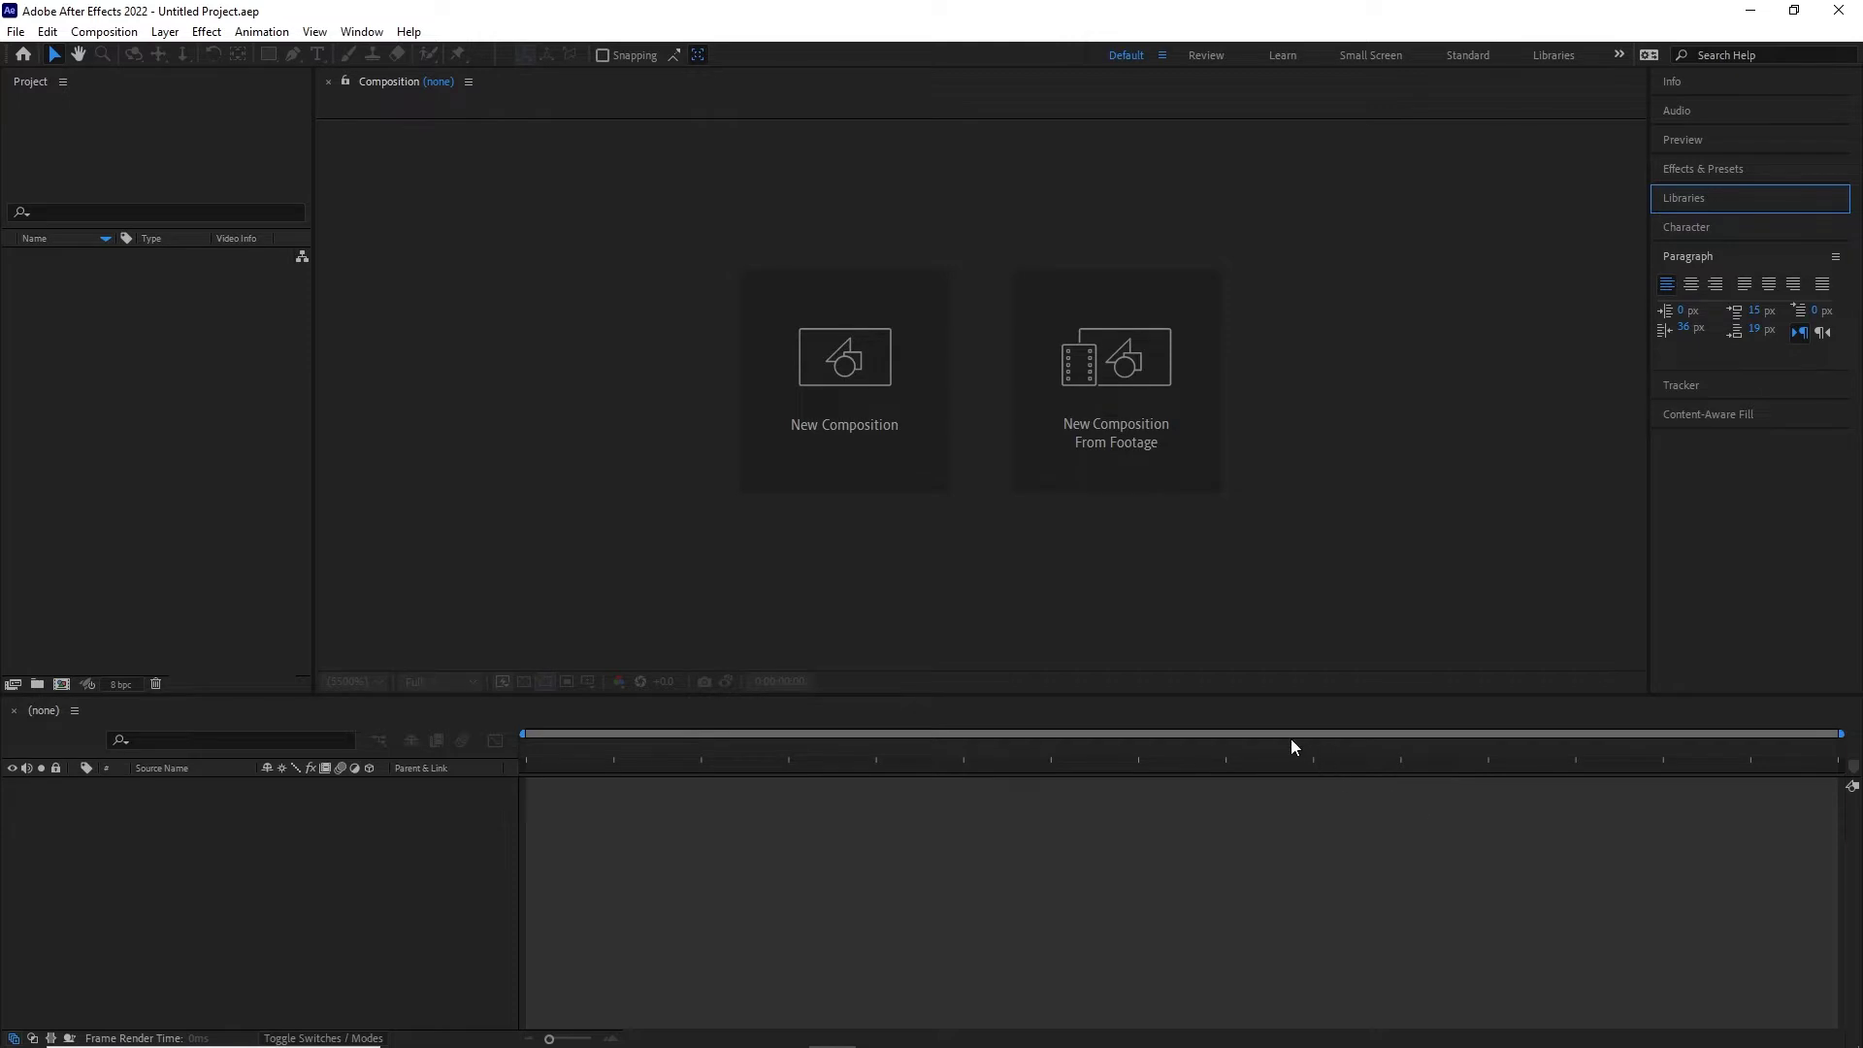
# - Create a new 1920 × 1080 px composition at 30 frames per second with a duration of 0:01:15:00
pyautogui.click(842, 400)
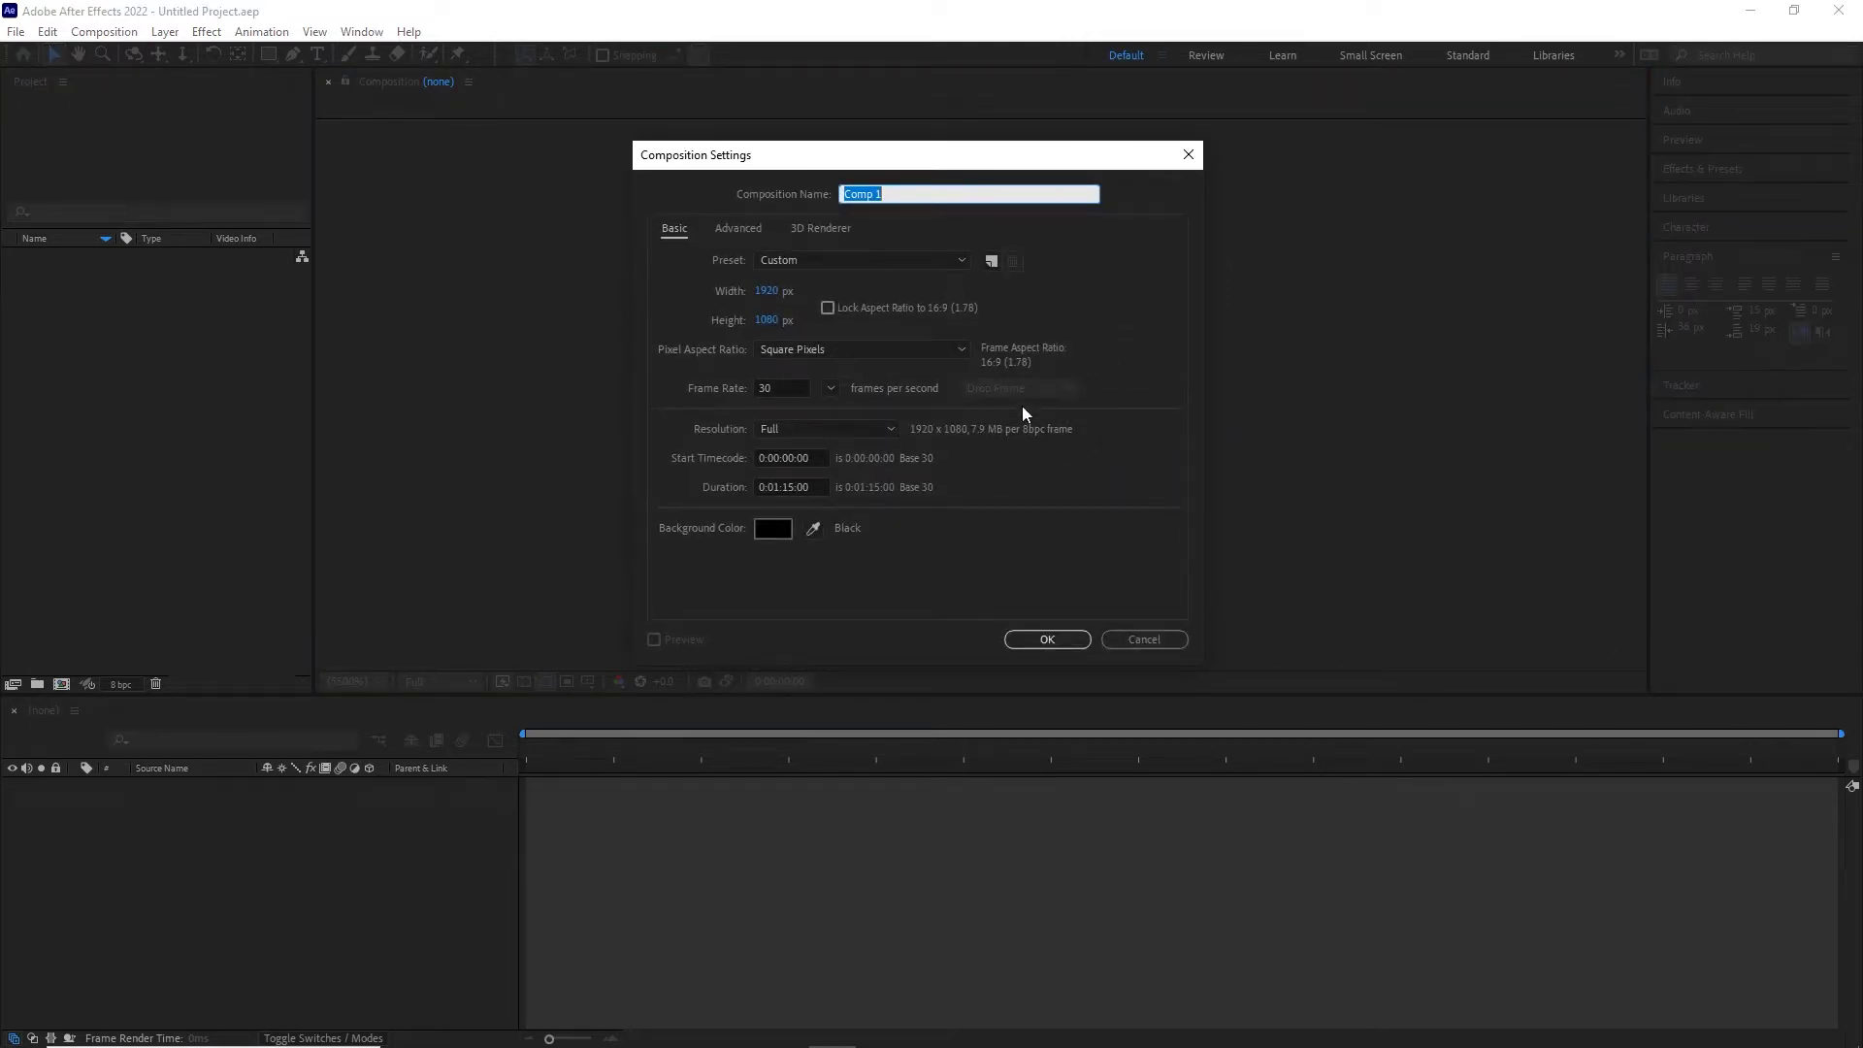
pyautogui.moveTo(939, 160); pyautogui.dragTo(948, 220)
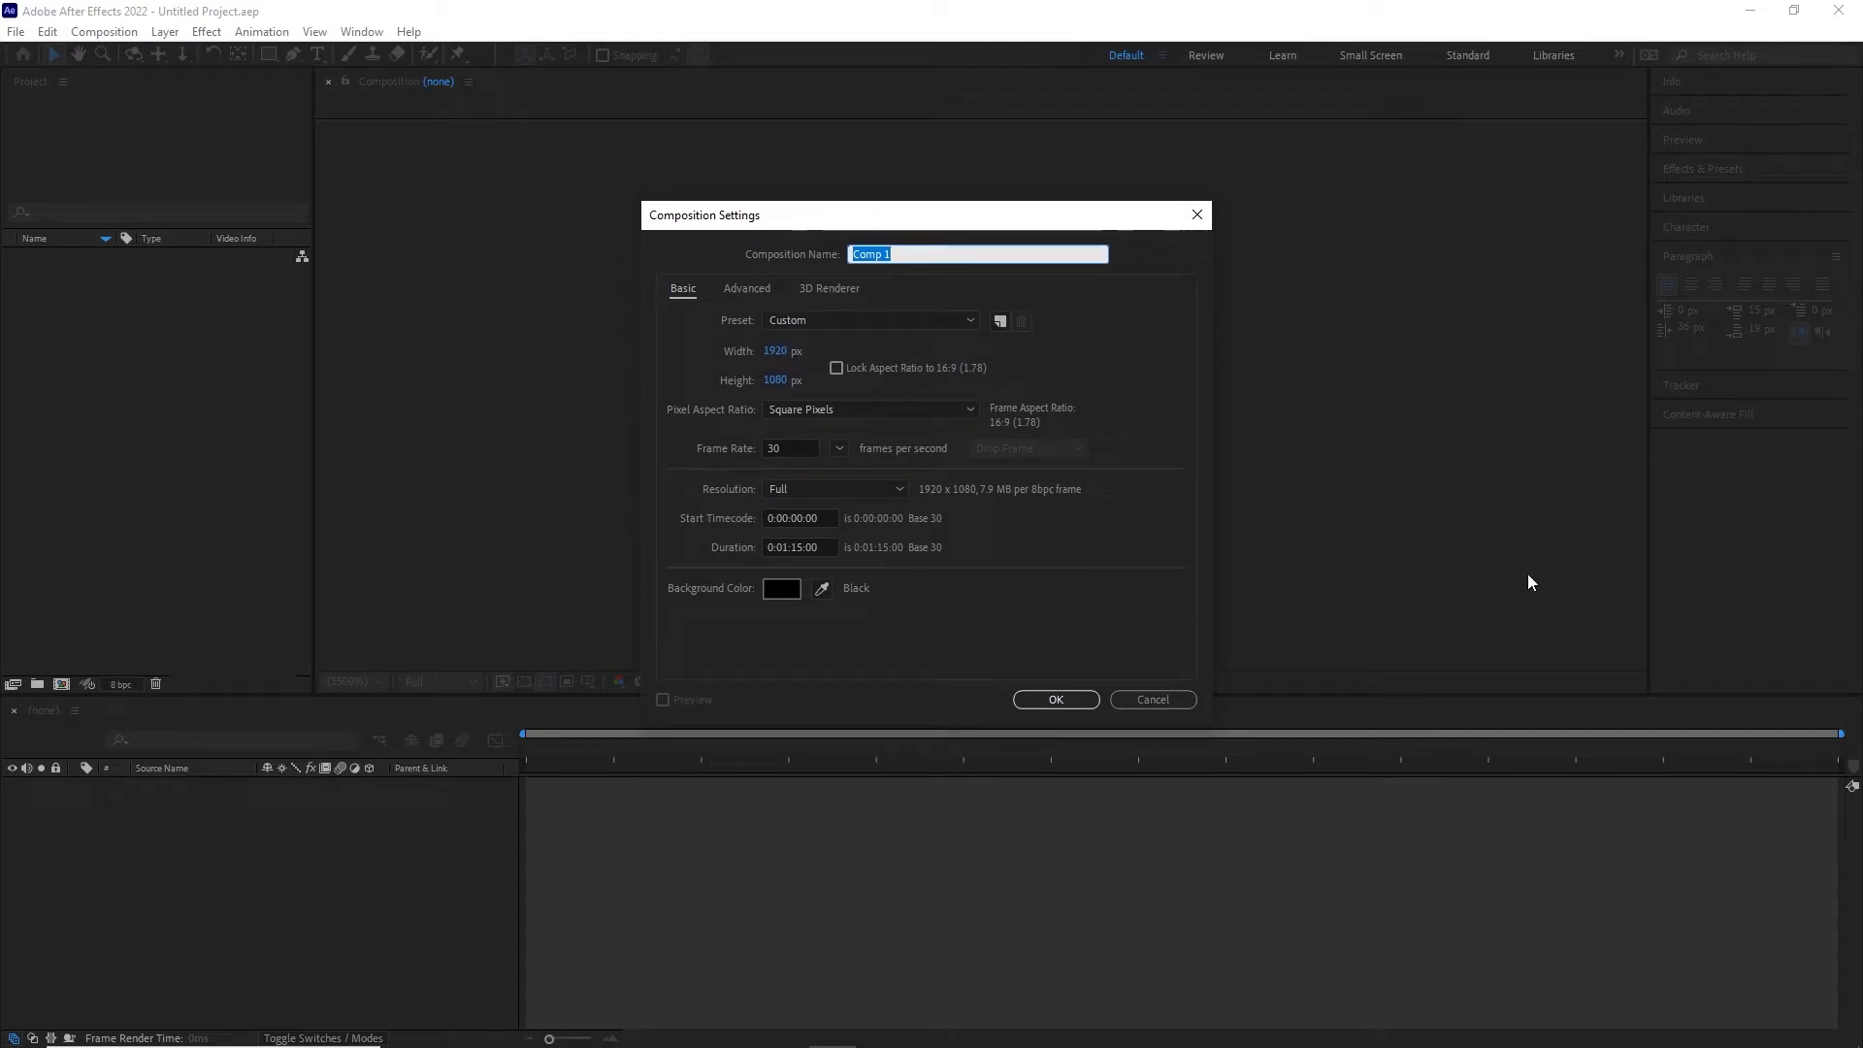
pyautogui.click(1063, 703)
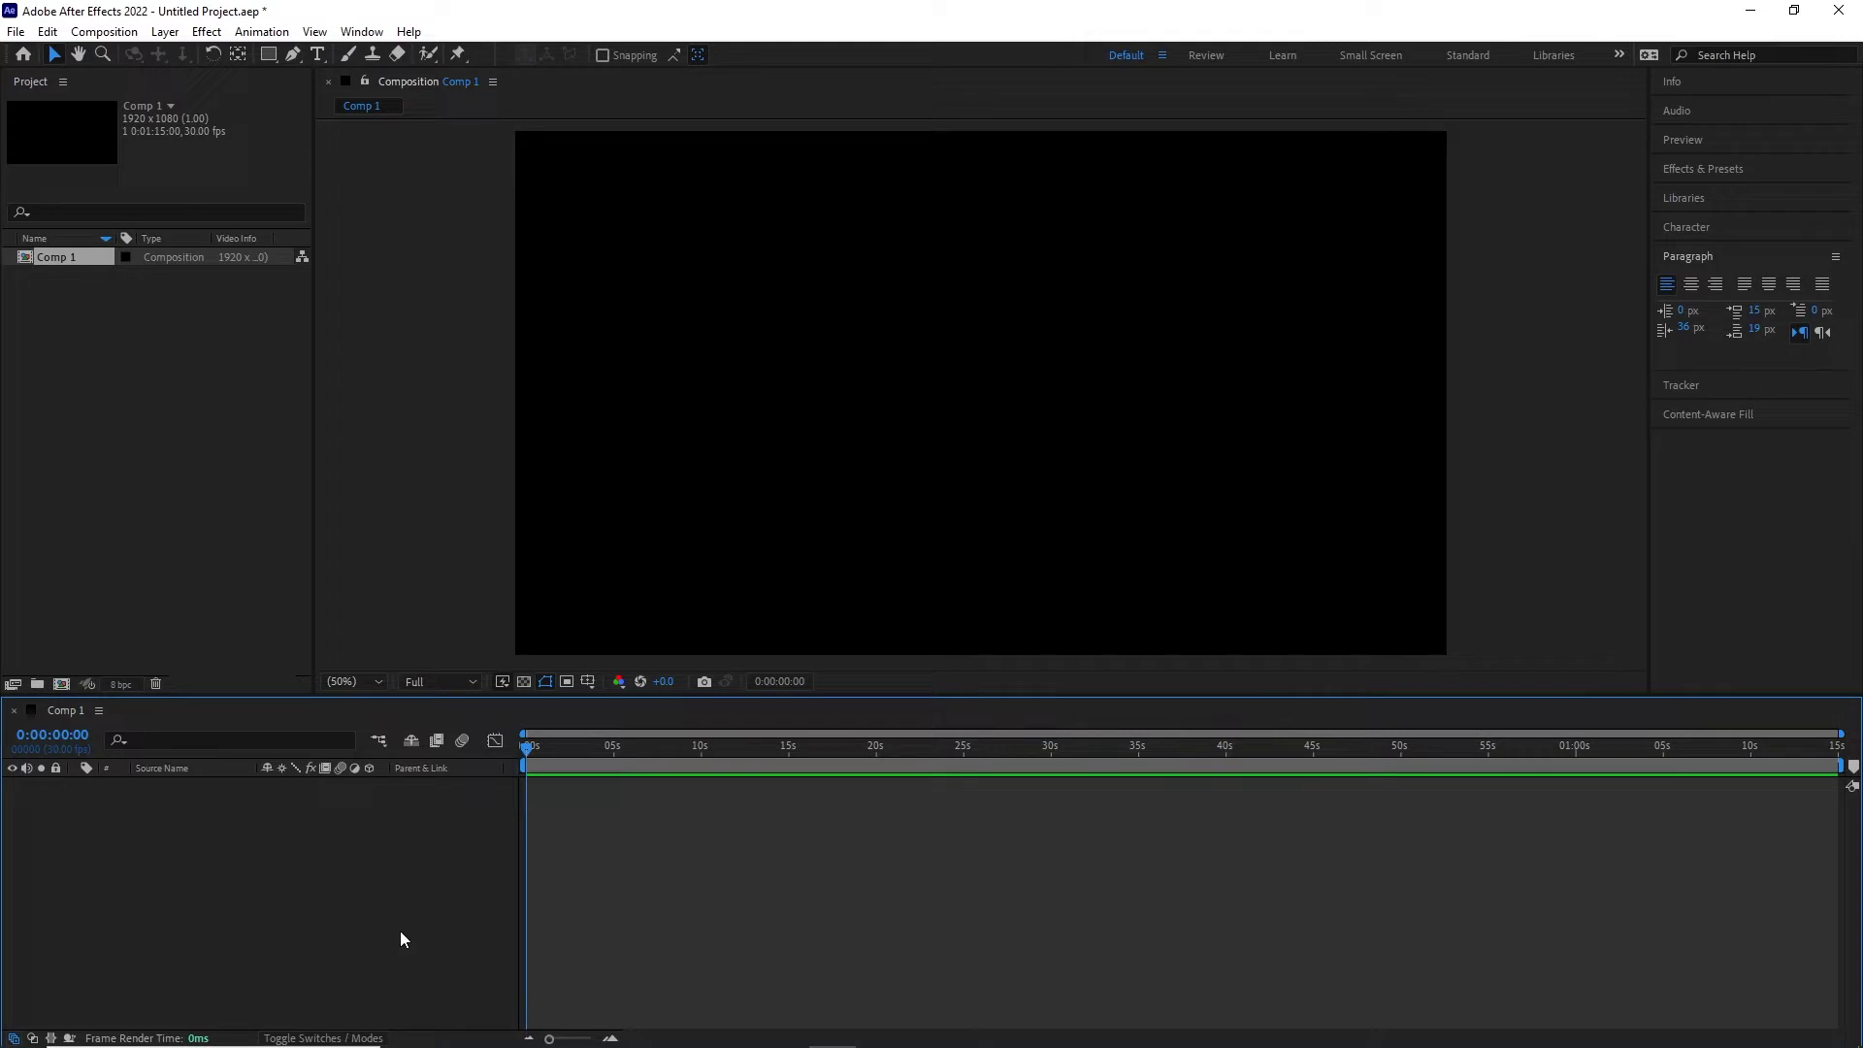
# - Add a full-frame solid layer coloured light green (61E797) as the composition's background
pyautogui.click(165, 33)
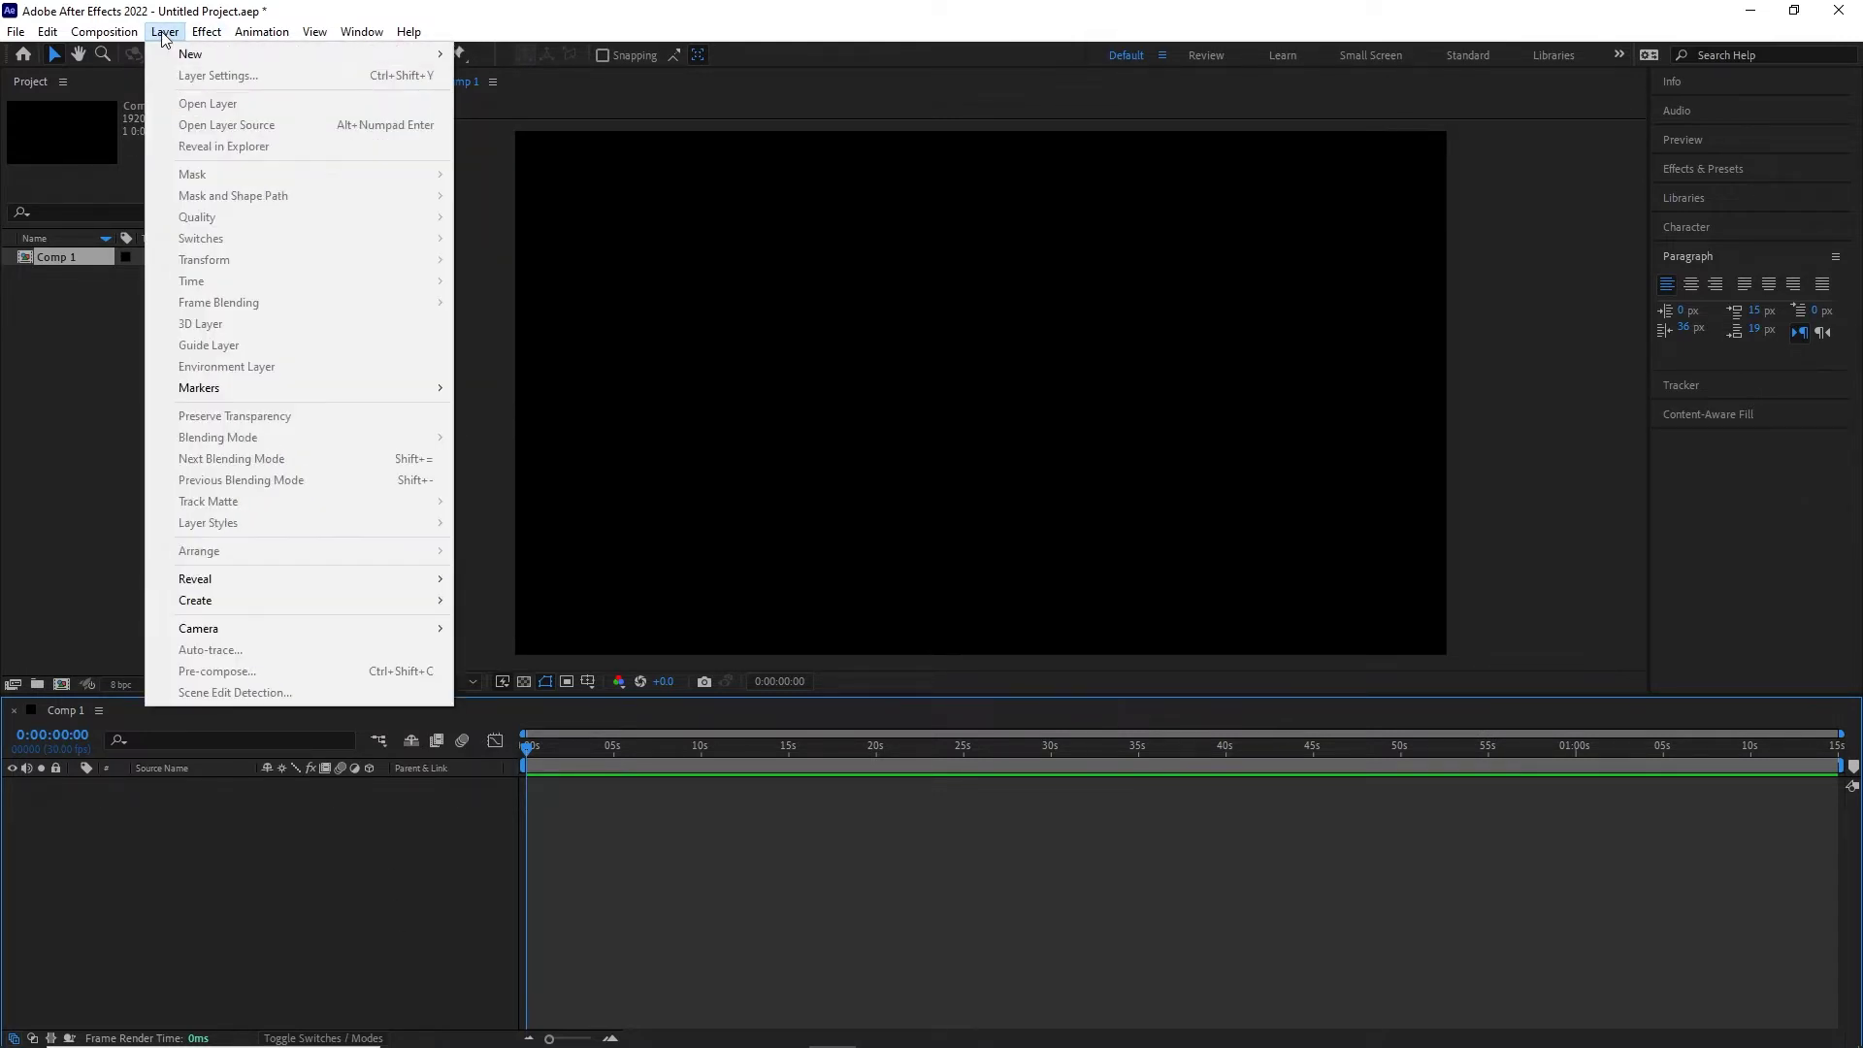
pyautogui.moveTo(433, 54)
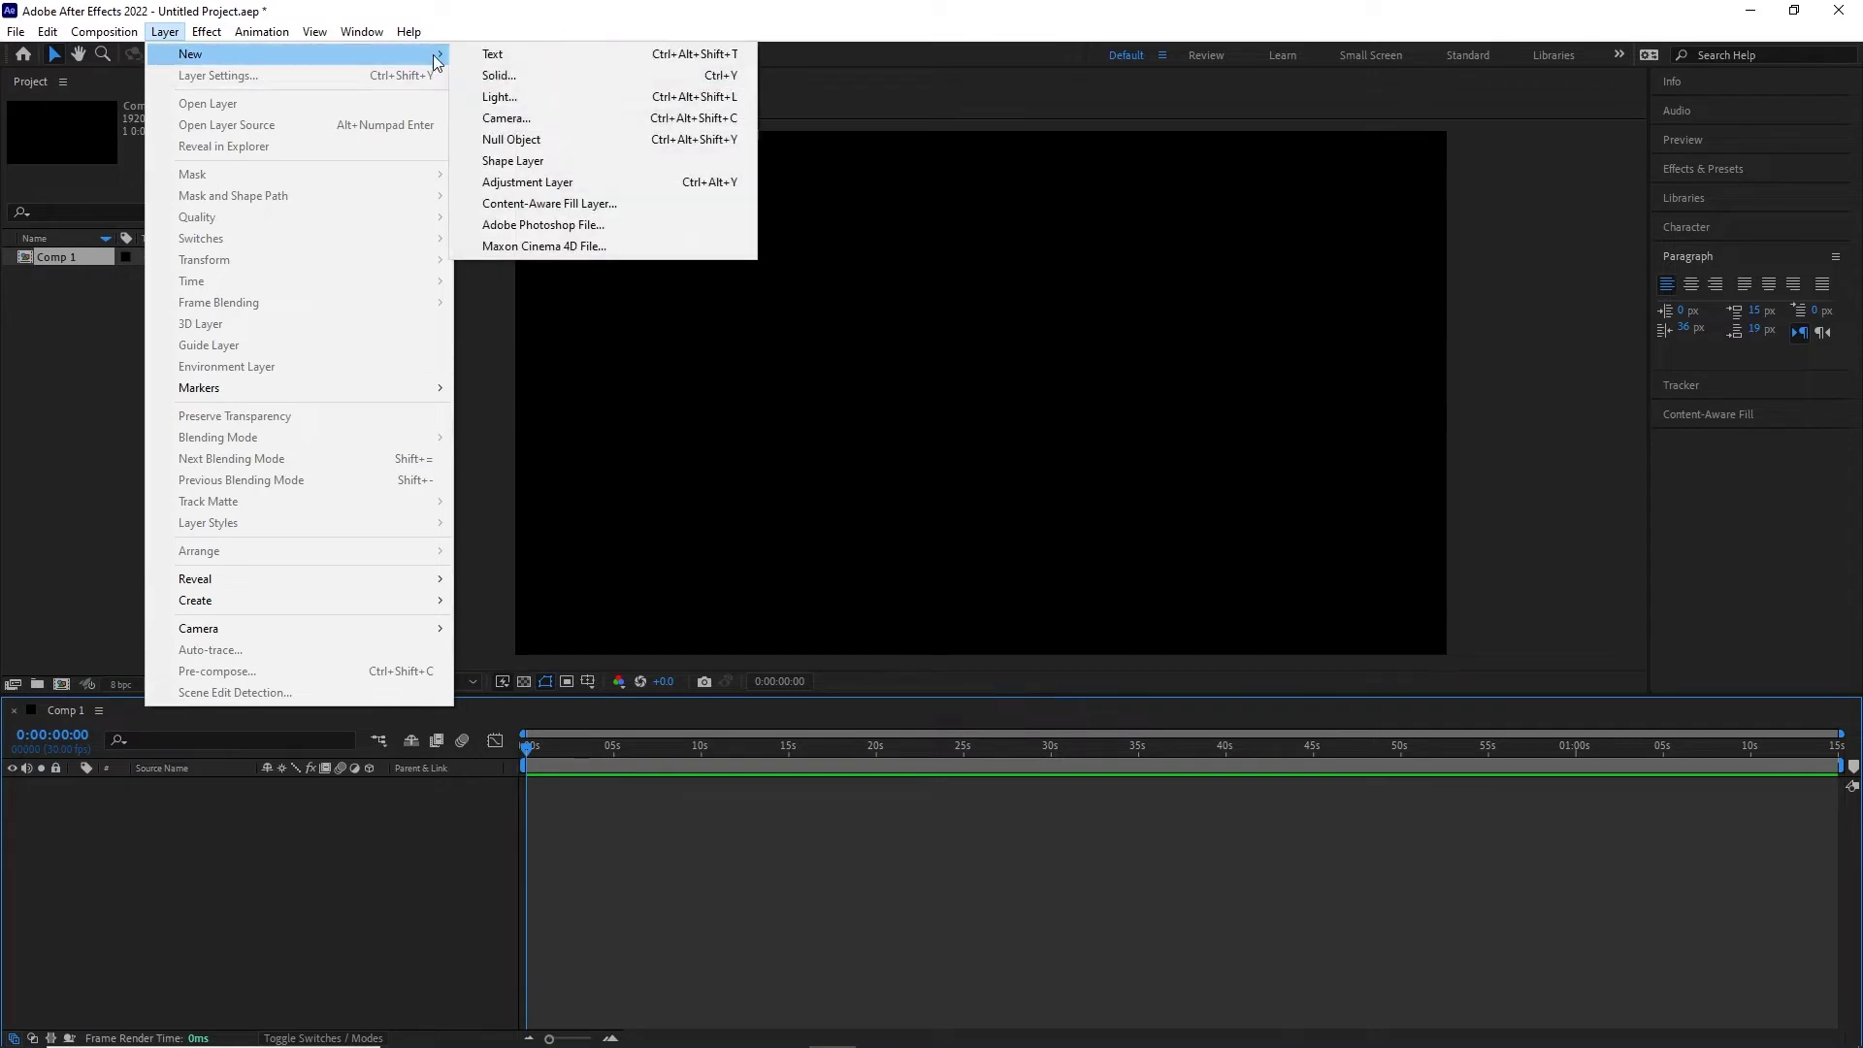
pyautogui.click(522, 78)
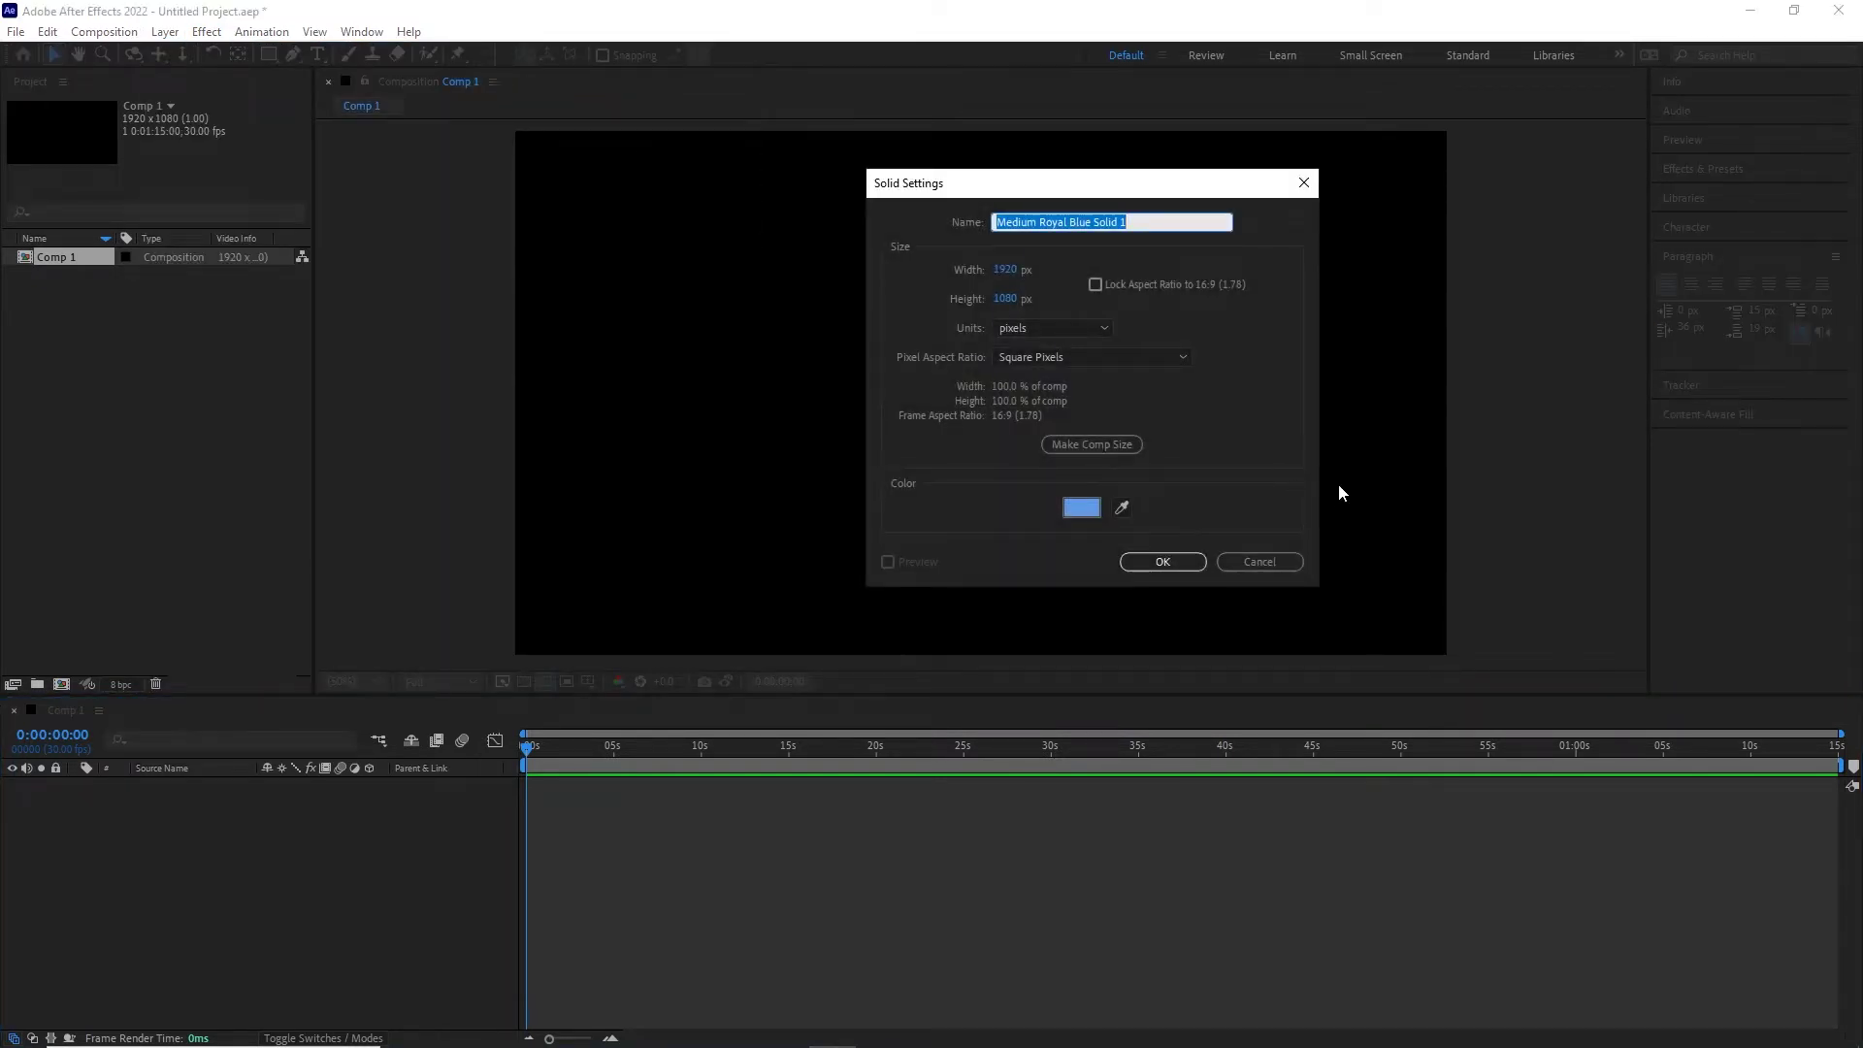
pyautogui.click(1081, 506)
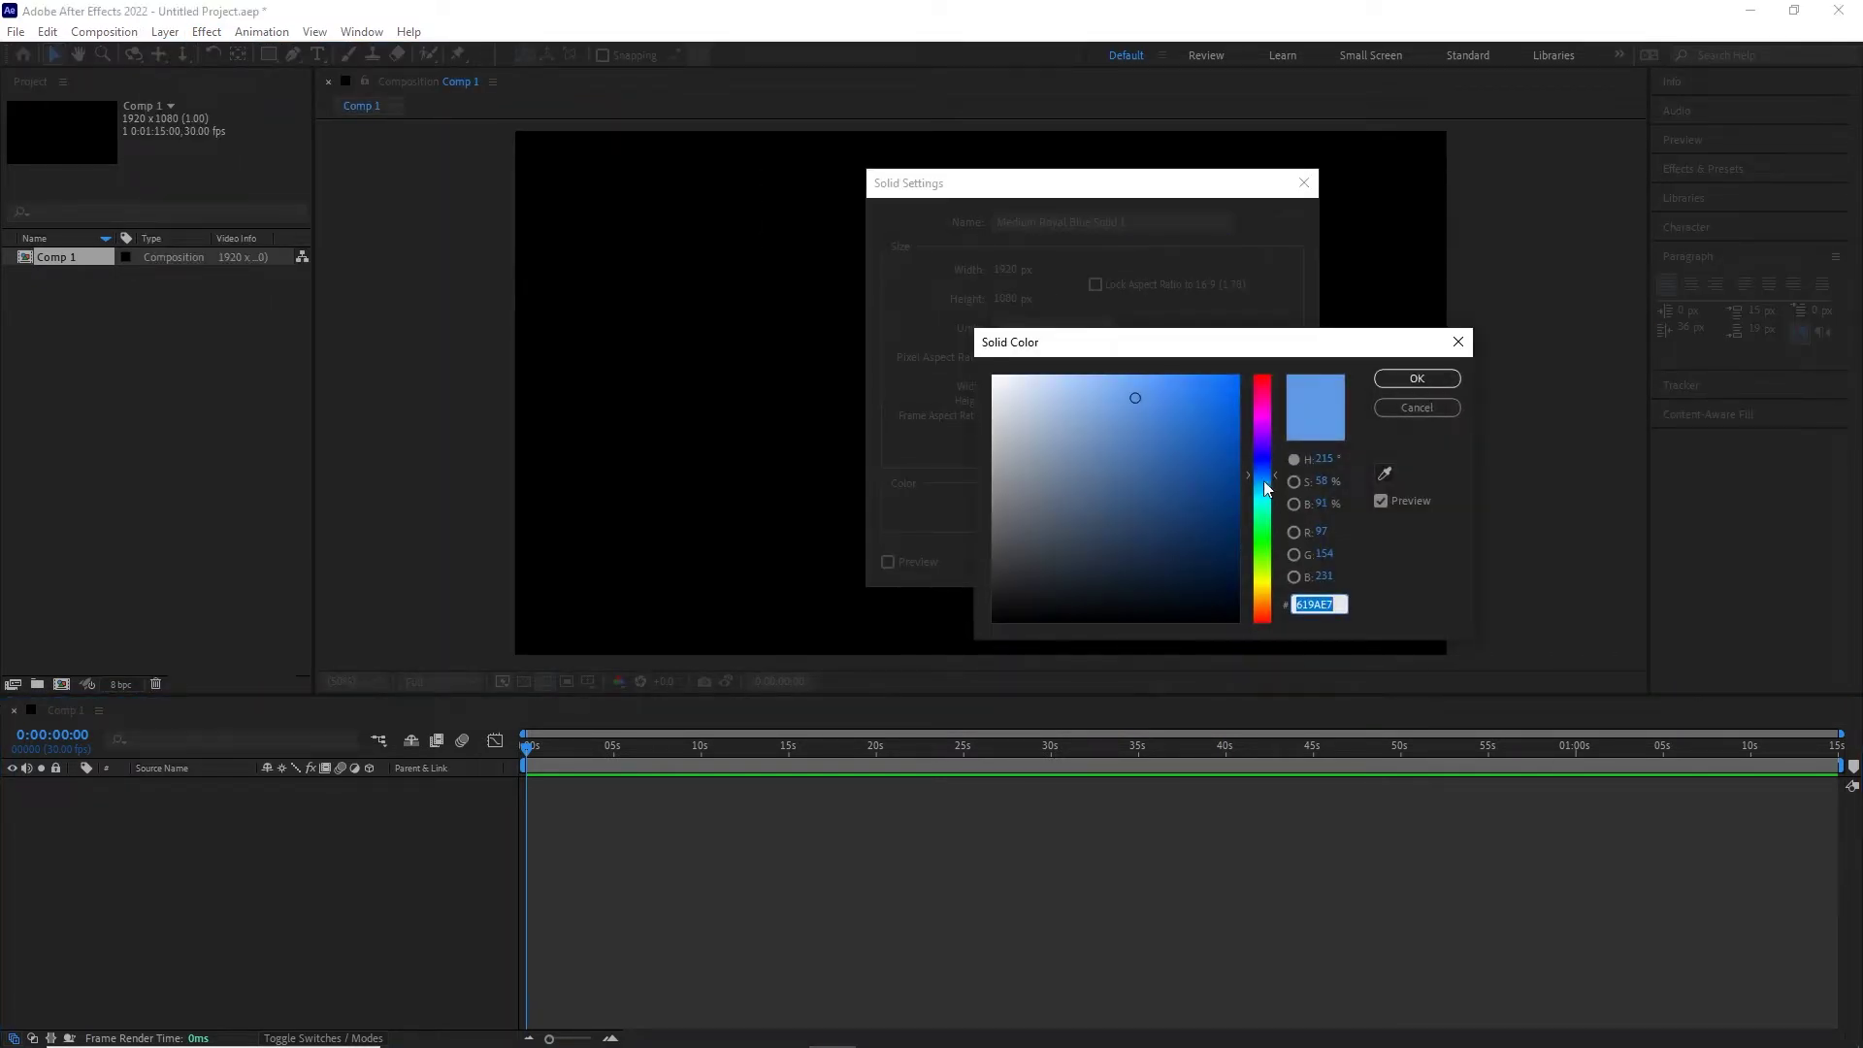
pyautogui.click(1267, 526)
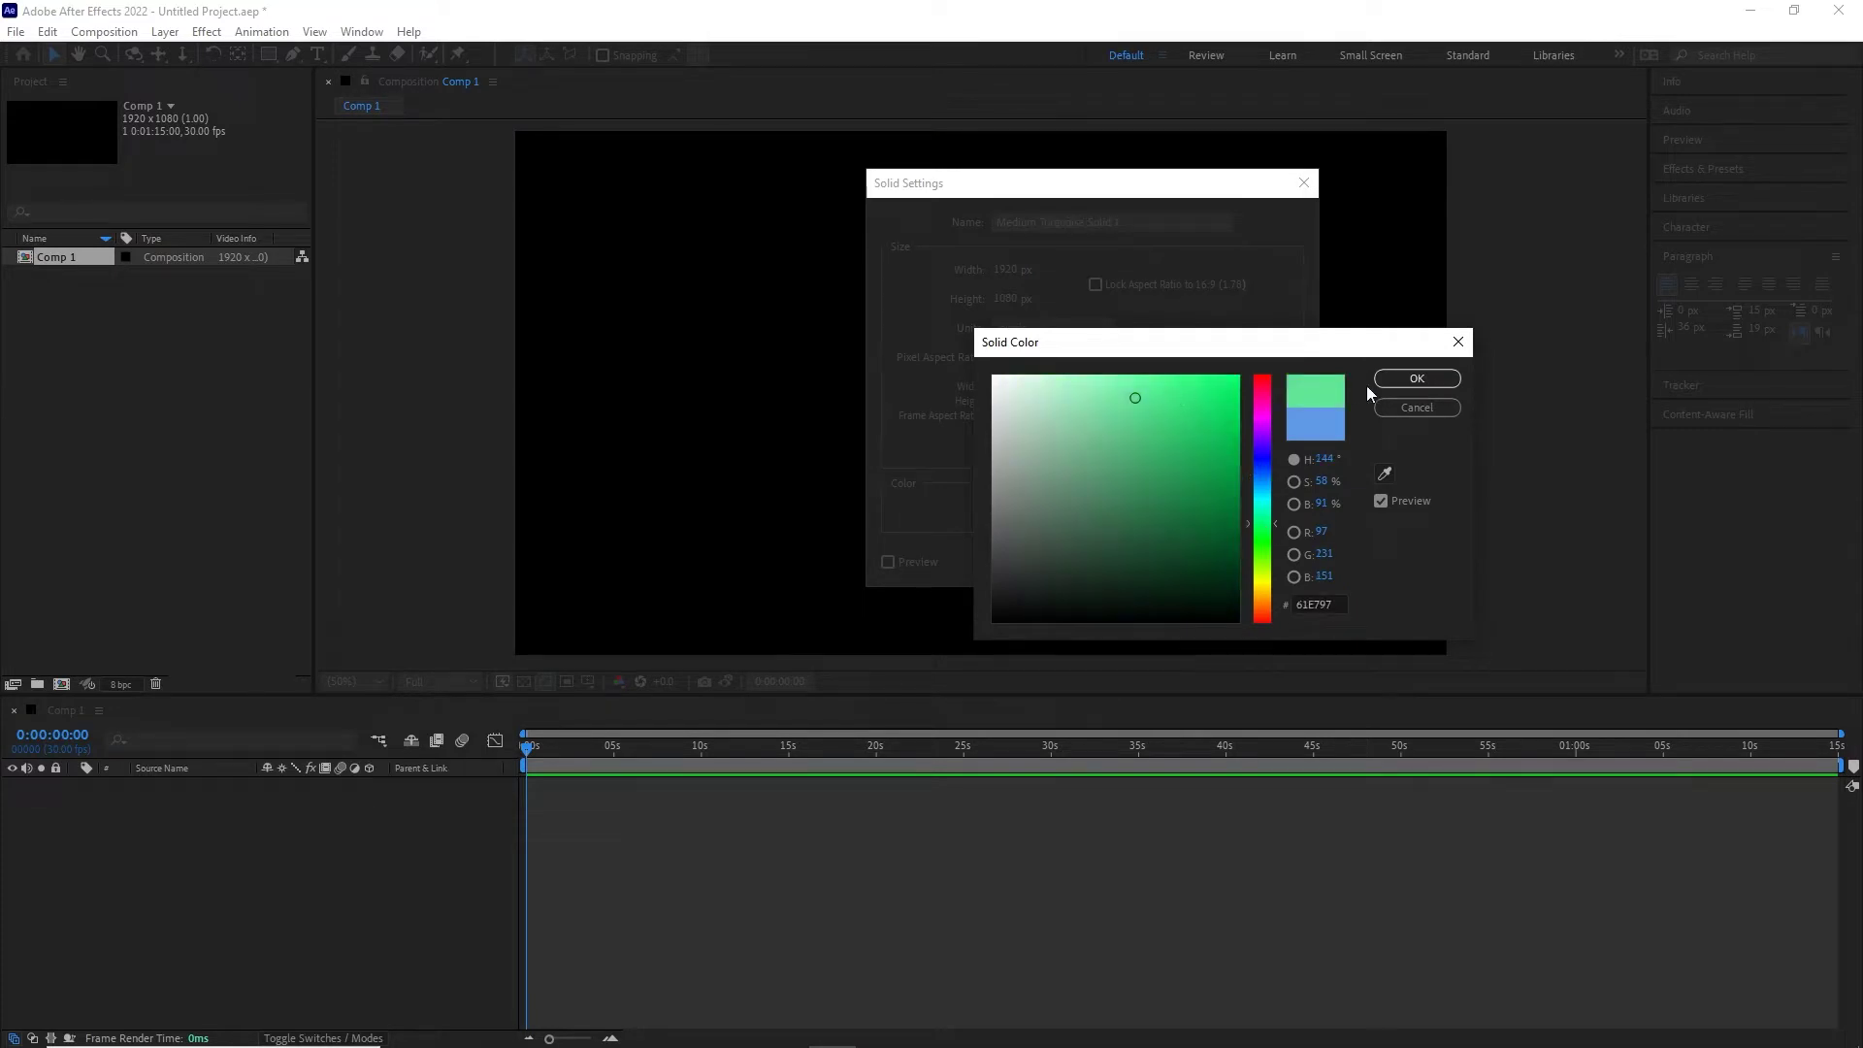
pyautogui.click(1415, 380)
pyautogui.click(1162, 562)
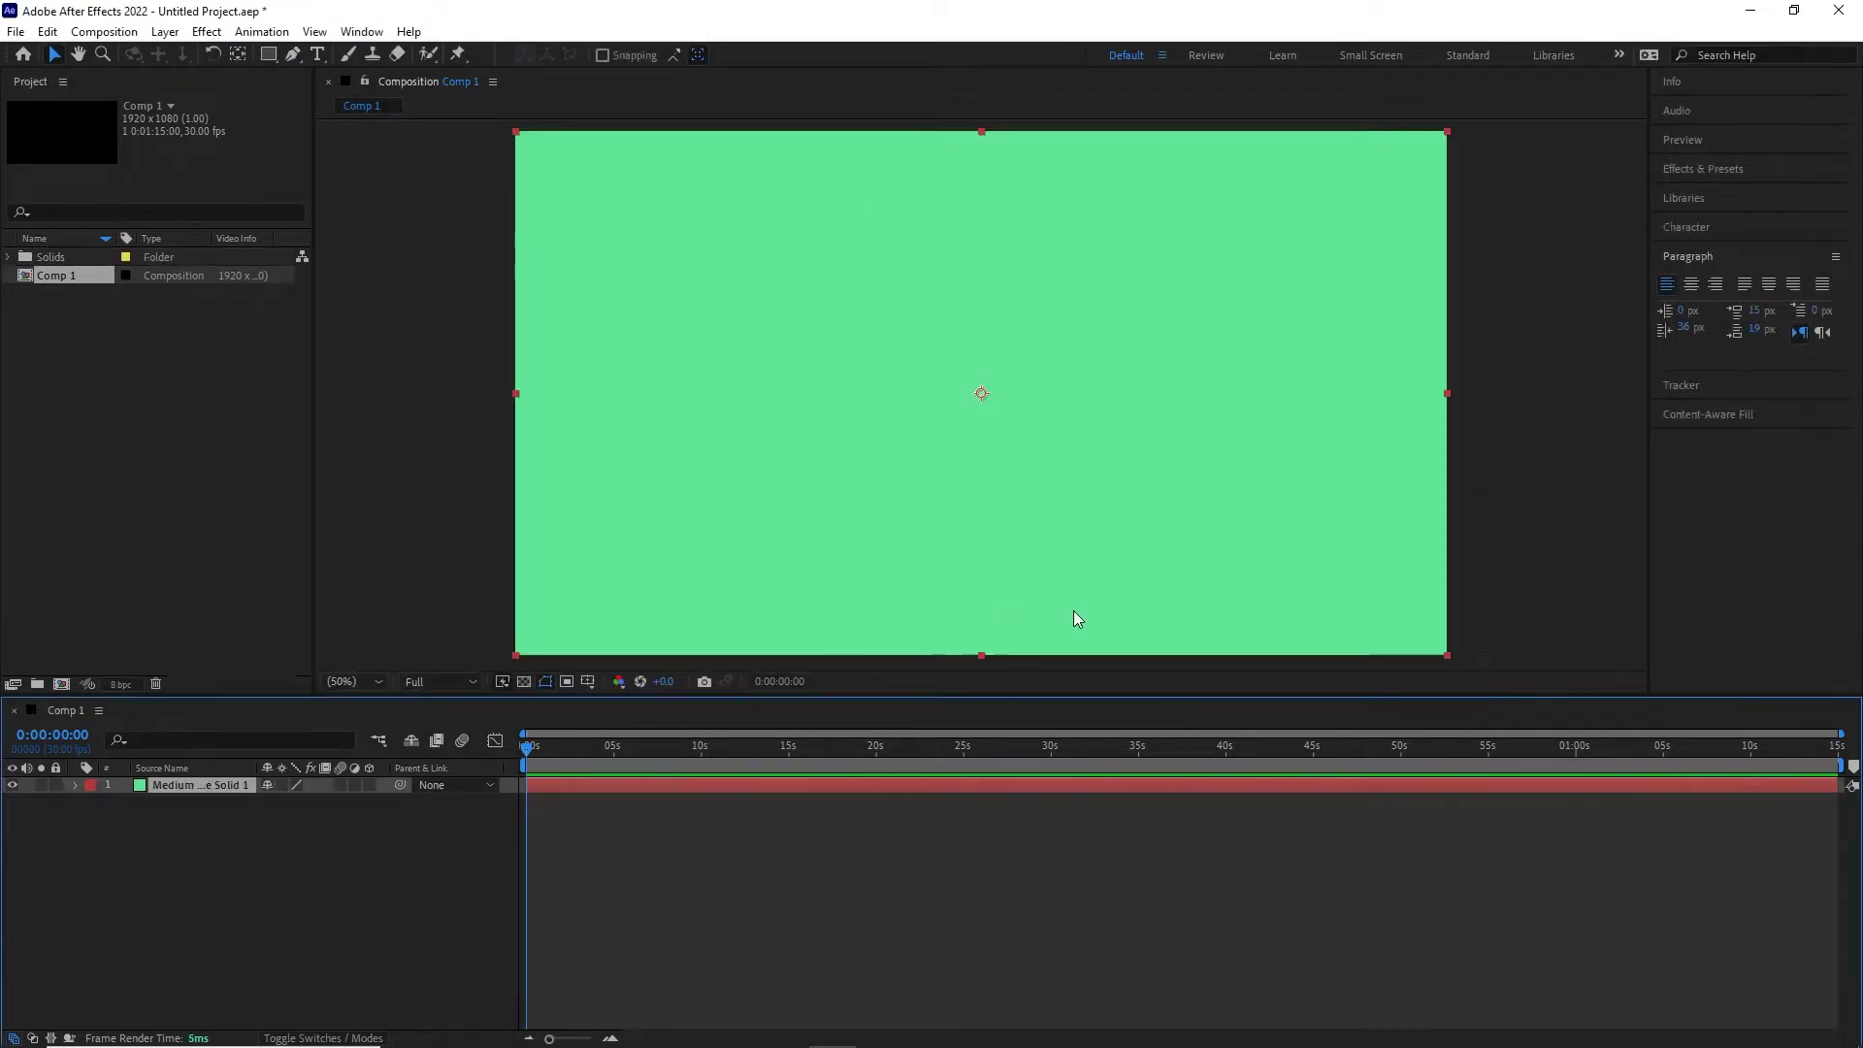
pyautogui.click(375, 912)
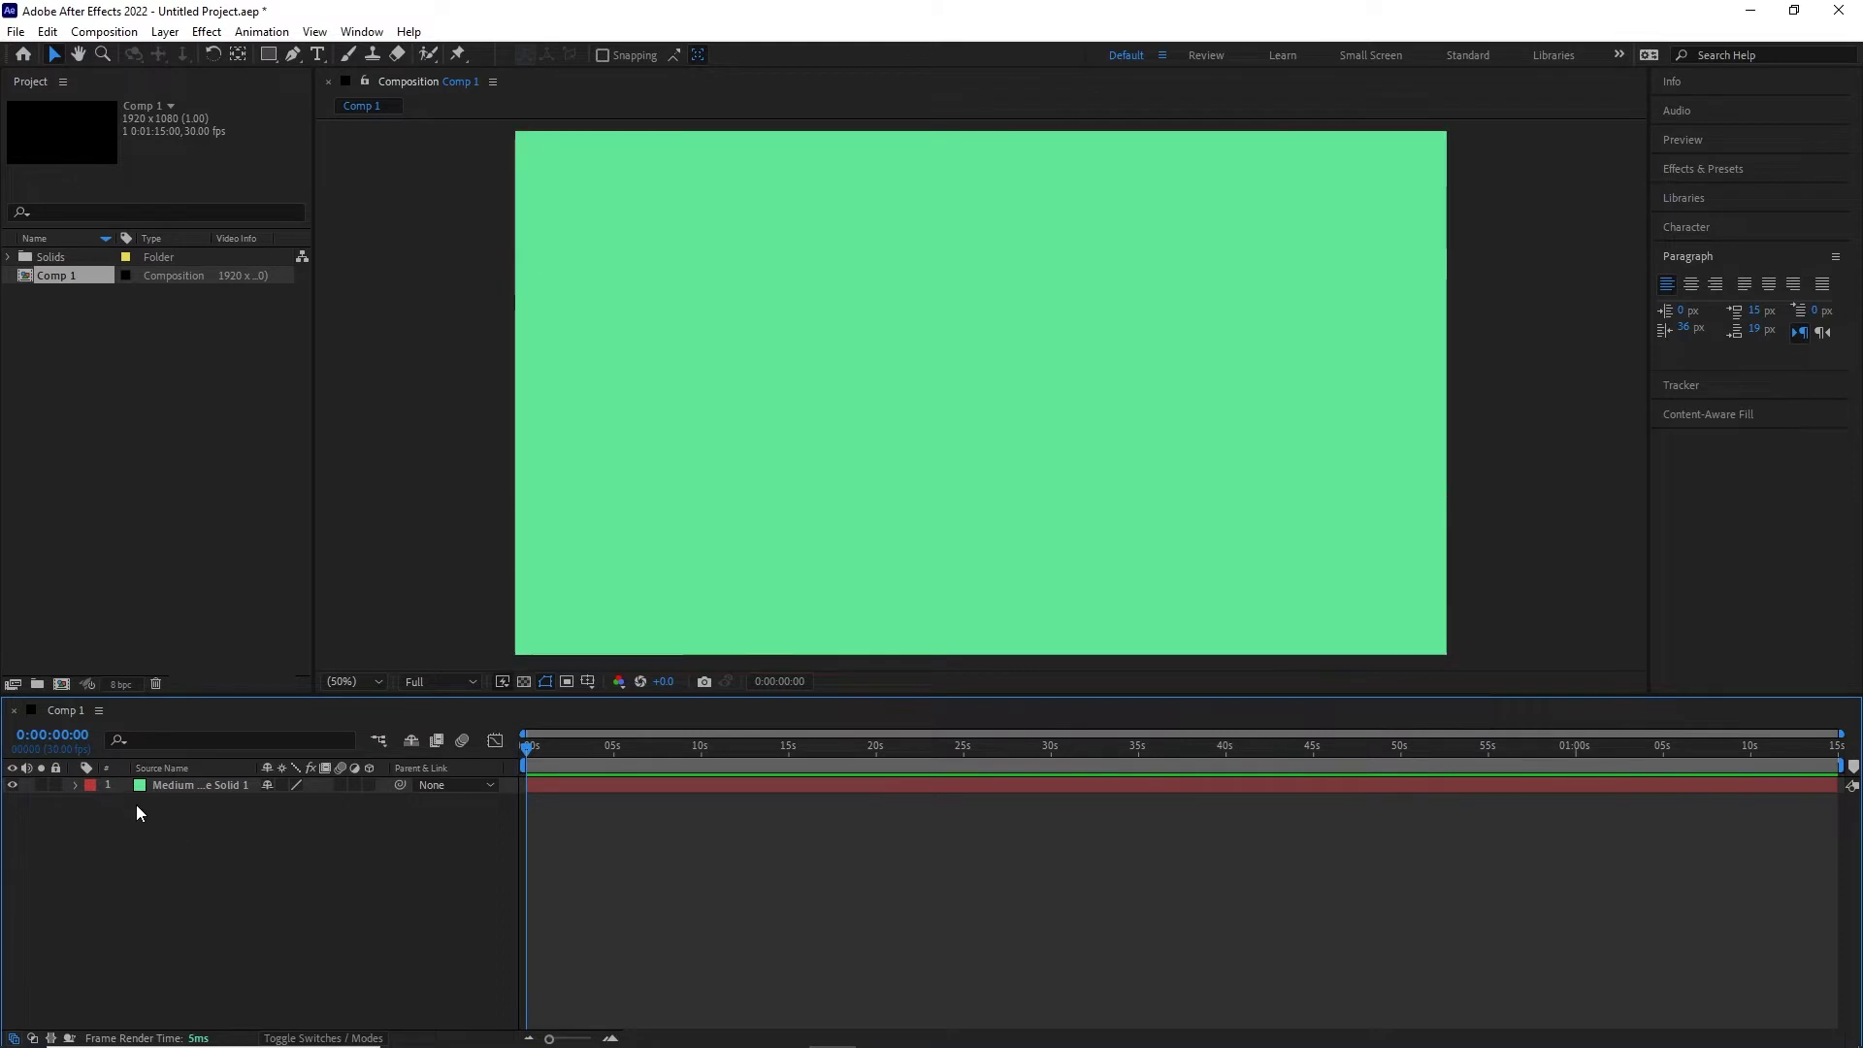
# - Examine the green solid's transform properties, including a view isolating its scale, and collapse the layer
pyautogui.click(74, 785)
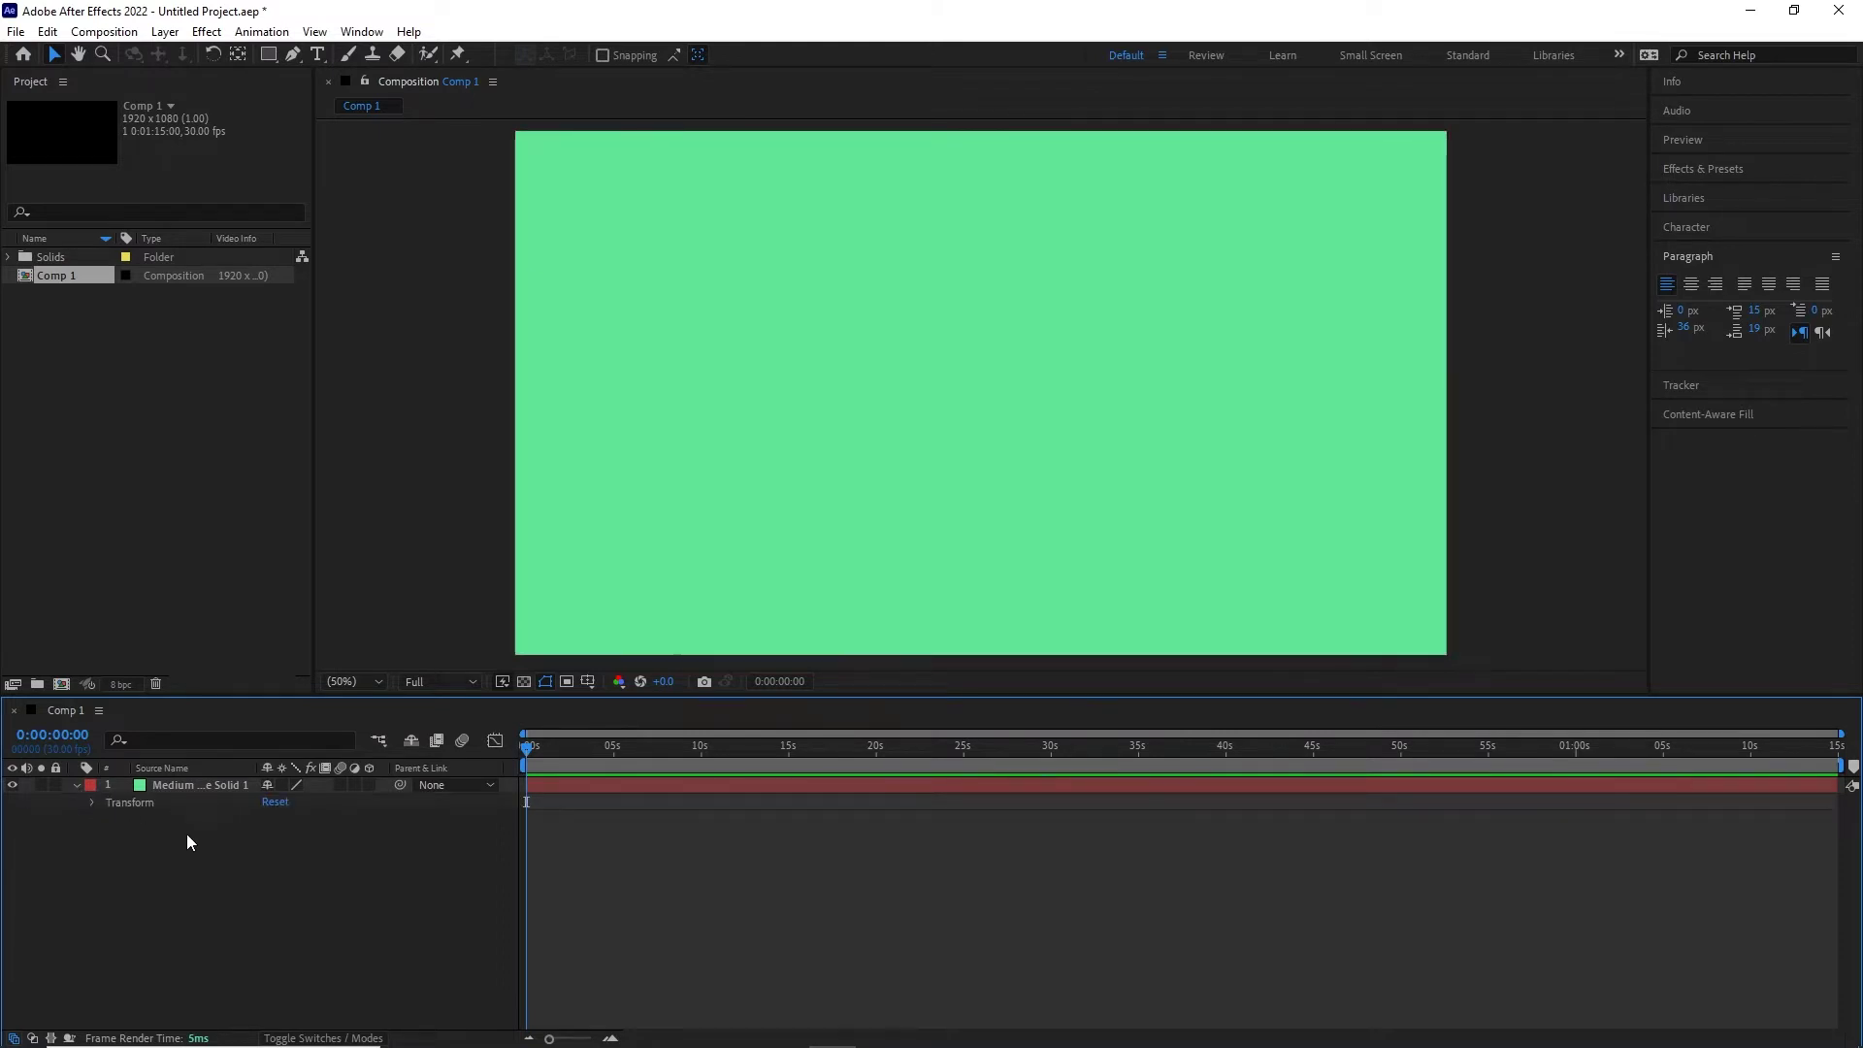
pyautogui.click(91, 804)
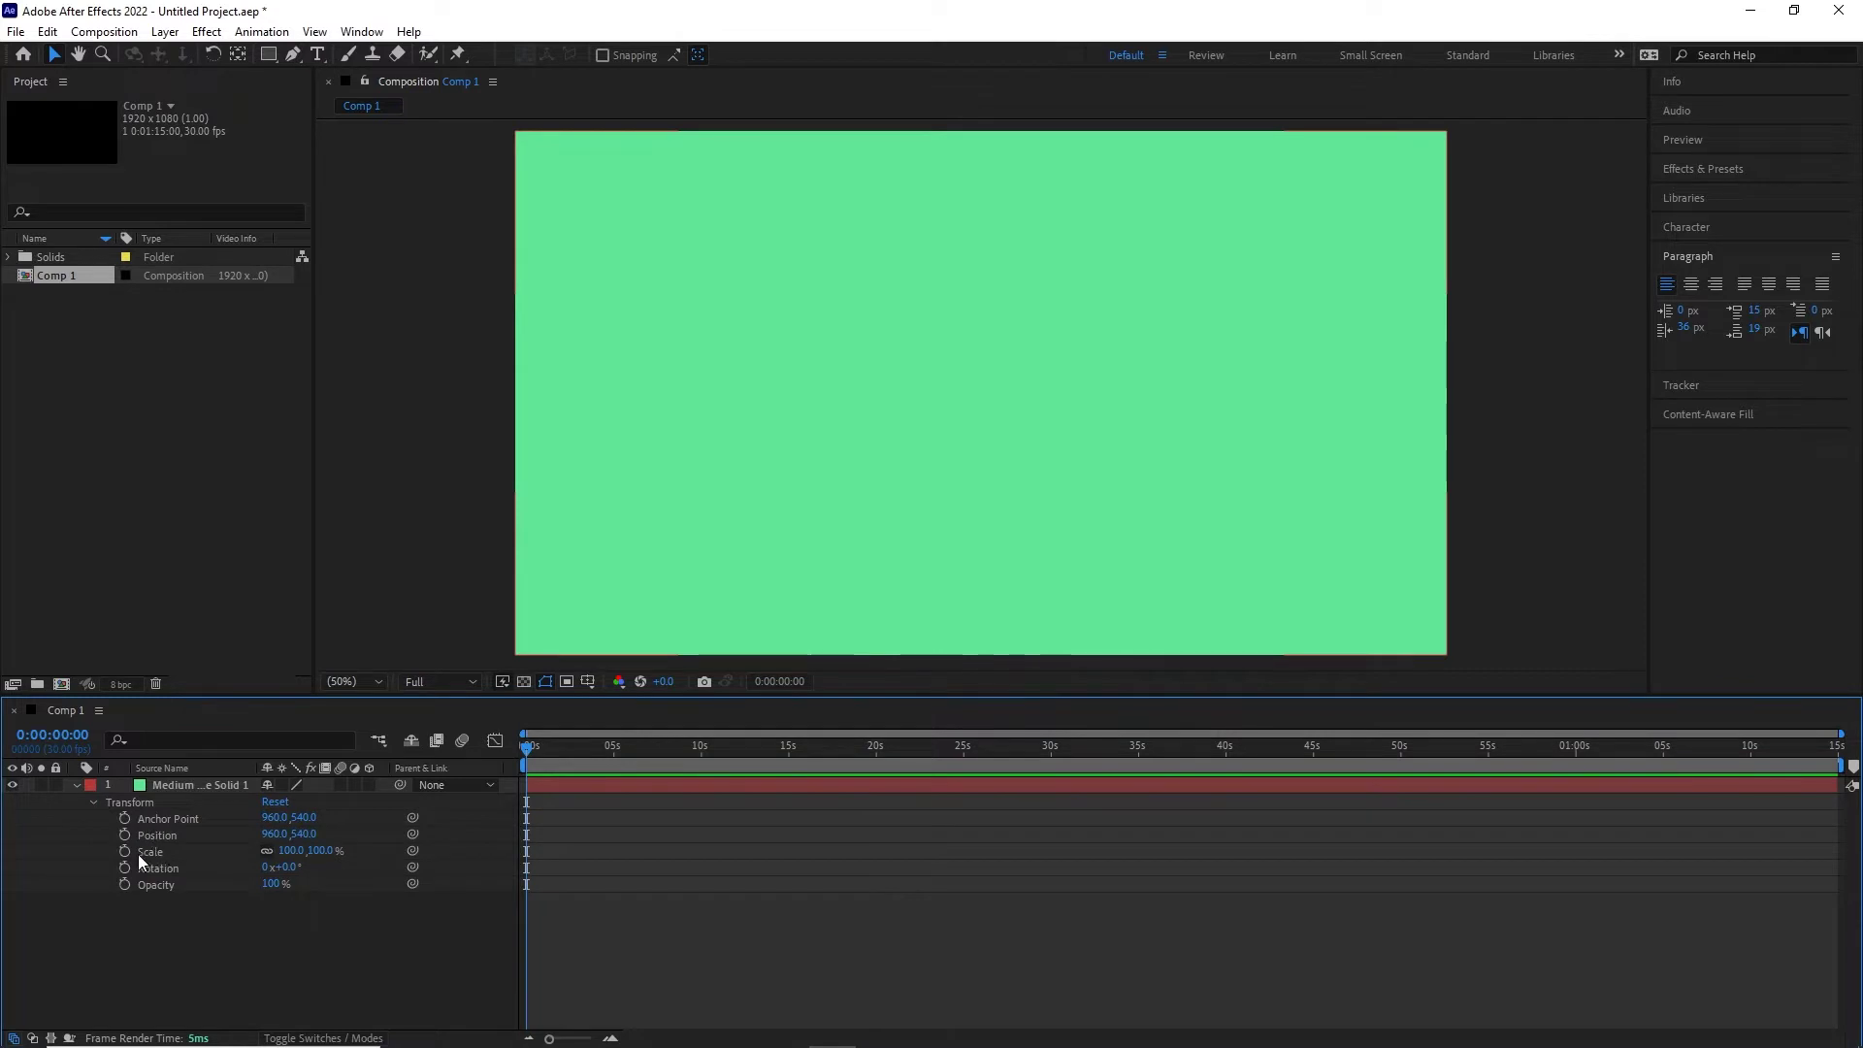
pyautogui.click(94, 802)
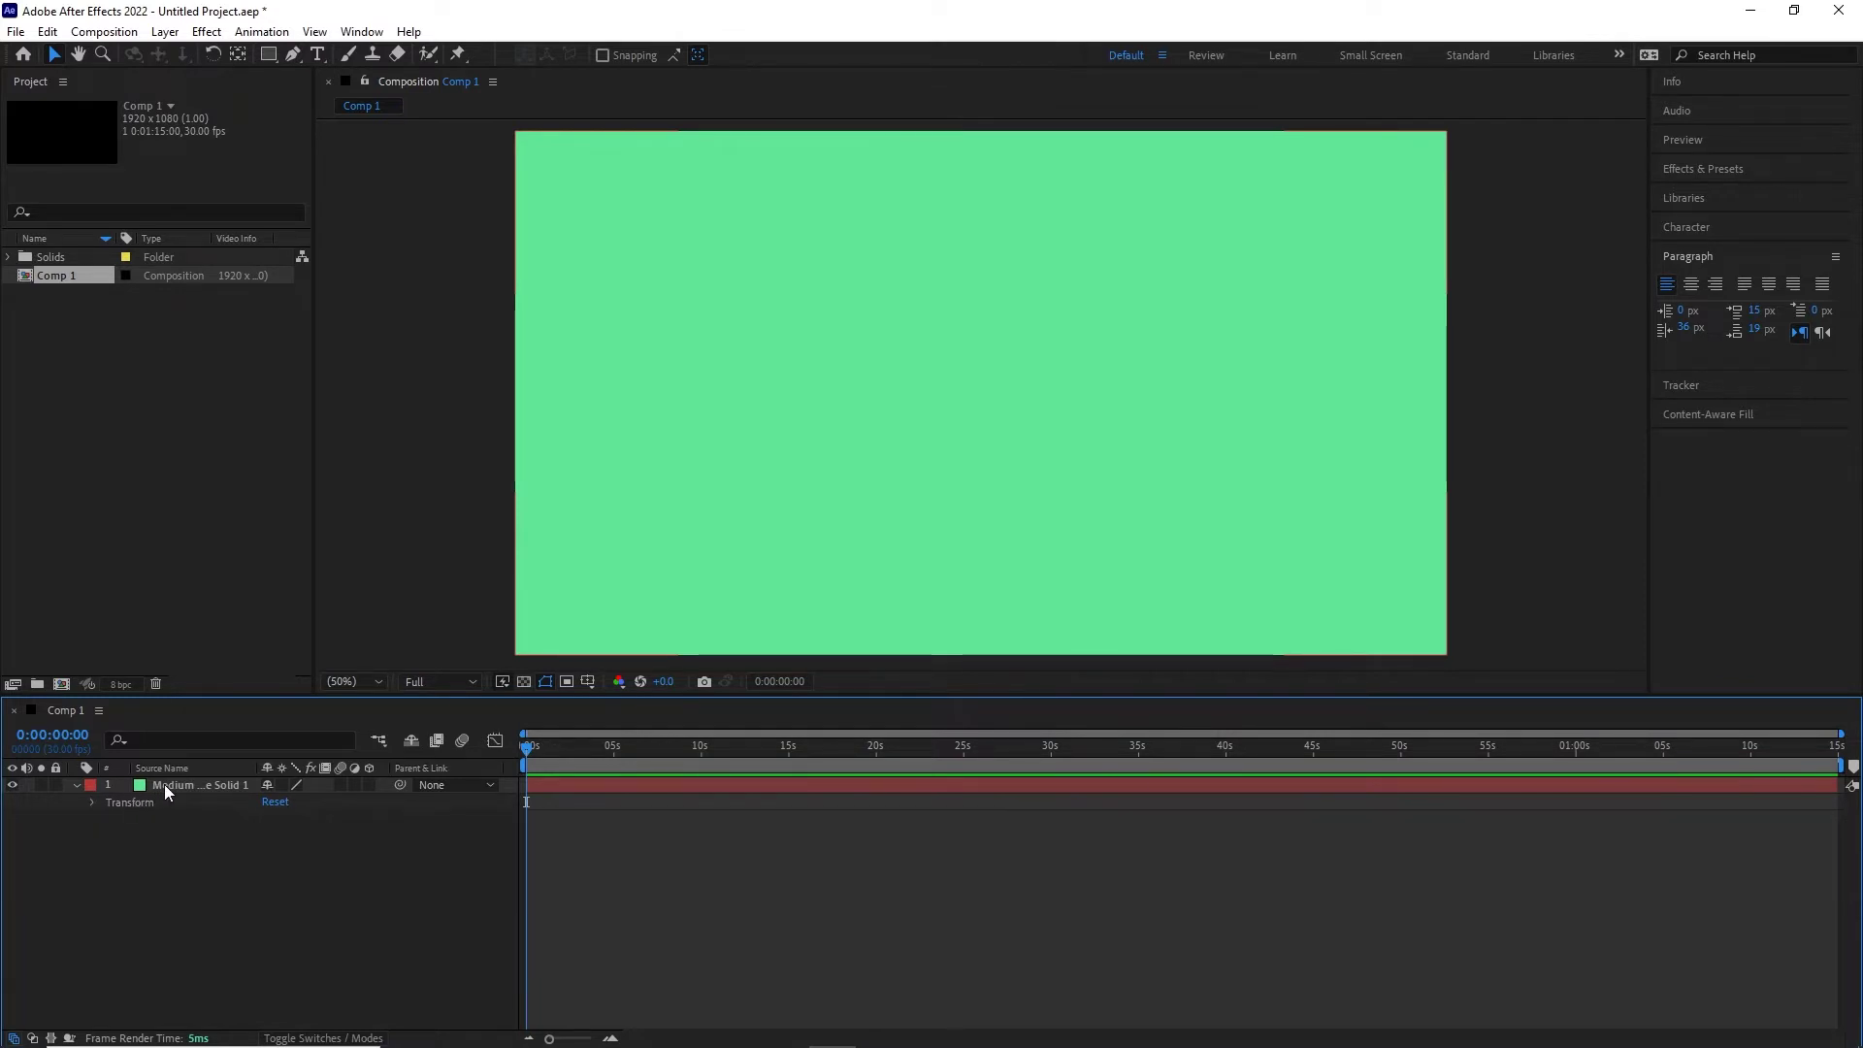
pyautogui.click(165, 784)
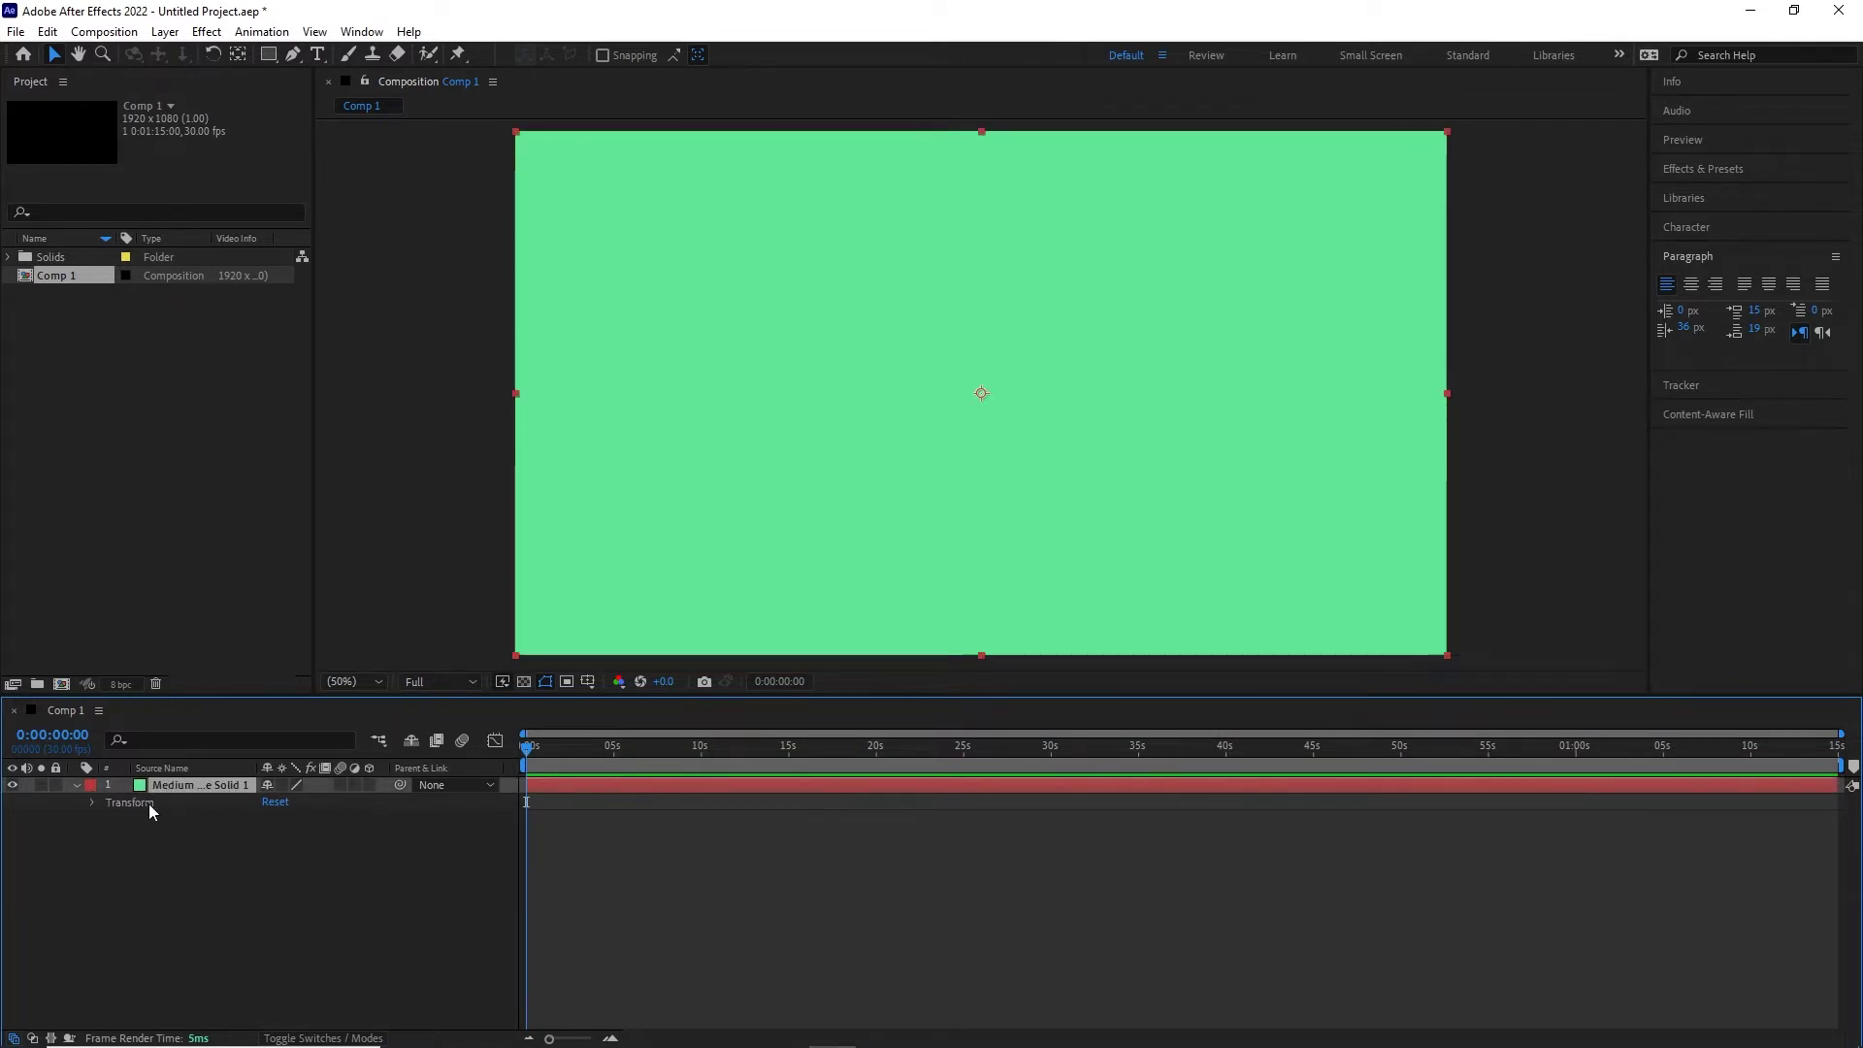
pyautogui.press('p')
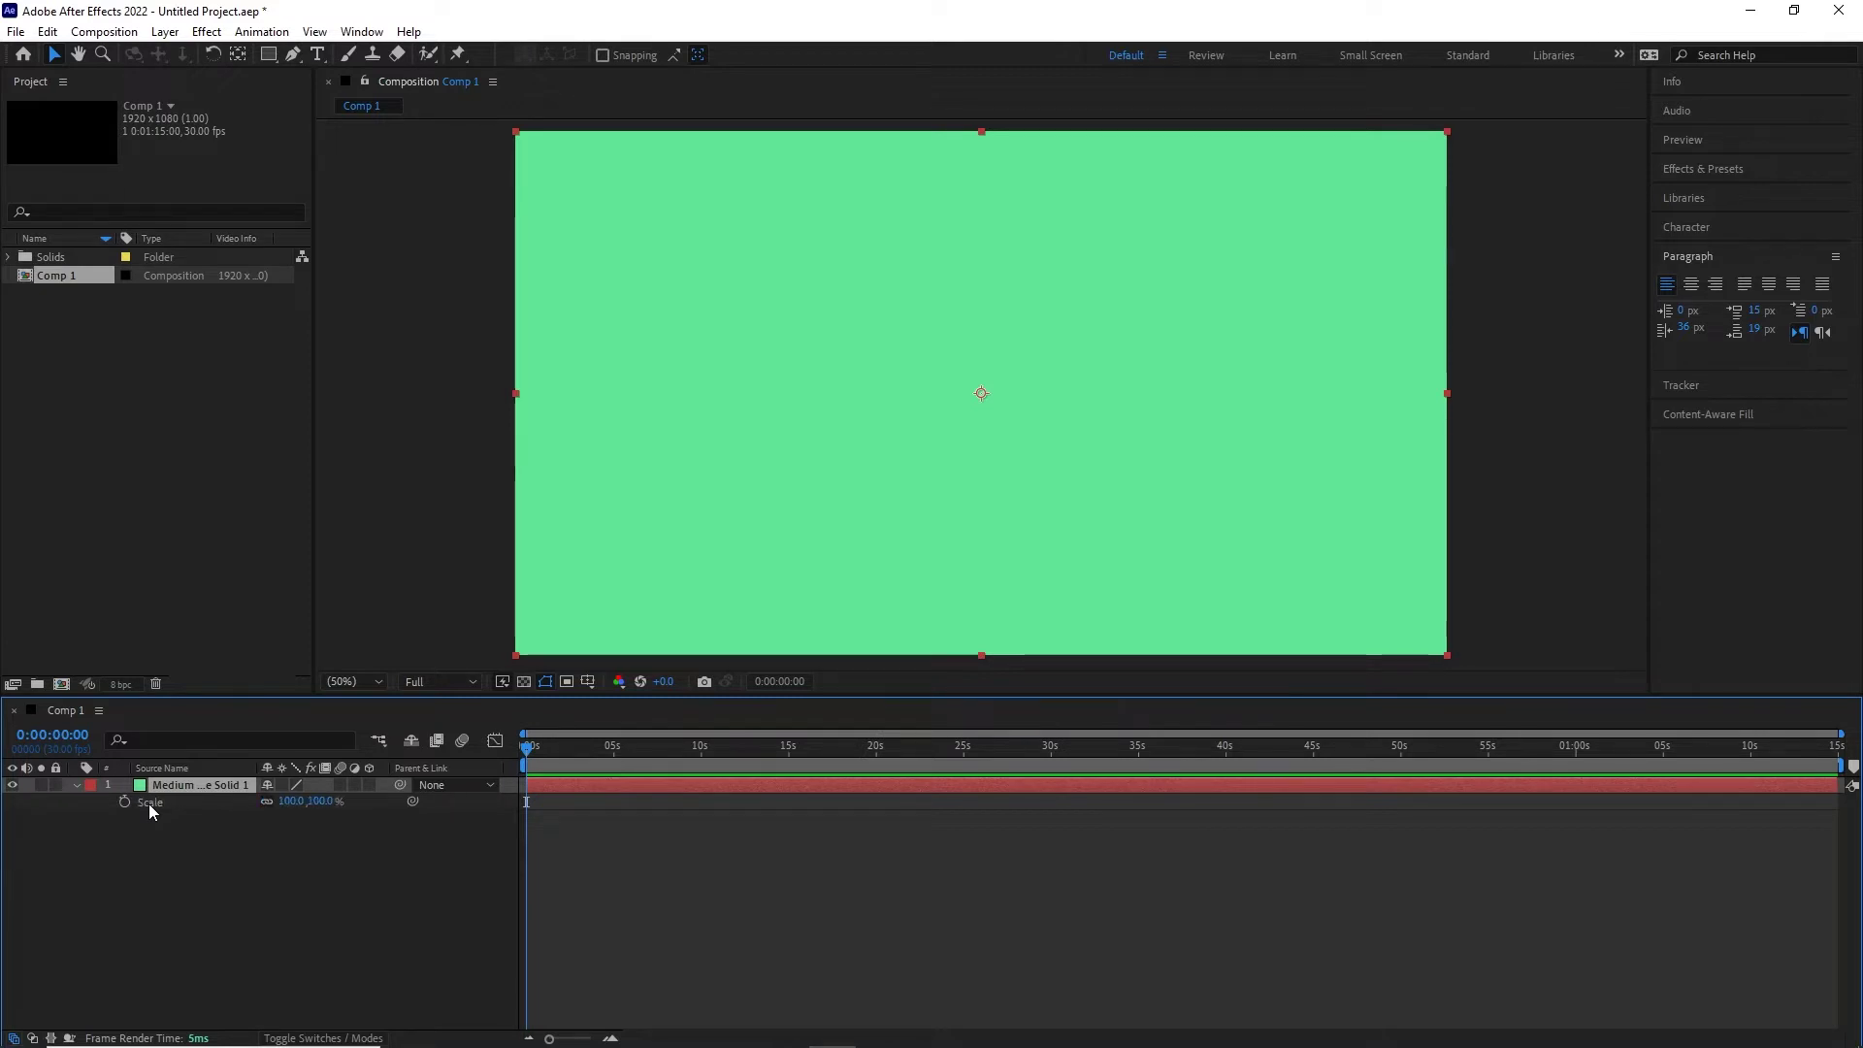
pyautogui.press('s')
pyautogui.click(78, 789)
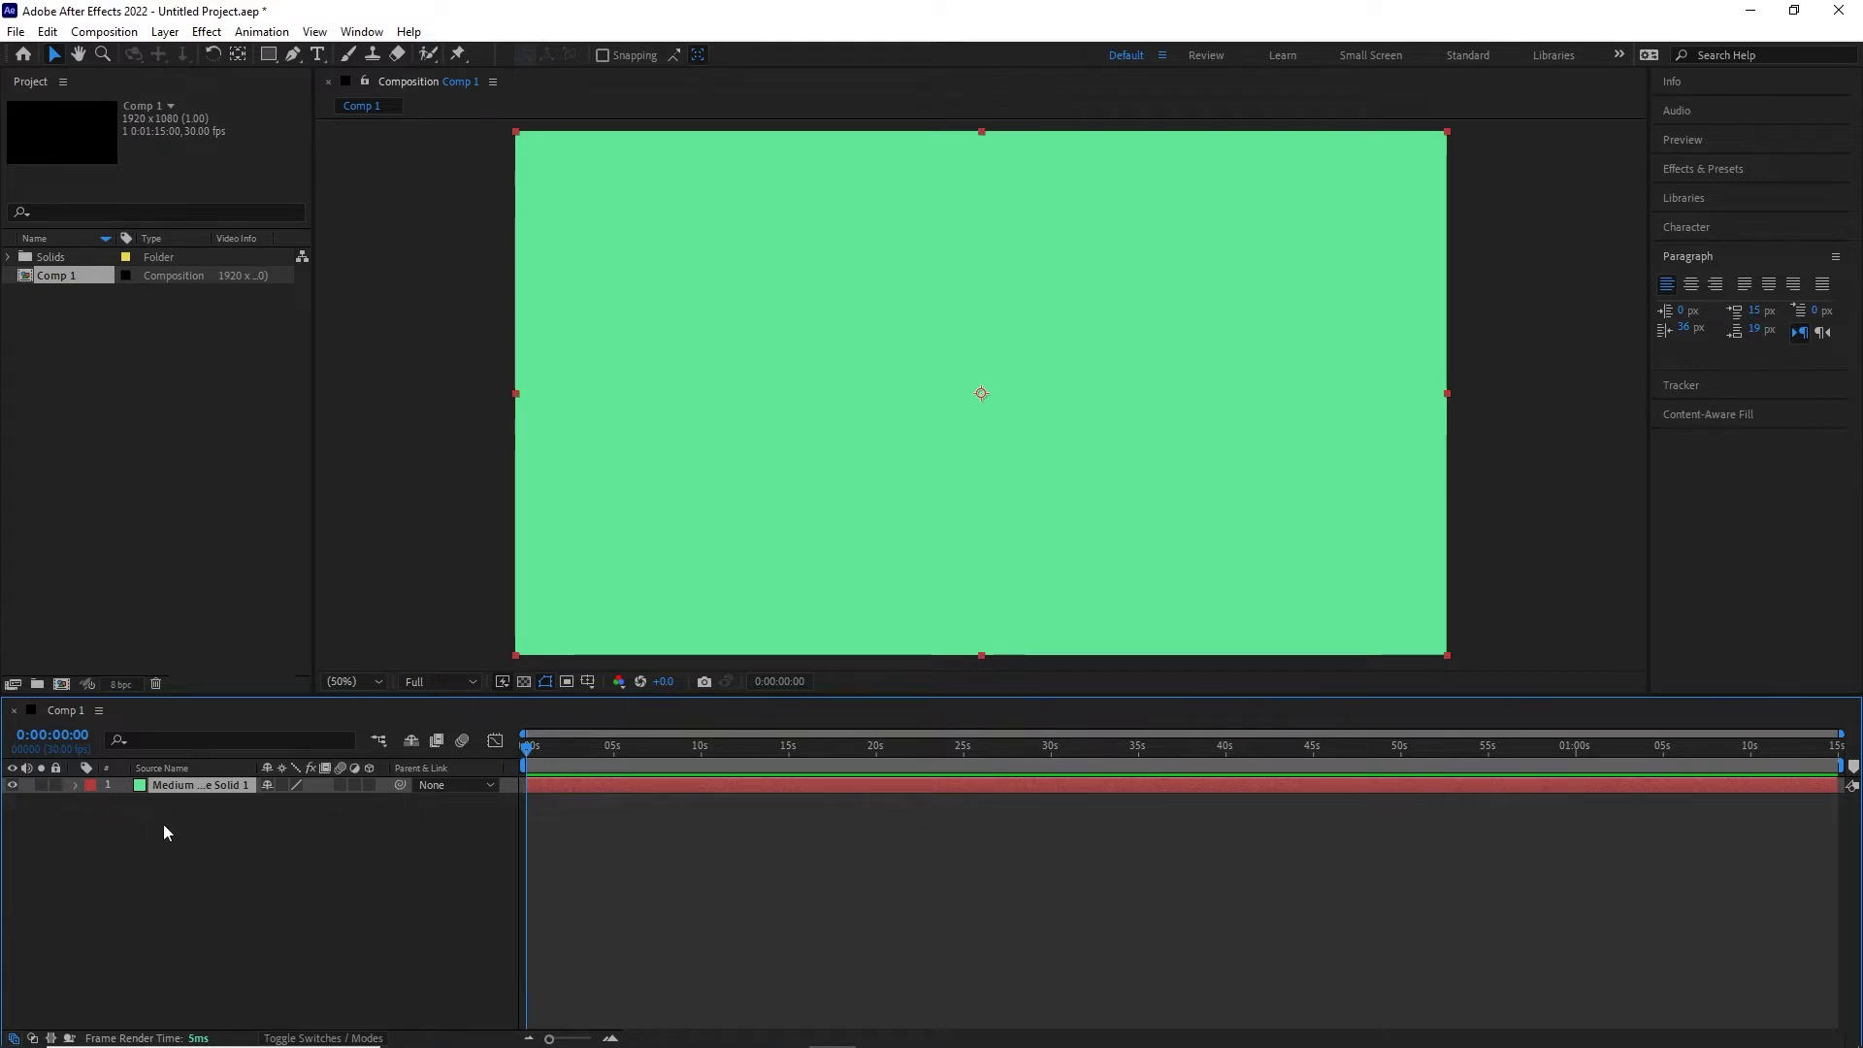
# - Deselect the green solid and lock its layer
pyautogui.click(163, 824)
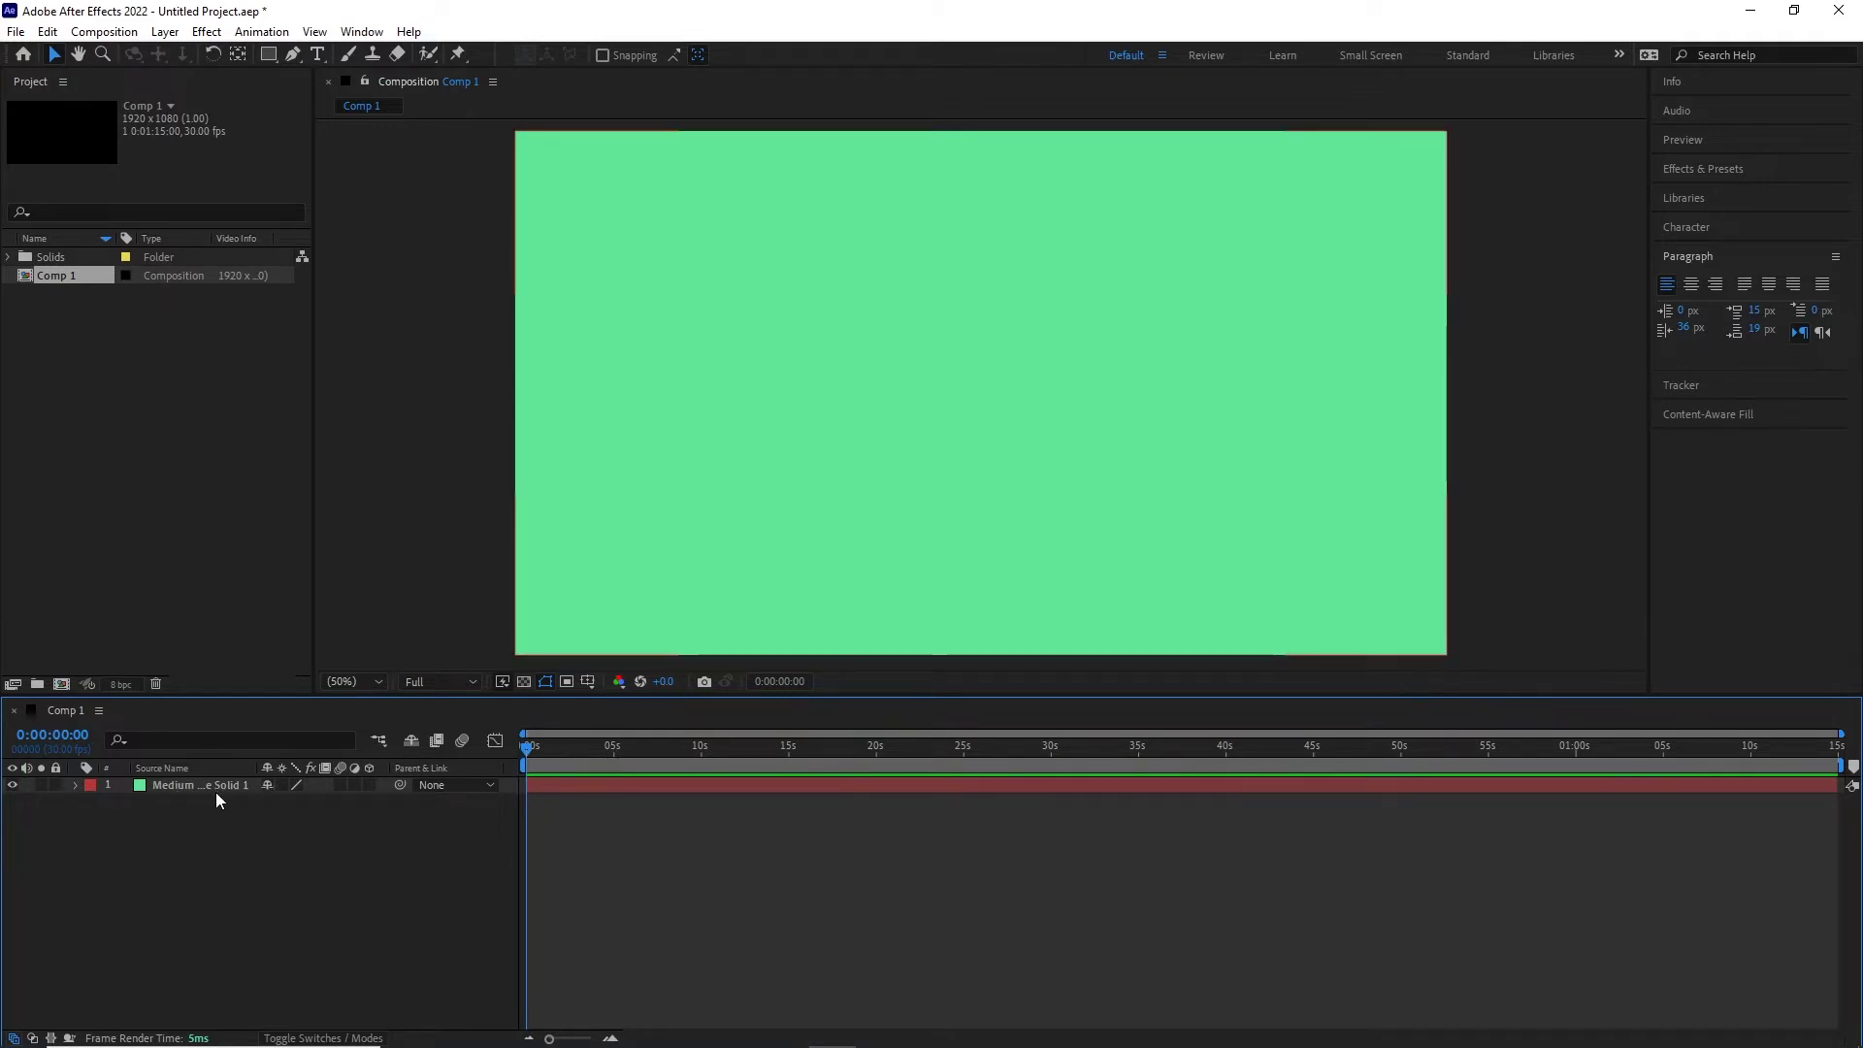
pyautogui.click(55, 785)
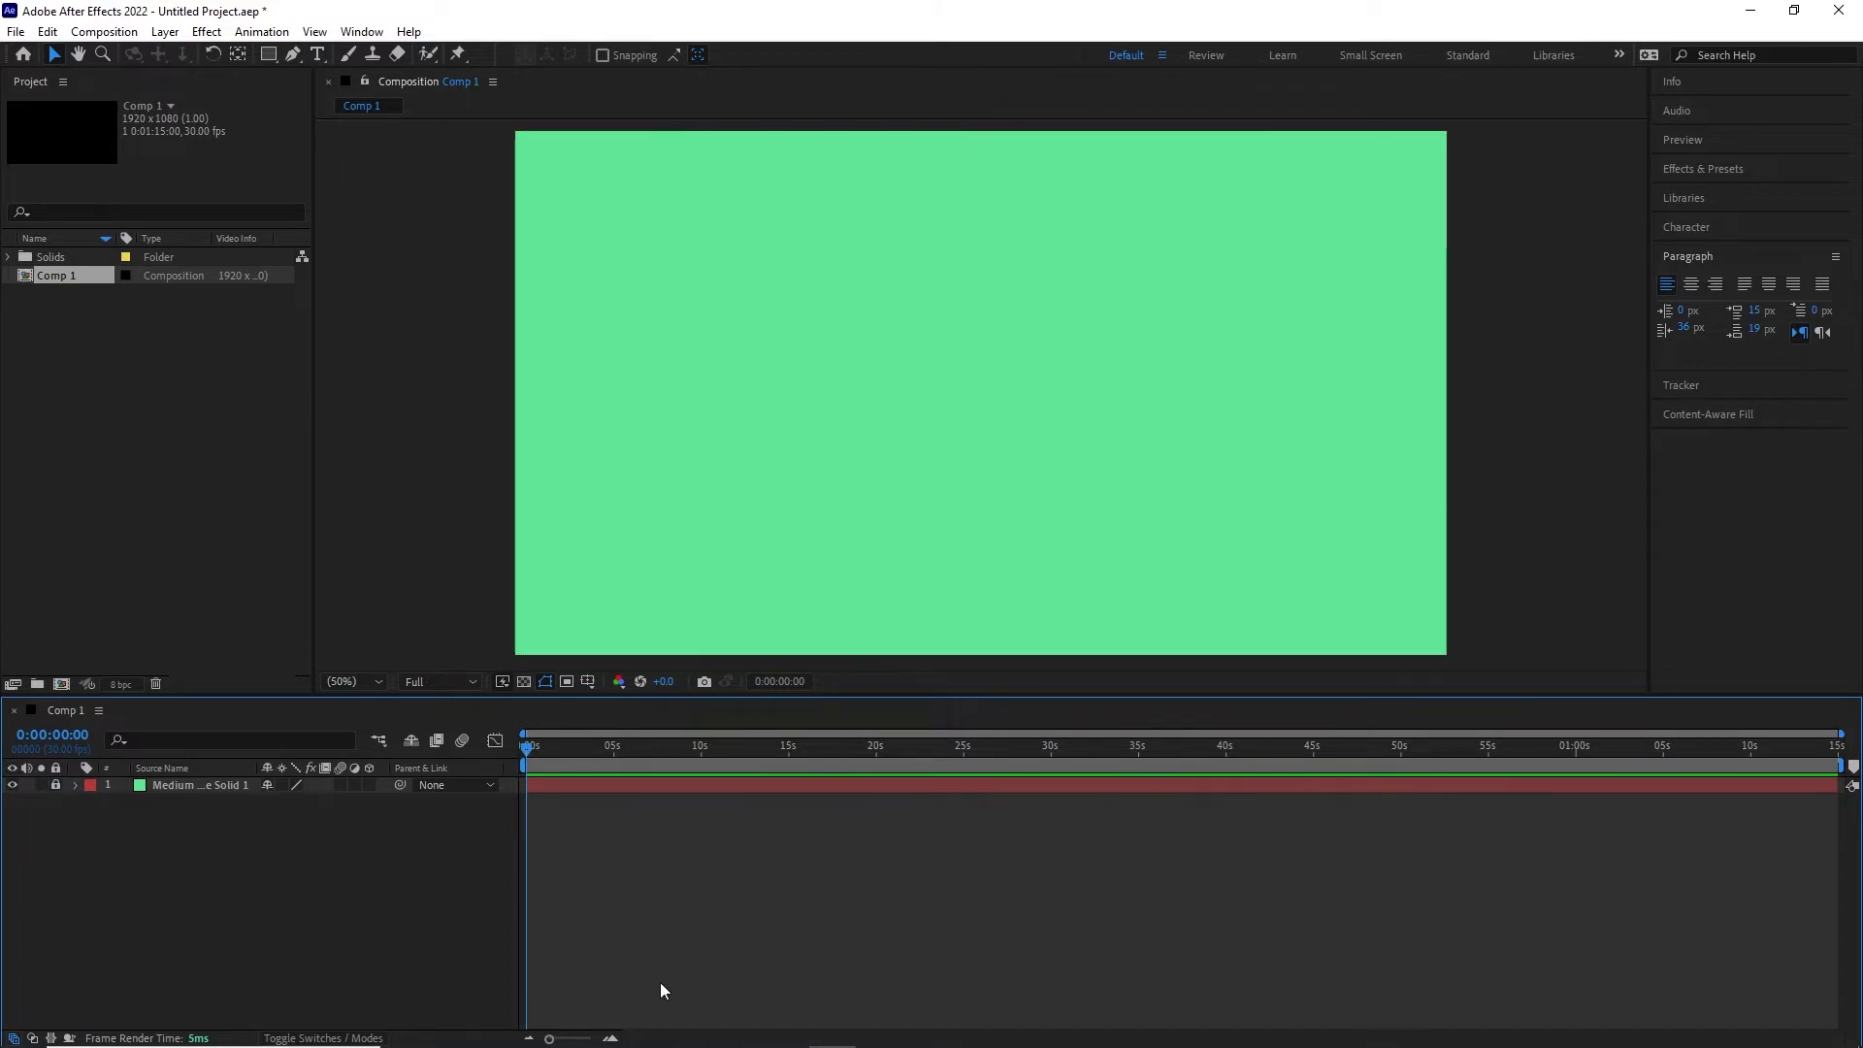
# - Draw a square with the Rectangle tool in the upper-left area of the composition, filled with blue (1A86FF), and collapse its layer
pyautogui.click(270, 61)
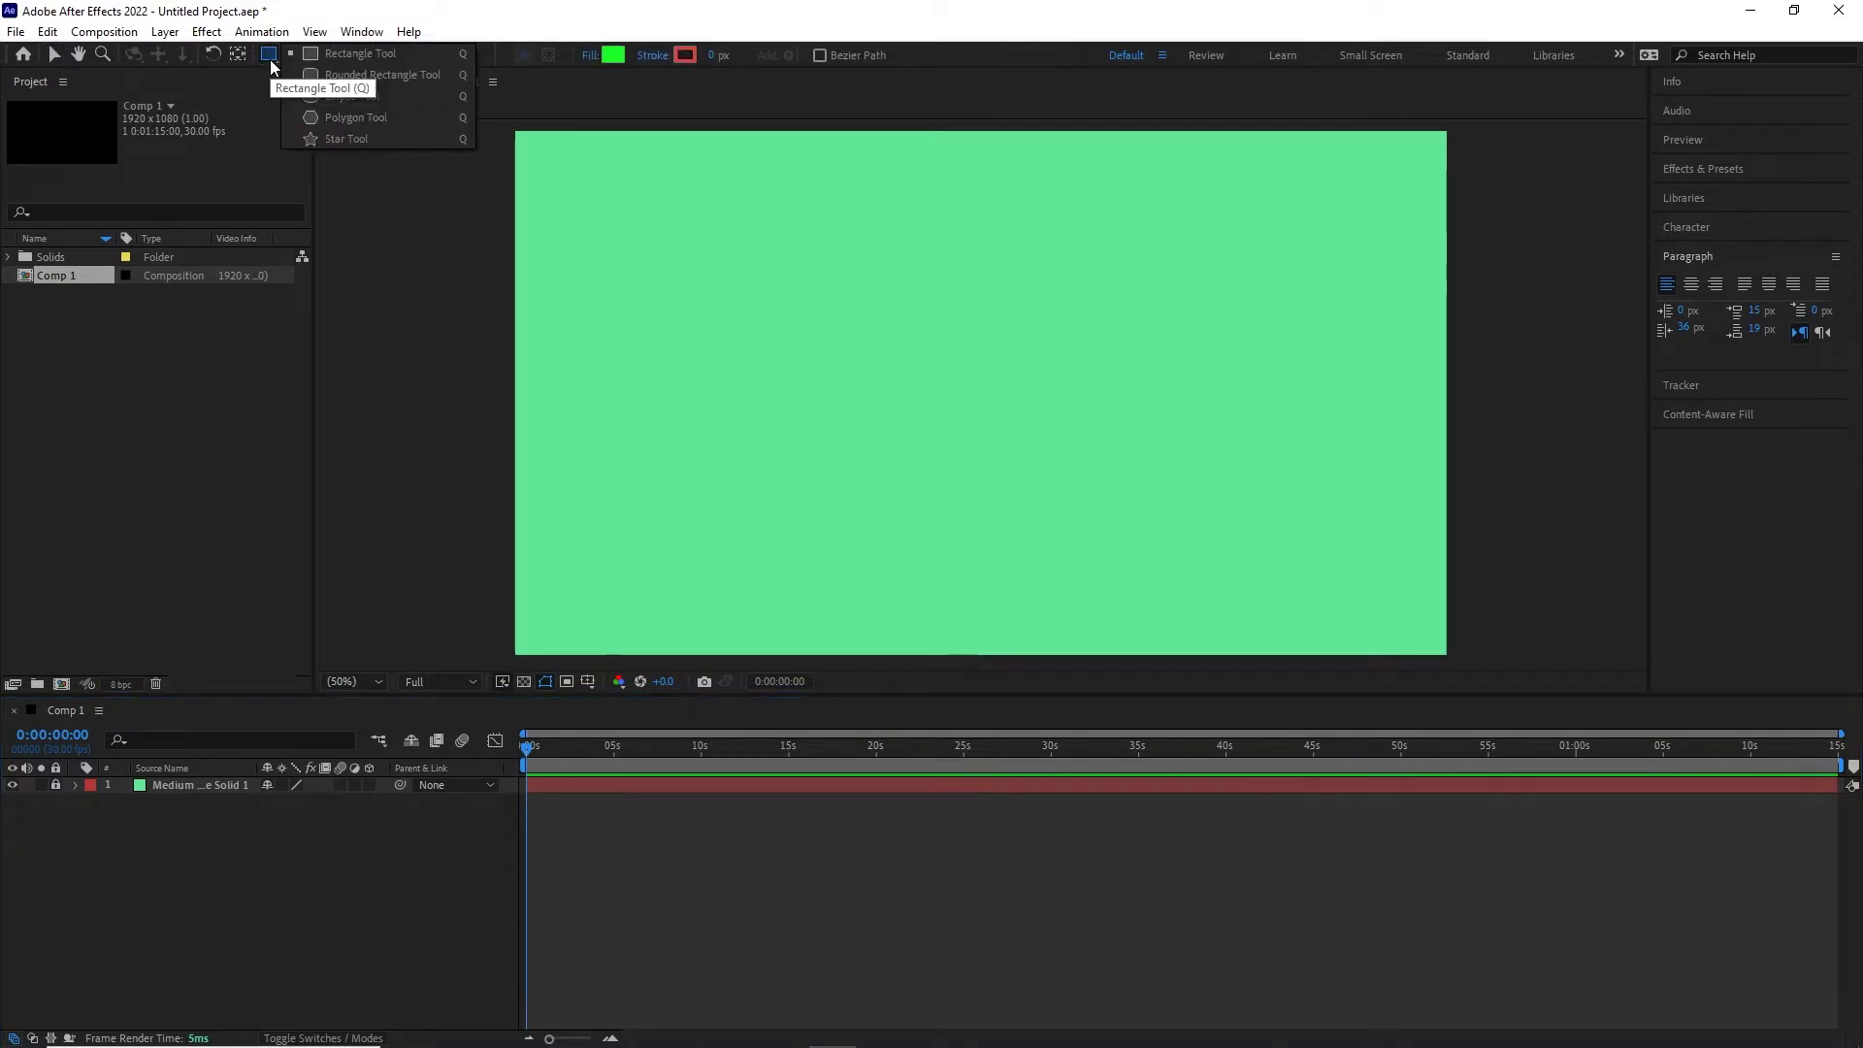
pyautogui.click(336, 60)
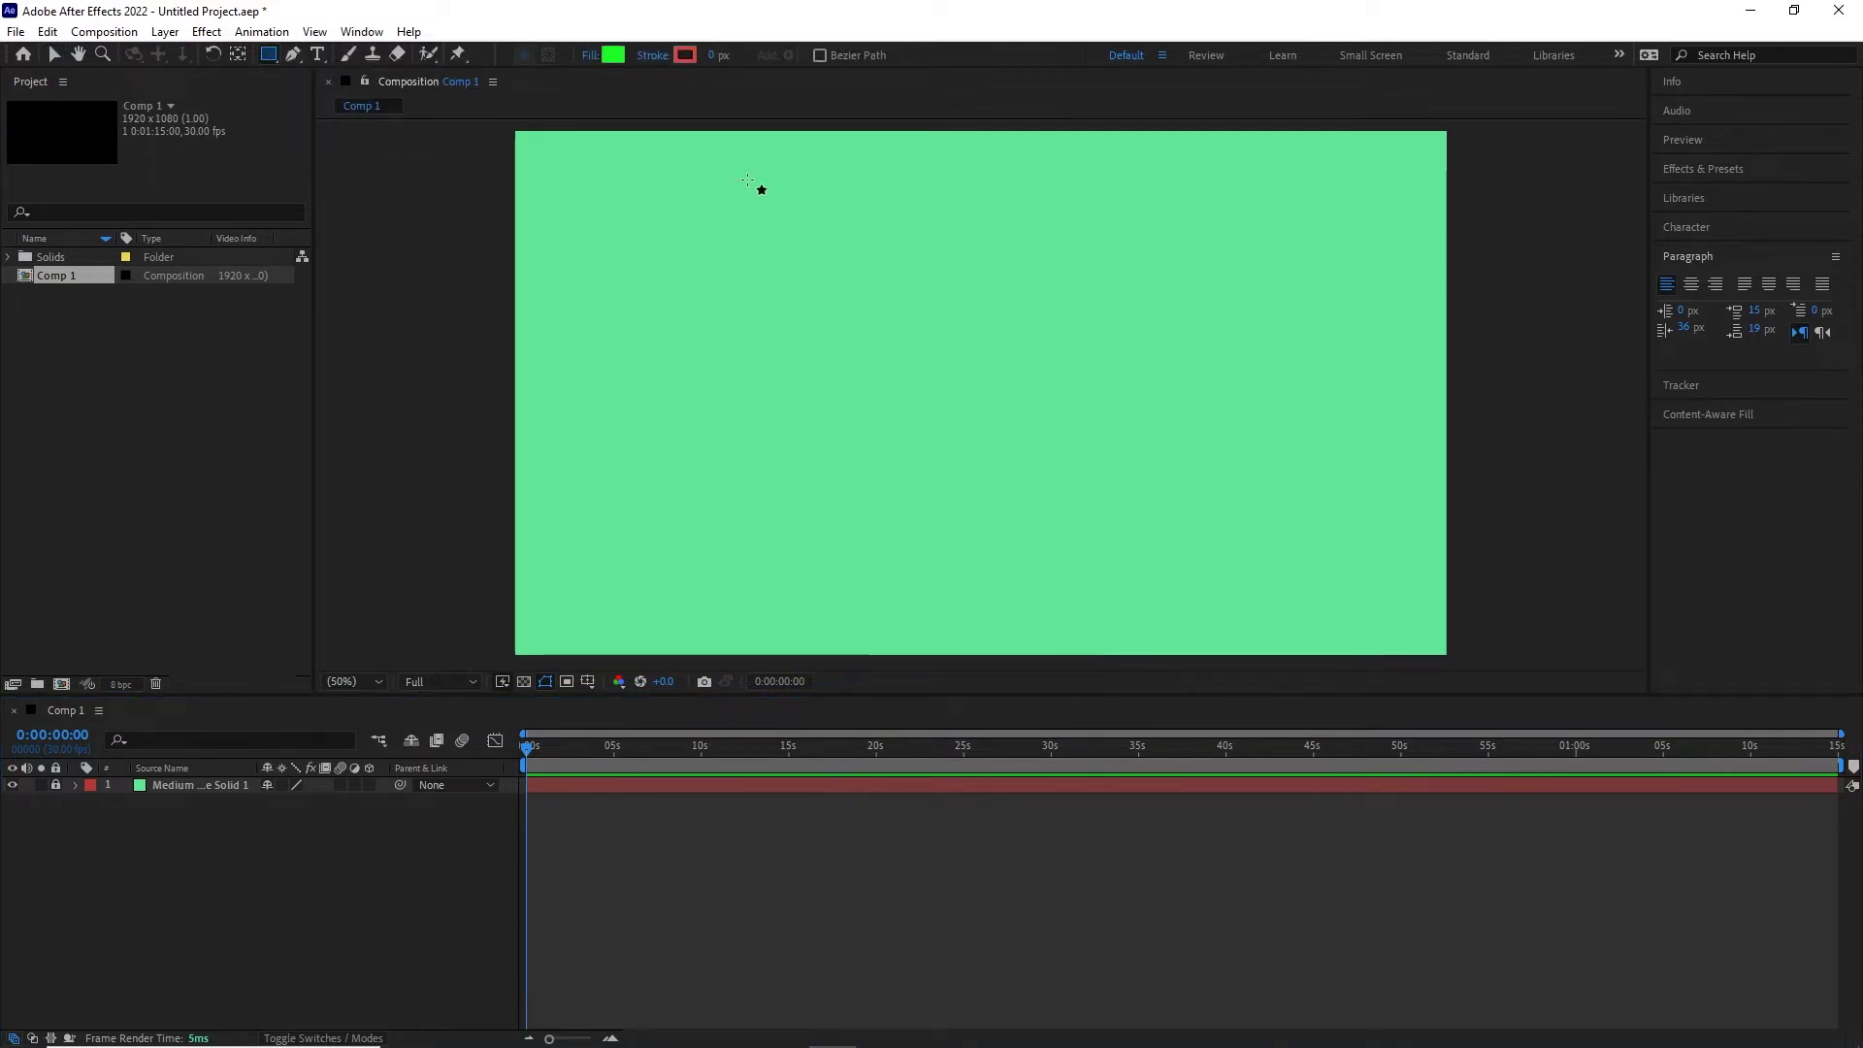
pyautogui.click(615, 55)
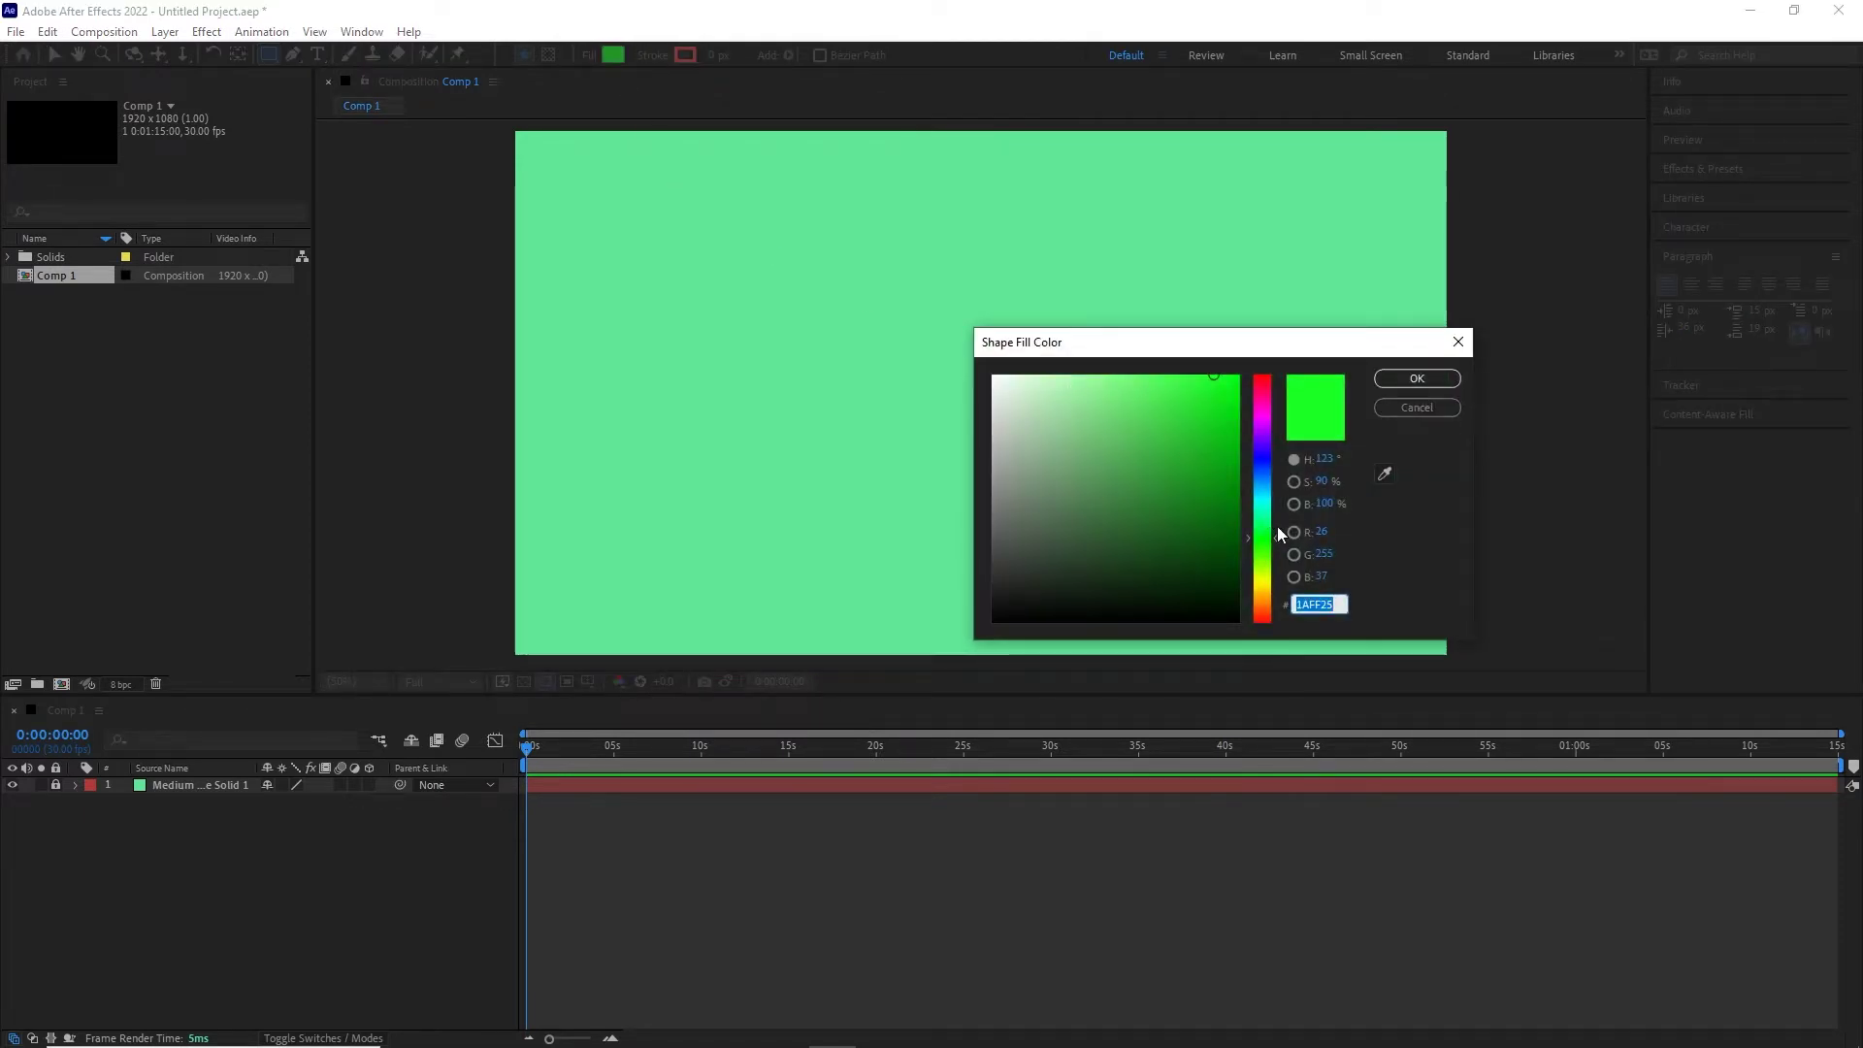
pyautogui.click(1259, 479)
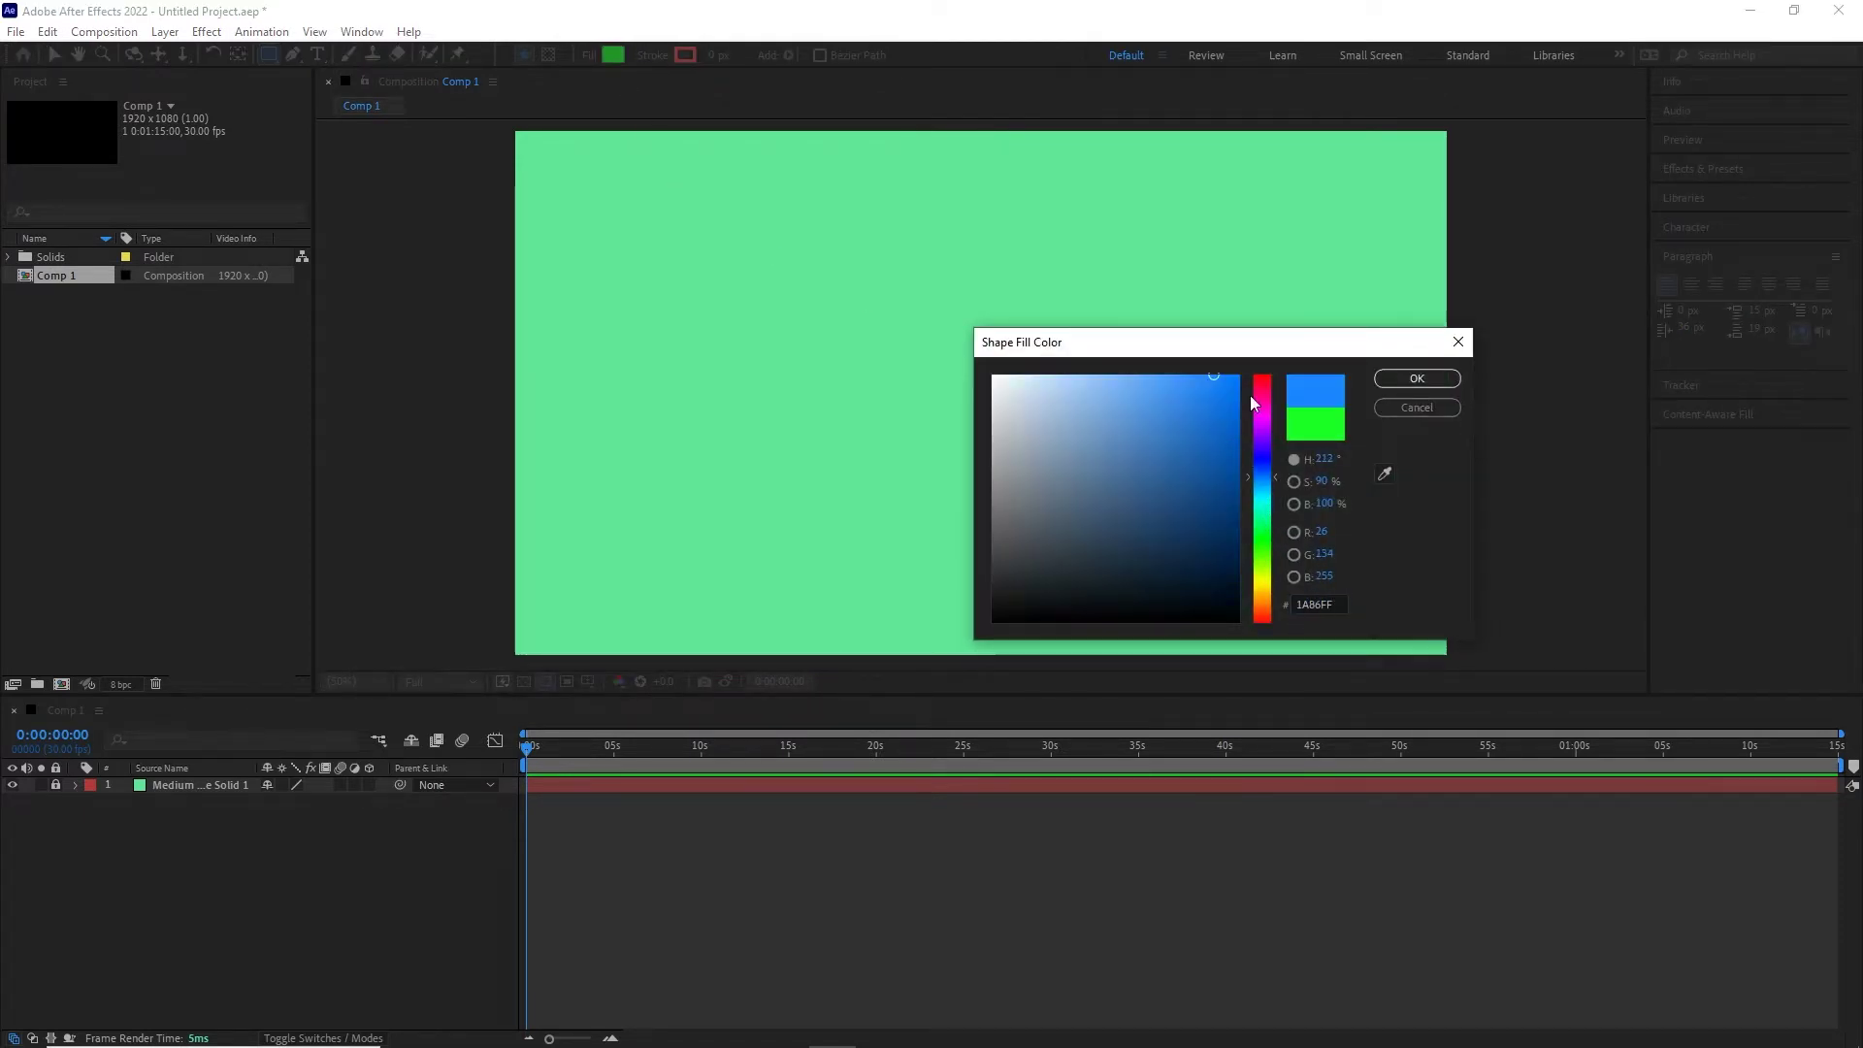
pyautogui.click(1416, 378)
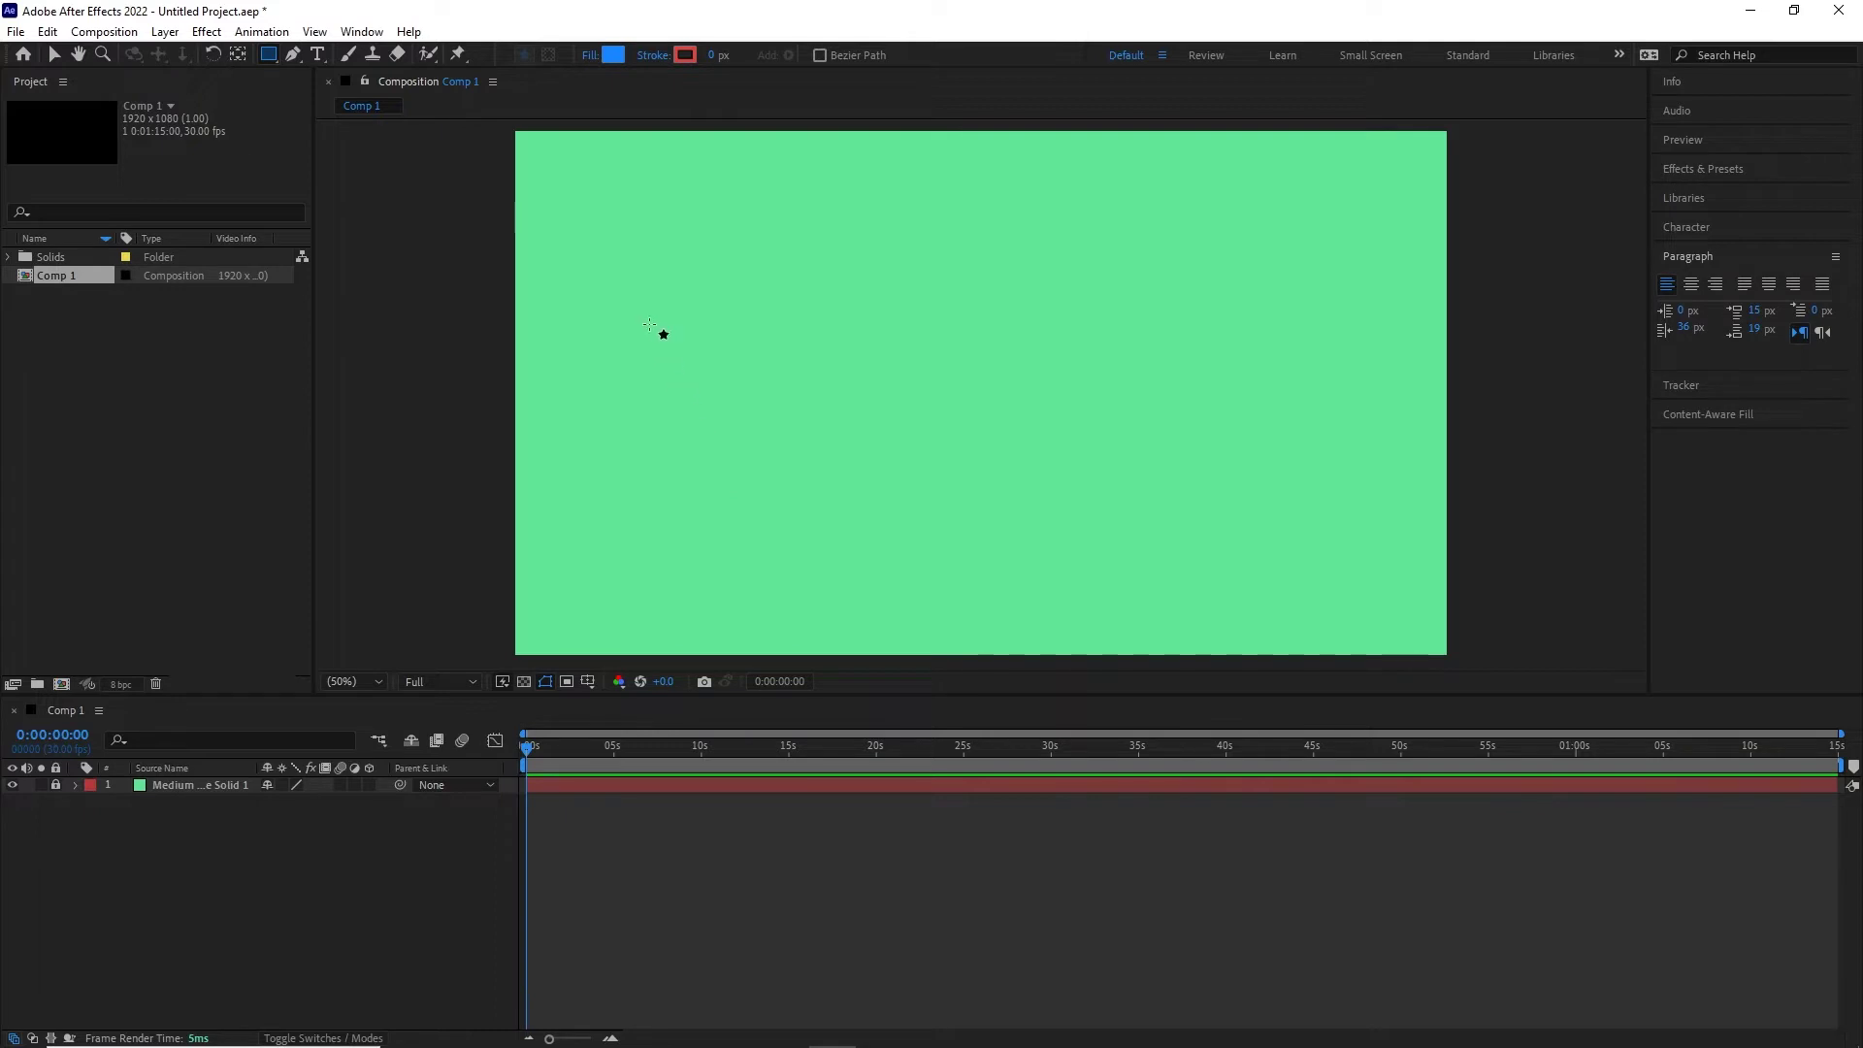
pyautogui.moveTo(611, 237); pyautogui.dragTo(813, 440)
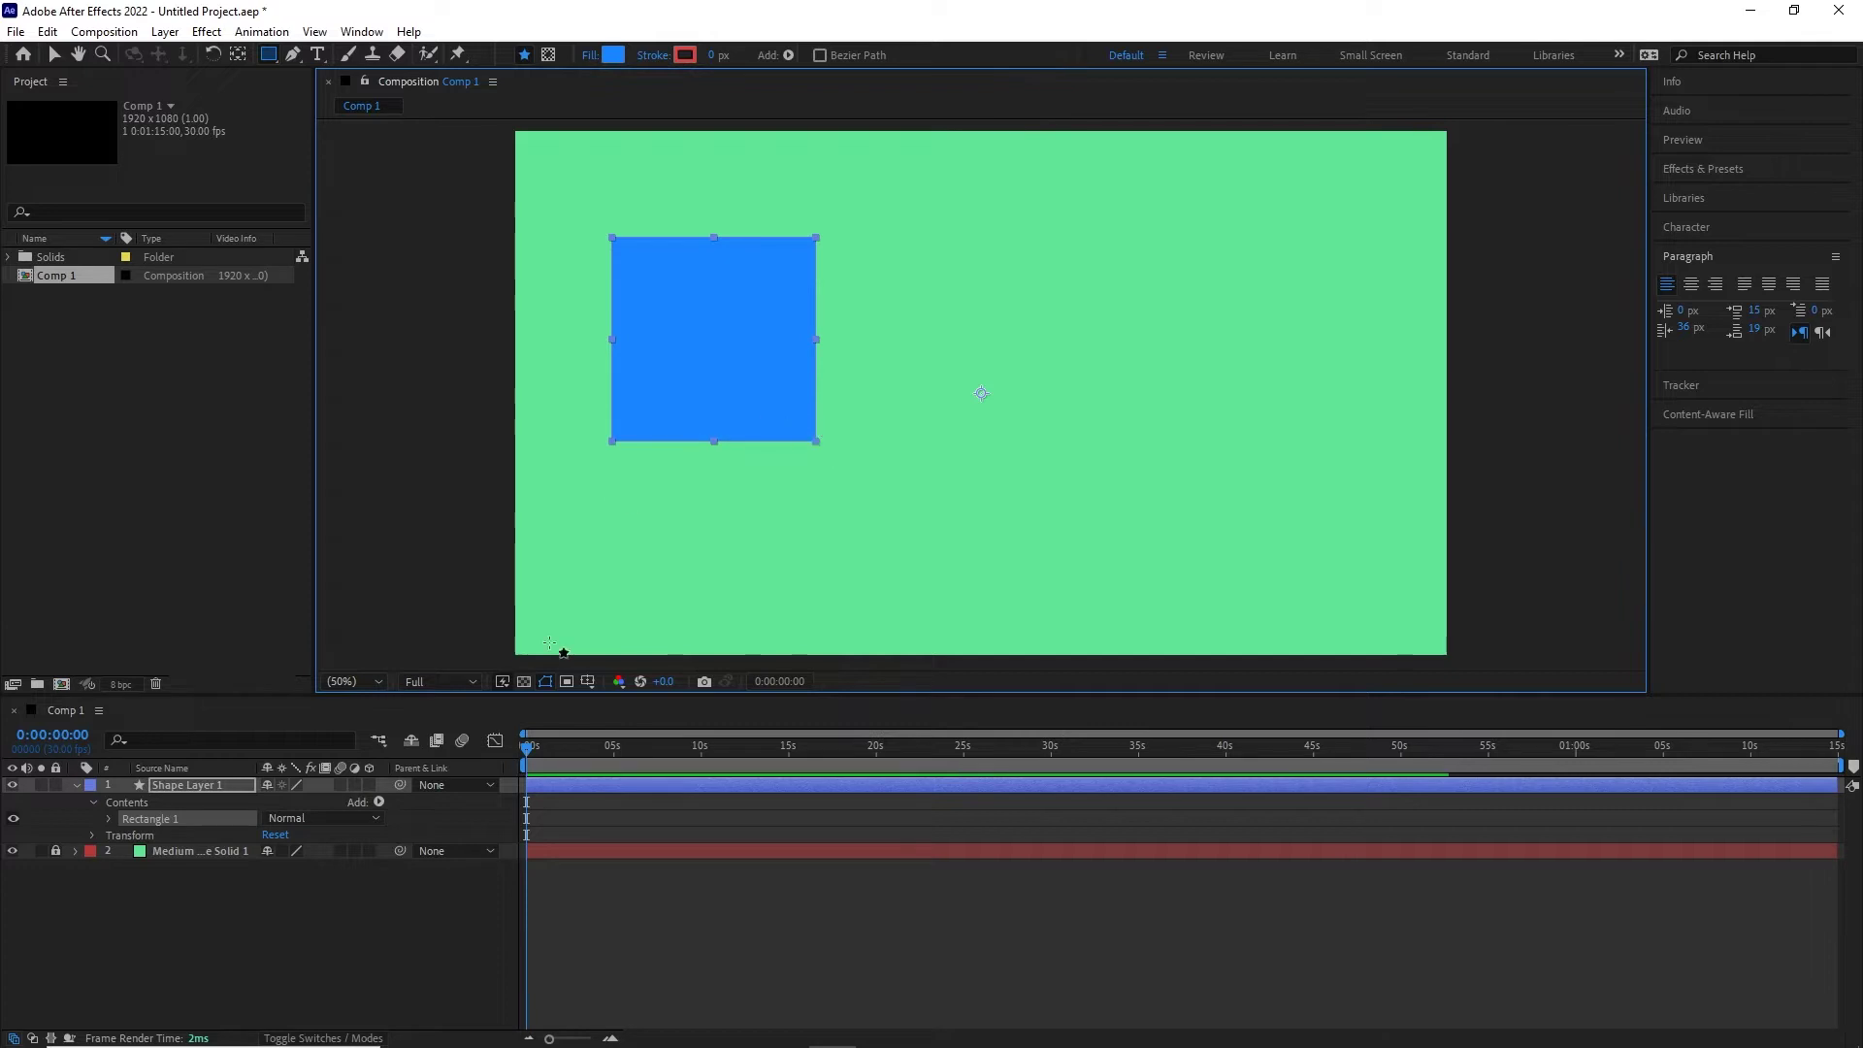
pyautogui.click(393, 910)
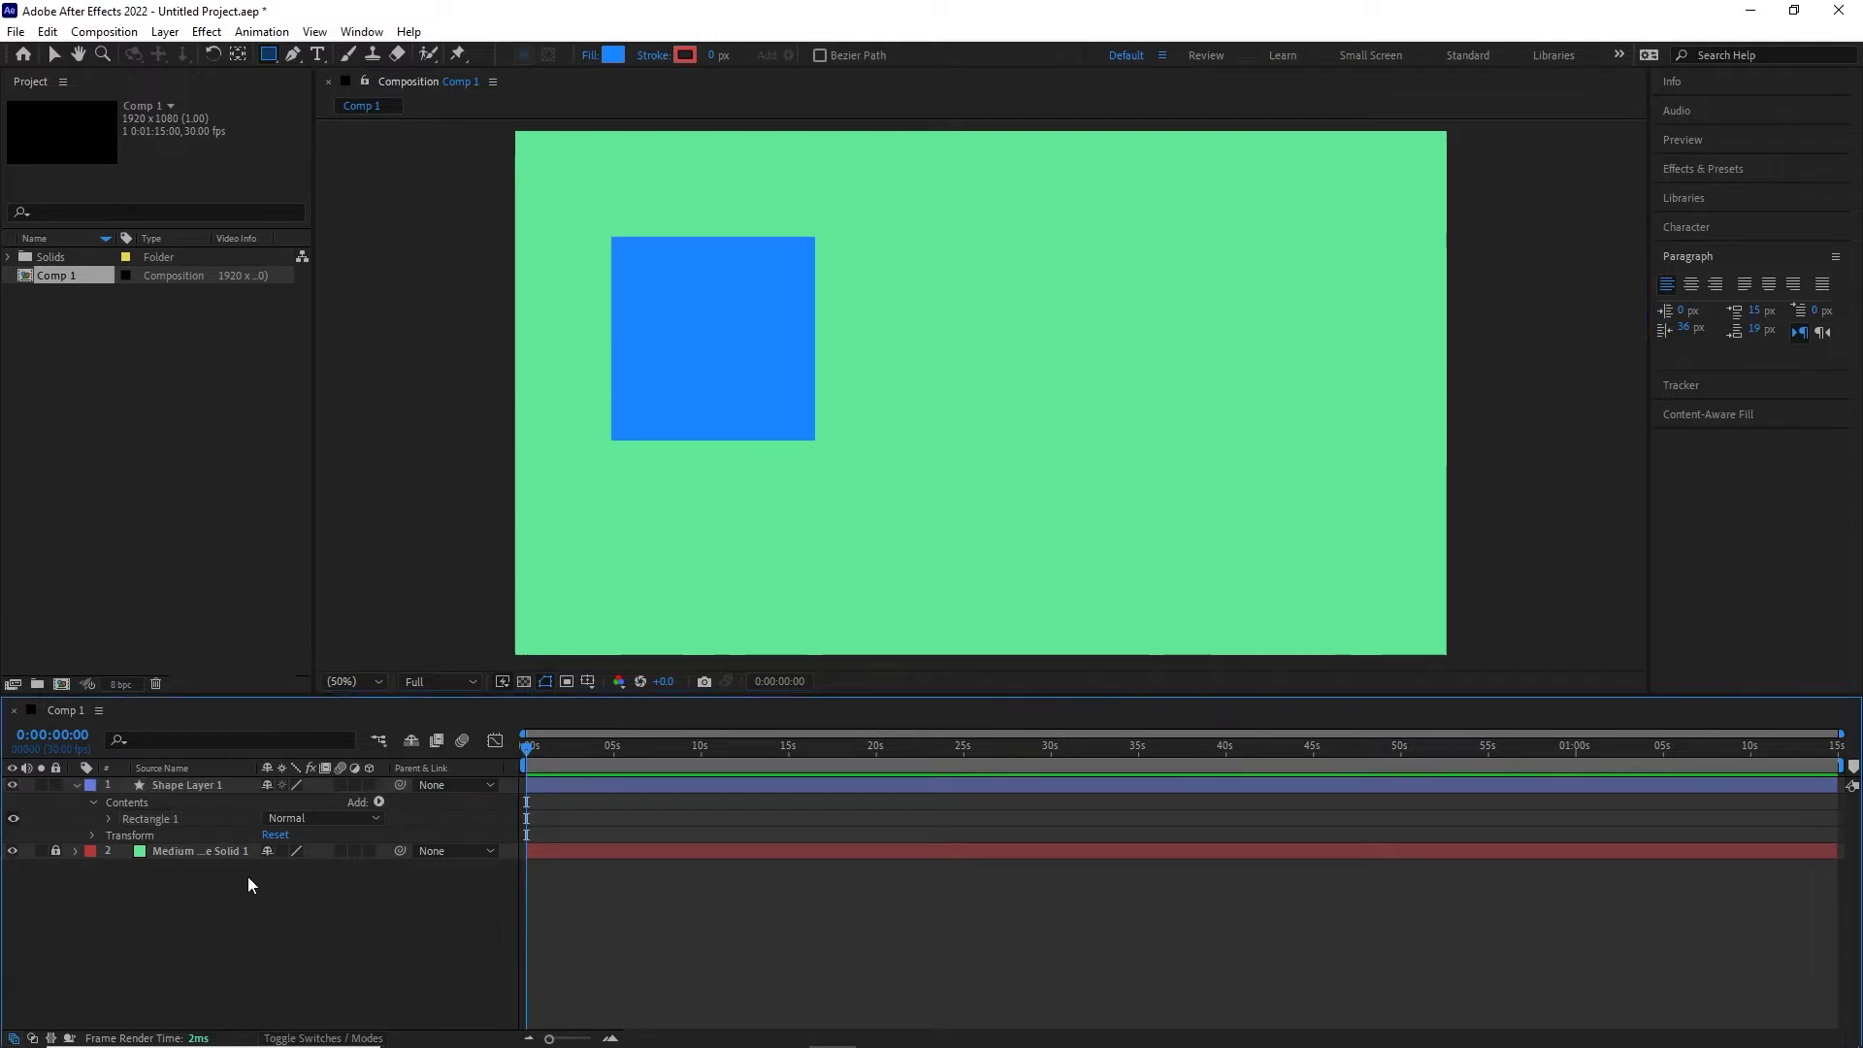
pyautogui.click(75, 785)
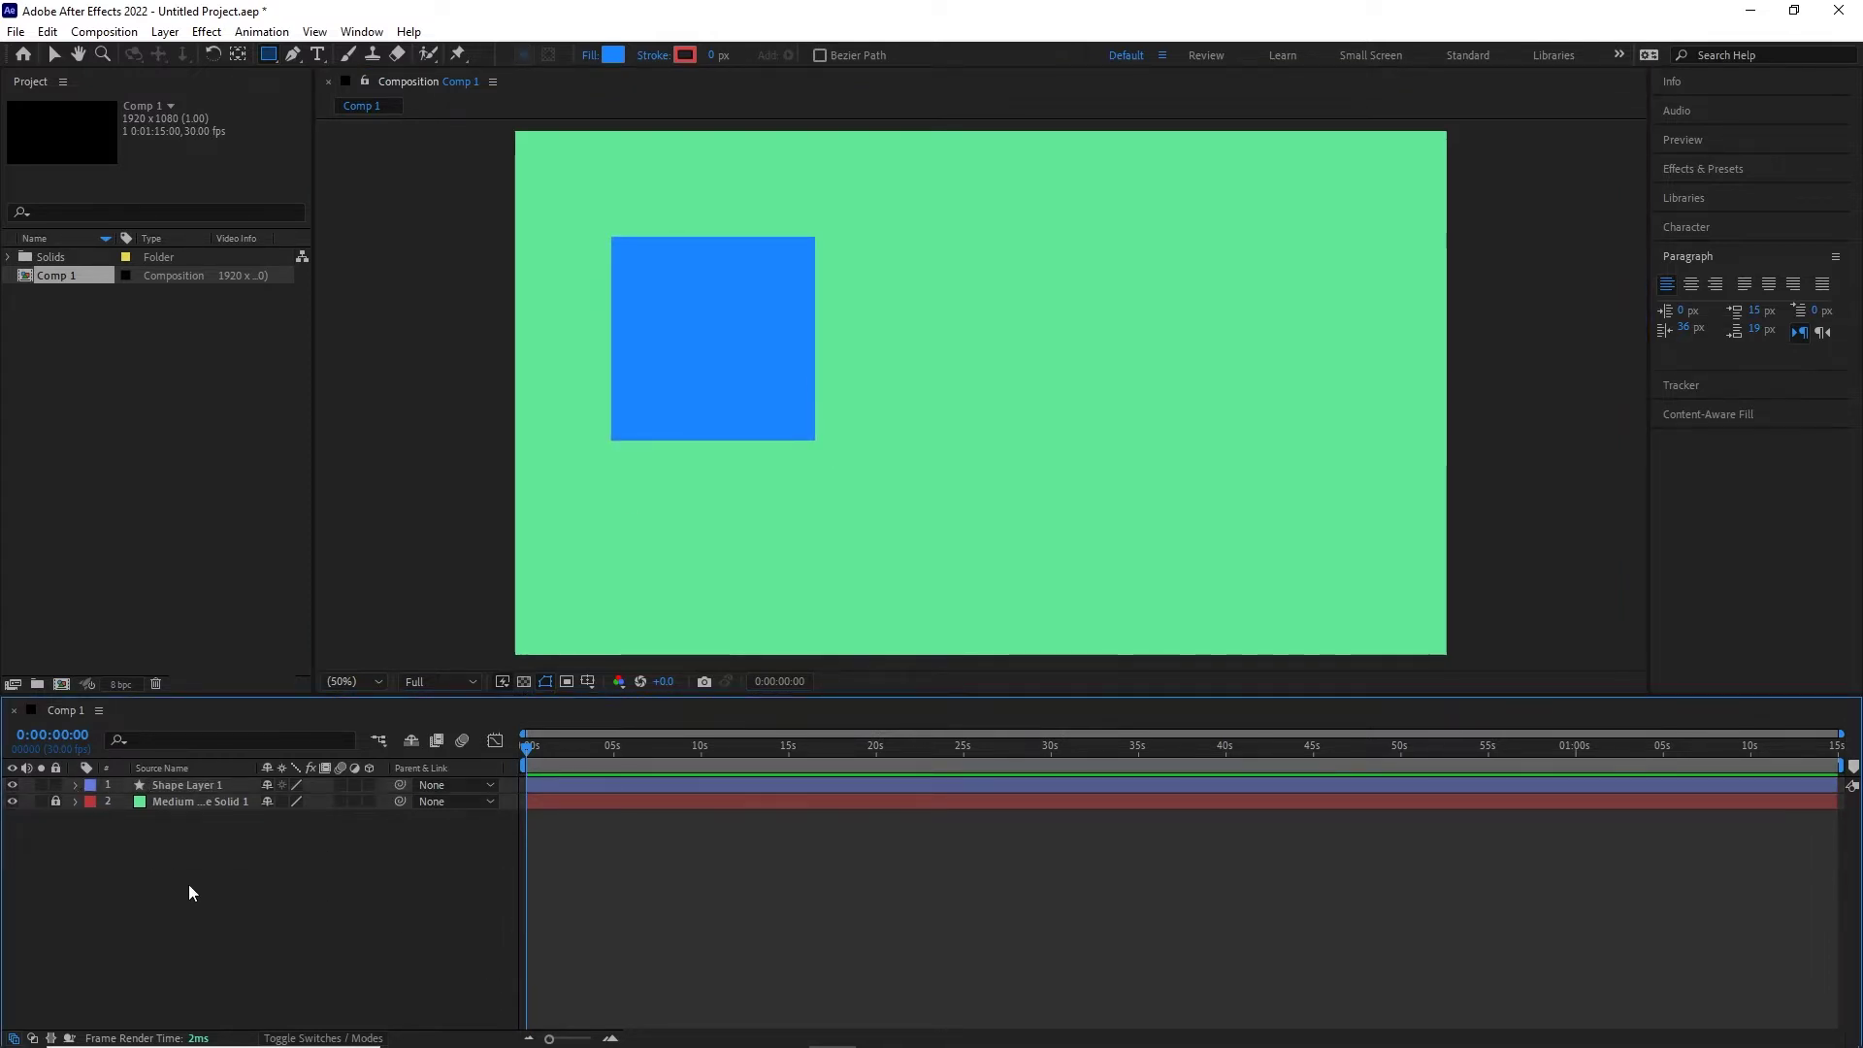
# - Try rotating the blue square's layer around its anchor point at the composition centre, and undo the rotation
pyautogui.click(54, 60)
pyautogui.click(743, 365)
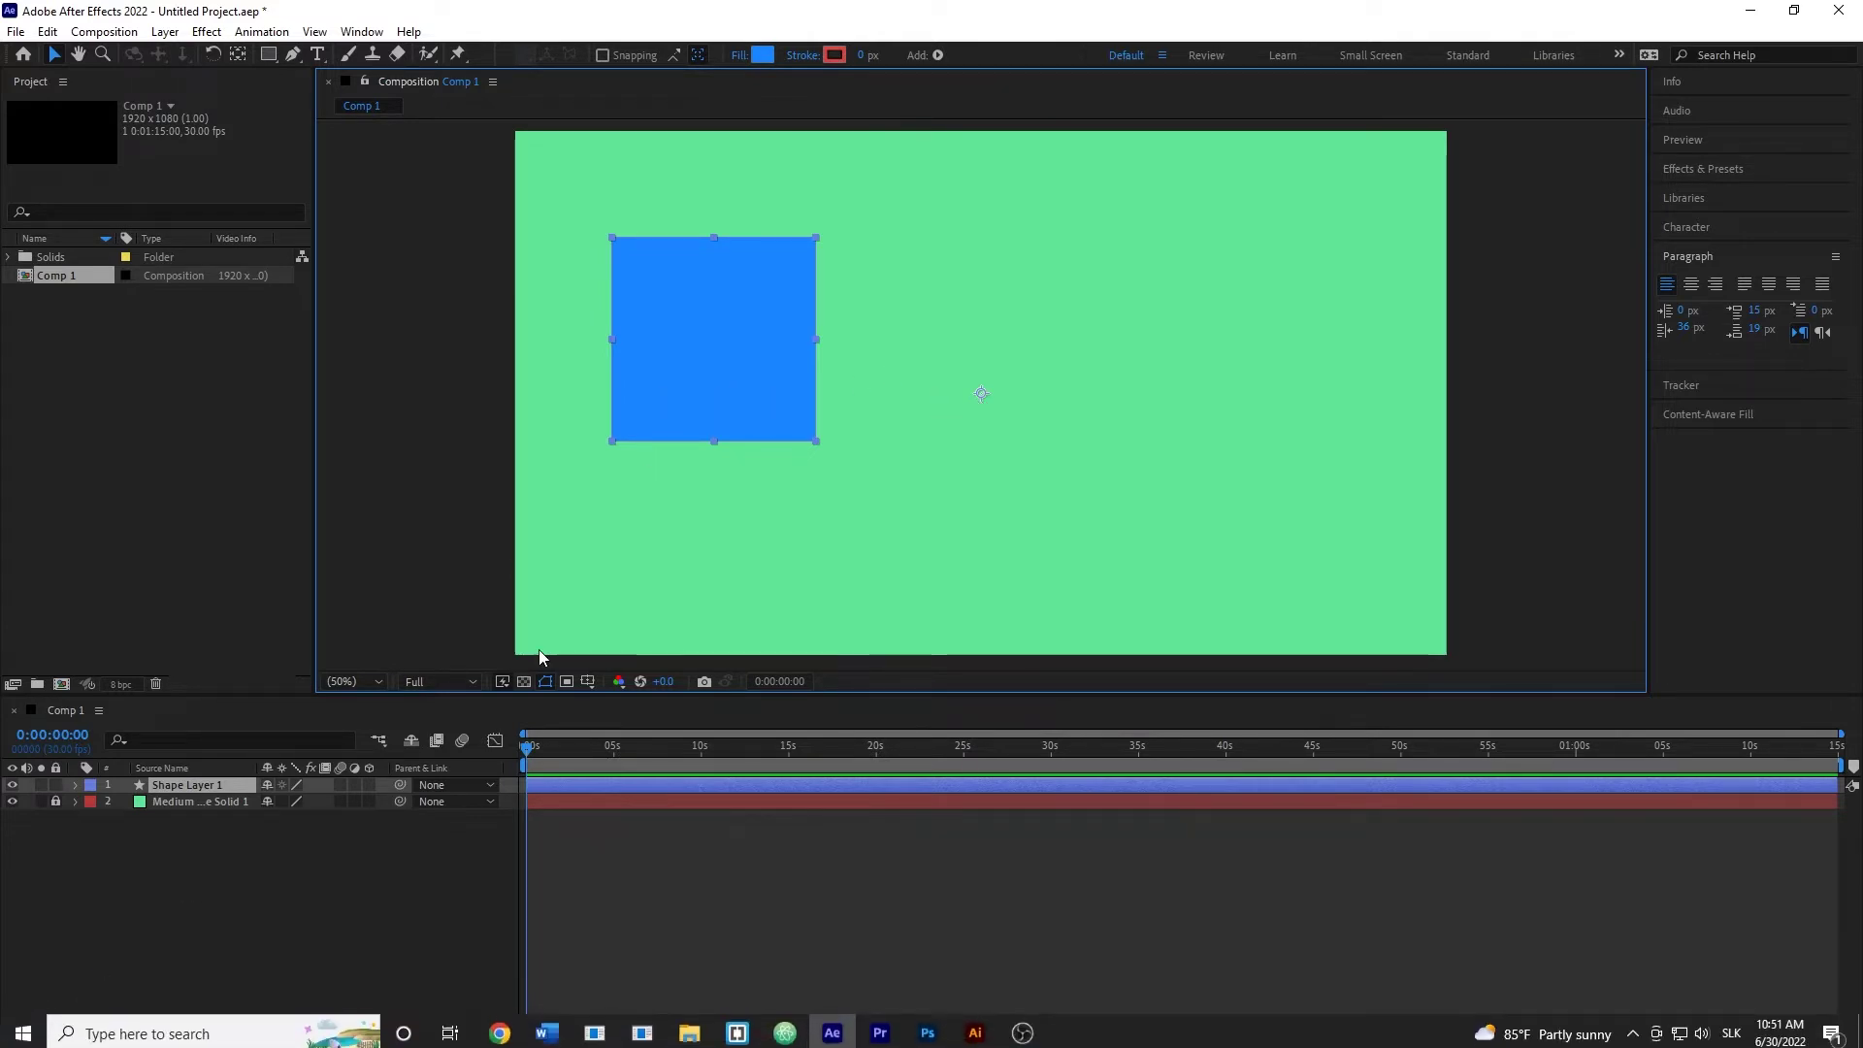
pyautogui.press('r')
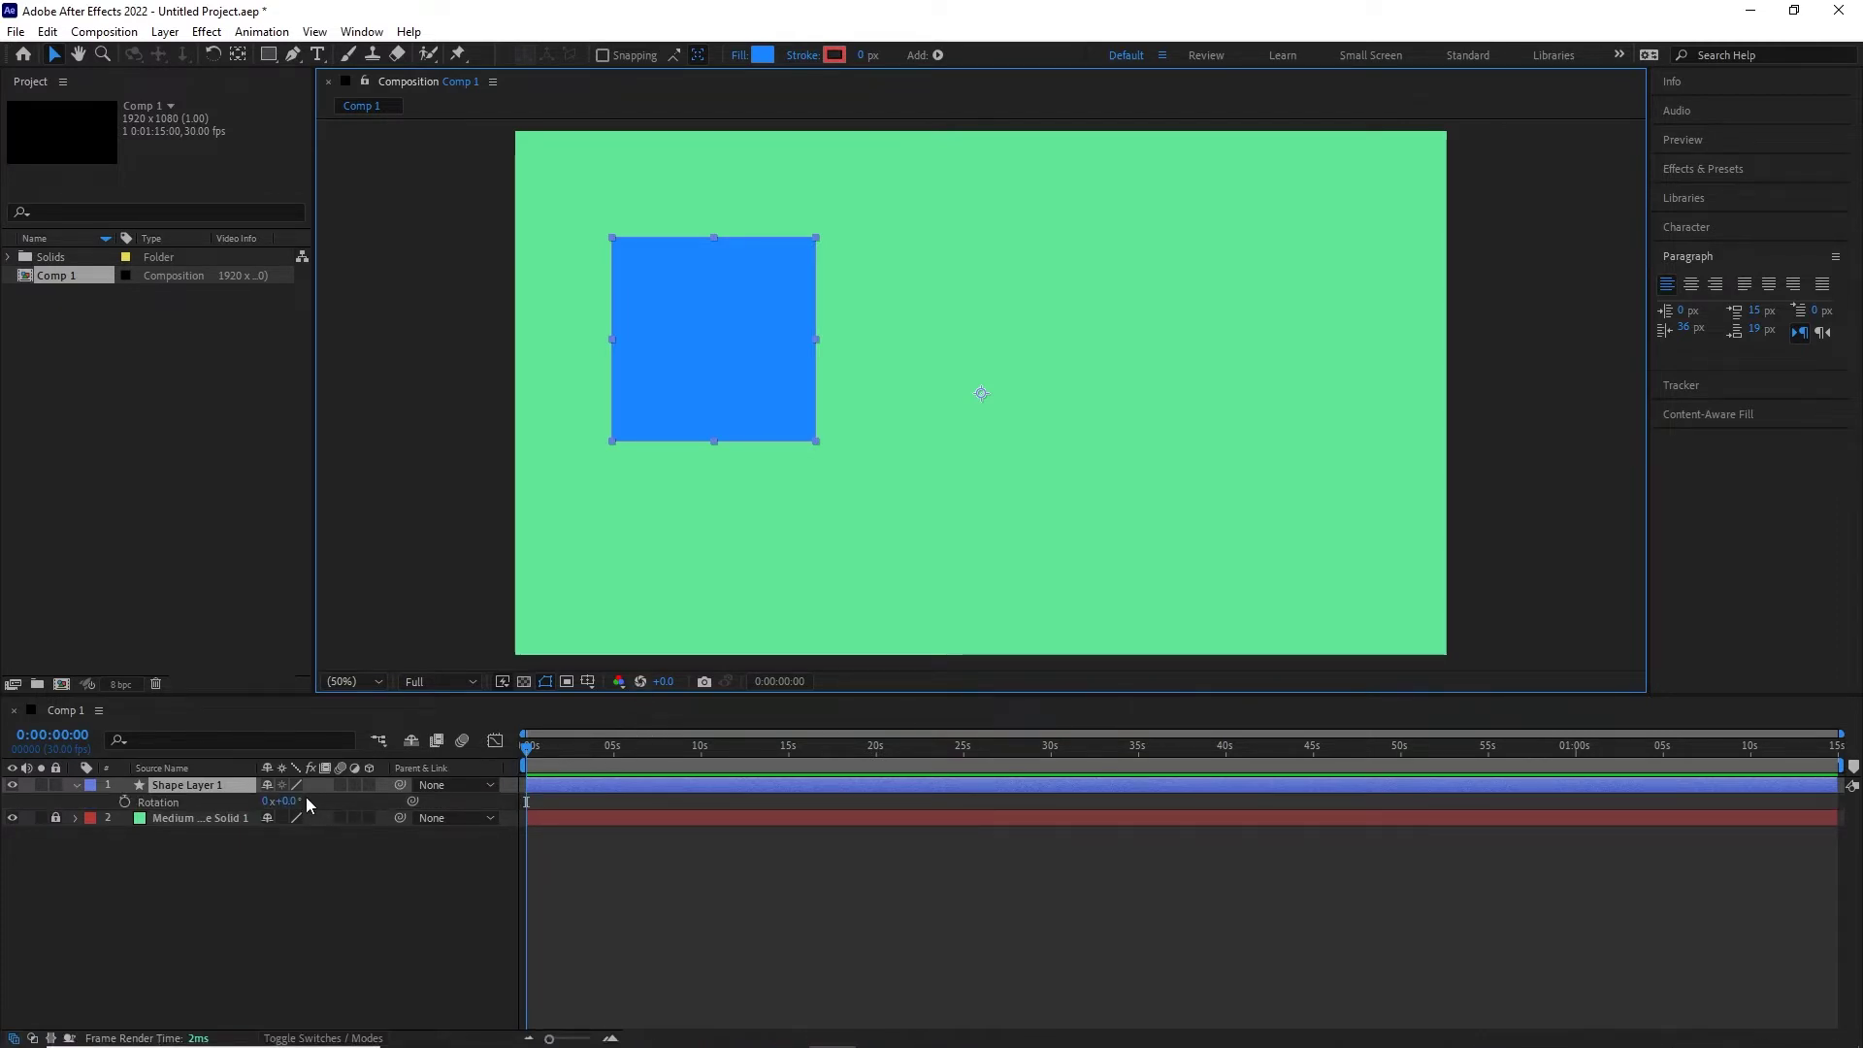
pyautogui.moveTo(284, 801); pyautogui.dragTo(370, 784)
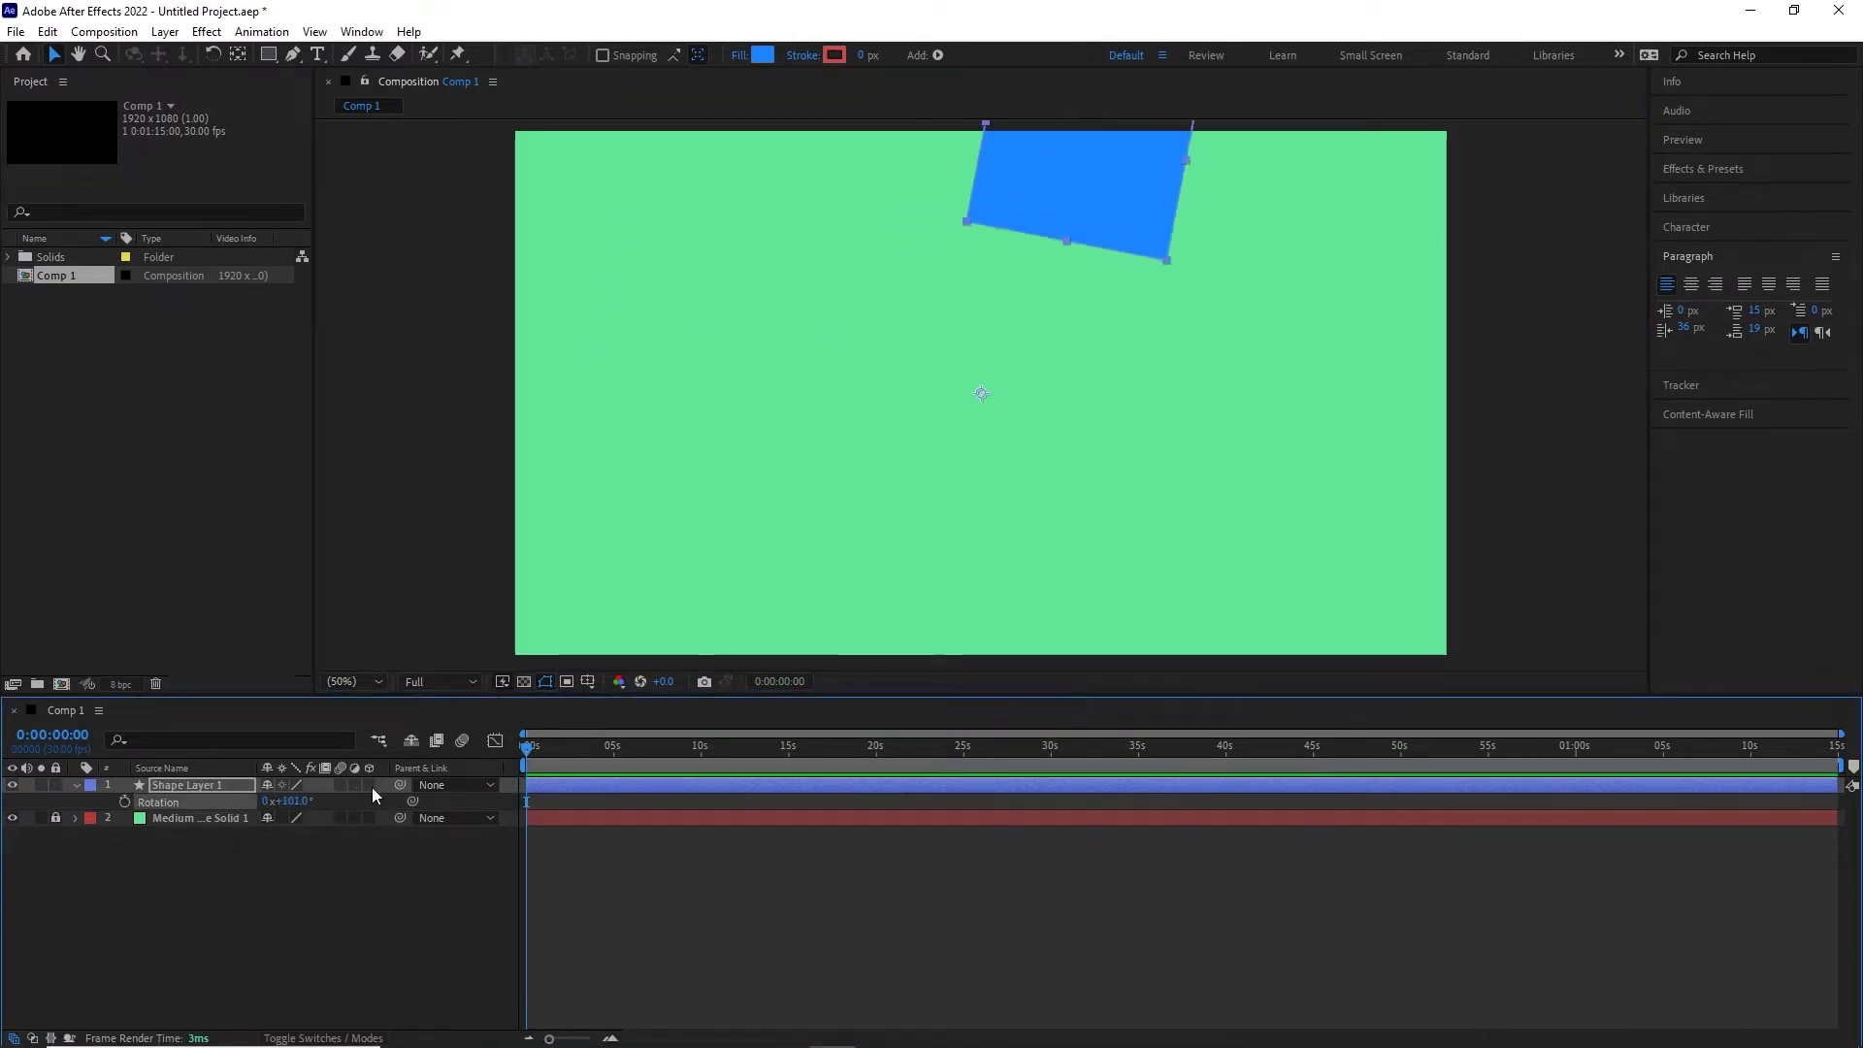
pyautogui.hotkey('ctrl', 'z')
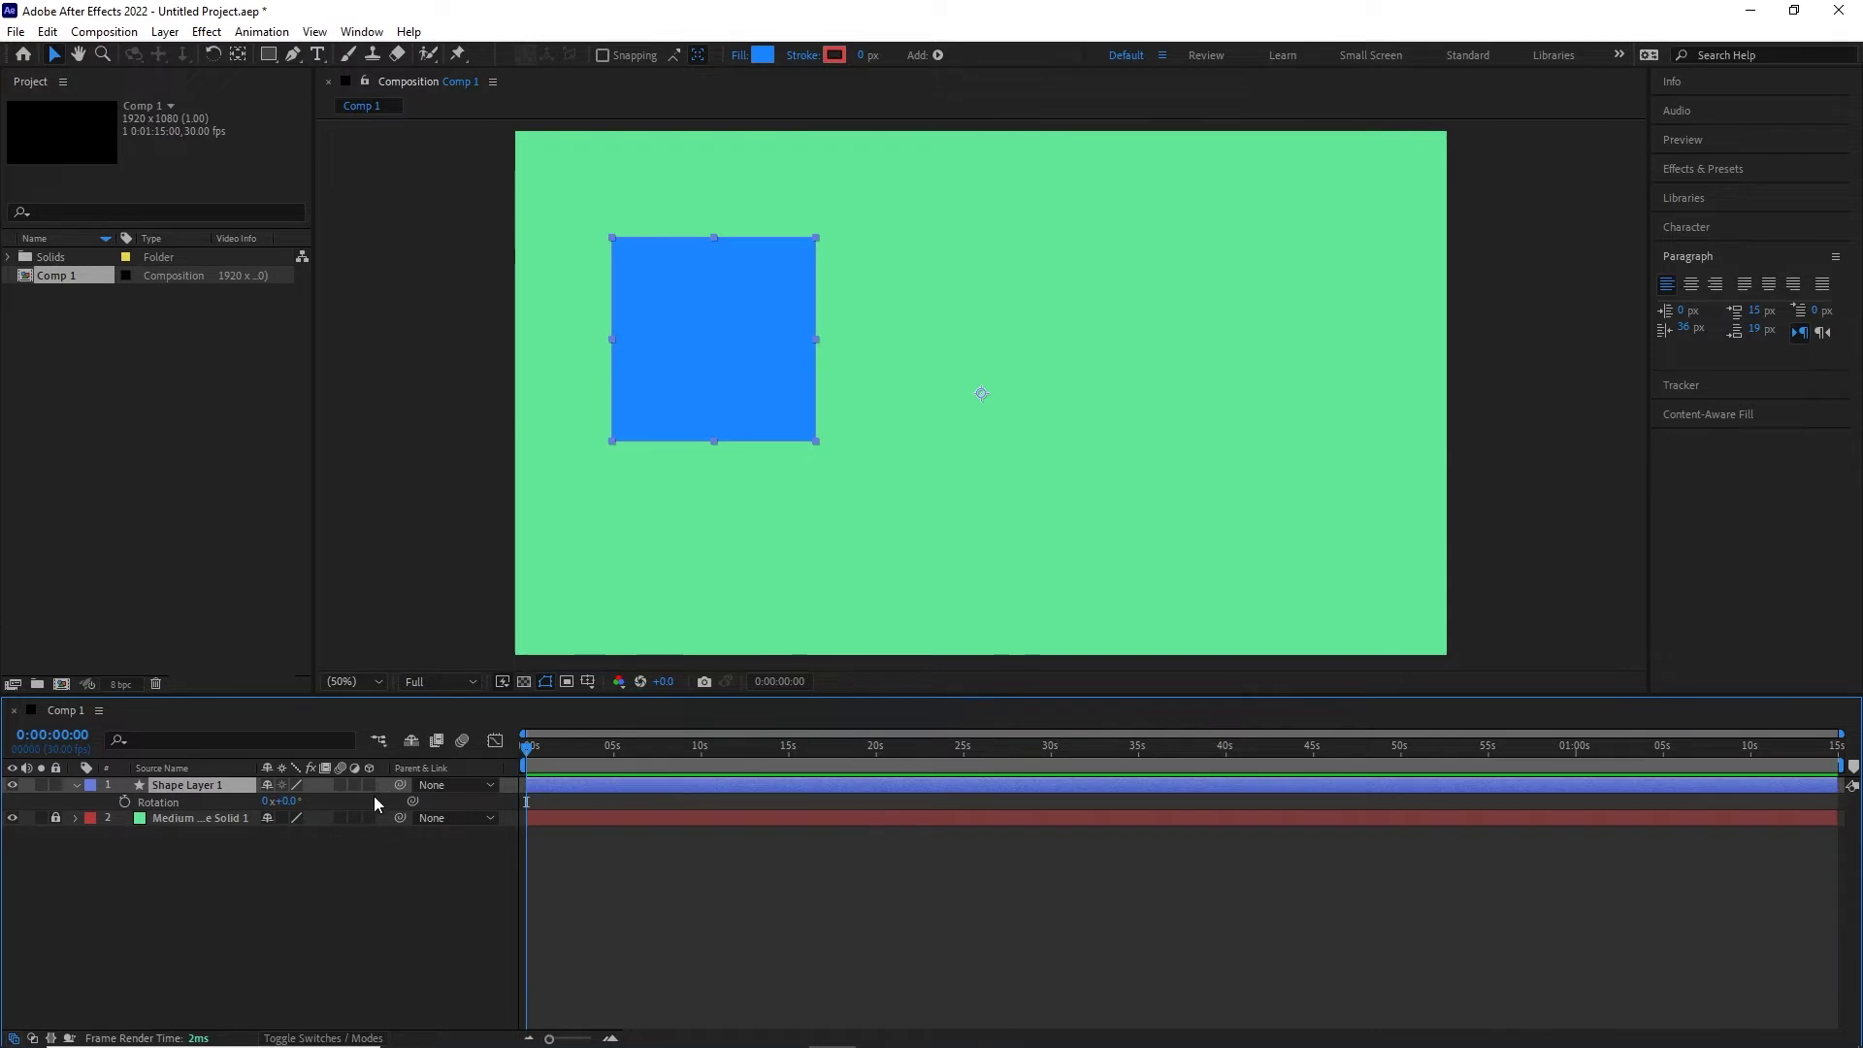
# - Move the blue square's anchor point to the centre of the square with the Pan Behind tool and collapse the layer
pyautogui.click(239, 56)
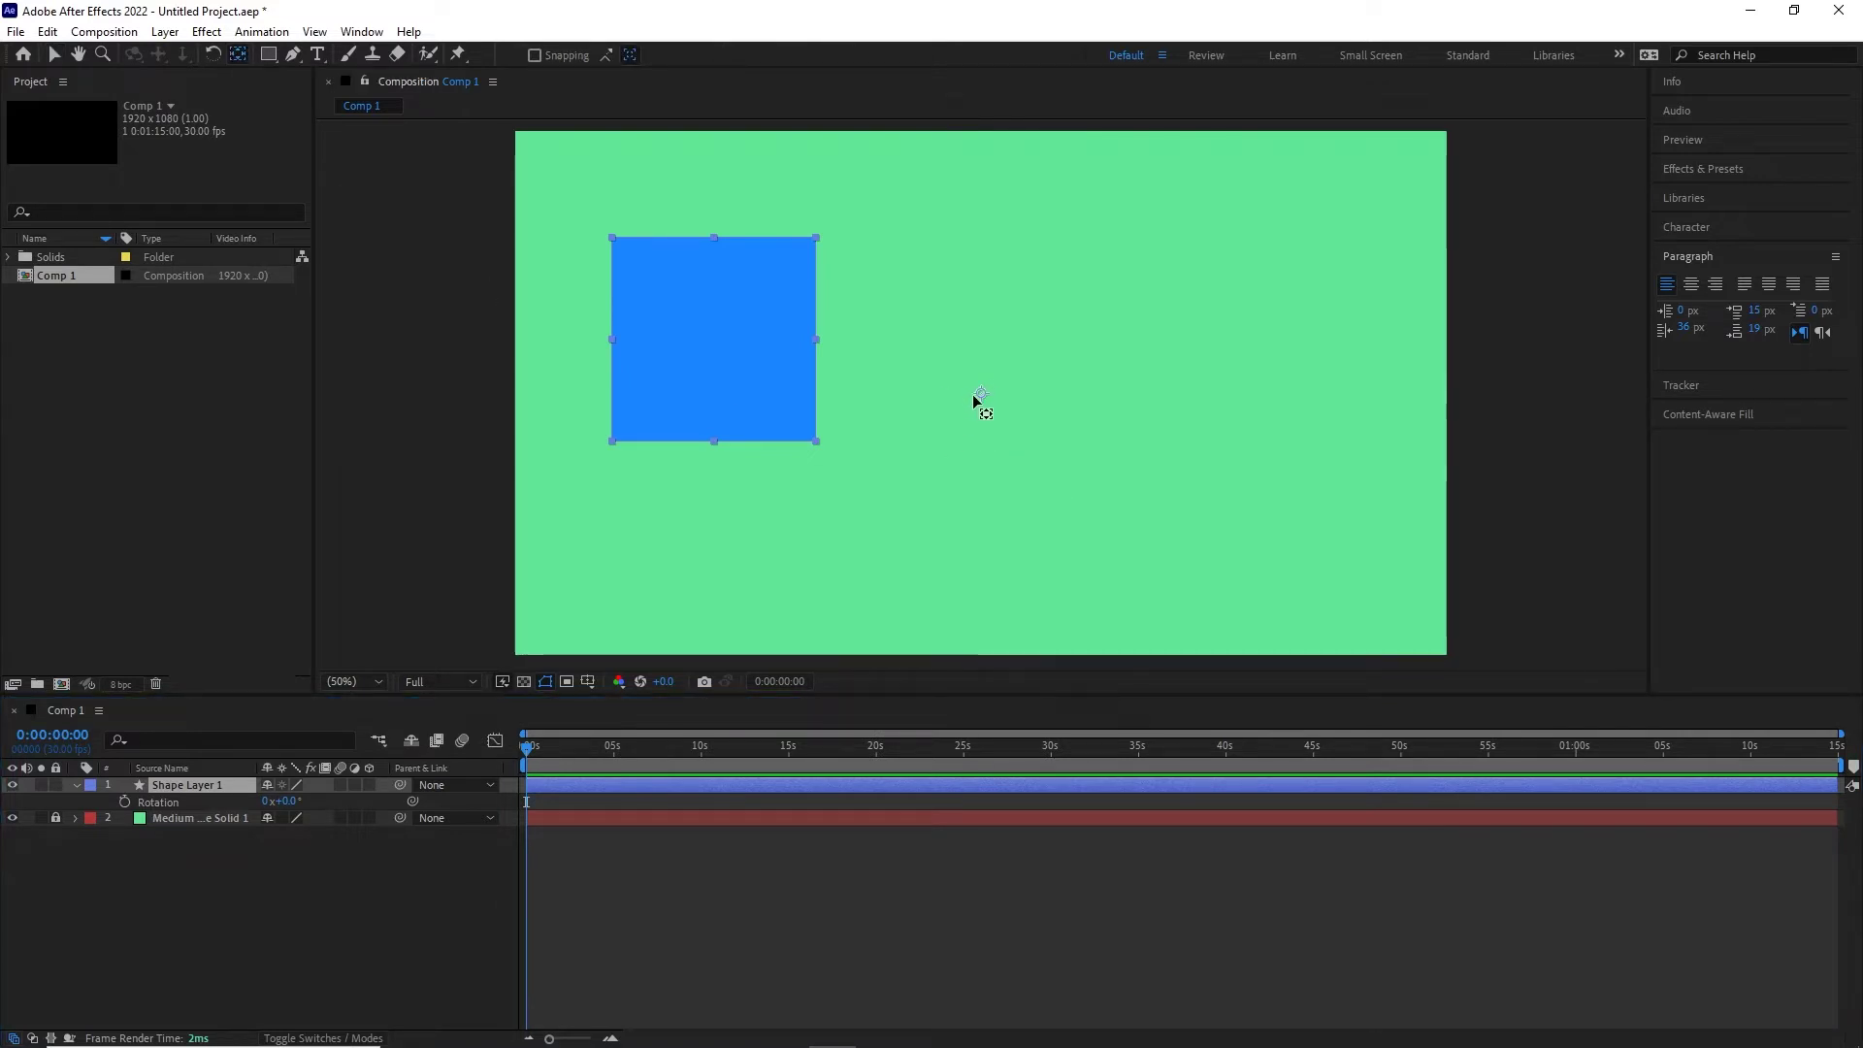
pyautogui.moveTo(982, 394); pyautogui.dragTo(723, 357)
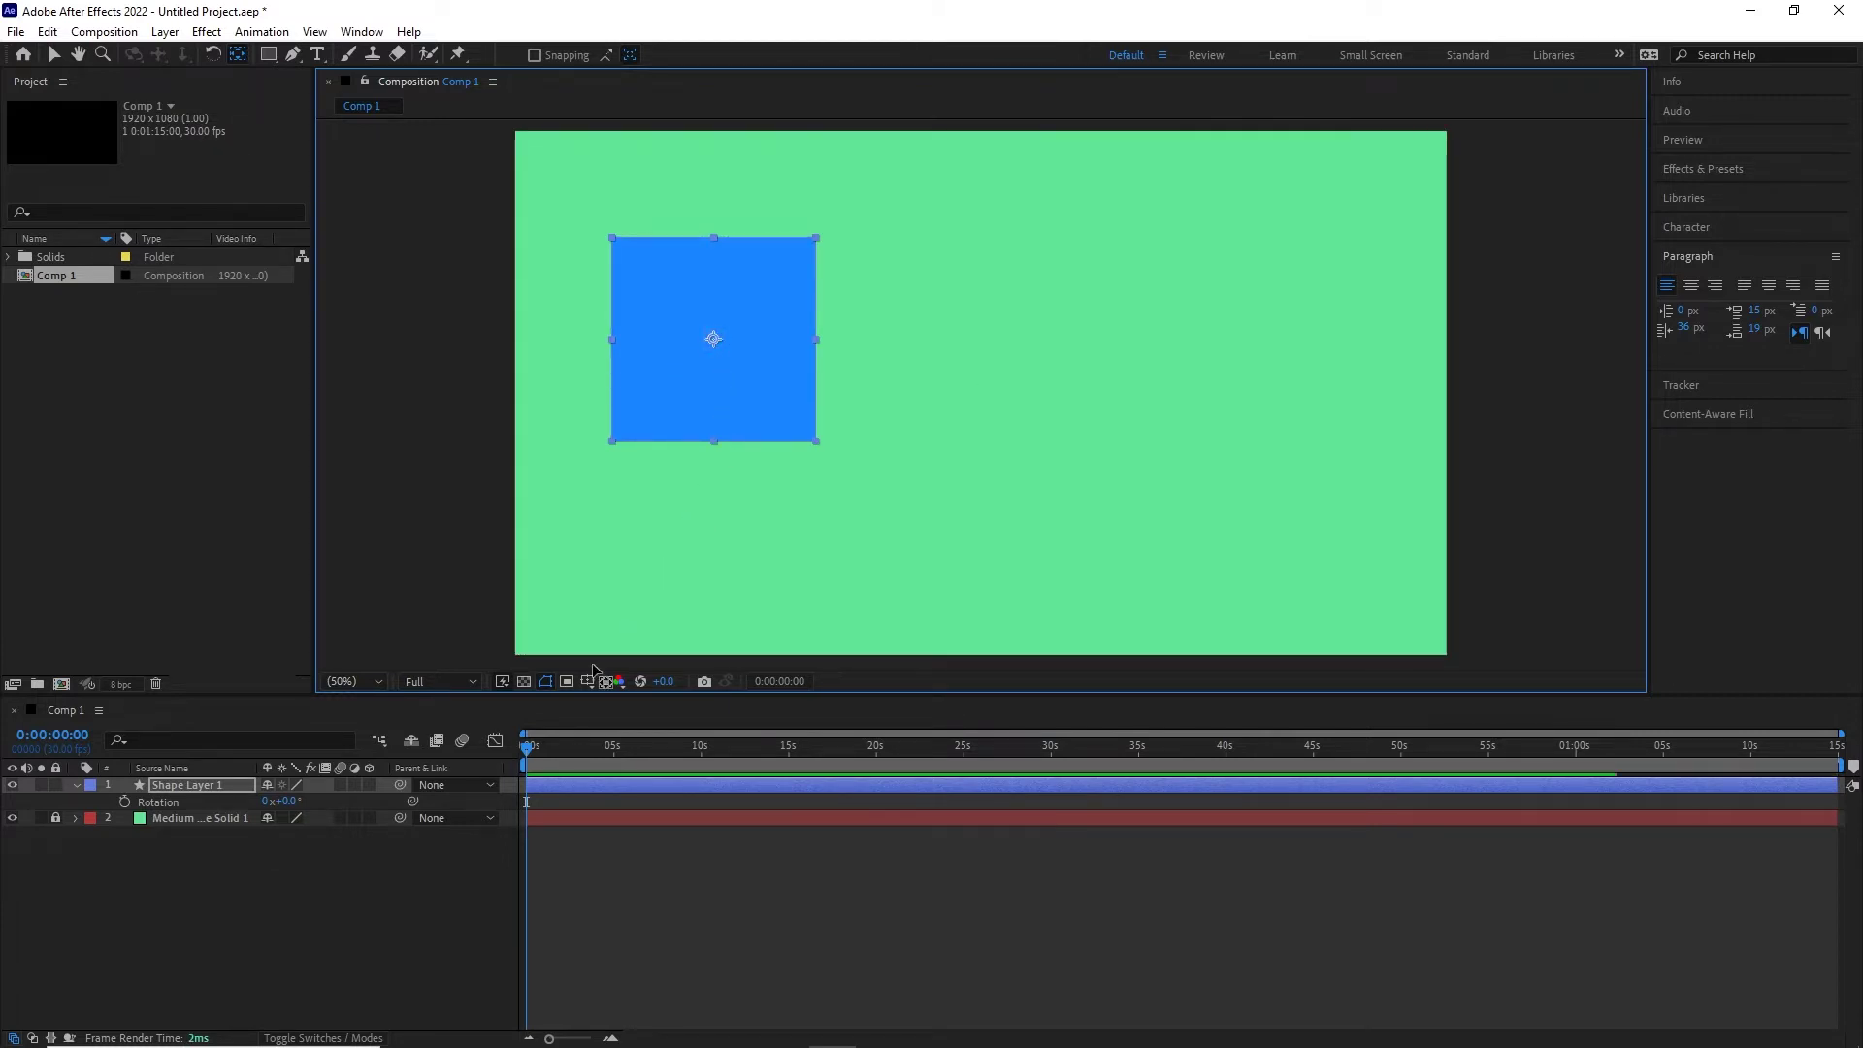
pyautogui.click(352, 910)
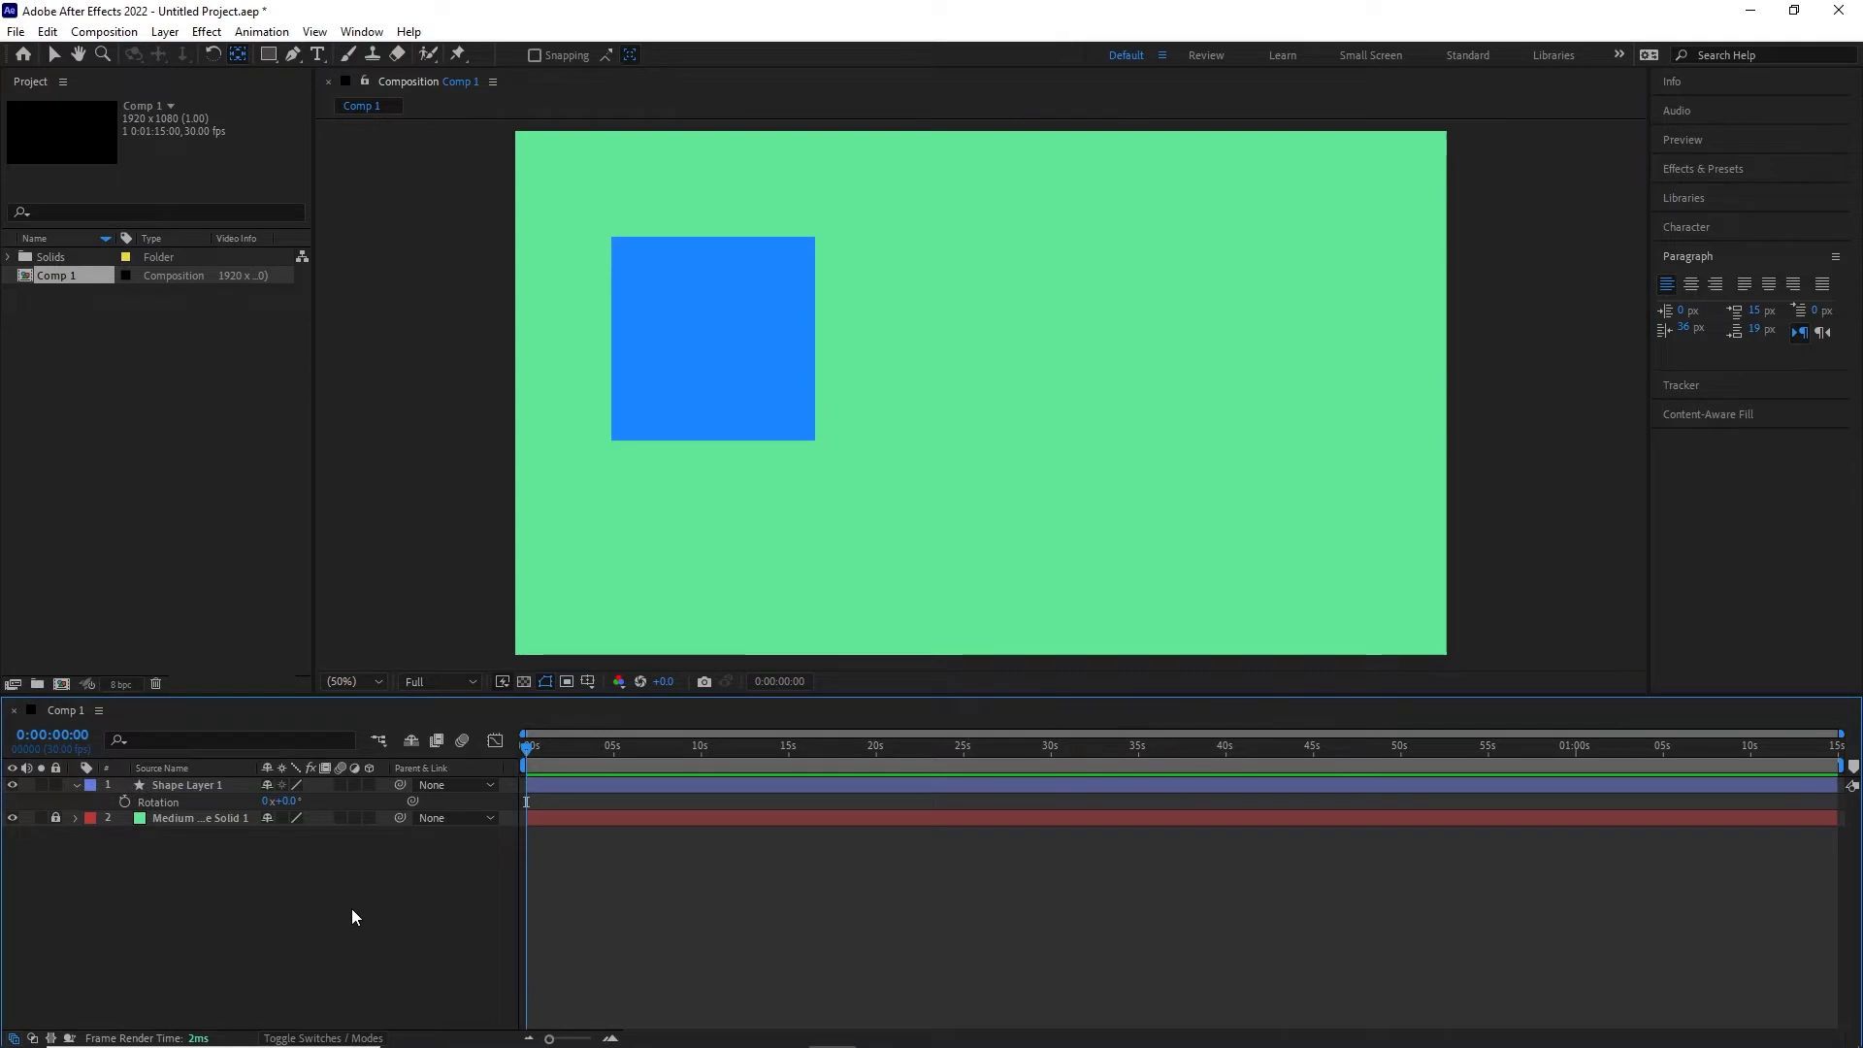
pyautogui.click(75, 786)
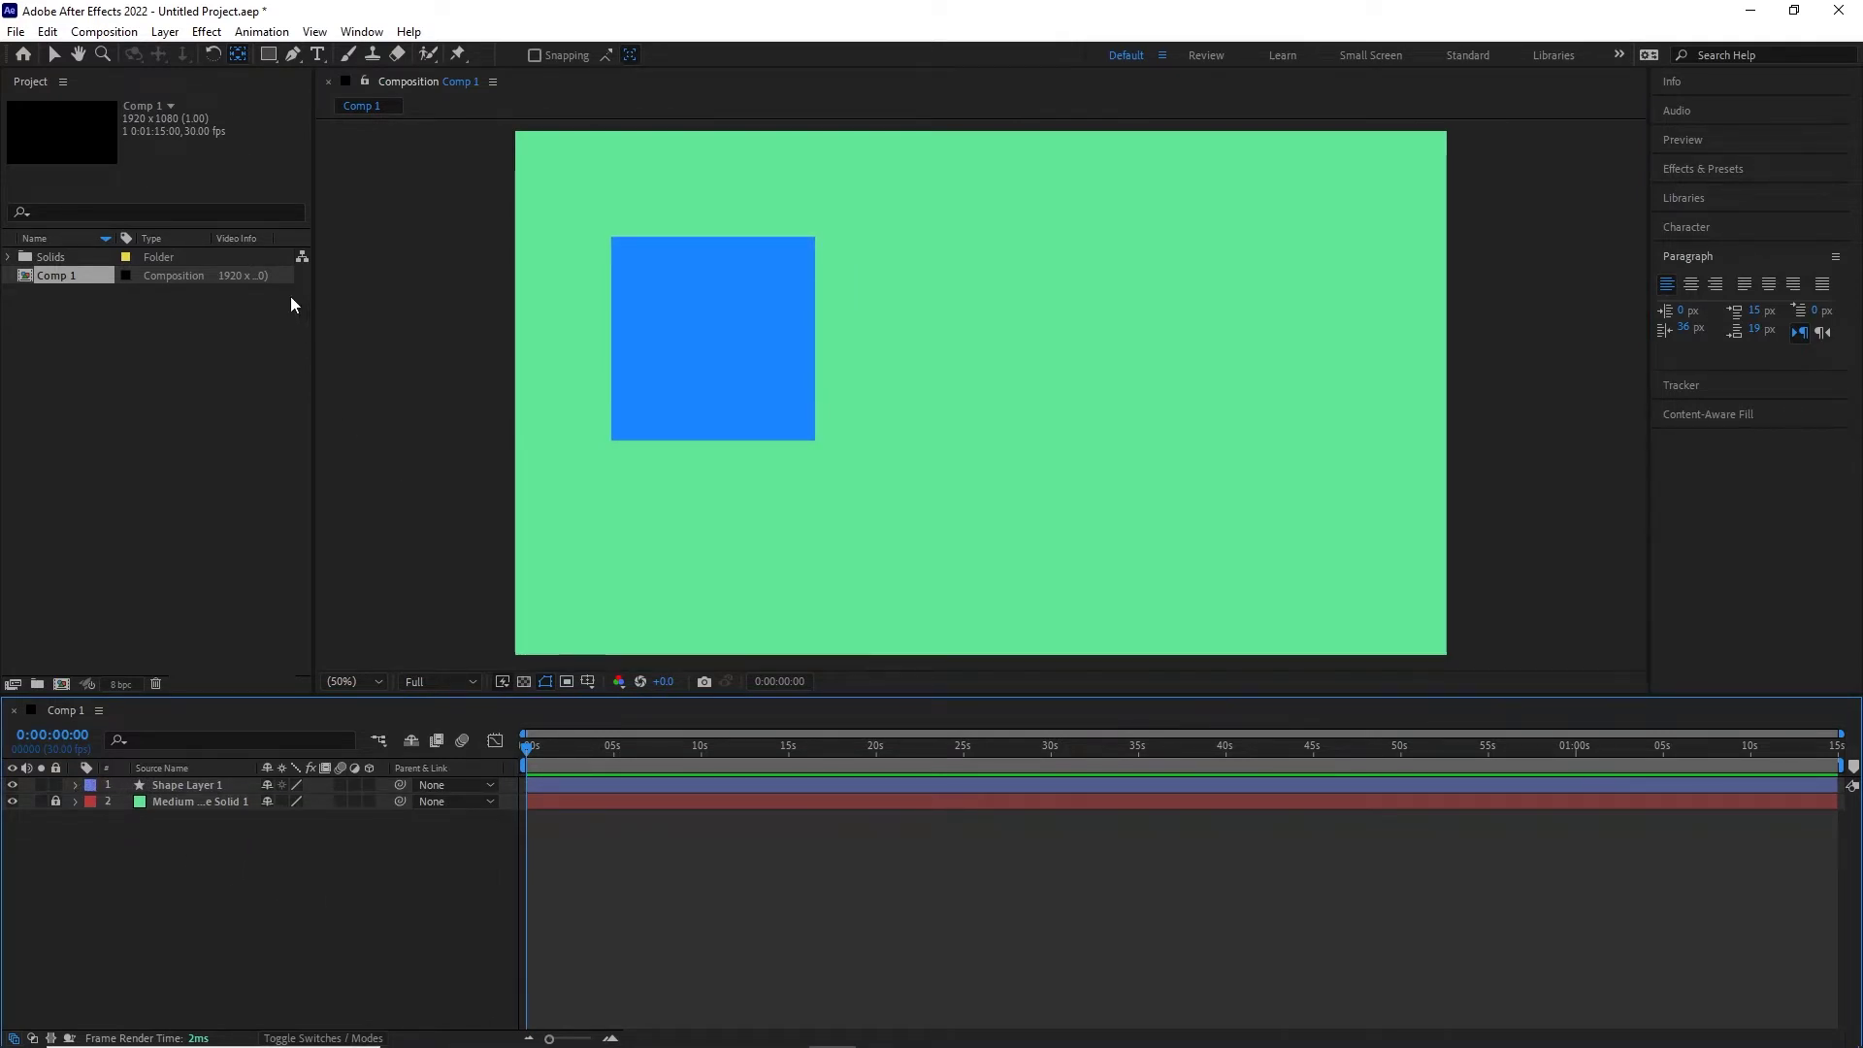
# - Activate the Rectangle tool and try a yellow fill (FFCC1A) for new shapes, cancelling the colour choice
pyautogui.click(269, 57)
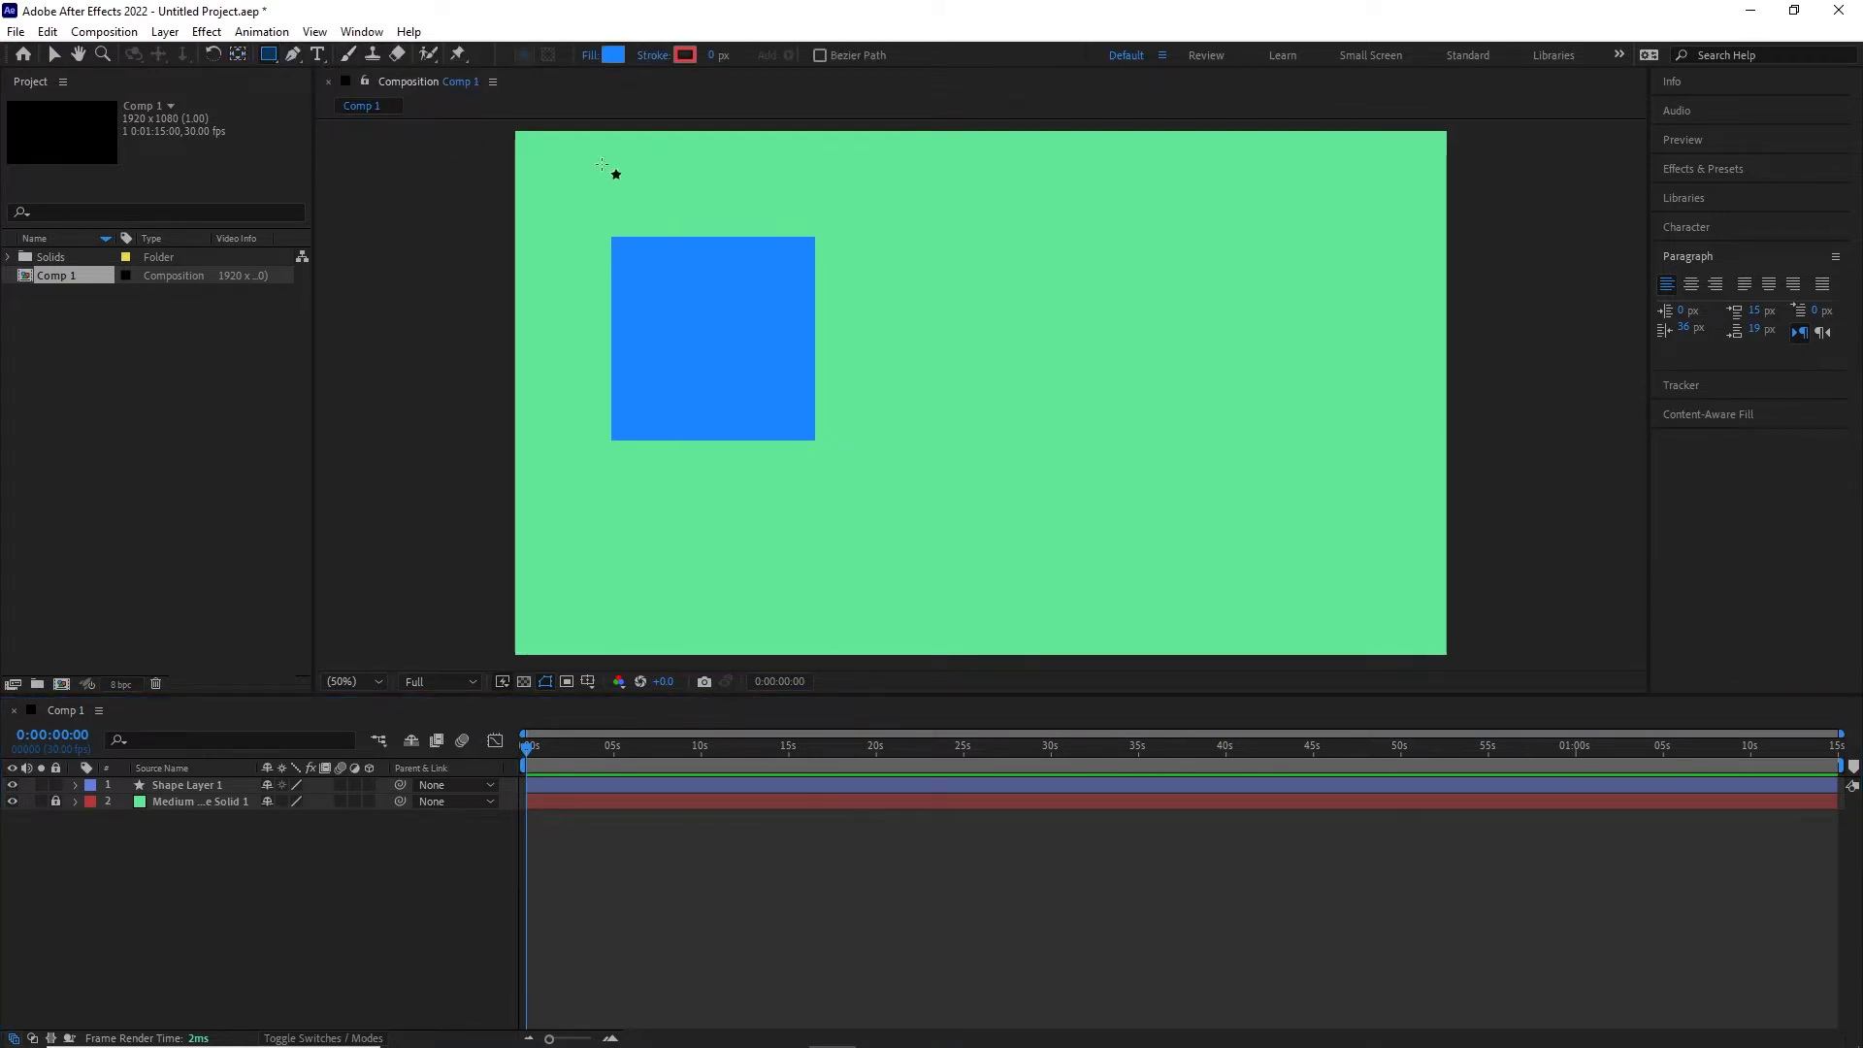
pyautogui.click(615, 55)
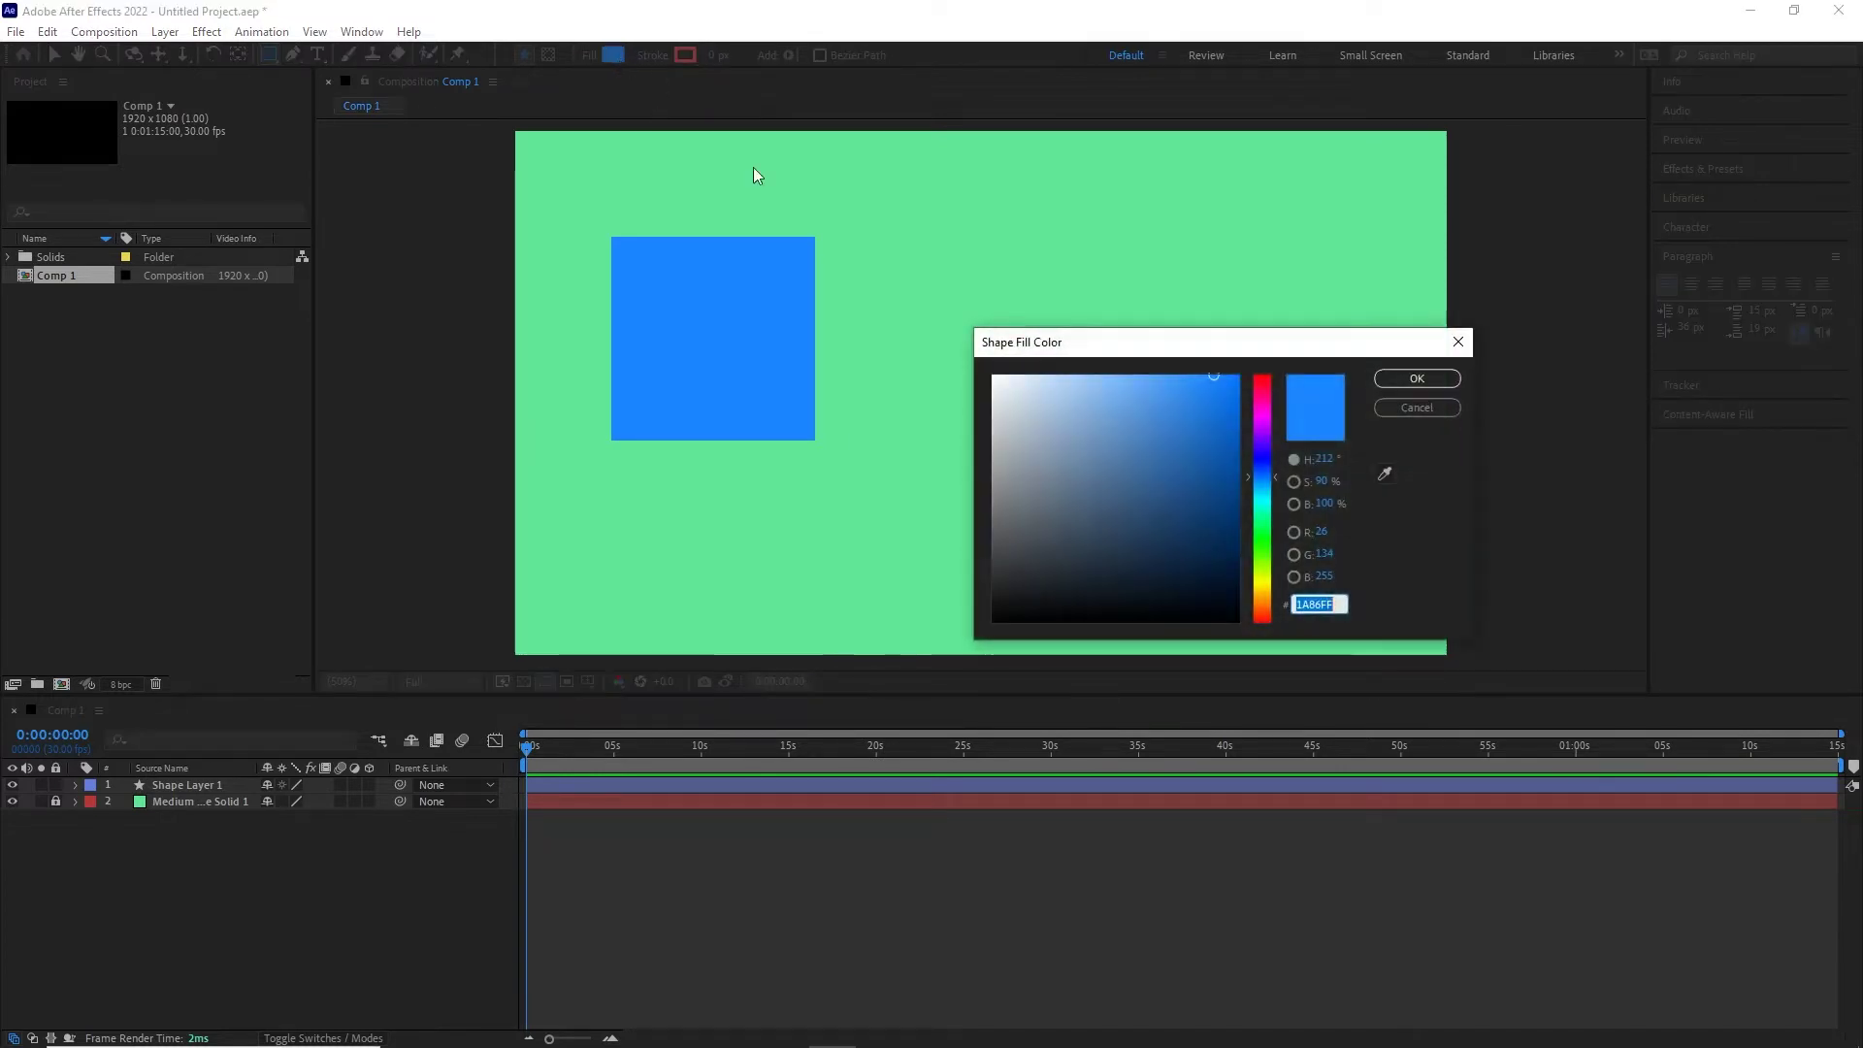
pyautogui.moveTo(1261, 549); pyautogui.dragTo(1257, 599)
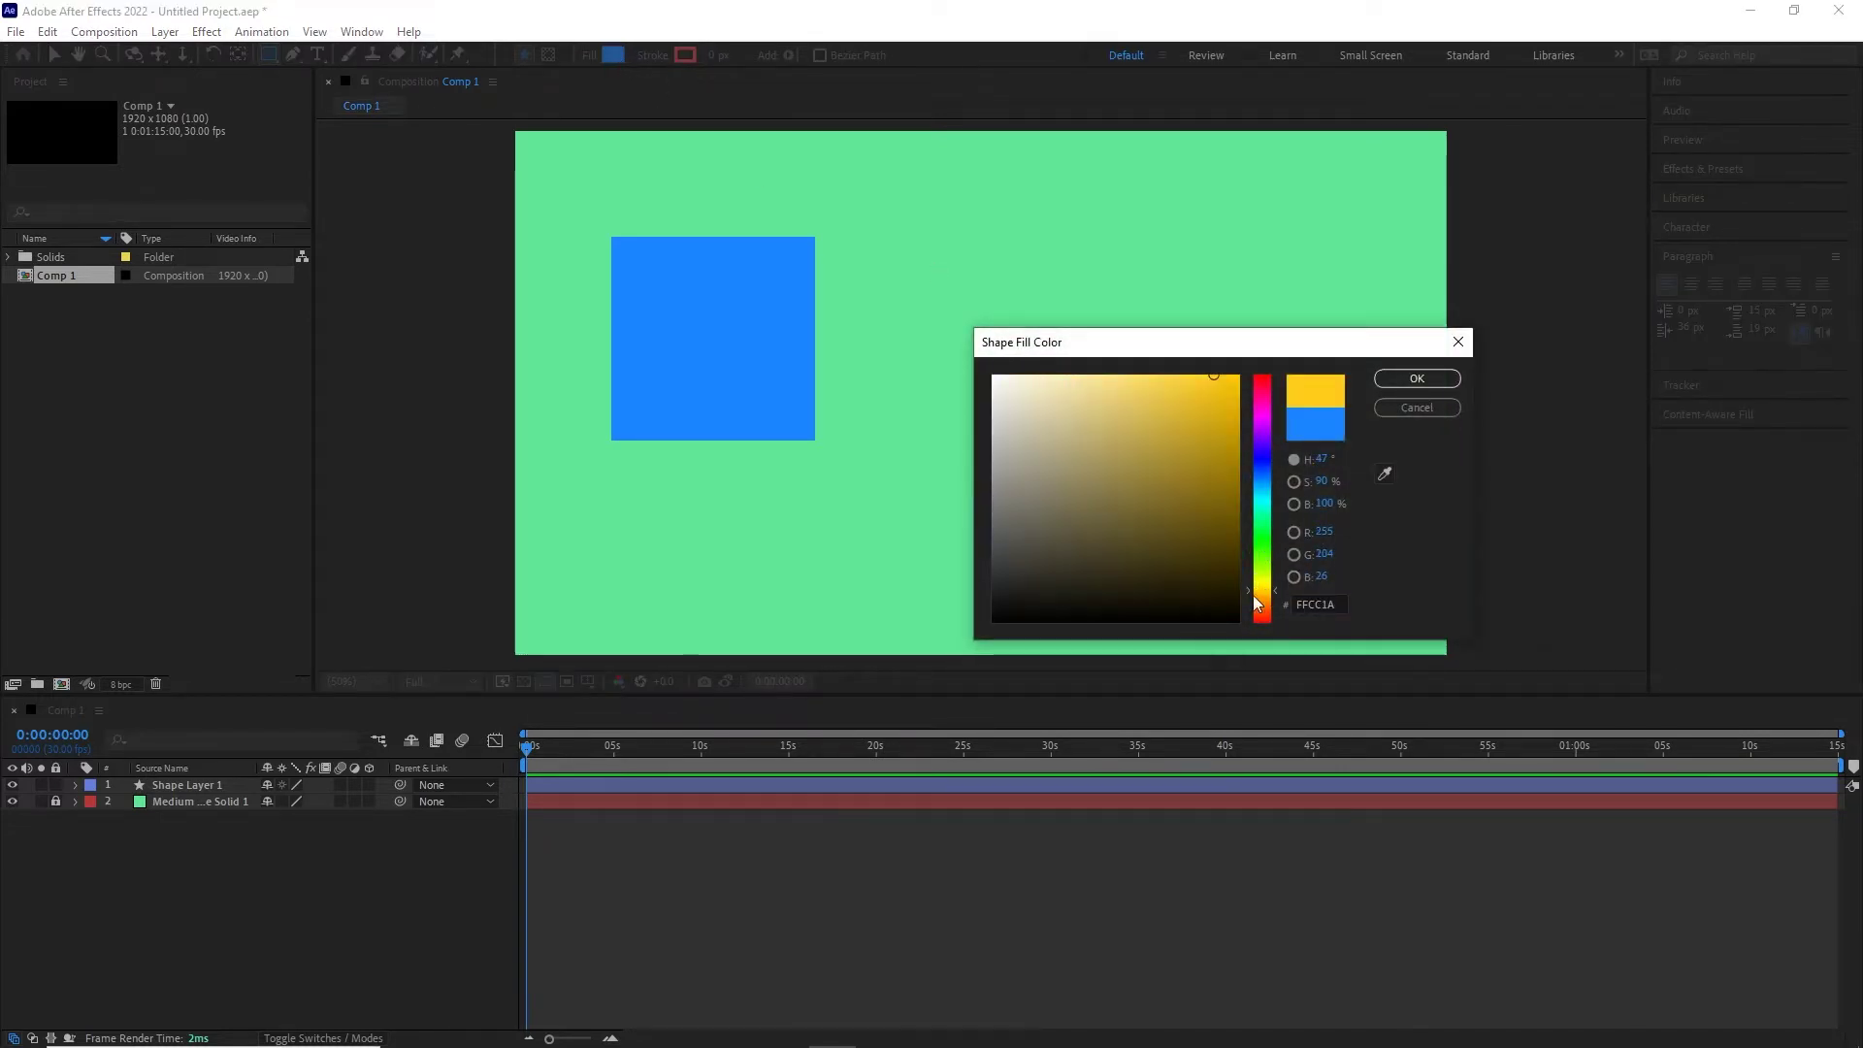
pyautogui.click(1397, 406)
pyautogui.click(281, 921)
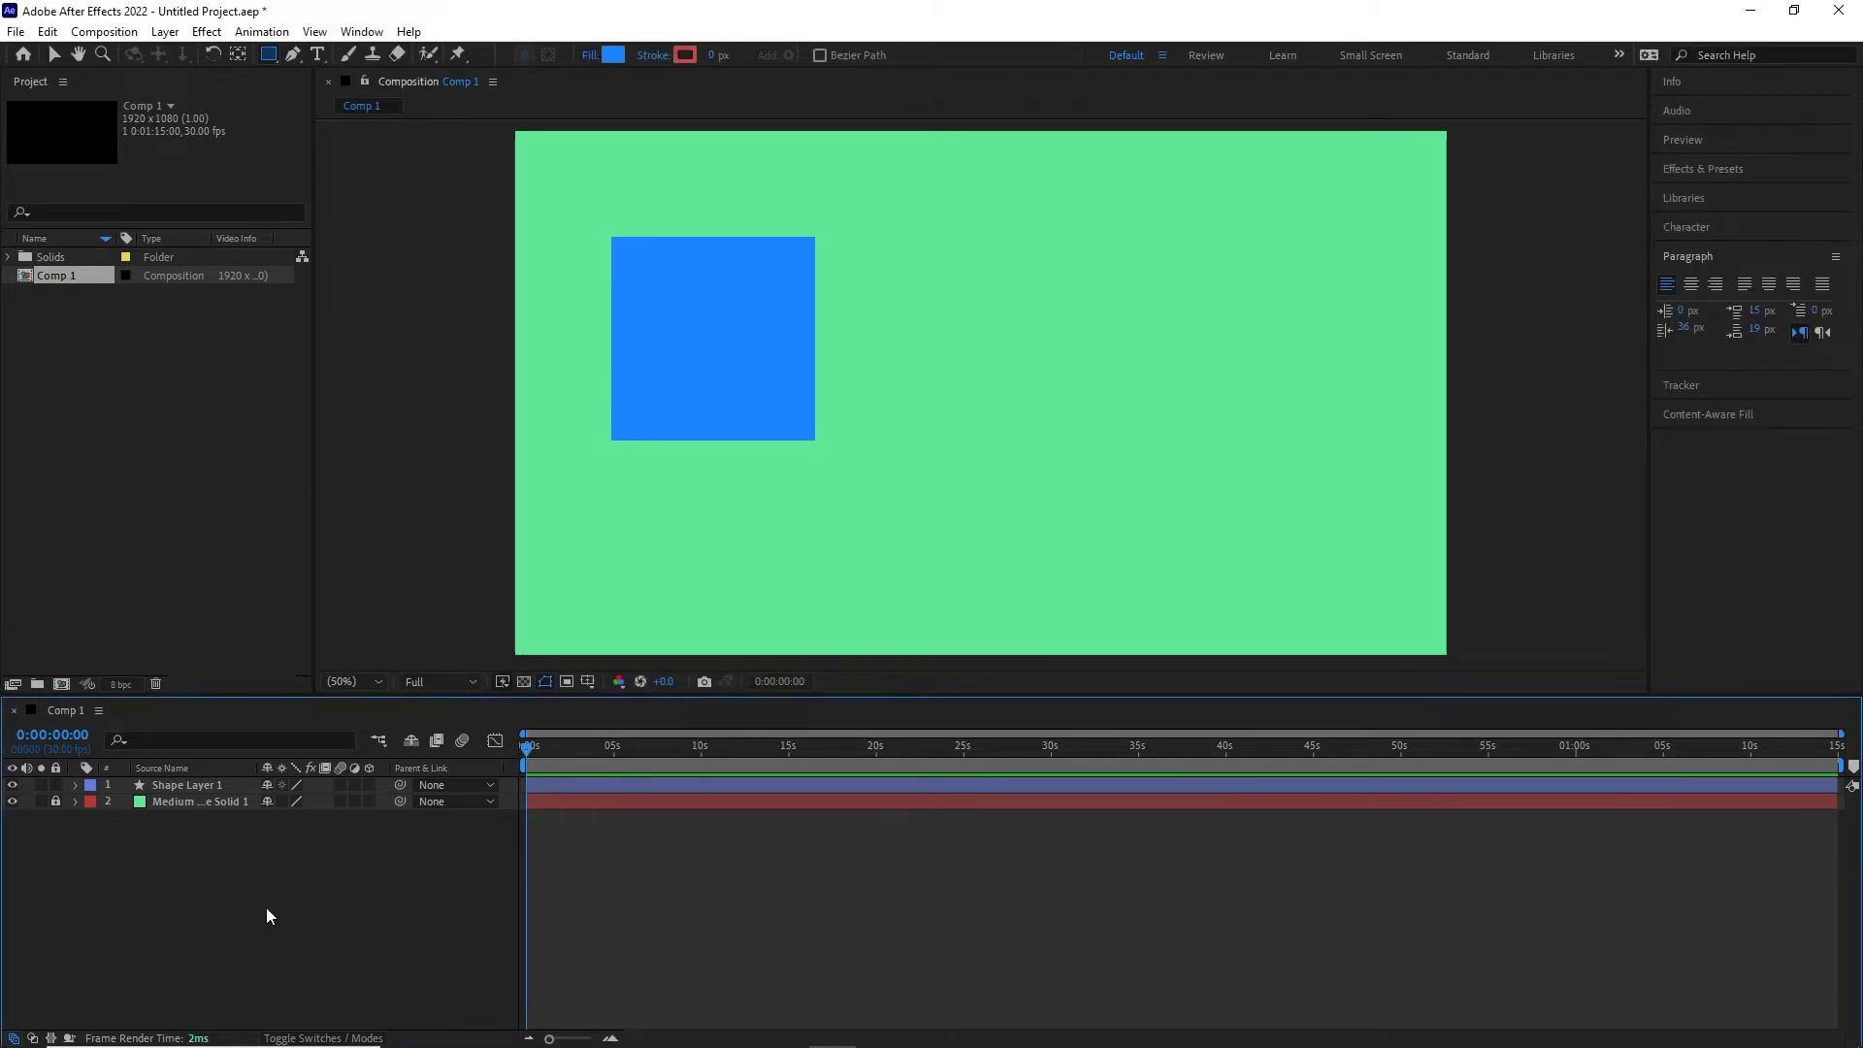
# - Try an orange fill (FFA61A) on the selected blue square, cancel the colour change and deselect the layer
pyautogui.click(169, 786)
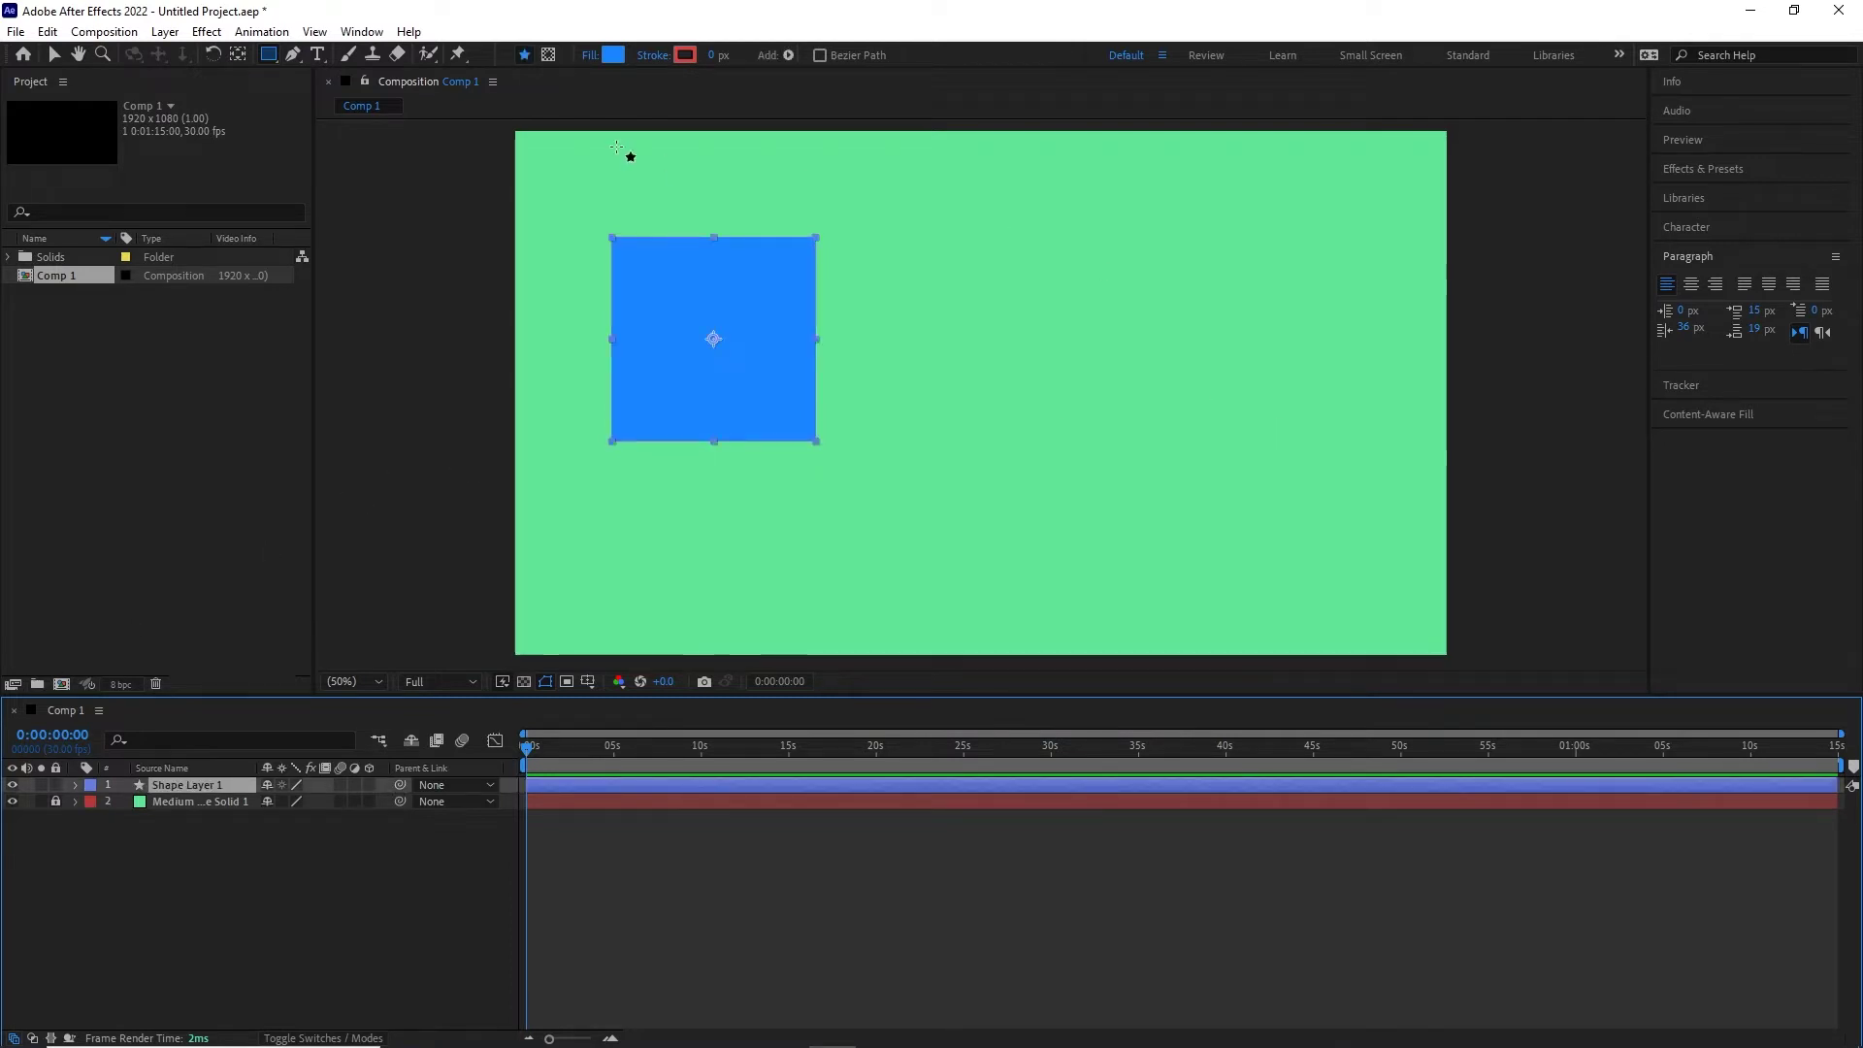
pyautogui.click(611, 55)
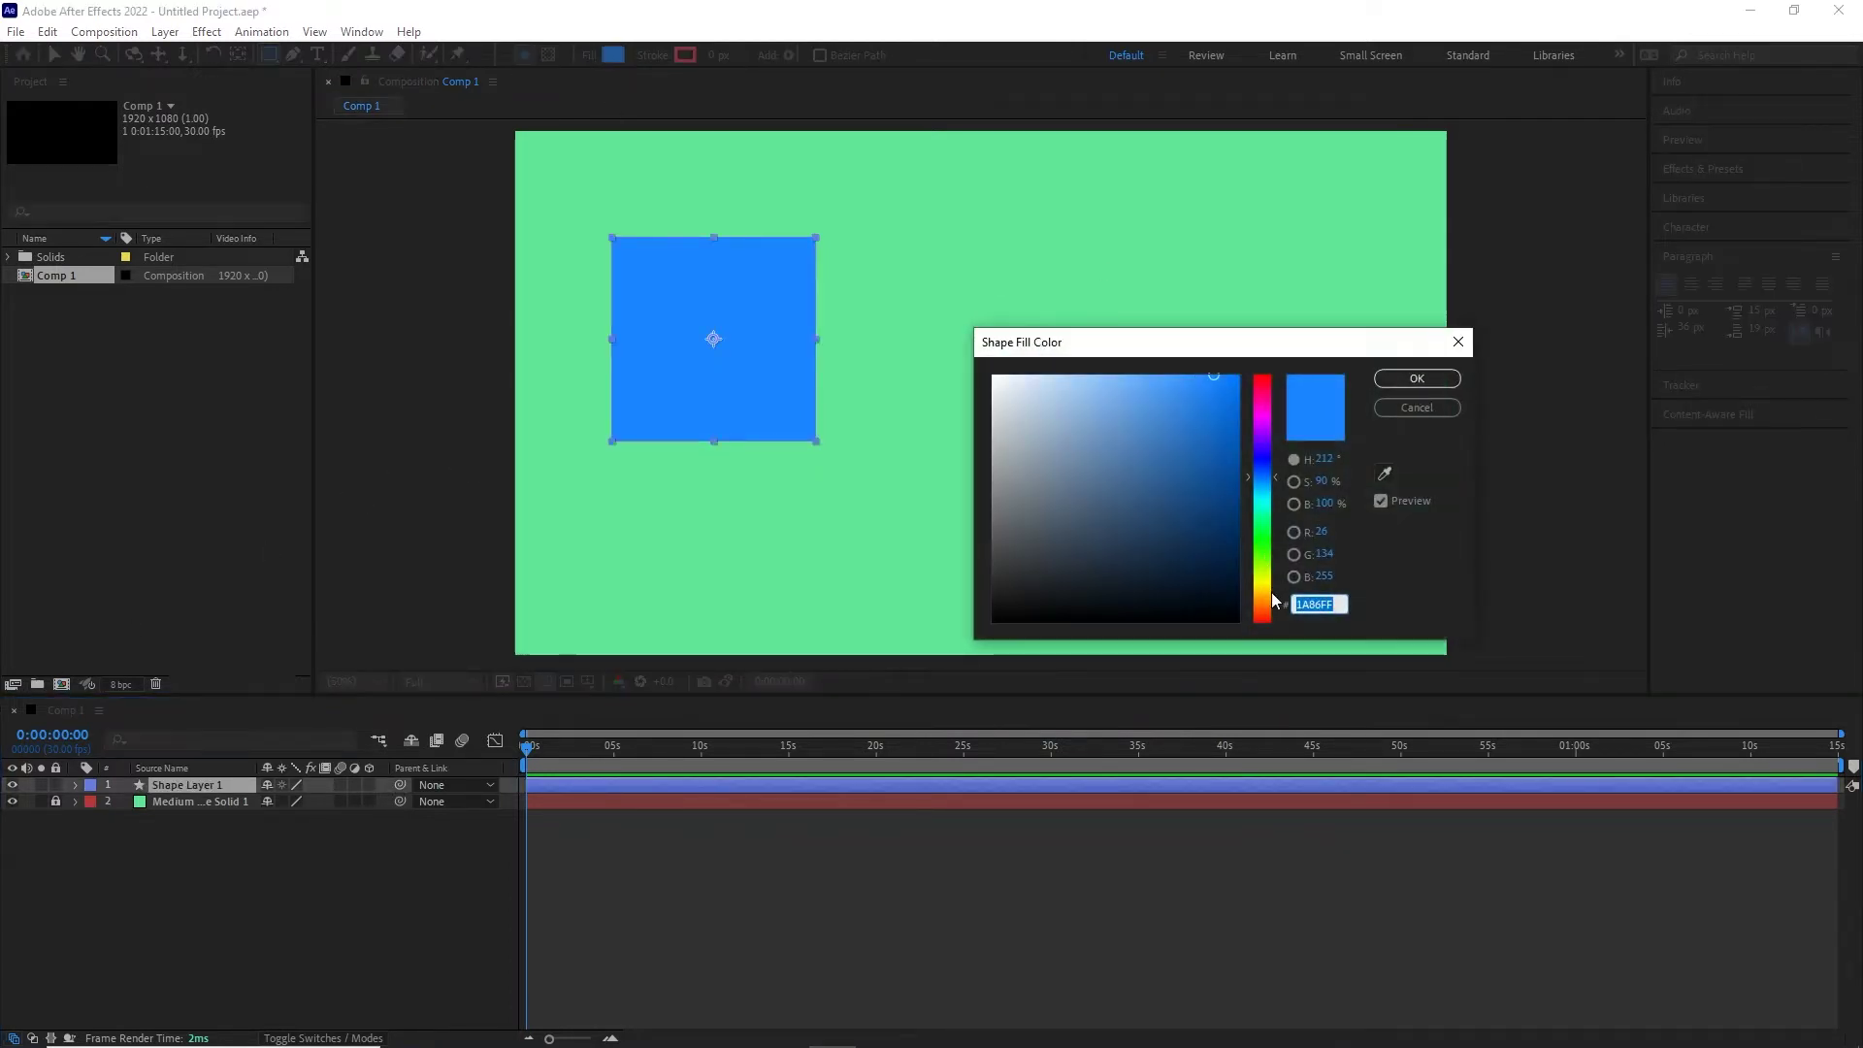
pyautogui.click(1267, 597)
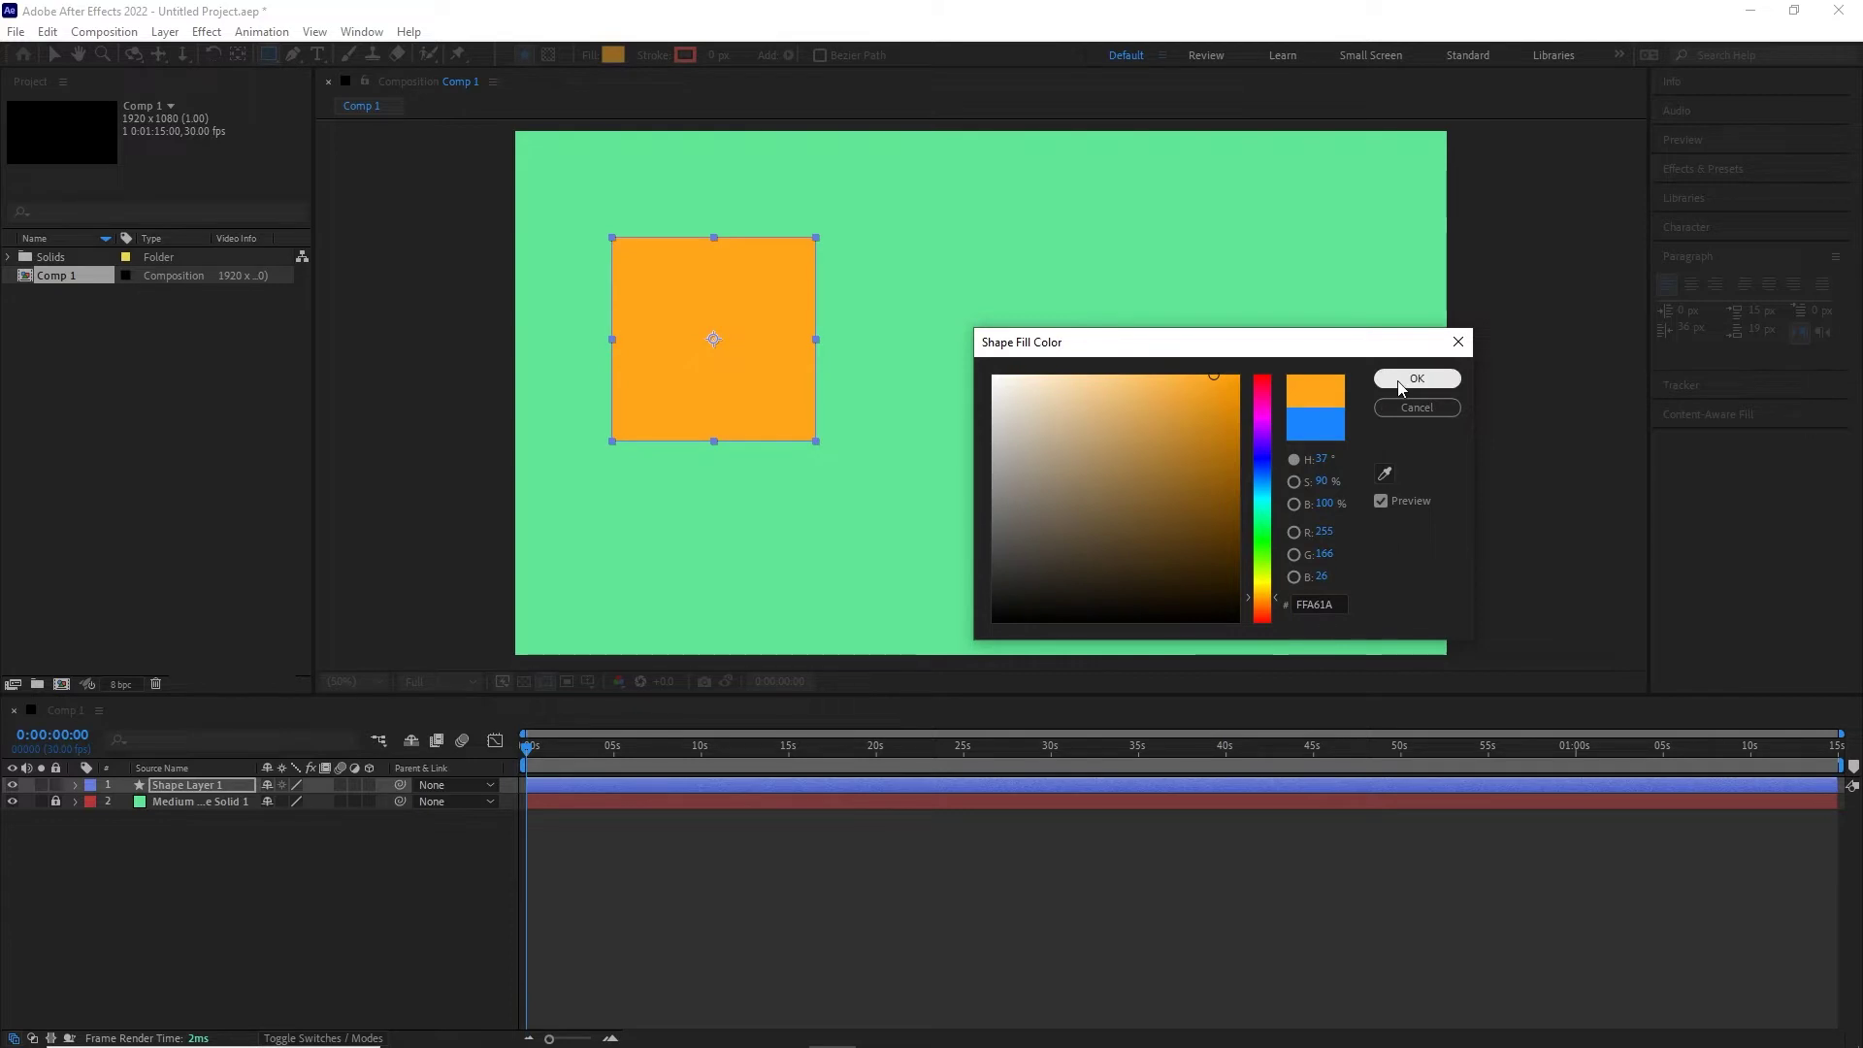
pyautogui.click(1401, 415)
pyautogui.click(287, 886)
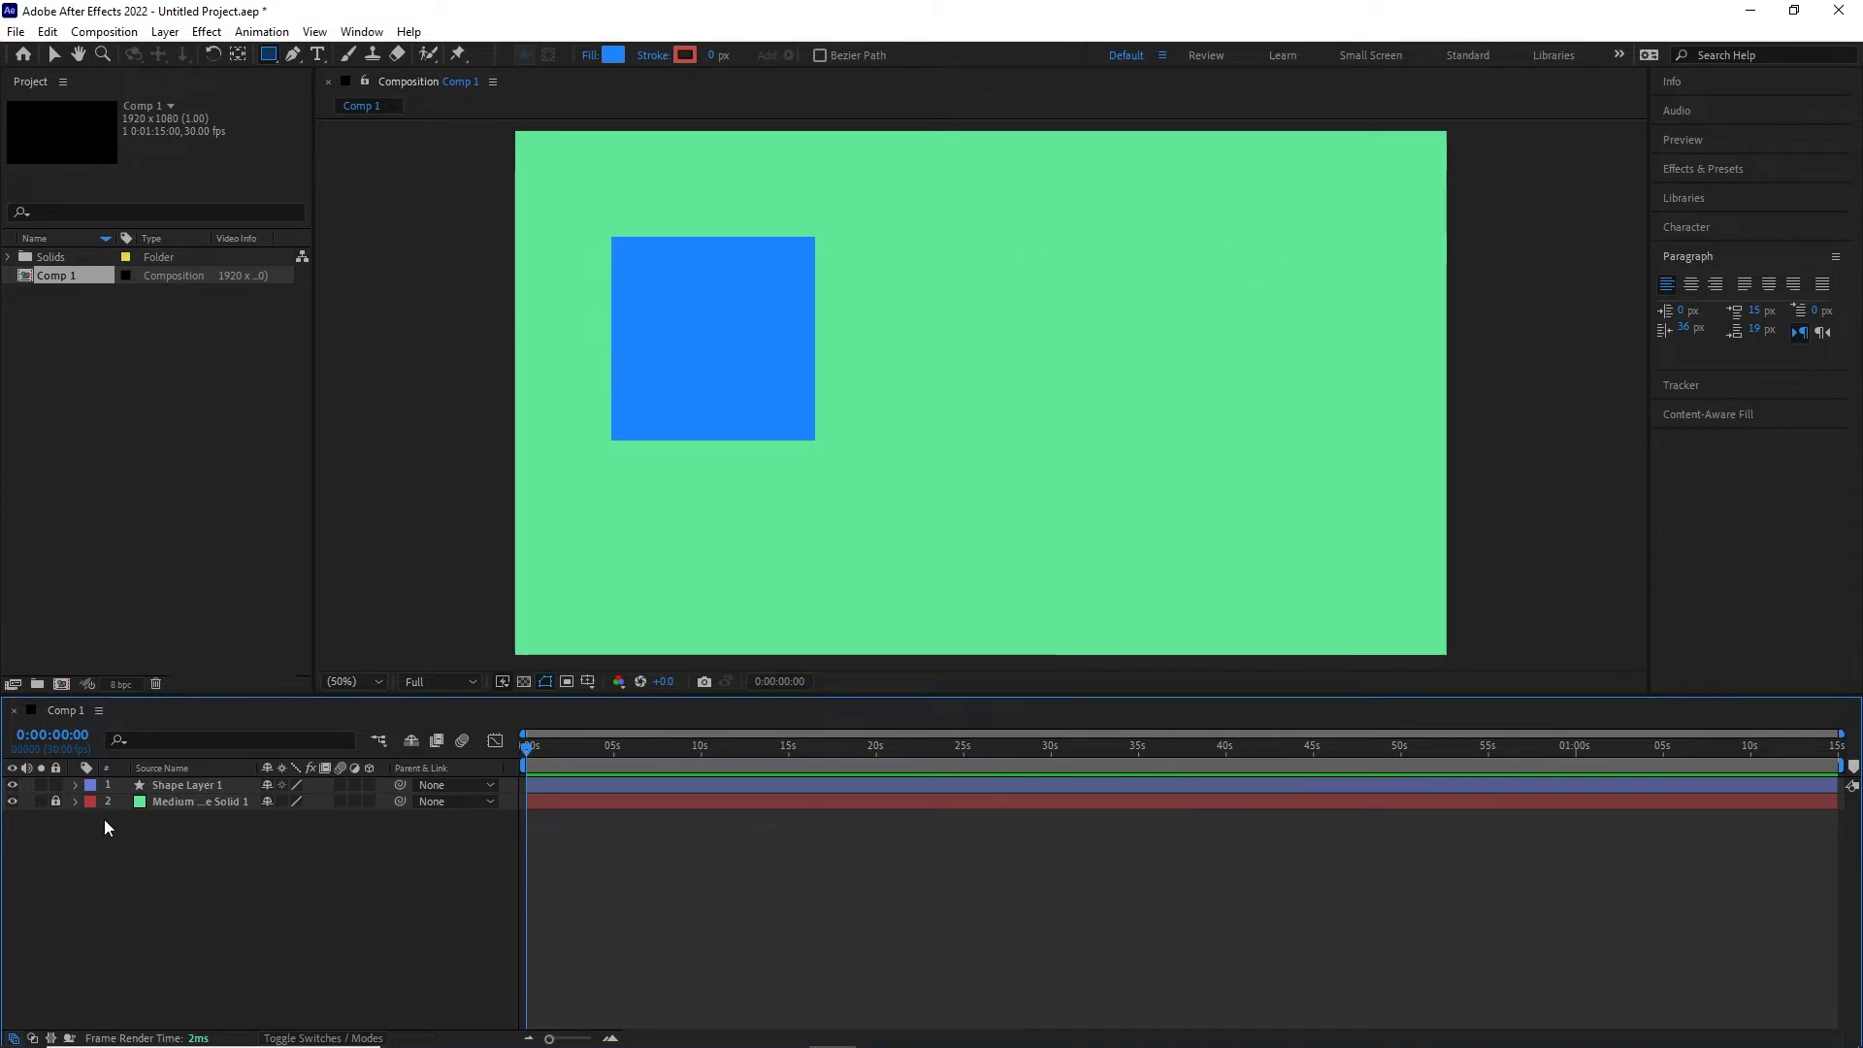
# - Unlock the green solid and try drawing a rectangular mask on it, then delete the mask and relock the collapsed layer
pyautogui.click(56, 802)
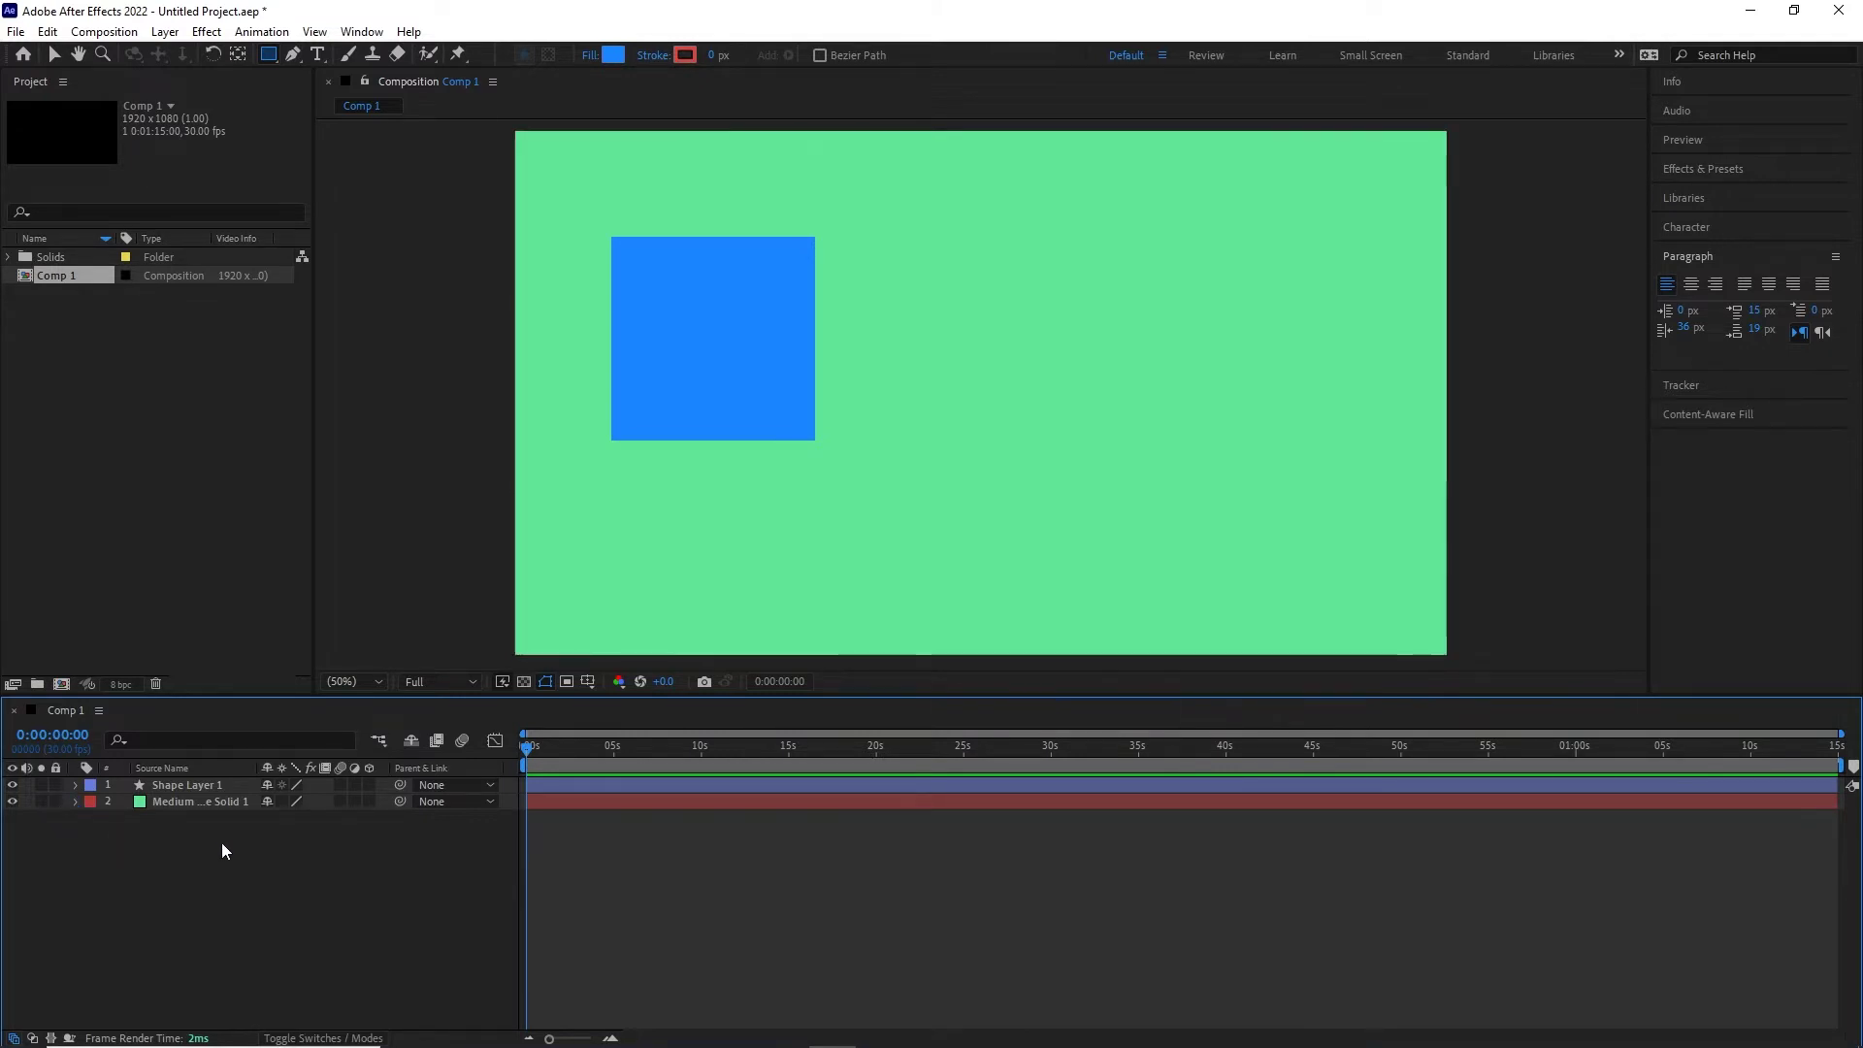
pyautogui.click(155, 801)
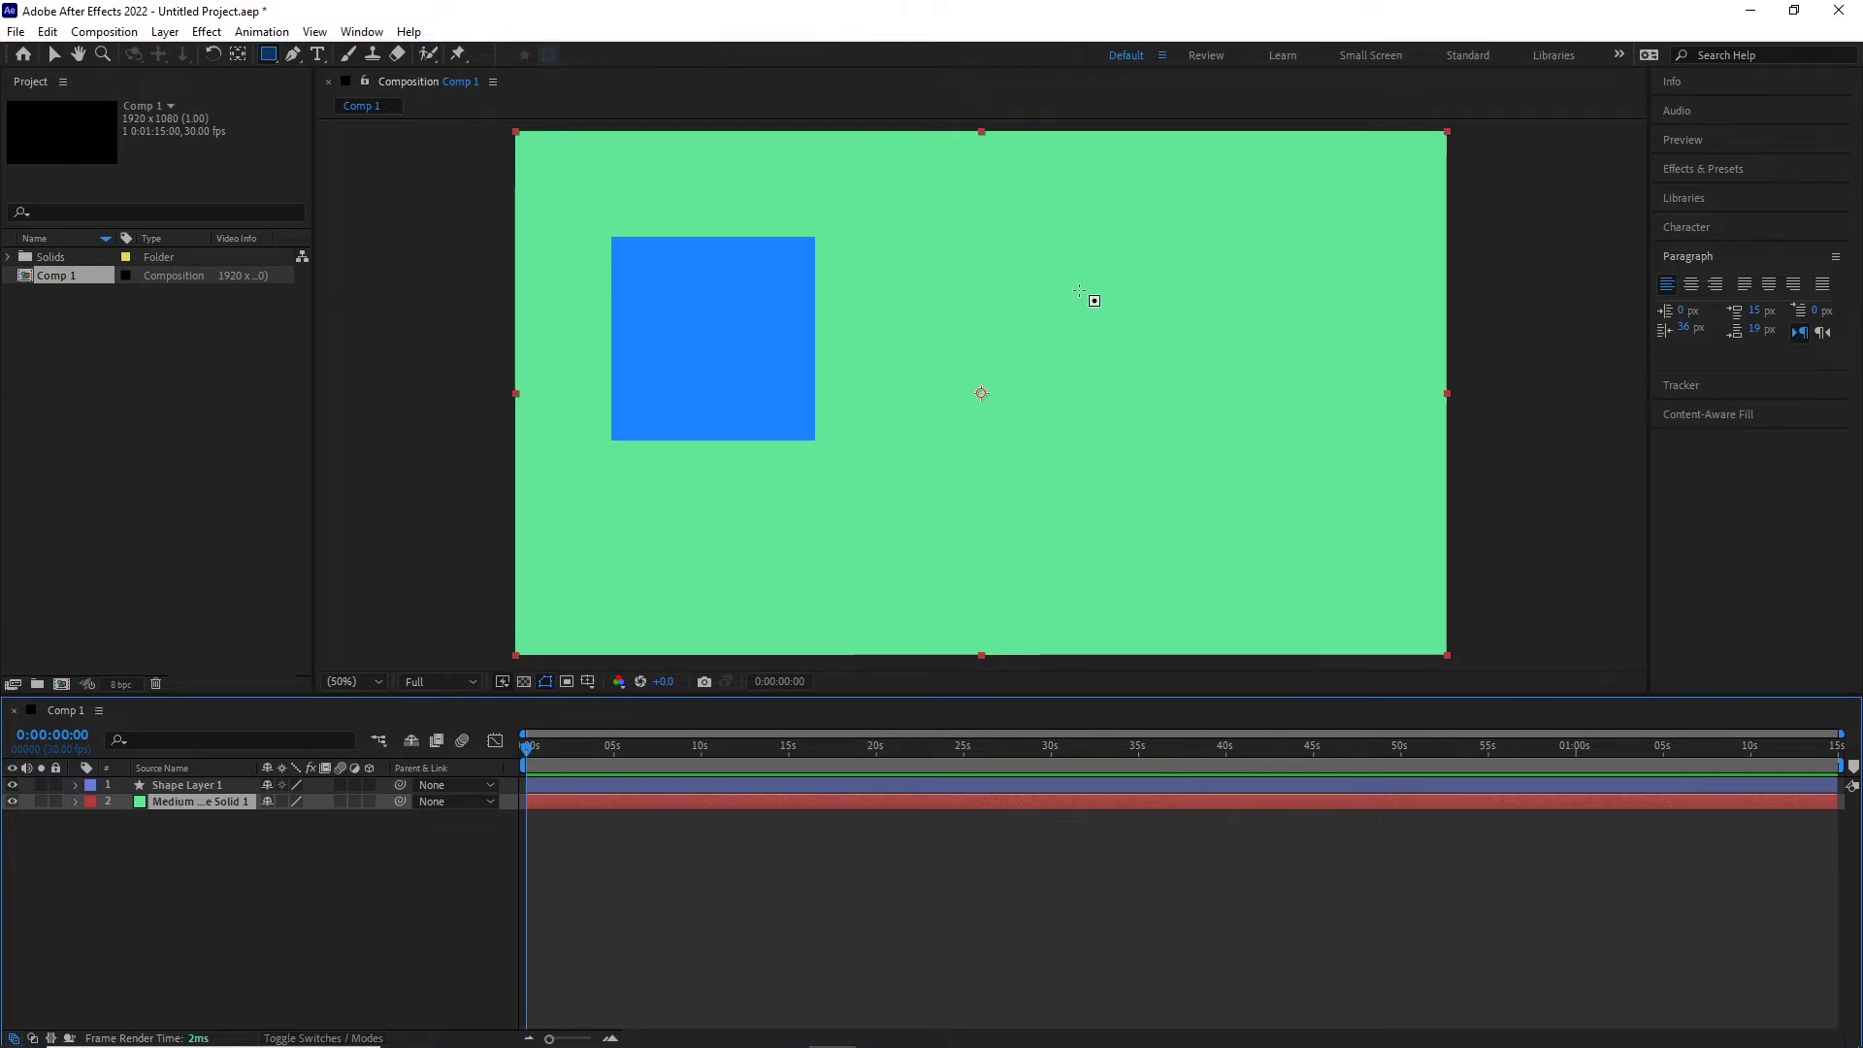
pyautogui.moveTo(1087, 257); pyautogui.dragTo(1244, 476)
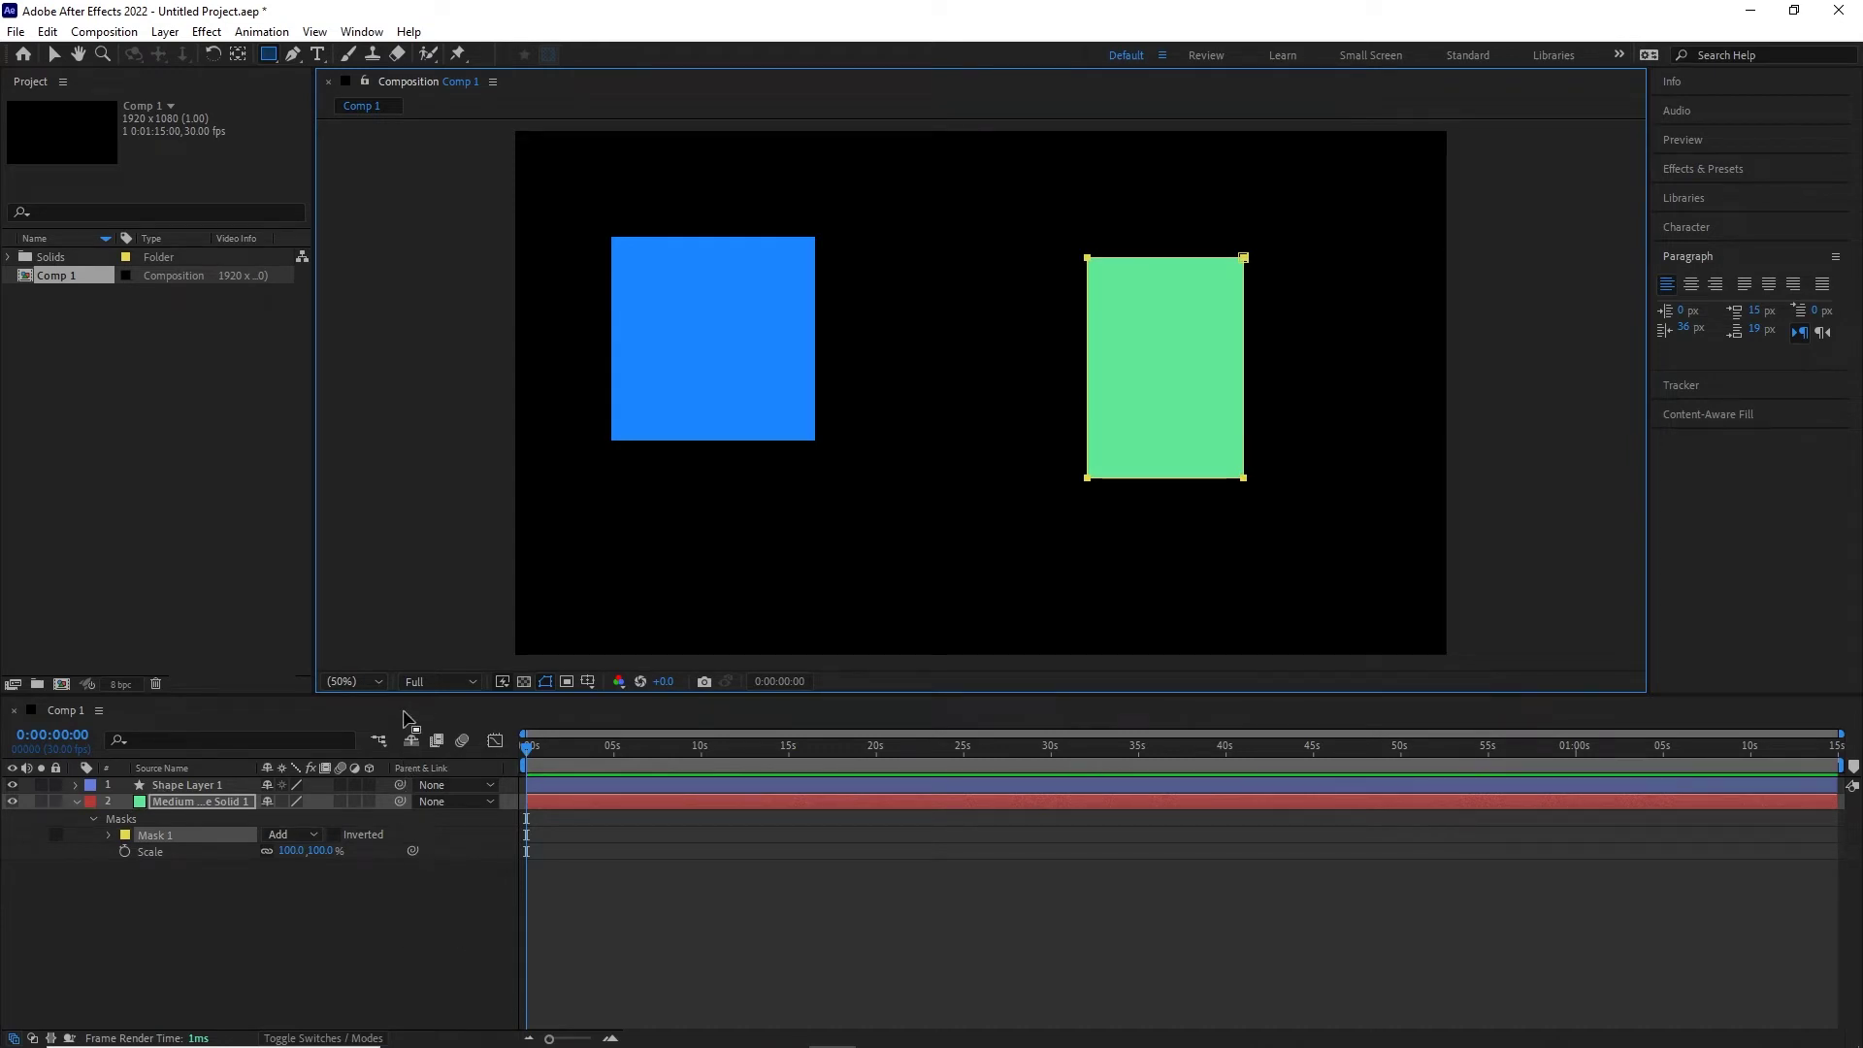
pyautogui.press('Delete')
pyautogui.click(280, 888)
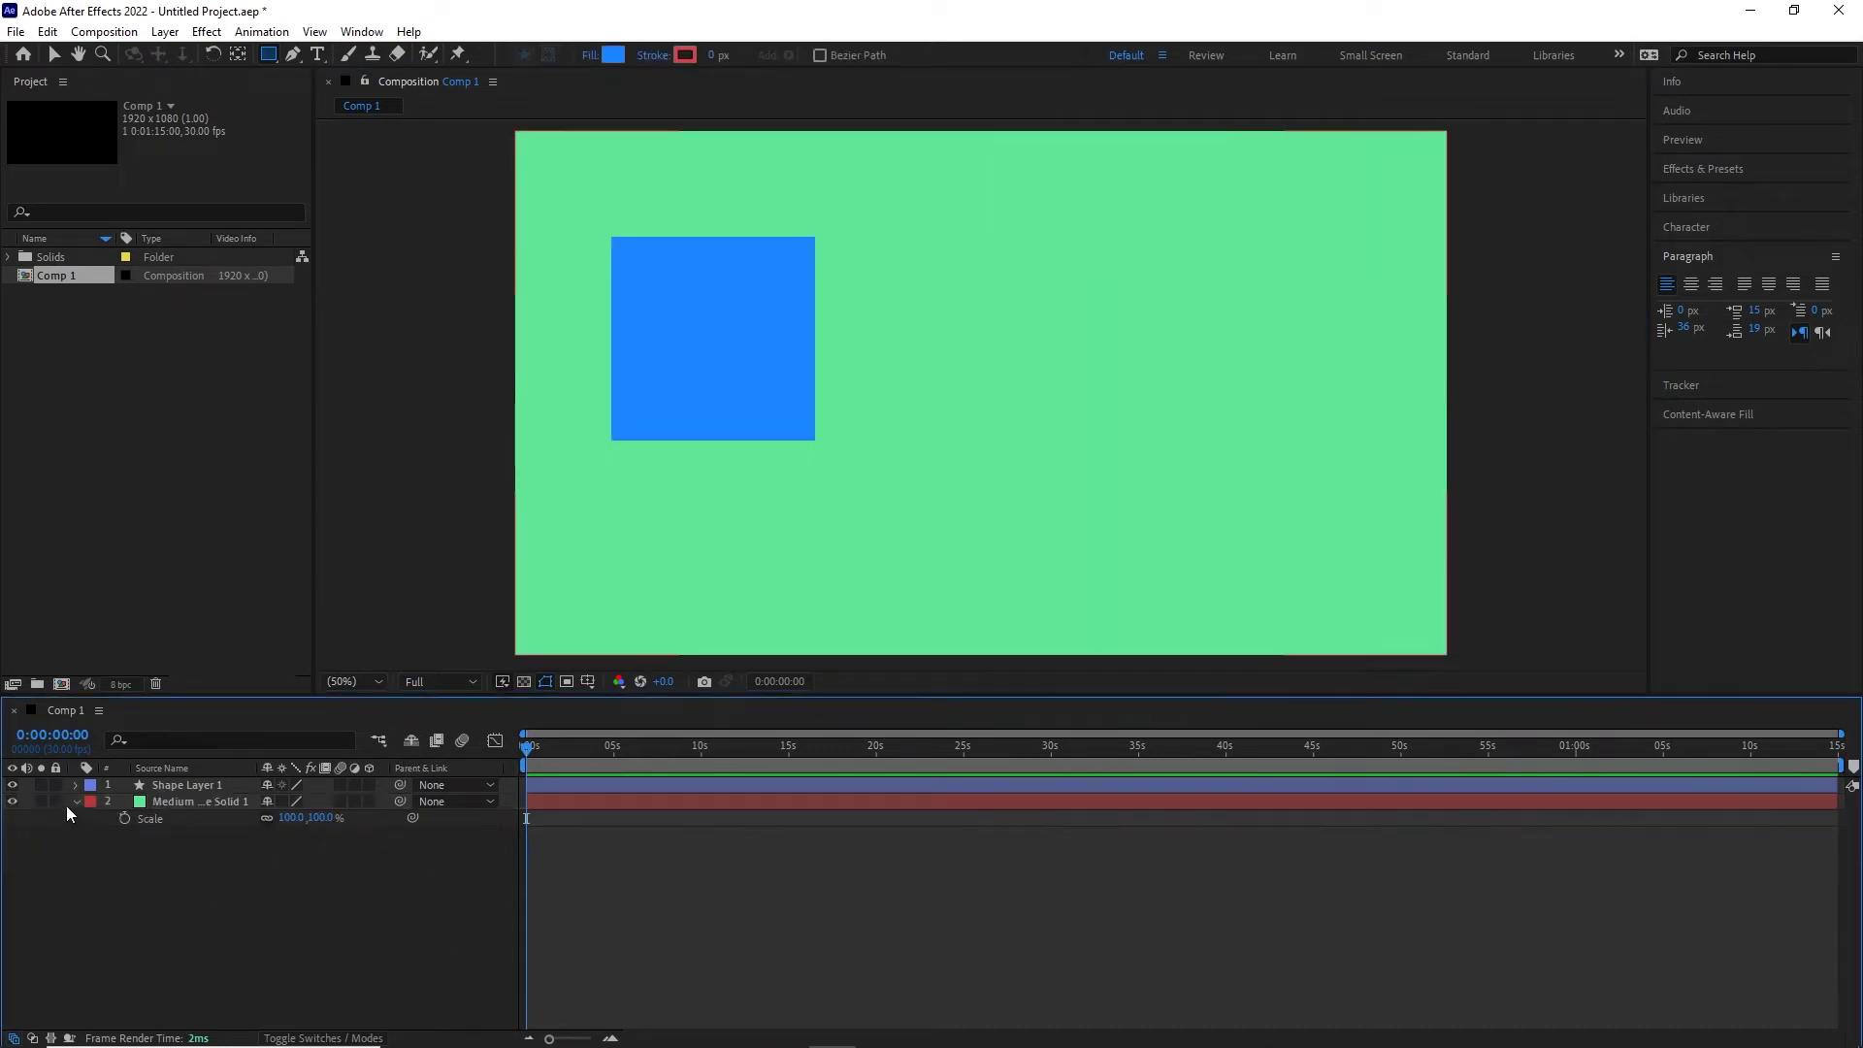
pyautogui.click(56, 801)
pyautogui.click(76, 801)
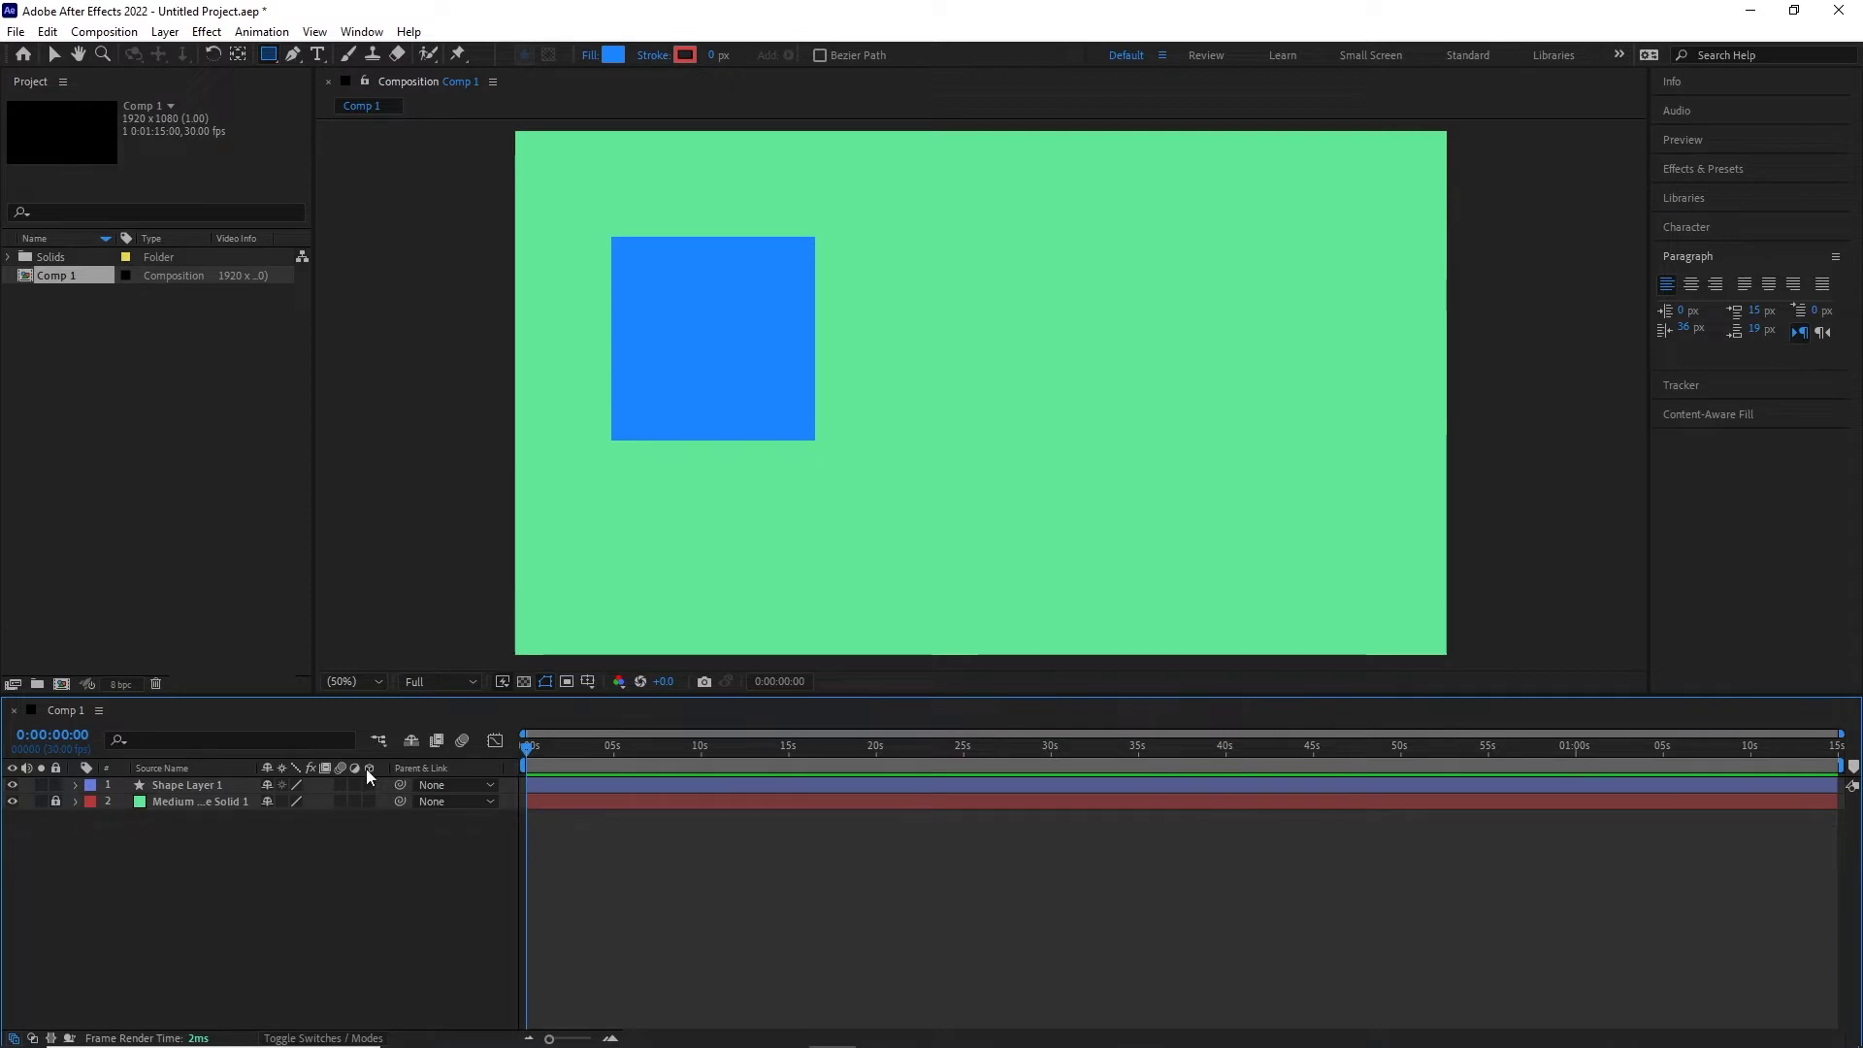
# - Draw a second square beside the blue one with an orange fill, on its own shape layer, and deselect it
pyautogui.click(614, 56)
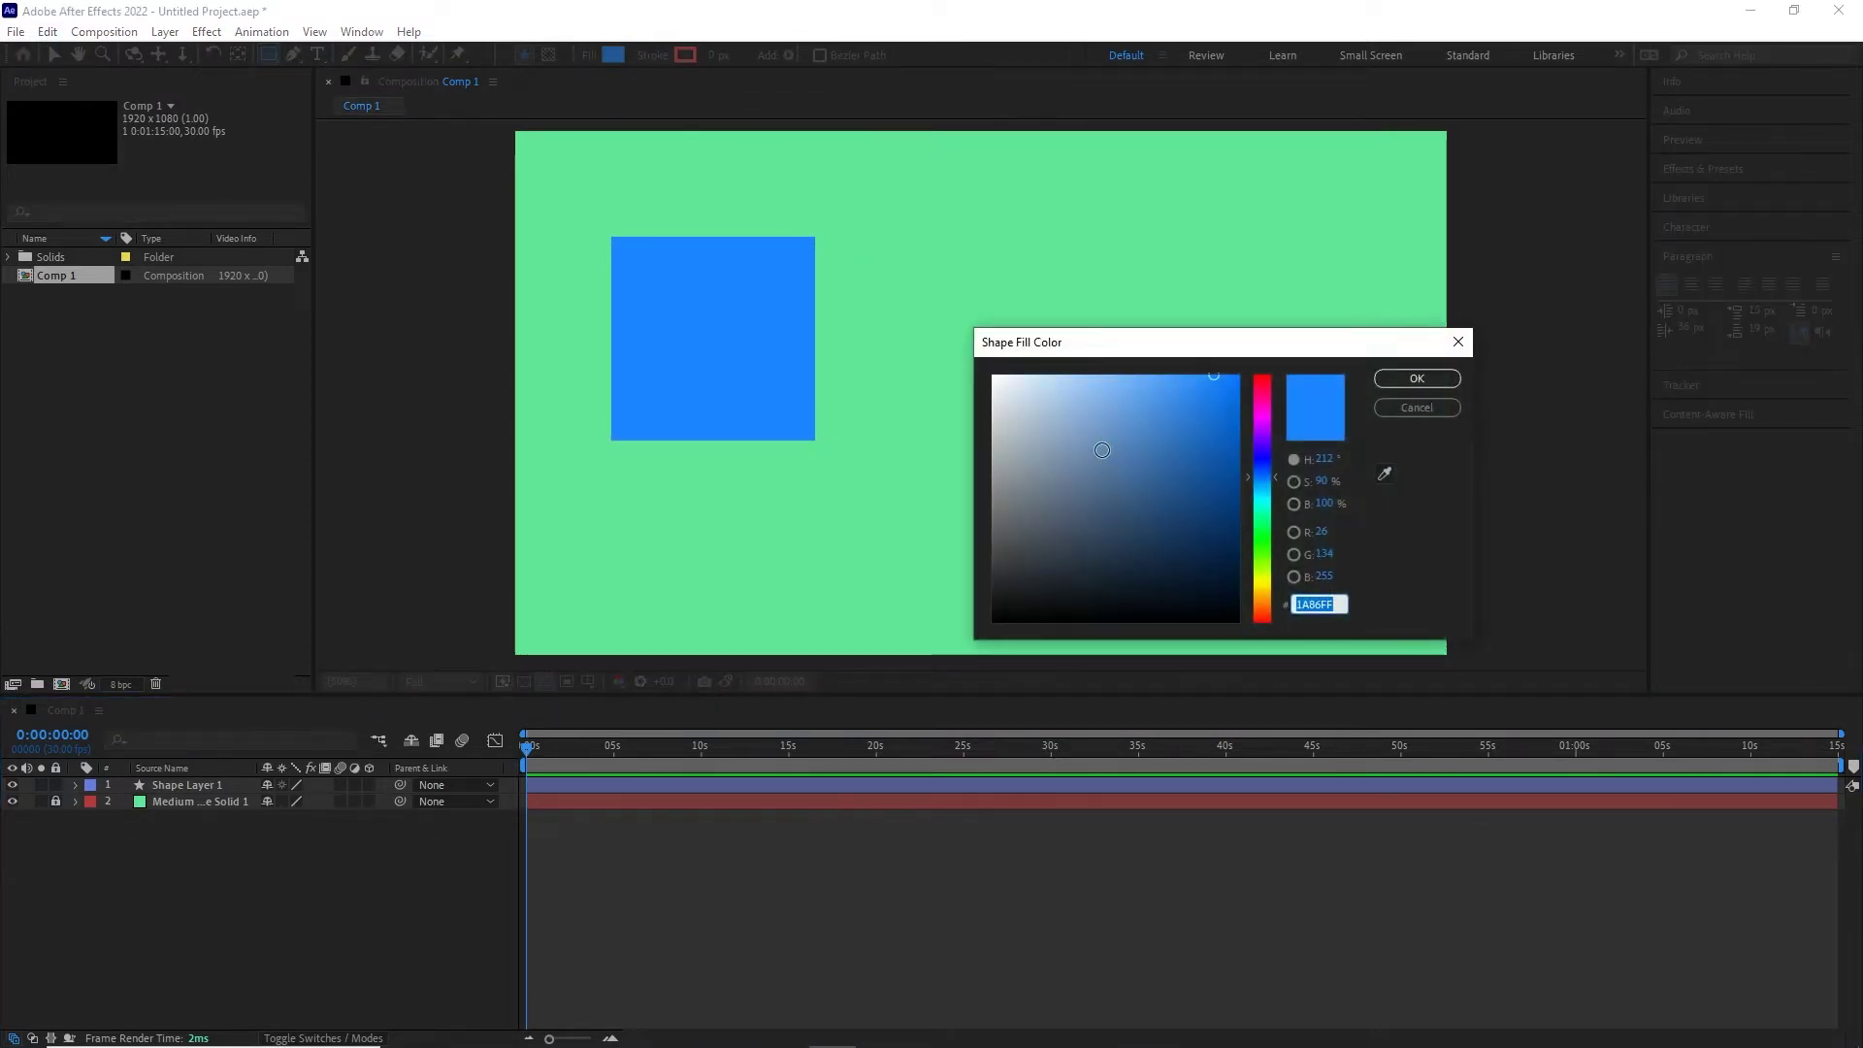
pyautogui.click(1265, 608)
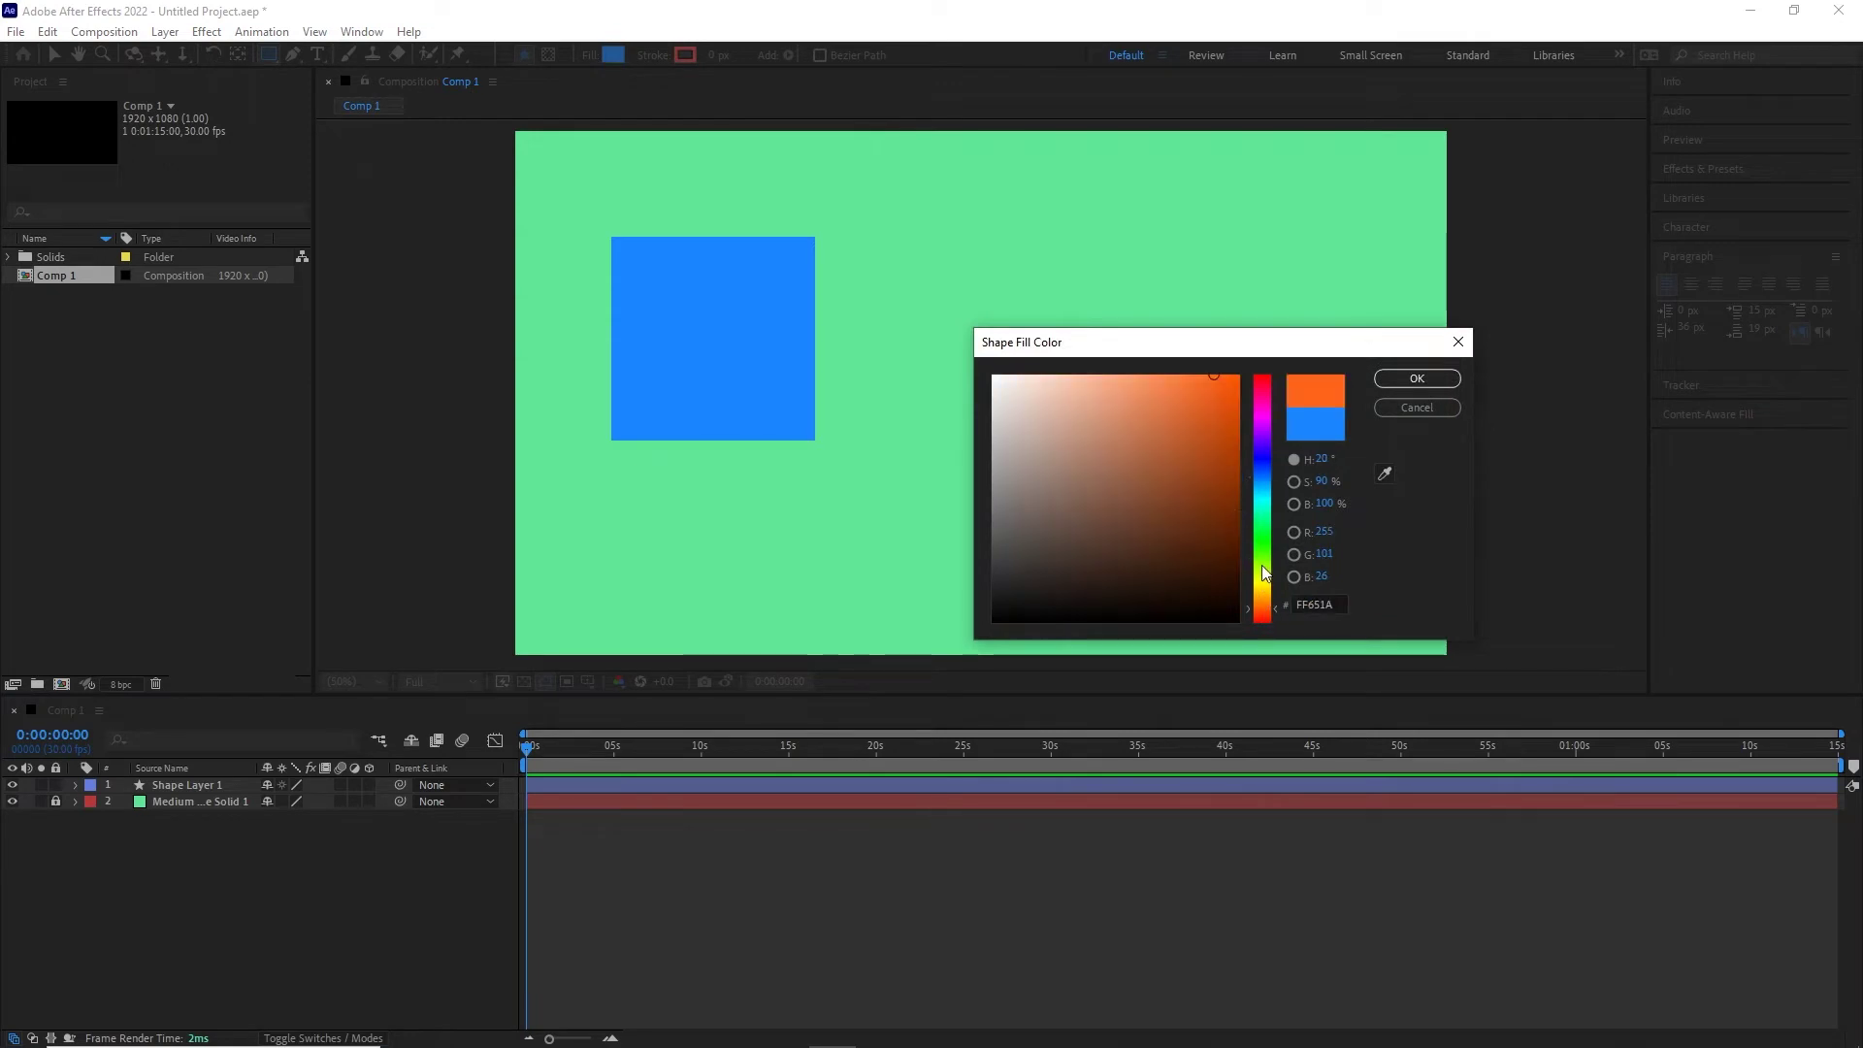
pyautogui.moveTo(1265, 606); pyautogui.dragTo(1262, 595)
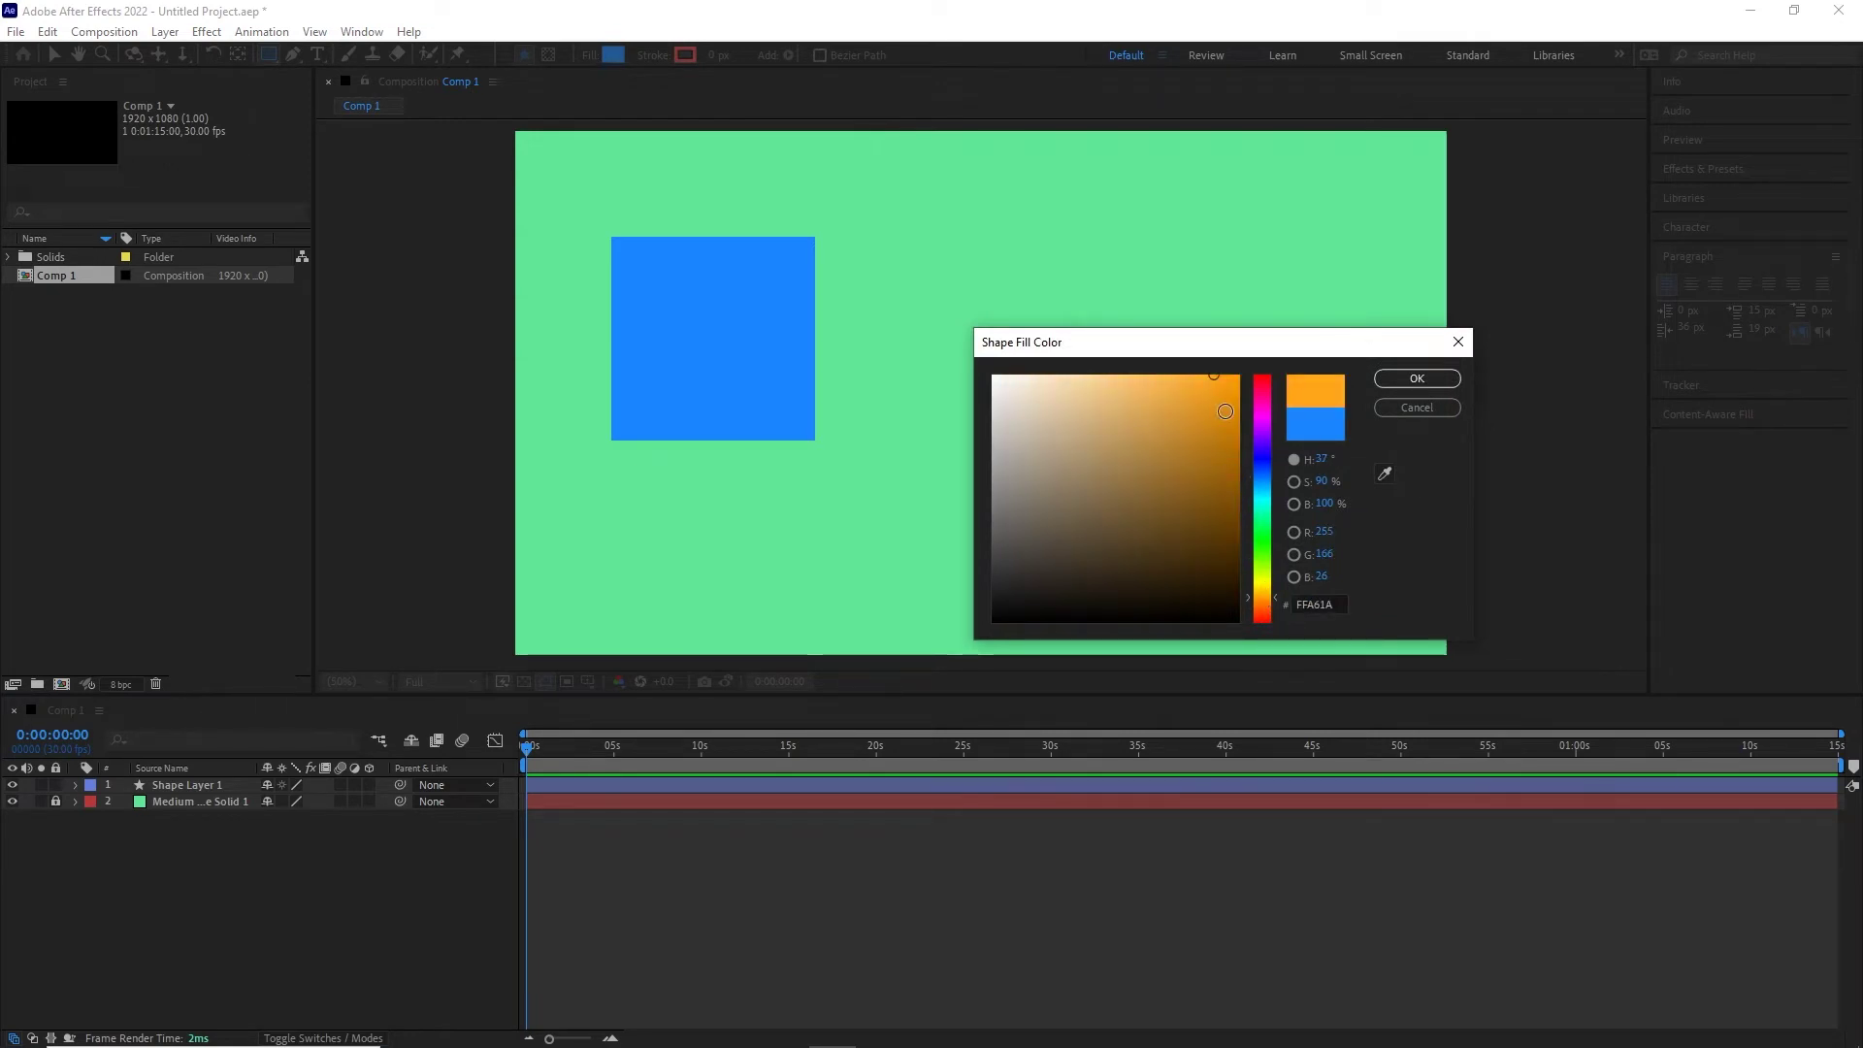
pyautogui.click(1417, 379)
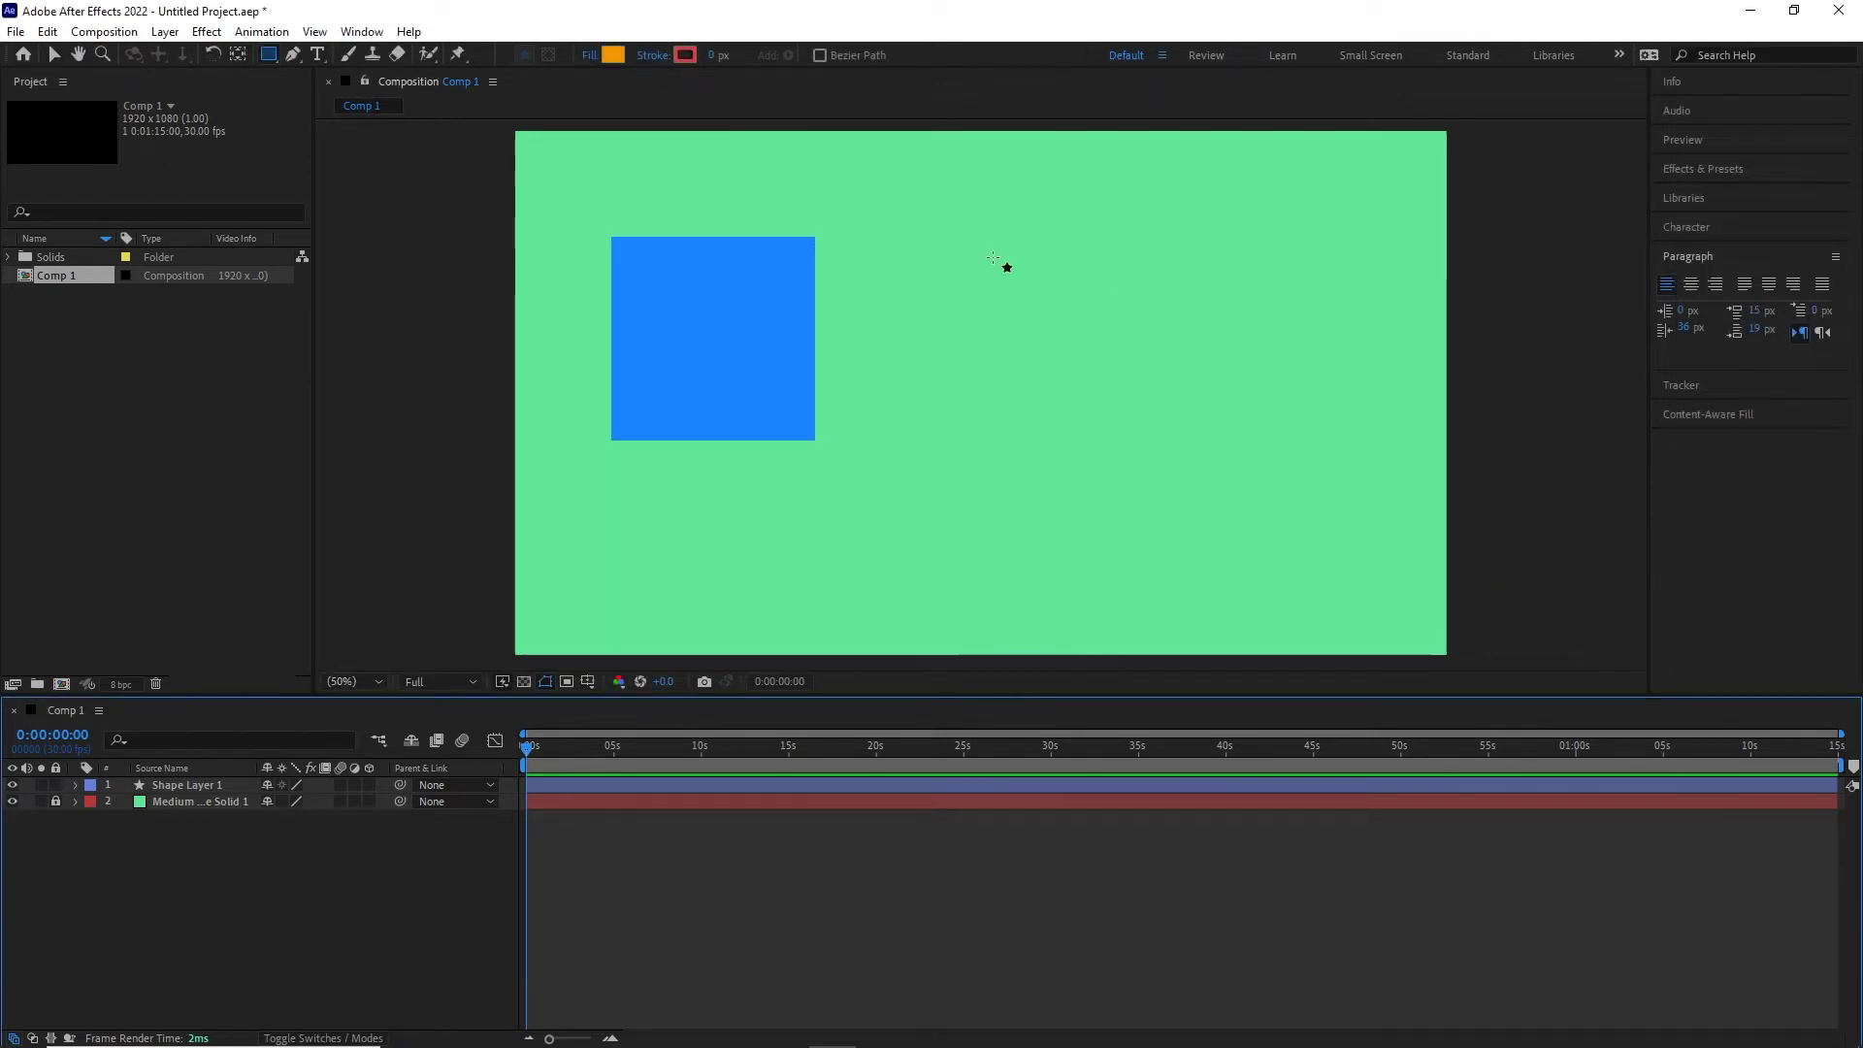
pyautogui.moveTo(994, 242); pyautogui.dragTo(1192, 417)
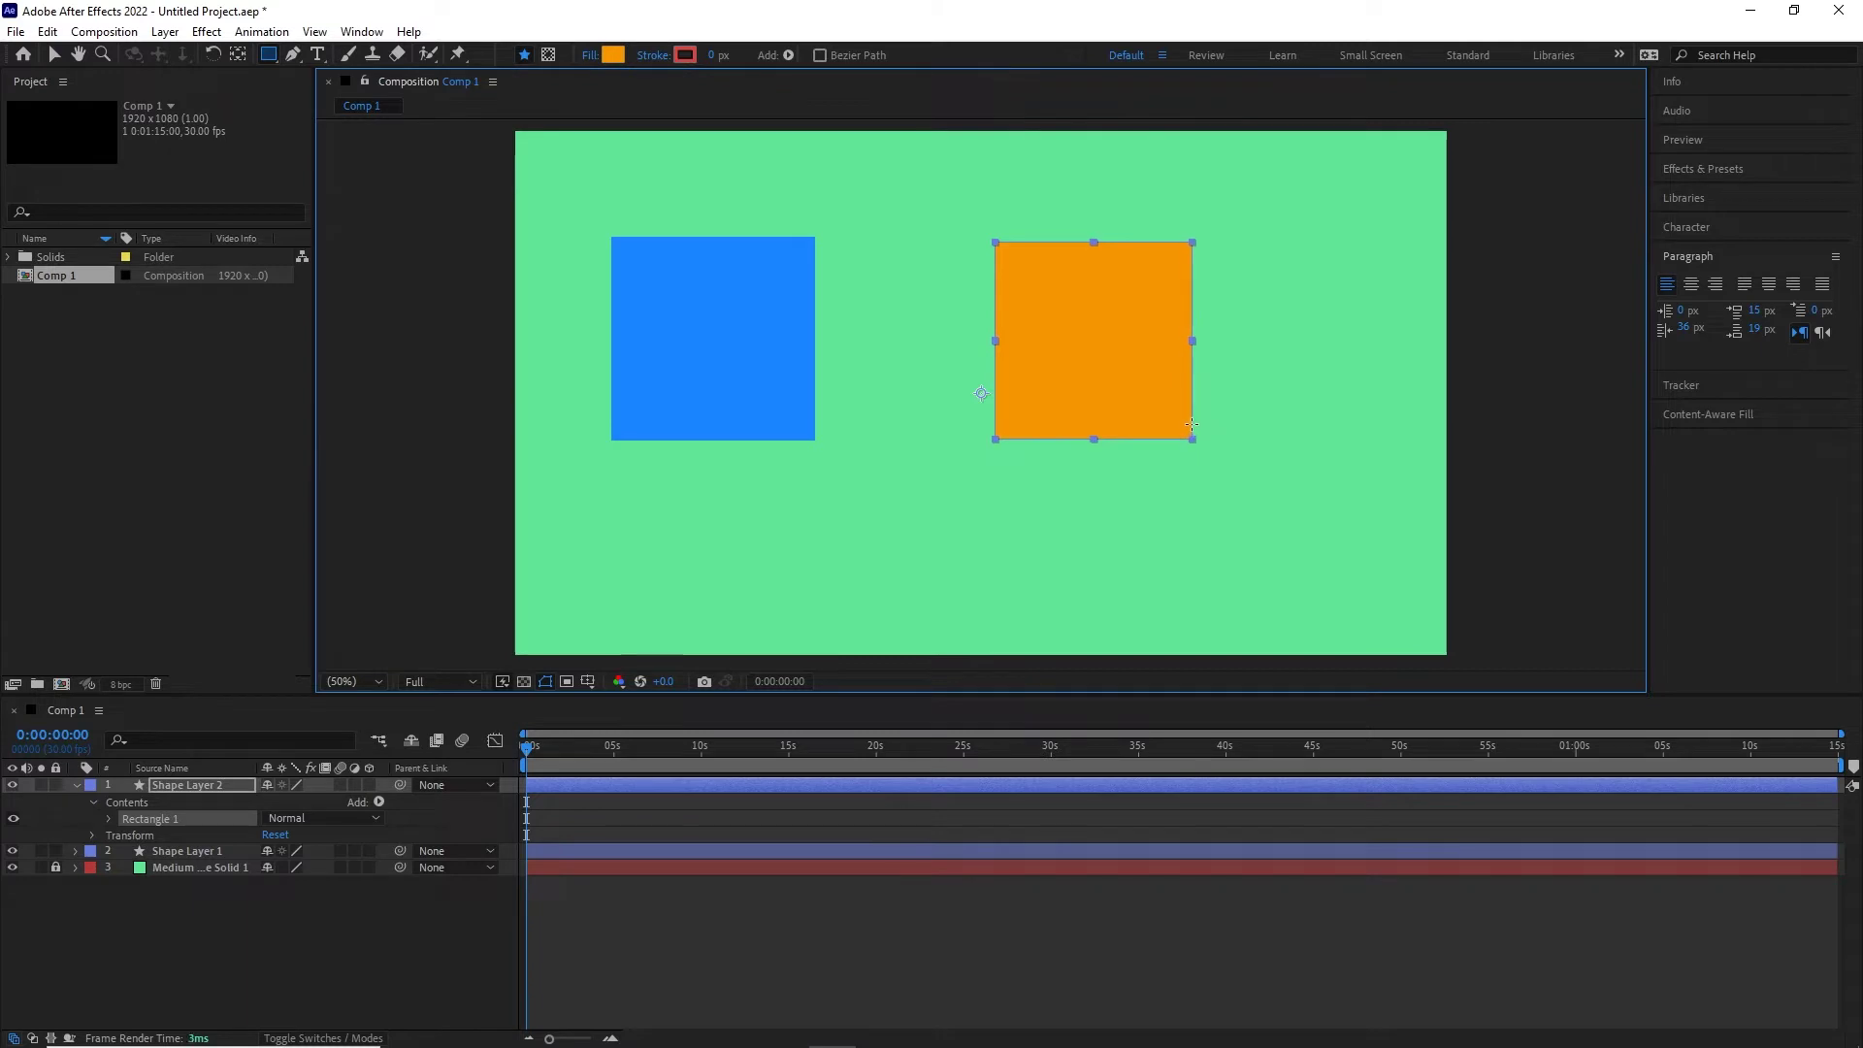
pyautogui.press('v')
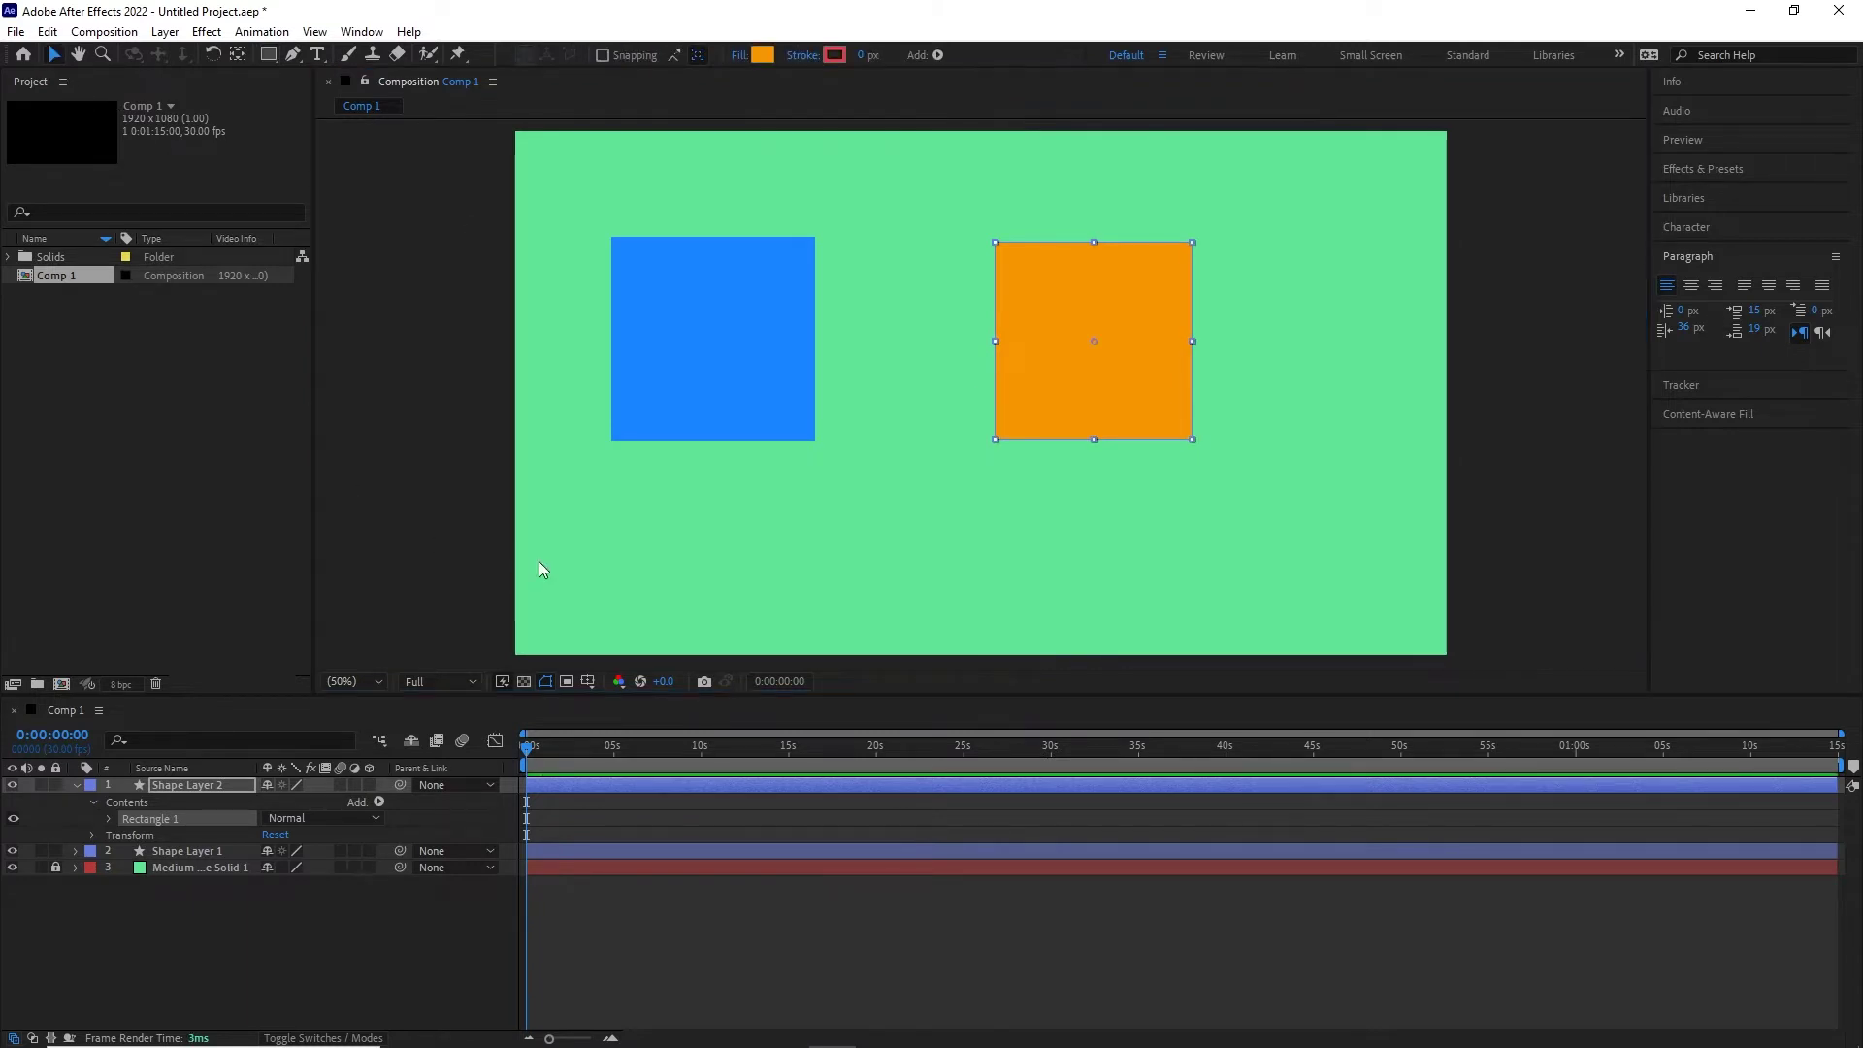
pyautogui.click(415, 947)
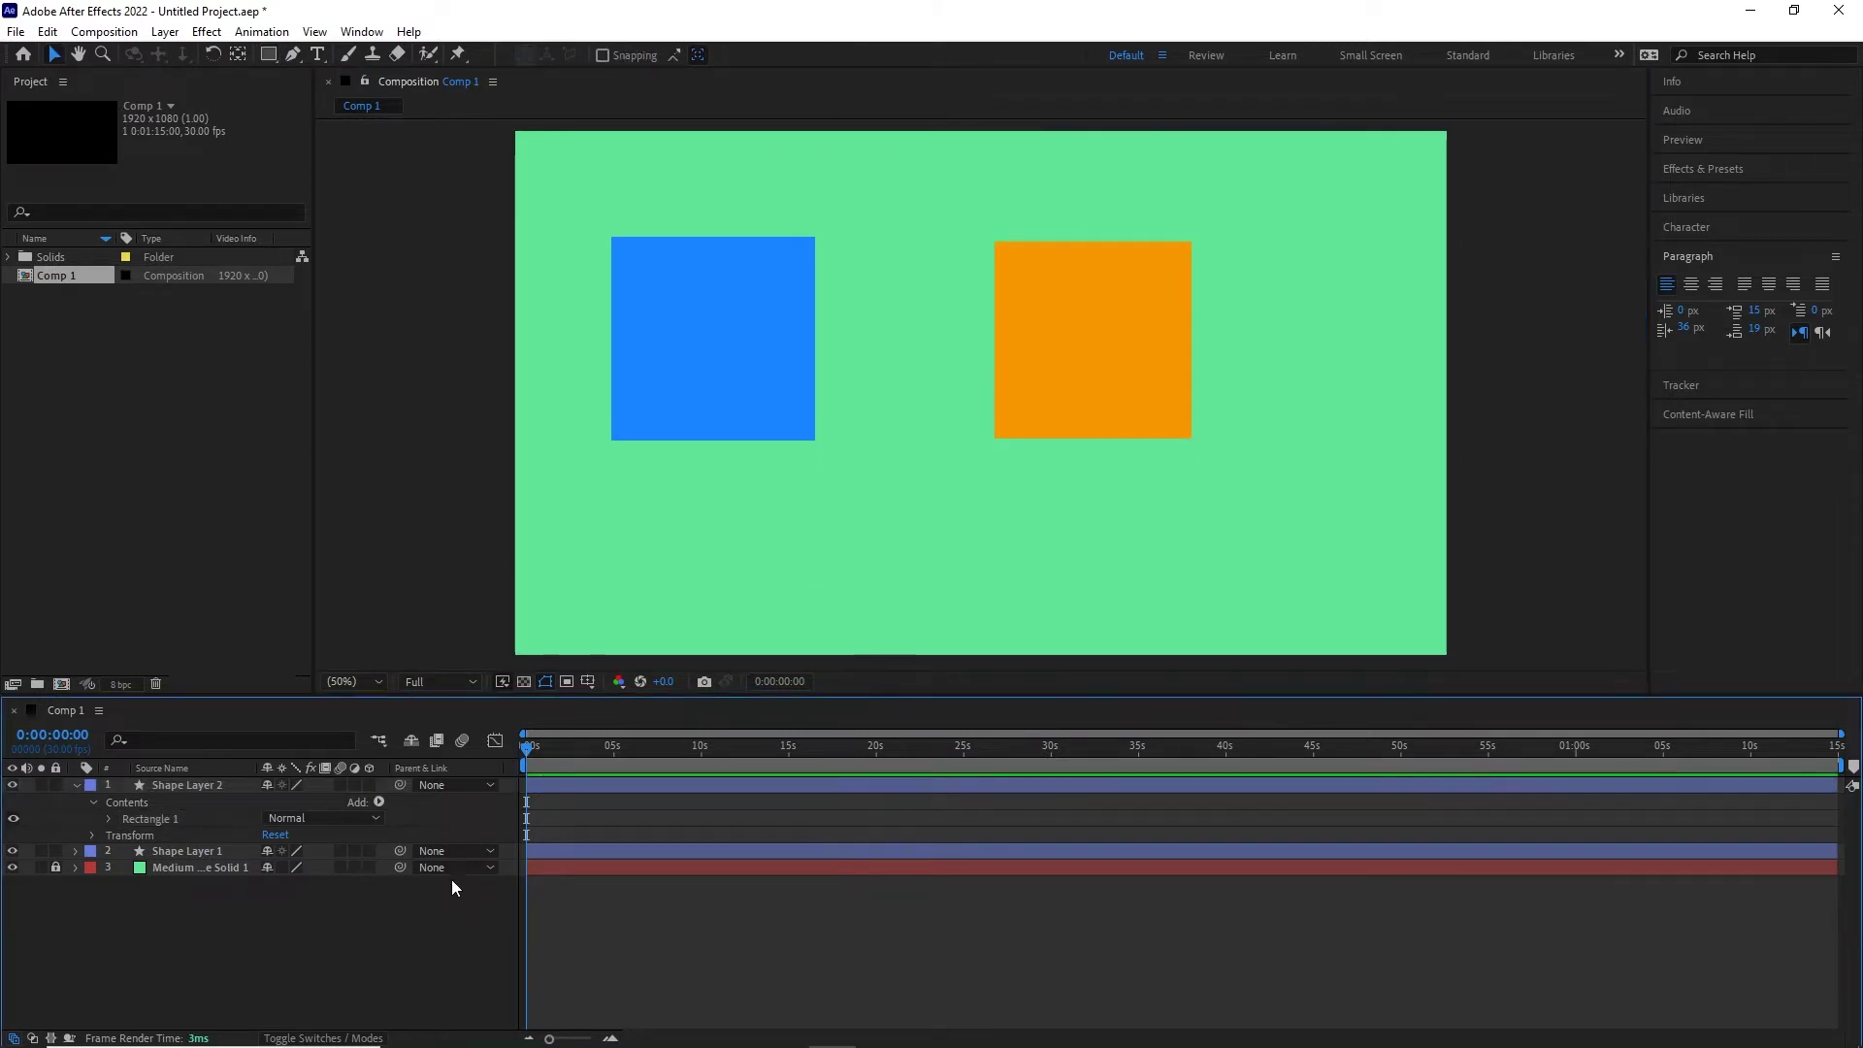
# - Move the orange square's anchor point to the centre of the square with the Pan Behind tool and collapse its layer
pyautogui.press('y')
pyautogui.click(1069, 403)
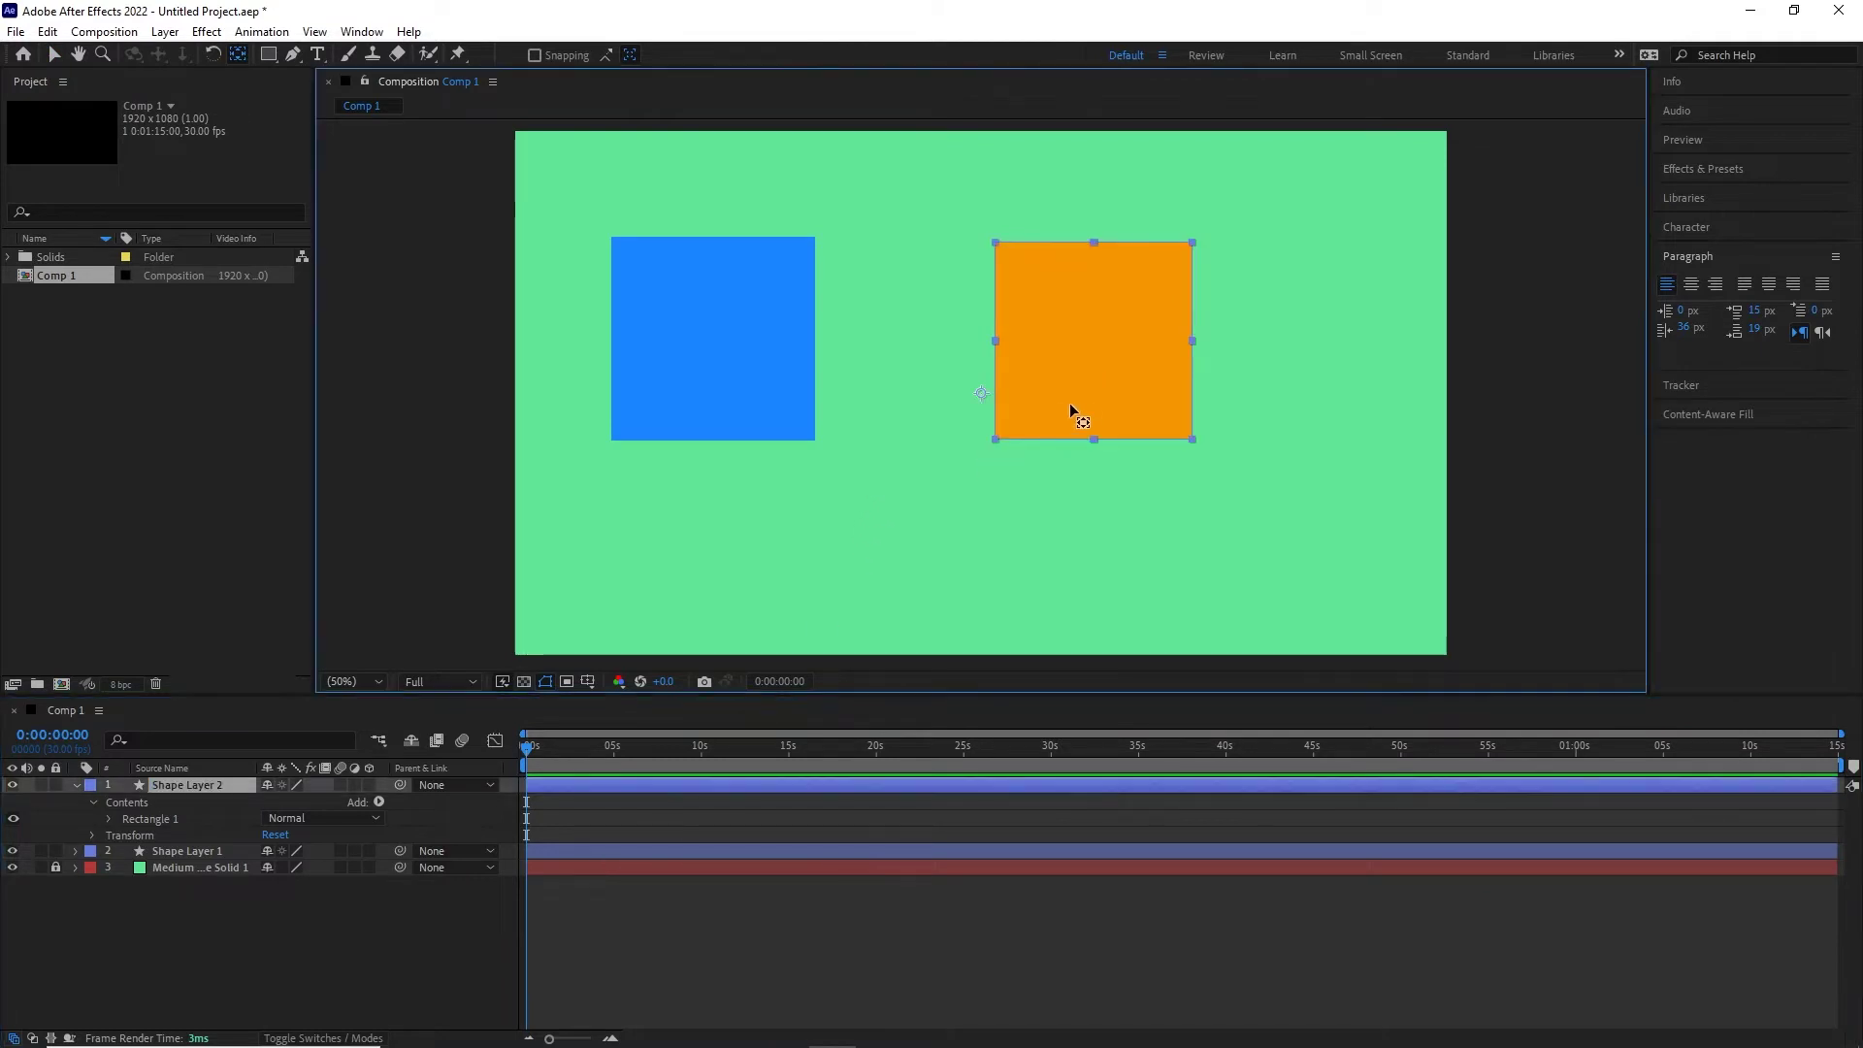
pyautogui.moveTo(986, 395); pyautogui.dragTo(1094, 361)
pyautogui.click(191, 947)
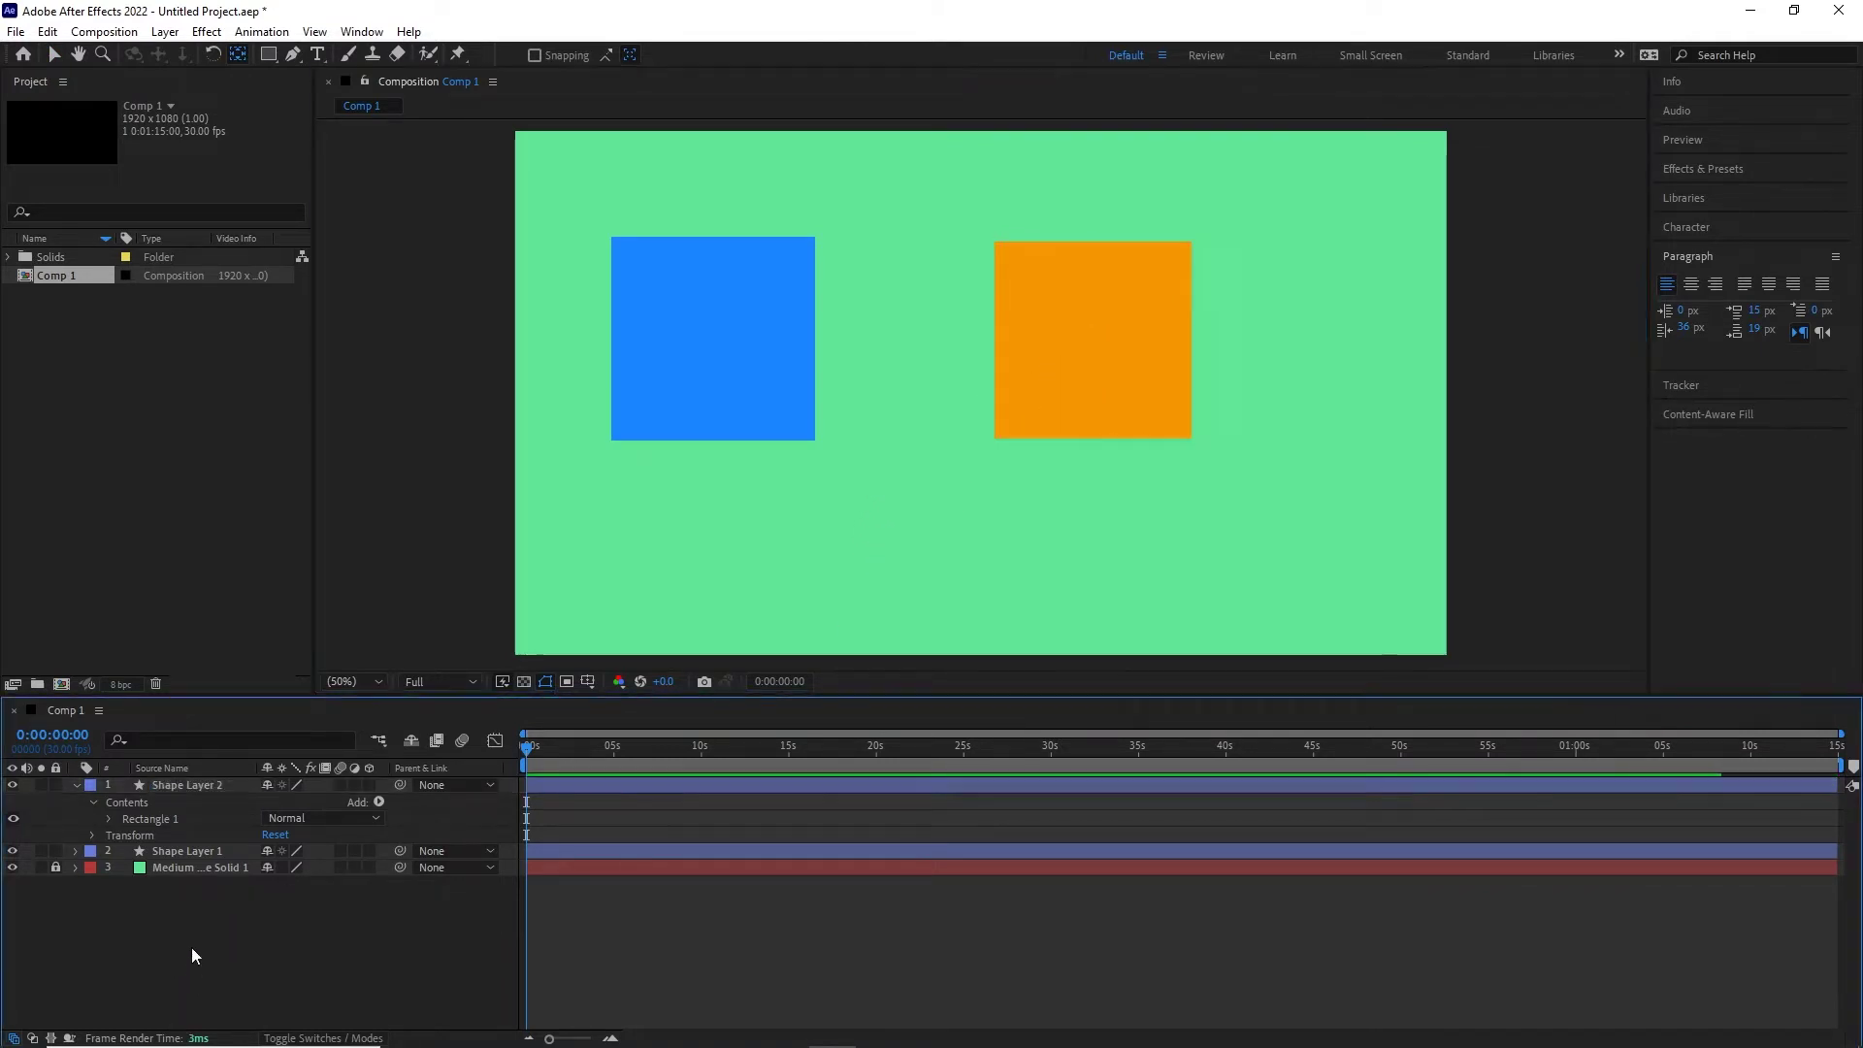
pyautogui.click(79, 786)
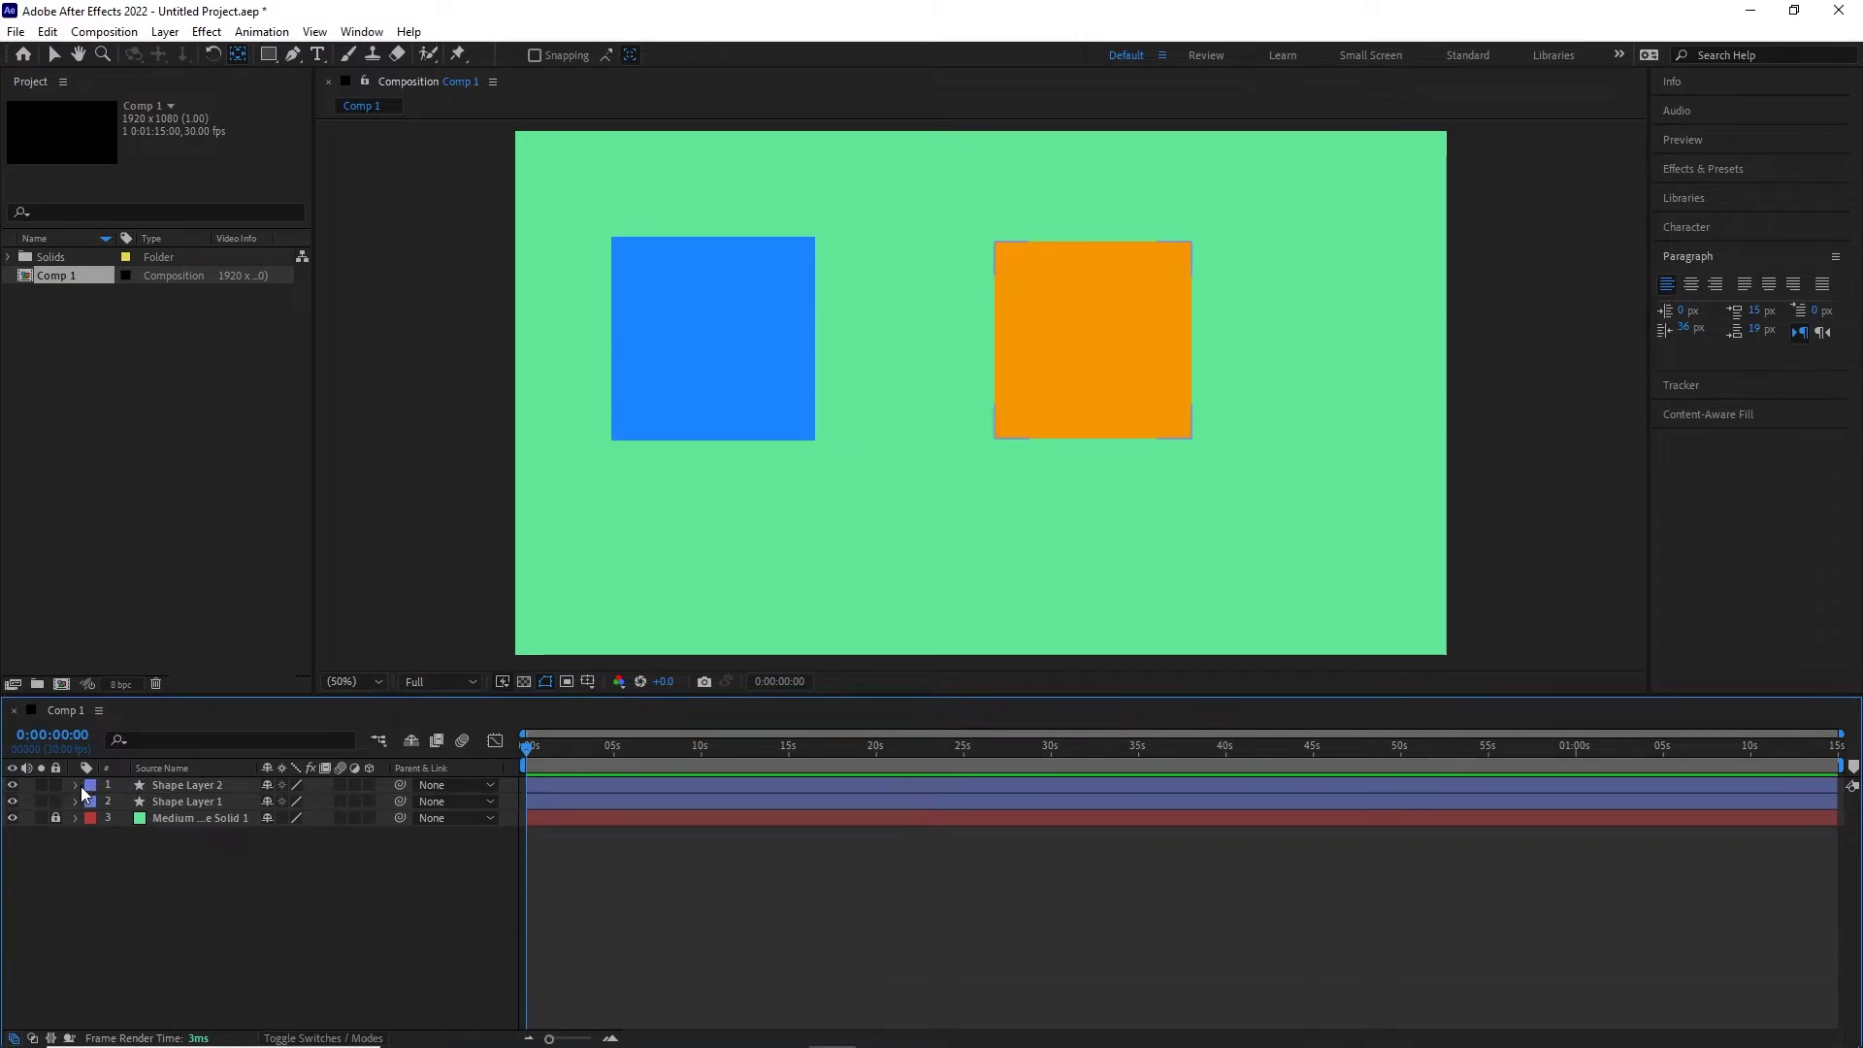
# - Rename the blue square's layer as "blue"
pyautogui.click(188, 805)
pyautogui.press('Return')
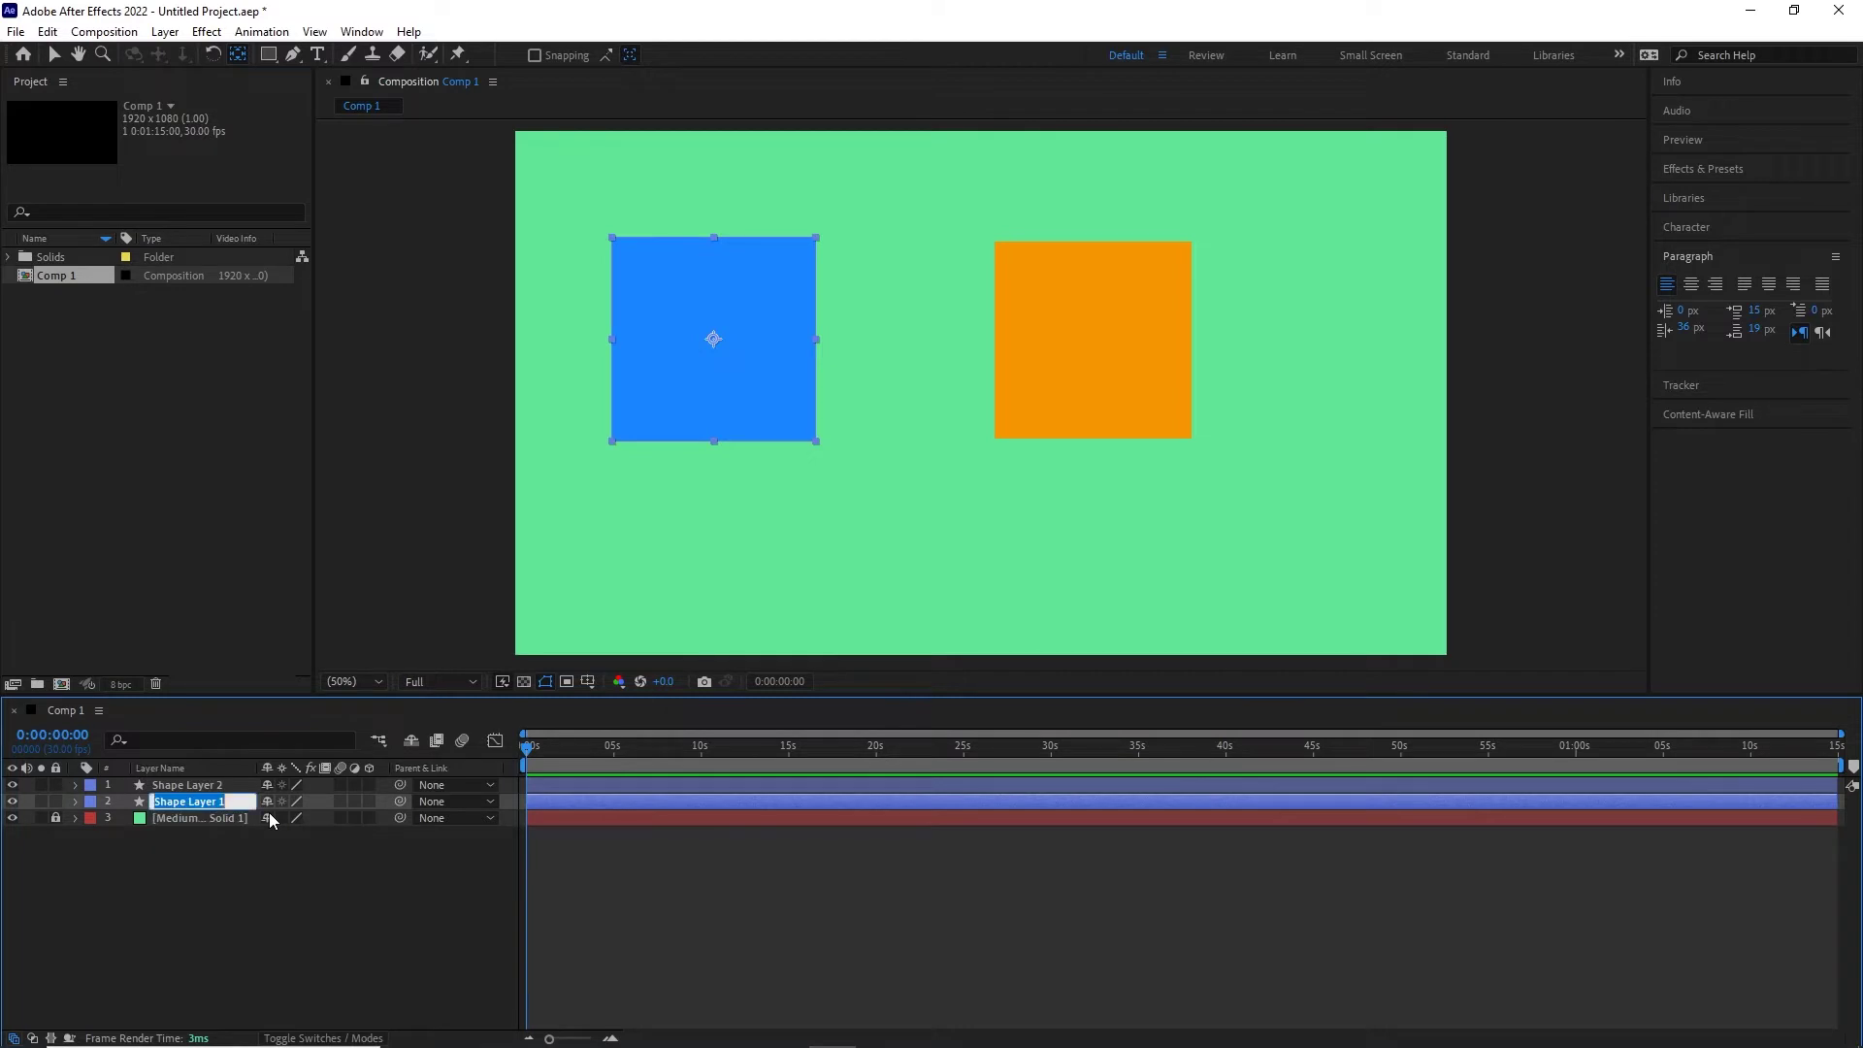
pyautogui.write('blue')
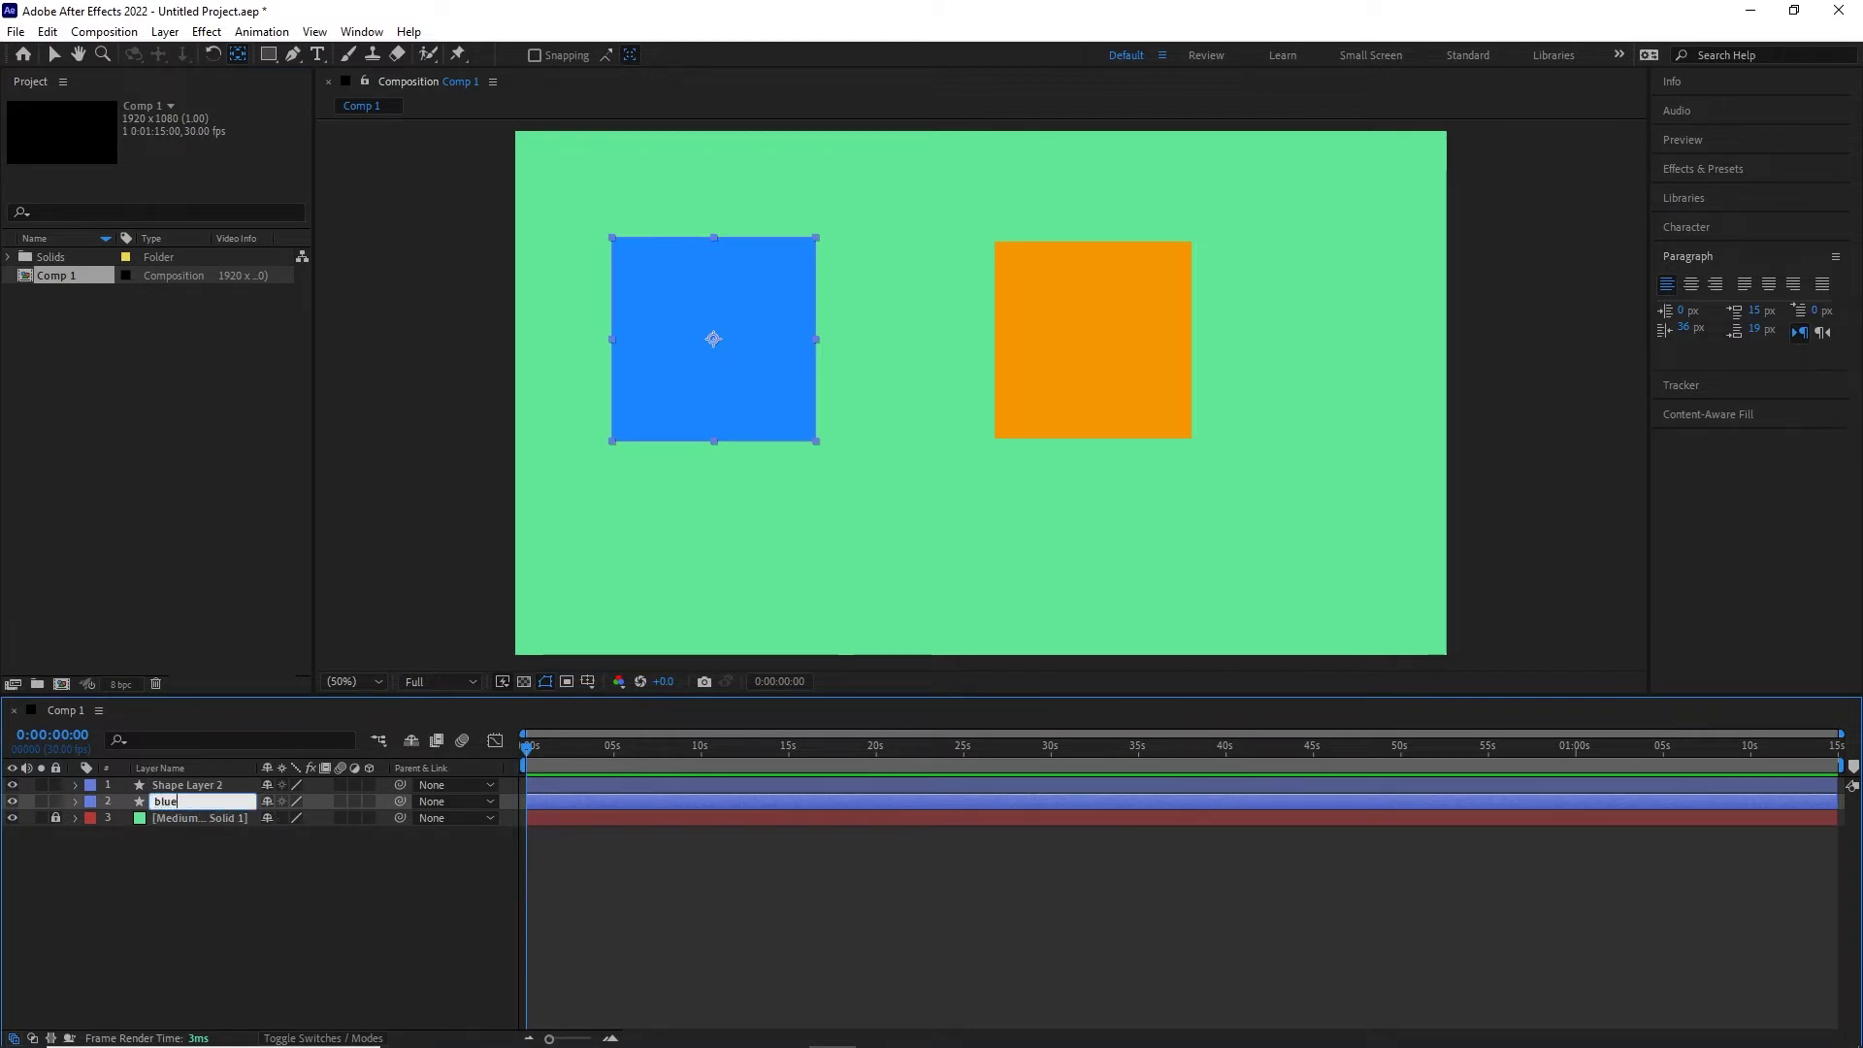
pyautogui.click(276, 883)
# - Rename the orange square's layer as "orange" and set its label colour to Orange
pyautogui.click(206, 786)
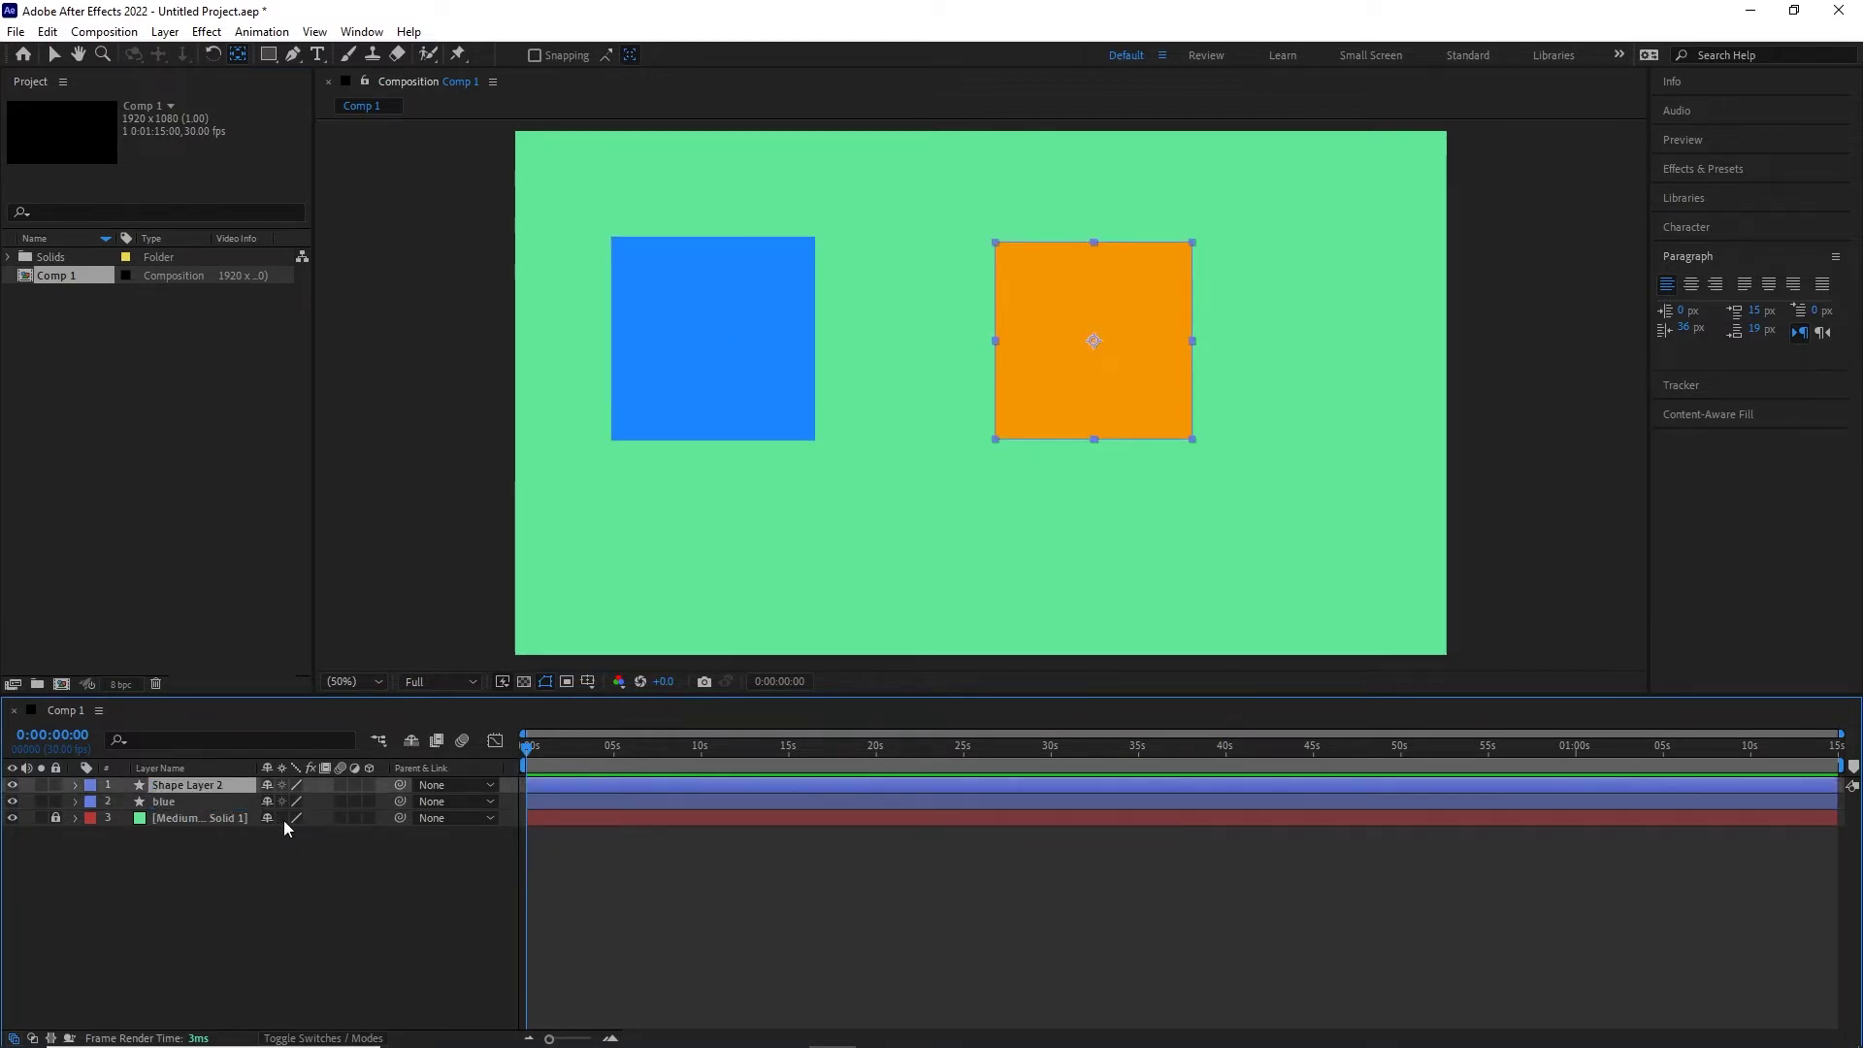
pyautogui.press('Return')
pyautogui.write('o')
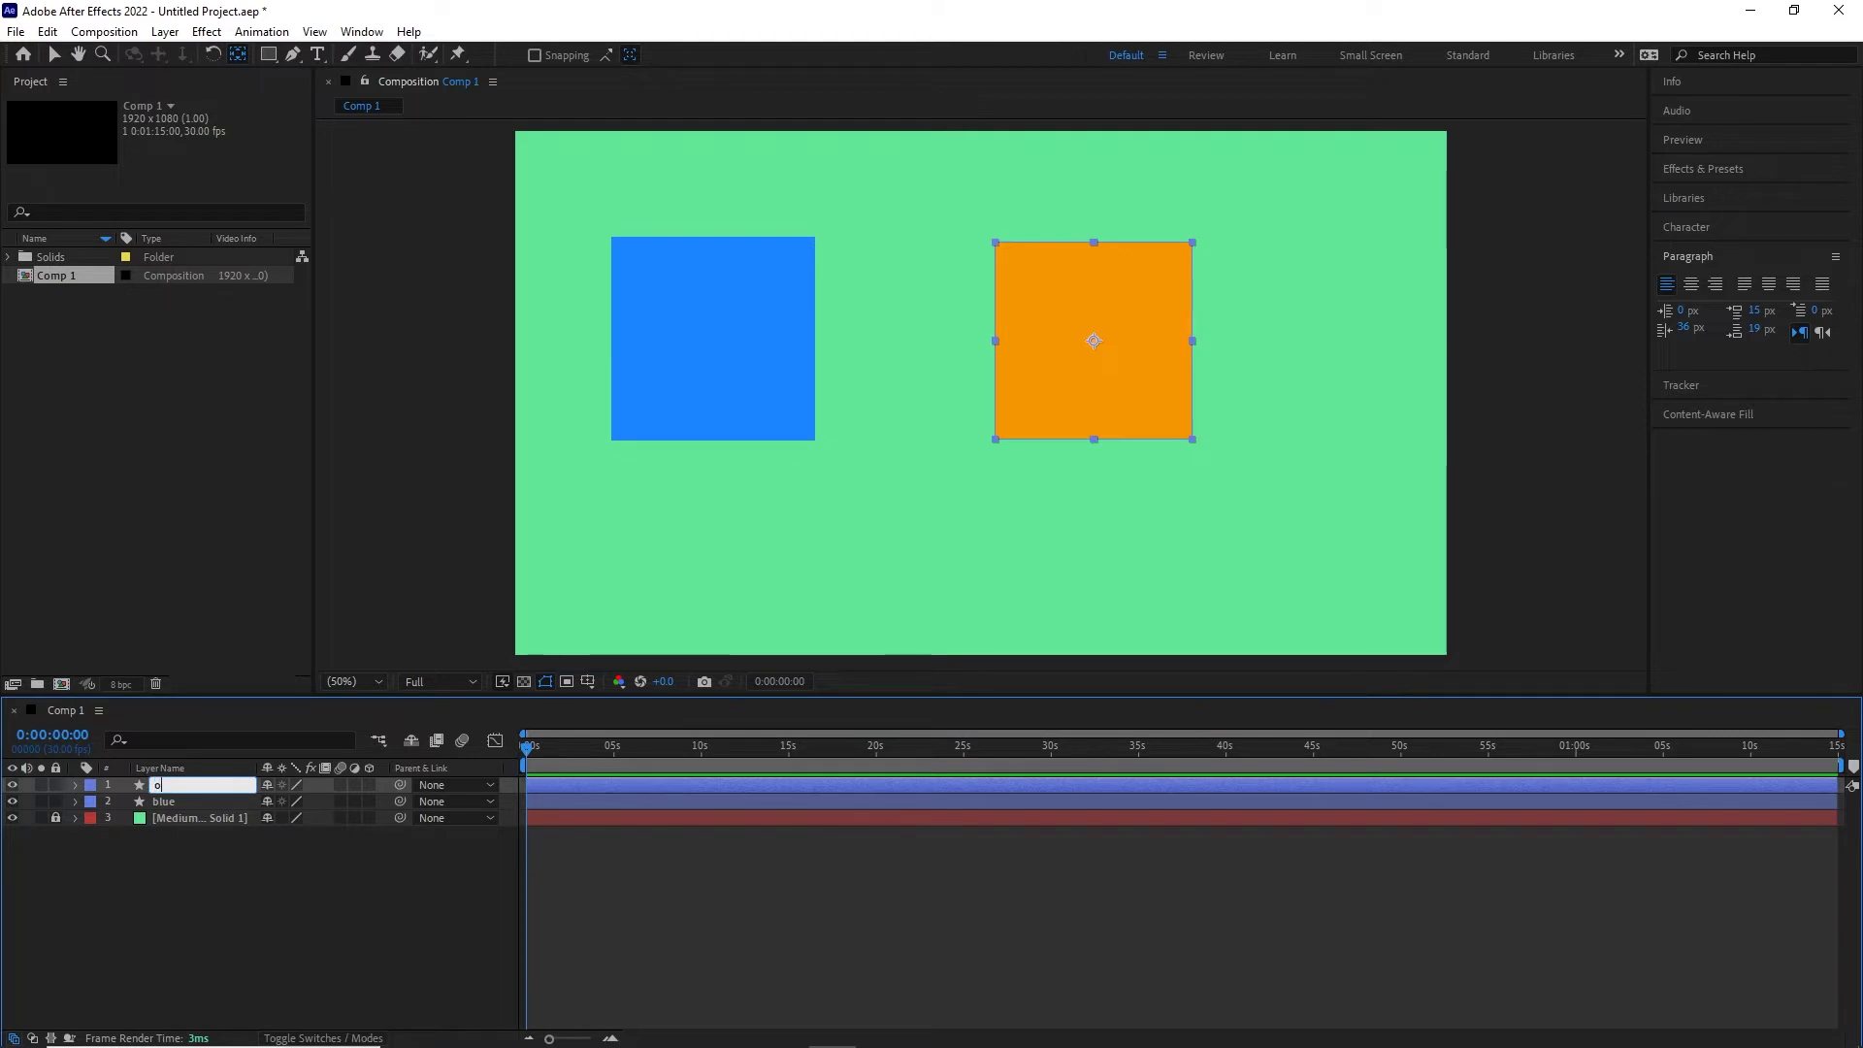
pyautogui.write('range')
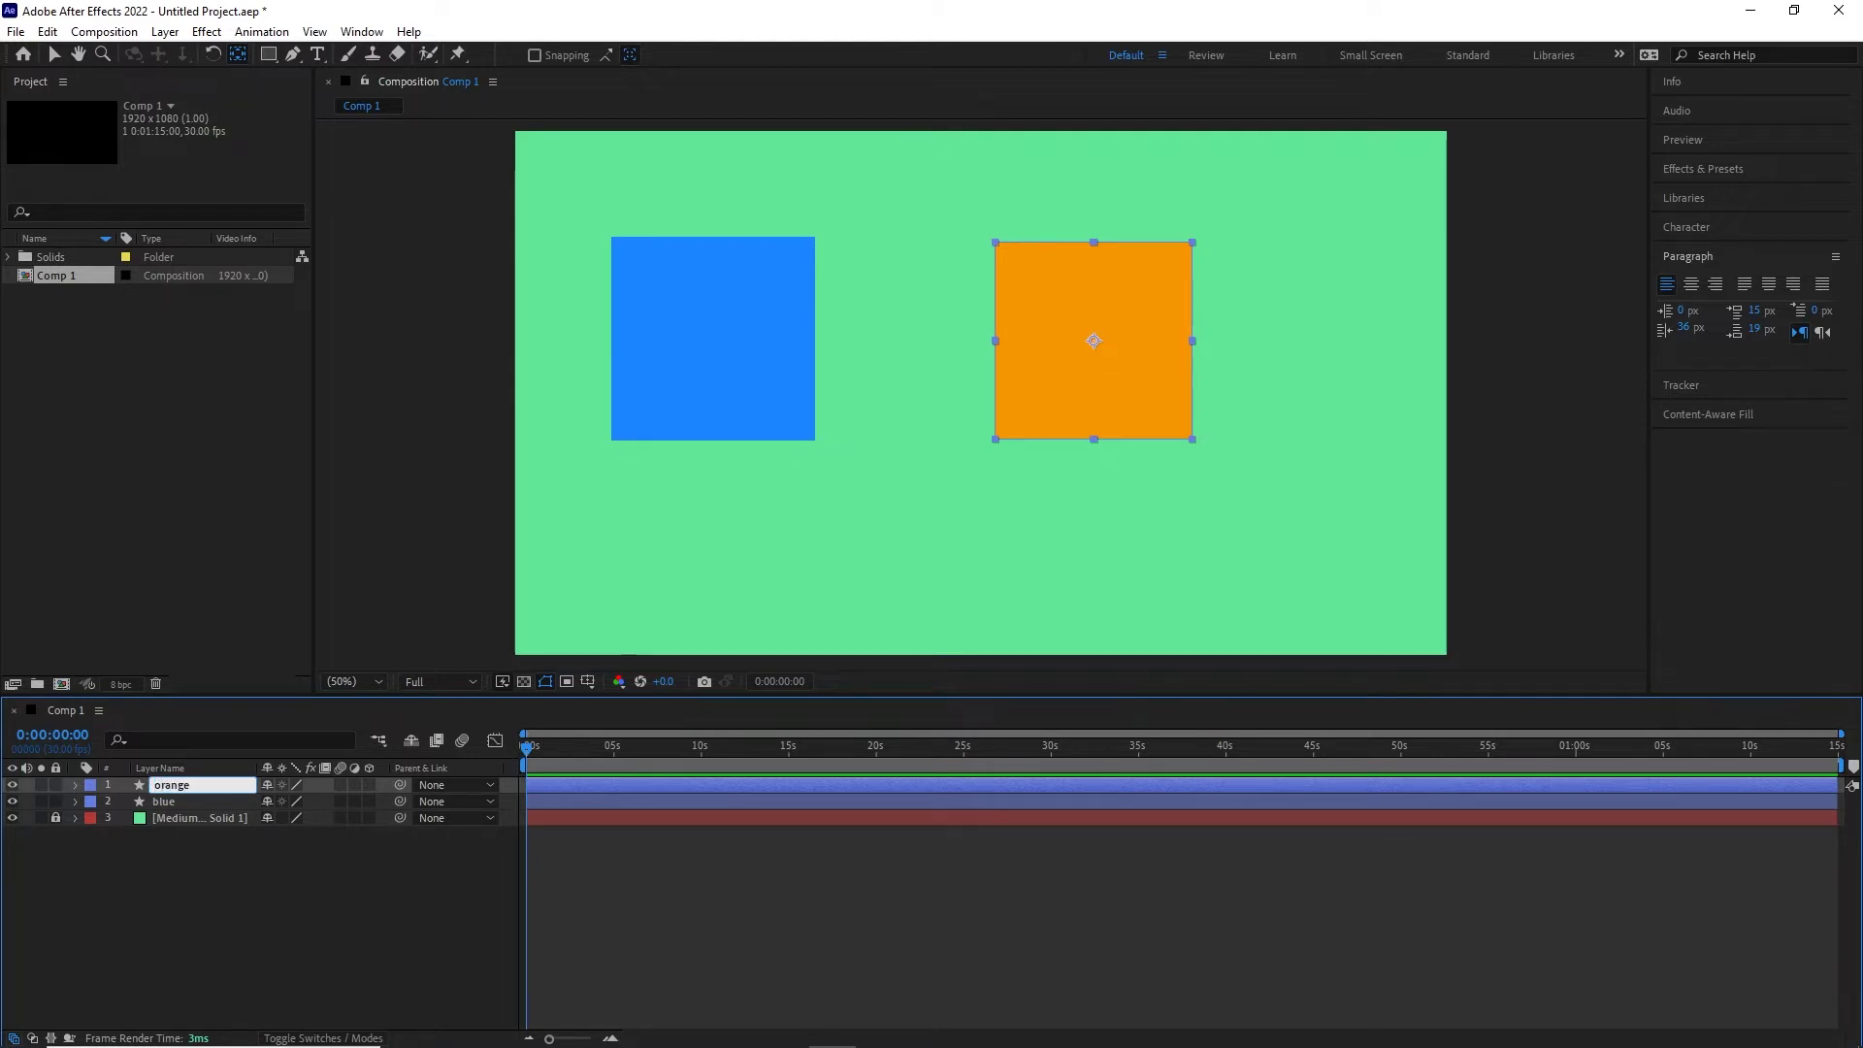
pyautogui.click(248, 901)
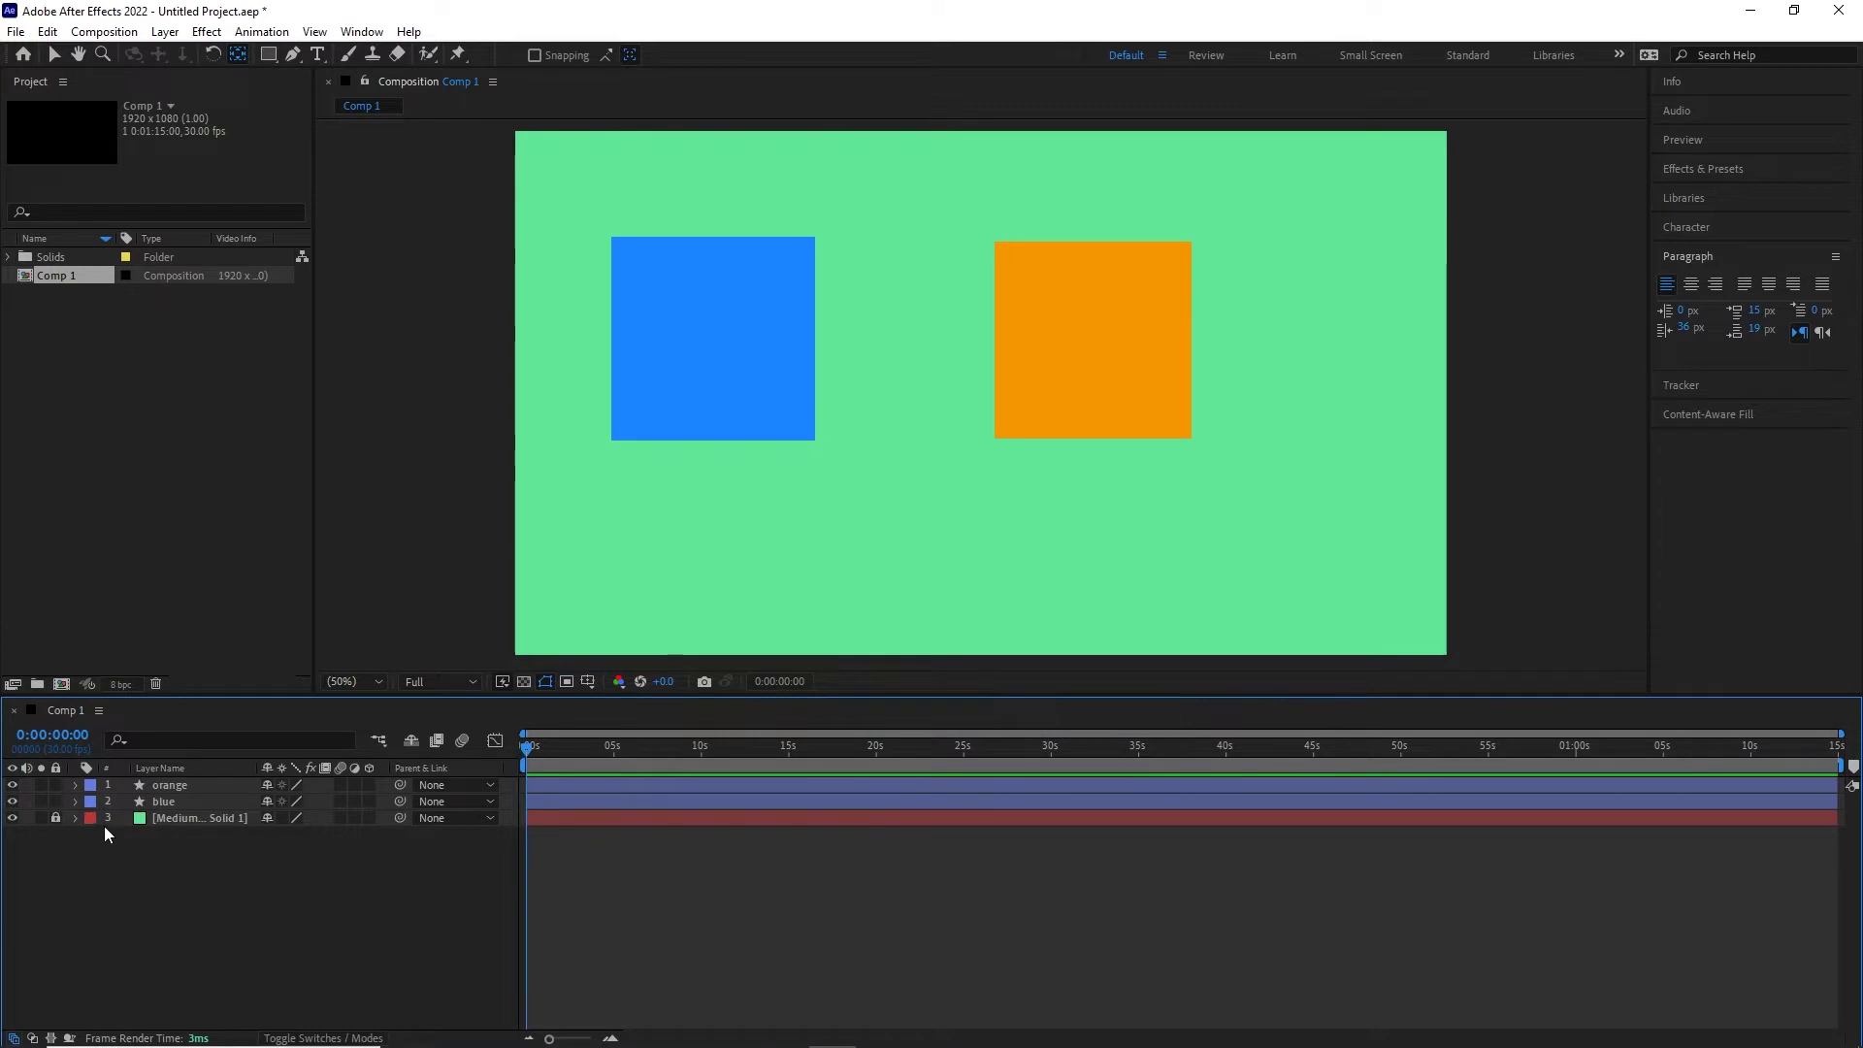
pyautogui.click(91, 786)
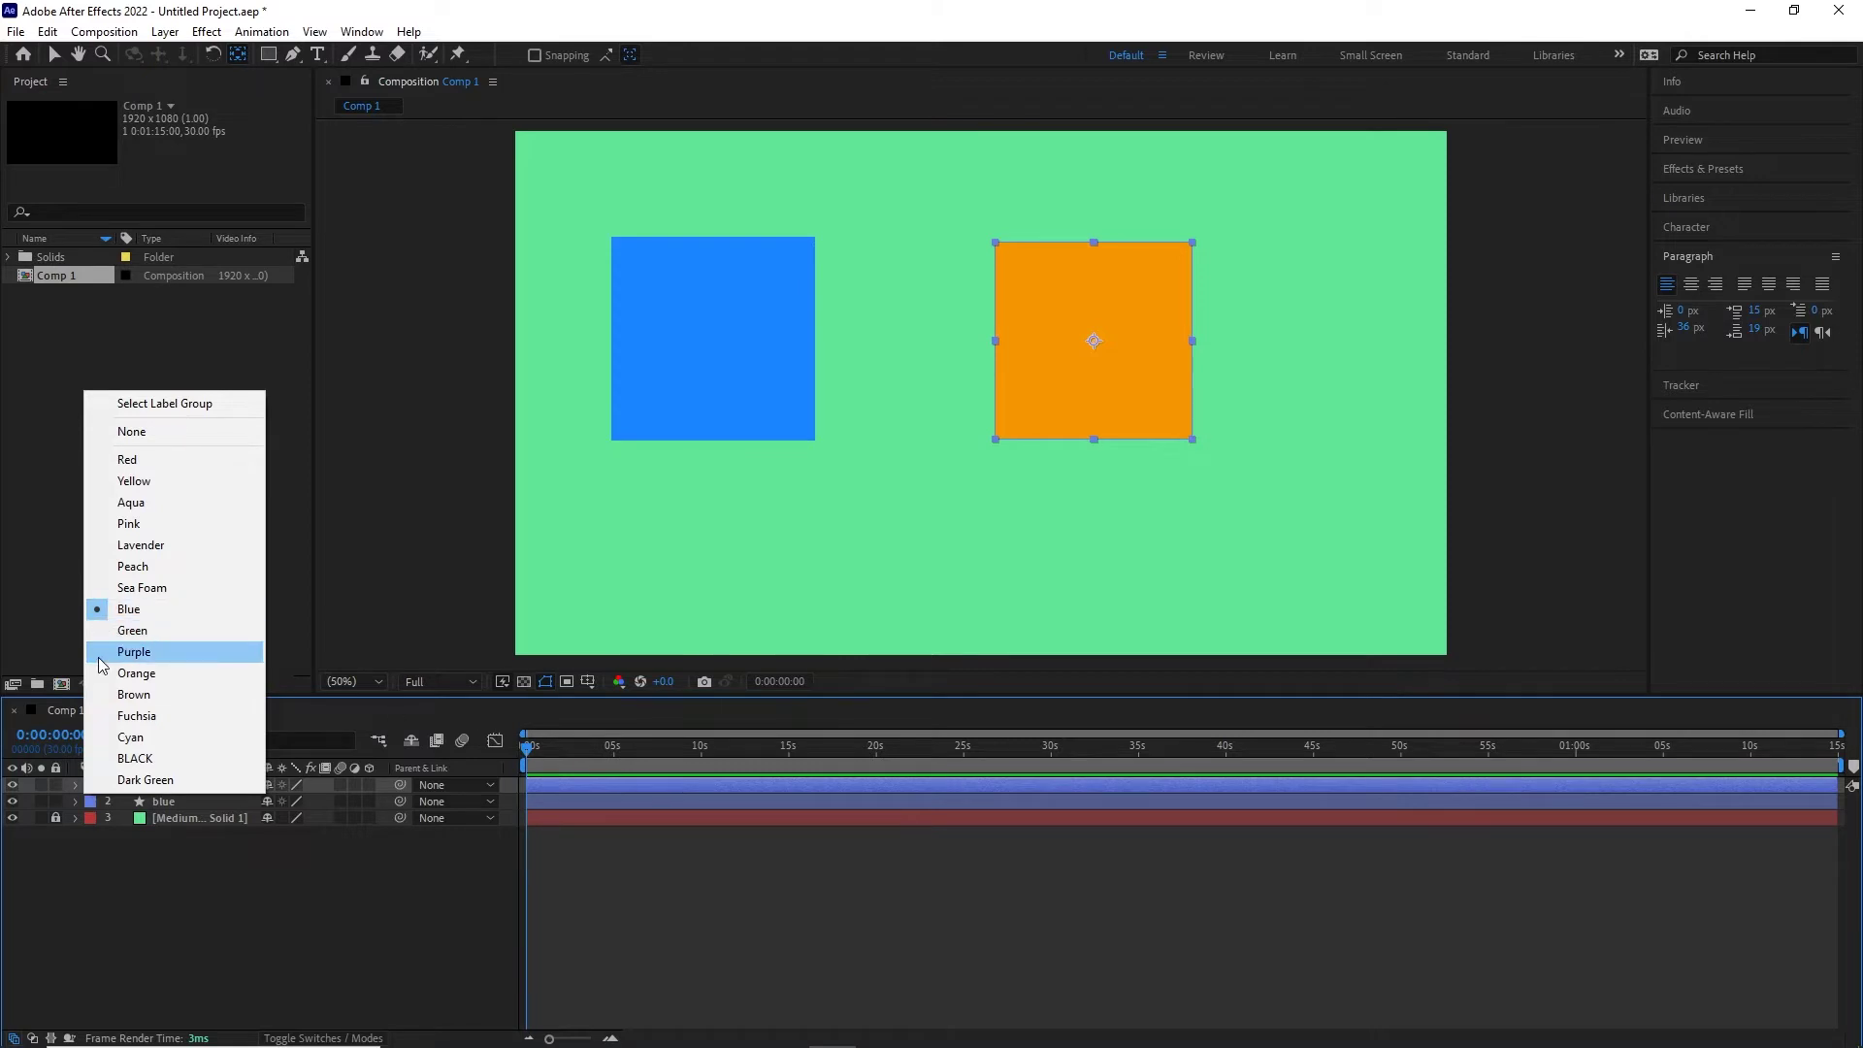
pyautogui.click(124, 673)
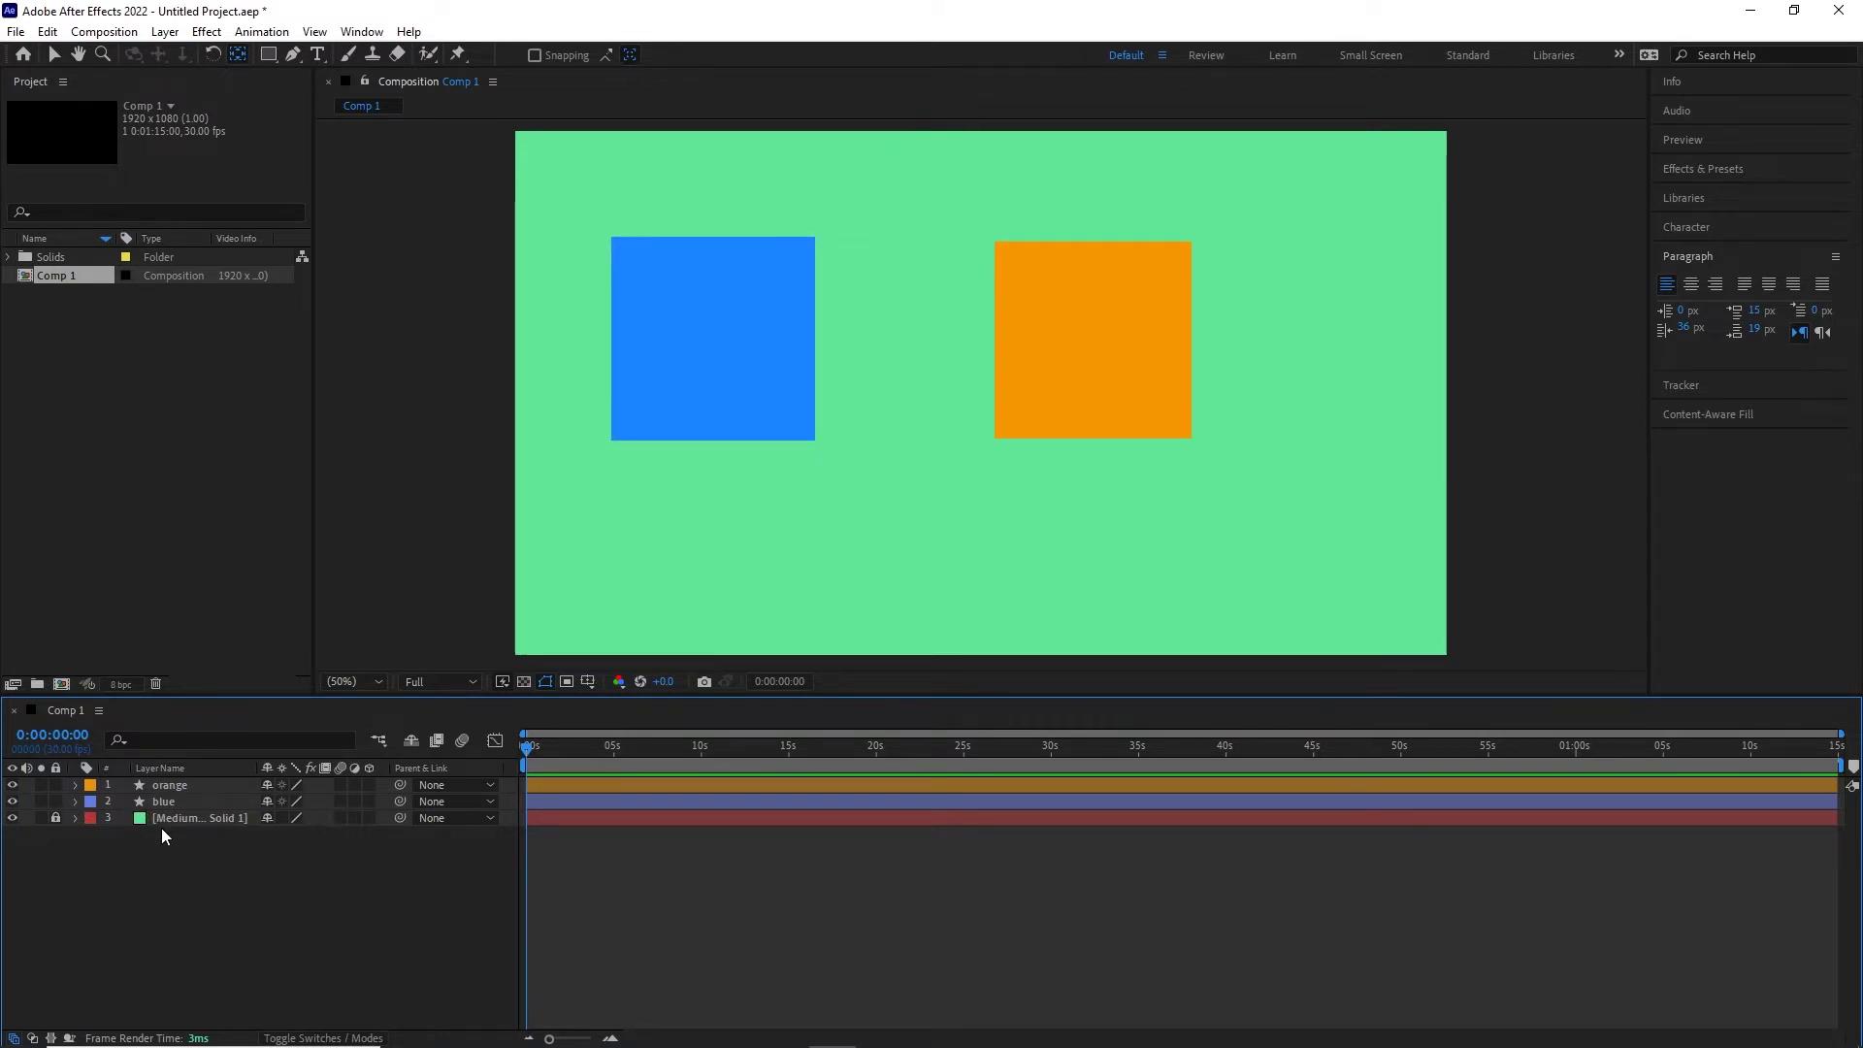
# - Try scaling the blue layer down to 56% around its centred anchor point, and undo the scaling
pyautogui.click(171, 804)
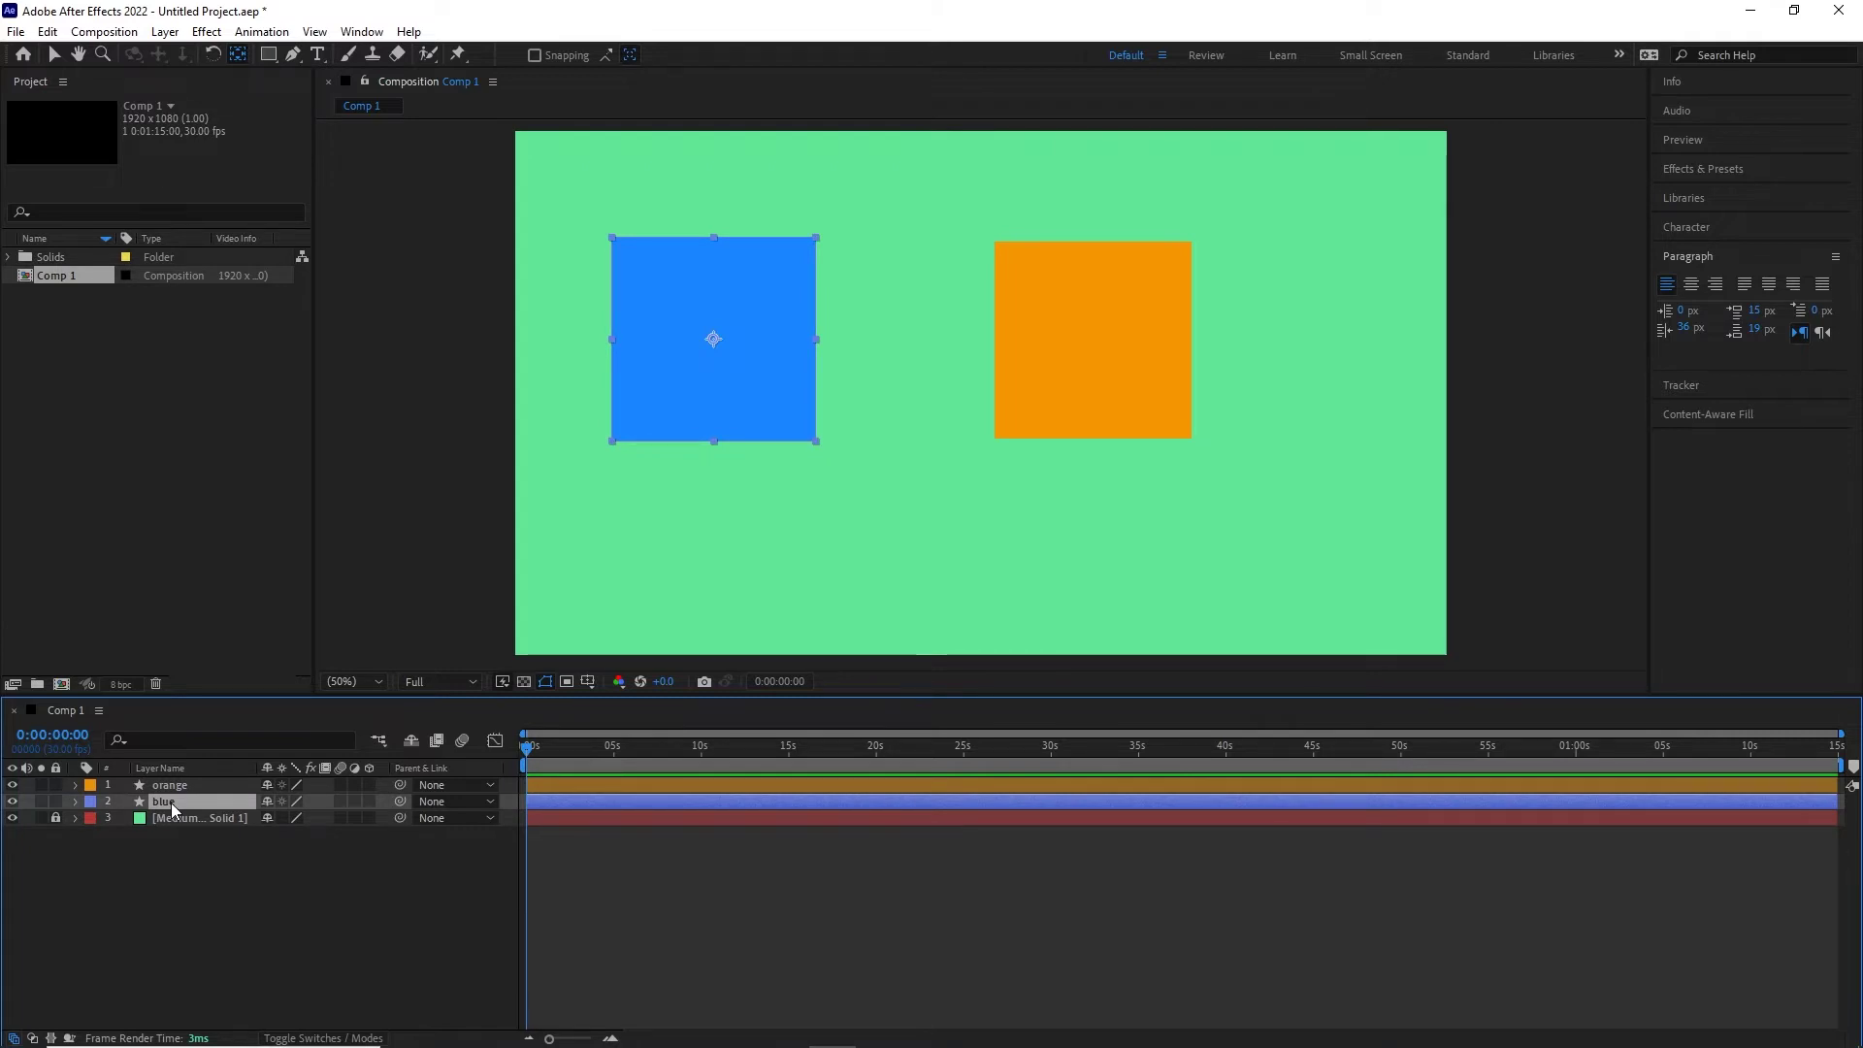
pyautogui.press('s')
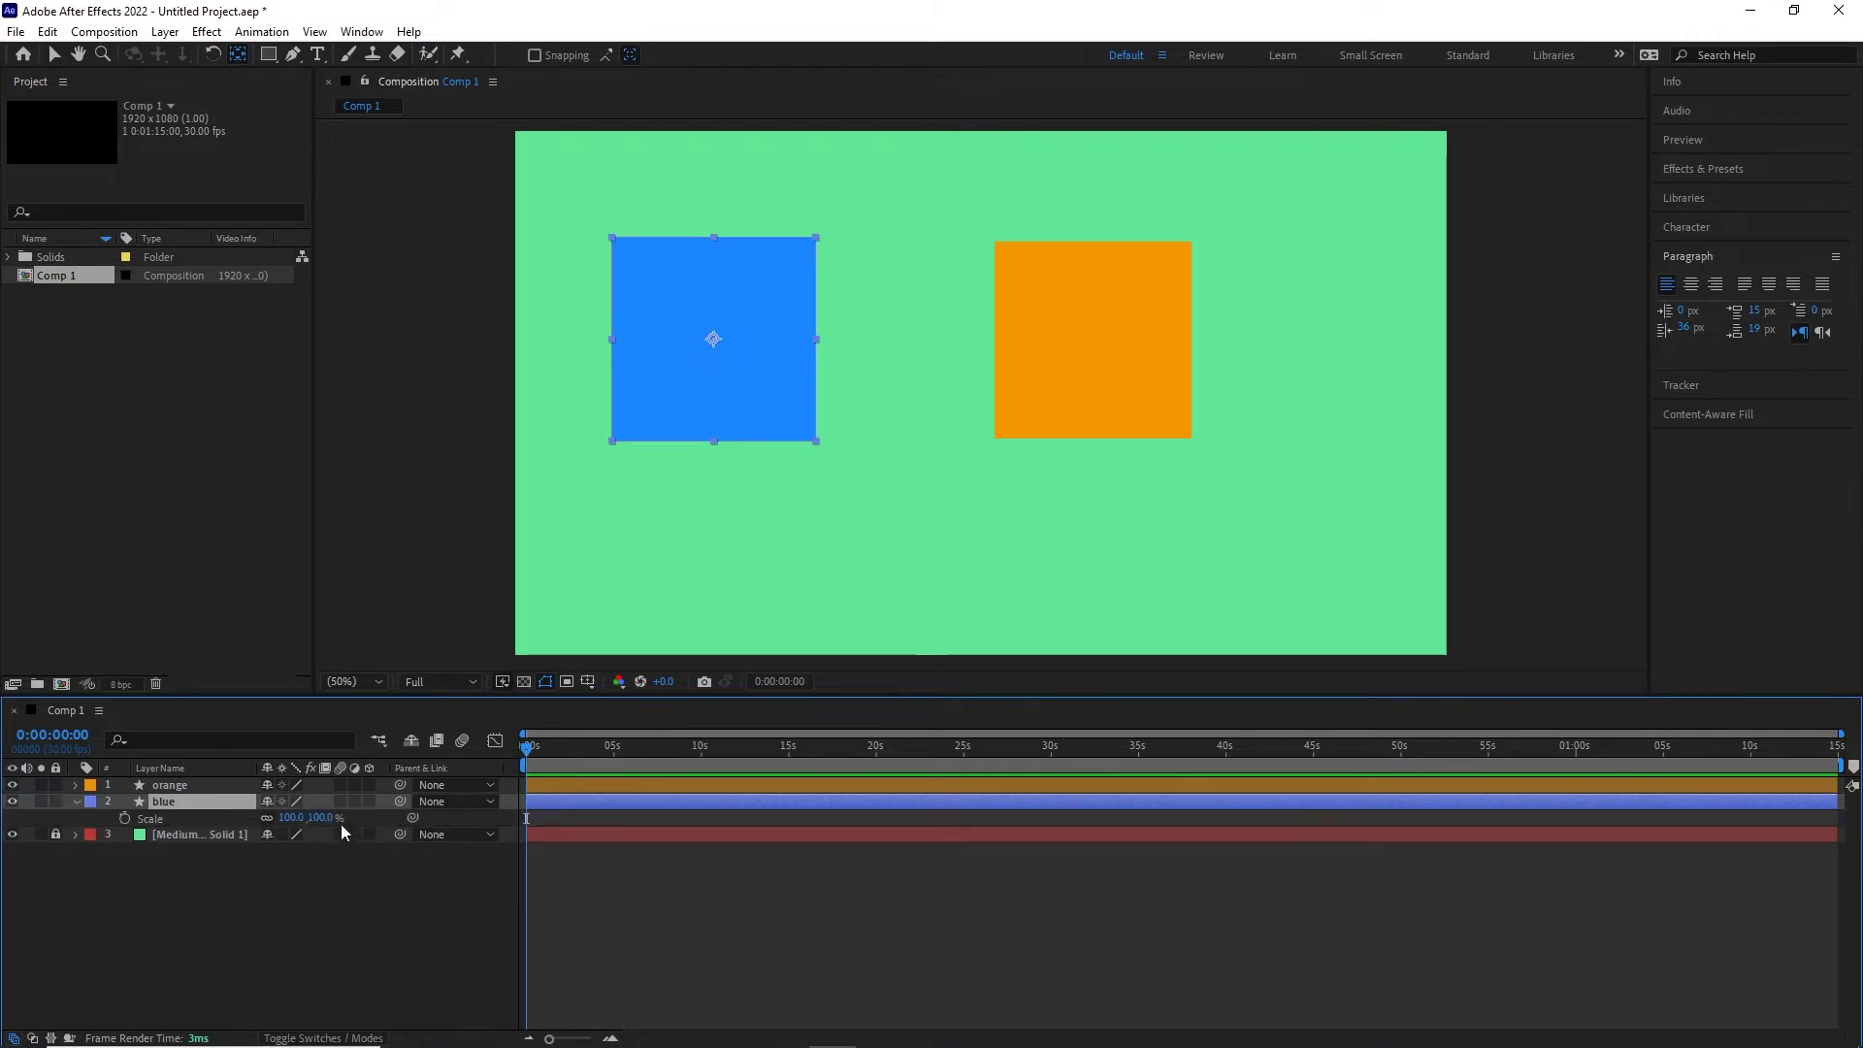
pyautogui.moveTo(320, 817); pyautogui.dragTo(370, 924)
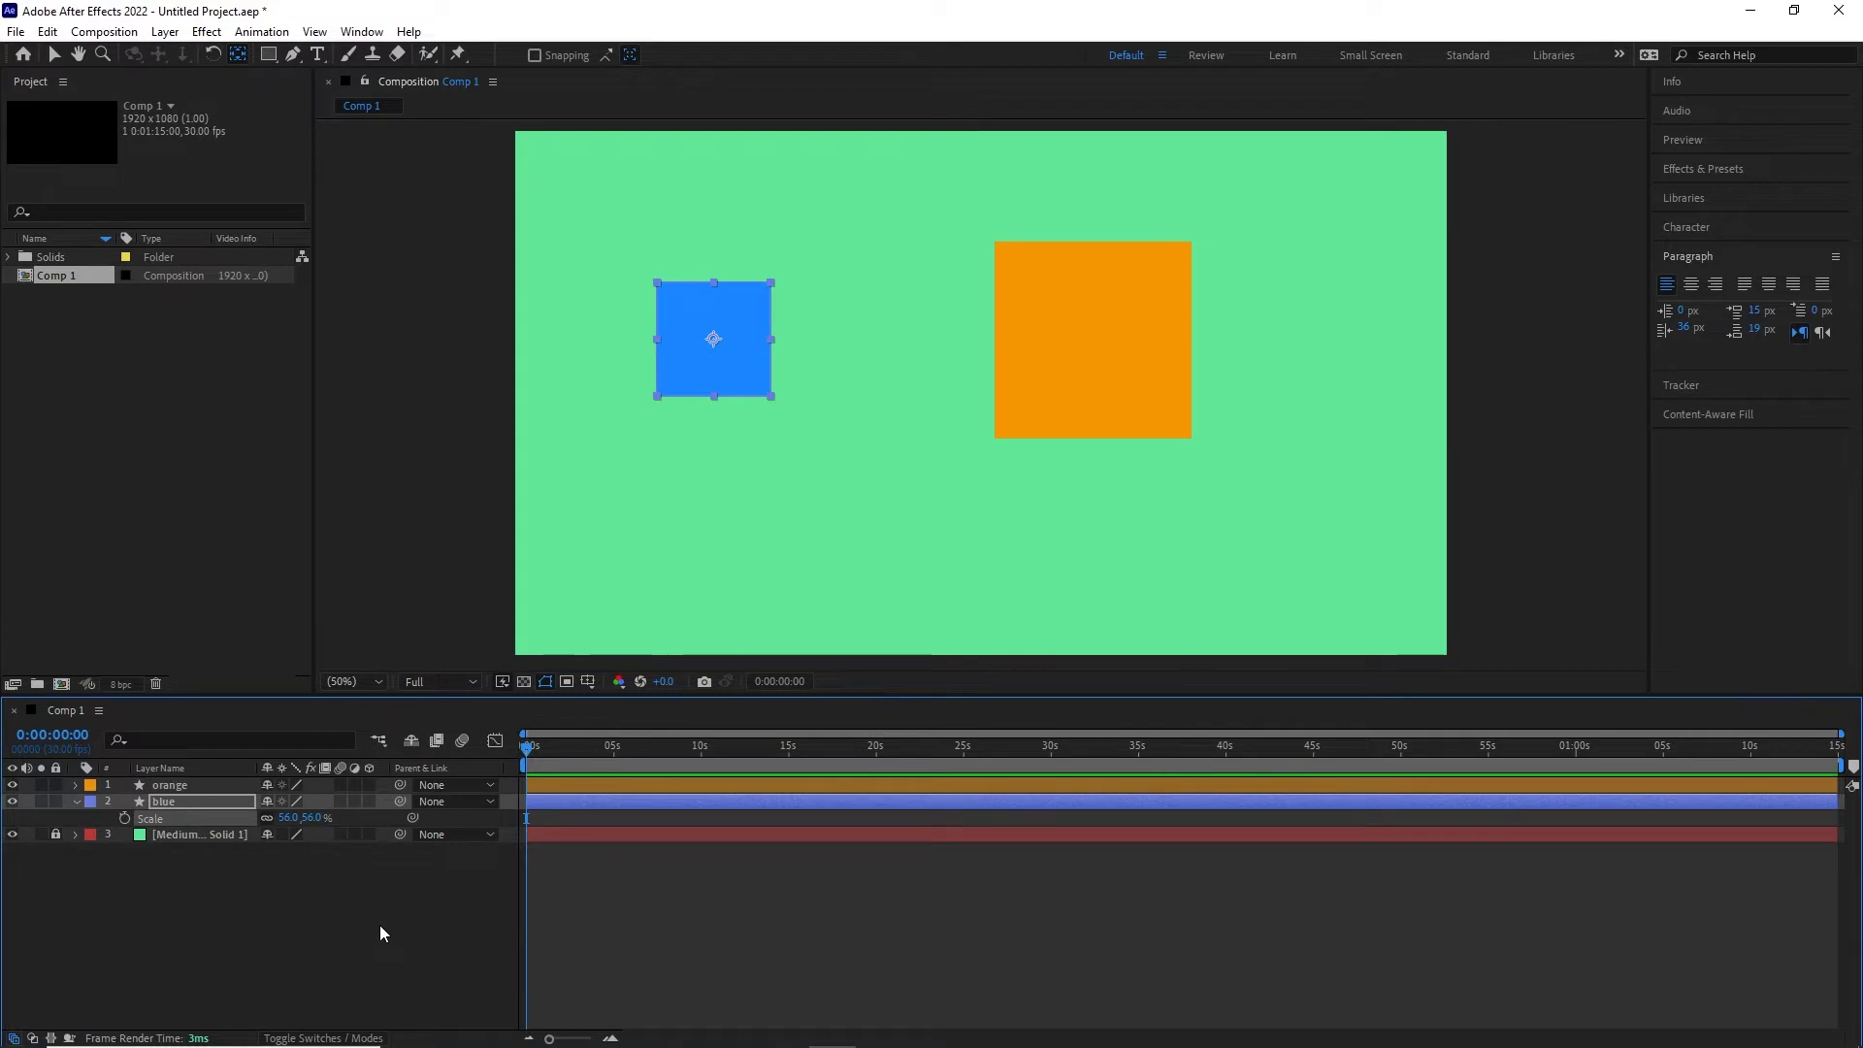
pyautogui.hotkey('ctrl', 'z')
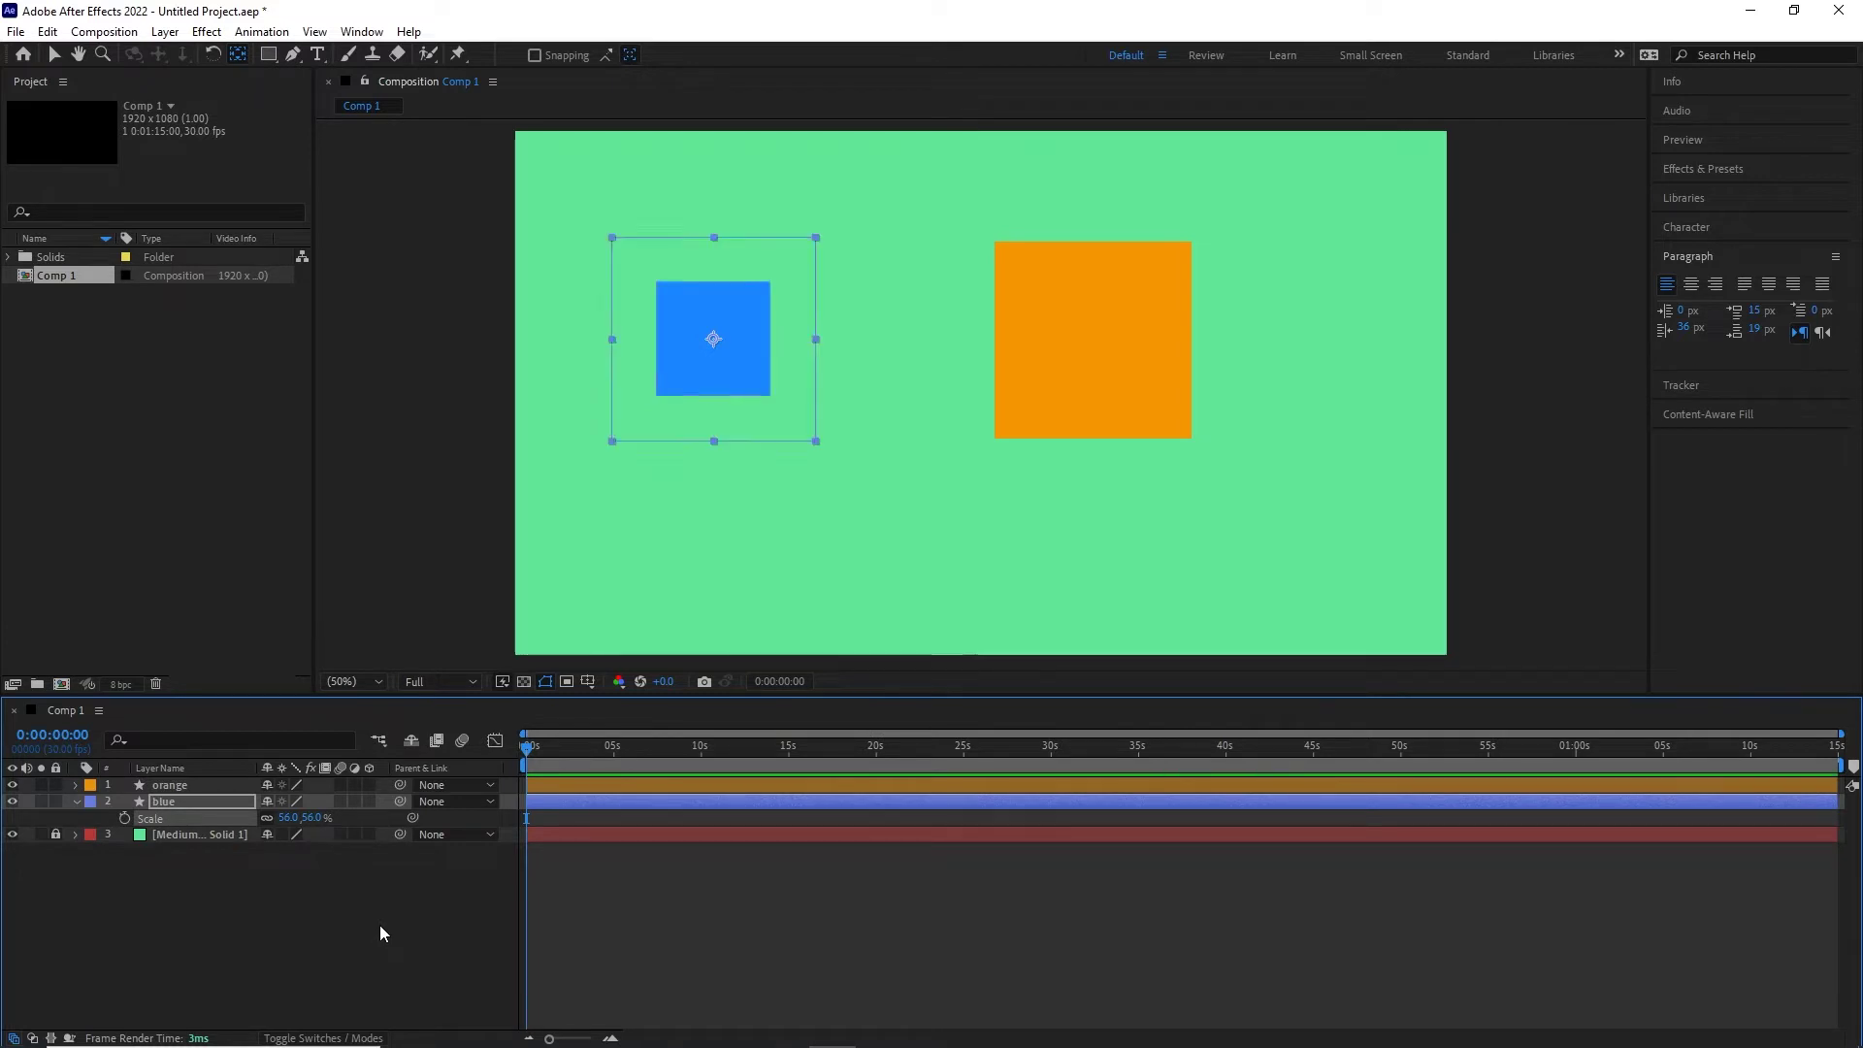
# - Collapse the blue layer, try parenting the orange layer to blue with the pick whip, and set its parent back to None
pyautogui.click(380, 924)
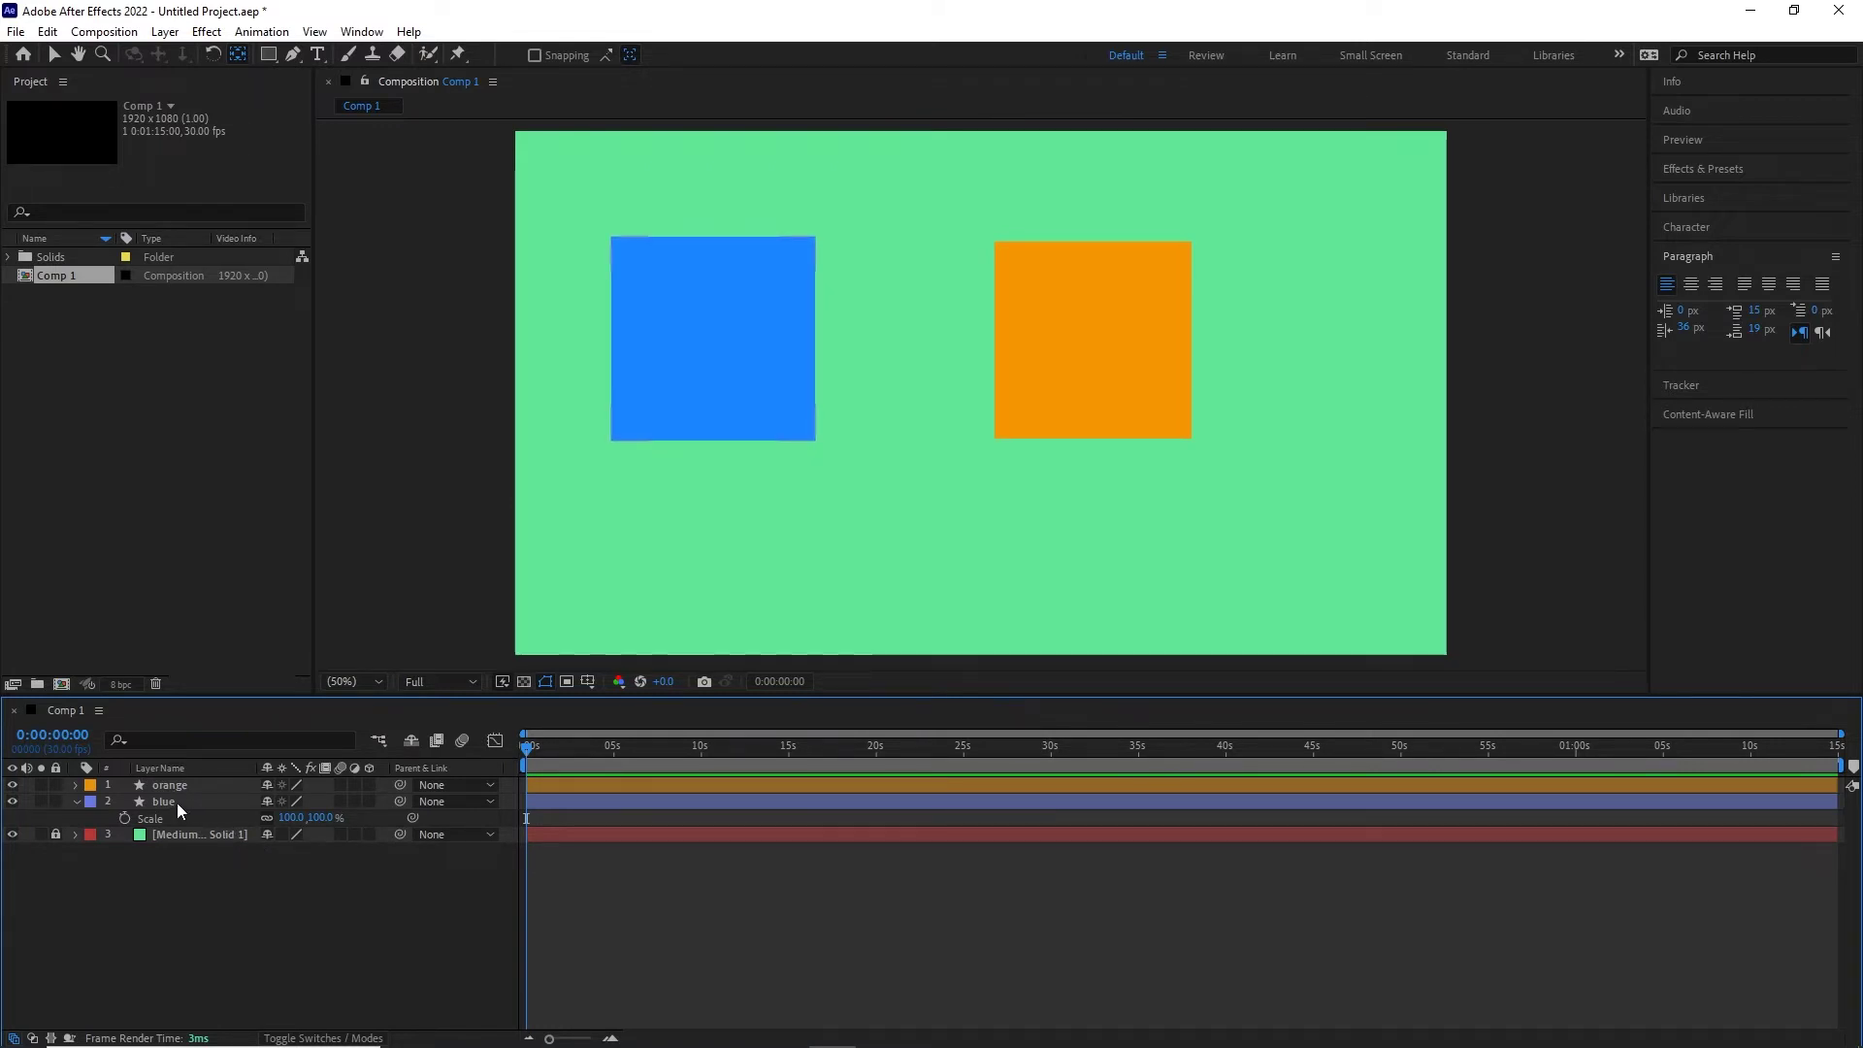
pyautogui.click(78, 801)
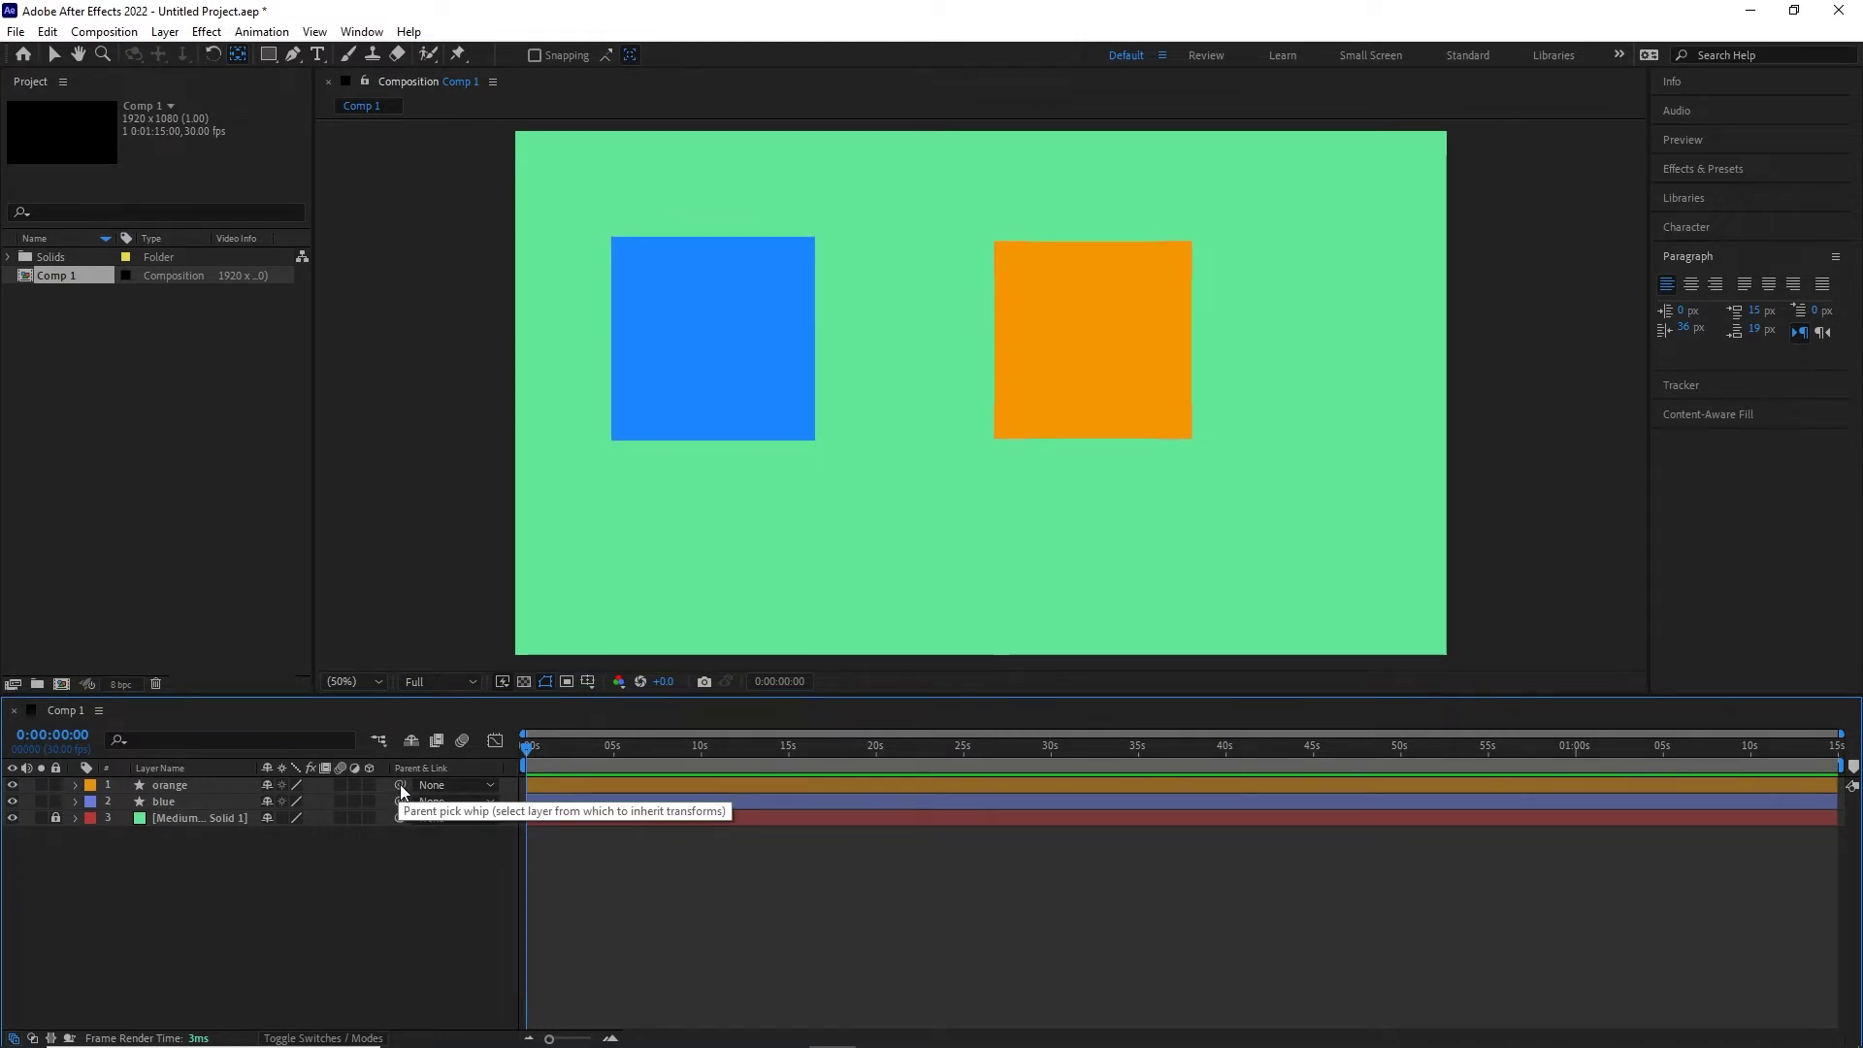
pyautogui.moveTo(399, 787); pyautogui.dragTo(180, 802)
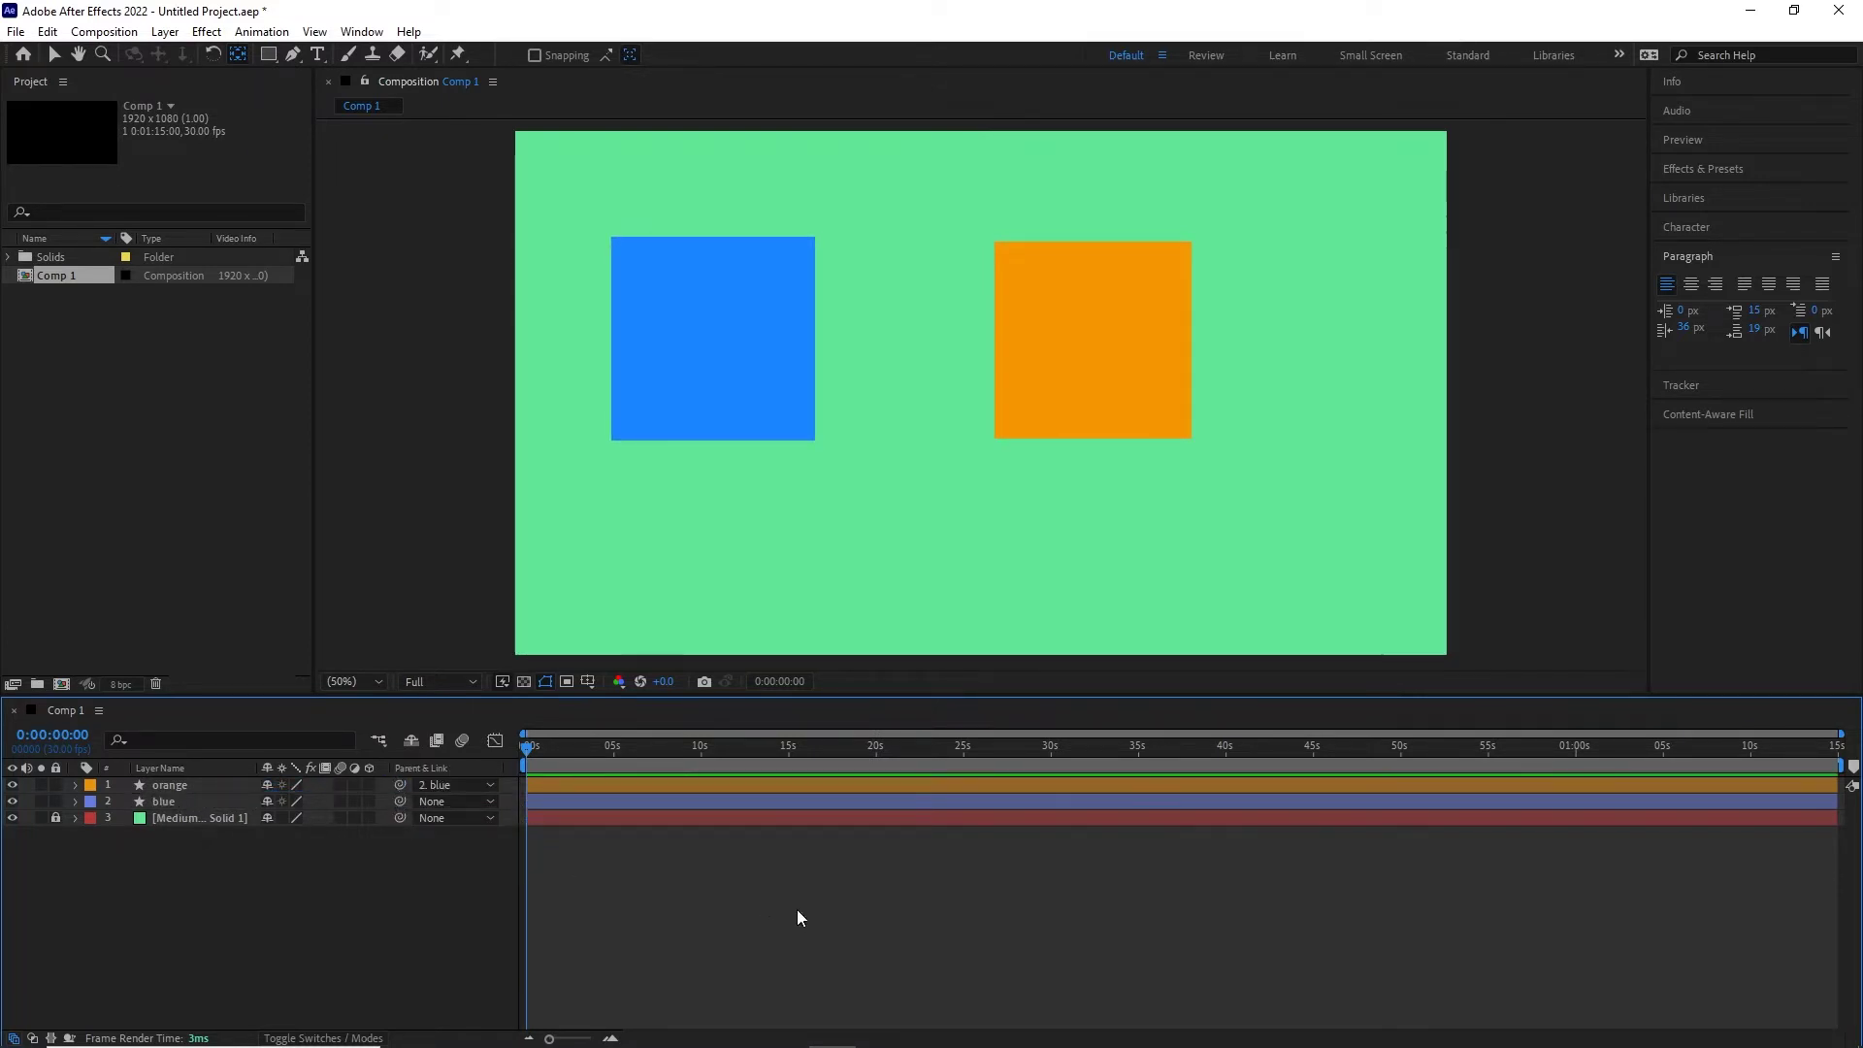
pyautogui.click(488, 785)
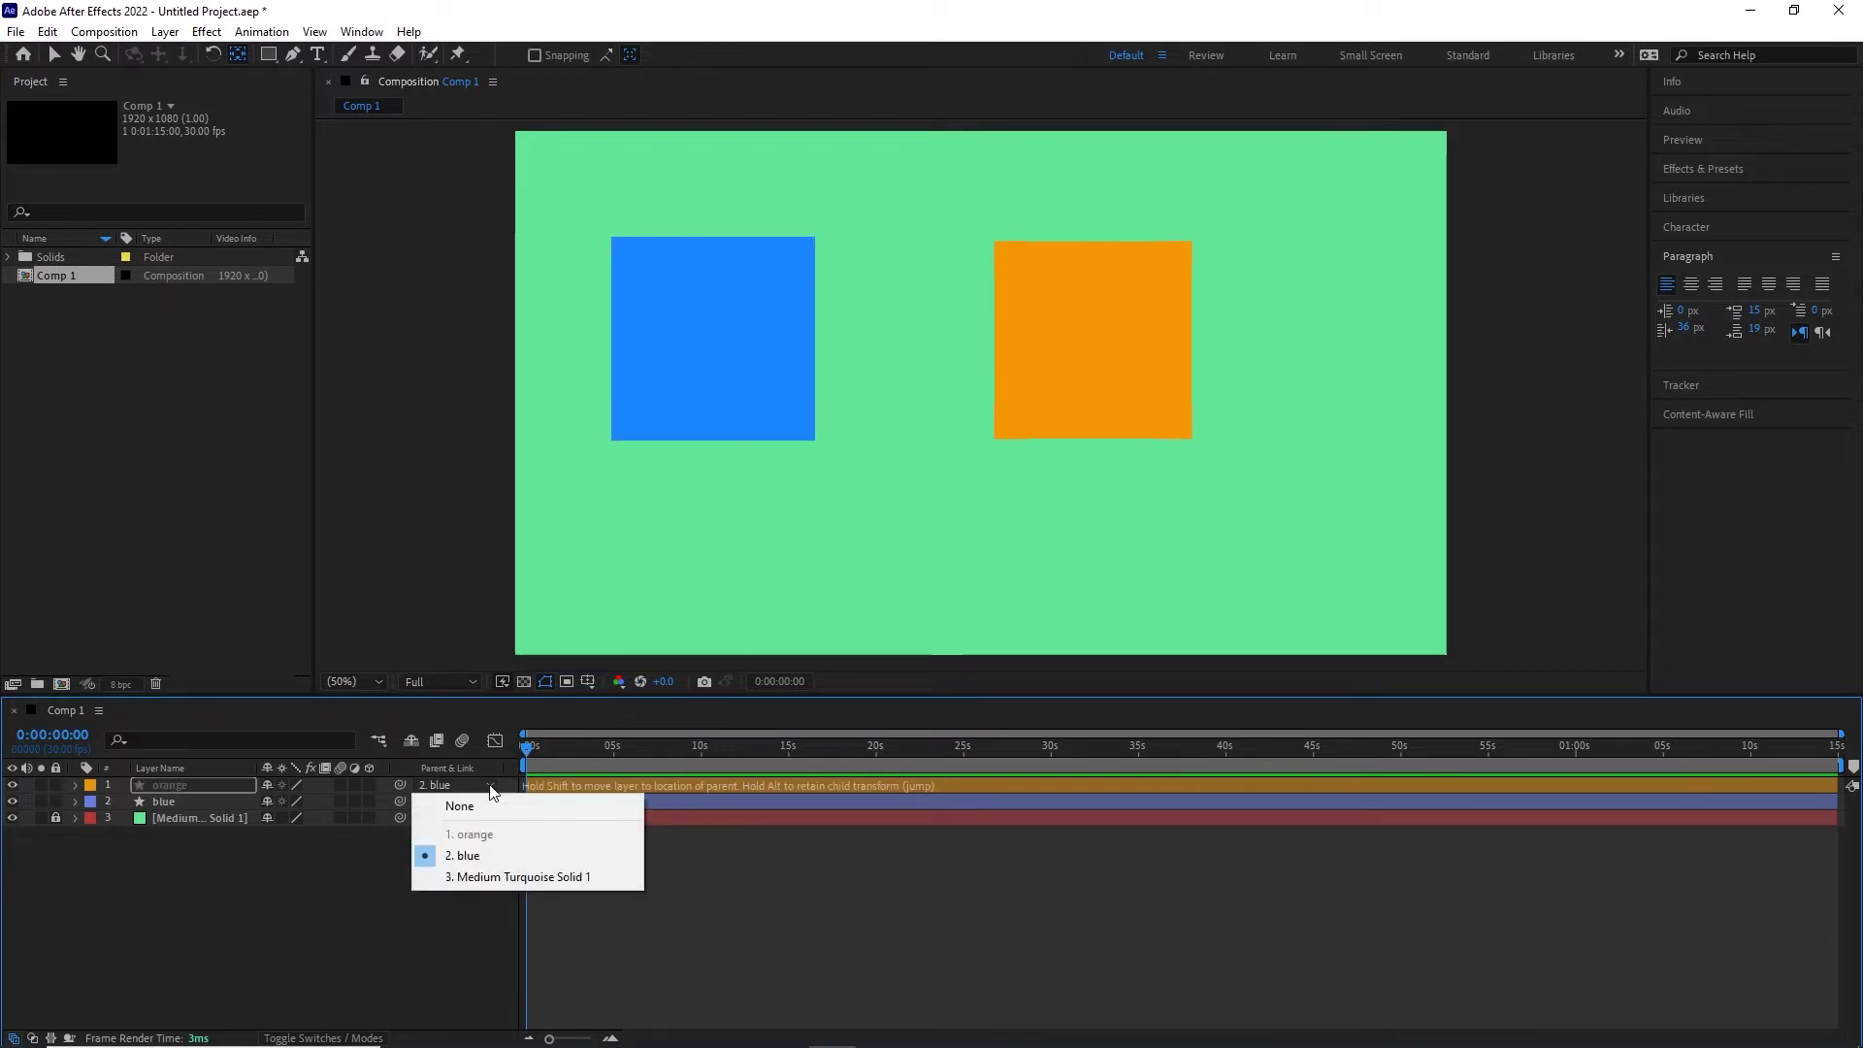
pyautogui.click(466, 809)
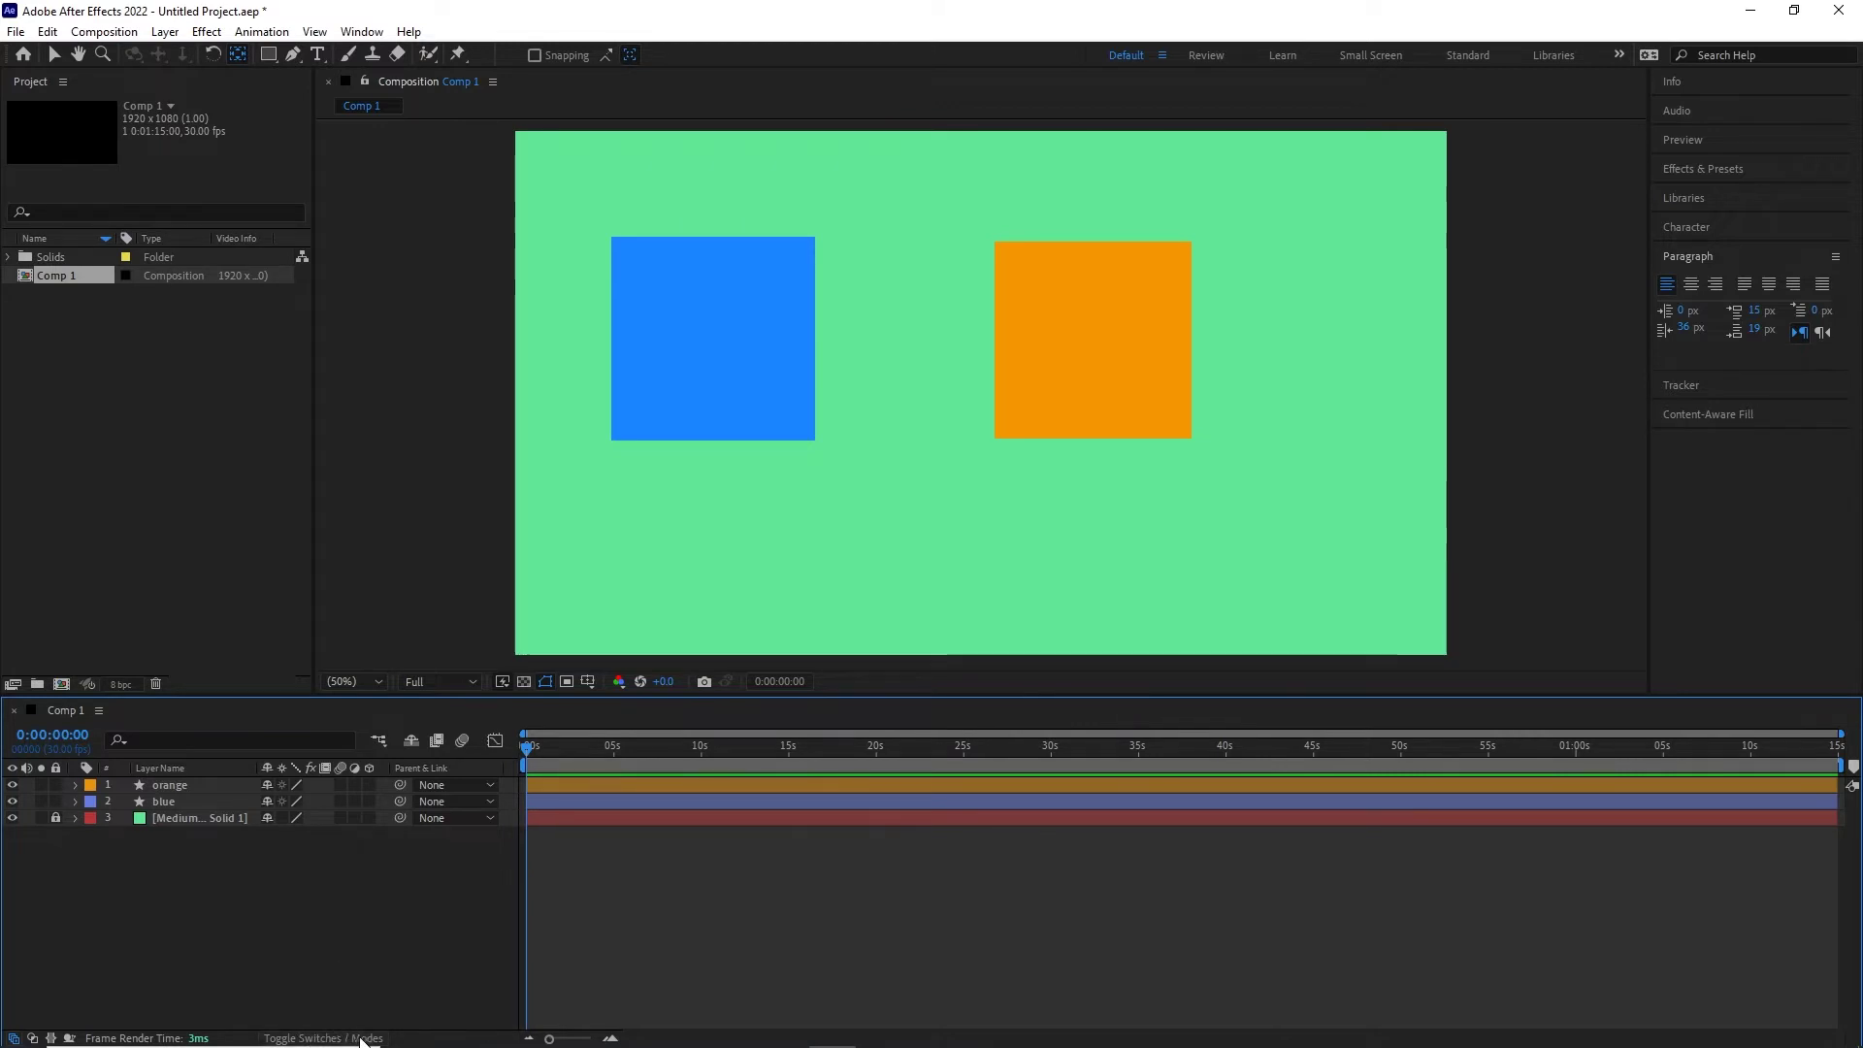
# - Switch the timeline columns between Switches and Modes twice, ending on Switches
pyautogui.click(335, 1038)
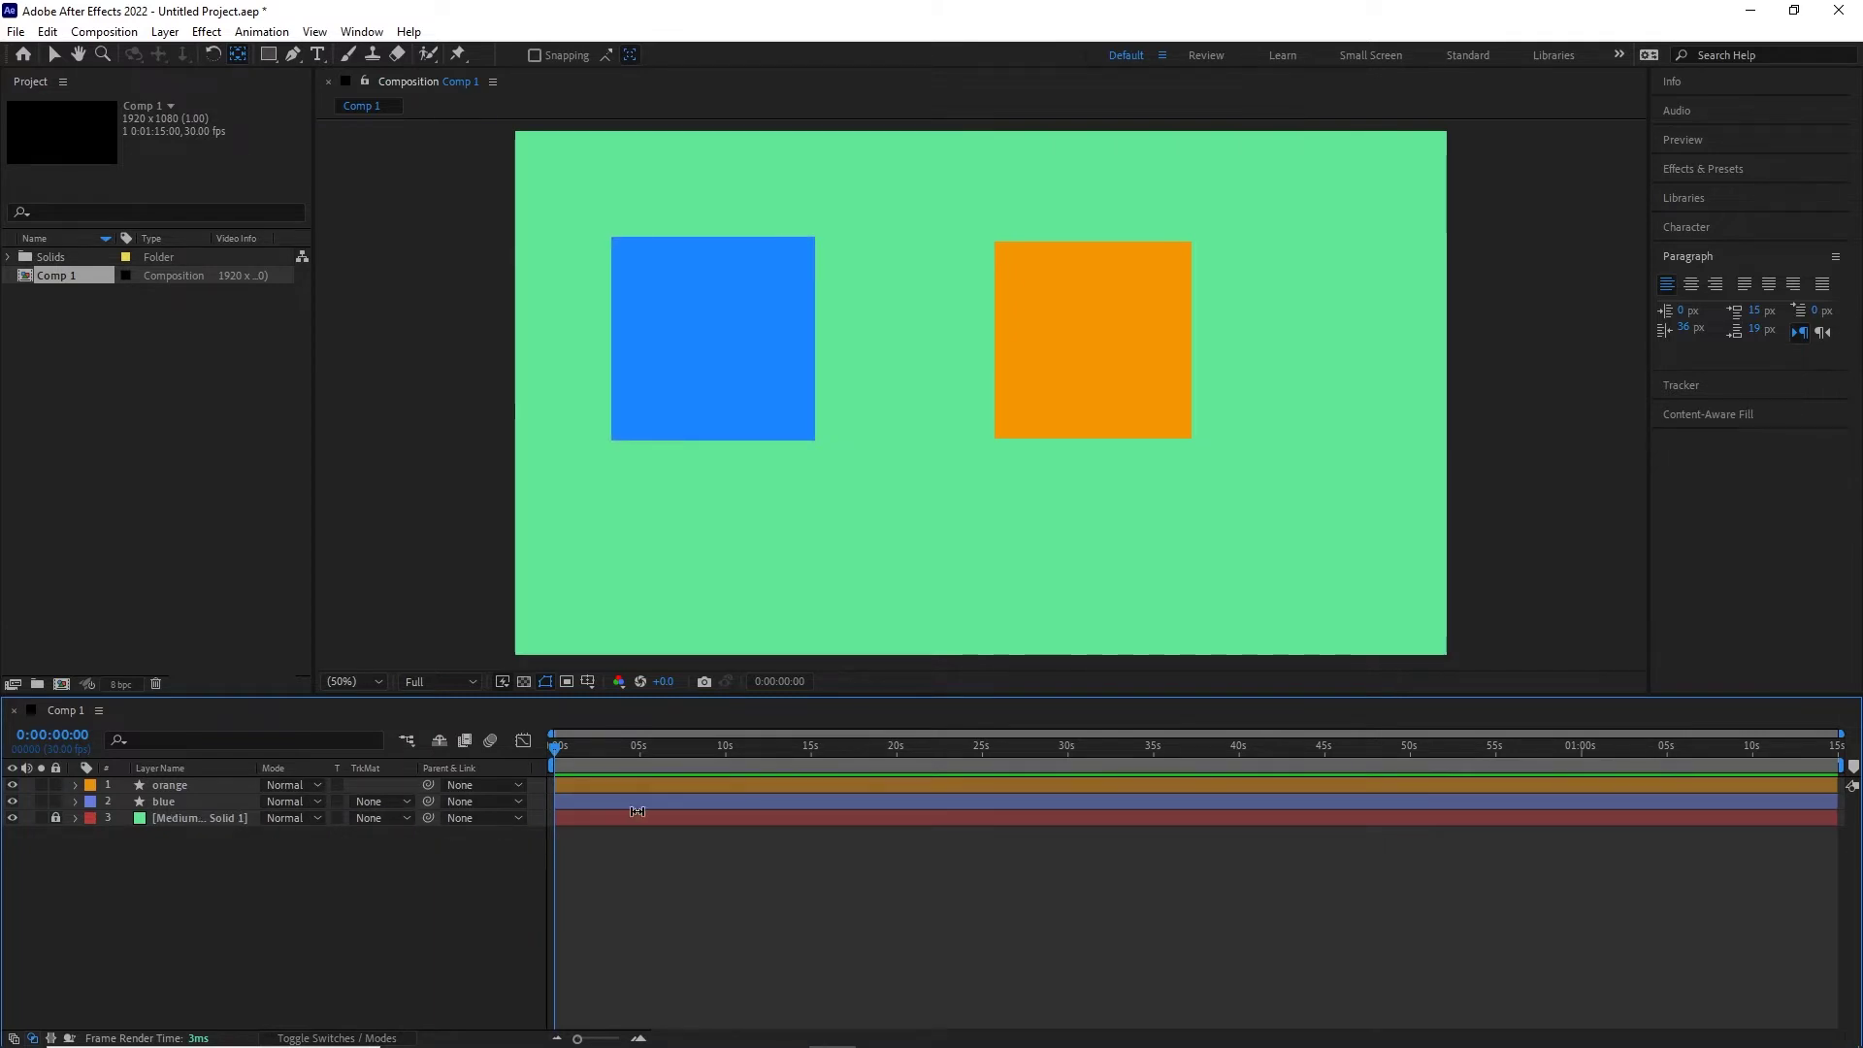
pyautogui.click(337, 1037)
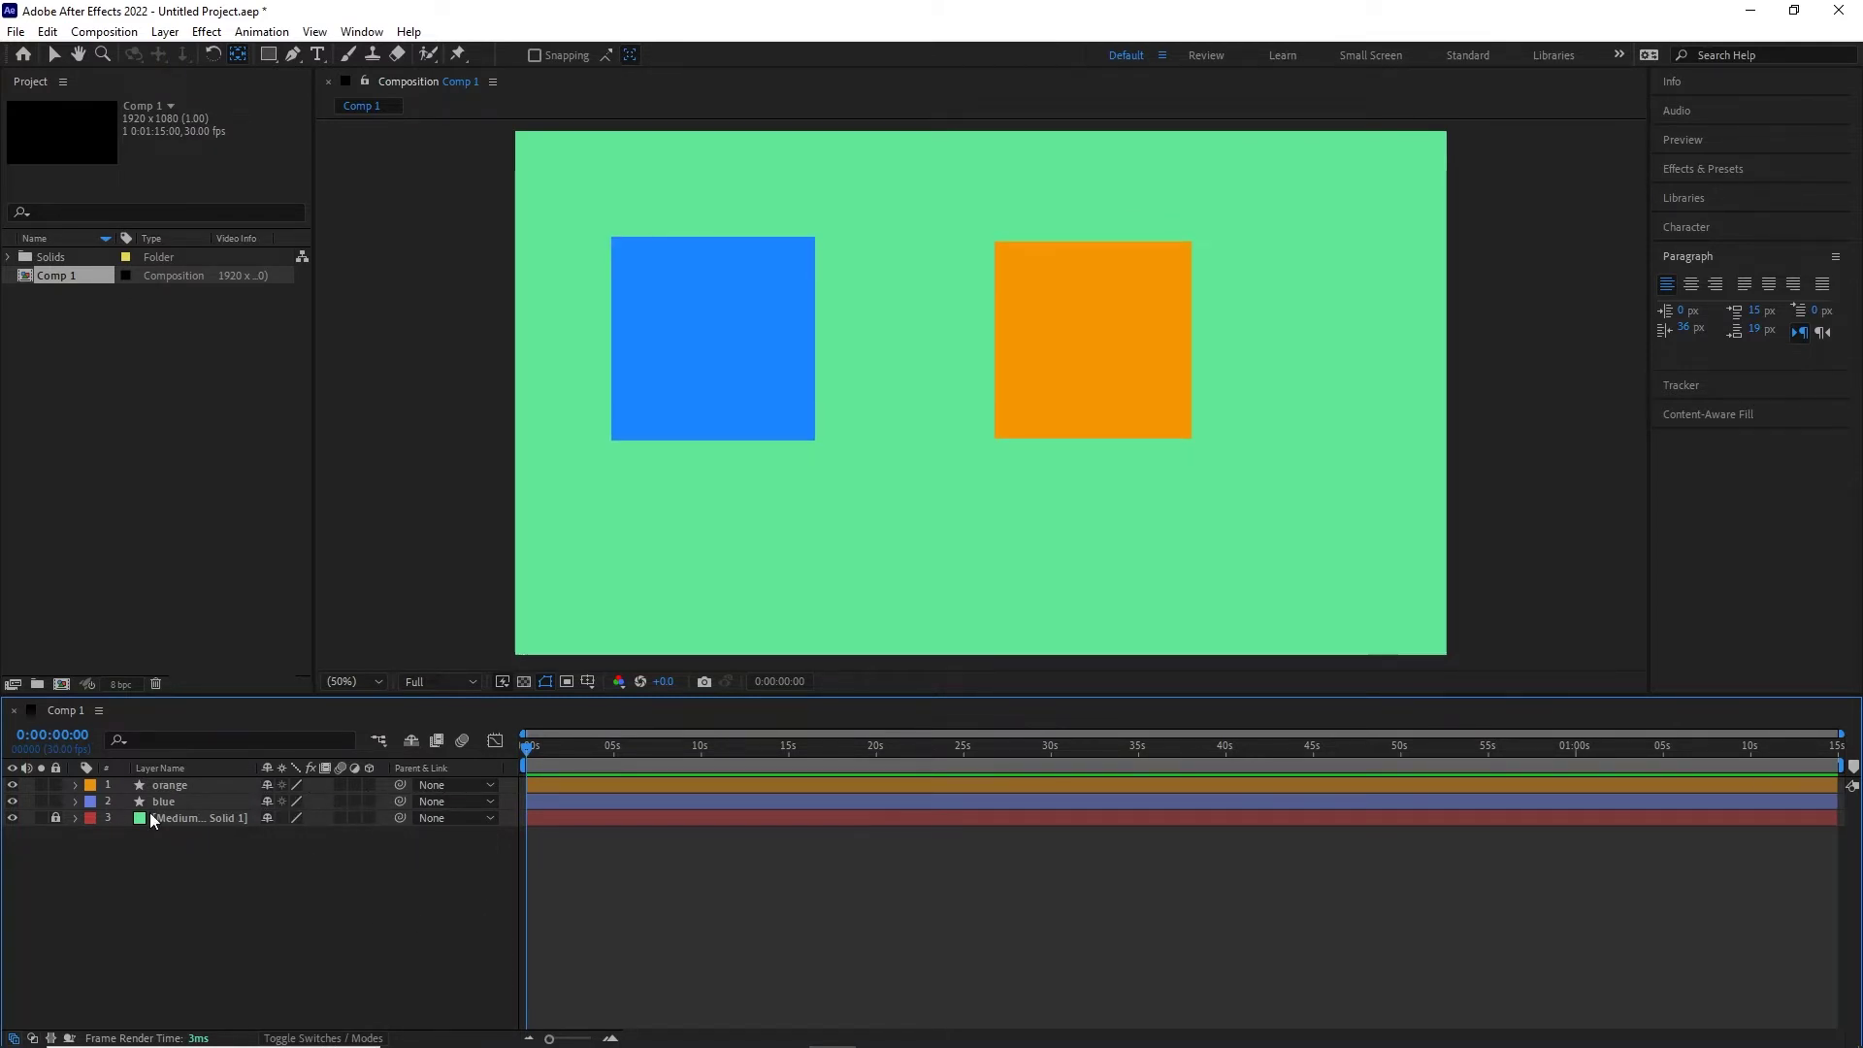
pyautogui.click(337, 1039)
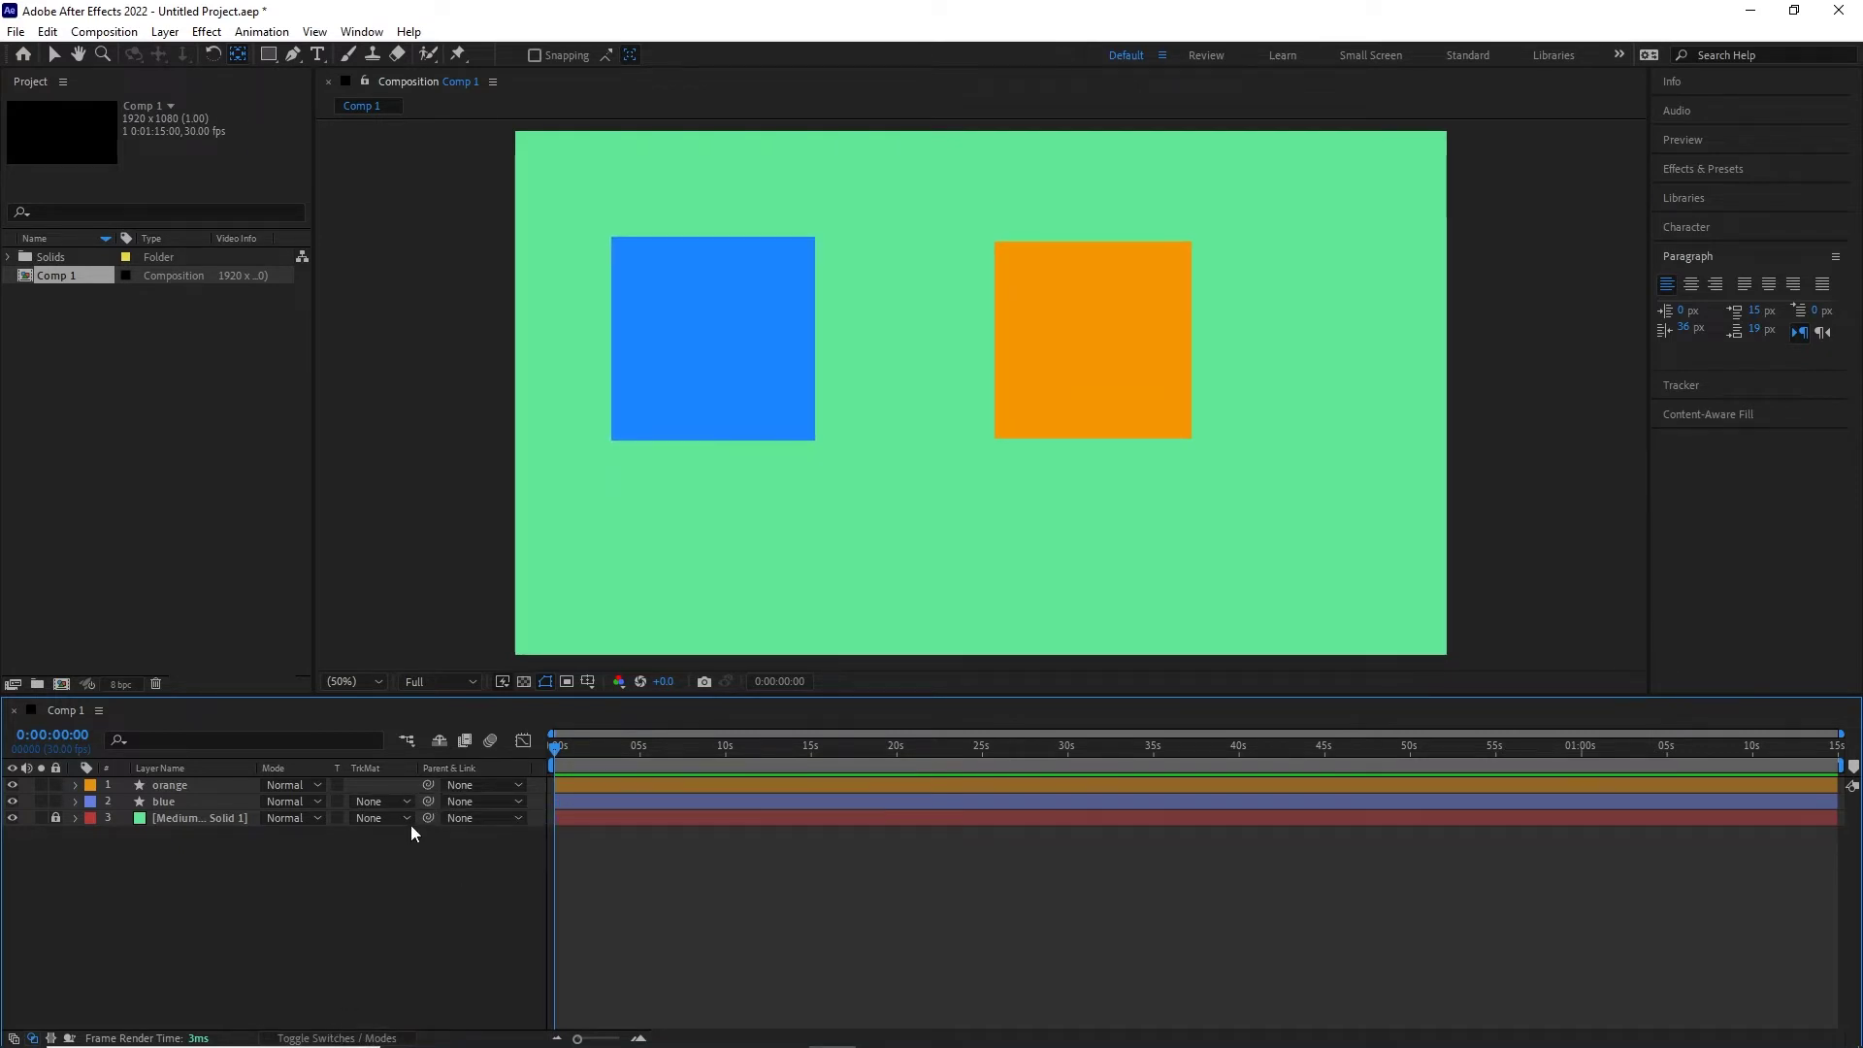
pyautogui.click(369, 1036)
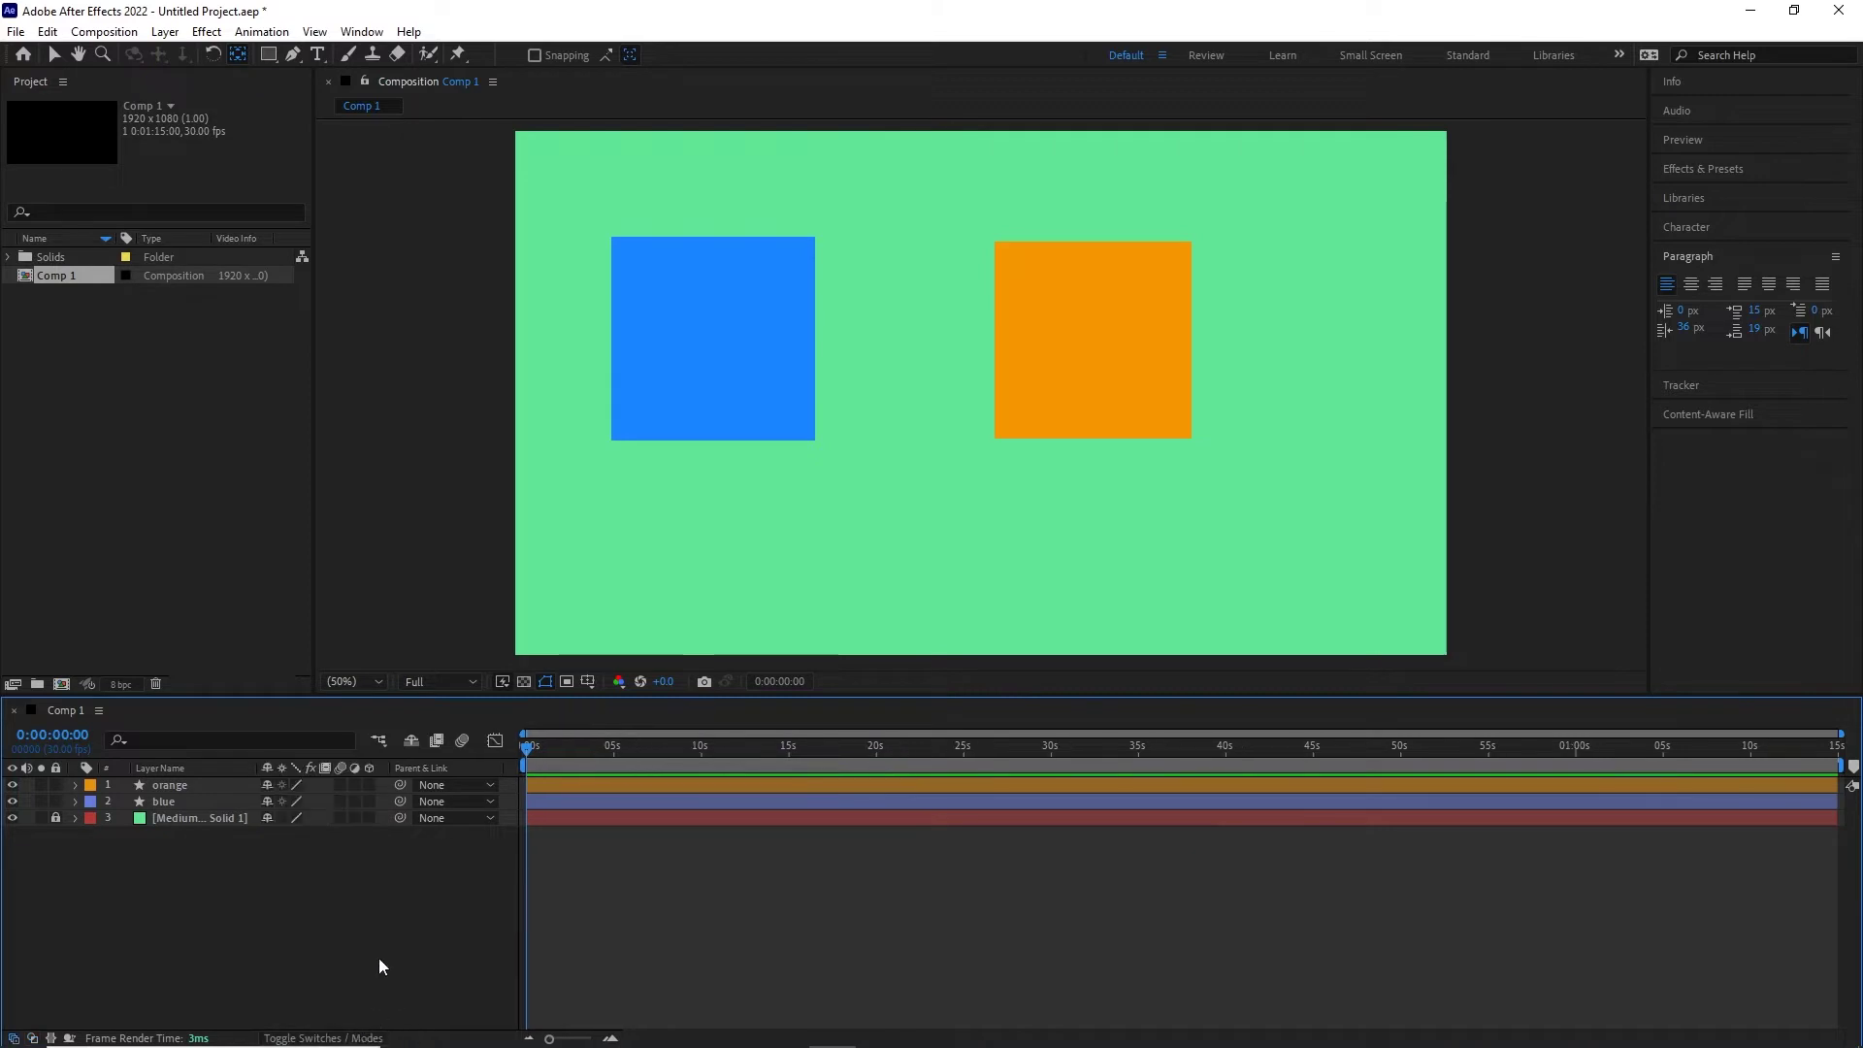
# - Examine the list of available timeline columns, including Parent & Link, without changing any of them
pyautogui.rightClick(401, 768)
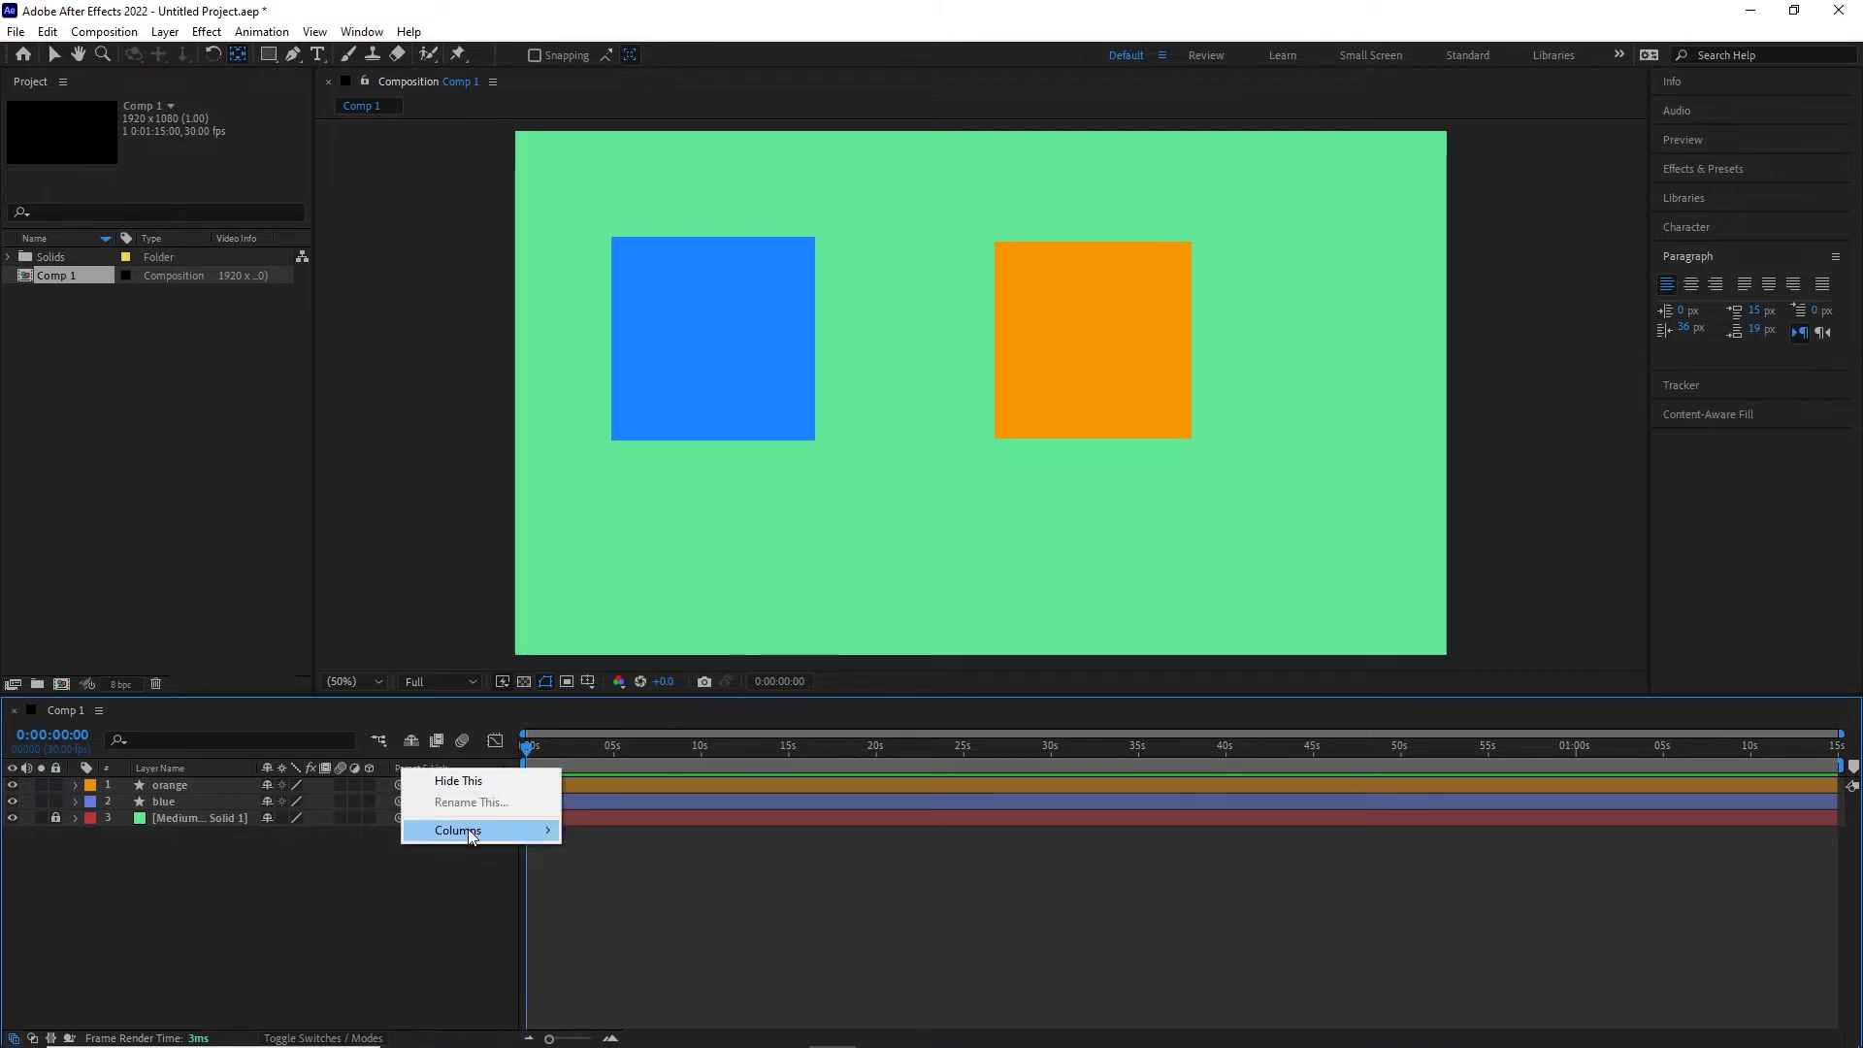
pyautogui.moveTo(470, 834)
pyautogui.click(421, 889)
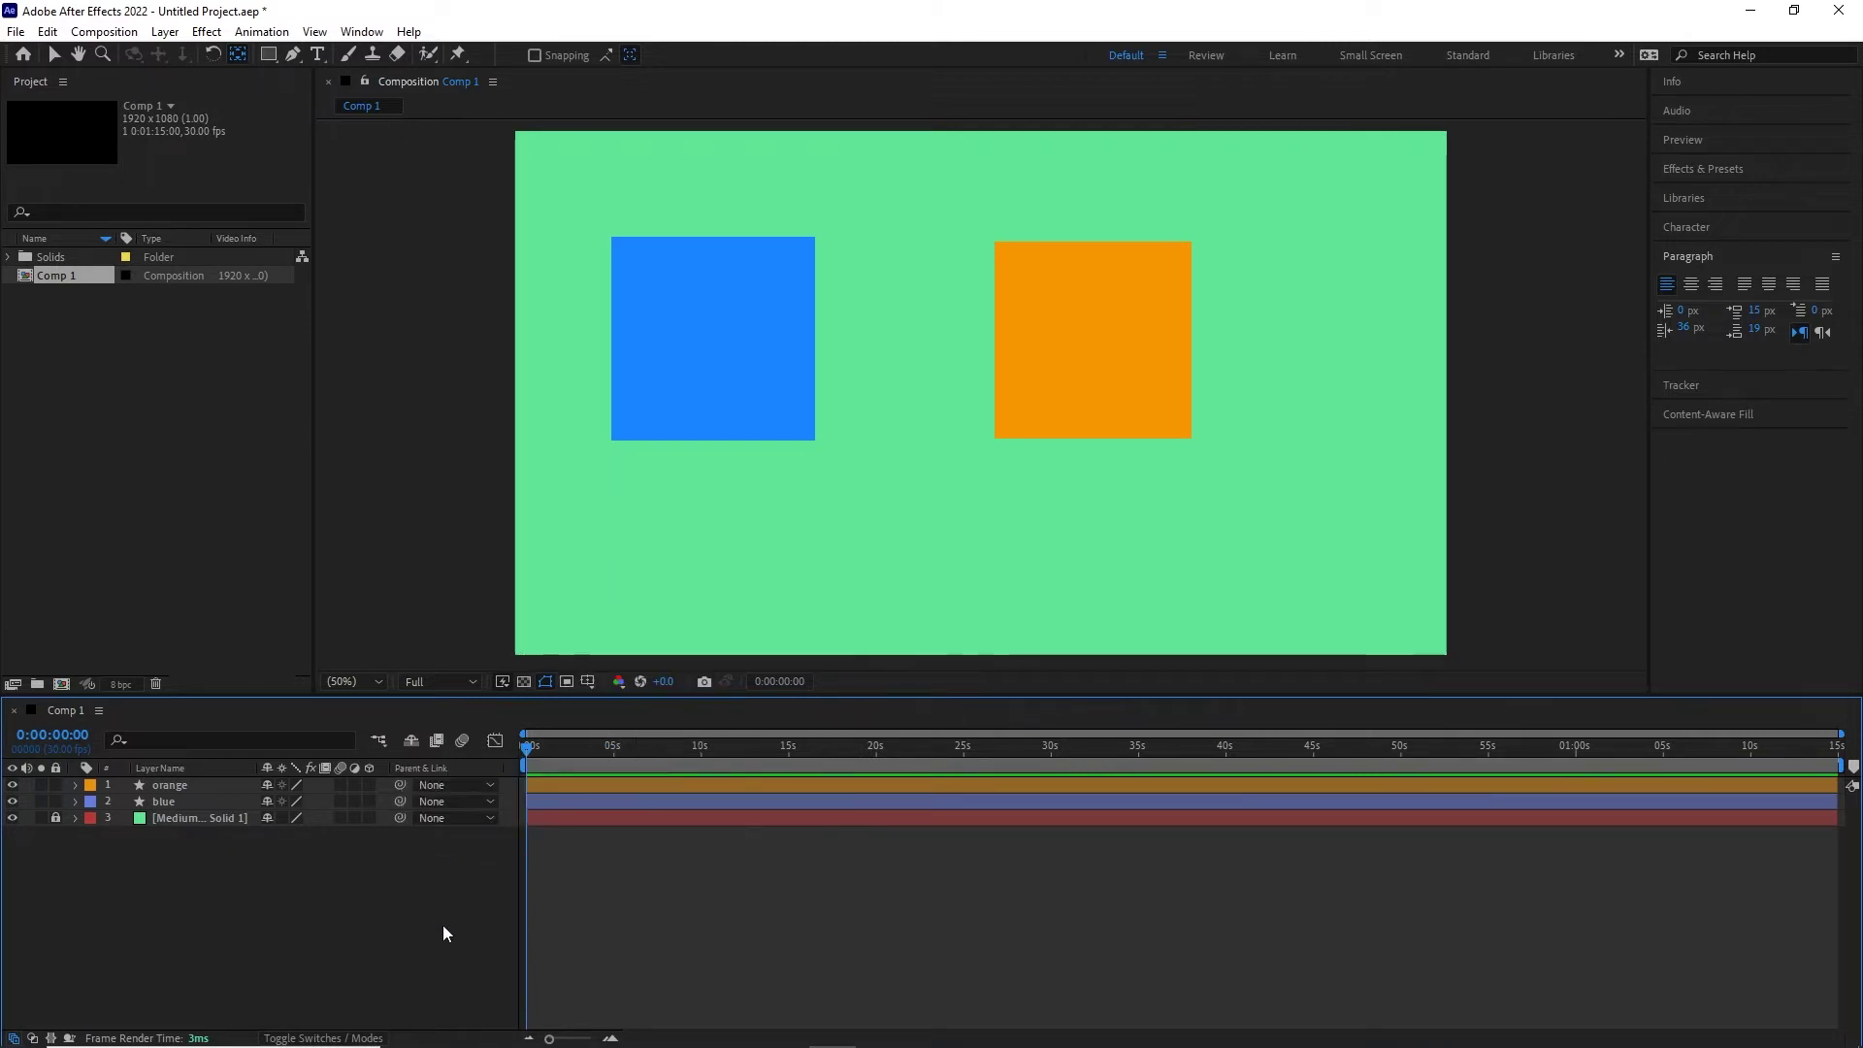
pyautogui.rightClick(410, 770)
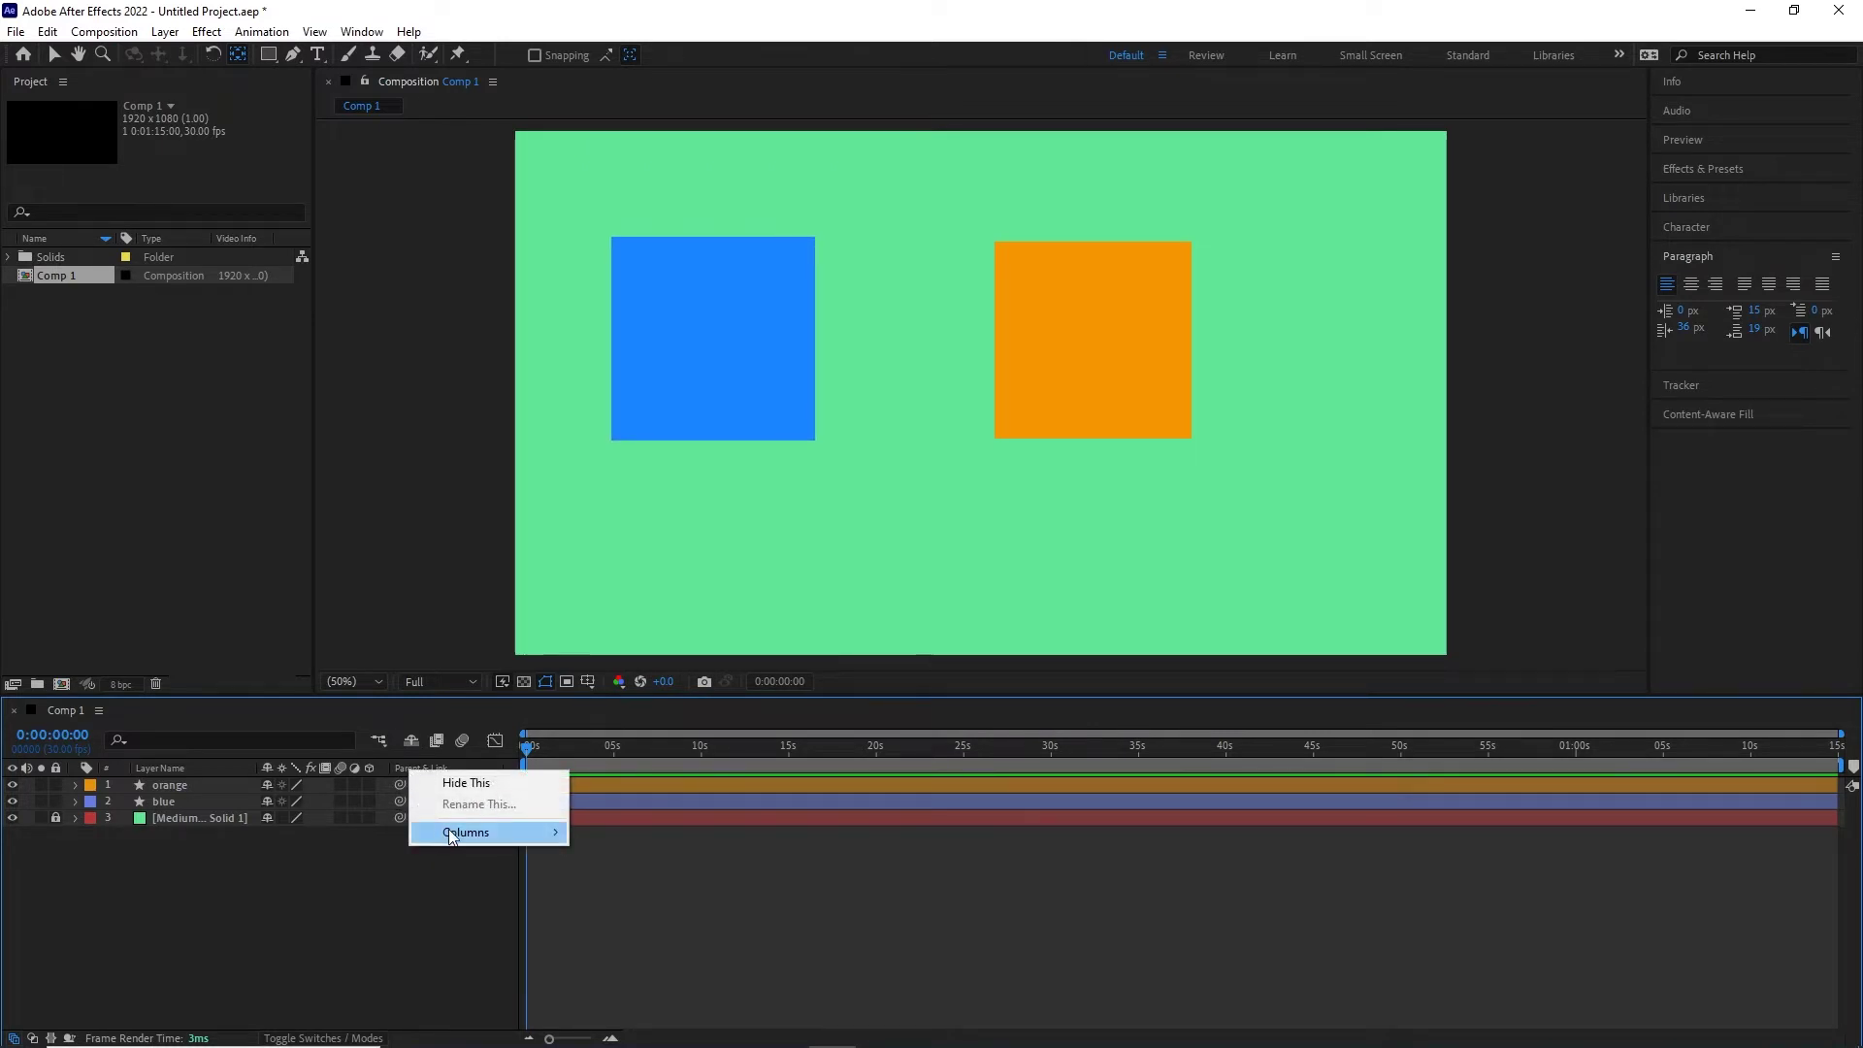
pyautogui.moveTo(452, 832)
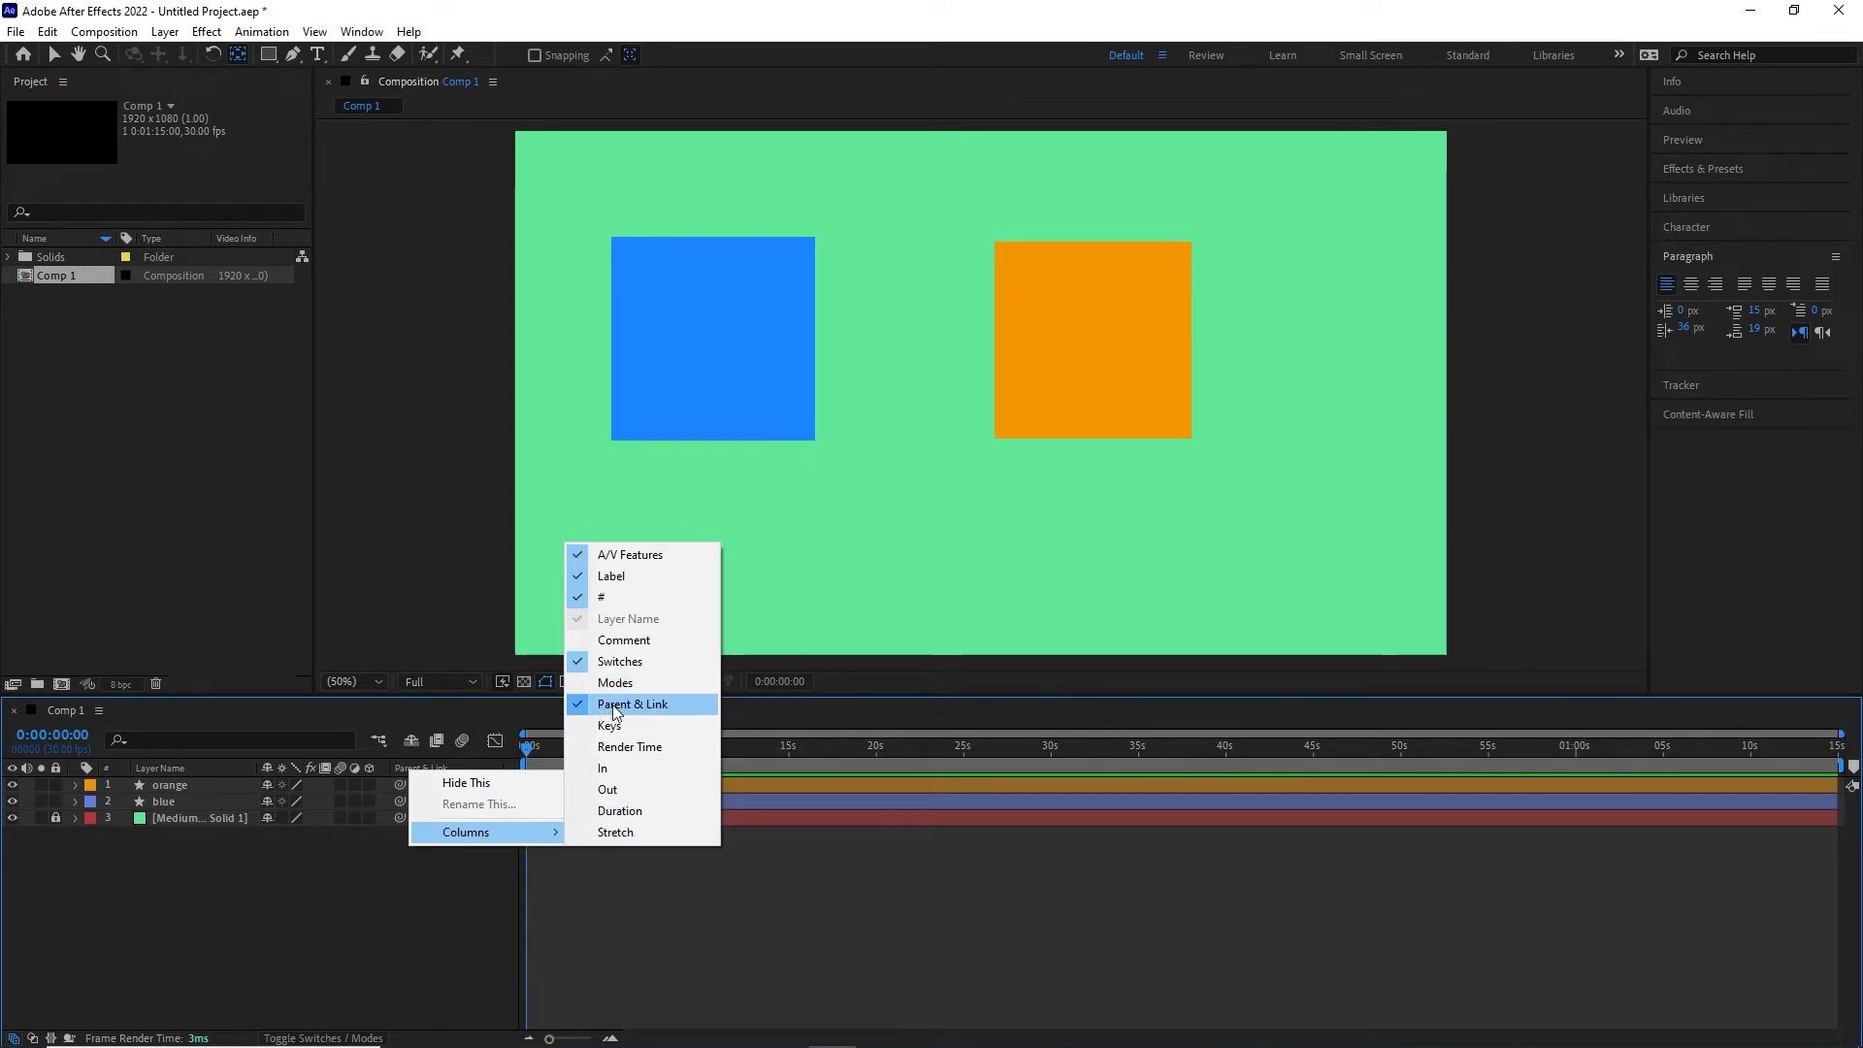
pyautogui.click(433, 919)
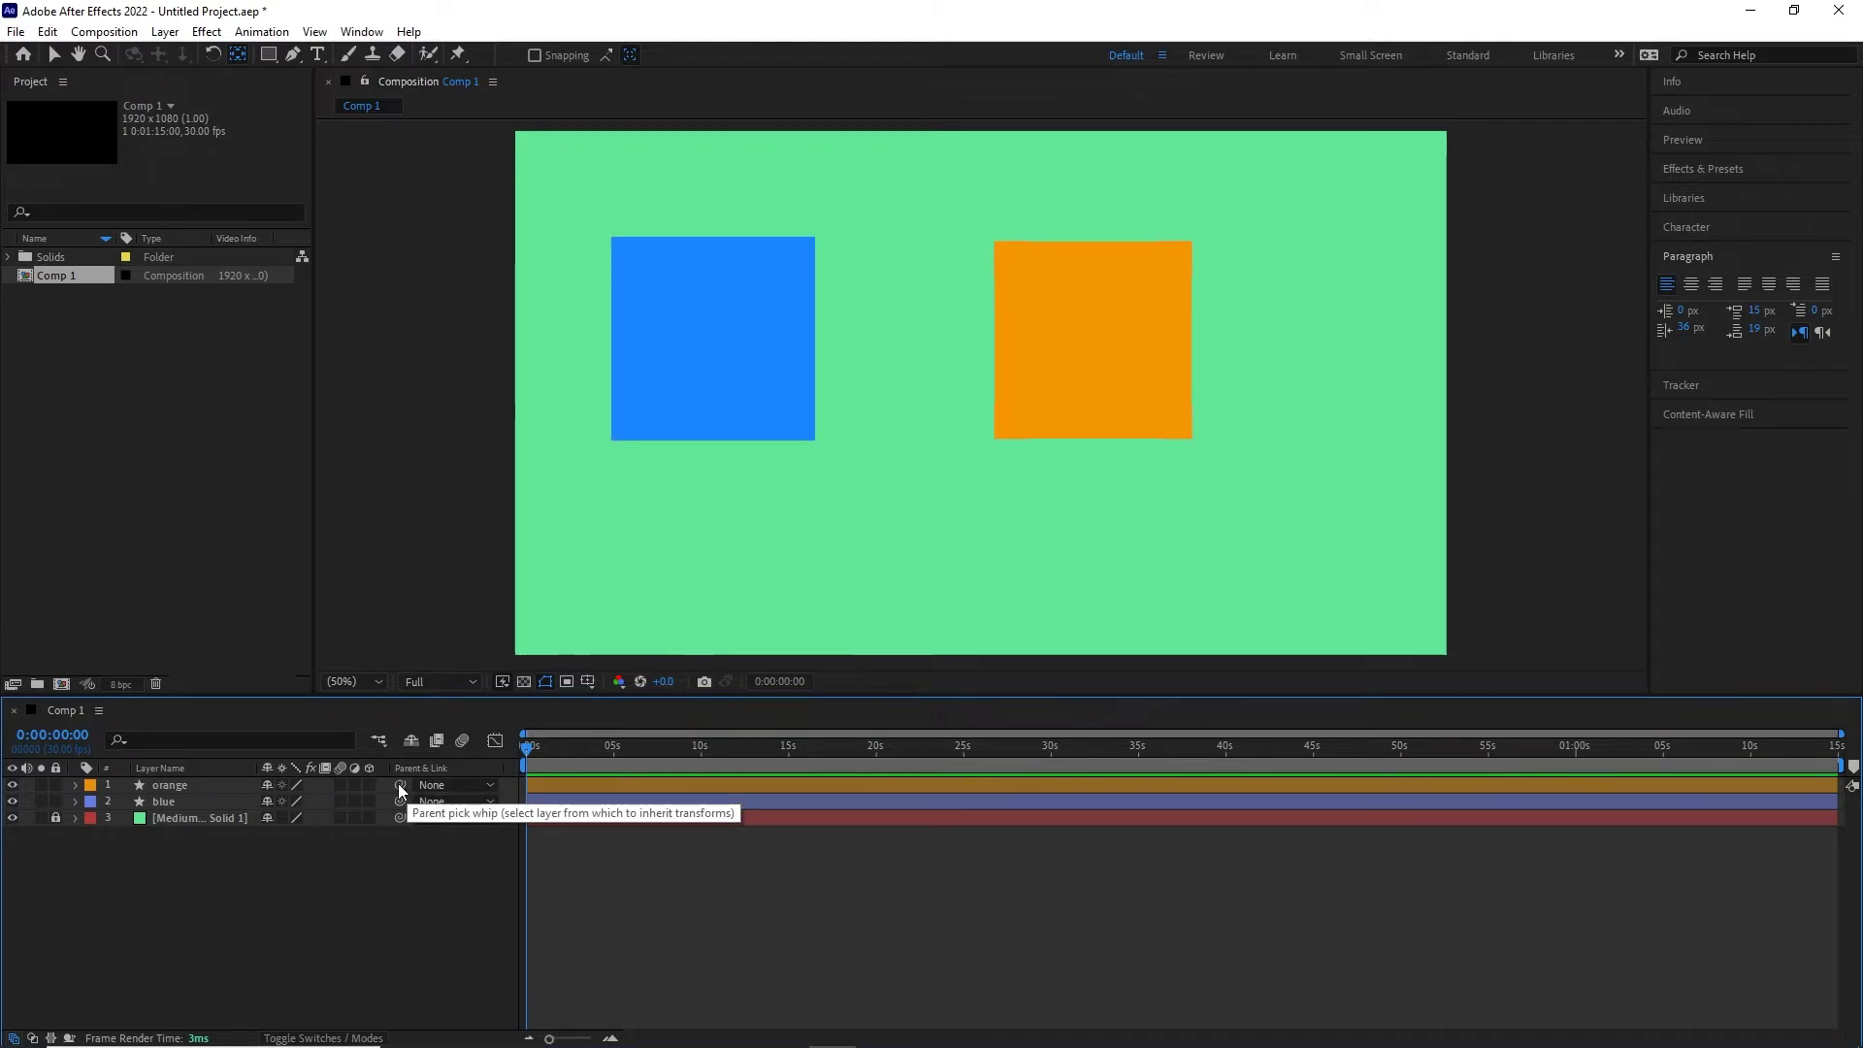
# - Parent the orange layer to the blue layer with the Parent pick whip
pyautogui.moveTo(398, 783); pyautogui.dragTo(165, 800)
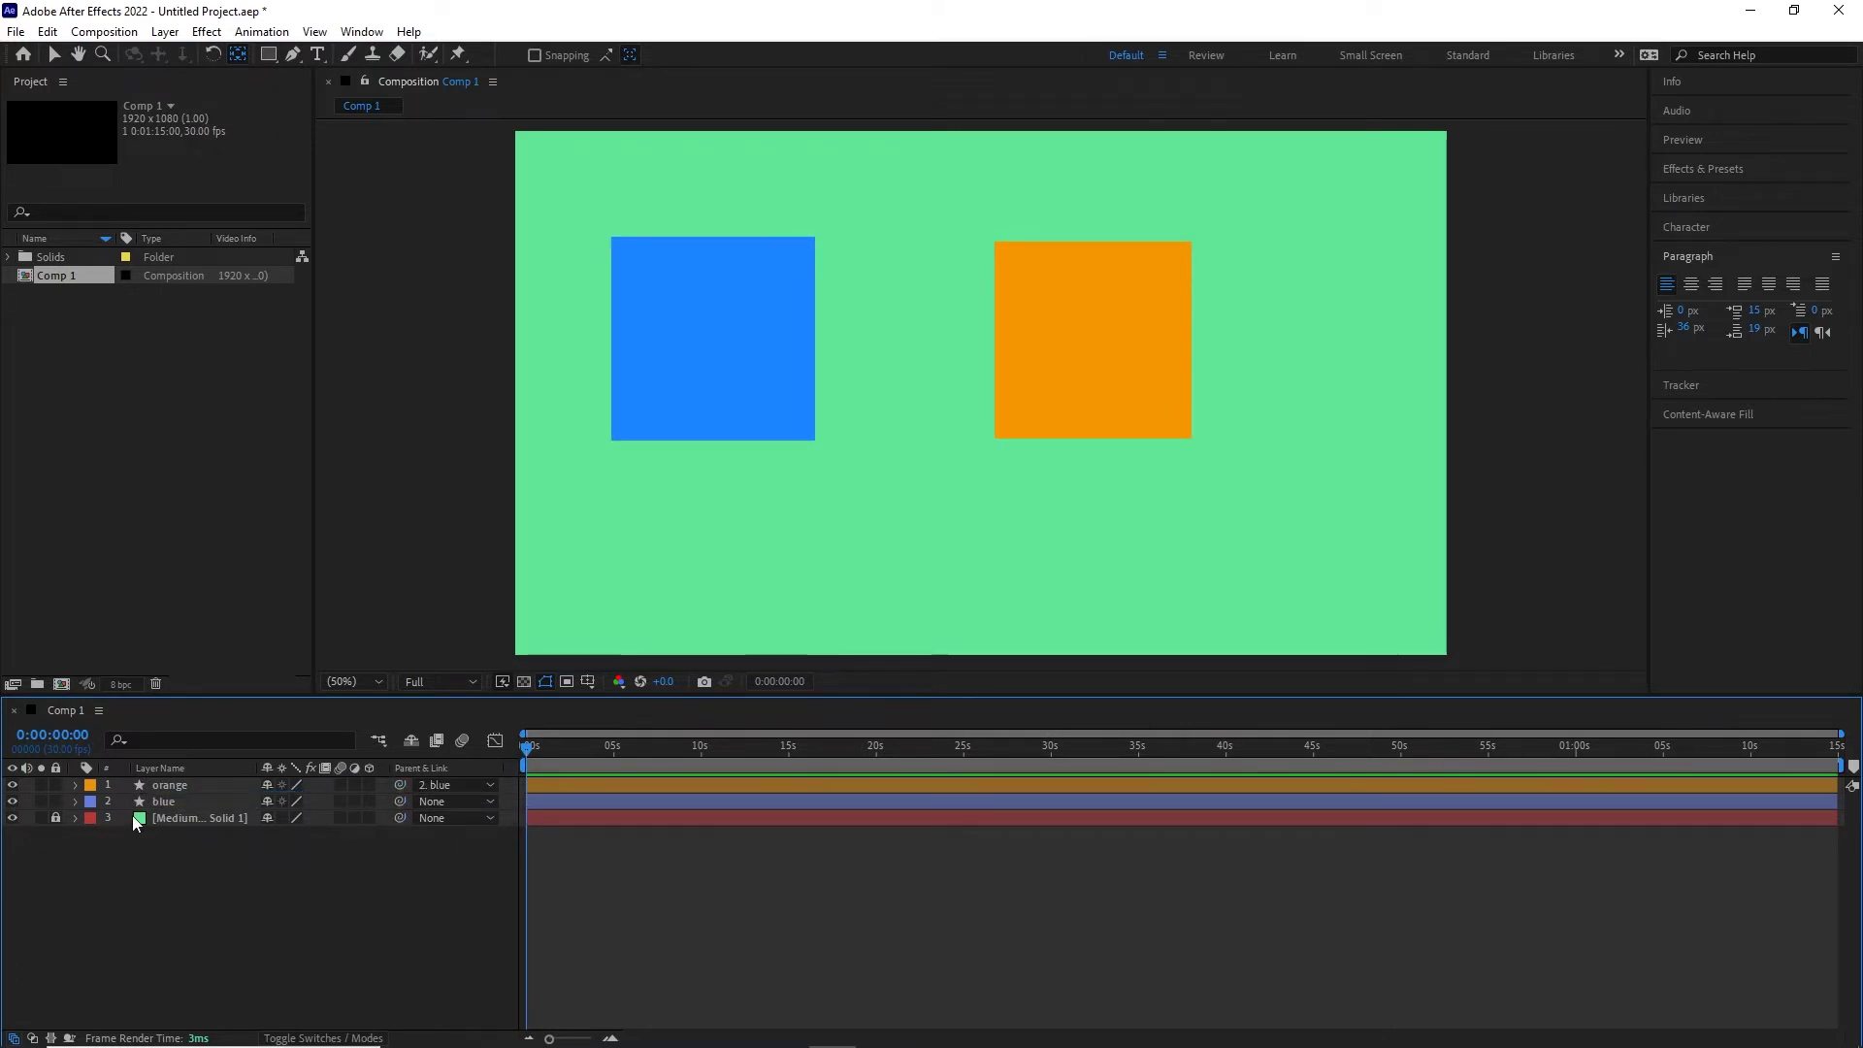
# - Try scaling the blue parent layer down to 43%, and undo the scaling
pyautogui.click(156, 803)
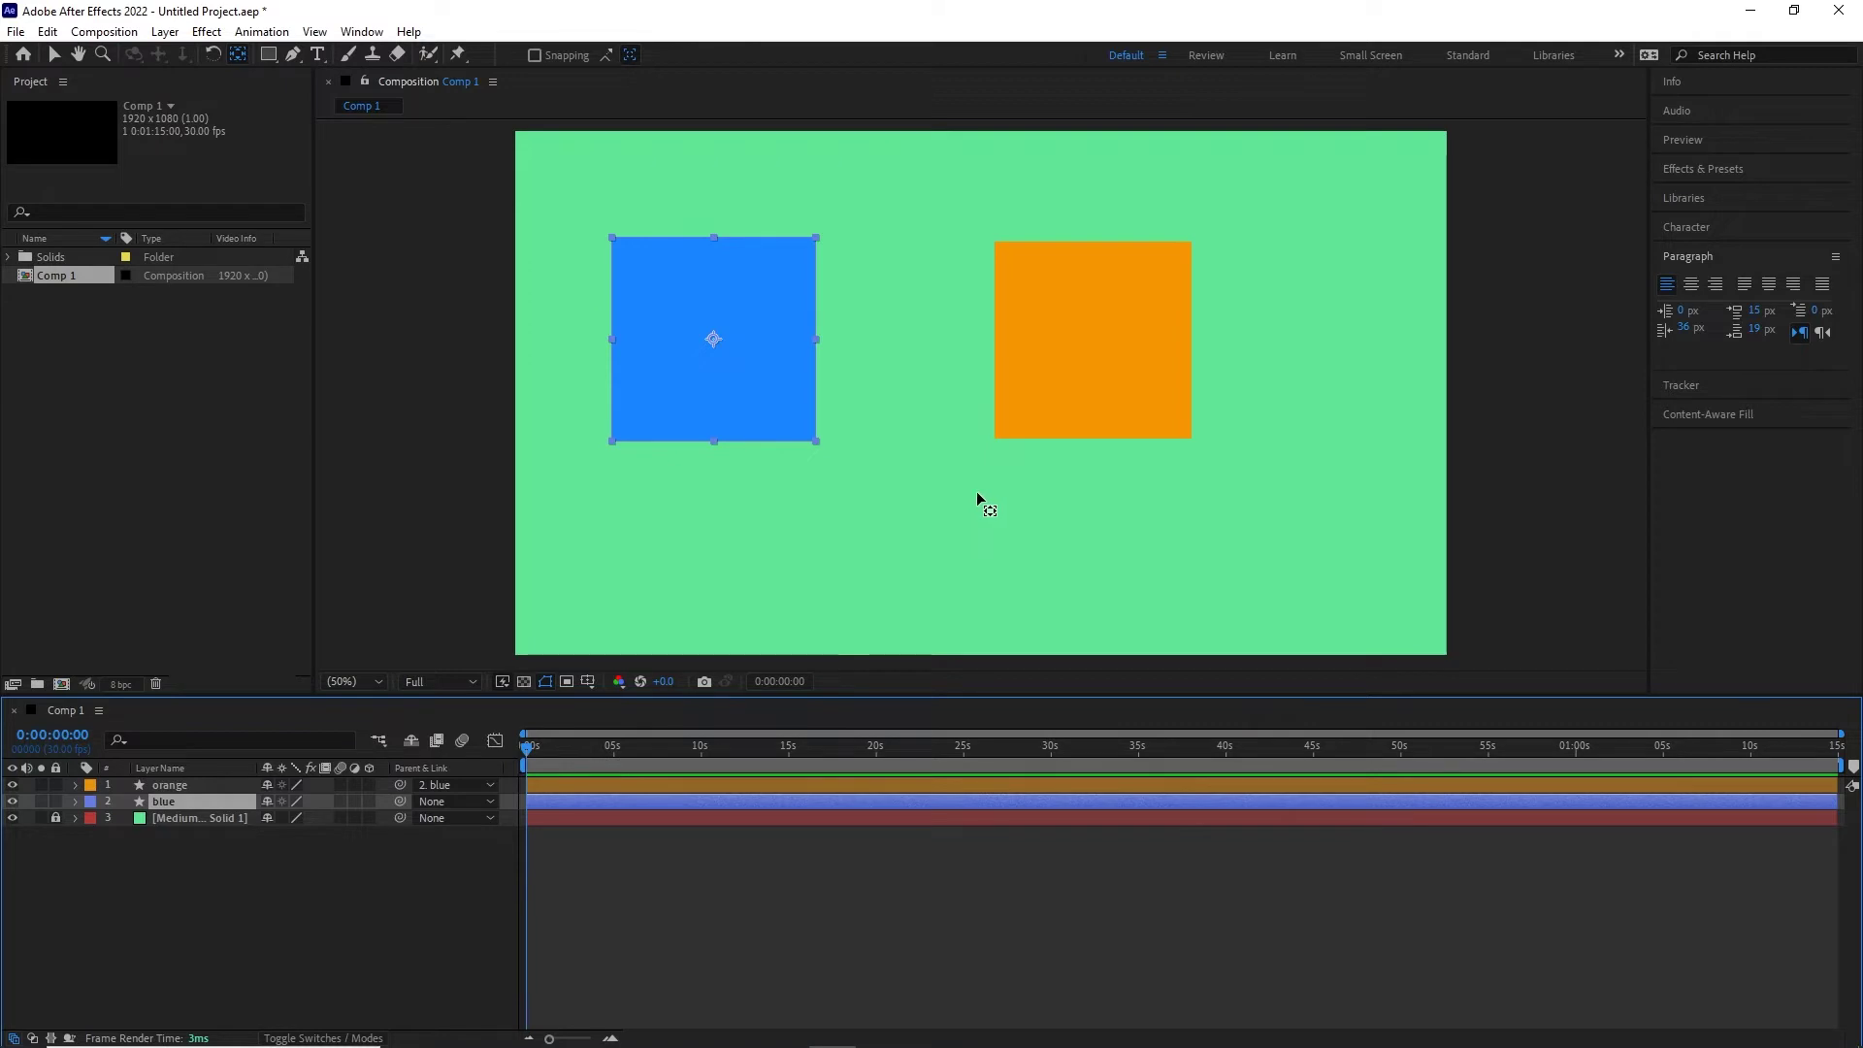
pyautogui.press('s')
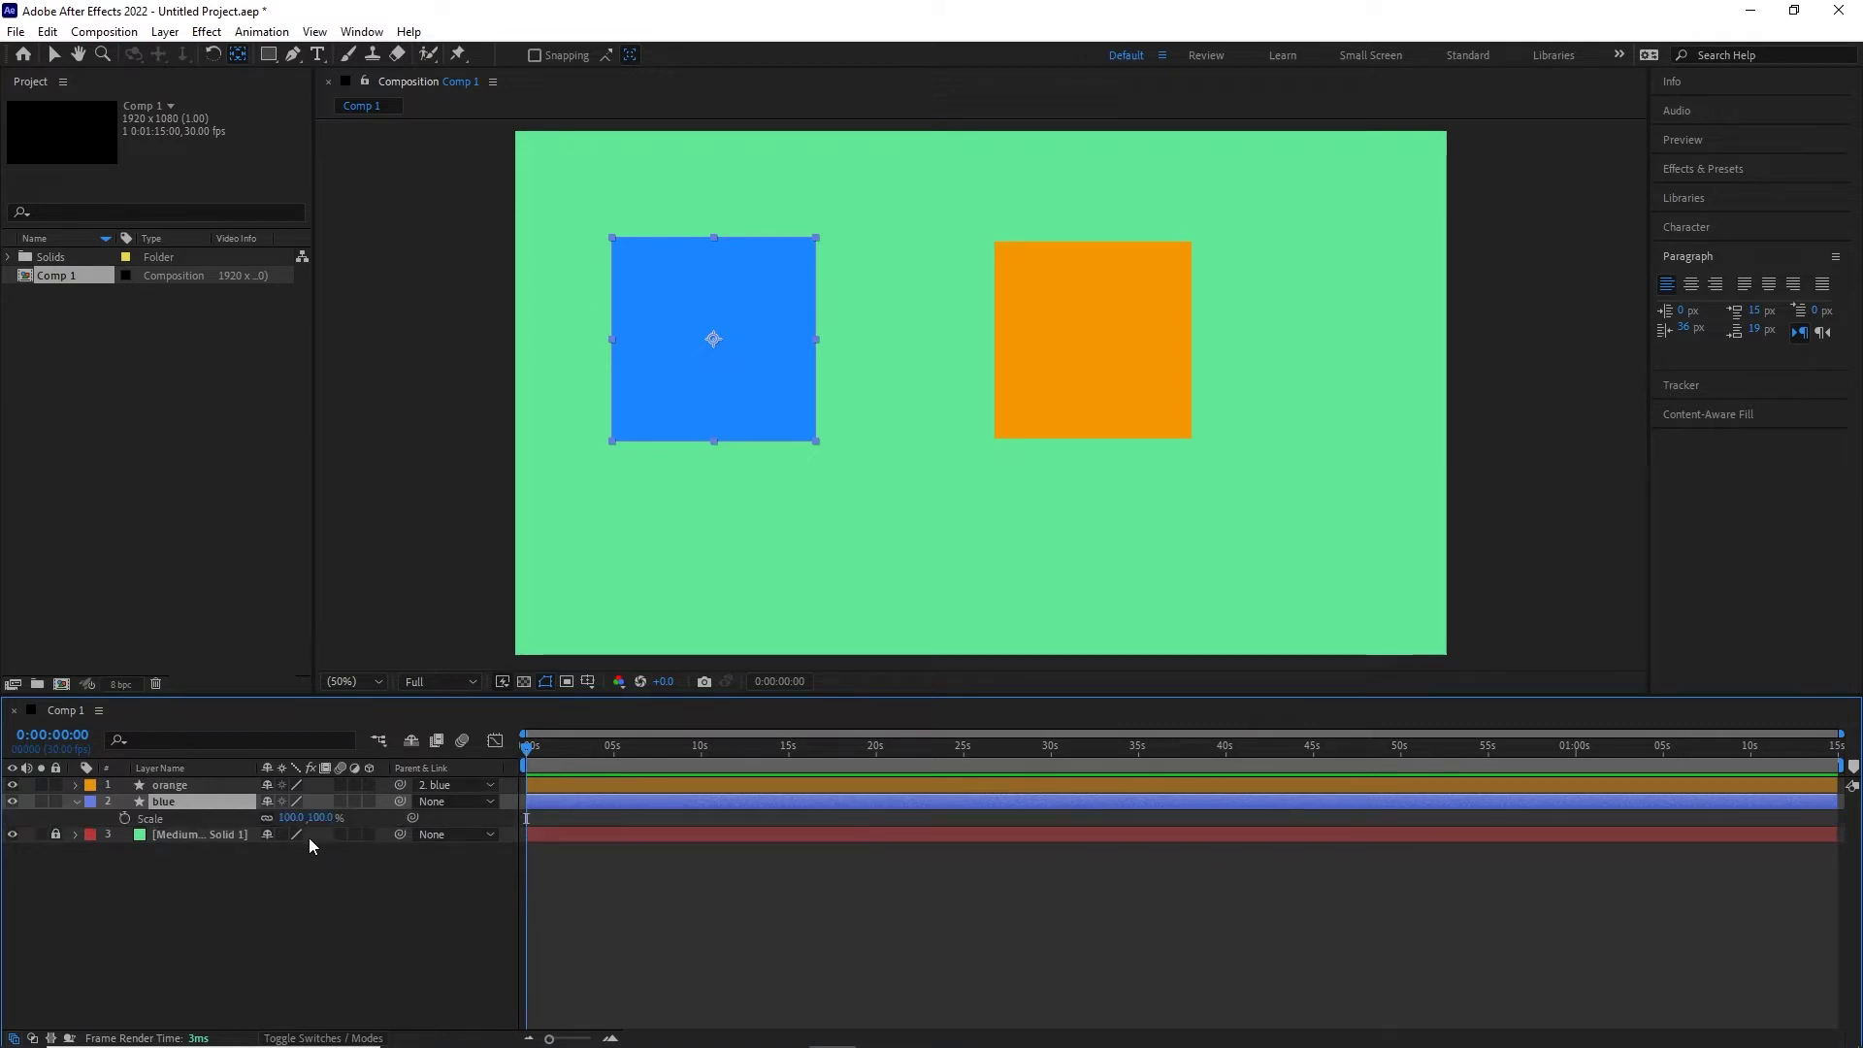
pyautogui.moveTo(317, 818); pyautogui.dragTo(252, 807)
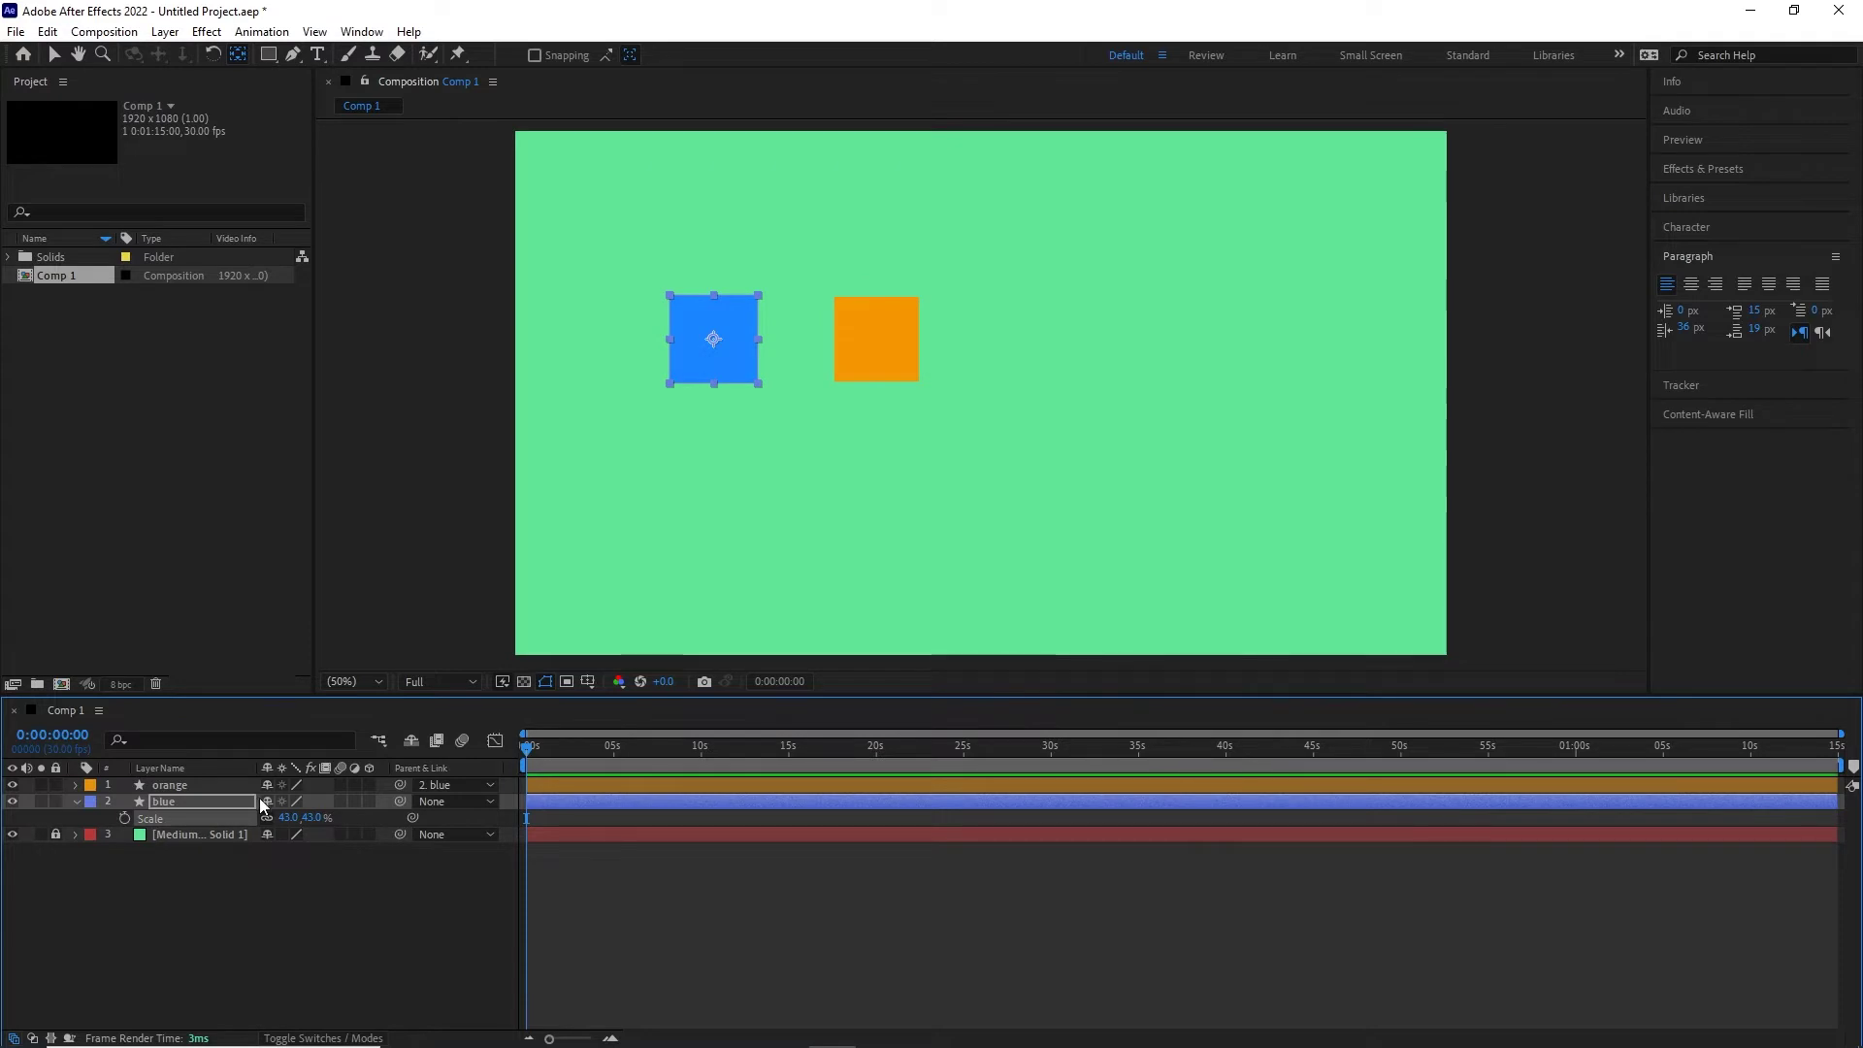
pyautogui.hotkey('ctrl', 'z')
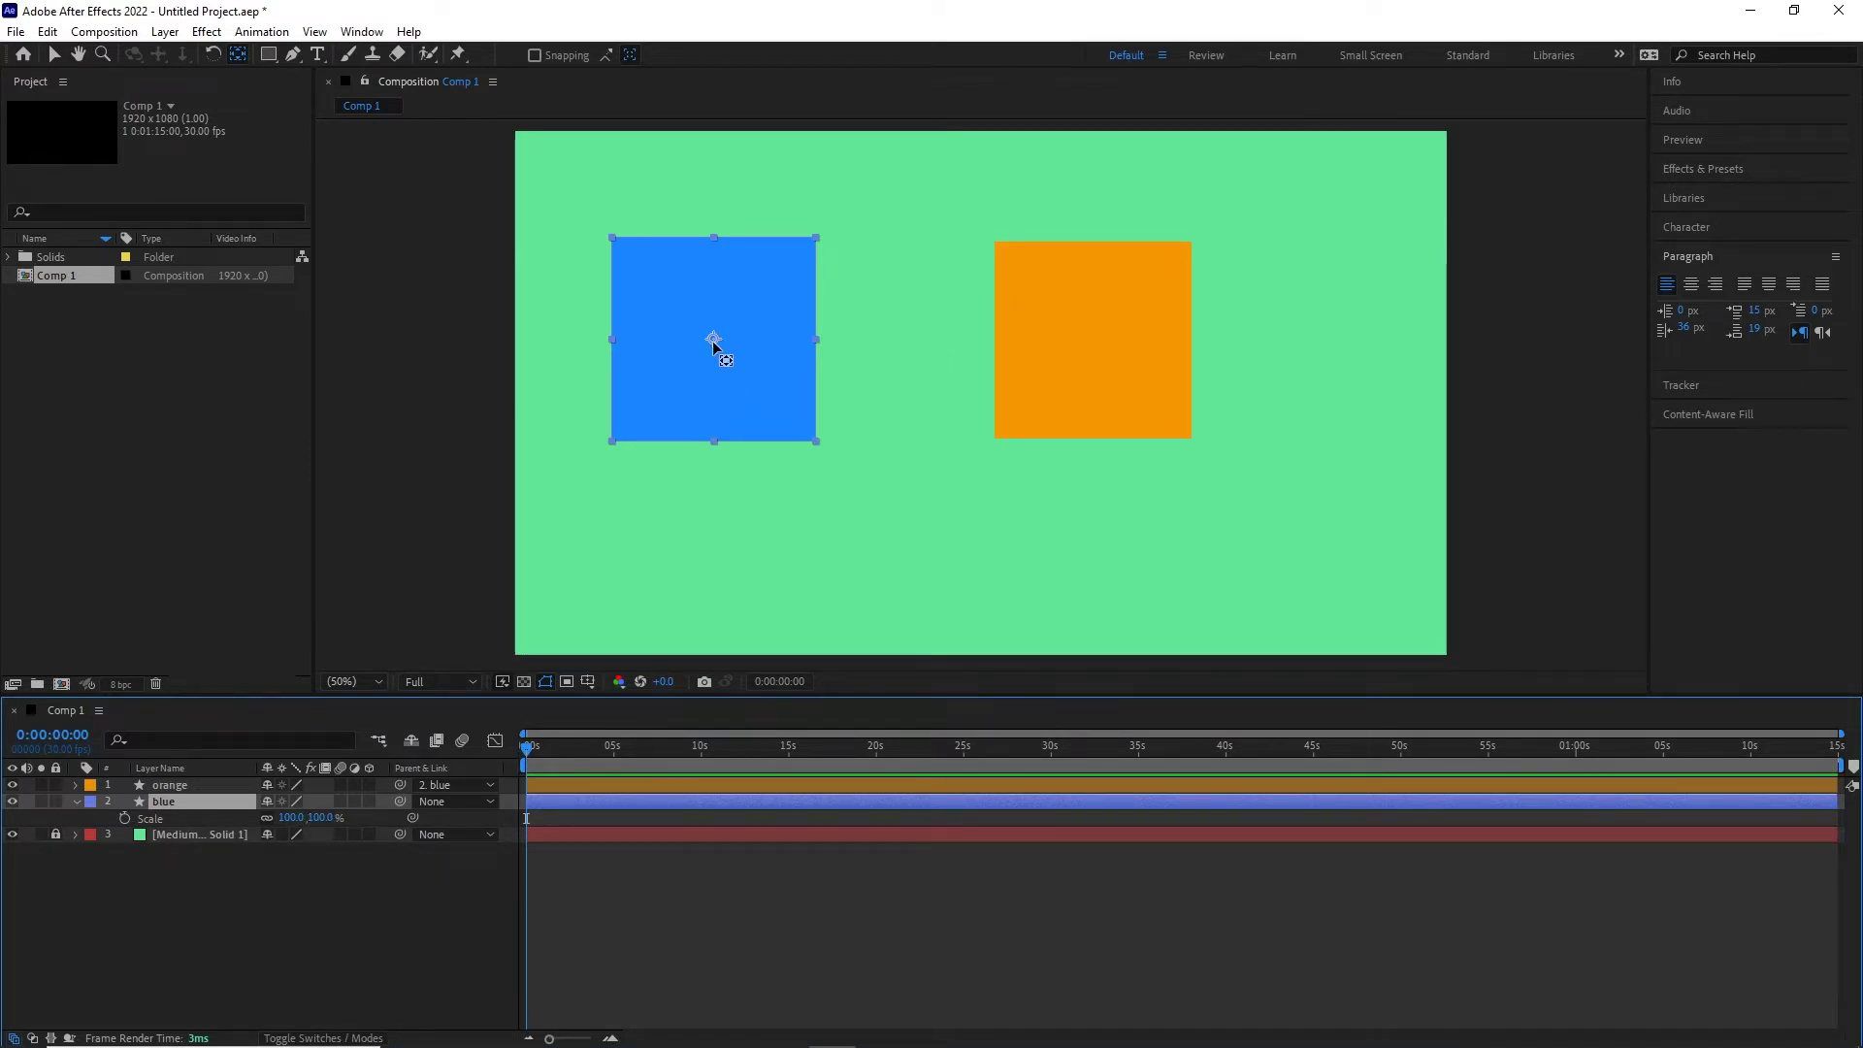
# - Try scaling the blue layer to 97%, and reset its Scale property to the default
pyautogui.moveTo(326, 815)
pyautogui.mouseDown()
pyautogui.moveTo(238, 819)
pyautogui.moveTo(342, 826)
pyautogui.mouseUp()
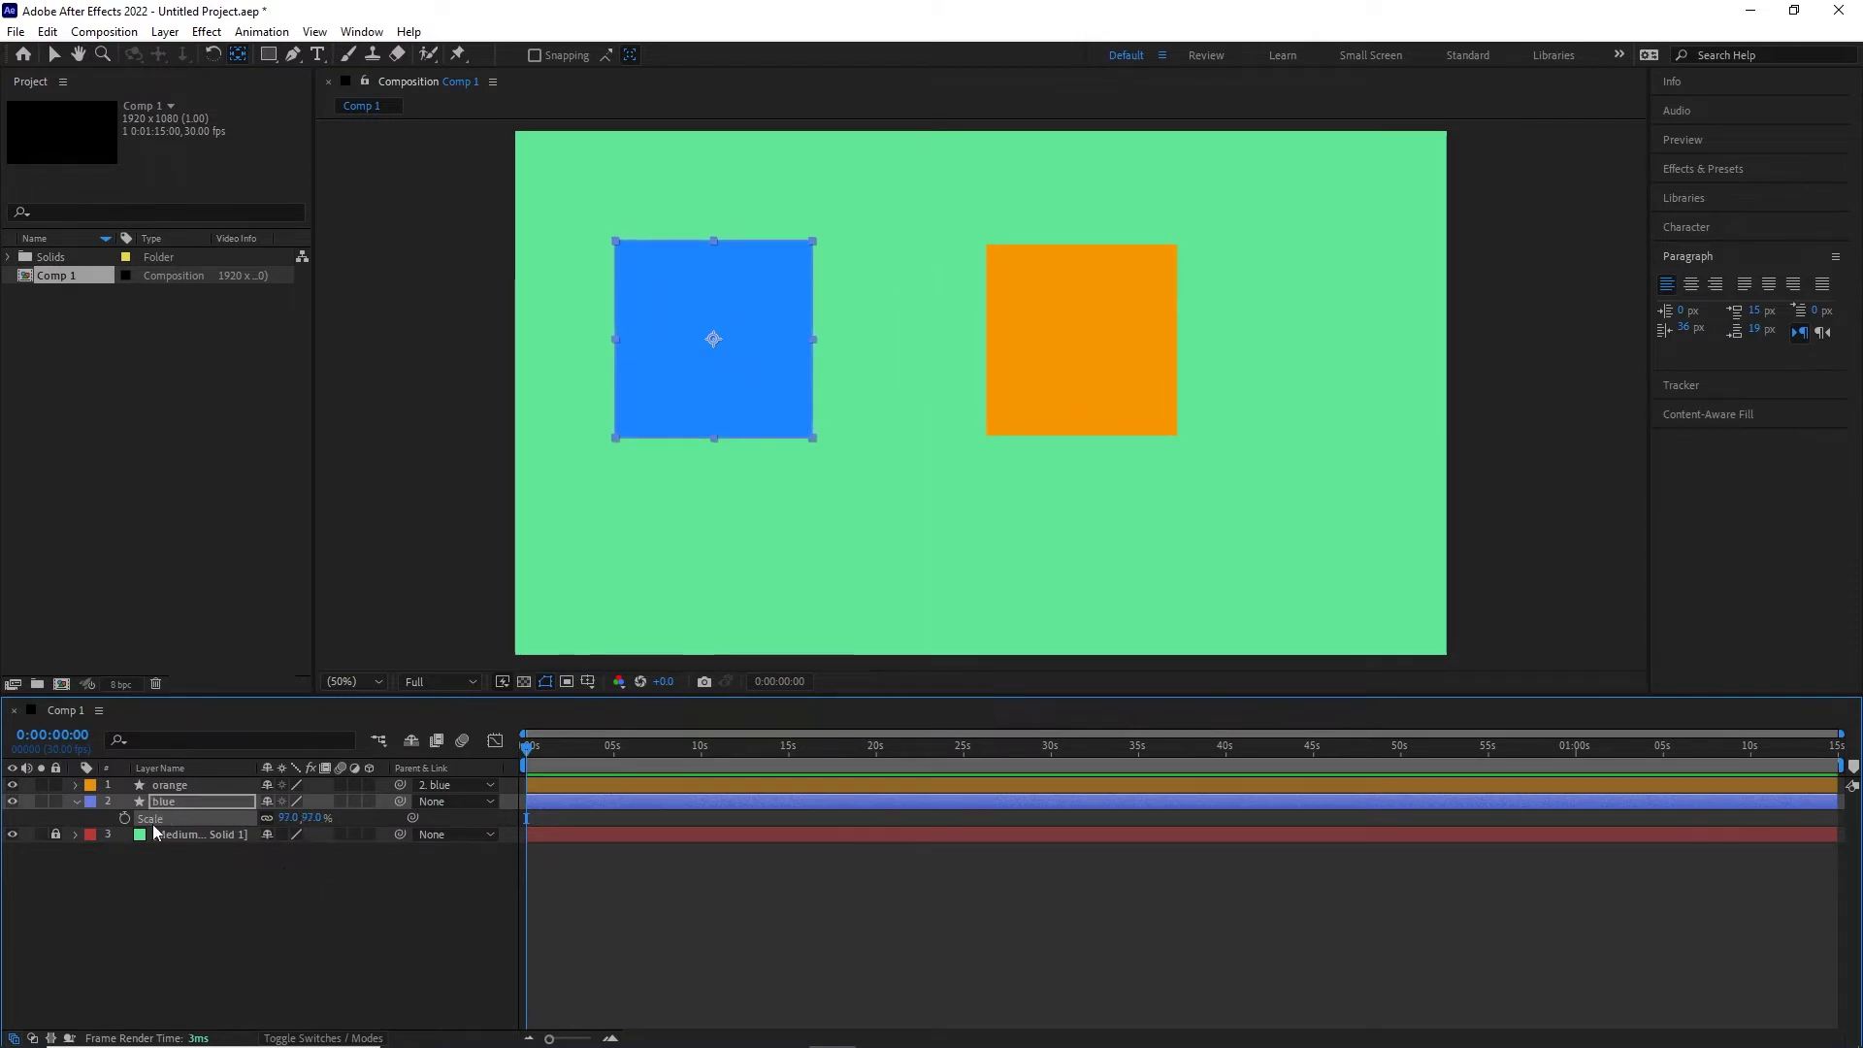
pyautogui.click(189, 872)
pyautogui.rightClick(156, 819)
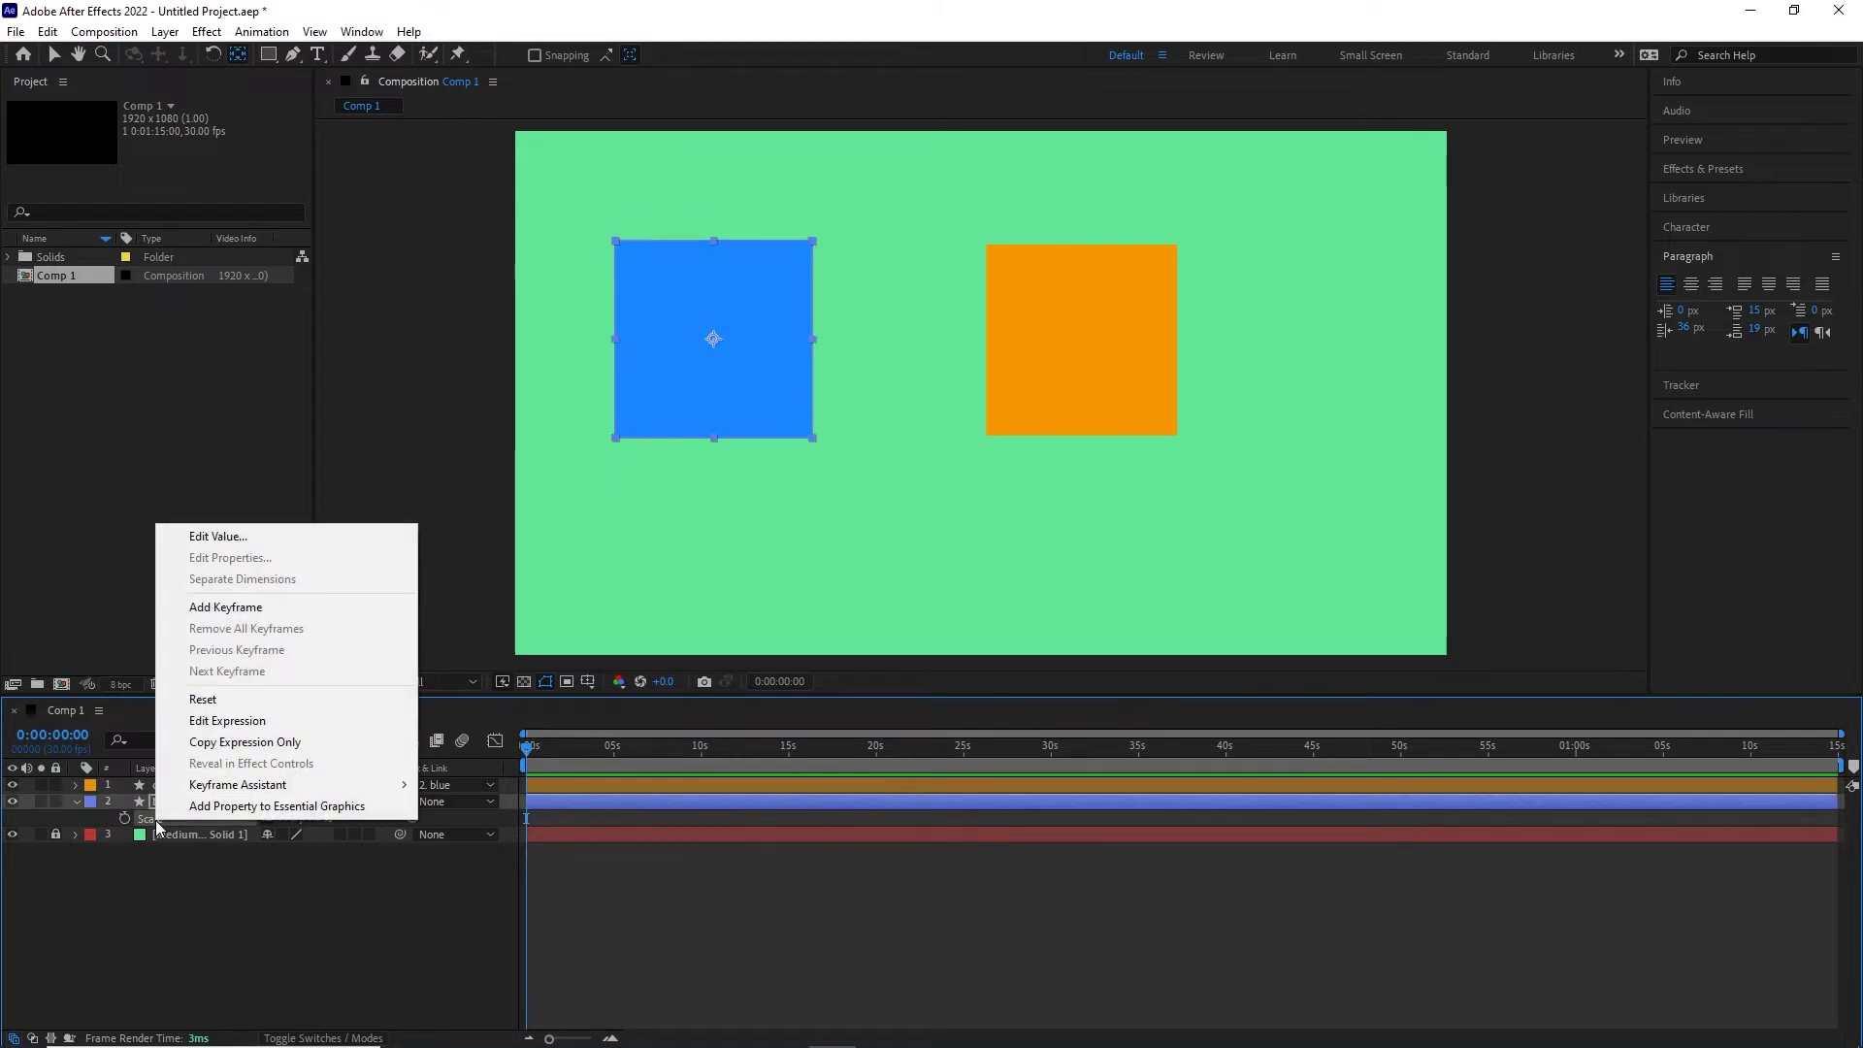
pyautogui.click(204, 699)
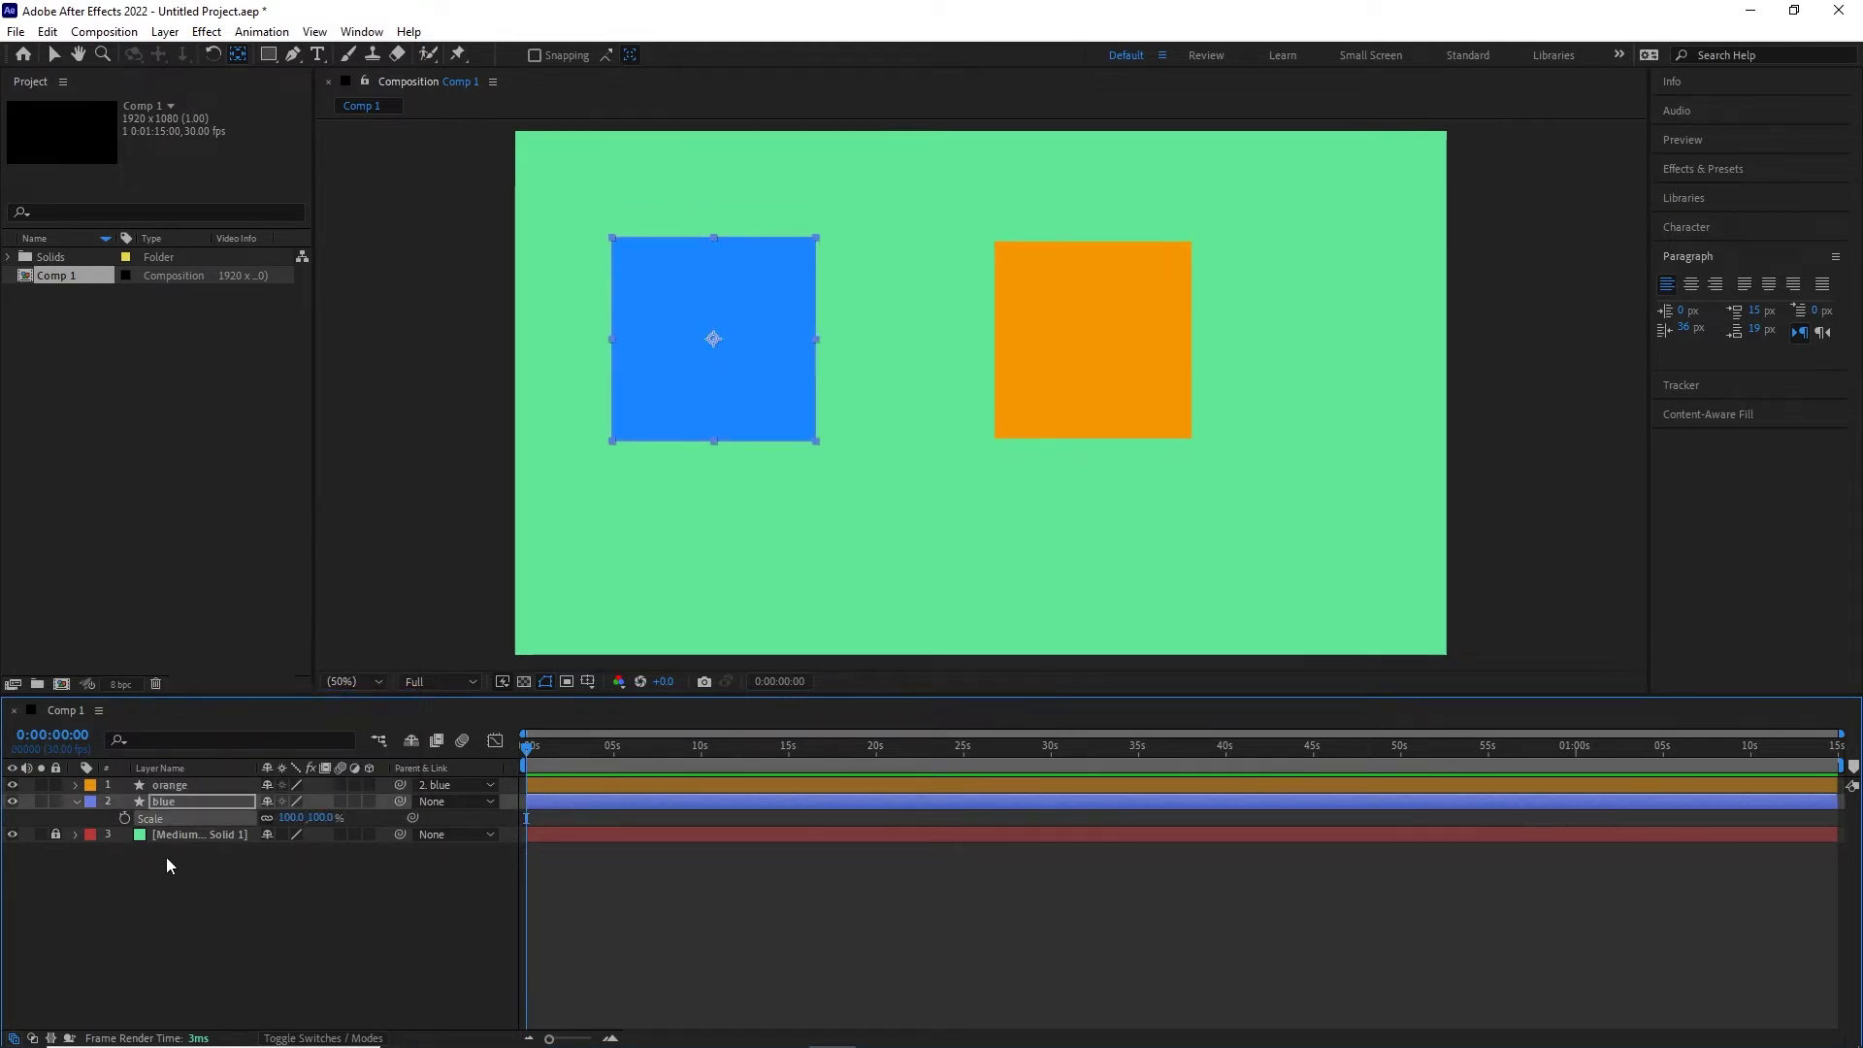
# - Reveal the blue layer's Position and move the layer down slightly to a Y value of 430
pyautogui.press('p')
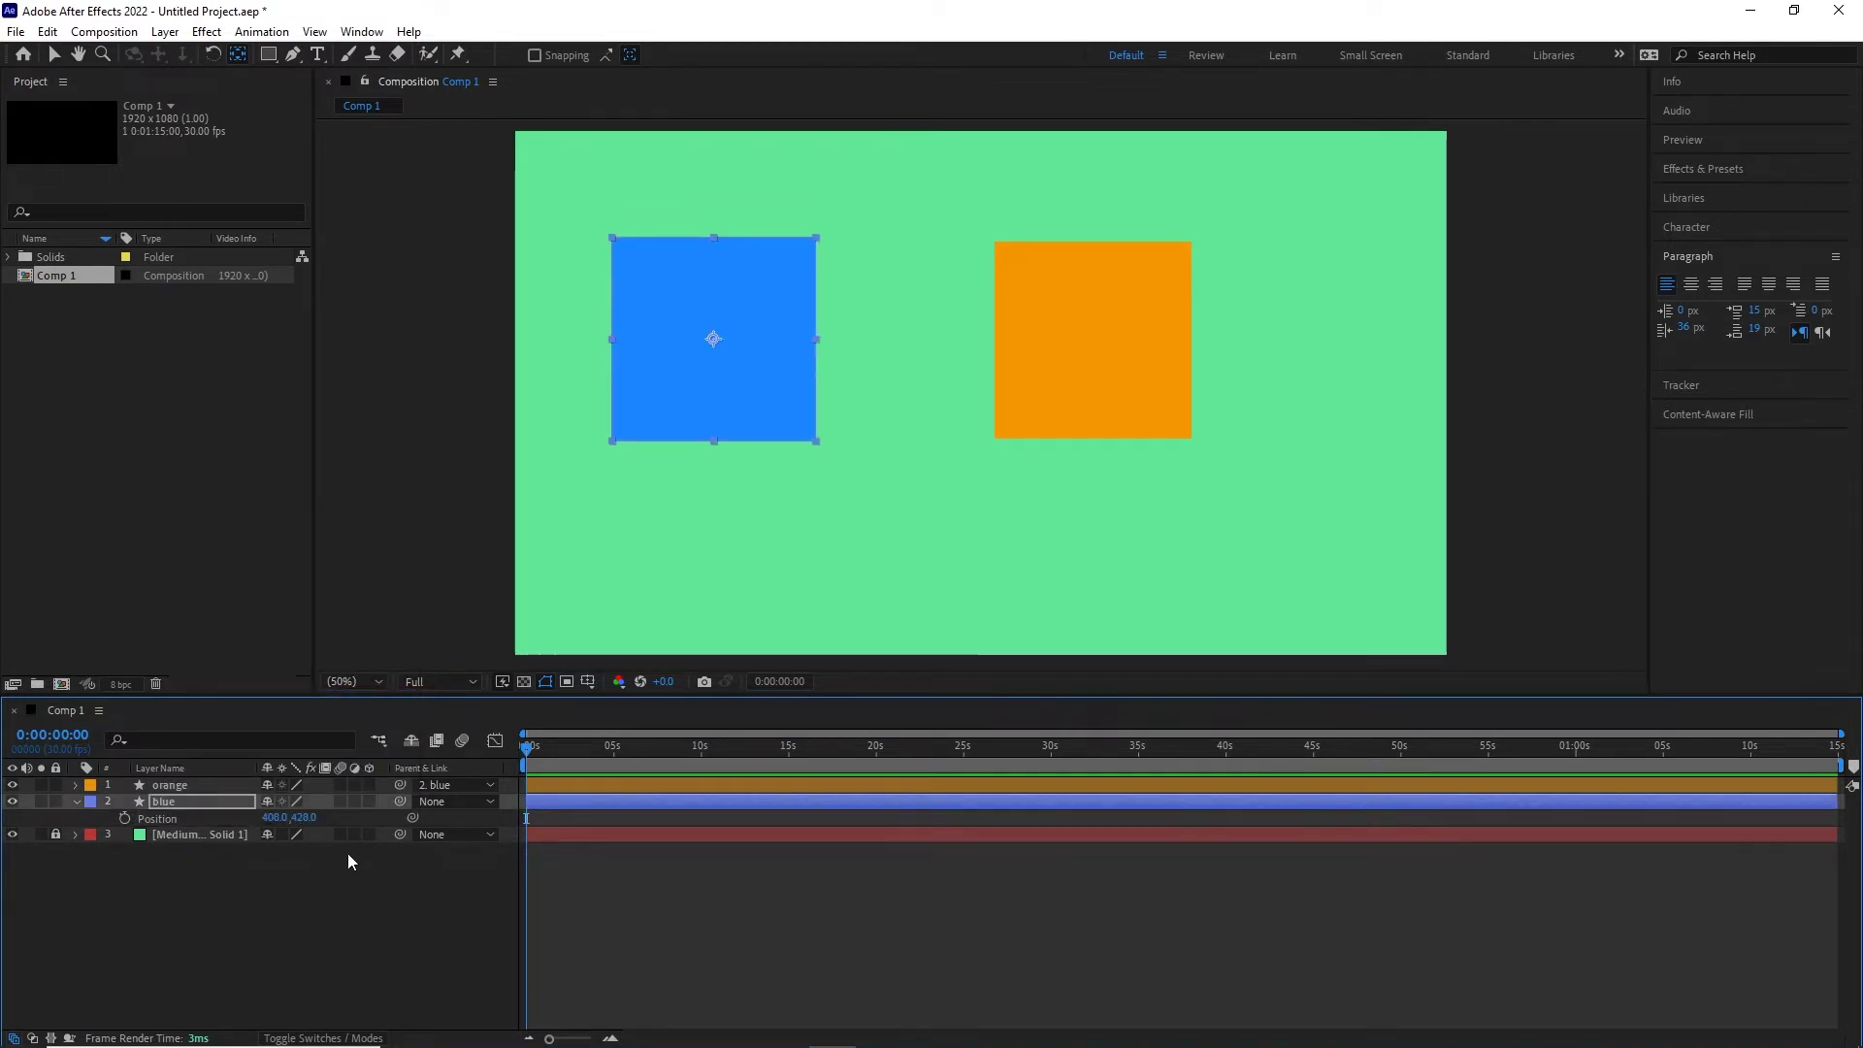
pyautogui.moveTo(302, 818)
pyautogui.mouseDown()
pyautogui.moveTo(194, 818)
pyautogui.moveTo(311, 824)
pyautogui.mouseUp()
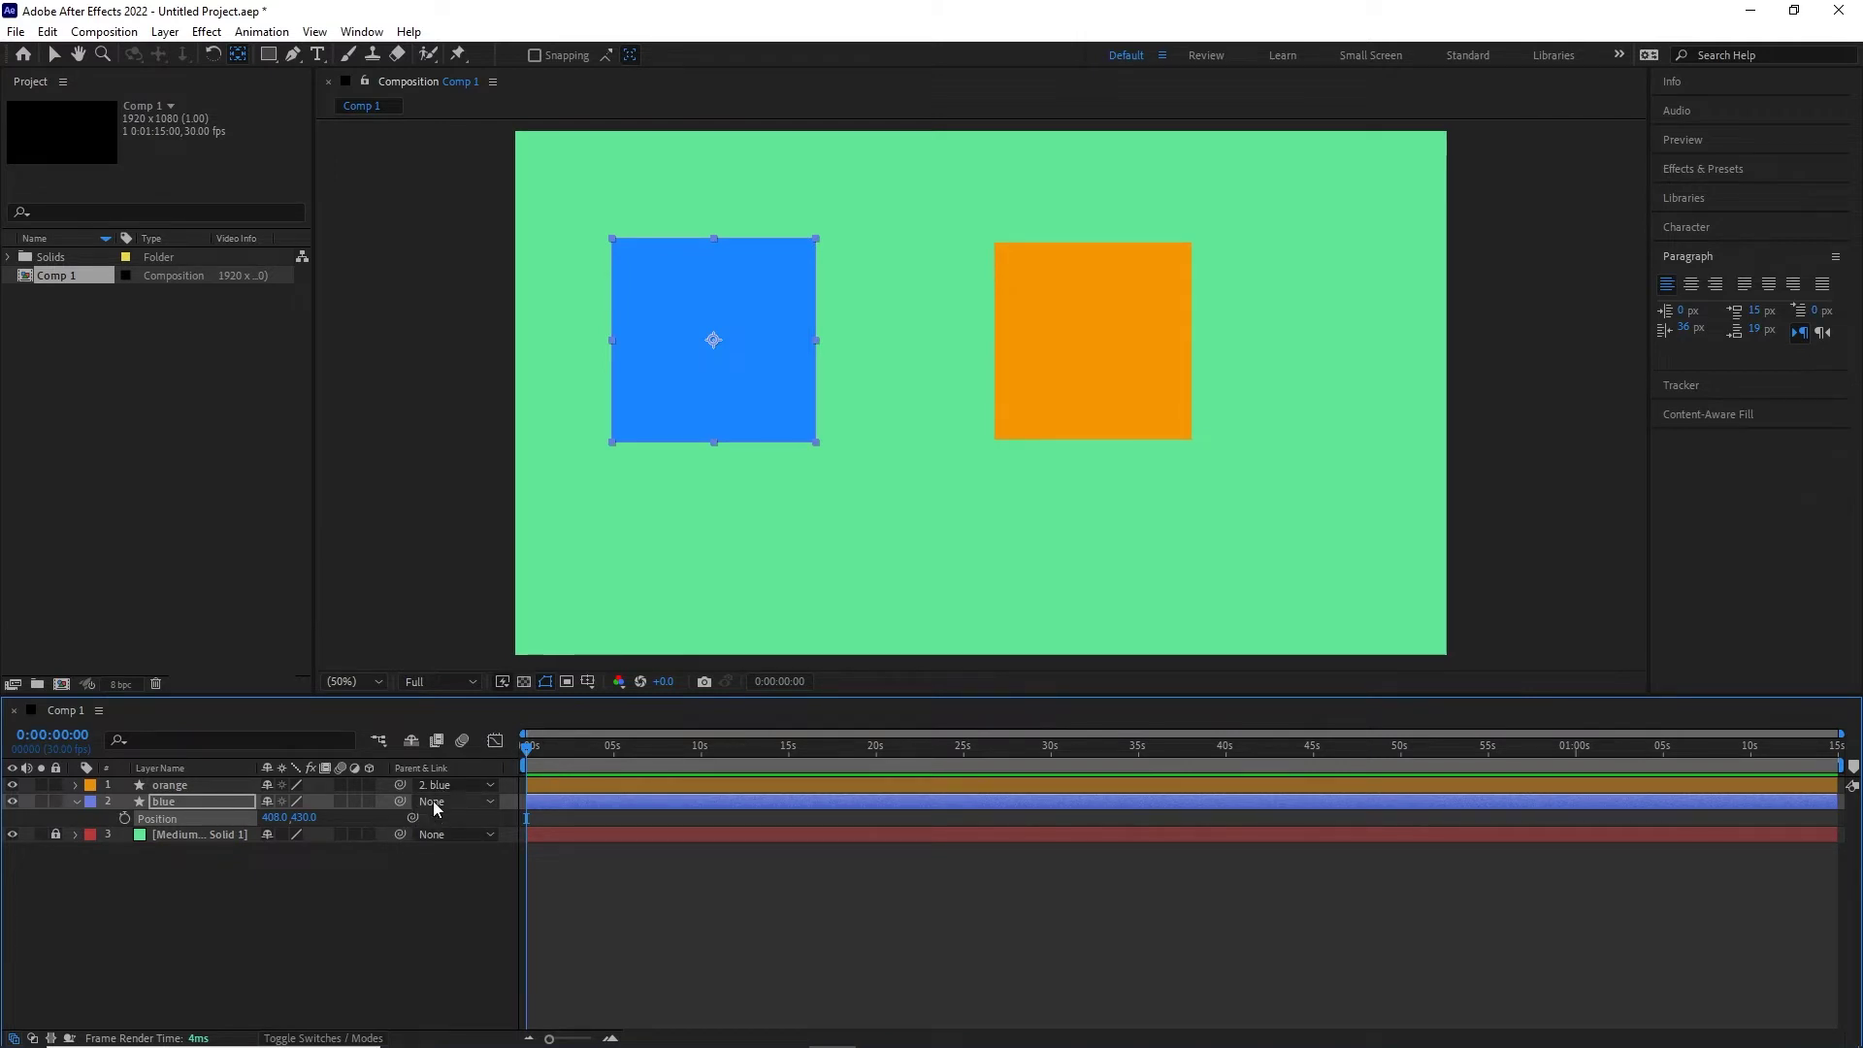
# - Try rotating the blue layer and lowering its opacity to 9%, restore both properties, and collapse the layer
pyautogui.press('r')
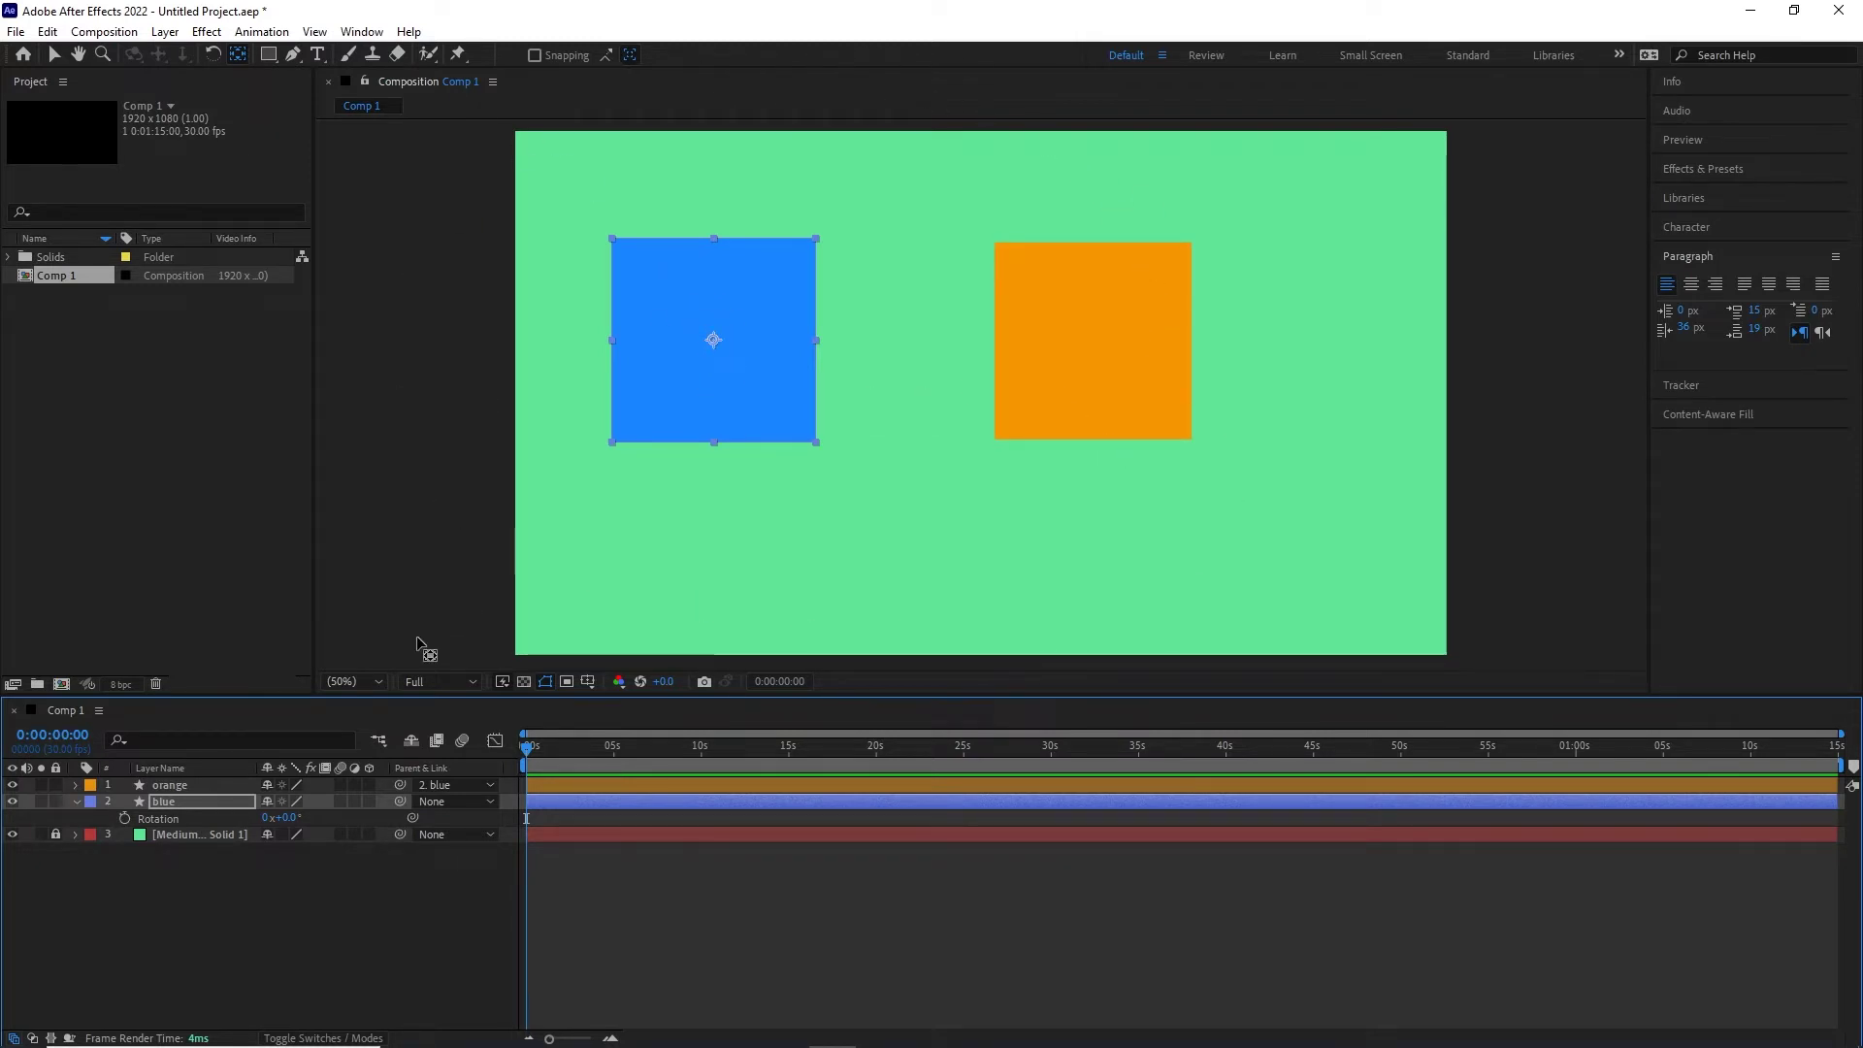
pyautogui.moveTo(283, 818)
pyautogui.mouseDown()
pyautogui.moveTo(409, 808)
pyautogui.moveTo(276, 801)
pyautogui.mouseUp()
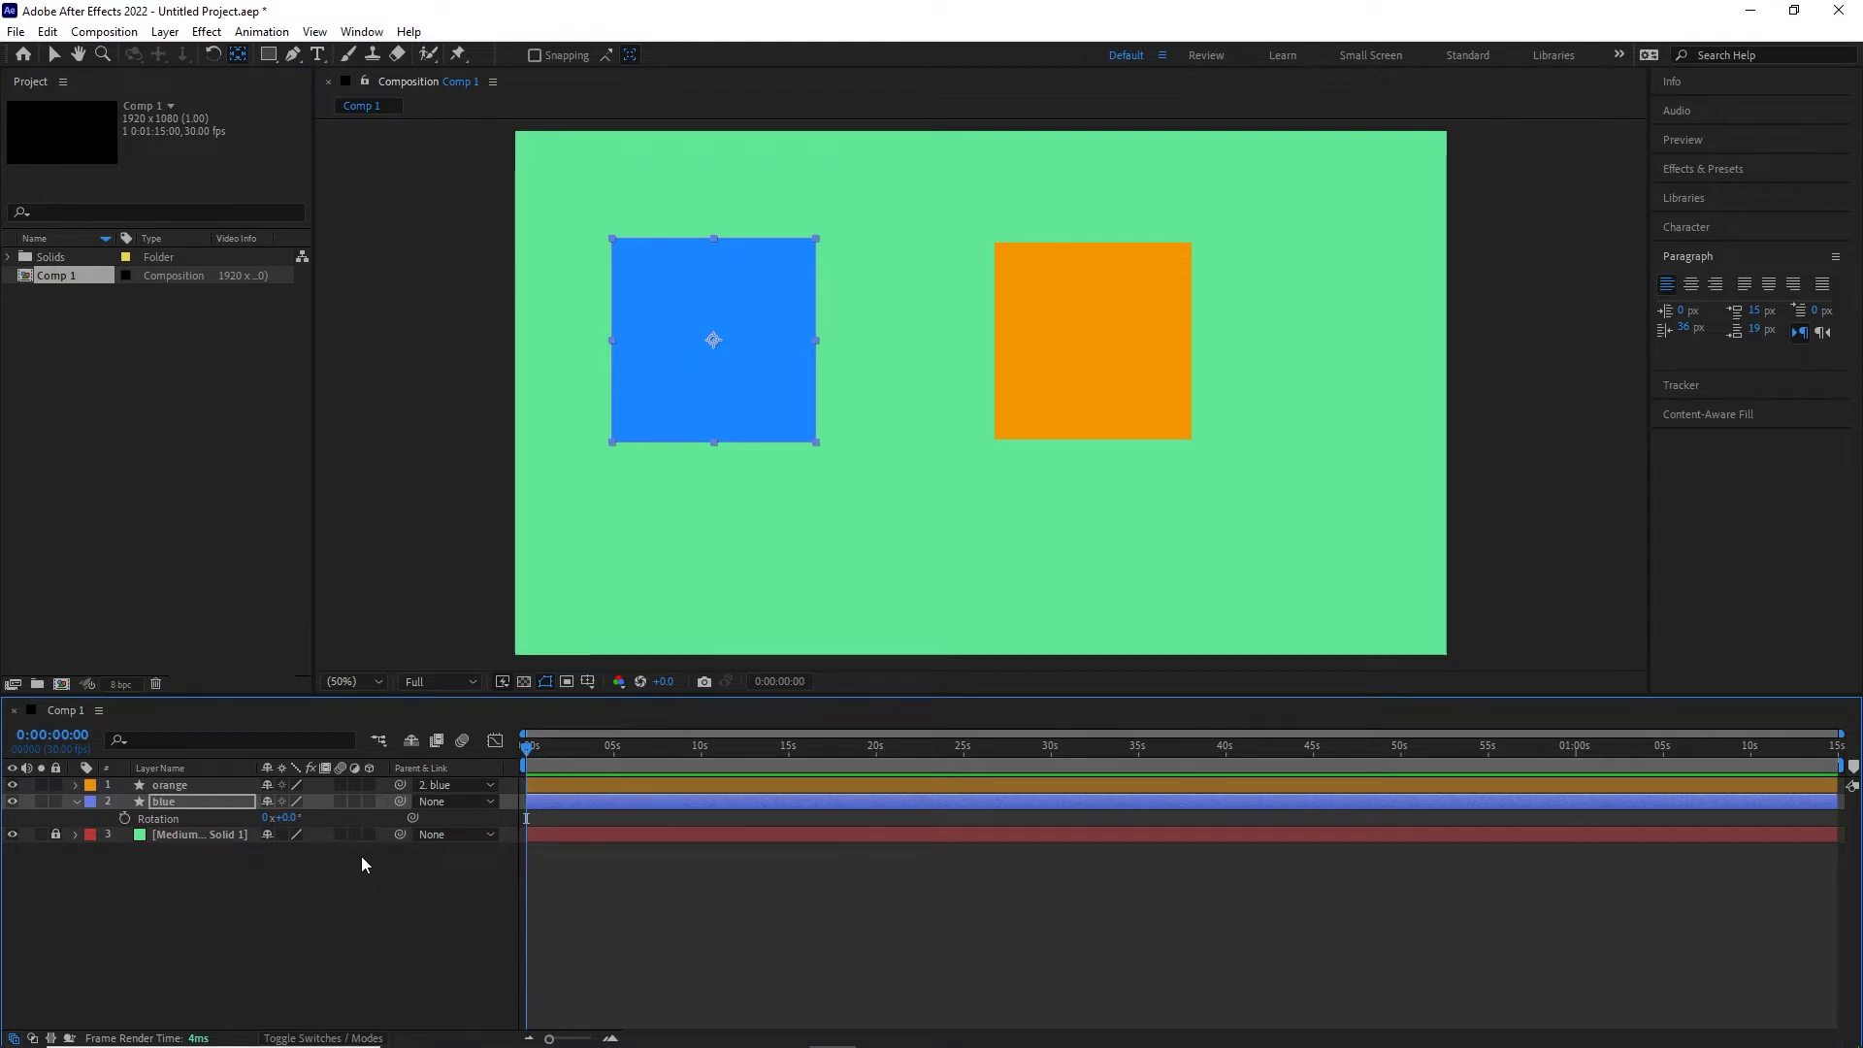
pyautogui.press('t')
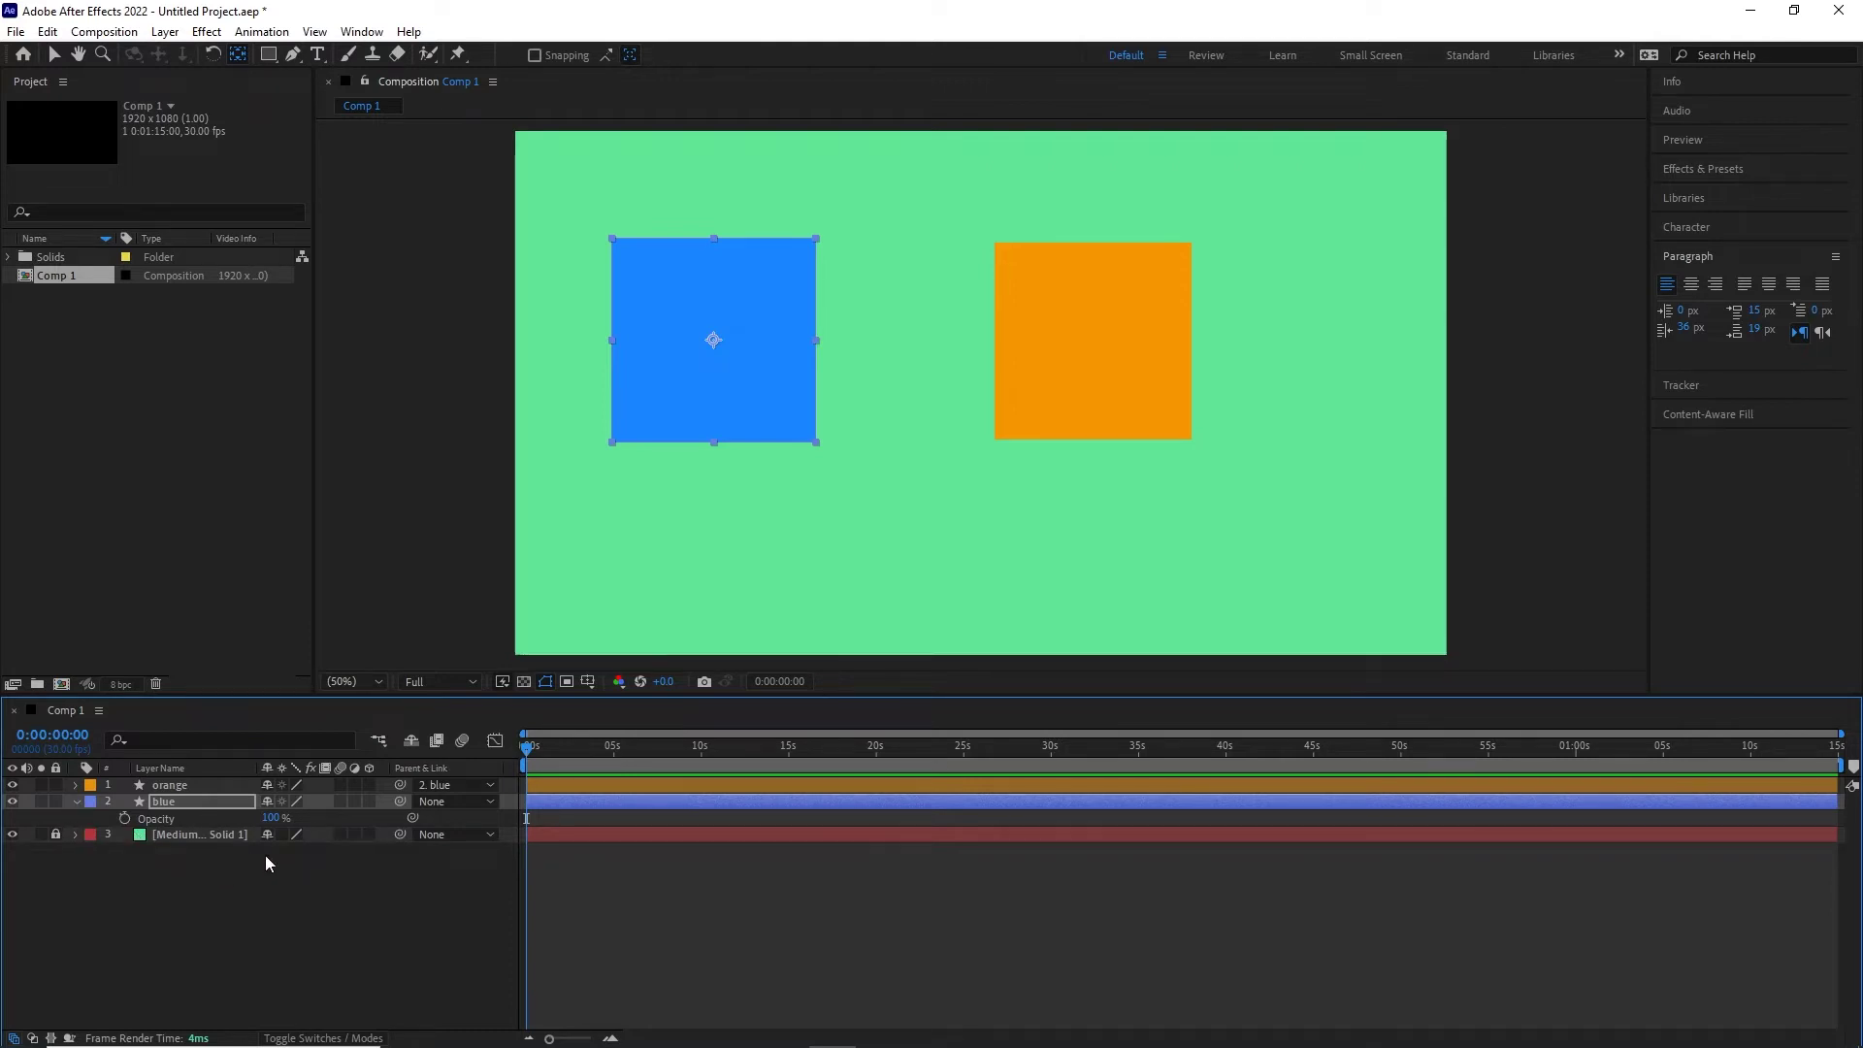
pyautogui.click(267, 818)
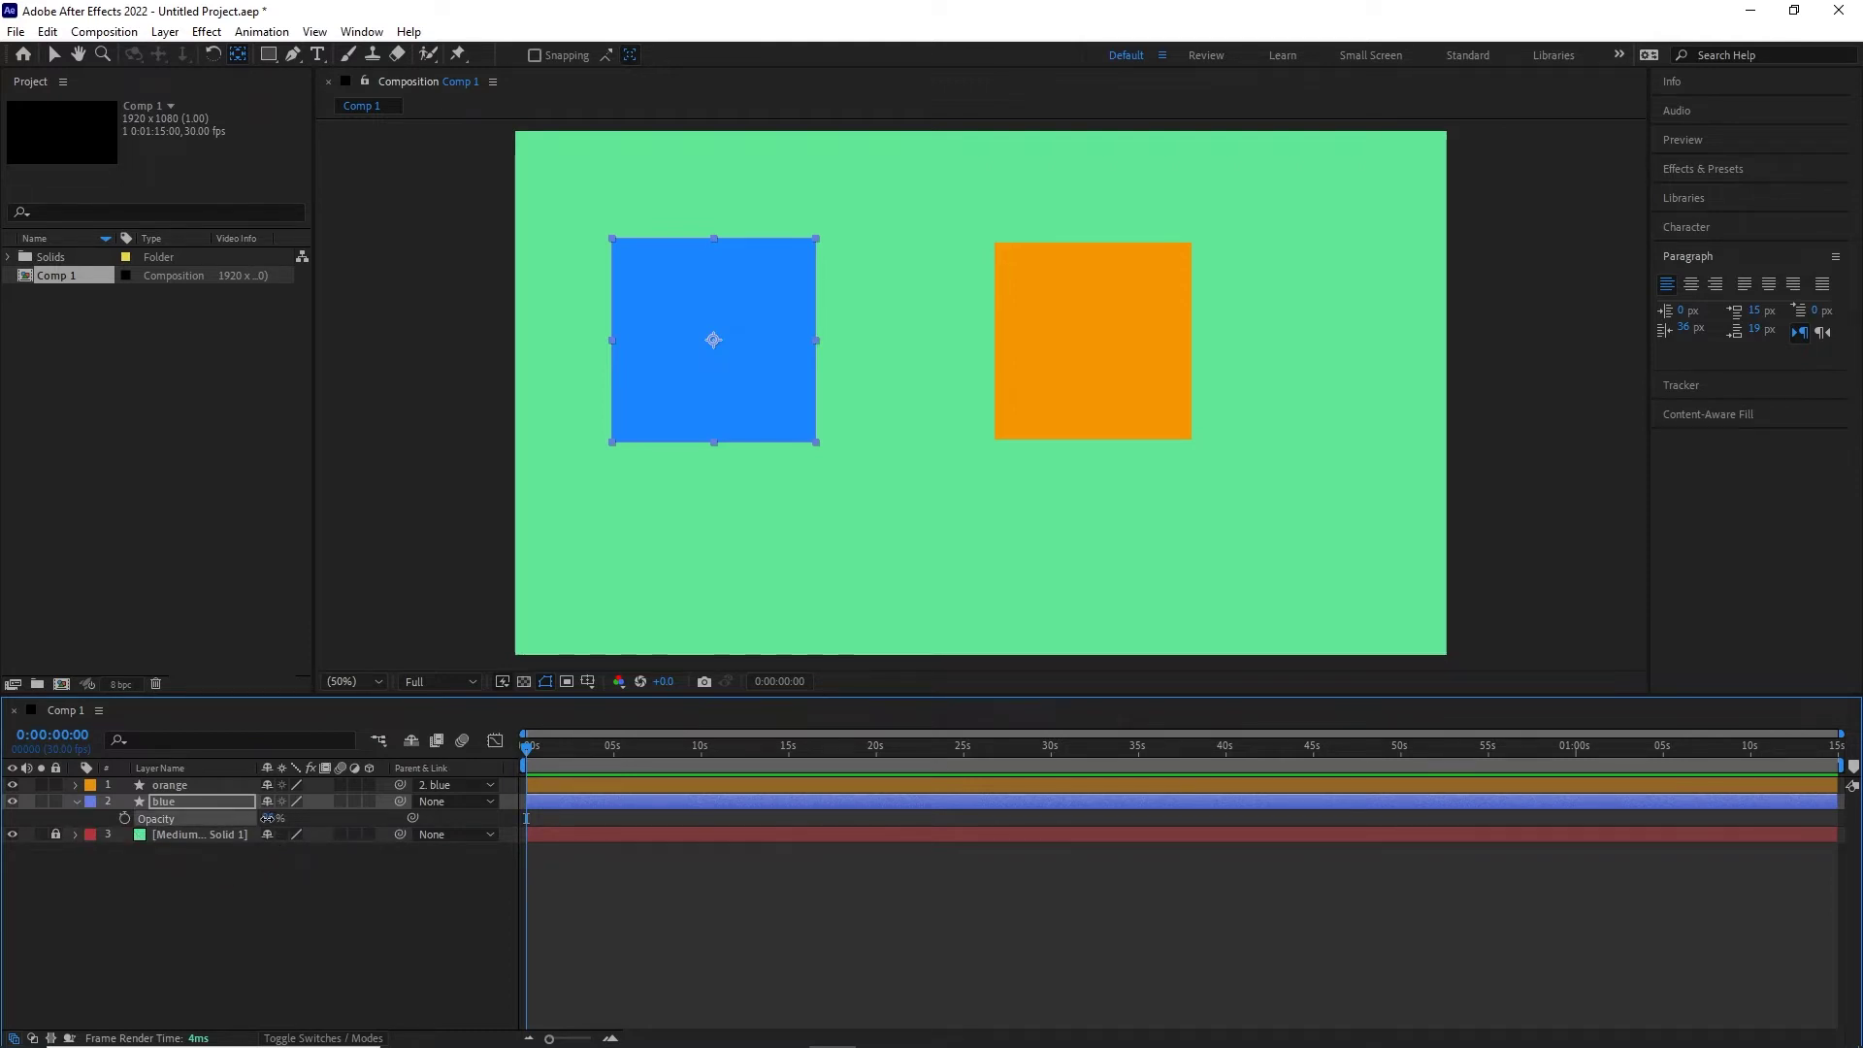
pyautogui.moveTo(267, 818); pyautogui.dragTo(399, 818)
pyautogui.moveTo(270, 818); pyautogui.dragTo(203, 818)
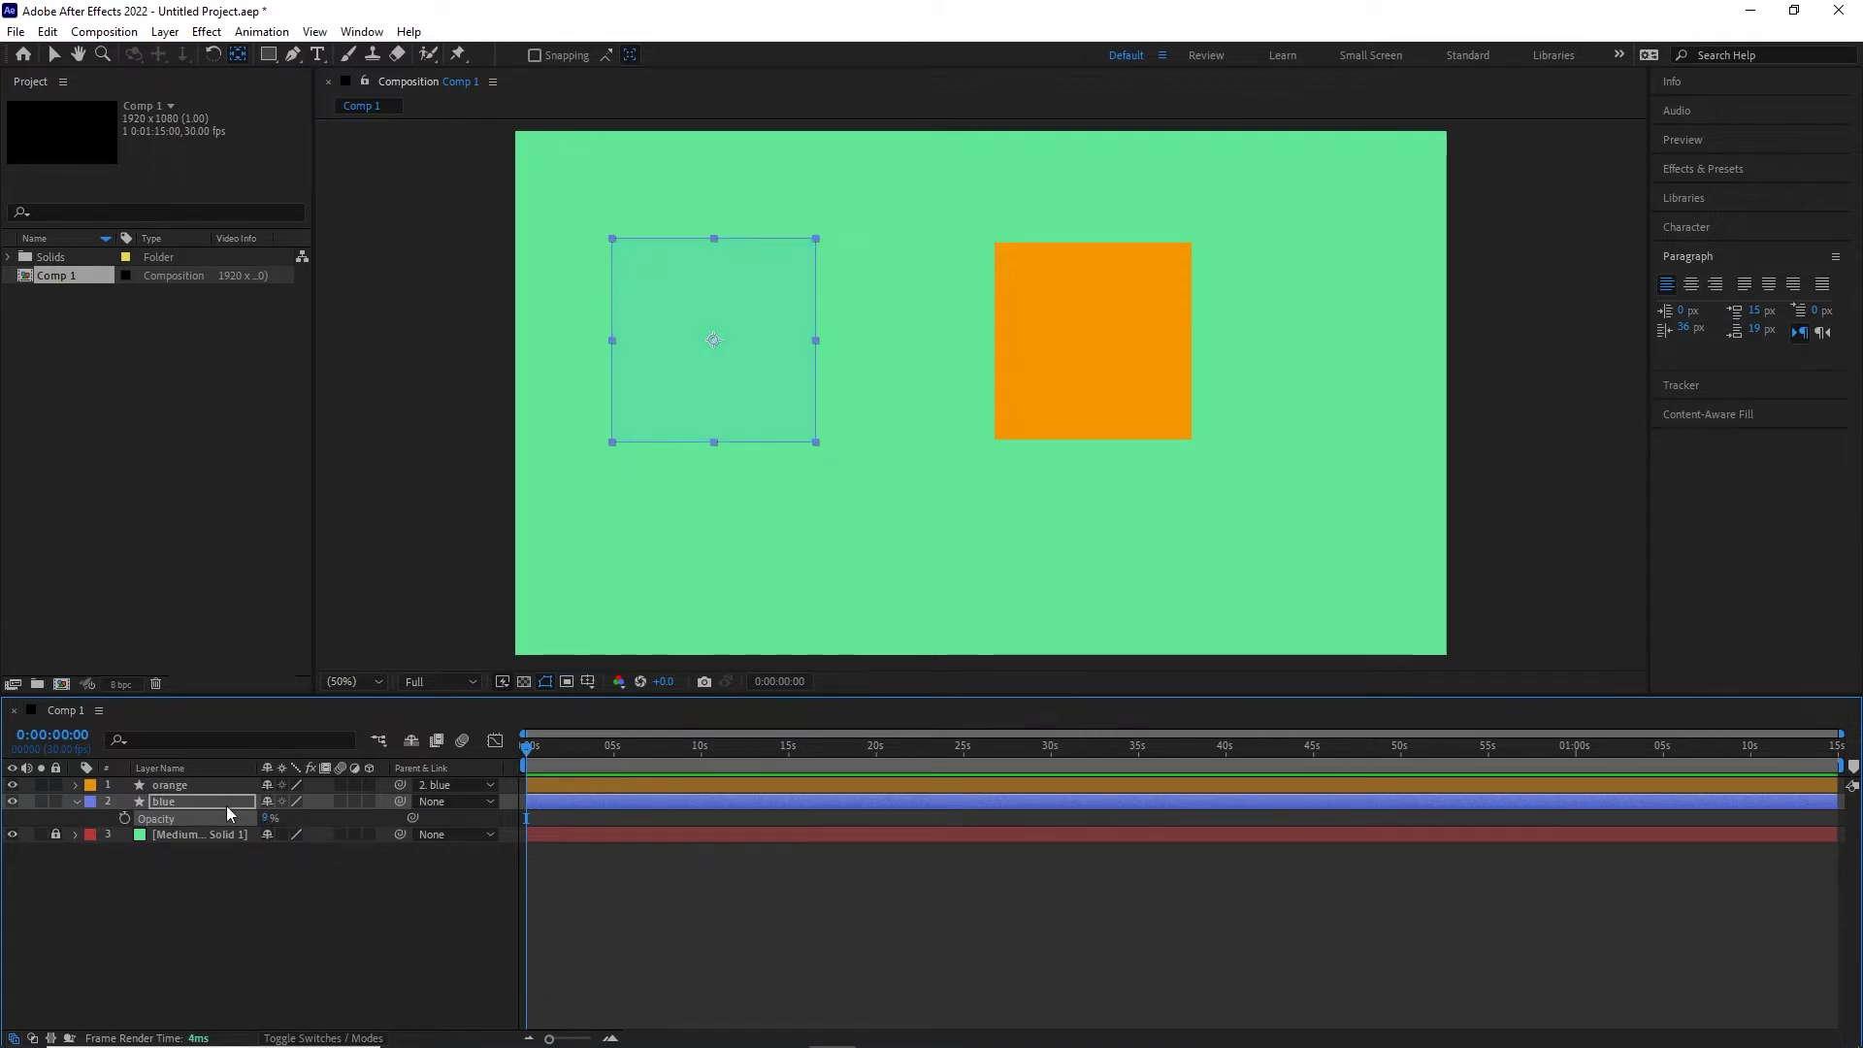
pyautogui.hotkey('ctrl', 'z')
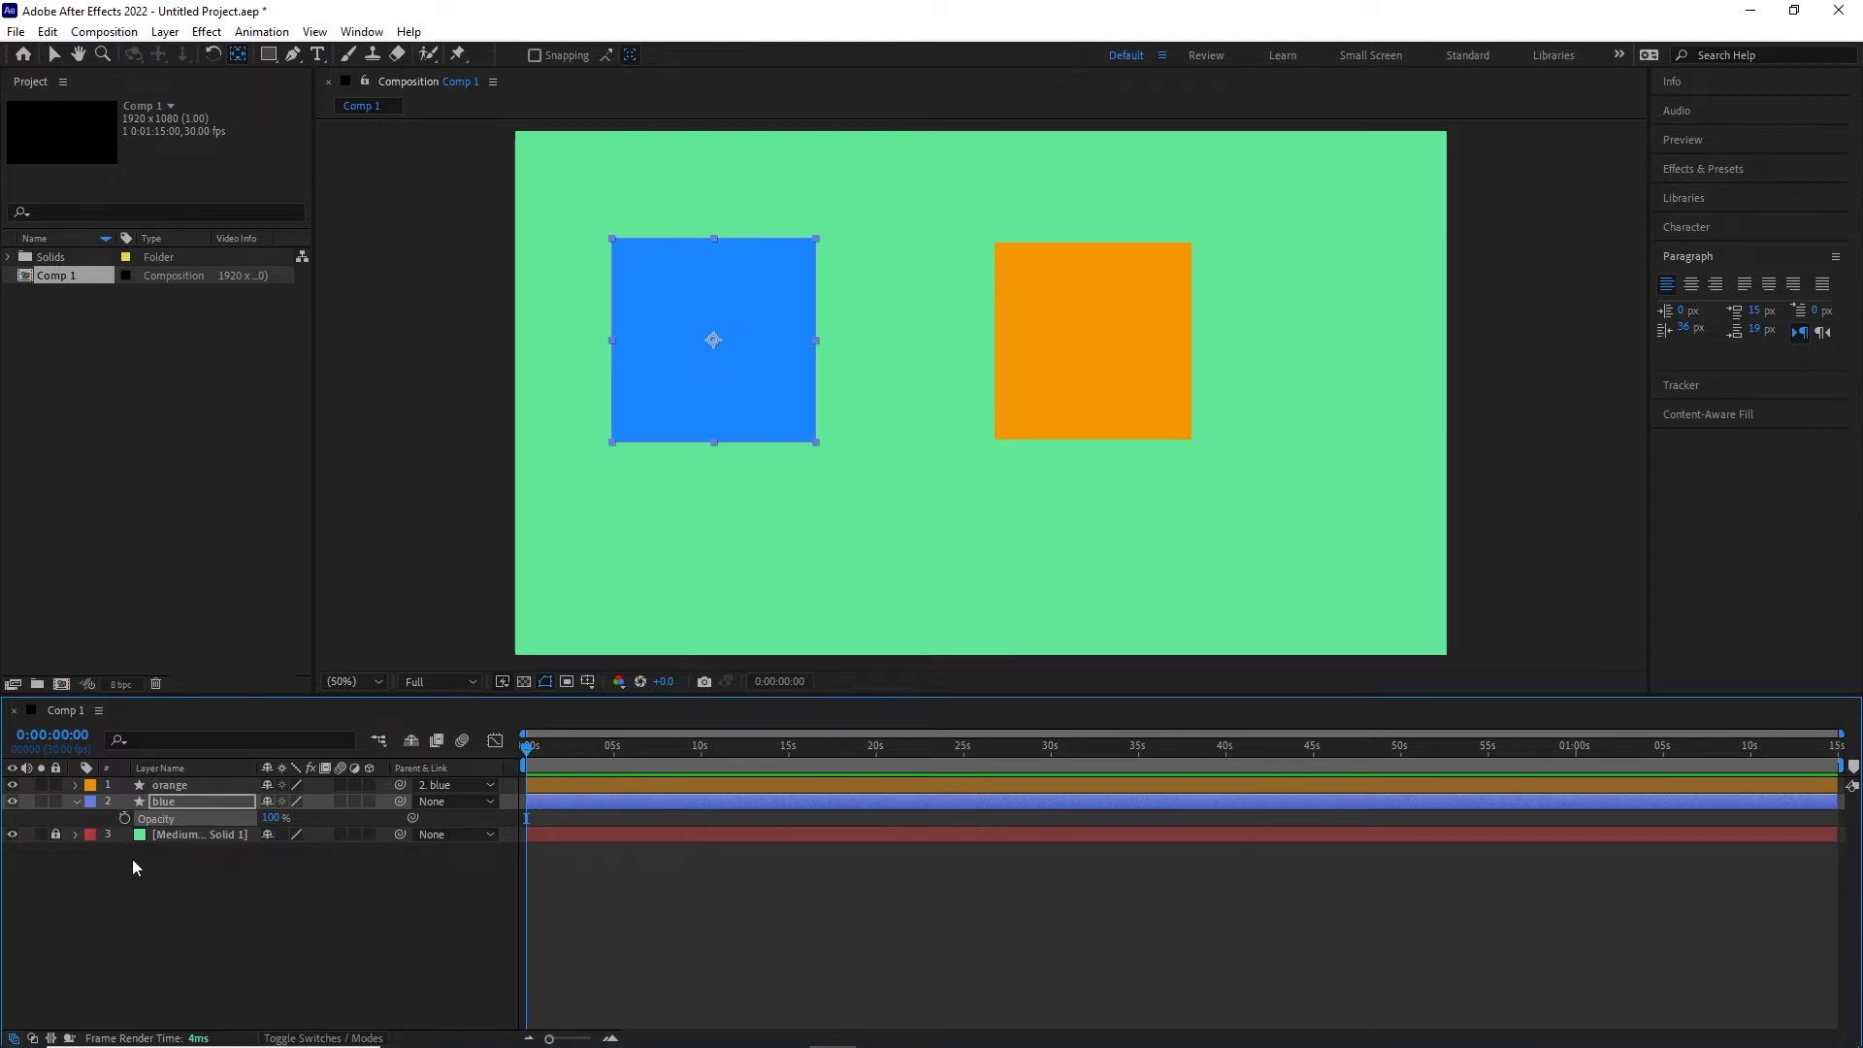
pyautogui.click(165, 929)
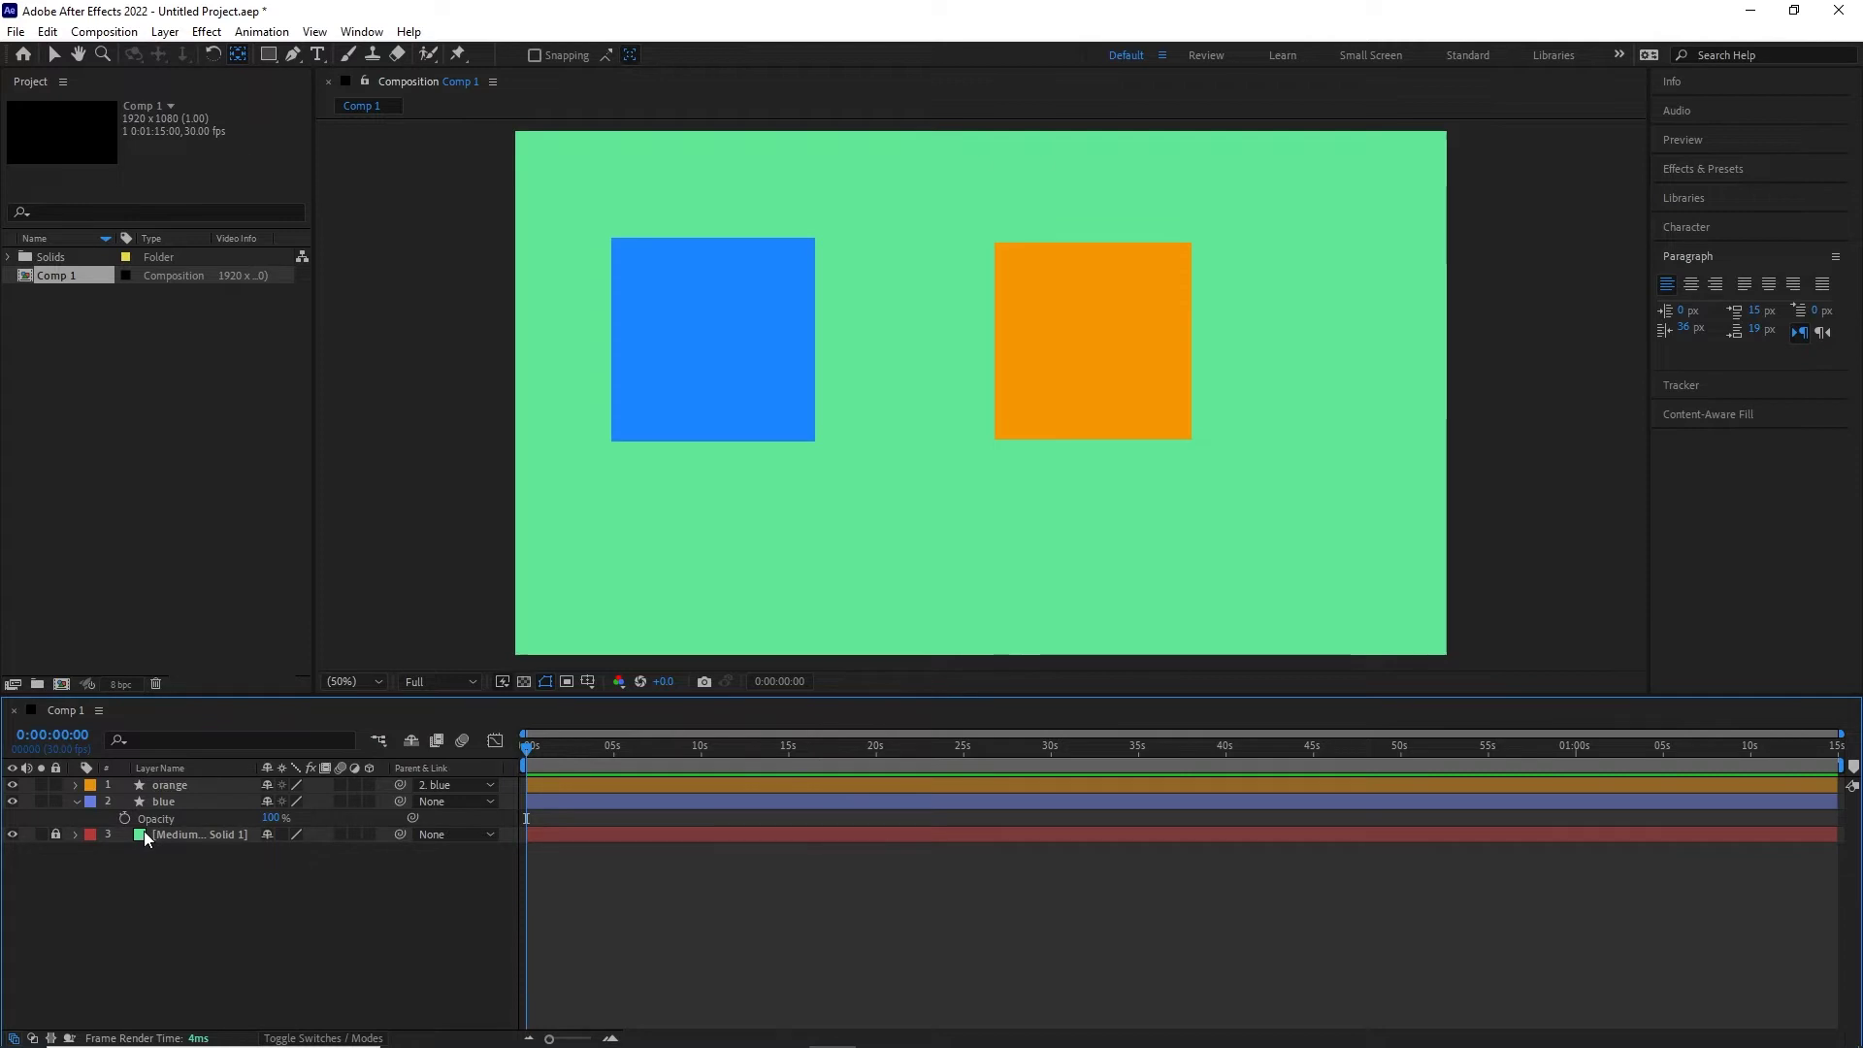
pyautogui.click(77, 802)
# - Scale the orange child layer down to 69% independently of its blue parent, and deselect it
pyautogui.click(167, 787)
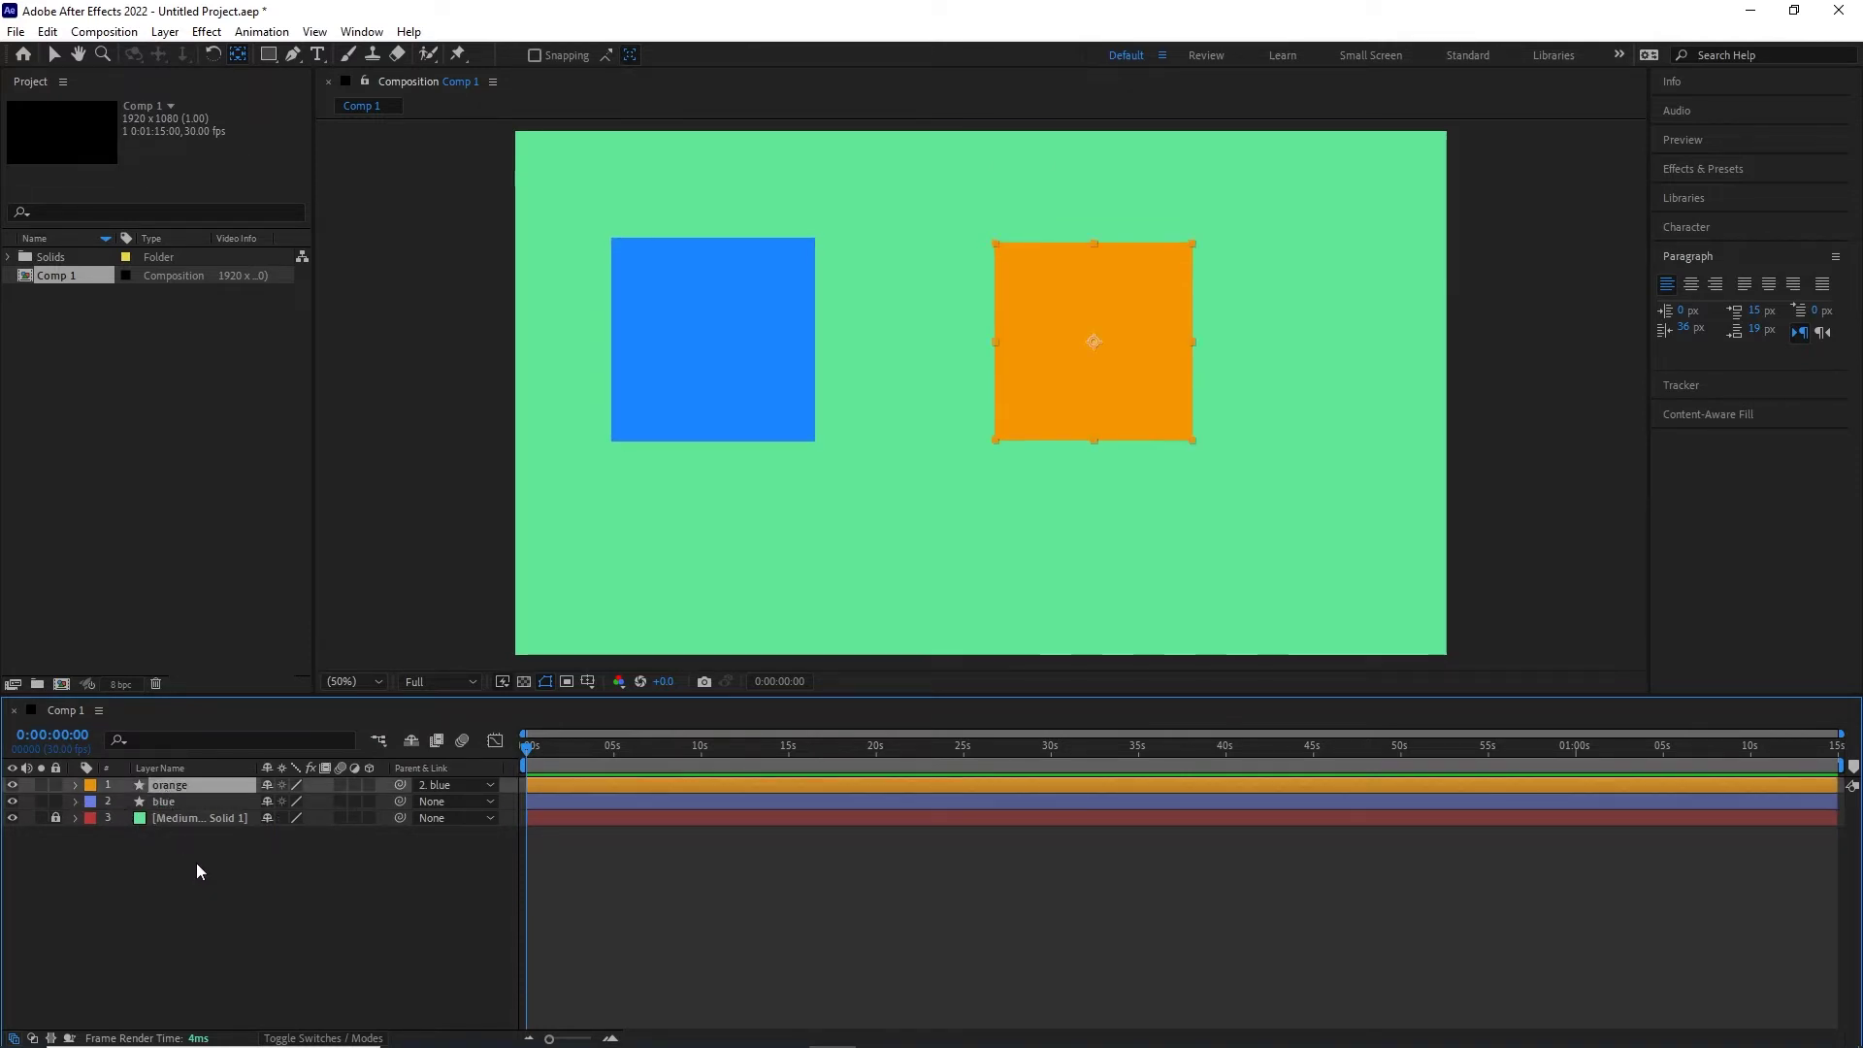
pyautogui.press('s')
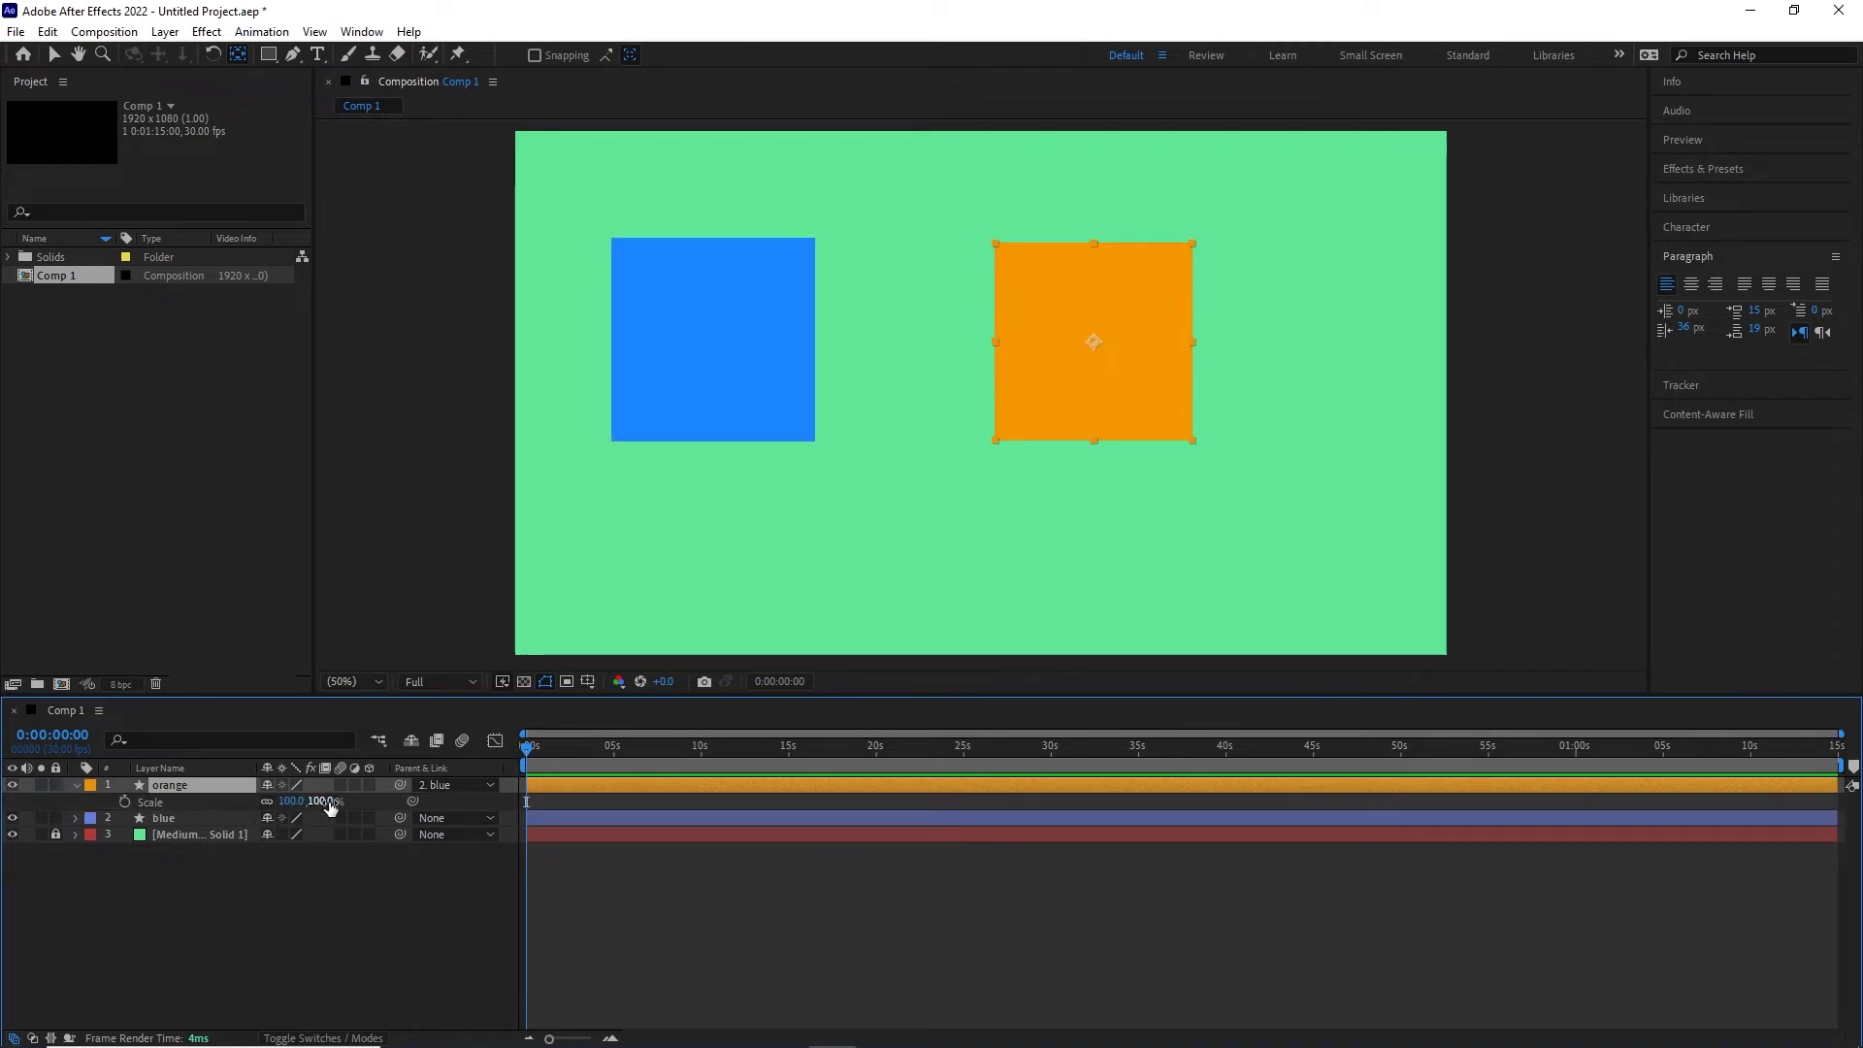
pyautogui.moveTo(324, 804); pyautogui.dragTo(294, 803)
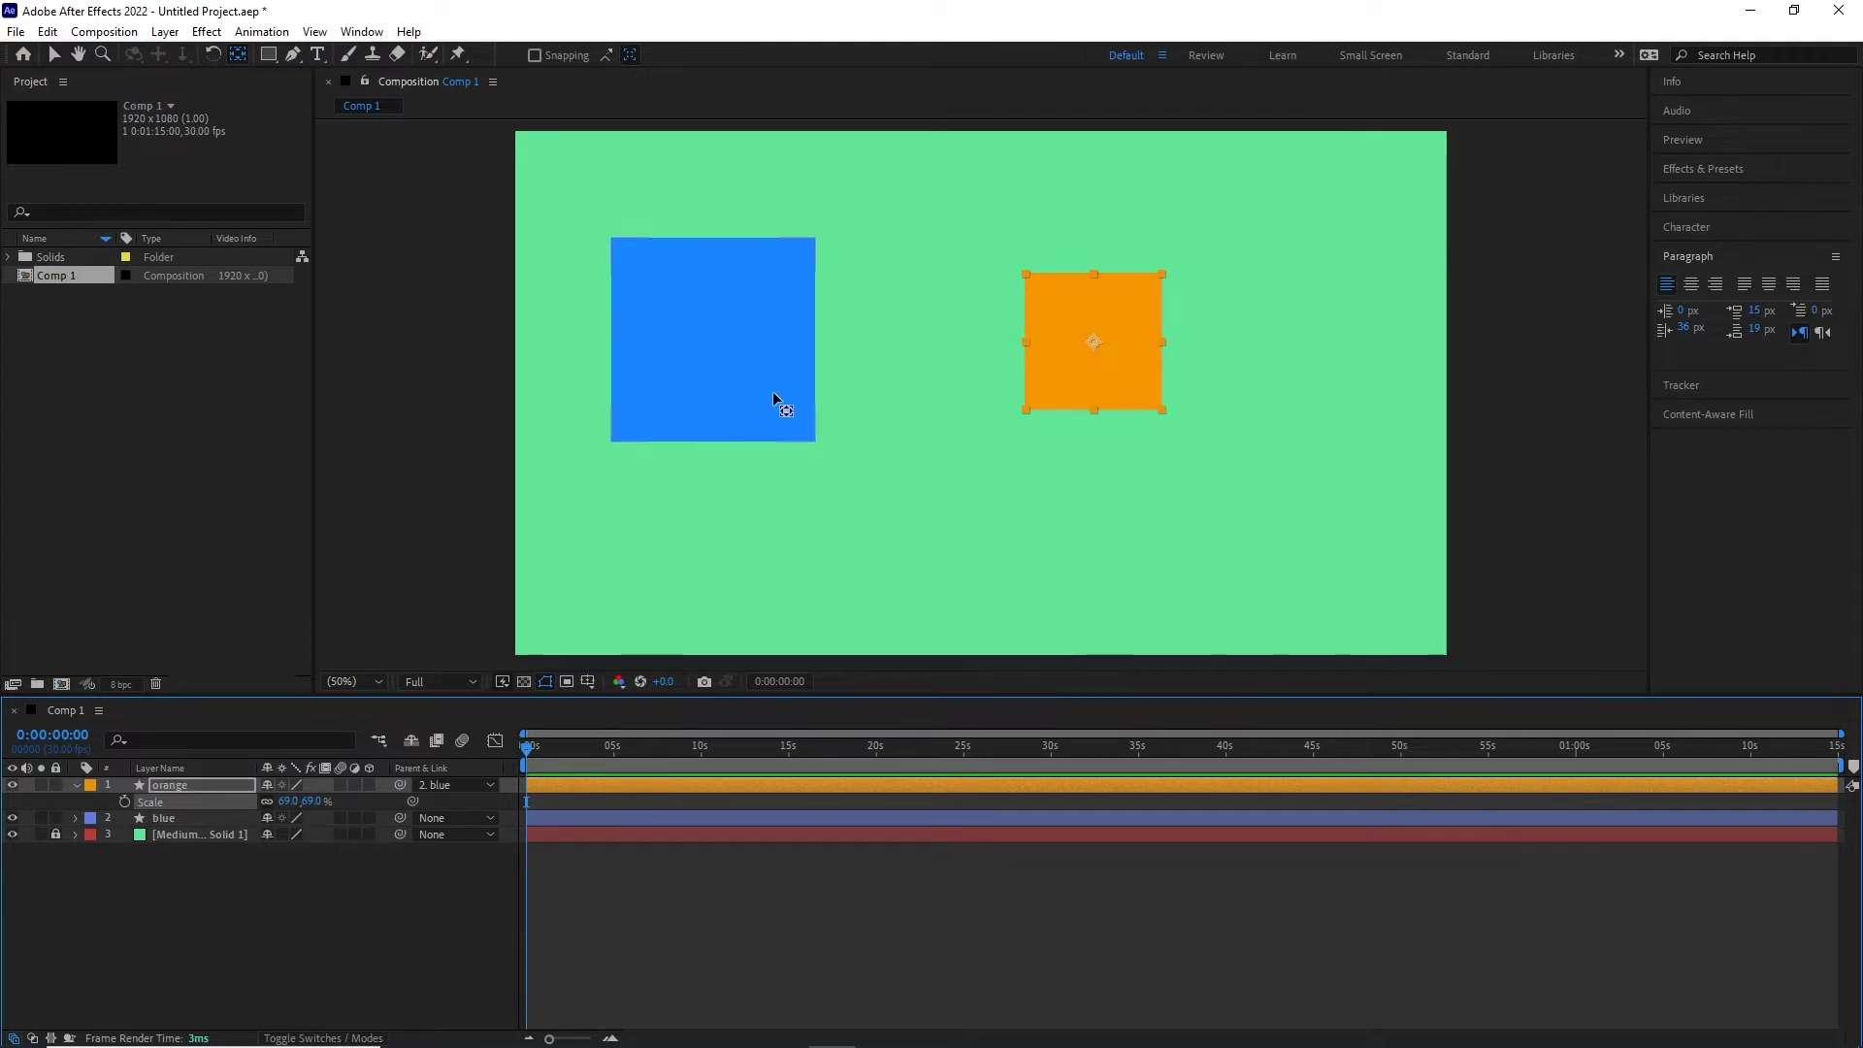
pyautogui.click(262, 984)
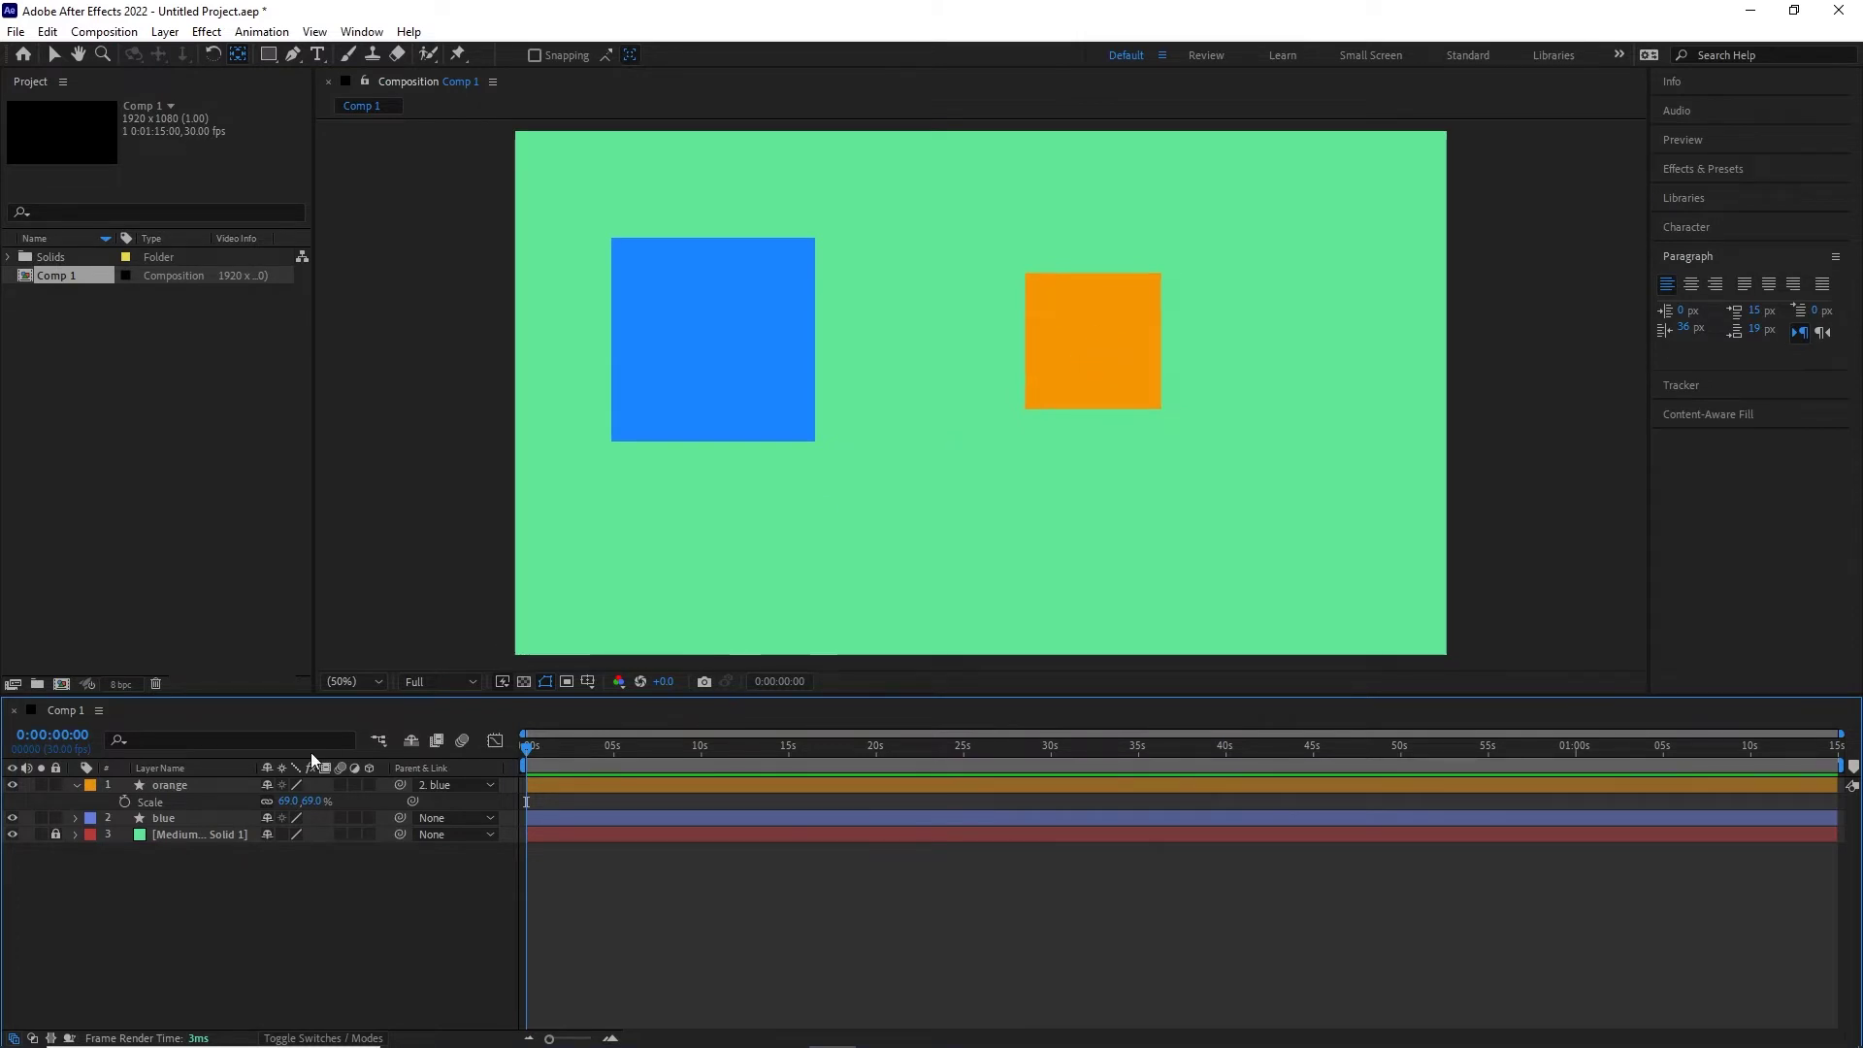
# - Reveal the blue parent layer's Scale property and scale the layer down to 95%
pyautogui.click(182, 823)
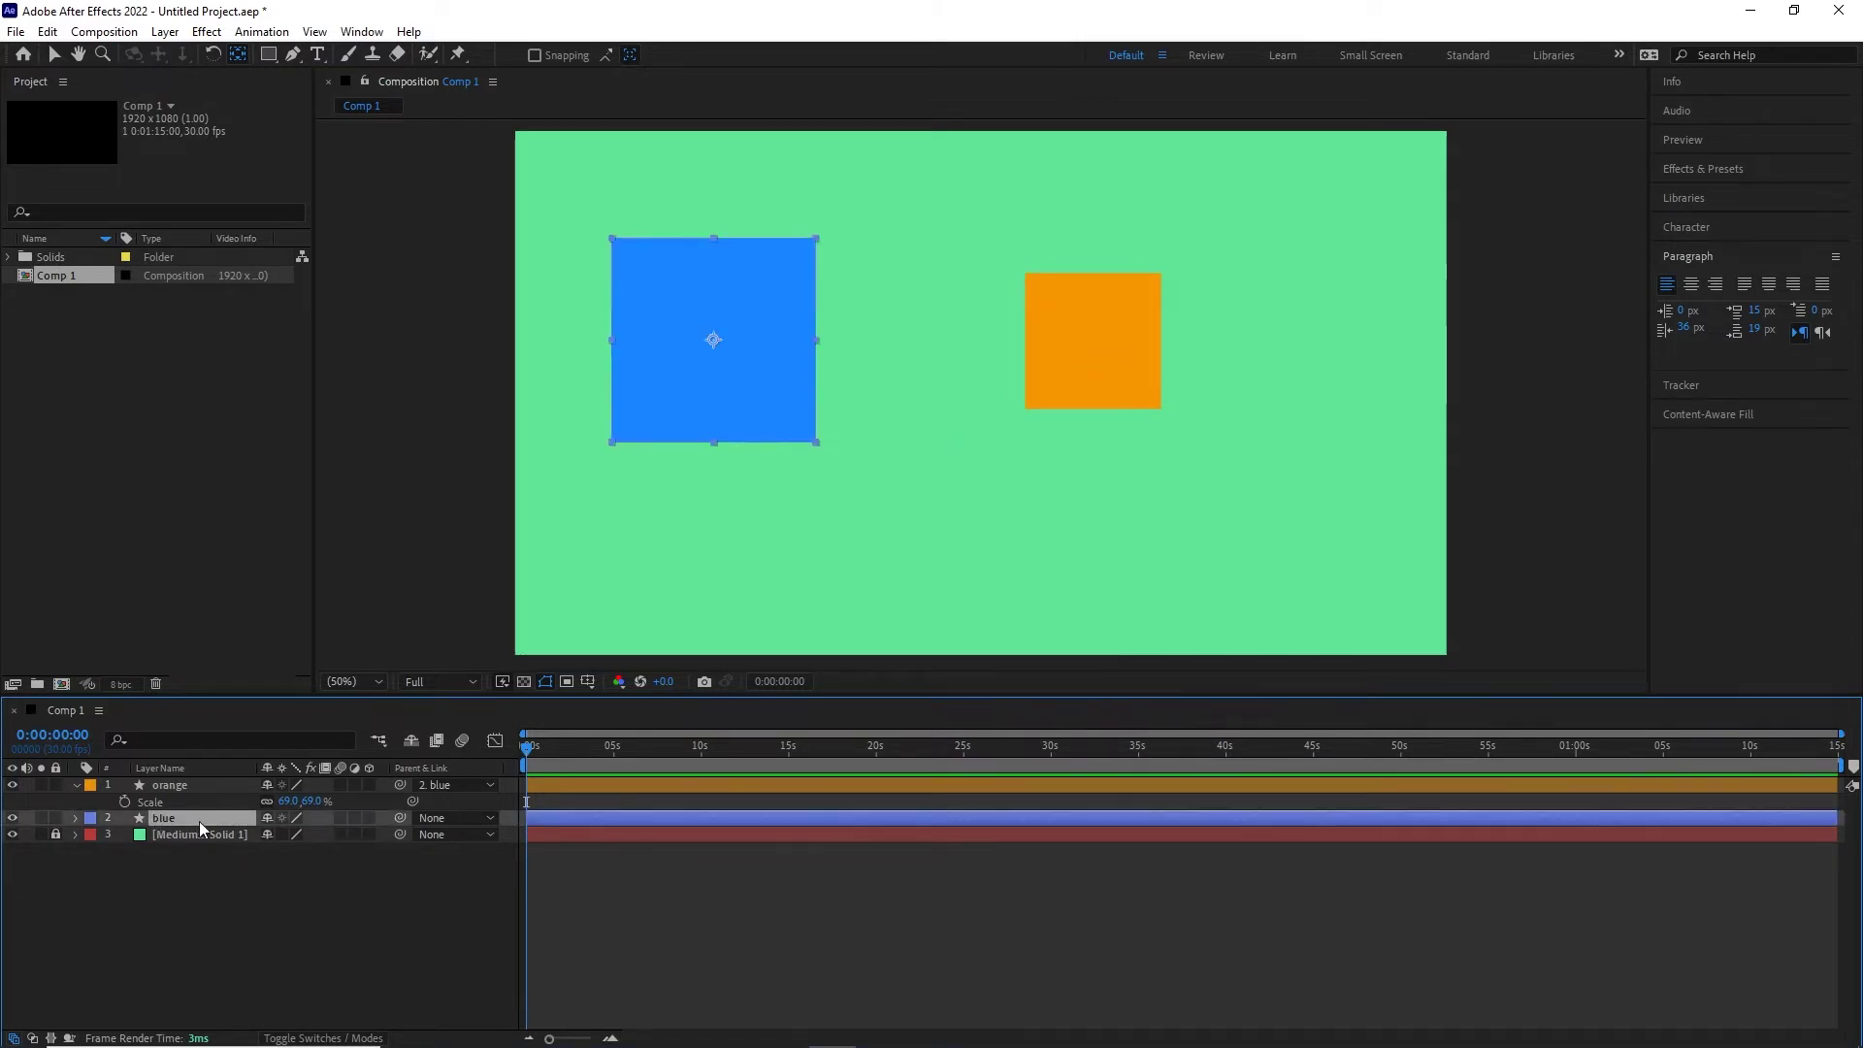
pyautogui.press('s')
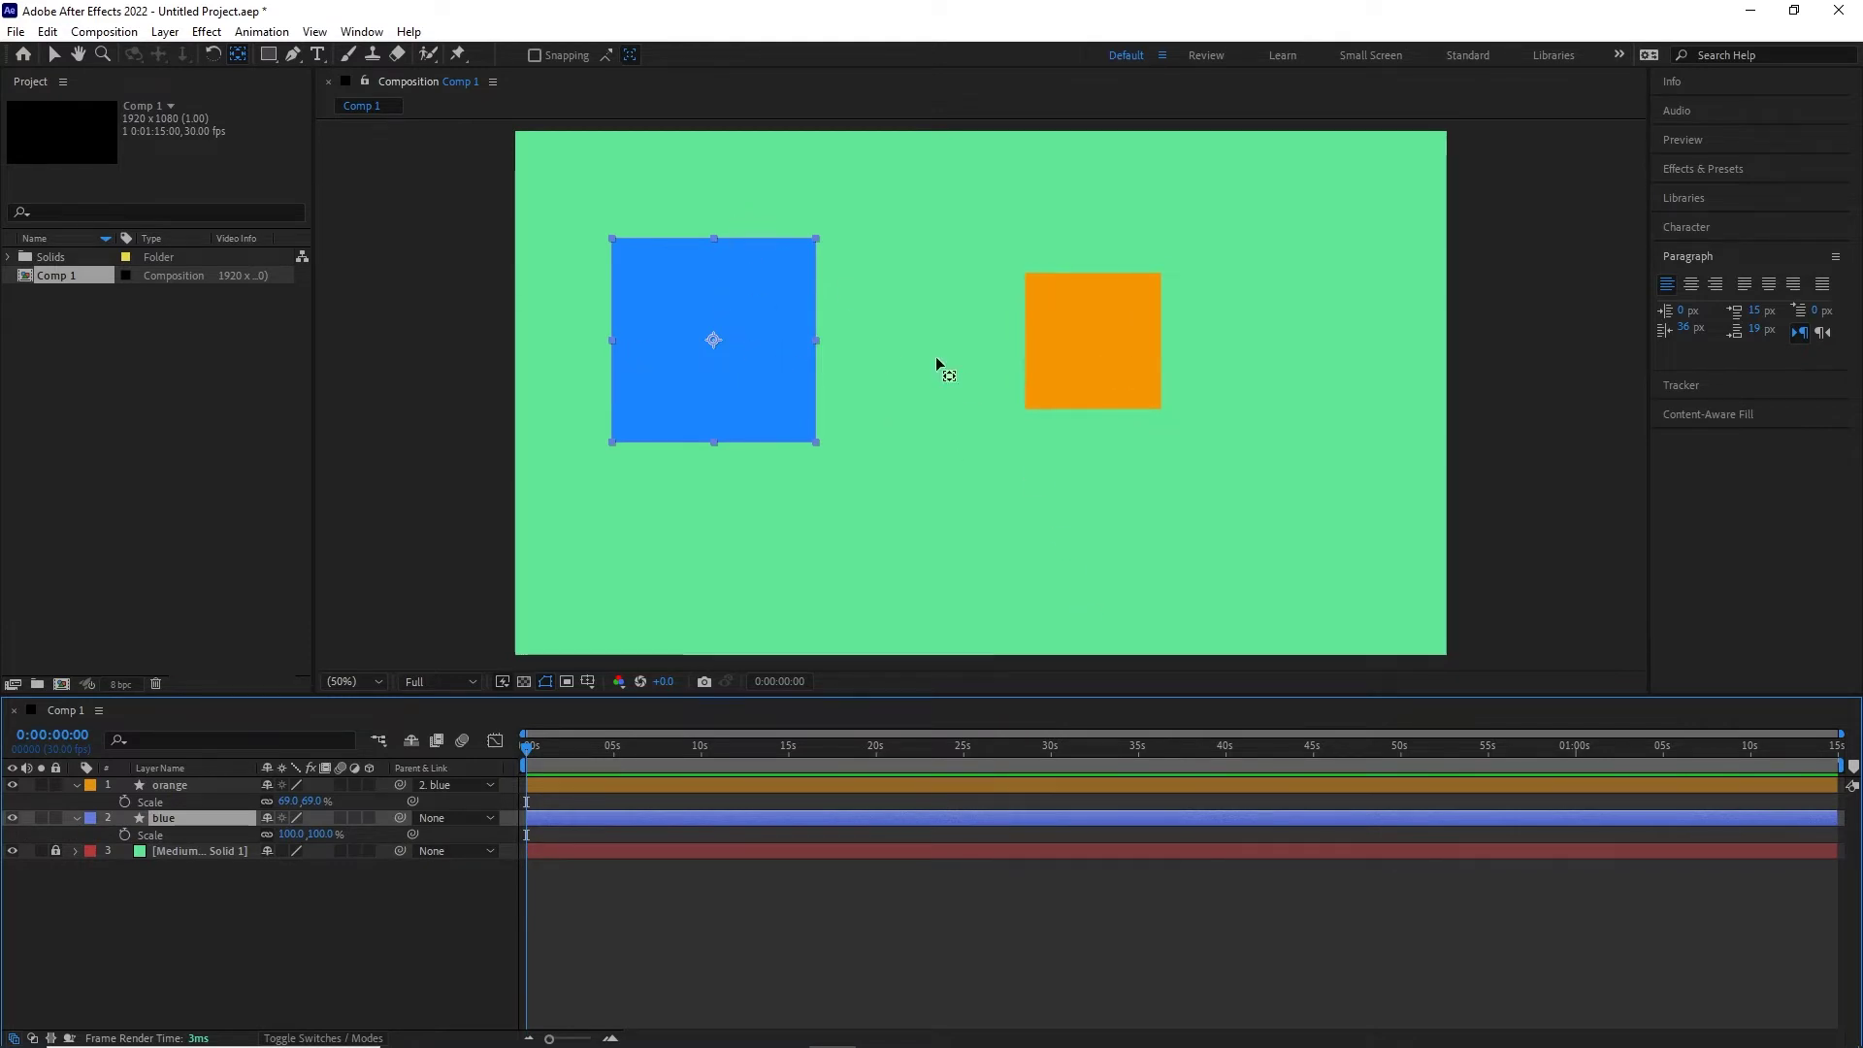
pyautogui.moveTo(330, 835); pyautogui.dragTo(384, 834)
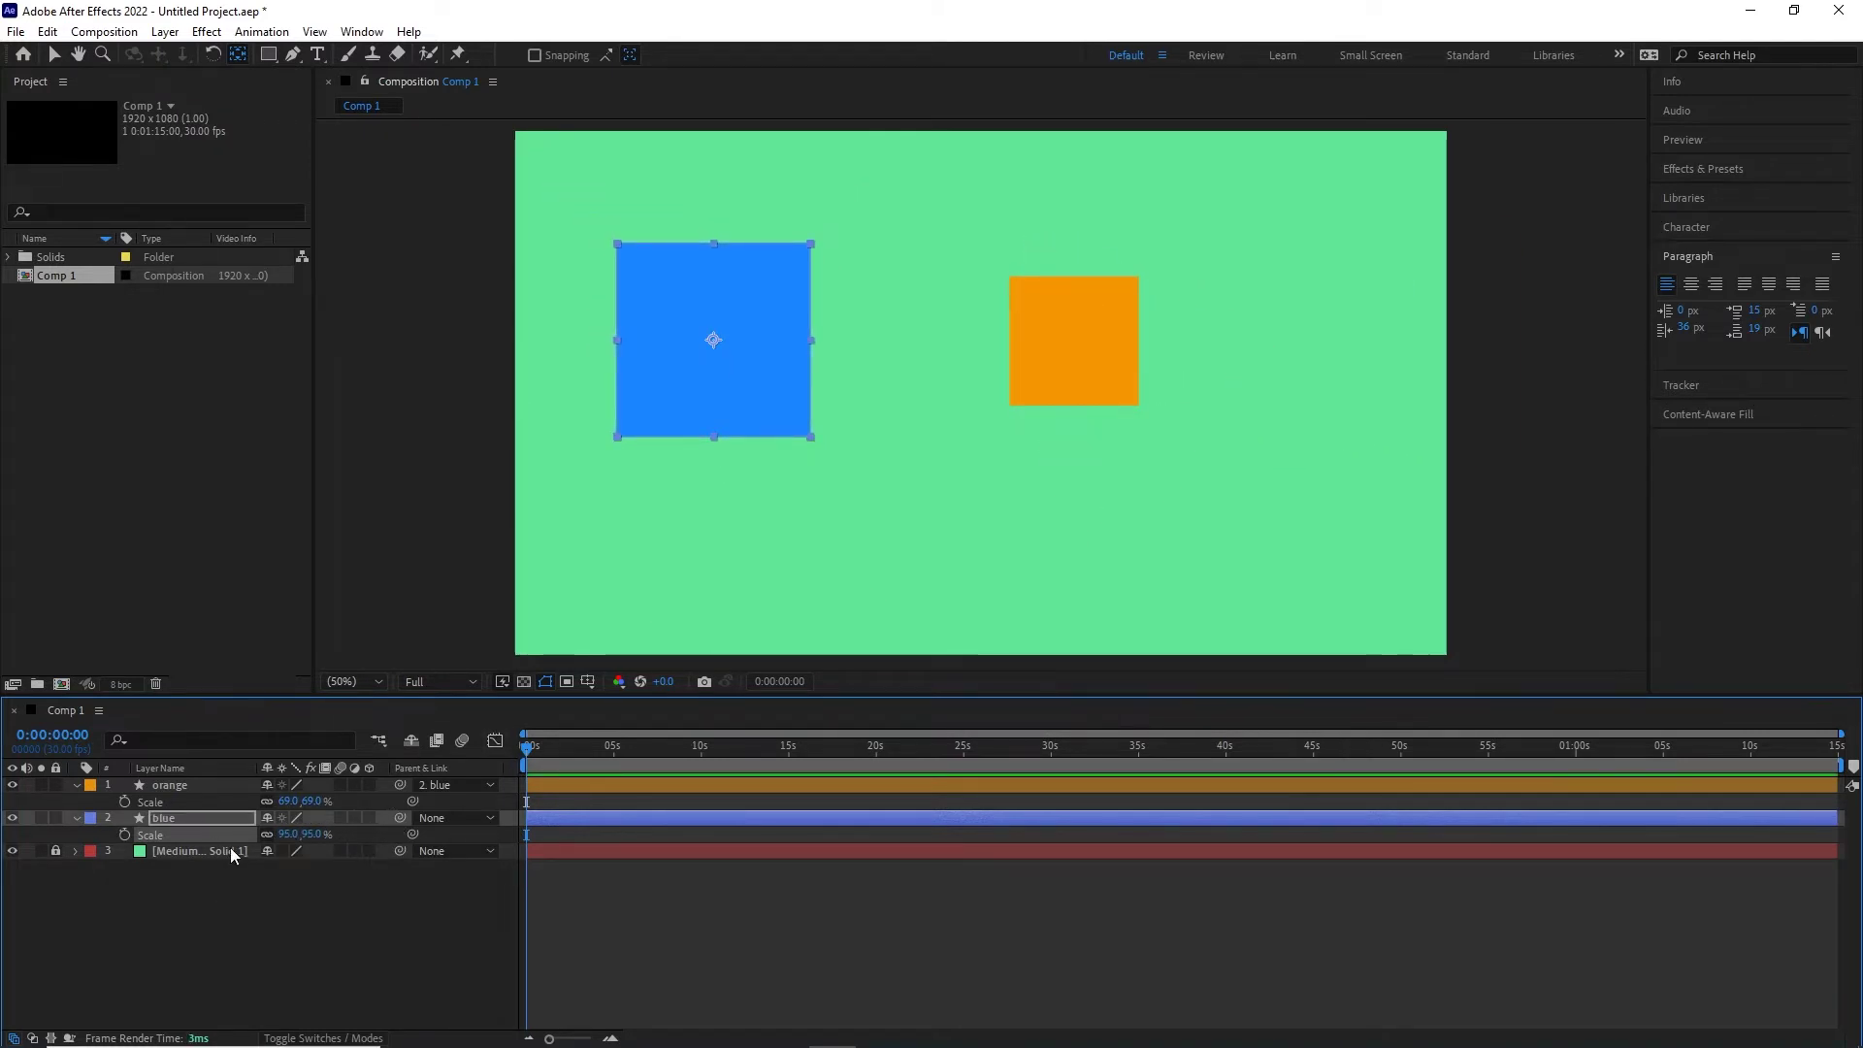
# - Try deleting the blue parent layer, and undo the deletion
pyautogui.hotkey('ctrl', 's')
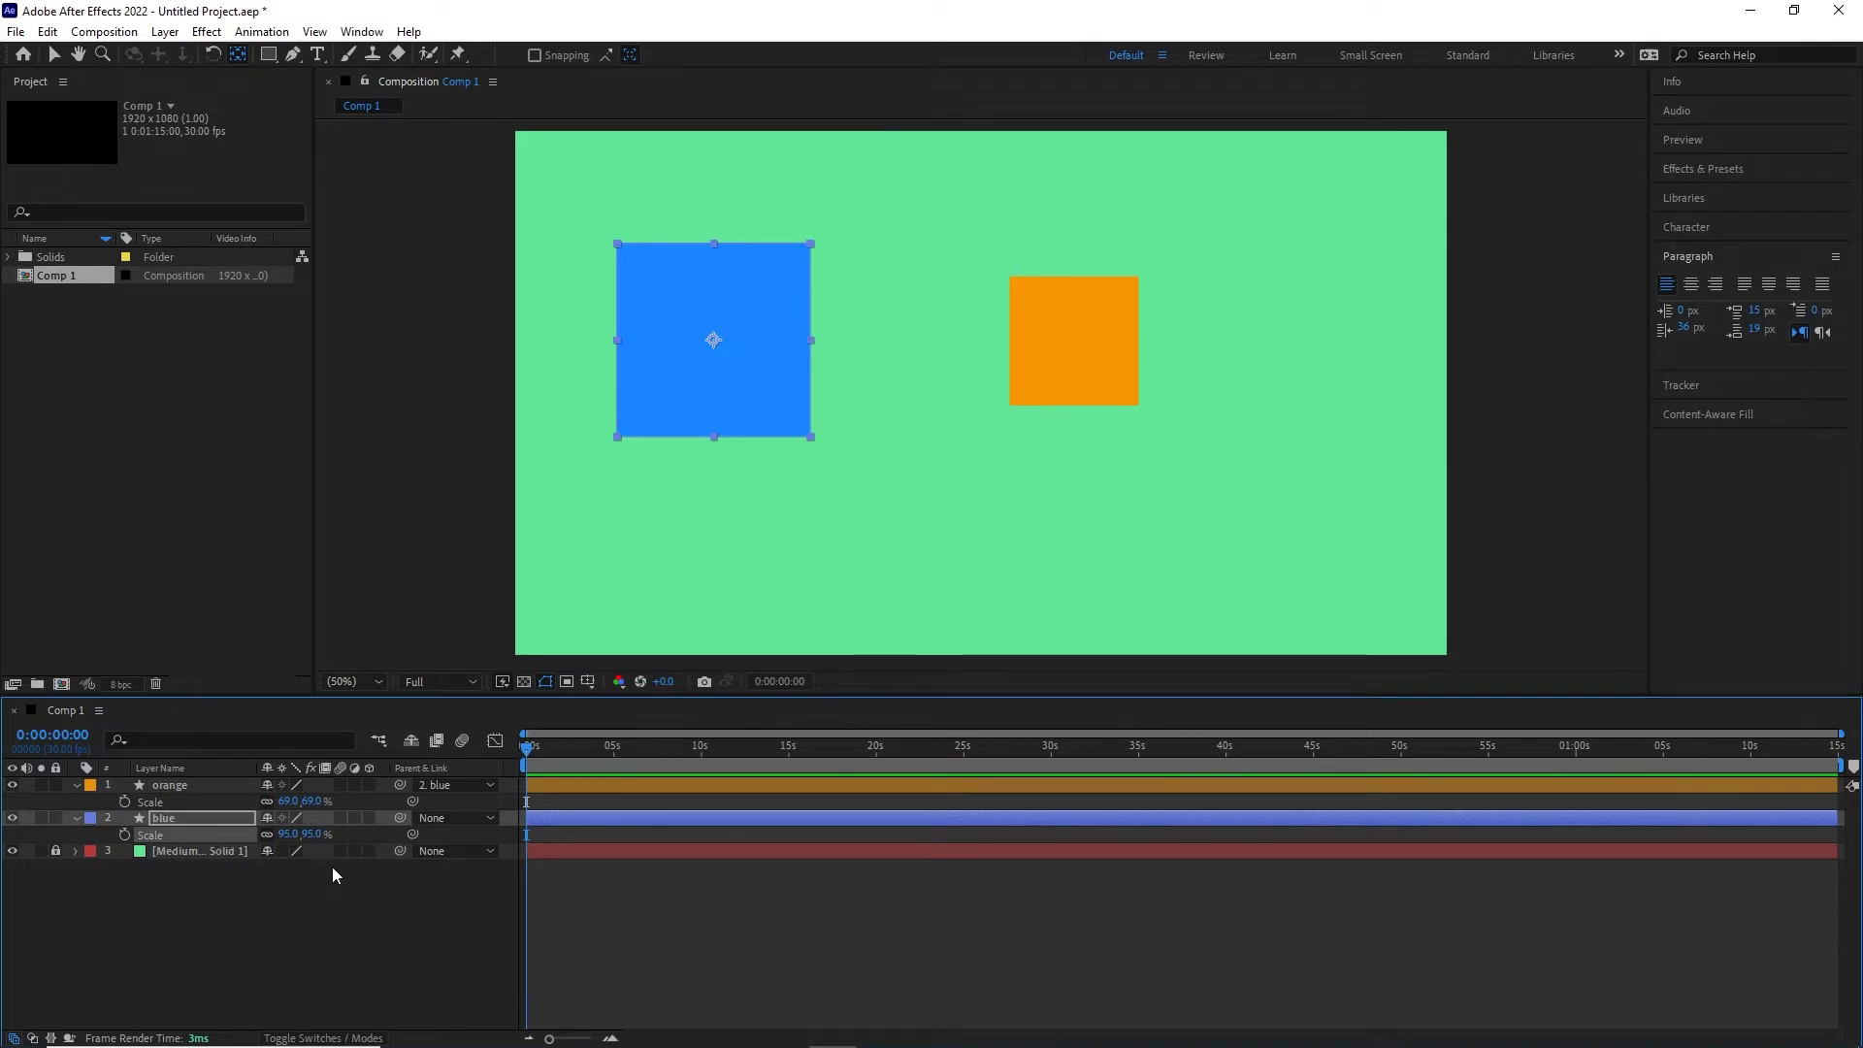
pyautogui.press('Delete')
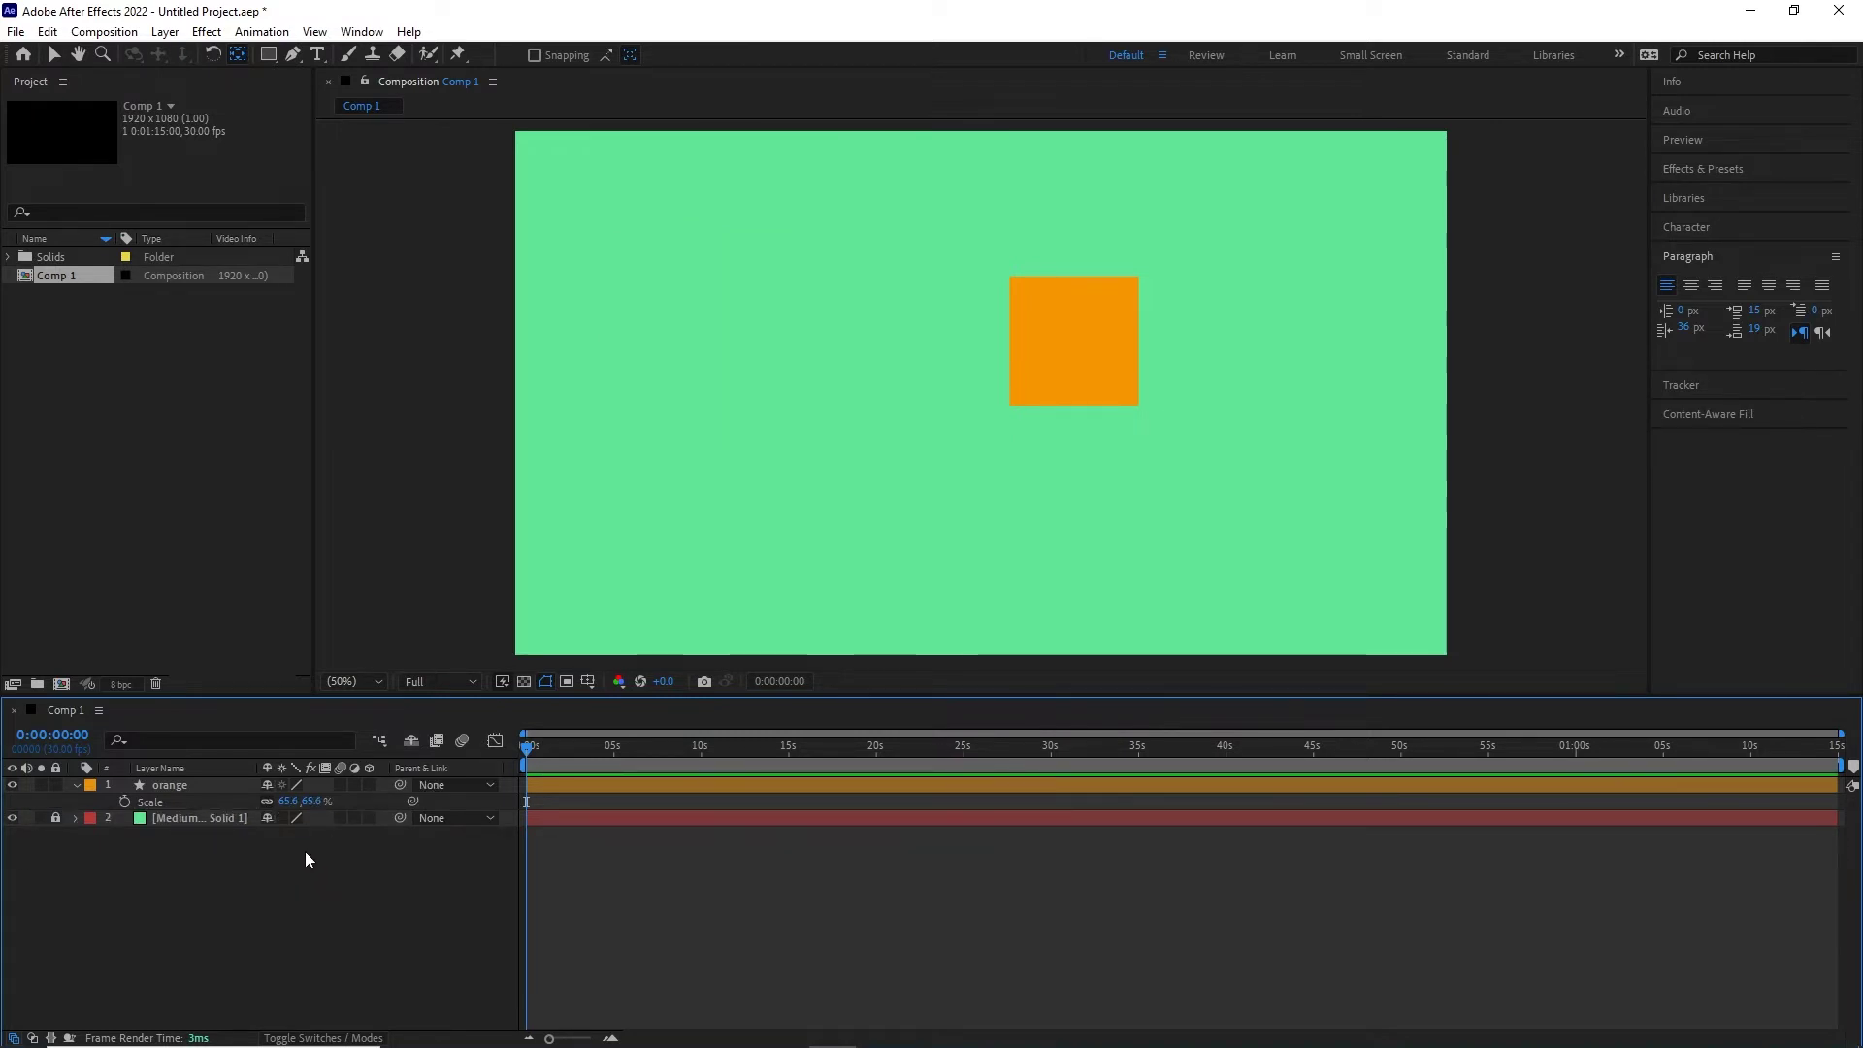
pyautogui.hotkey('ctrl', 'z')
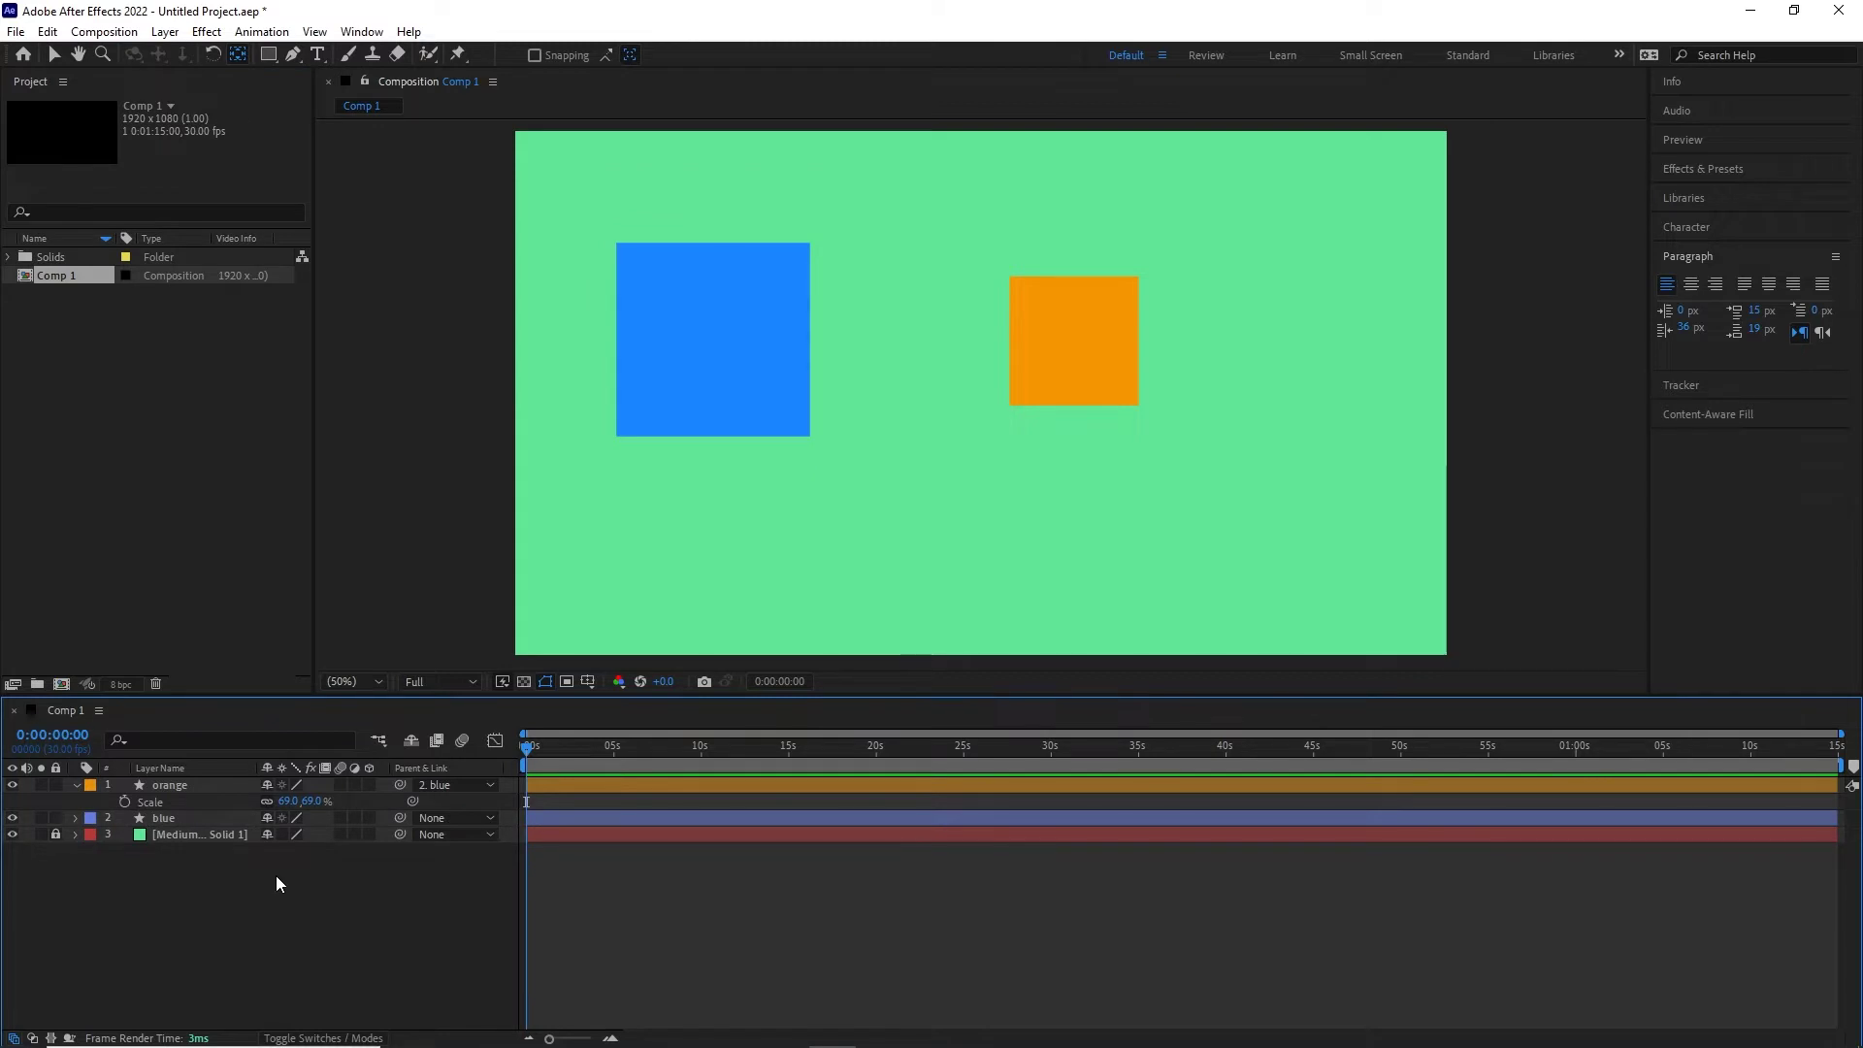
# - Try to parent the blue layer to its own orange child layer with the parent pick whip
pyautogui.click(184, 821)
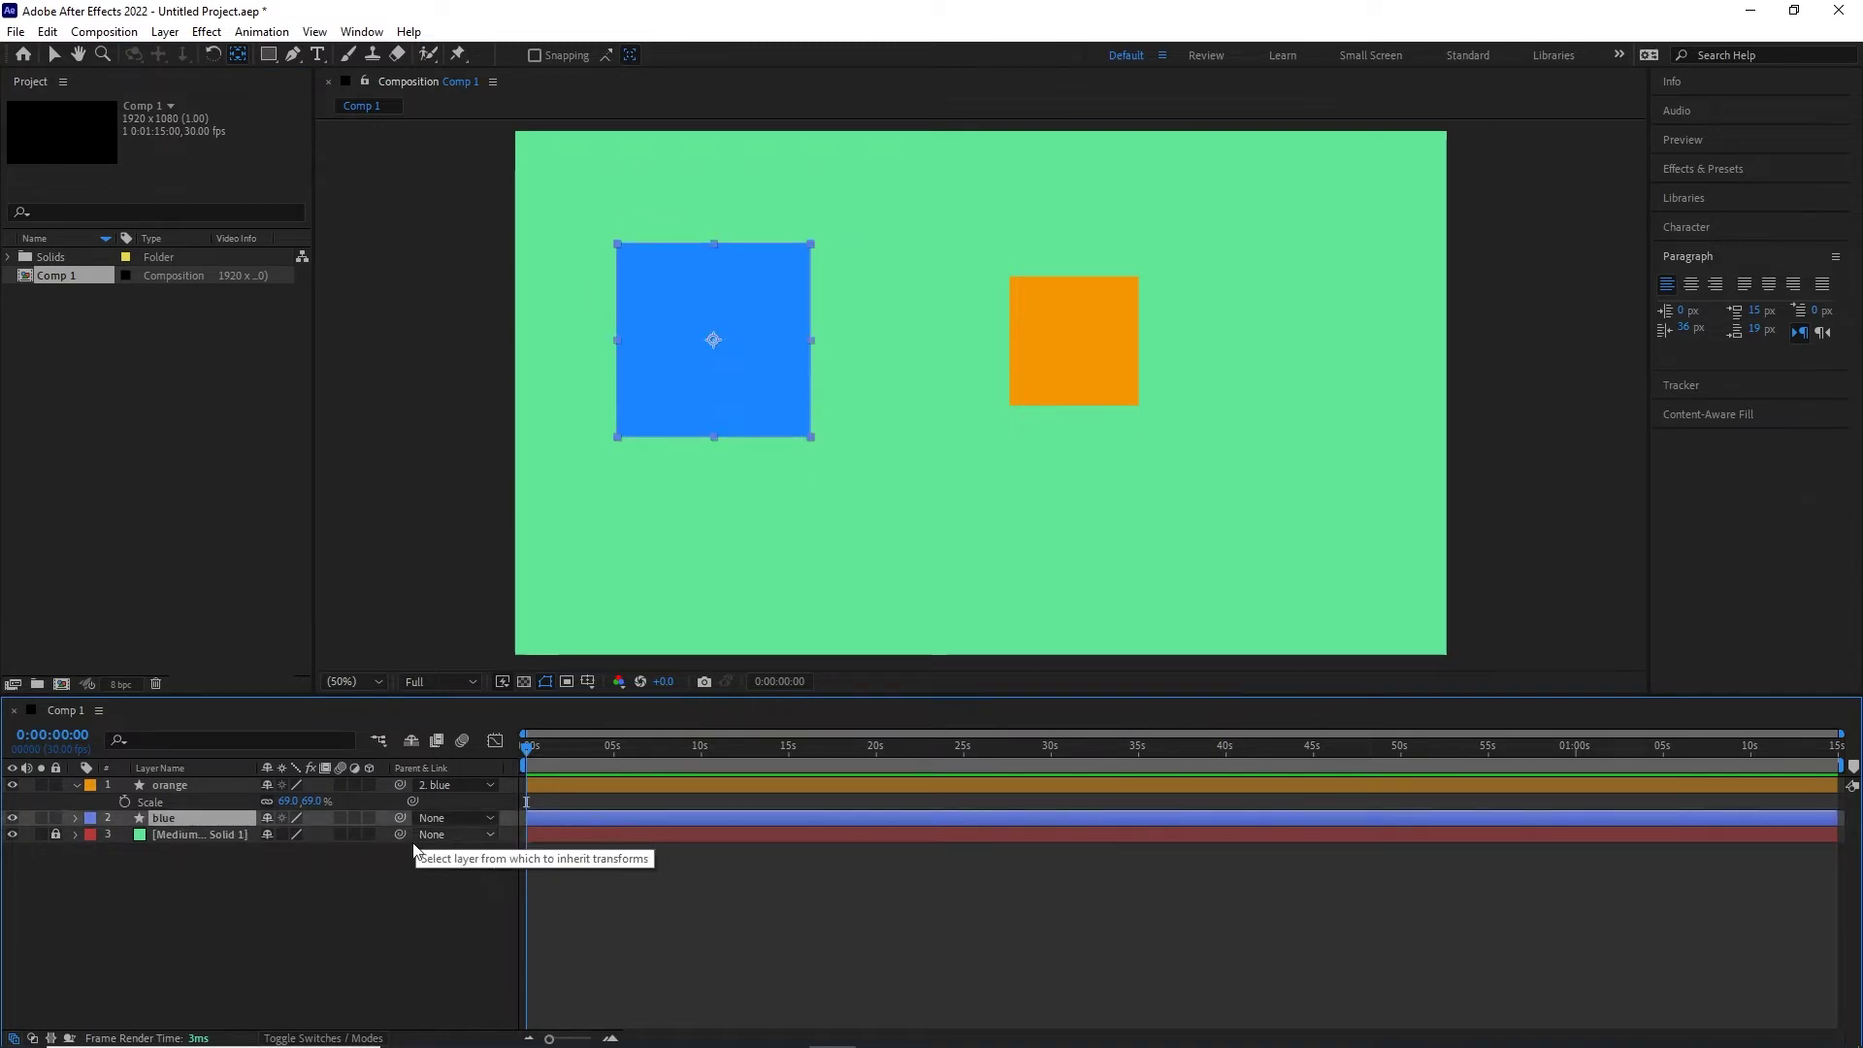
pyautogui.click(367, 949)
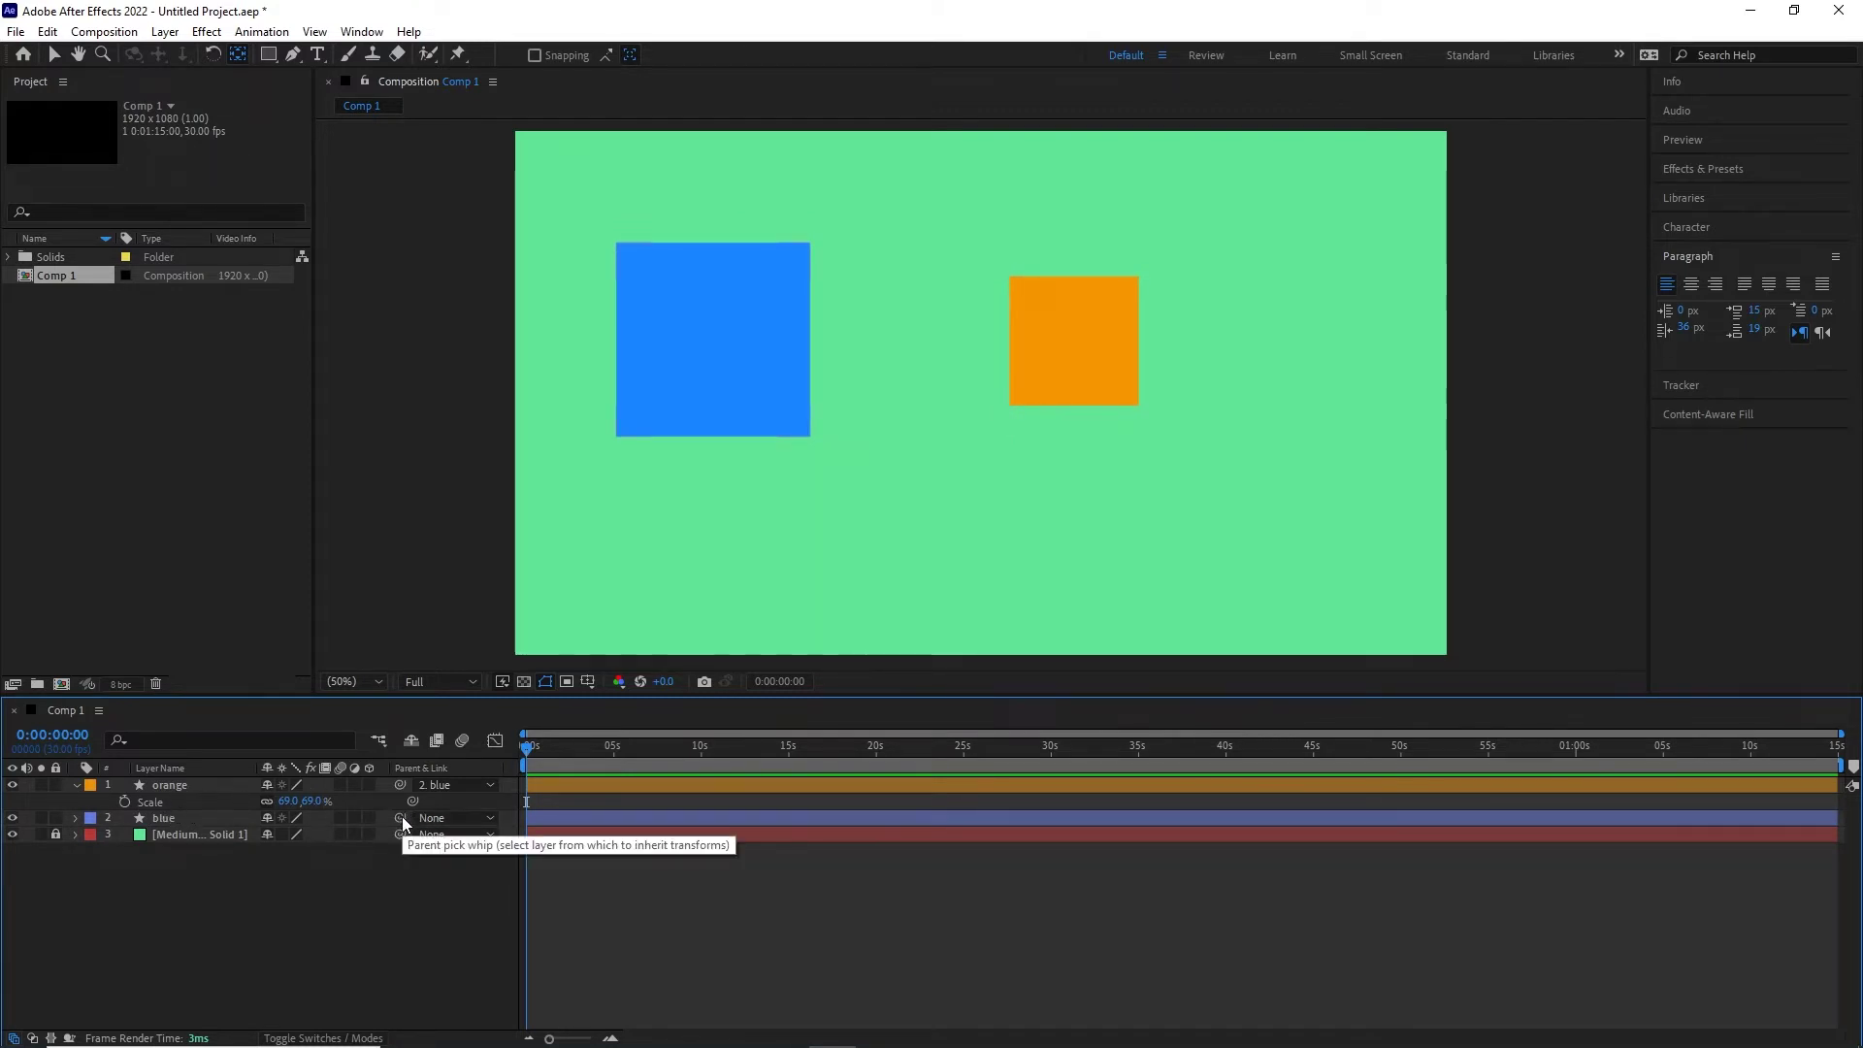
pyautogui.moveTo(402, 817); pyautogui.dragTo(153, 786)
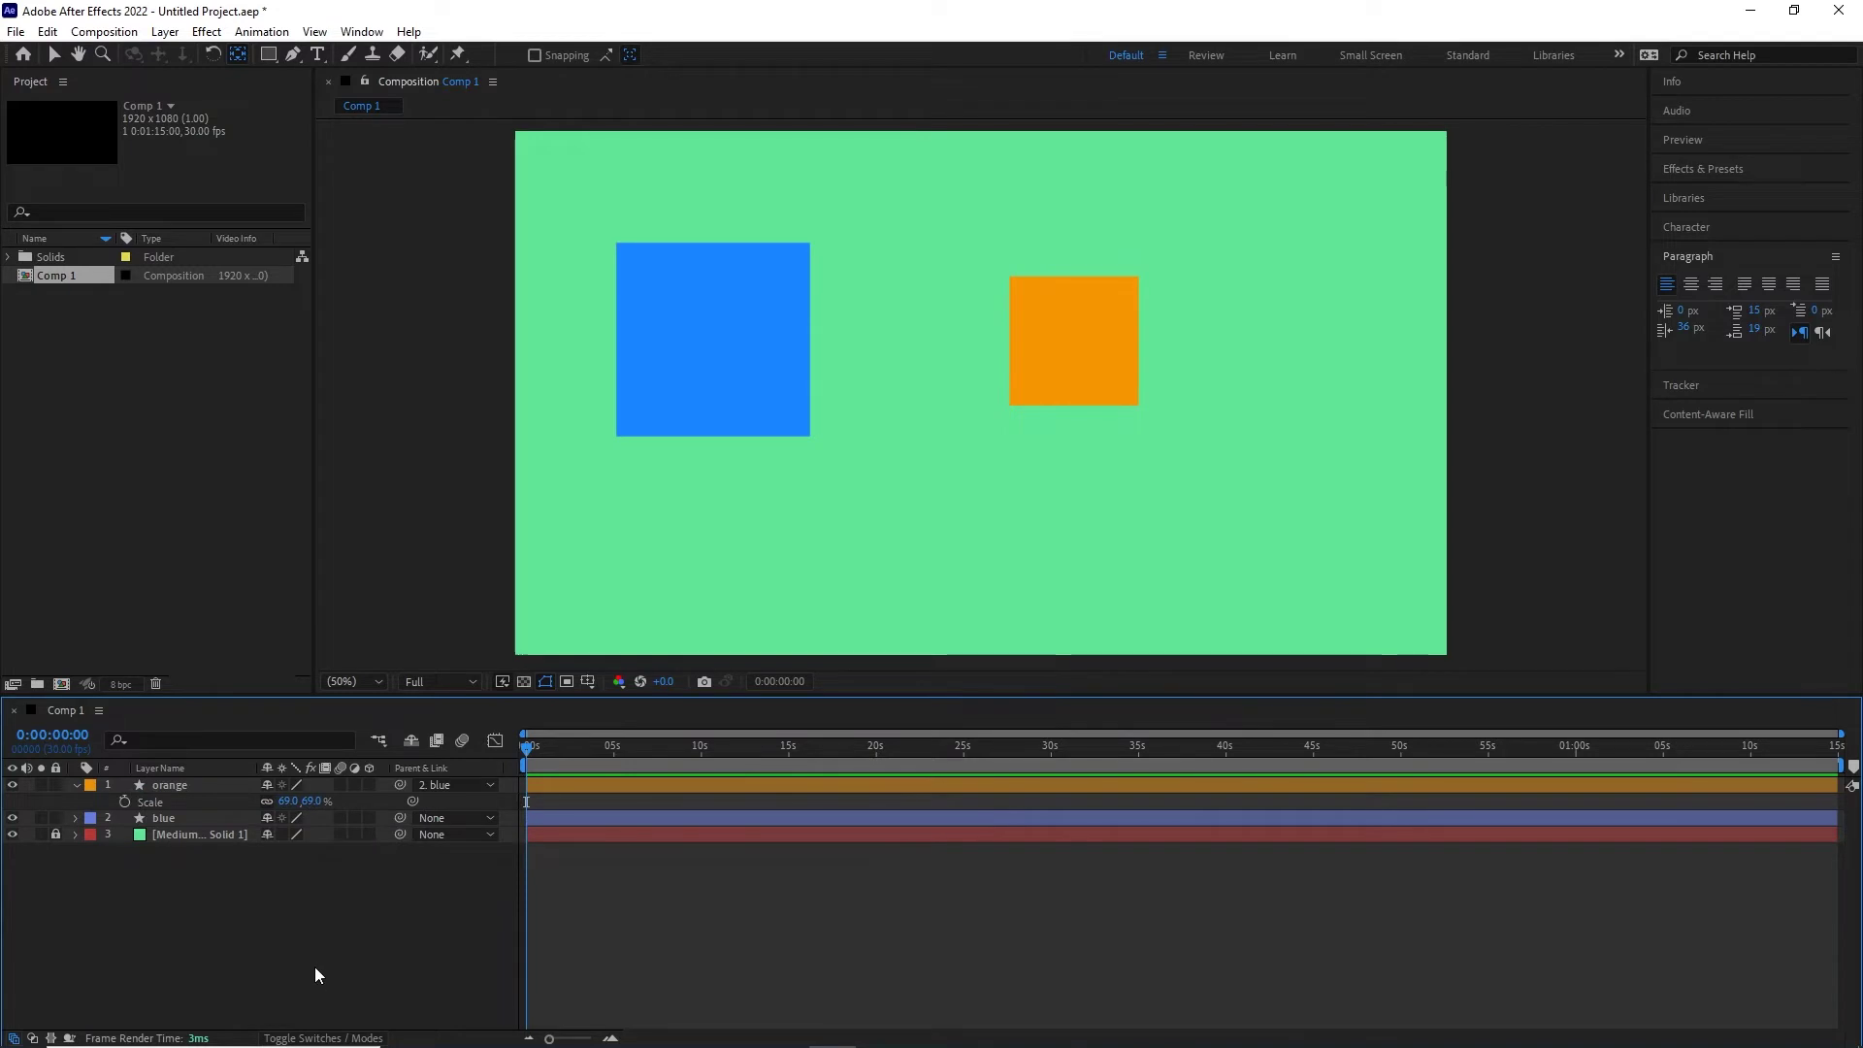
# - Reset the orange layer's Scale property to its default, and deselect the layer
pyautogui.click(148, 804)
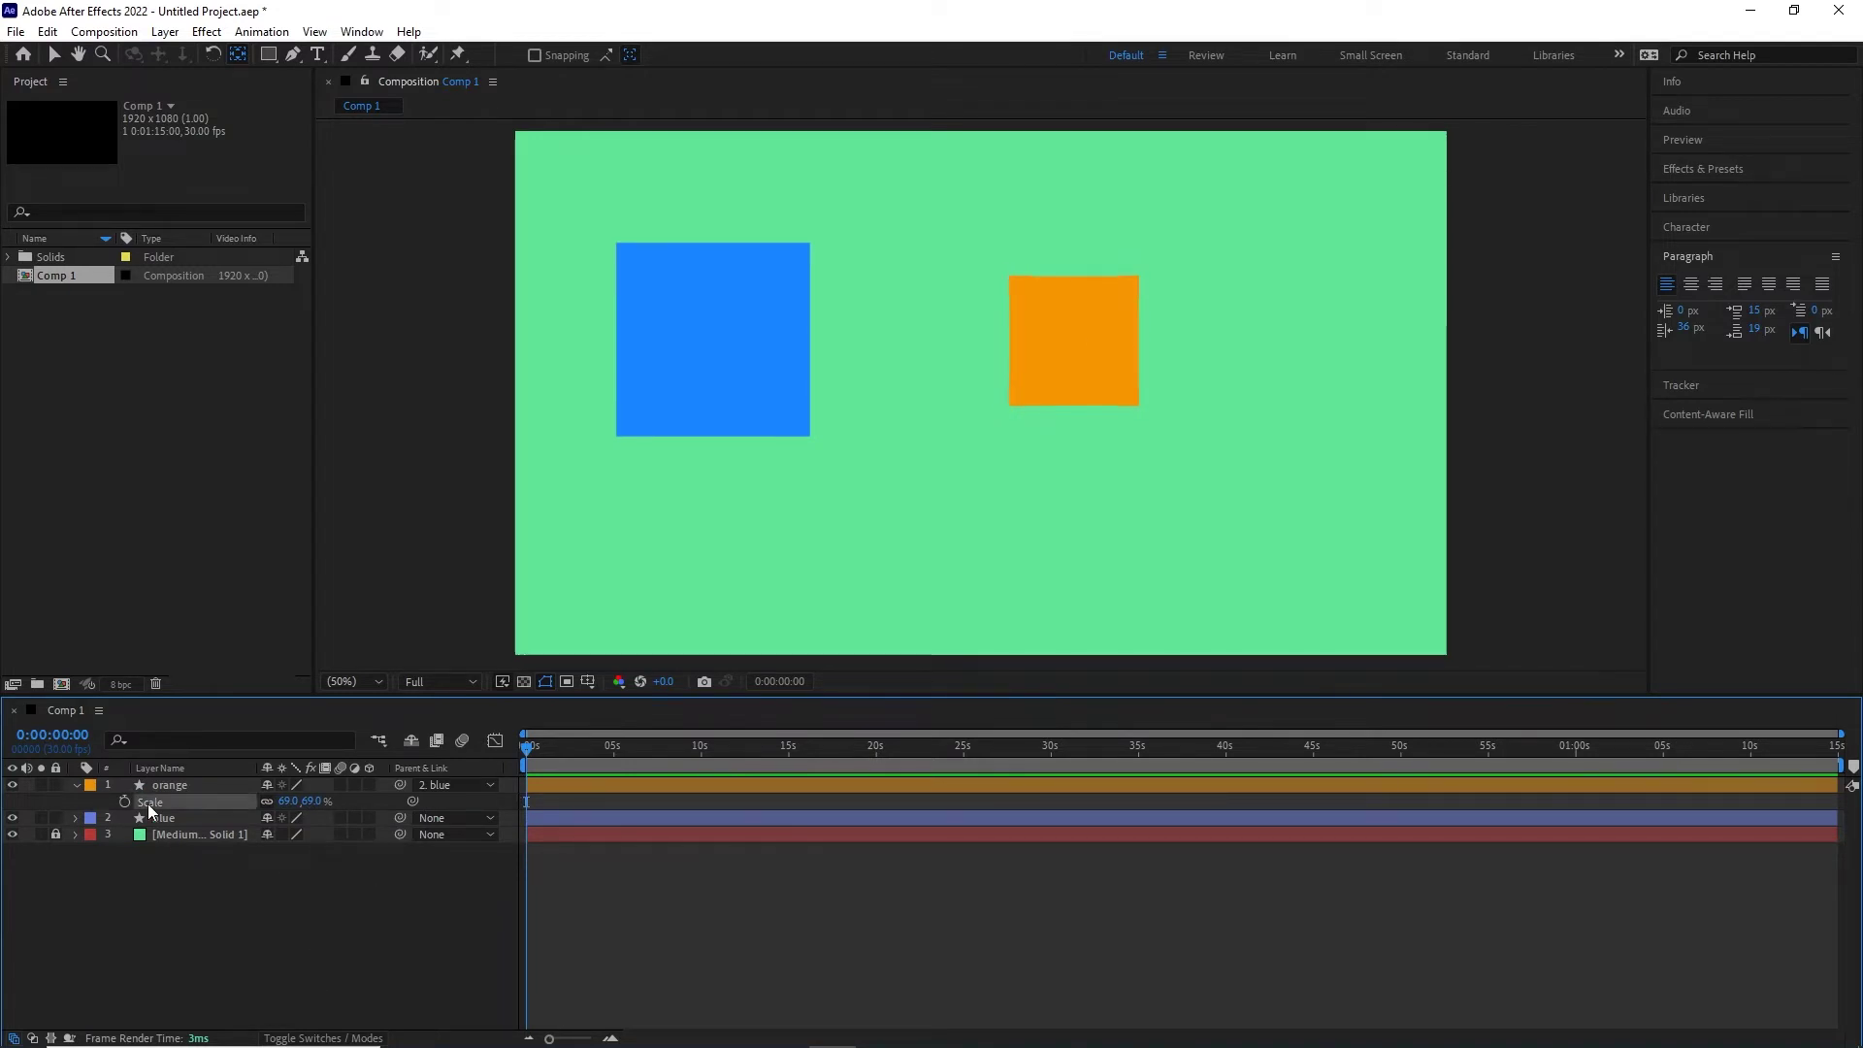
pyautogui.rightClick(147, 800)
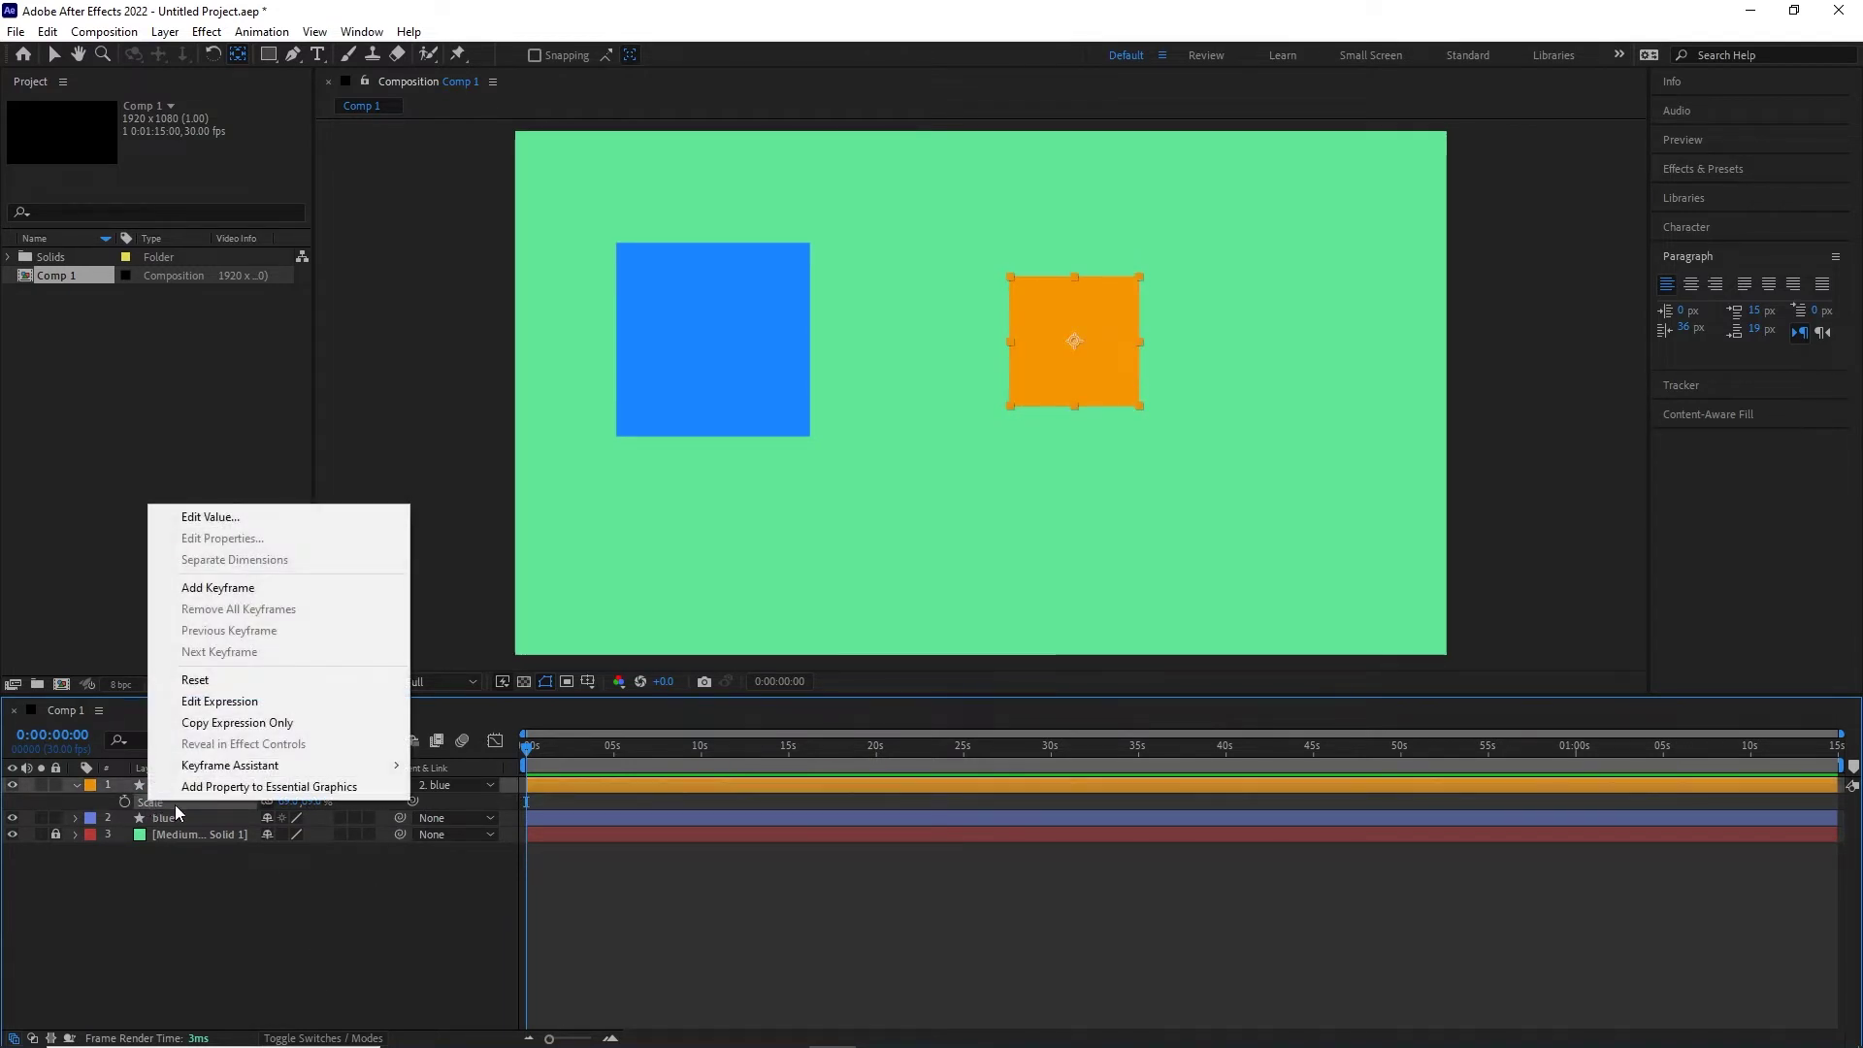
pyautogui.click(198, 683)
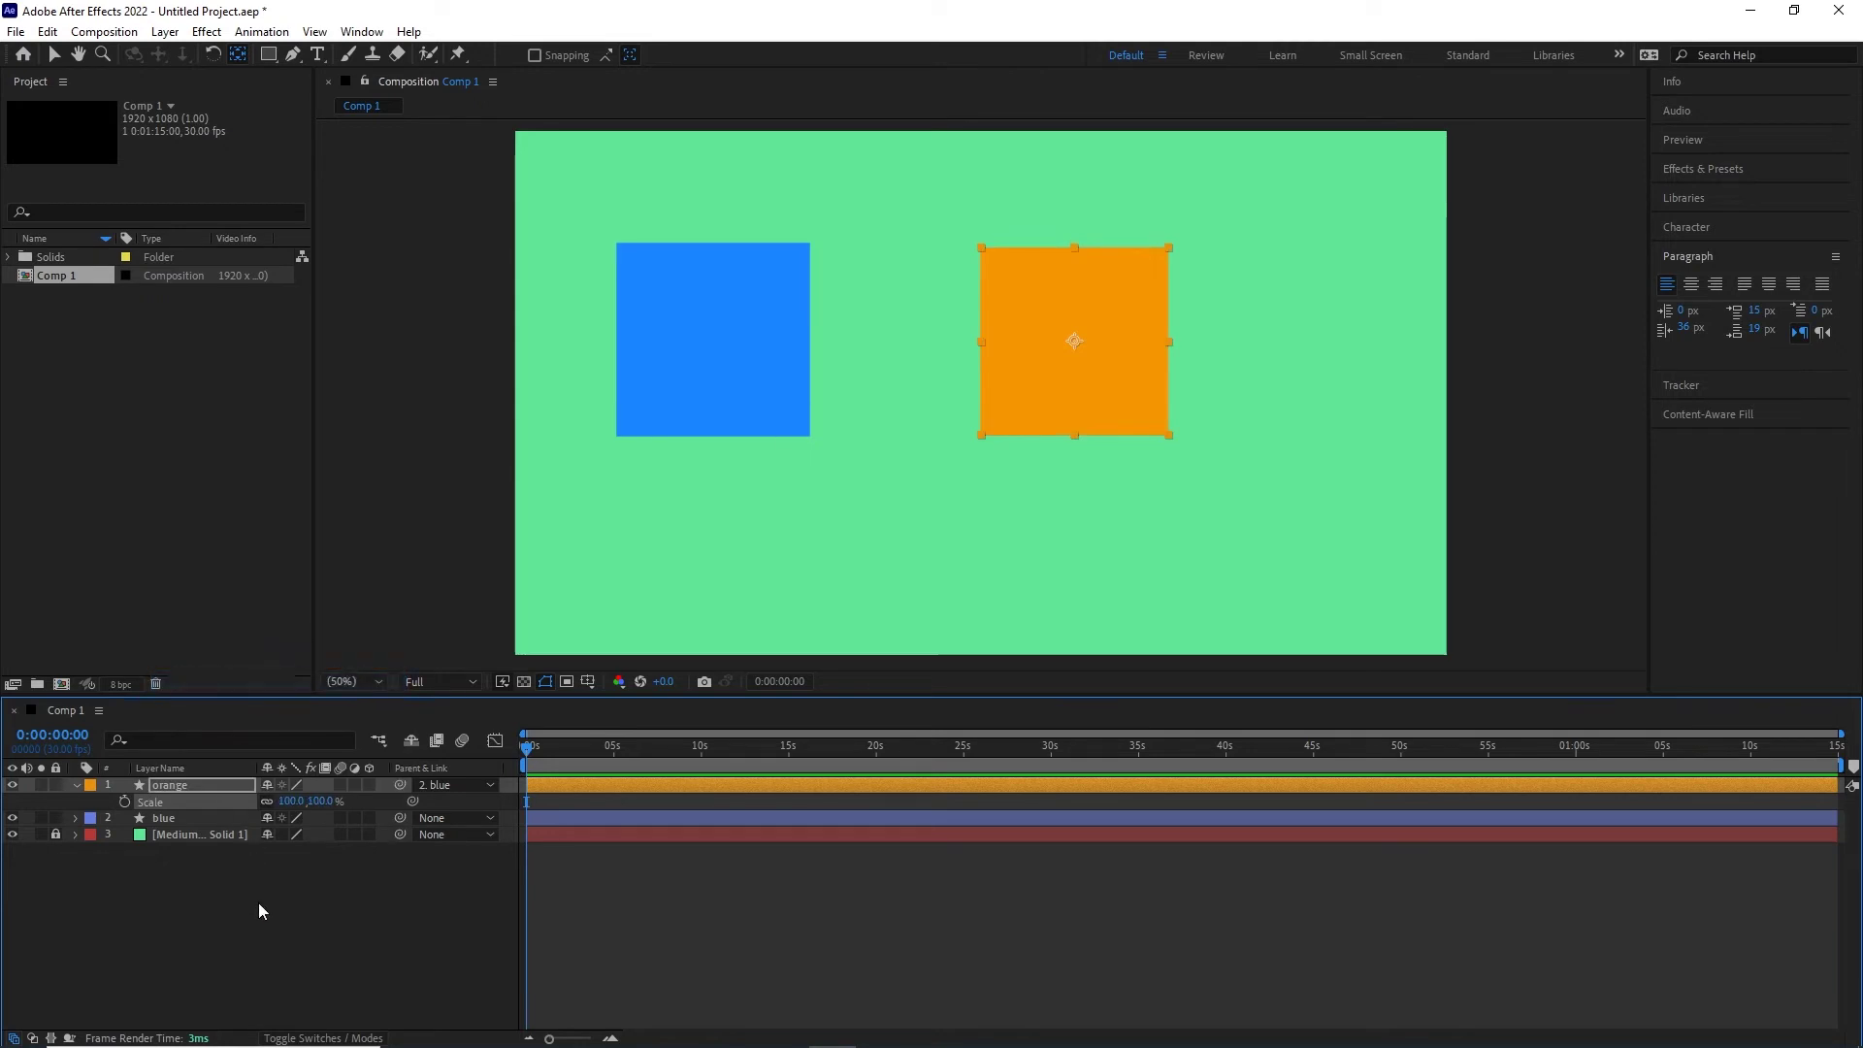
pyautogui.click(282, 894)
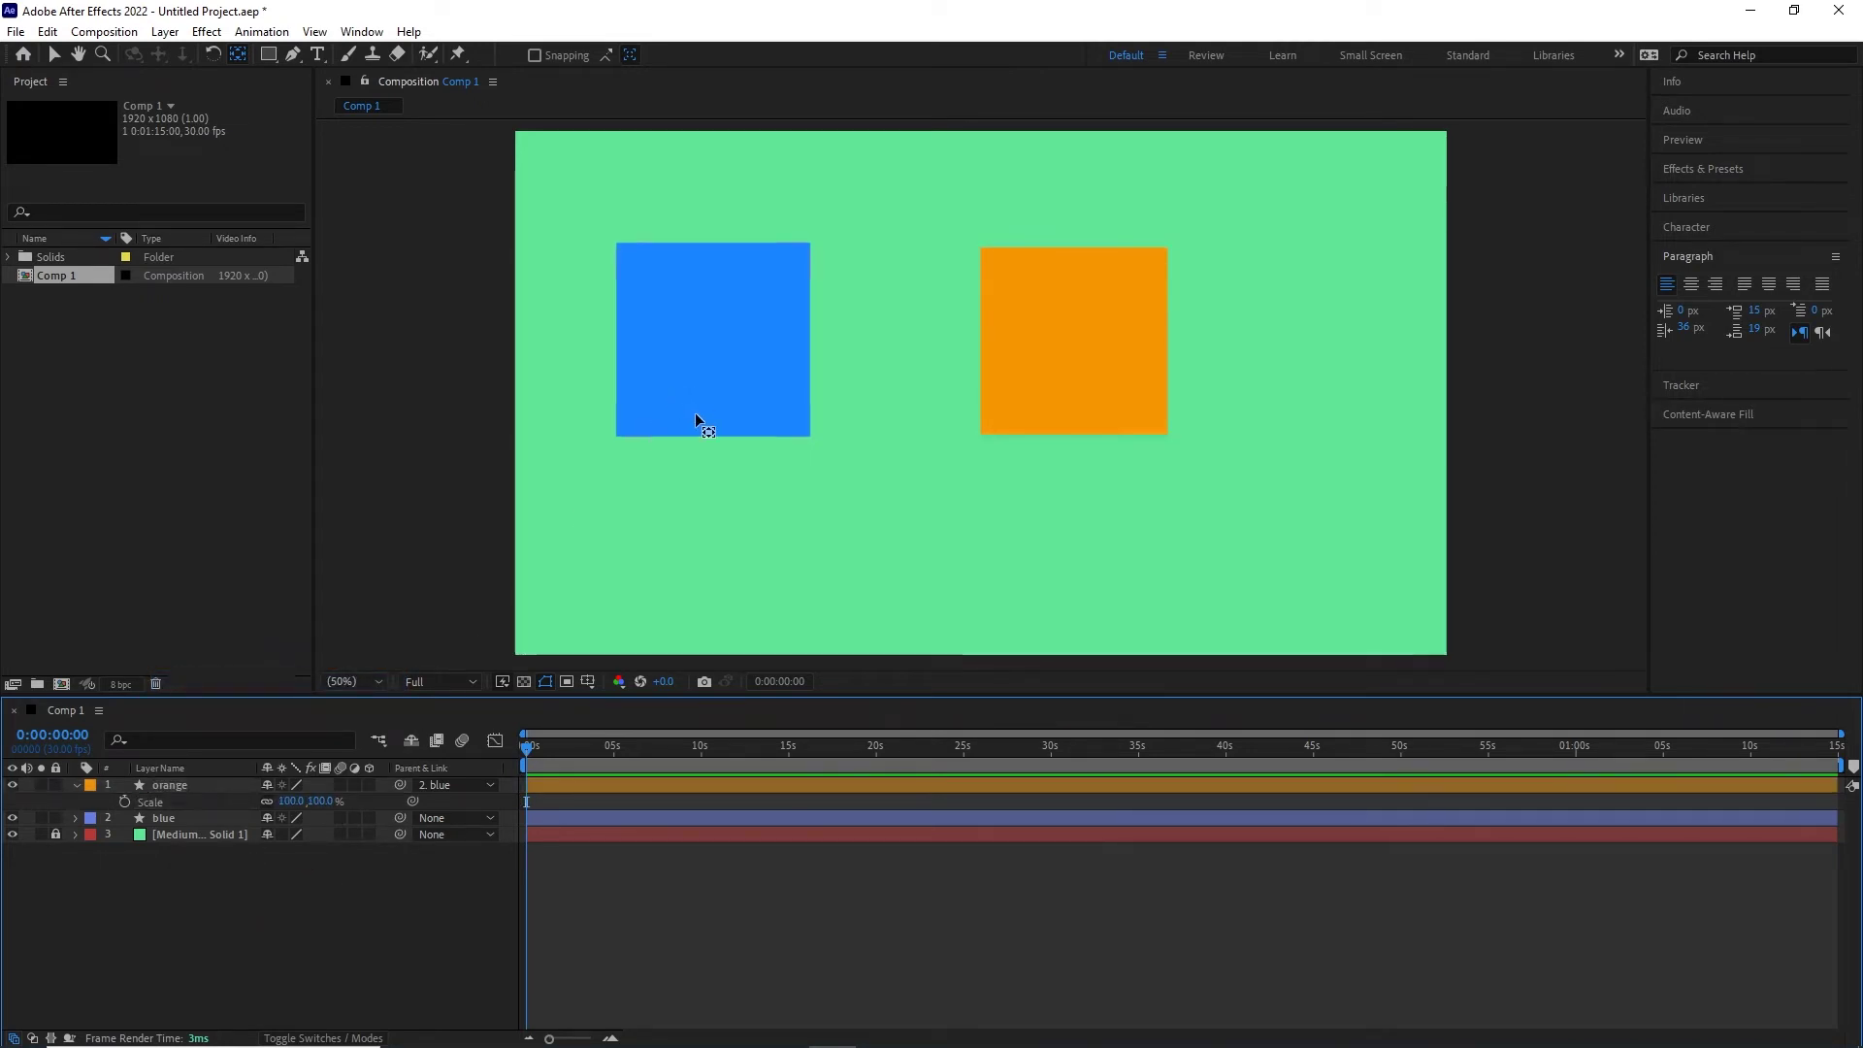
# - Move the blue parent square slightly left and down in the composition with the Selection tool, and deselect it
pyautogui.click(735, 388)
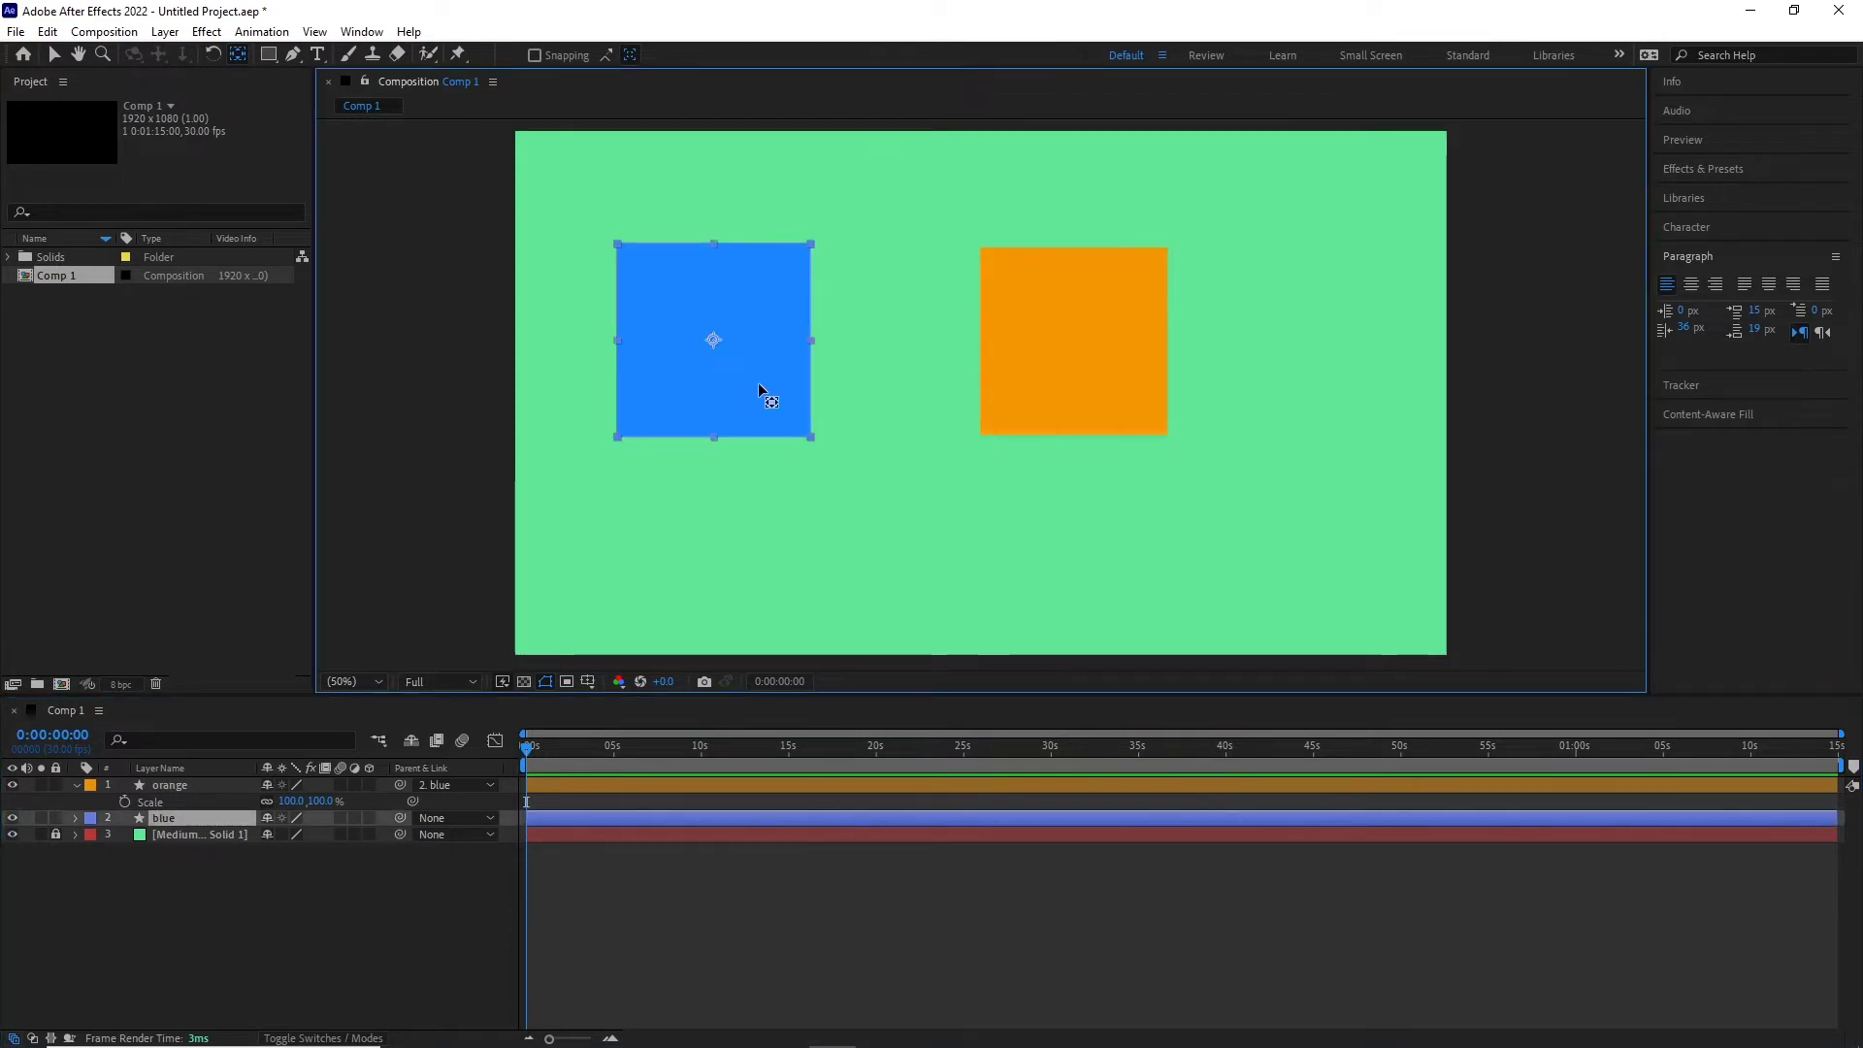
pyautogui.click(54, 56)
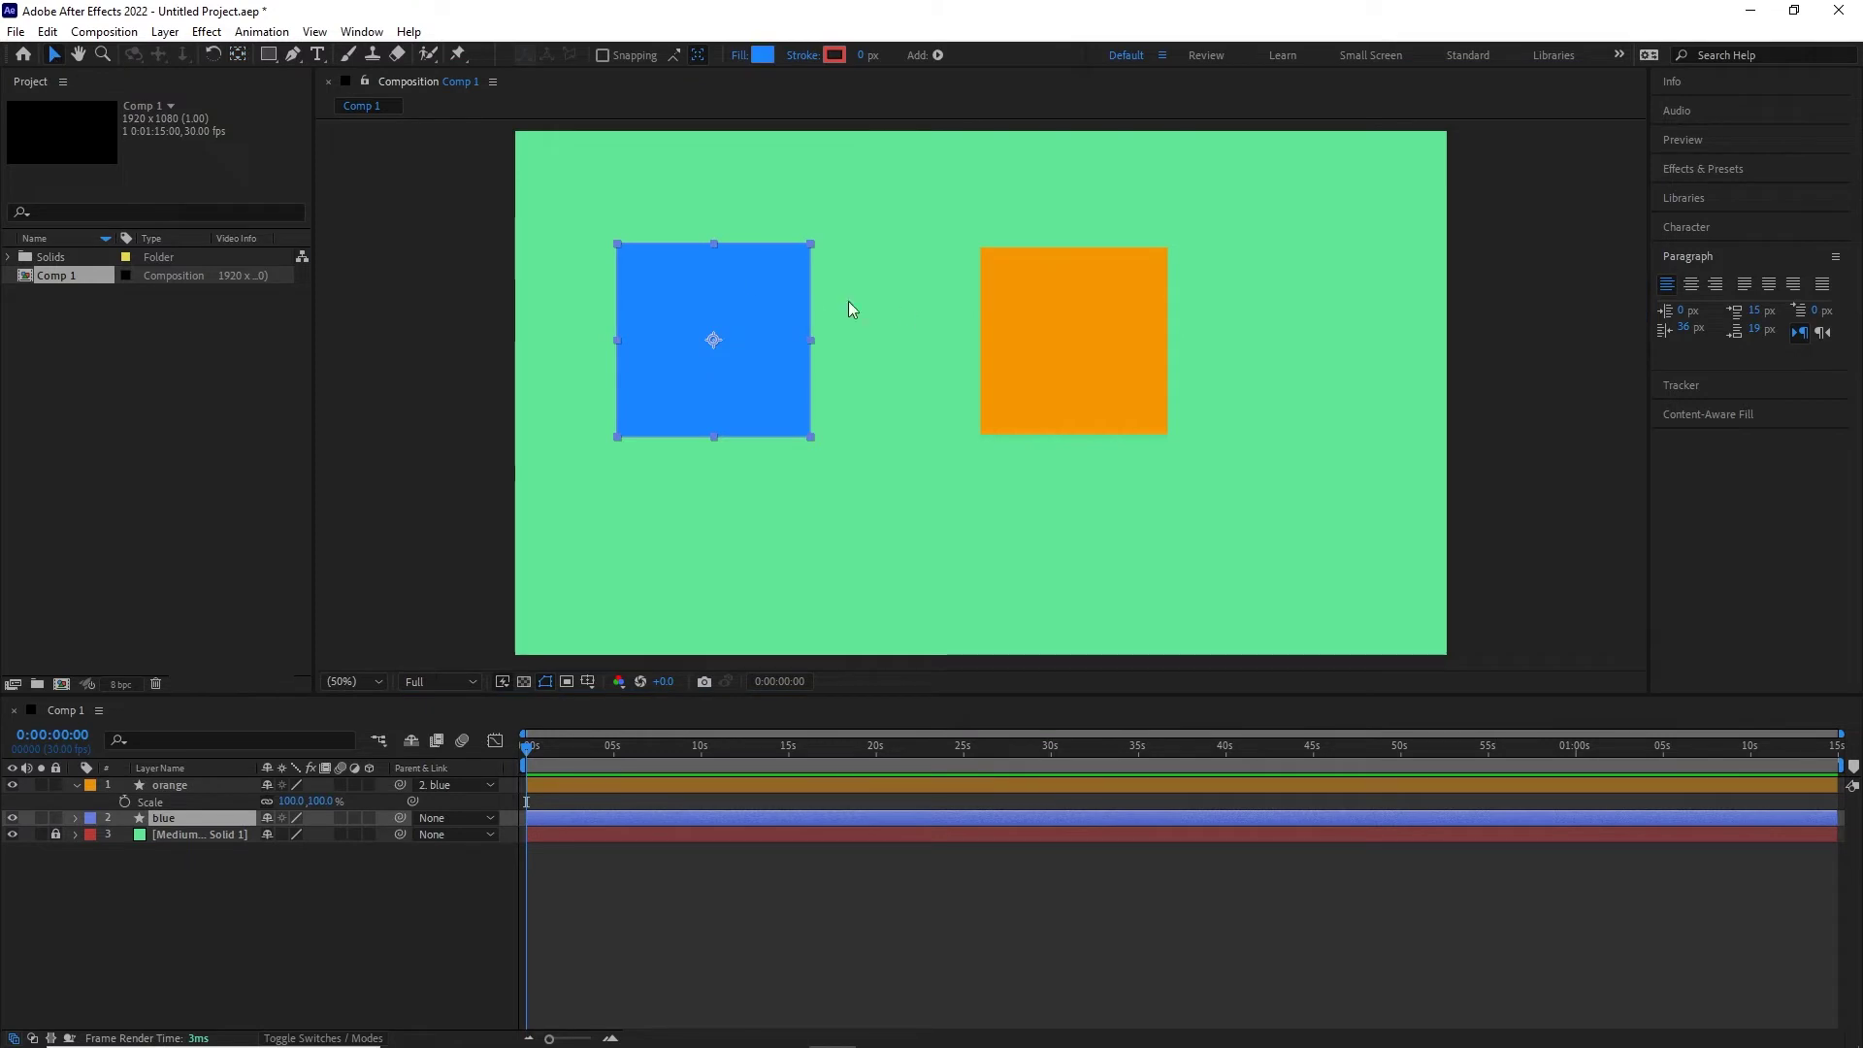
pyautogui.moveTo(770, 299); pyautogui.dragTo(706, 324)
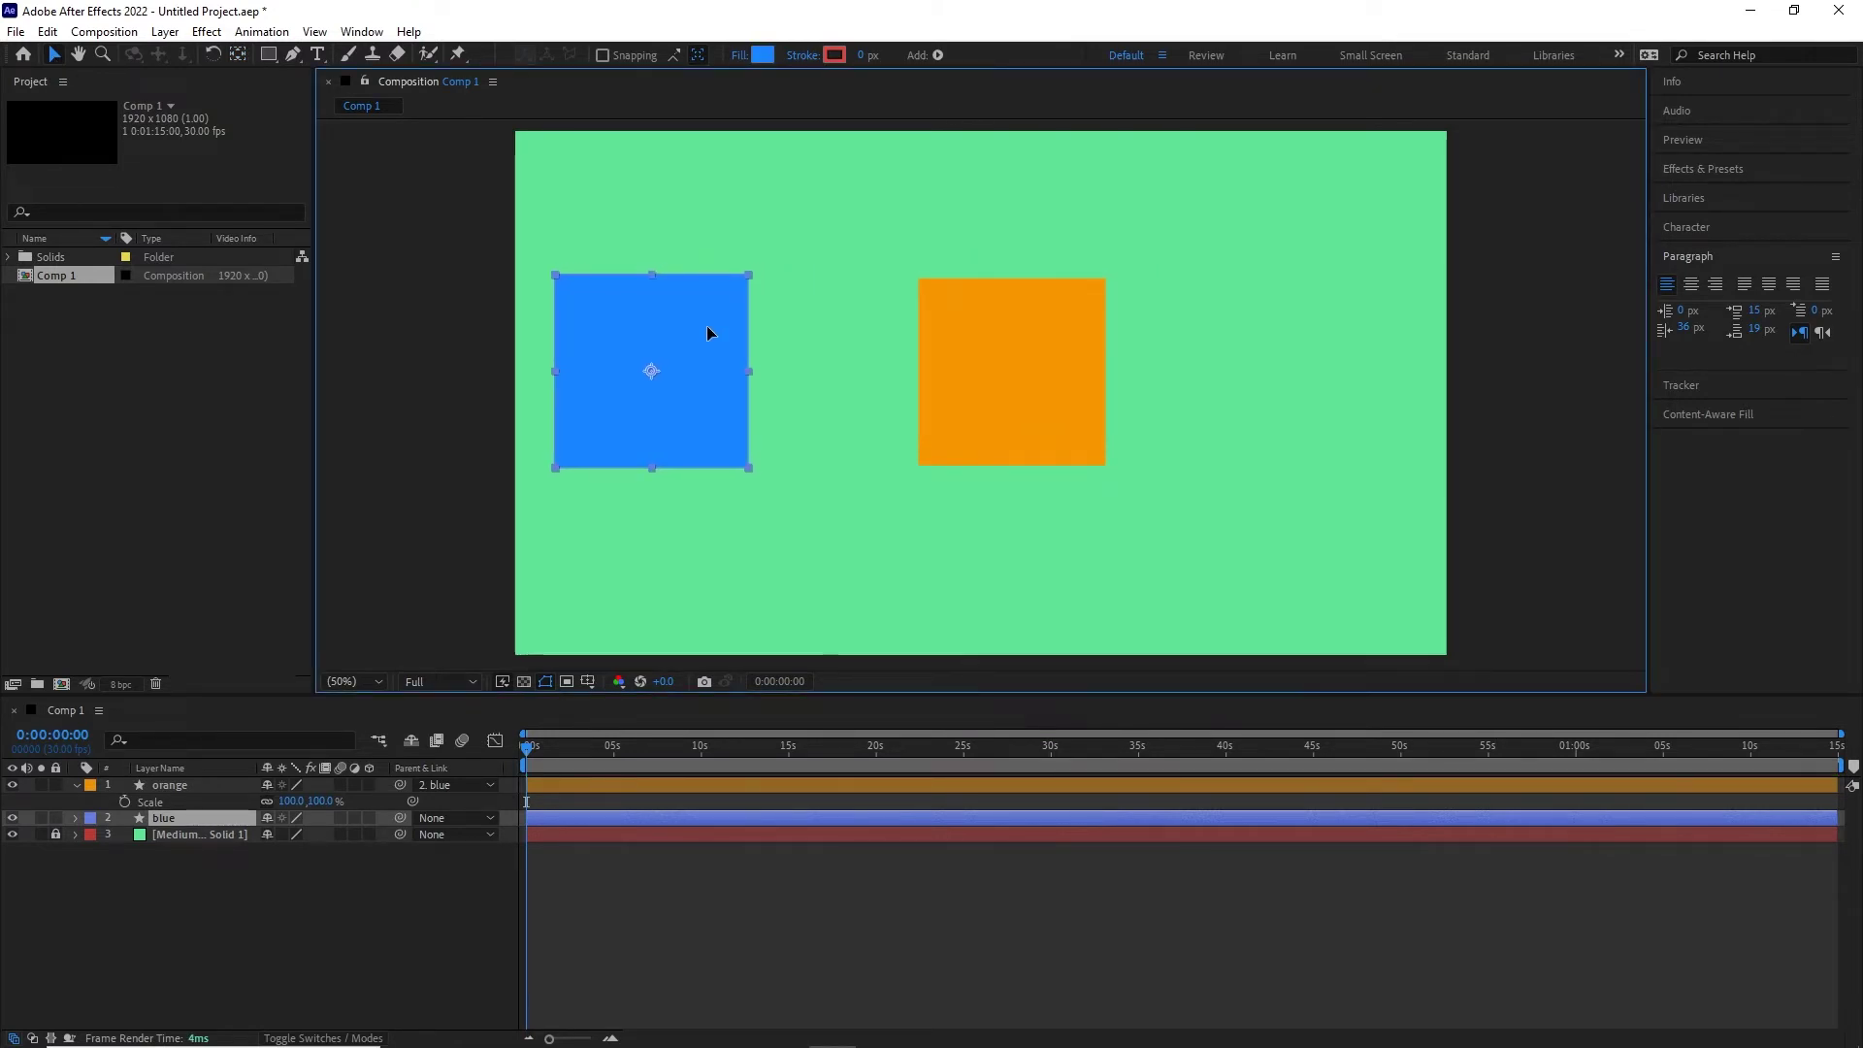
pyautogui.press('Return')
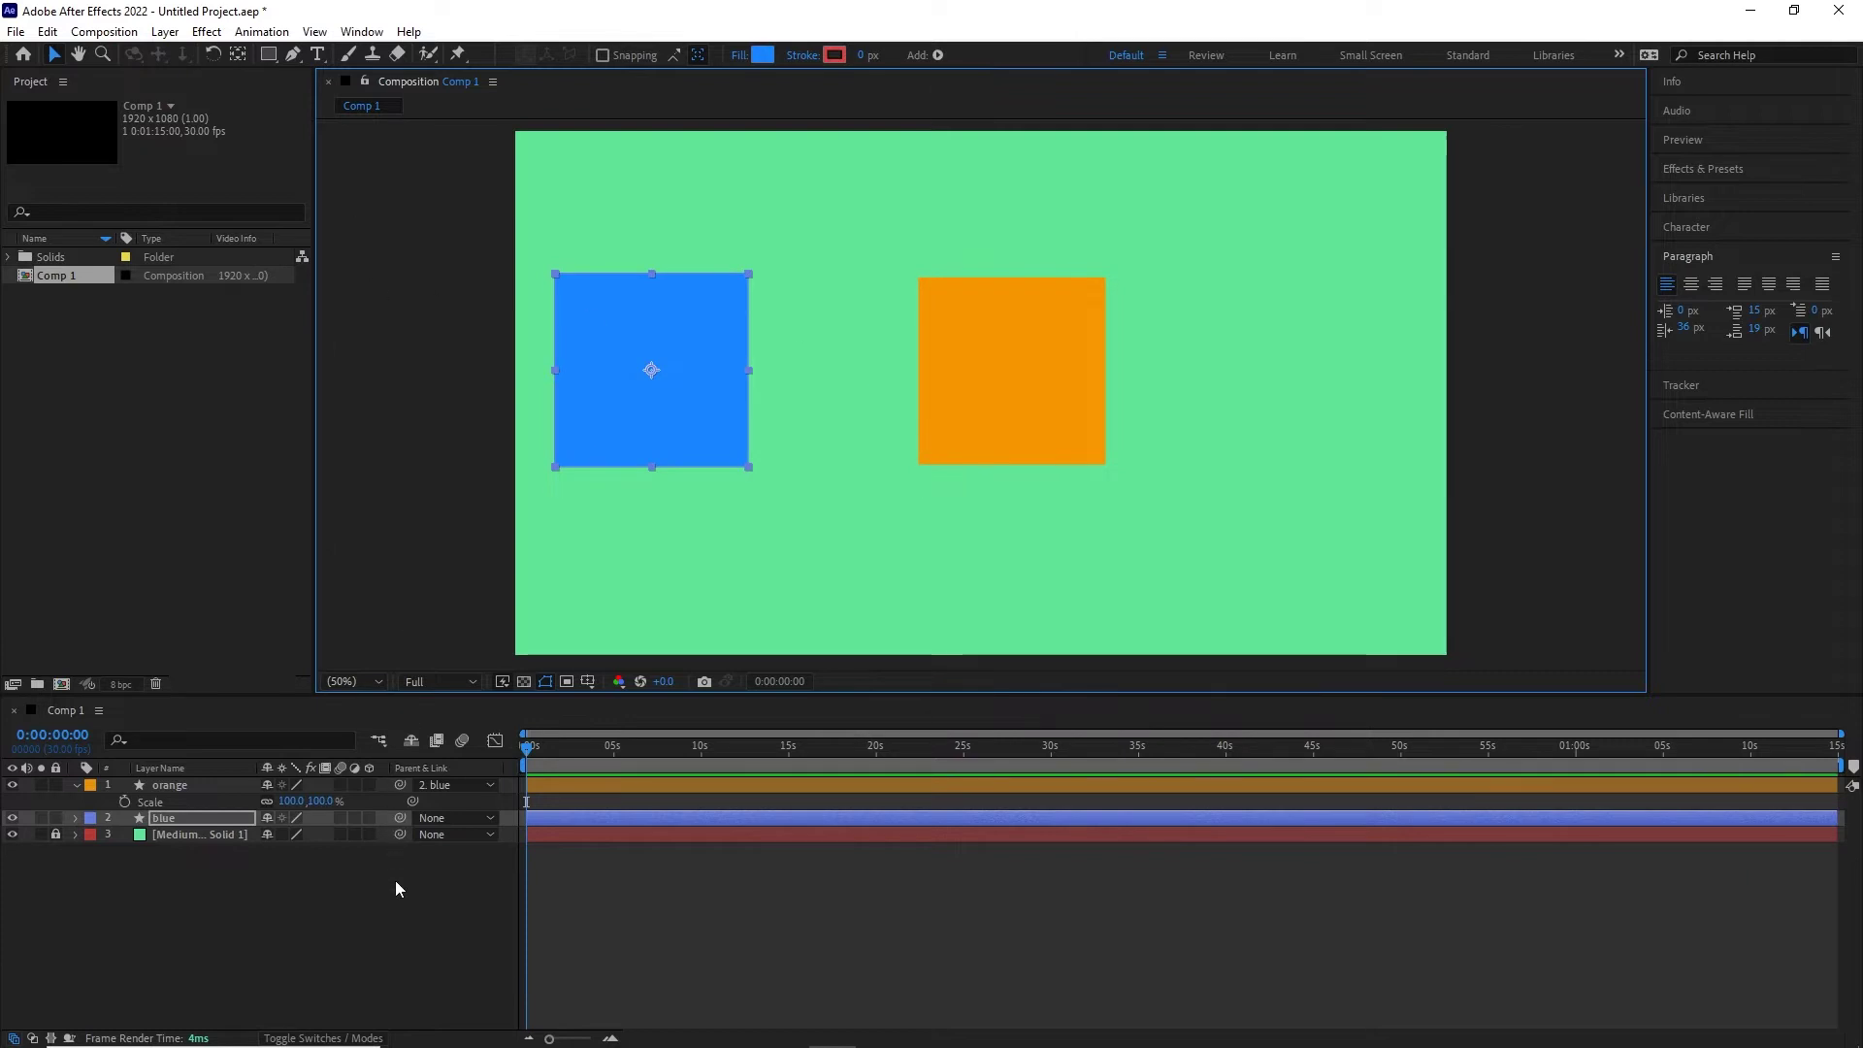
pyautogui.click(394, 881)
# - Move the orange child square left, closer to the blue square, and deselect it
pyautogui.click(1013, 400)
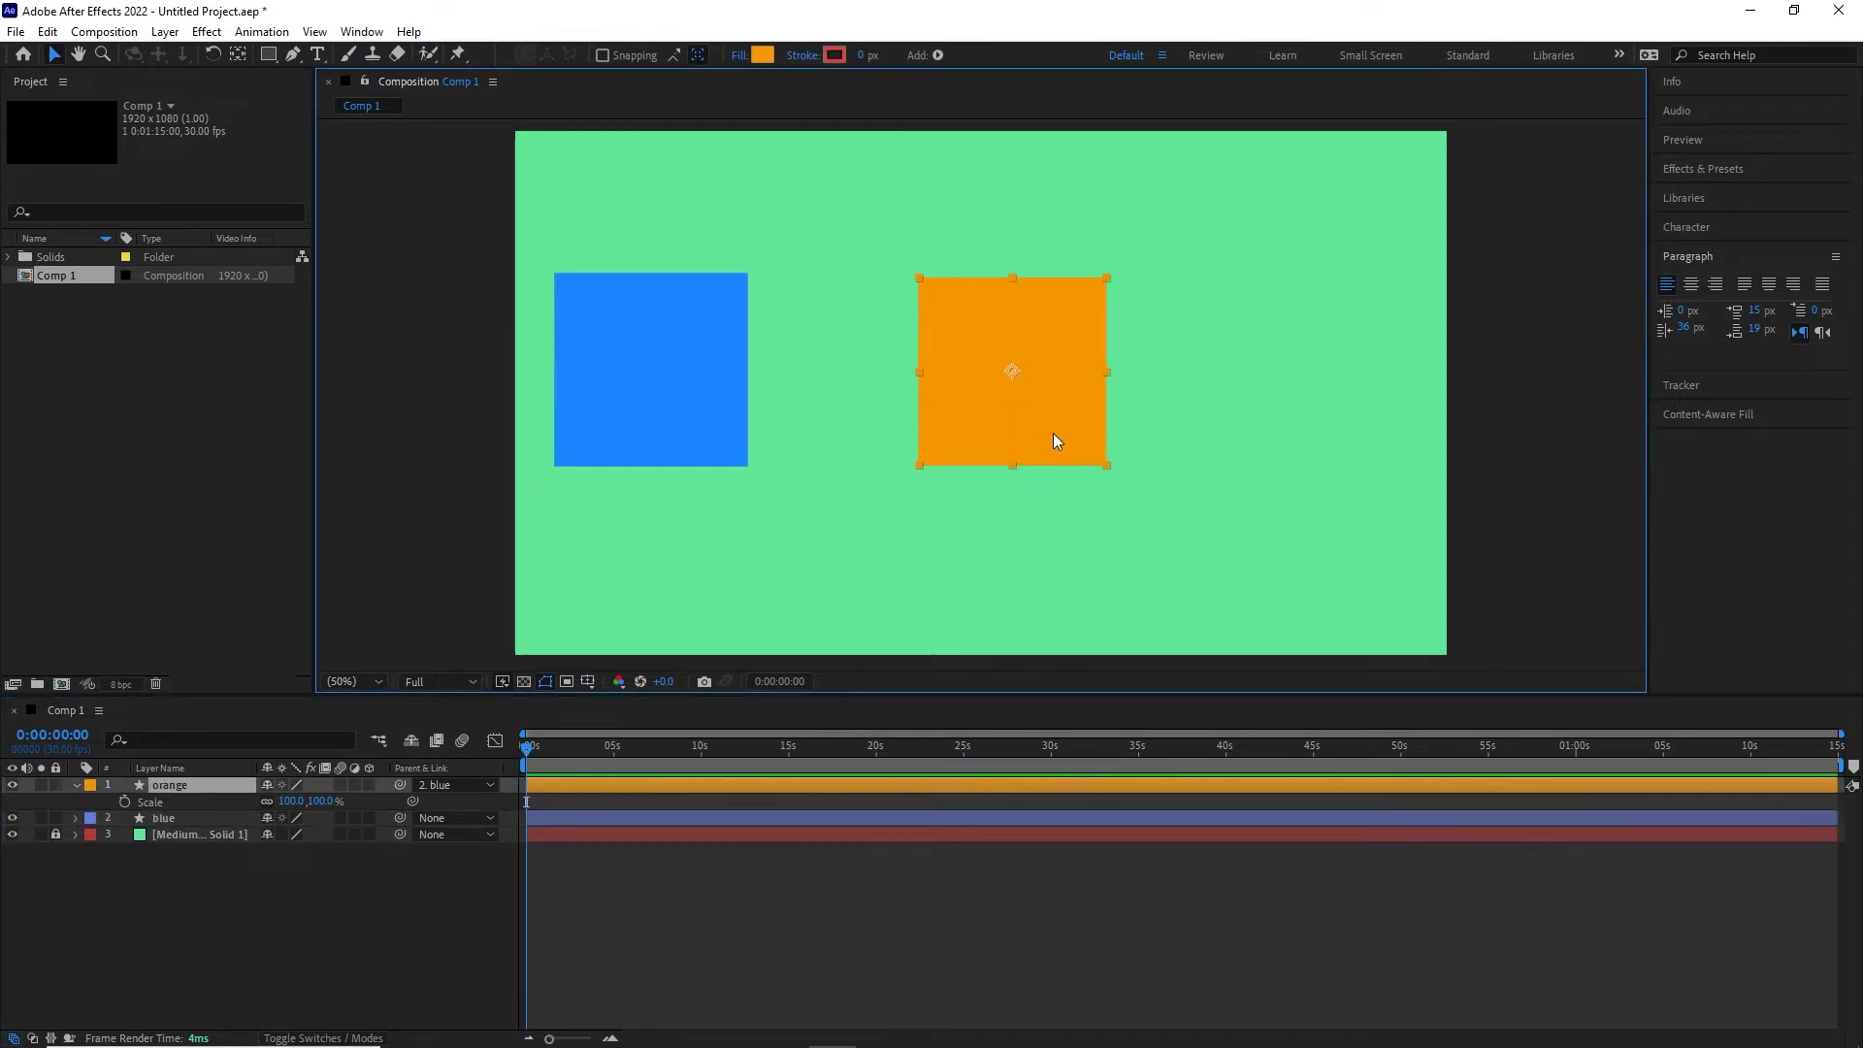
pyautogui.moveTo(1054, 433); pyautogui.dragTo(948, 427)
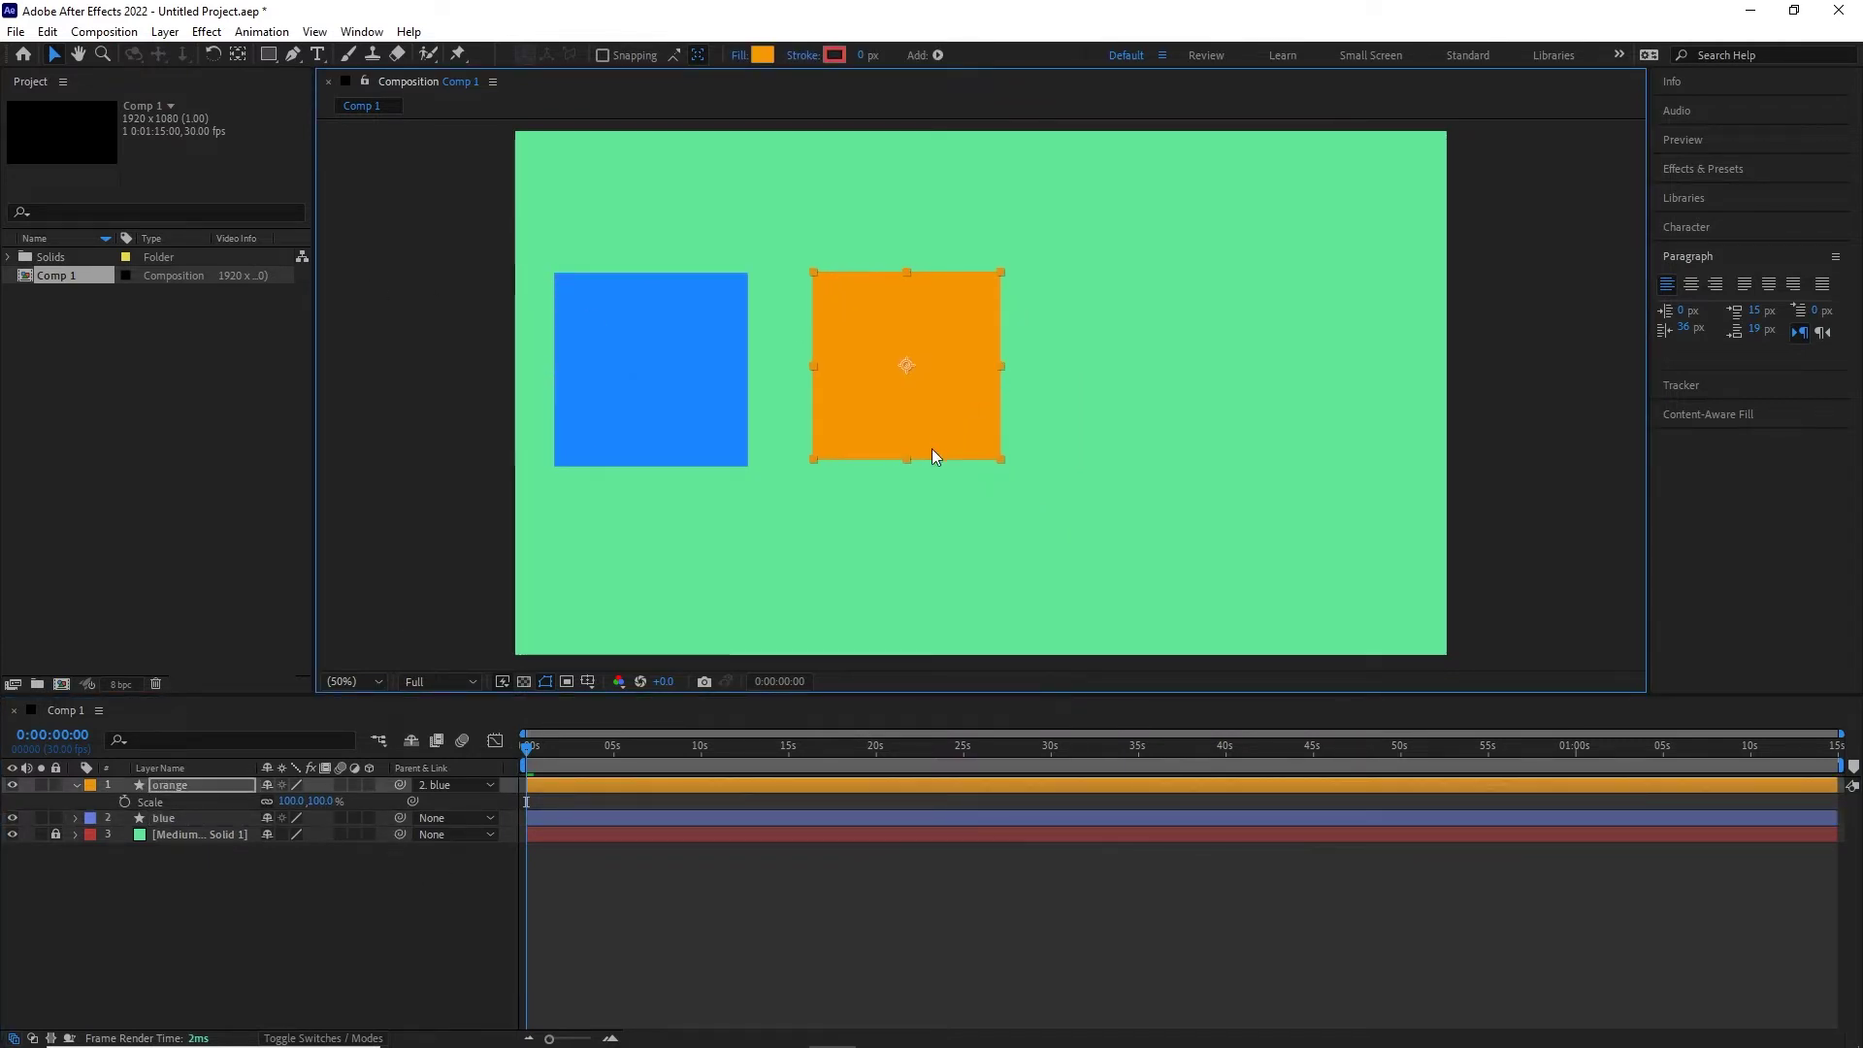
pyautogui.click(385, 902)
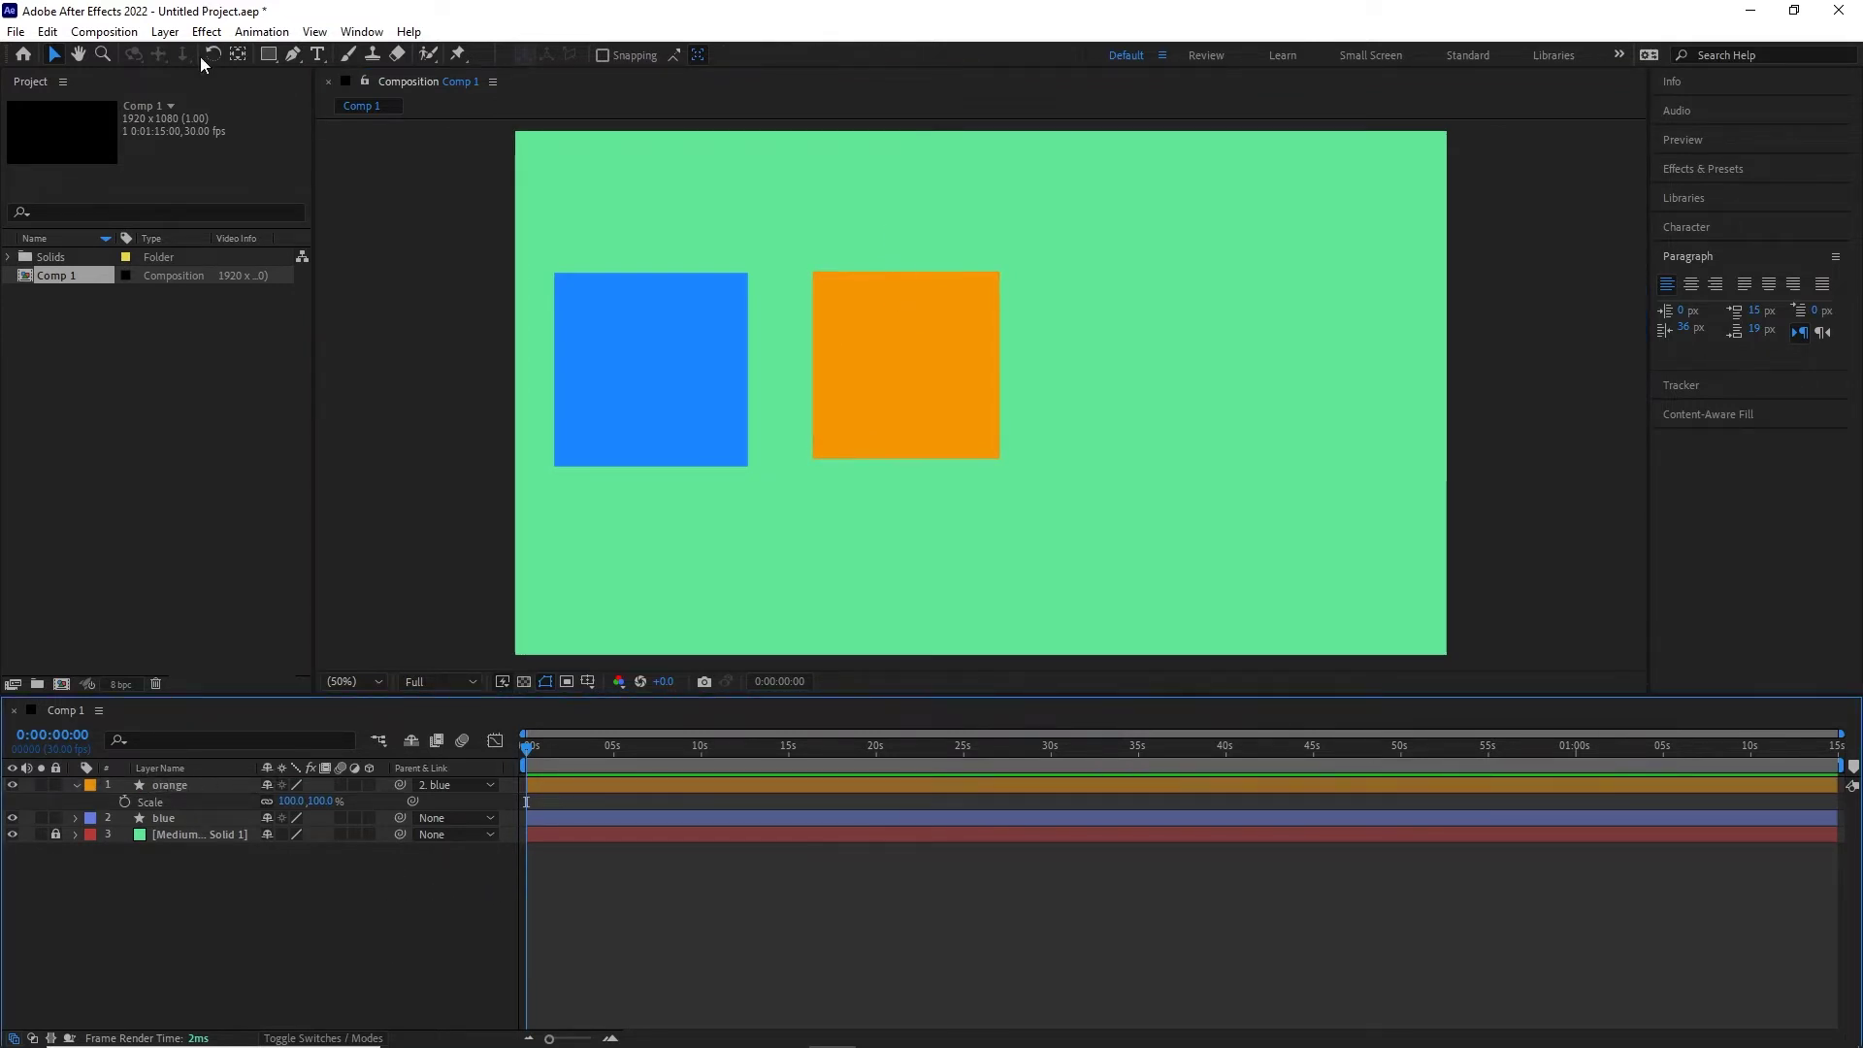
# - Draw a red-filled square on a new shape layer to the right of the orange square with the Rectangle tool
pyautogui.click(271, 58)
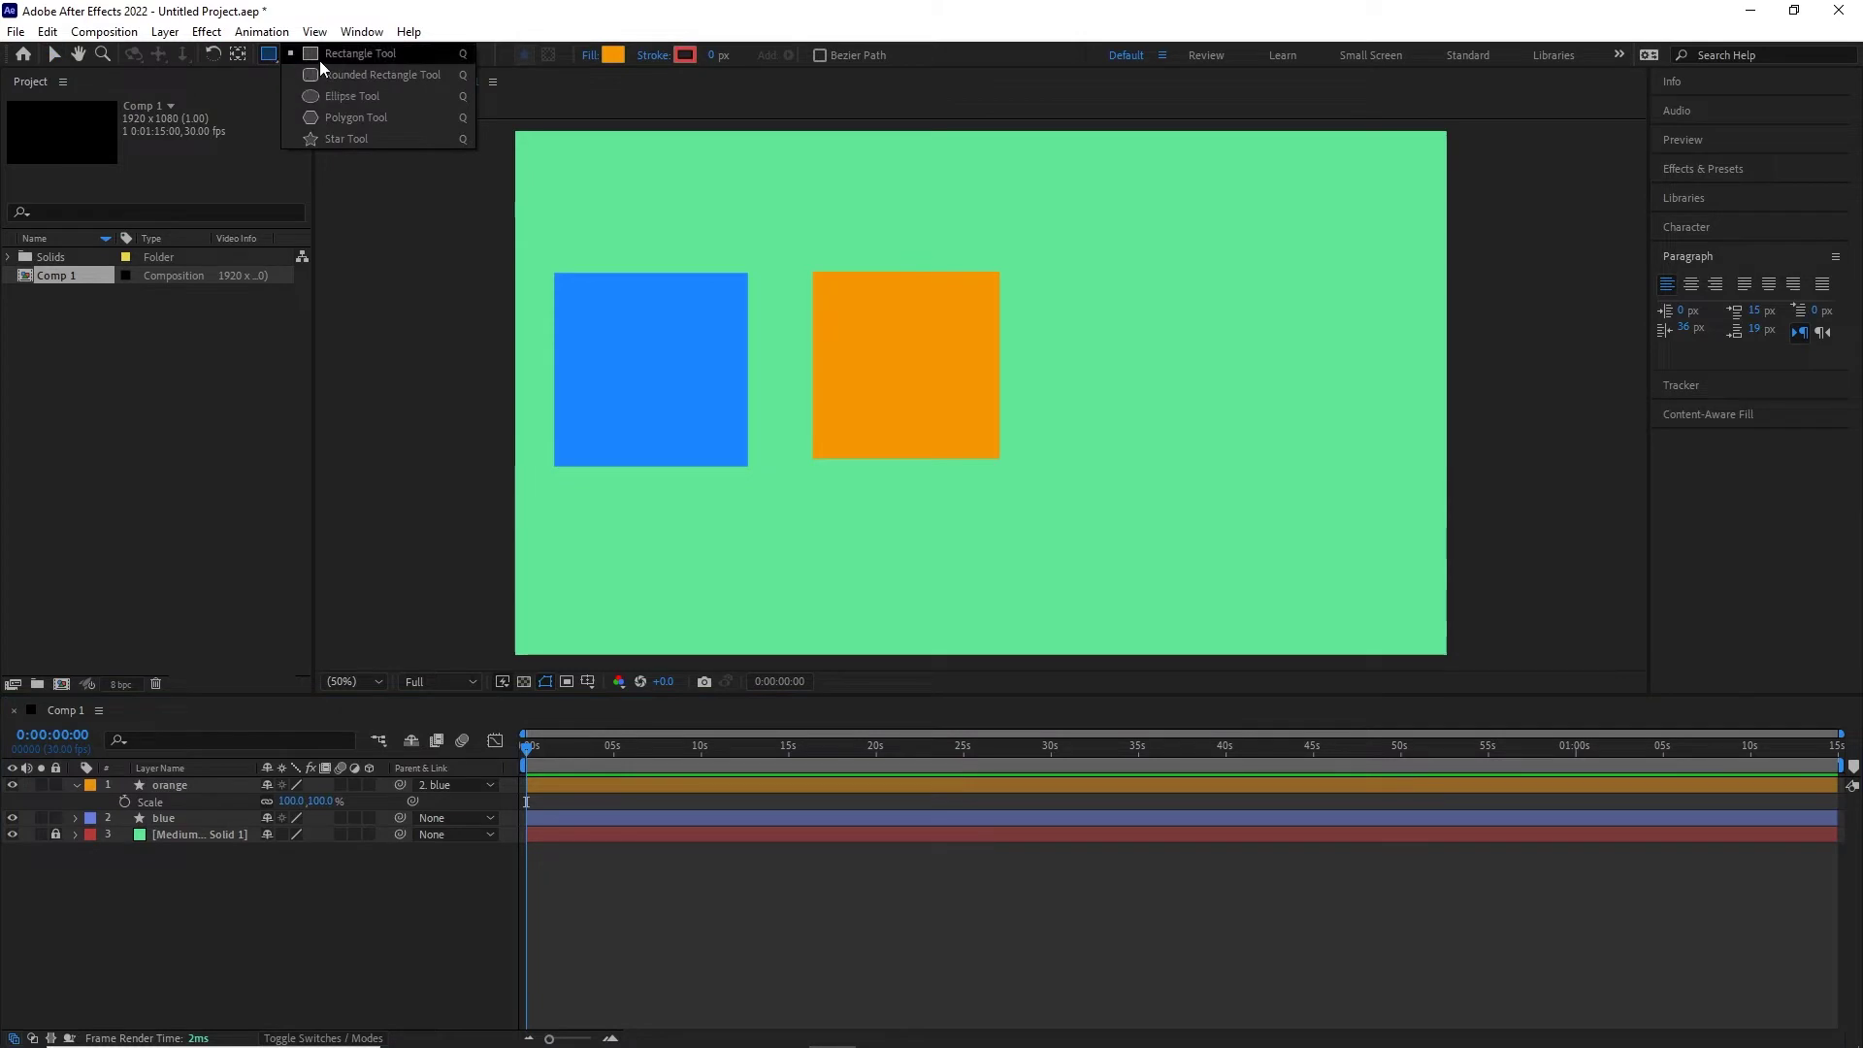
pyautogui.click(621, 55)
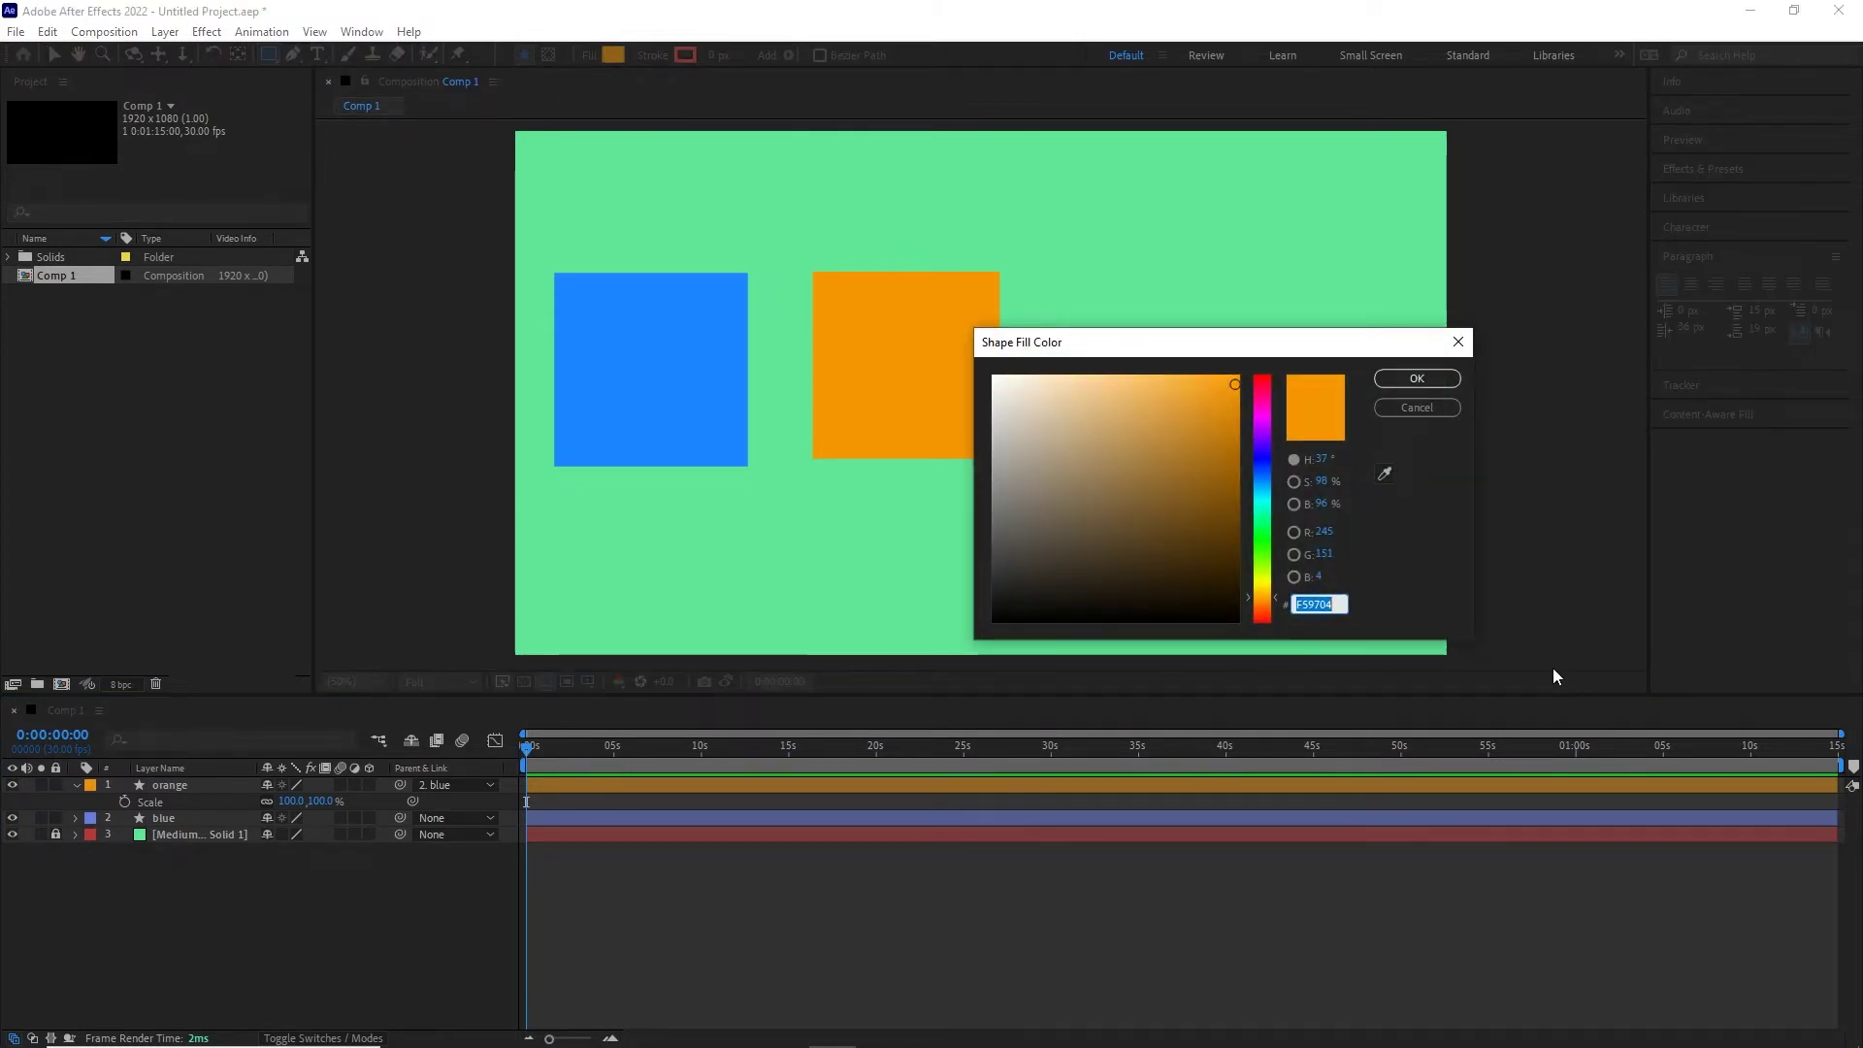
pyautogui.click(1264, 374)
pyautogui.moveTo(1234, 384); pyautogui.dragTo(1206, 375)
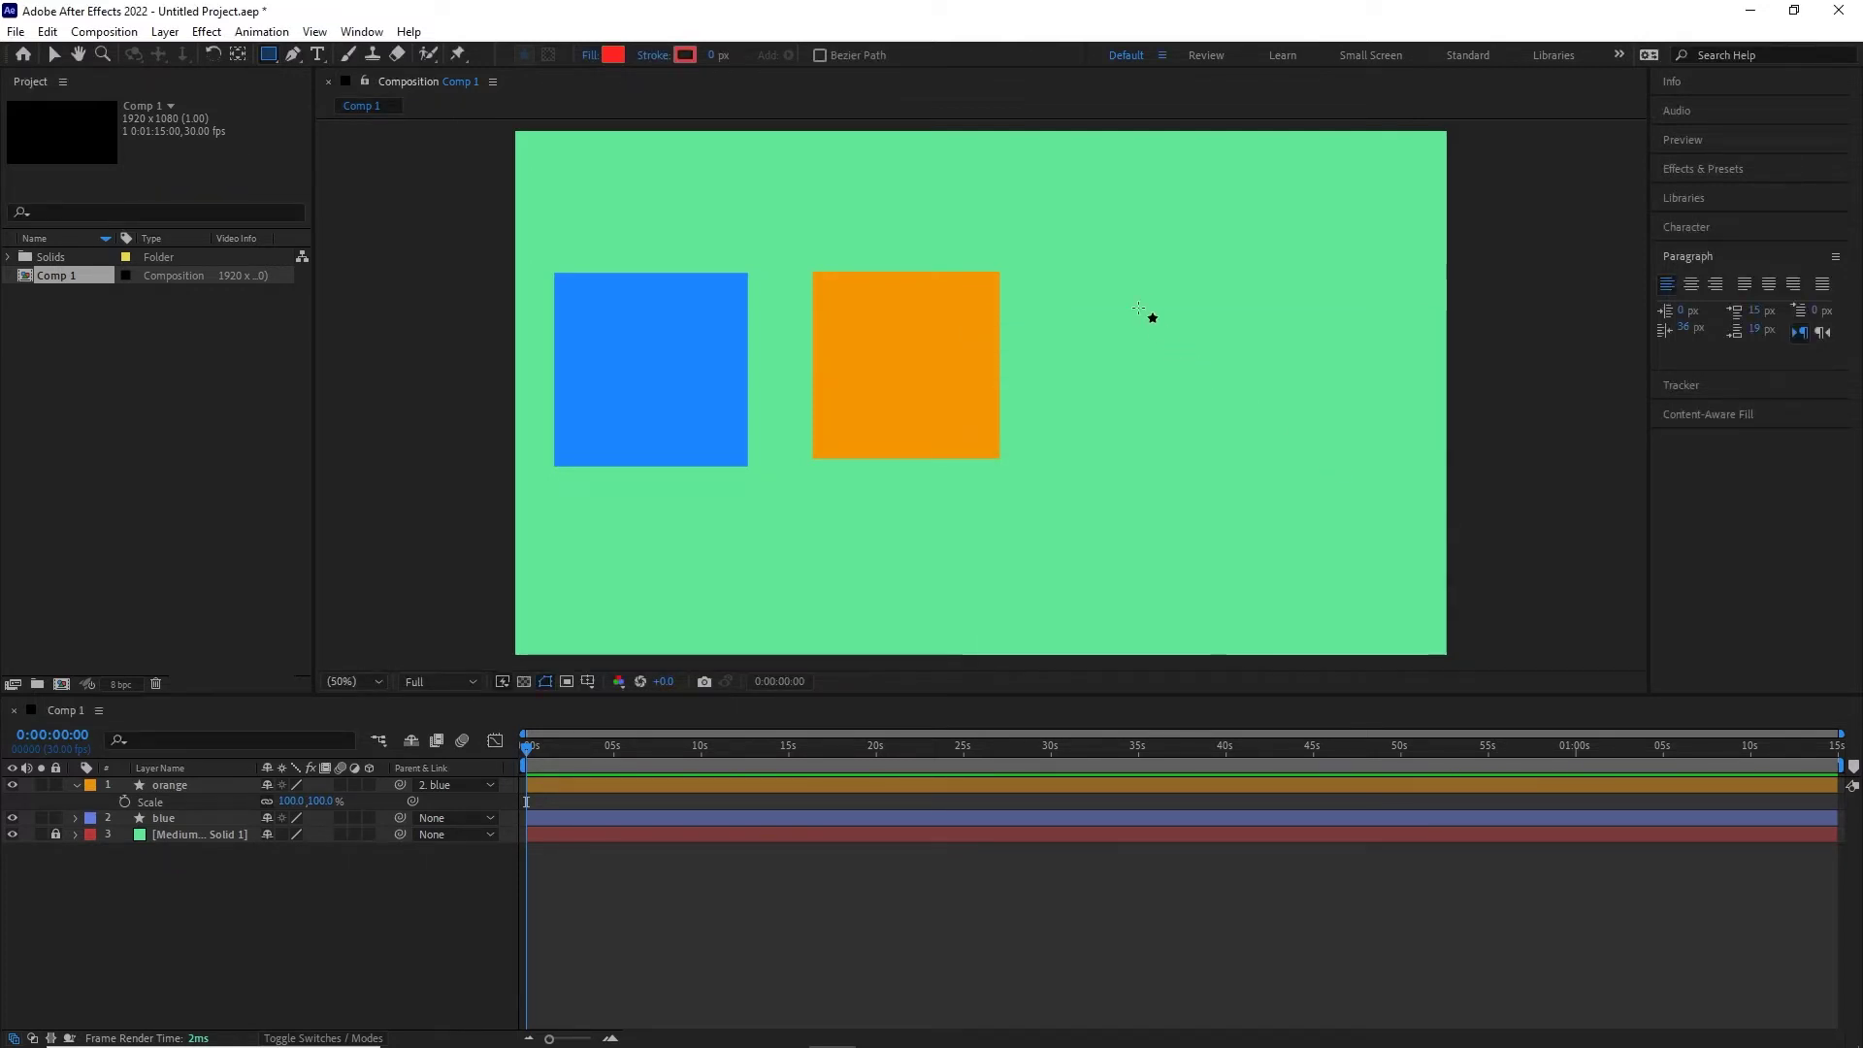
pyautogui.moveTo(1113, 281); pyautogui.dragTo(1296, 463)
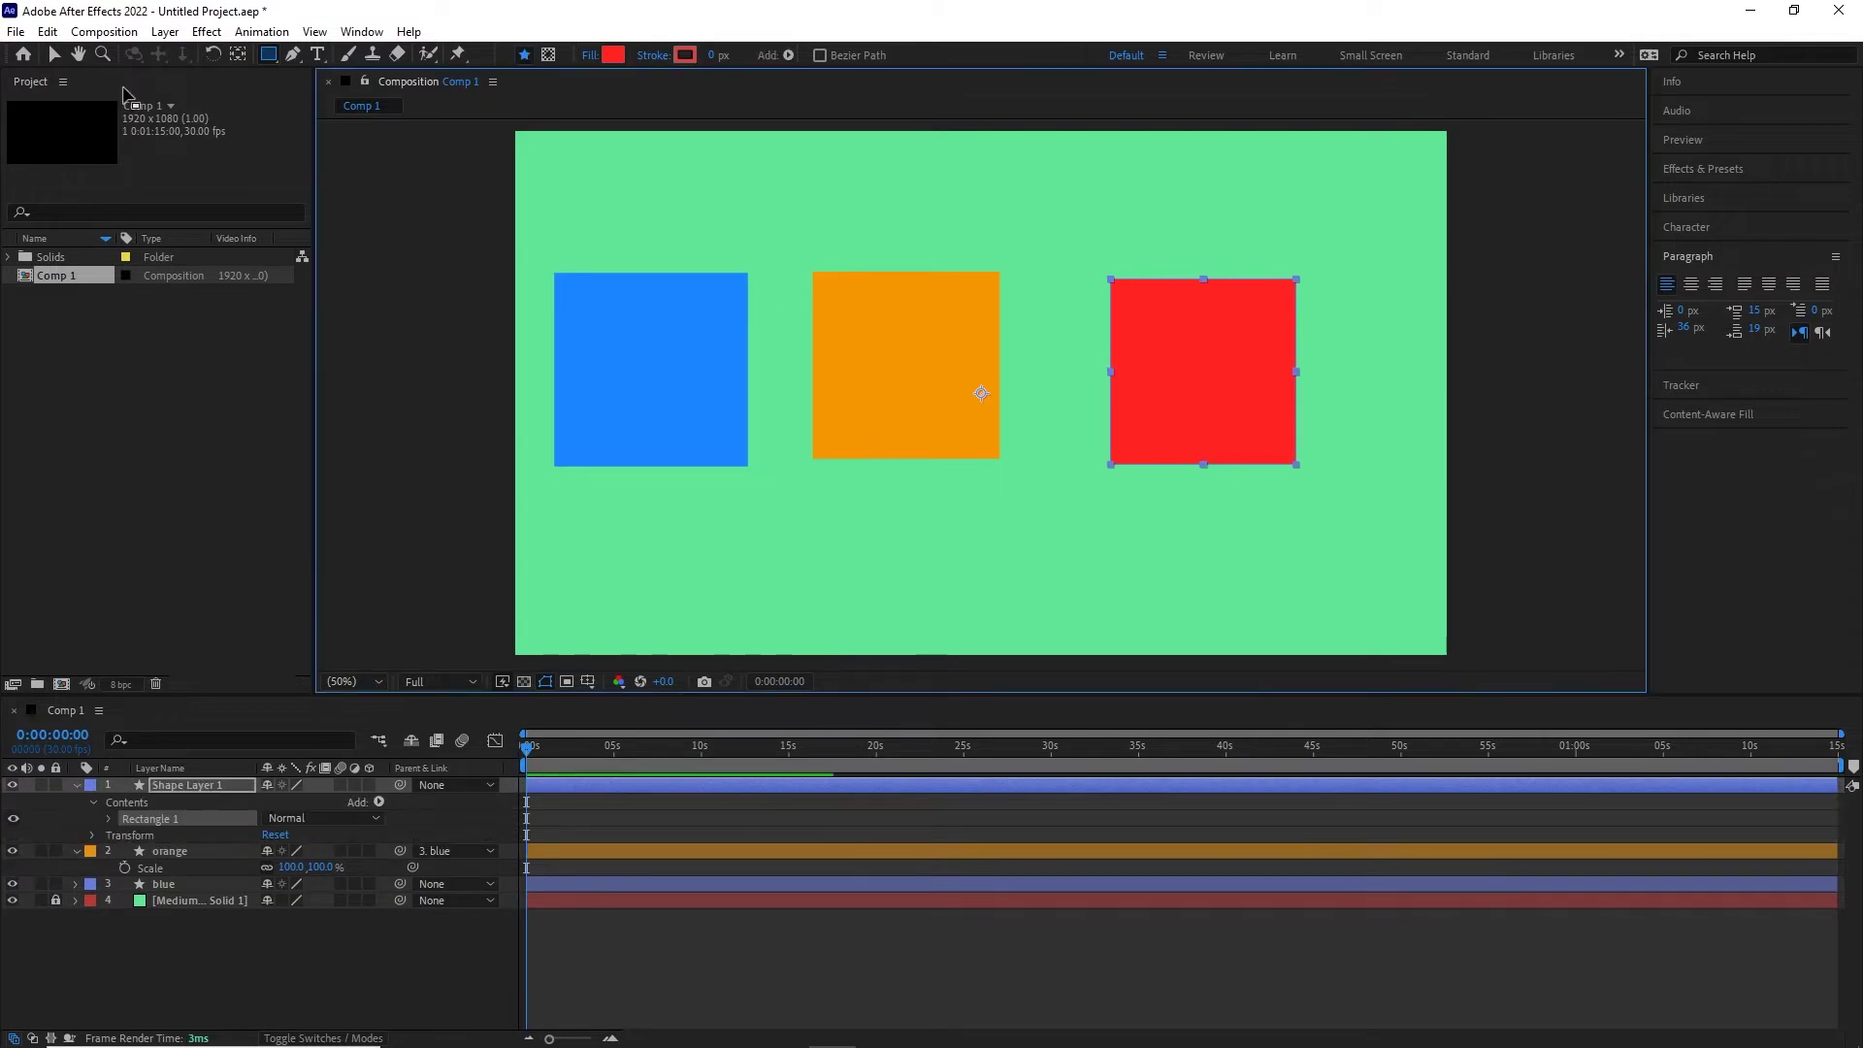
# - Move the new red shape layer's anchor point to the centre of the red square
pyautogui.click(54, 55)
pyautogui.press('y')
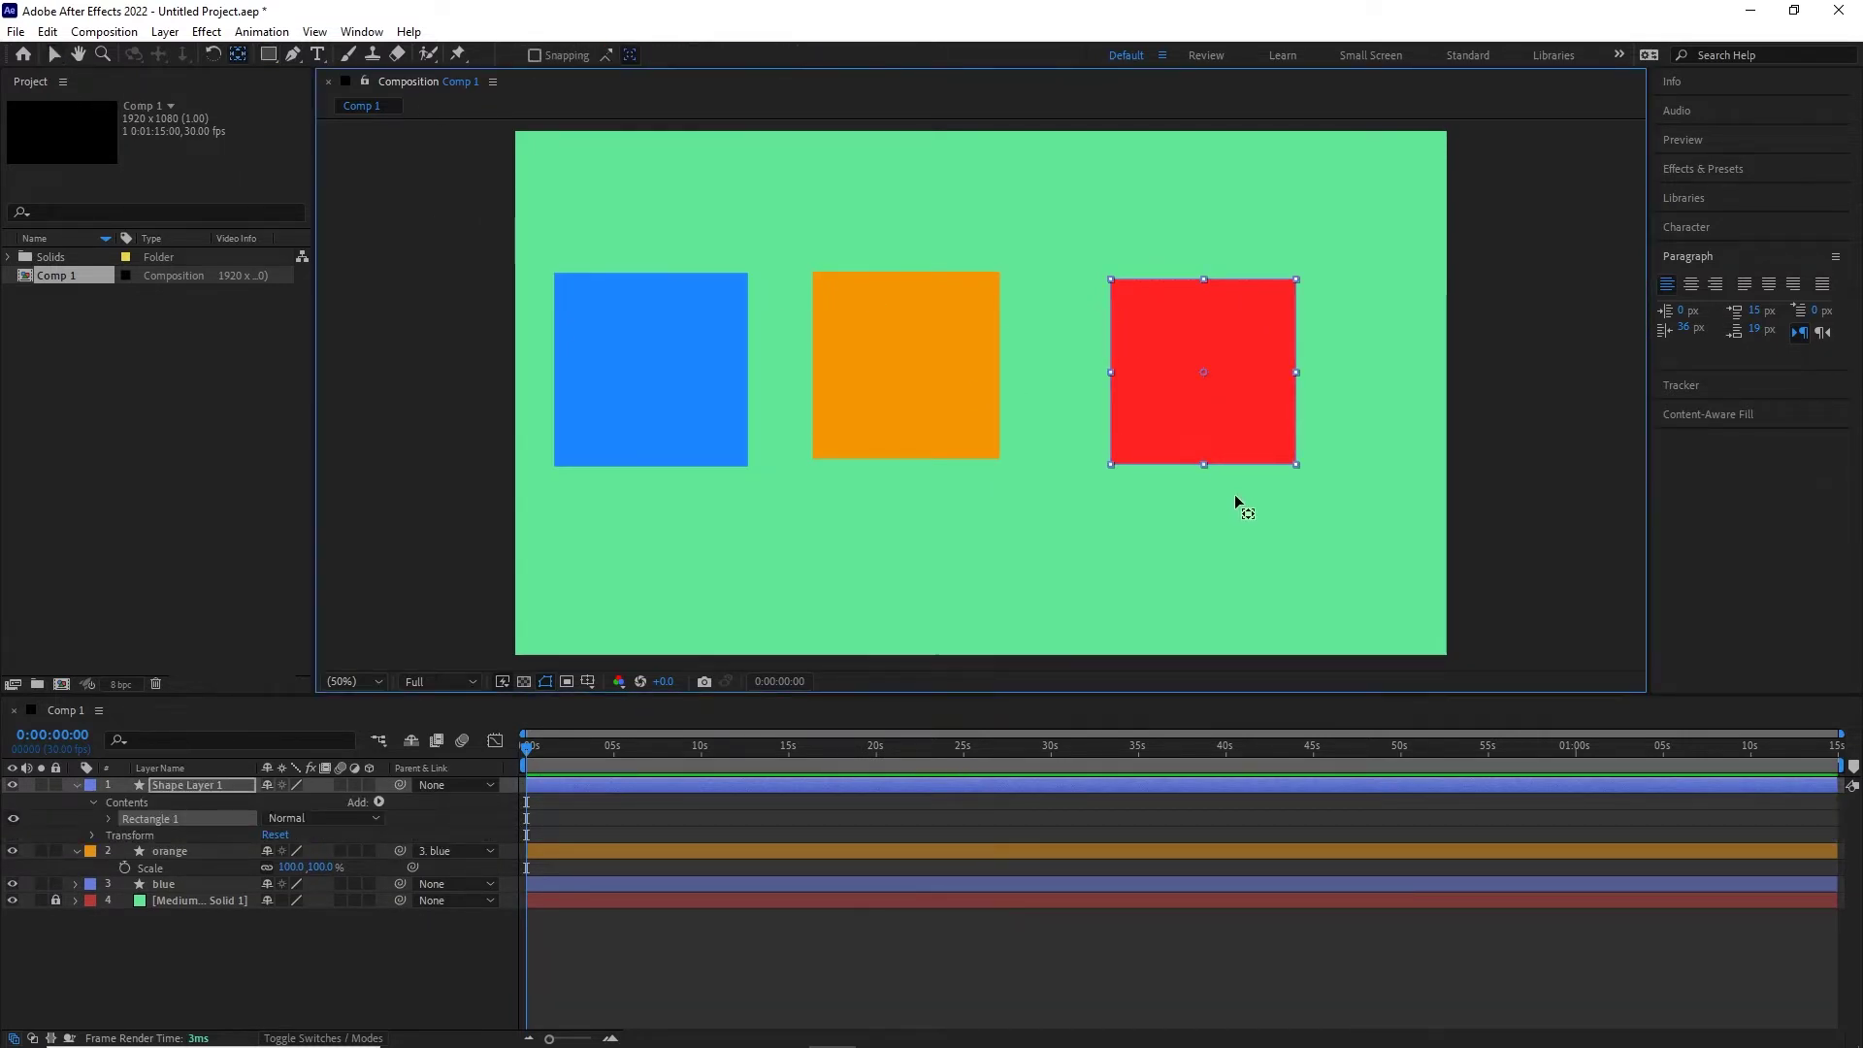
pyautogui.click(219, 931)
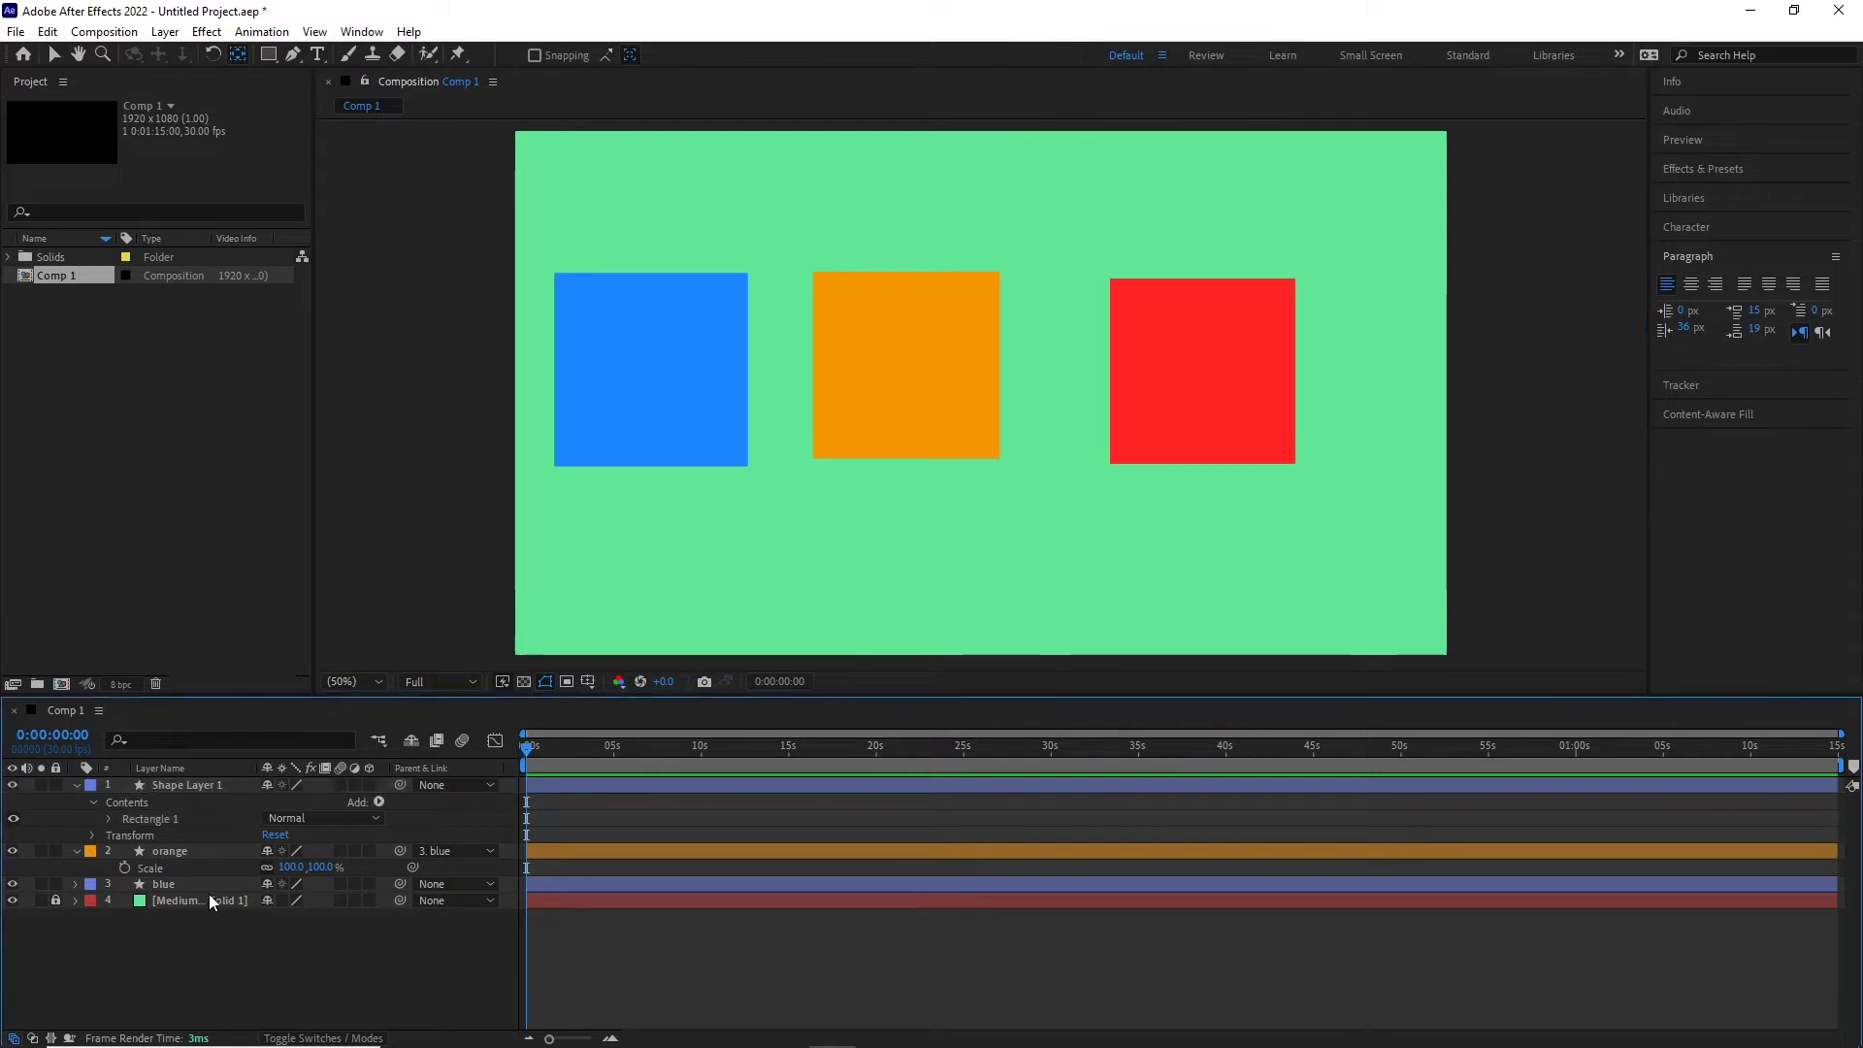
pyautogui.click(185, 784)
pyautogui.moveTo(984, 396); pyautogui.dragTo(1080, 398)
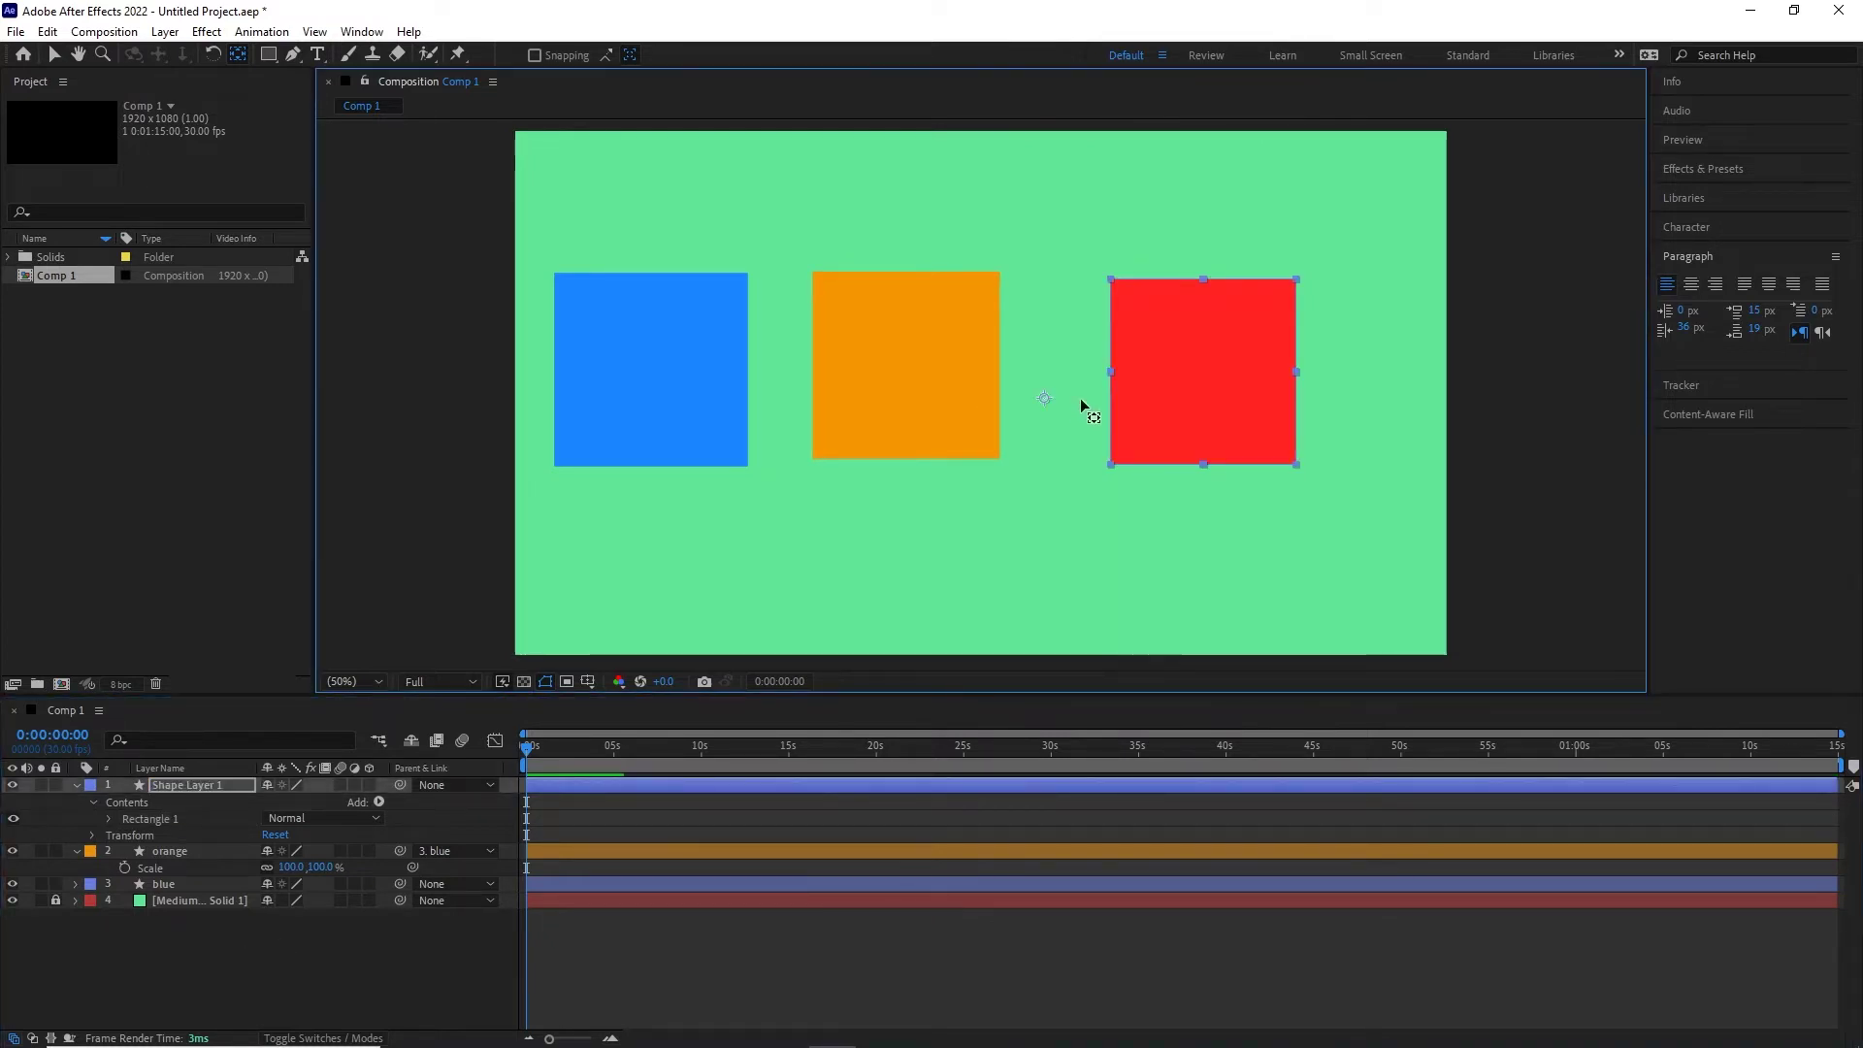
pyautogui.moveTo(1193, 398); pyautogui.dragTo(1201, 381)
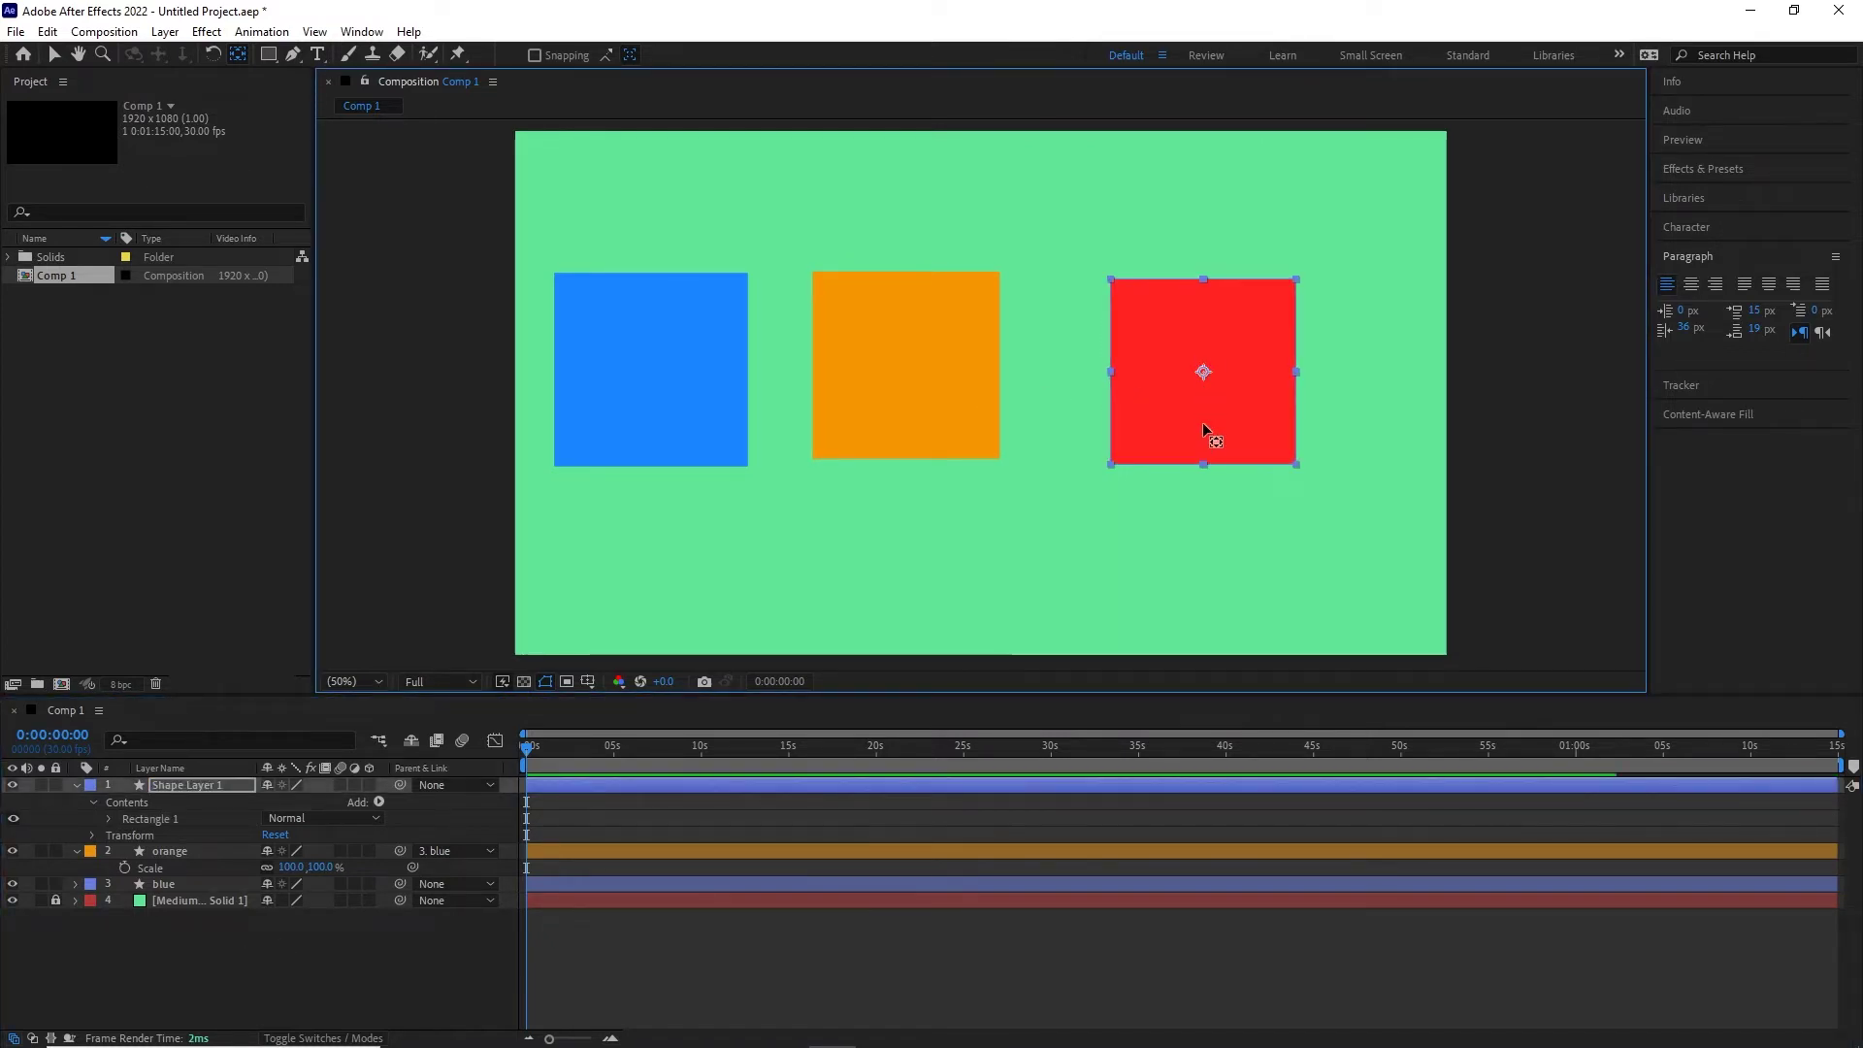
# - Collapse the properties of the new shape layer and the orange layer, leaving no layer selected
pyautogui.click(75, 784)
pyautogui.press('F2')
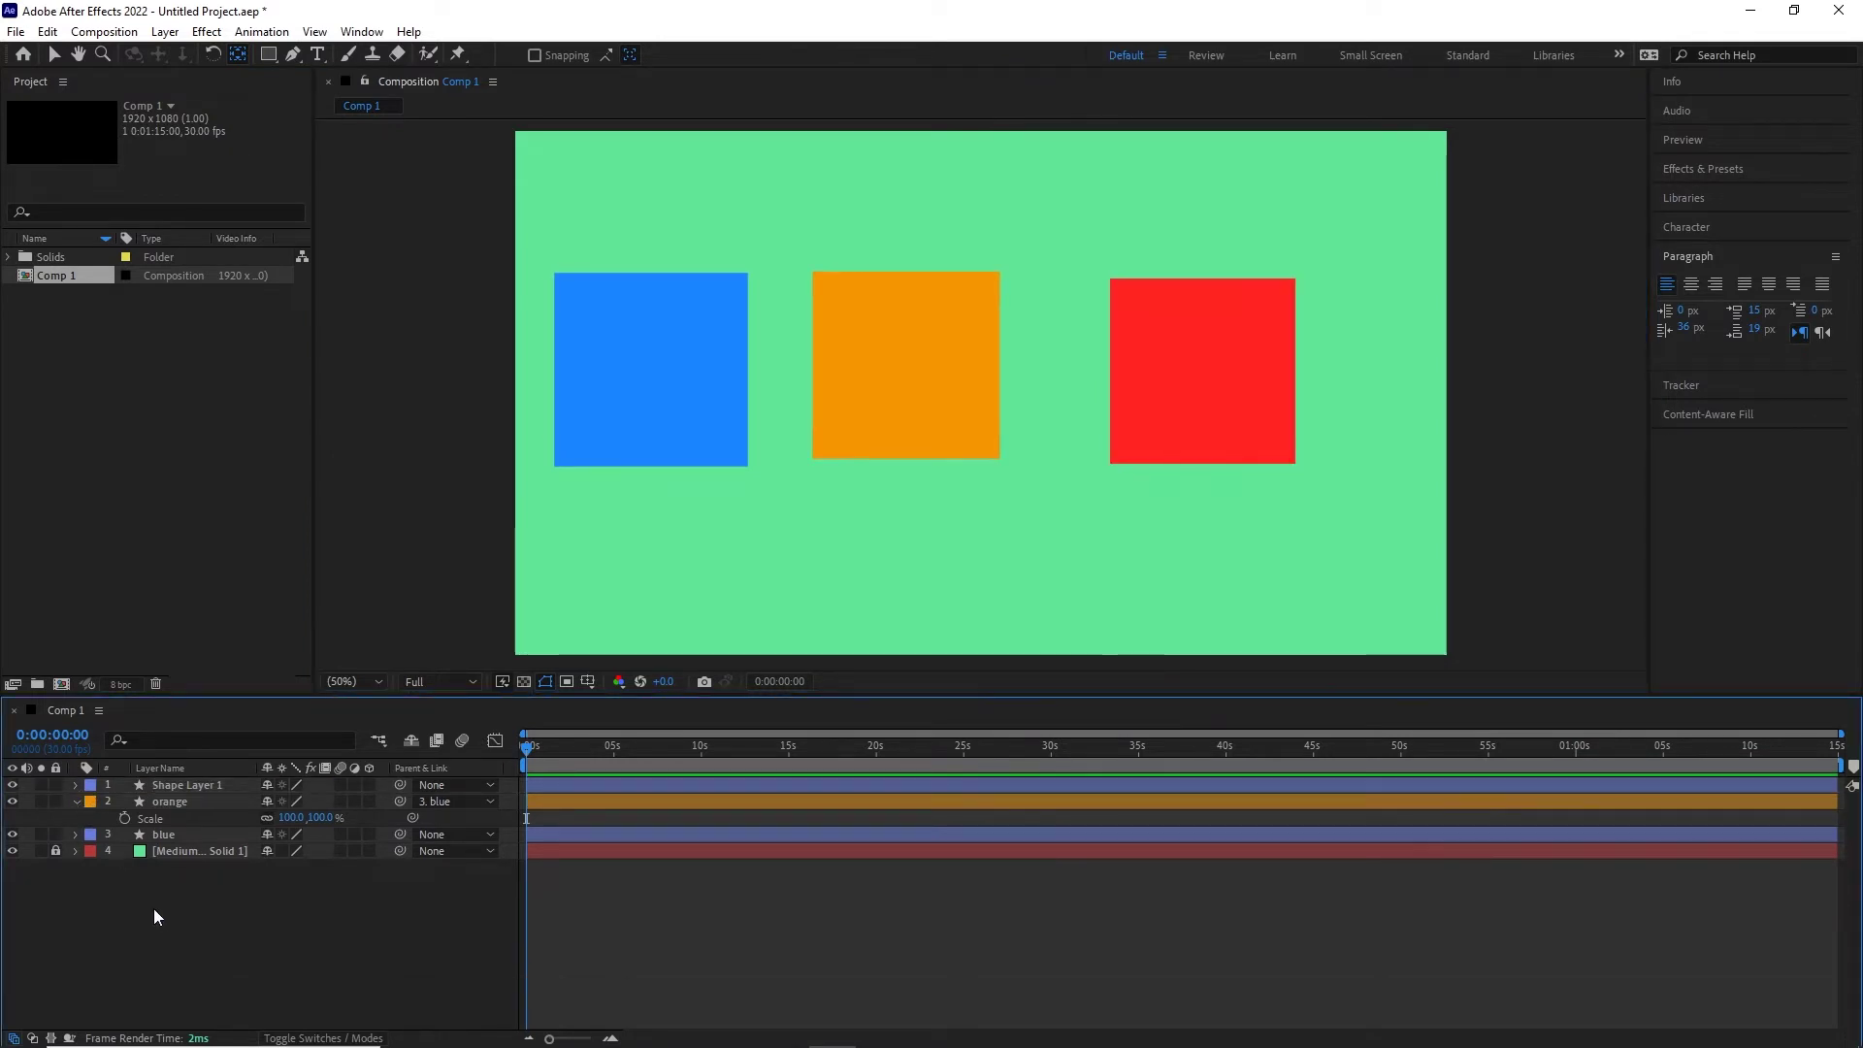
pyautogui.click(78, 803)
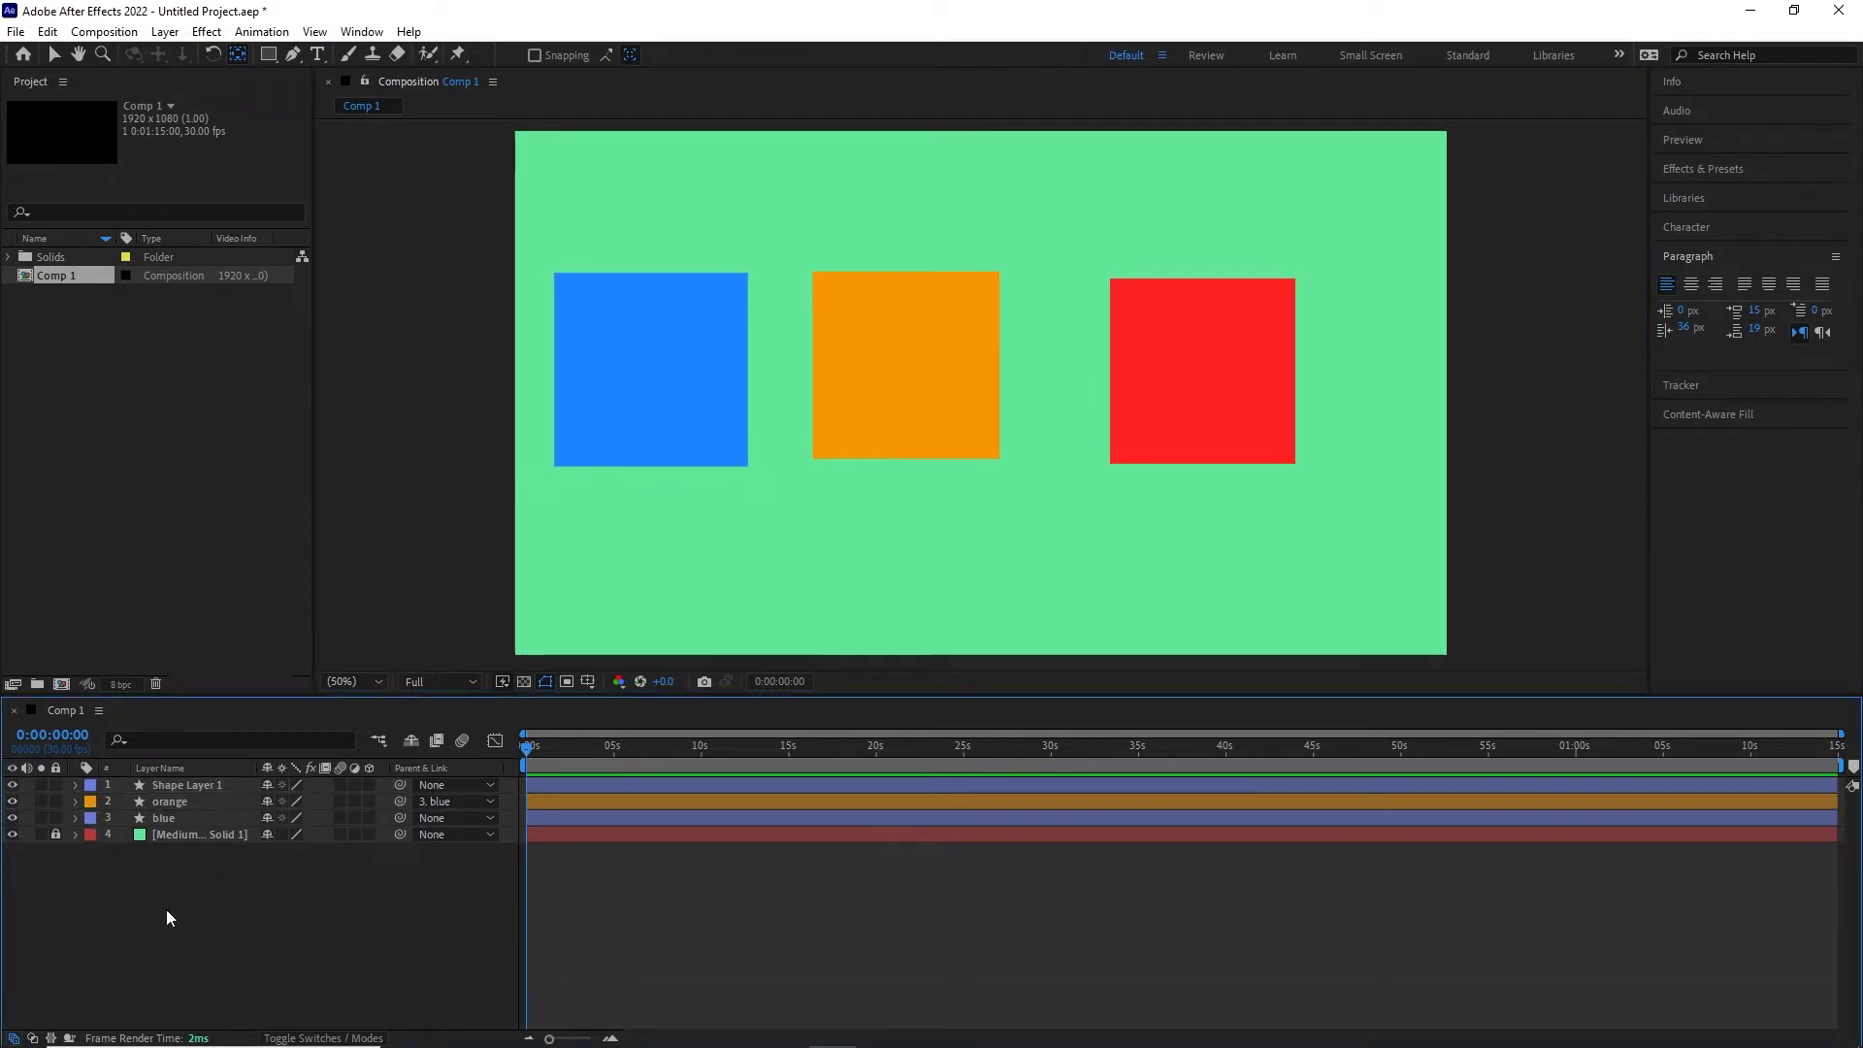
# - Rename the new shape layer "red"
pyautogui.click(178, 796)
pyautogui.click(200, 788)
pyautogui.press('Return')
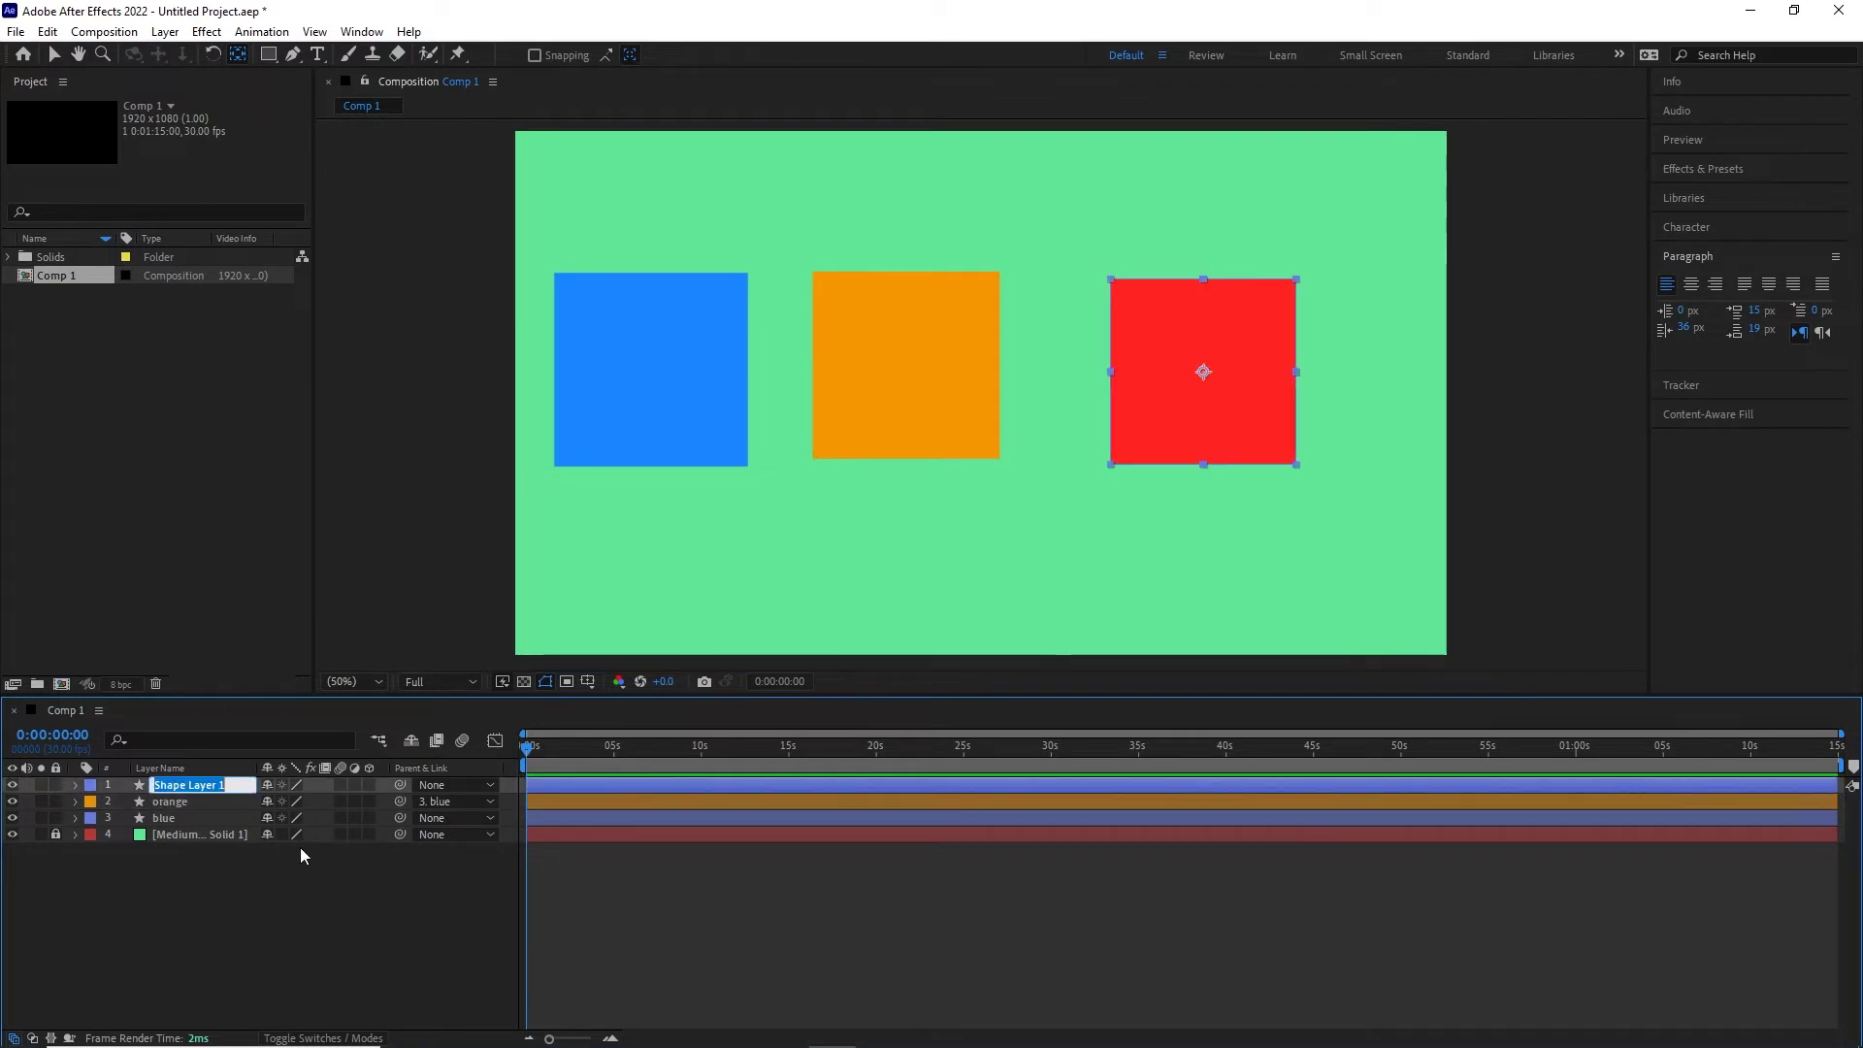
pyautogui.write('red')
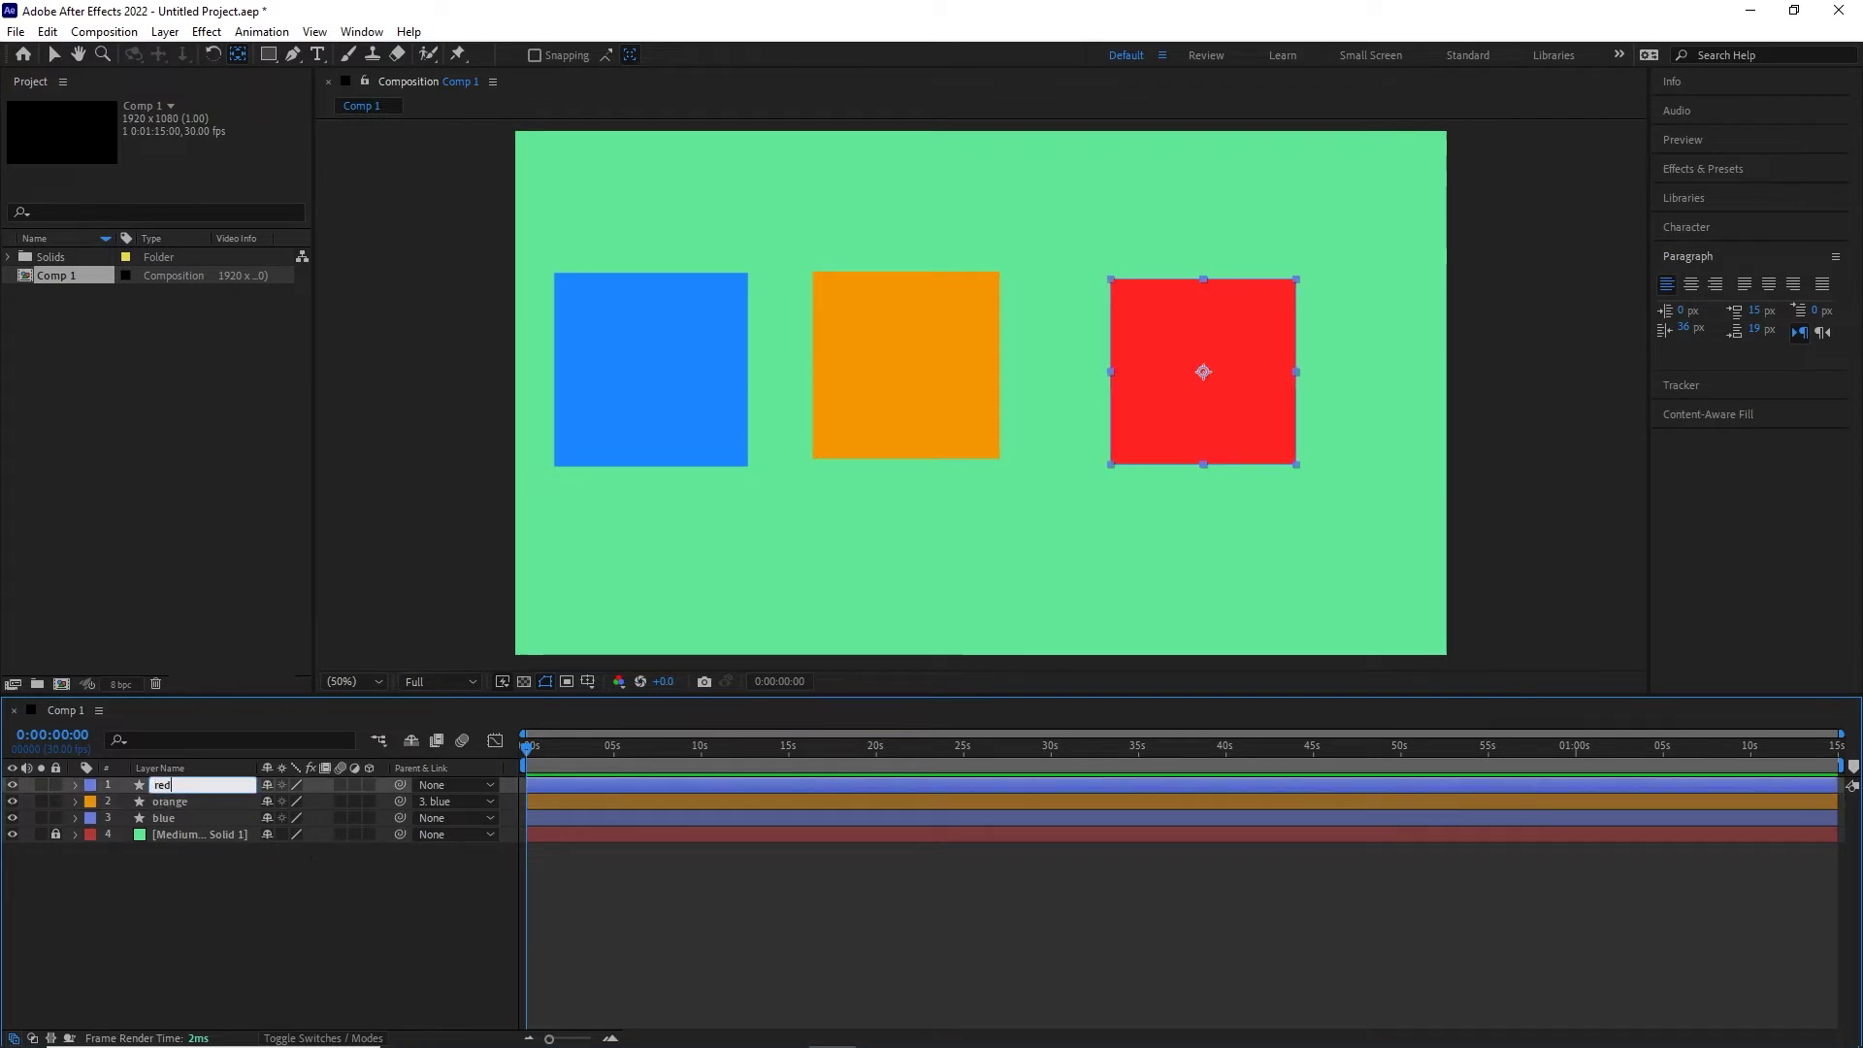
pyautogui.click(352, 904)
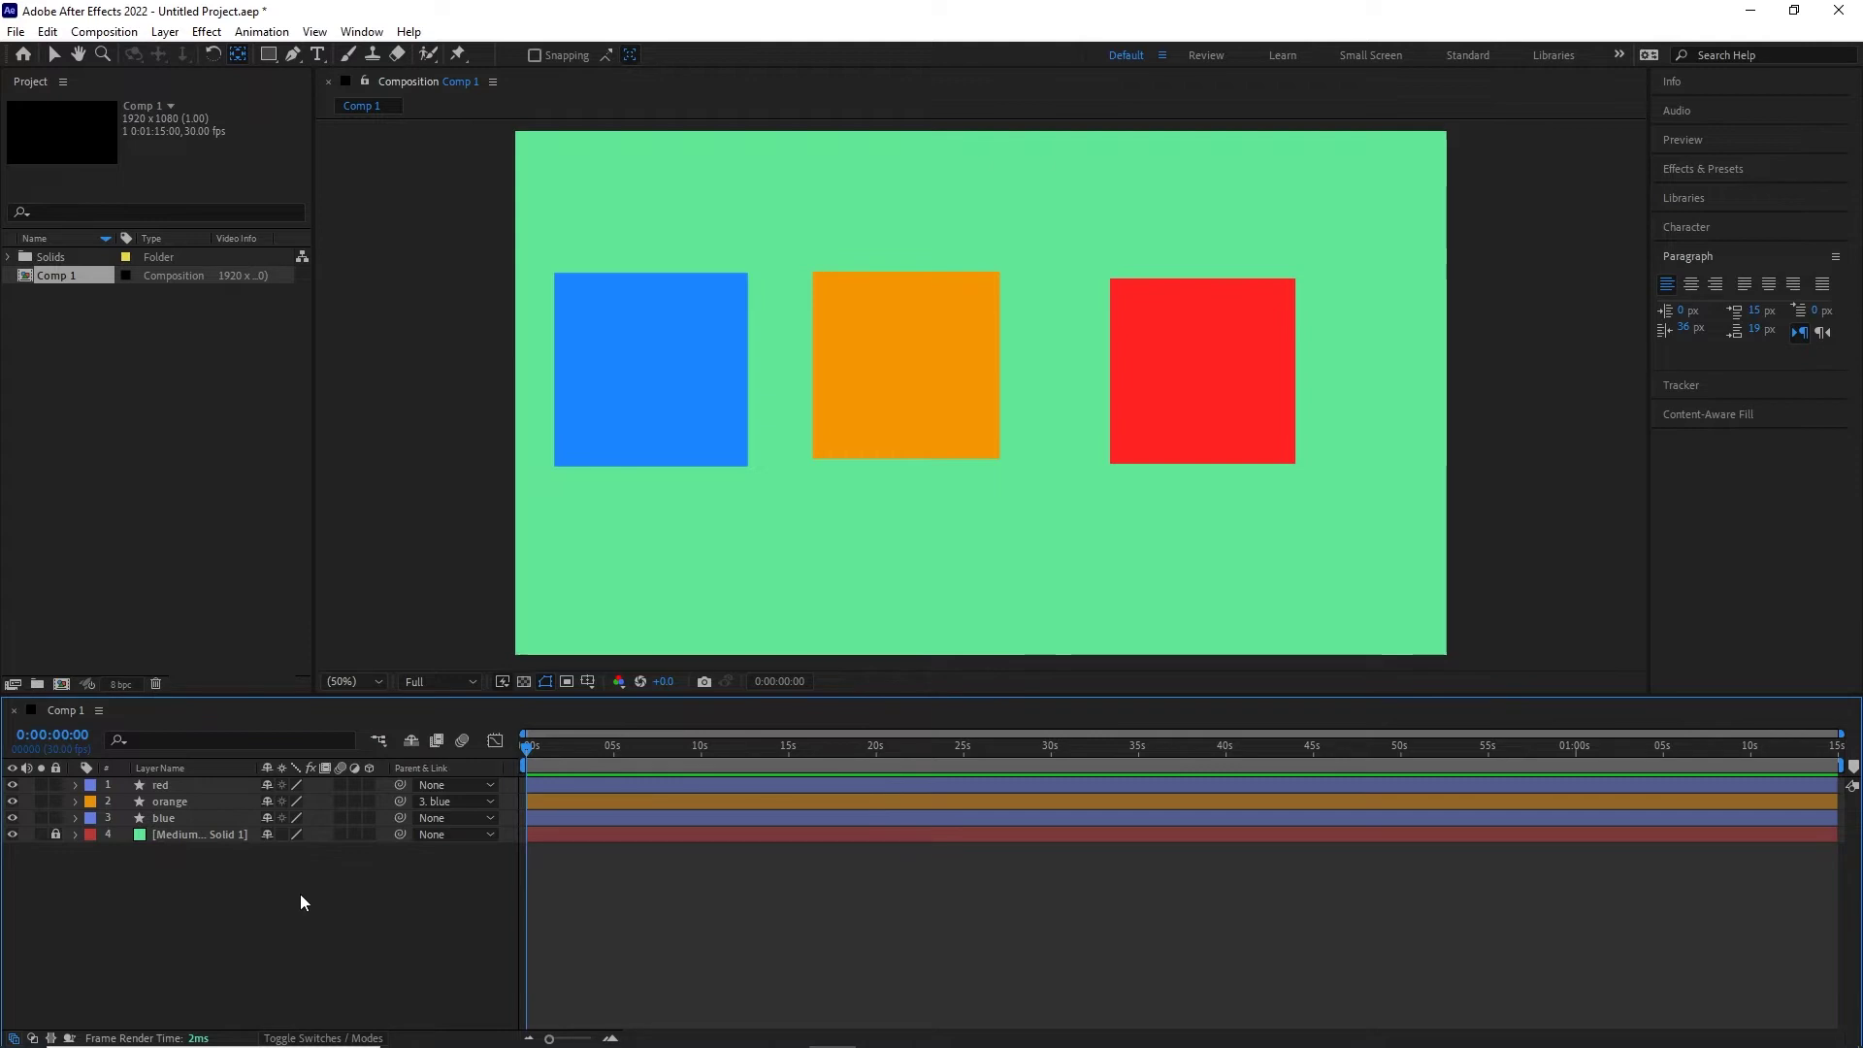
# - Parent the red layer to the blue layer with the parent pick whip, and deselect it
pyautogui.click(177, 784)
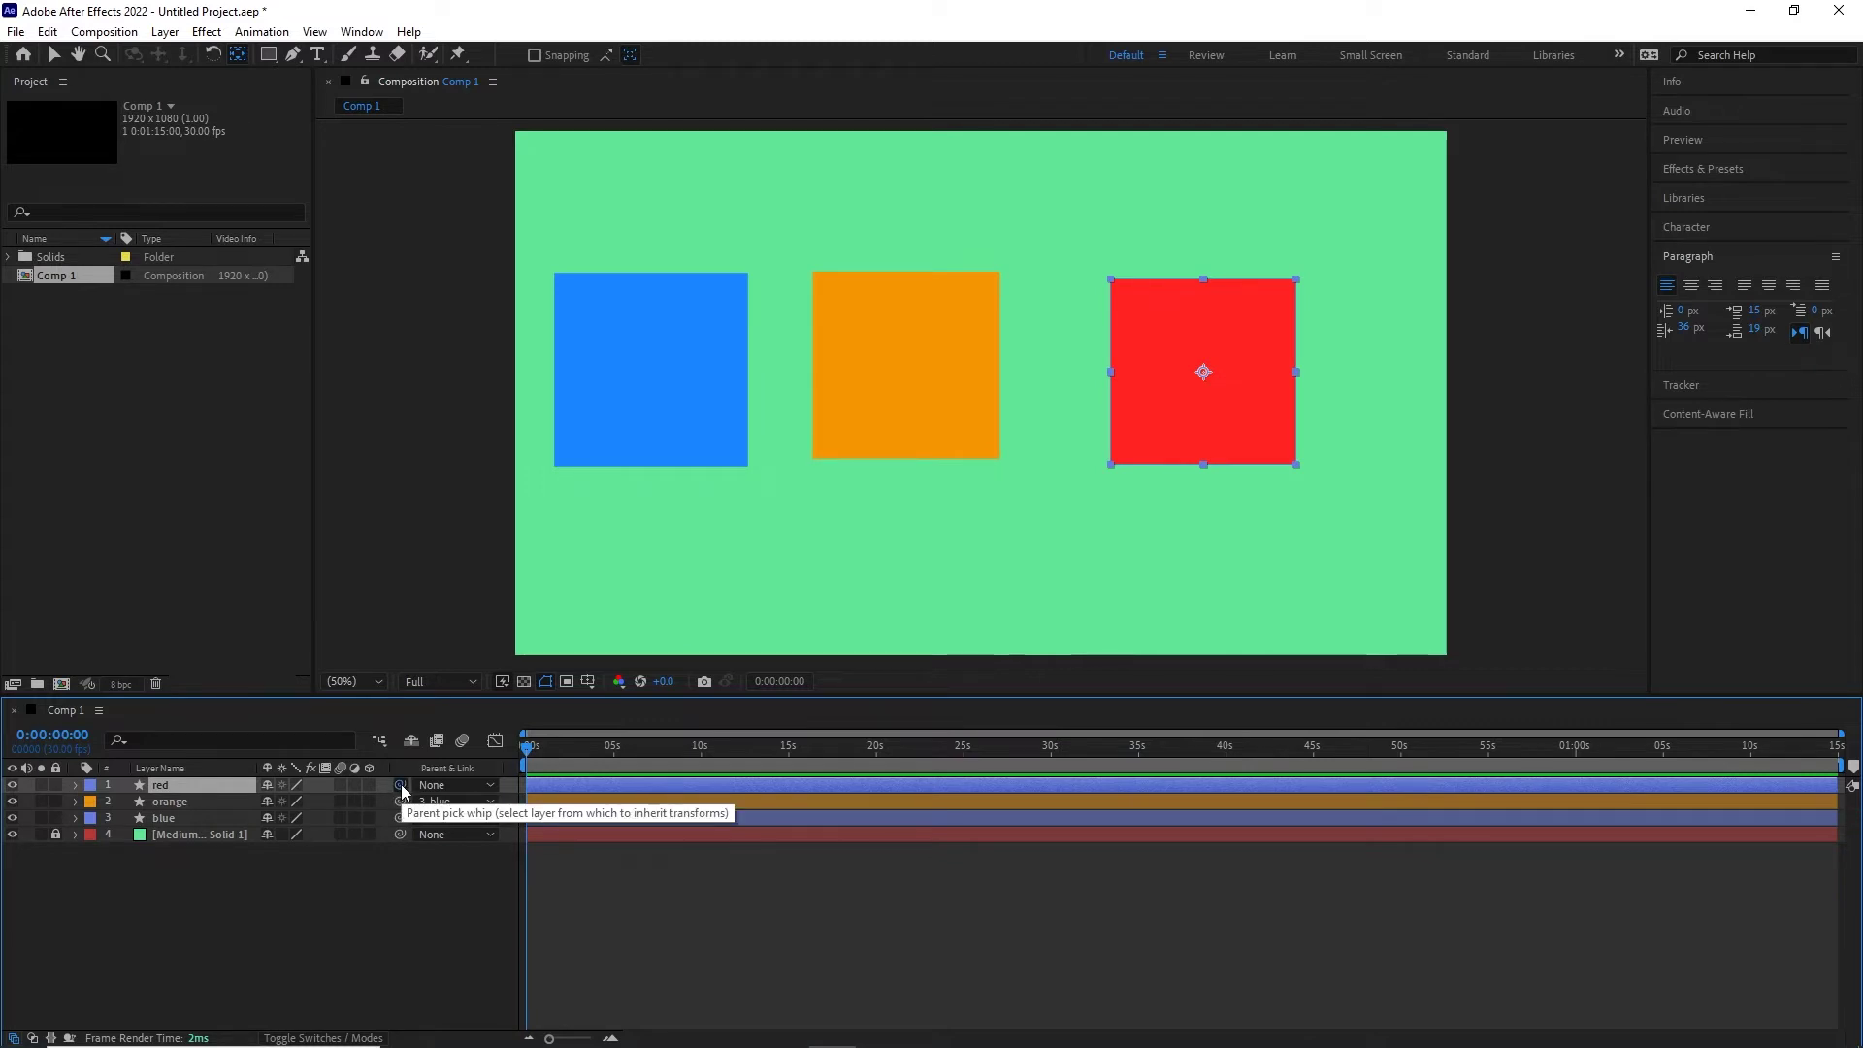
pyautogui.moveTo(400, 784); pyautogui.dragTo(187, 821)
pyautogui.click(268, 961)
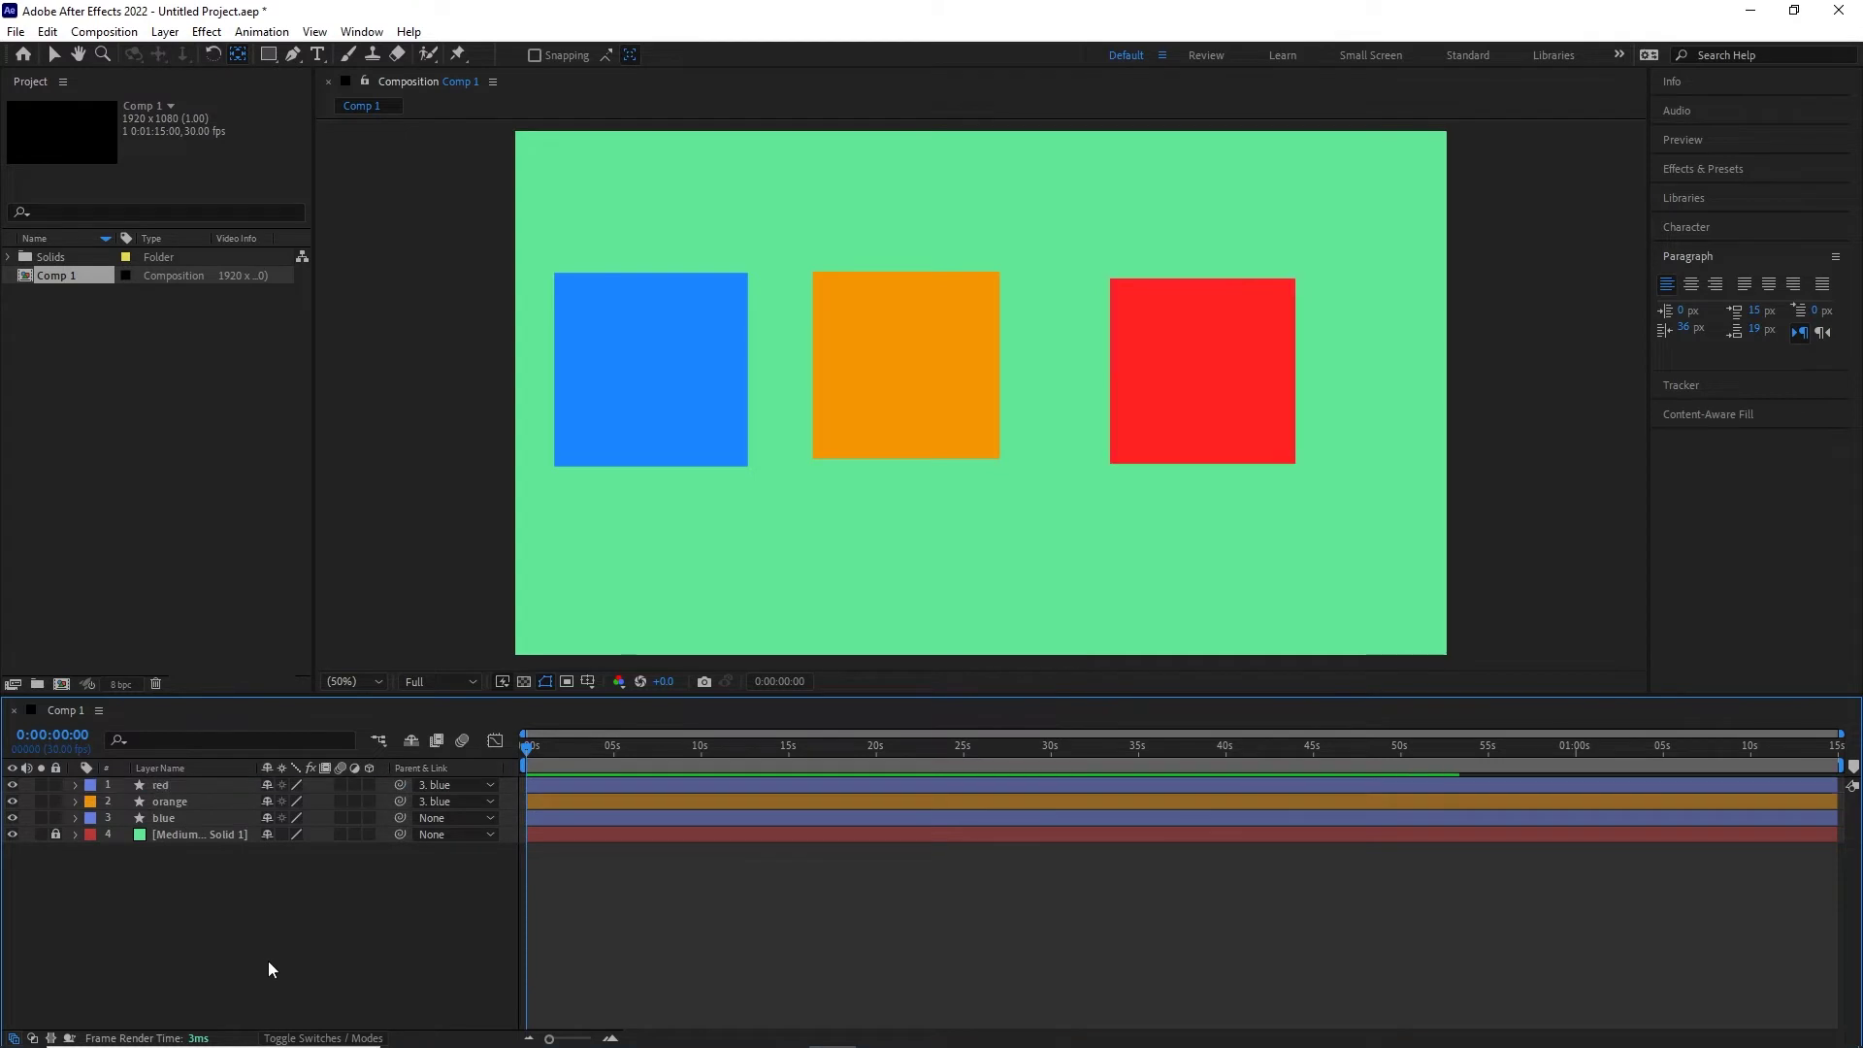
# - Try shifting the blue layer vertically with its Position value to see how the child layers follow
pyautogui.click(162, 820)
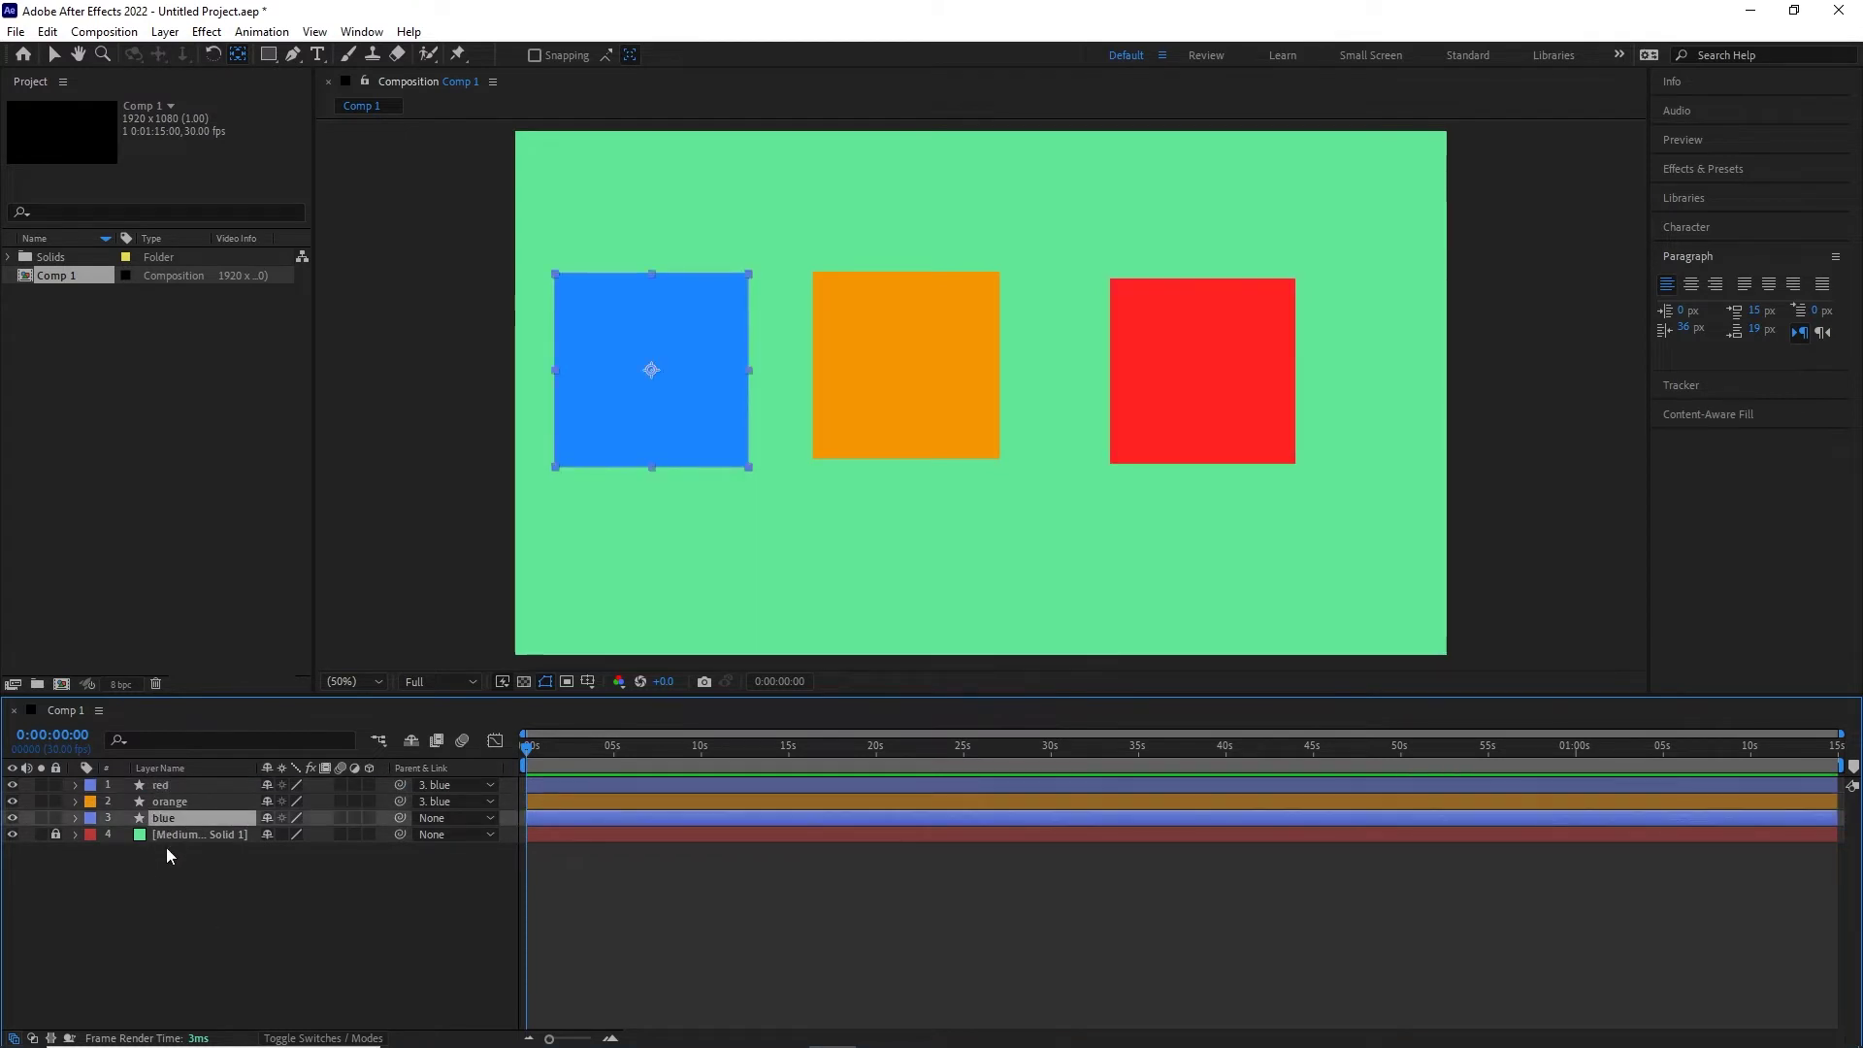
pyautogui.press('p')
pyautogui.moveTo(302, 833)
pyautogui.mouseDown()
pyautogui.moveTo(248, 831)
pyautogui.moveTo(295, 827)
pyautogui.mouseUp()
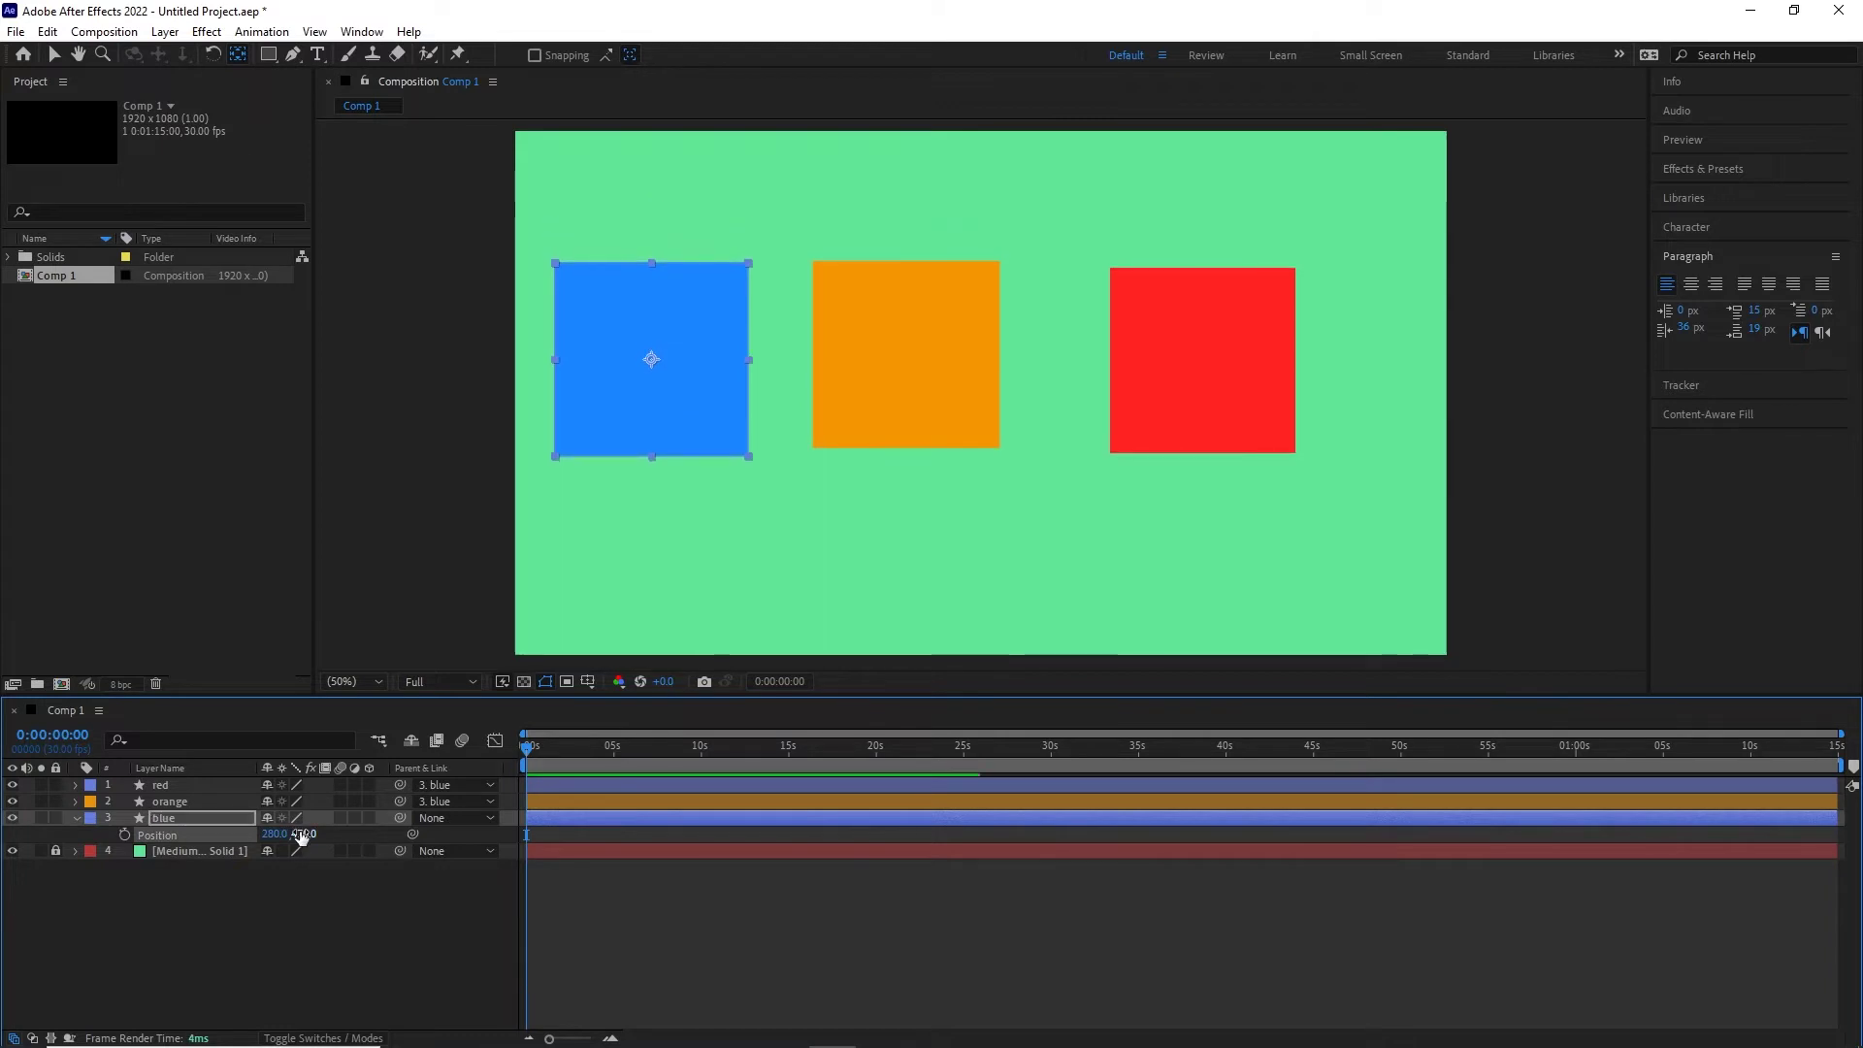
# - Try scaling and rotating the blue layer, undo both changes, and collapse its properties with no layer selected
pyautogui.press('s')
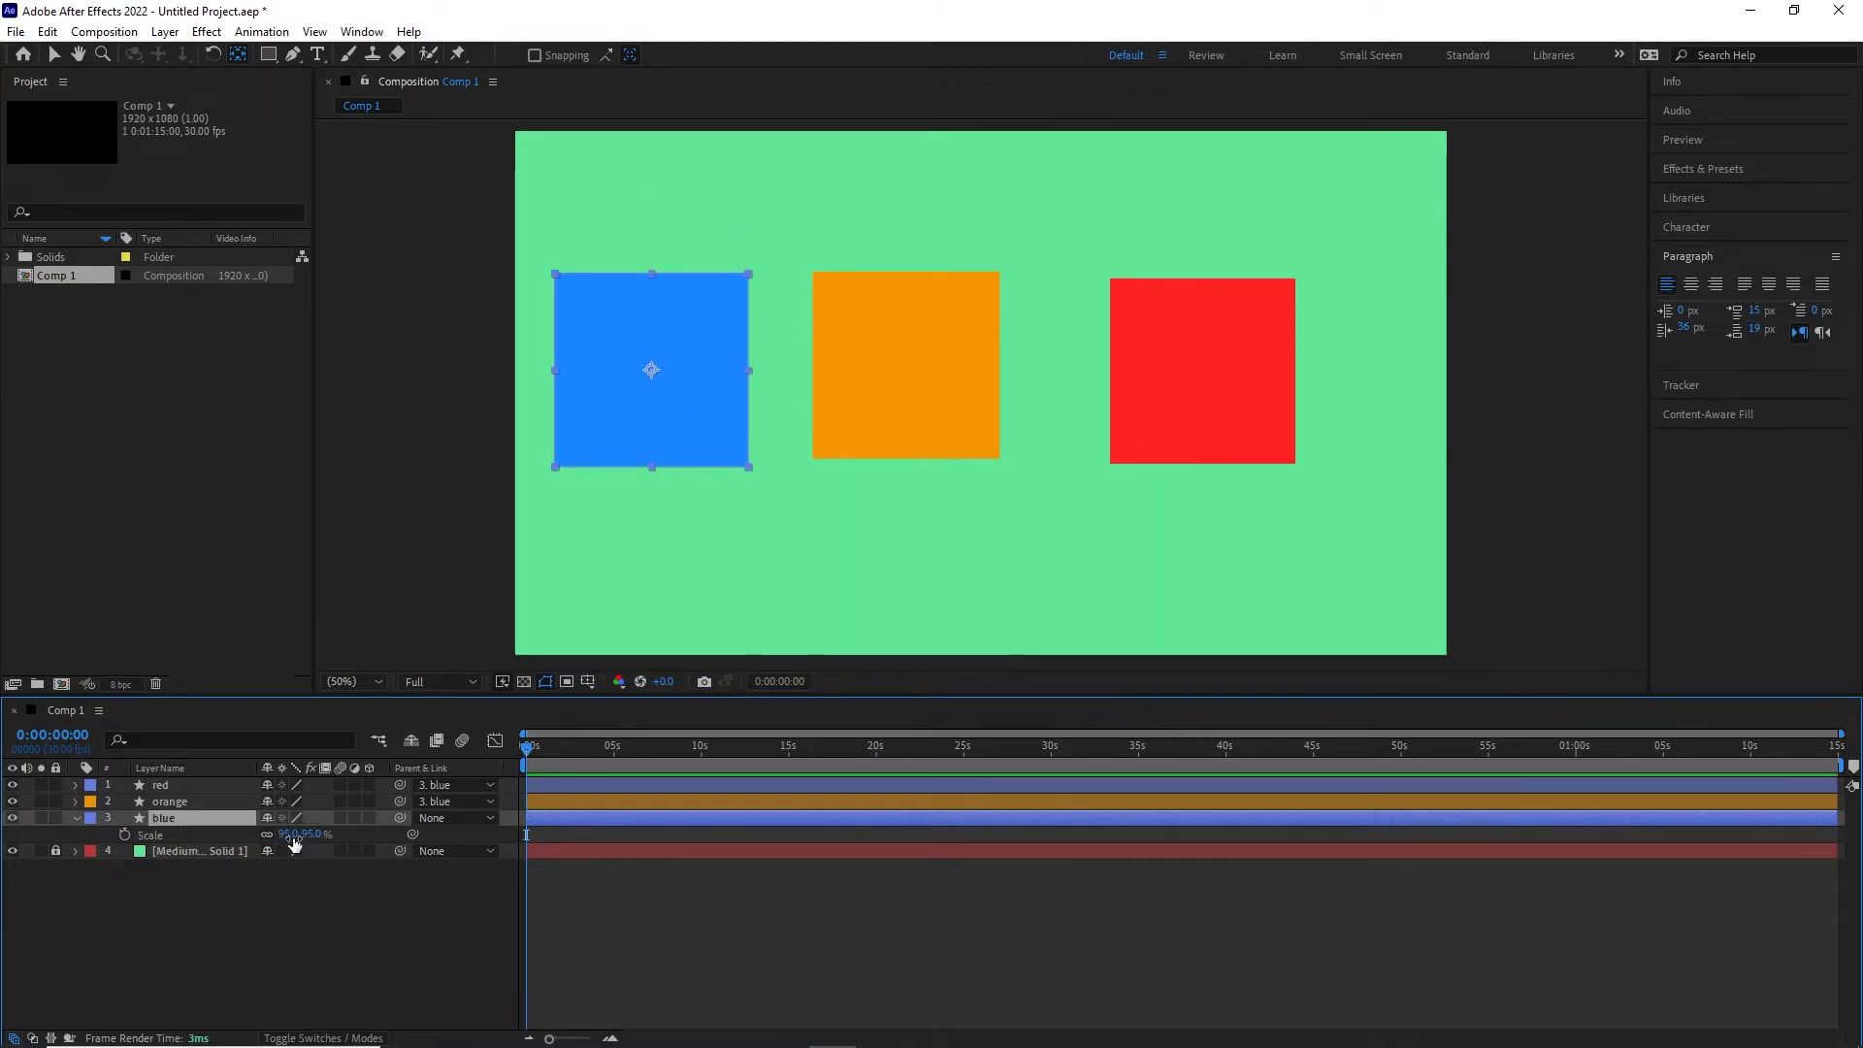
pyautogui.moveTo(315, 835); pyautogui.dragTo(267, 833)
pyautogui.hotkey('ctrl', 'z')
pyautogui.press('r')
pyautogui.hotkey('ctrl', 'z')
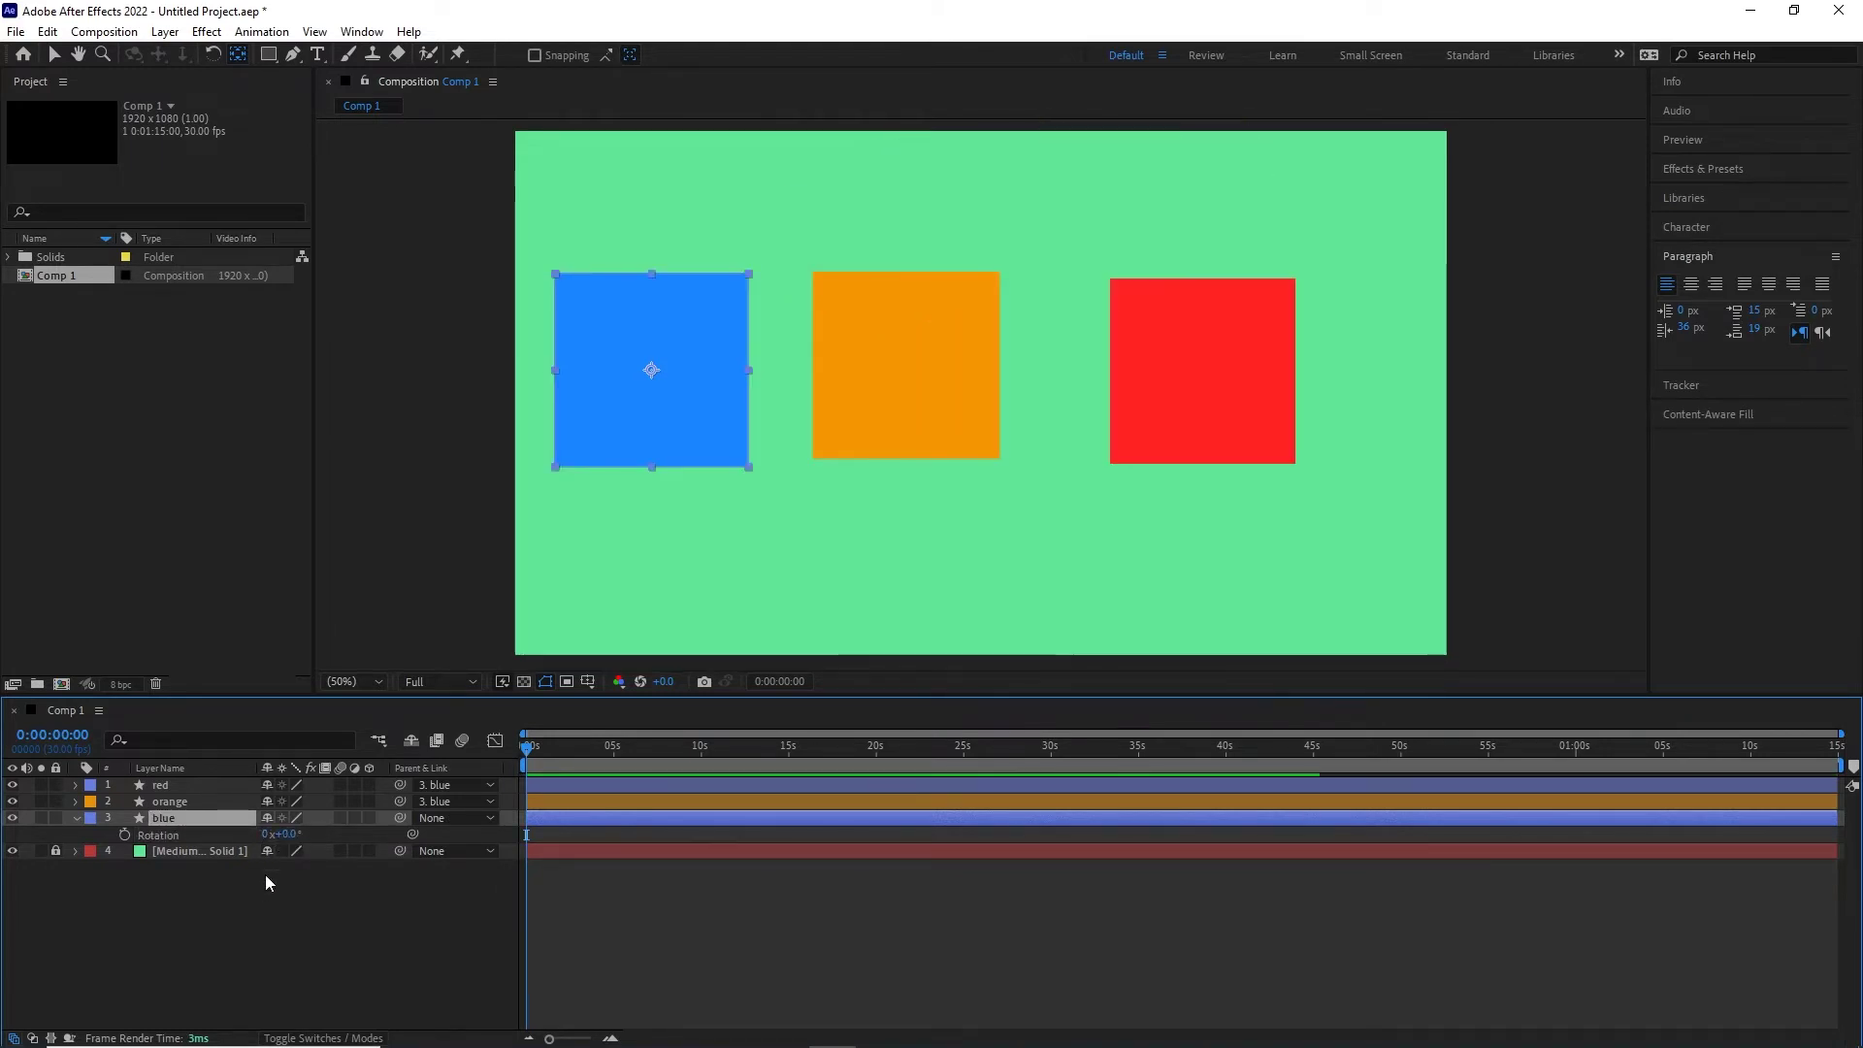
pyautogui.click(76, 818)
pyautogui.click(212, 916)
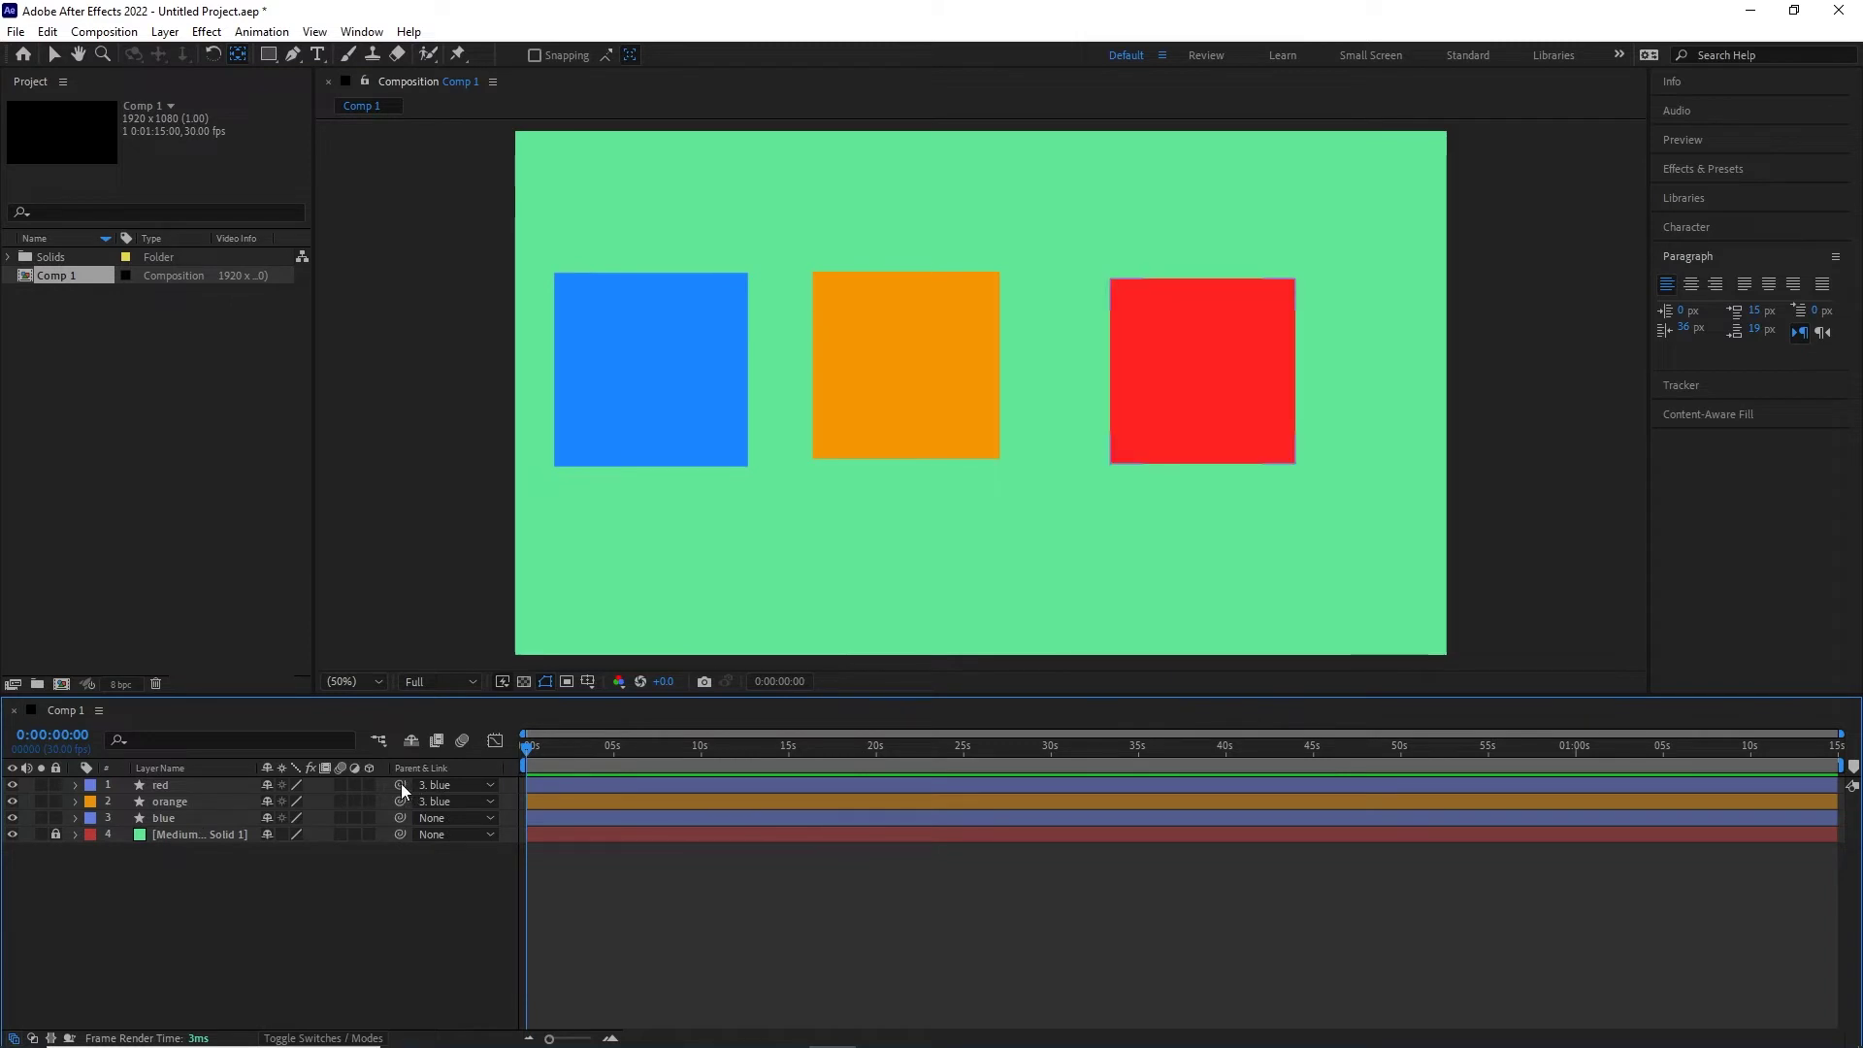
# - Remove the parents of the red and orange layers by setting both to None
pyautogui.moveTo(400, 785)
pyautogui.mouseDown()
pyautogui.moveTo(378, 819)
pyautogui.moveTo(400, 784)
pyautogui.mouseUp()
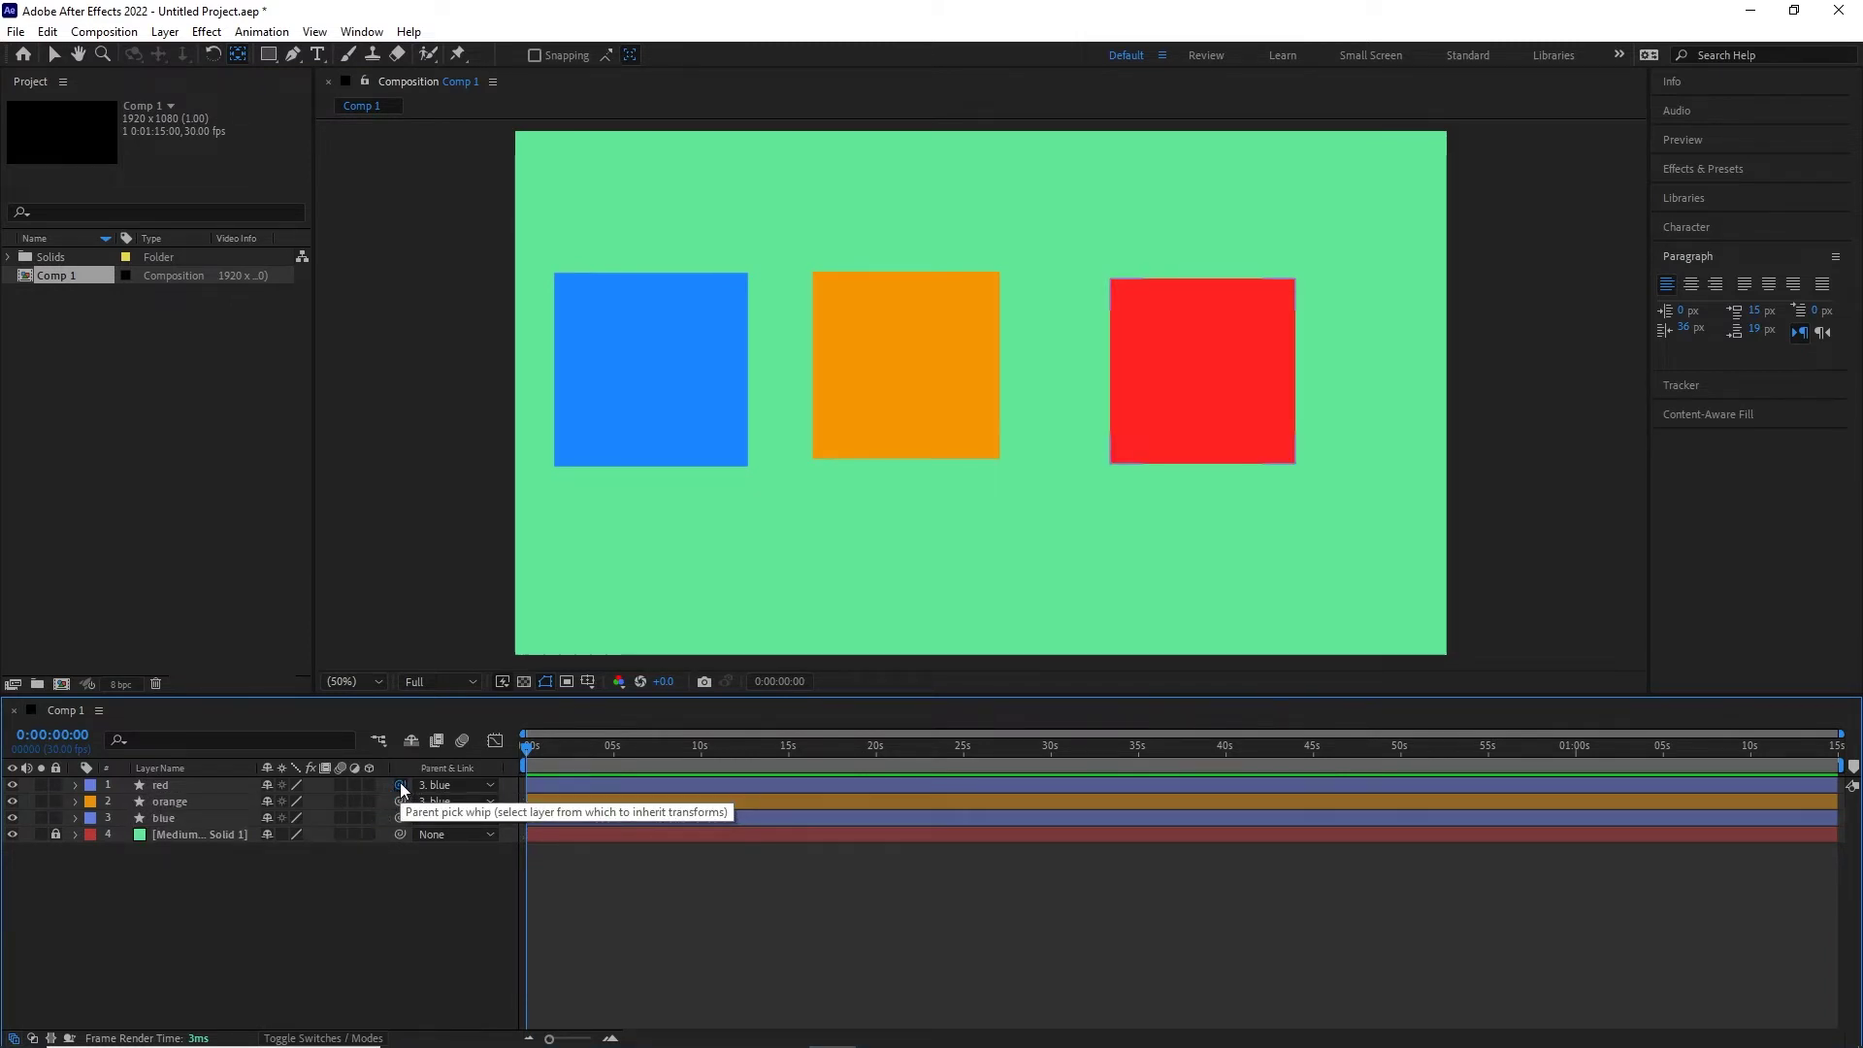
pyautogui.click(488, 785)
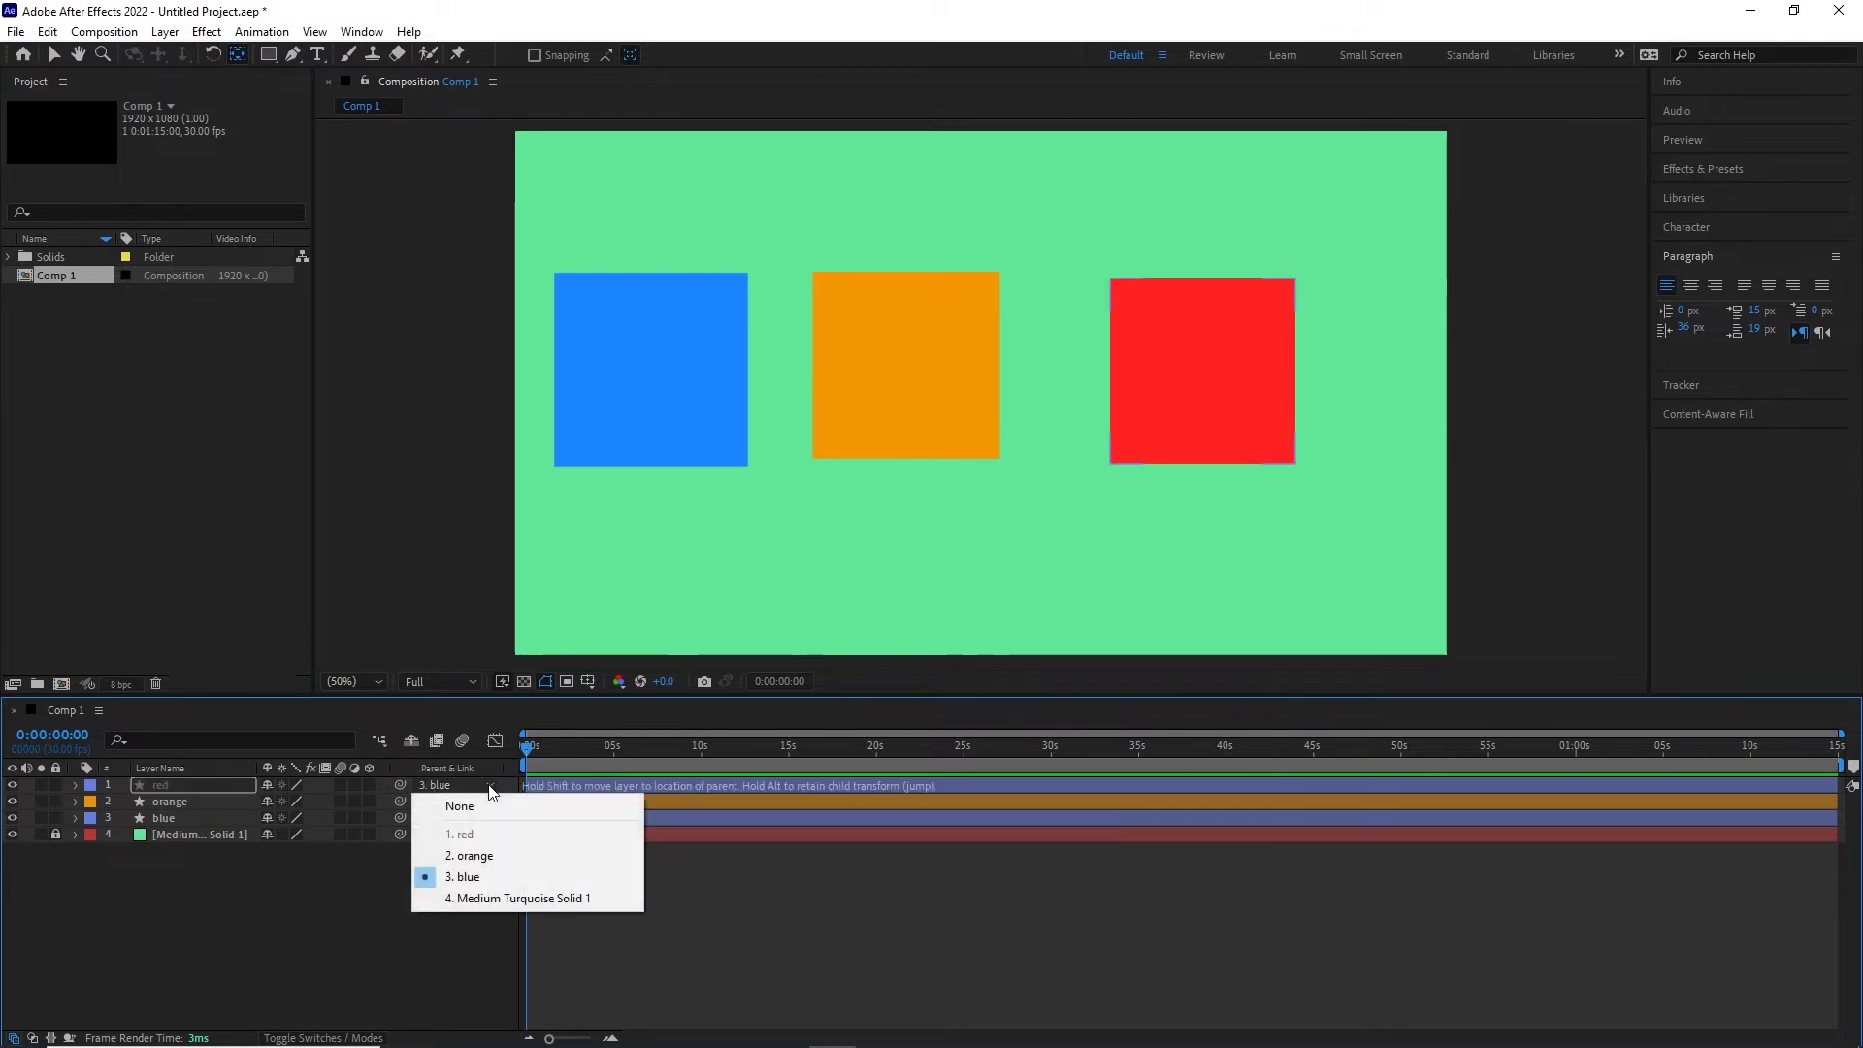
pyautogui.click(473, 805)
pyautogui.click(491, 802)
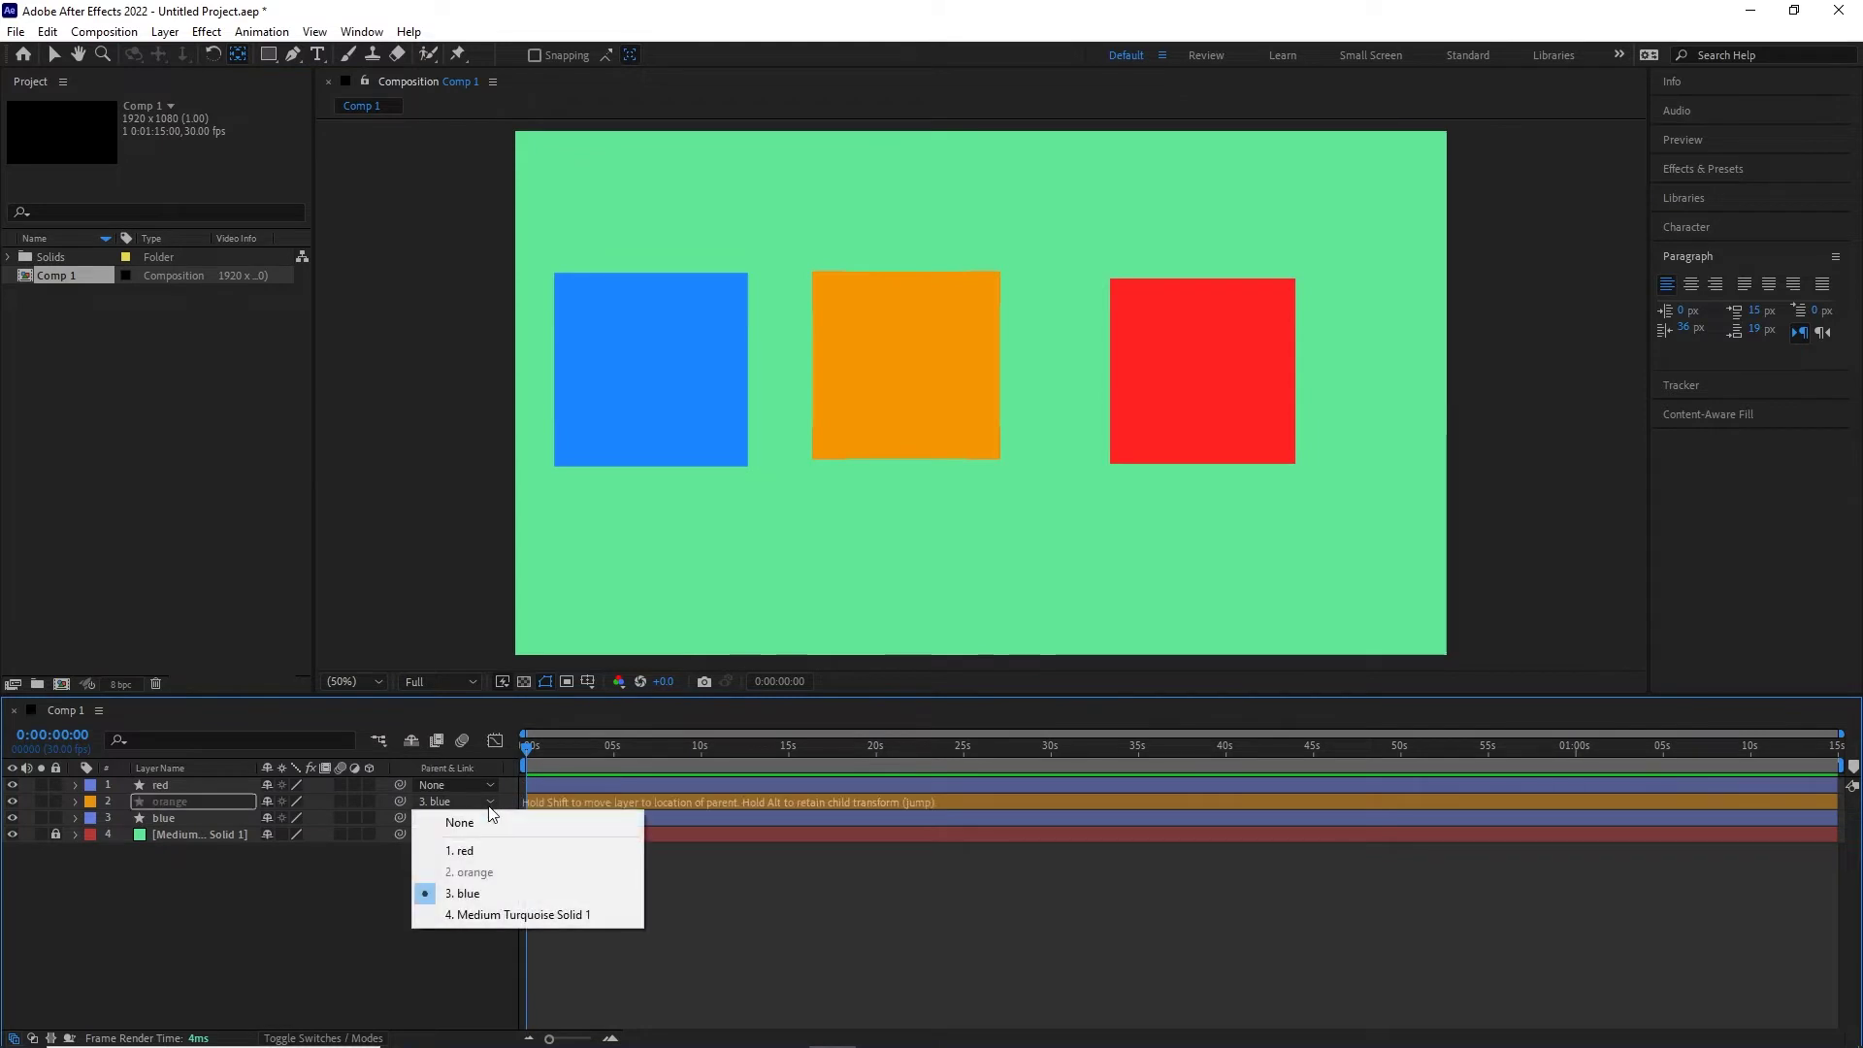
pyautogui.click(473, 822)
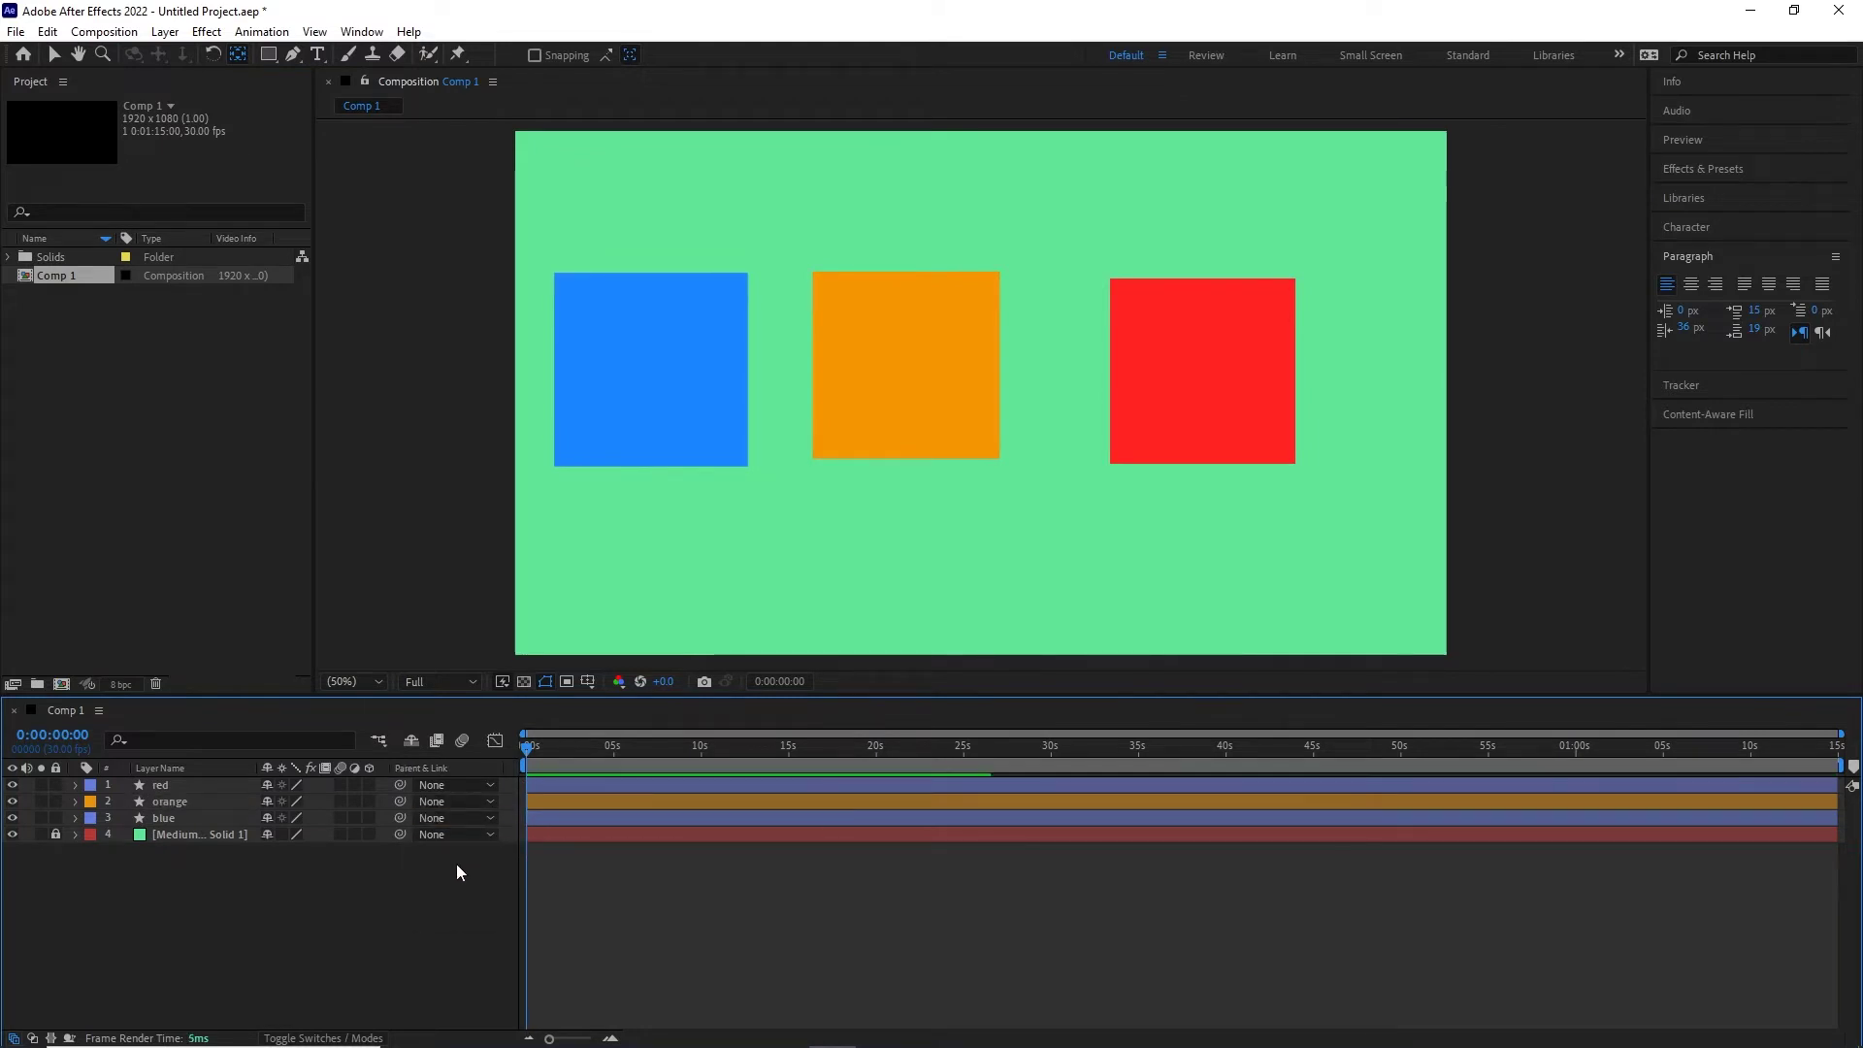
# - Parent the orange layer to the blue layer, and parent the red layer to the orange layer
pyautogui.click(182, 803)
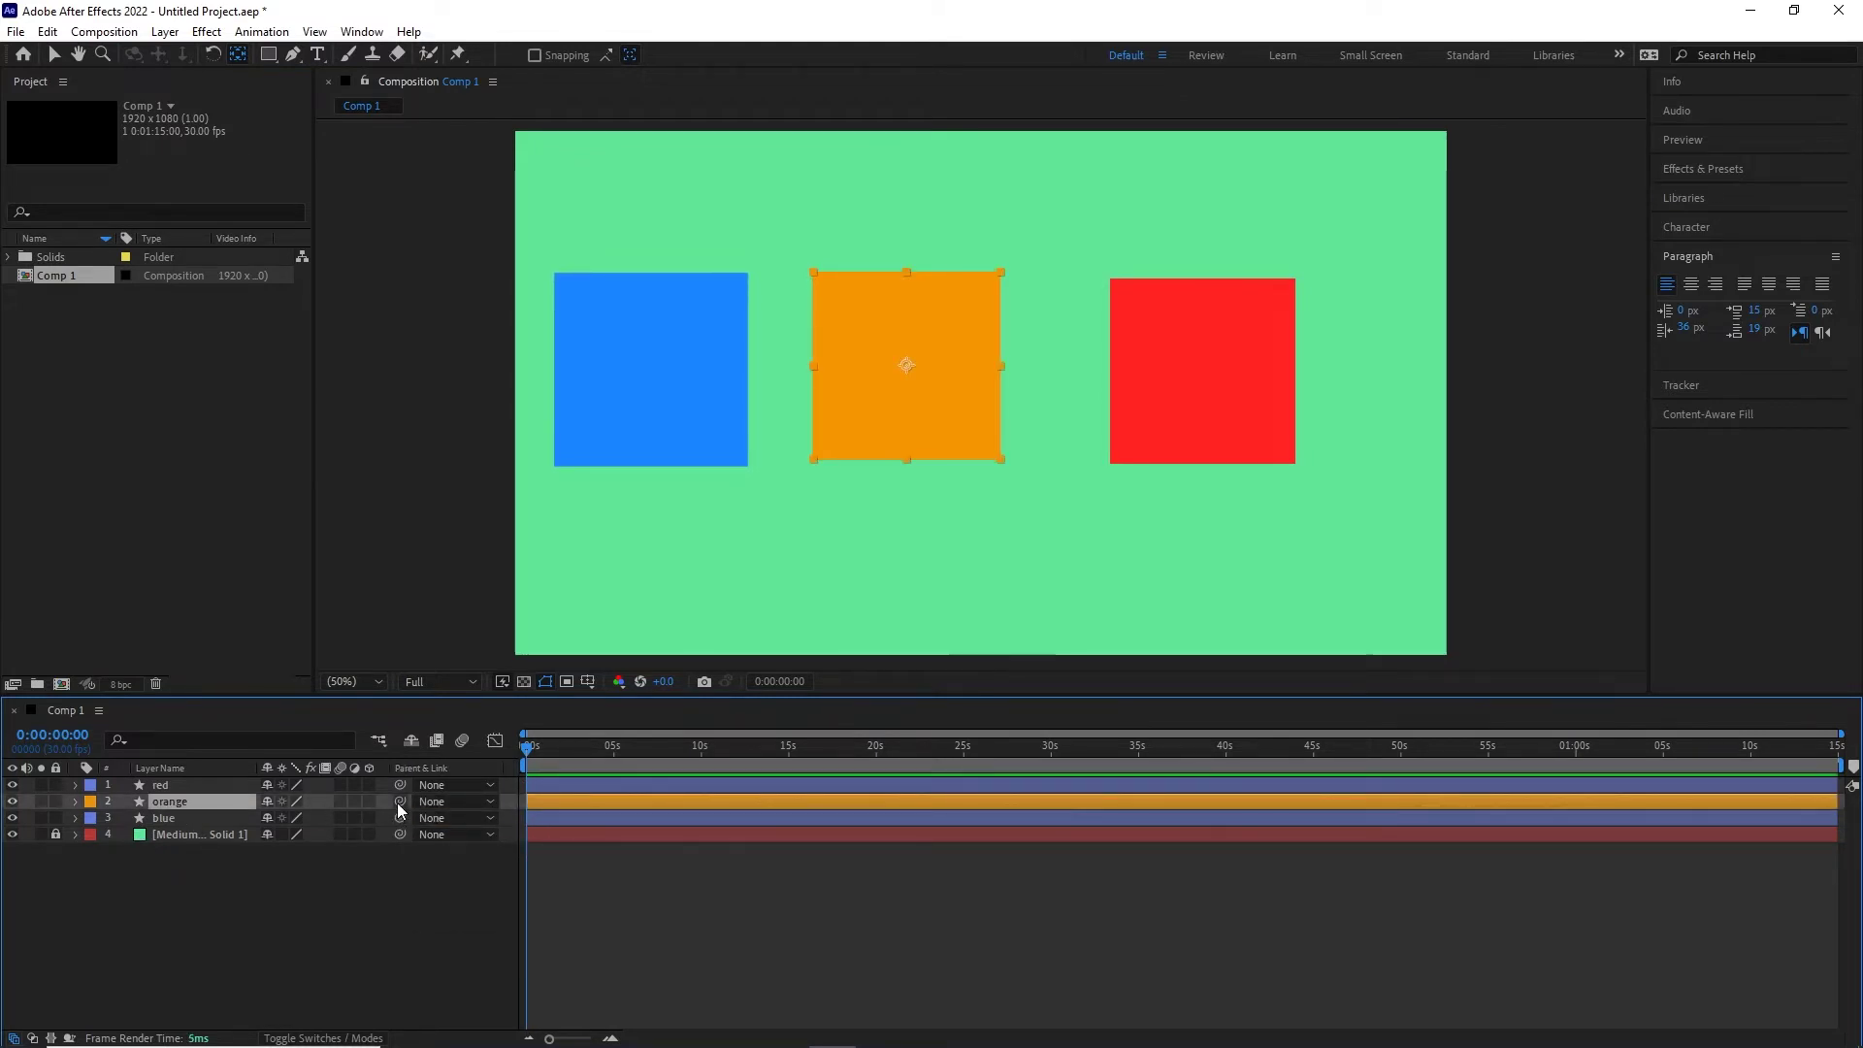
pyautogui.moveTo(399, 801); pyautogui.dragTo(265, 808)
pyautogui.click(491, 801)
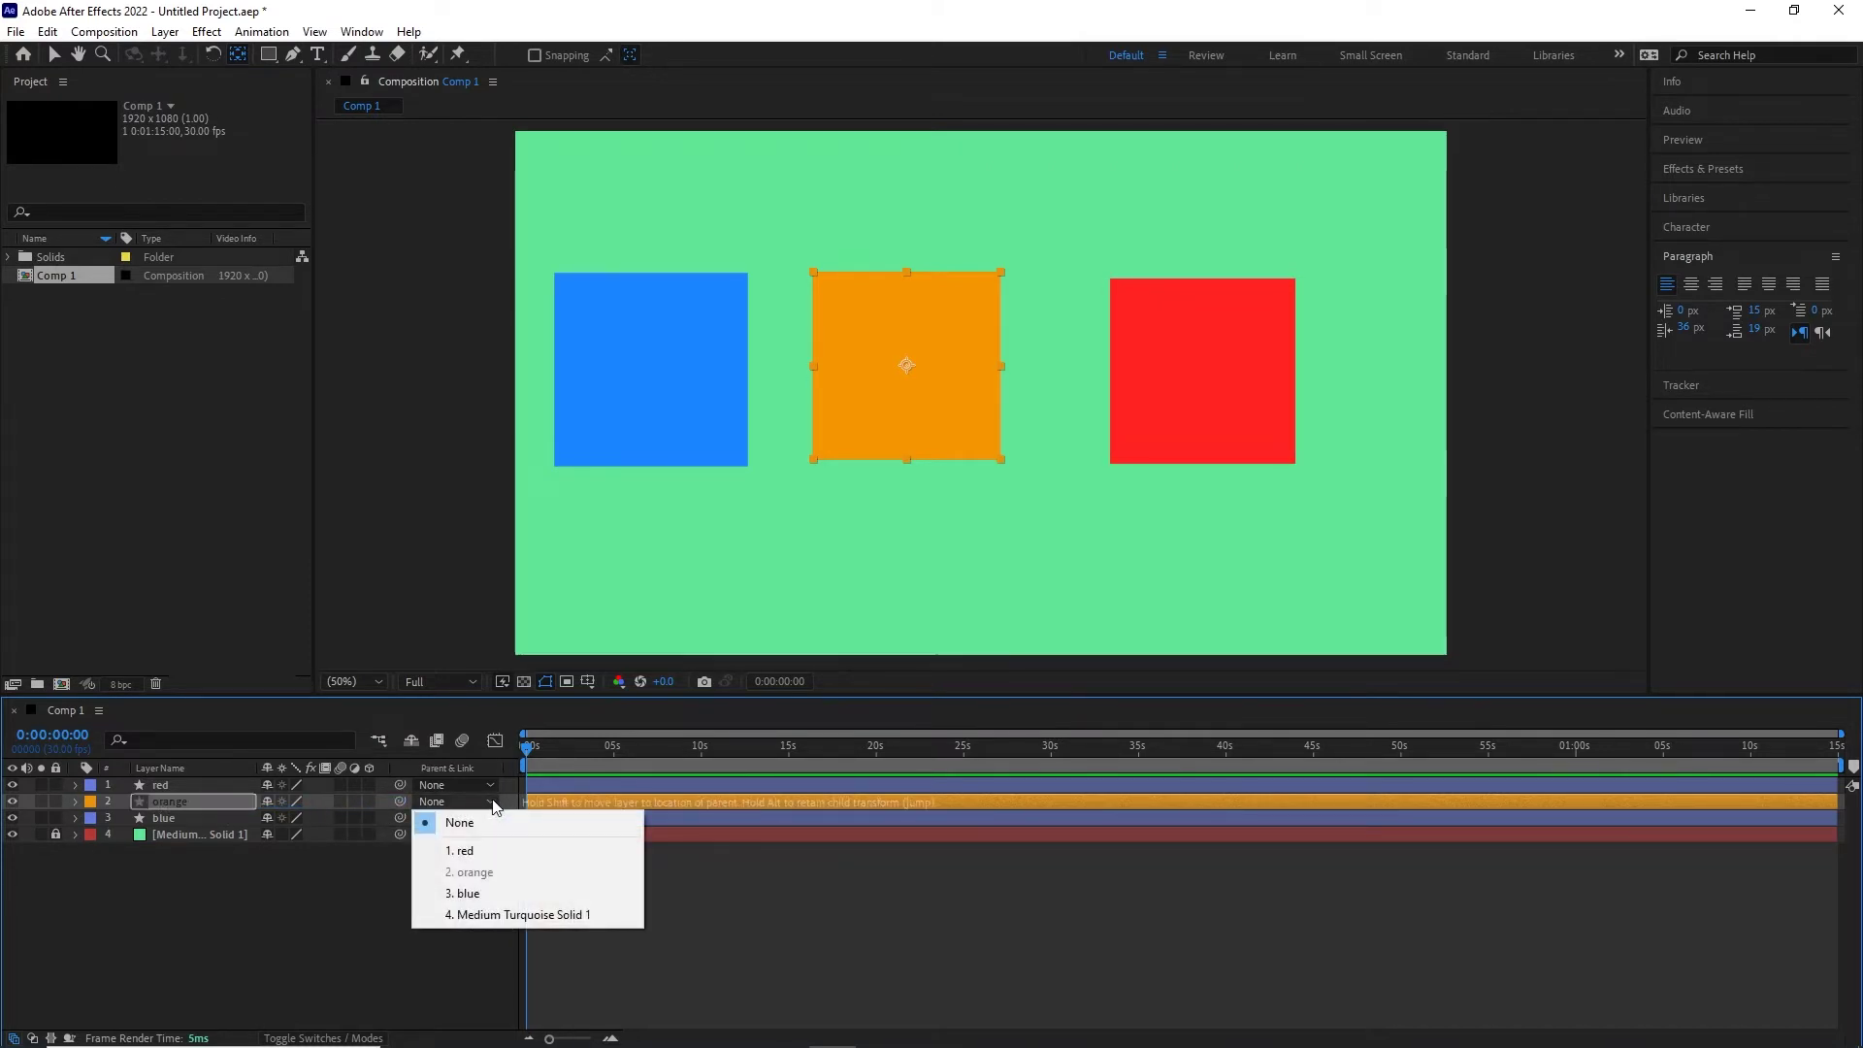
pyautogui.click(474, 894)
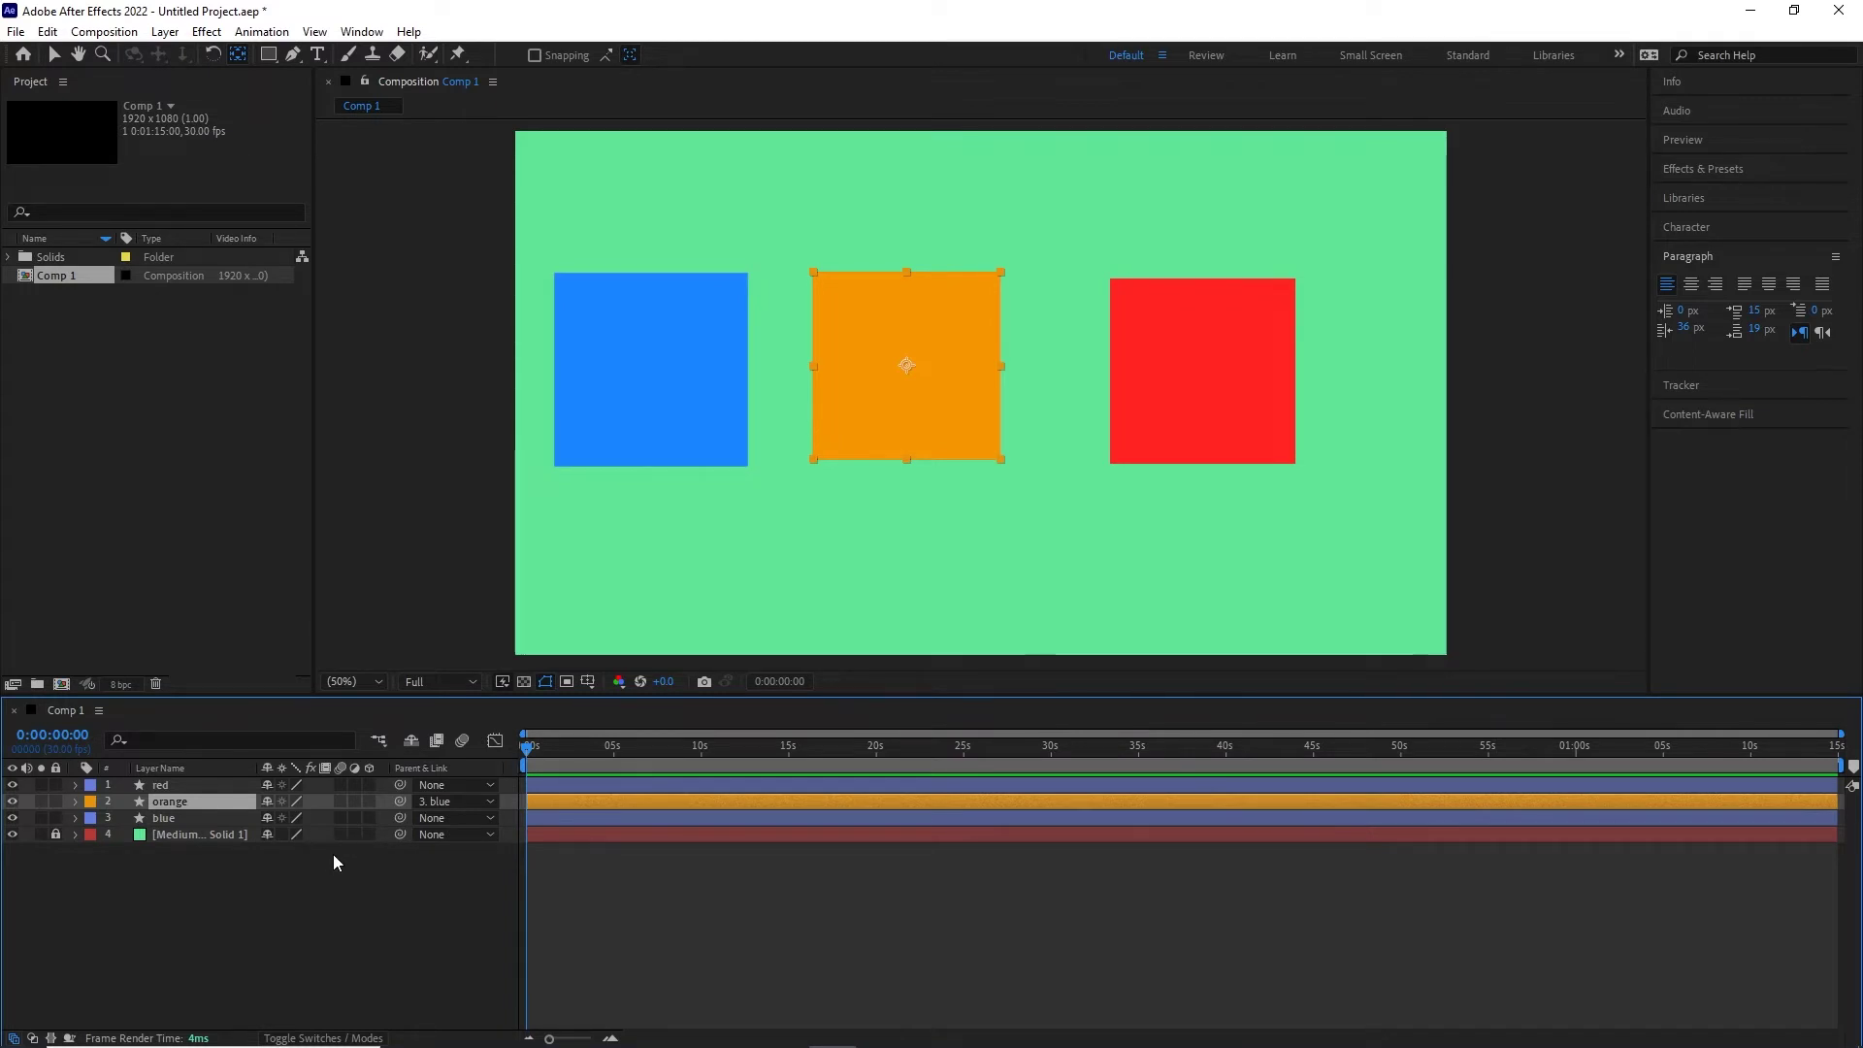
pyautogui.click(470, 802)
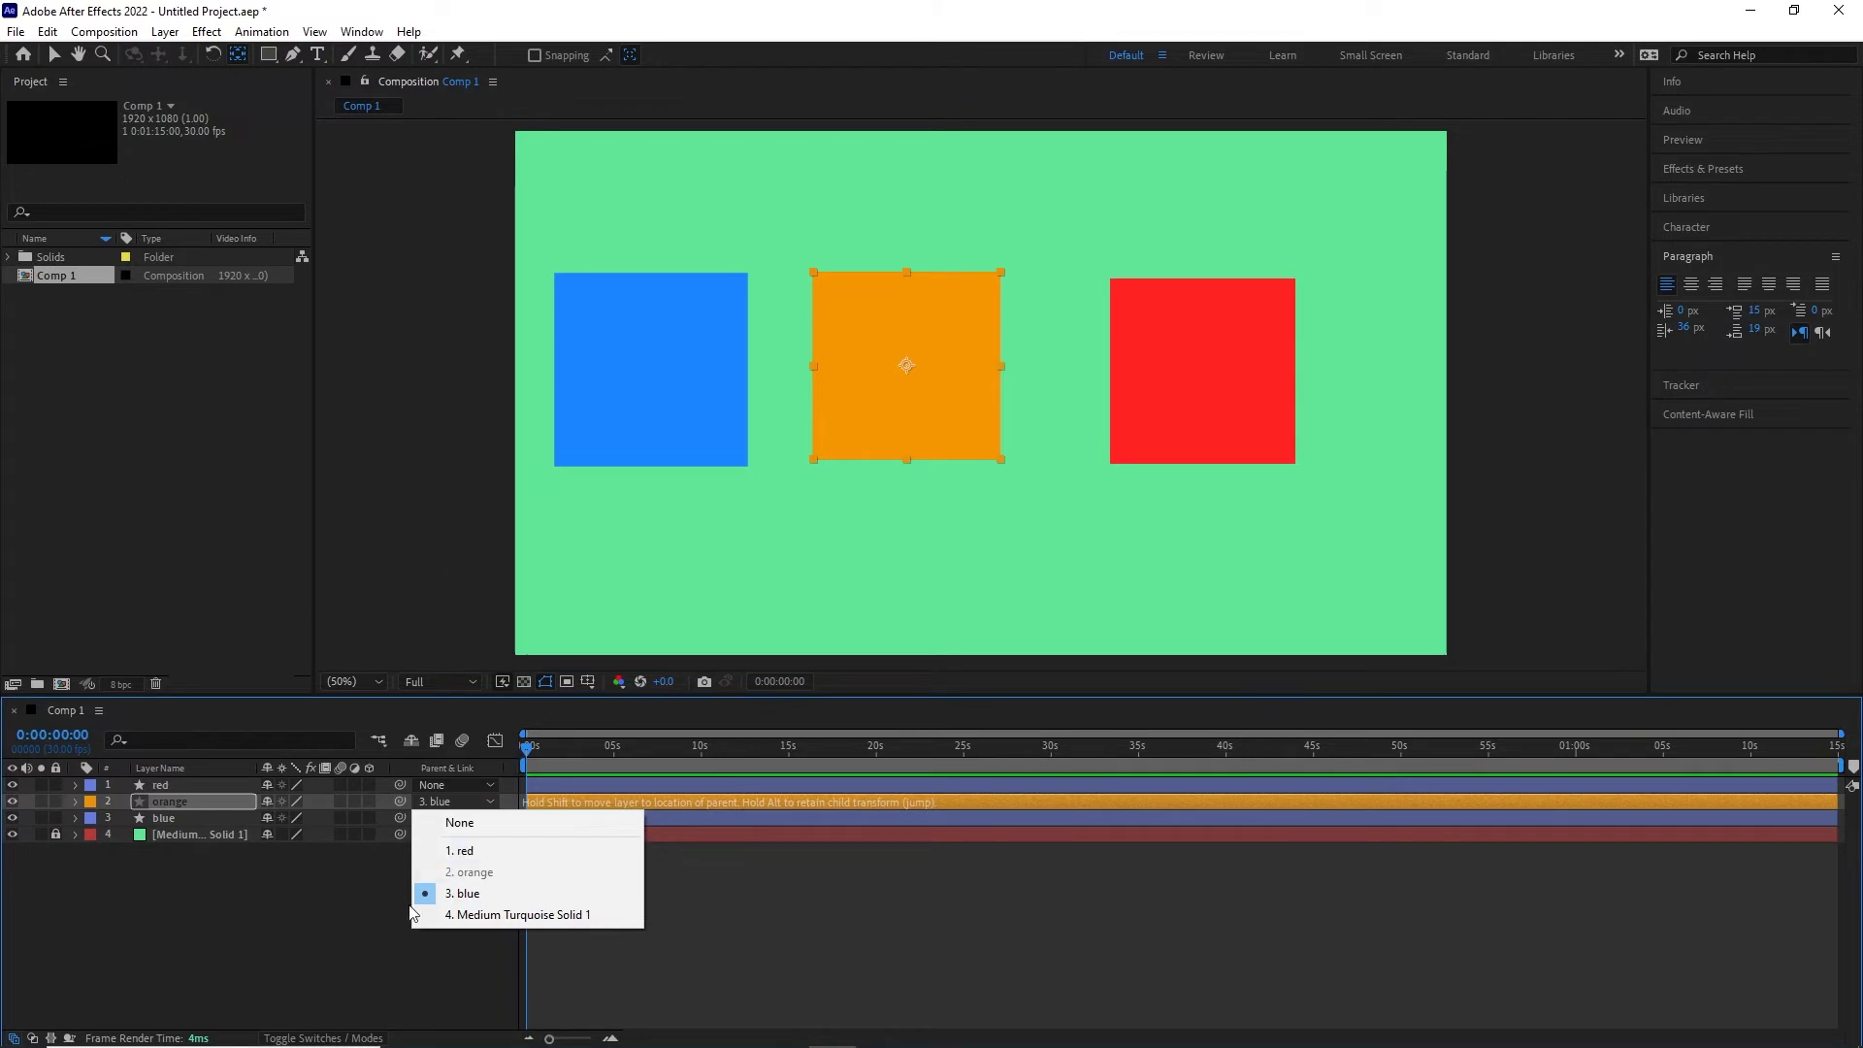
pyautogui.click(289, 933)
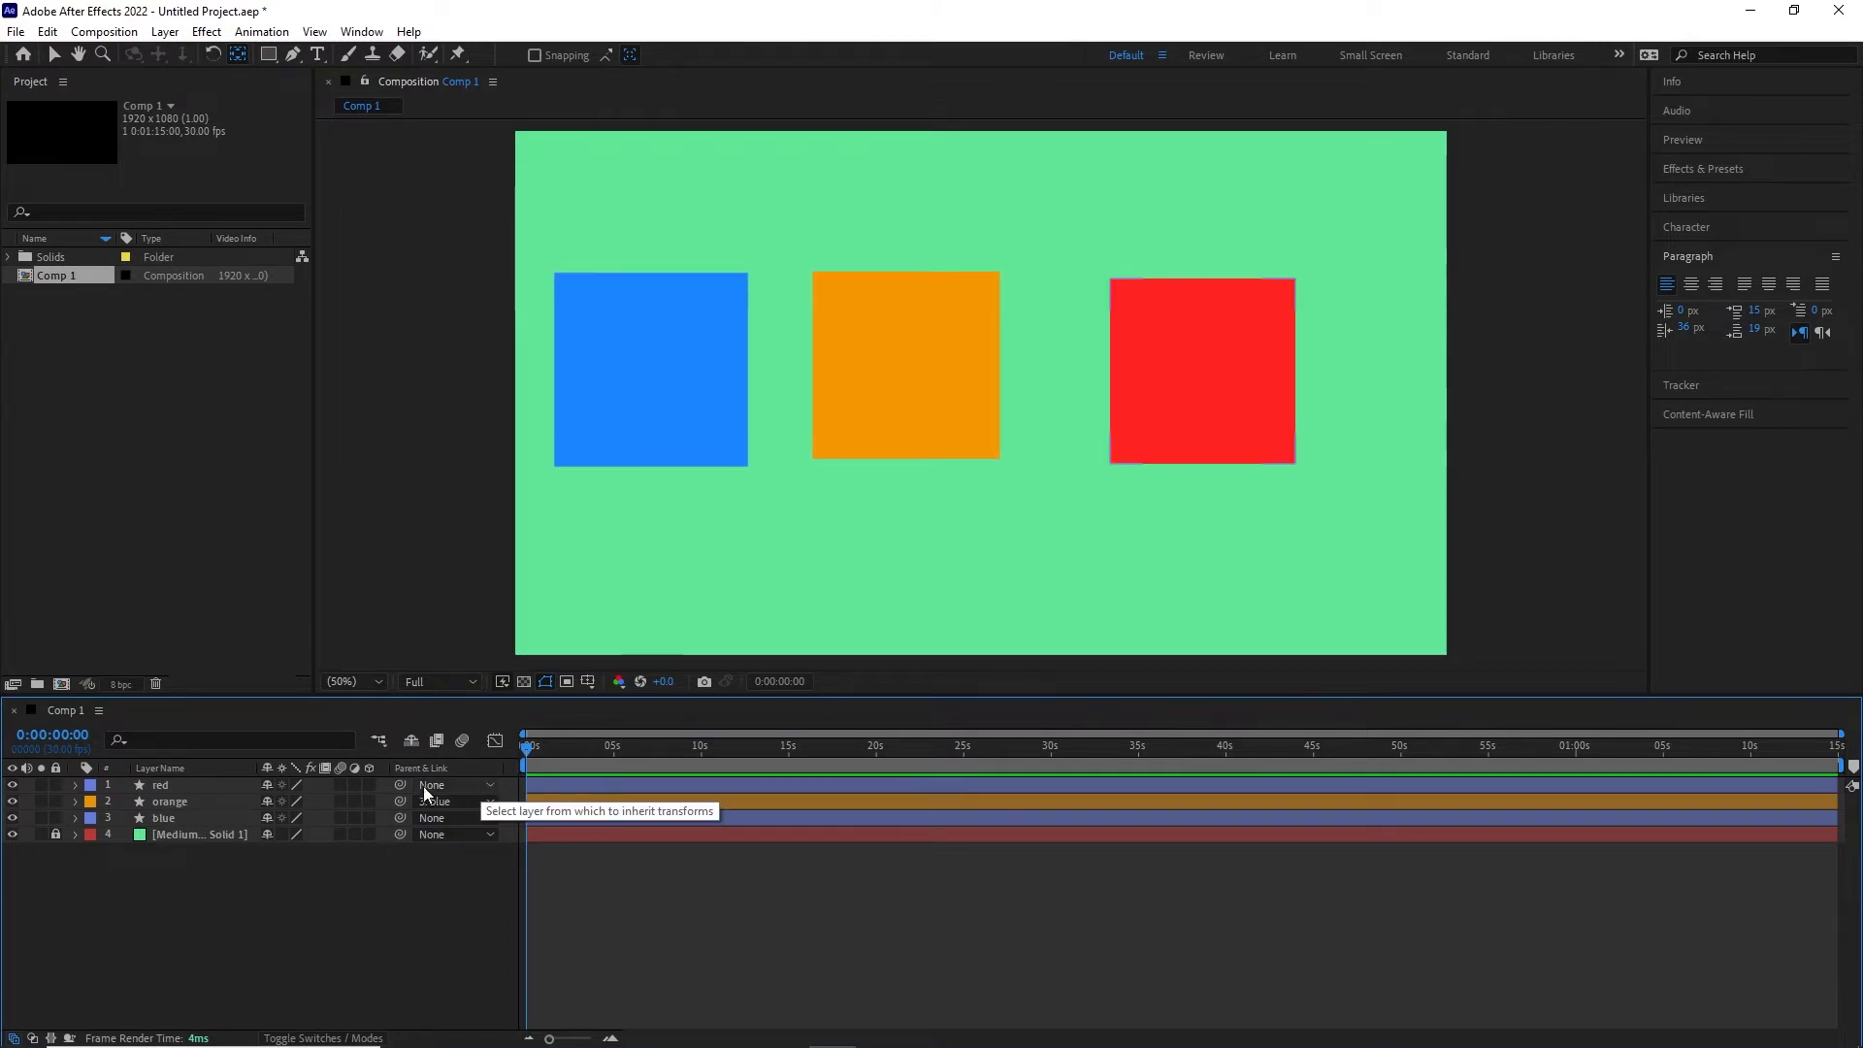
pyautogui.moveTo(404, 783); pyautogui.dragTo(179, 801)
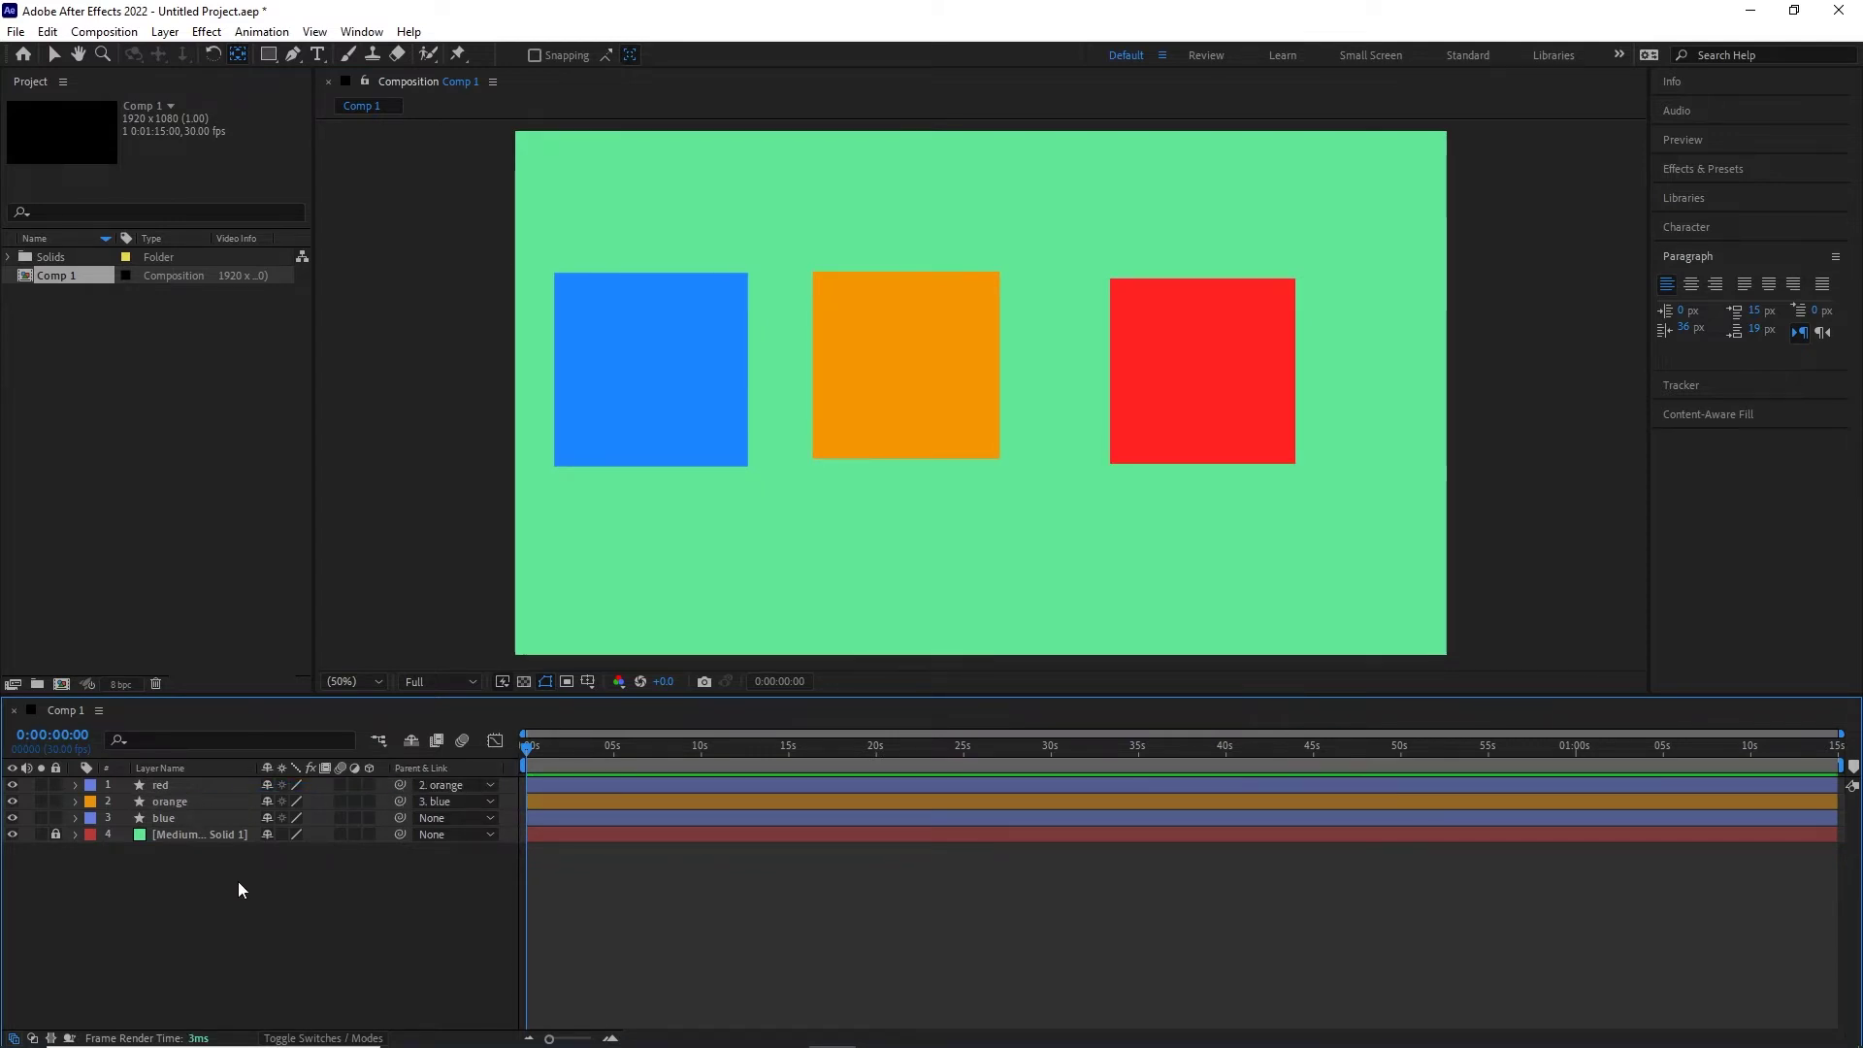
# - Adjust the blue layer's vertical position so its Position is about 280, 453
pyautogui.click(175, 817)
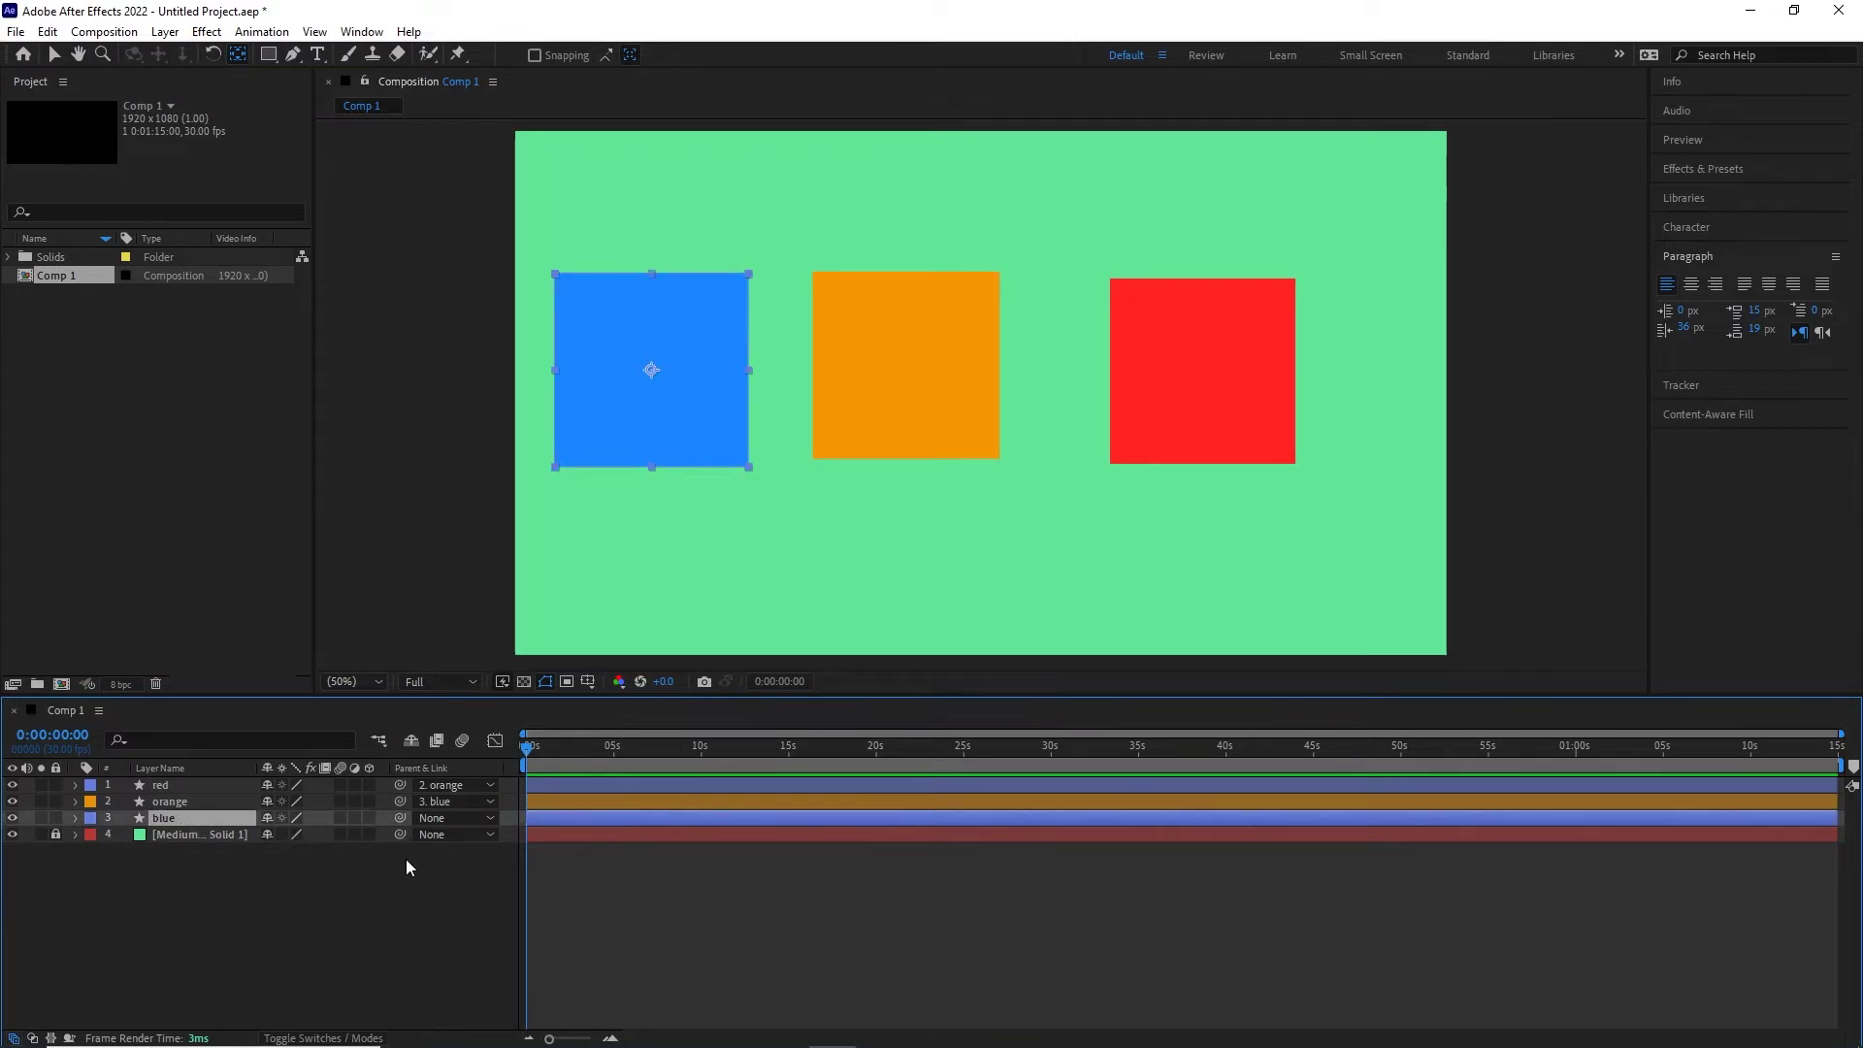
pyautogui.press('p')
pyautogui.moveTo(317, 832); pyautogui.dragTo(349, 911)
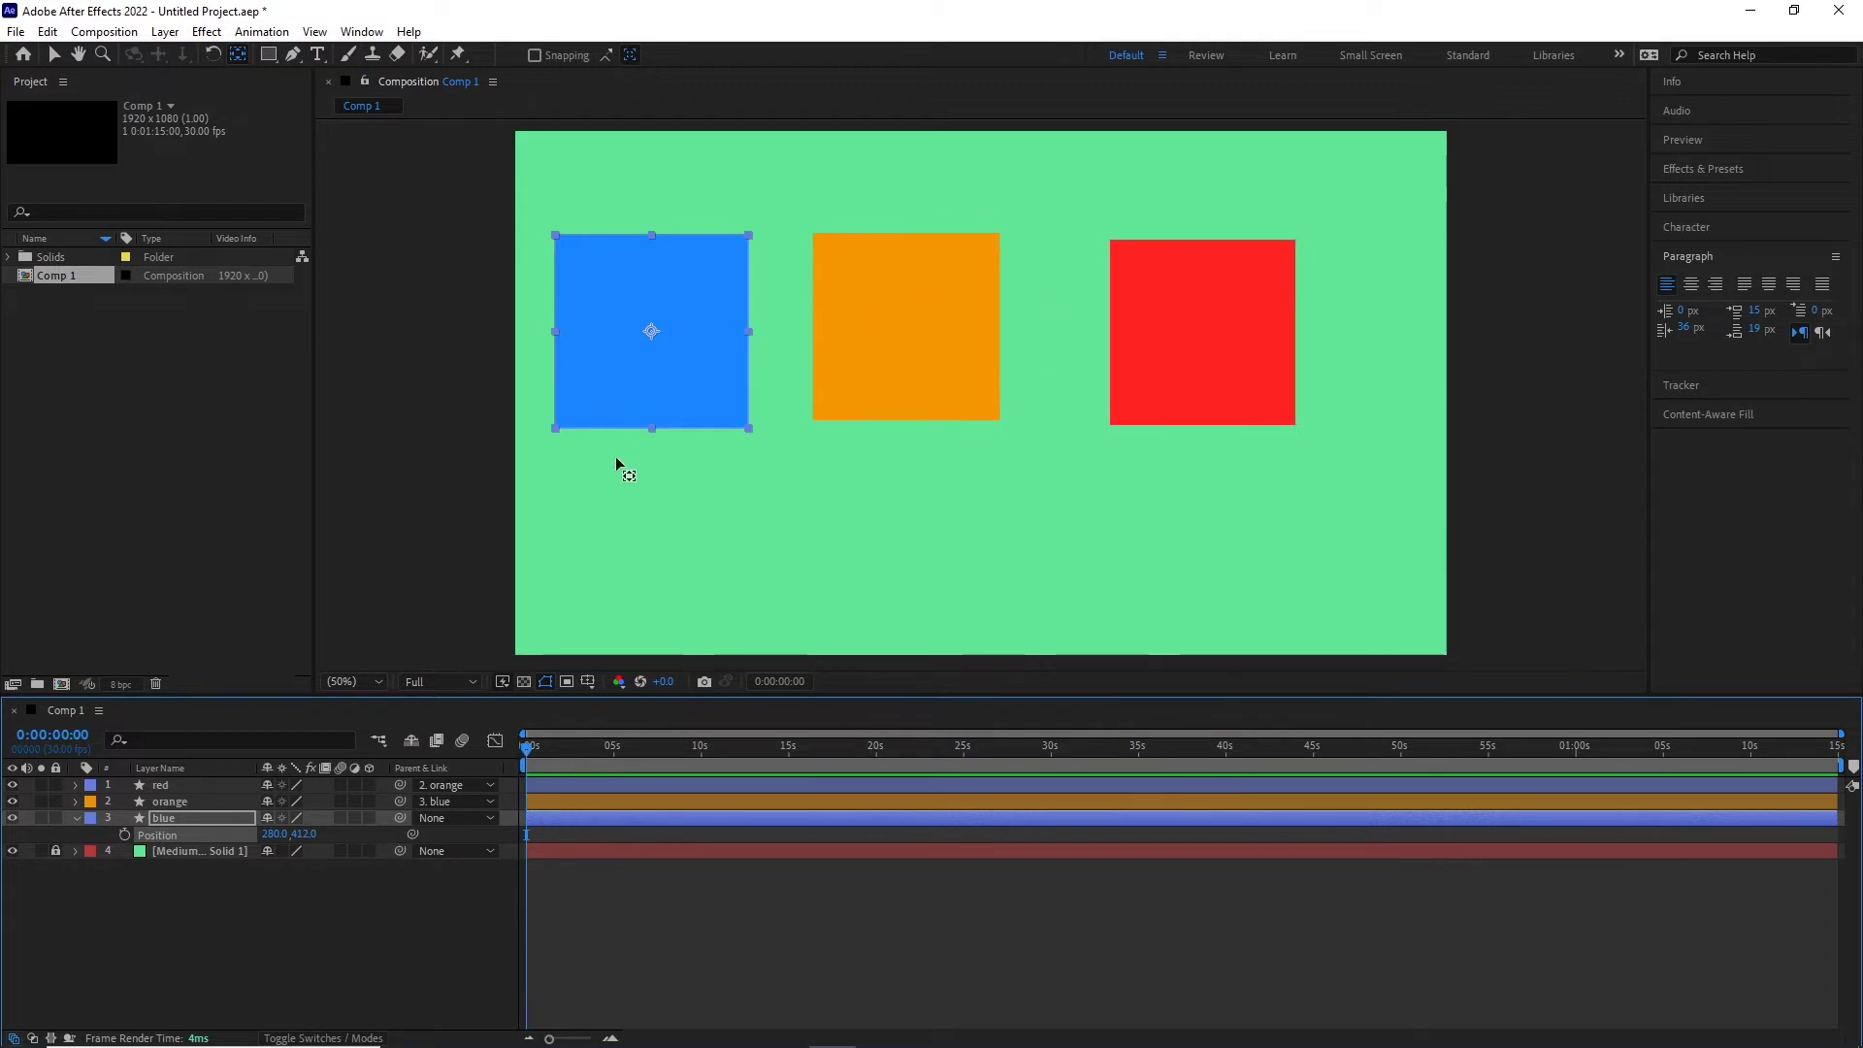
pyautogui.moveTo(306, 834)
pyautogui.mouseDown()
pyautogui.moveTo(325, 834)
pyautogui.moveTo(283, 854)
pyautogui.mouseUp()
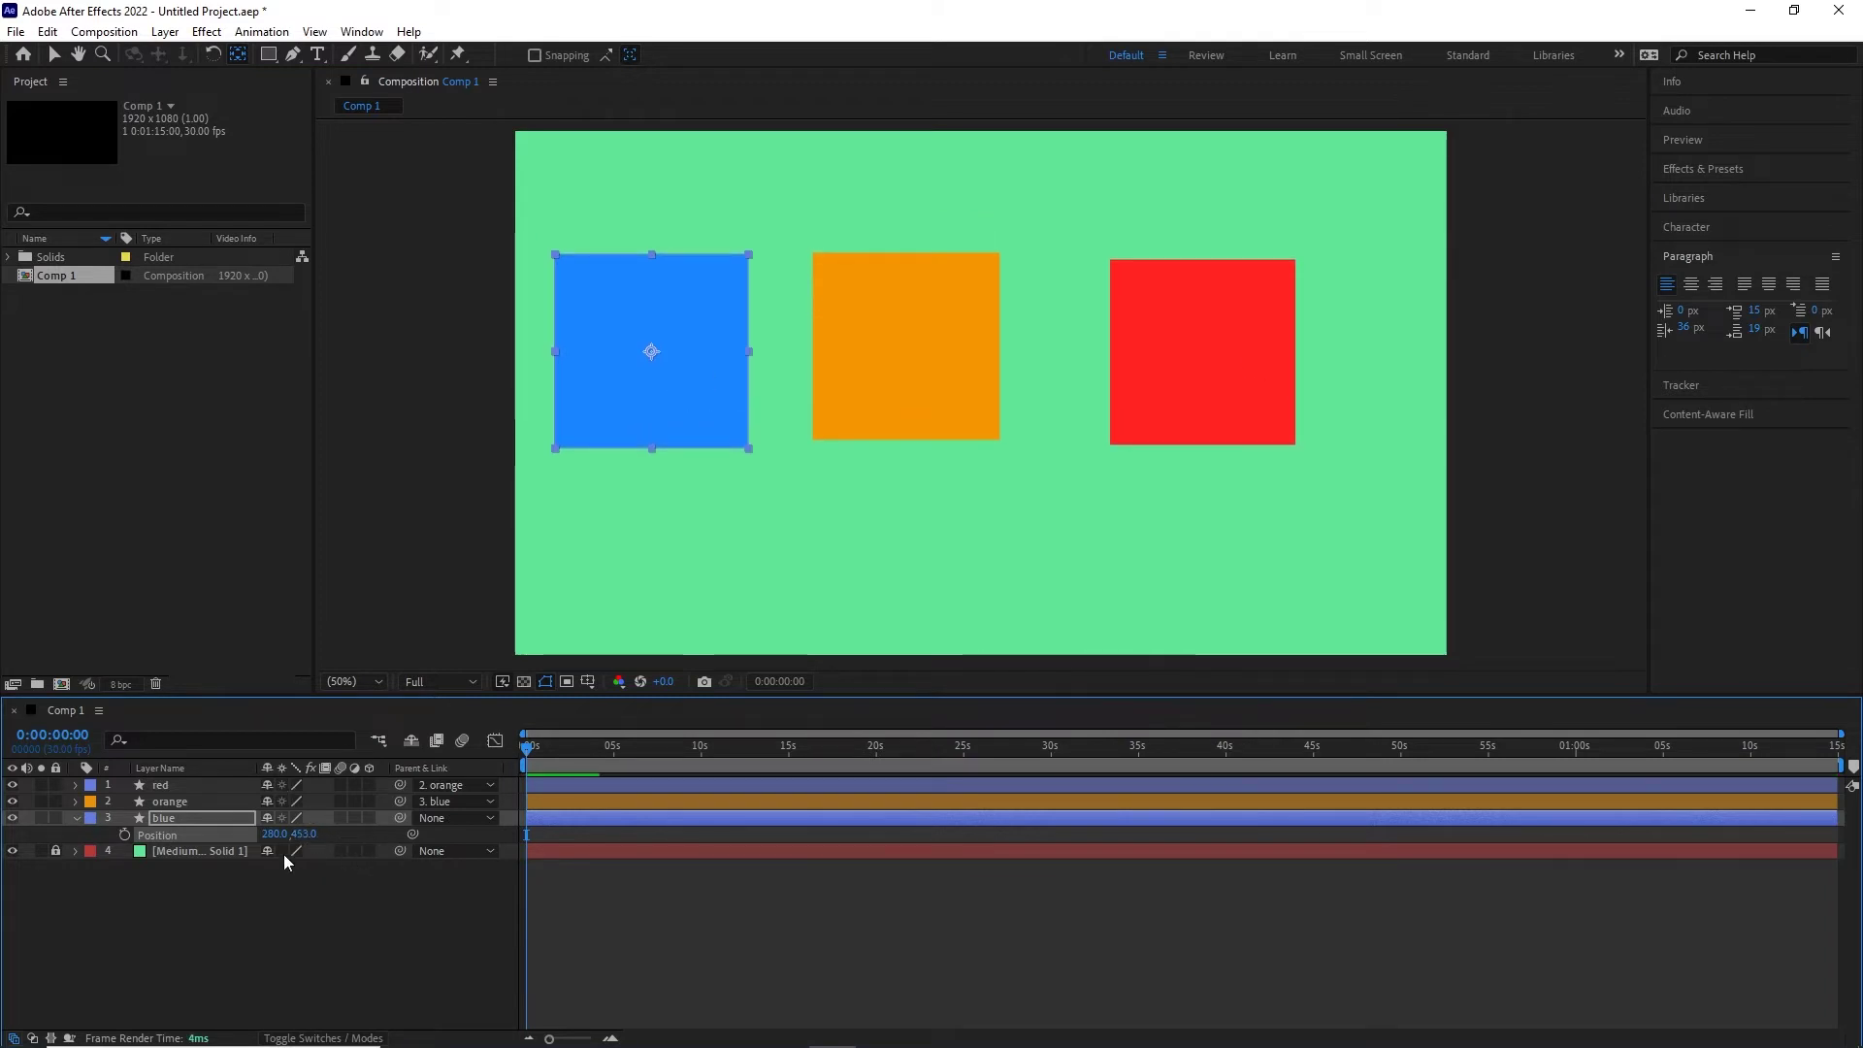
# - Try rotating the blue layer to about 23° to test the parent chain, and undo the rotation
pyautogui.press('r')
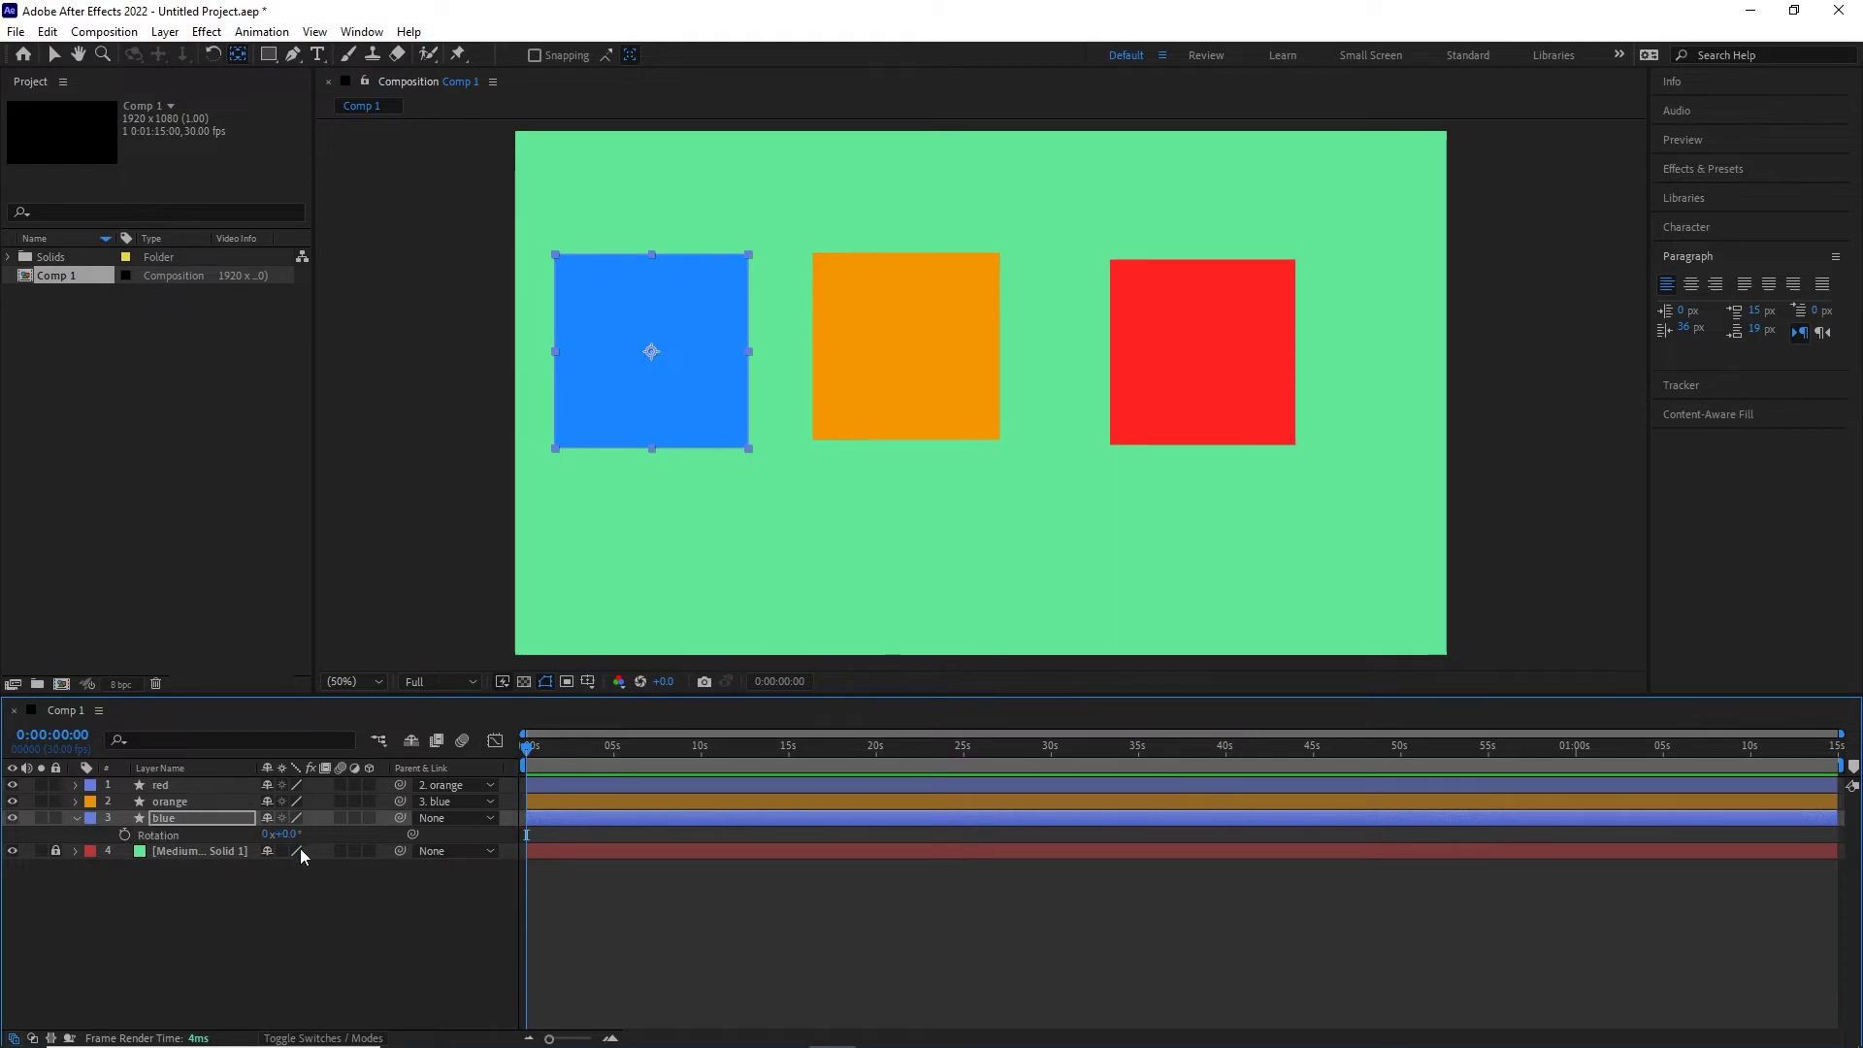
pyautogui.moveTo(289, 834); pyautogui.dragTo(328, 848)
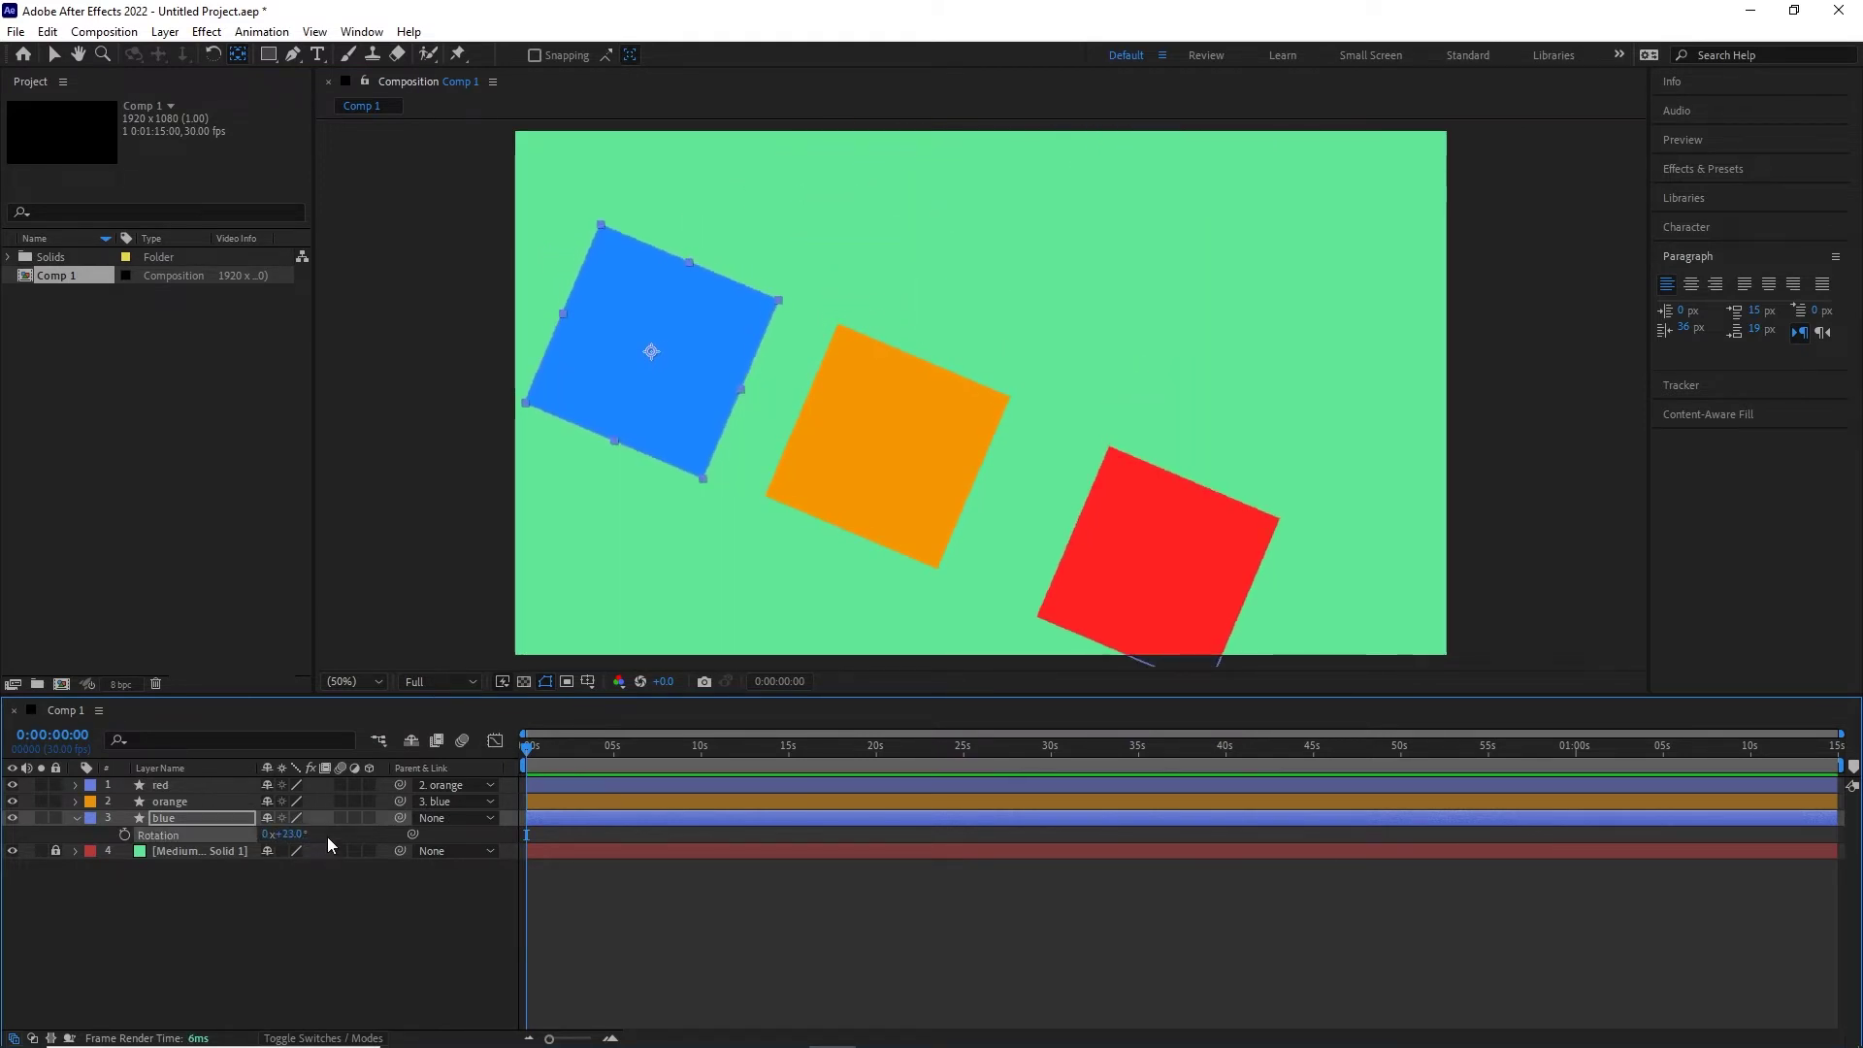
pyautogui.hotkey('ctrl', 'z')
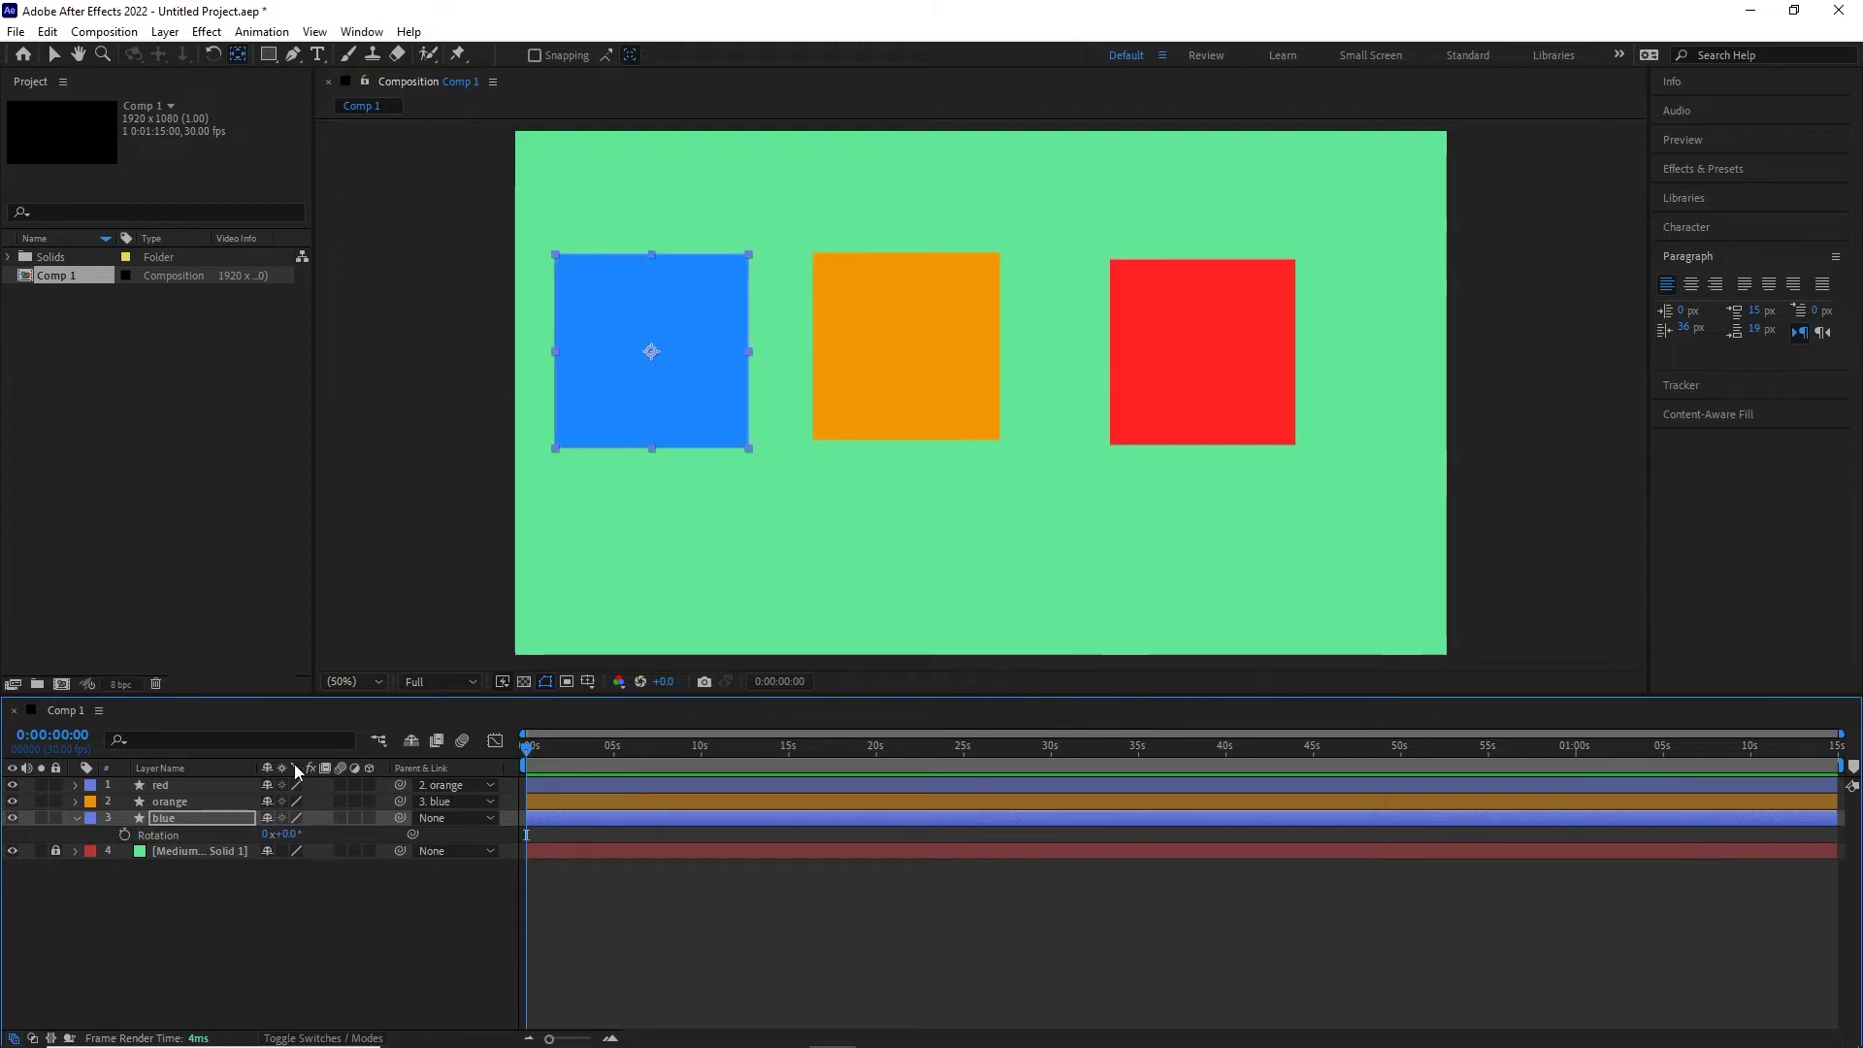
# - Try moving the orange layer down with its Position value to test its effect on red, and undo it
pyautogui.click(172, 801)
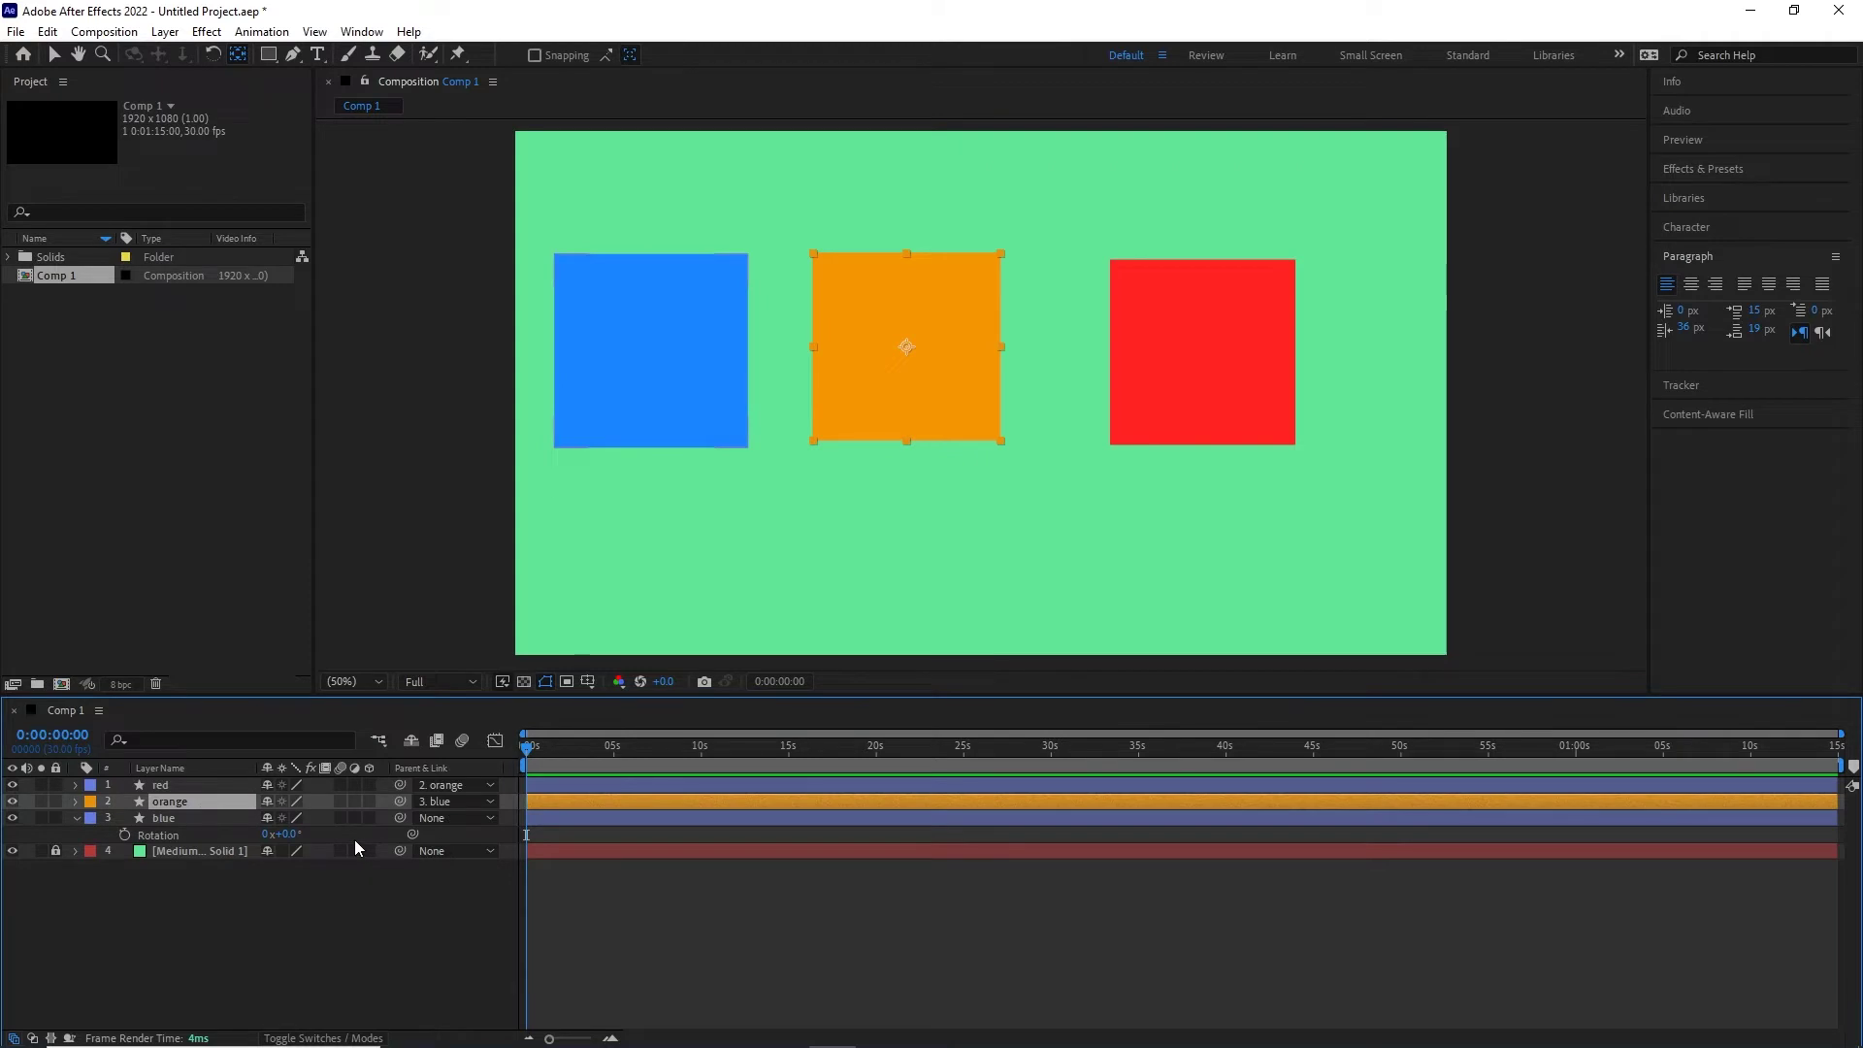
pyautogui.press('p')
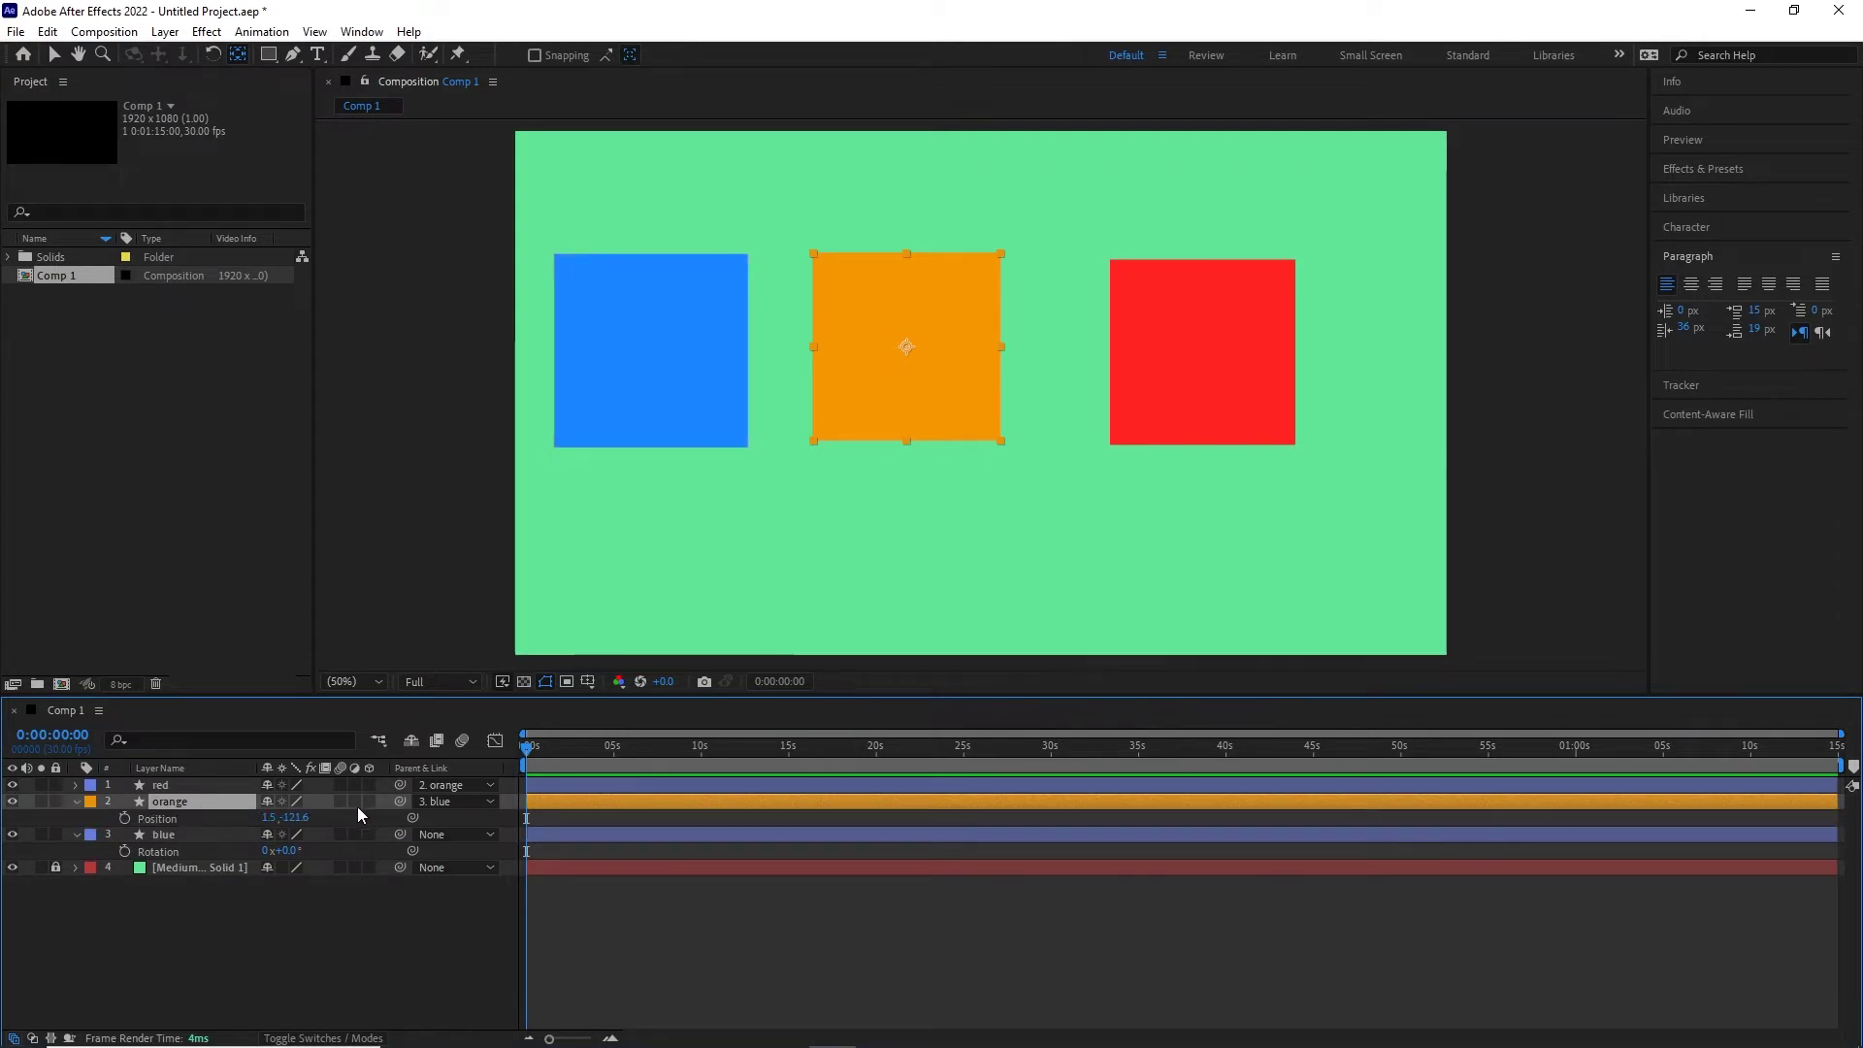
pyautogui.moveTo(301, 822); pyautogui.dragTo(521, 811)
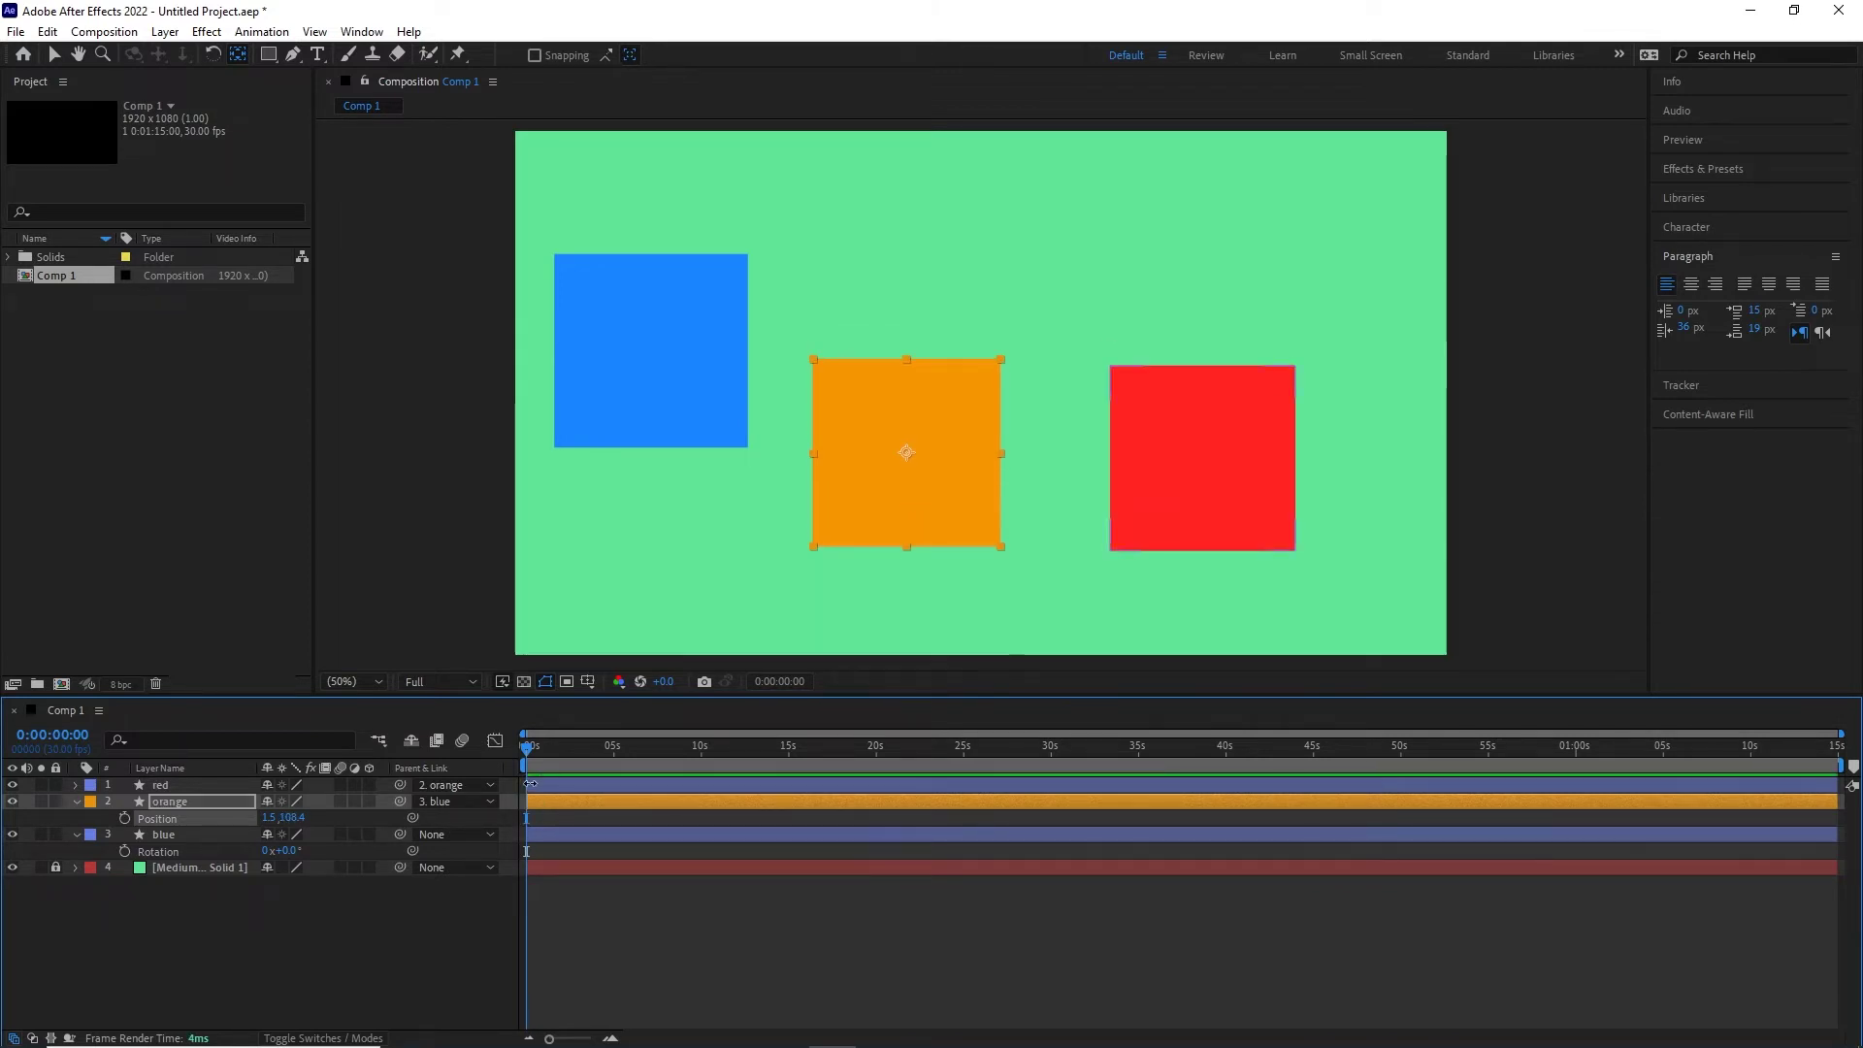
pyautogui.hotkey('ctrl', 'z')
# - Reveal the red layer's Position, collapse the properties of all three square layers, and deselect everything
pyautogui.click(175, 786)
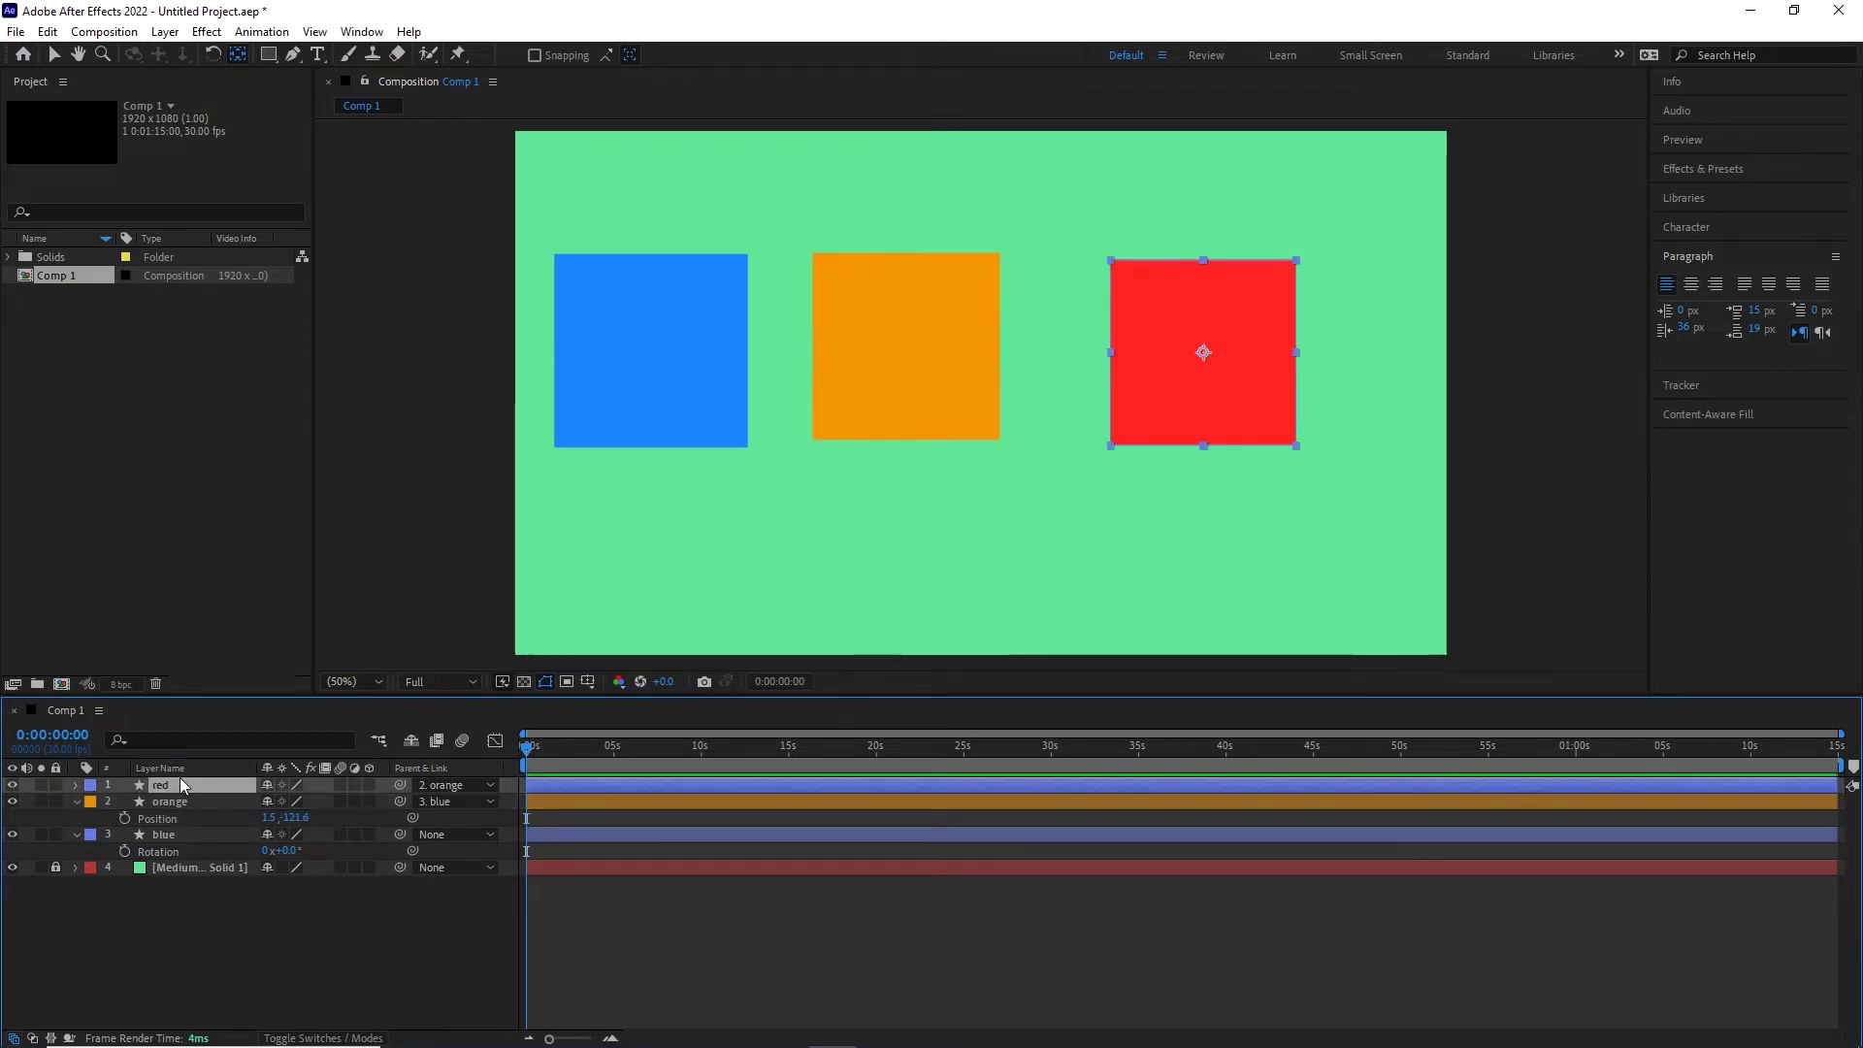
pyautogui.press('p')
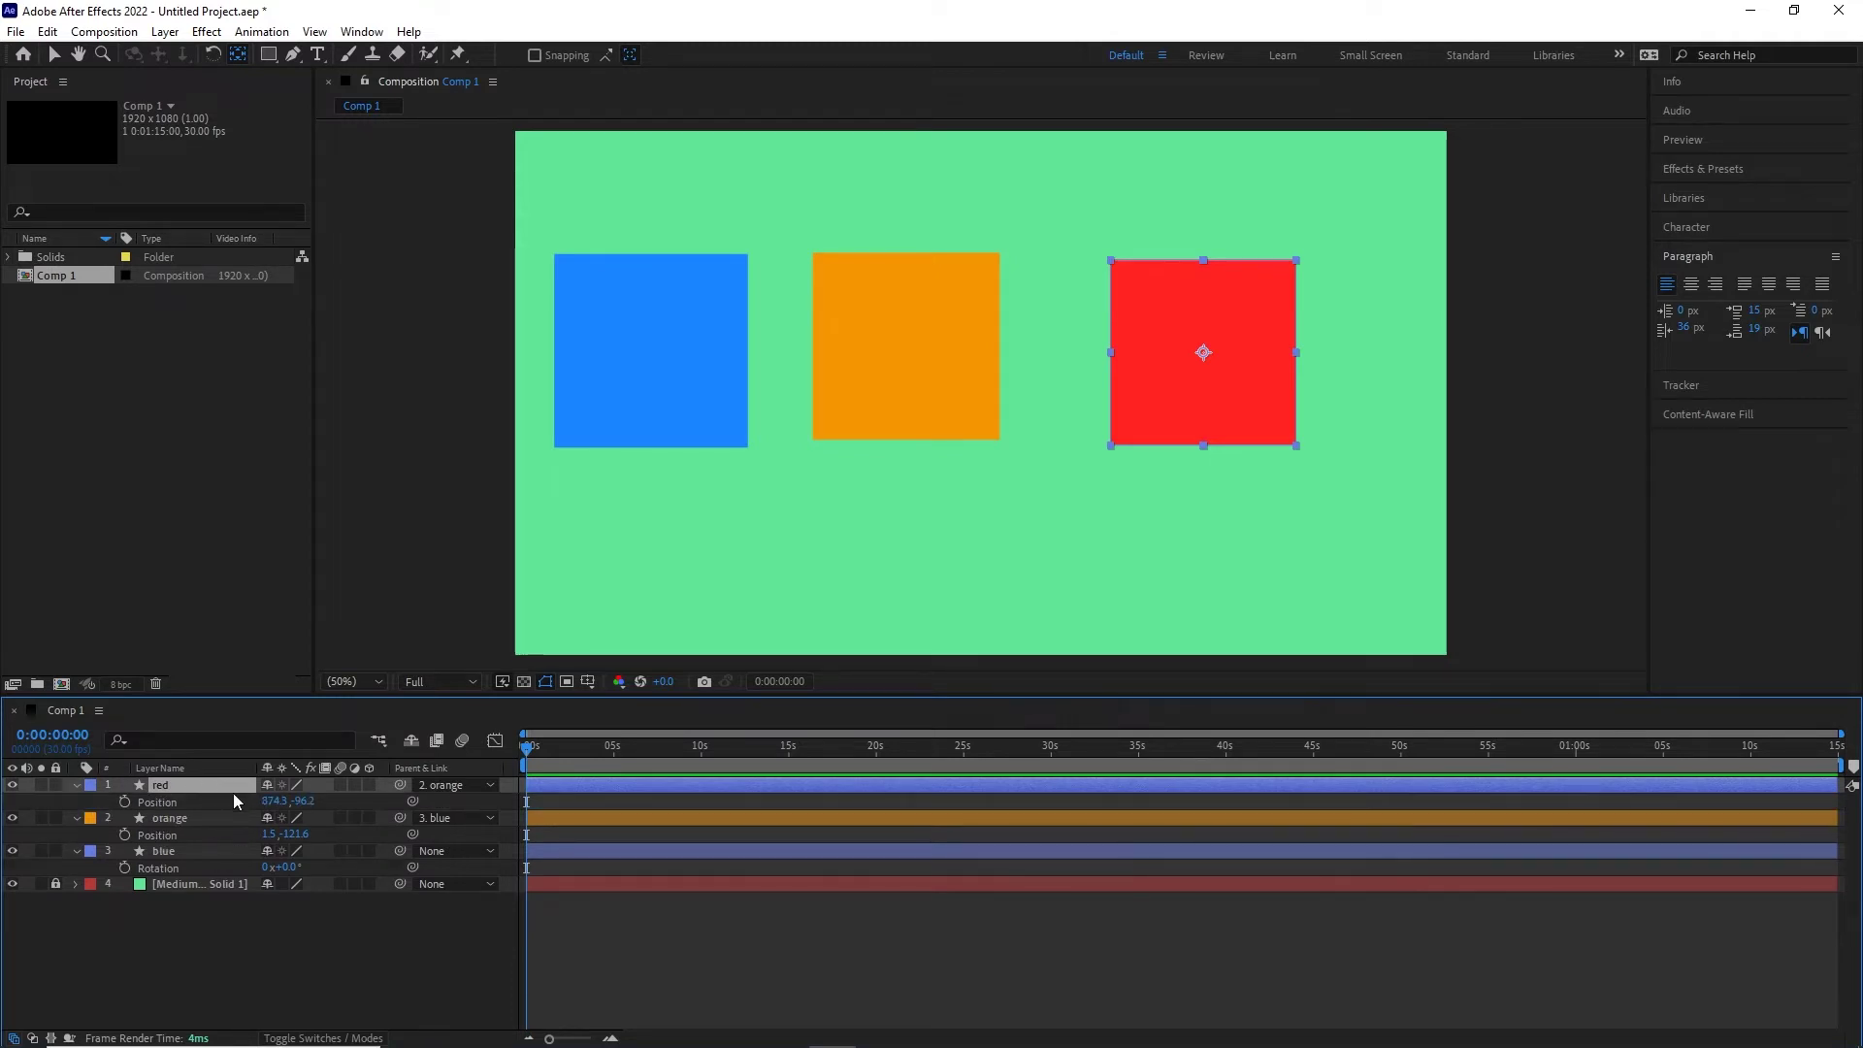
pyautogui.click(194, 851)
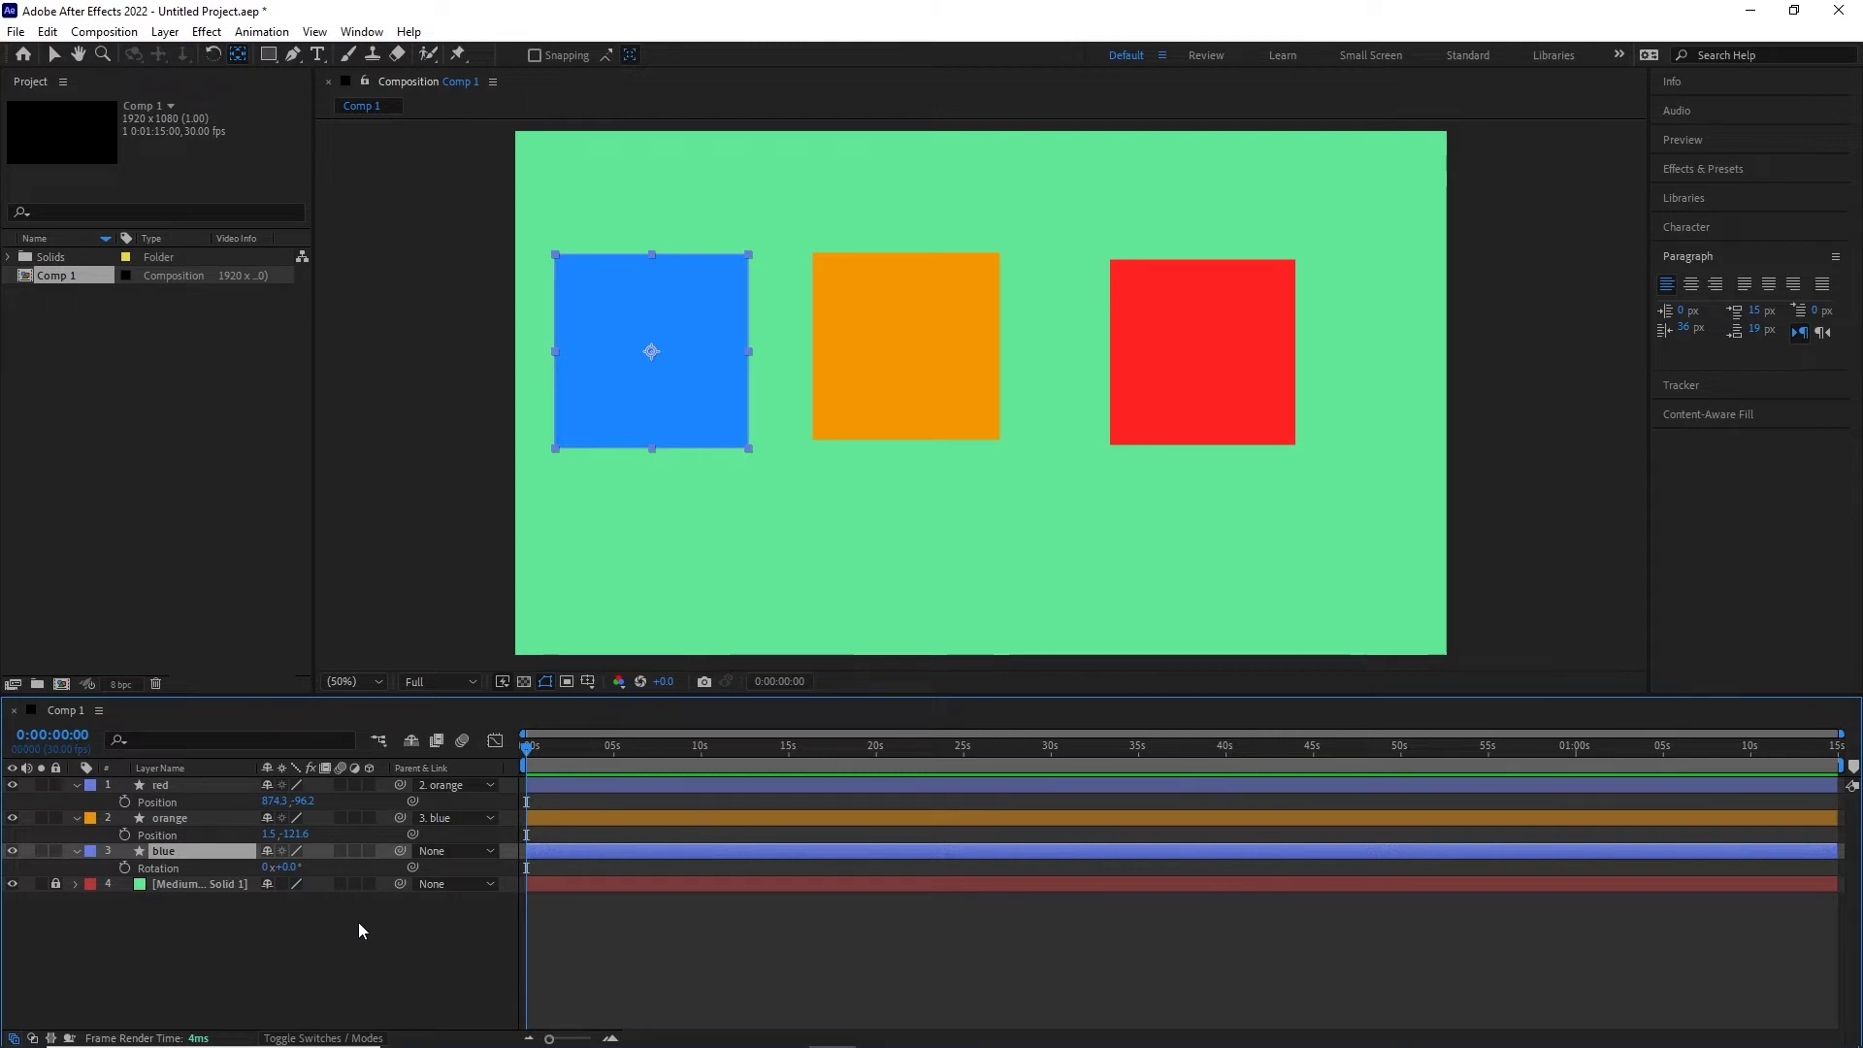
pyautogui.click(78, 819)
pyautogui.click(79, 835)
pyautogui.click(76, 786)
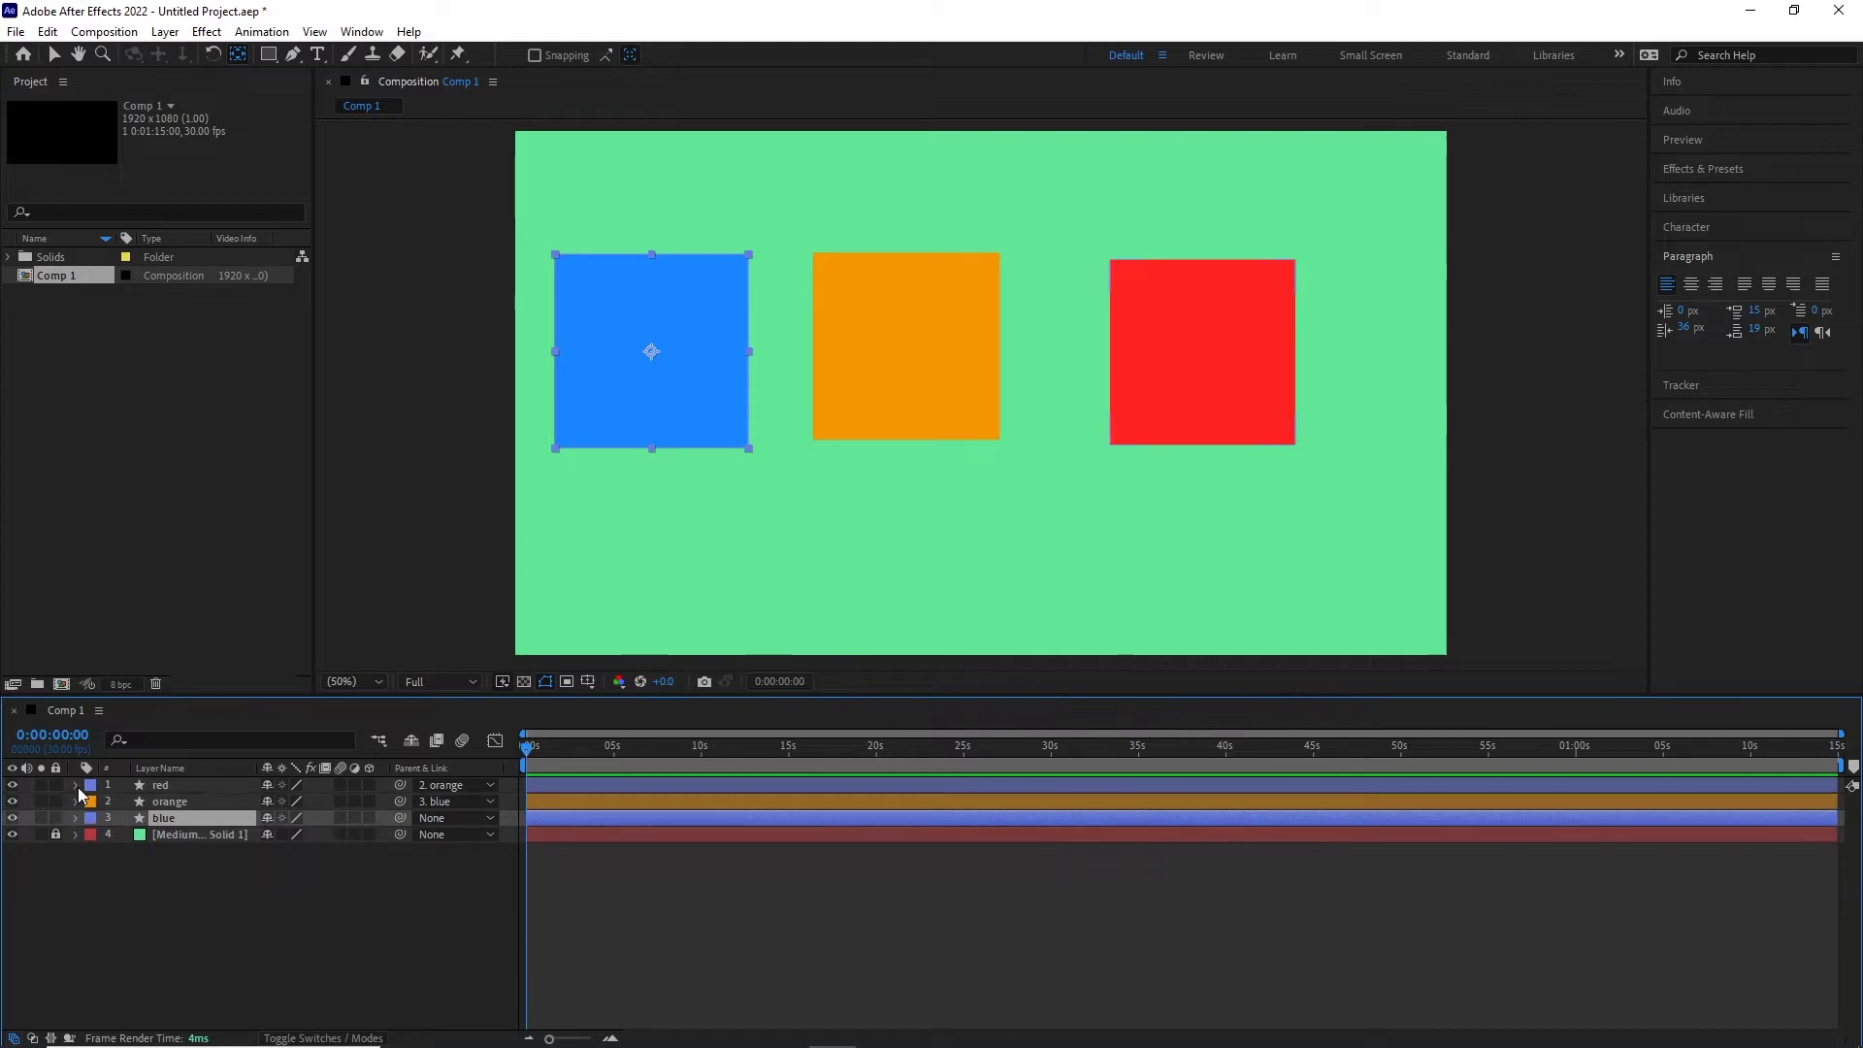
pyautogui.click(181, 882)
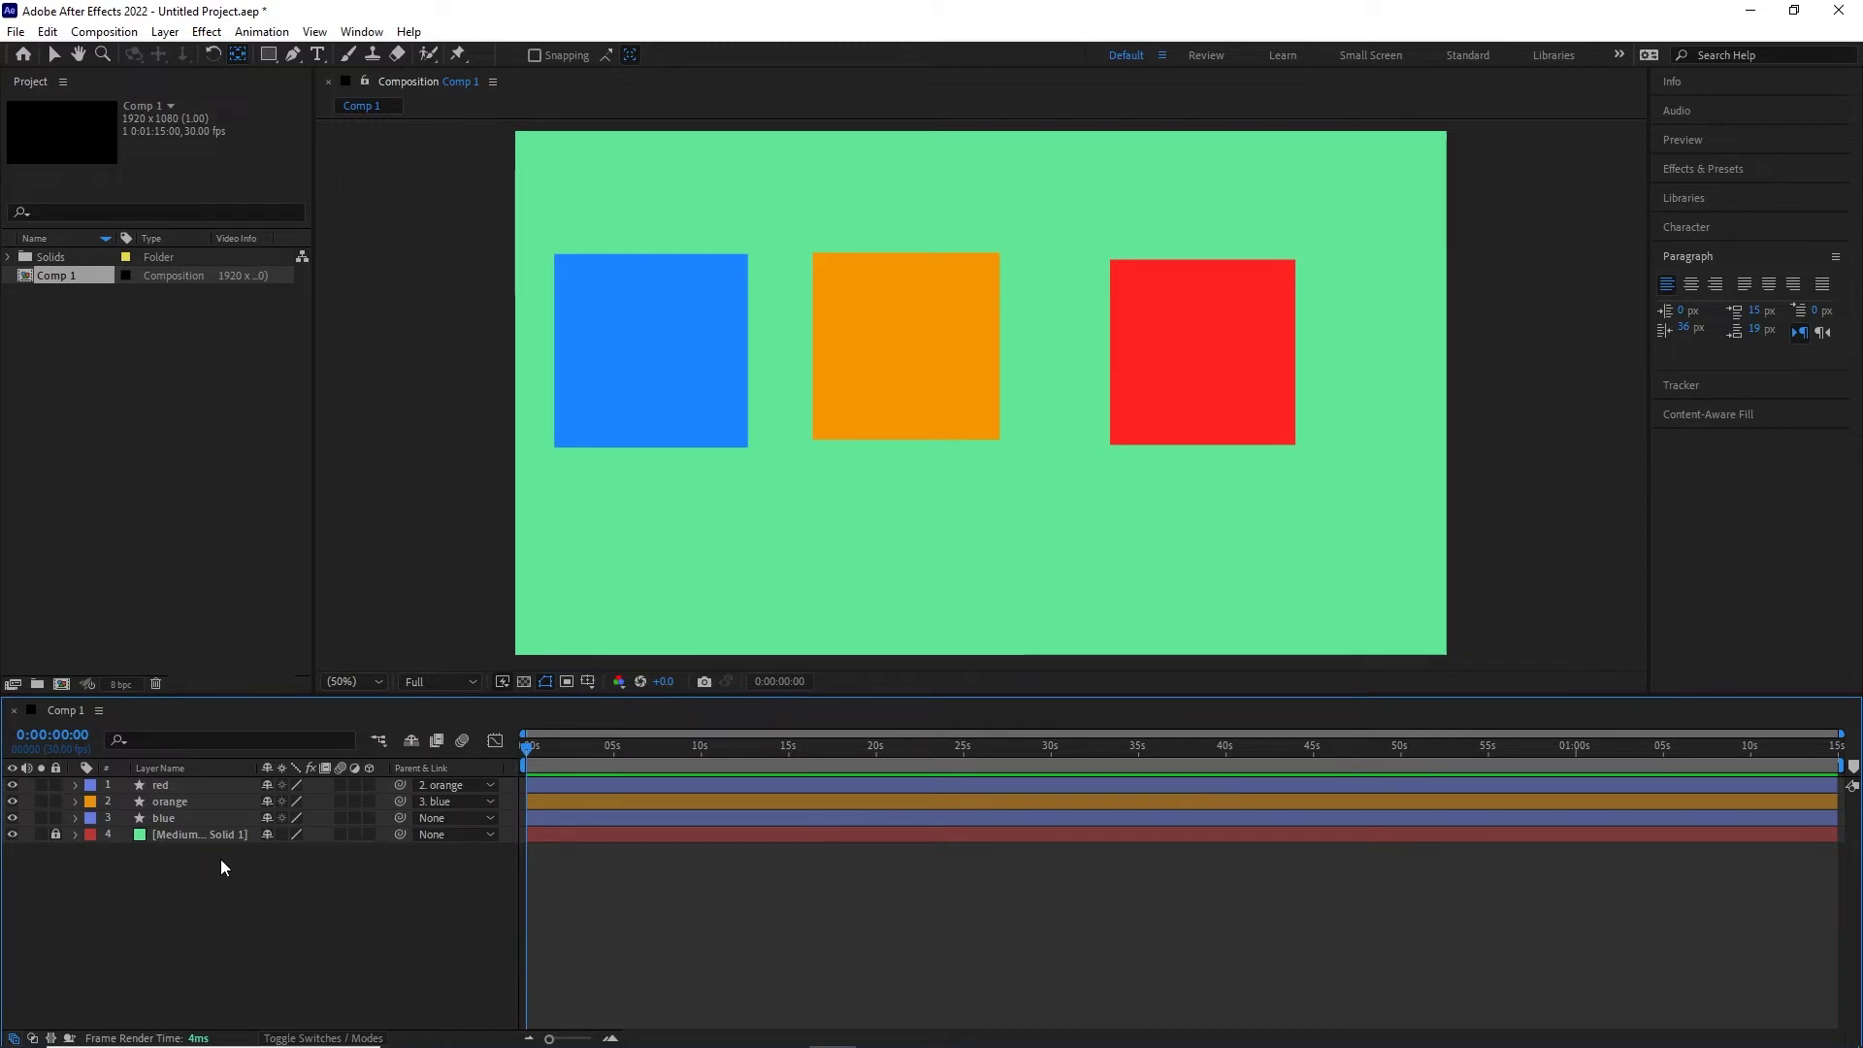
# - Delete the red layer and set the orange layer's parent to None
pyautogui.click(163, 786)
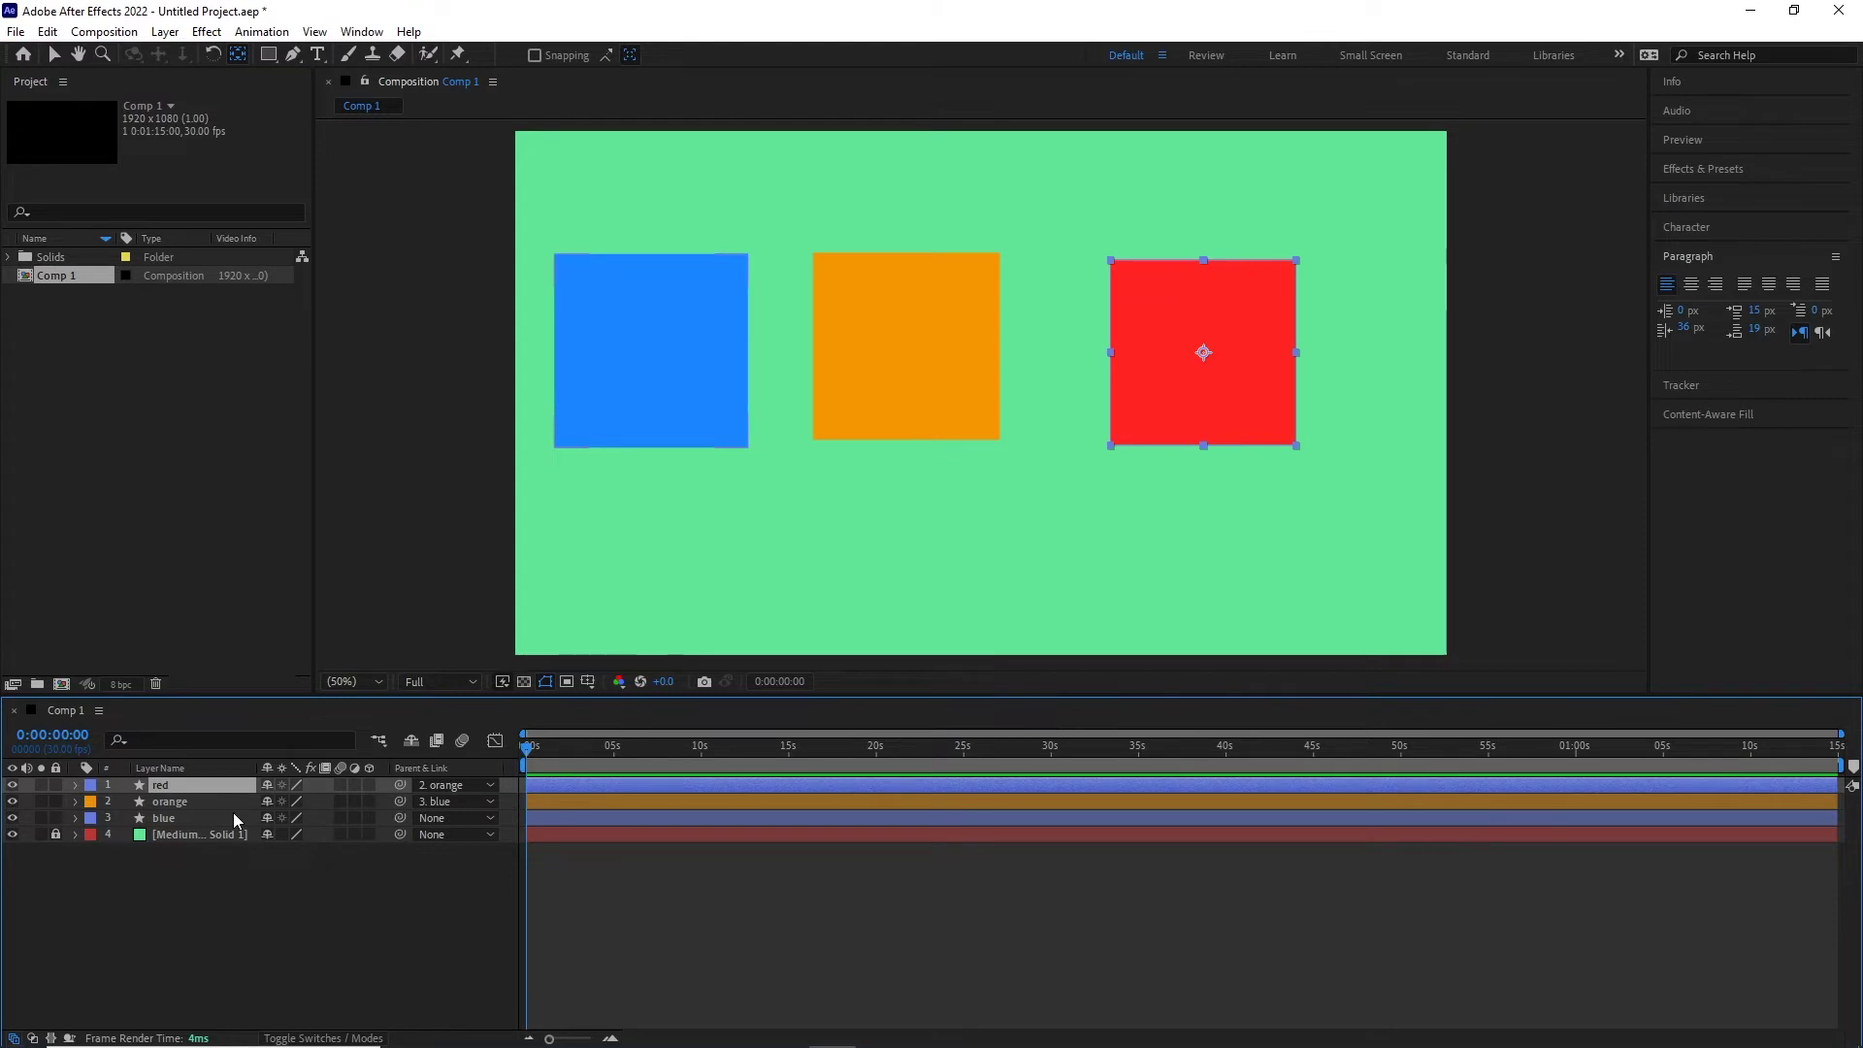
pyautogui.press('Delete')
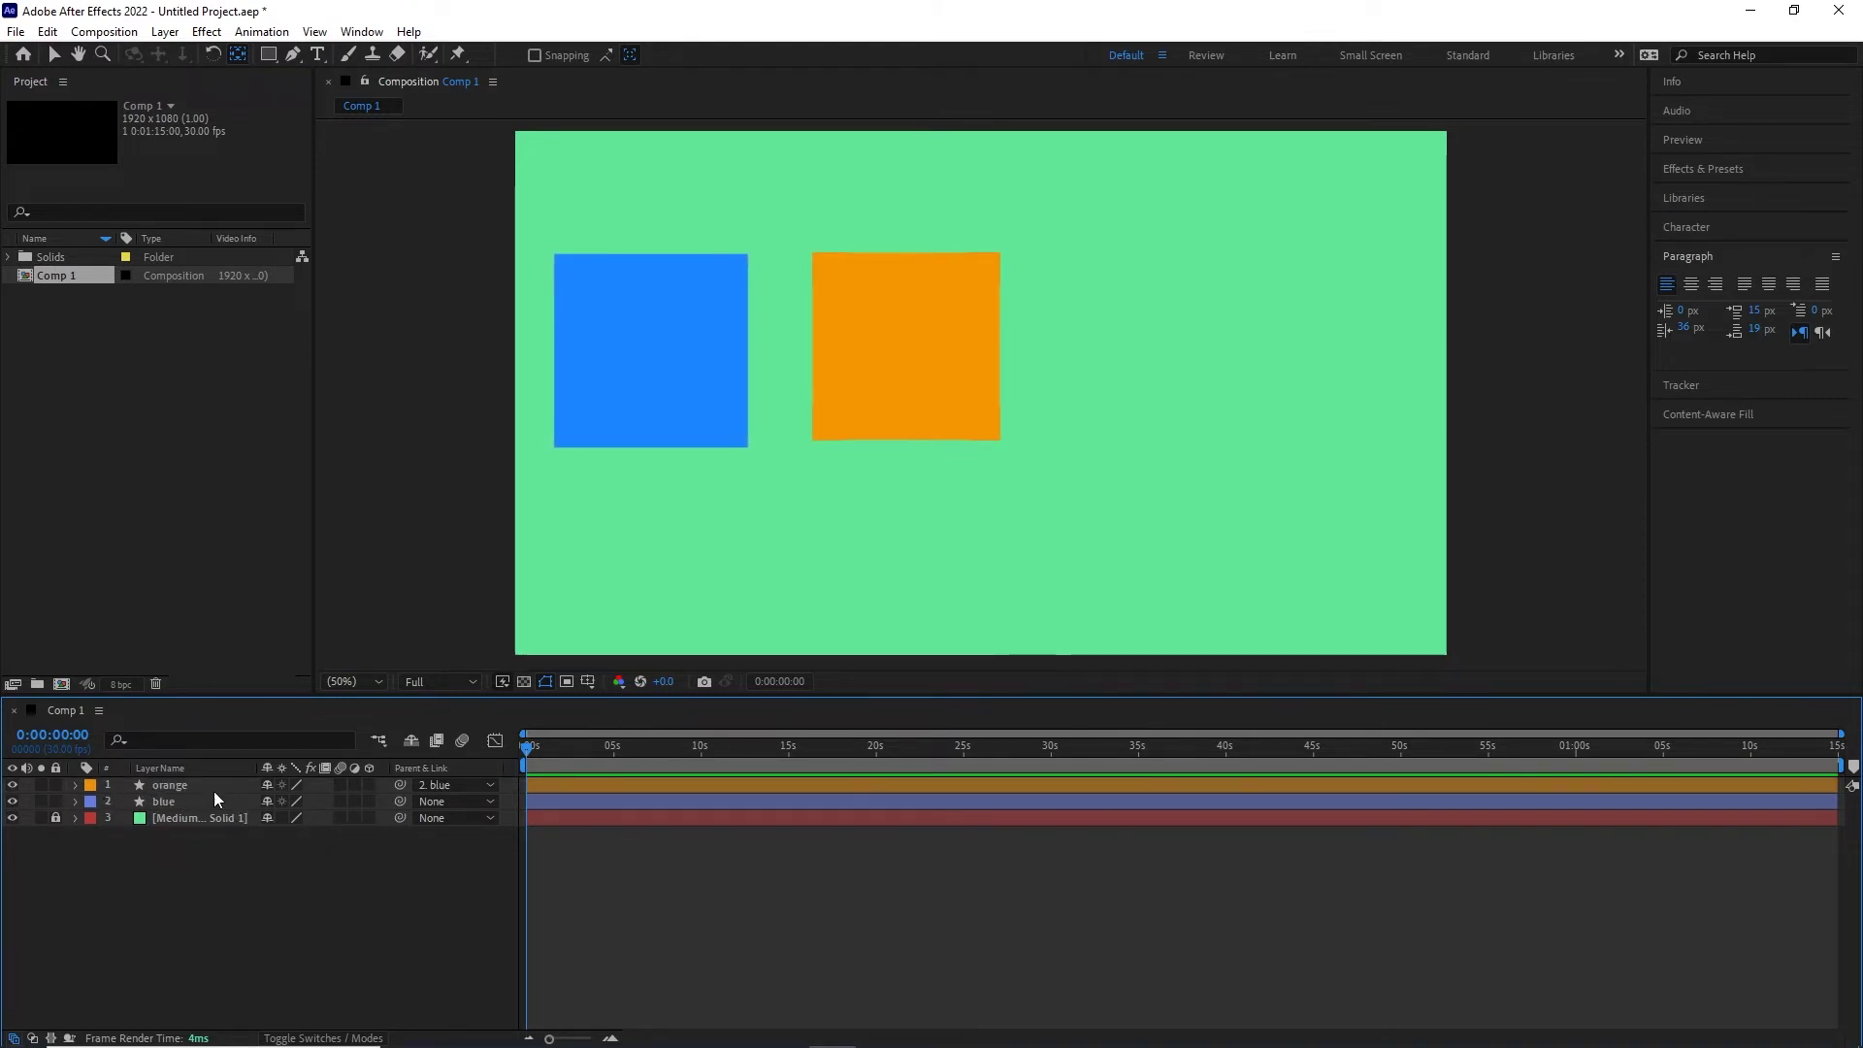
pyautogui.click(487, 788)
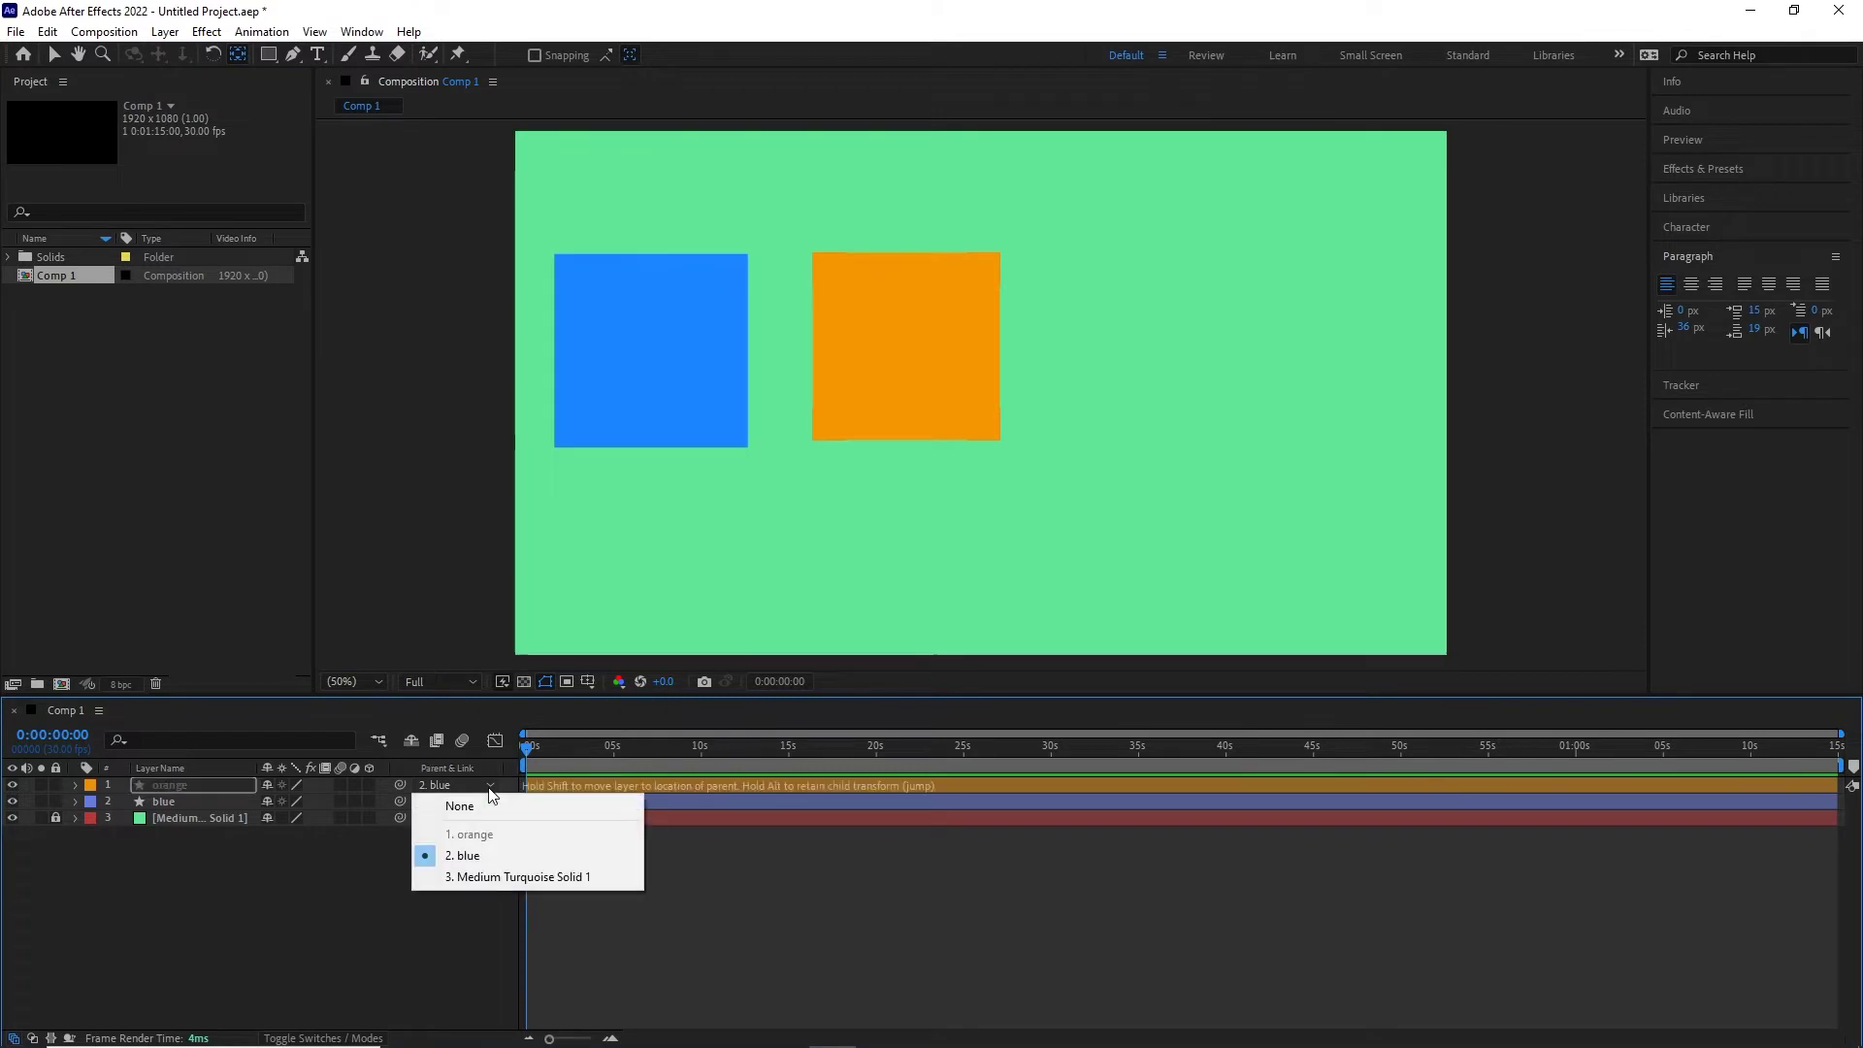
pyautogui.click(480, 813)
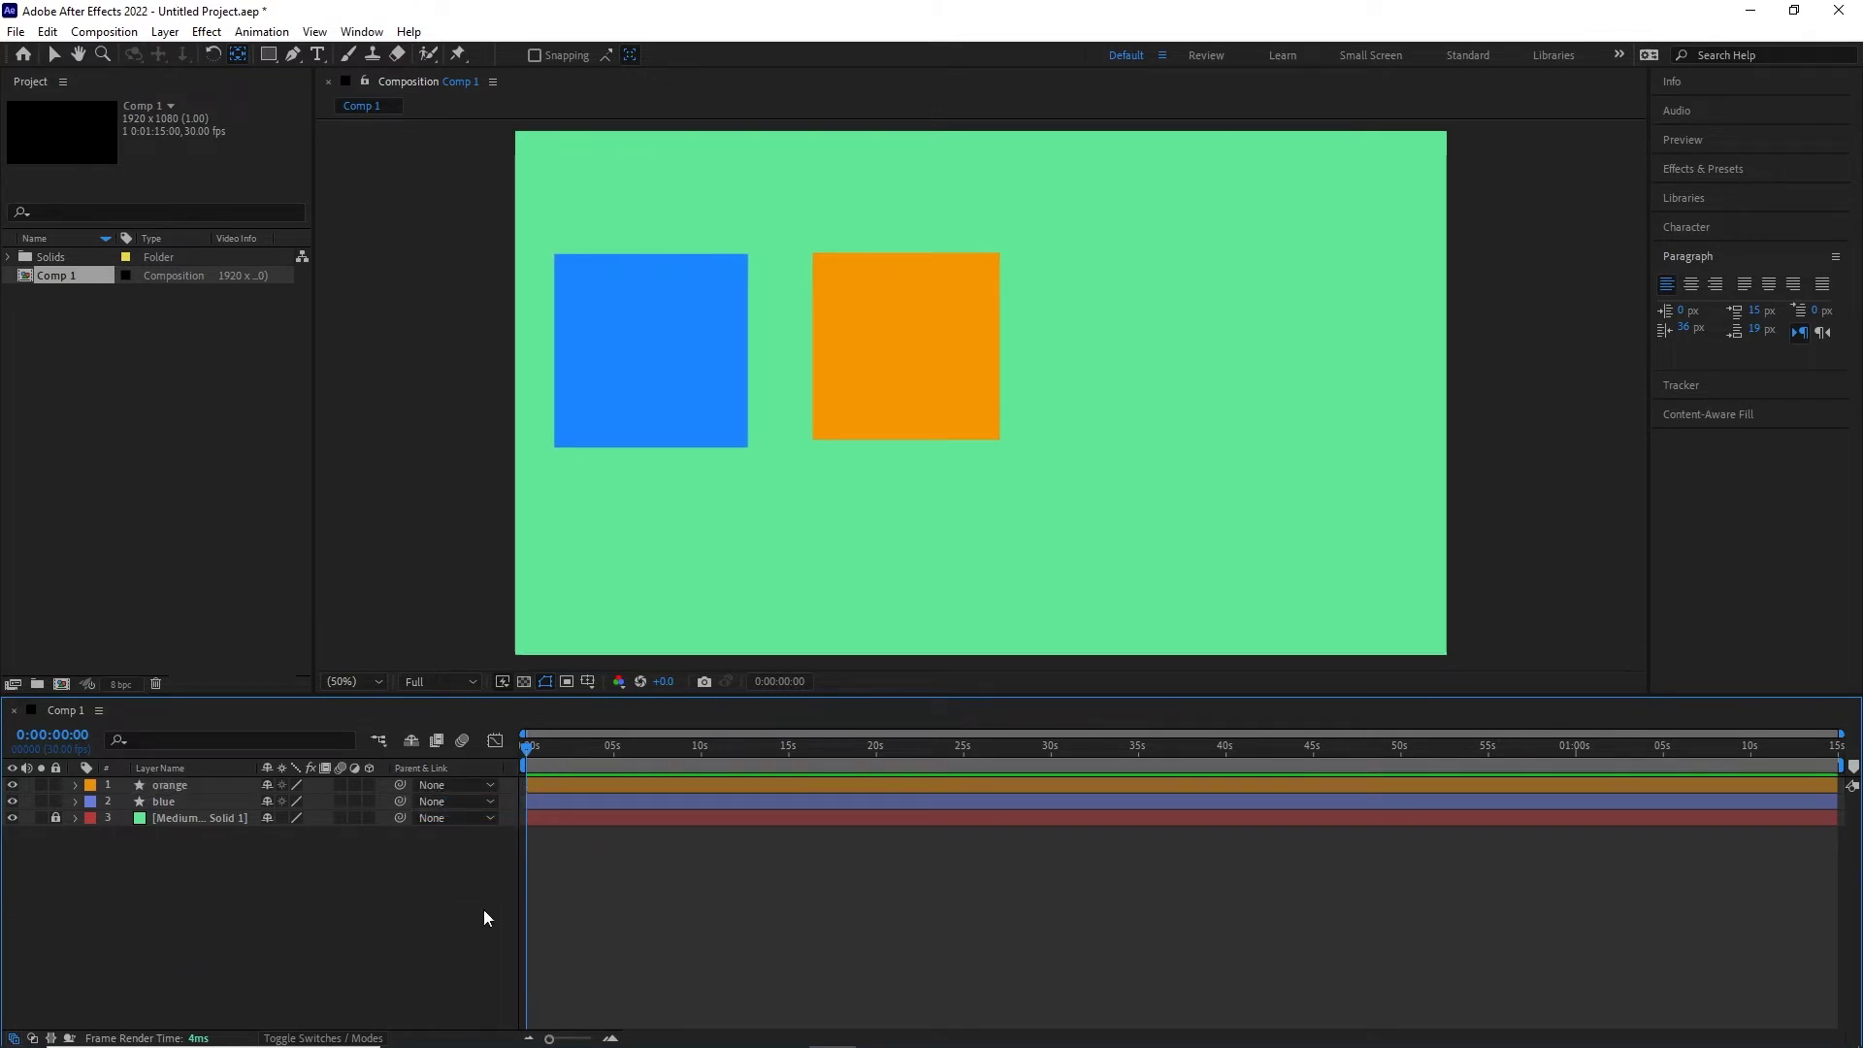
# - Move the orange square to the far right of the composition and shift the blue square slightly right and down
pyautogui.click(939, 389)
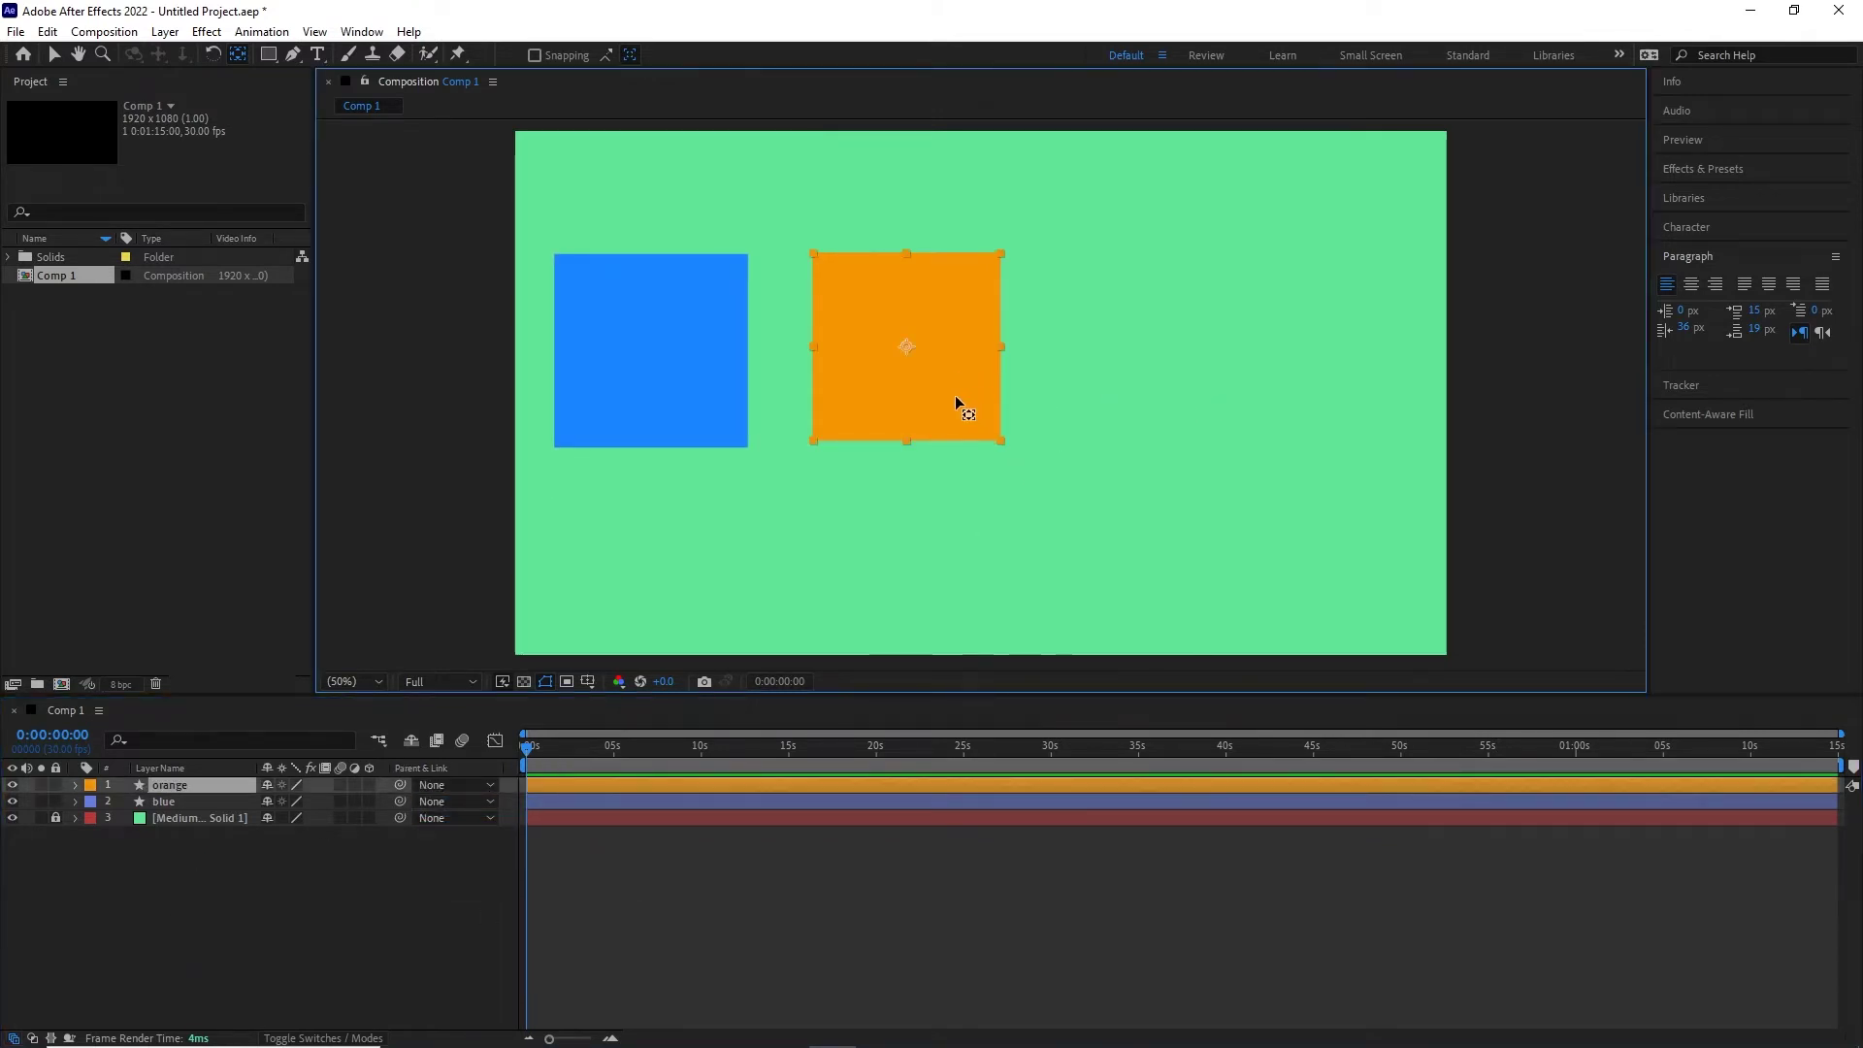
pyautogui.click(56, 56)
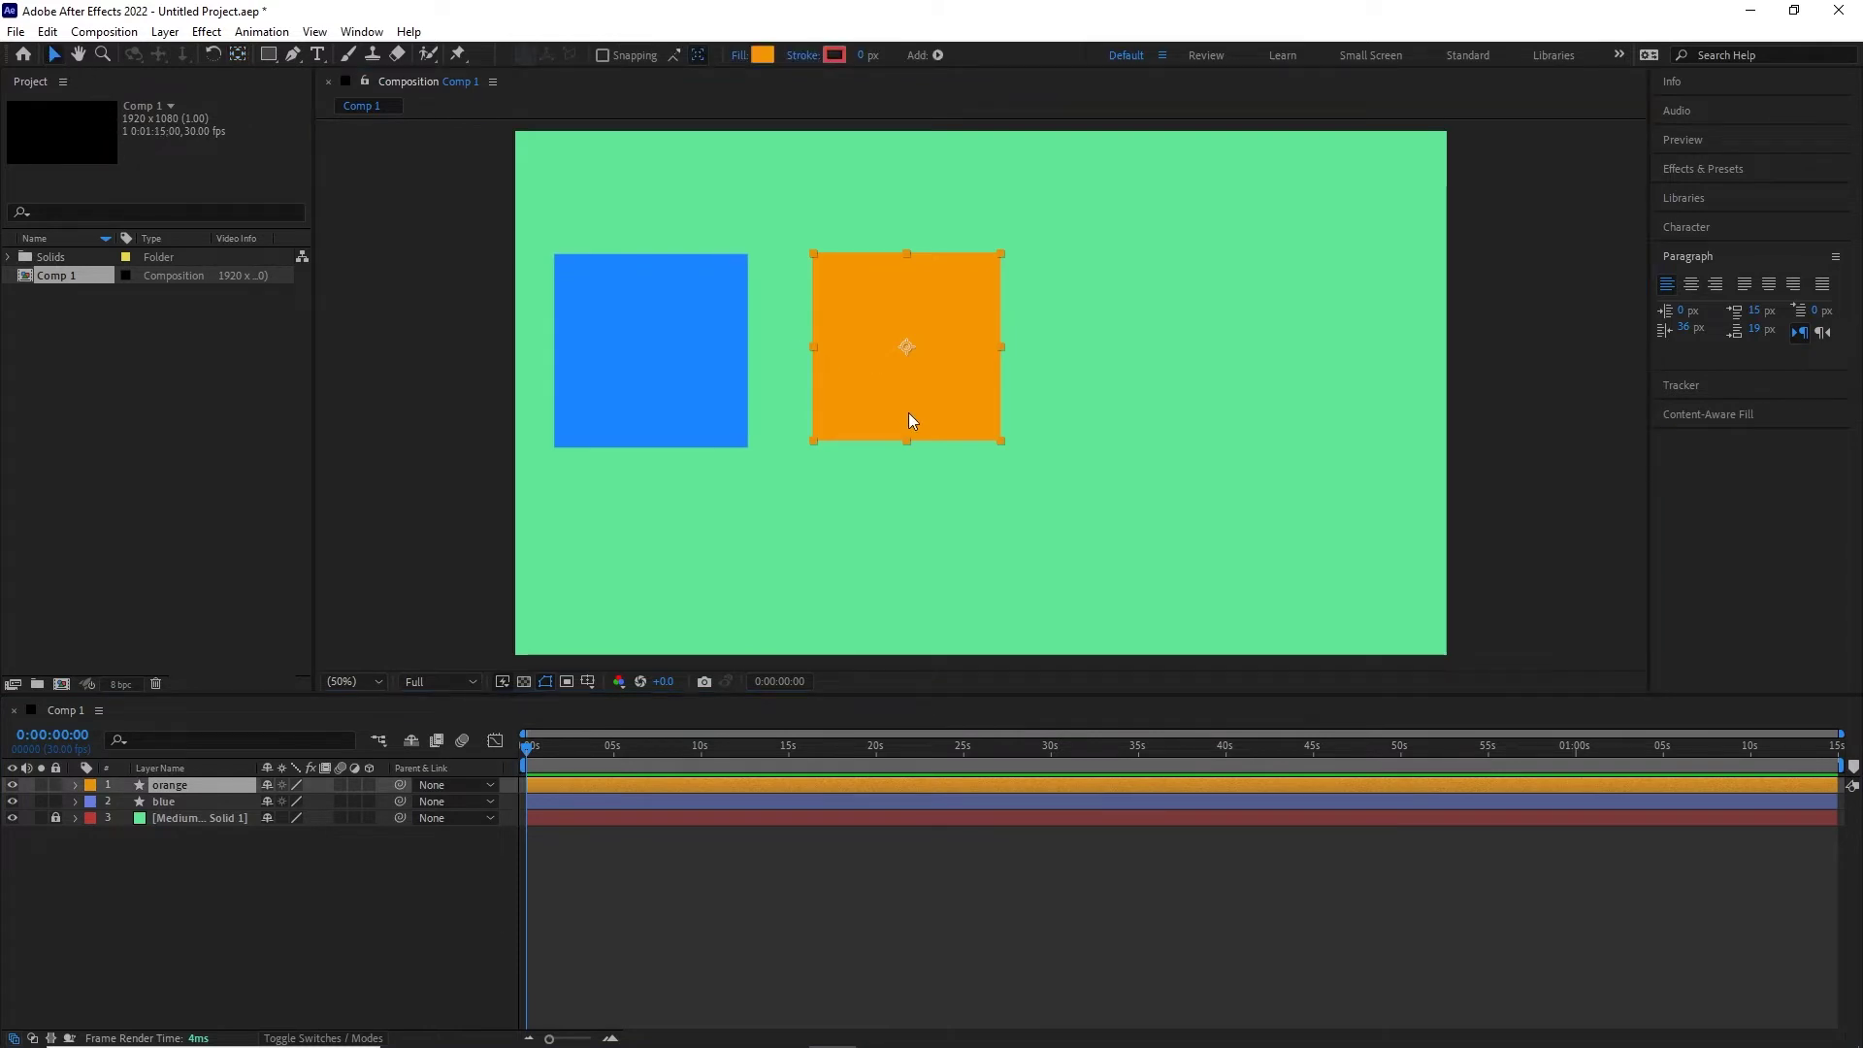
pyautogui.moveTo(912, 420); pyautogui.dragTo(1249, 441)
pyautogui.moveTo(706, 393); pyautogui.dragTo(812, 409)
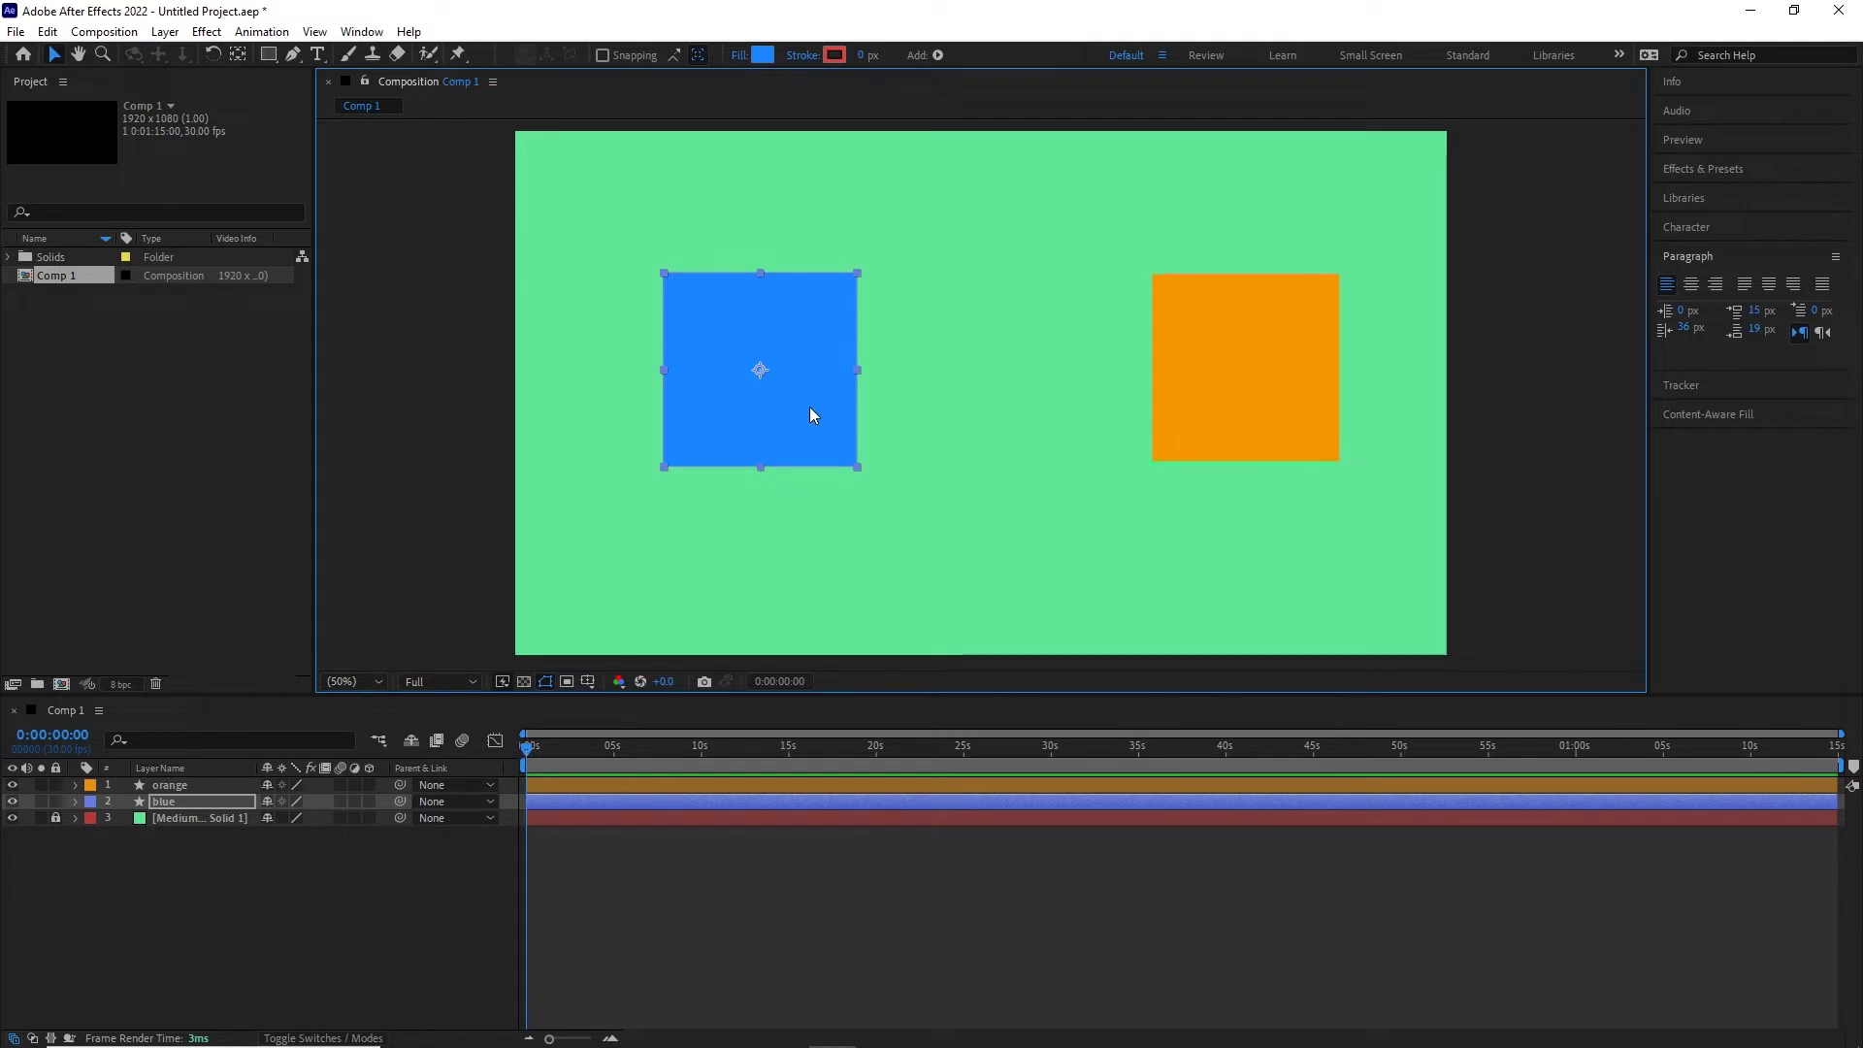
# - Parent the orange layer to the blue layer and deselect everything
pyautogui.click(189, 784)
pyautogui.moveTo(404, 783); pyautogui.dragTo(186, 803)
pyautogui.click(210, 881)
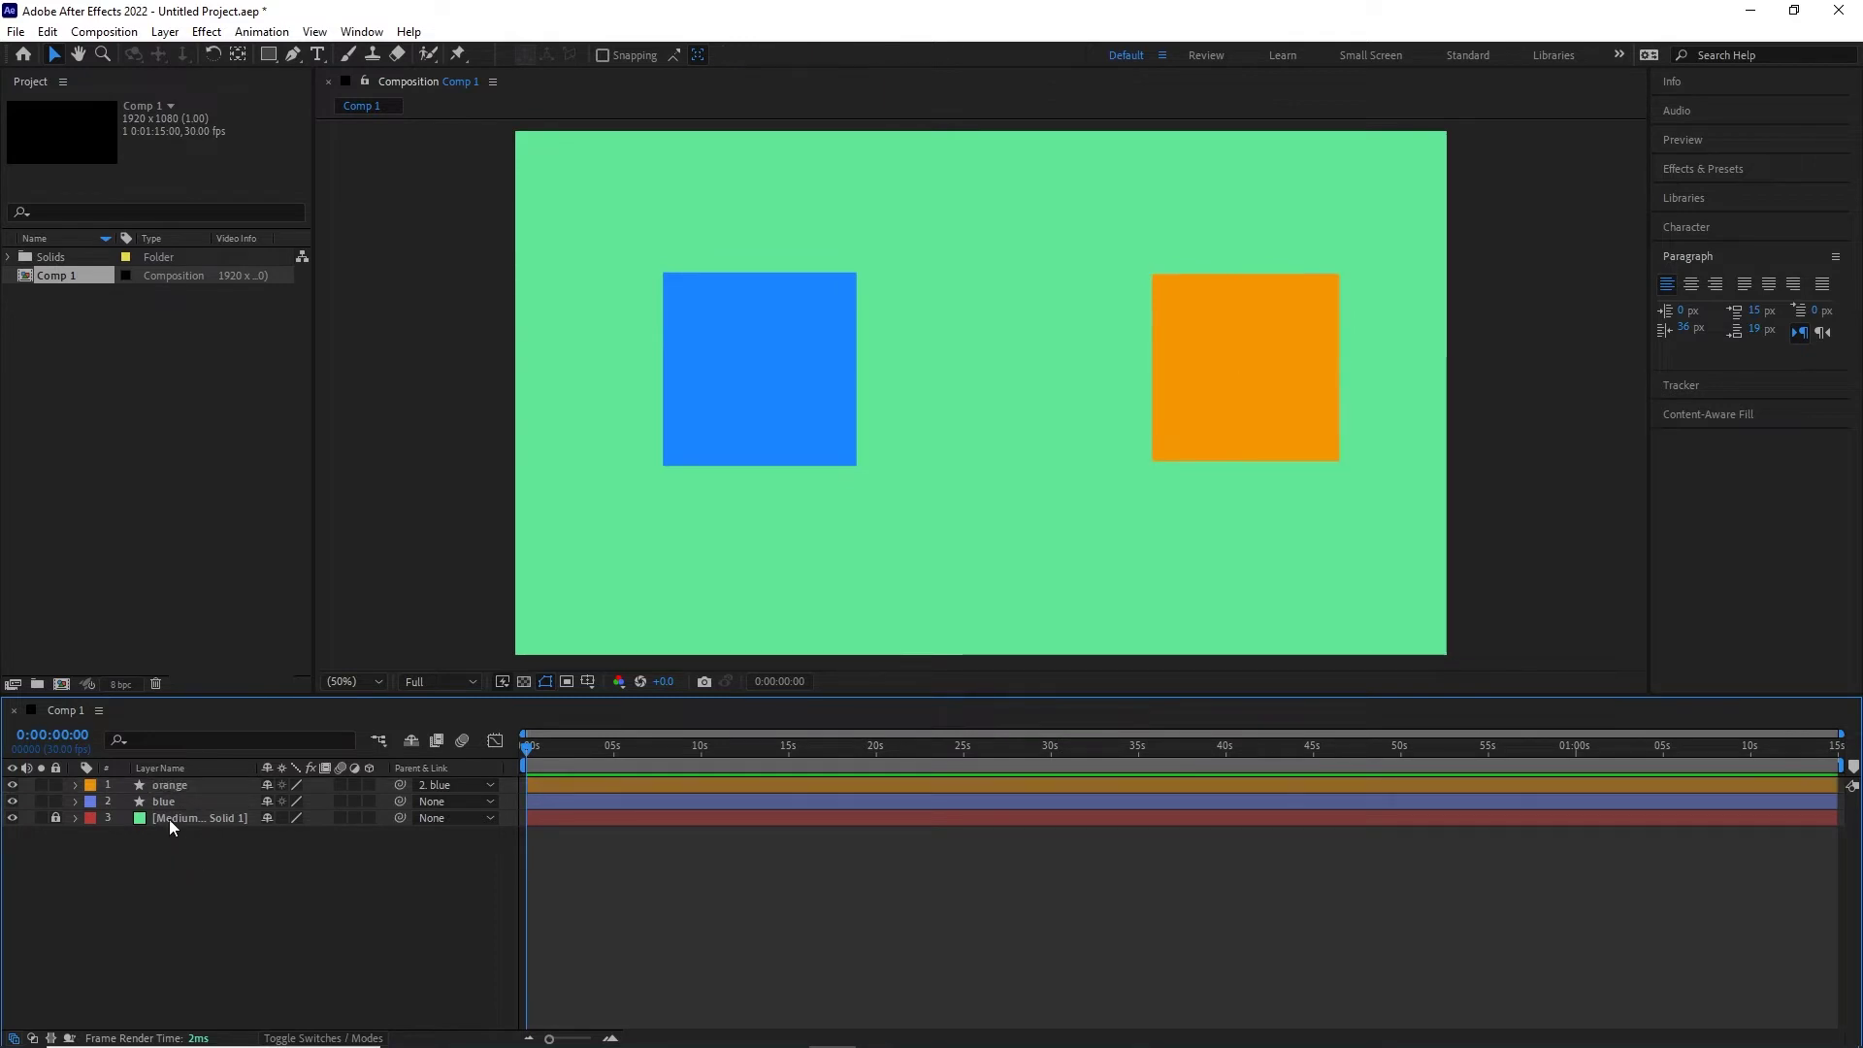
# - Try rotating the blue layer to about -87° to test its effect on orange, and undo the rotation
pyautogui.click(167, 801)
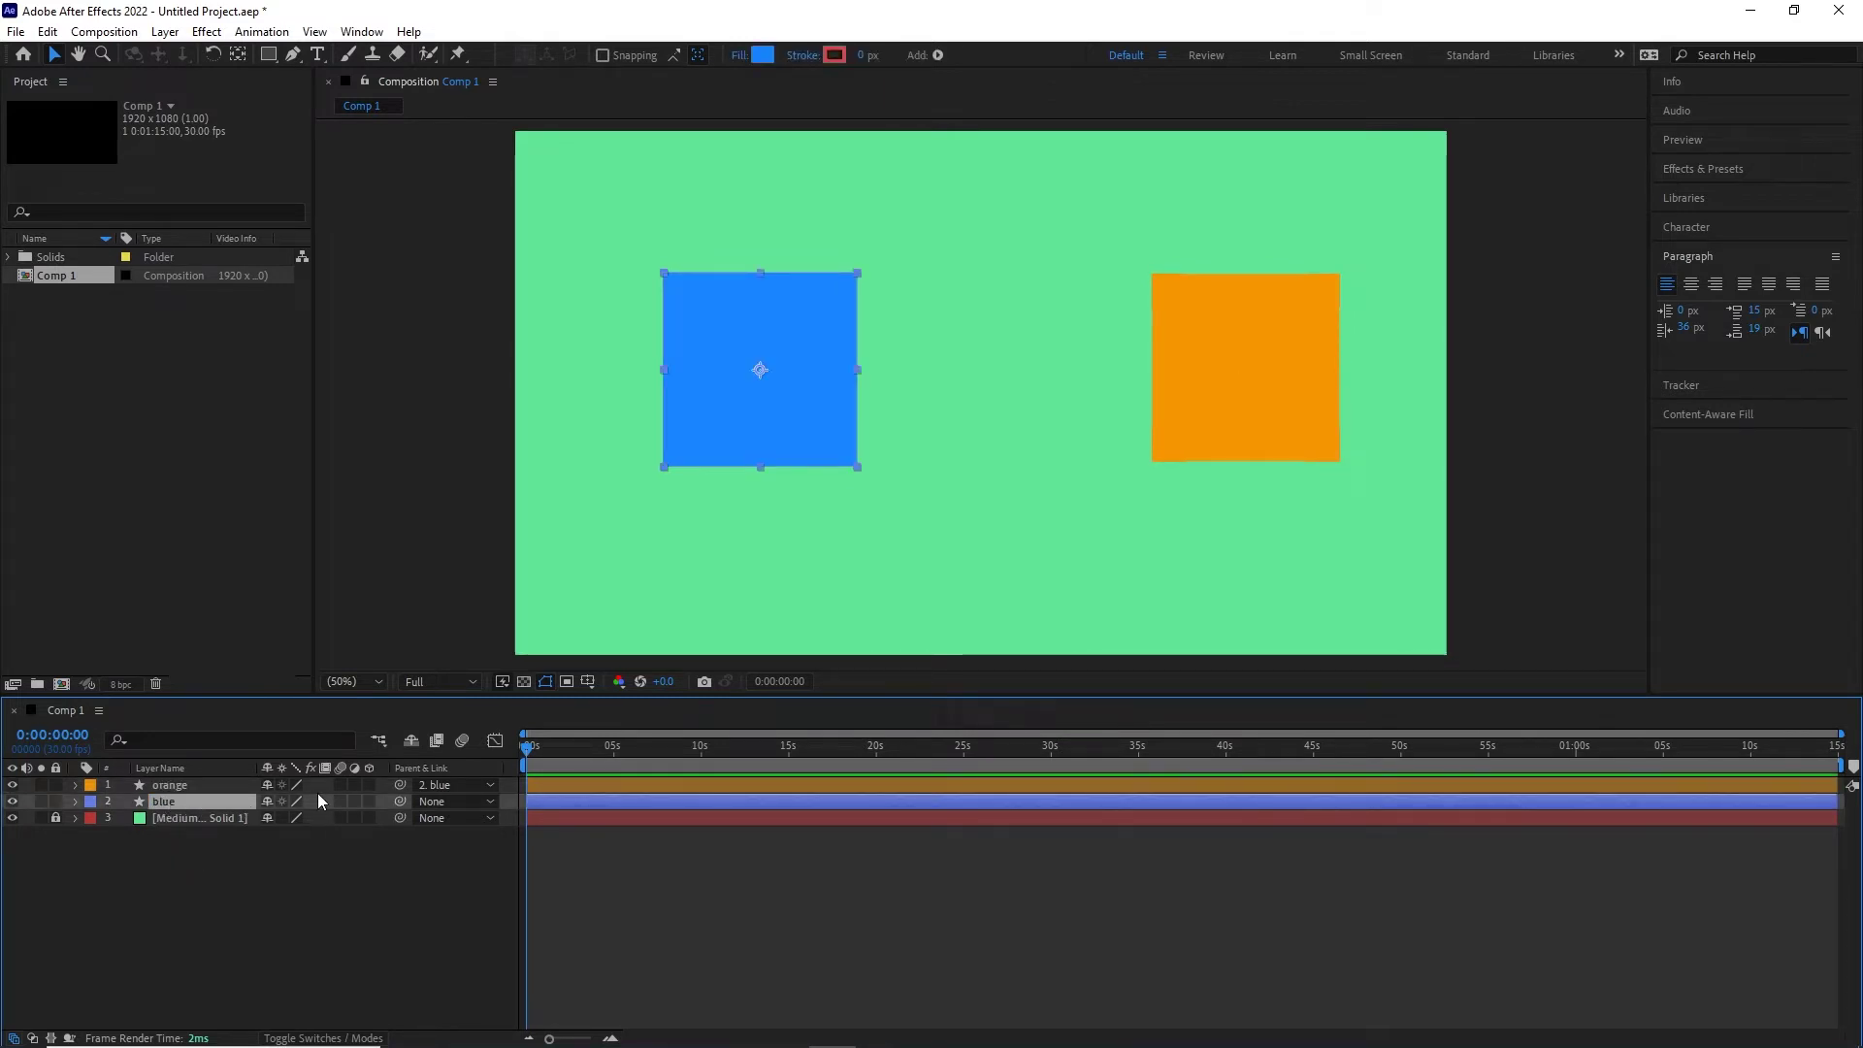
pyautogui.press('r')
pyautogui.moveTo(287, 817); pyautogui.dragTo(194, 784)
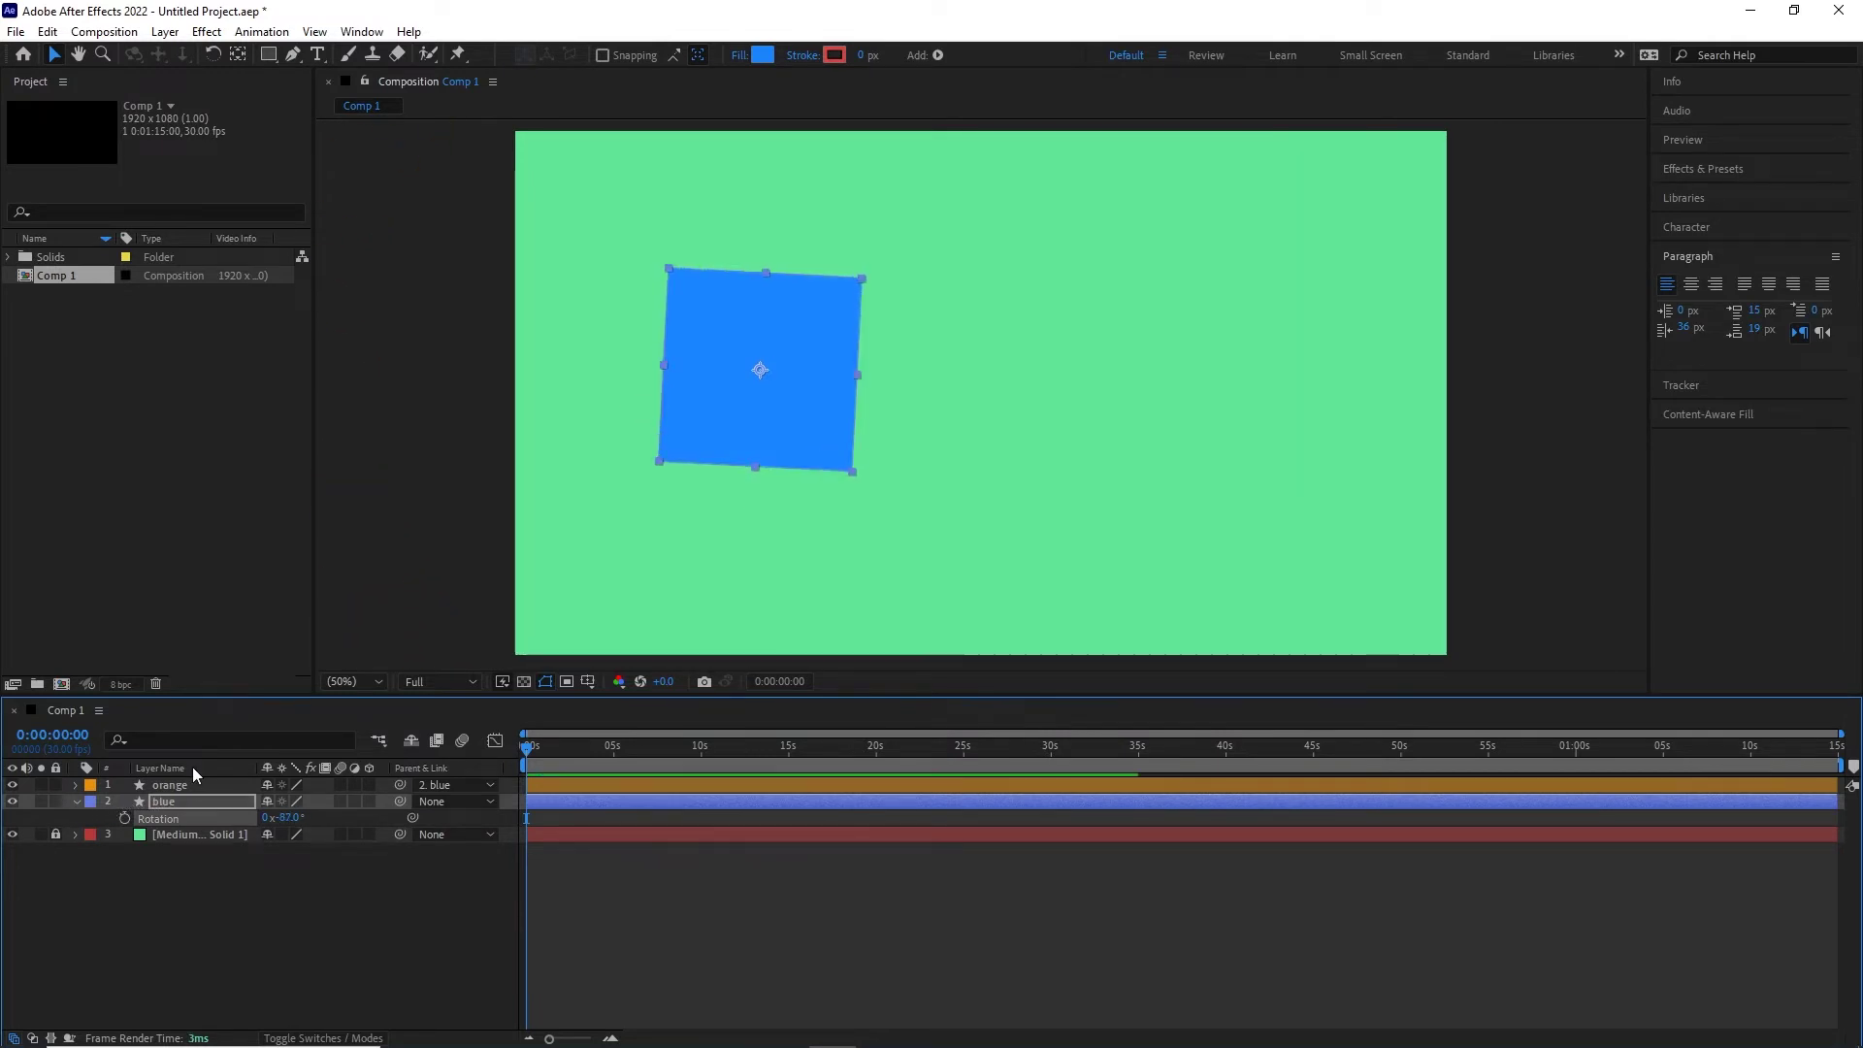
pyautogui.hotkey('ctrl', 'z')
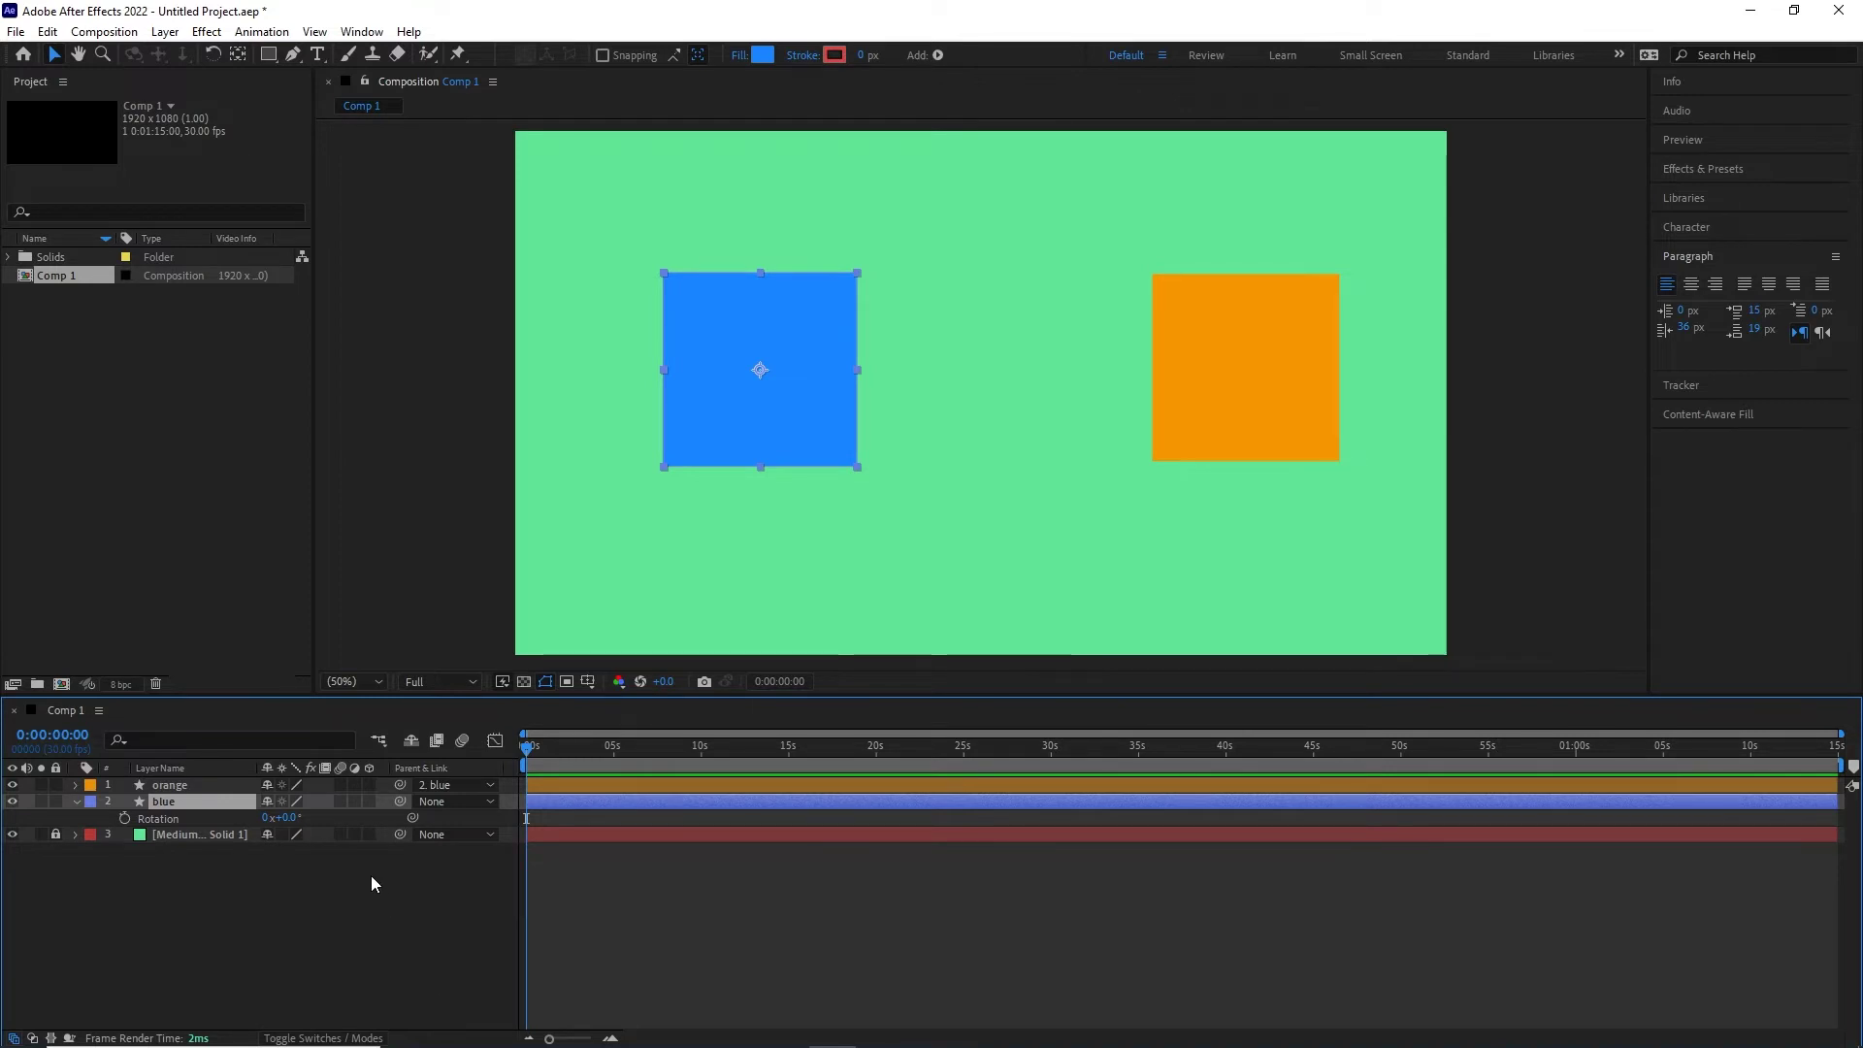
# - Reveal the orange layer's Rotation property and set the layer's parent to None
pyautogui.click(189, 788)
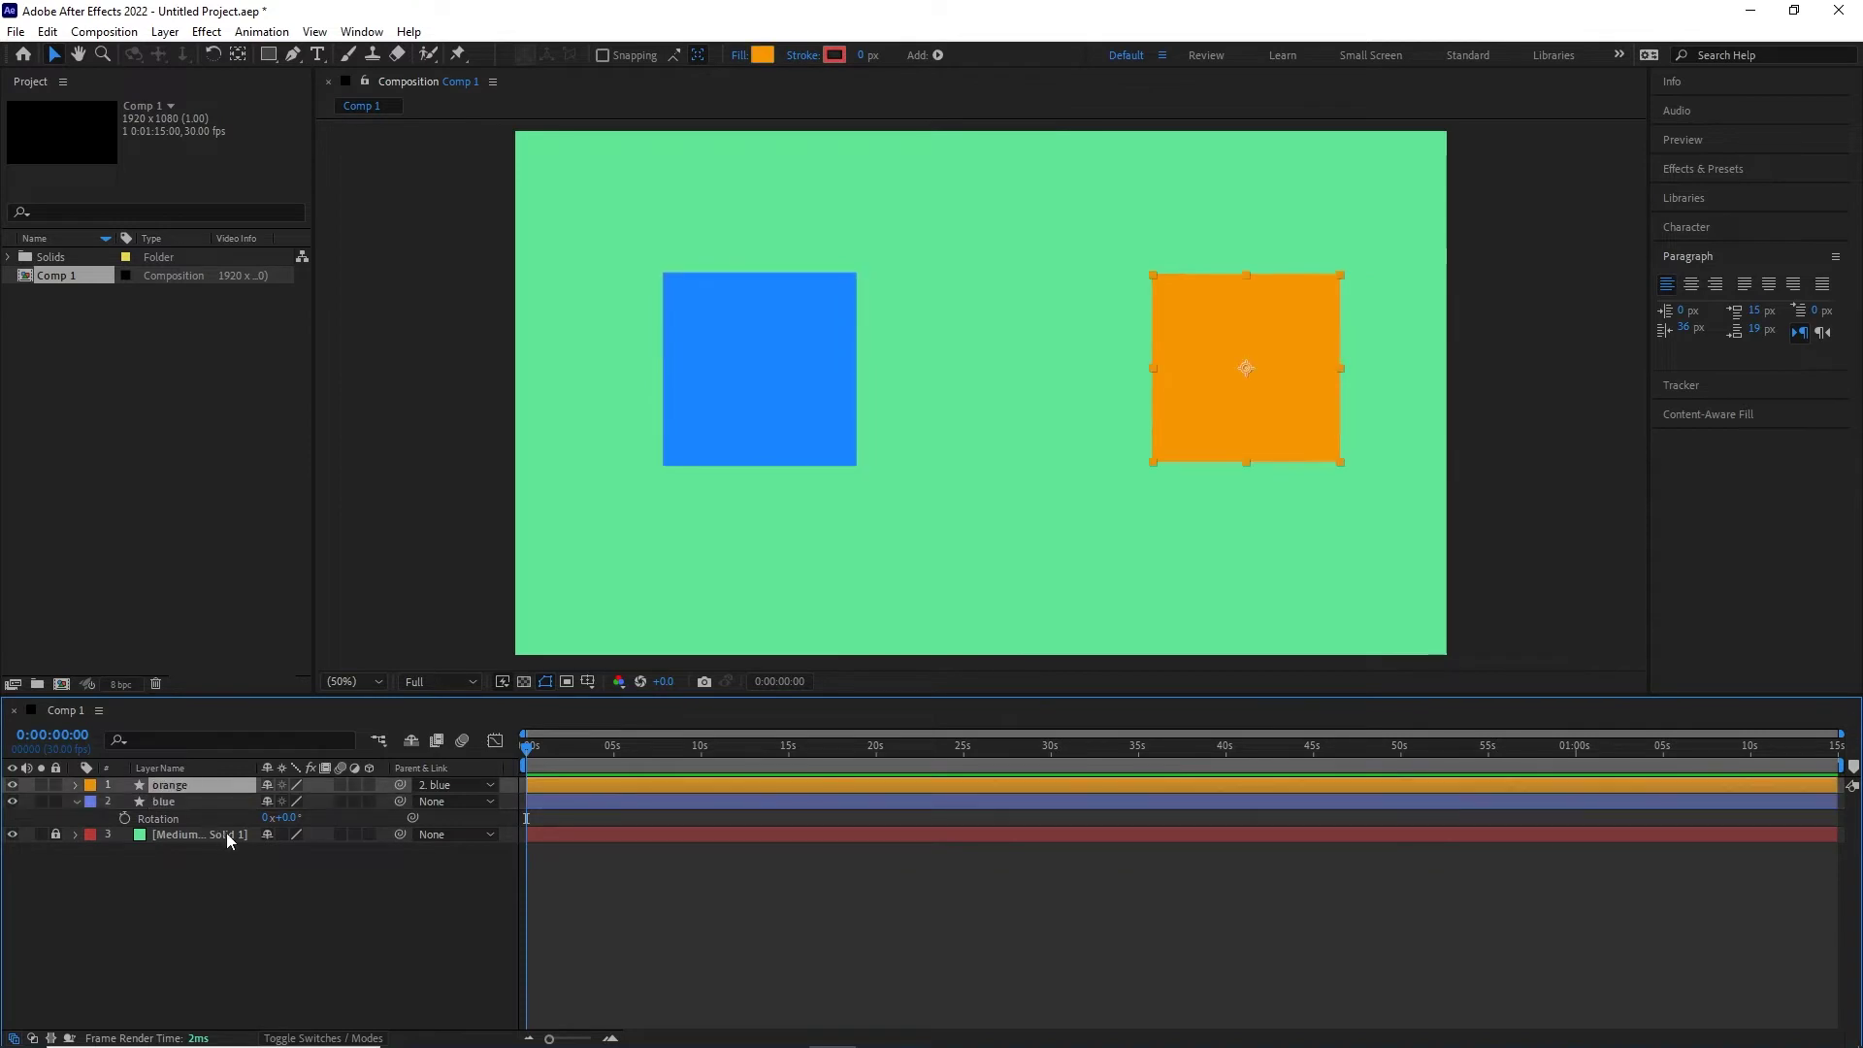
pyautogui.press('r')
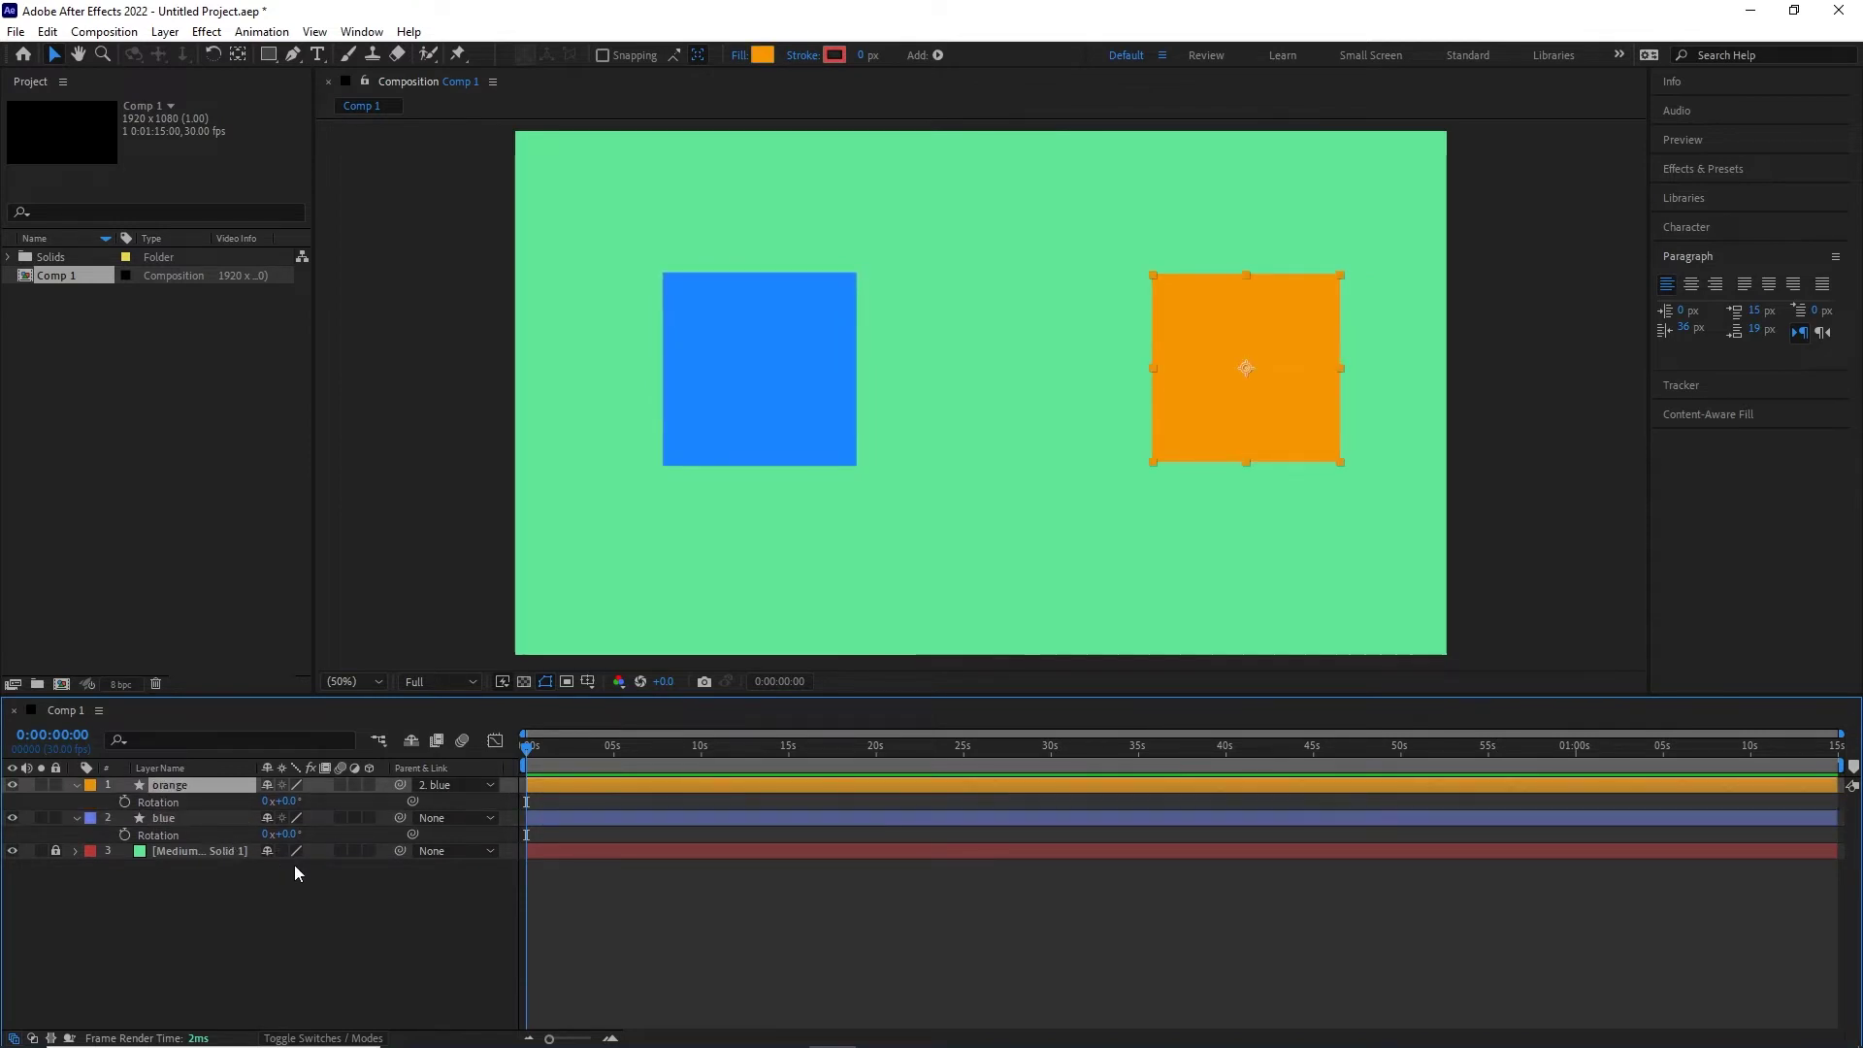
pyautogui.click(351, 928)
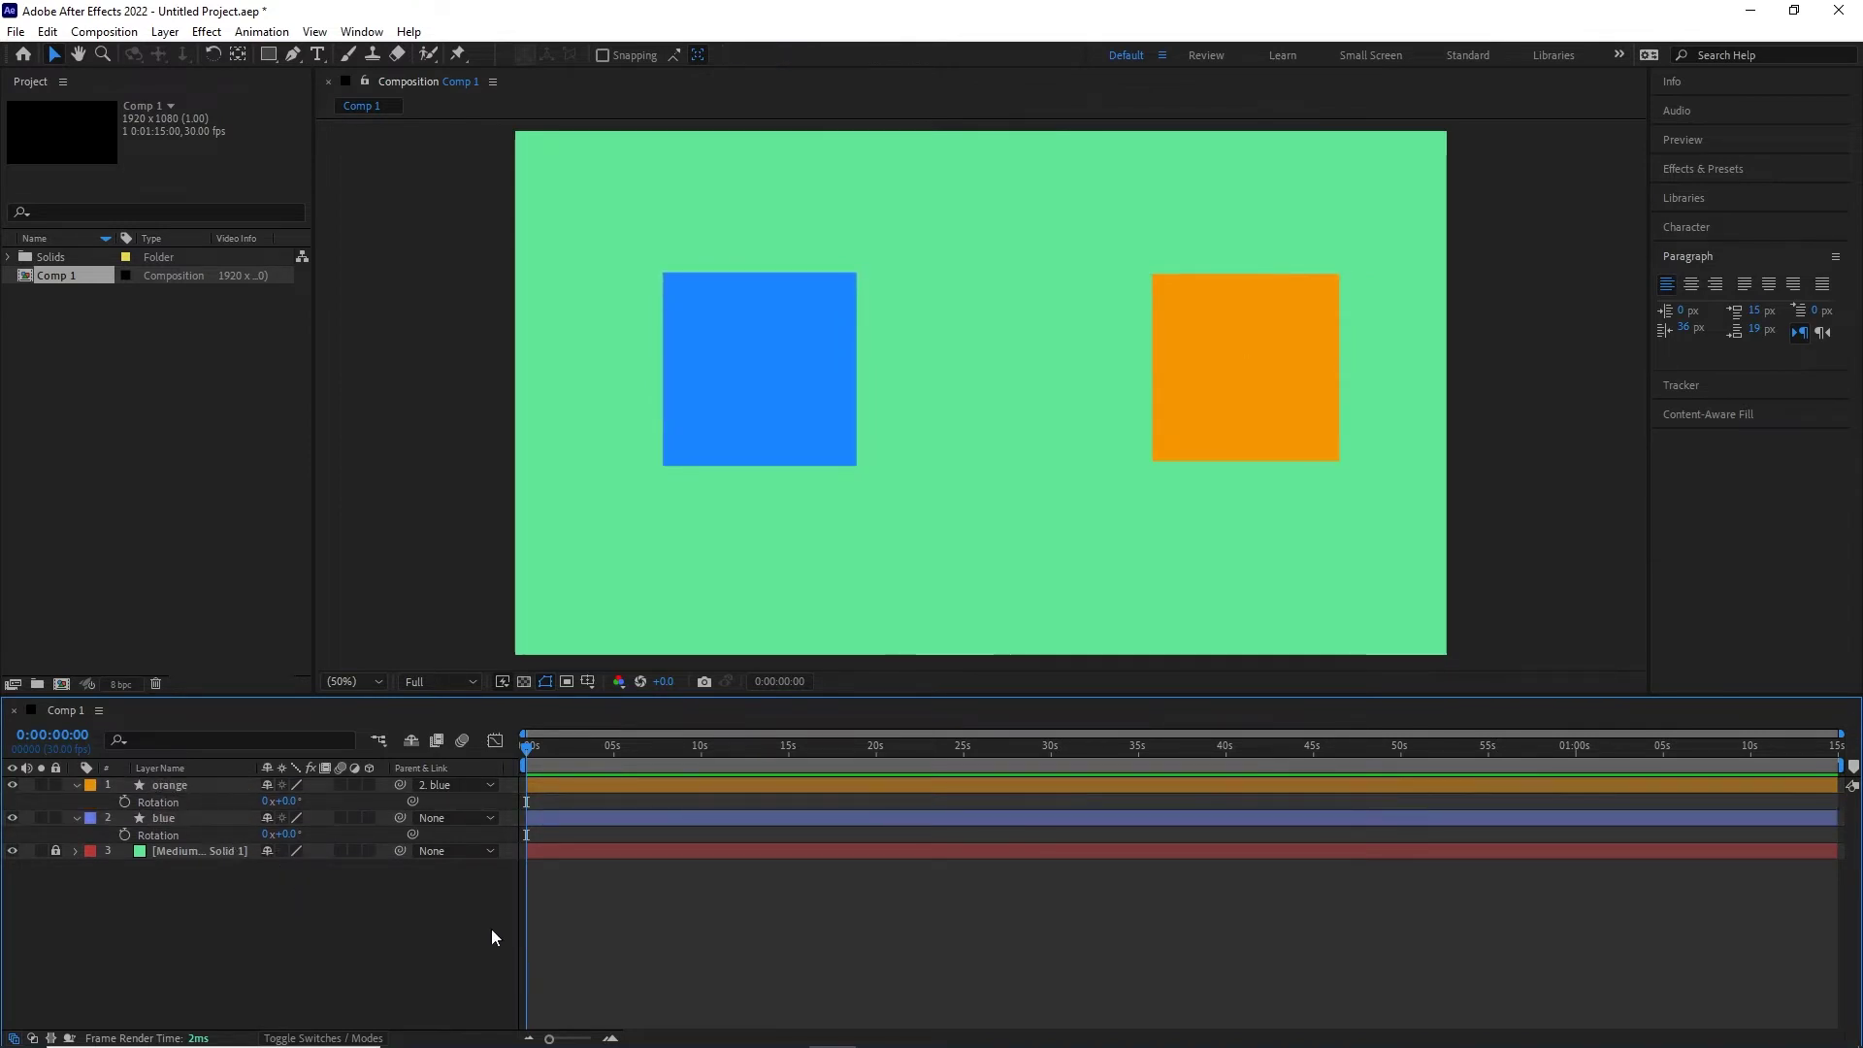
pyautogui.click(487, 789)
pyautogui.click(480, 811)
# - Add an expression to the blue layer's Rotation that references the orange layer's Rotation, without keyframing it
pyautogui.click(124, 835)
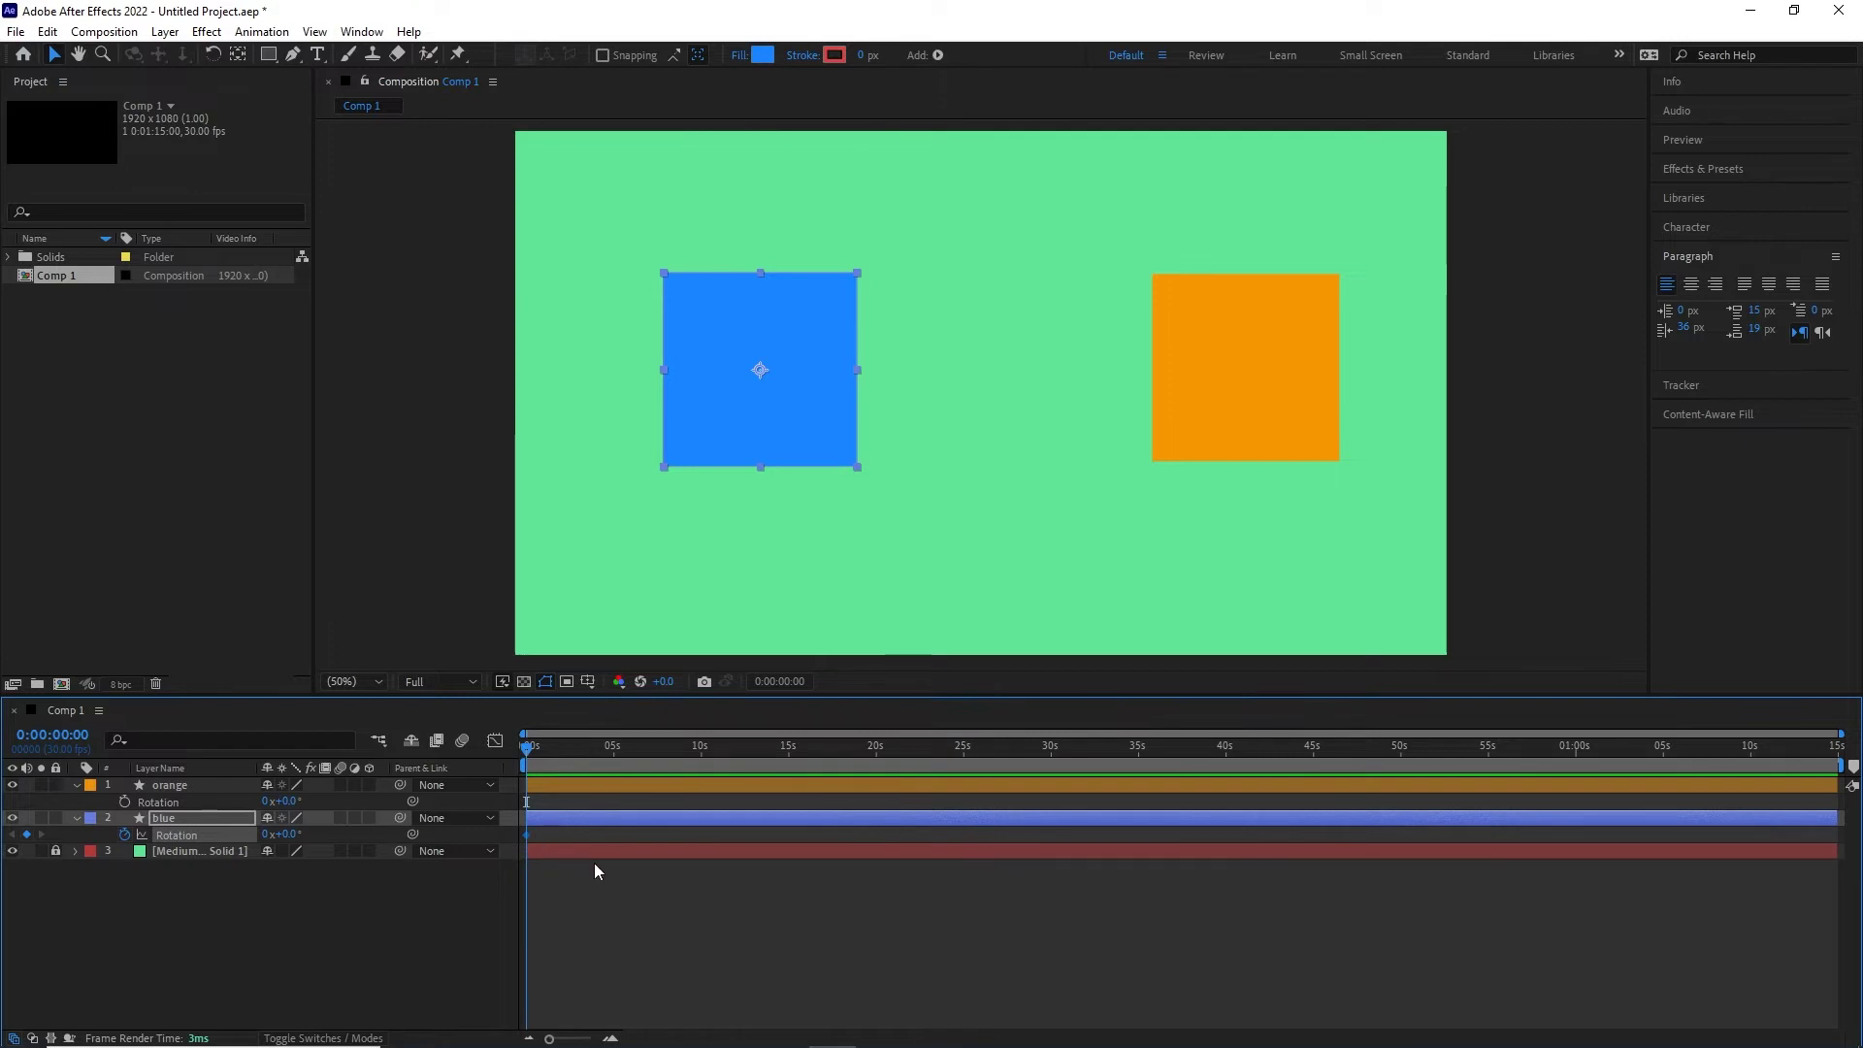
pyautogui.hotkey('ctrl', 'z')
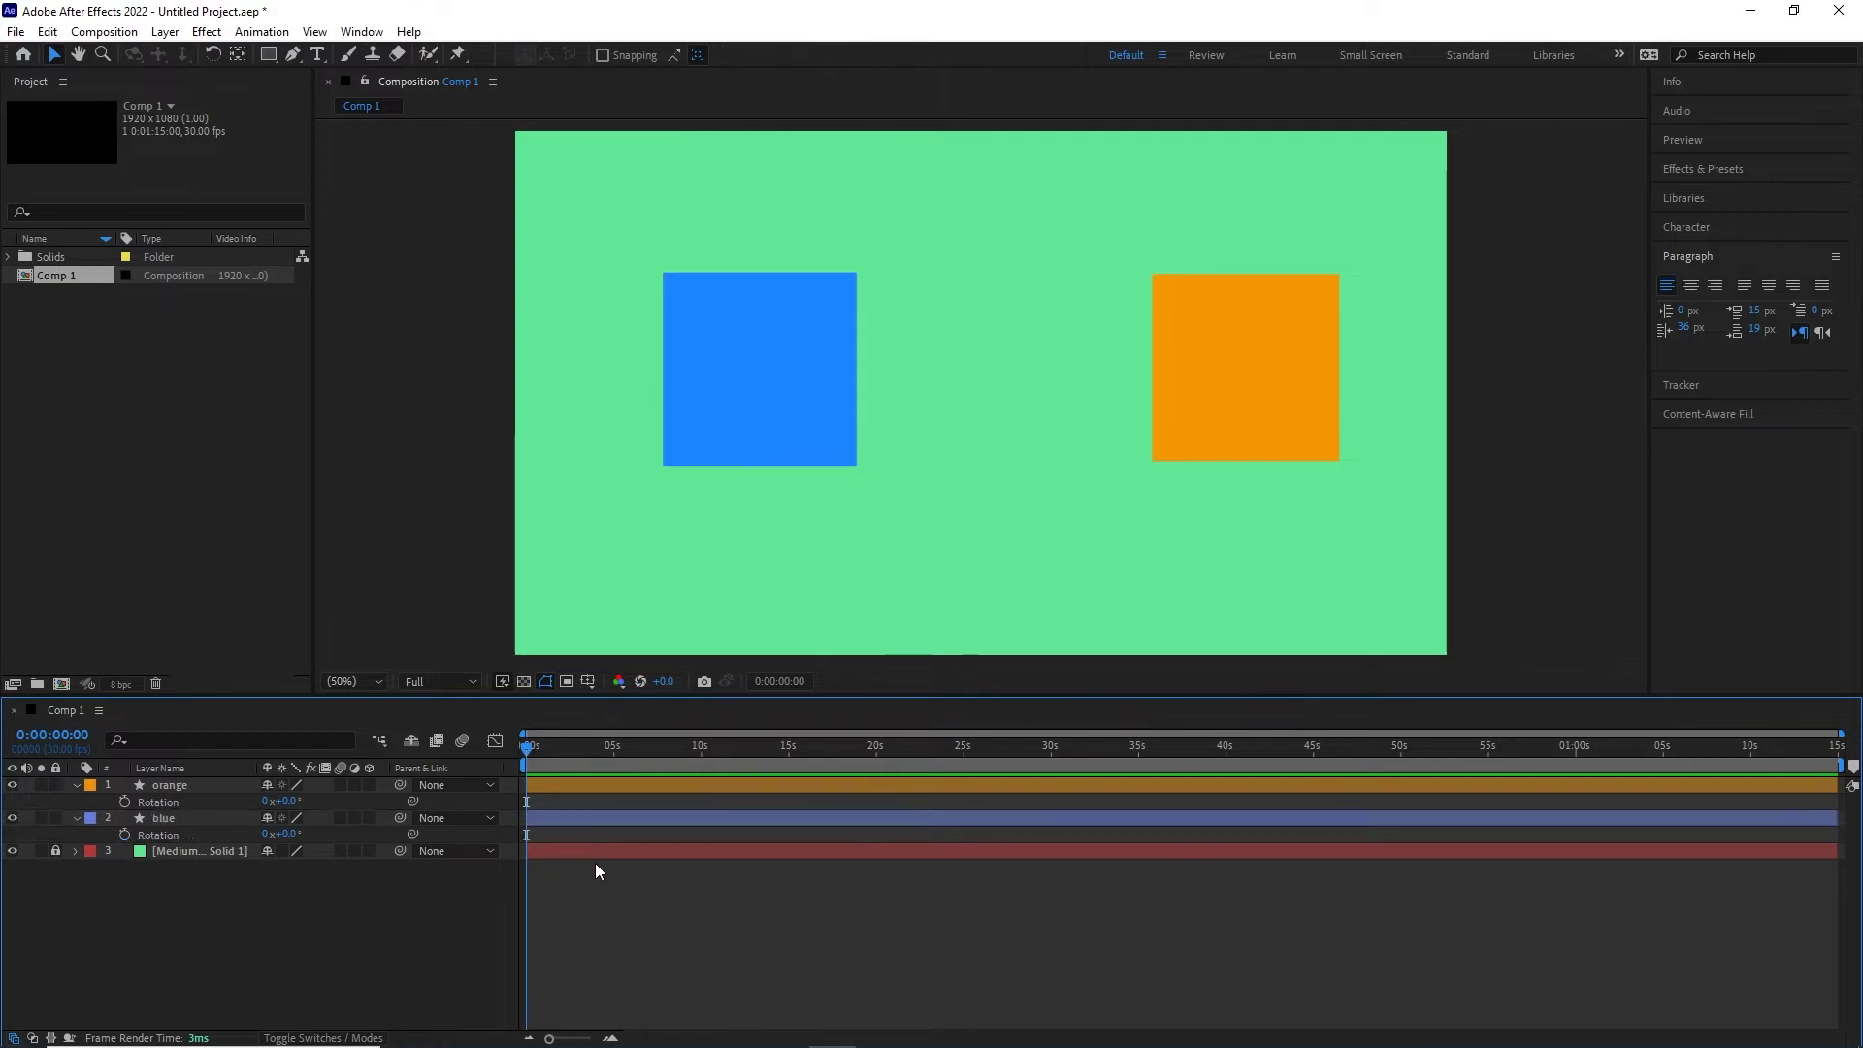
pyautogui.keyDown('alt'); pyautogui.click(125, 836); pyautogui.keyUp('alt')
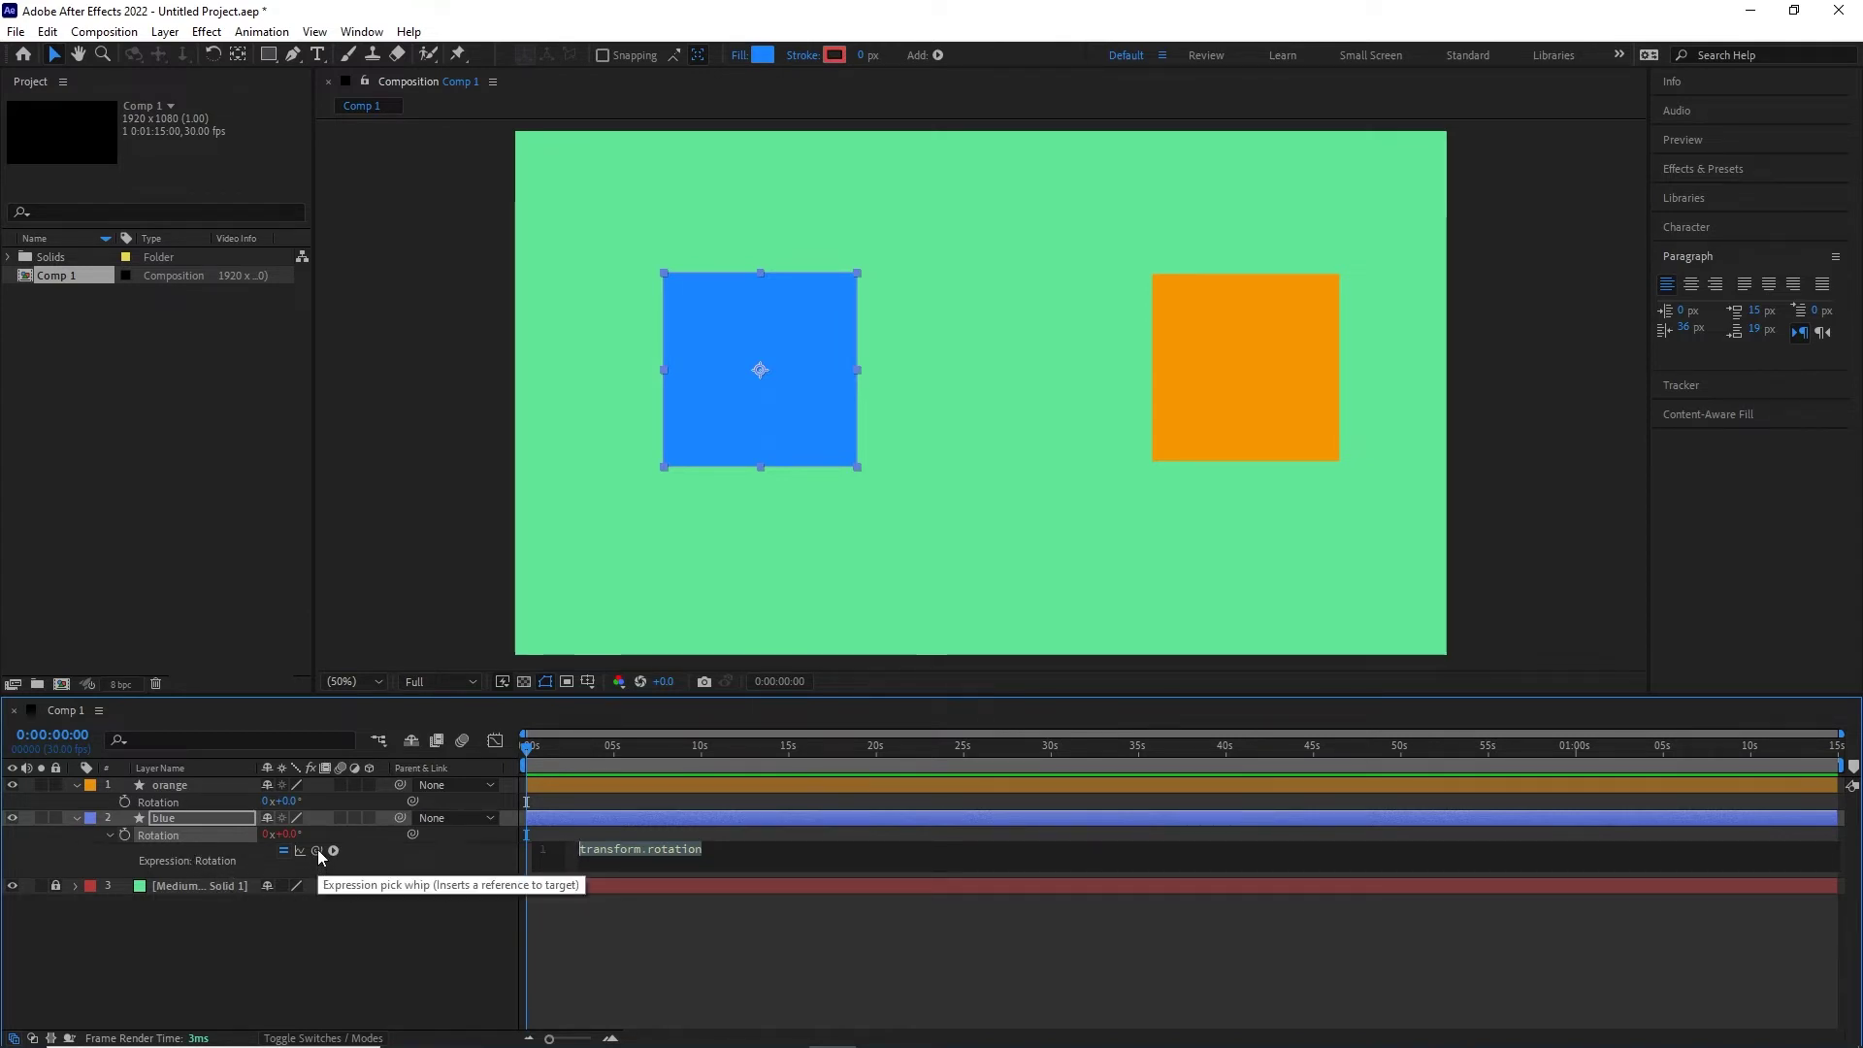
pyautogui.moveTo(317, 849); pyautogui.dragTo(163, 804)
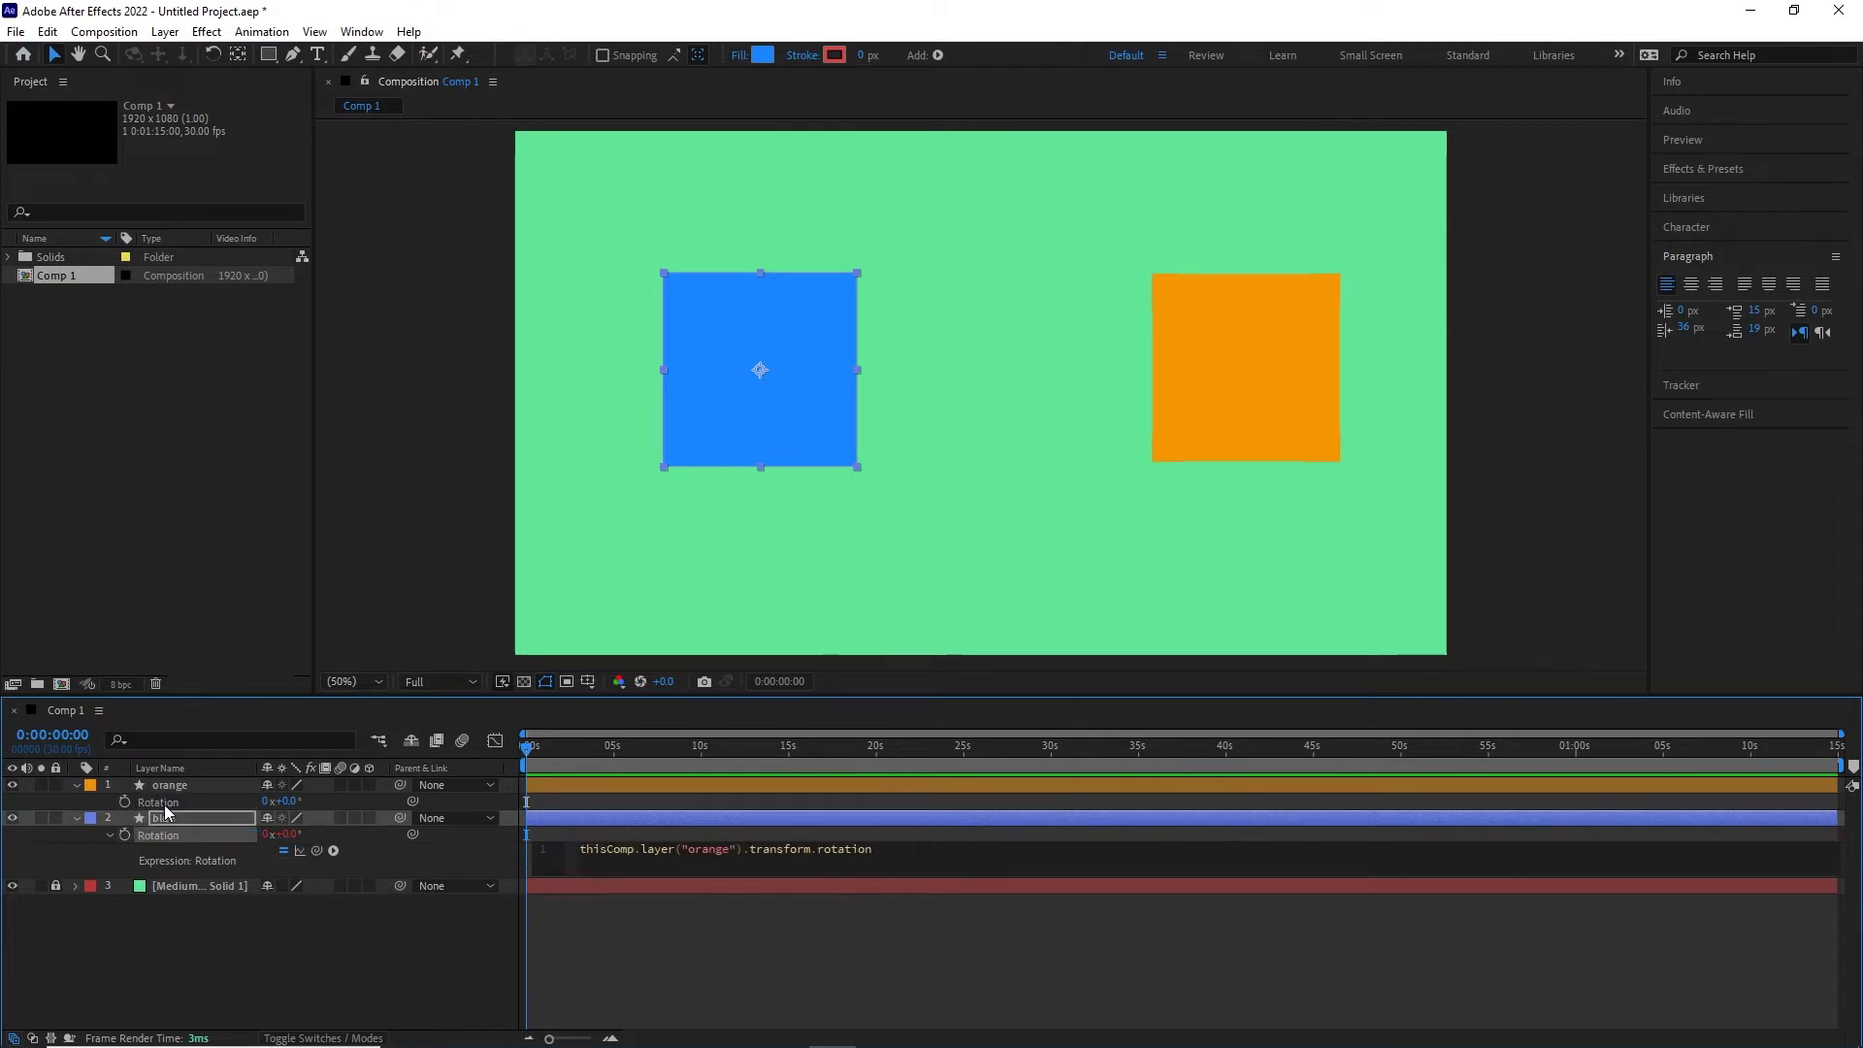
pyautogui.click(306, 991)
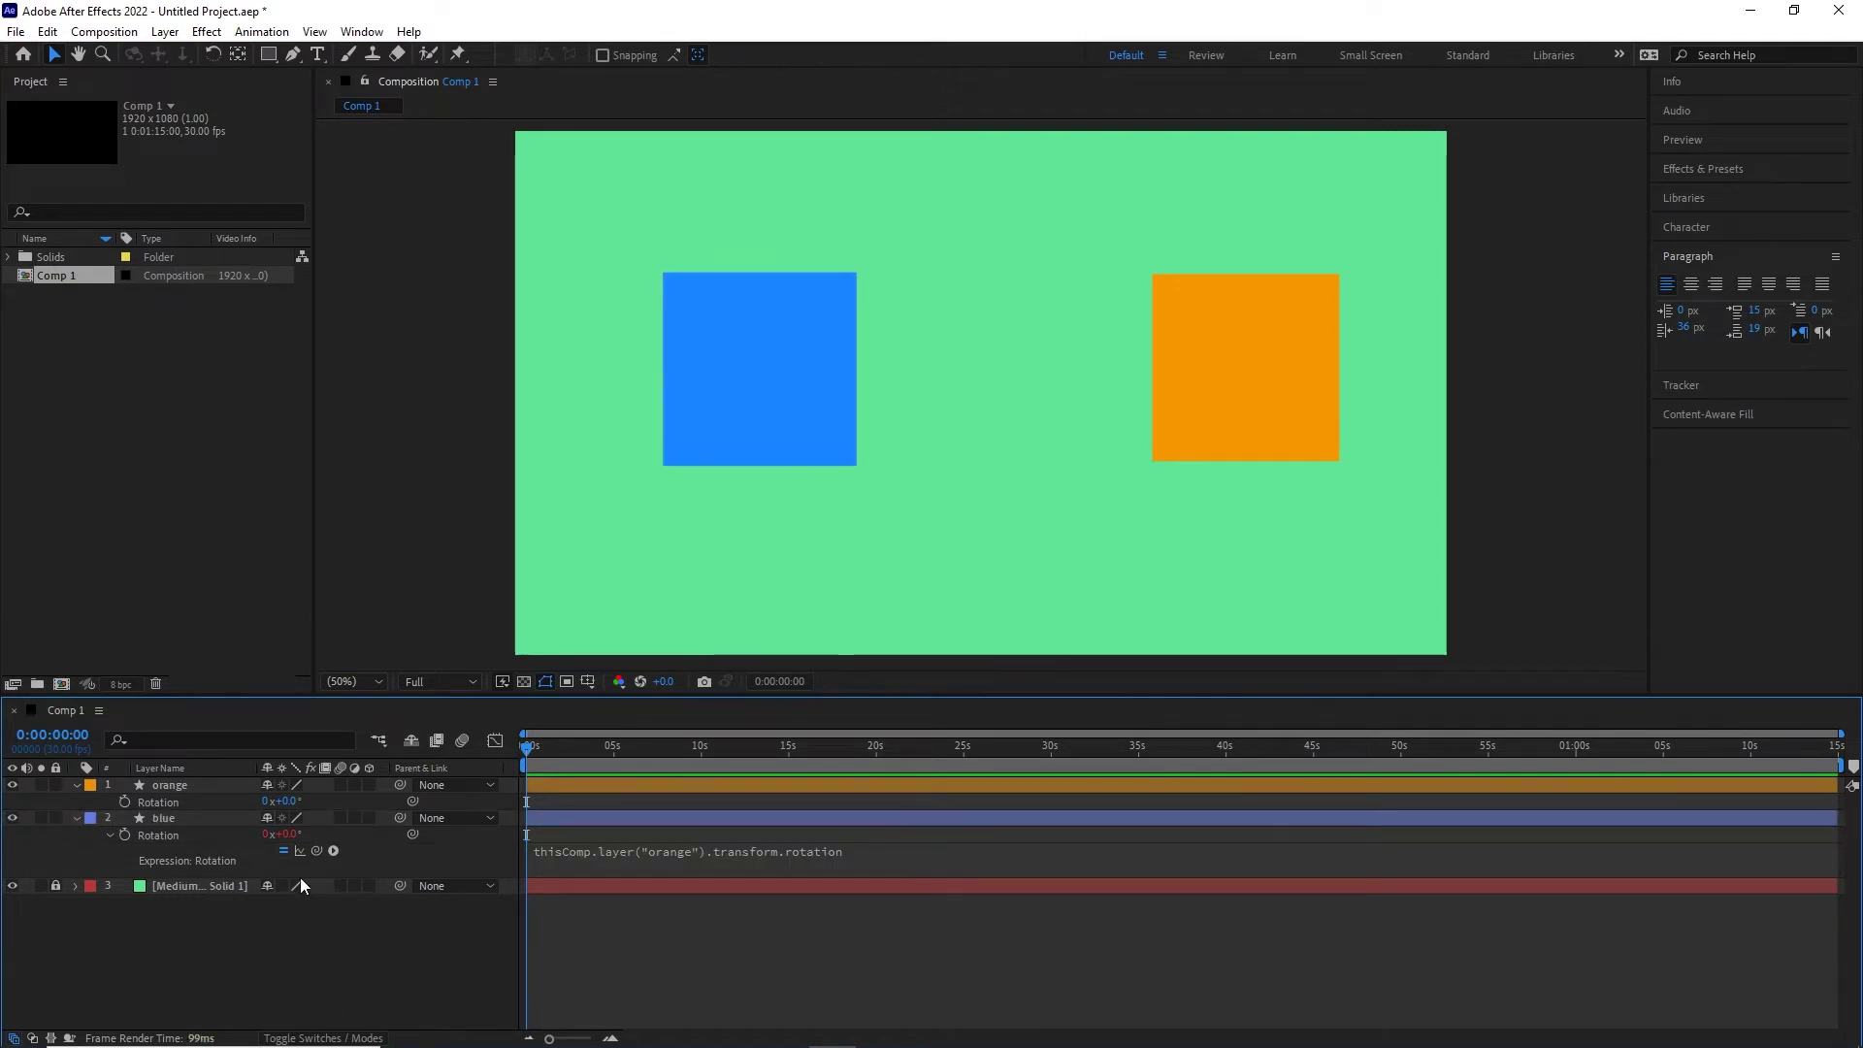
# - Test the expression by changing the blue layer's Rotation, then rotate the orange layer to 1x+29°
pyautogui.moveTo(289, 835); pyautogui.dragTo(301, 827)
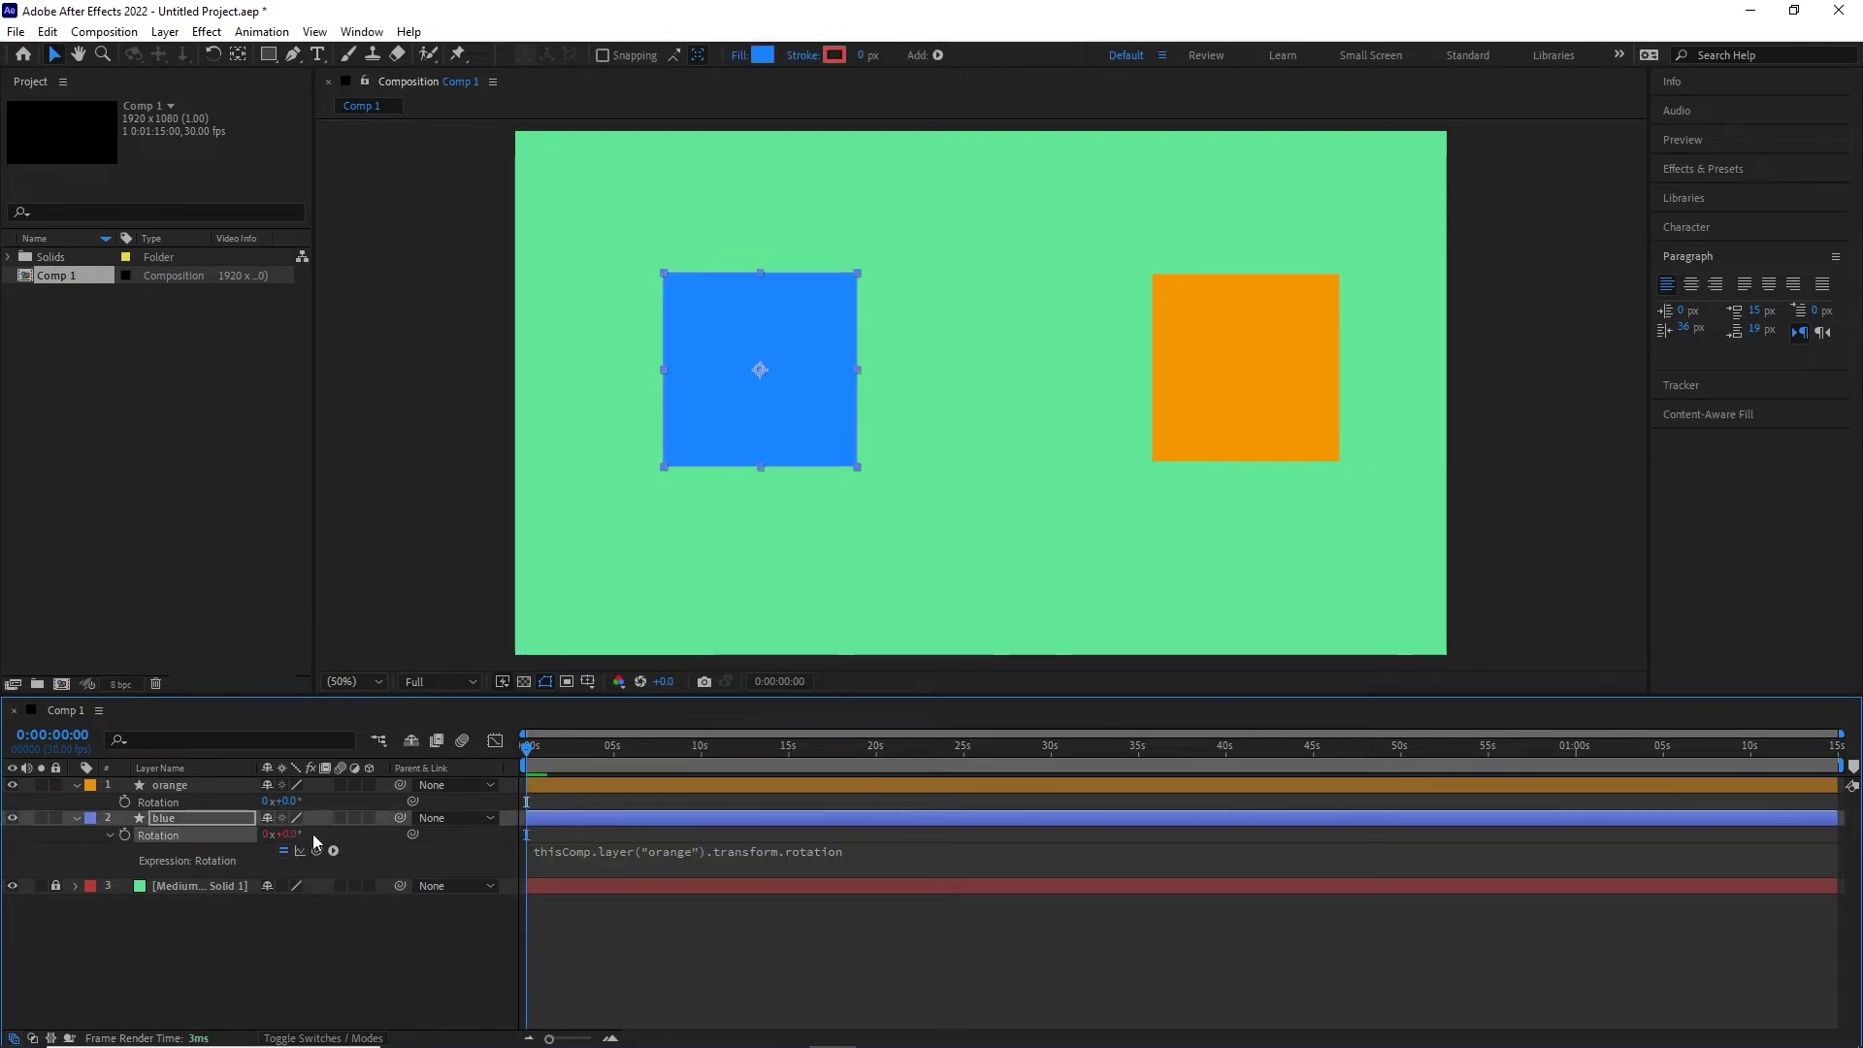
pyautogui.hotkey('ctrl', 's')
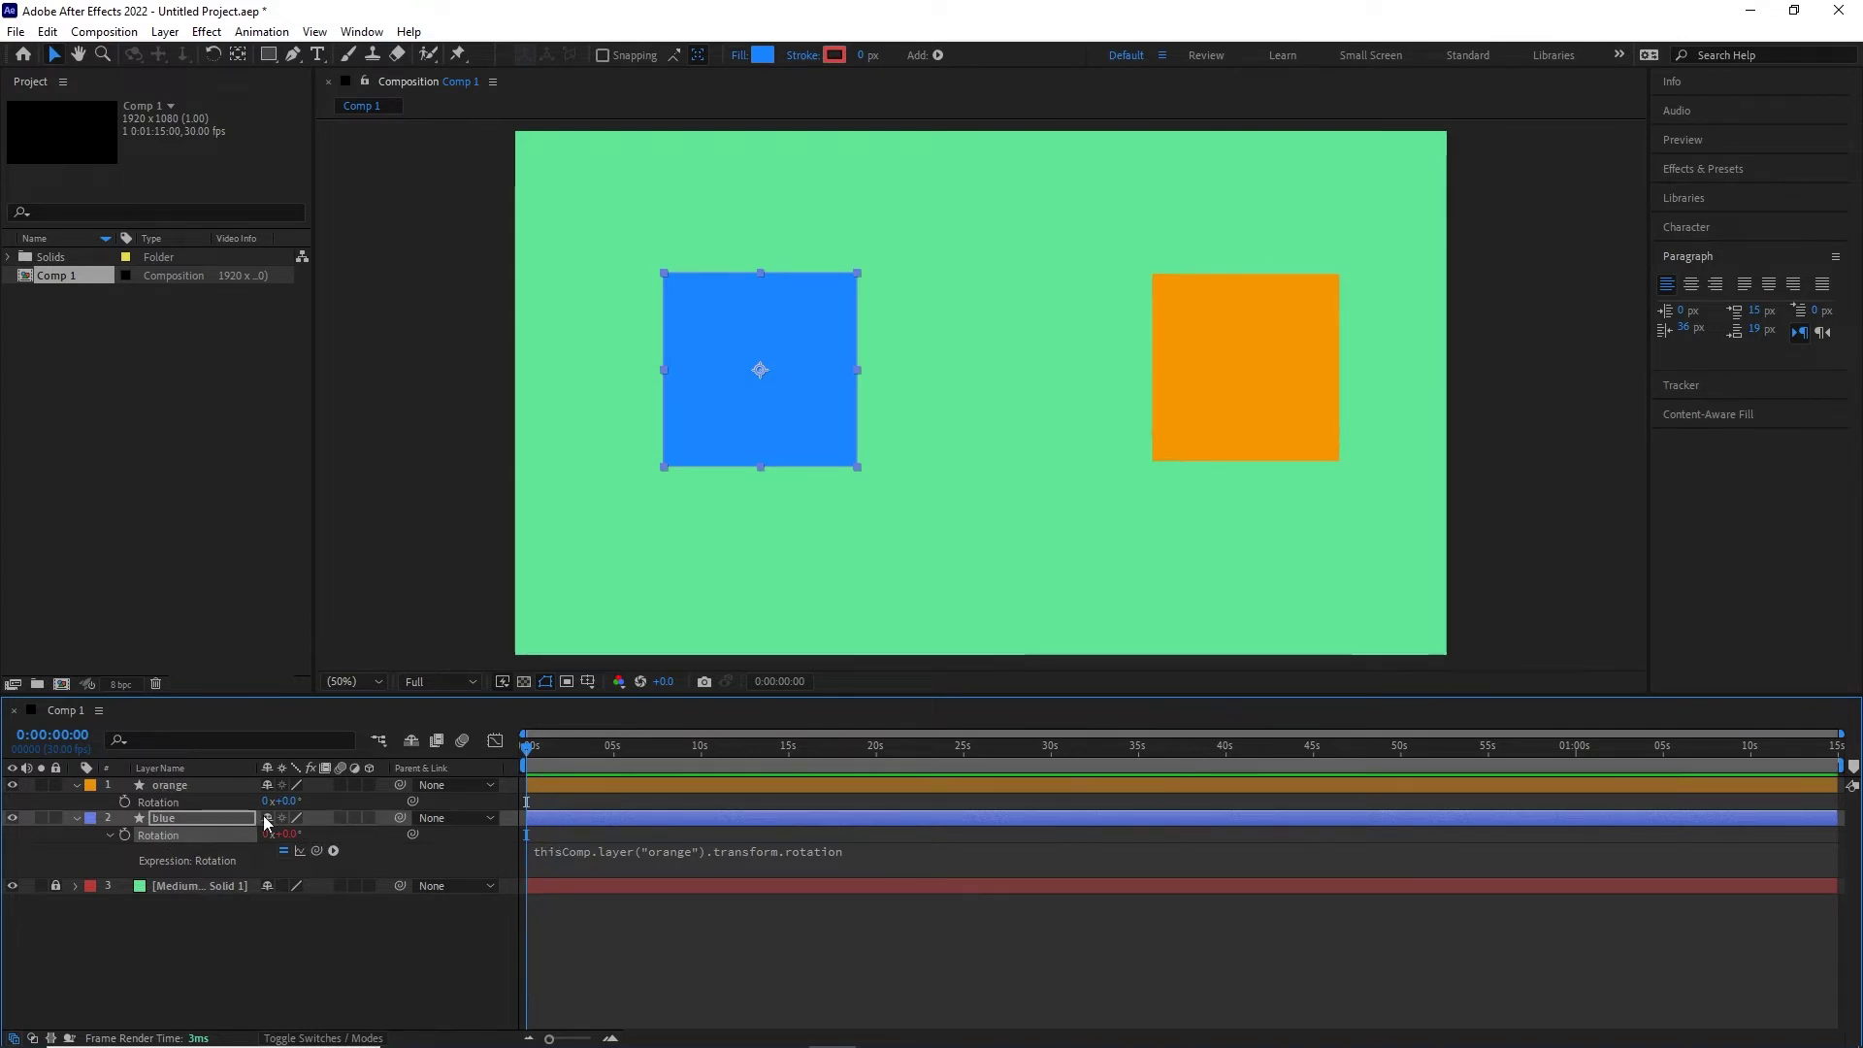
pyautogui.moveTo(287, 800); pyautogui.dragTo(654, 795)
pyautogui.click(654, 794)
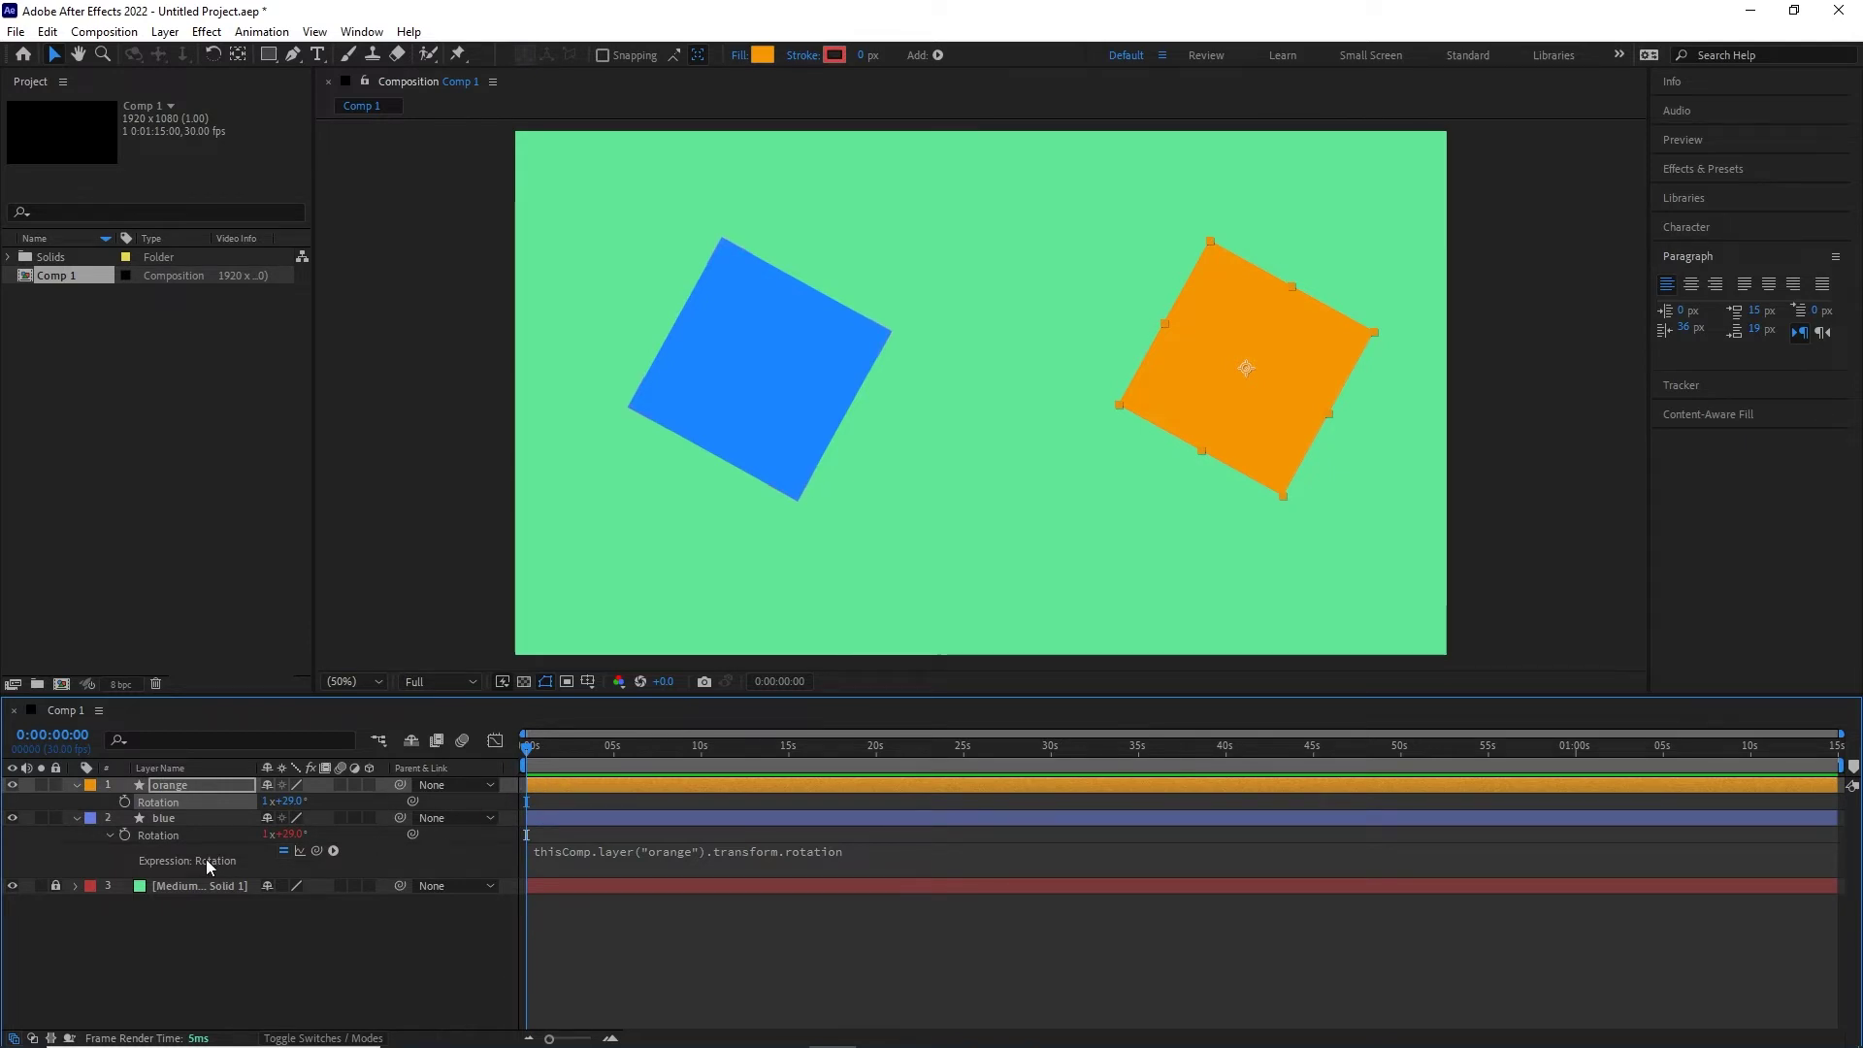
# - Remove the expression from the blue layer's Rotation and rotate blue independently to about 36°
pyautogui.keyDown('alt'); pyautogui.click(123, 839); pyautogui.keyUp('alt')
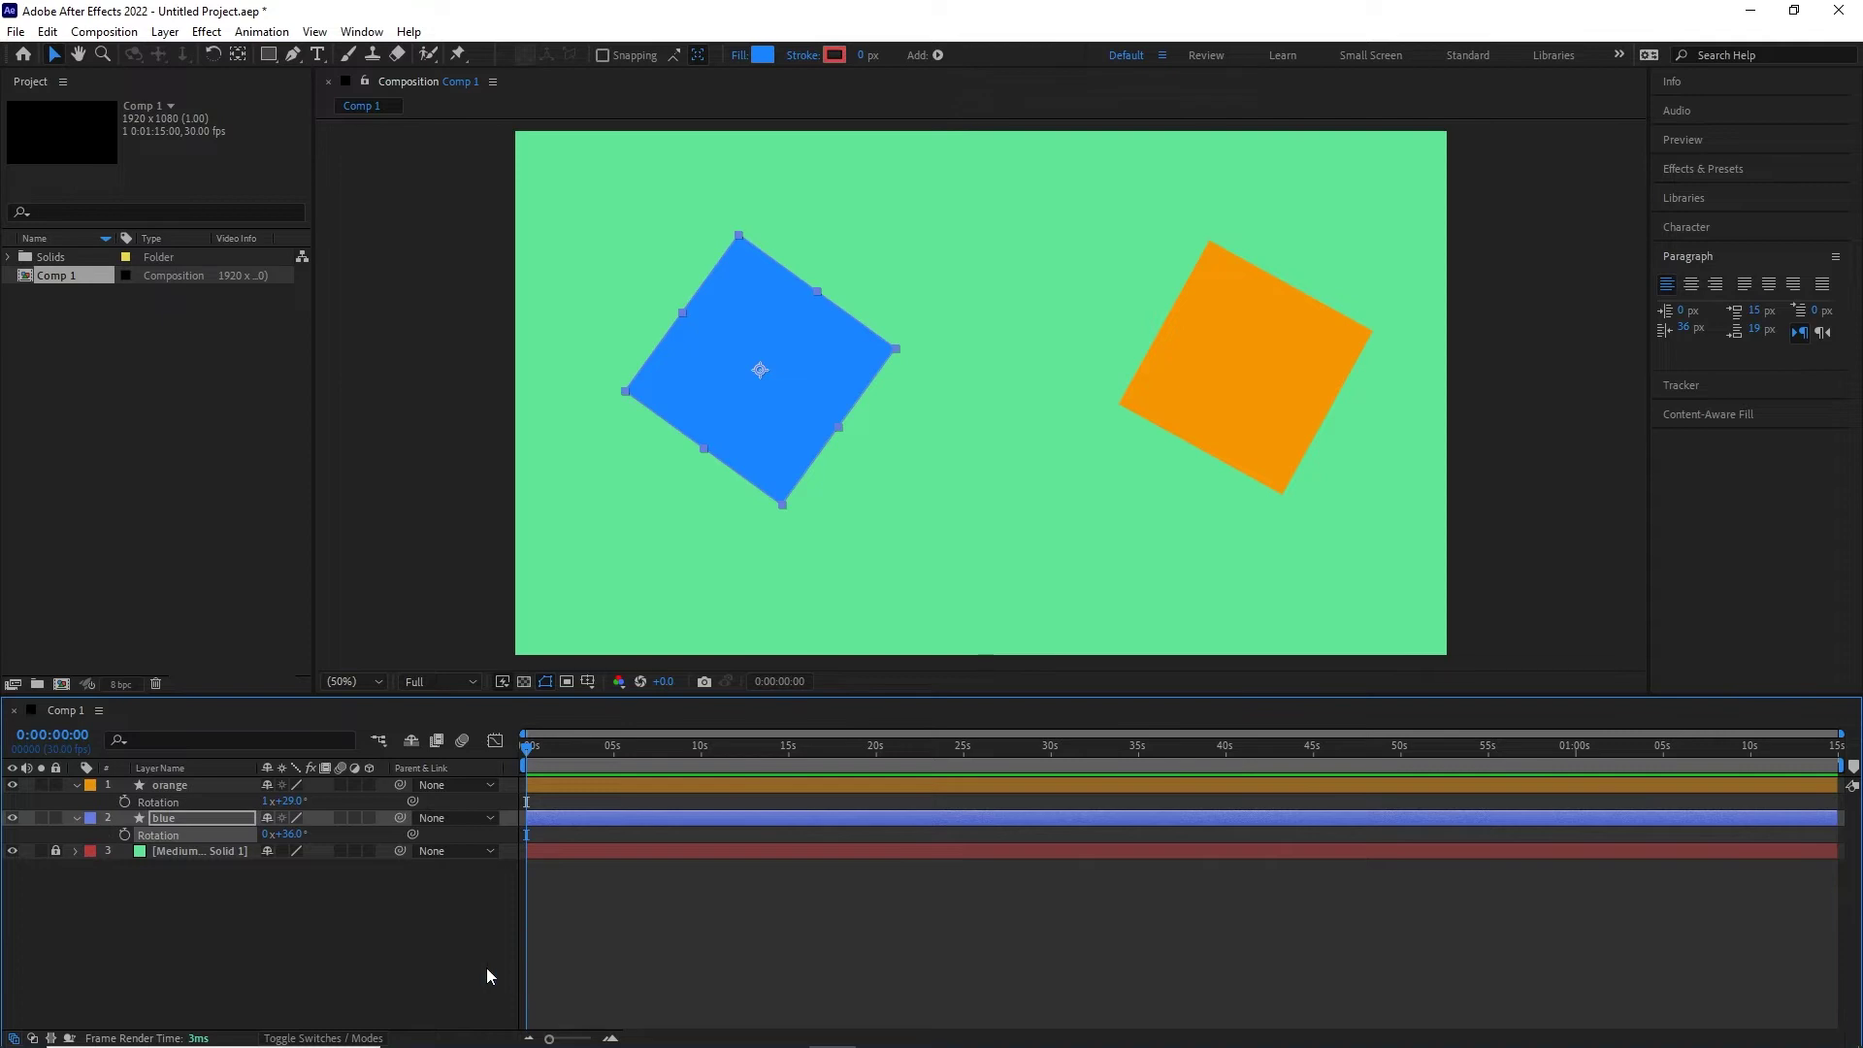
pyautogui.click(328, 919)
pyautogui.hotkey('ctrl', 'z')
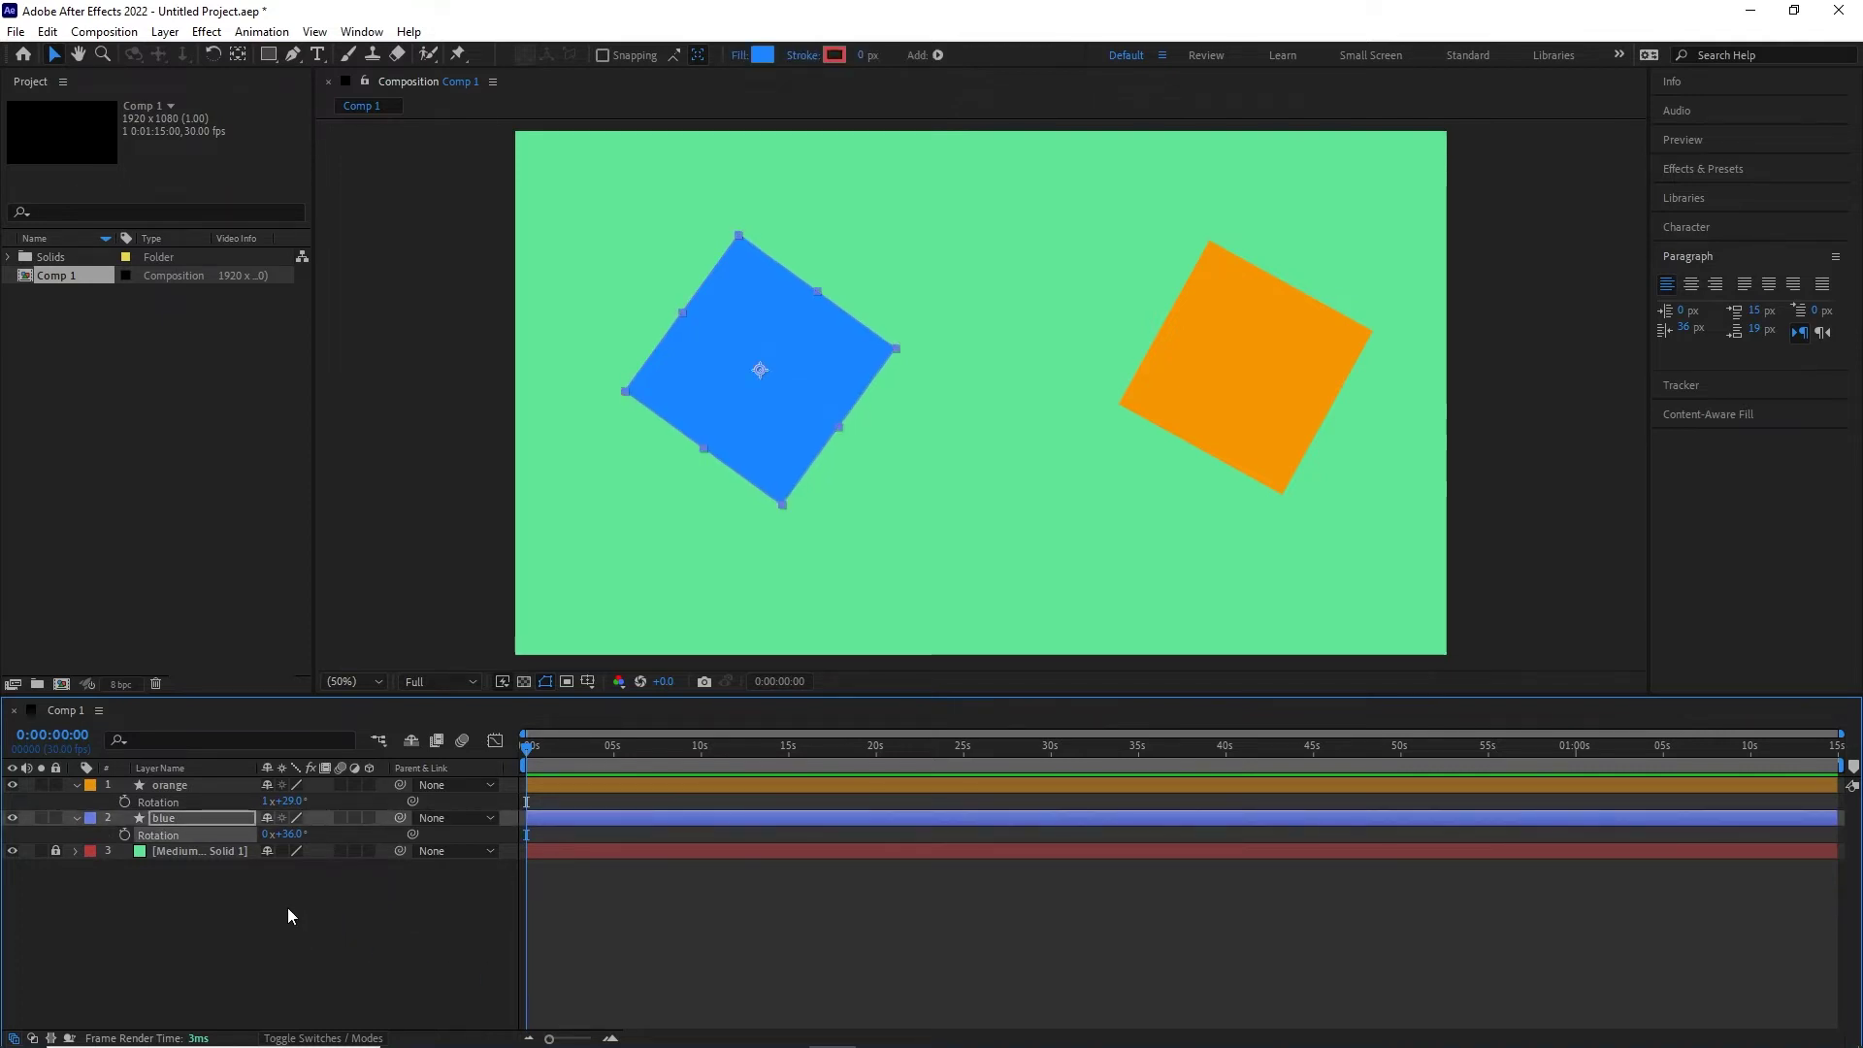
# - Reset the Rotation of both the blue and orange layers and deselect everything
pyautogui.rightClick(176, 839)
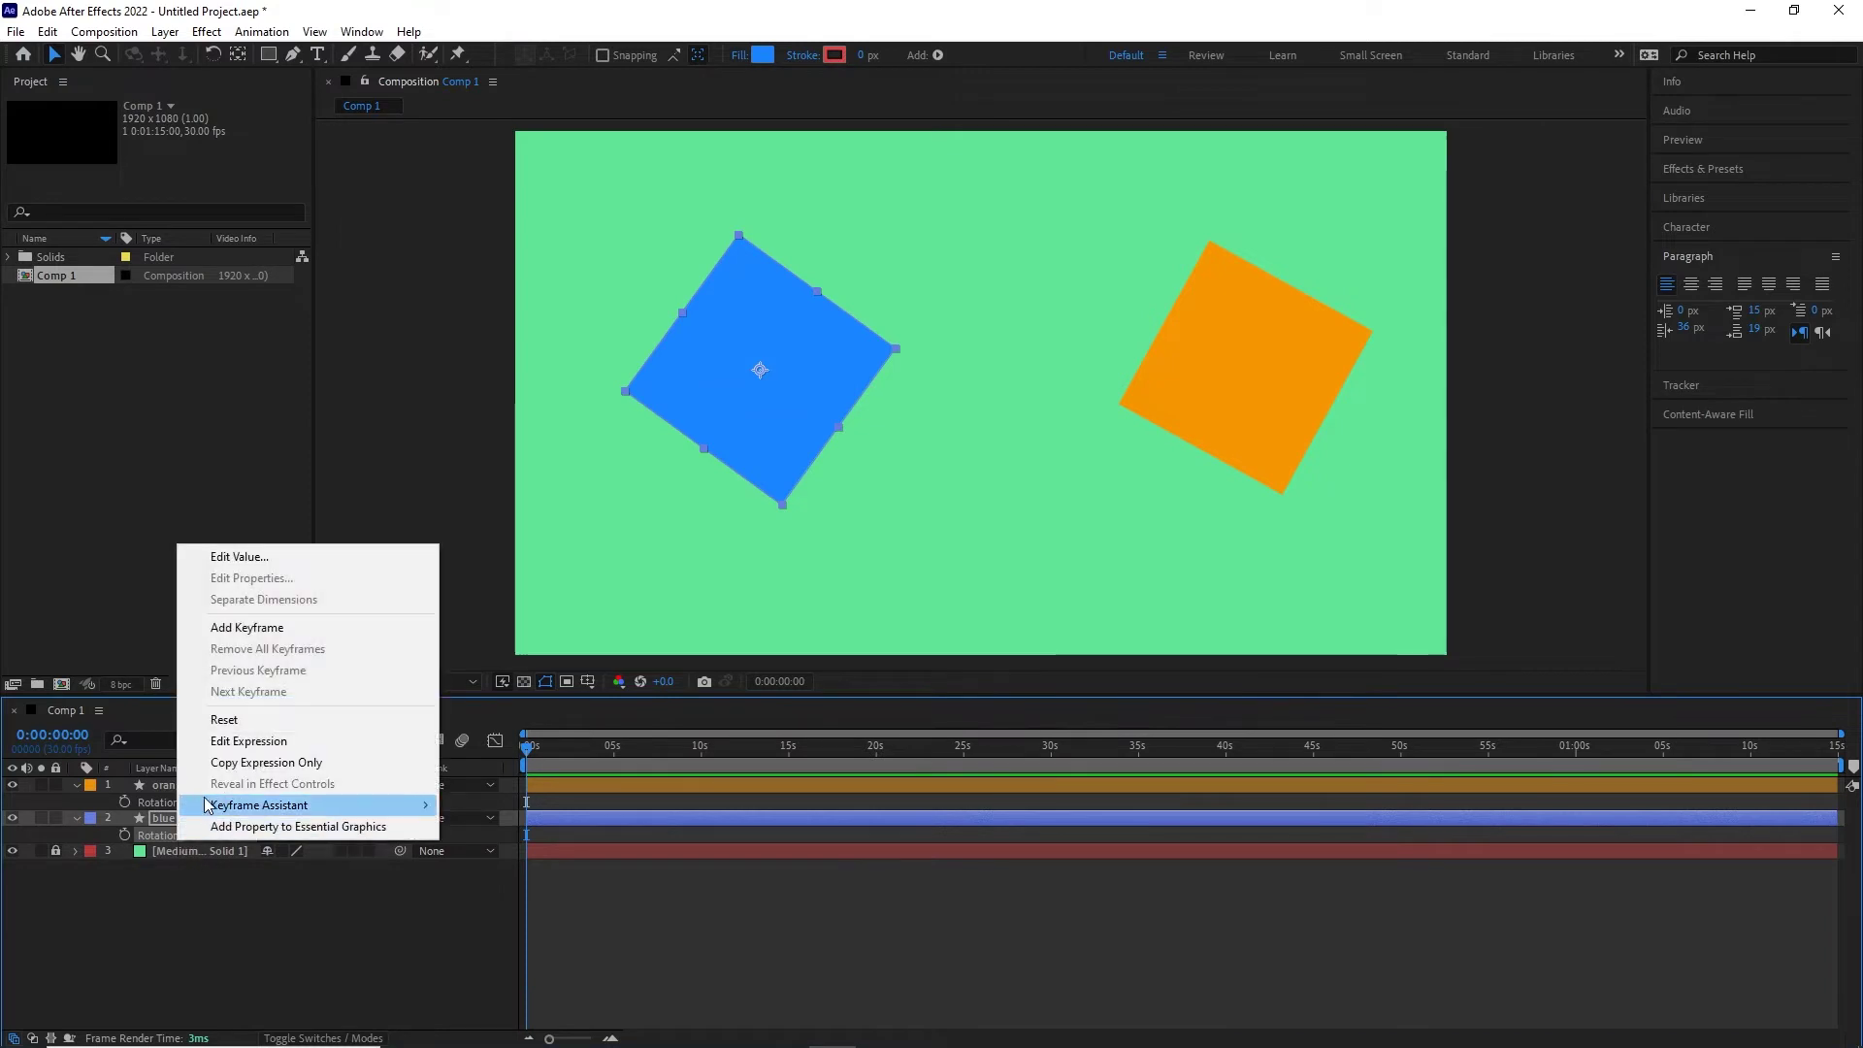
pyautogui.click(223, 722)
pyautogui.click(175, 802)
pyautogui.rightClick(175, 801)
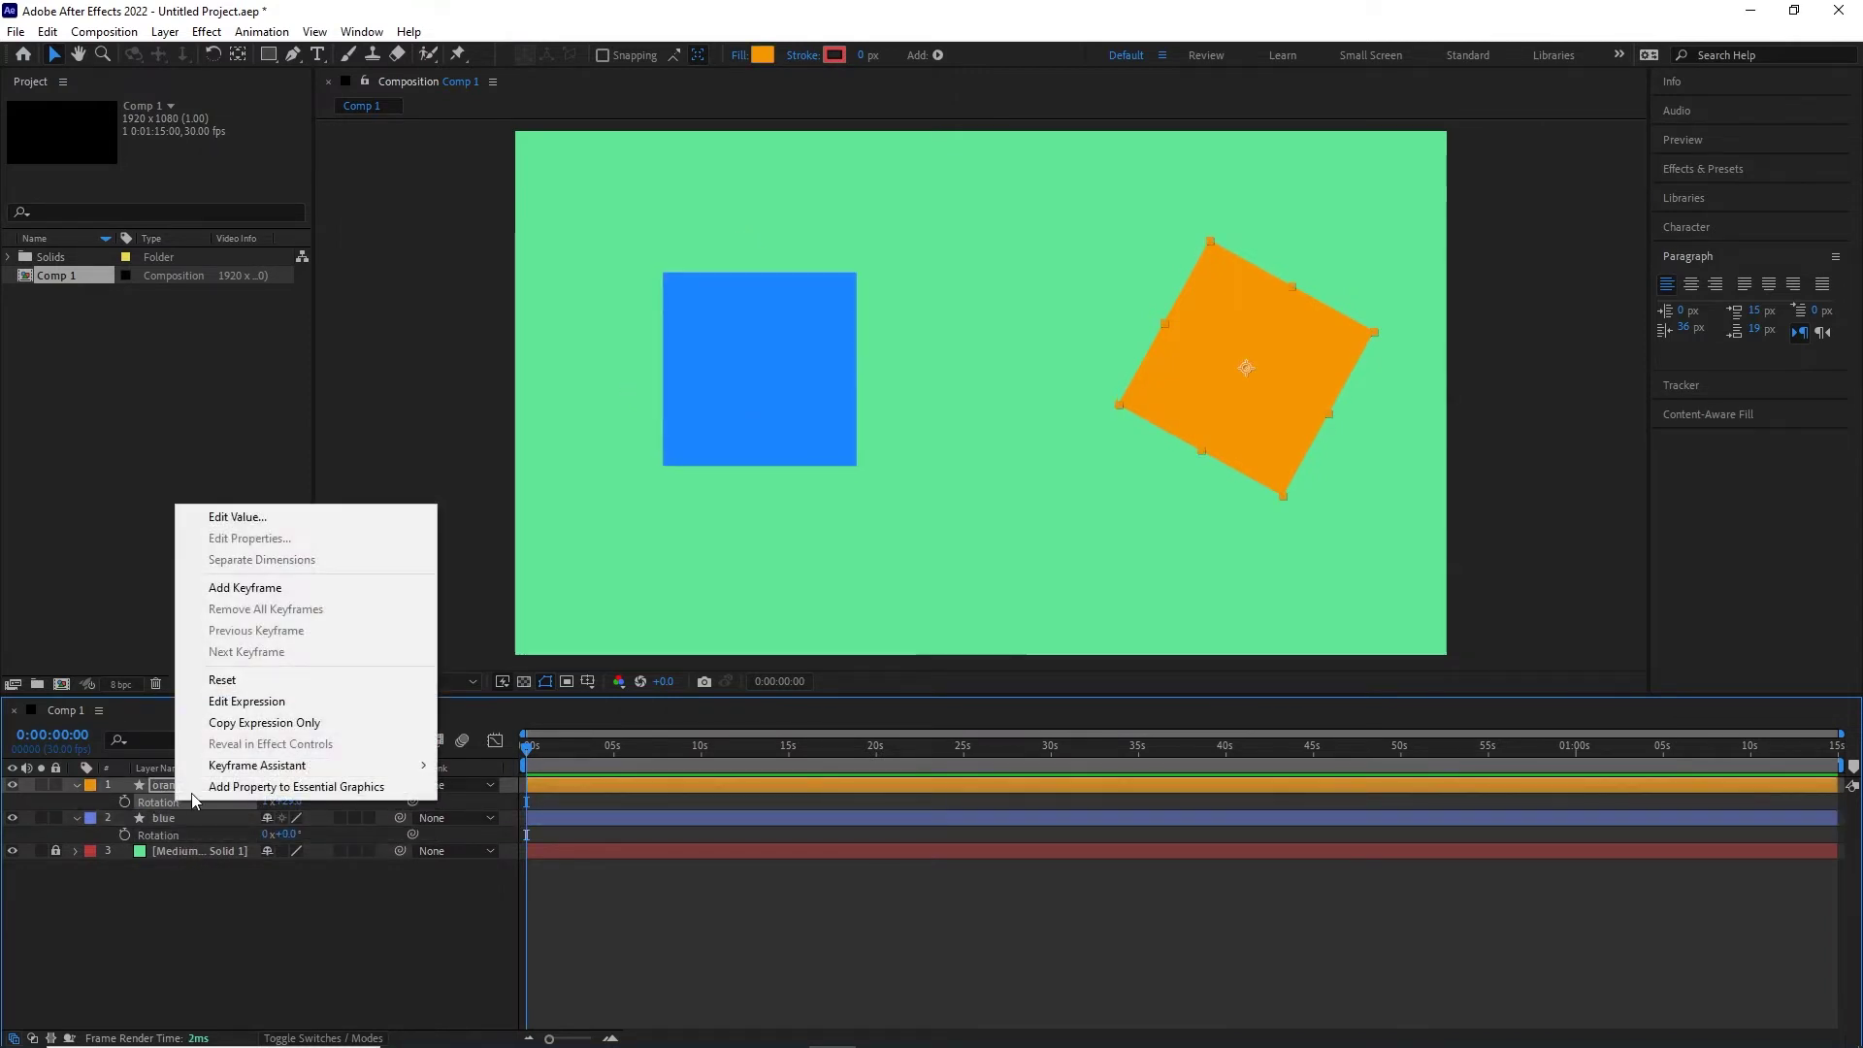
pyautogui.click(223, 679)
pyautogui.click(260, 945)
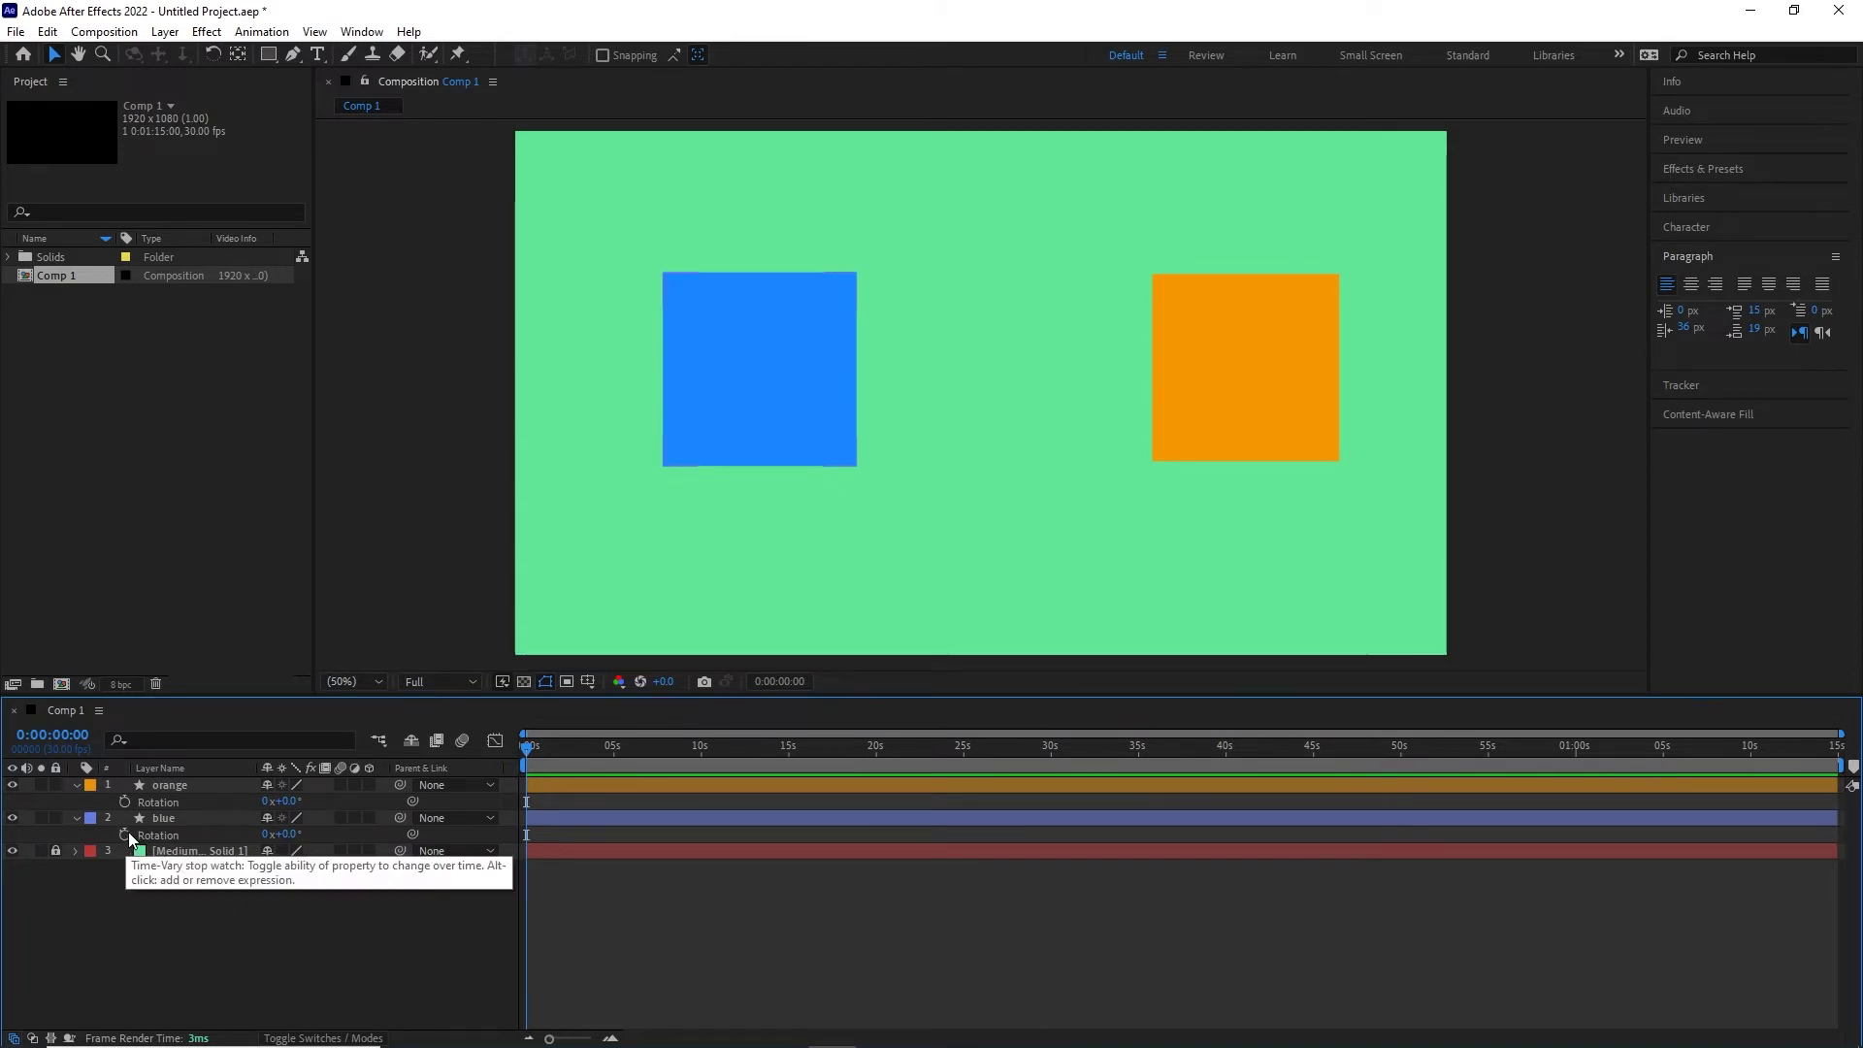
# - Try enabling an expression on the blue layer's Rotation, and remove it again
pyautogui.keyDown('alt'); pyautogui.click(125, 836); pyautogui.keyUp('alt')
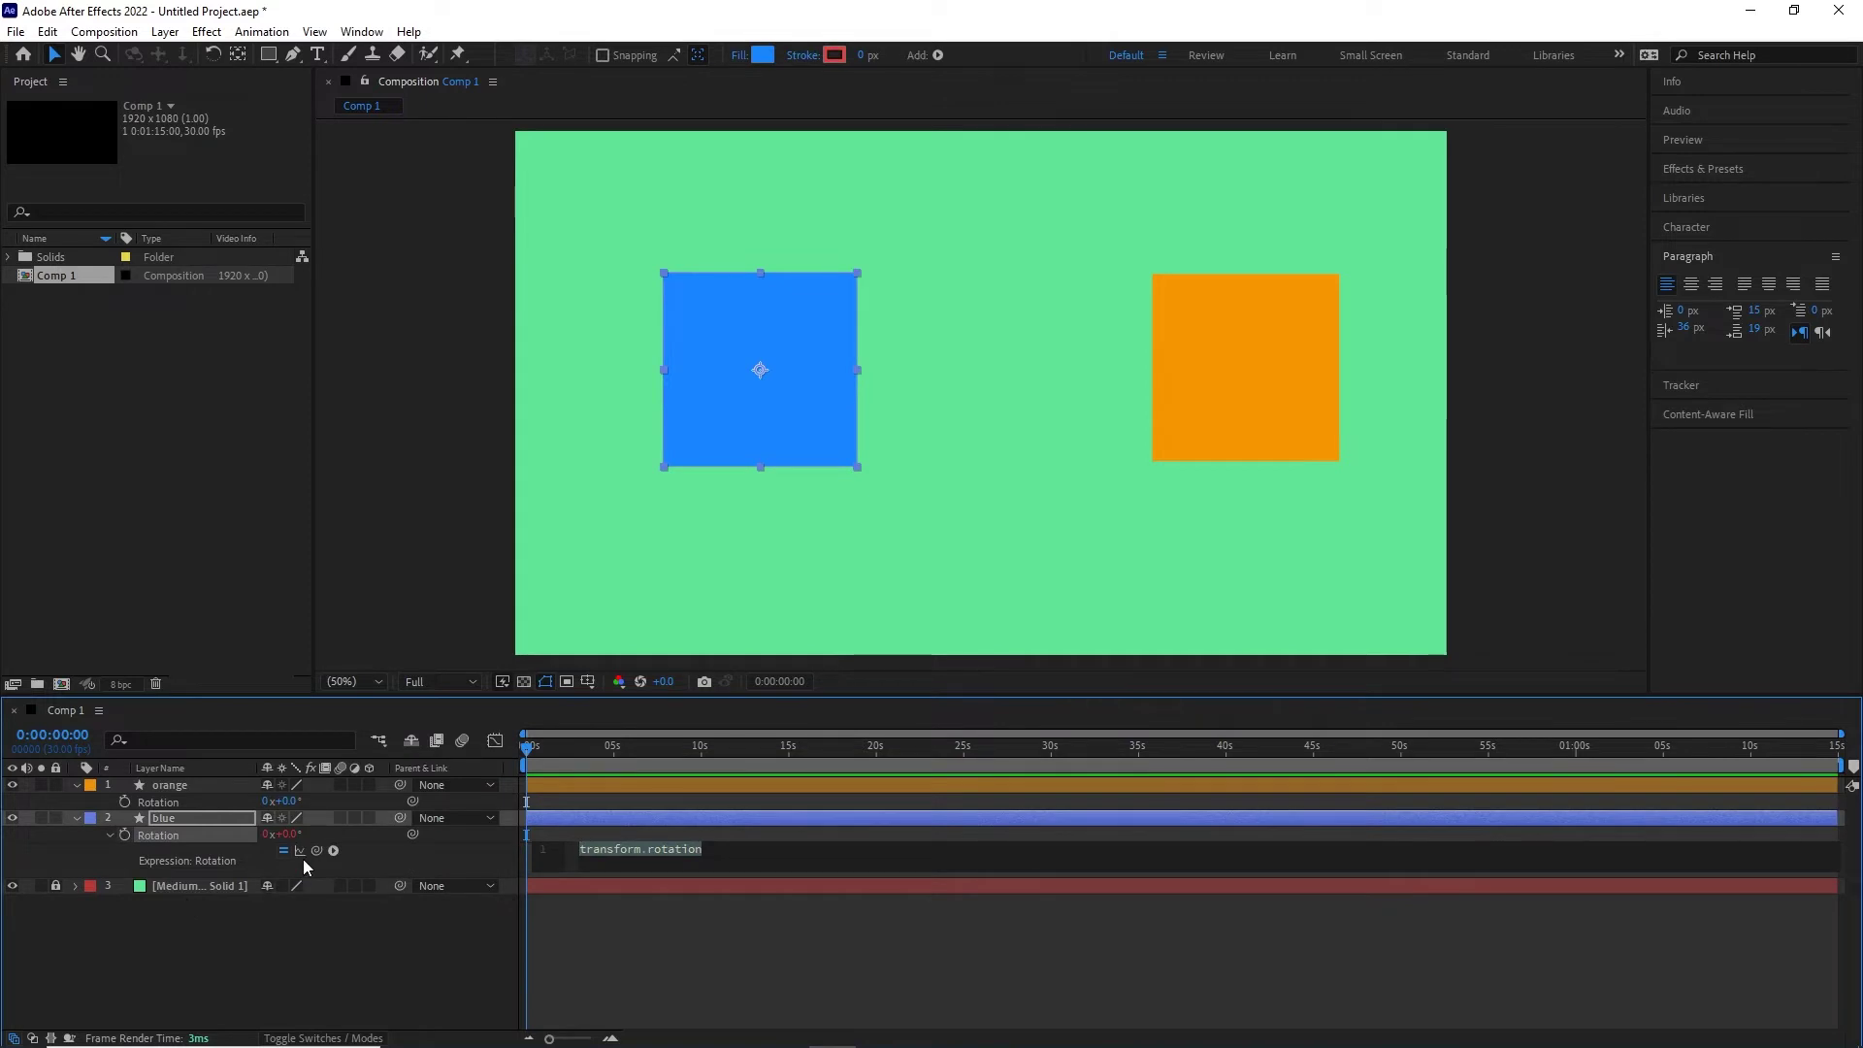
pyautogui.keyDown('alt'); pyautogui.click(123, 837); pyautogui.keyUp('alt')
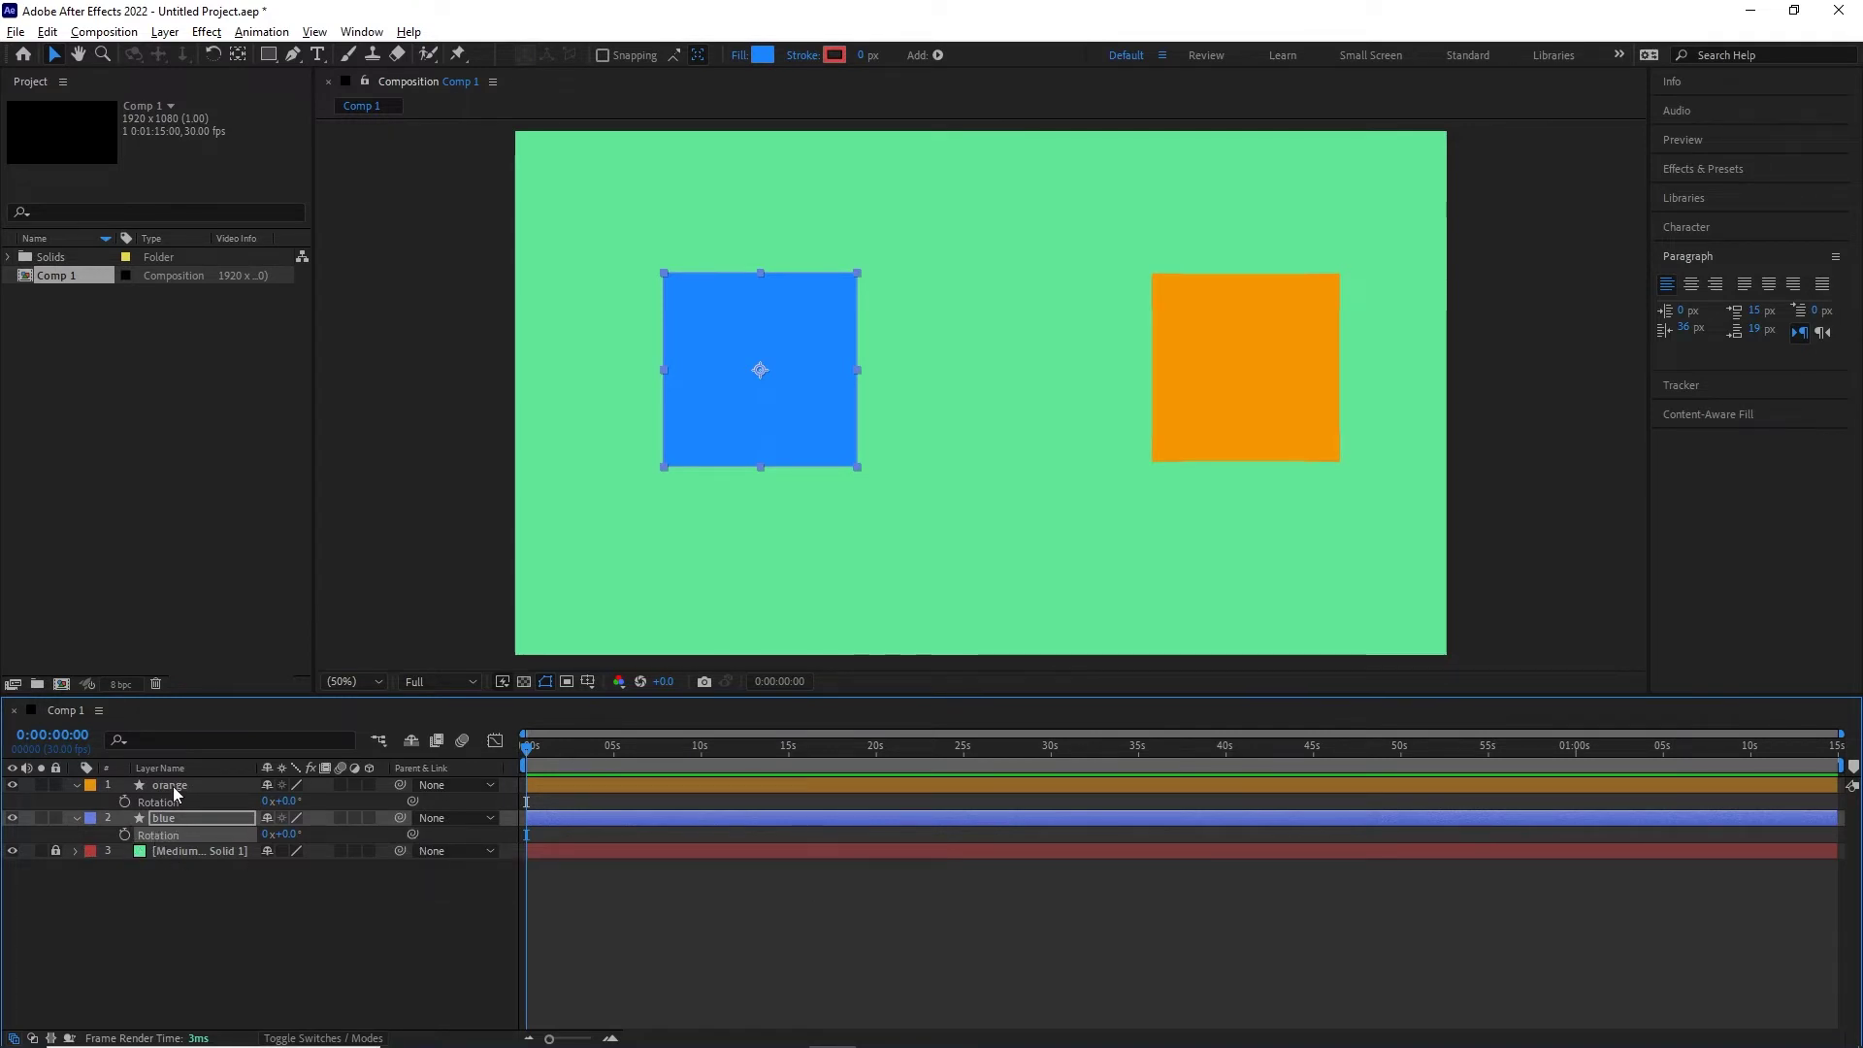
pyautogui.click(204, 922)
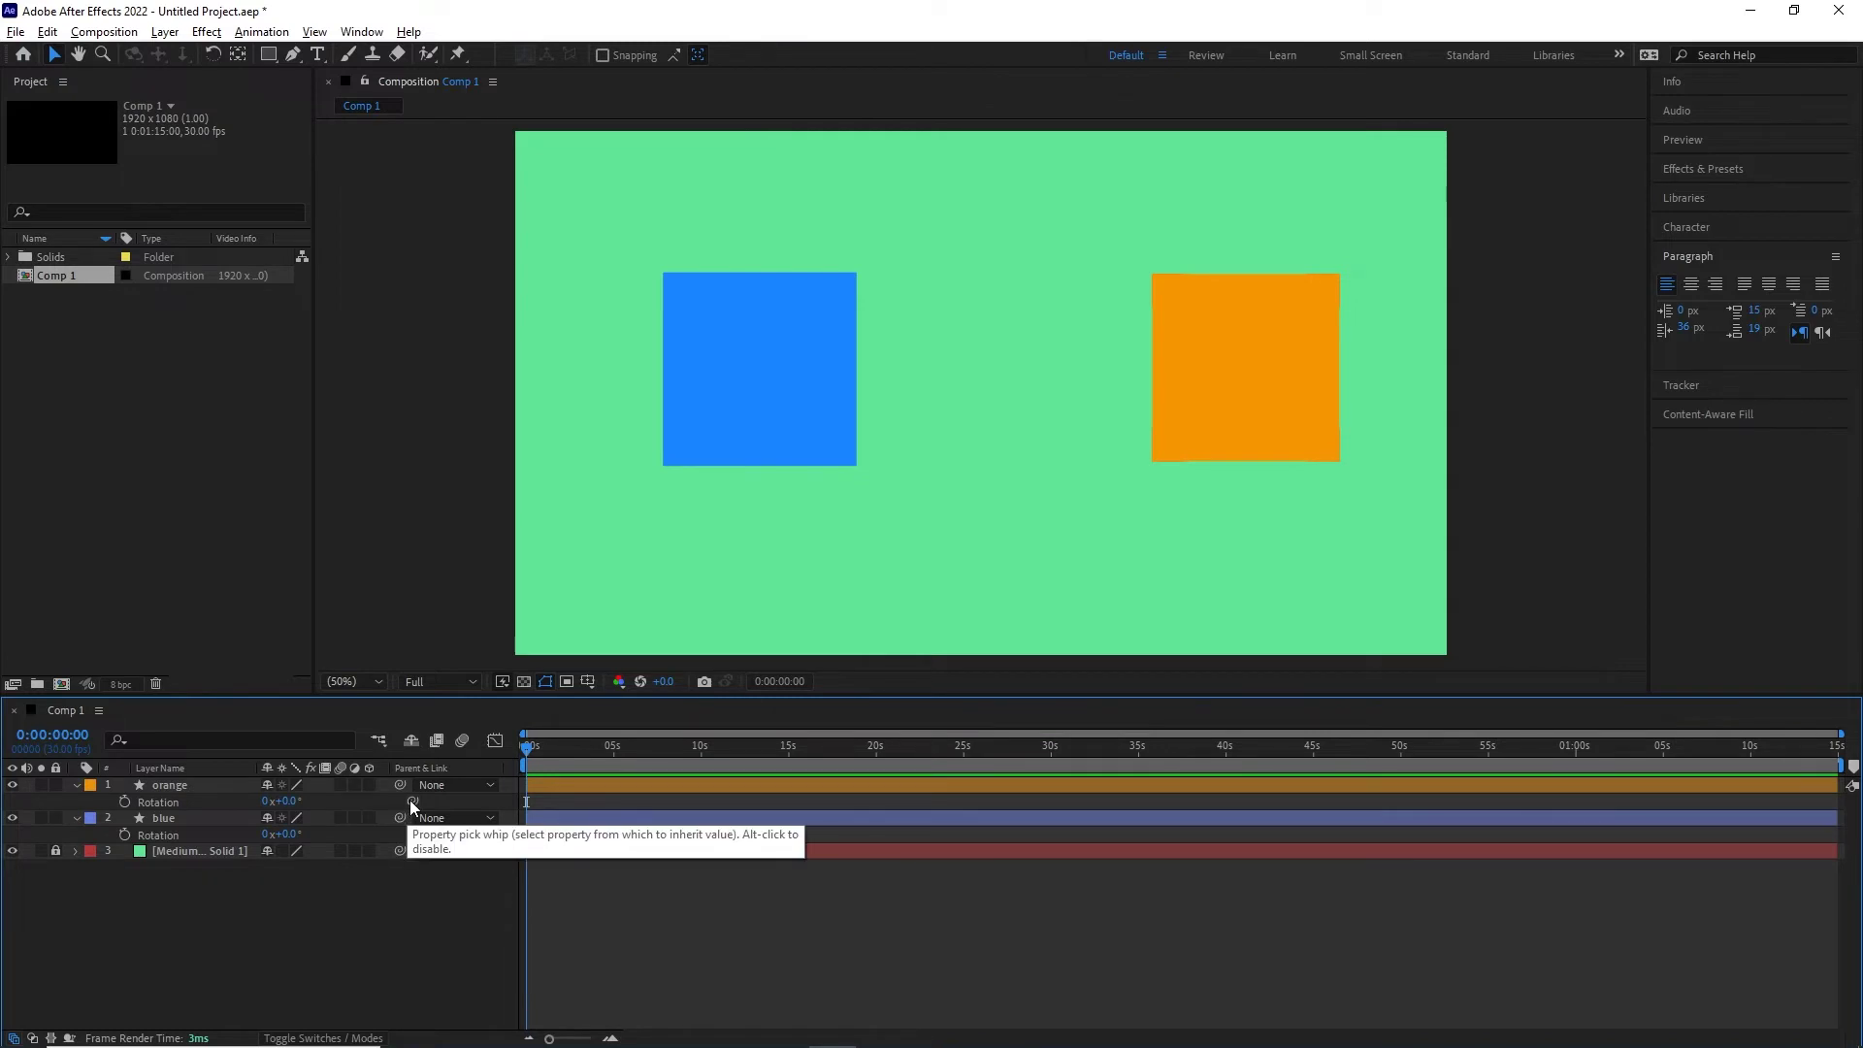
# - Link the orange layer's Rotation to the blue layer's Rotation and test it by rotating blue to about 163°
pyautogui.moveTo(413, 804); pyautogui.dragTo(153, 836)
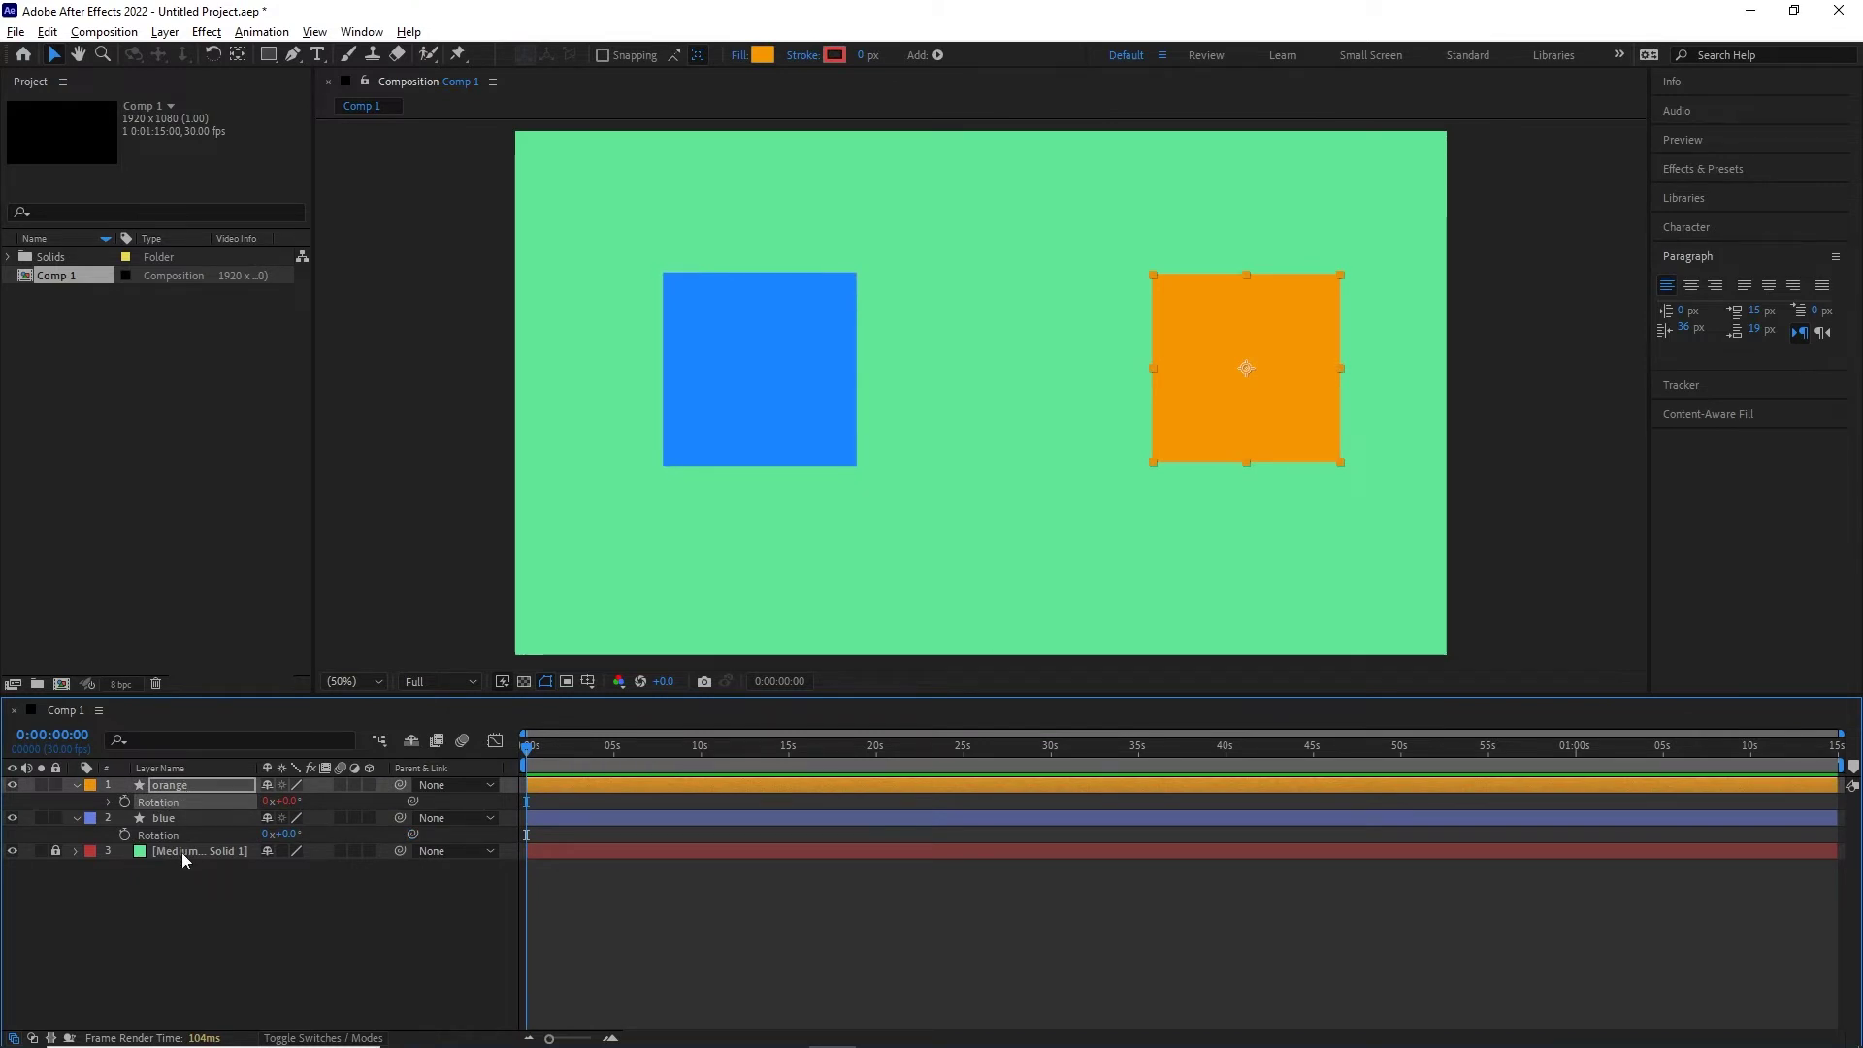
pyautogui.moveTo(283, 841); pyautogui.dragTo(441, 834)
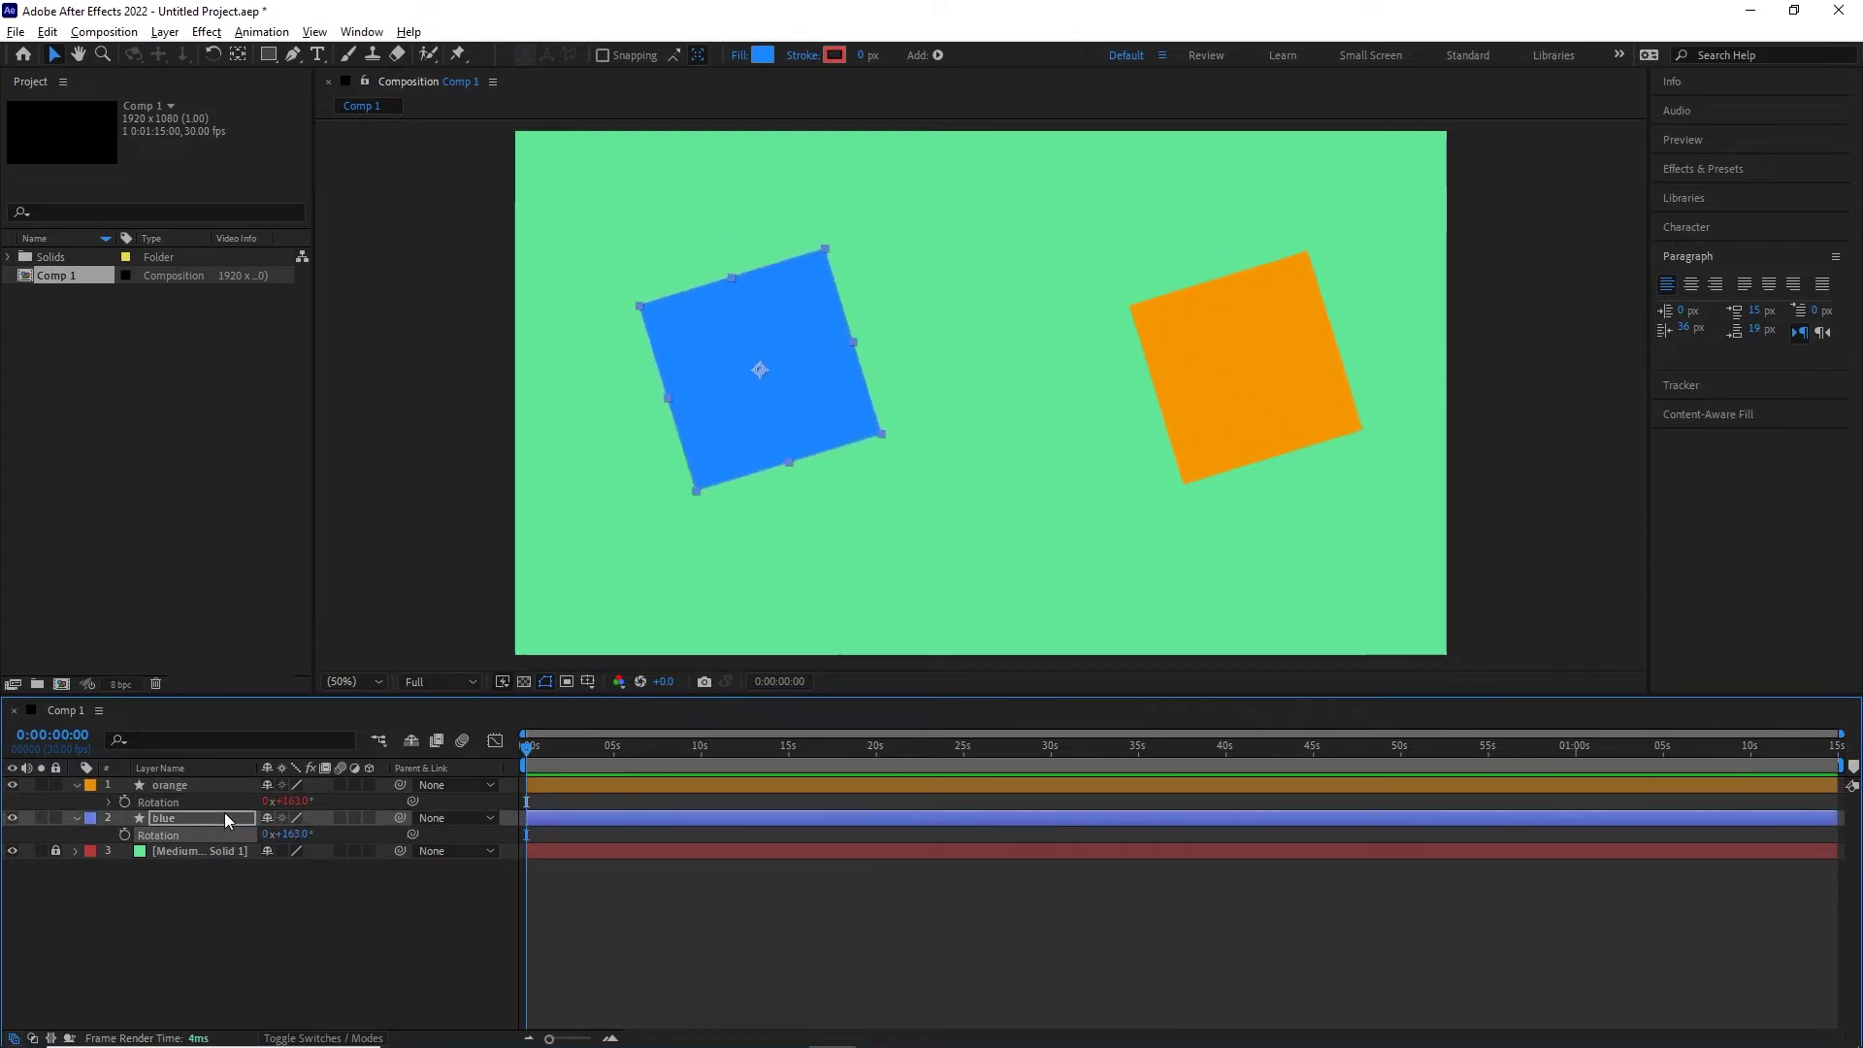
# - Remove the link from the orange layer's Rotation and link its Opacity to the blue layer's Opacity instead
pyautogui.keyDown('alt'); pyautogui.click(125, 803); pyautogui.keyUp('alt')
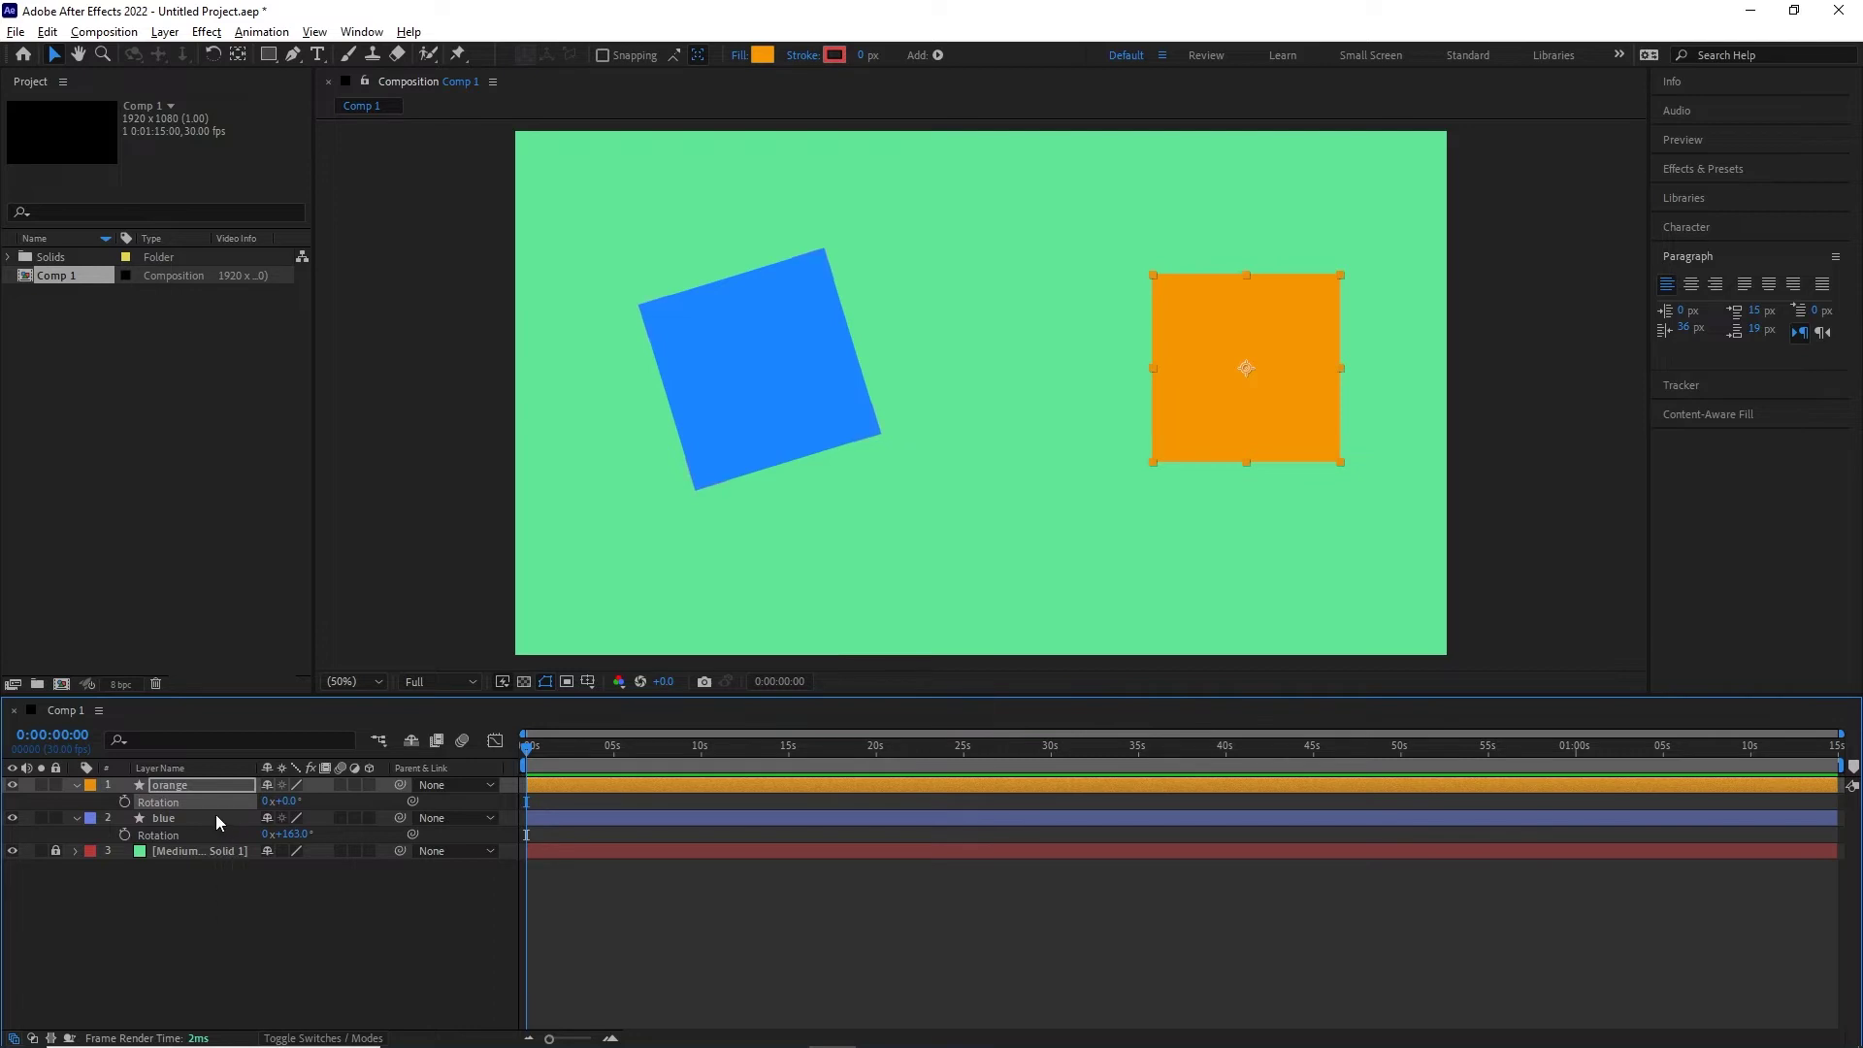
pyautogui.press('t')
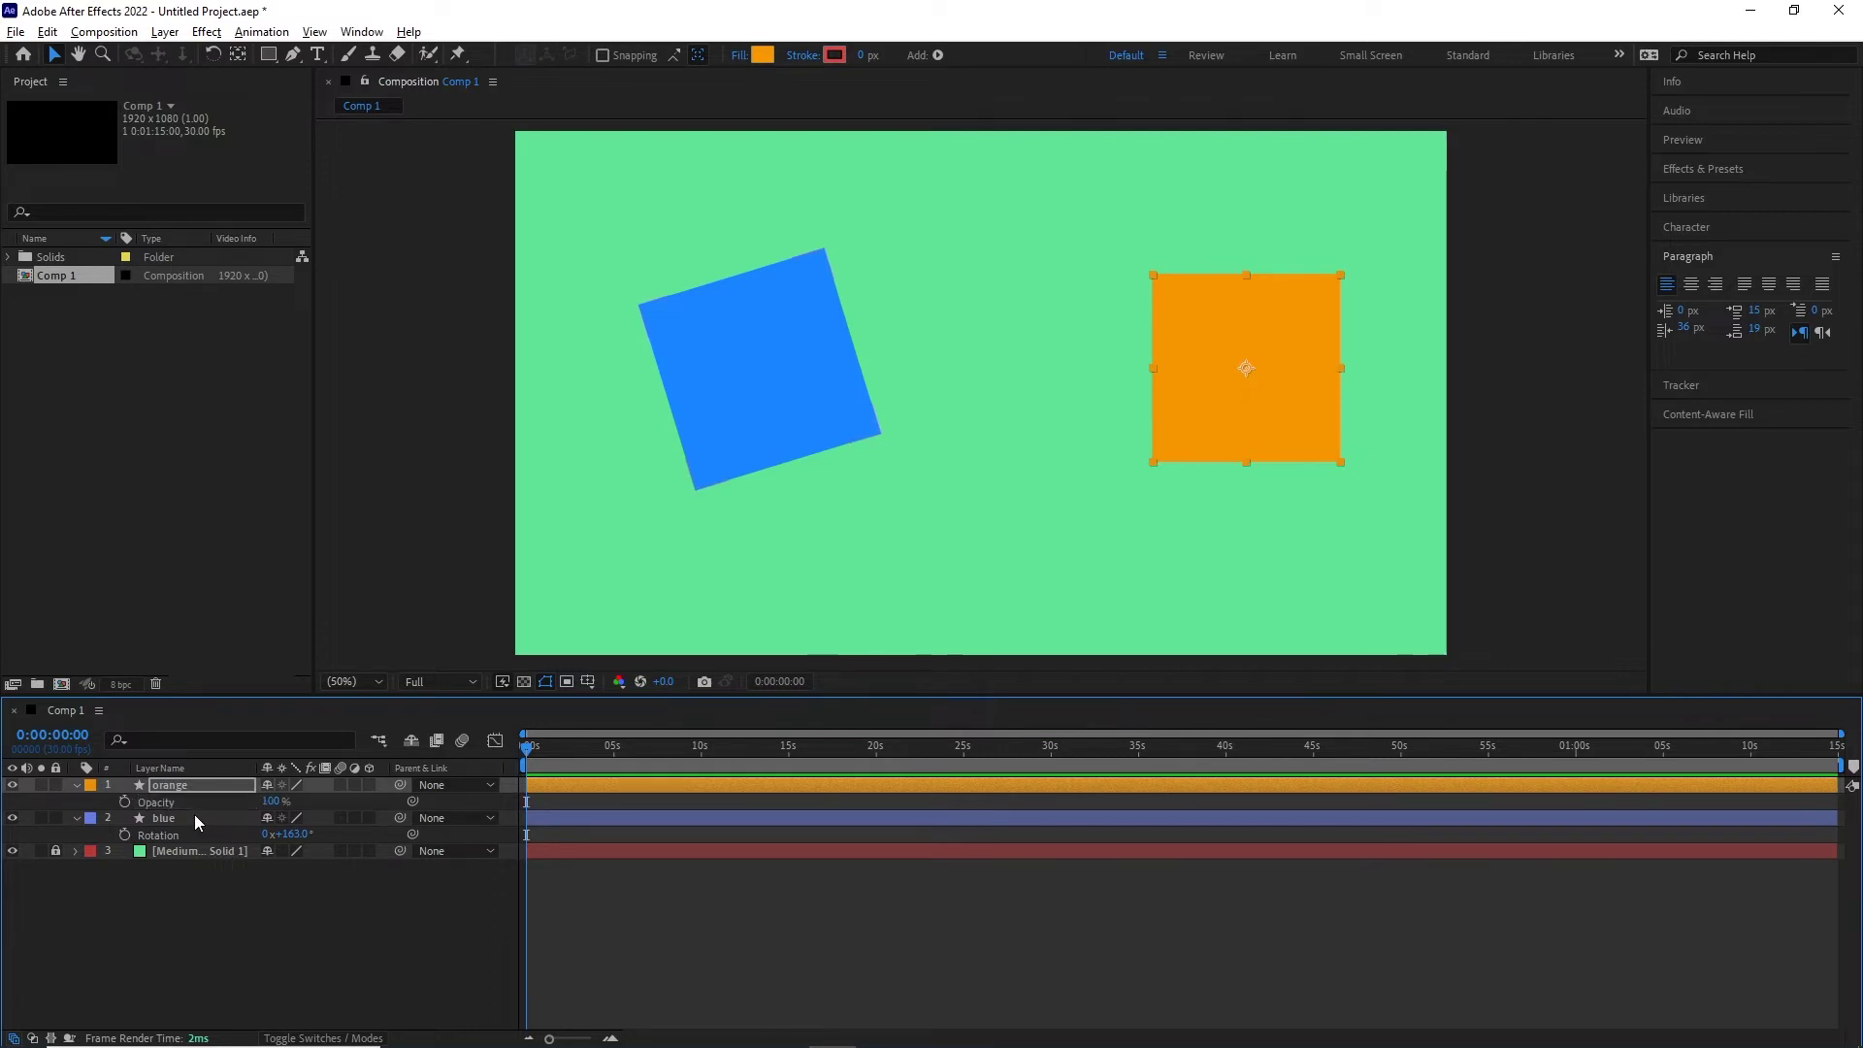
pyautogui.click(173, 820)
pyautogui.press('t')
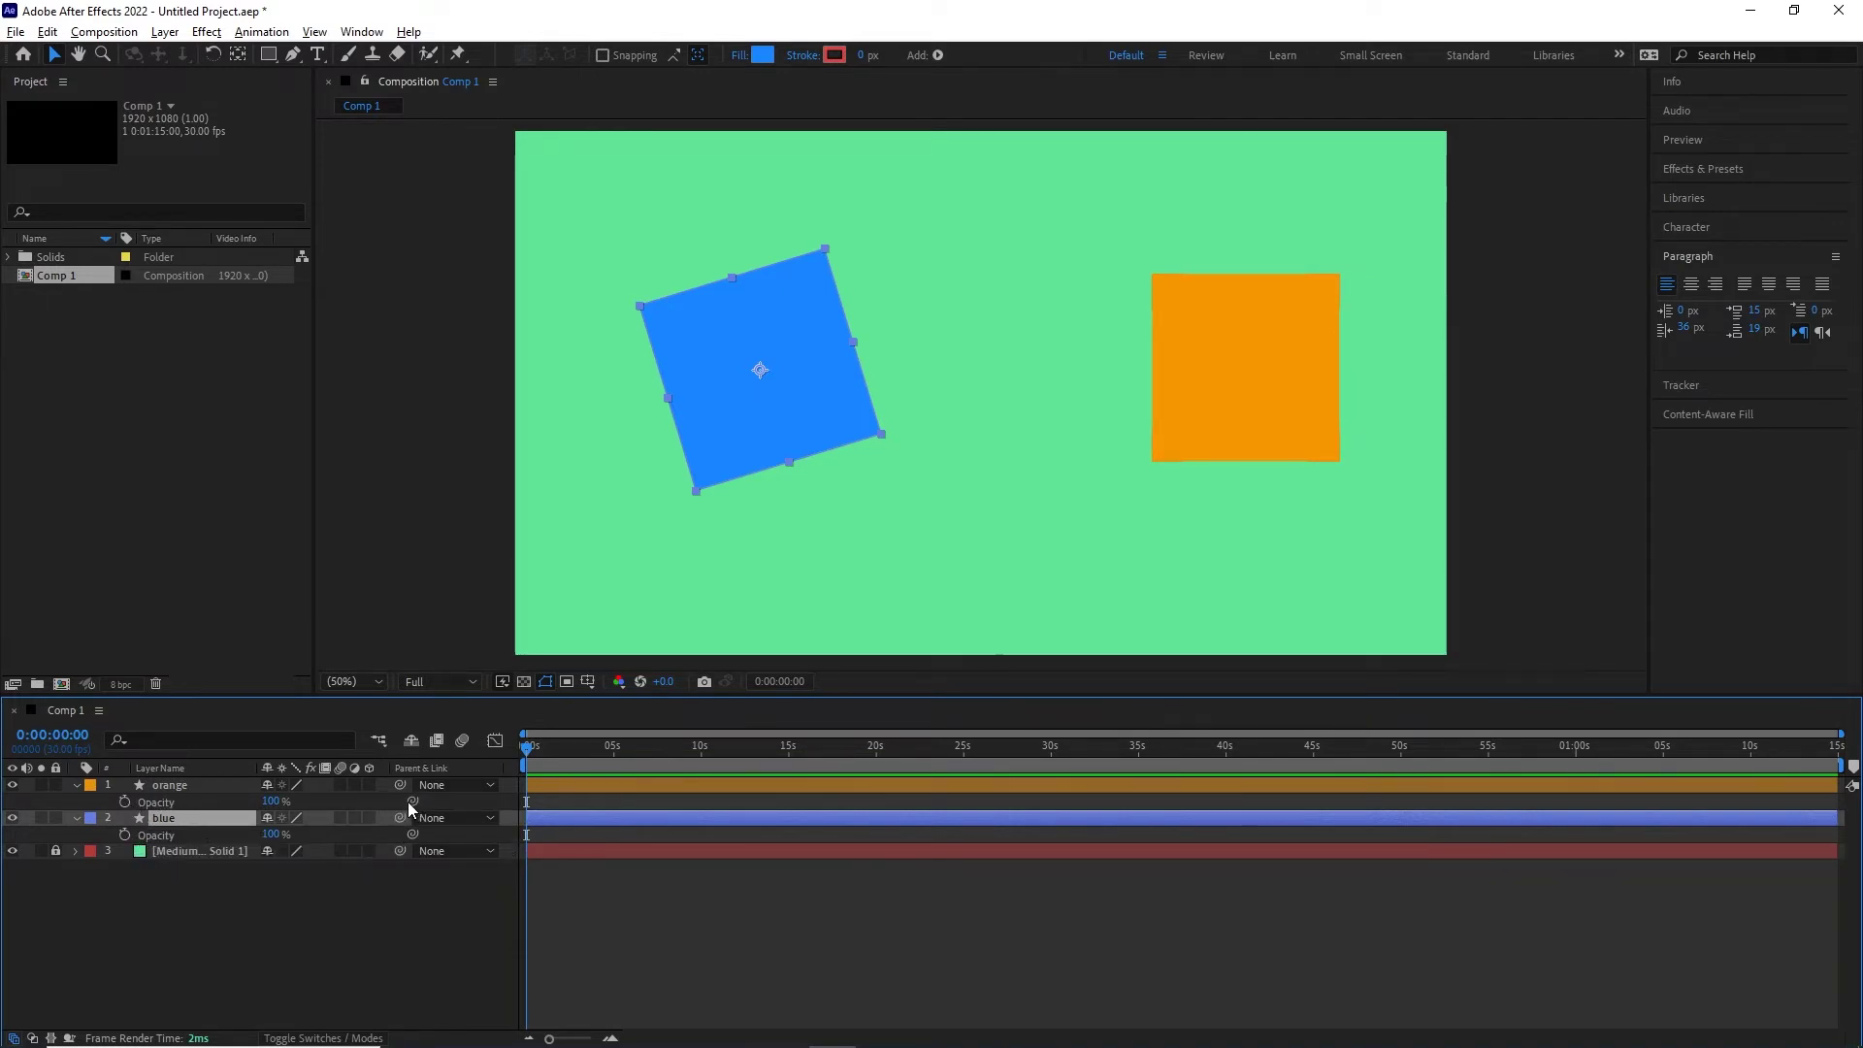
pyautogui.moveTo(411, 805); pyautogui.dragTo(308, 836)
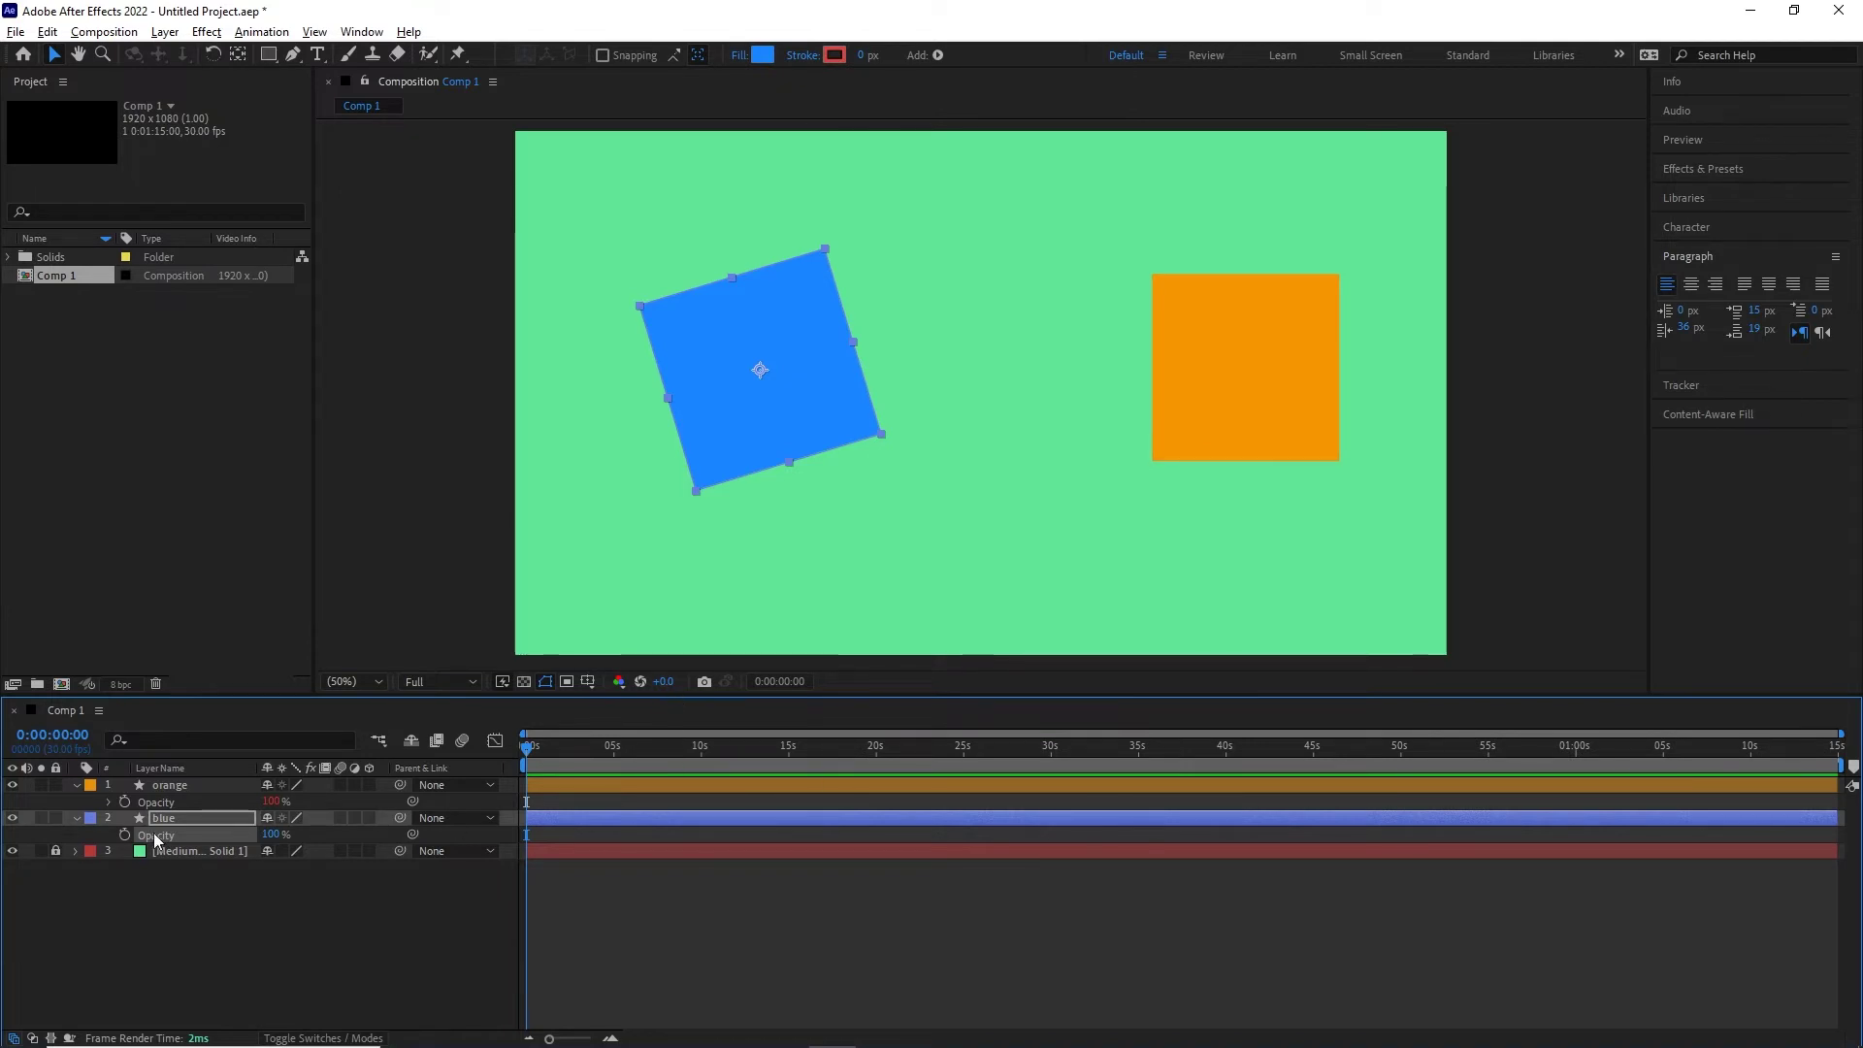
pyautogui.click(184, 895)
# - Delete the blue and orange layers, leaving only the locked green background in the composition
pyautogui.click(161, 815)
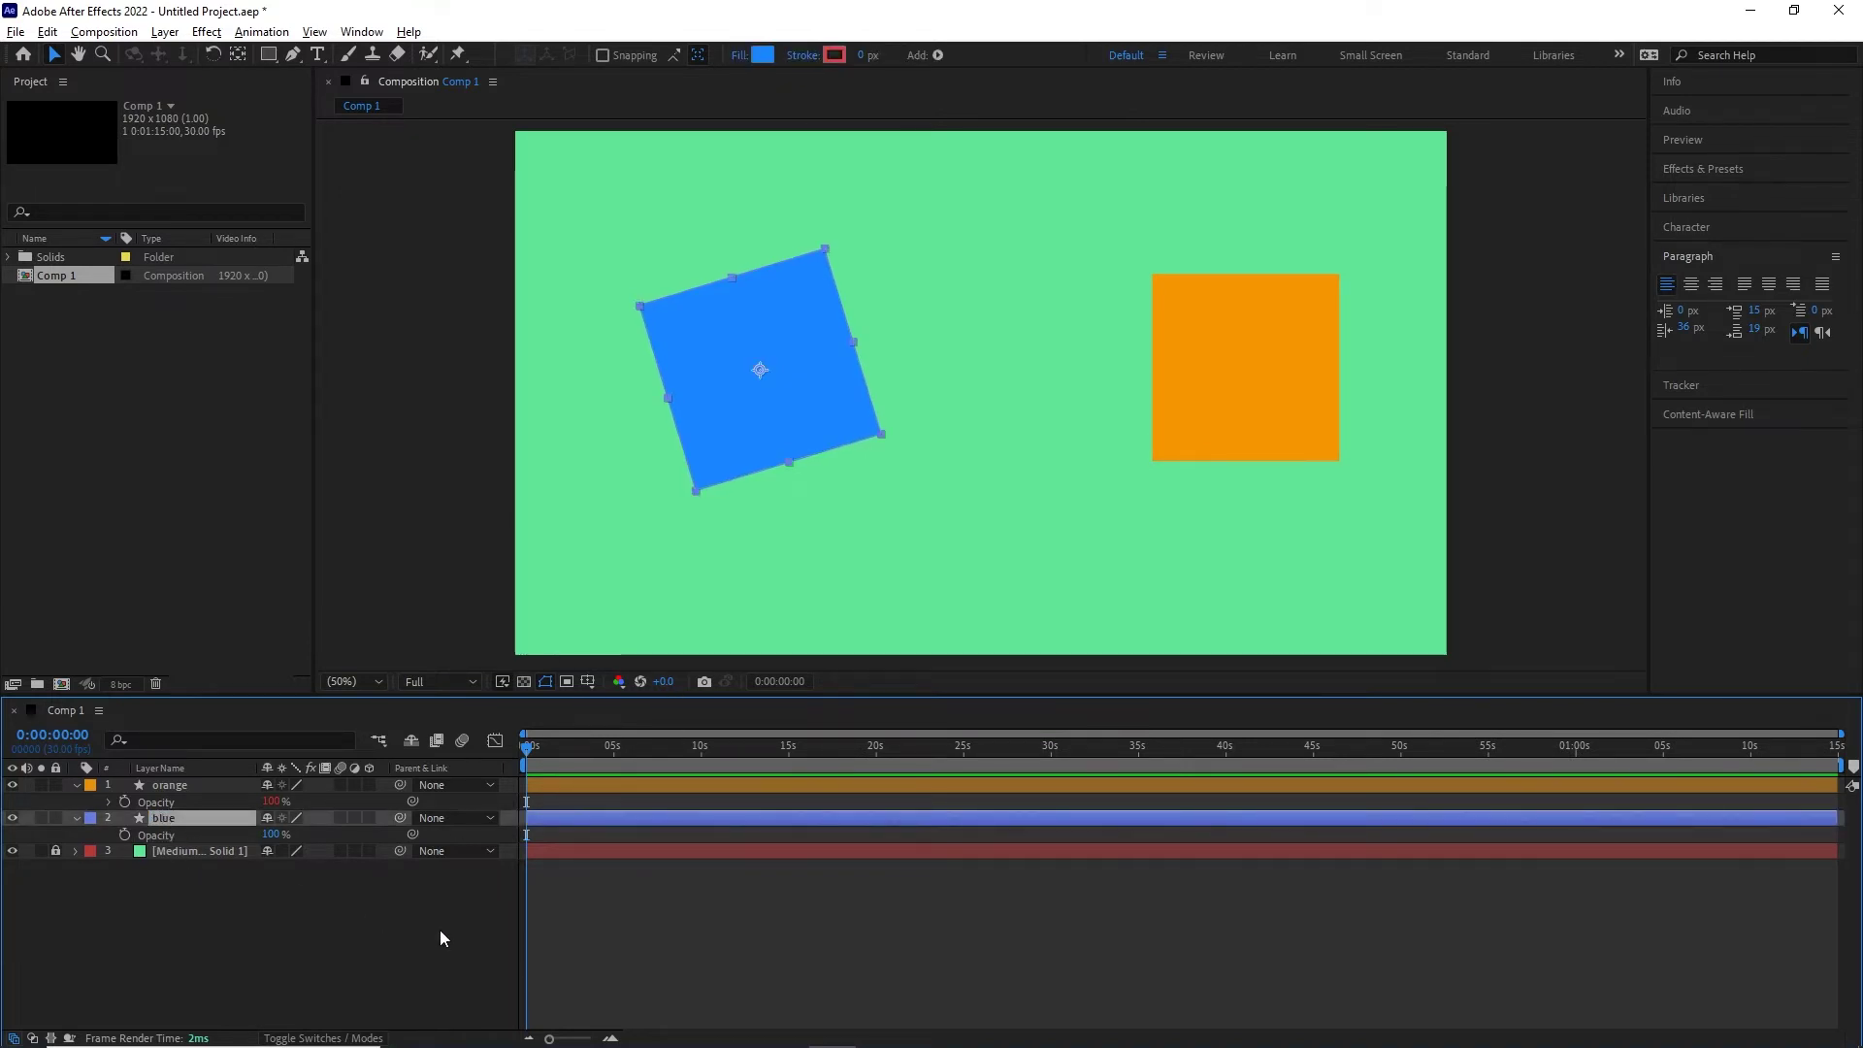
pyautogui.press('Delete')
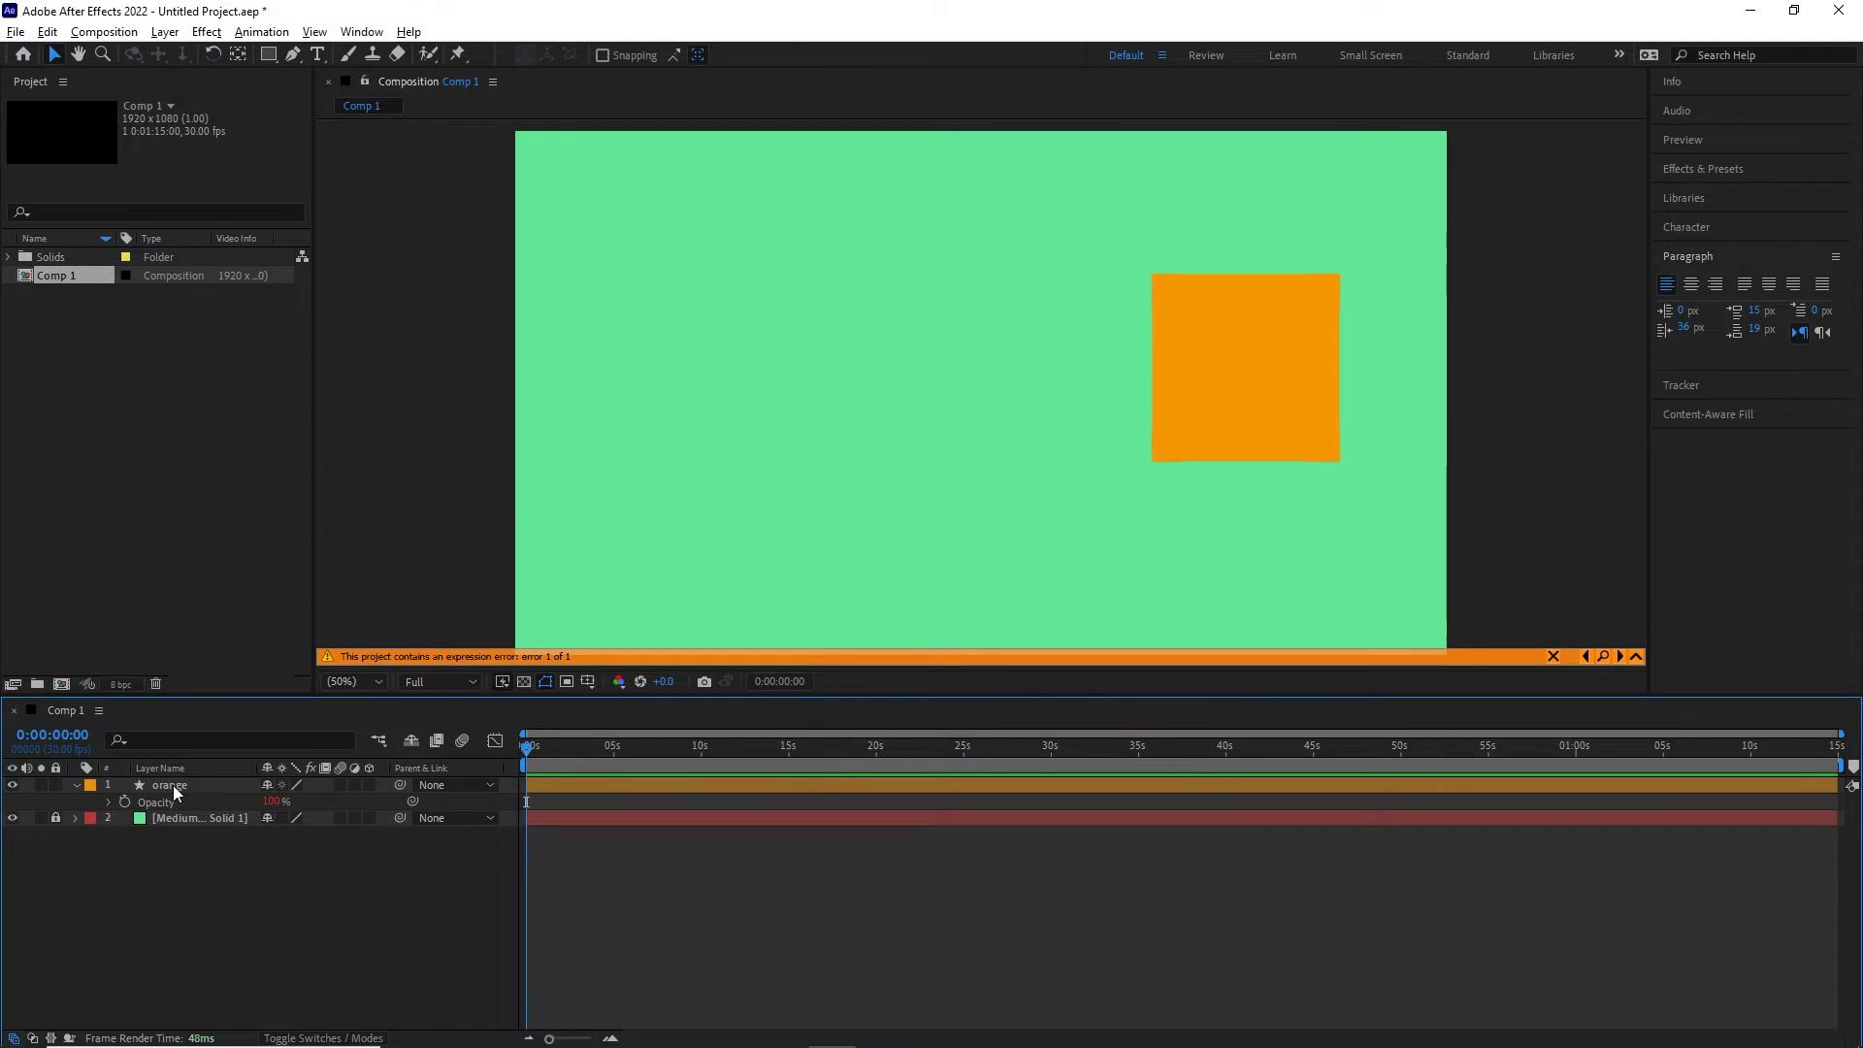
pyautogui.click(172, 787)
pyautogui.press('Delete')
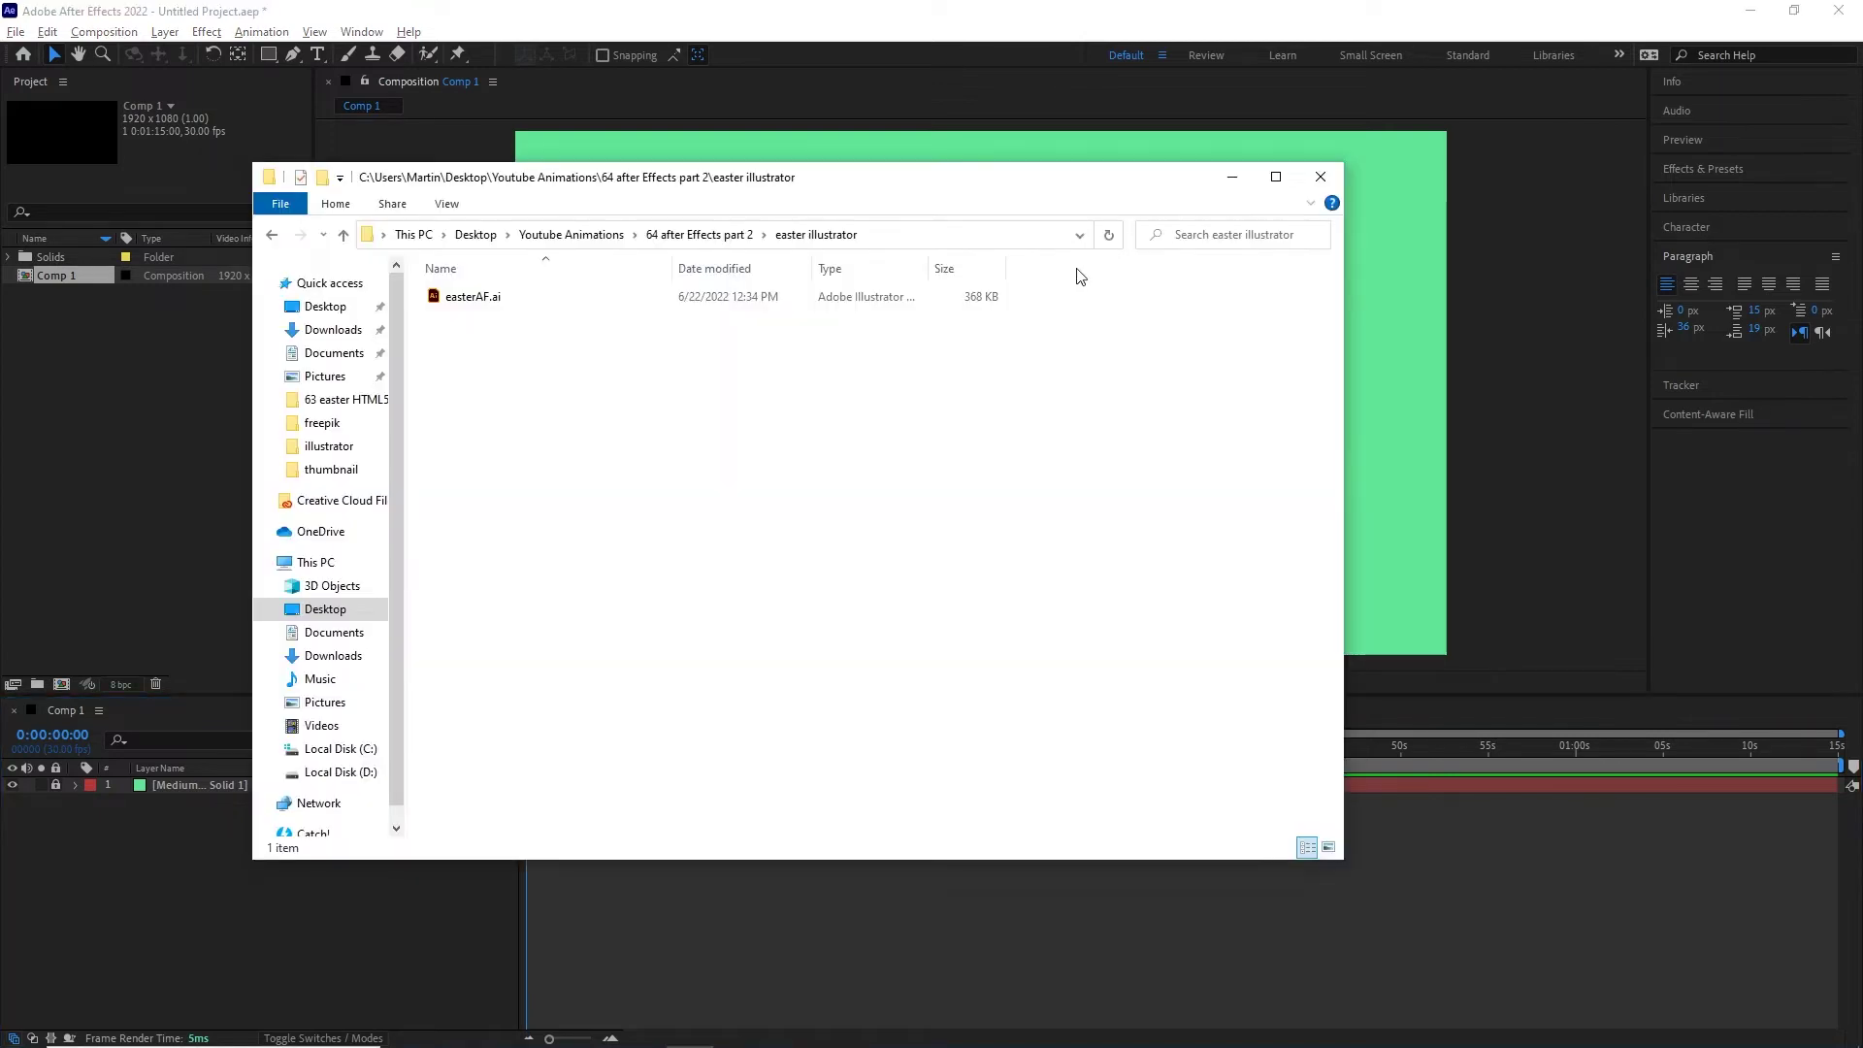
# - Open easterAF.ai in Illustrator, examine how the artwork is split into layers, and close it again
pyautogui.moveTo(937, 184); pyautogui.dragTo(1200, 291)
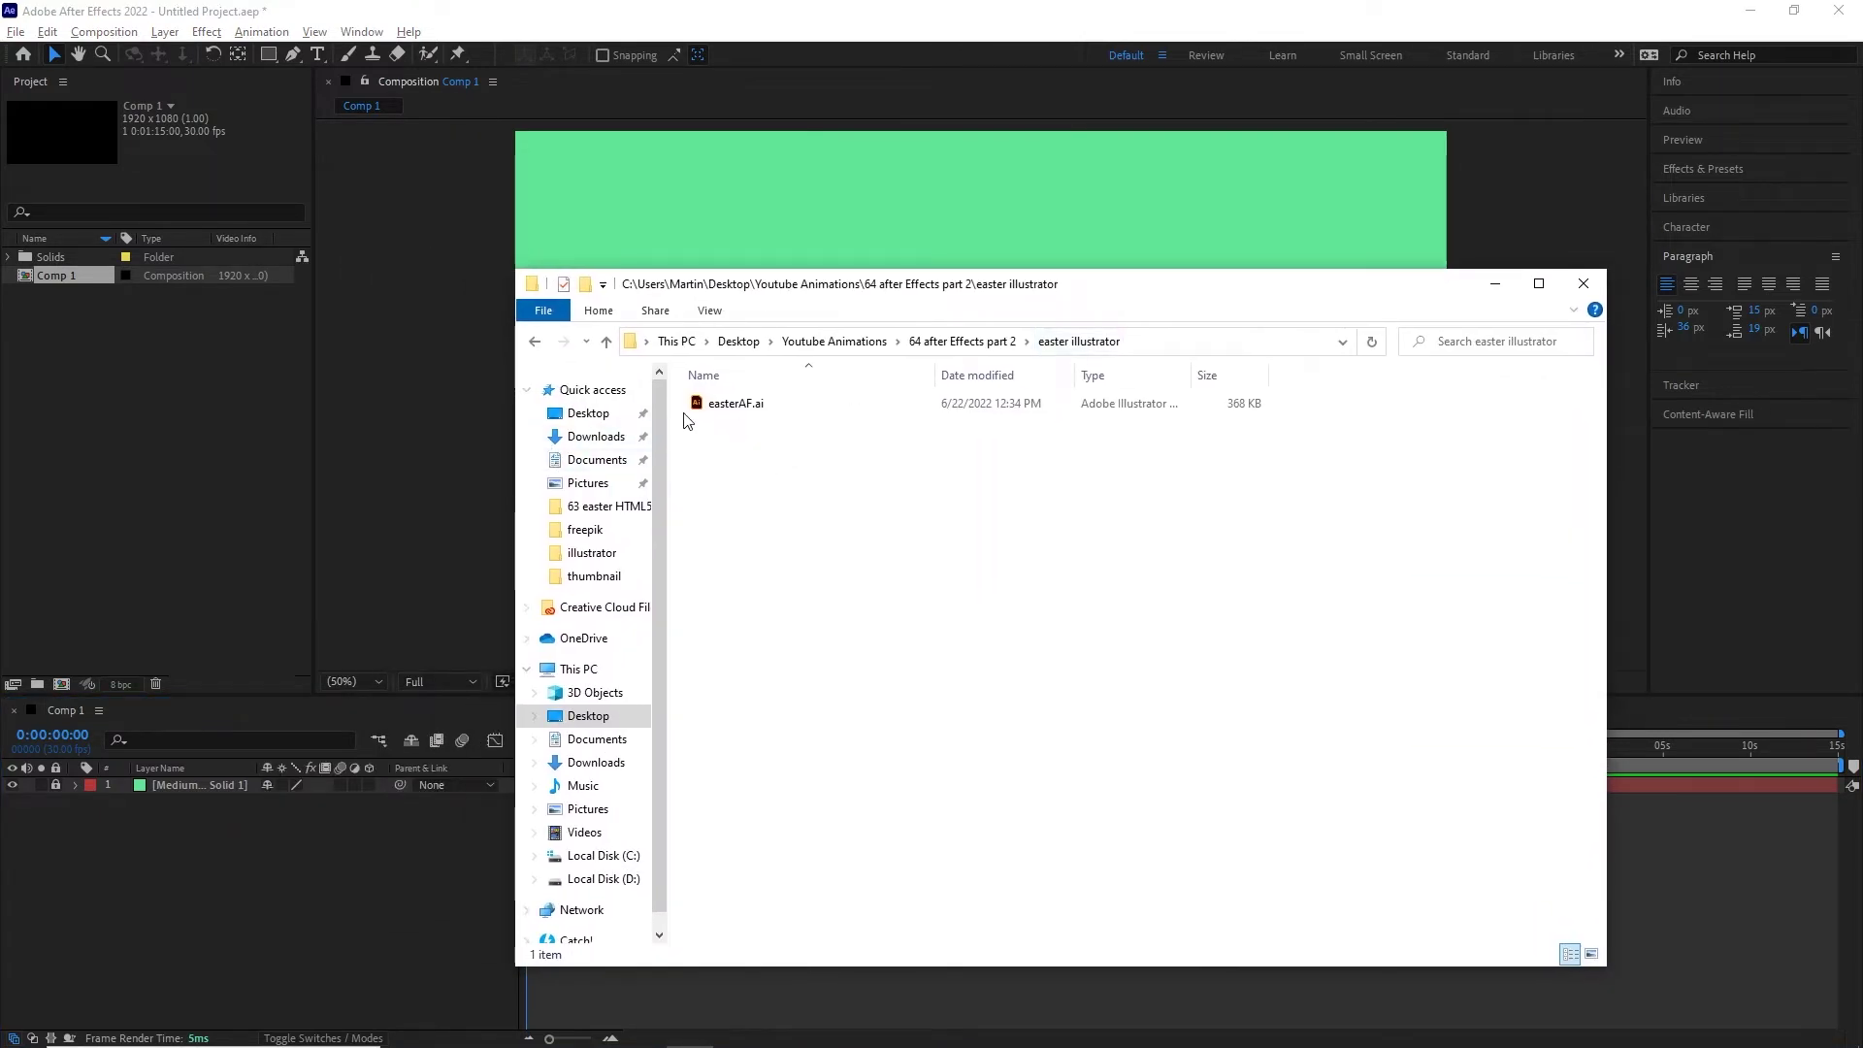
pyautogui.click(735, 412)
pyautogui.click(776, 456)
pyautogui.click(752, 413)
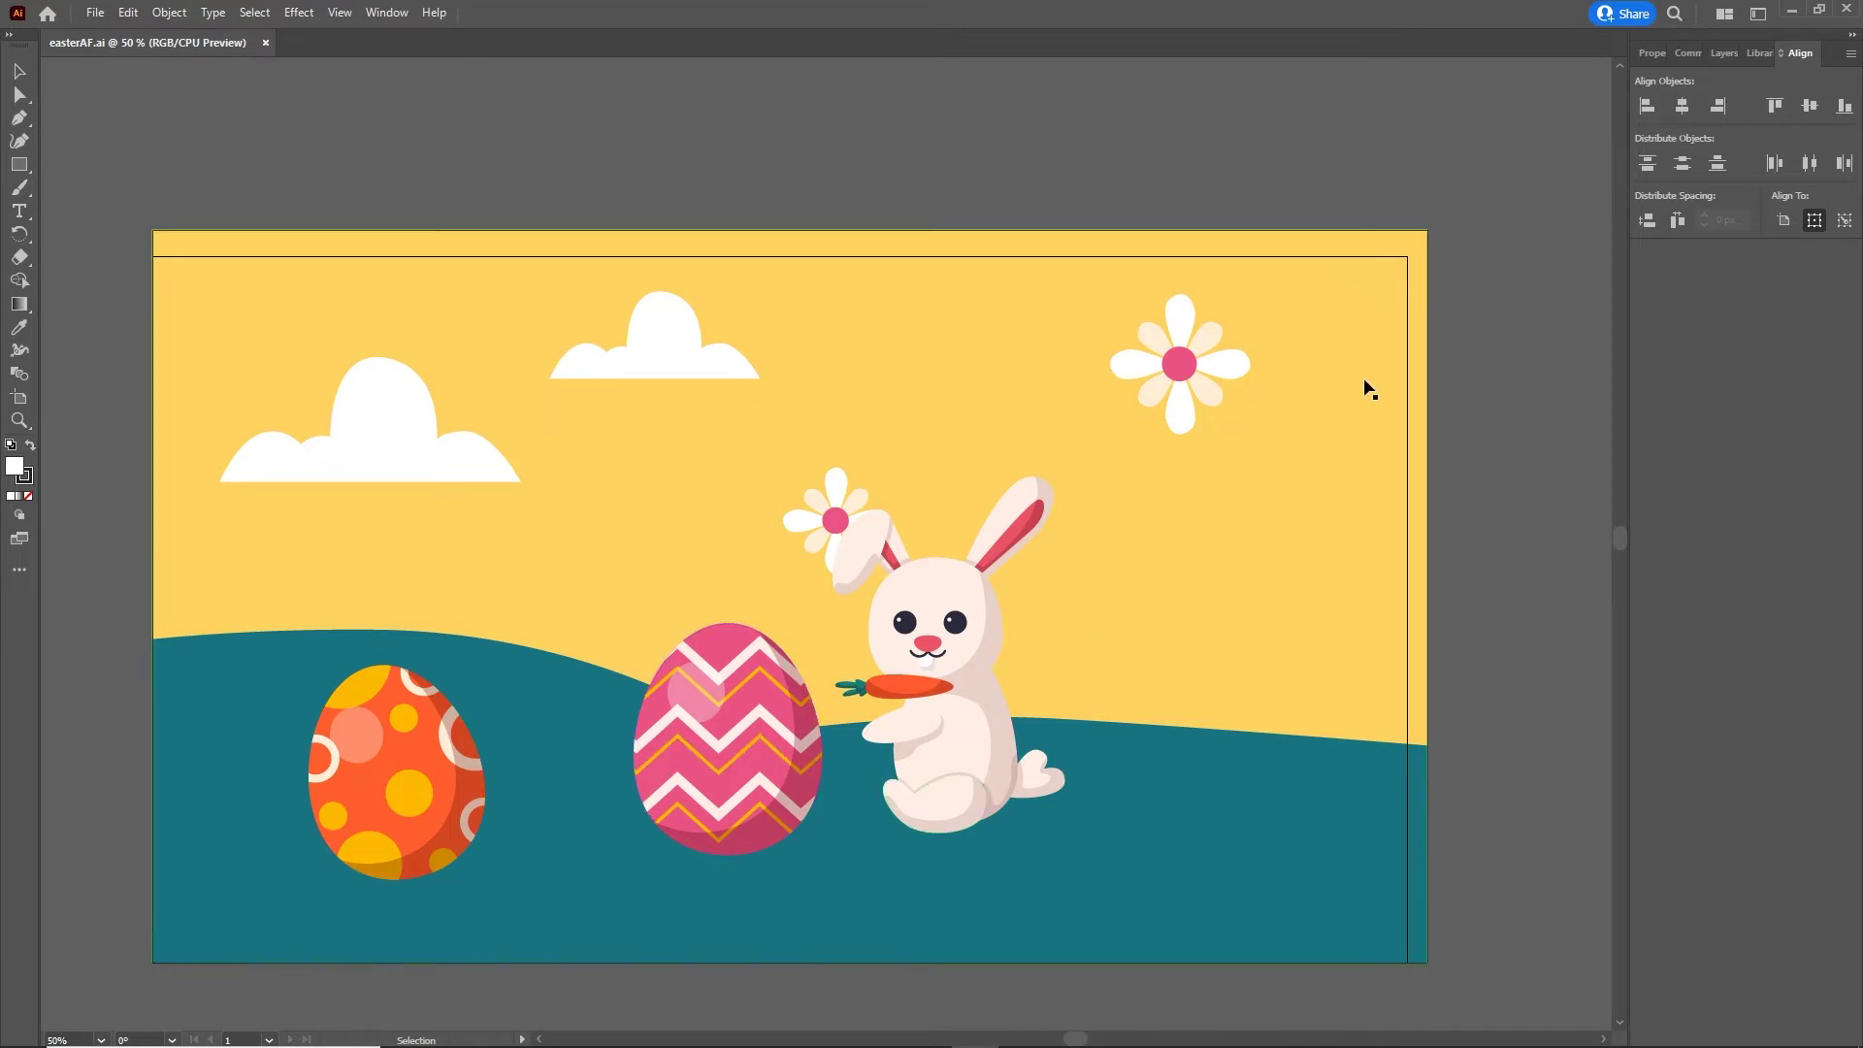
pyautogui.click(1730, 55)
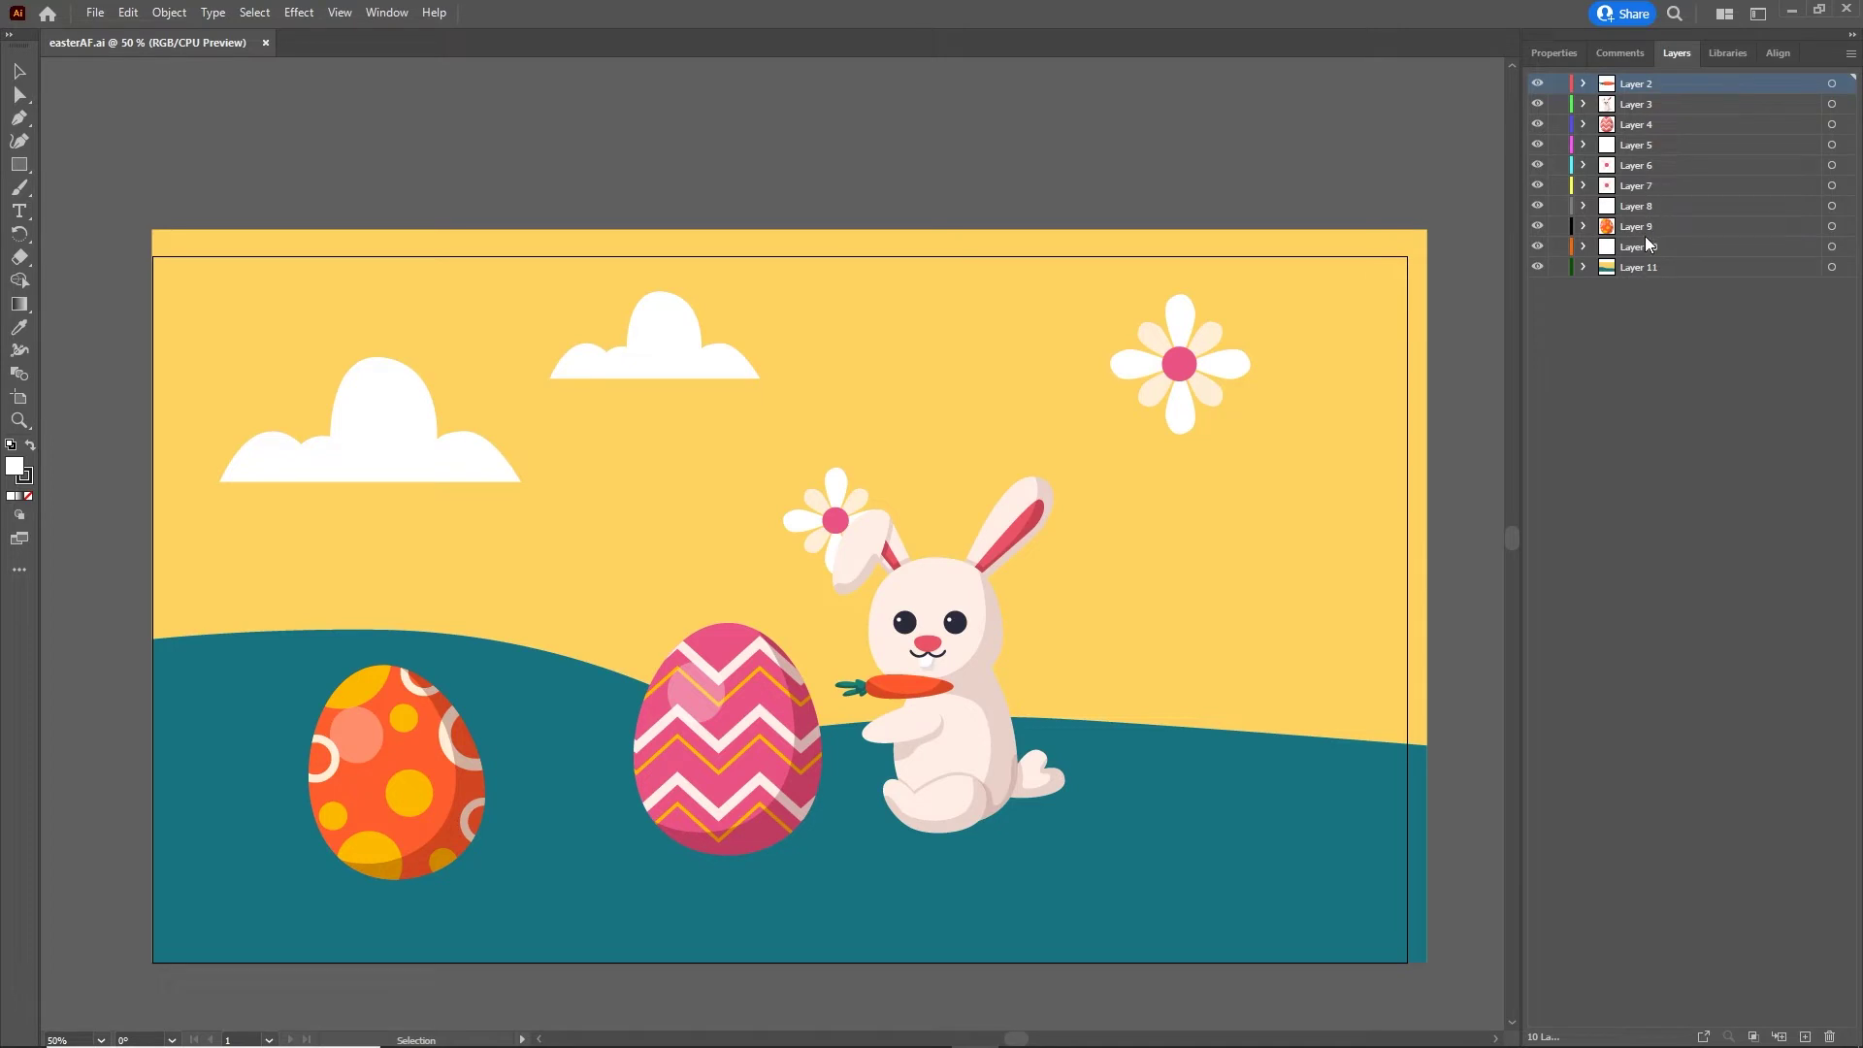
pyautogui.click(1847, 11)
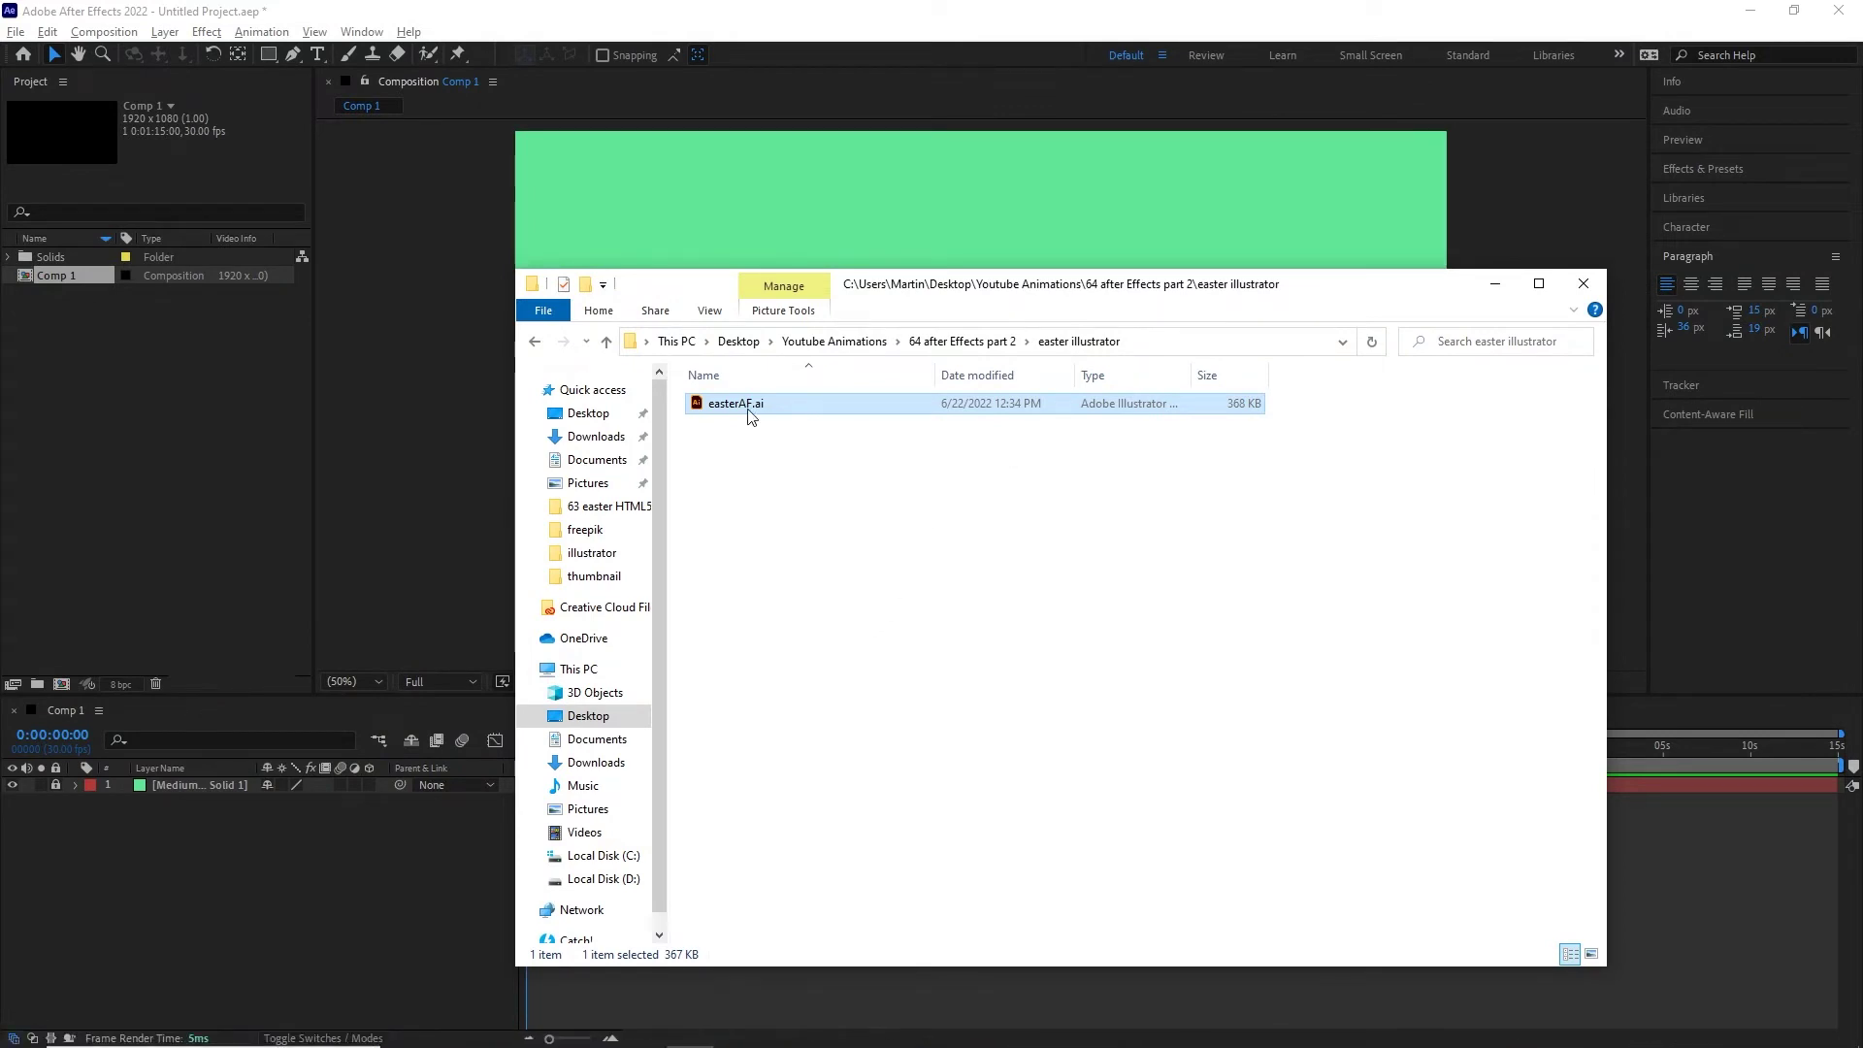
# - Import easterAF.ai into the After Effects project as a Composition with Footage Dimensions set to Layer Size
pyautogui.moveTo(748, 415); pyautogui.dragTo(114, 423)
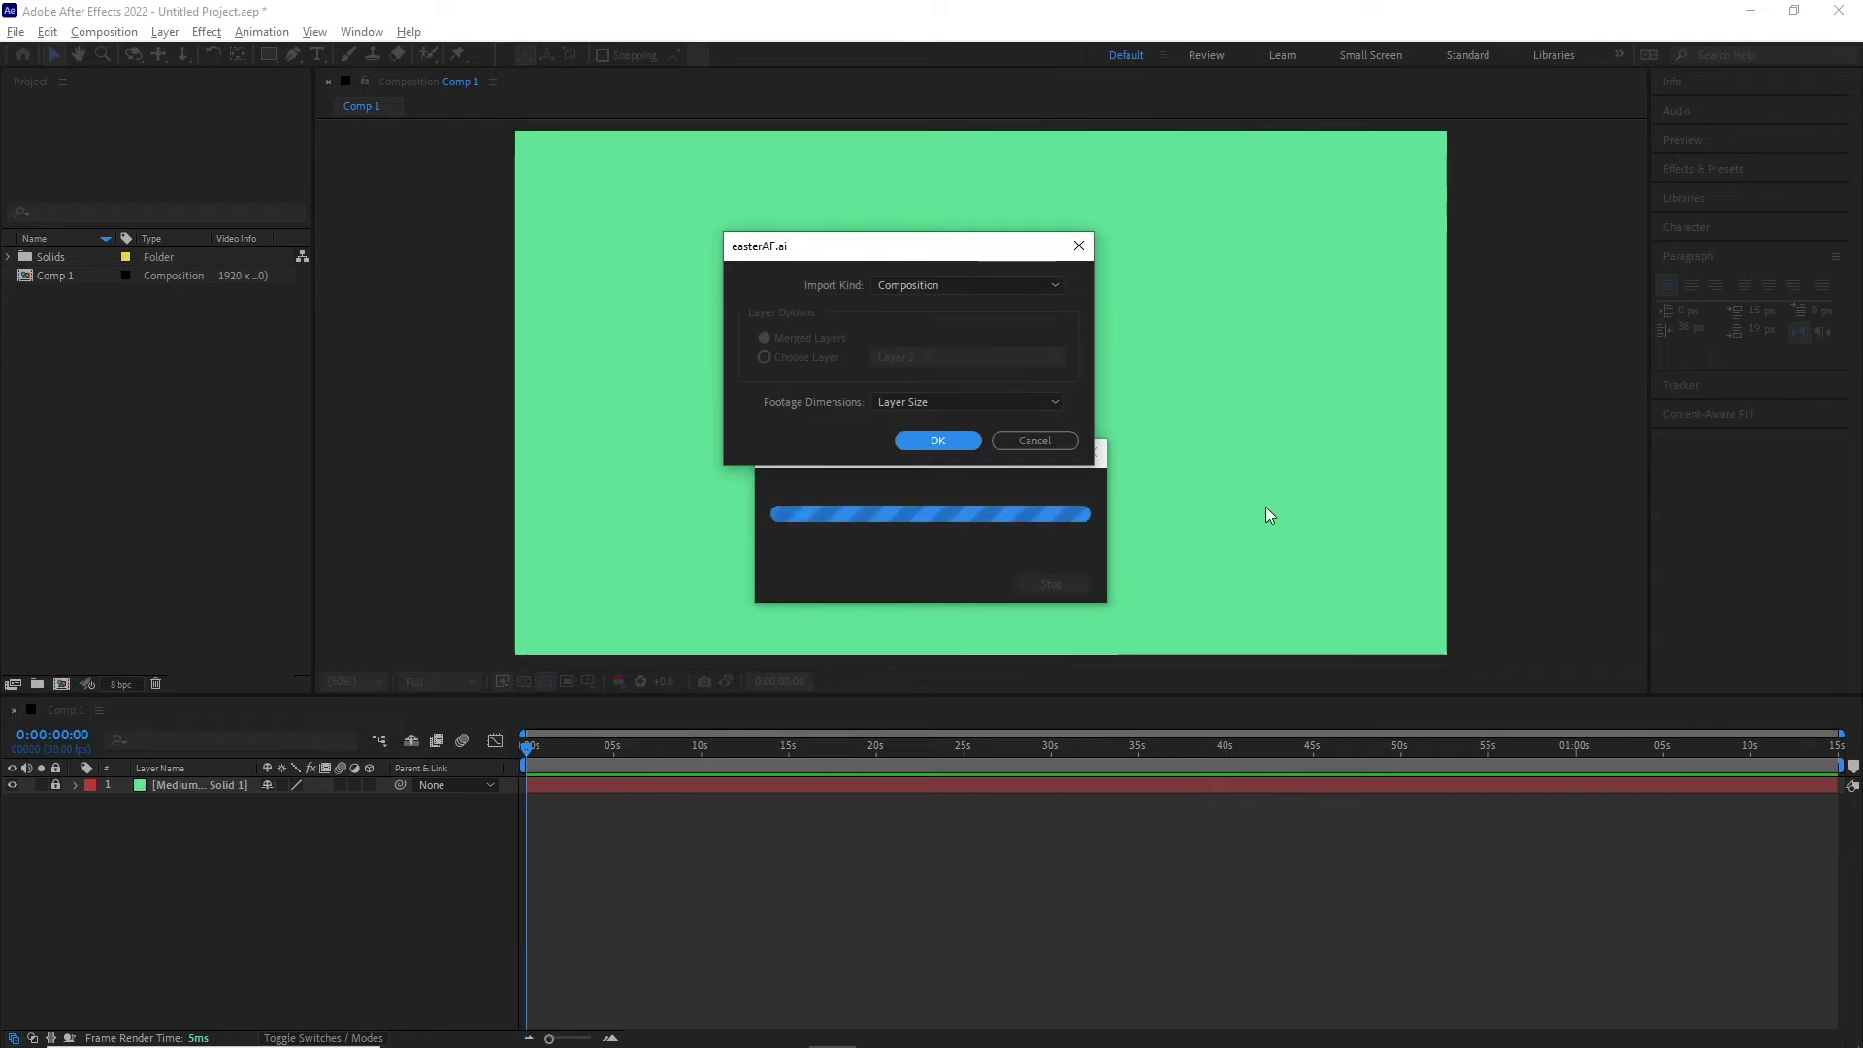
pyautogui.click(1044, 292)
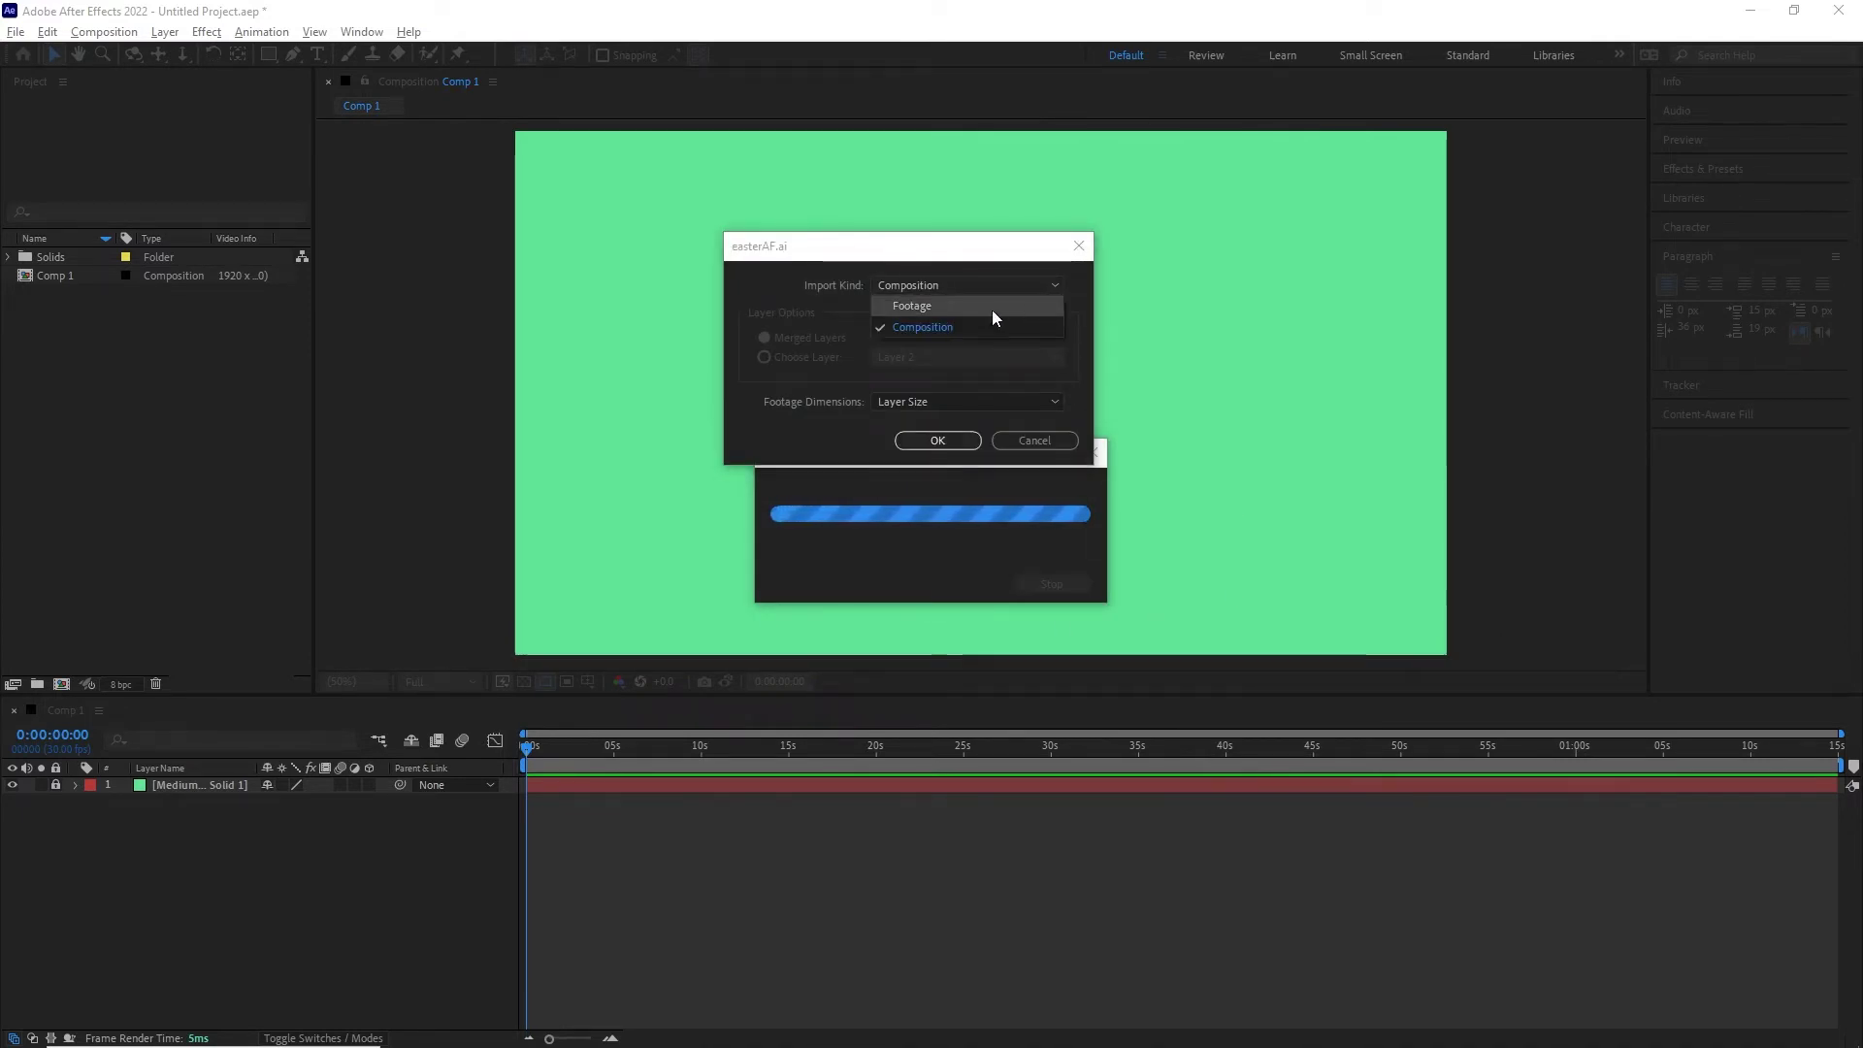
pyautogui.click(918, 328)
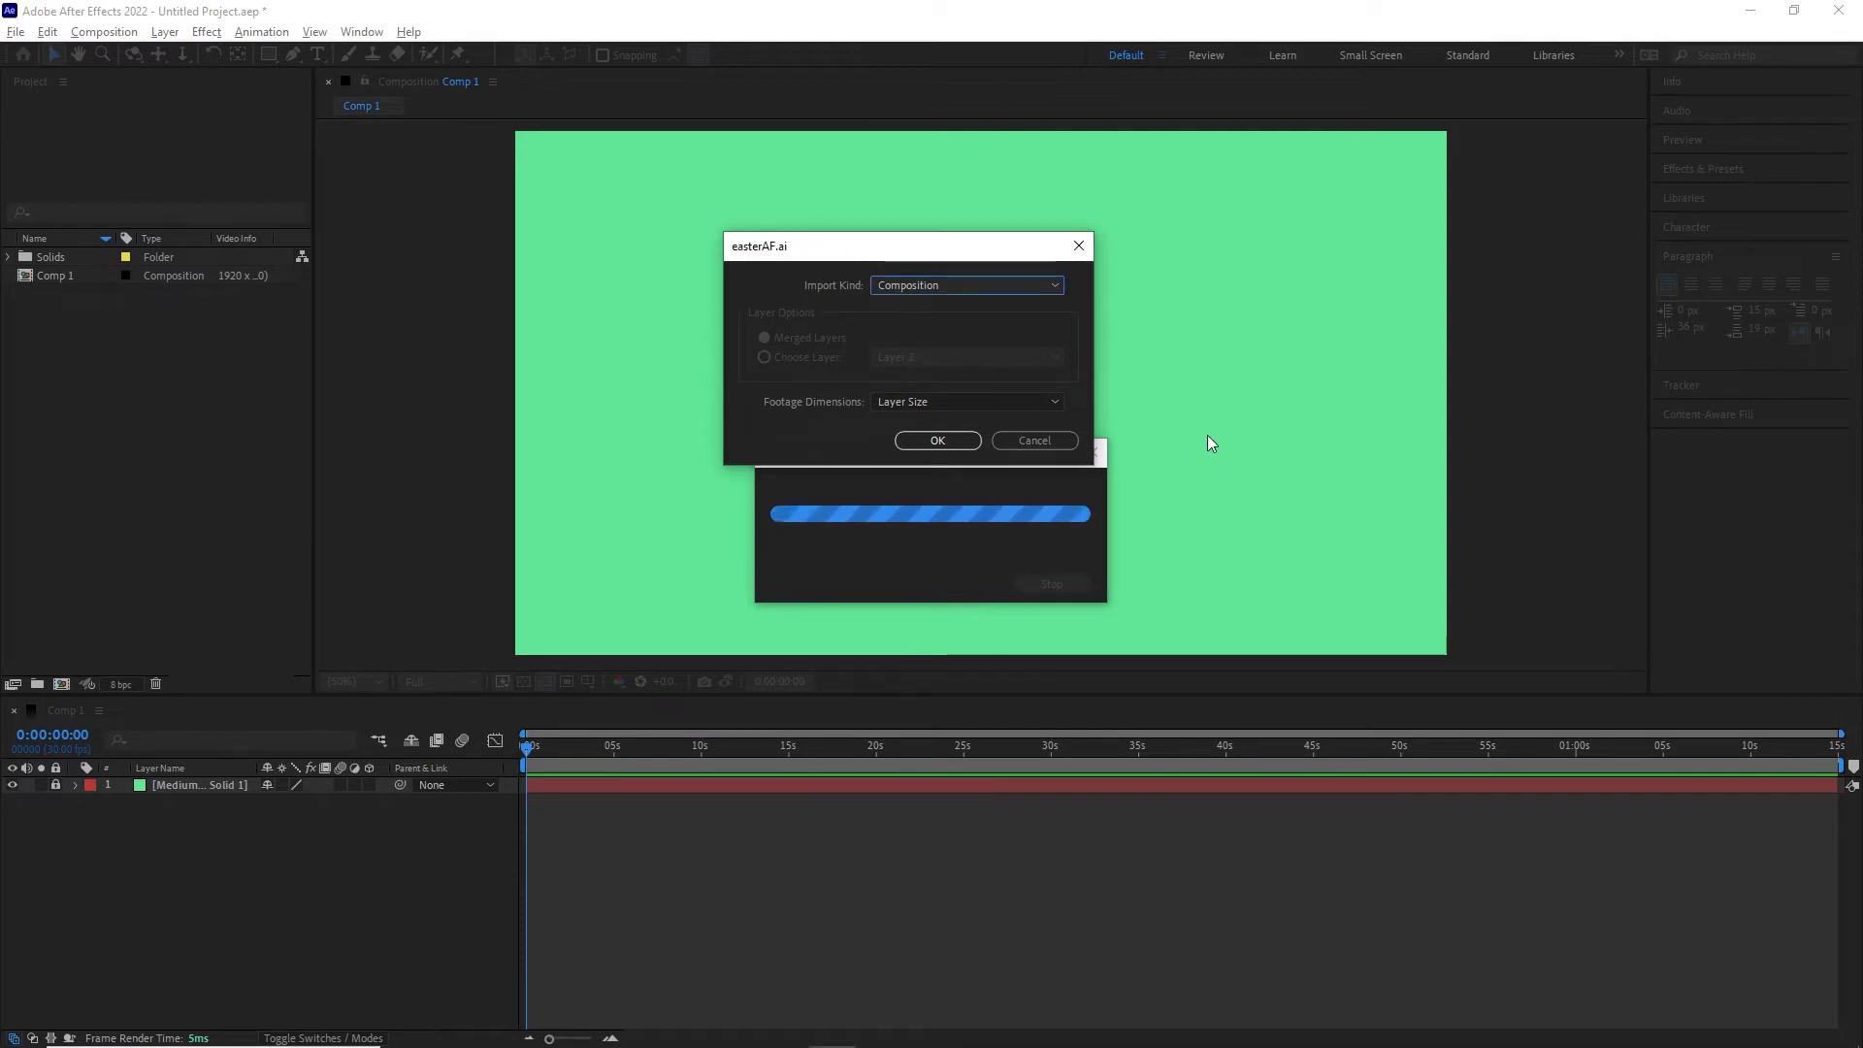
pyautogui.click(1057, 403)
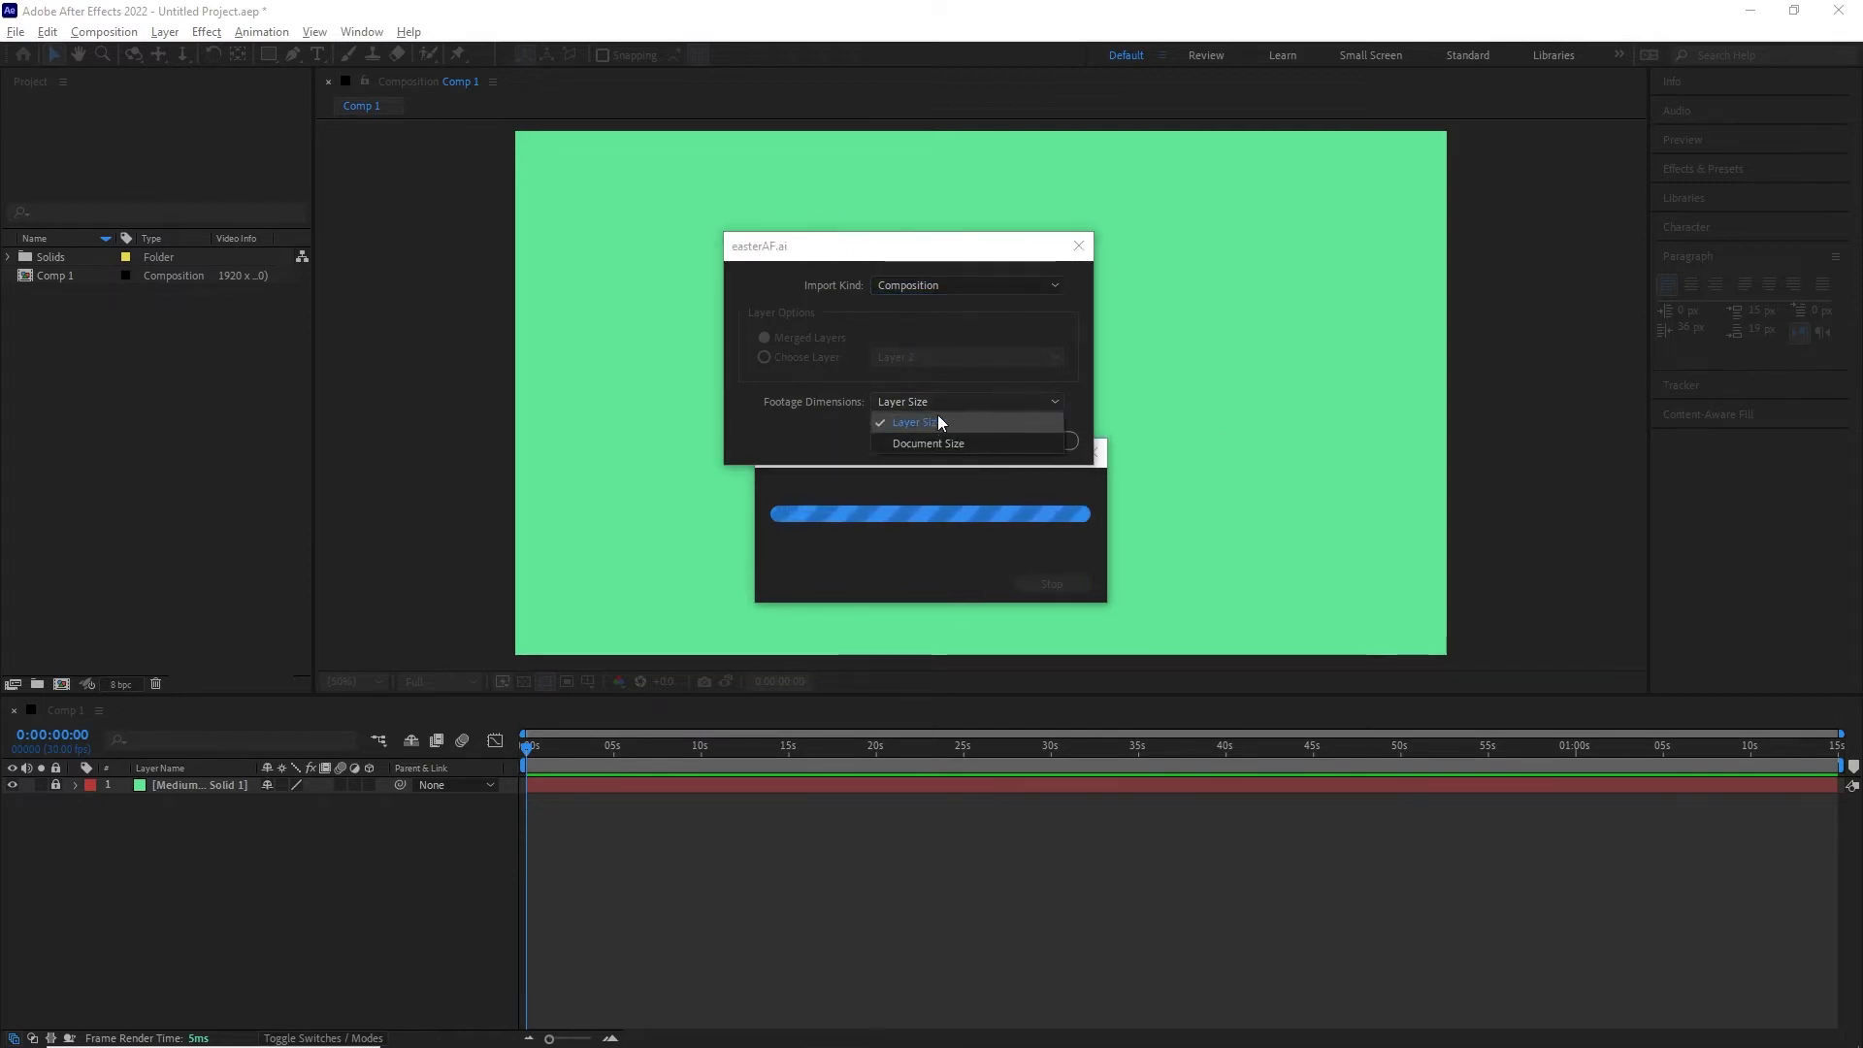
pyautogui.click(908, 423)
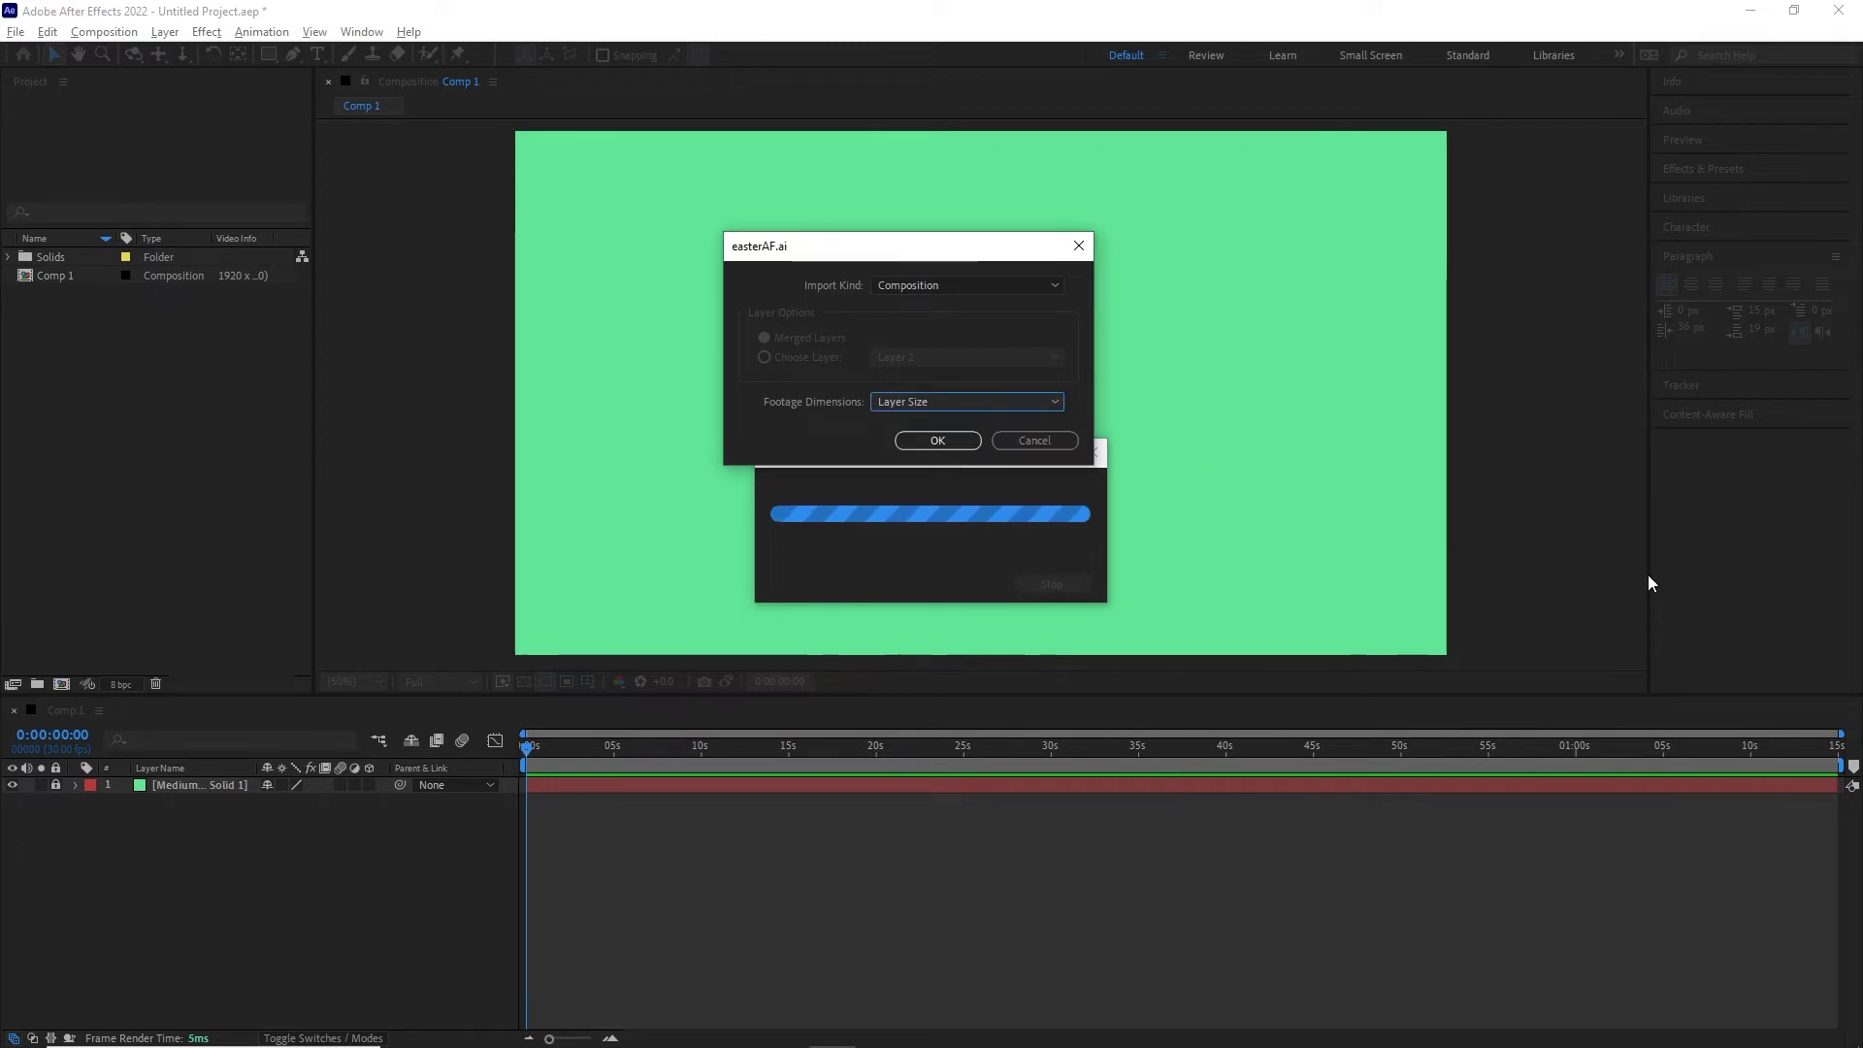
pyautogui.click(943, 440)
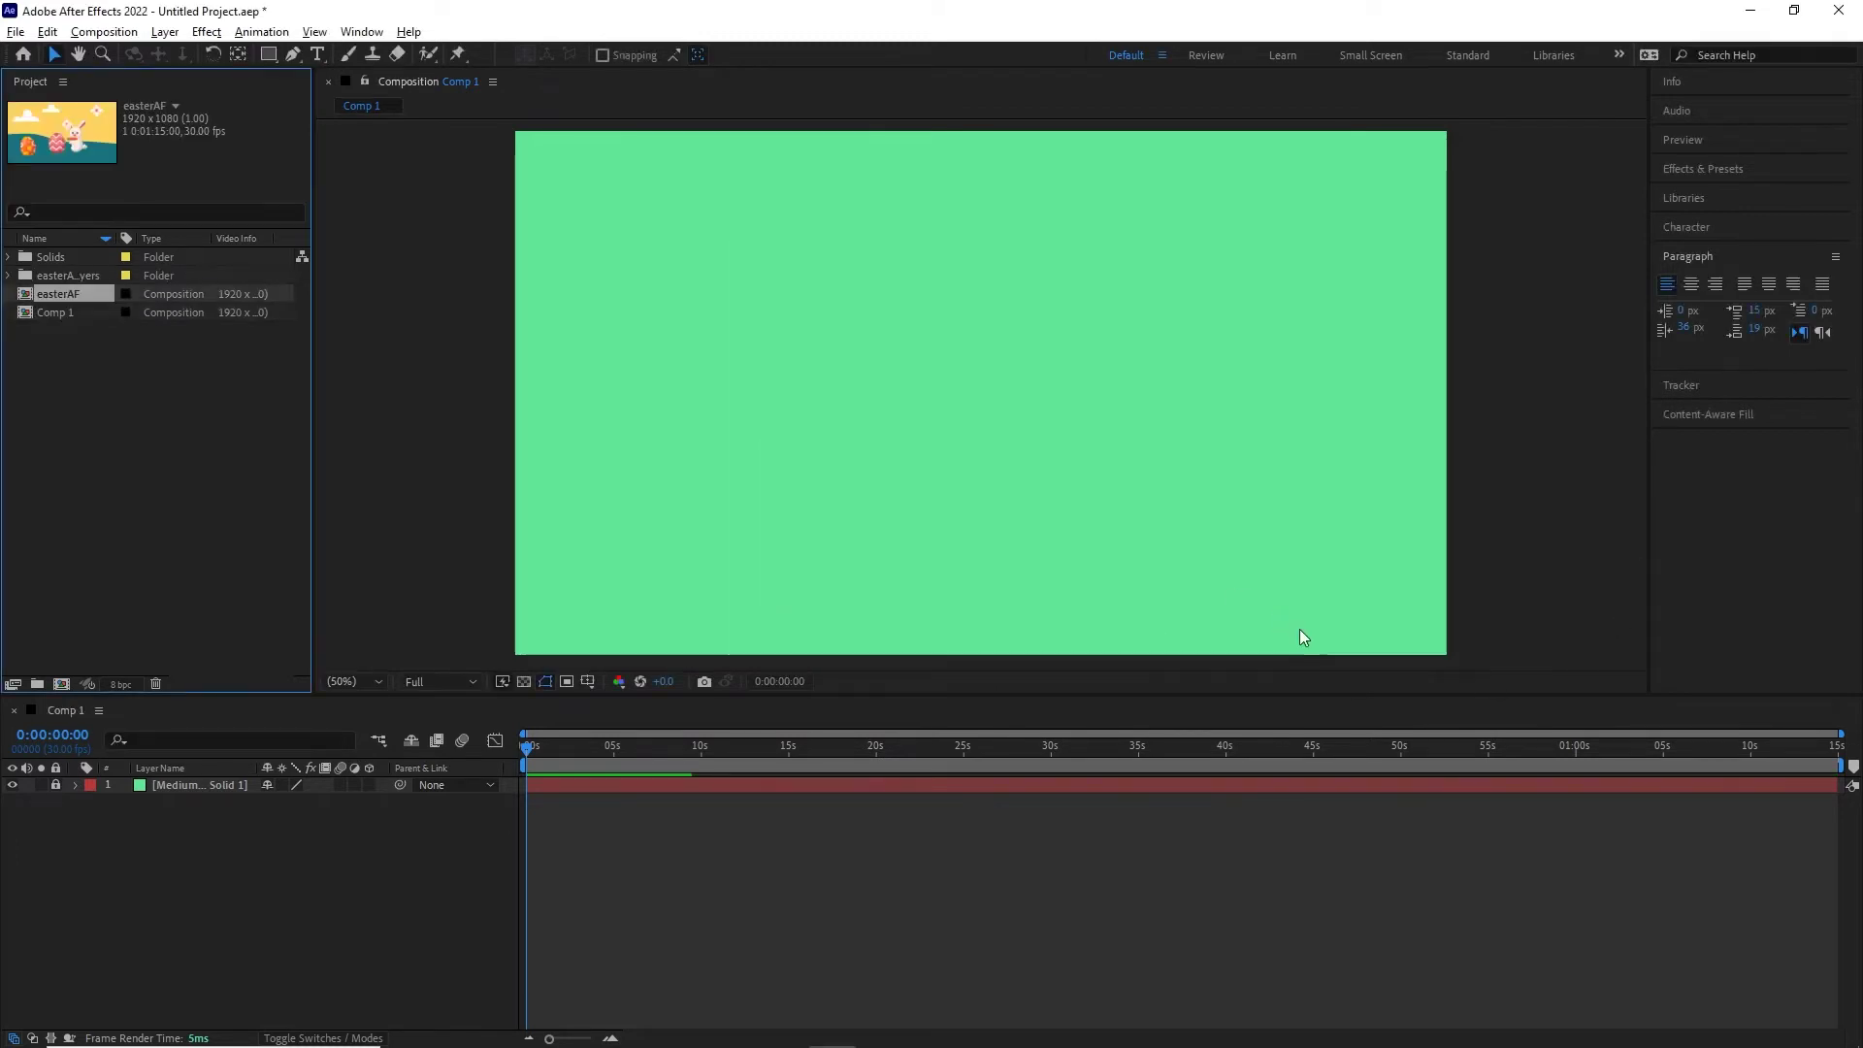
# - Open the imported easterAF composition from the project
pyautogui.click(203, 501)
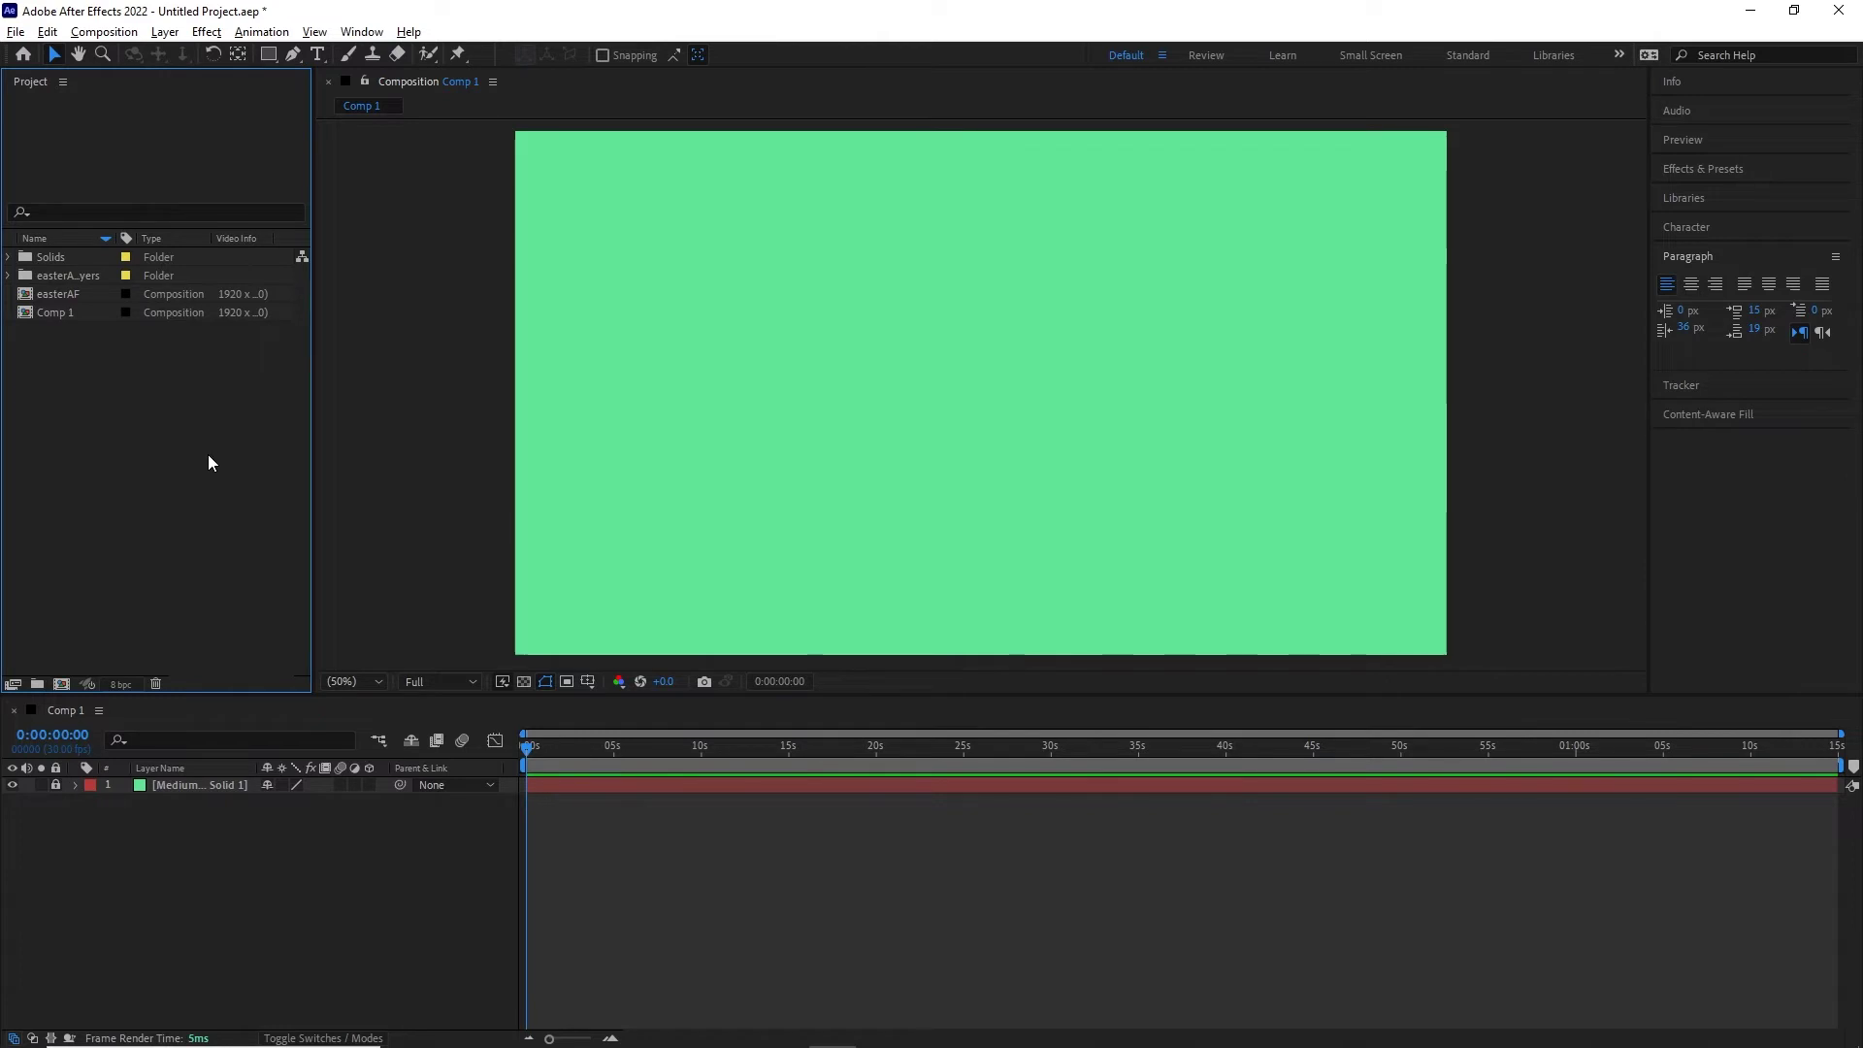
pyautogui.click(38, 317)
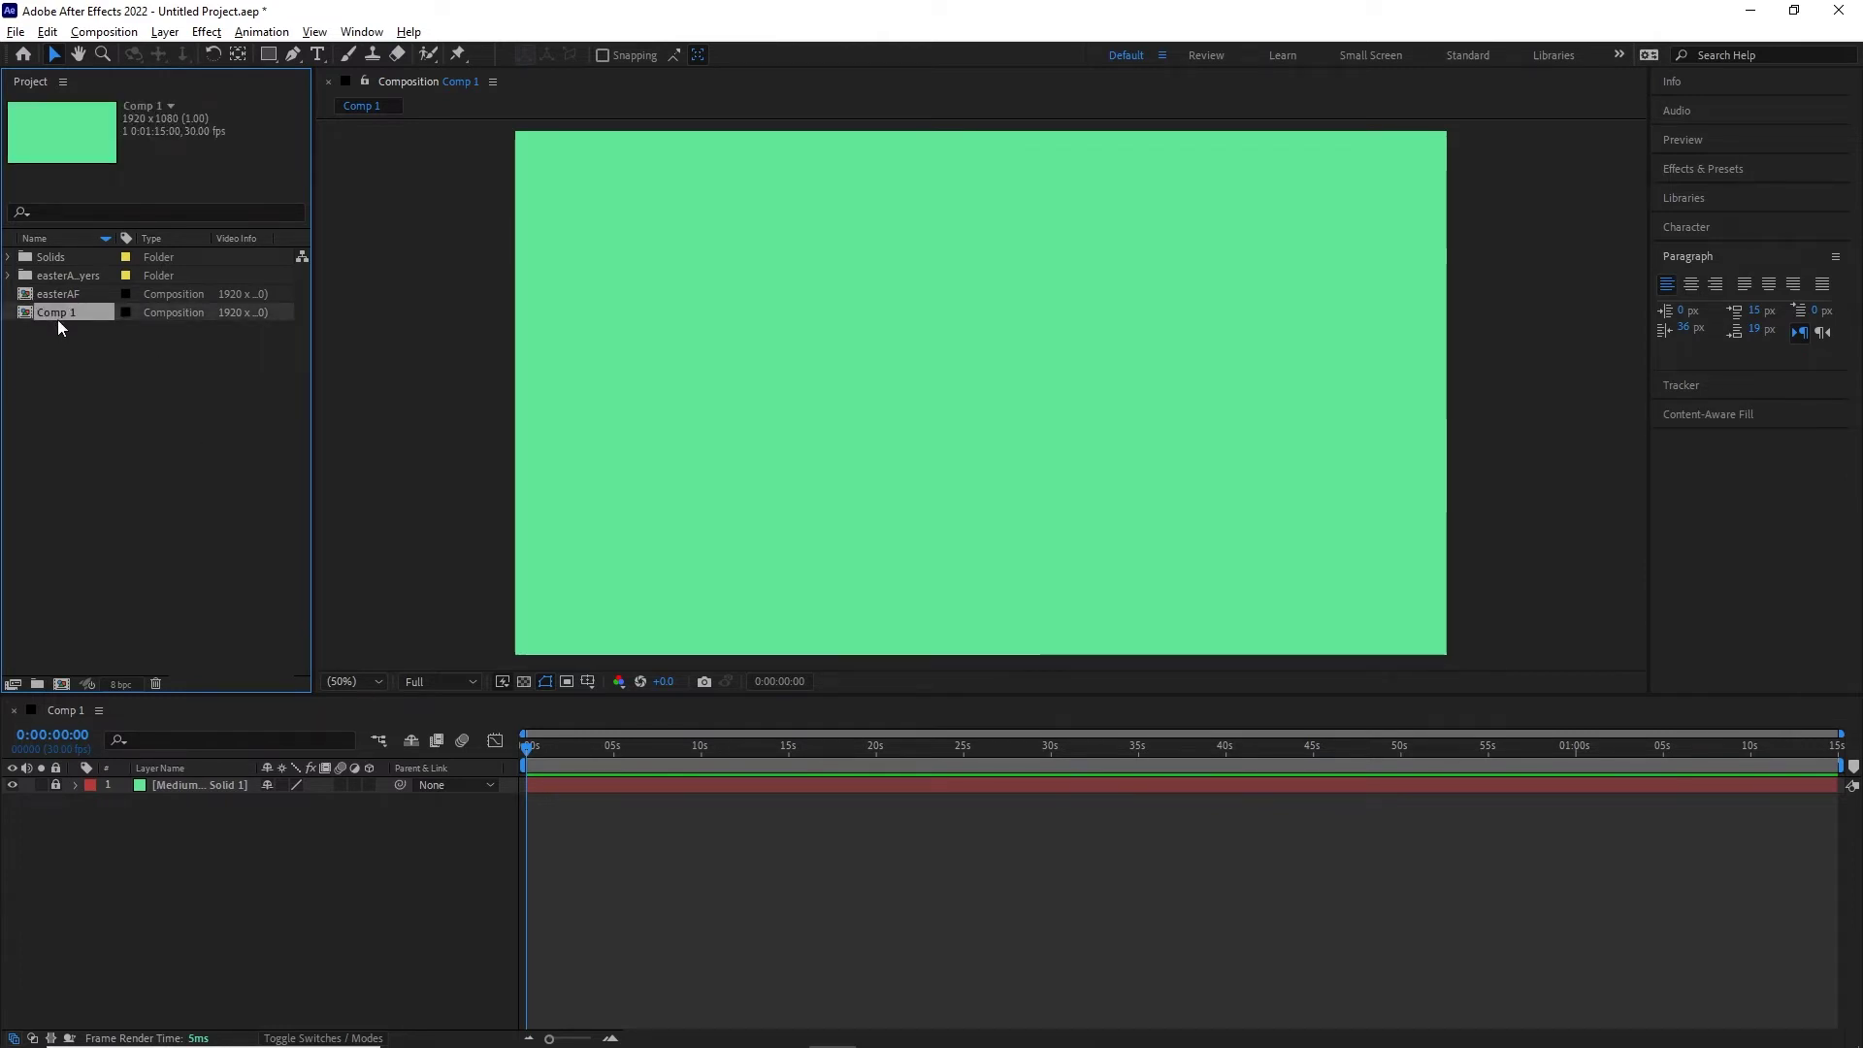
pyautogui.click(58, 295)
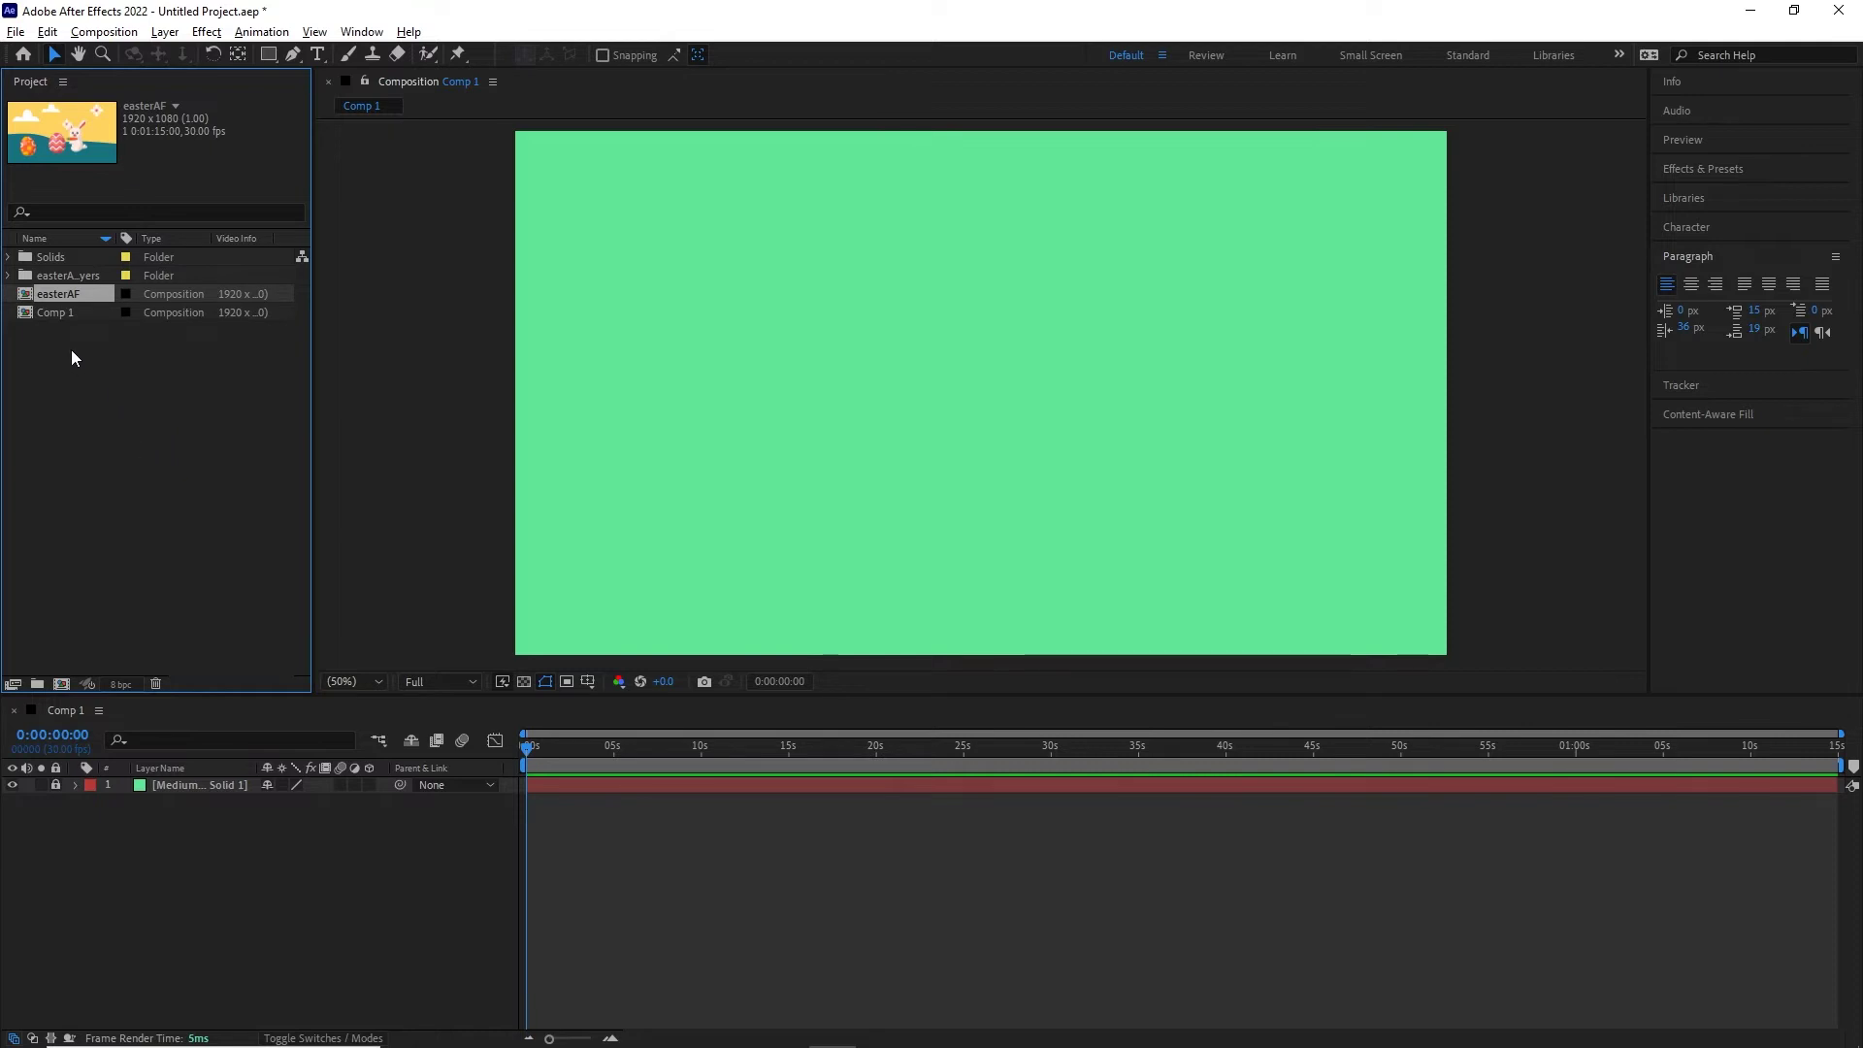
pyautogui.doubleClick(36, 296)
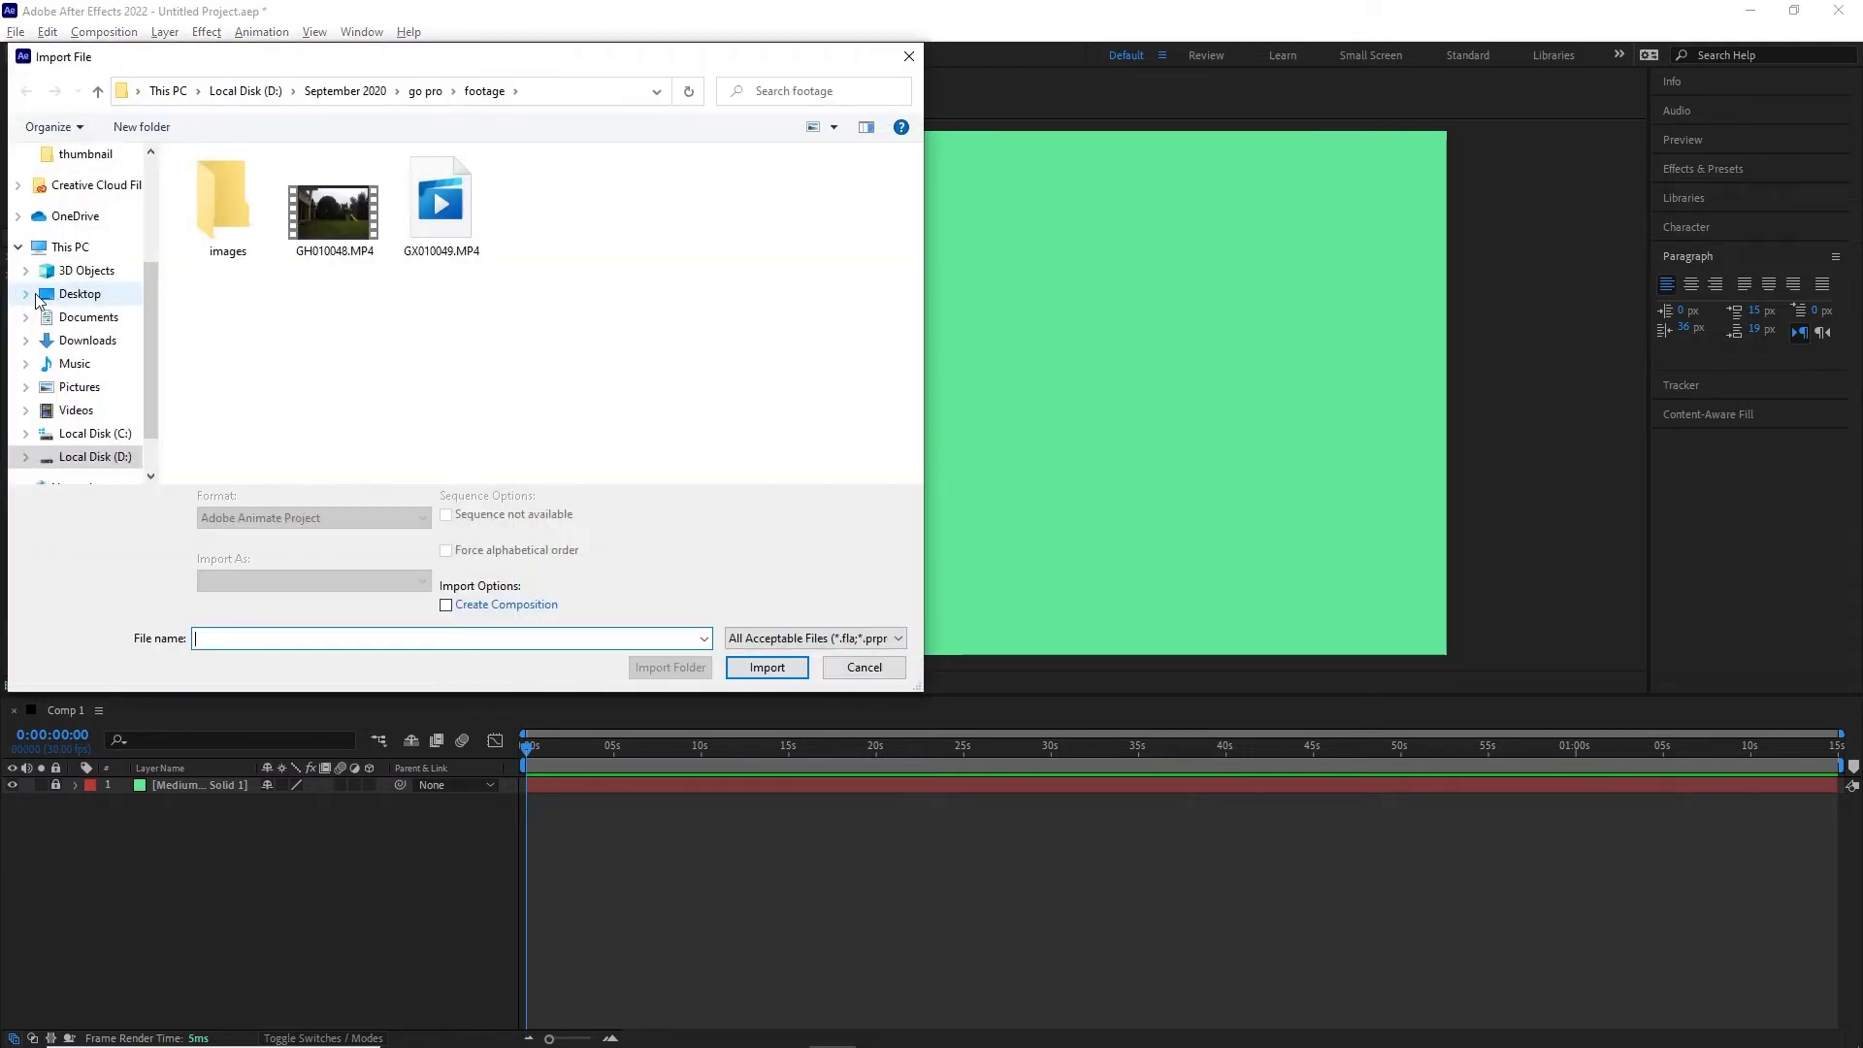
pyautogui.click(854, 667)
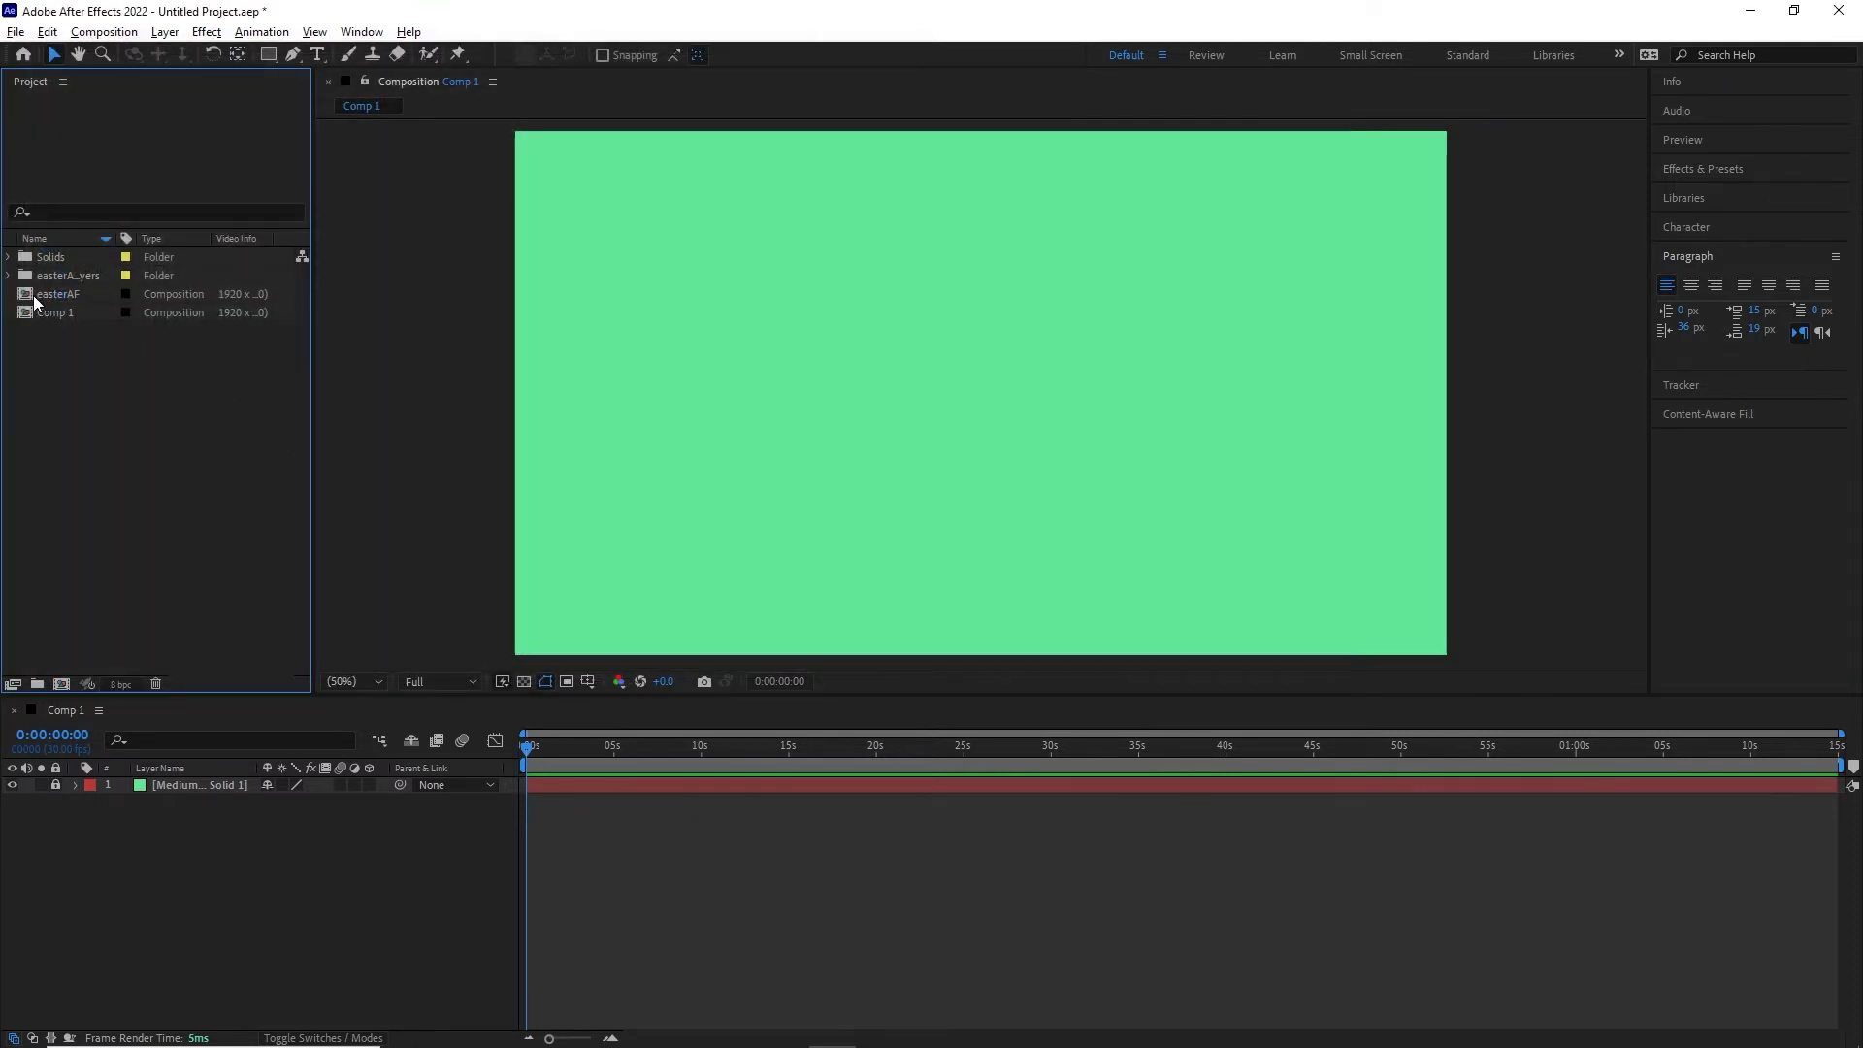
pyautogui.doubleClick(33, 295)
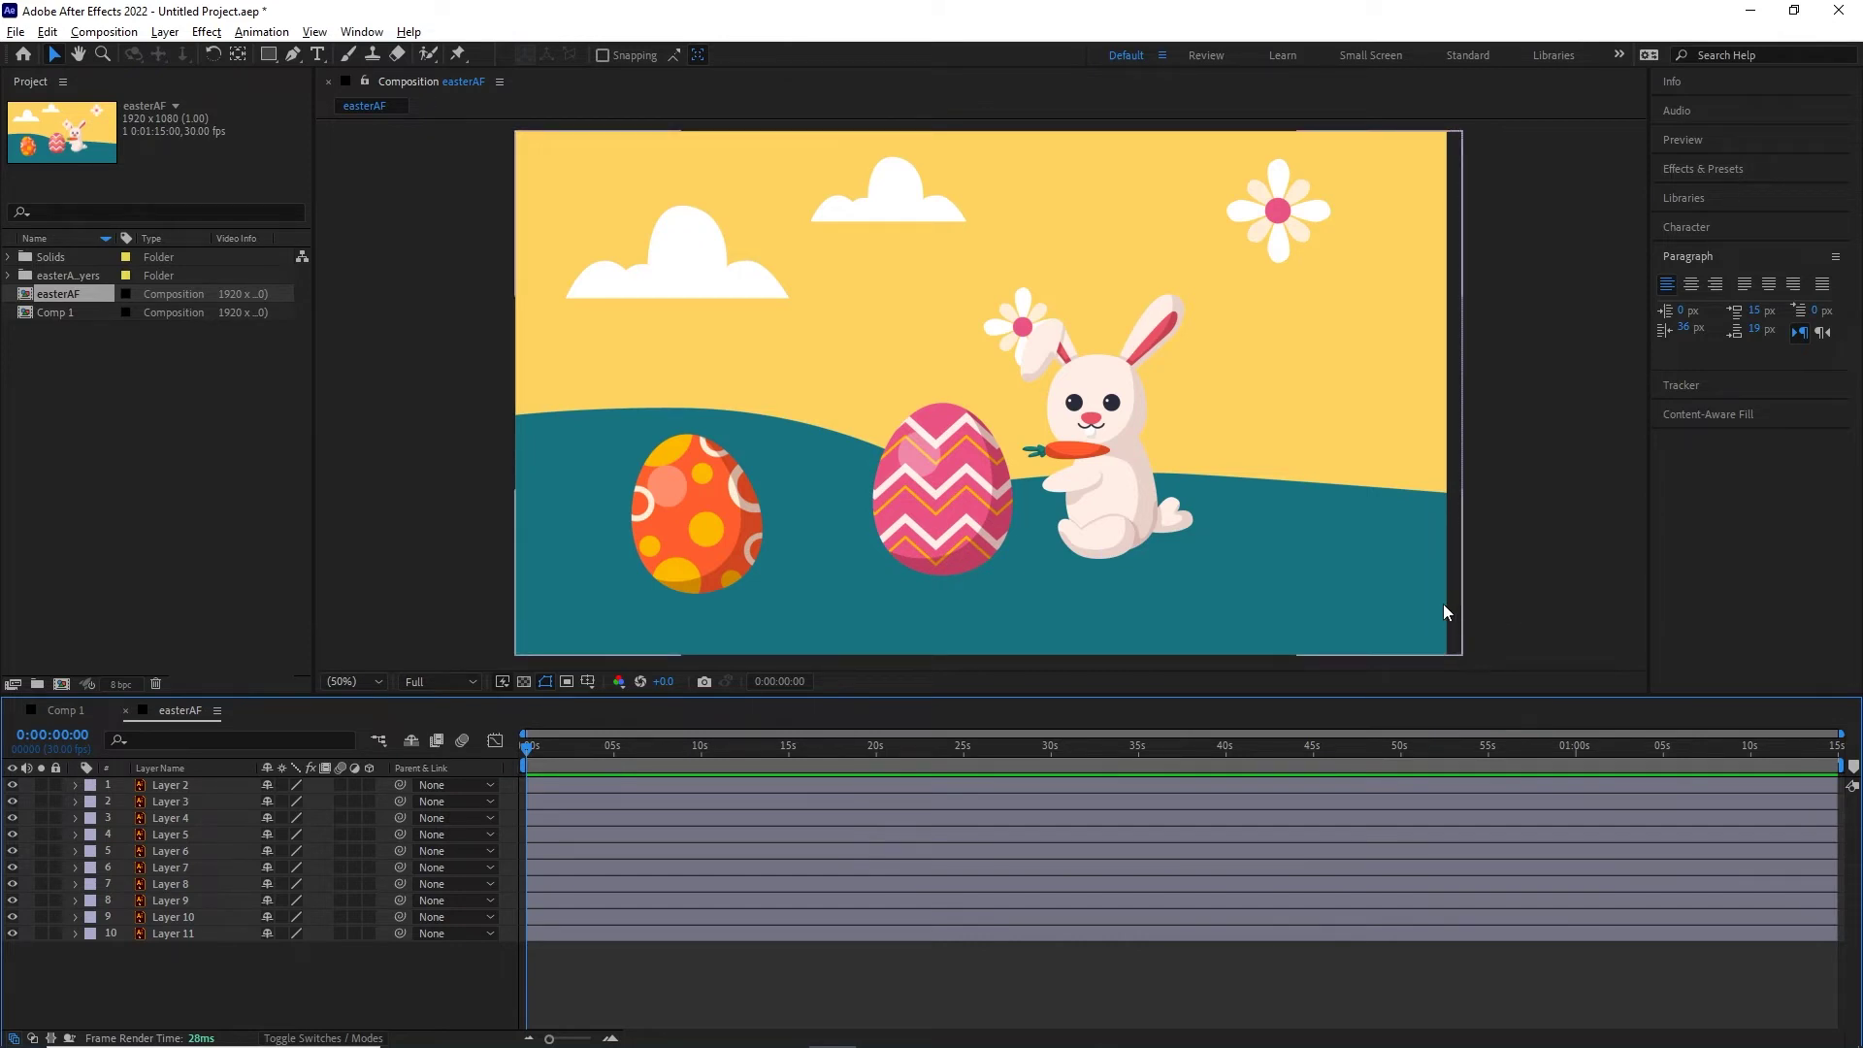
# - Check what Layer 11 contains by toggling its visibility, and rename it BG
pyautogui.click(174, 935)
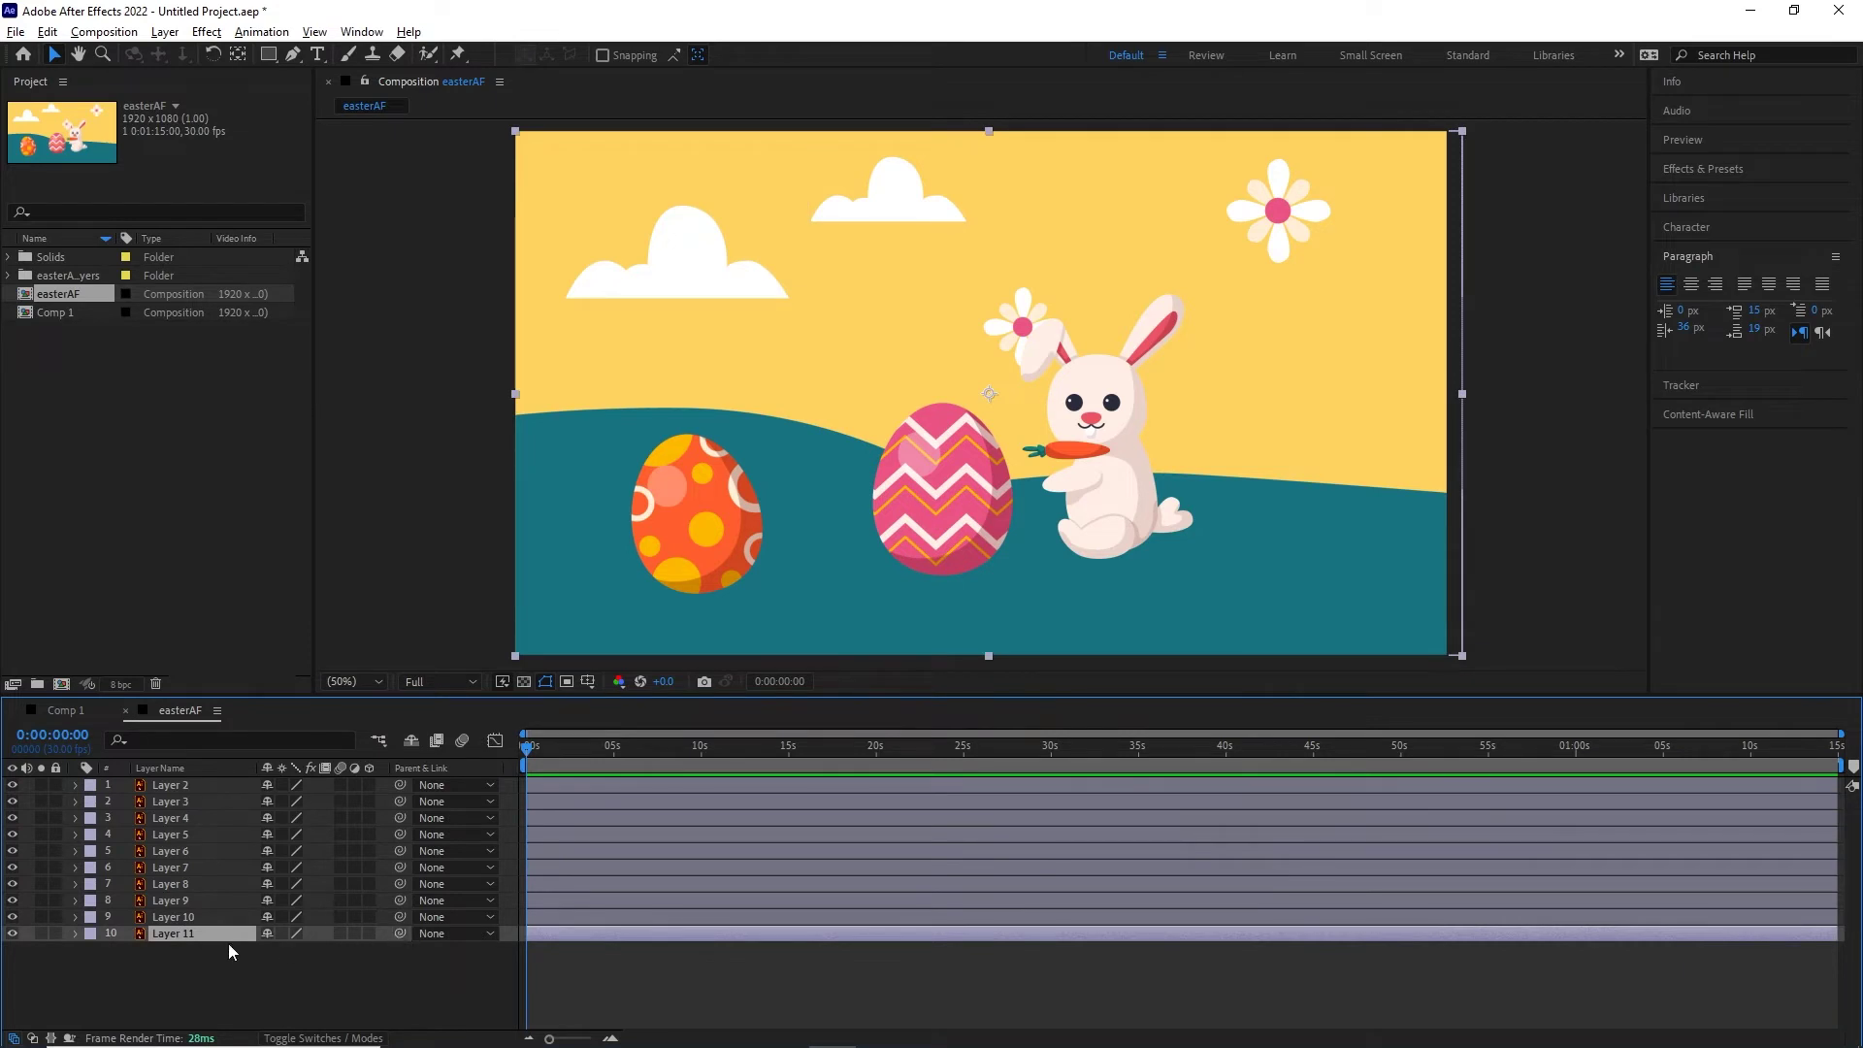
pyautogui.click(13, 933)
pyautogui.click(13, 933)
pyautogui.press('Return')
pyautogui.write('BG')
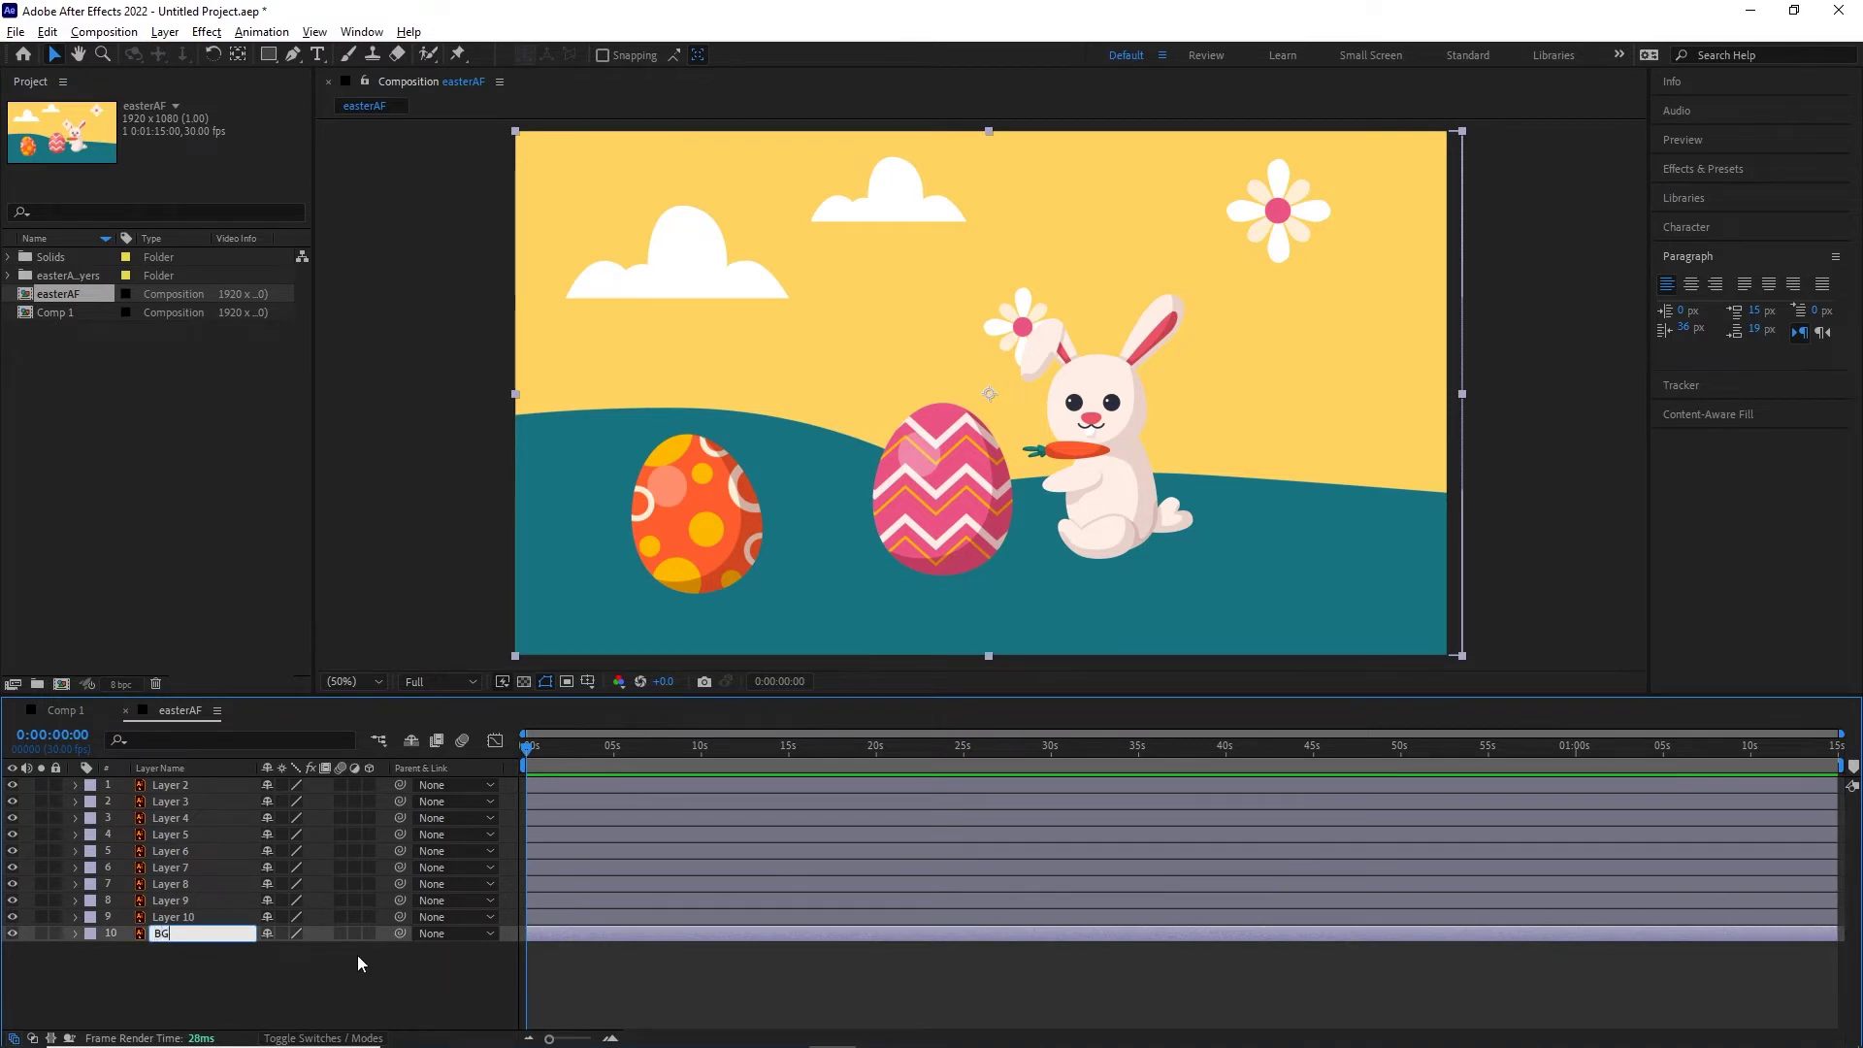
pyautogui.click(206, 957)
# - Rename Layer 10, the small upper cloud, as cloud1
pyautogui.click(162, 920)
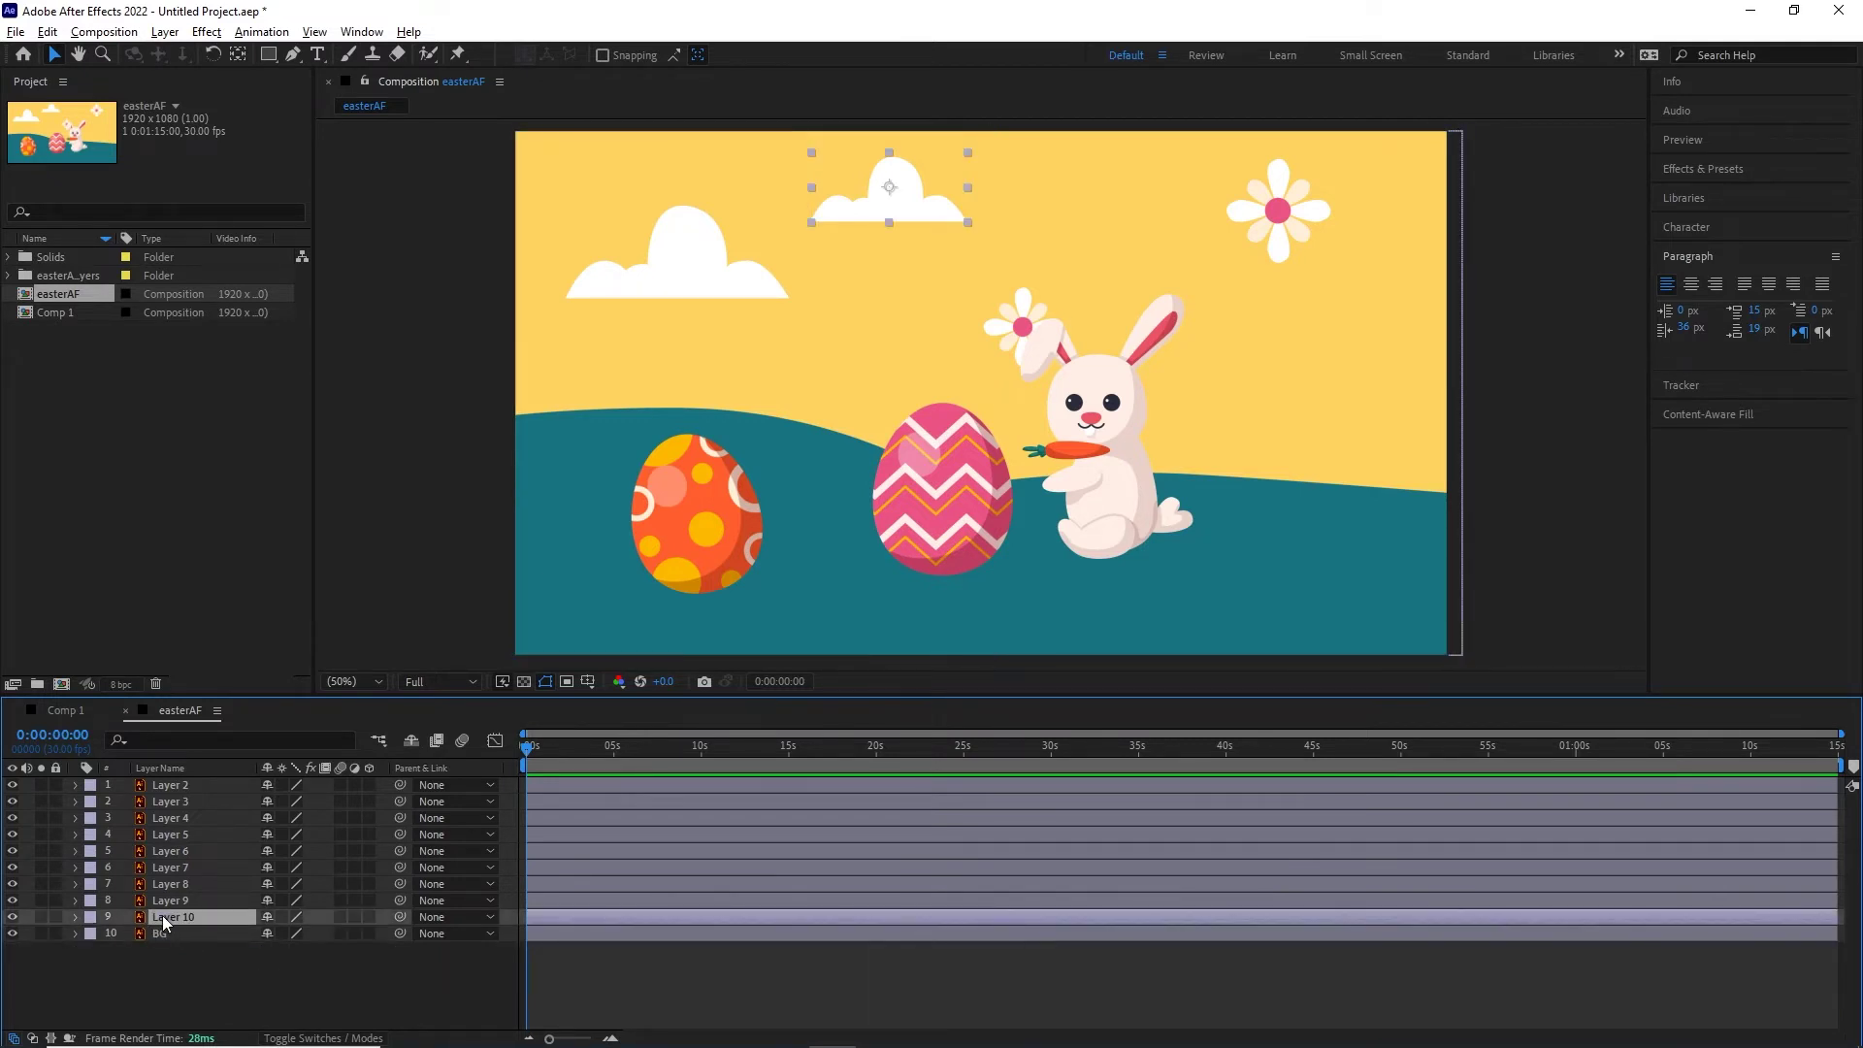
pyautogui.press('Return')
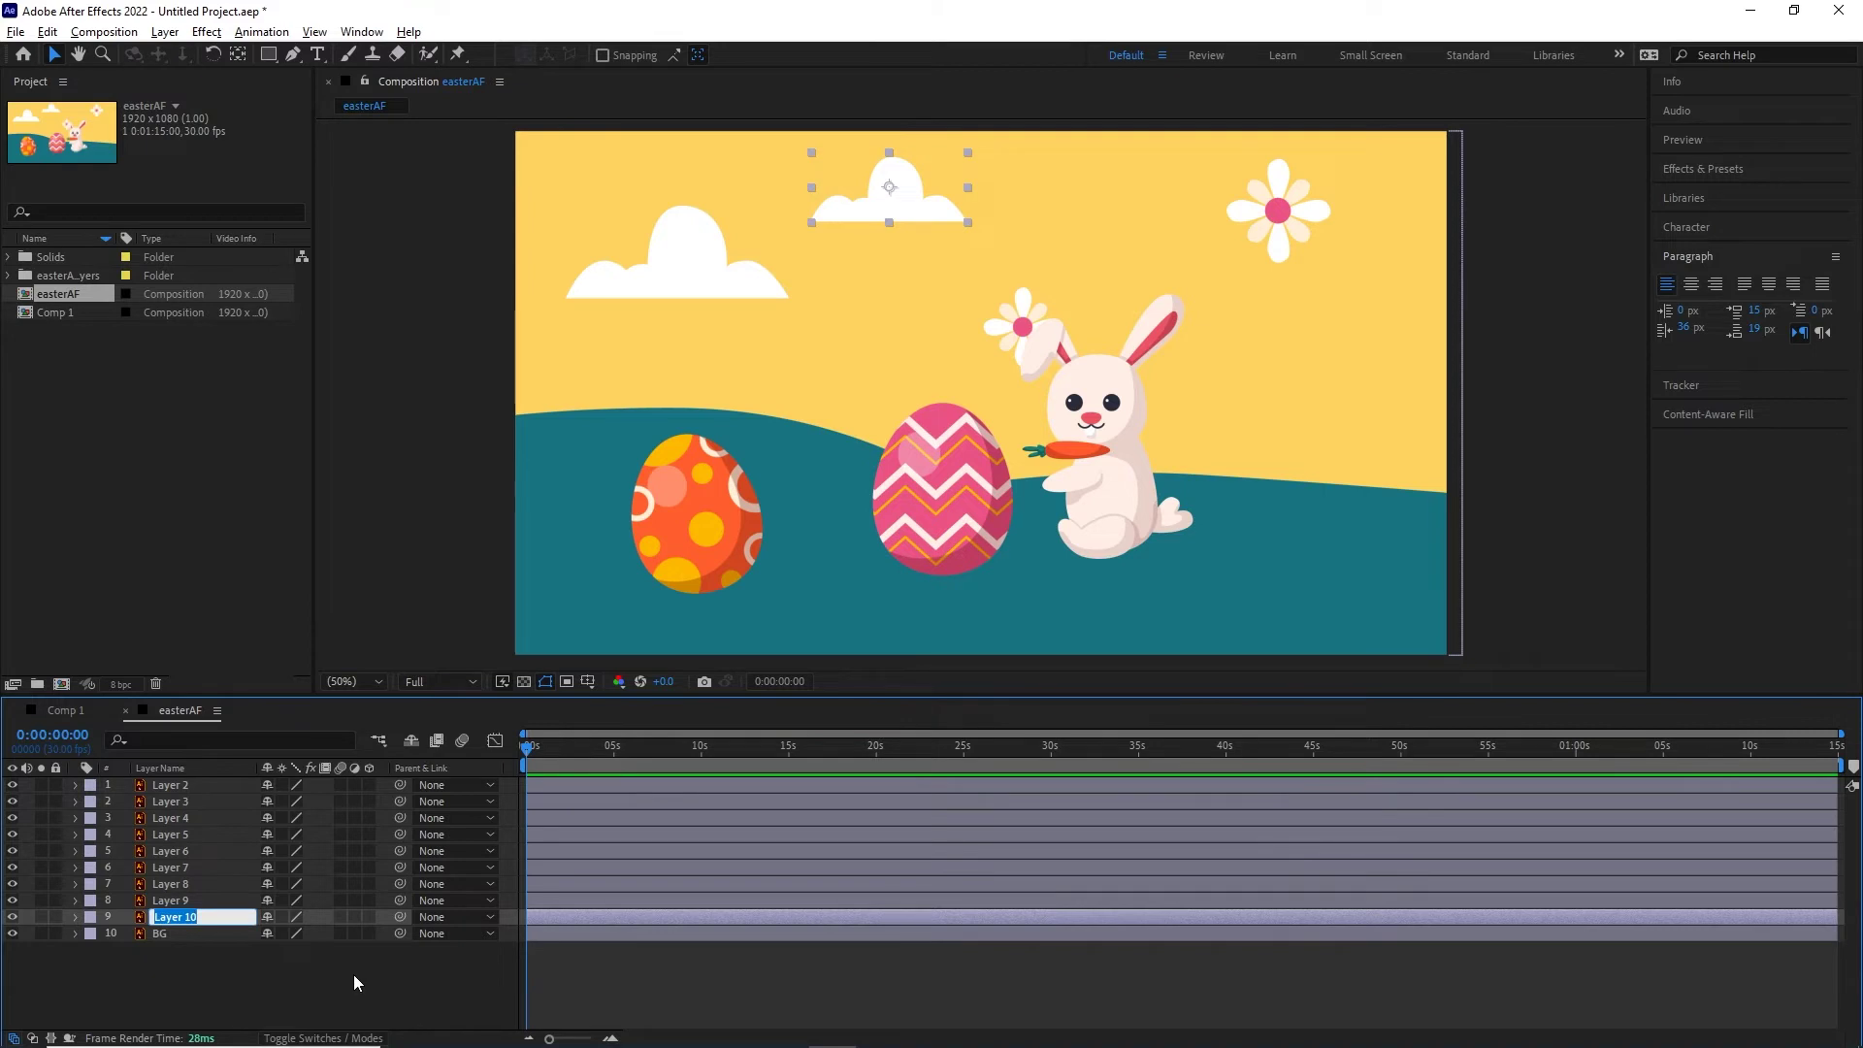
pyautogui.write('cloud')
pyautogui.press('BackSpace')
pyautogui.write('+')
pyautogui.write('1')
pyautogui.click(228, 988)
# - Rename Layer 9, the orange dotted egg, as egg1
pyautogui.click(179, 902)
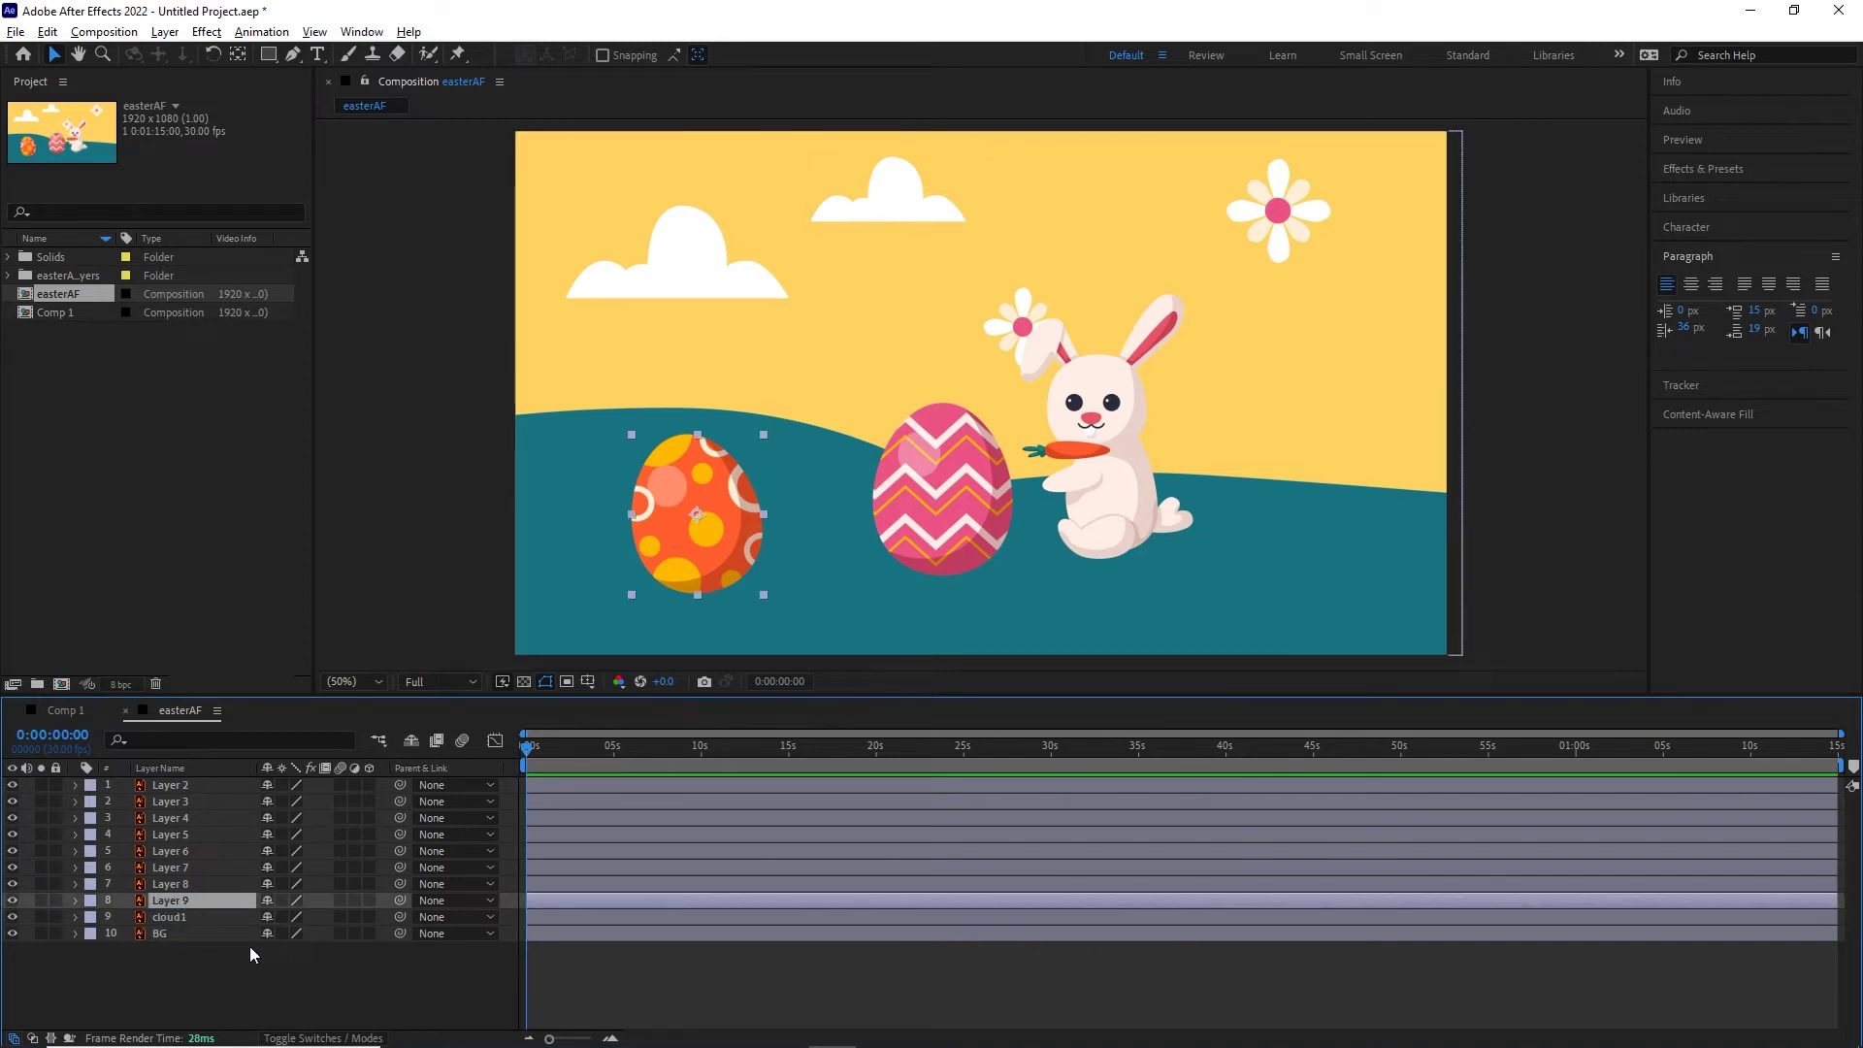
pyautogui.press('Return')
pyautogui.write('egg+')
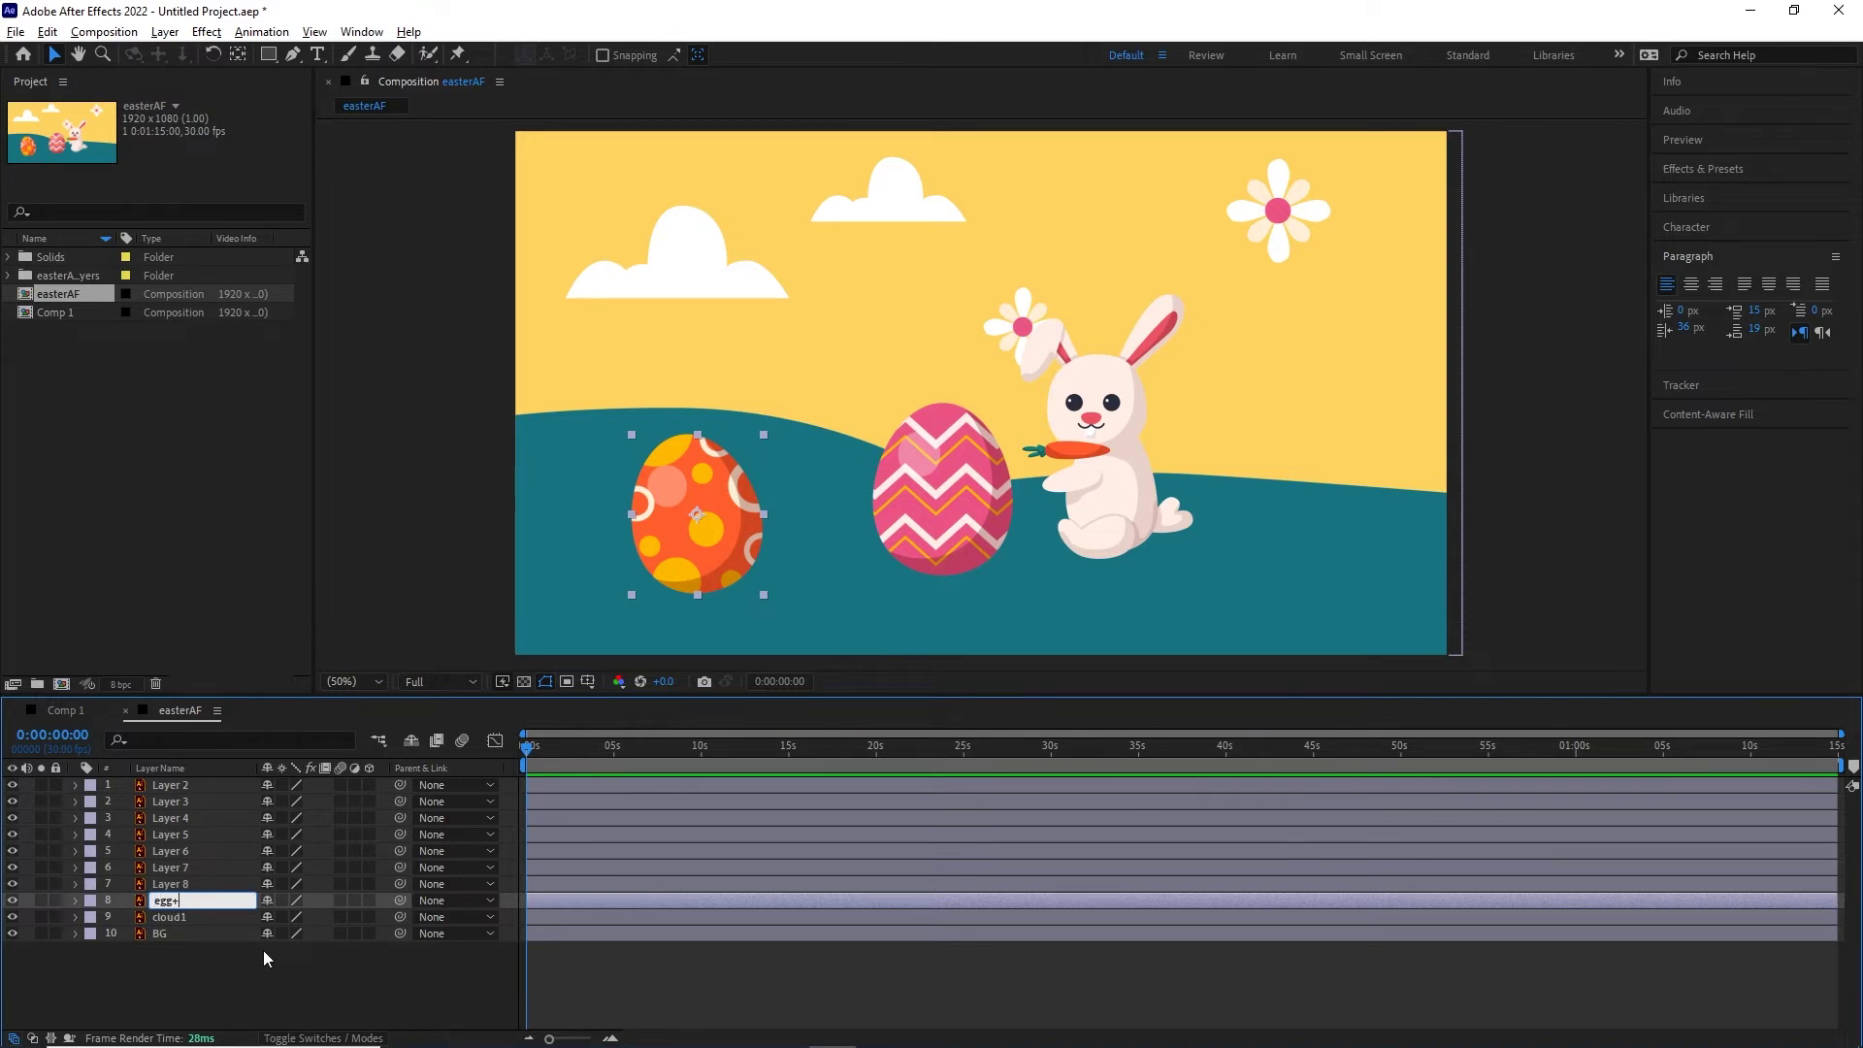
pyautogui.write('1')
pyautogui.click(178, 882)
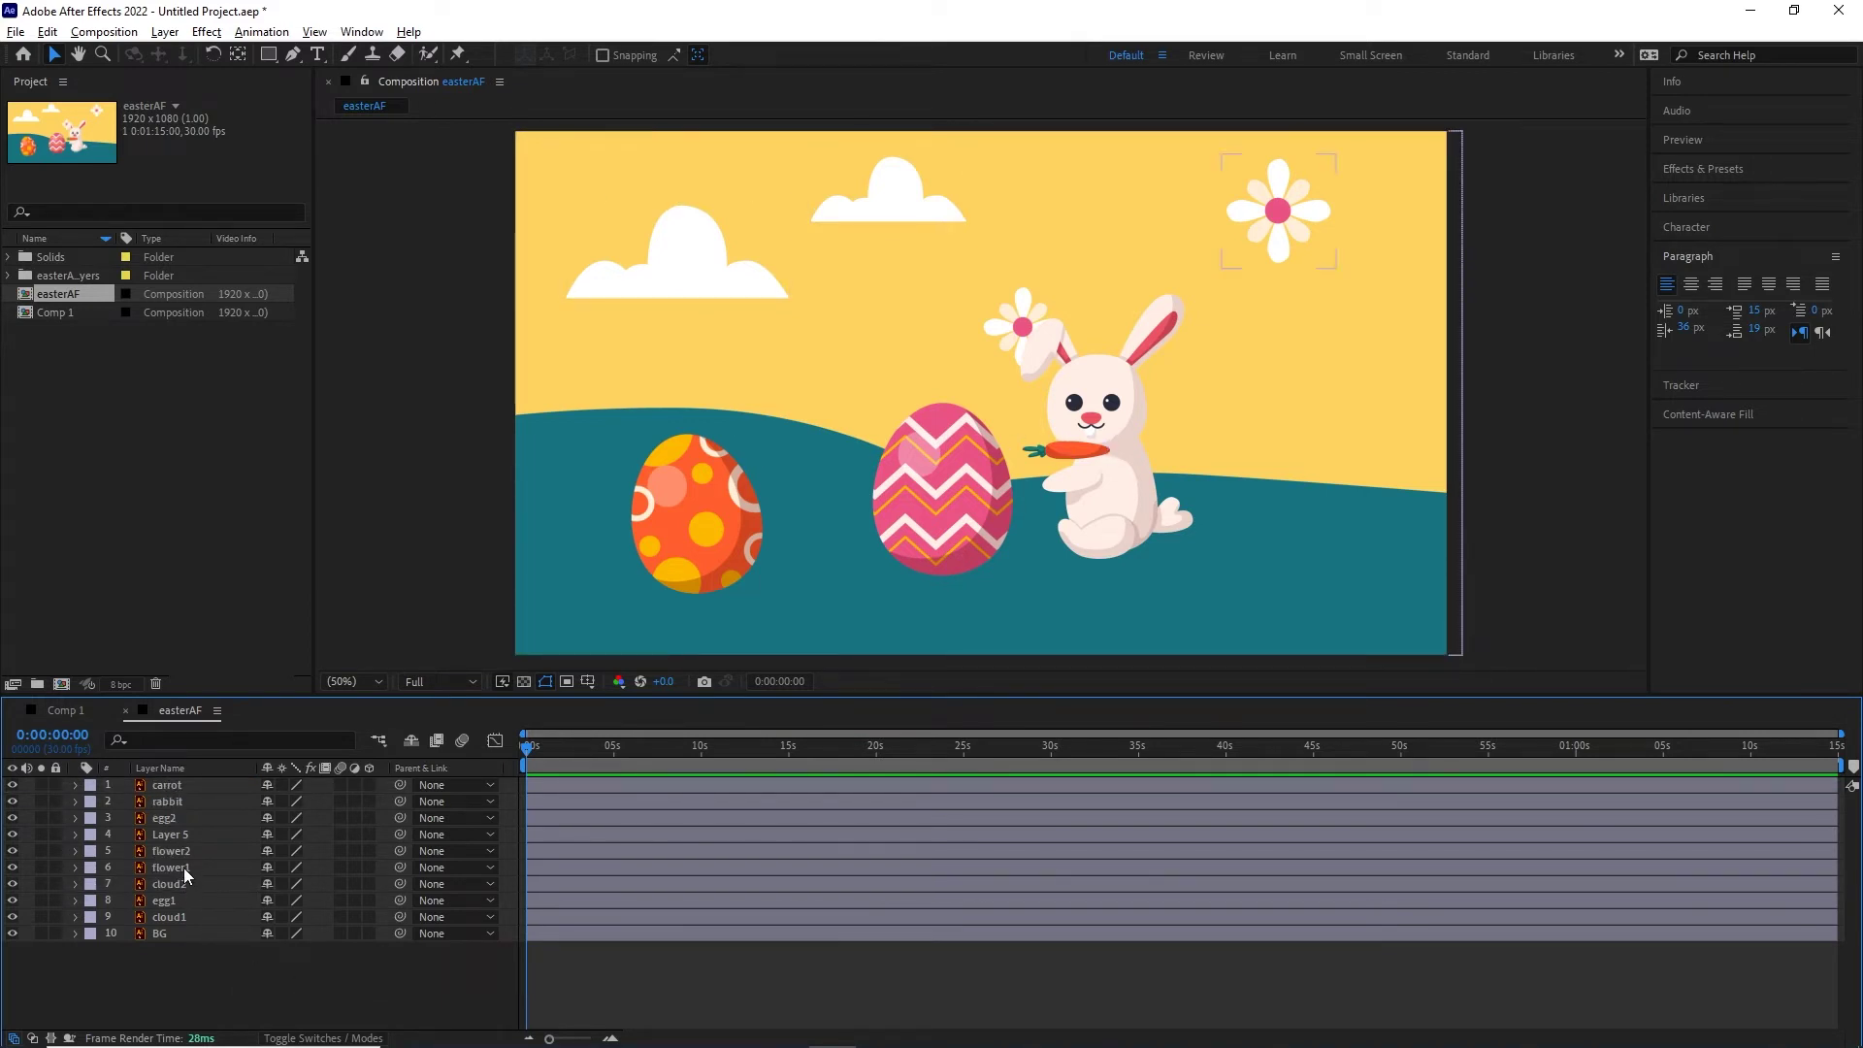
# - Toggle the carrot layer's visibility, and solo the rabbit layer to view it alone before turning solo off
pyautogui.click(171, 837)
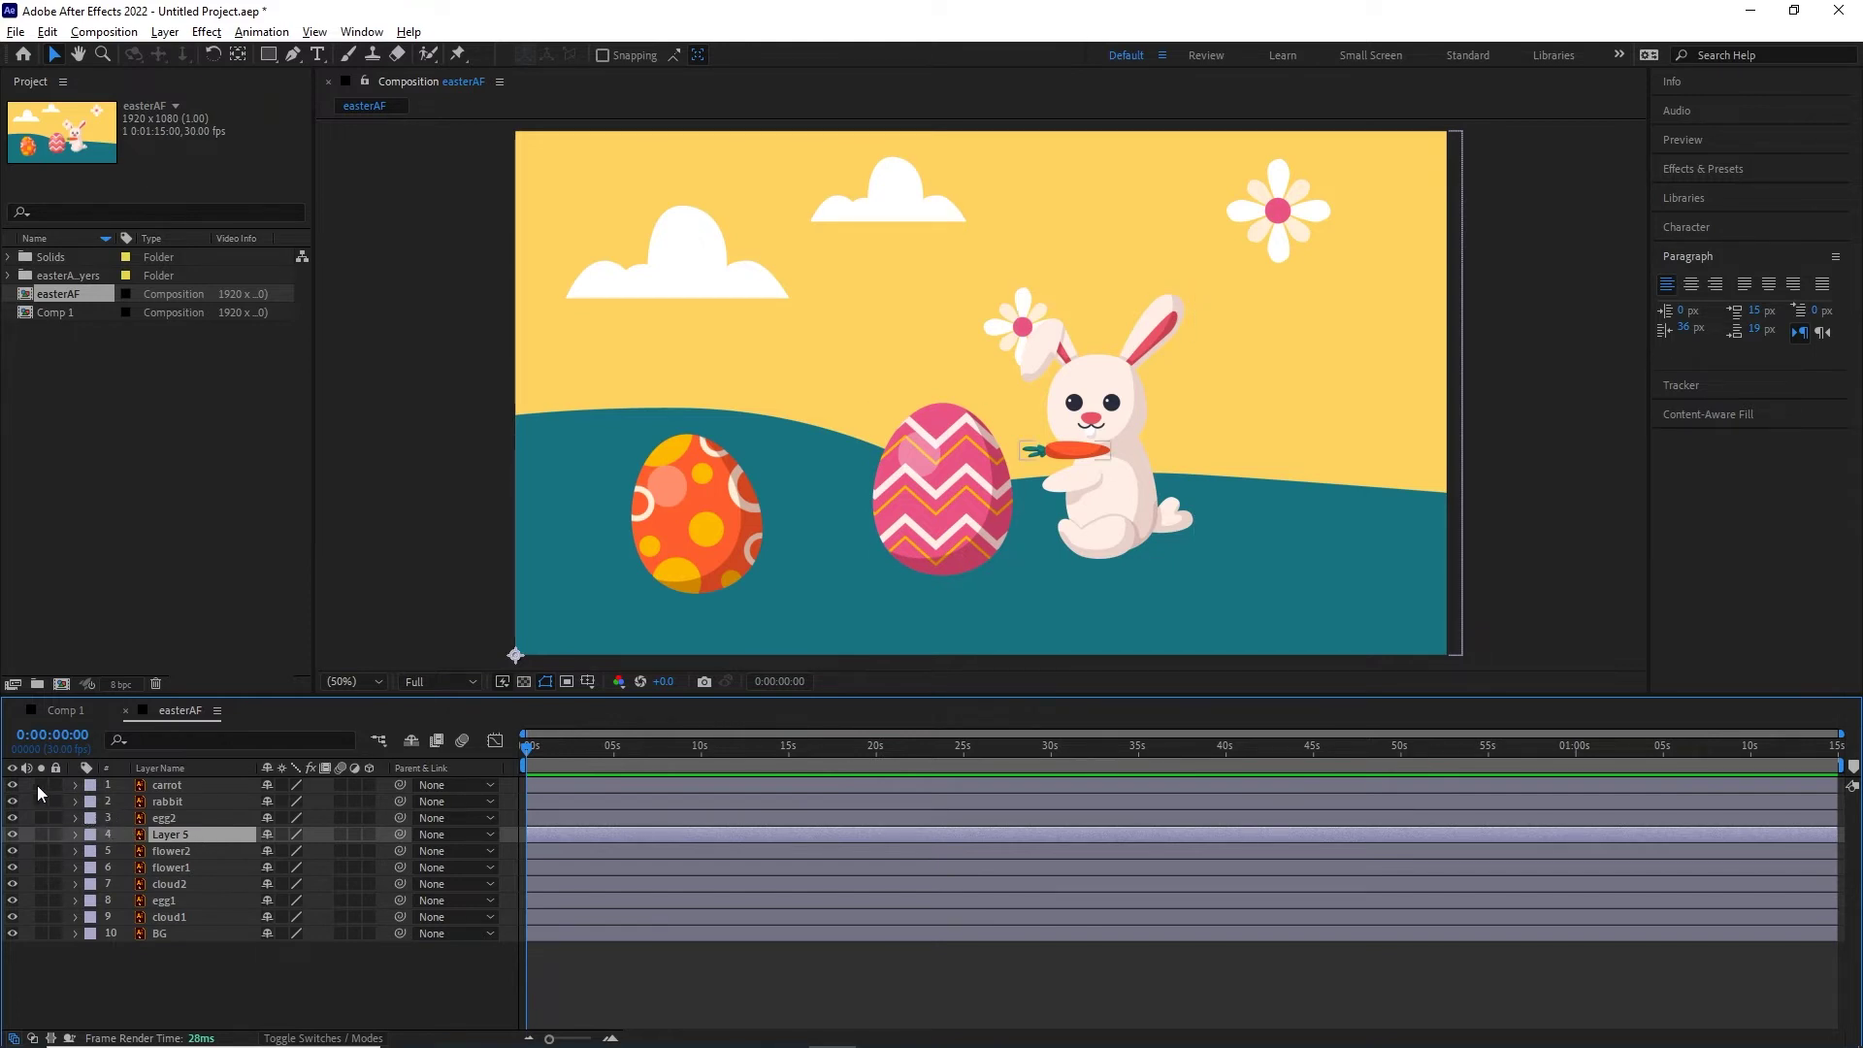
pyautogui.moveTo(11, 786)
pyautogui.mouseDown()
pyautogui.moveTo(12, 918)
pyautogui.moveTo(16, 789)
pyautogui.mouseUp()
pyautogui.click(1094, 403)
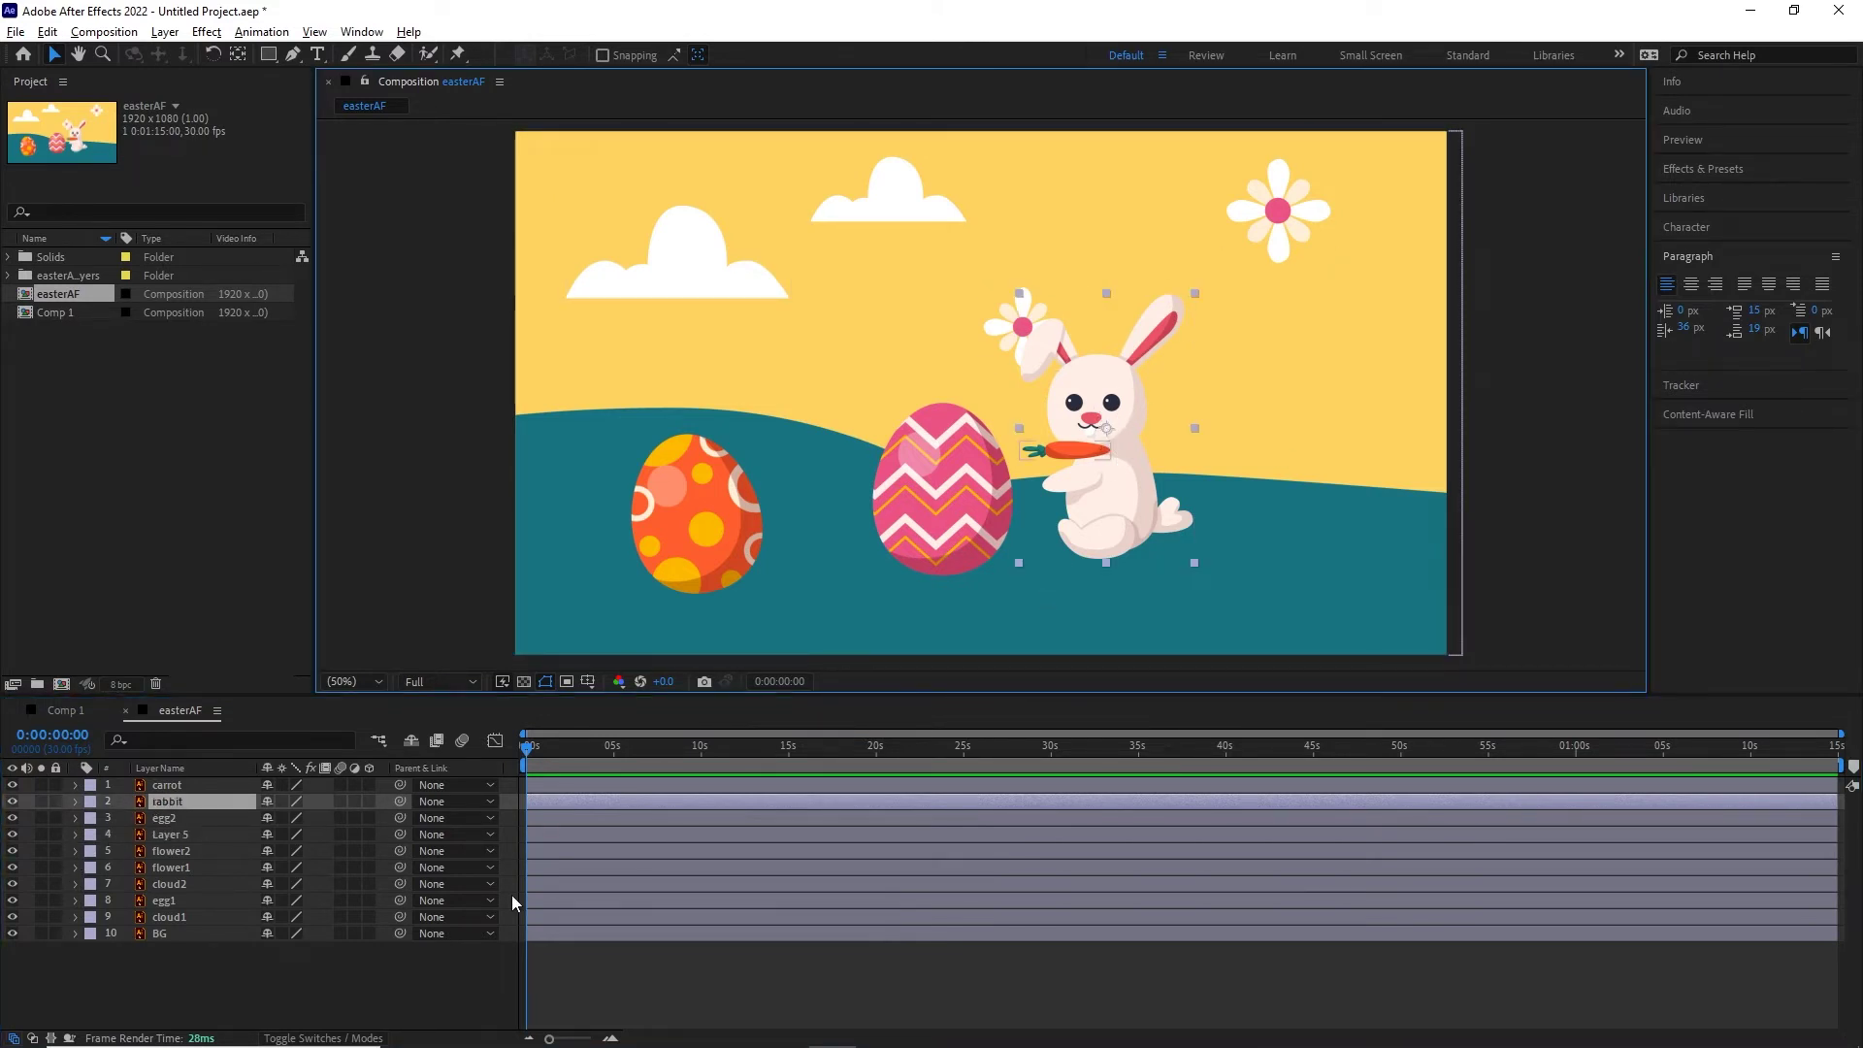
pyautogui.click(41, 802)
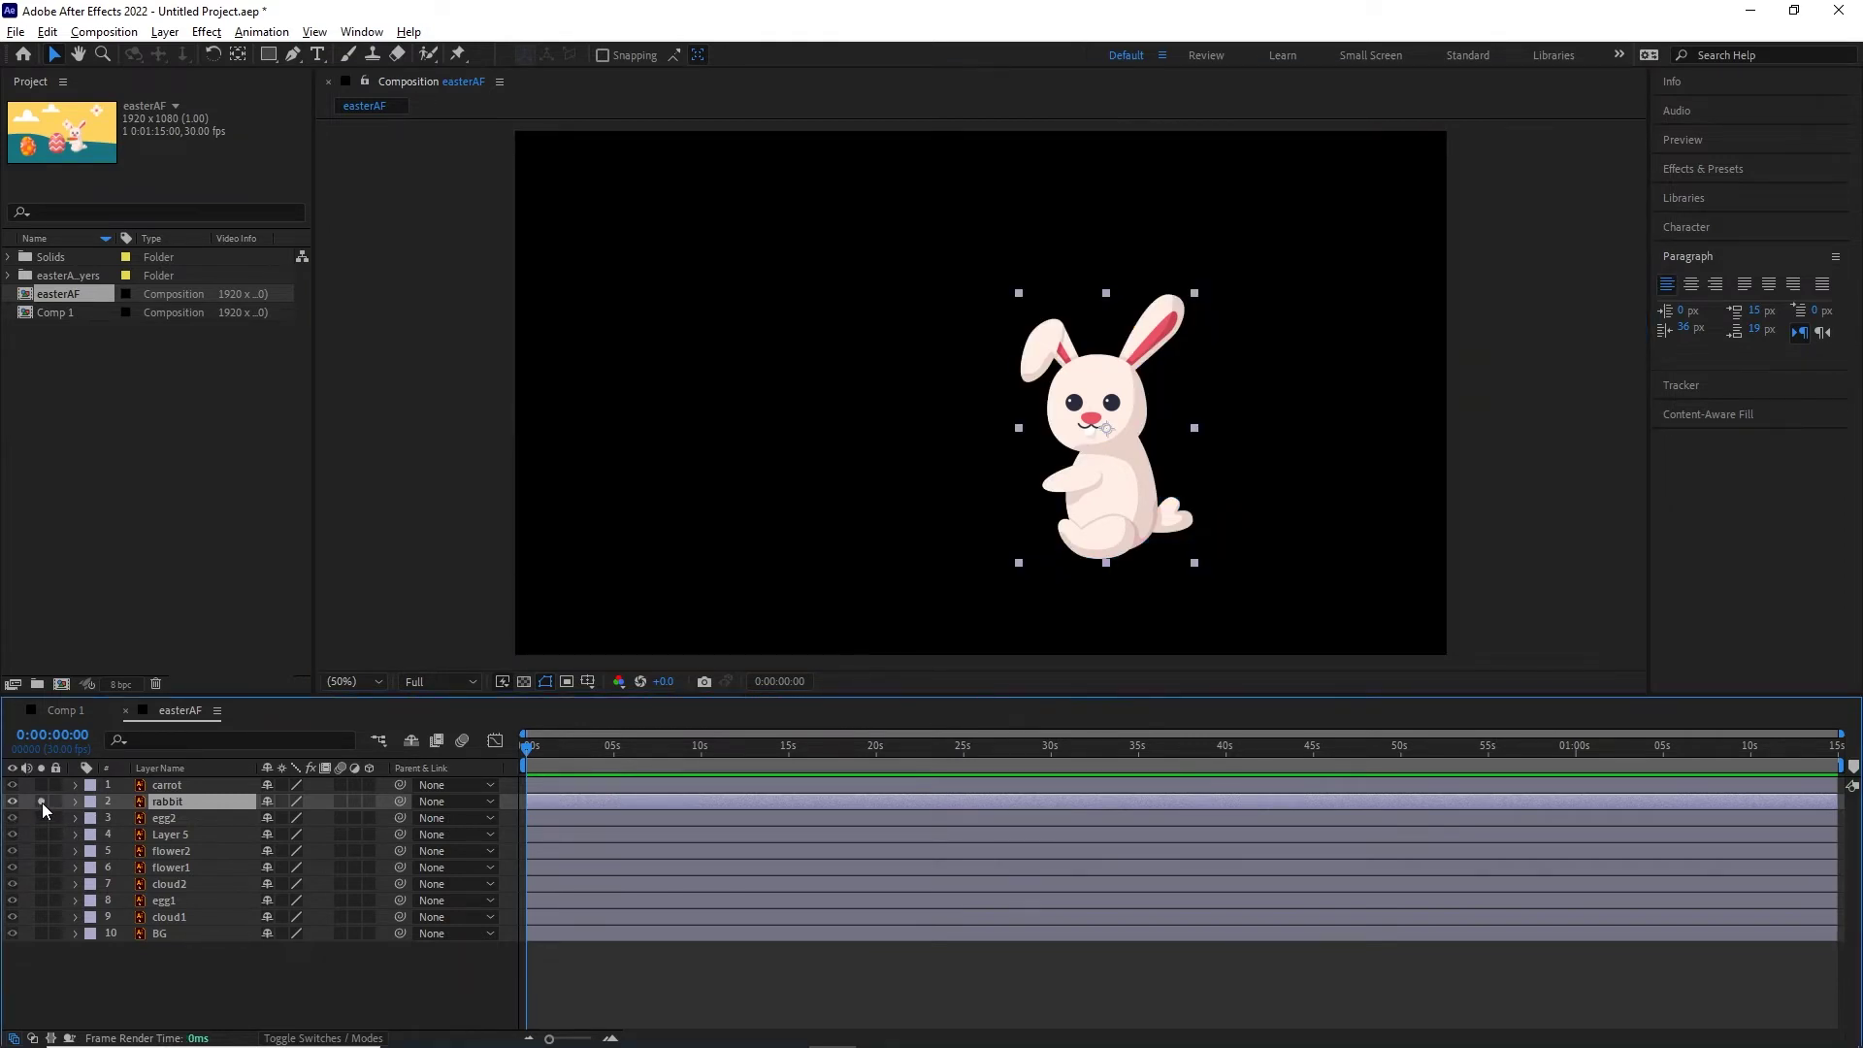
pyautogui.click(40, 802)
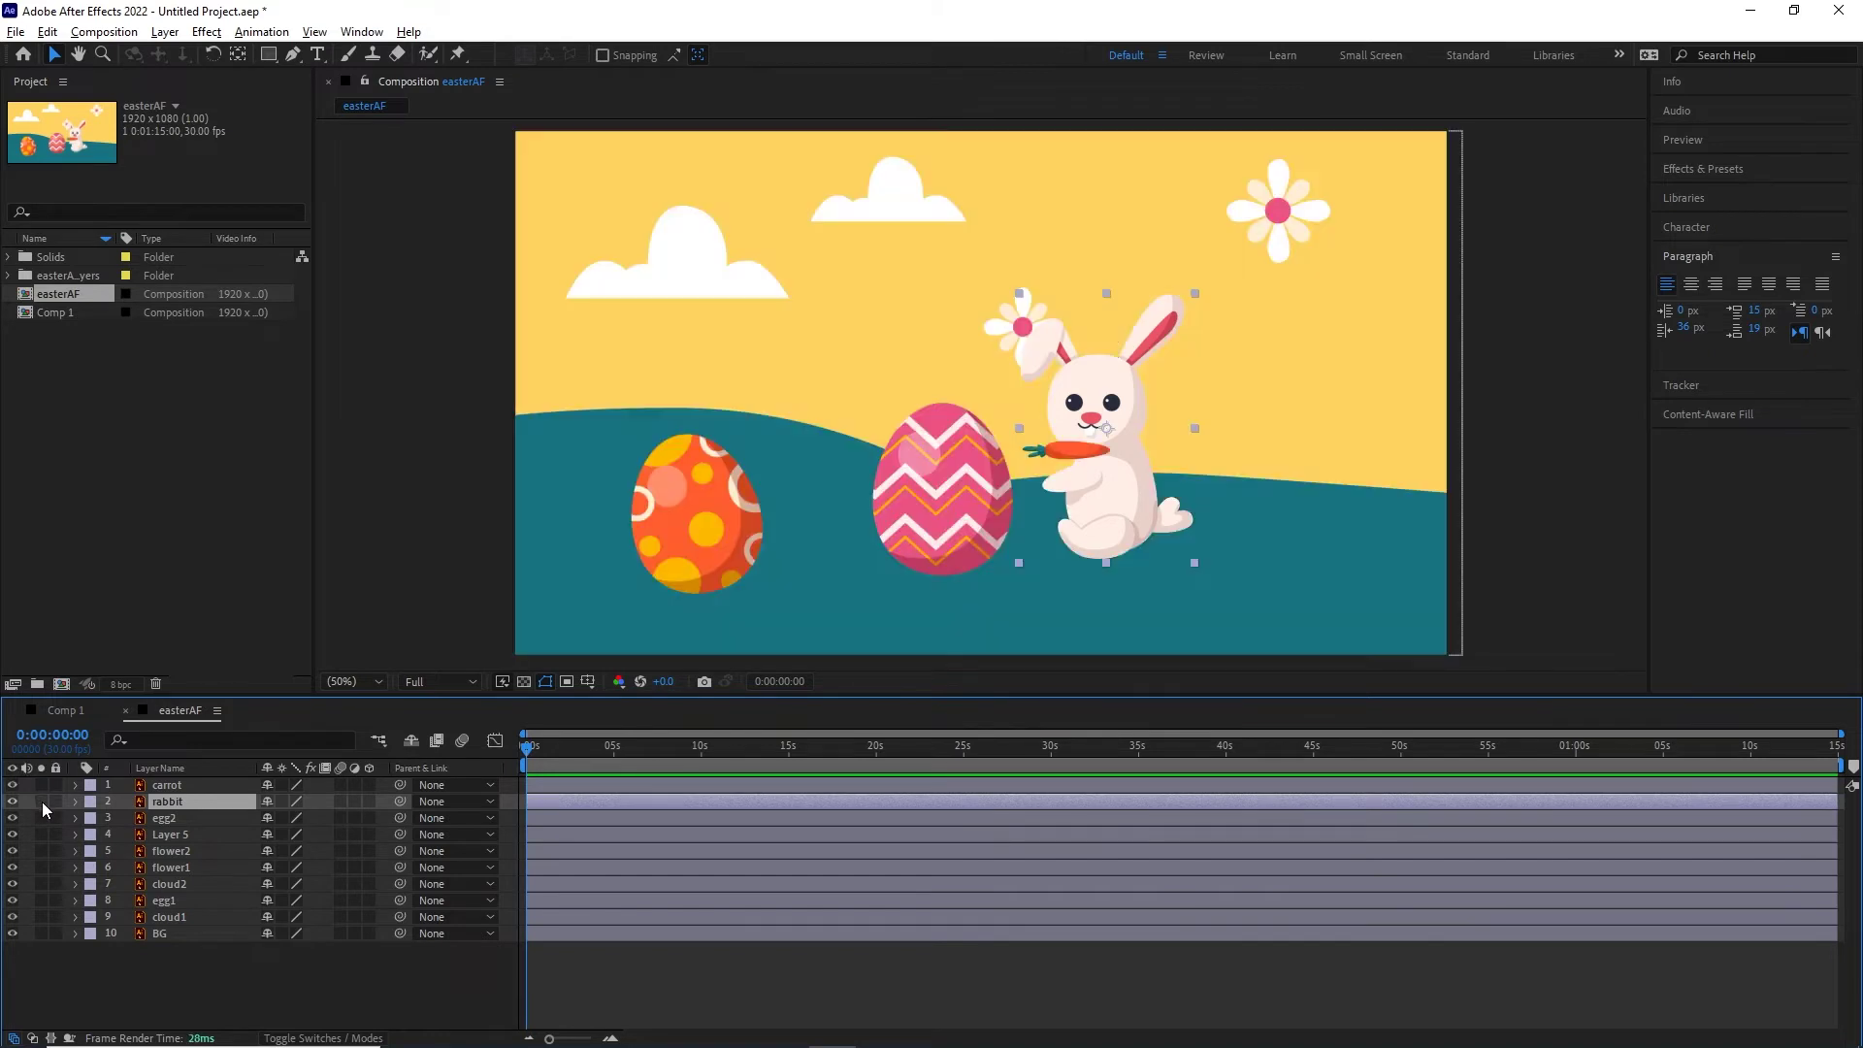
# - Solo Layer 5 to check its contents, turn solo off, and delete the layer
pyautogui.click(195, 838)
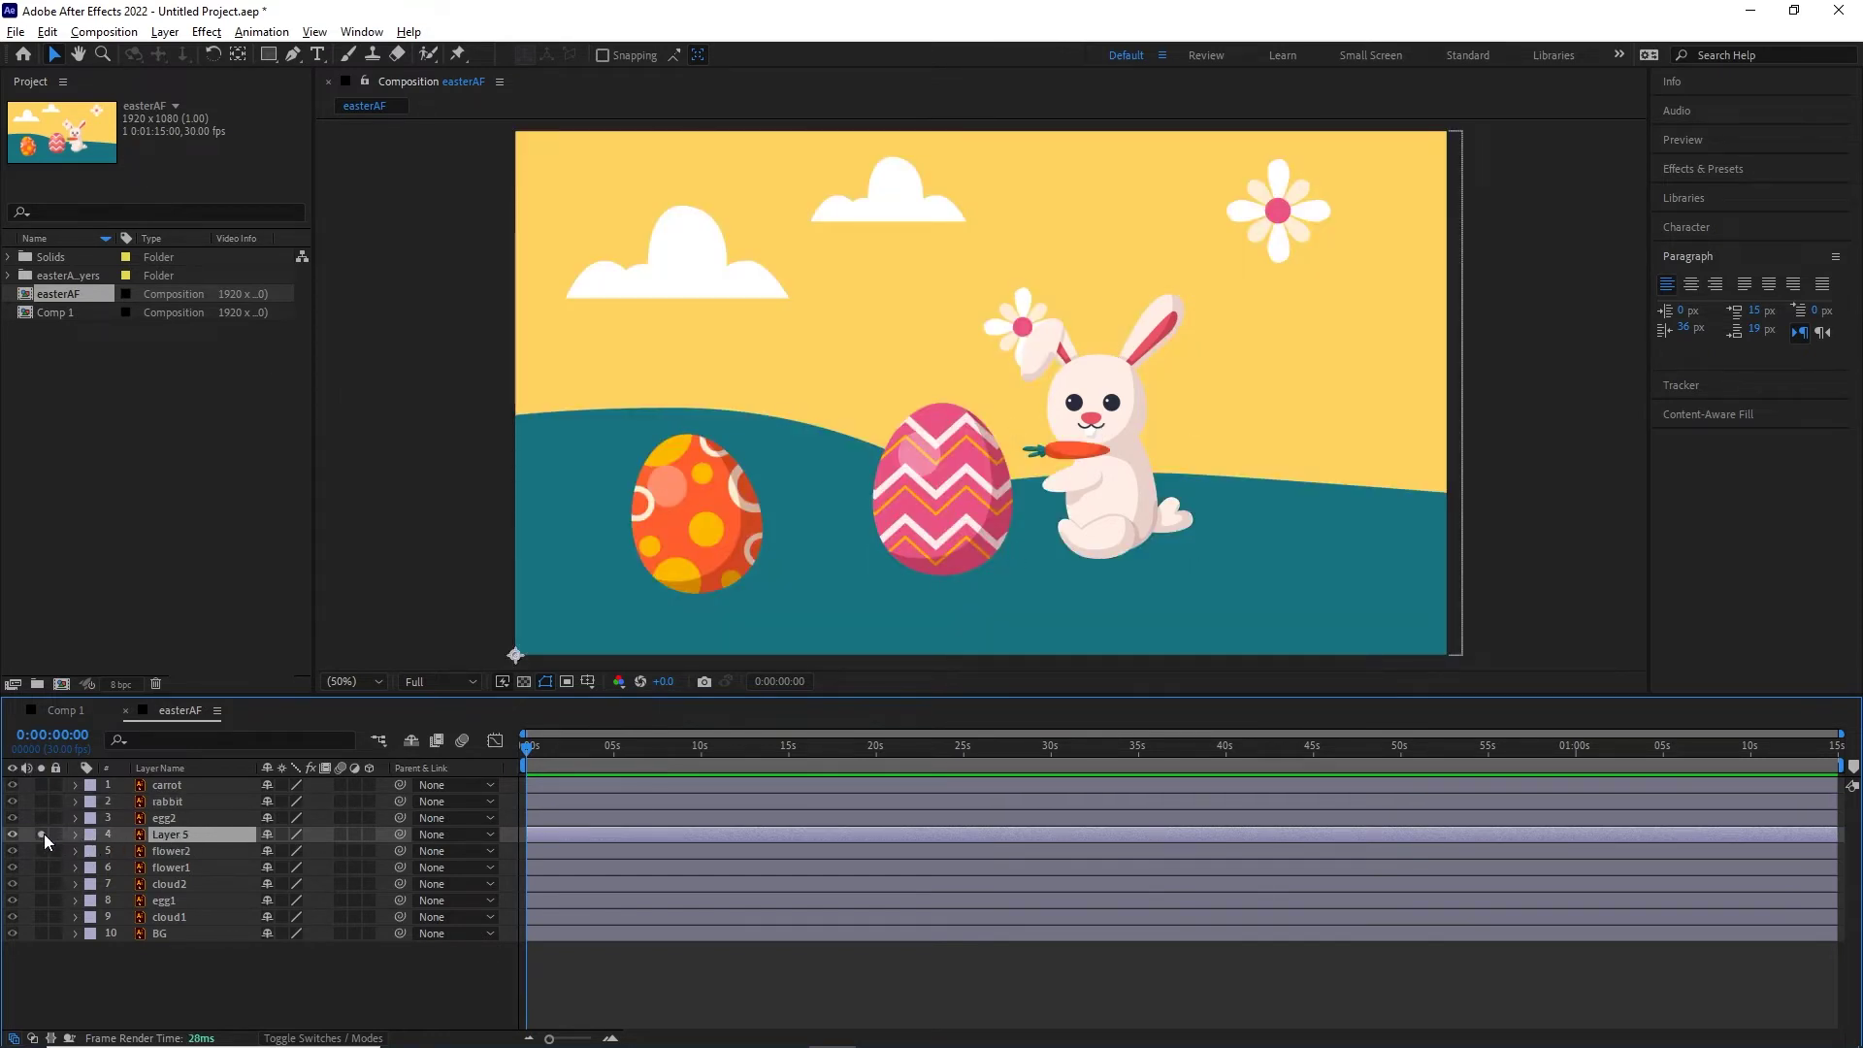
pyautogui.click(42, 835)
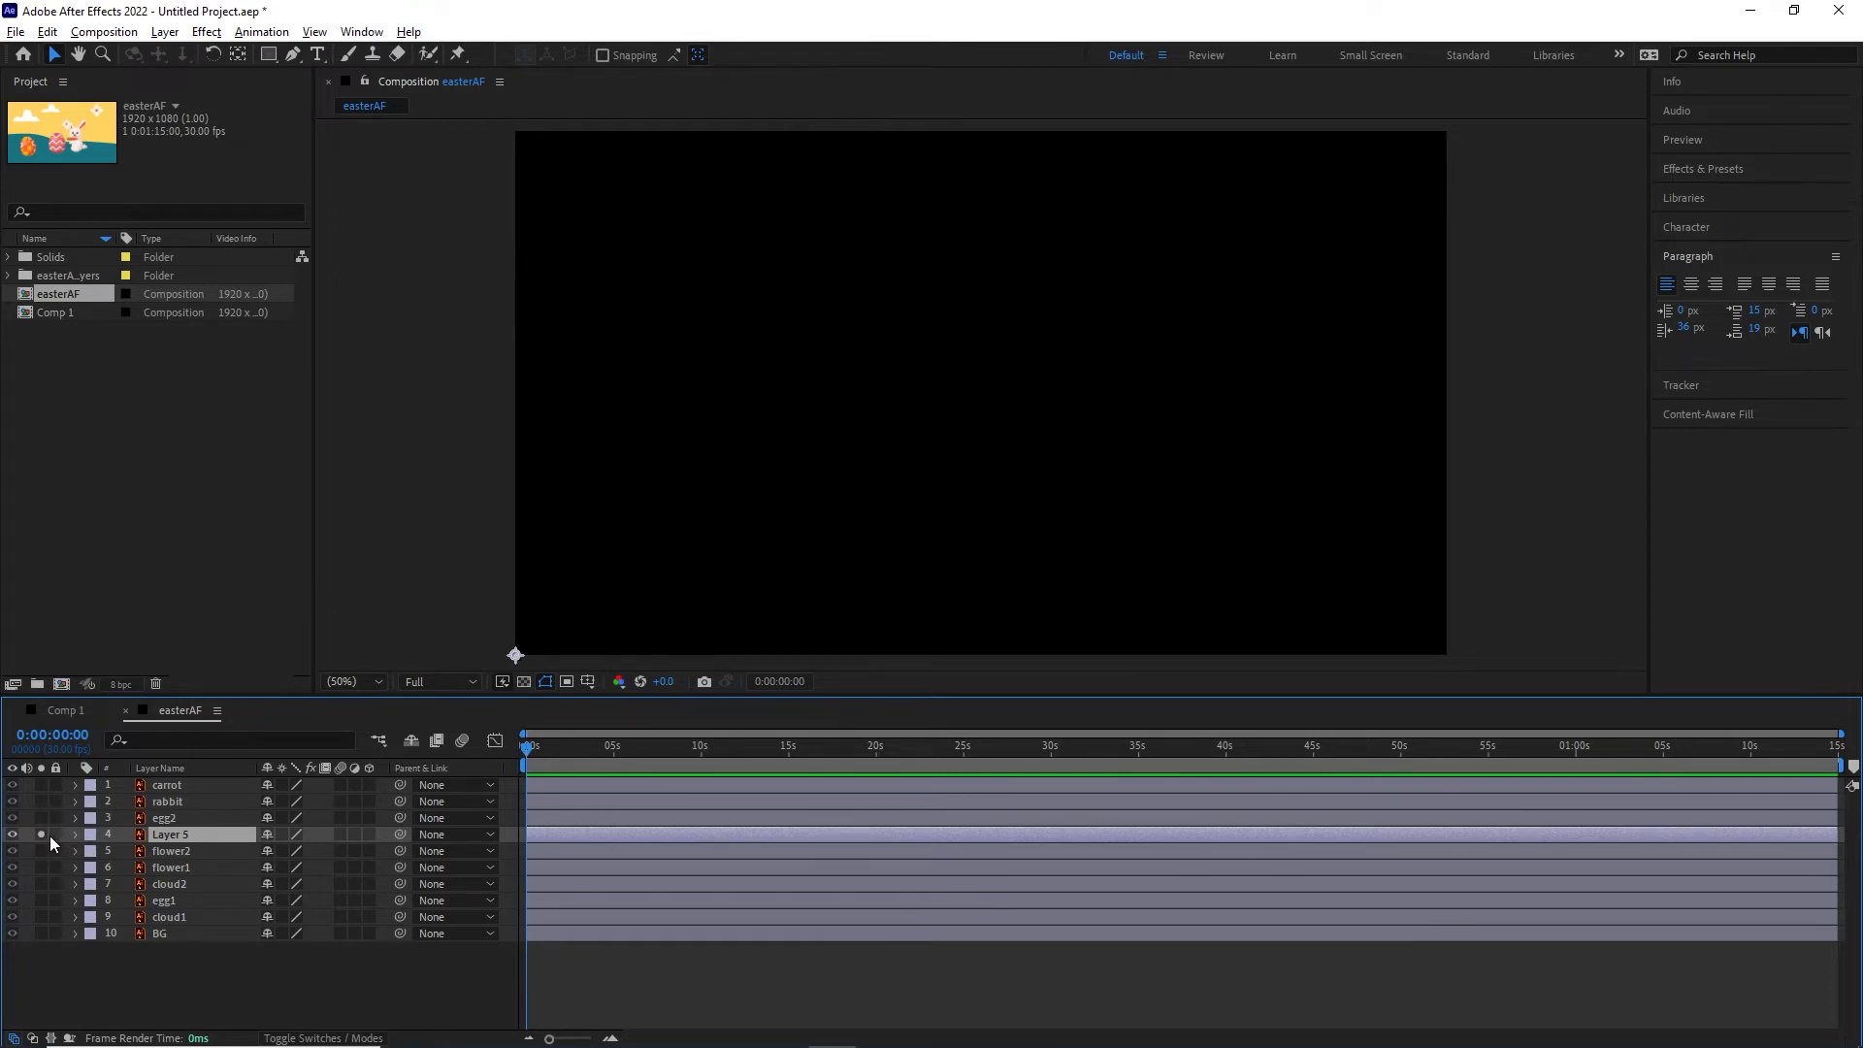
pyautogui.click(40, 835)
pyautogui.click(155, 852)
pyautogui.click(155, 834)
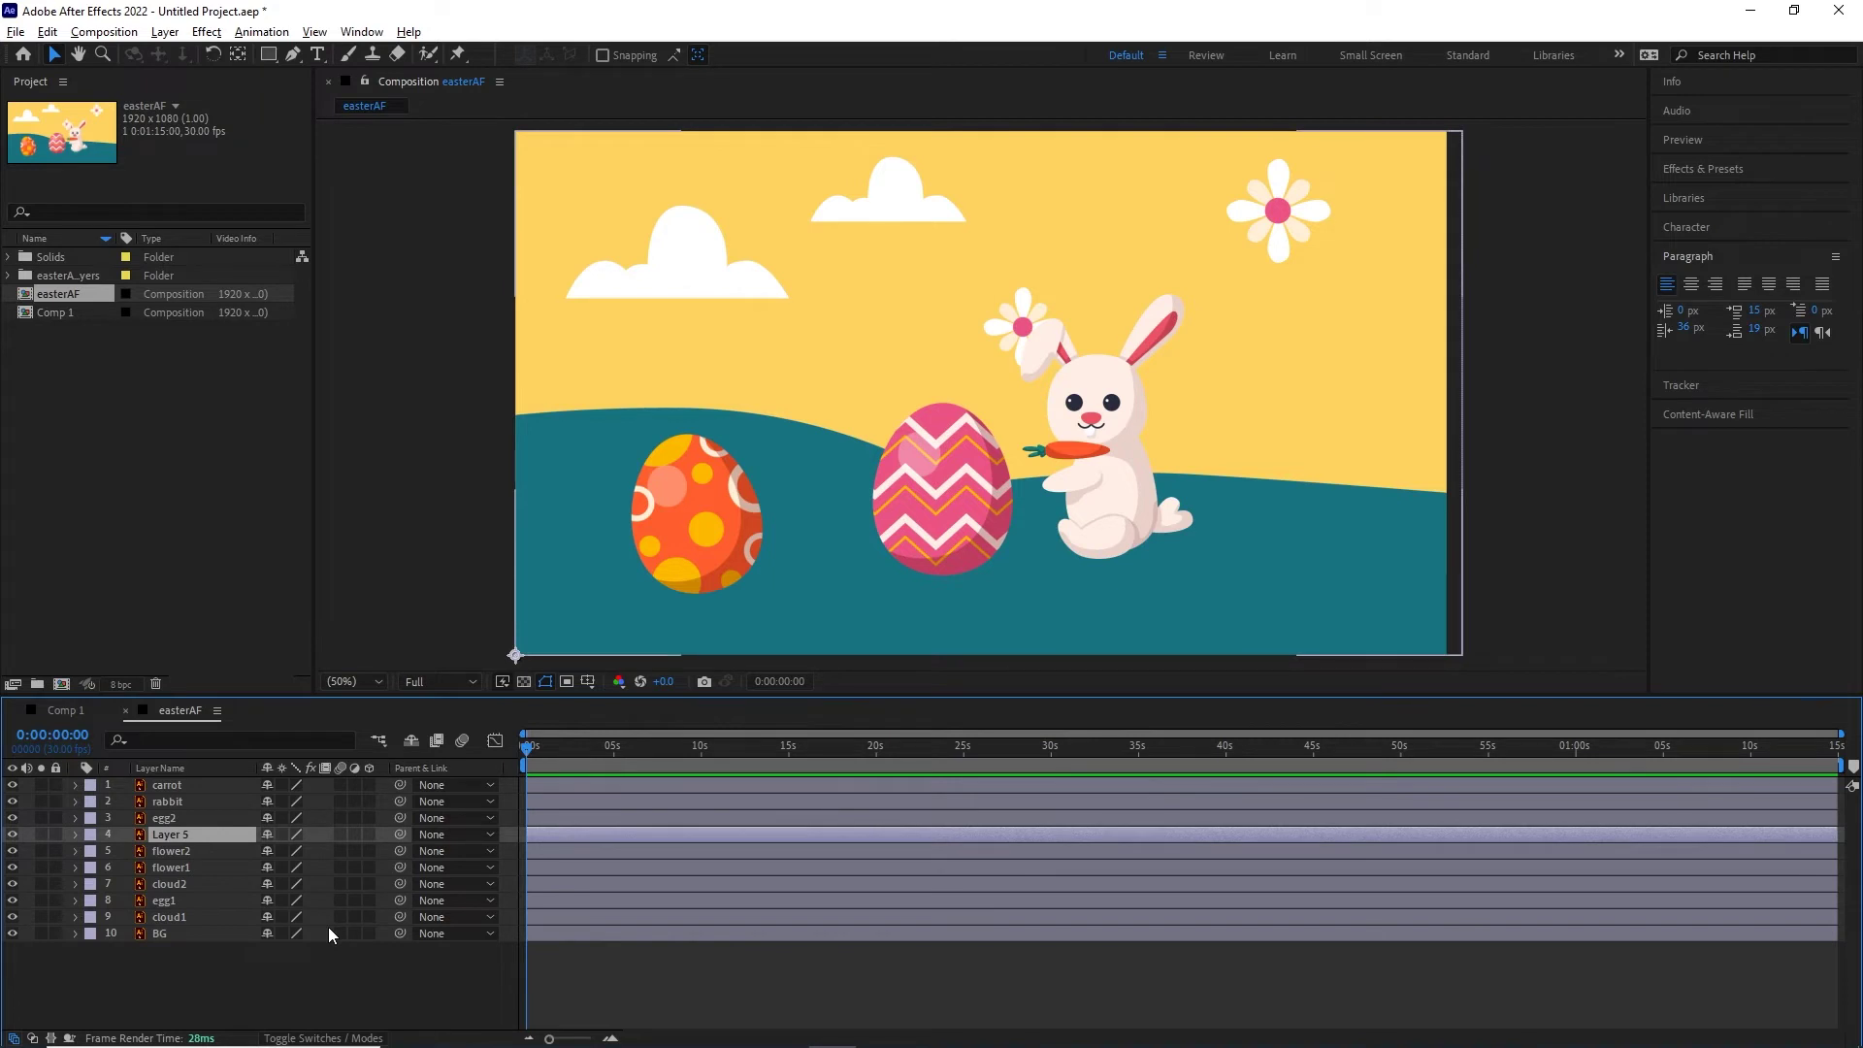
pyautogui.press('Delete')
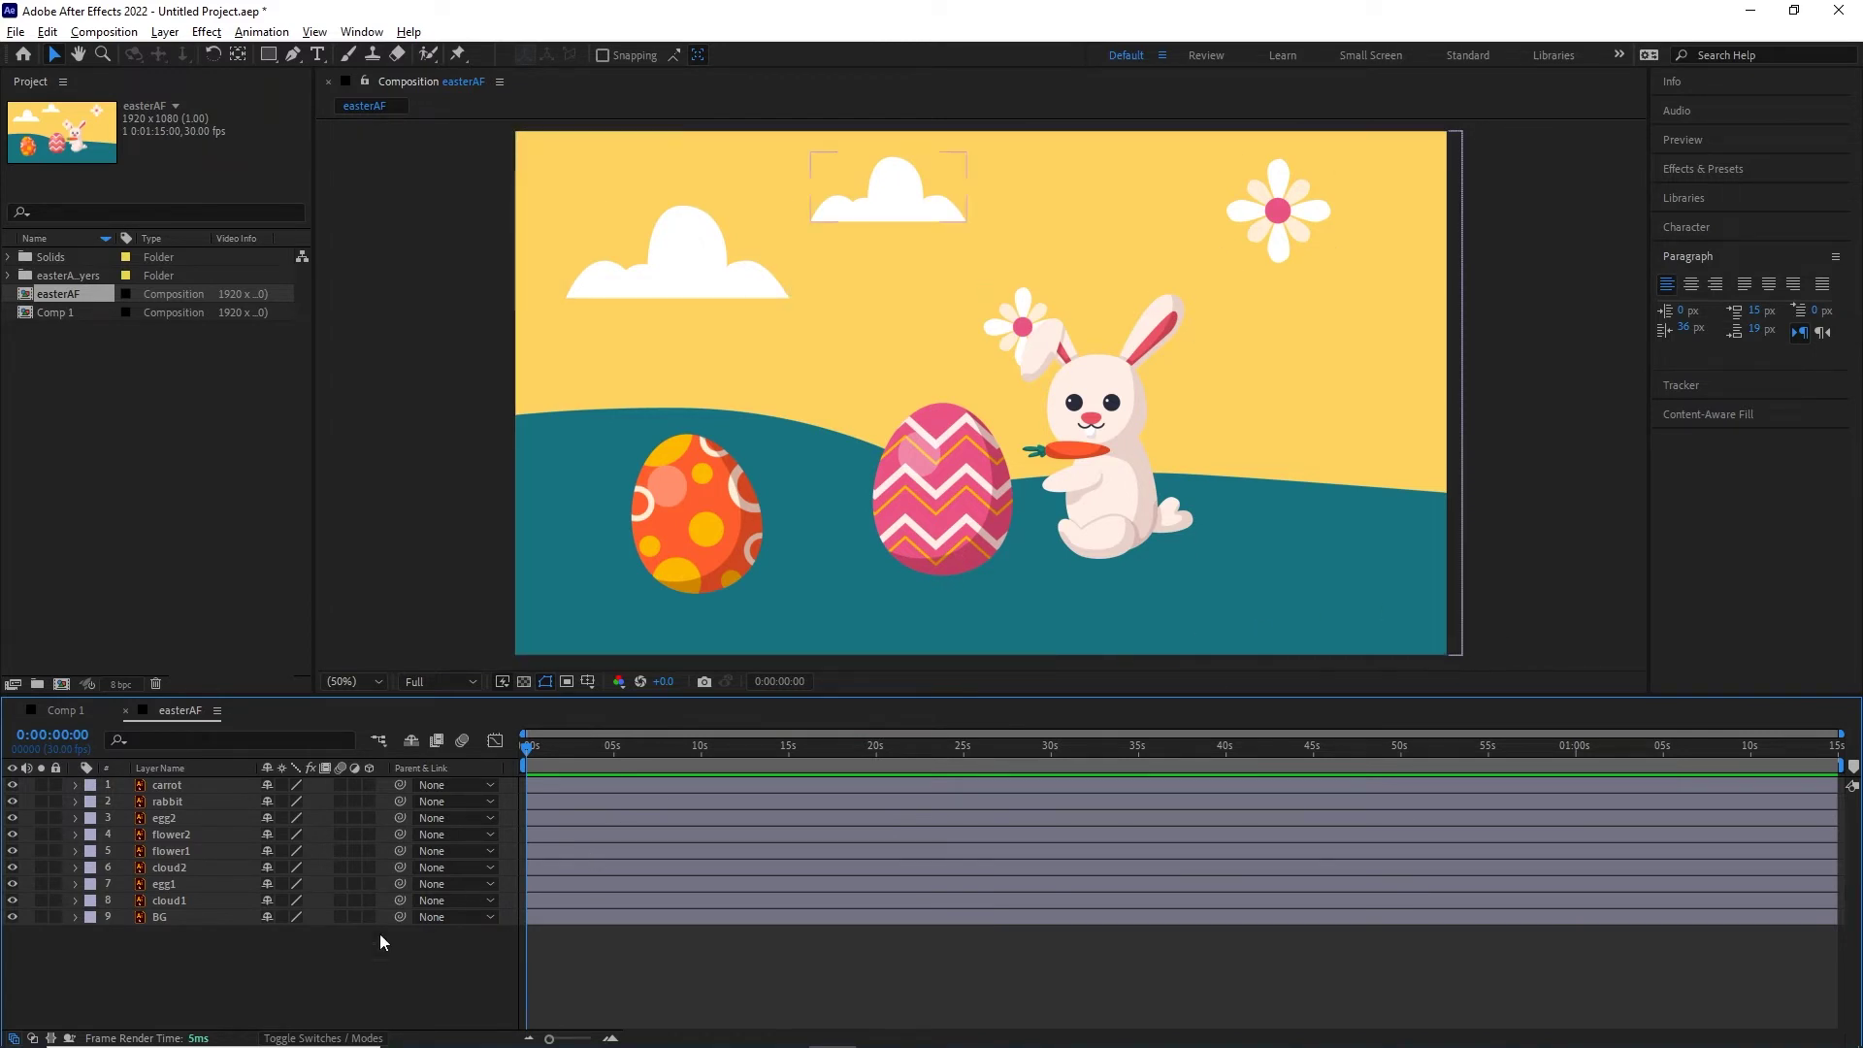
# - Set the BG layer's label colour to Dark Green
pyautogui.click(90, 917)
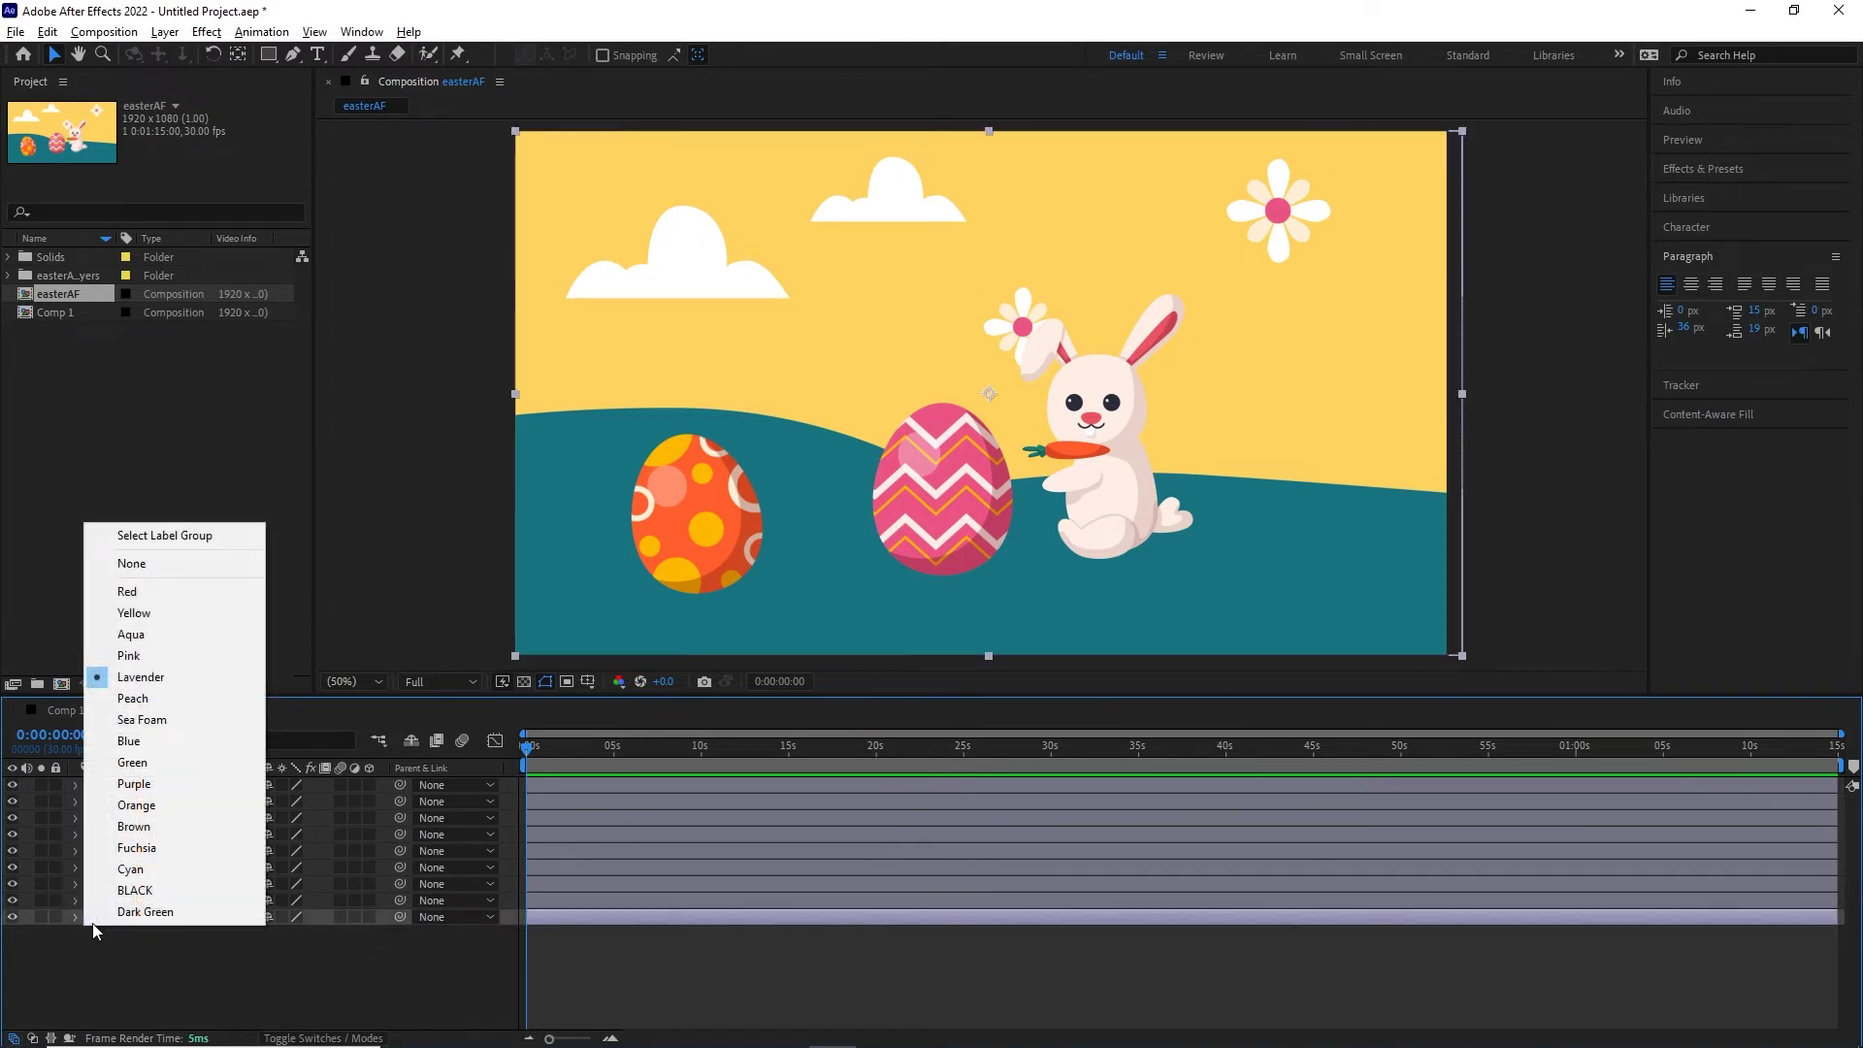
pyautogui.click(242, 992)
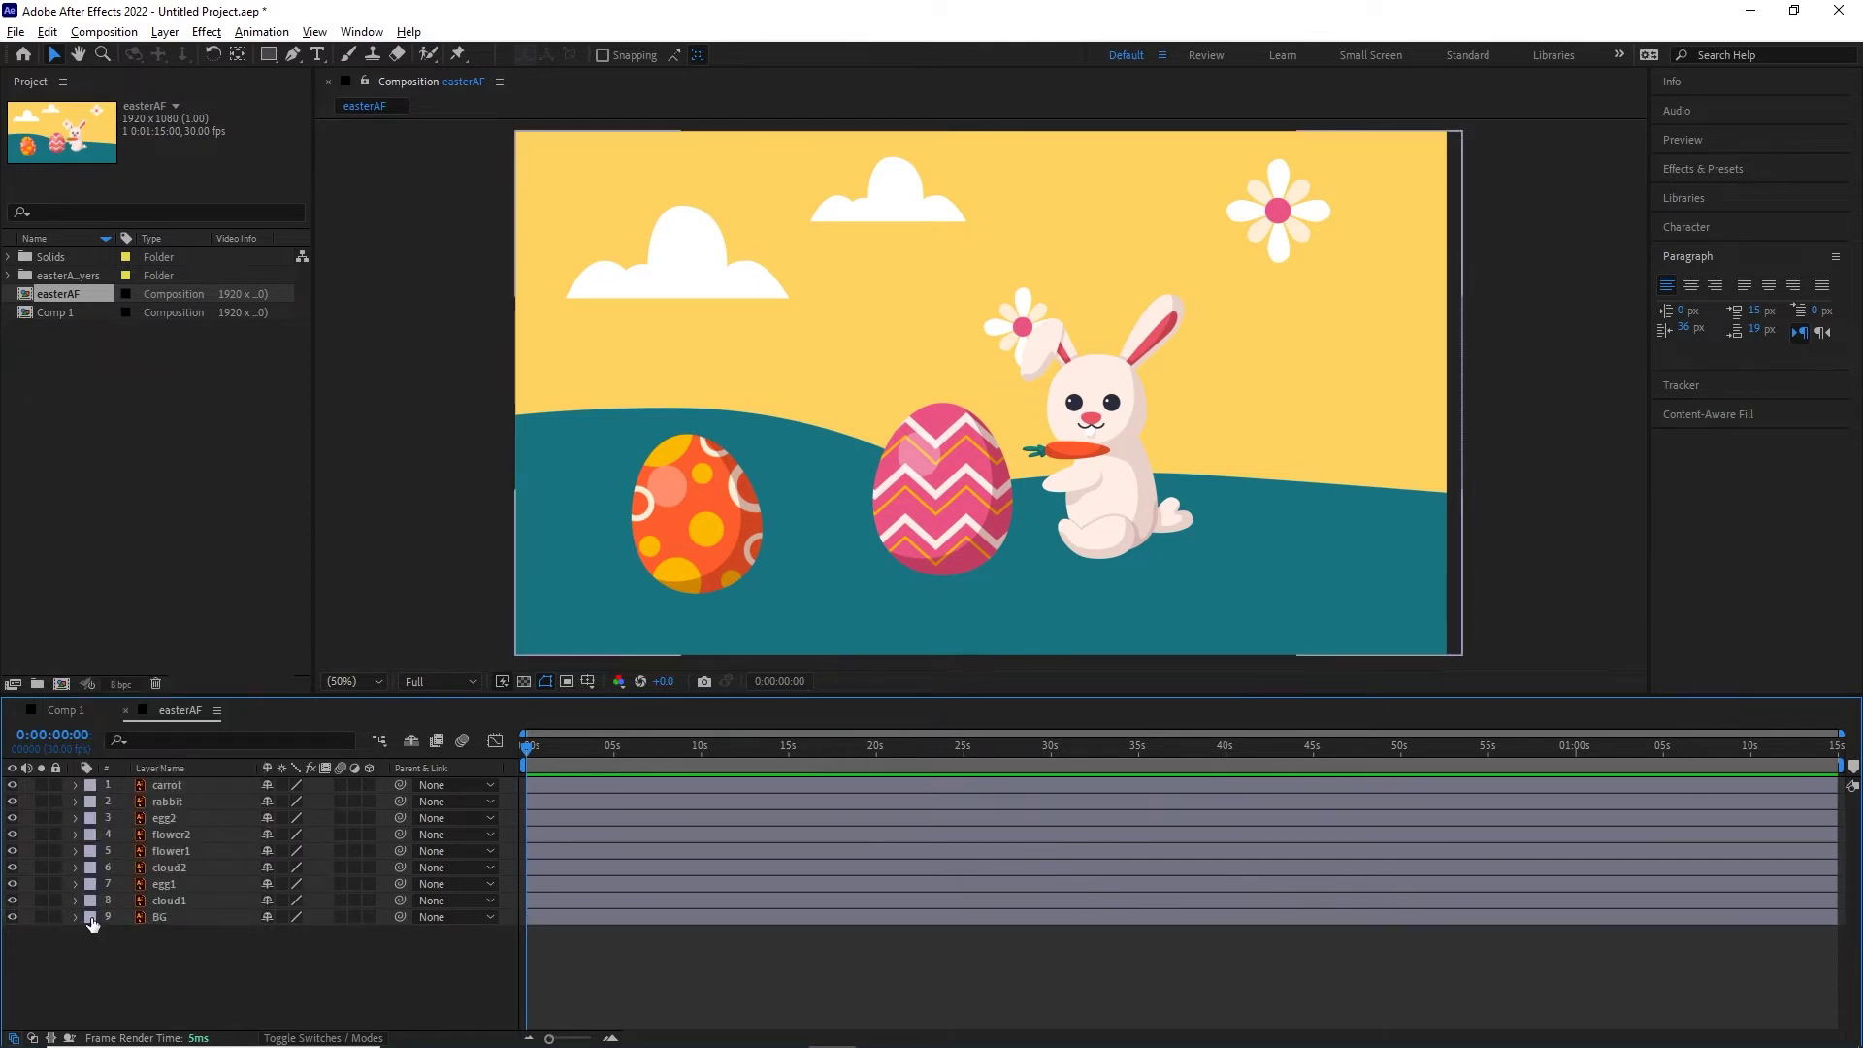
pyautogui.click(92, 918)
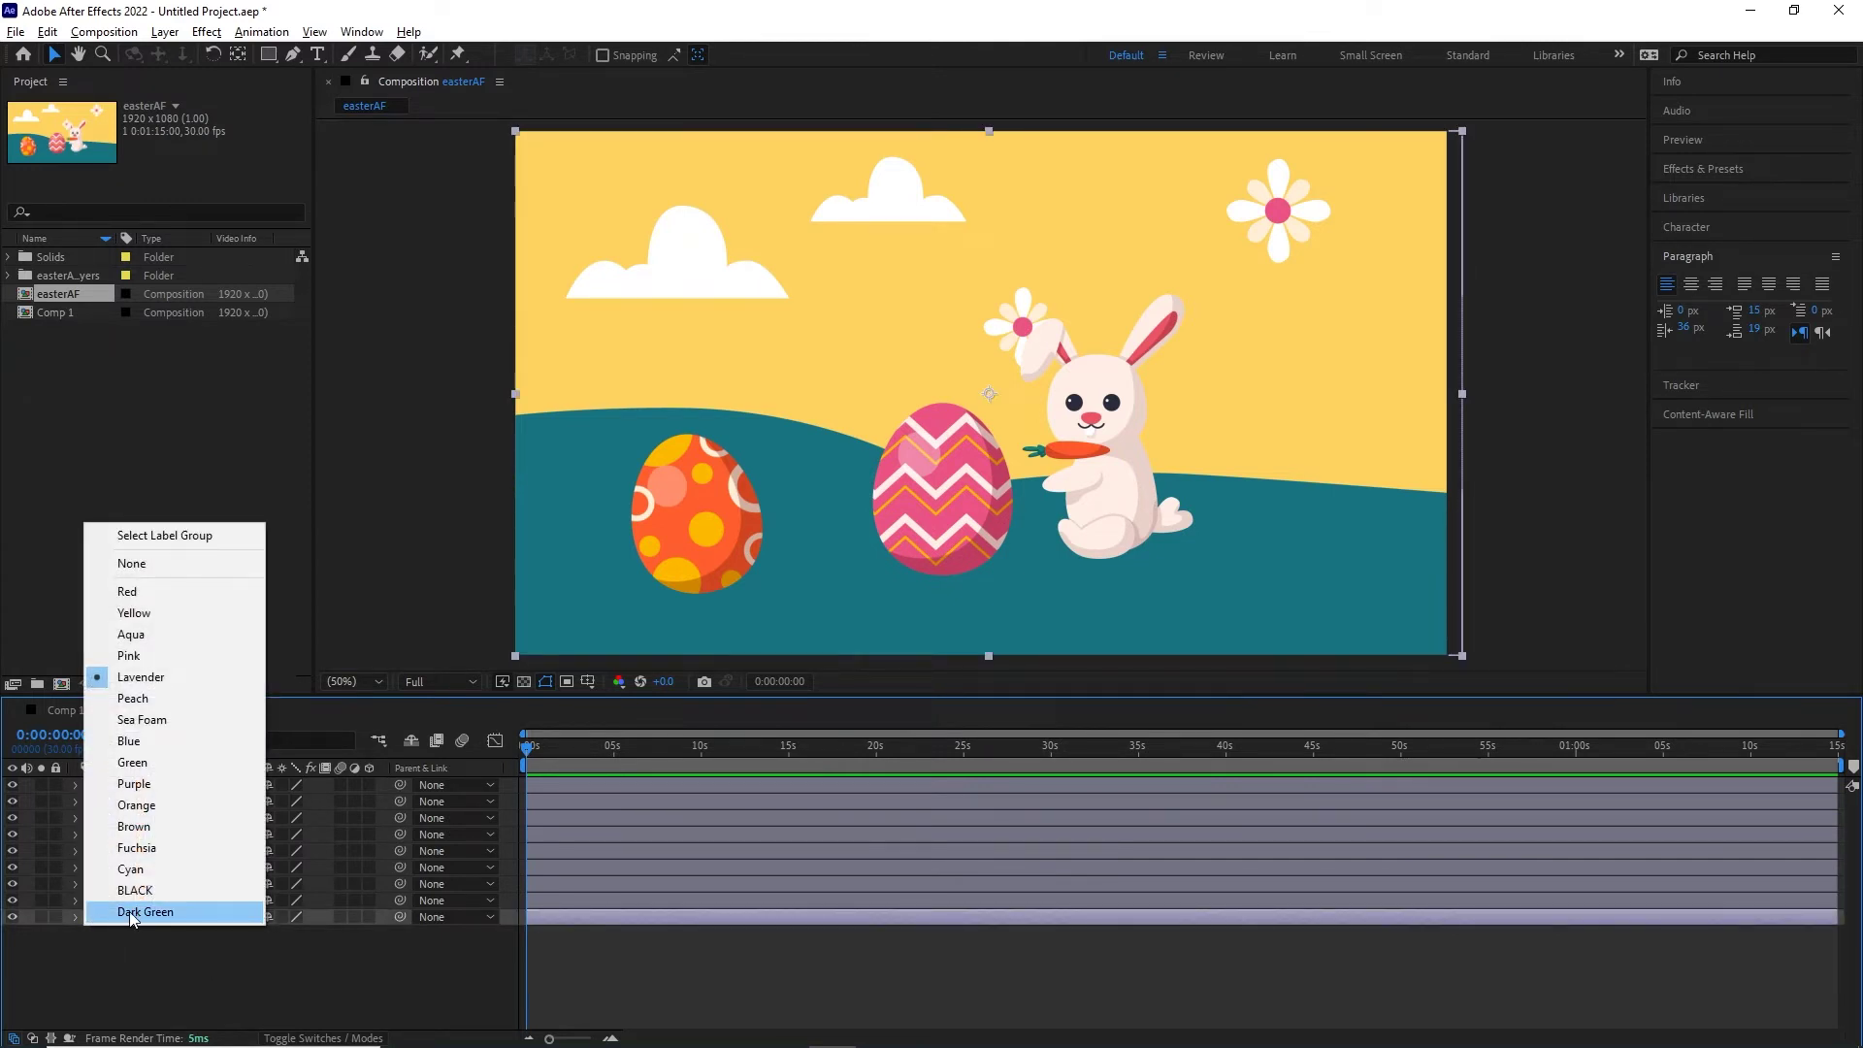
pyautogui.click(132, 914)
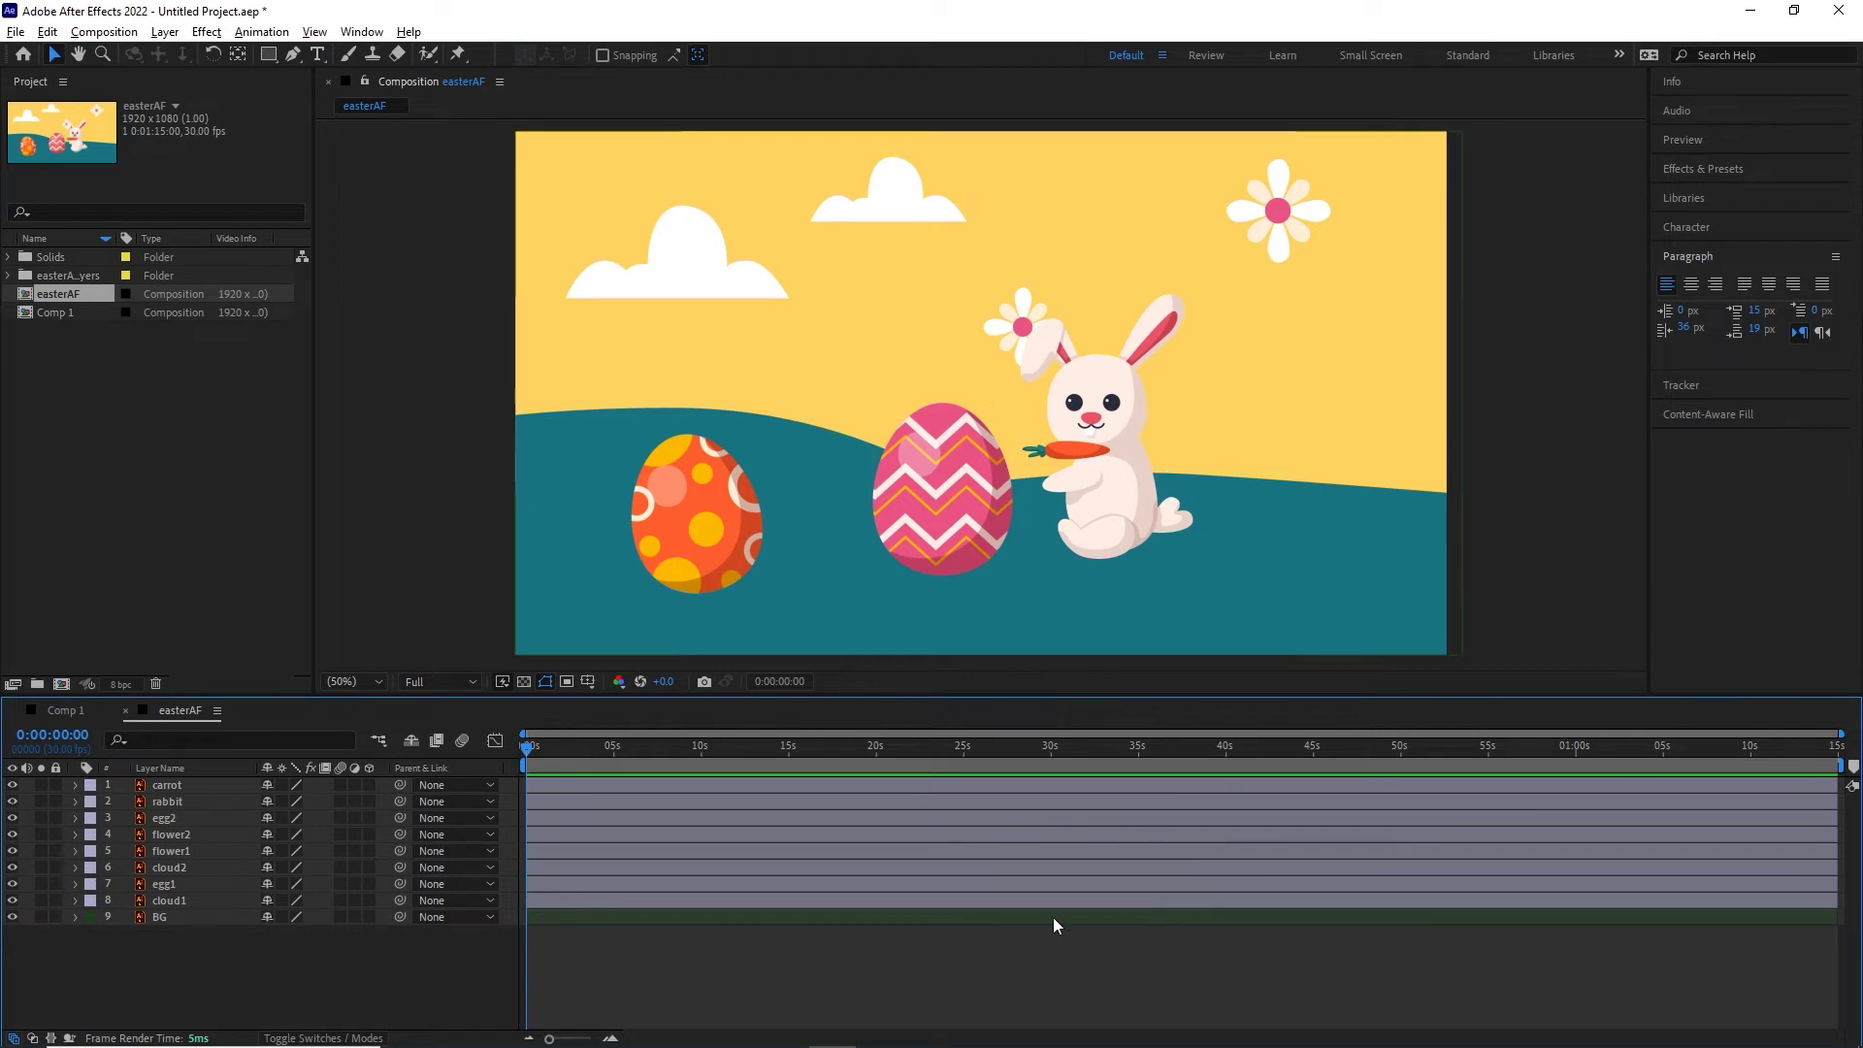
# - Move the cloud2 layer below egg1 so that it sits directly above cloud1 in the layer stack
pyautogui.click(198, 900)
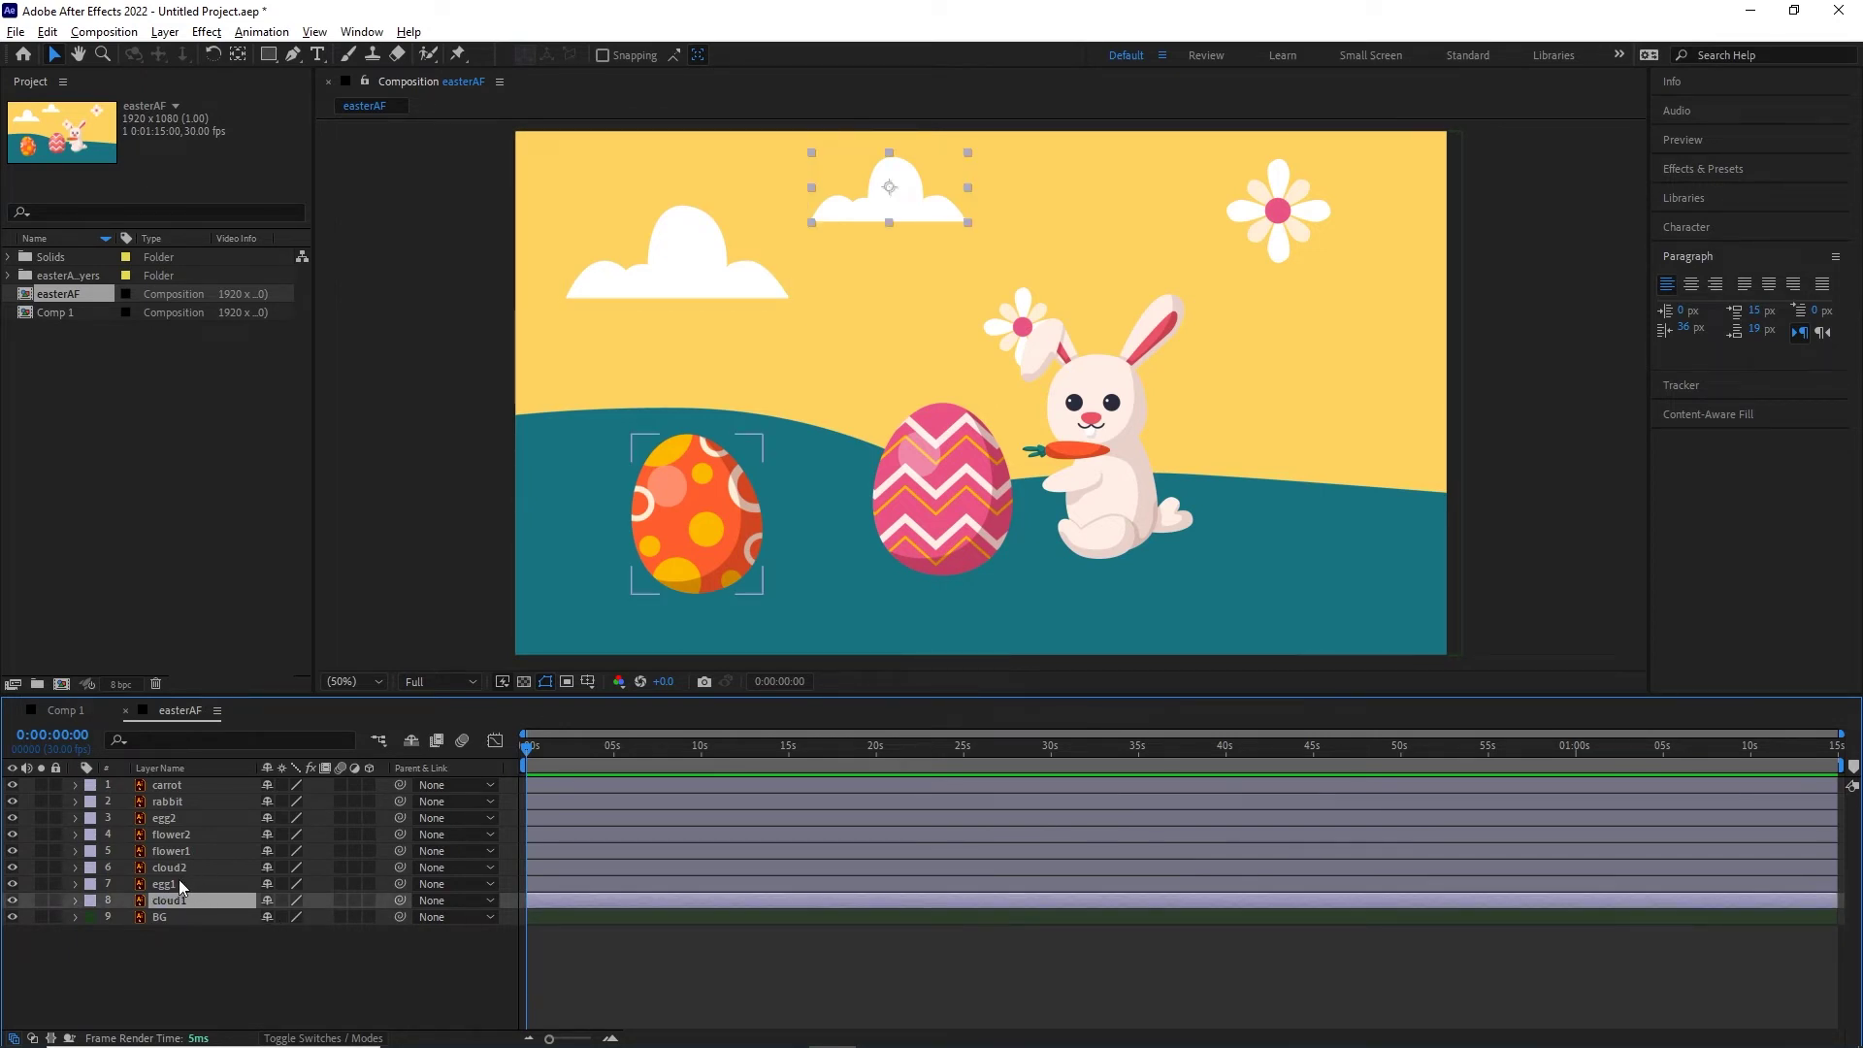
pyautogui.click(170, 866)
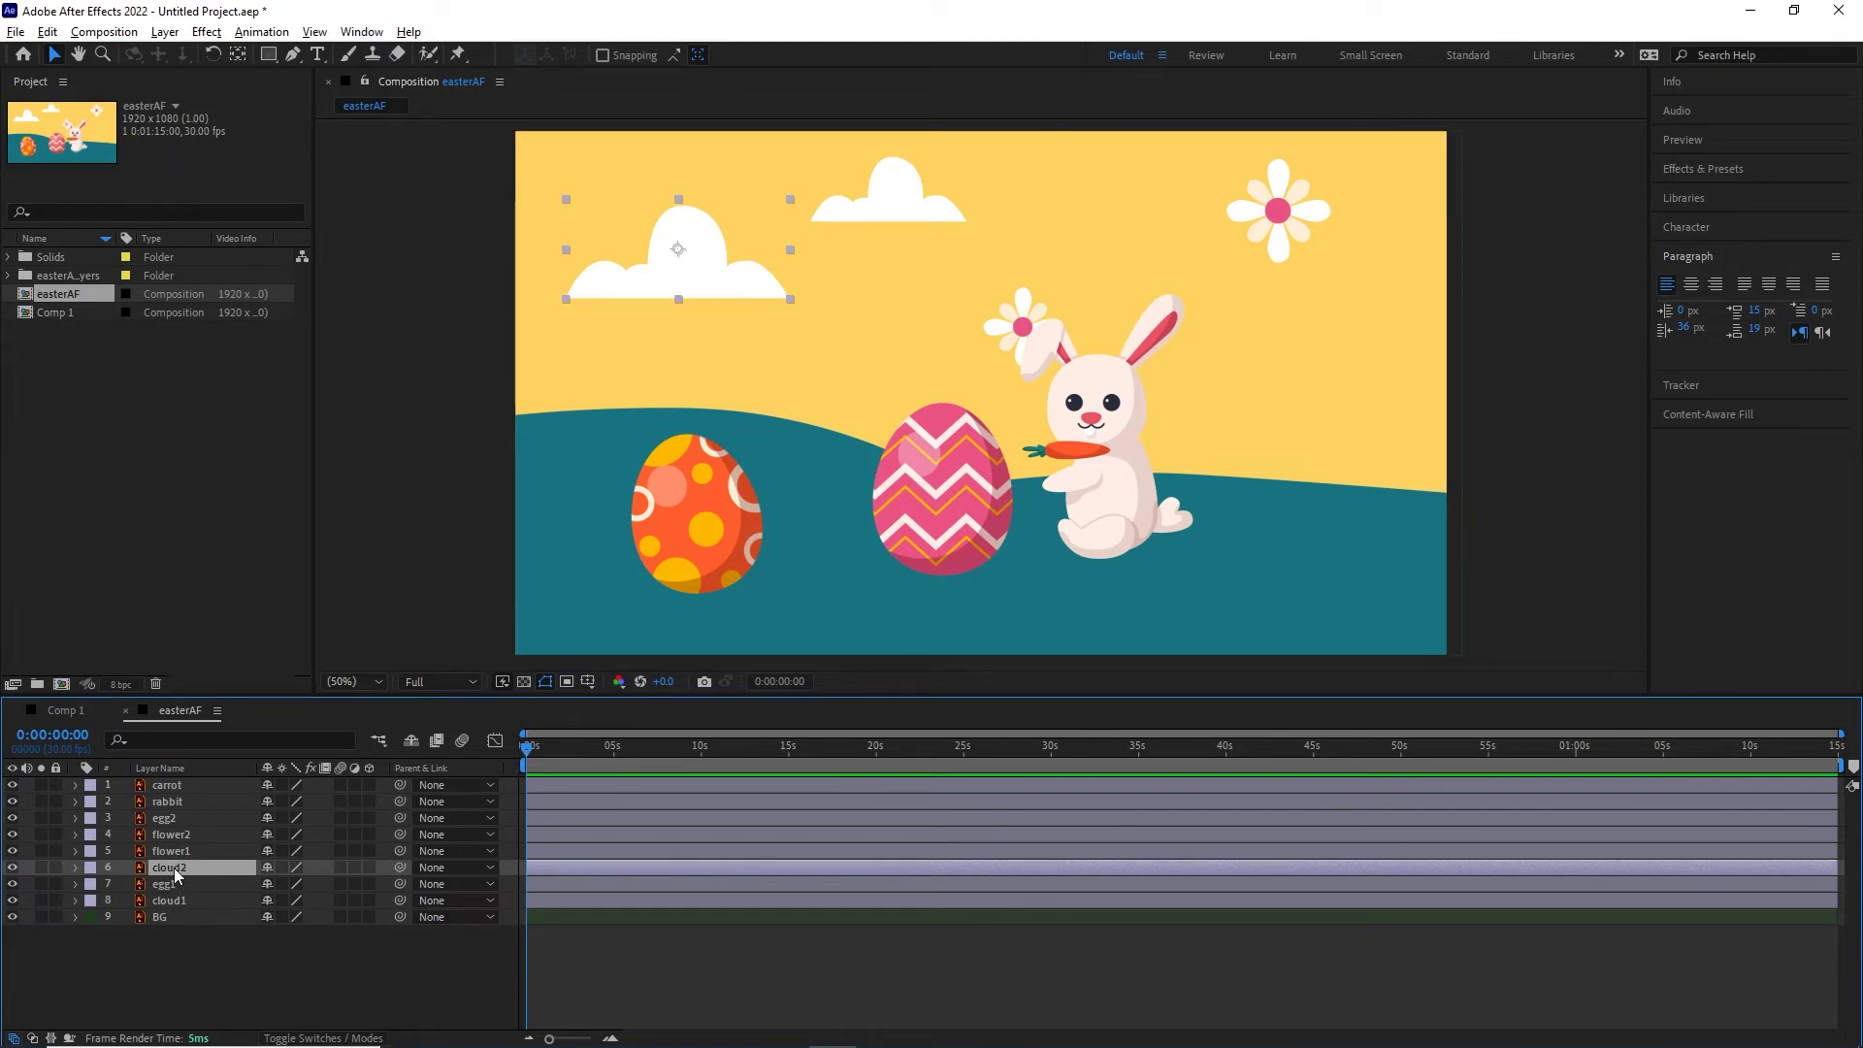
pyautogui.moveTo(176, 875)
pyautogui.mouseDown()
pyautogui.moveTo(178, 801)
pyautogui.moveTo(176, 898)
pyautogui.mouseUp()
pyautogui.click(174, 916)
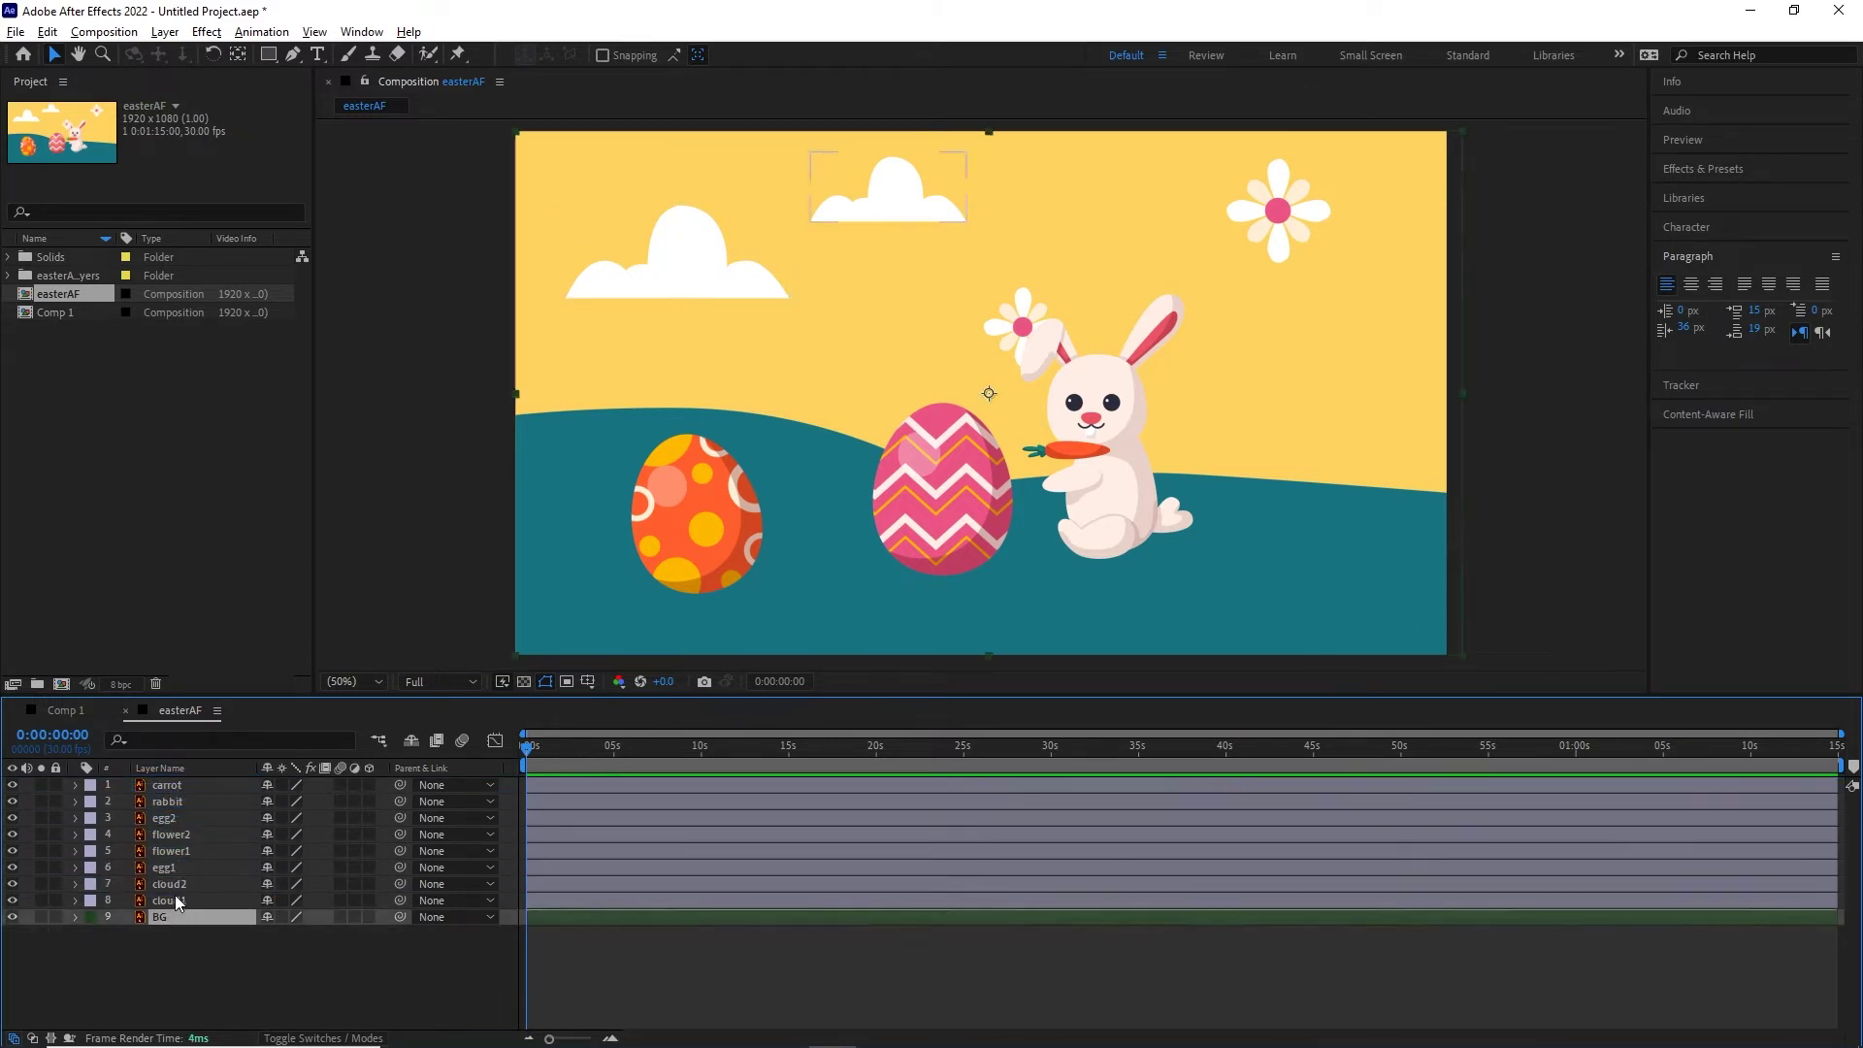
# - Move the egg2 layer below flower1, directly above egg1, and clear the layer selection
pyautogui.click(171, 867)
pyautogui.click(167, 820)
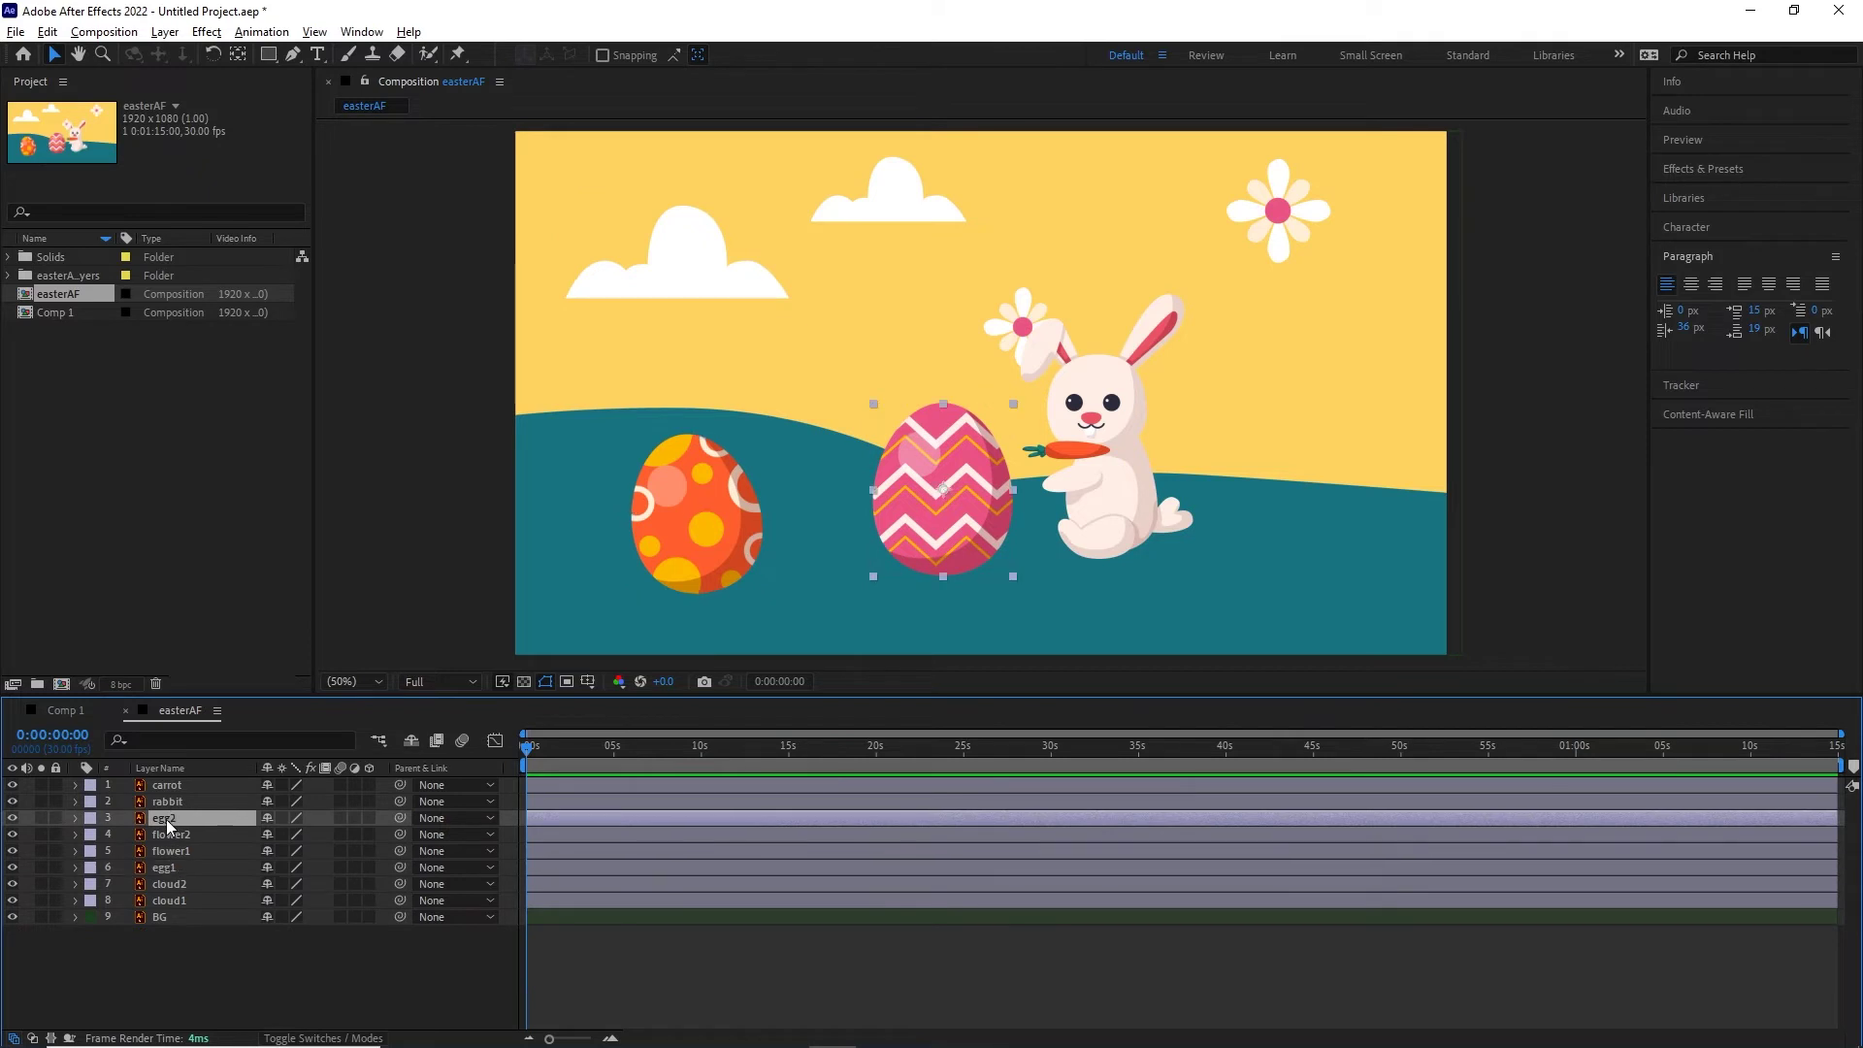
pyautogui.moveTo(171, 817); pyautogui.dragTo(178, 857)
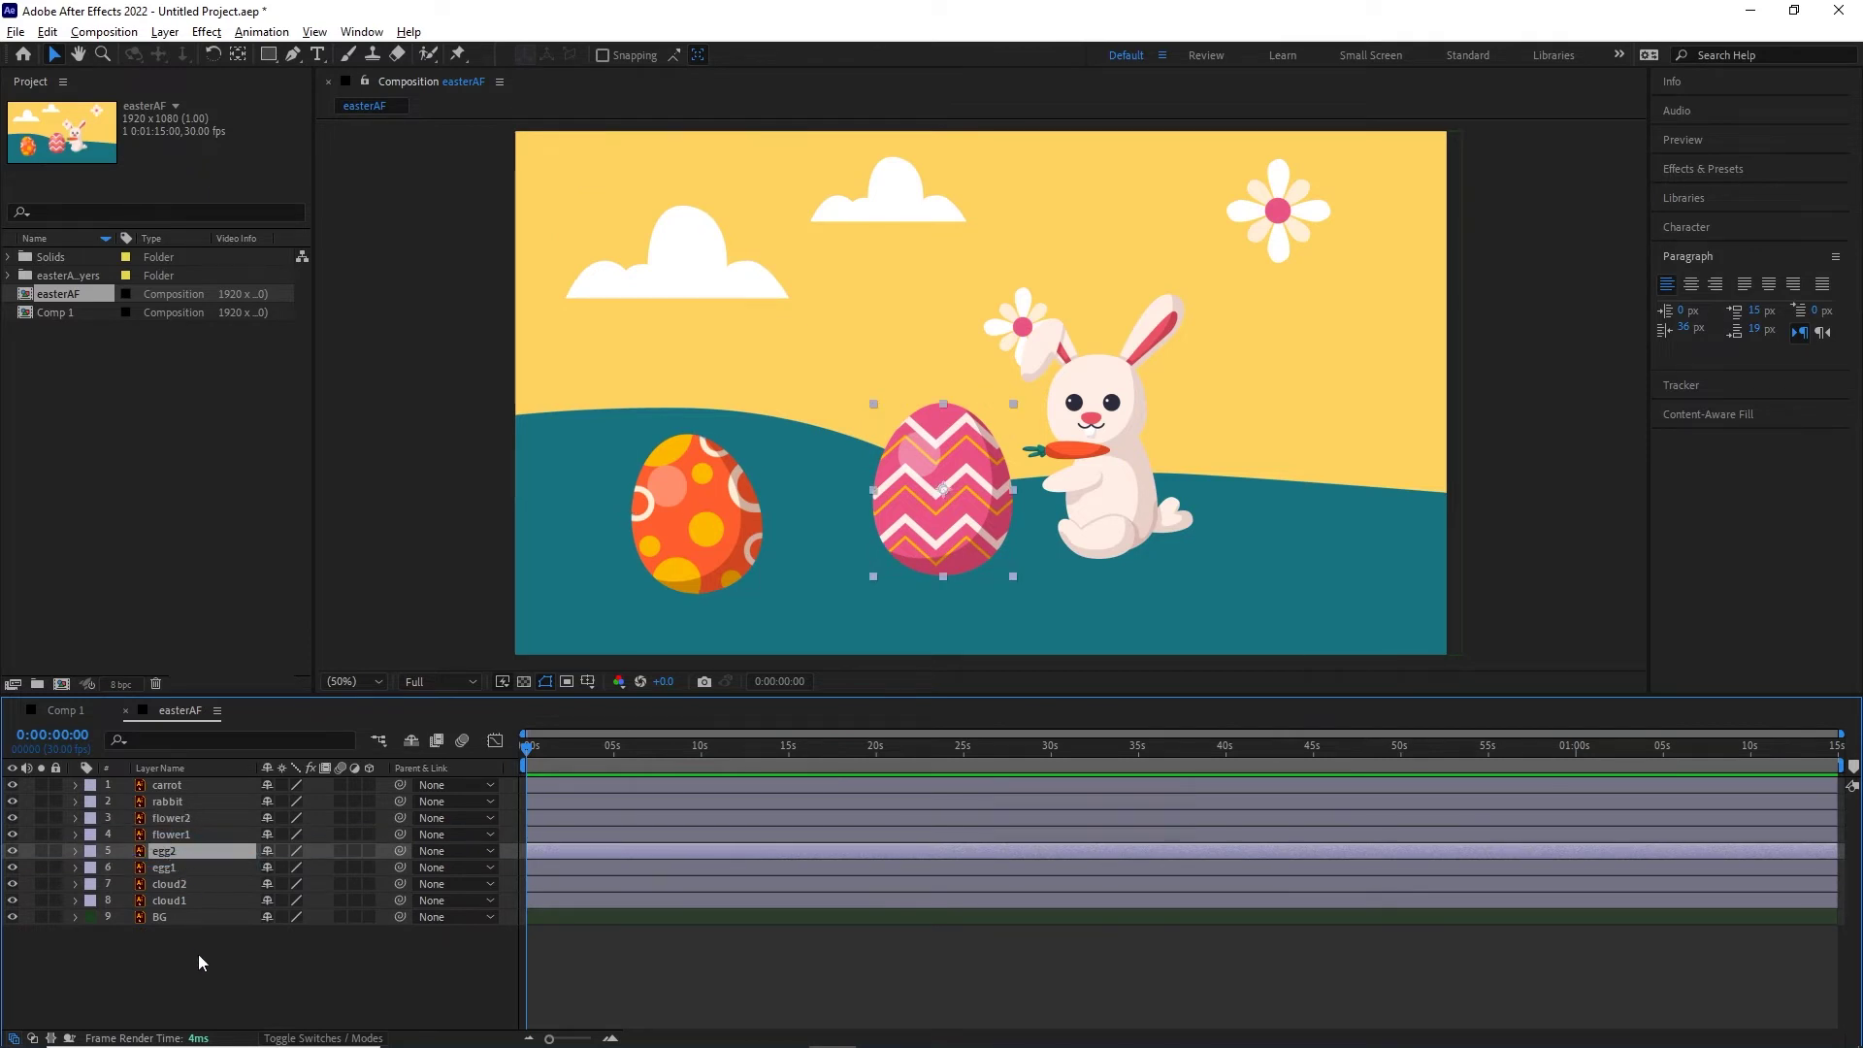
pyautogui.click(201, 958)
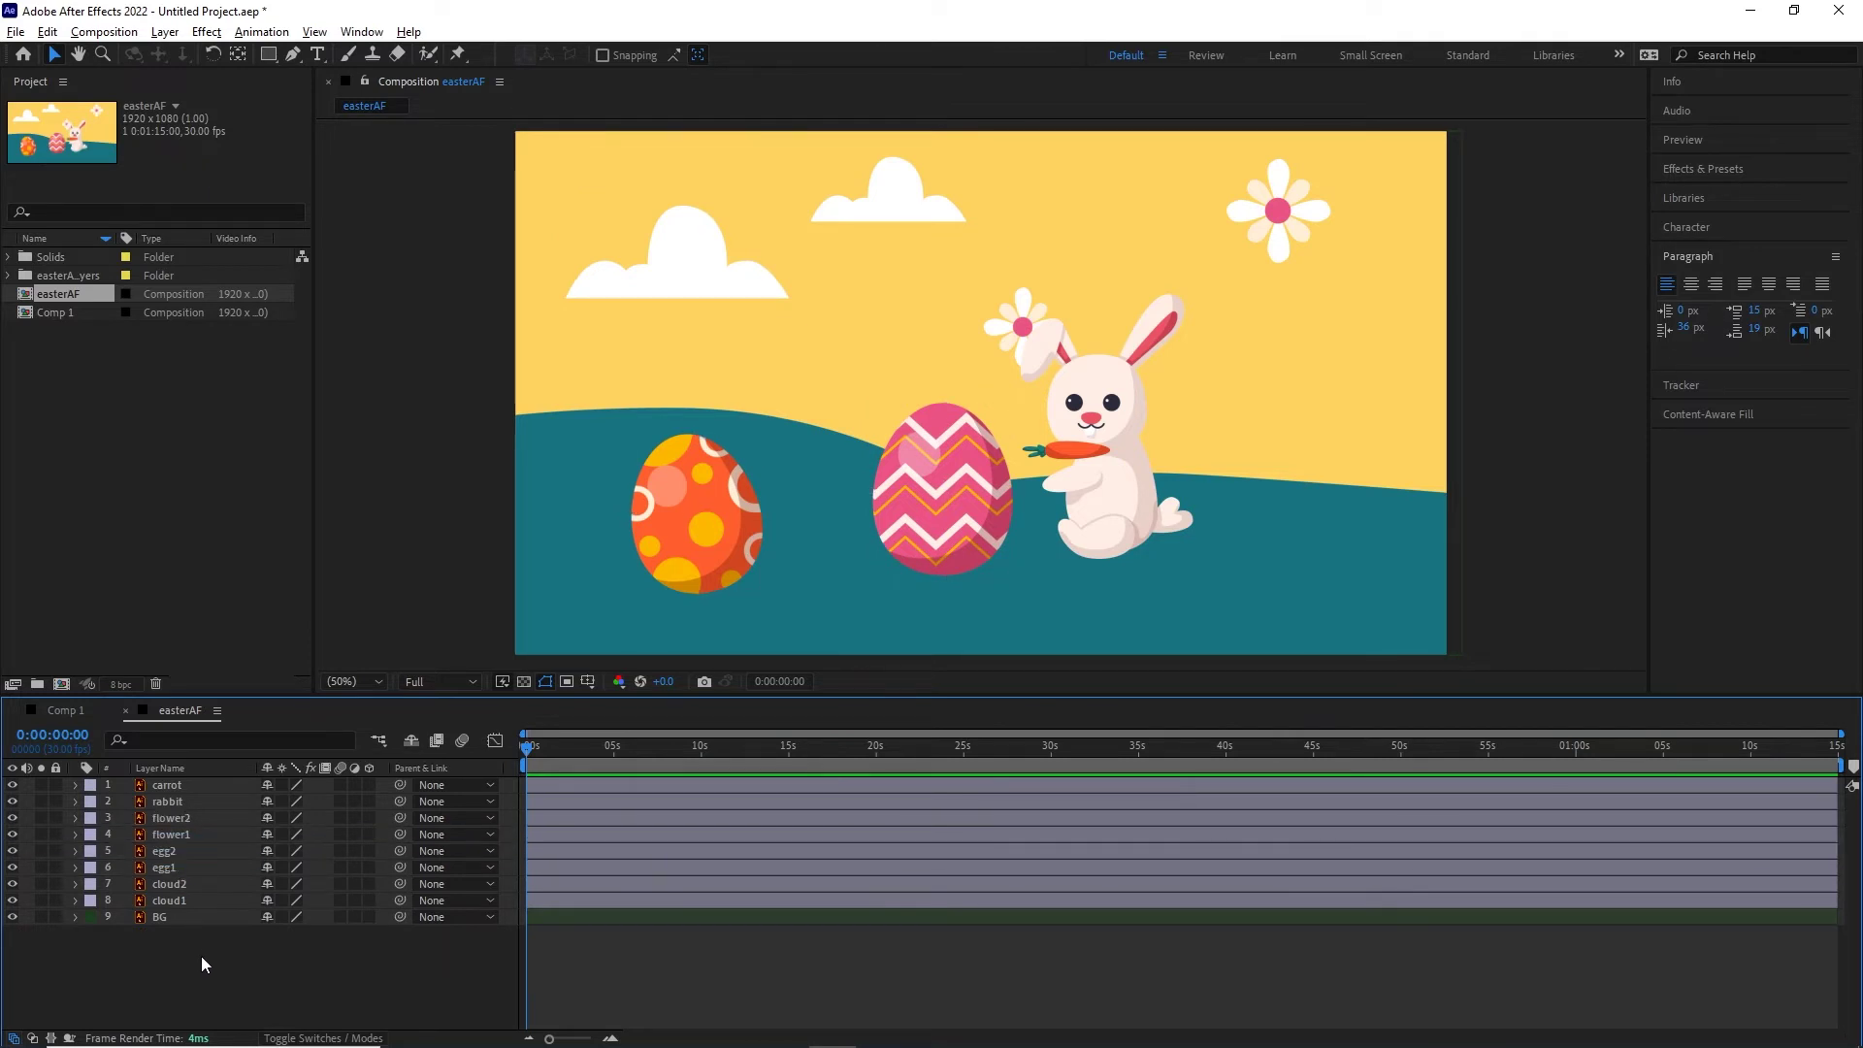
# - Assign the Aqua label colour to the cloud1 and cloud2 layers
pyautogui.click(167, 899)
pyautogui.keyDown('shift'); pyautogui.click(167, 884); pyautogui.keyUp('shift')
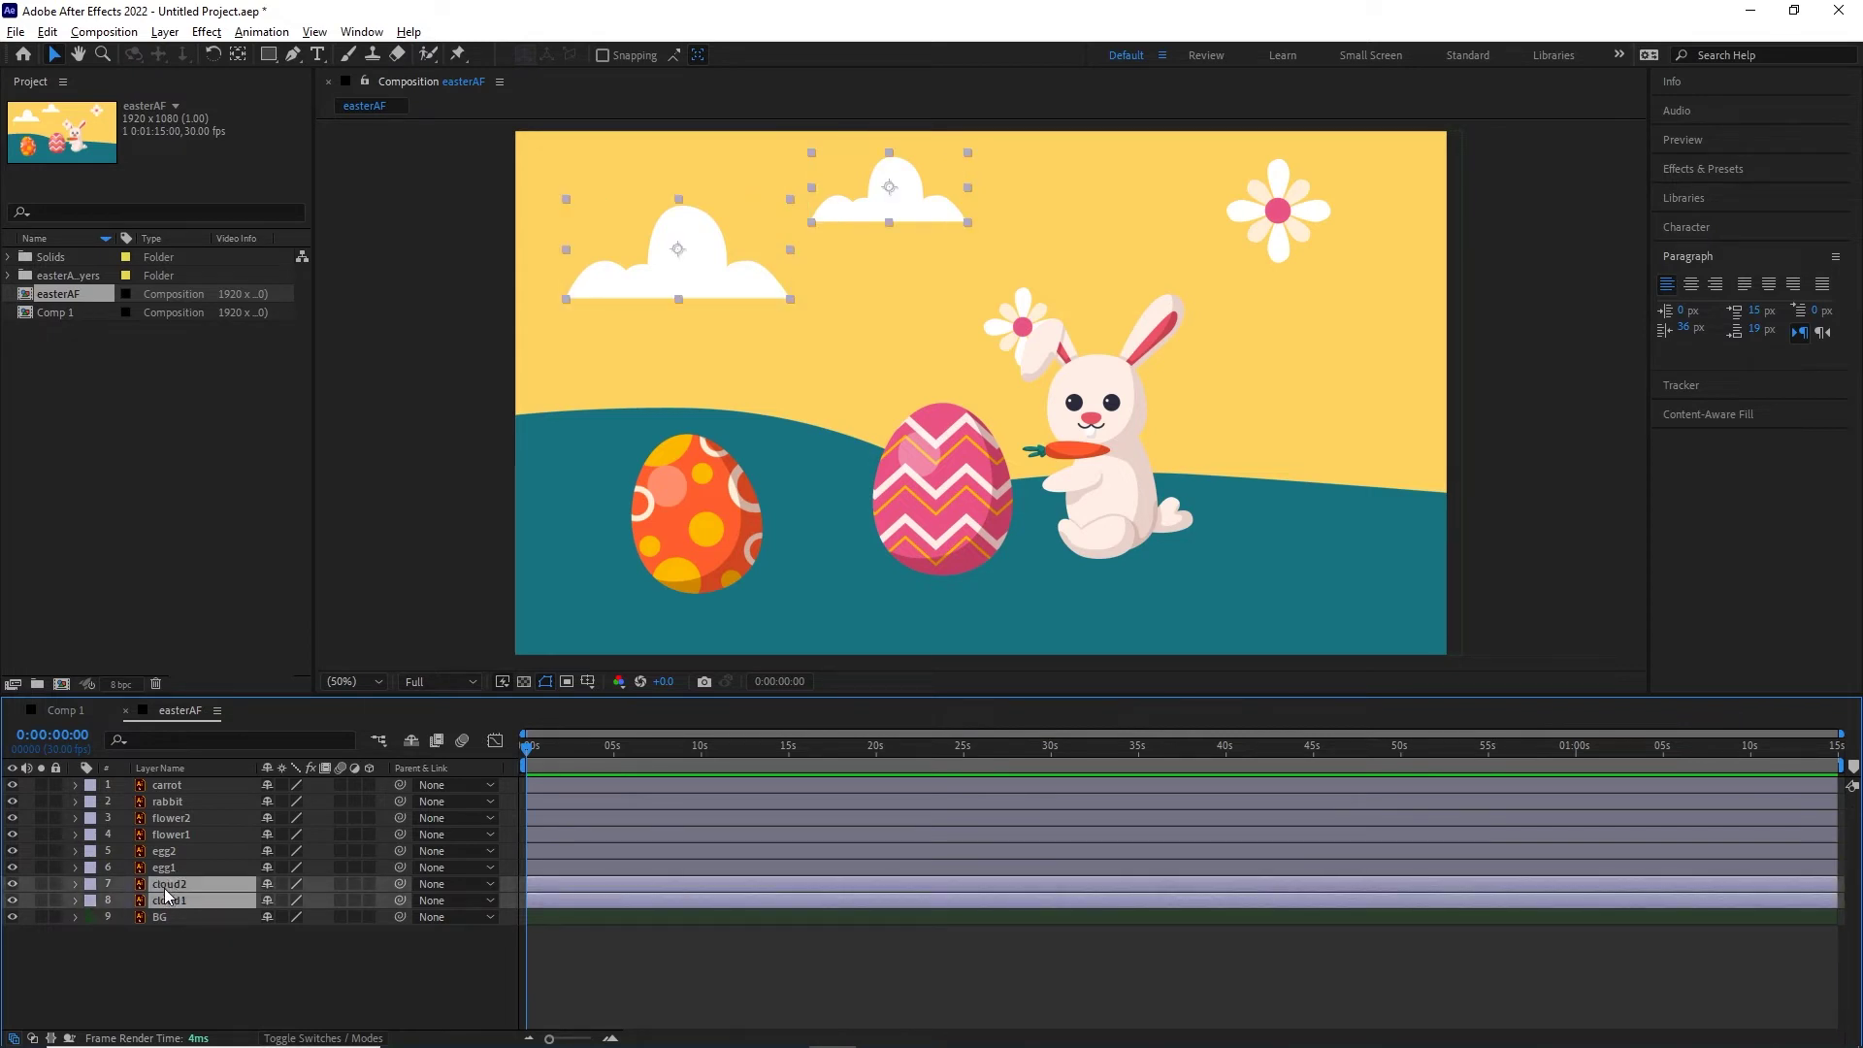
pyautogui.click(92, 884)
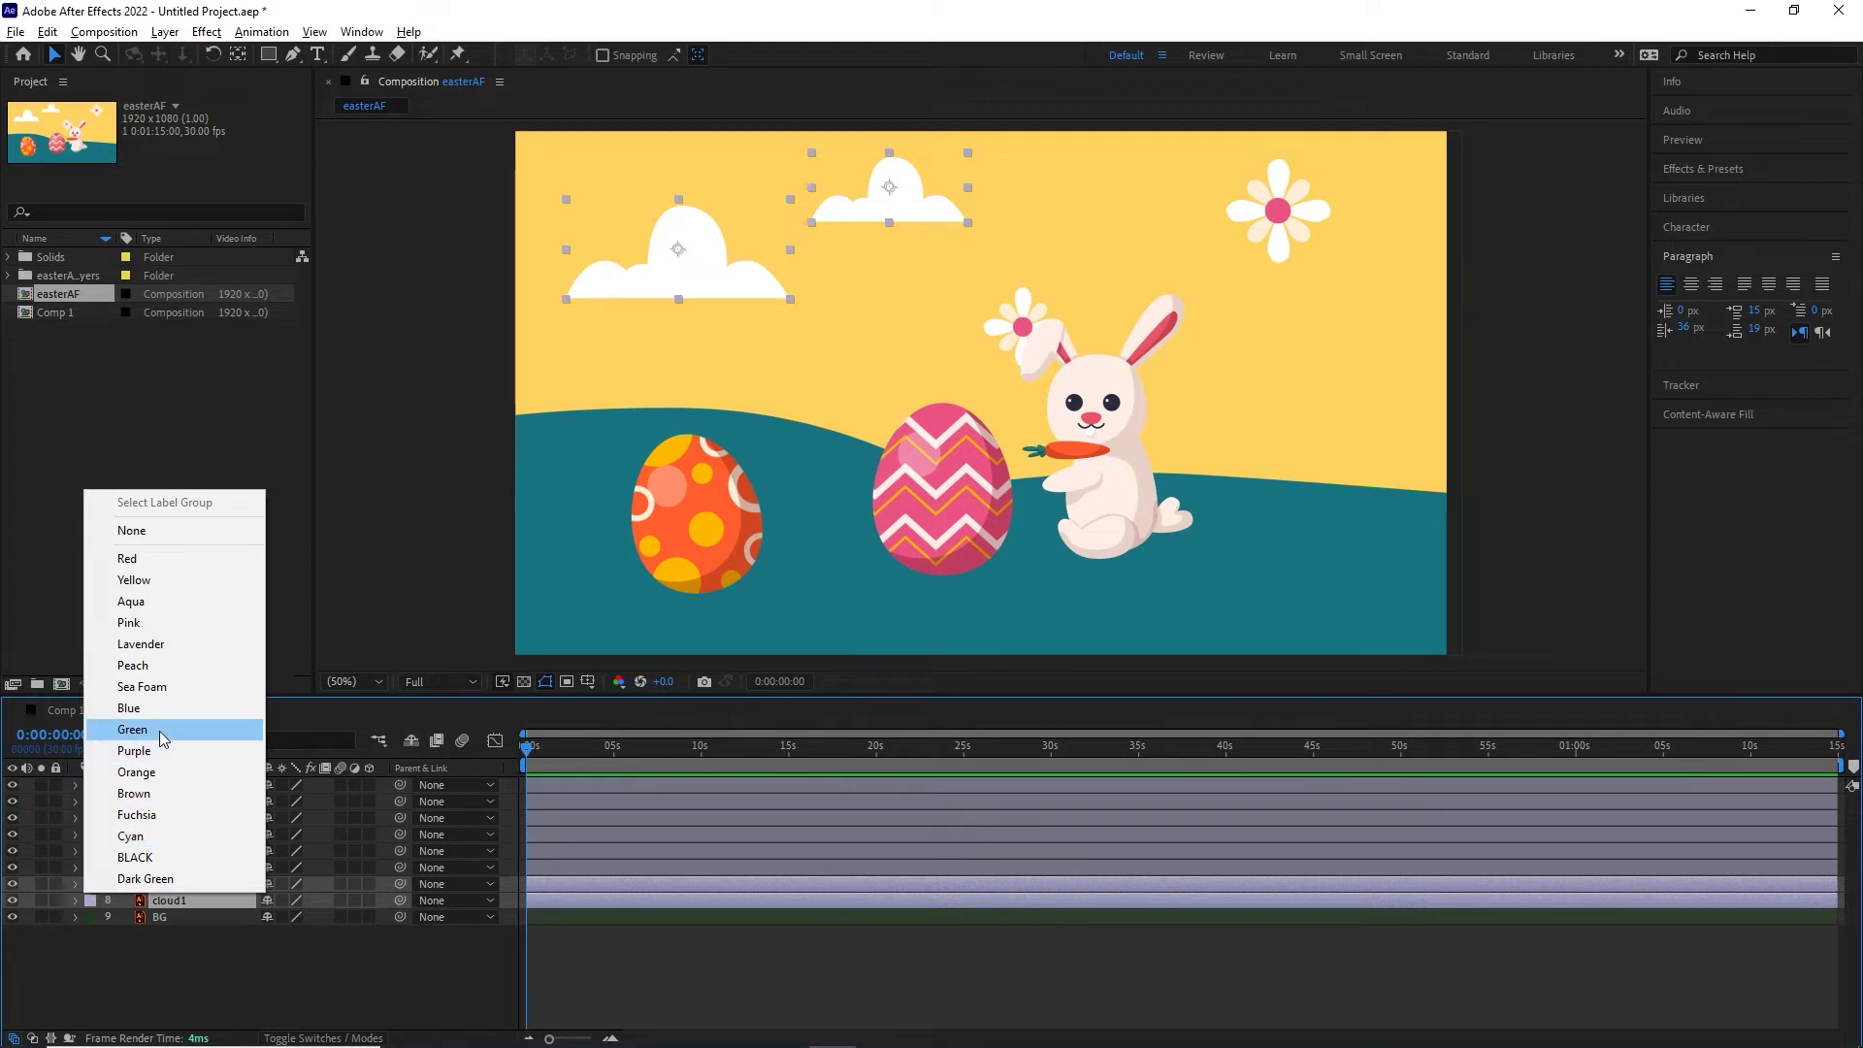
pyautogui.click(153, 602)
pyautogui.click(227, 976)
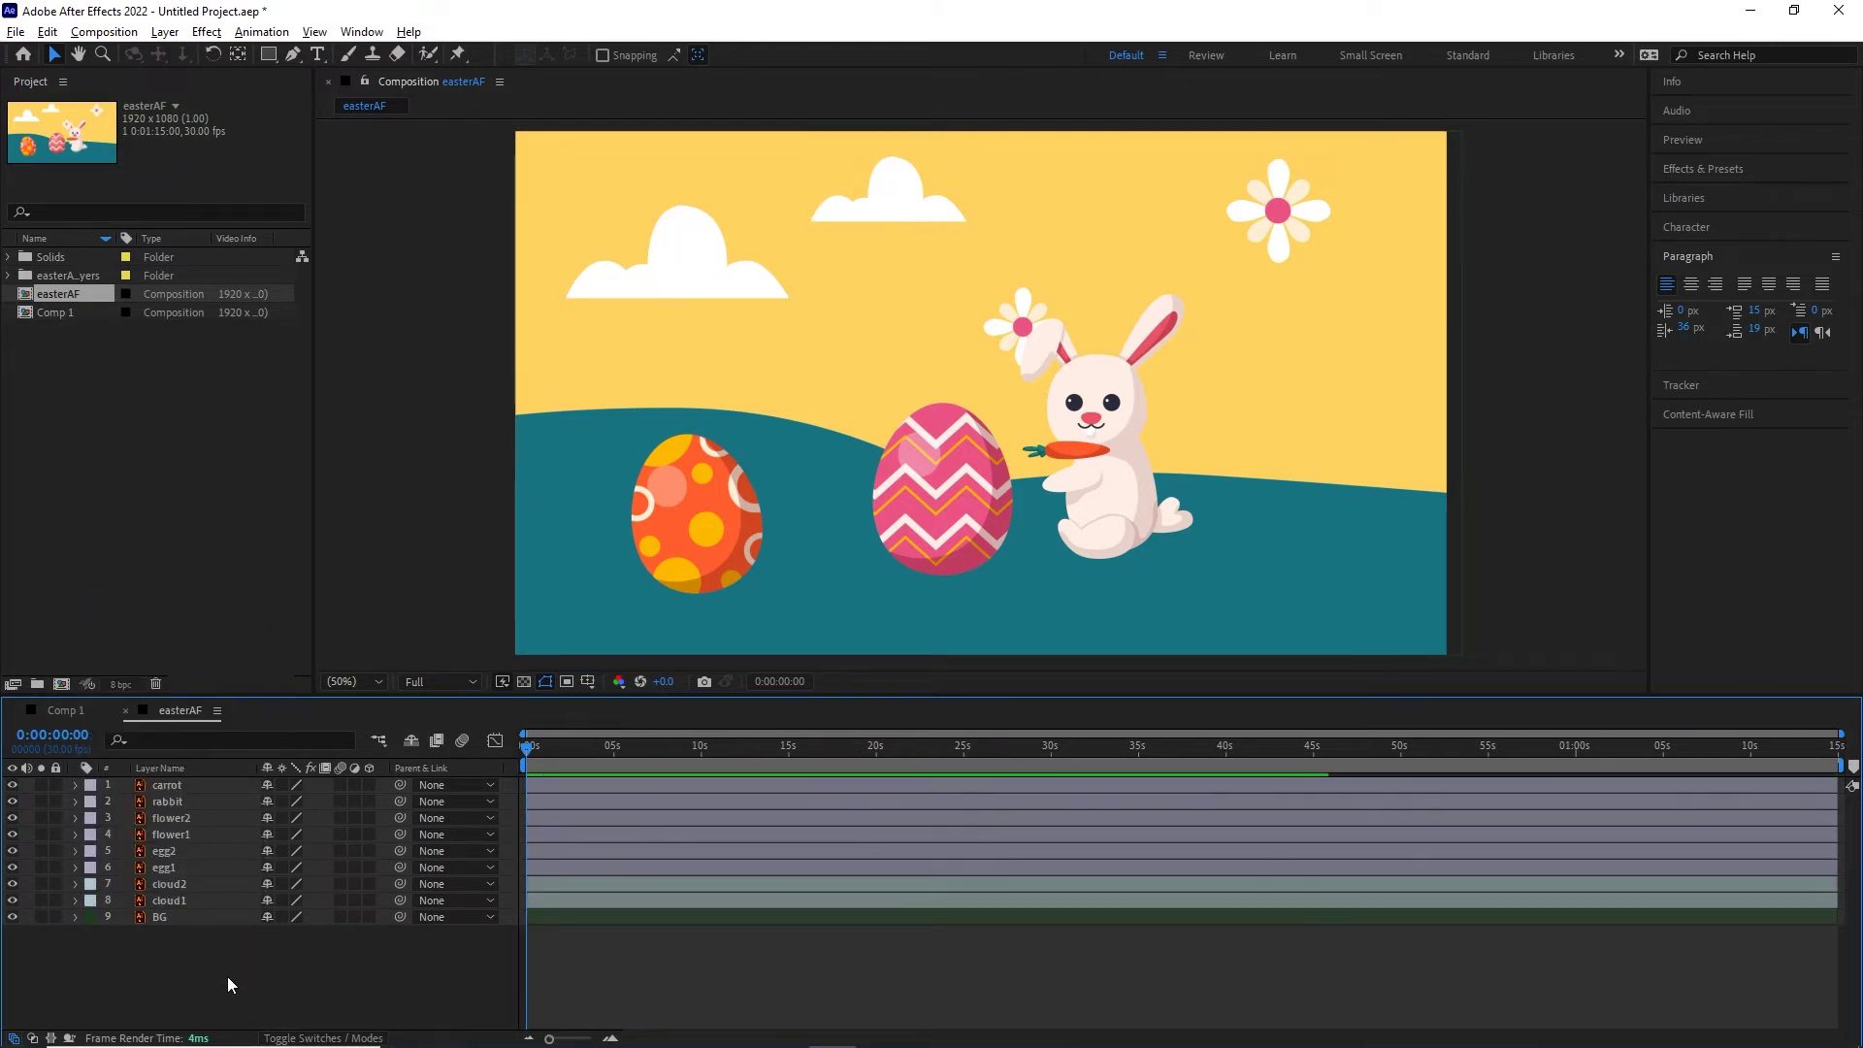
# - Change the label colour of the cloud1 and cloud2 layers to Blue
pyautogui.click(169, 901)
pyautogui.keyDown('ctrl'); pyautogui.click(169, 884); pyautogui.keyUp('ctrl')
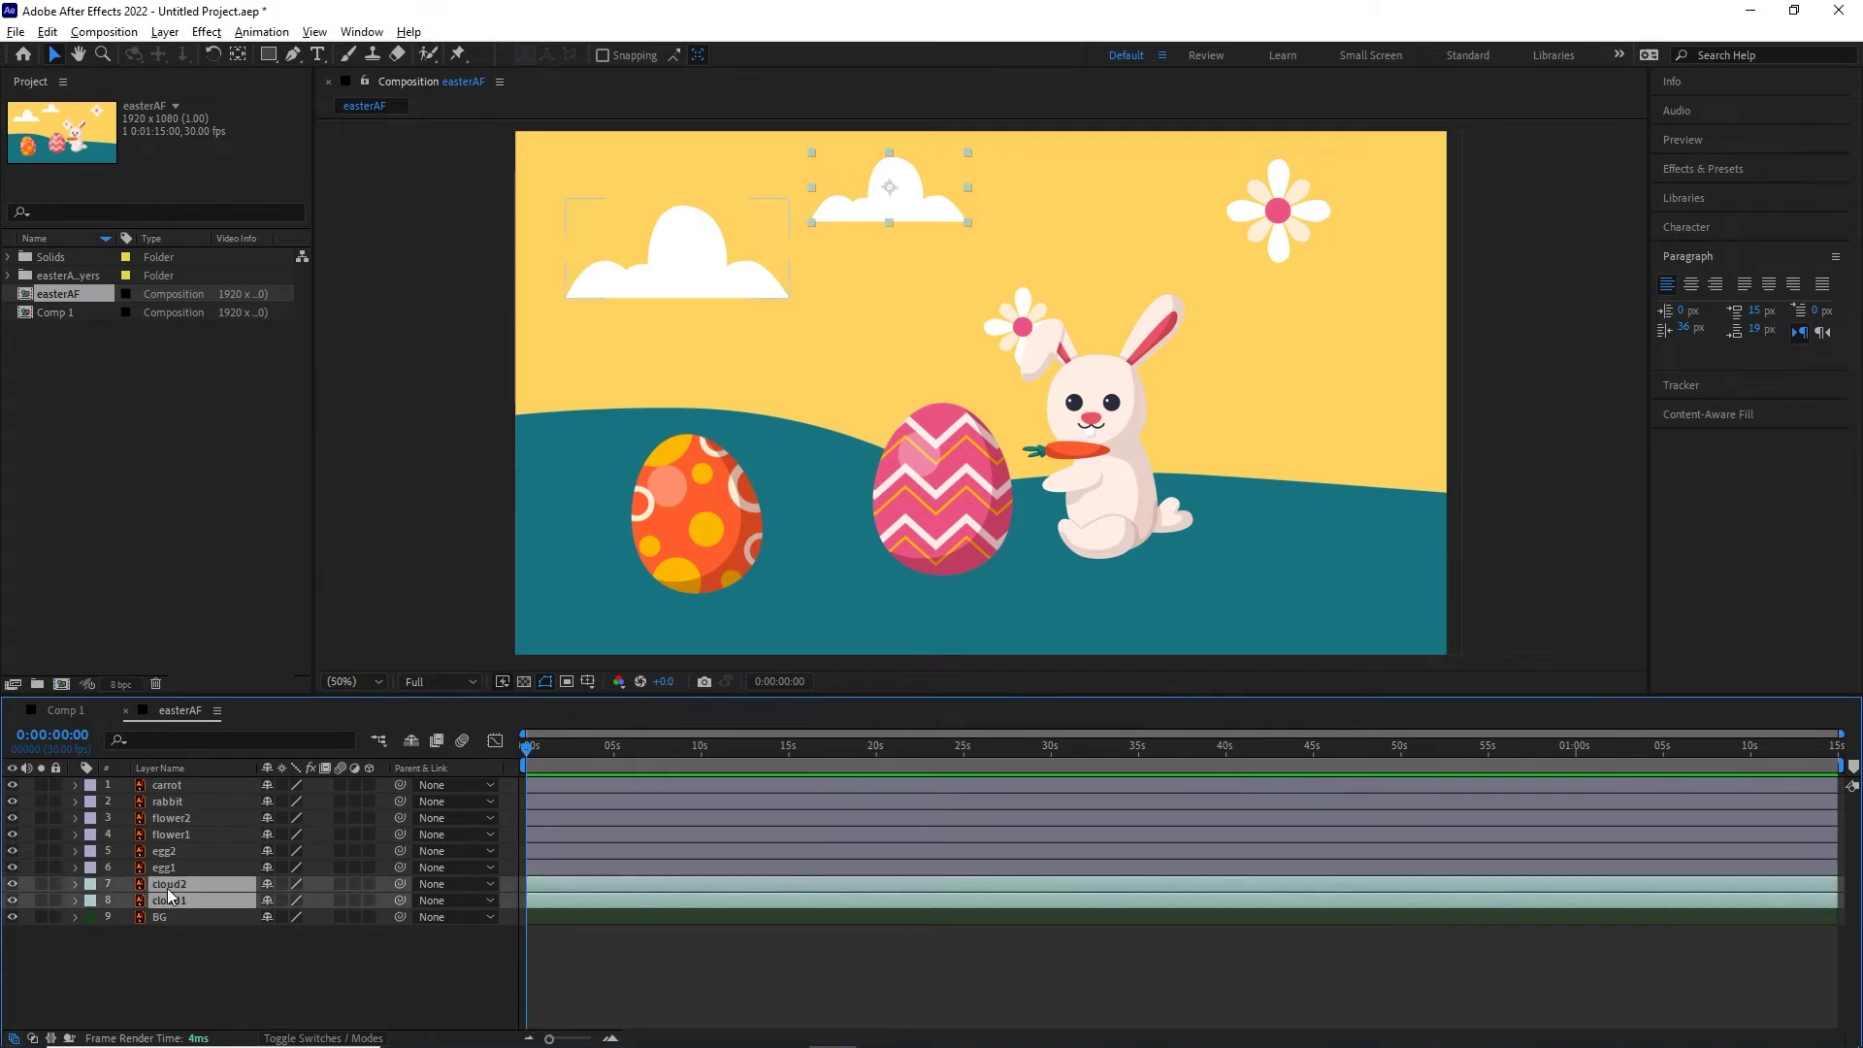
pyautogui.click(90, 884)
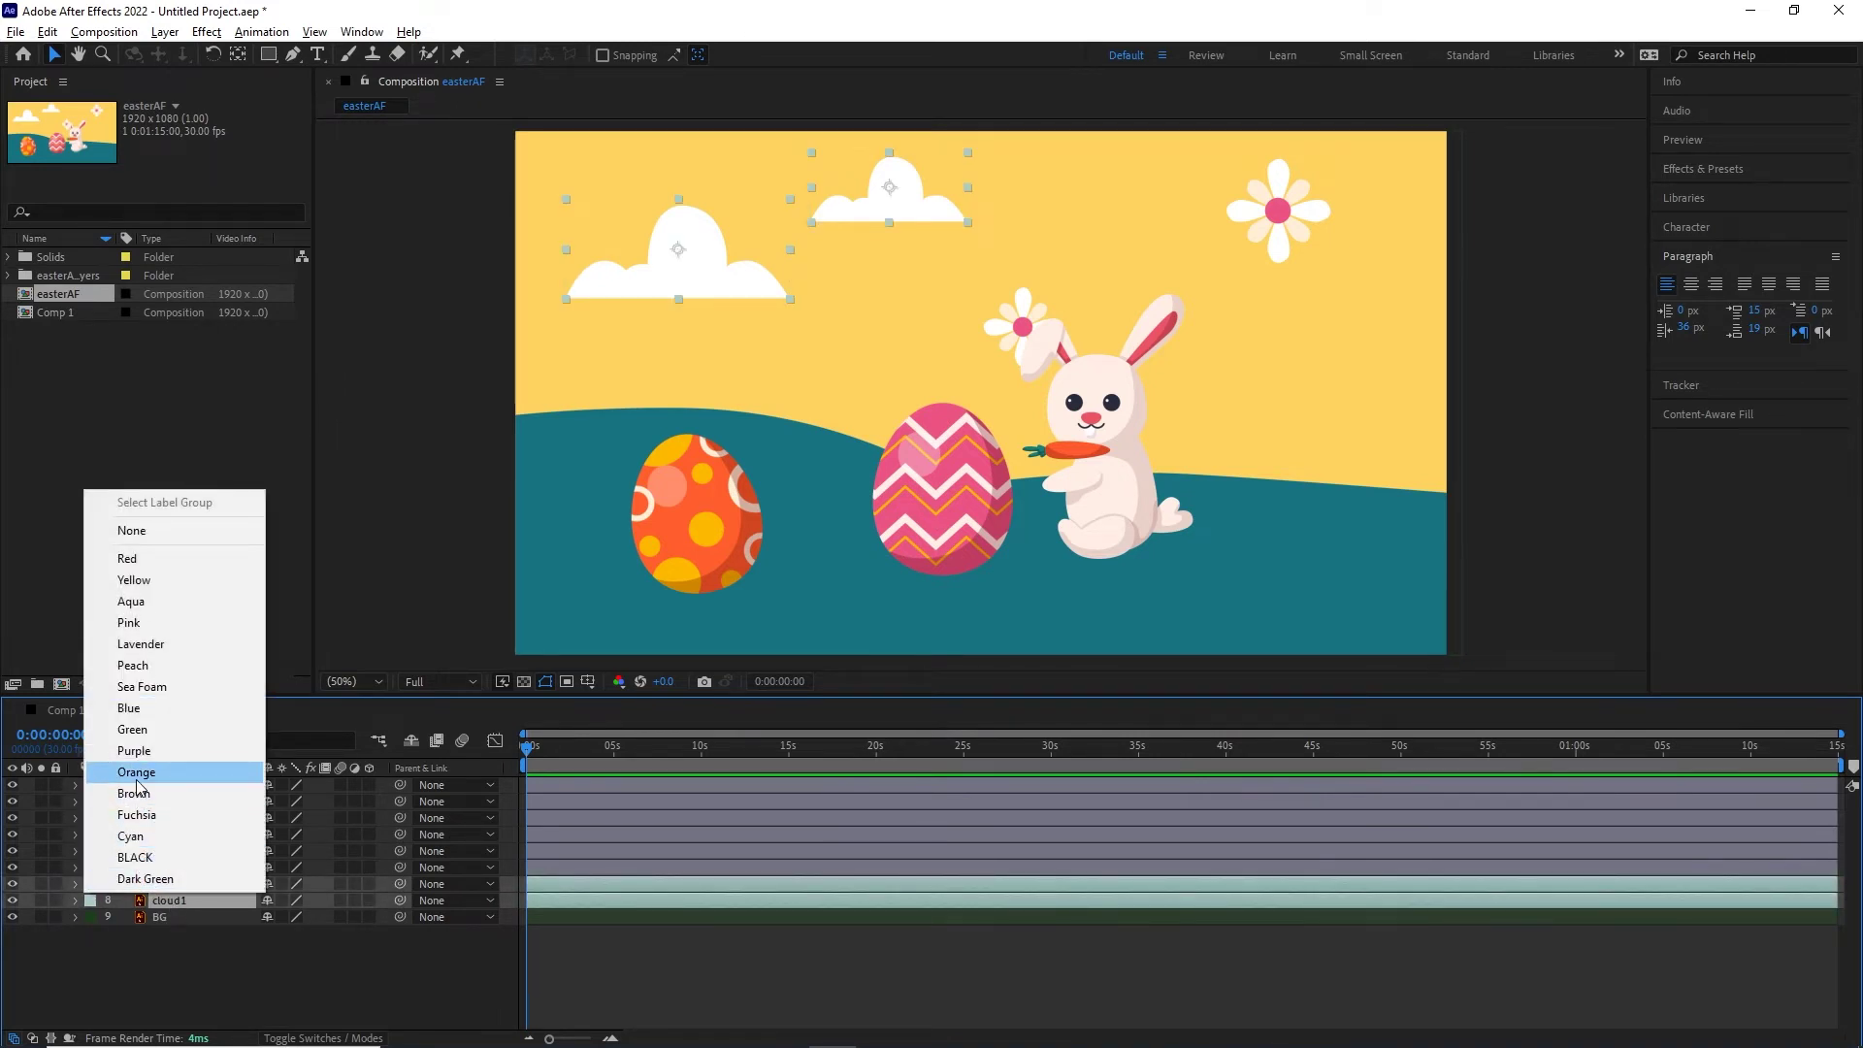
pyautogui.click(129, 707)
pyautogui.click(173, 976)
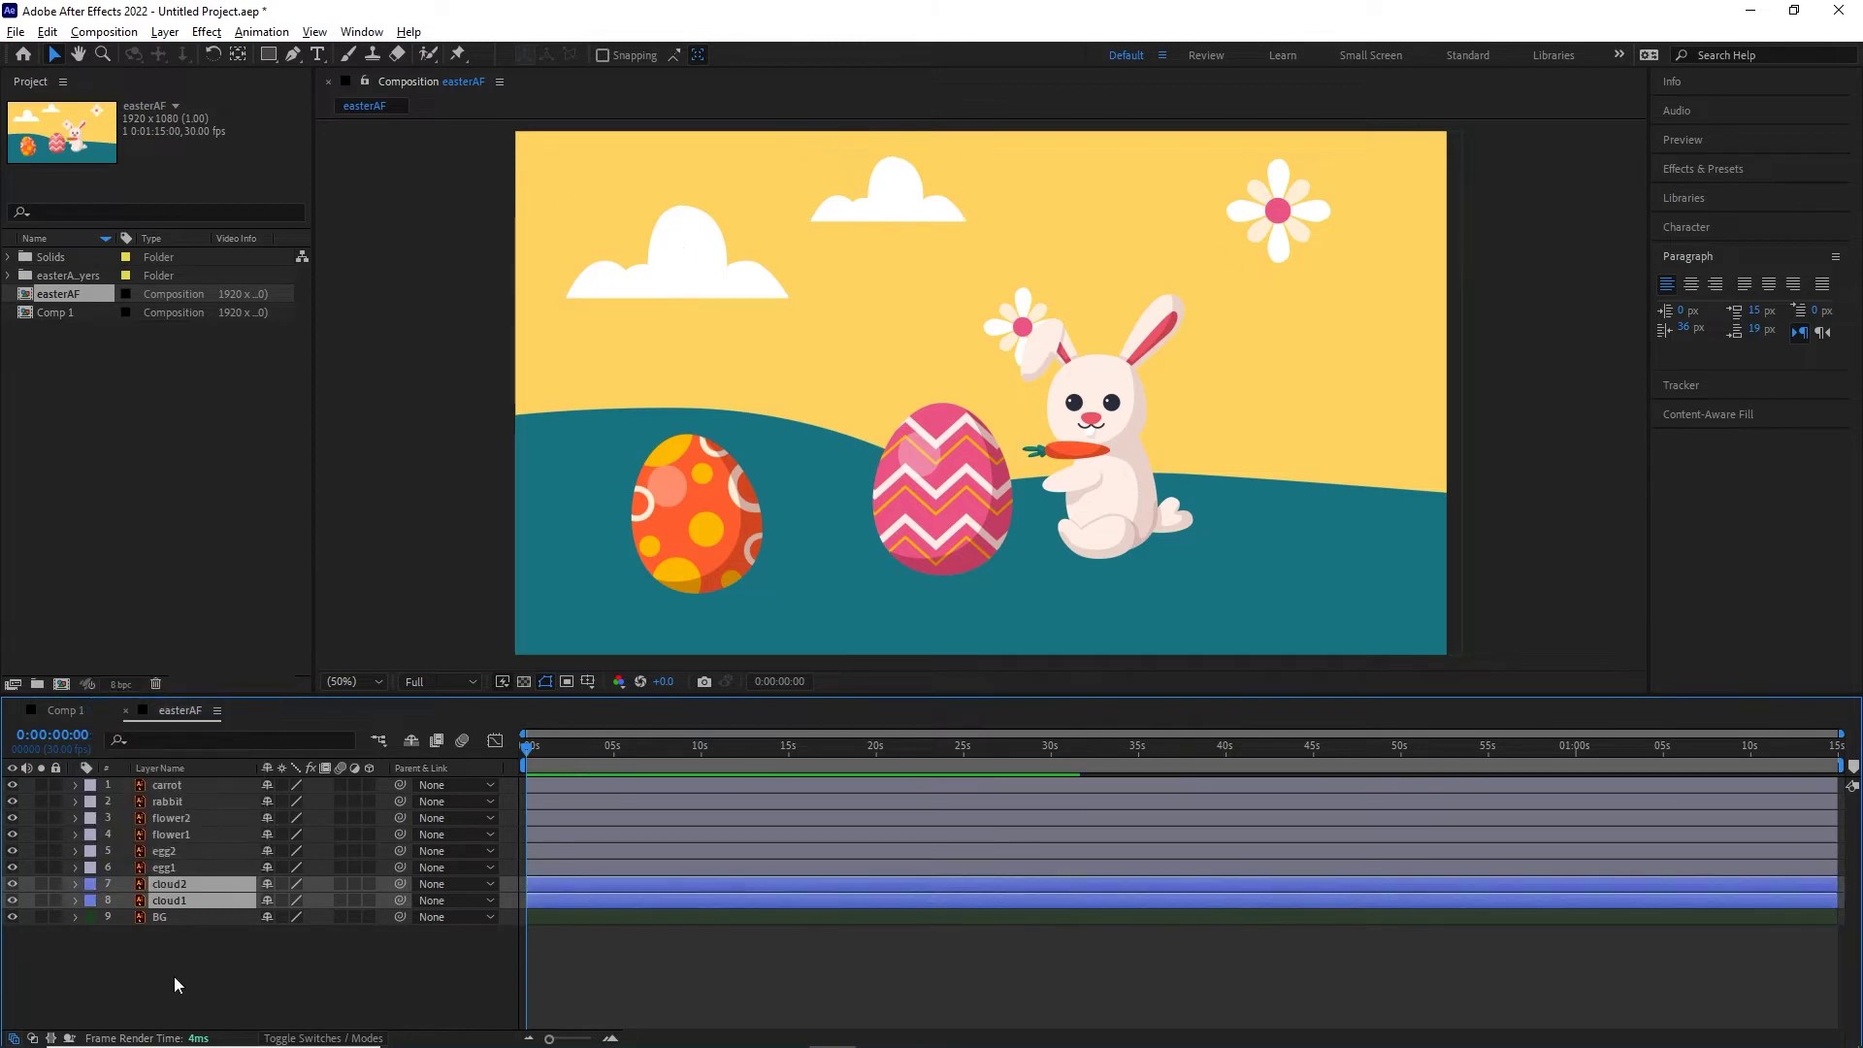
# - Assign the Red label colour to the egg1 and egg2 layers
pyautogui.click(171, 863)
pyautogui.click(167, 870)
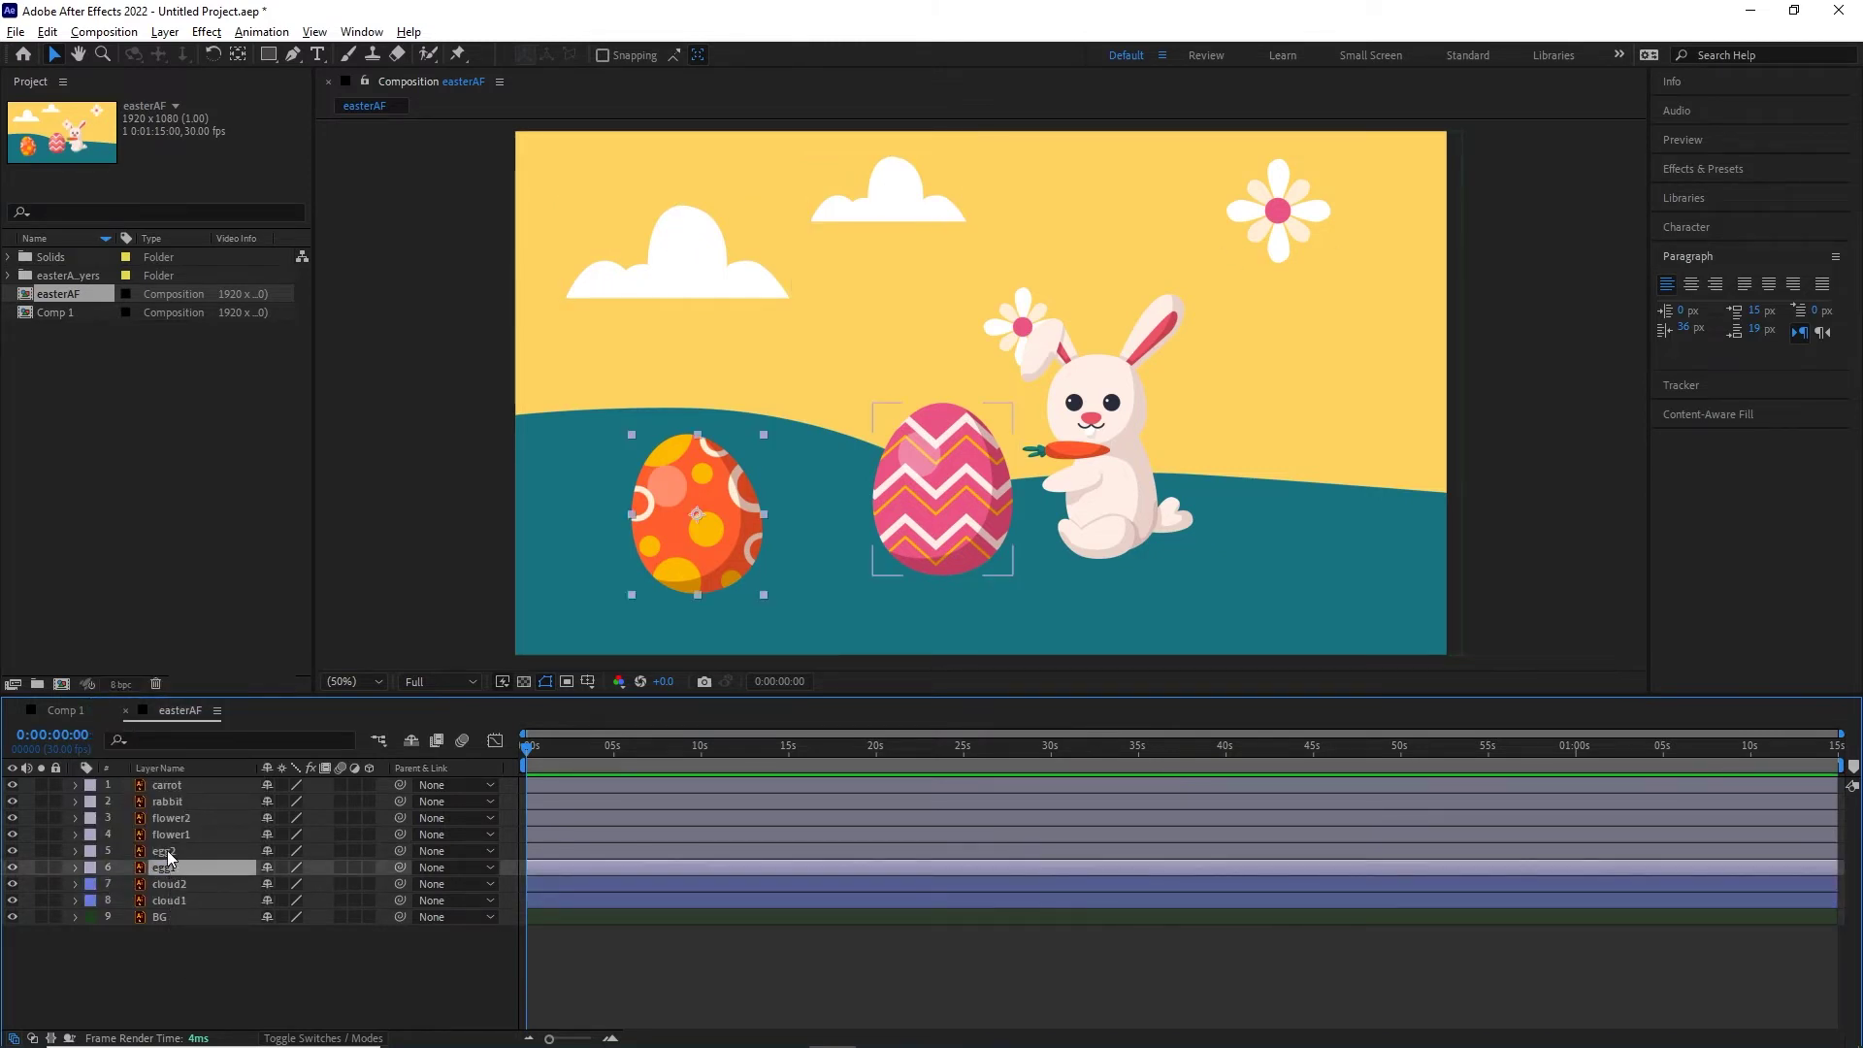
pyautogui.keyDown('ctrl'); pyautogui.click(167, 850); pyautogui.keyUp('ctrl')
pyautogui.click(90, 852)
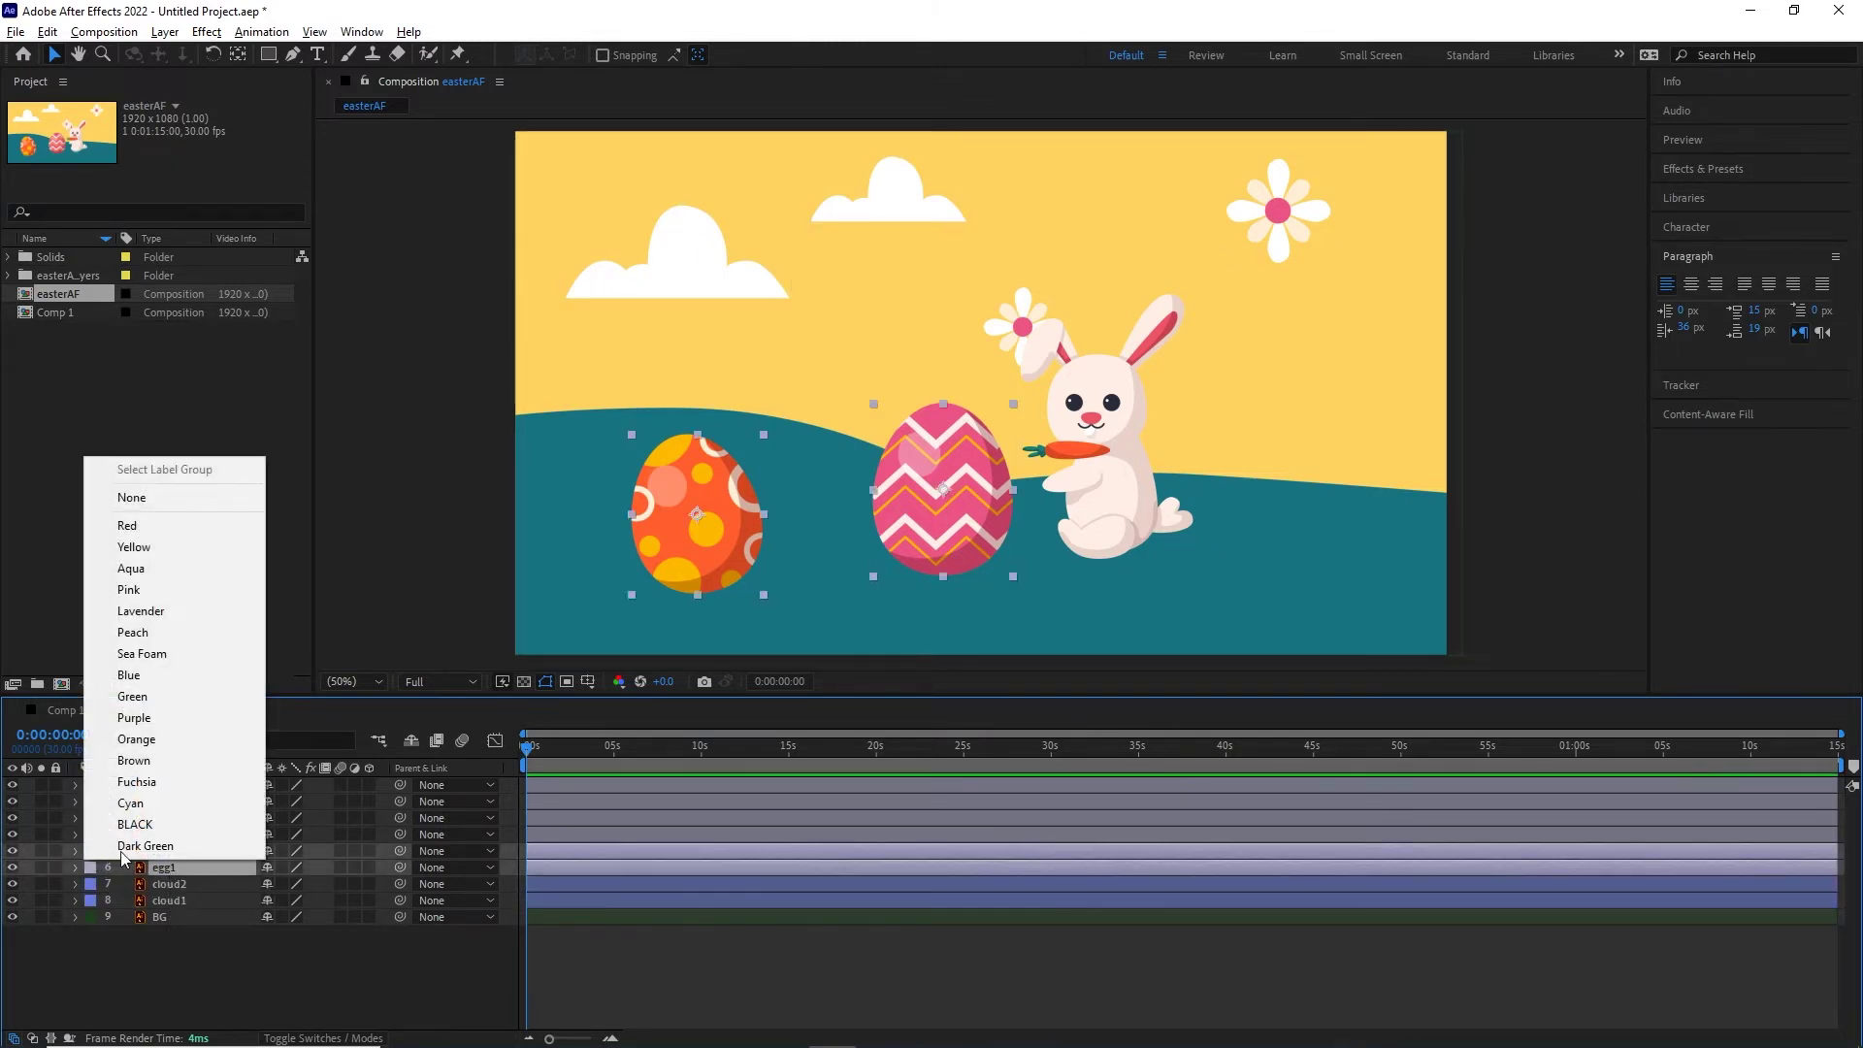
pyautogui.click(148, 527)
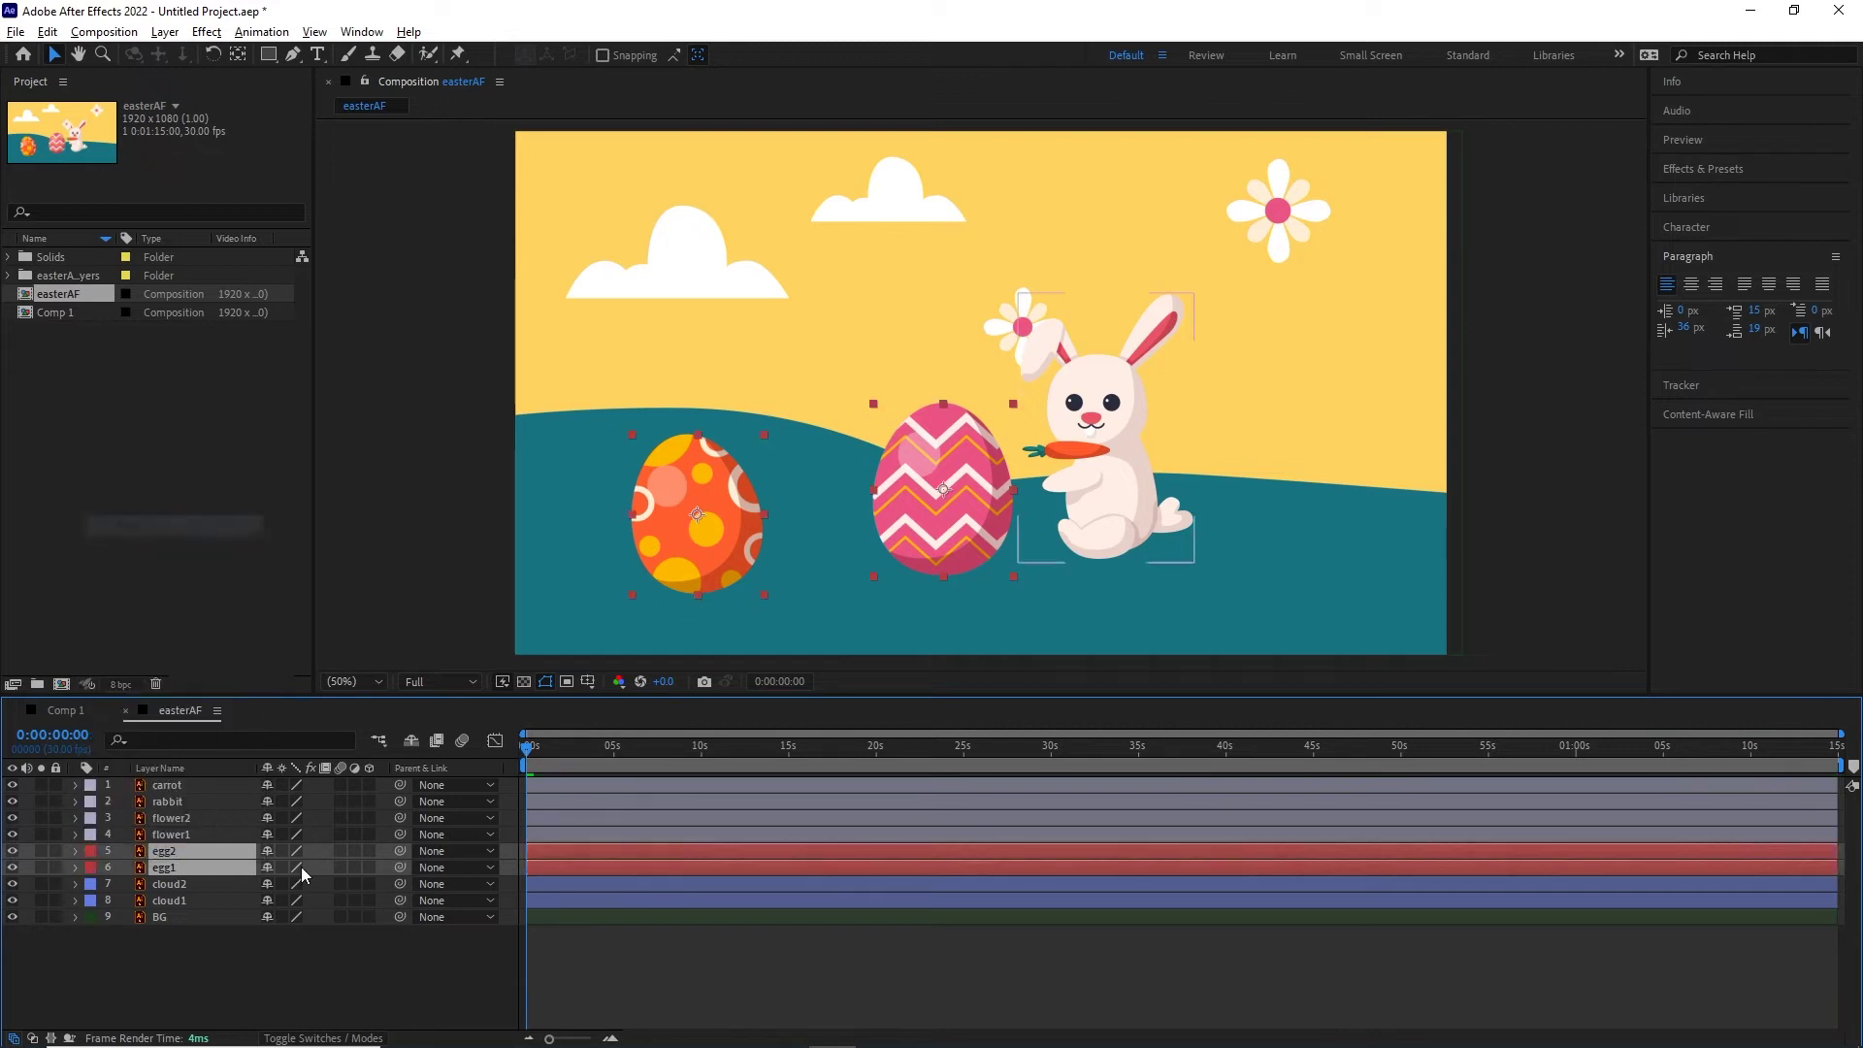
pyautogui.click(343, 952)
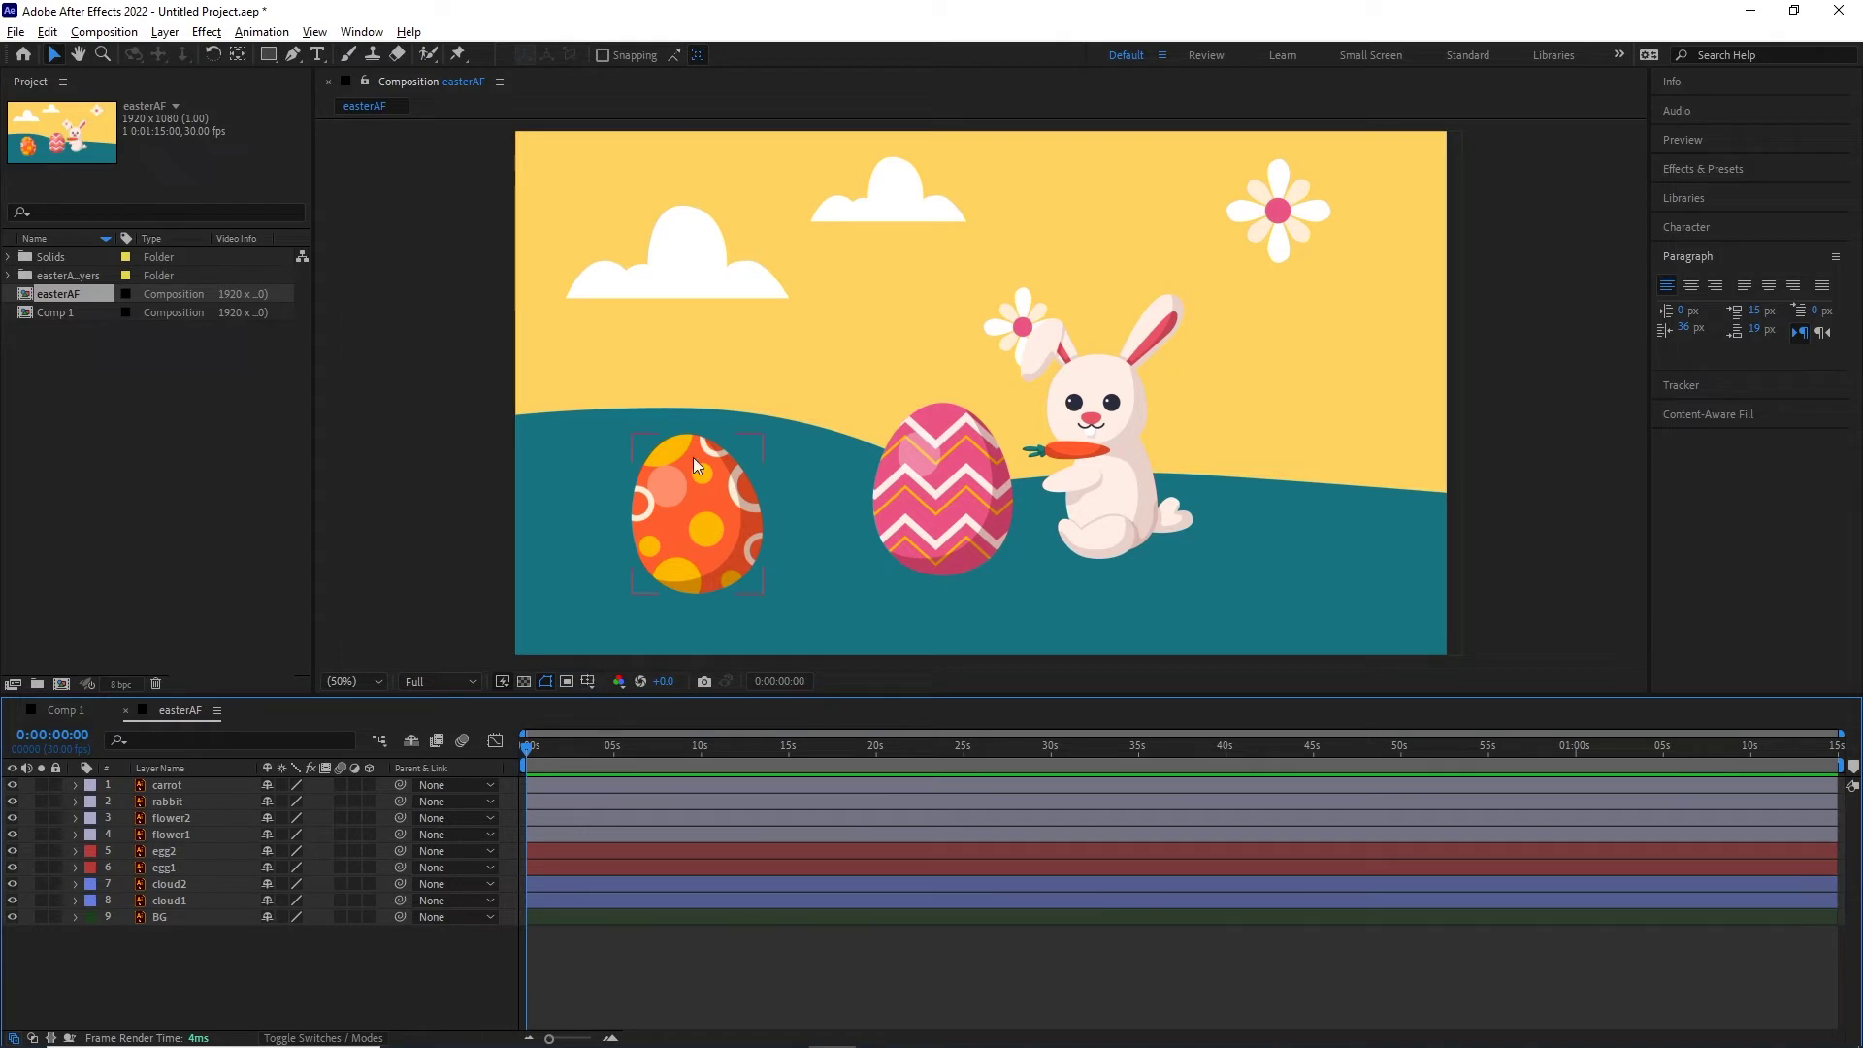
# - Reveal the Position property of the large cloud's layer, cloud2, and separate it into X and Y dimensions
pyautogui.click(708, 284)
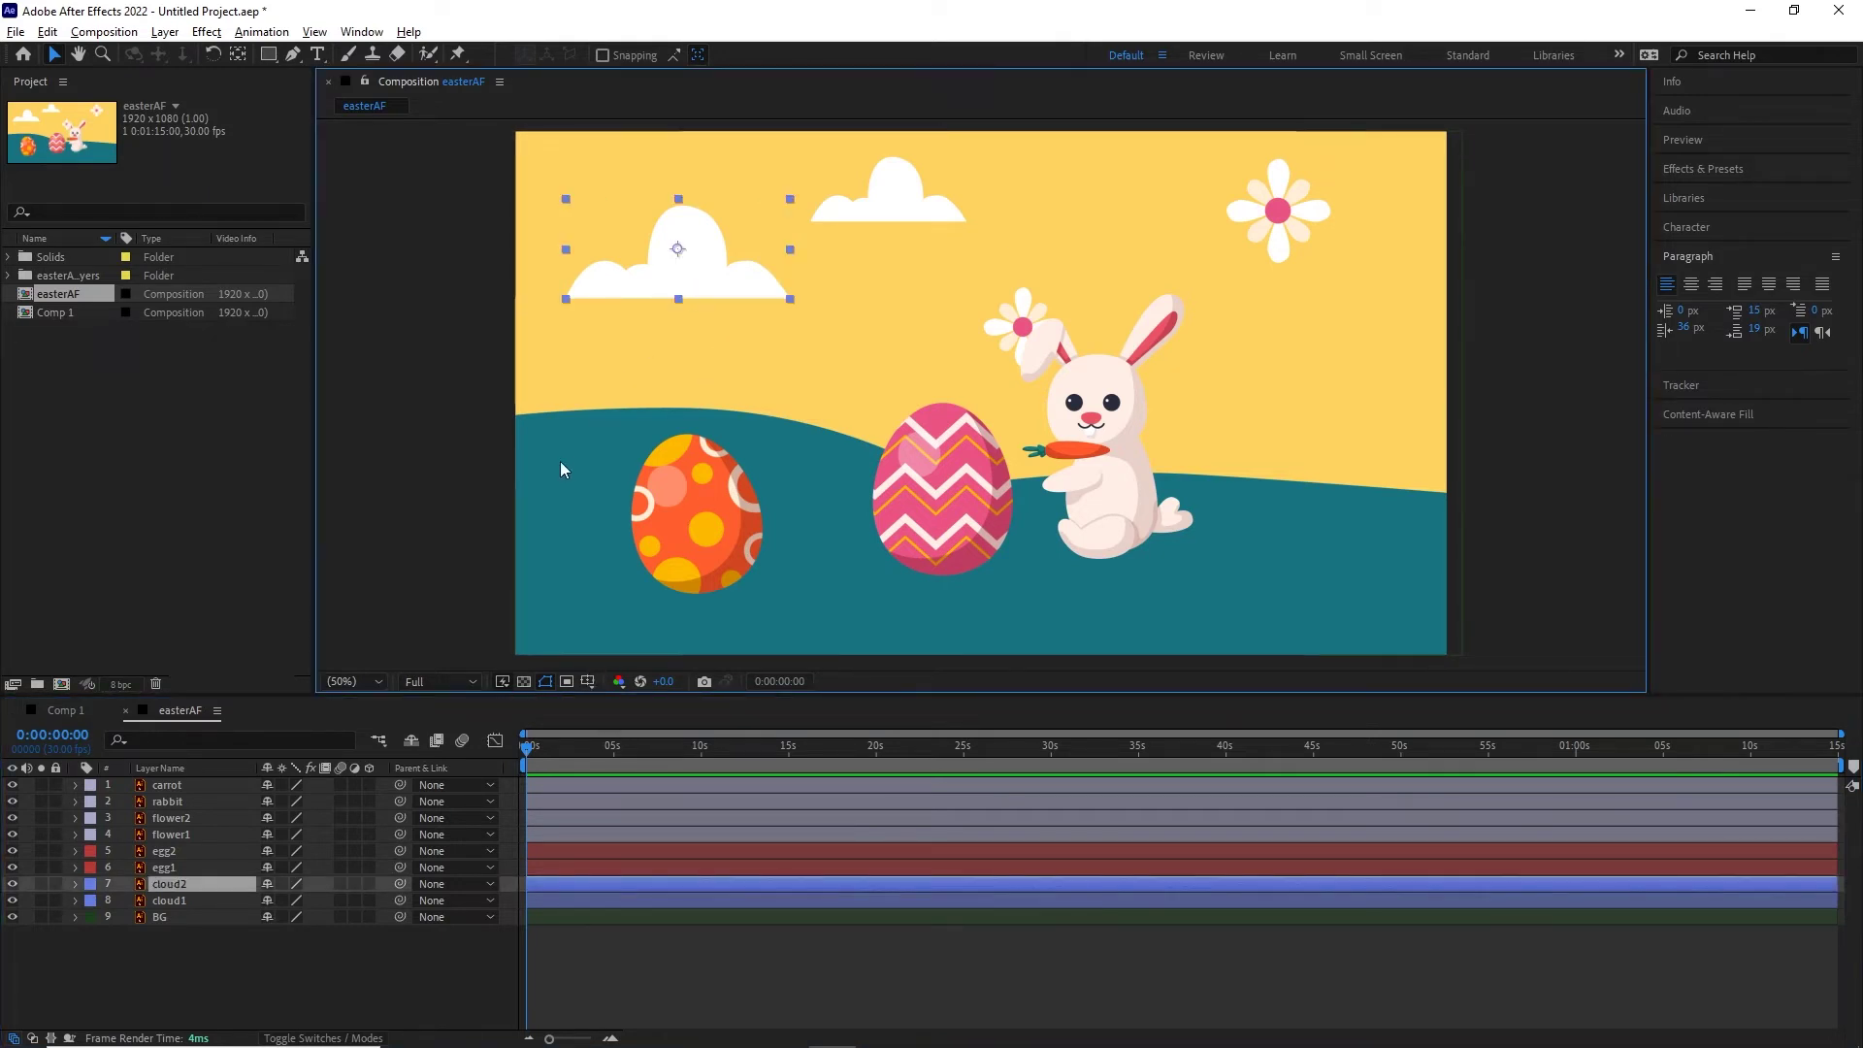
pyautogui.press('p')
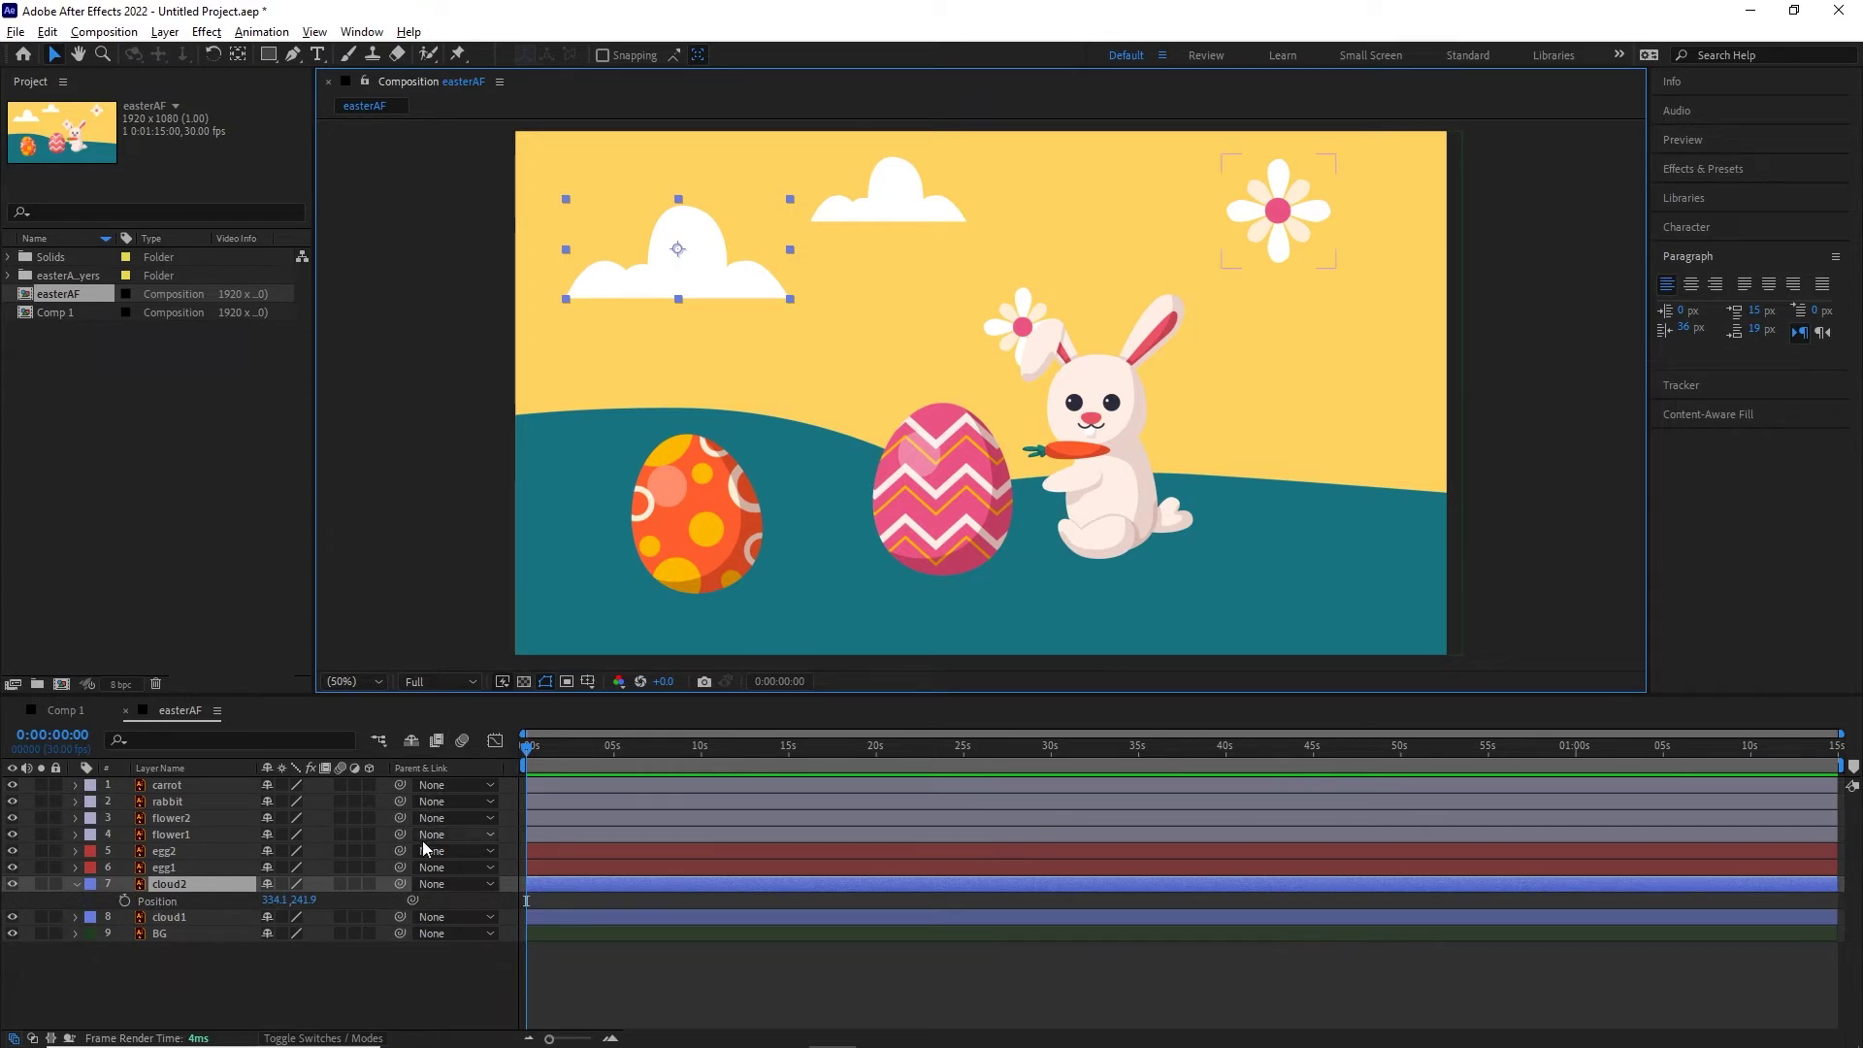
pyautogui.rightClick(165, 907)
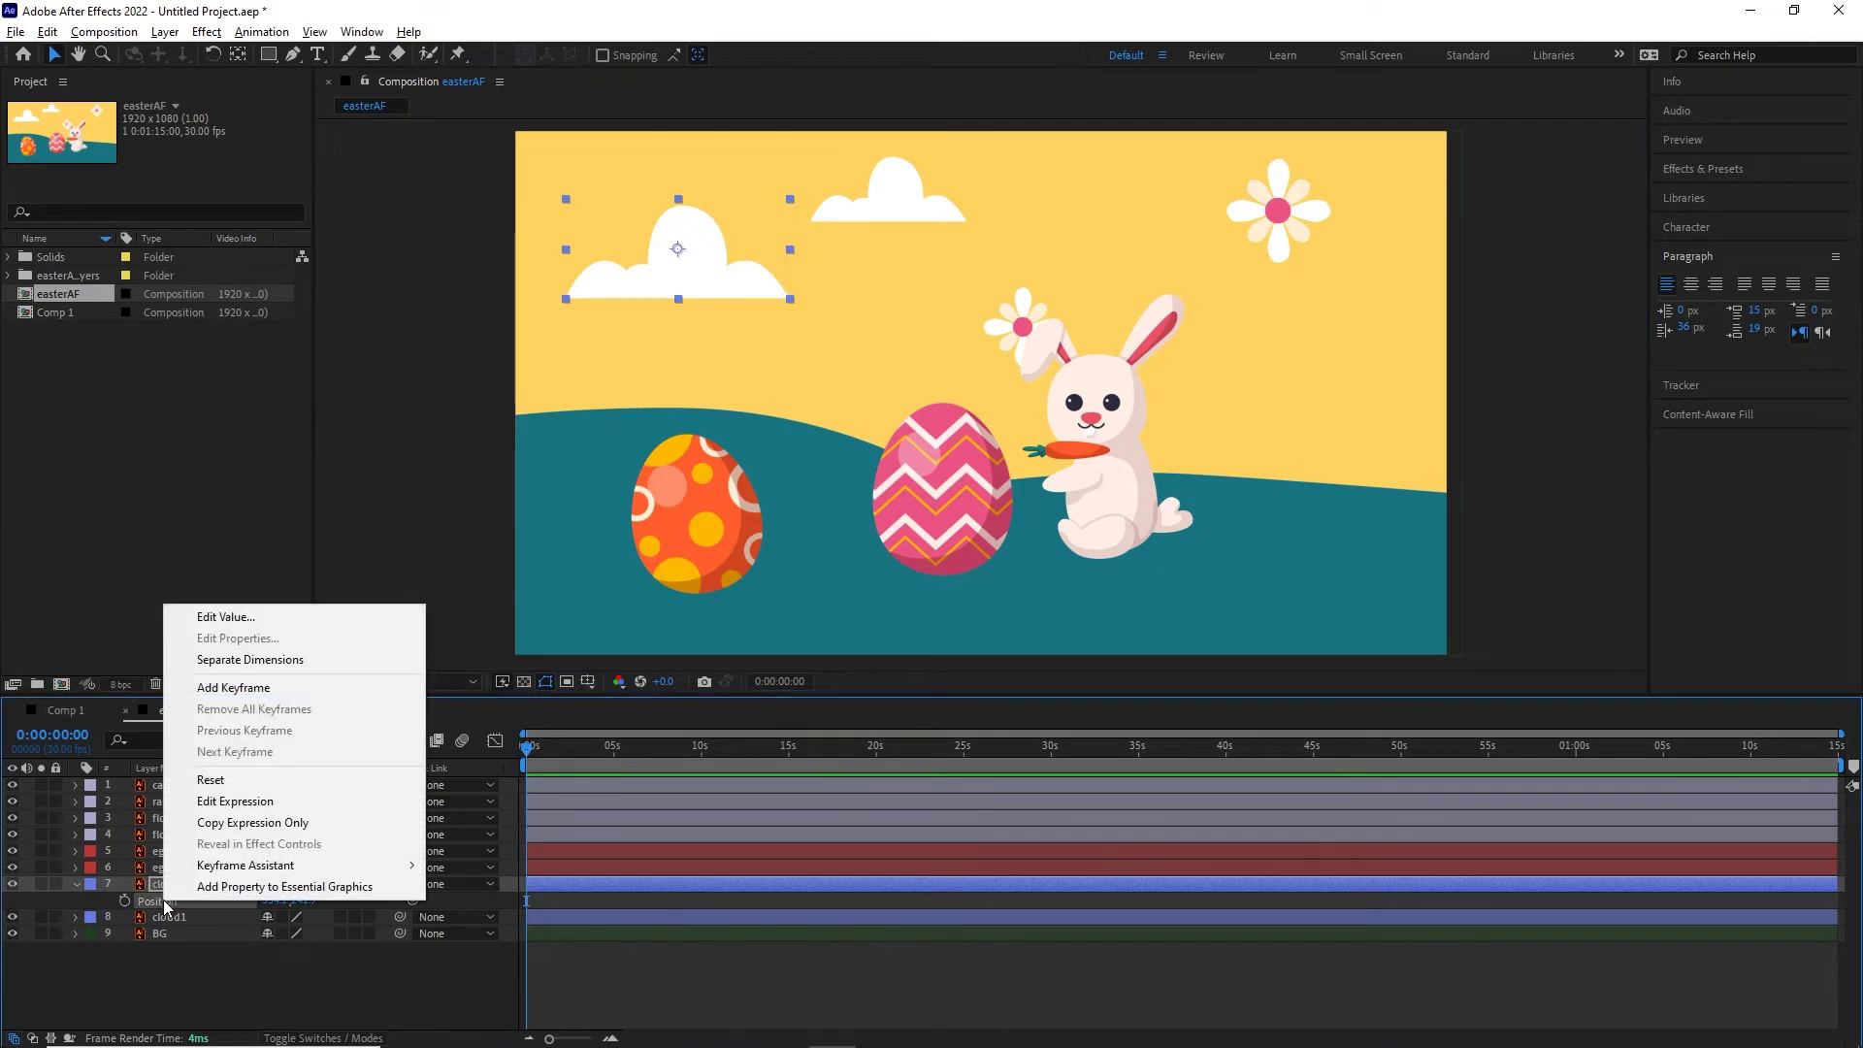
pyautogui.click(297, 661)
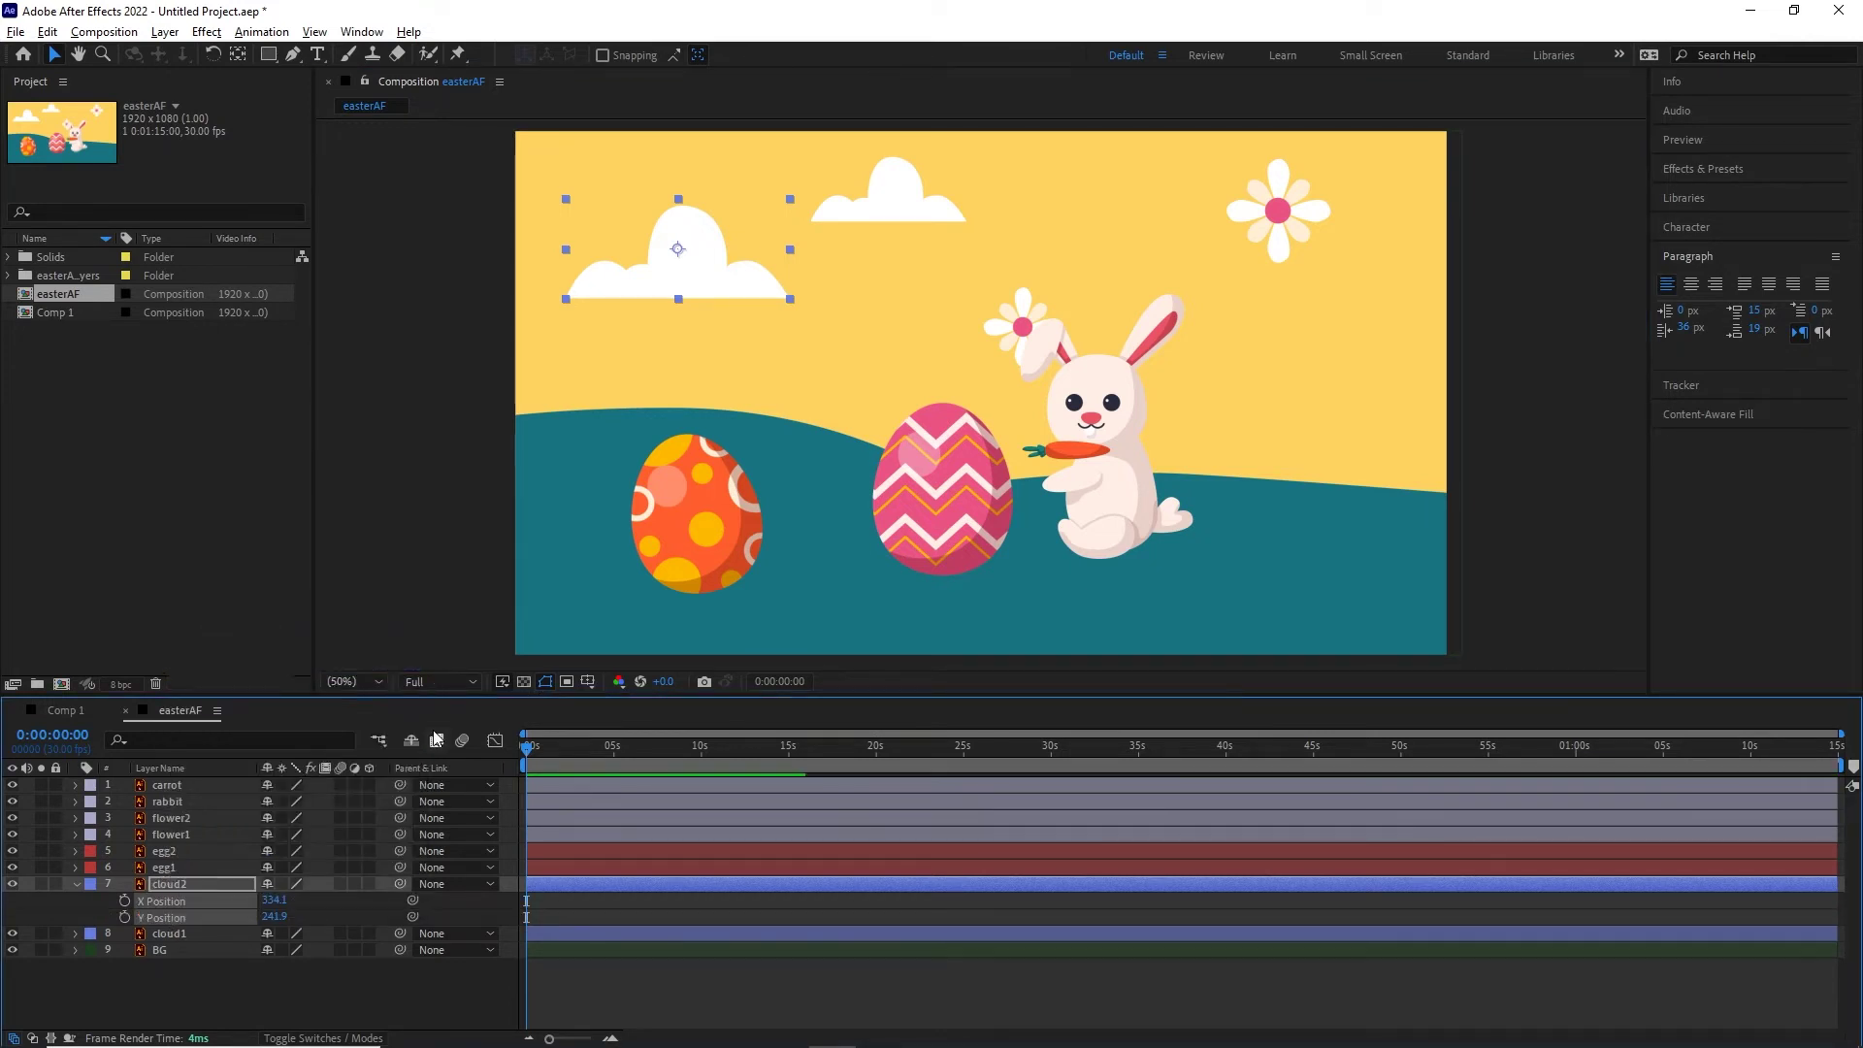
pyautogui.click(299, 981)
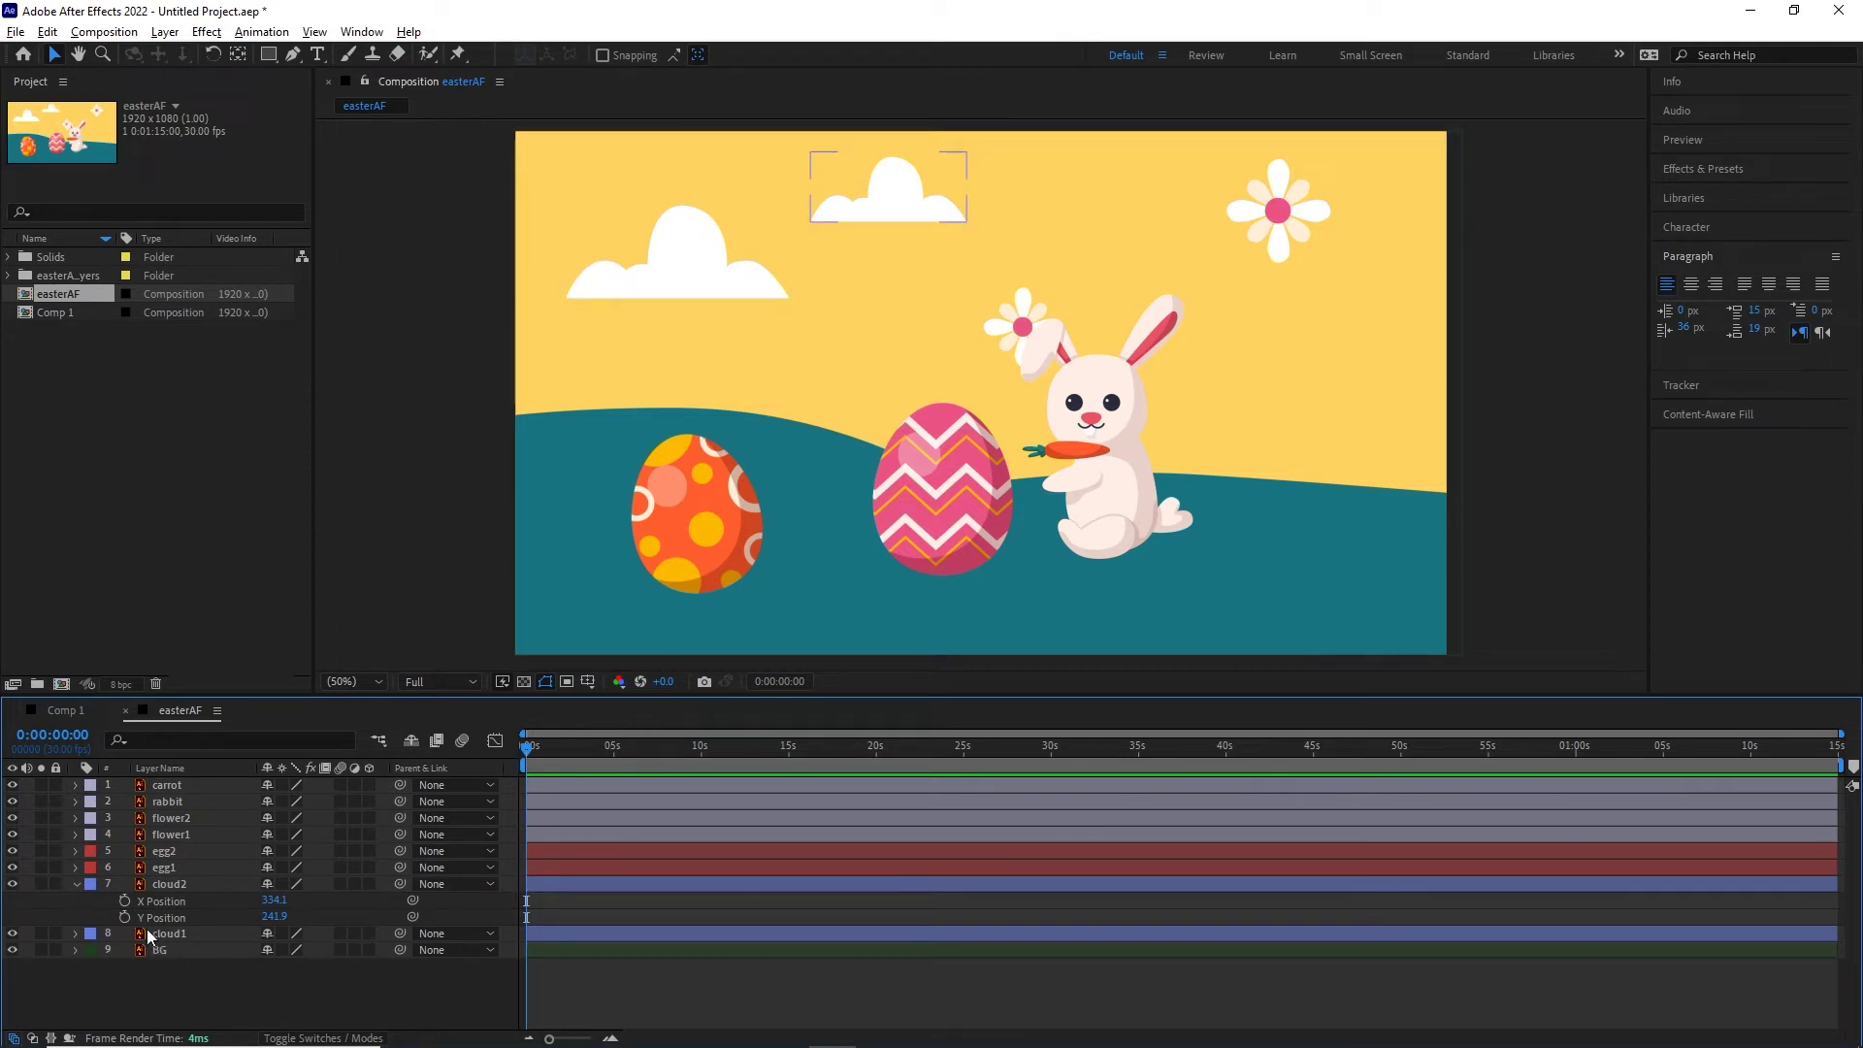
# - Animate cloud2's X Position with a keyframe at 0 s and another at 10 s, moving the cloud right to about 1987
pyautogui.click(126, 898)
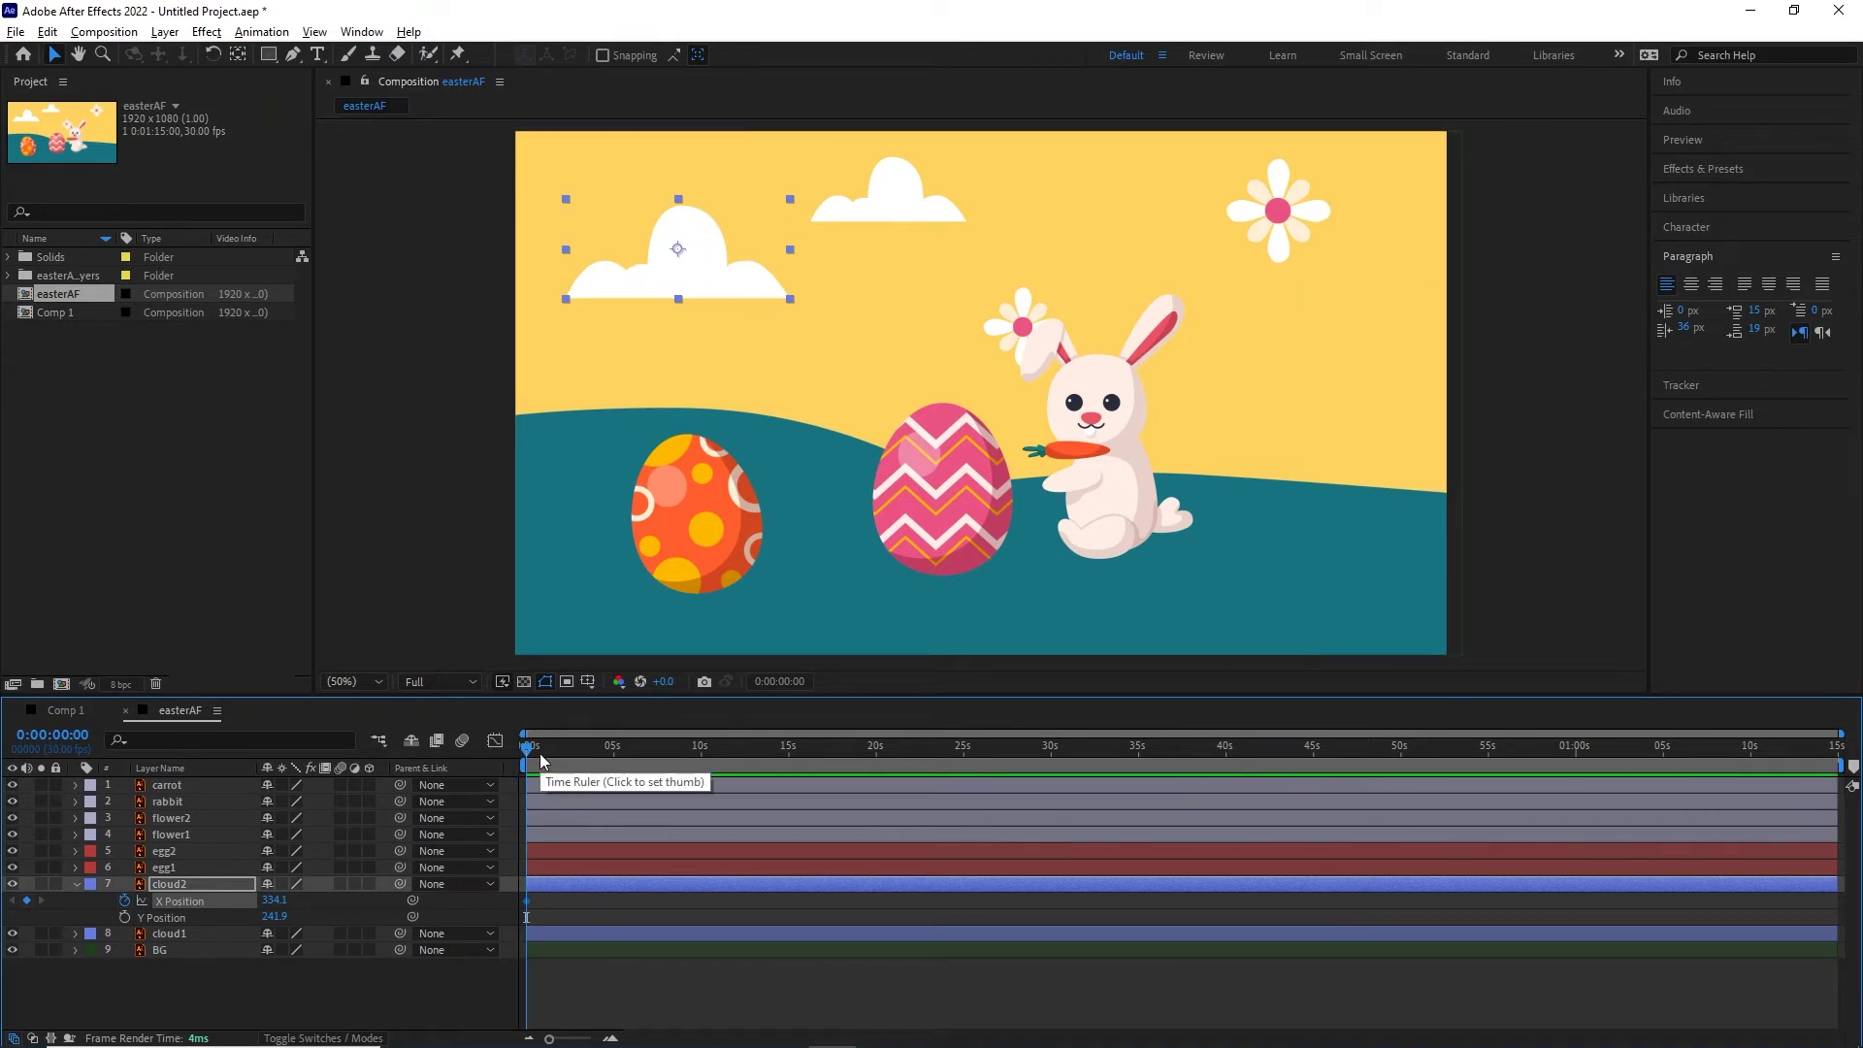
pyautogui.moveTo(540, 755); pyautogui.dragTo(701, 753)
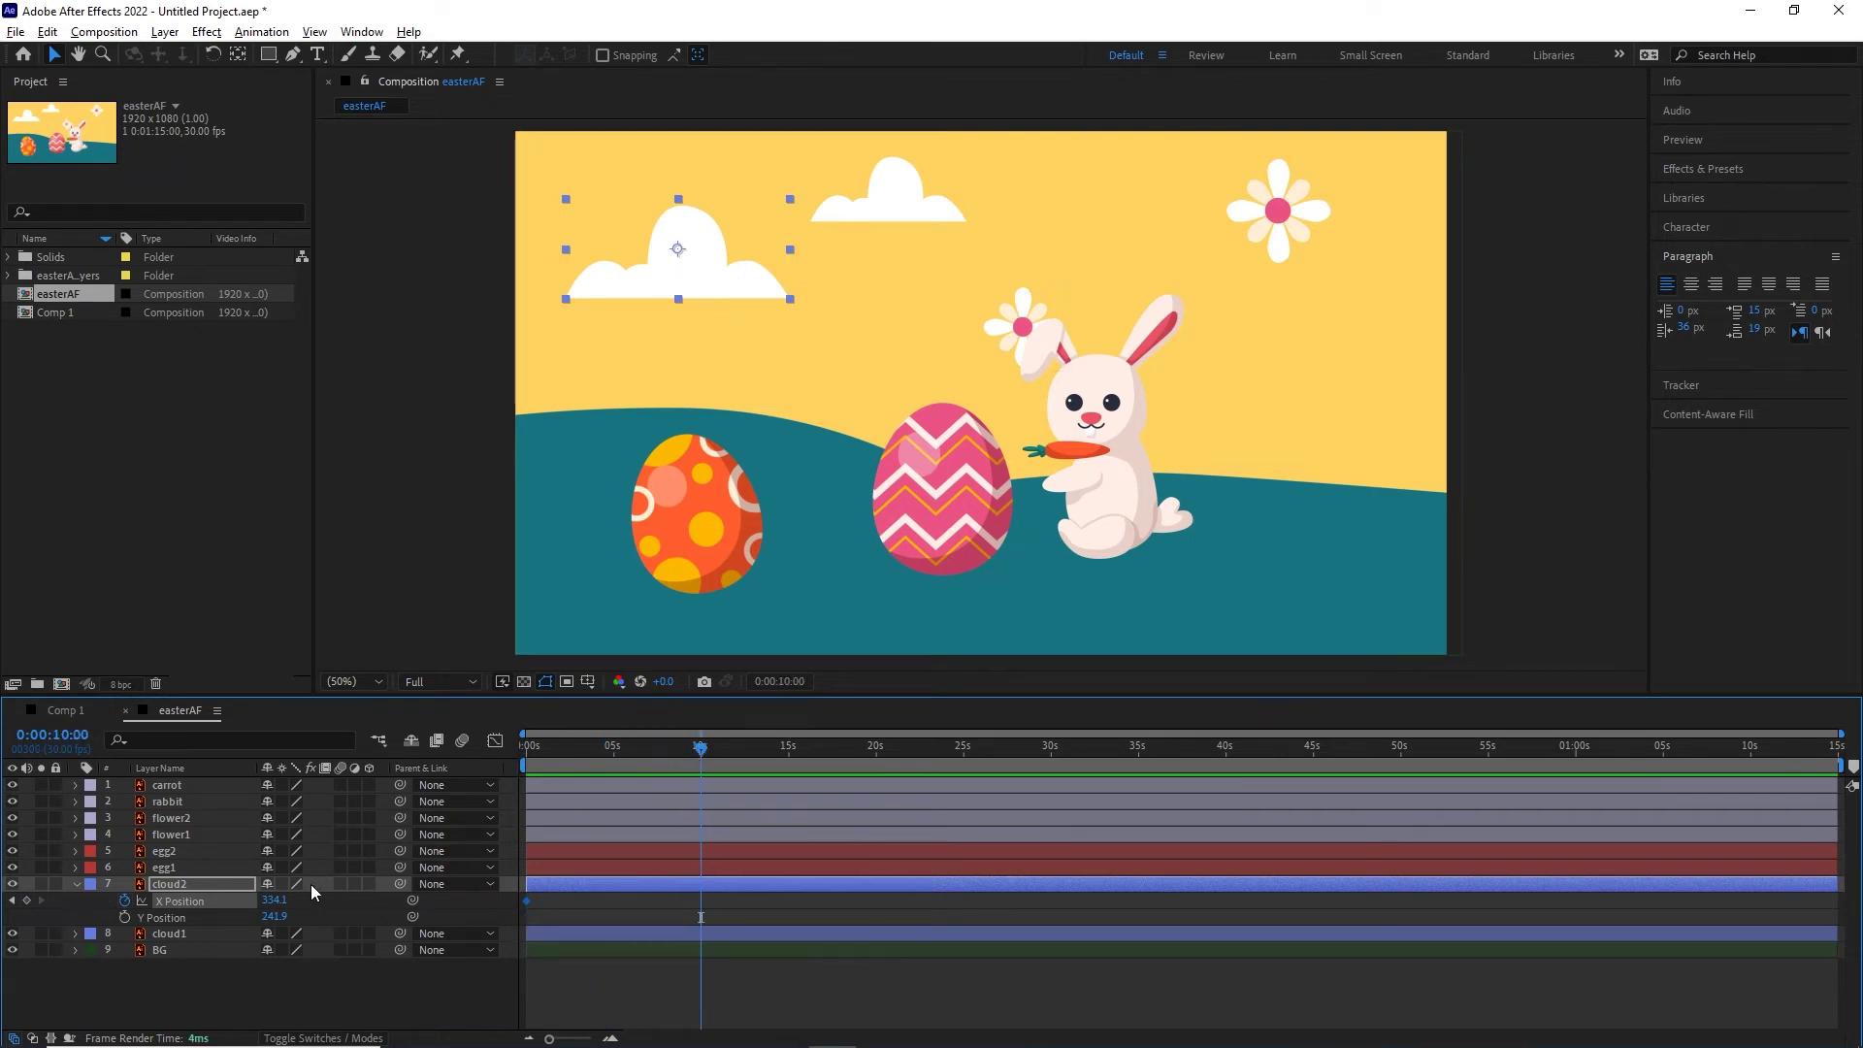
pyautogui.moveTo(273, 900); pyautogui.dragTo(1856, 897)
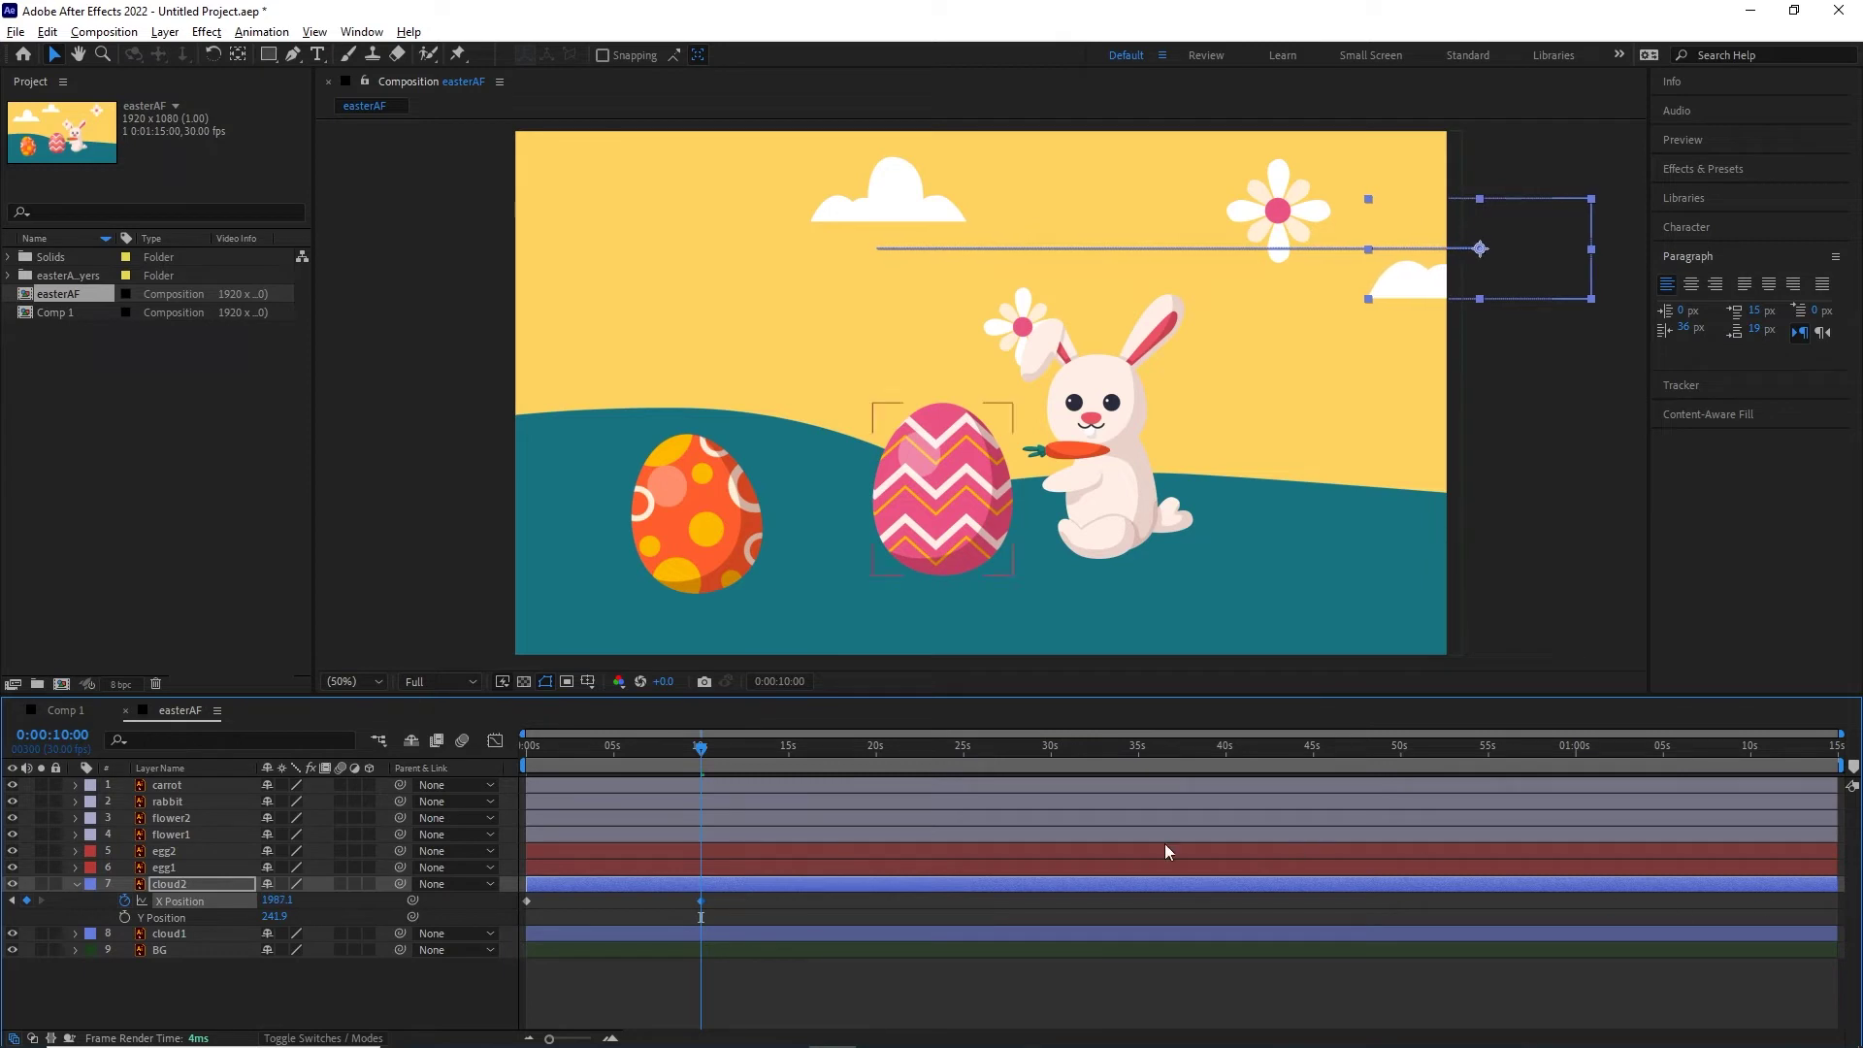
# - Preview the cloud2 movement from the start of the composition, and return the playhead to 0 s
pyautogui.moveTo(661, 747); pyautogui.dragTo(514, 759)
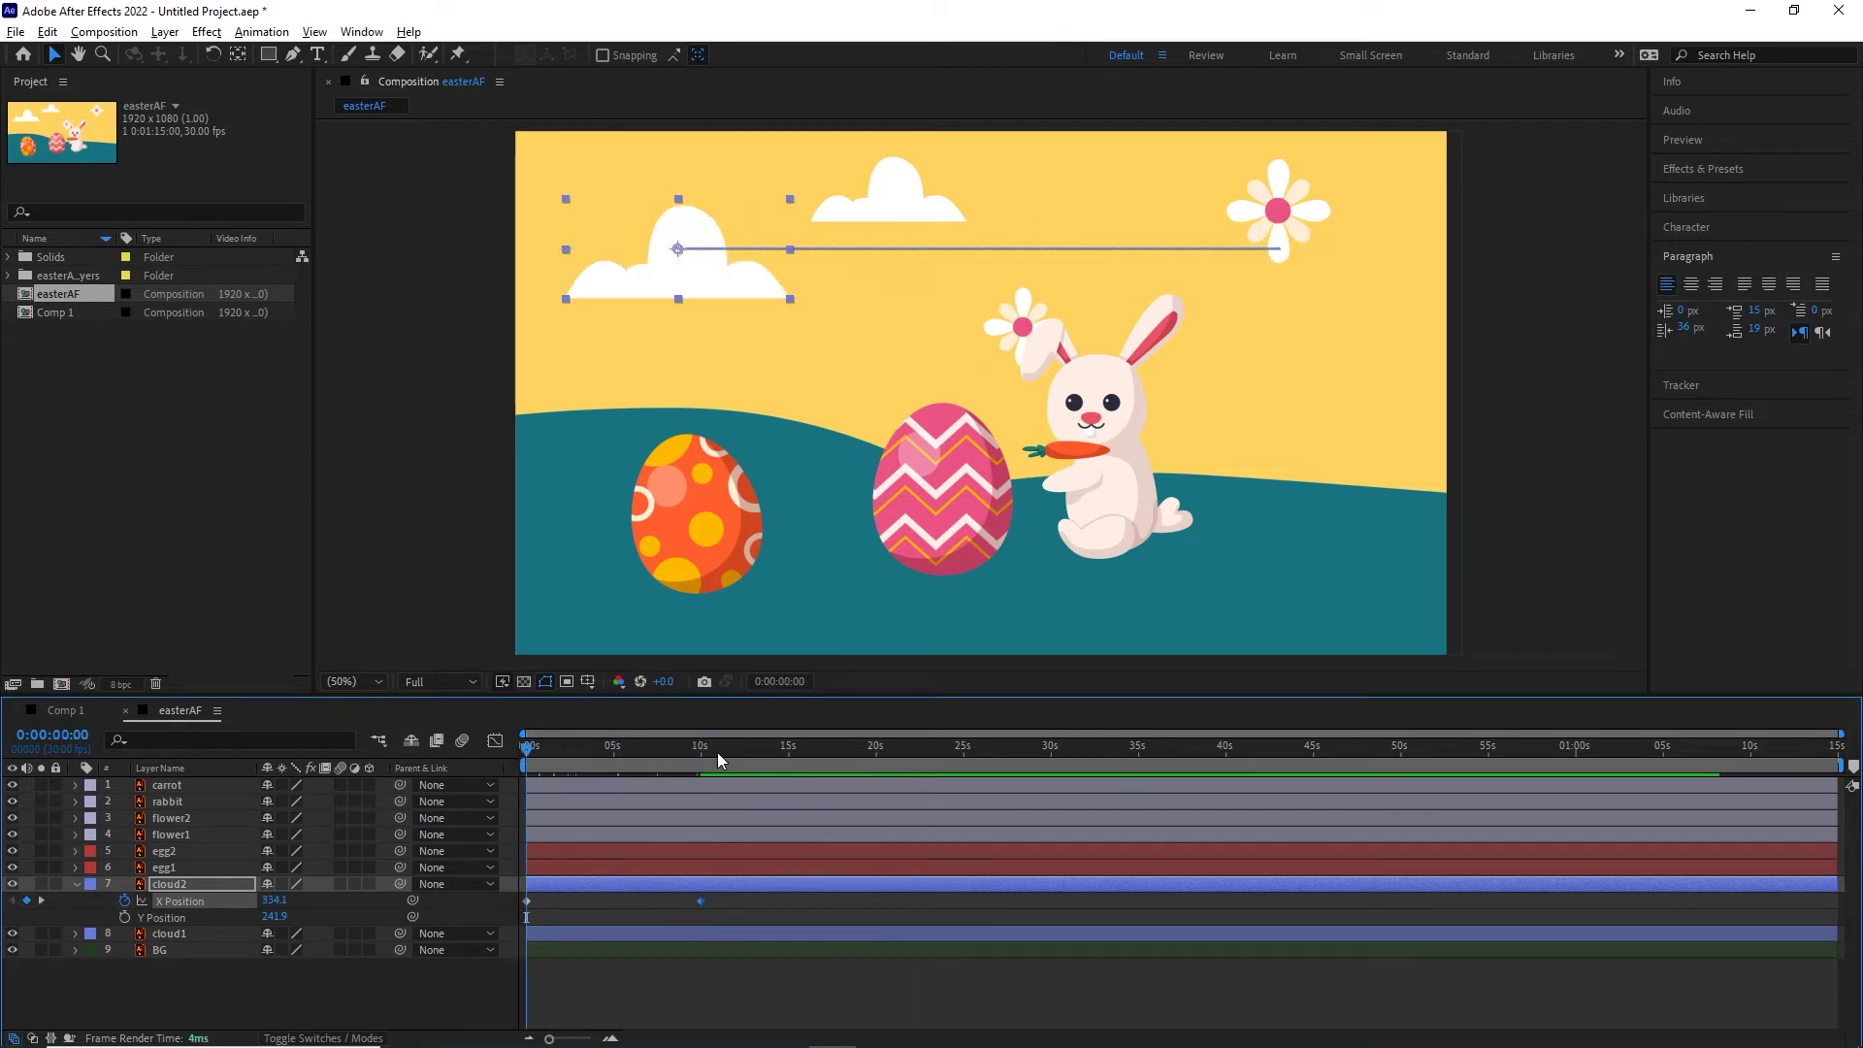
pyautogui.press('space')
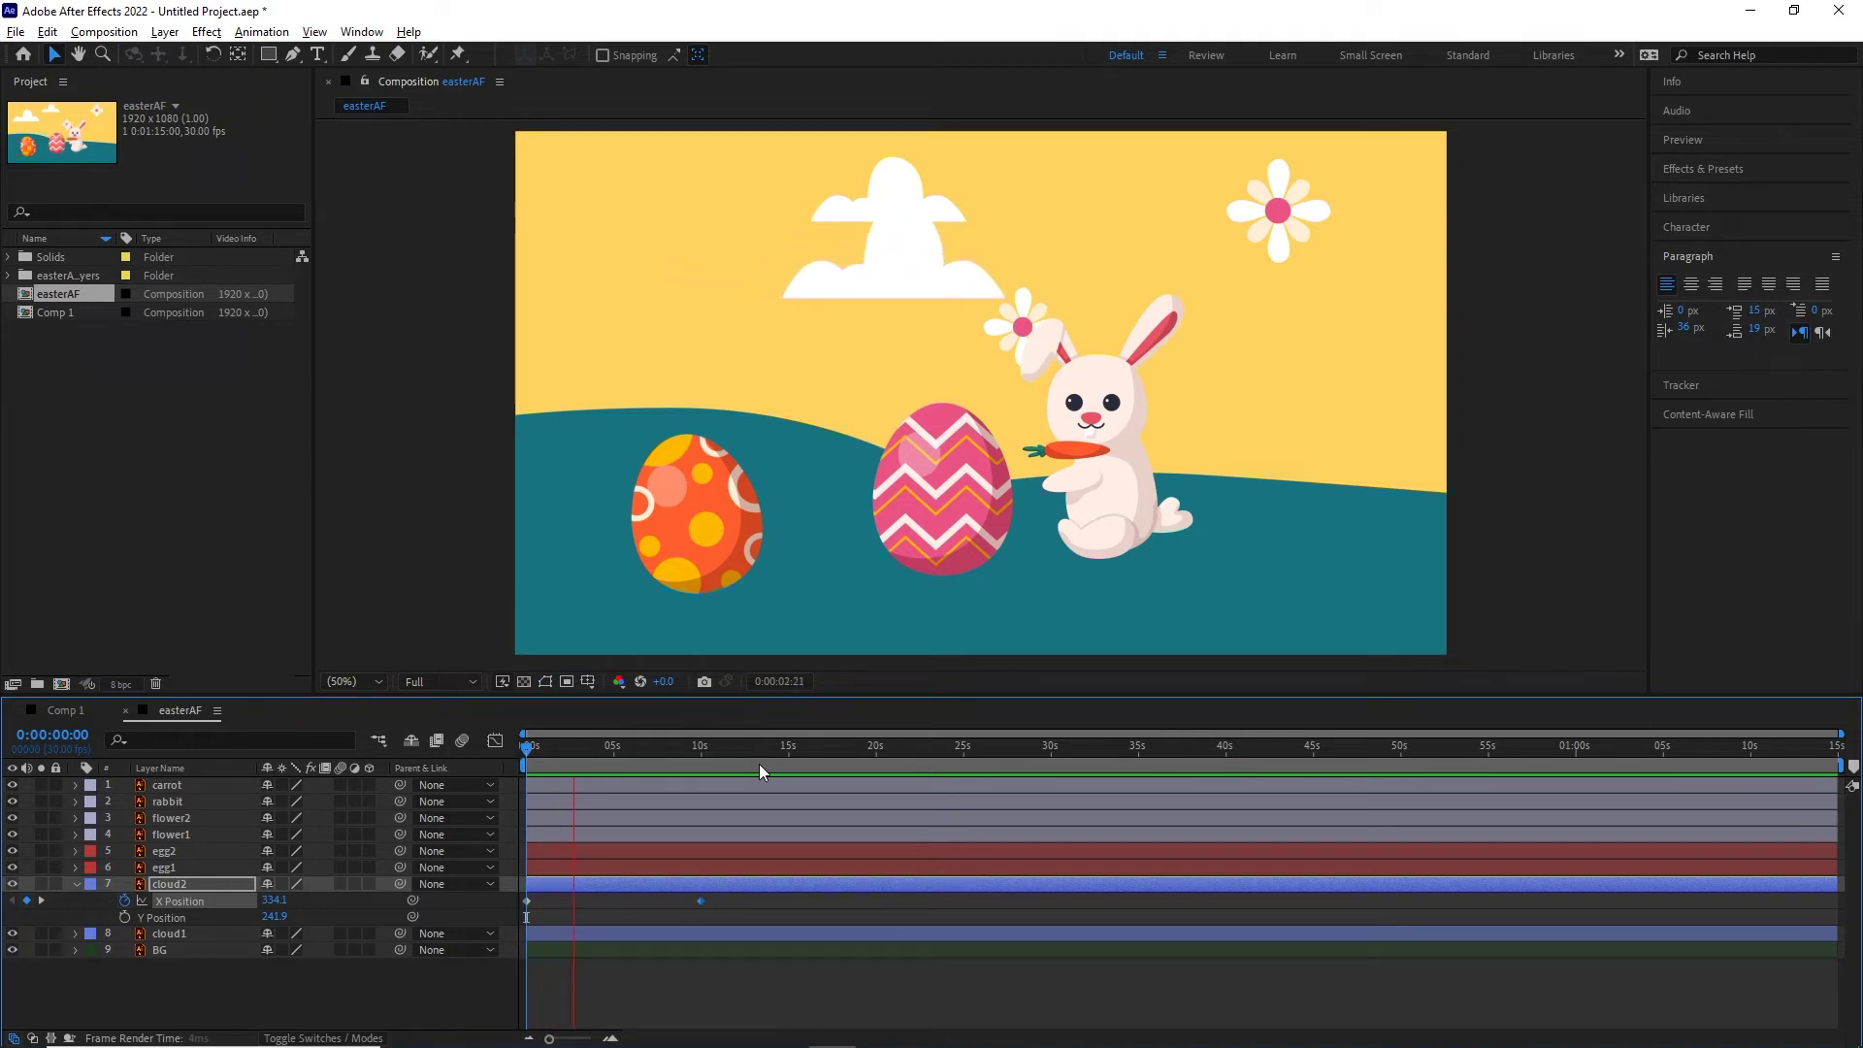
pyautogui.press('space')
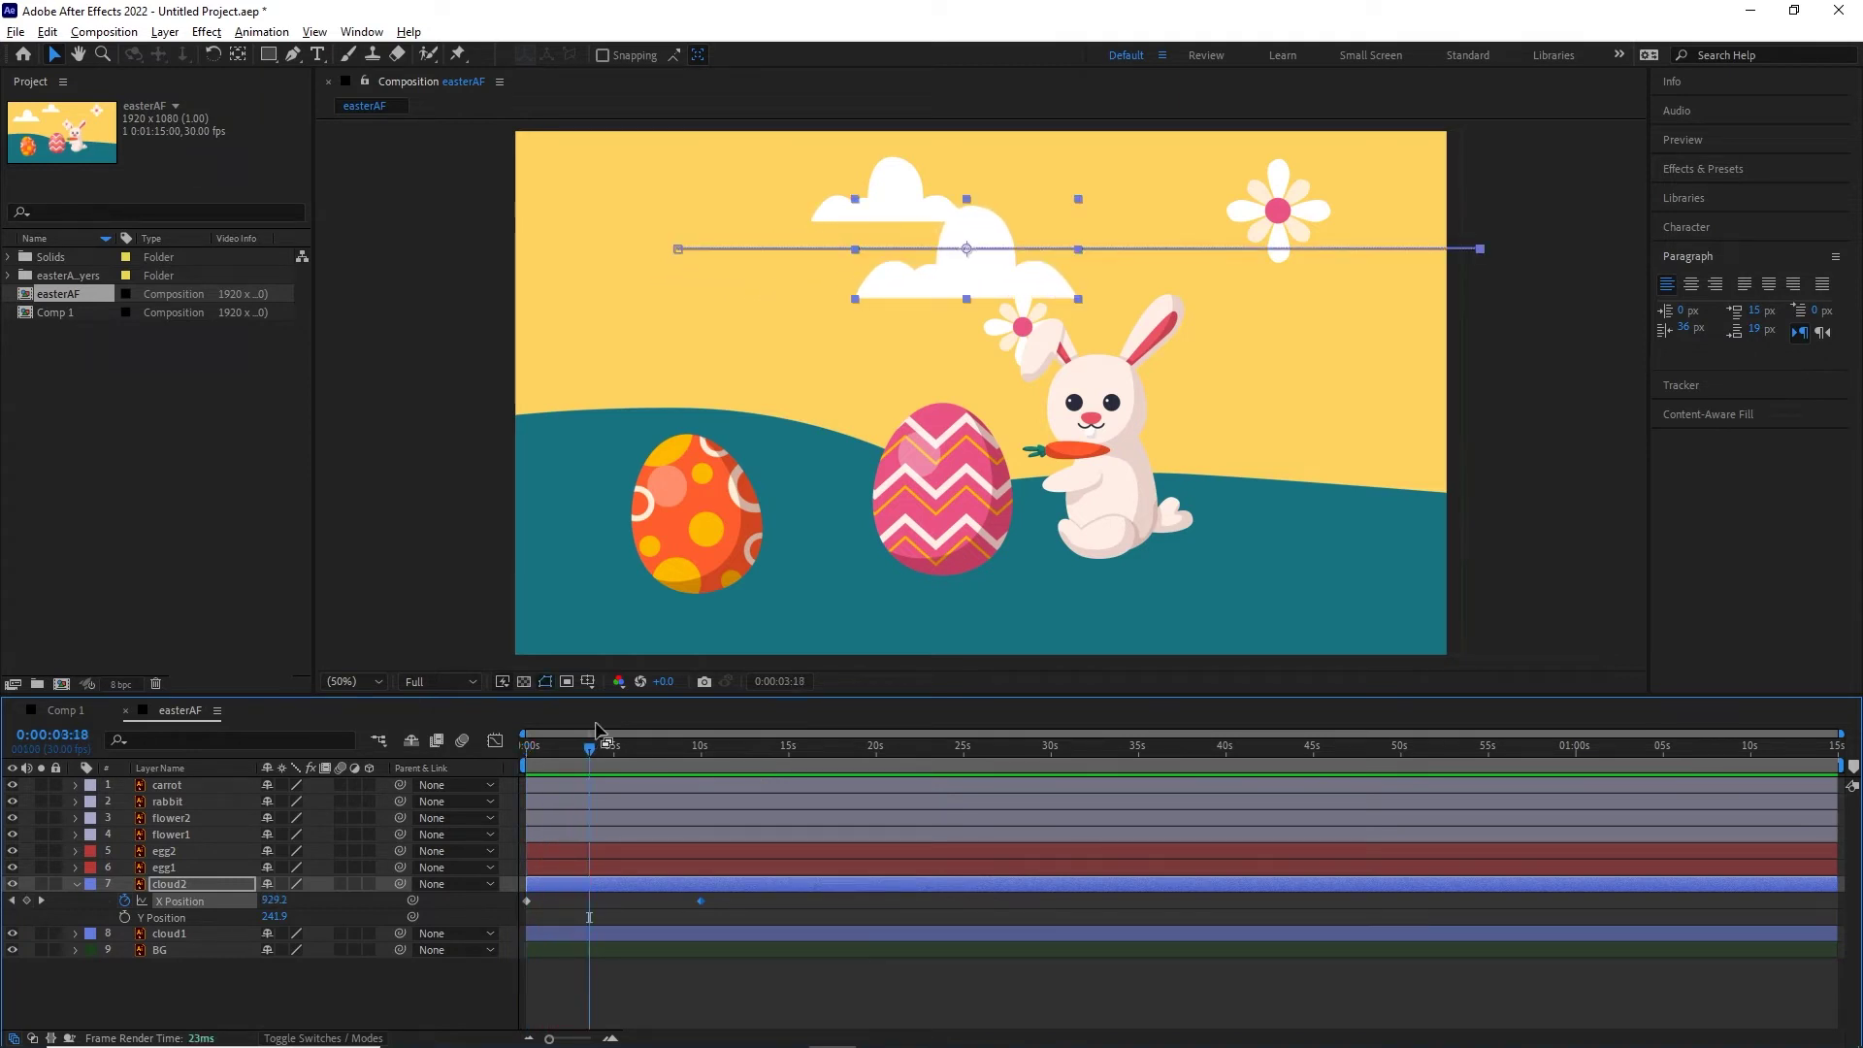
pyautogui.moveTo(589, 749); pyautogui.dragTo(543, 760)
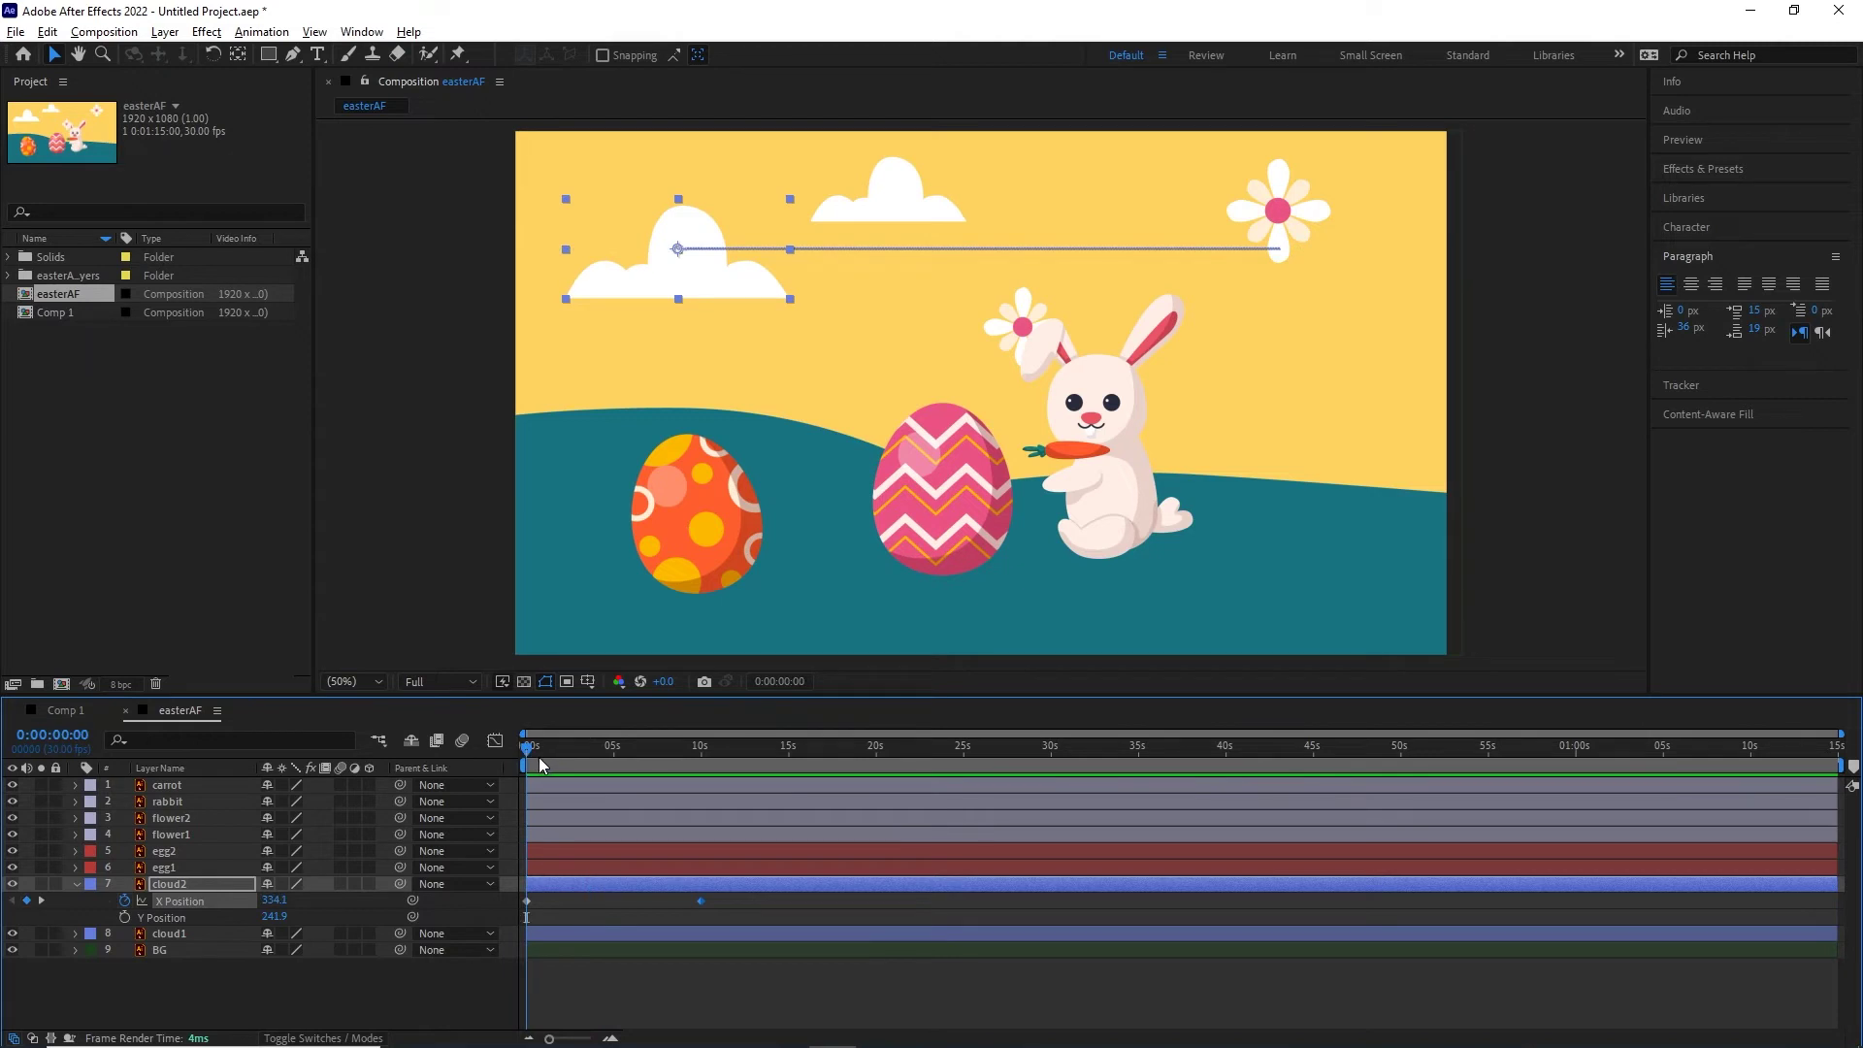
# - Collapse cloud2's properties, and reveal the Position properties of both cloud1 and cloud2 for comparison
pyautogui.click(882, 209)
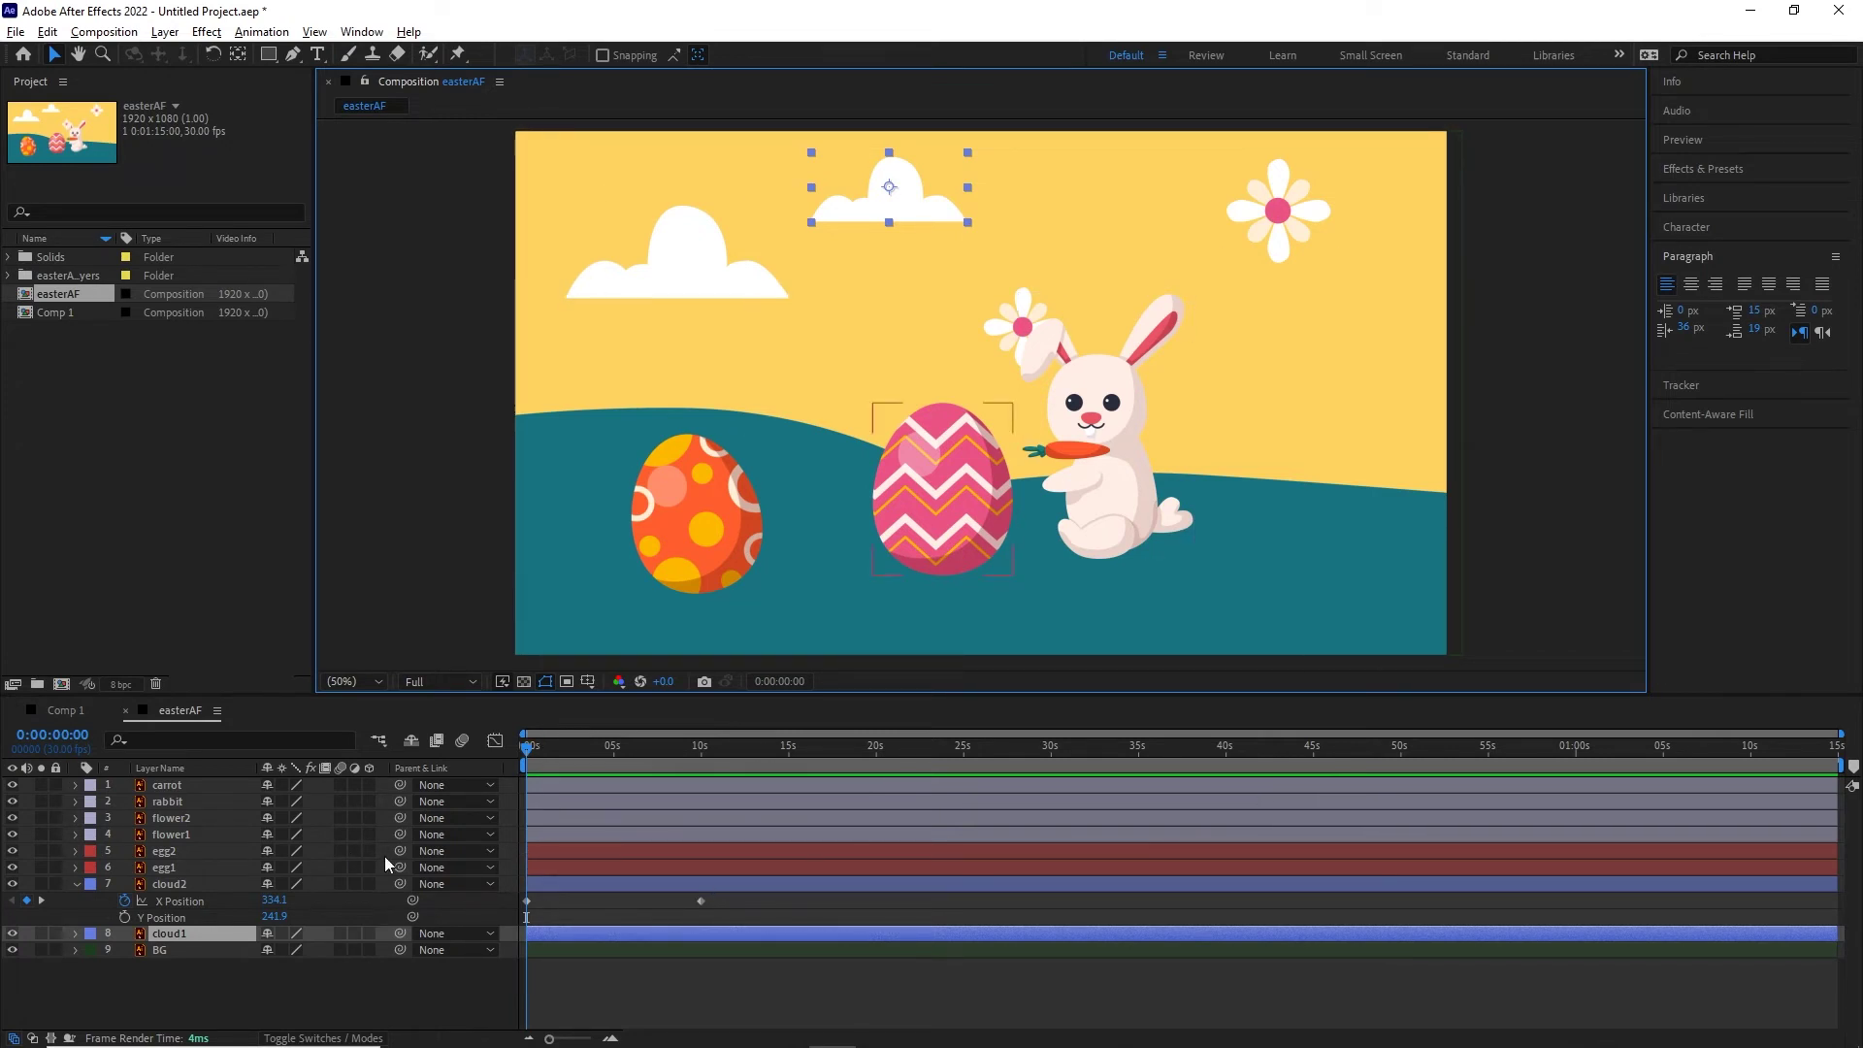
pyautogui.click(173, 883)
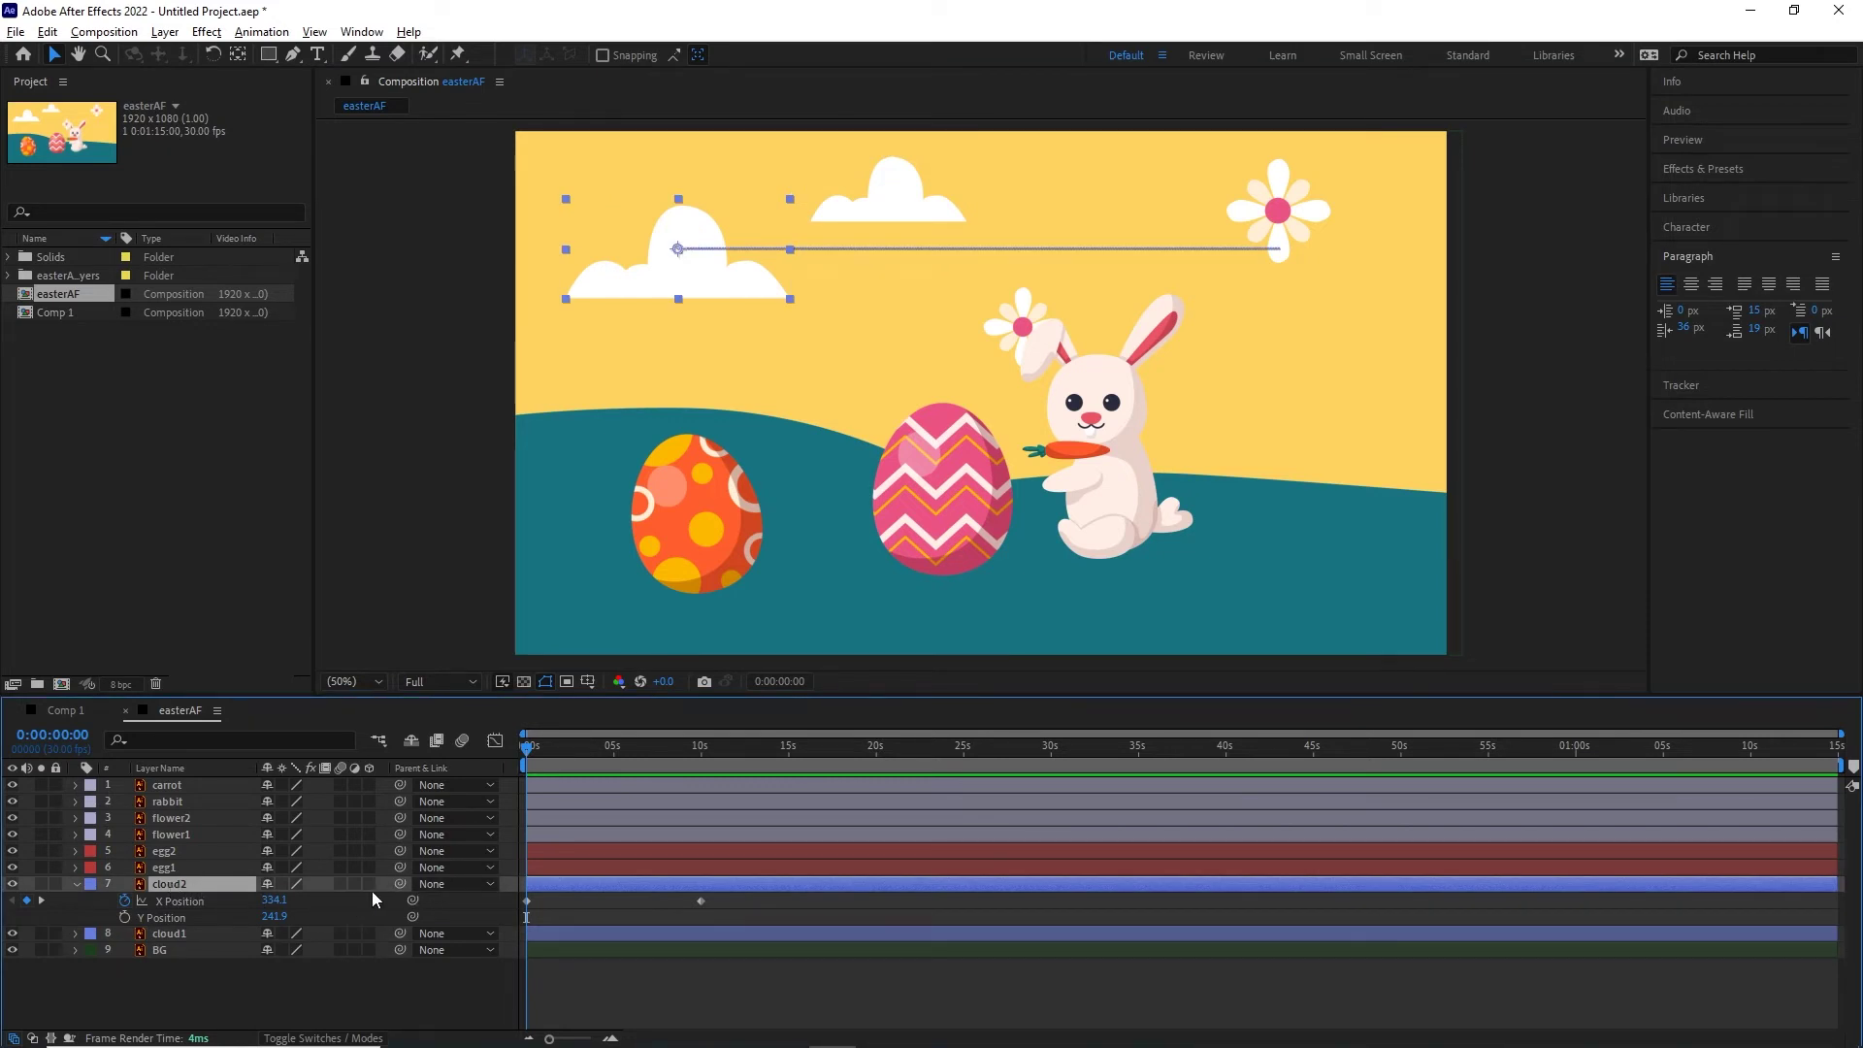
pyautogui.click(74, 883)
pyautogui.click(161, 898)
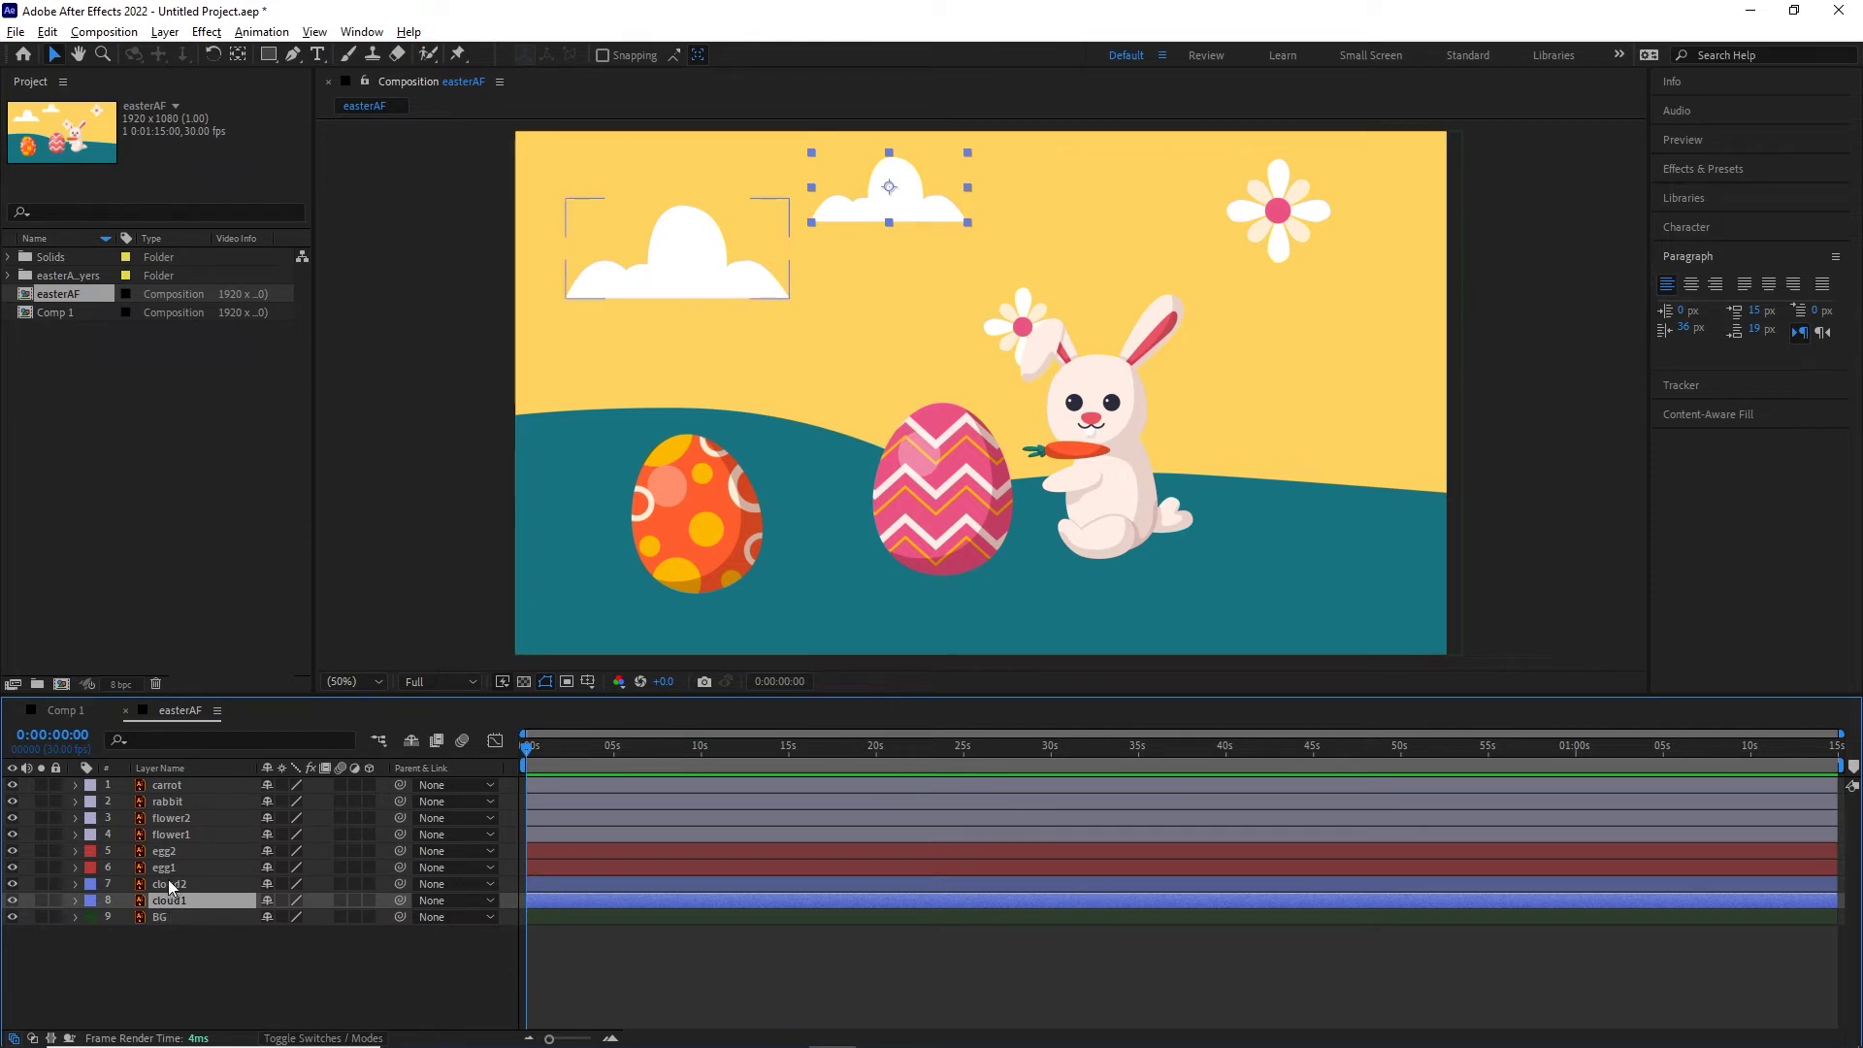
pyautogui.keyDown('shift'); pyautogui.click(171, 884); pyautogui.keyUp('shift')
pyautogui.press('p')
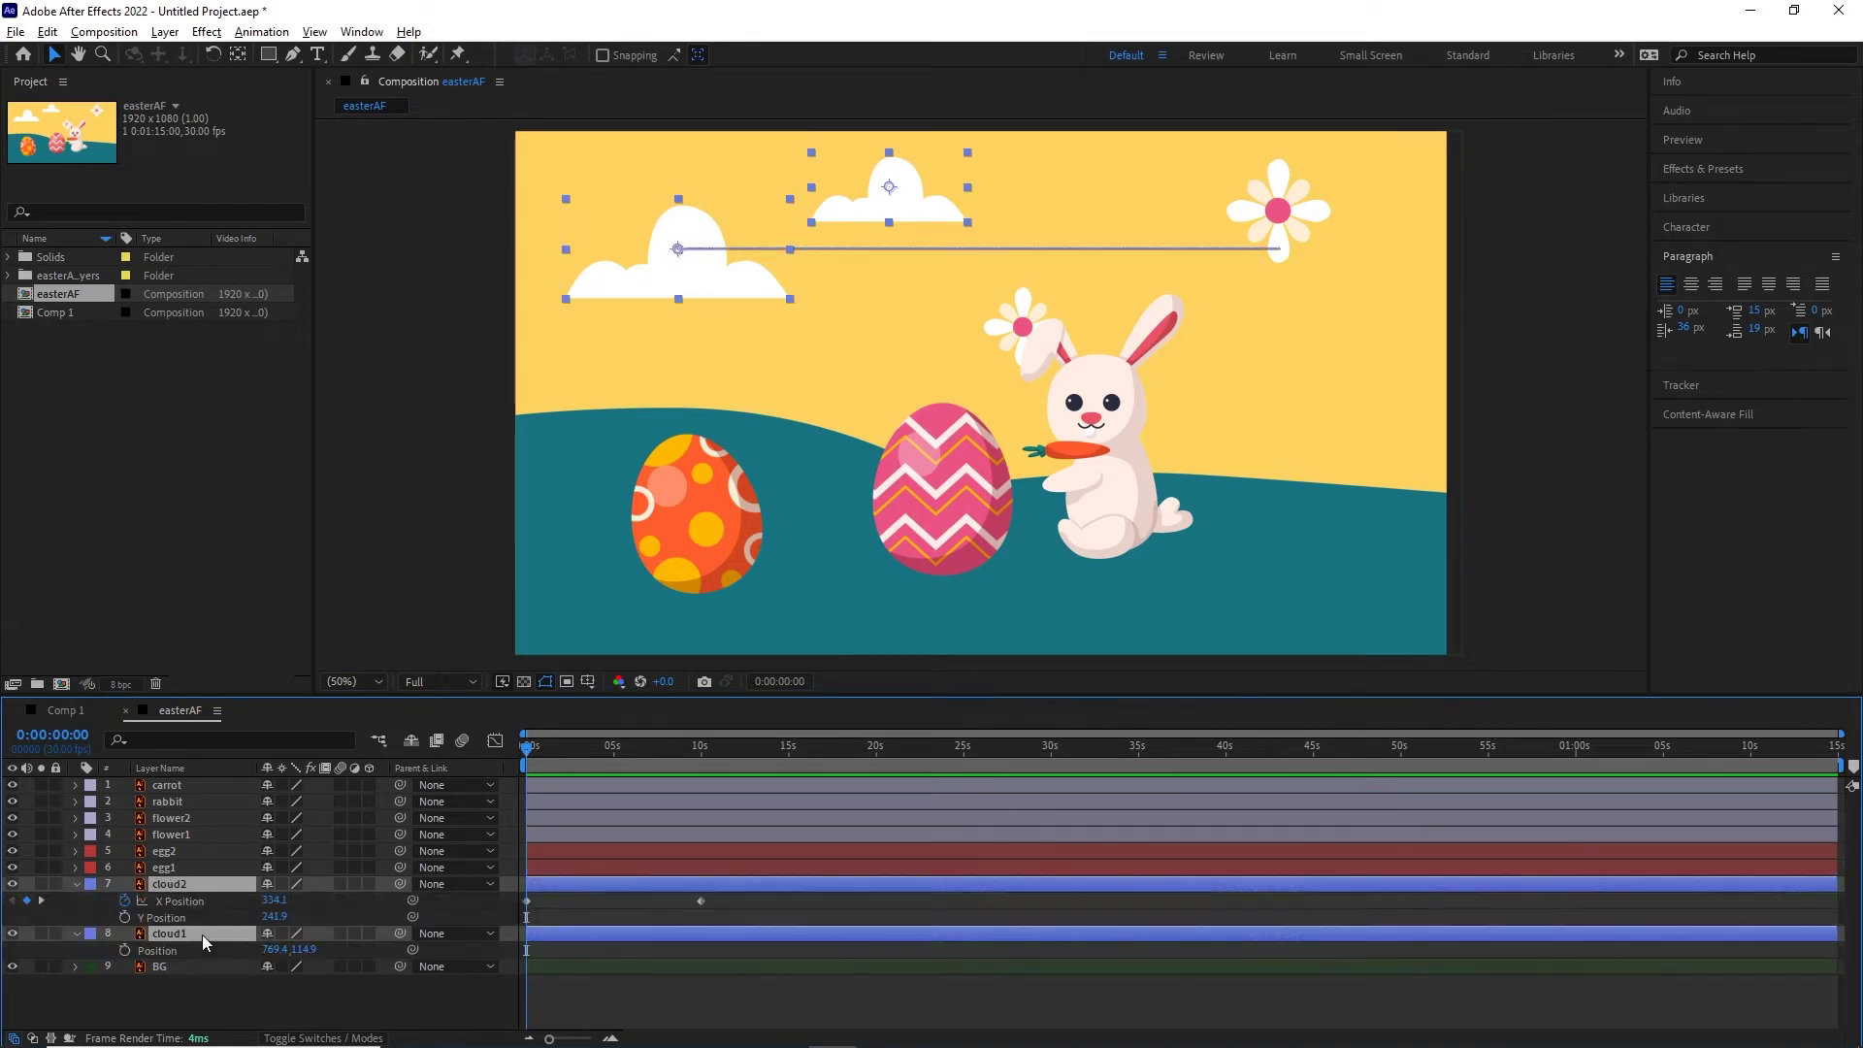
pyautogui.click(188, 988)
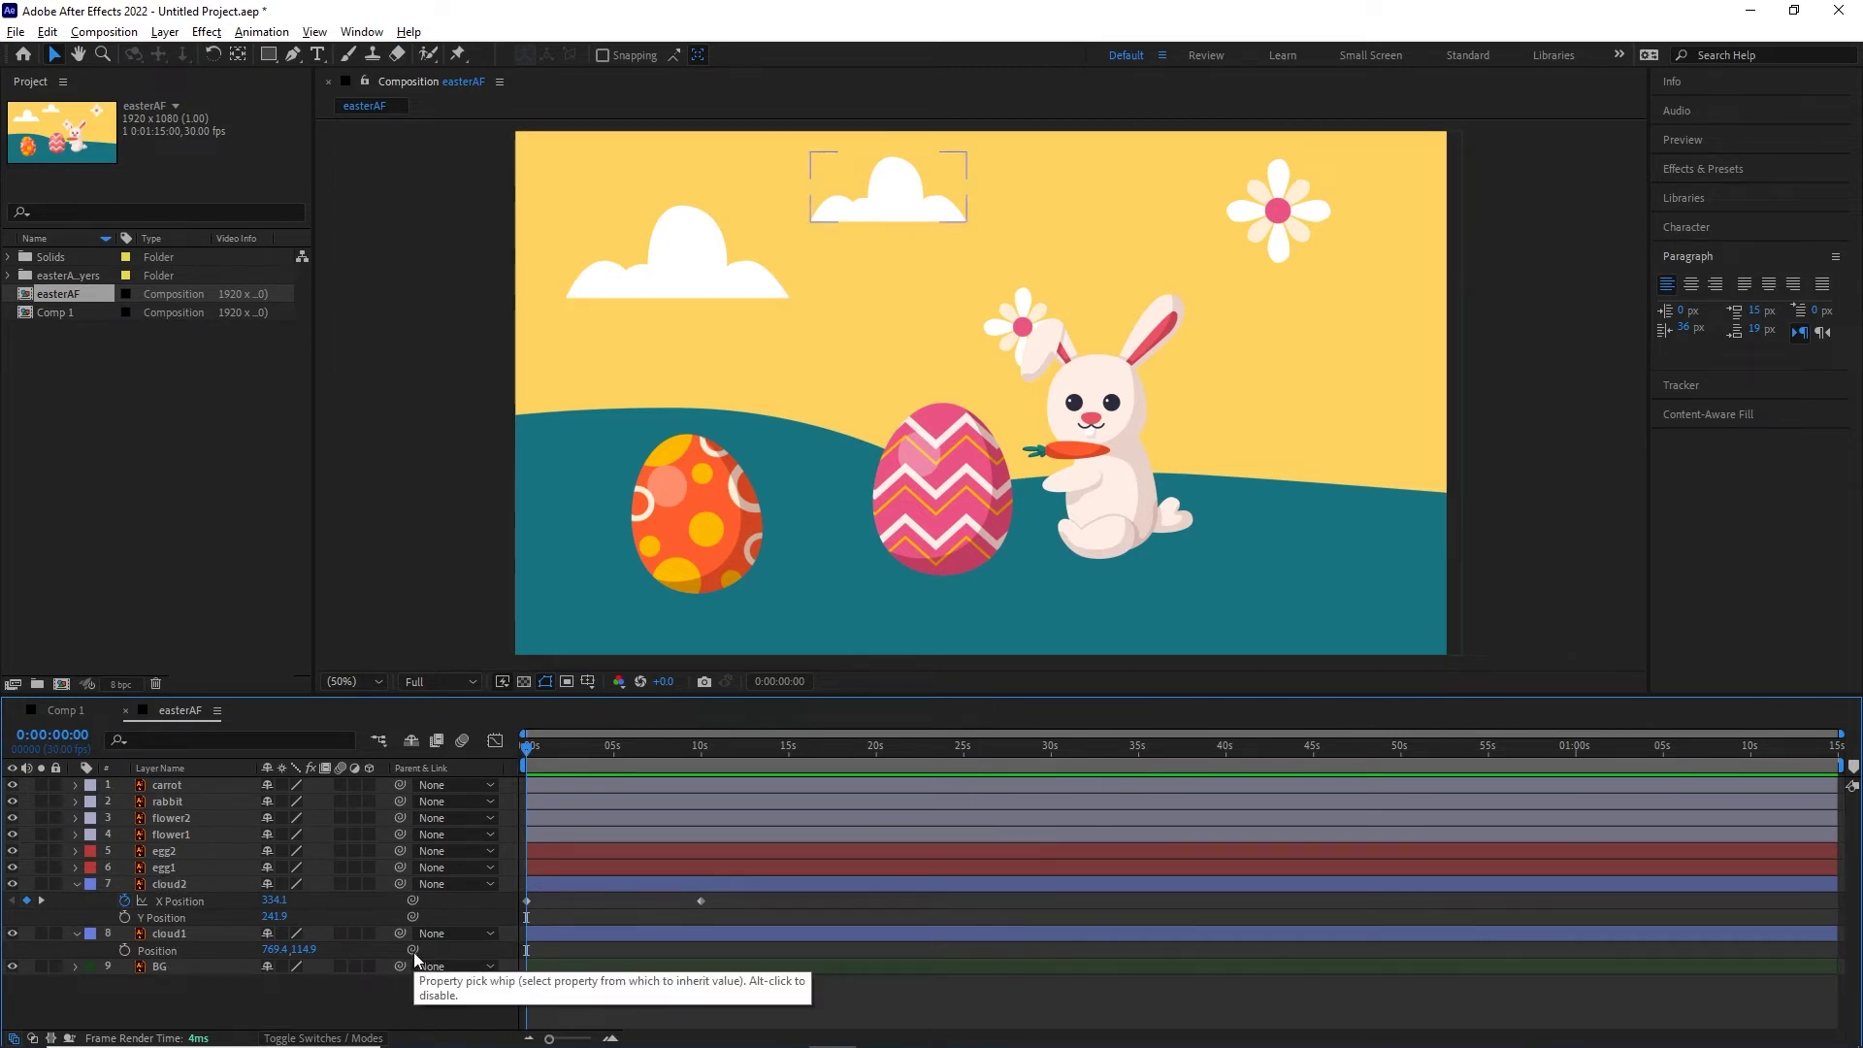
# - Try linking cloud1's Position property to the cloud2 layer, try parenting cloud1 to cloud2, and undo both attempts
pyautogui.moveTo(413, 953); pyautogui.dragTo(183, 888)
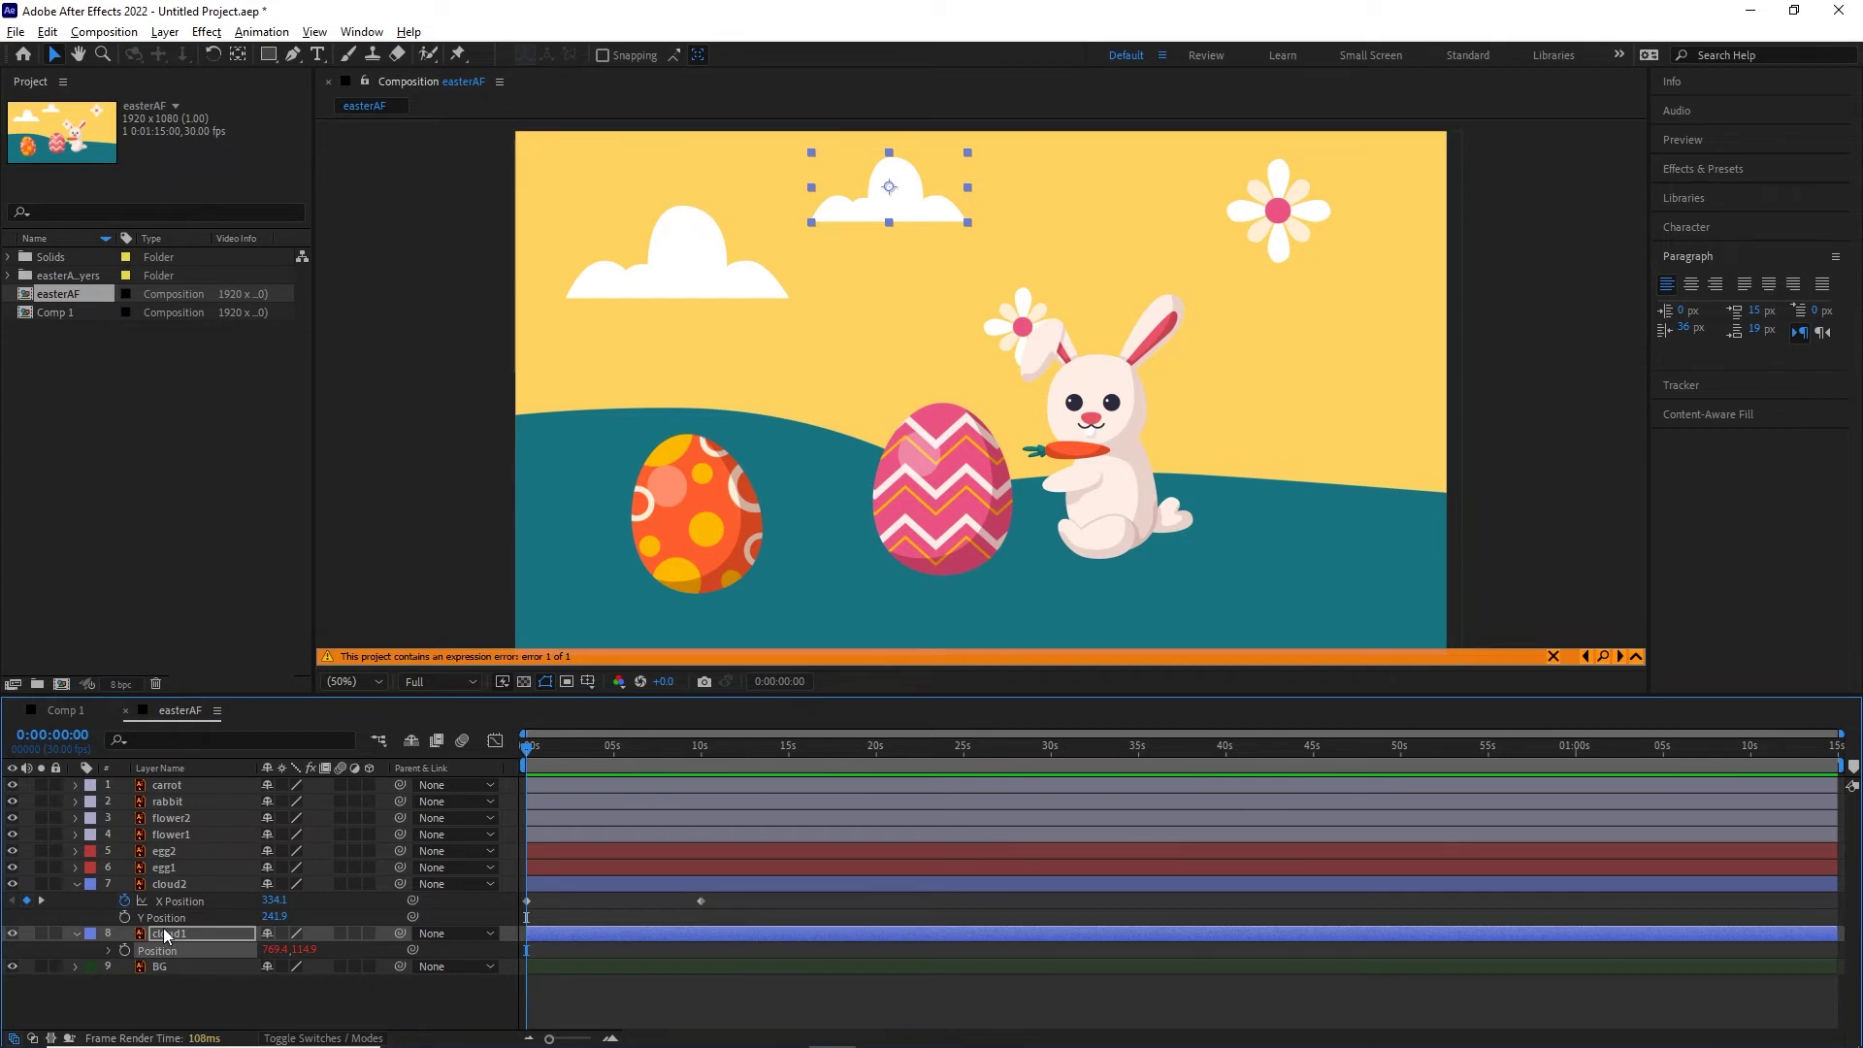
pyautogui.press('Return')
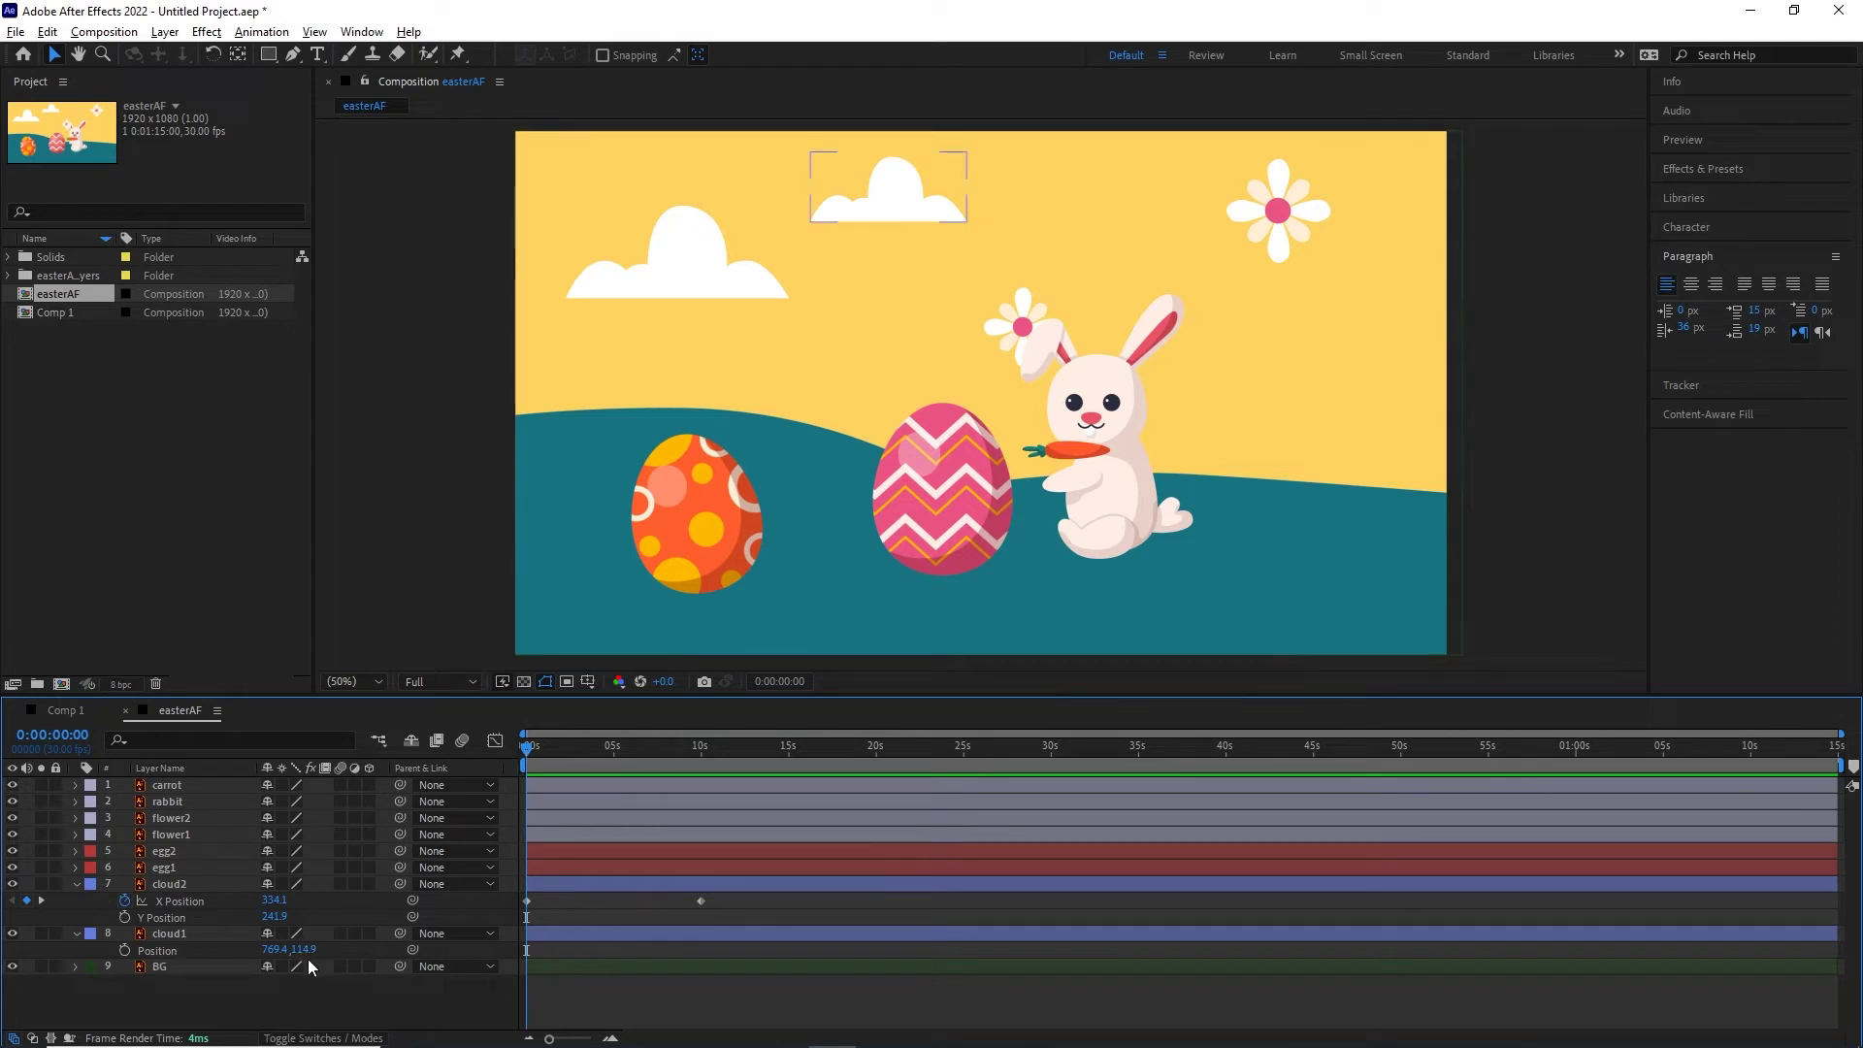
pyautogui.click(169, 933)
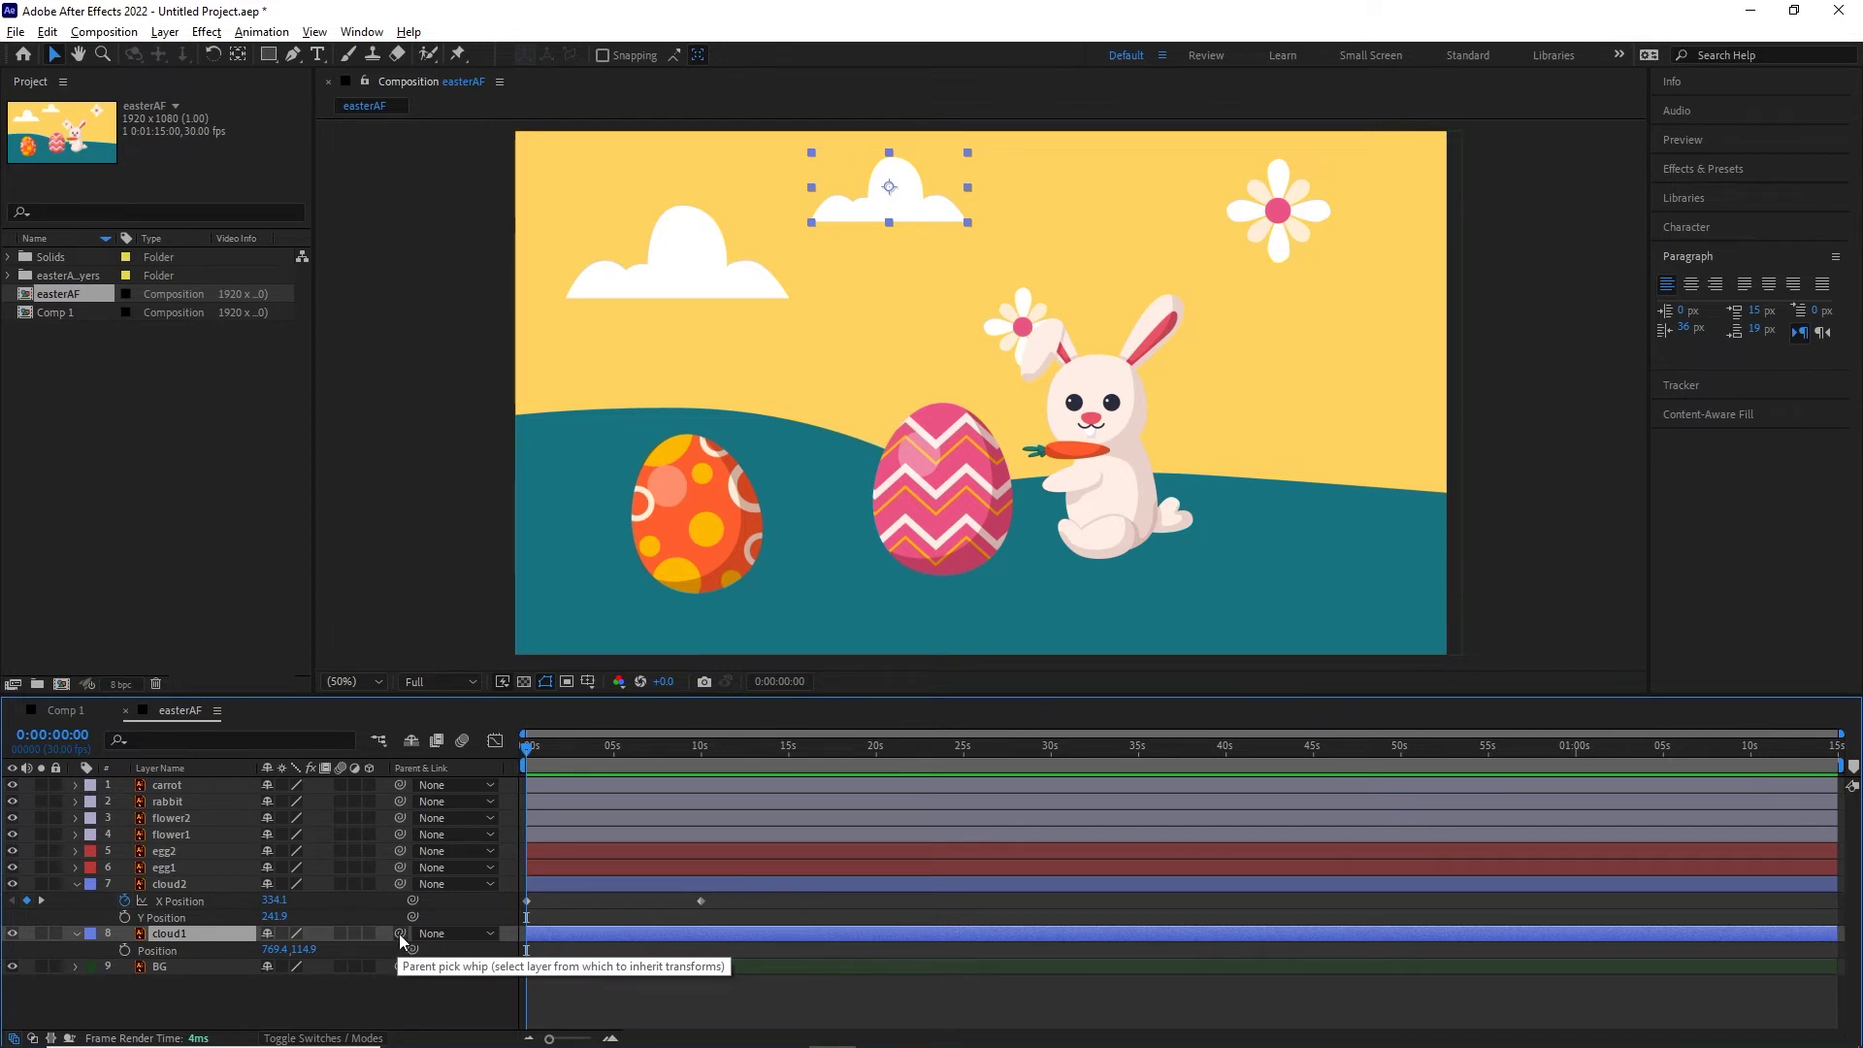
pyautogui.moveTo(399, 932); pyautogui.dragTo(165, 883)
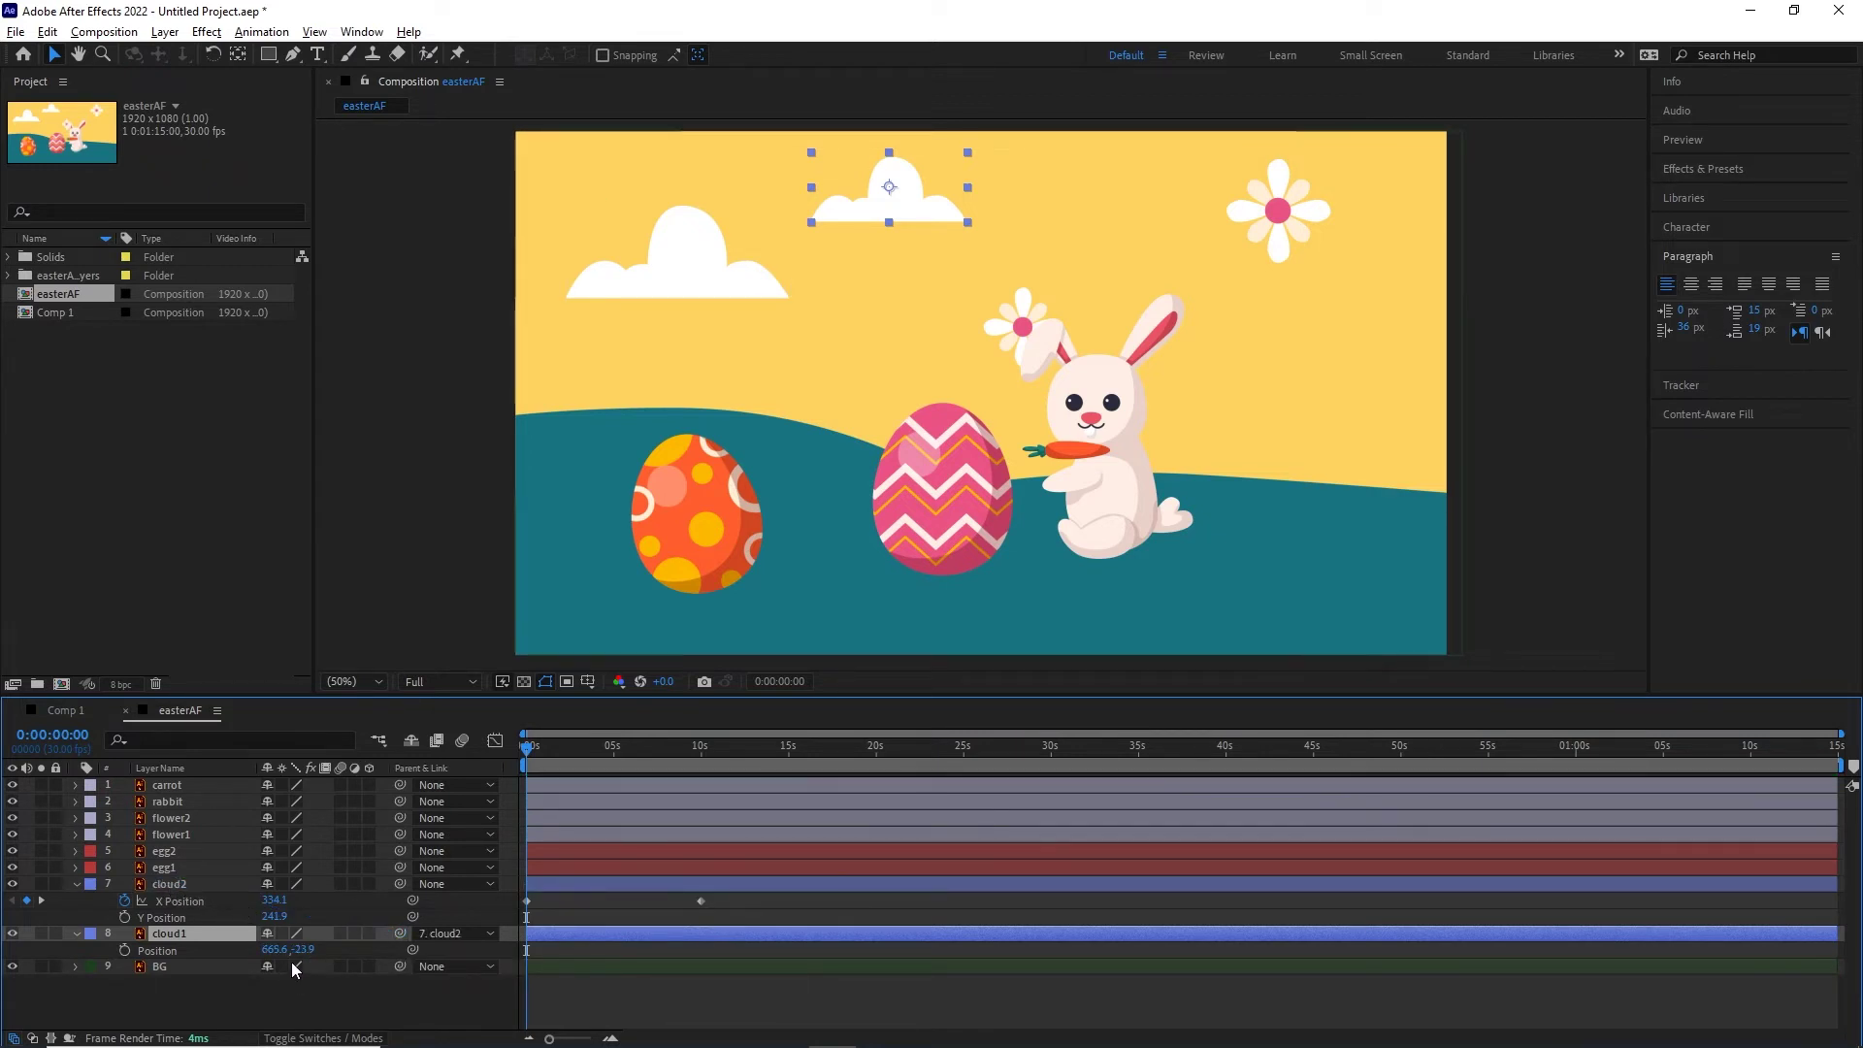
pyautogui.hotkey('ctrl', 'z')
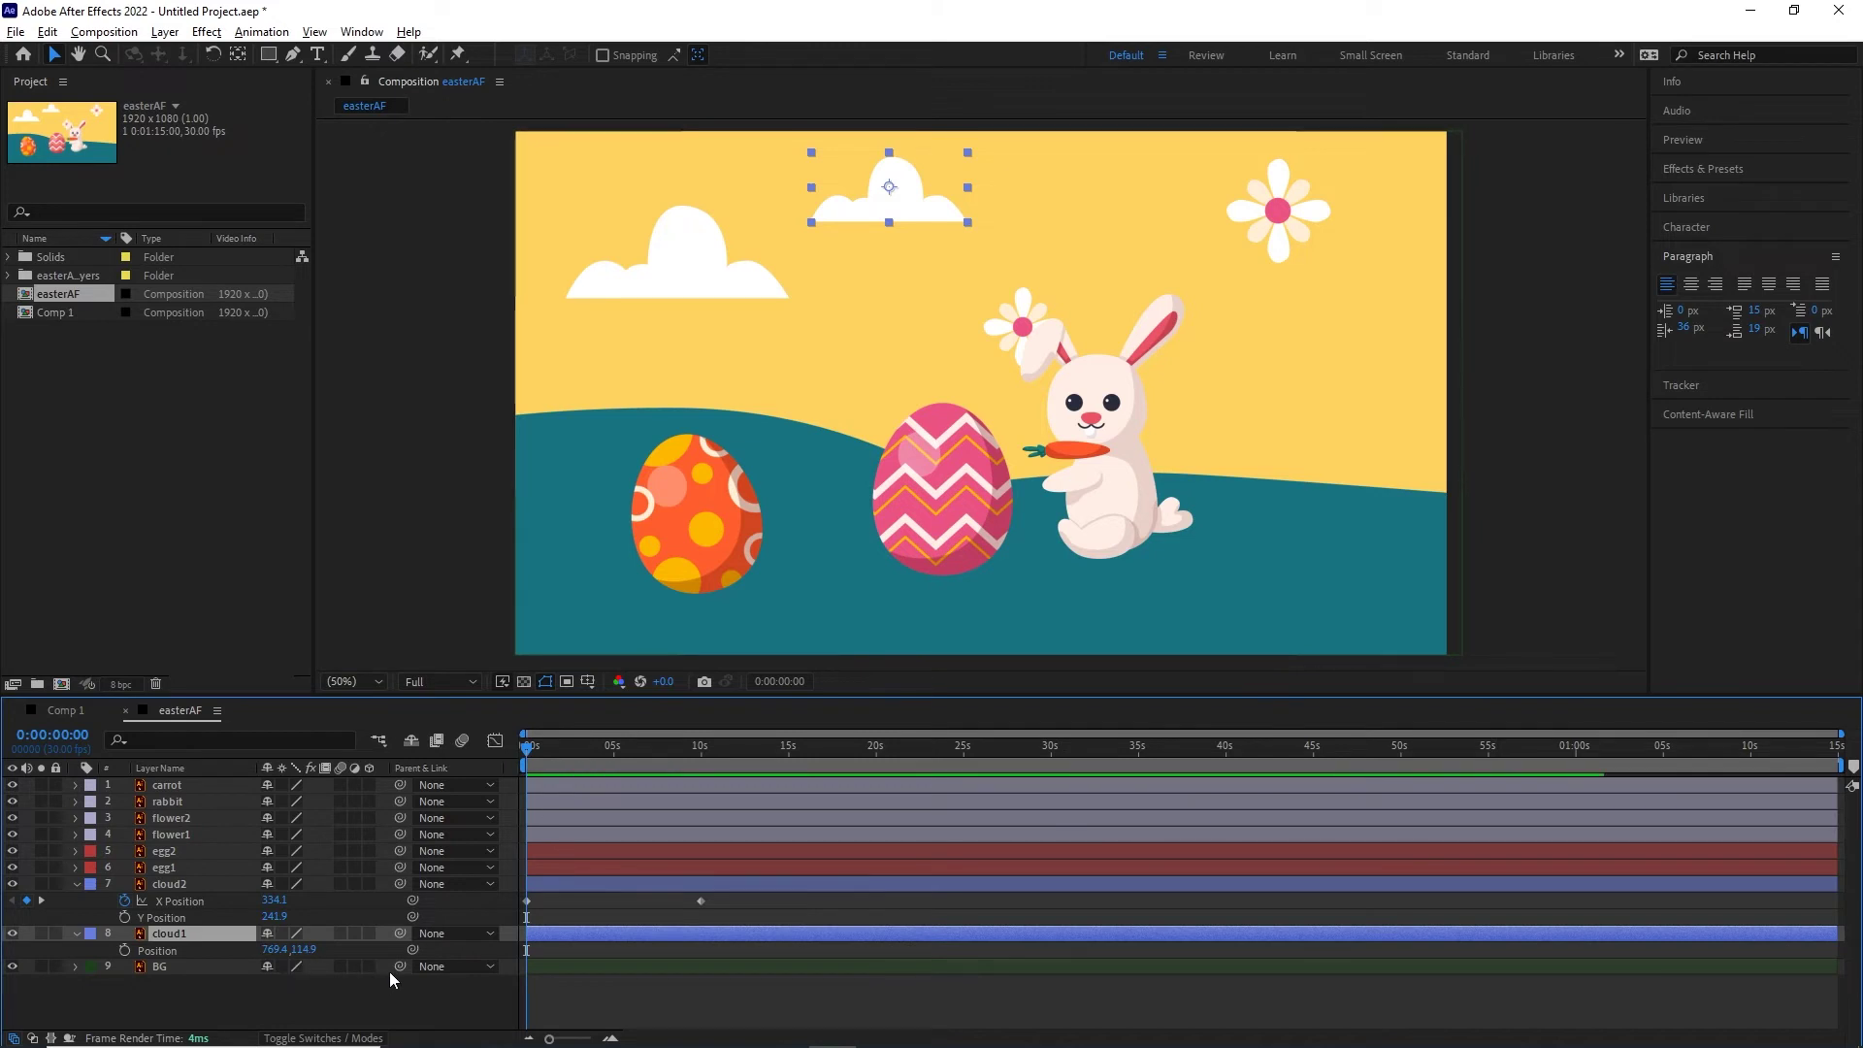
# - Try linking cloud1's Position property to cloud2's X Position with the property pick whip, and undo the link
pyautogui.click(184, 952)
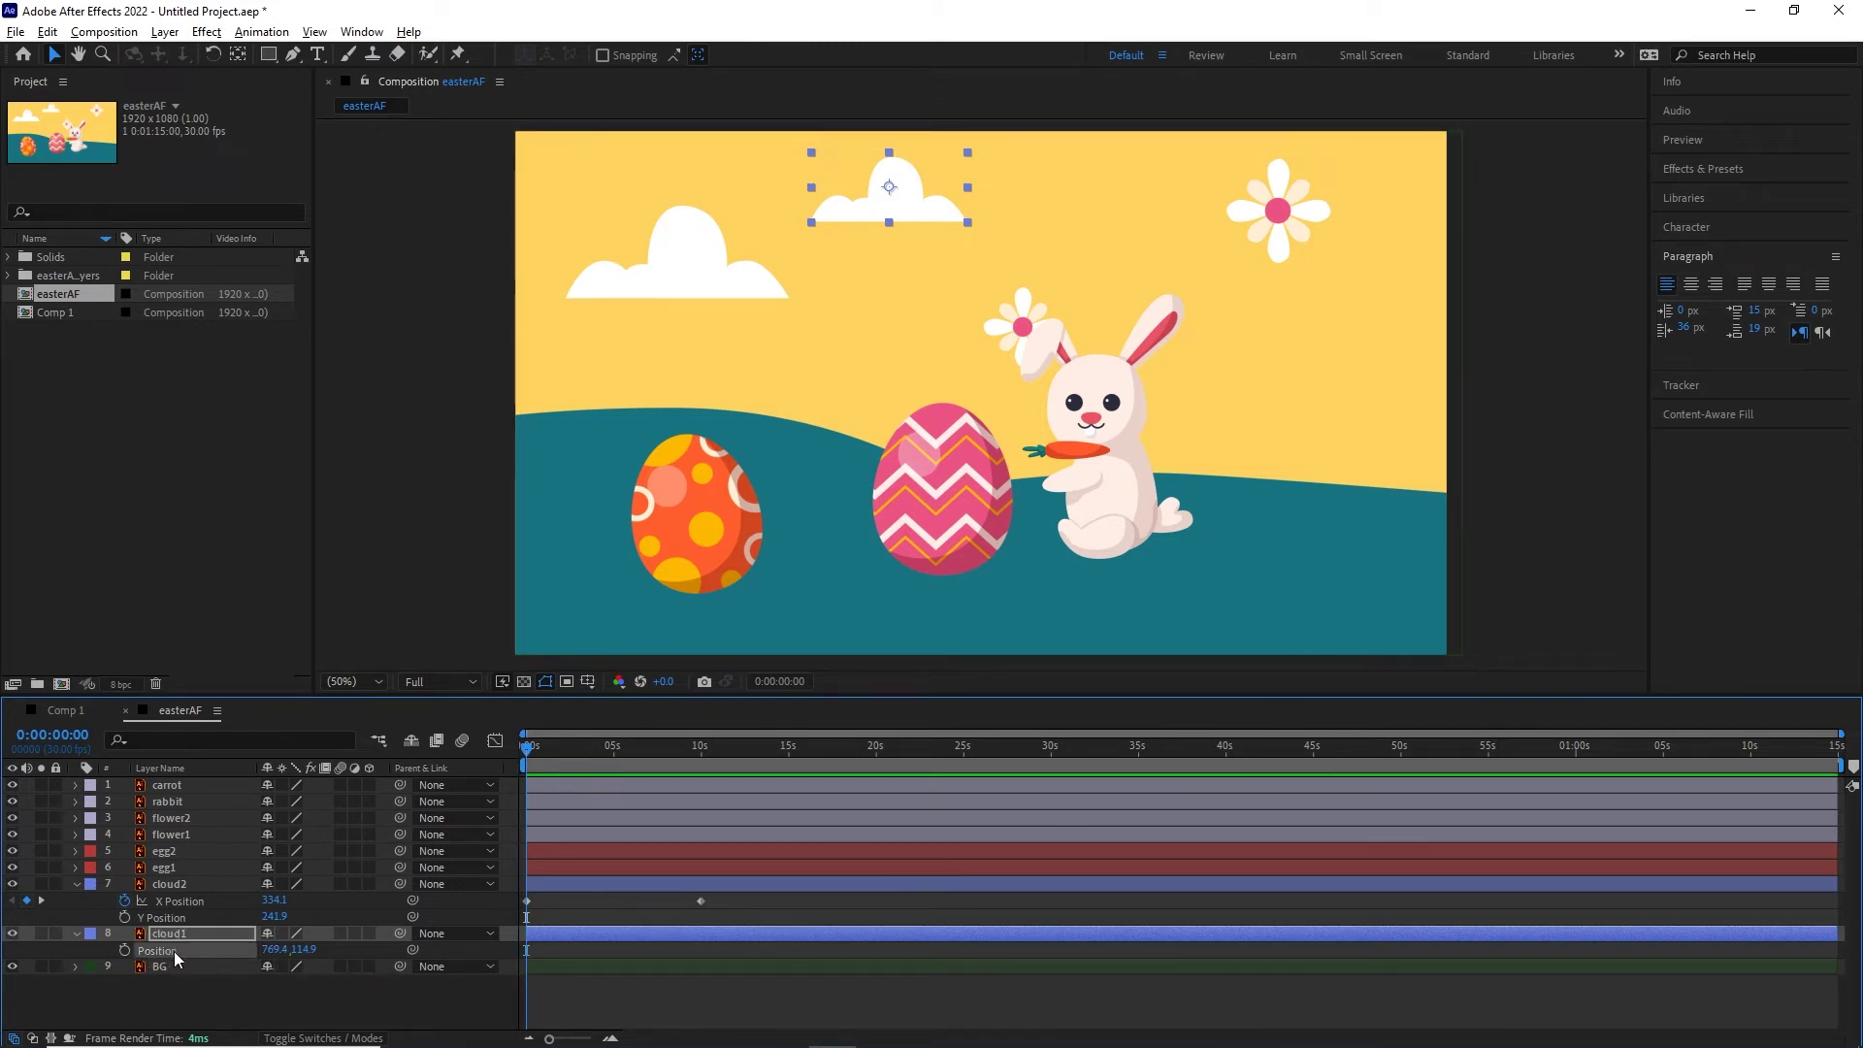
pyautogui.moveTo(414, 945); pyautogui.dragTo(168, 887)
pyautogui.moveTo(411, 950); pyautogui.dragTo(196, 904)
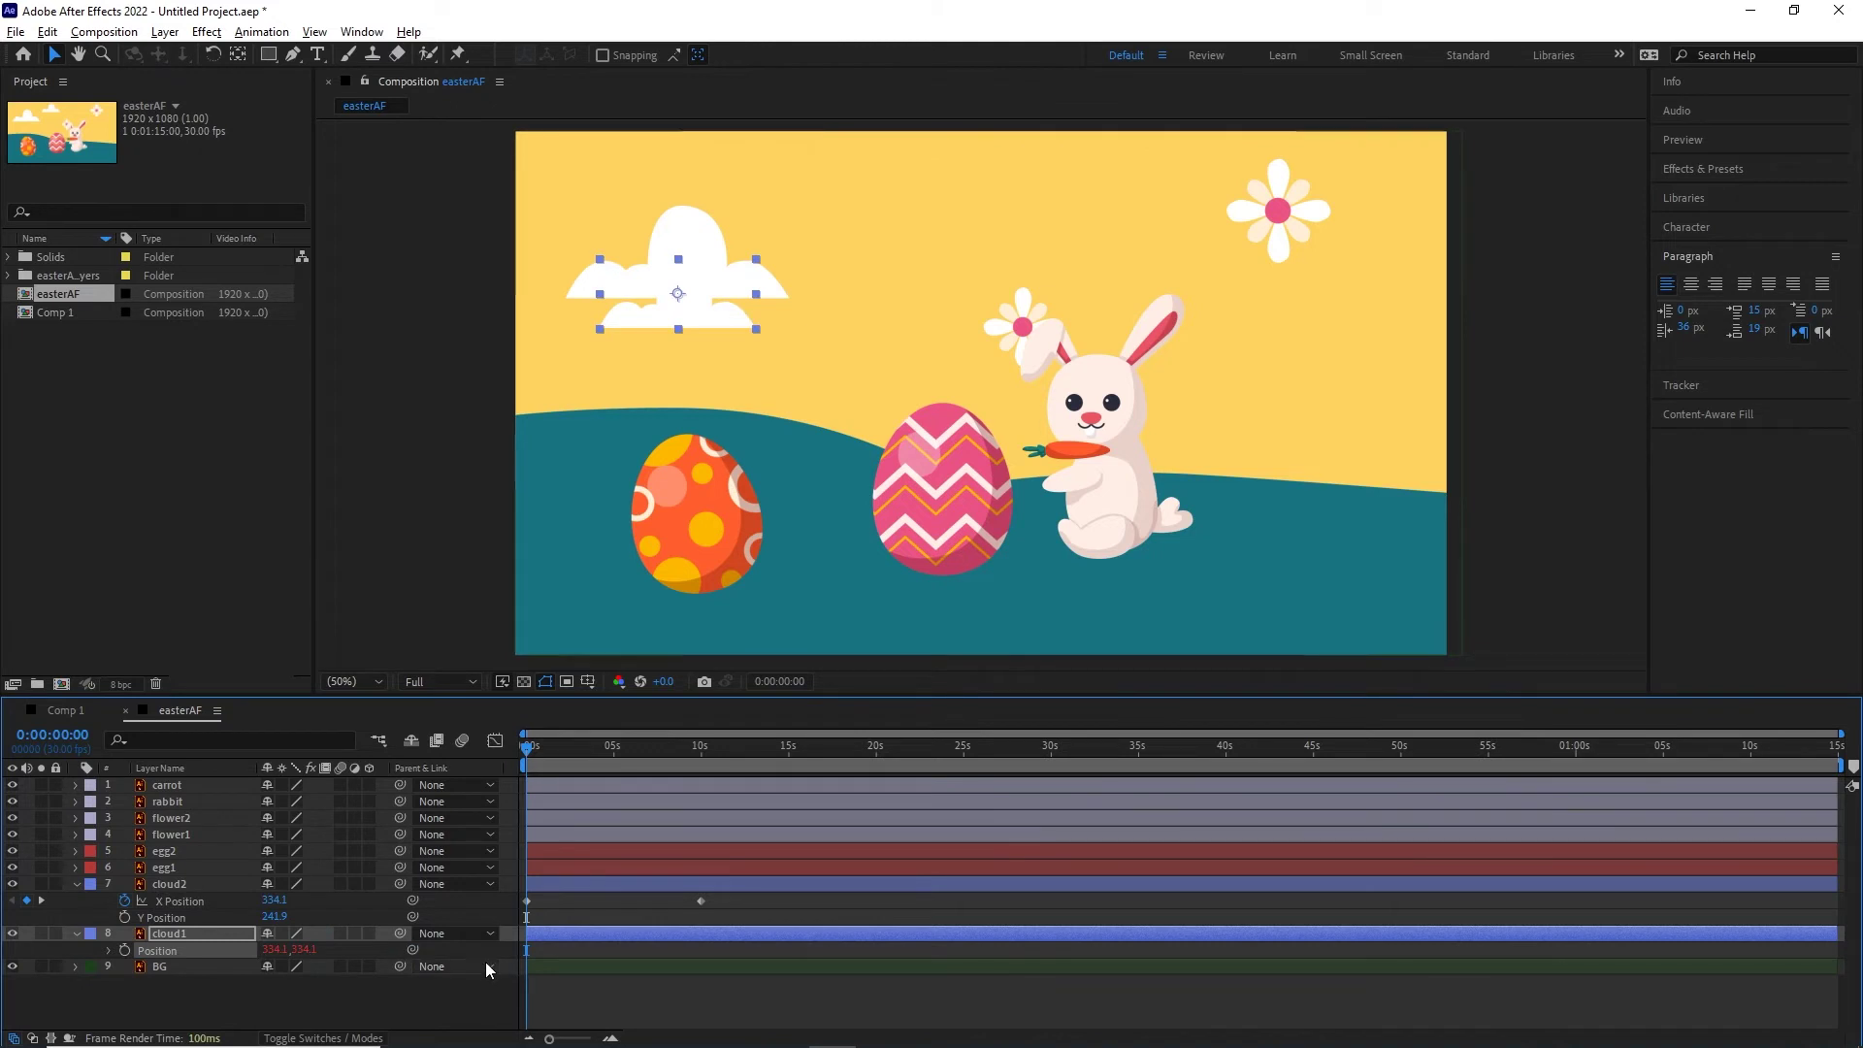
pyautogui.hotkey('ctrl', 'z')
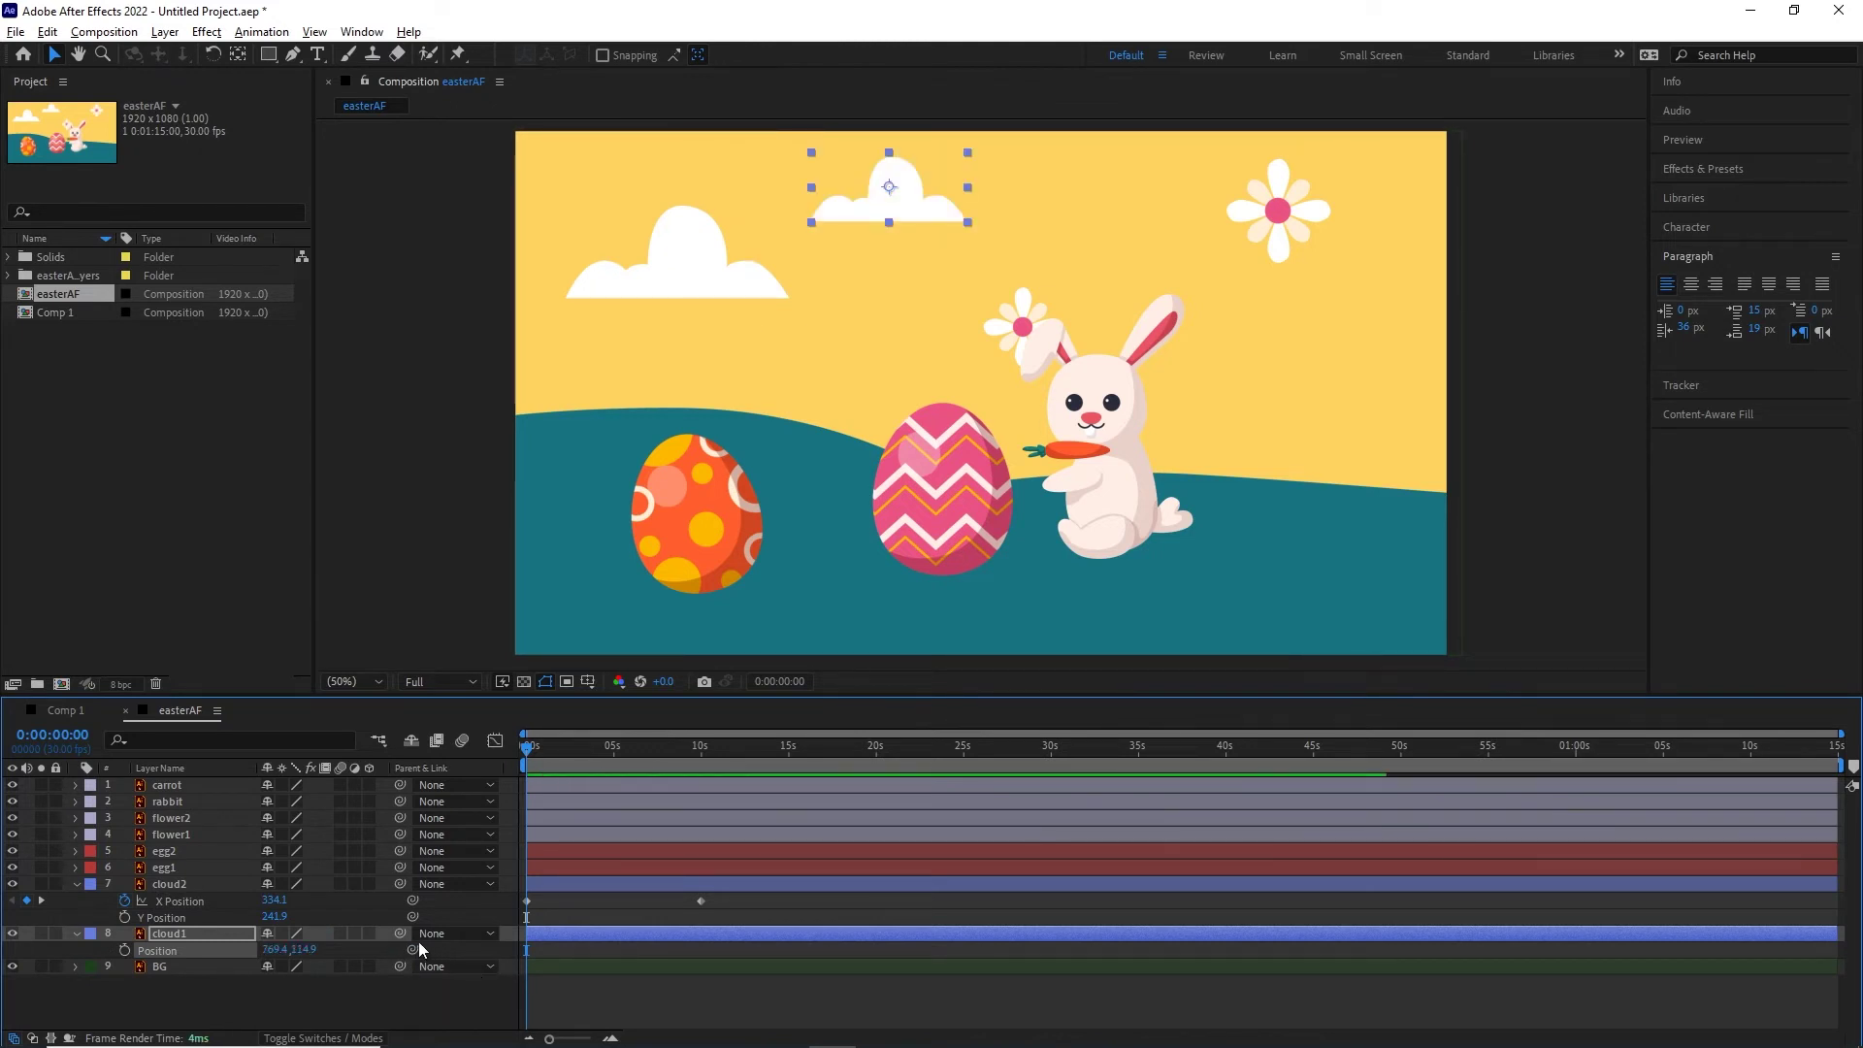
# - Try parenting cloud1 to cloud2 at 0 s, scrub to check that they move together, and undo the parenting
pyautogui.moveTo(399, 933); pyautogui.dragTo(179, 887)
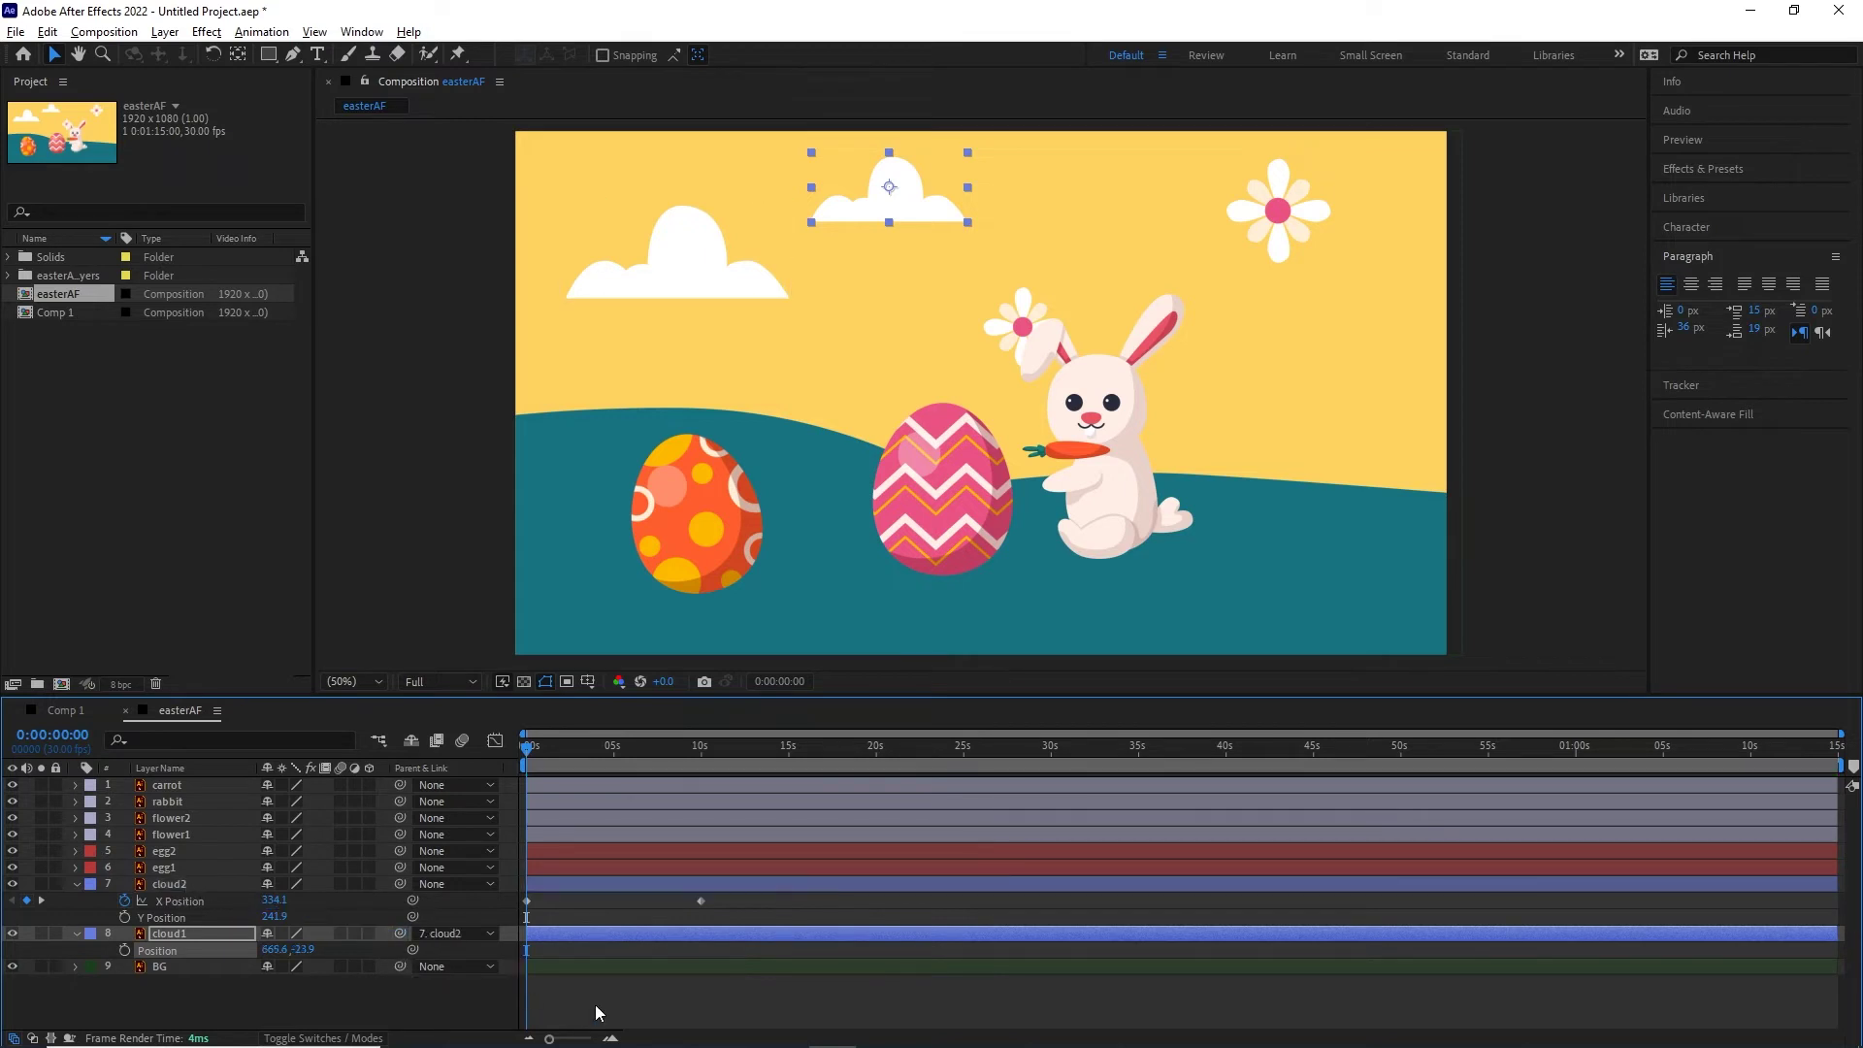
pyautogui.moveTo(520, 751); pyautogui.dragTo(597, 764)
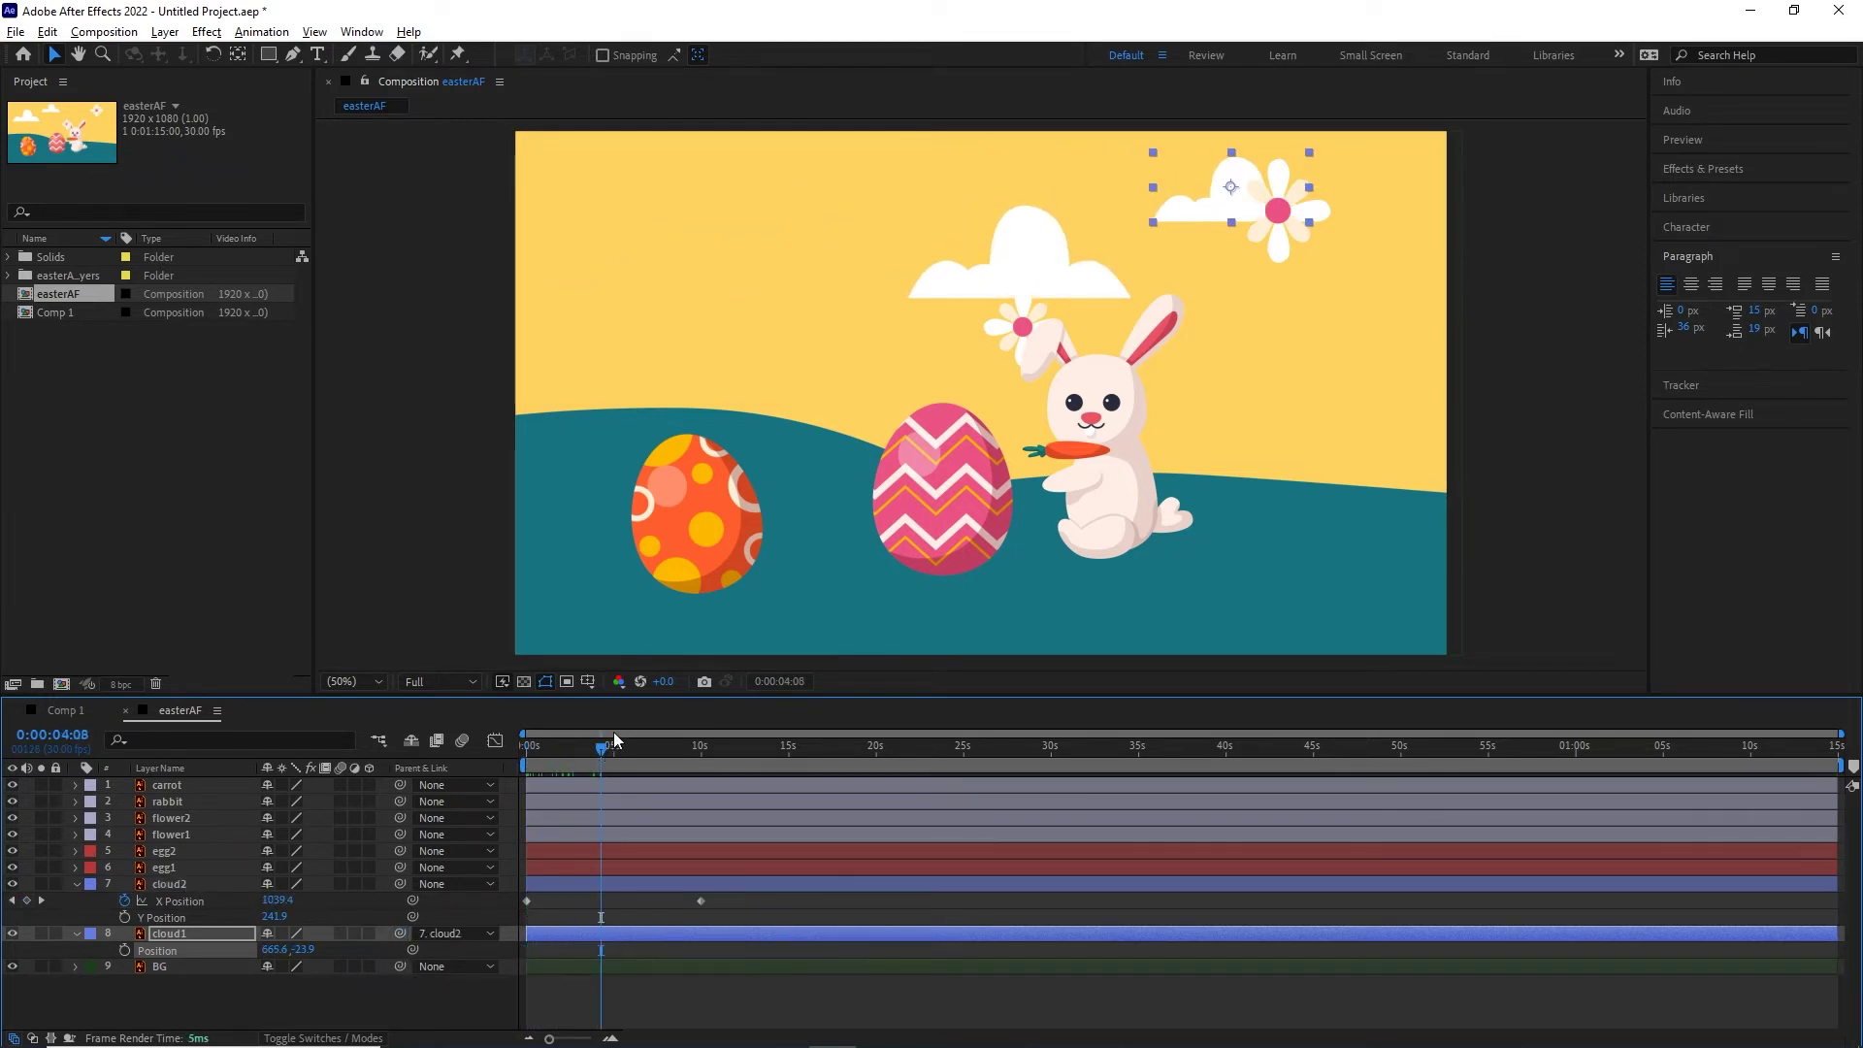
pyautogui.hotkey('ctrl', 'z')
pyautogui.press('Home')
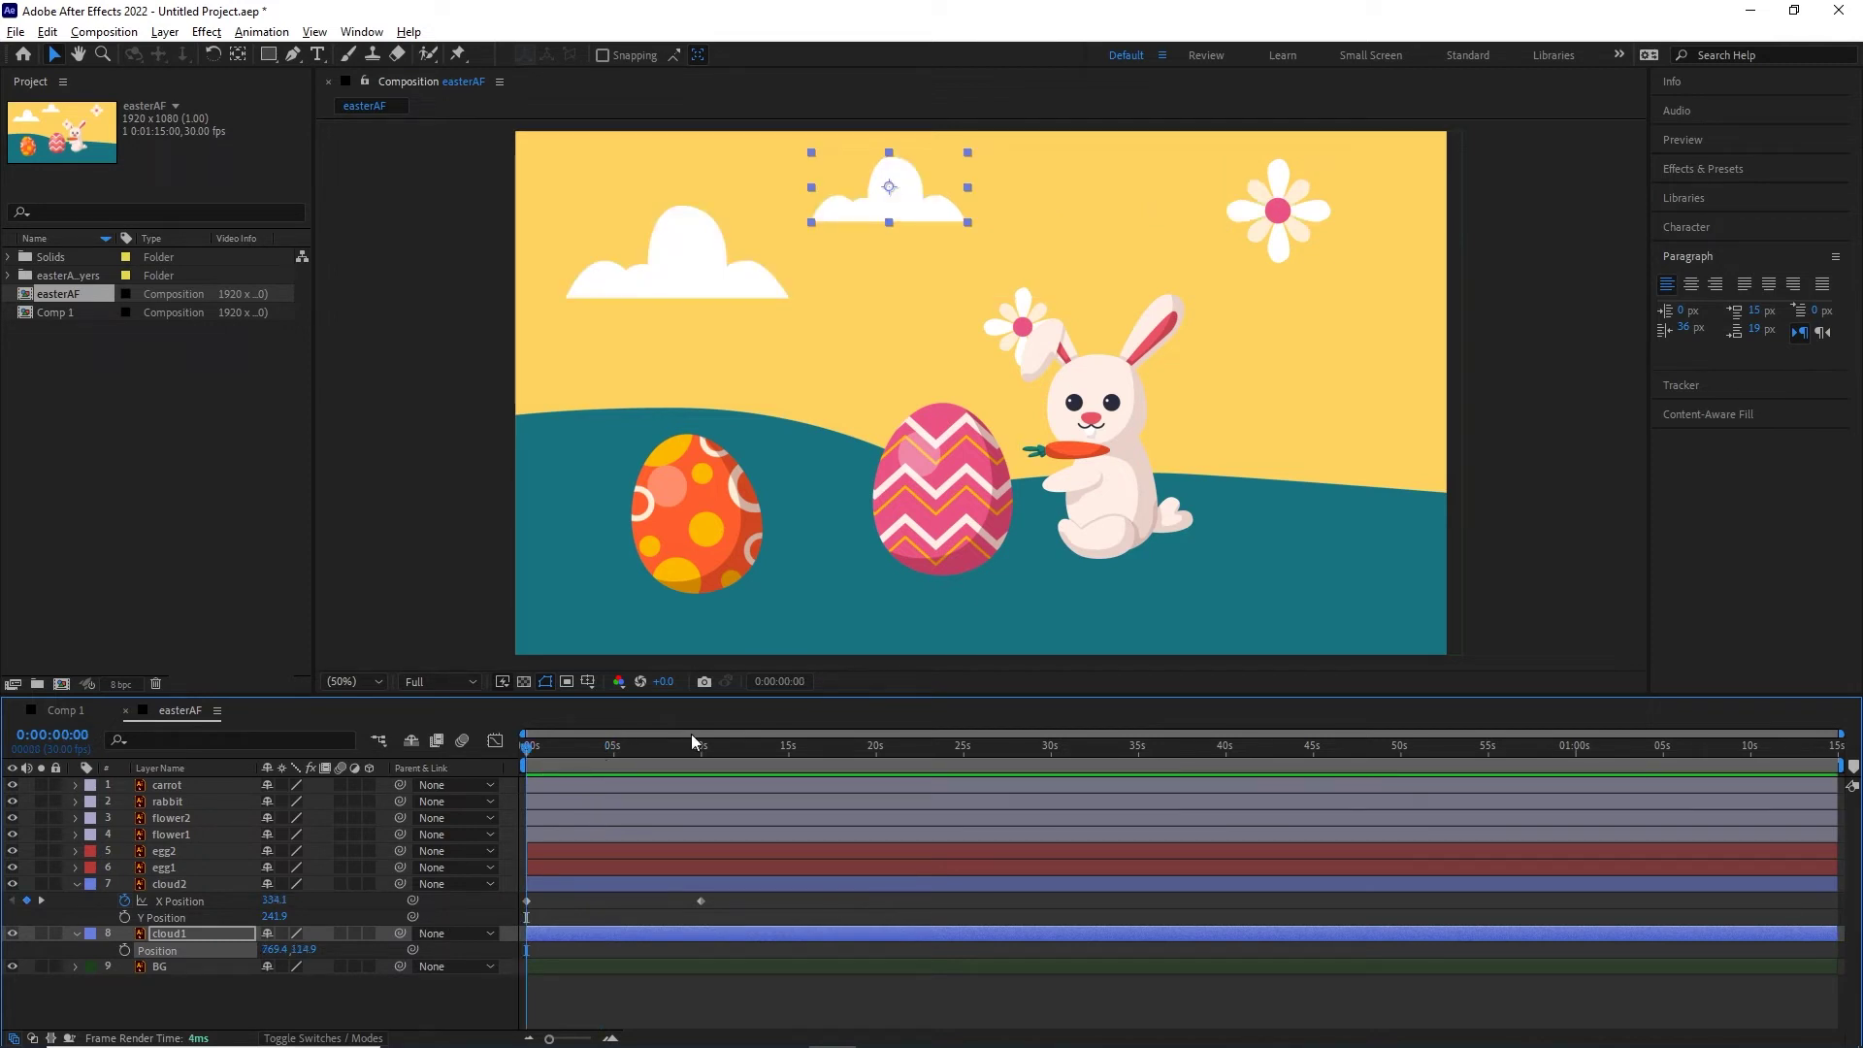
# - Try parenting cloud1 to cloud2 with the playhead at 0:00:04:21, scrub to 0:00:03:23 to check, and undo the parenting
pyautogui.click(533, 756)
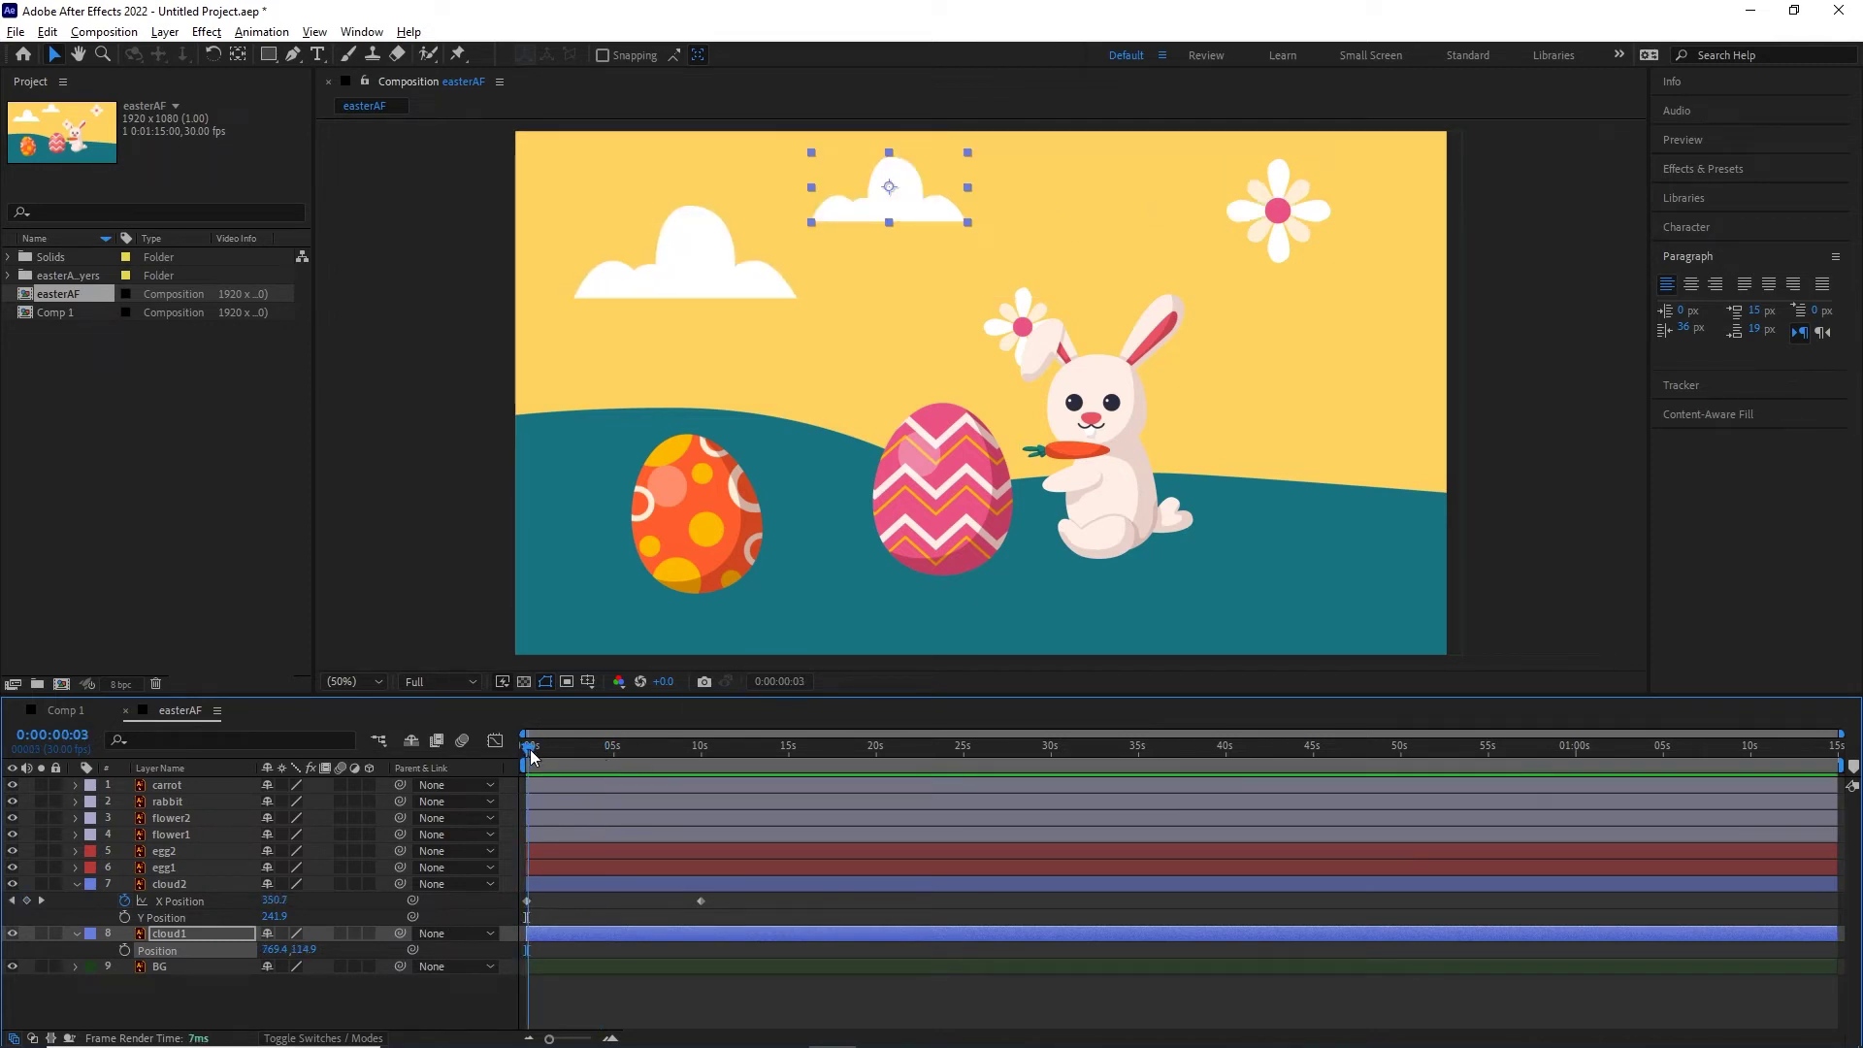
pyautogui.moveTo(533, 757); pyautogui.dragTo(609, 763)
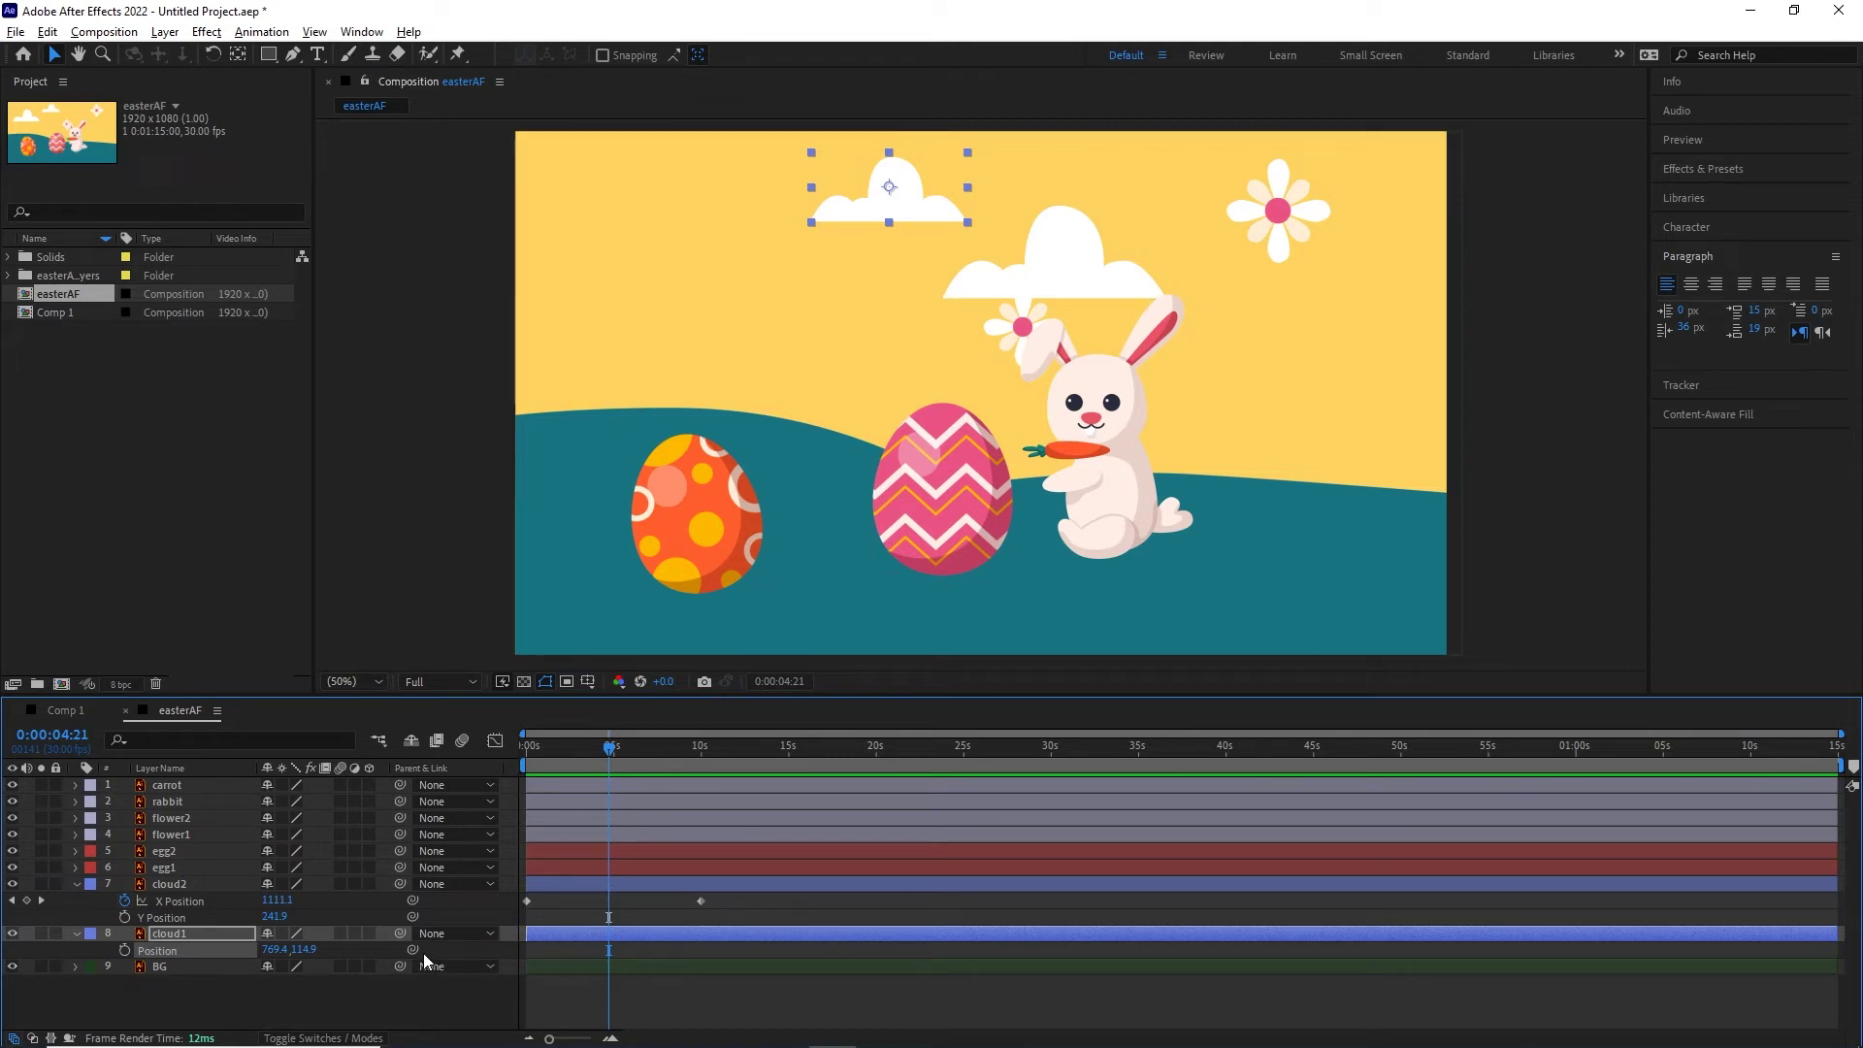
pyautogui.moveTo(397, 933); pyautogui.dragTo(178, 883)
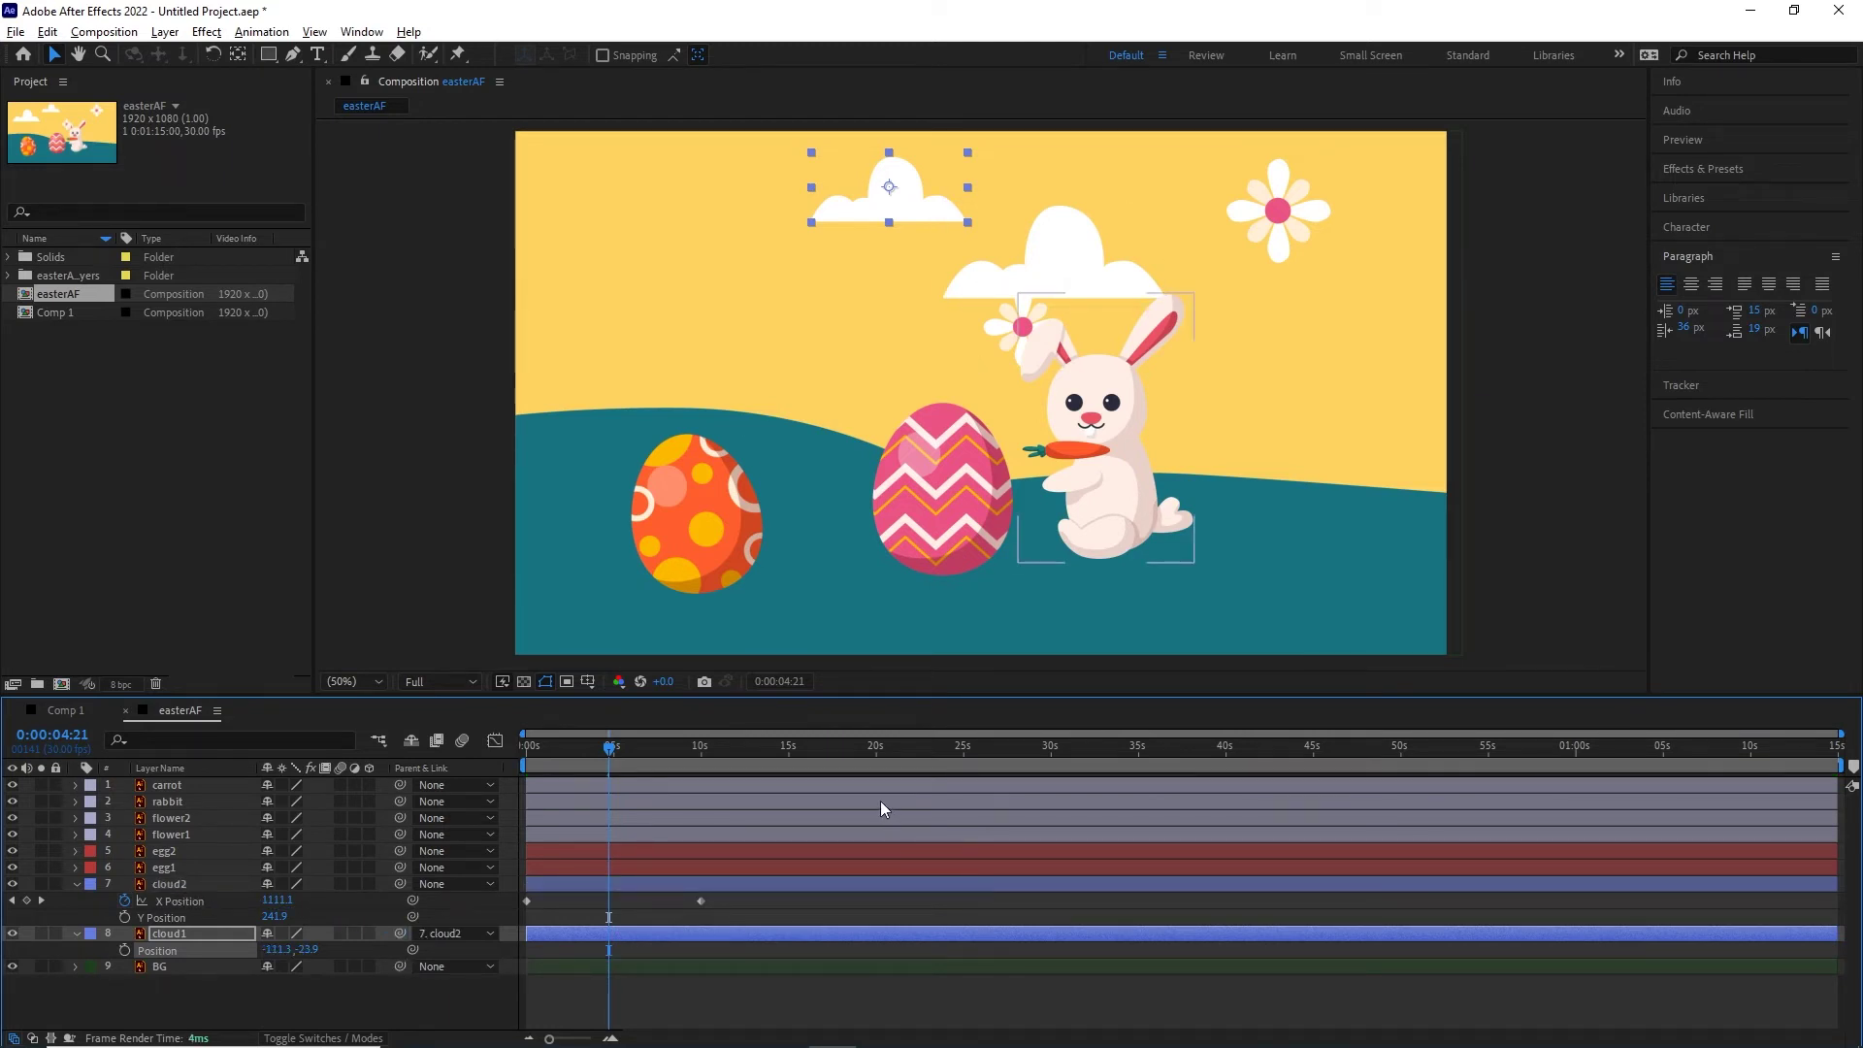
pyautogui.moveTo(610, 757)
pyautogui.mouseDown()
pyautogui.moveTo(528, 759)
pyautogui.moveTo(591, 765)
pyautogui.mouseUp()
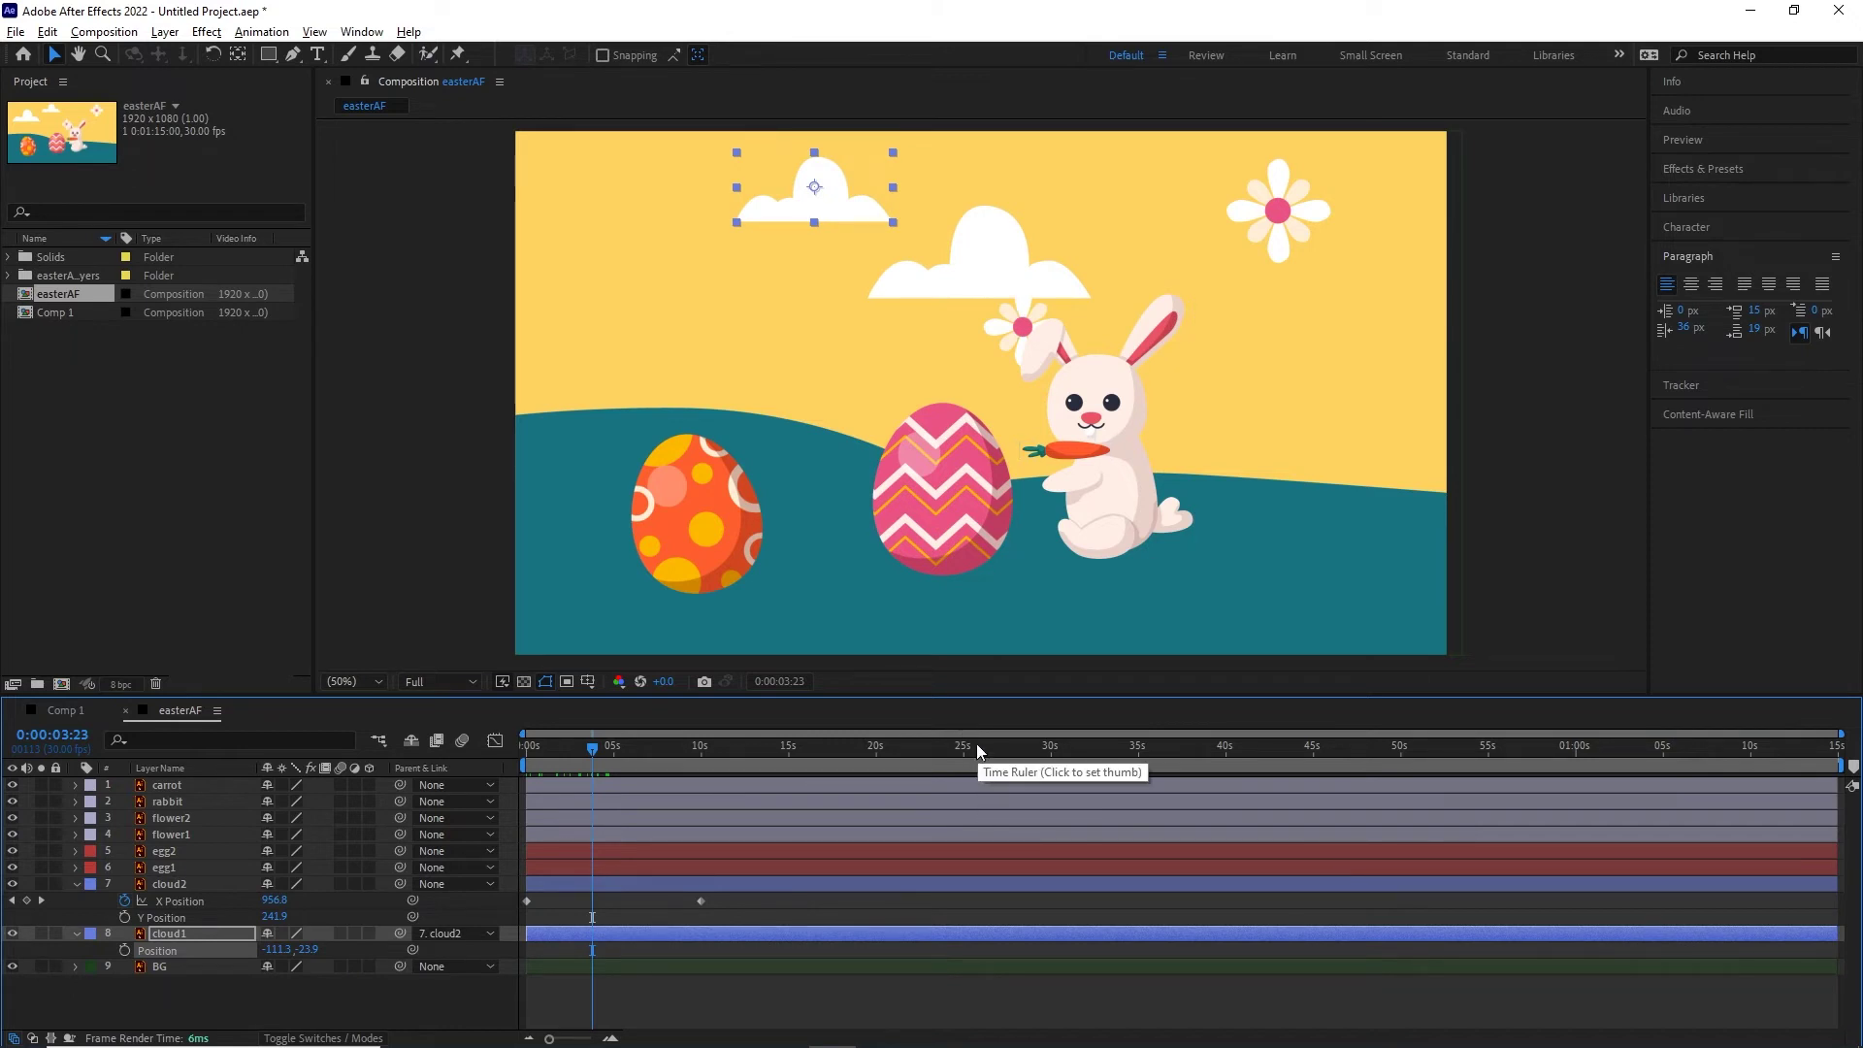
pyautogui.hotkey('ctrl', 'z')
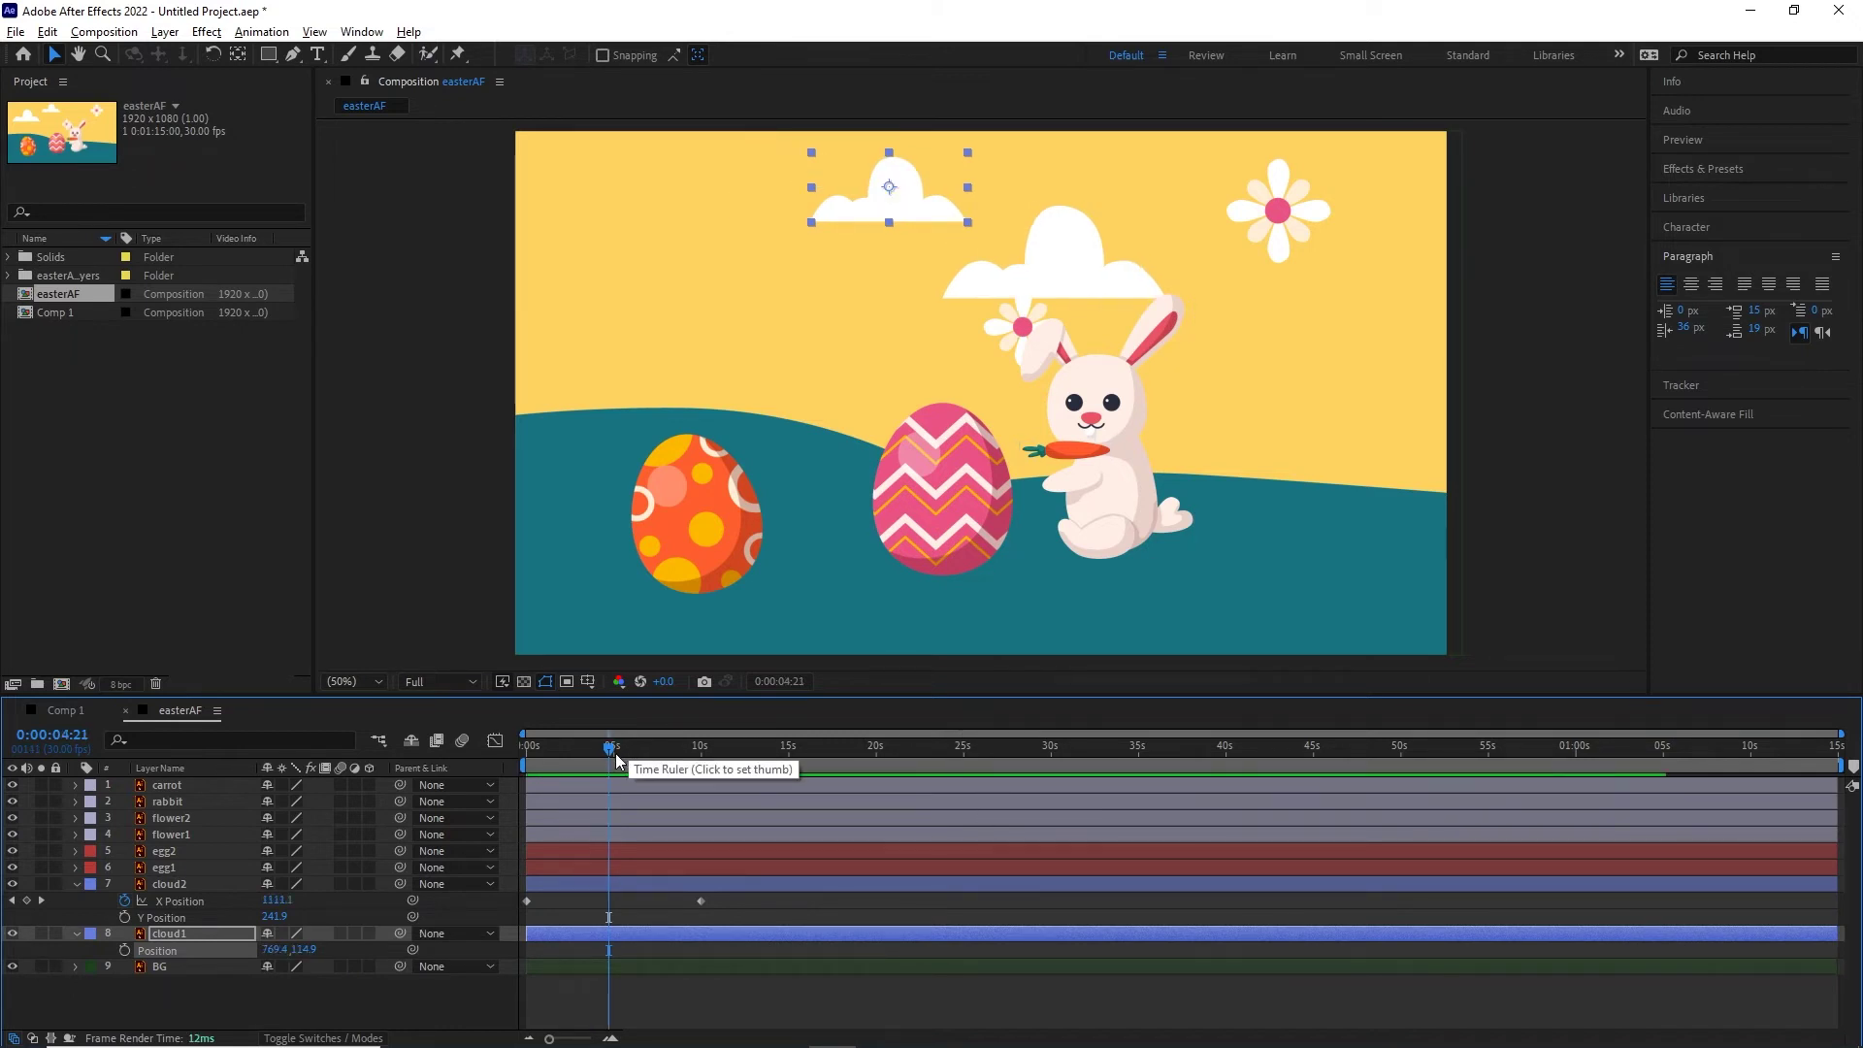
# - Try parenting cloud1 to cloud2 at 0:00:02:17, check the clouds at 0 s, and undo back to before cloud2's 10 s keyframe
pyautogui.click(587, 756)
pyautogui.moveTo(584, 755)
pyautogui.mouseDown()
pyautogui.moveTo(548, 757)
pyautogui.moveTo(574, 760)
pyautogui.mouseUp()
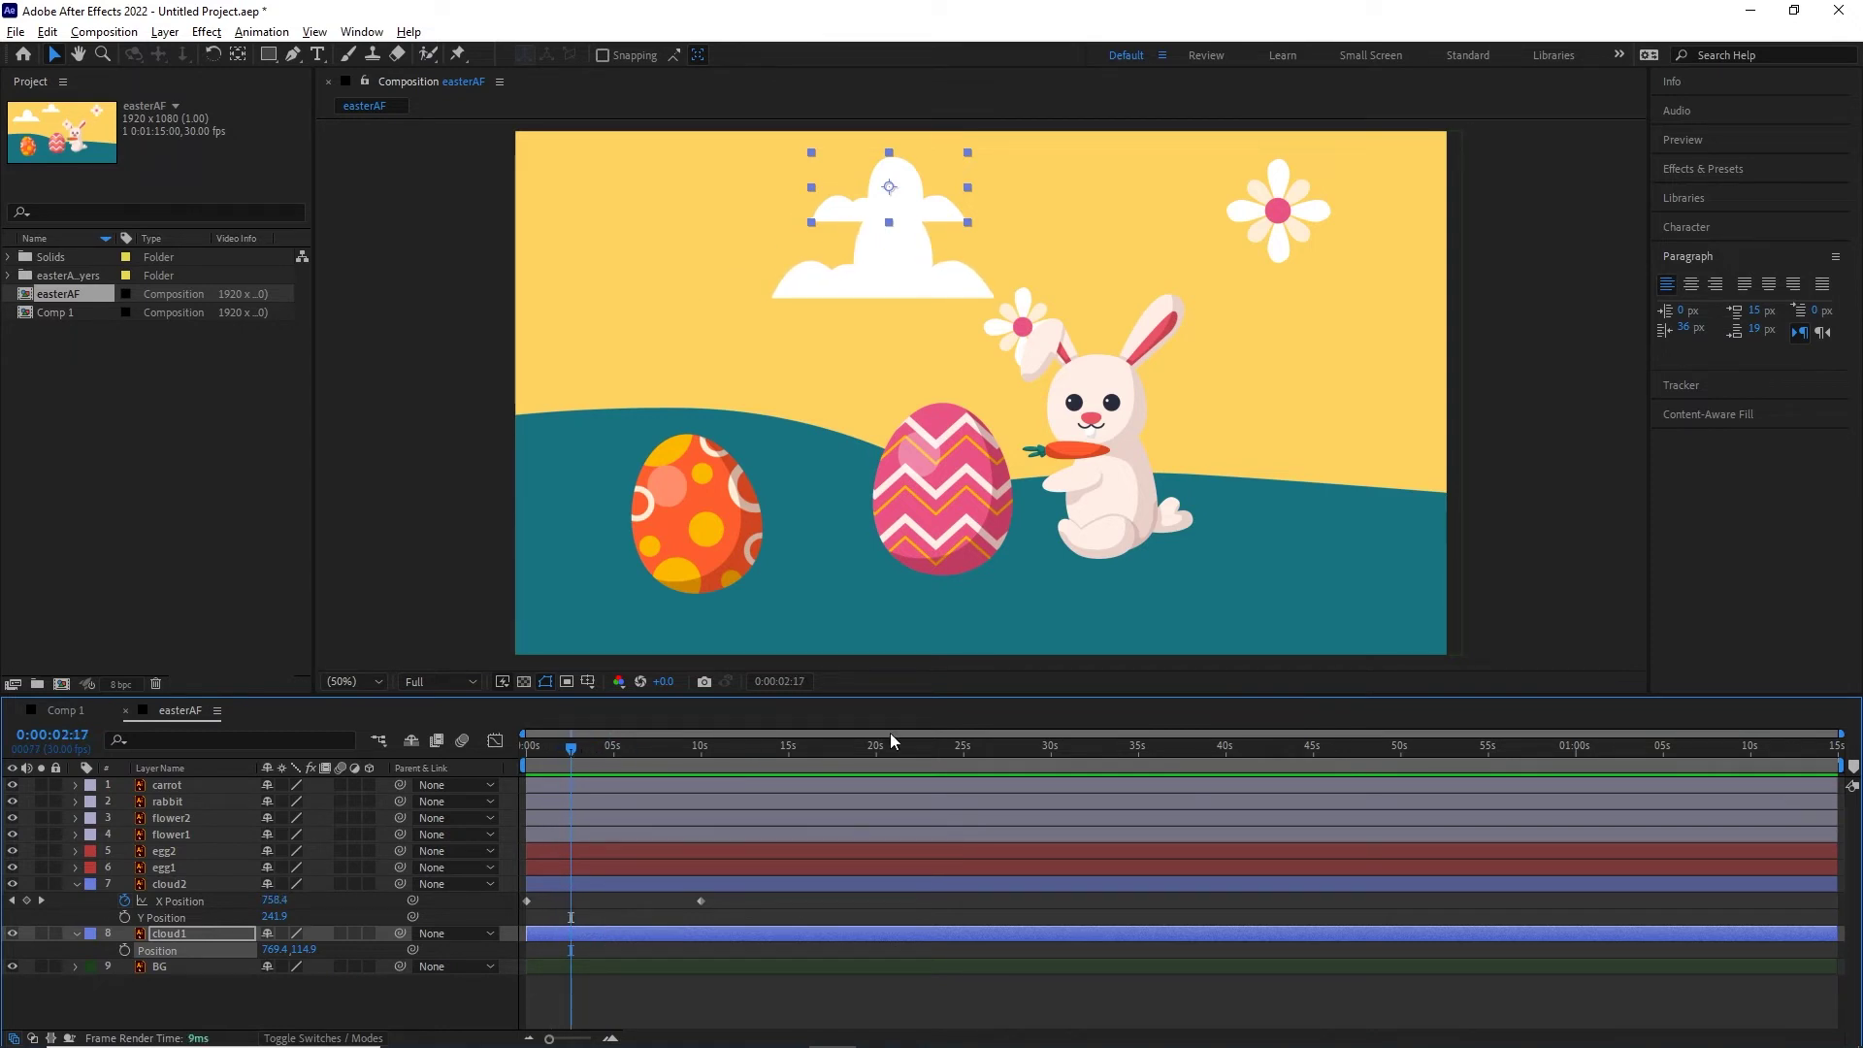
pyautogui.moveTo(400, 933); pyautogui.dragTo(179, 885)
pyautogui.moveTo(552, 752); pyautogui.dragTo(492, 765)
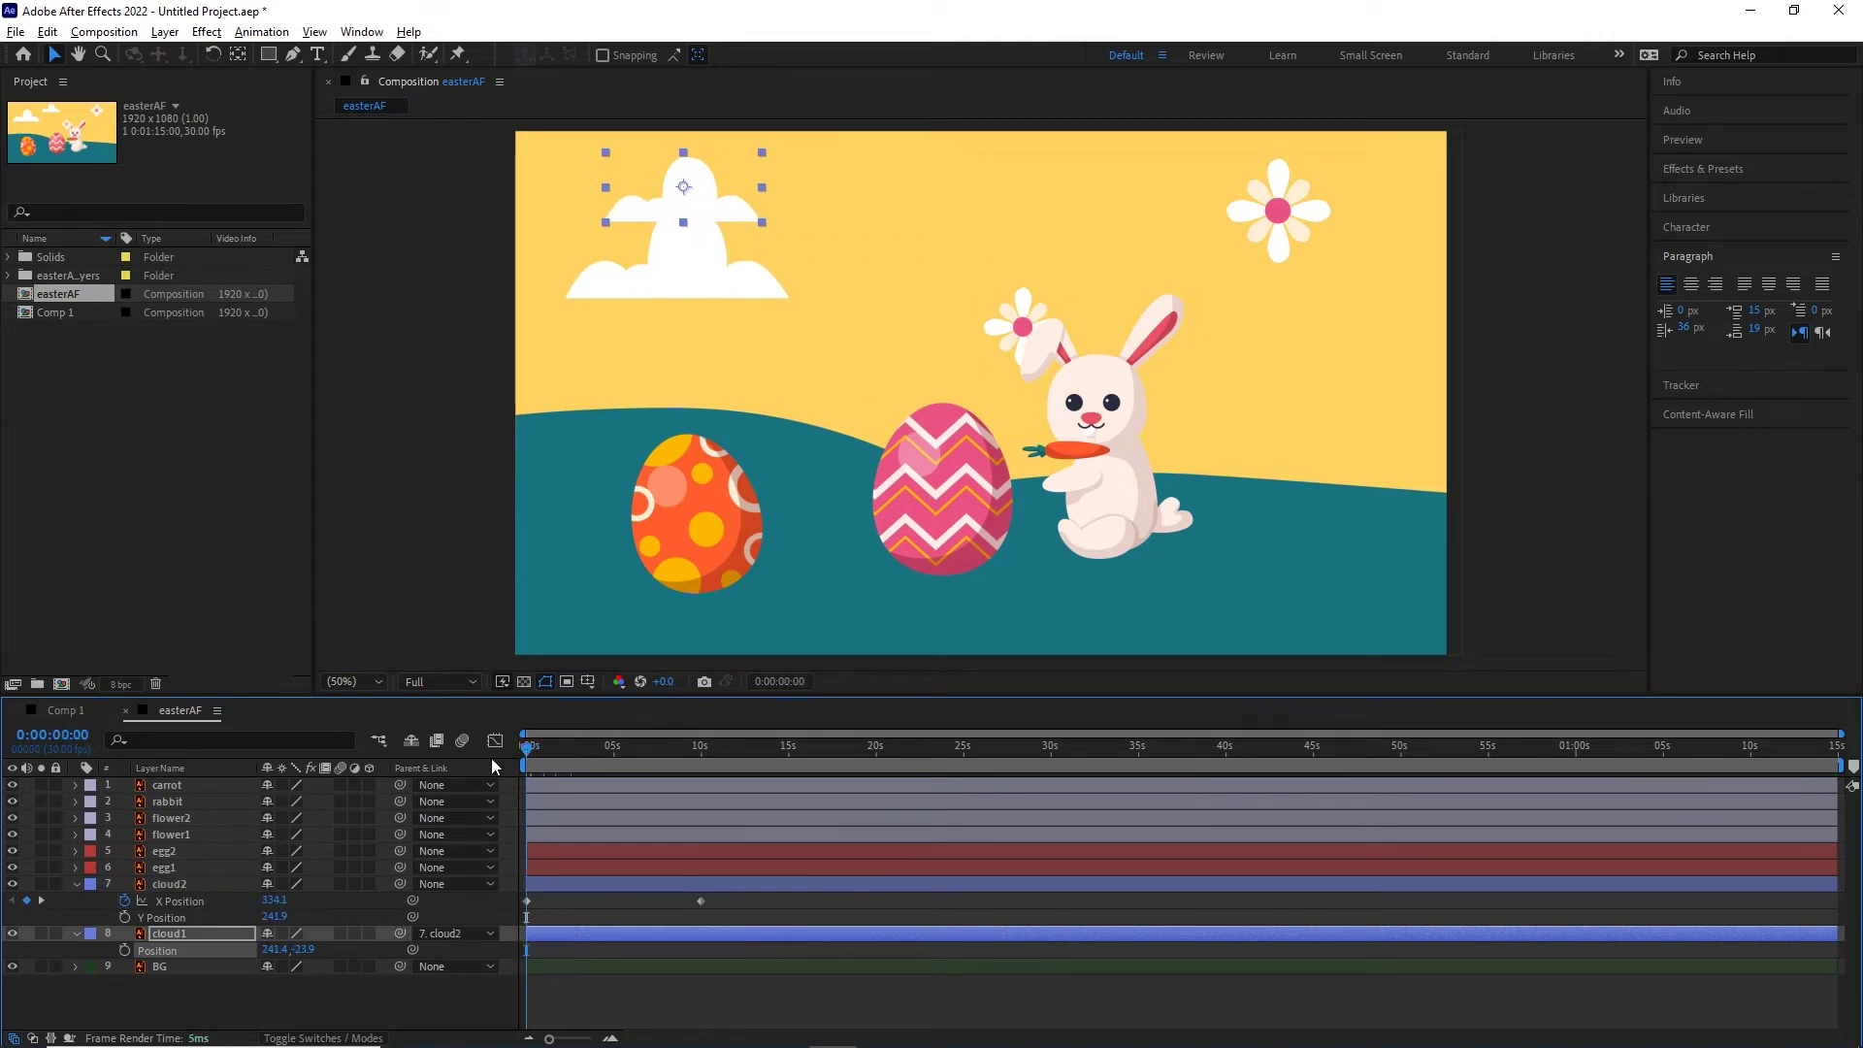
pyautogui.click(561, 766)
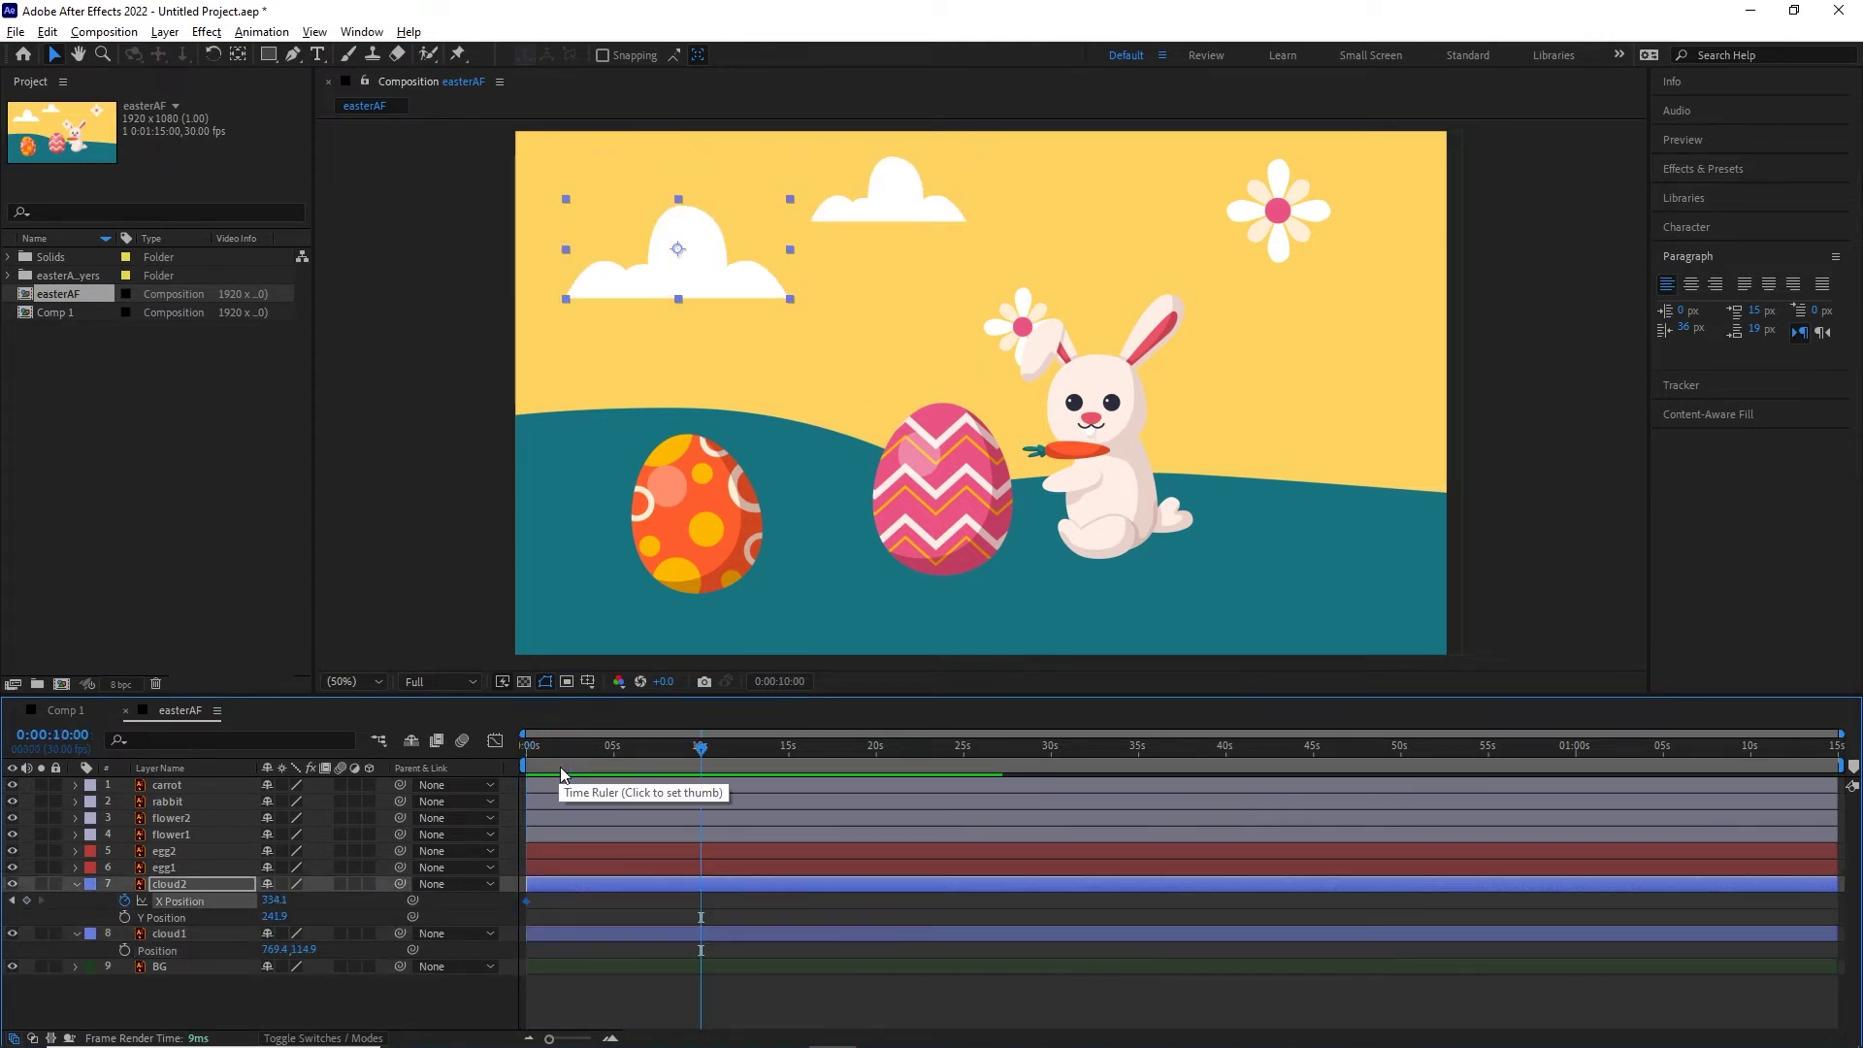
# - Set cloud2's X Position to 1952.1 at 10 s, and parent cloud1 to cloud2 with the playhead at 0:00:04:16
pyautogui.moveTo(700, 749)
pyautogui.mouseDown()
pyautogui.moveTo(527, 761)
pyautogui.moveTo(704, 777)
pyautogui.mouseUp()
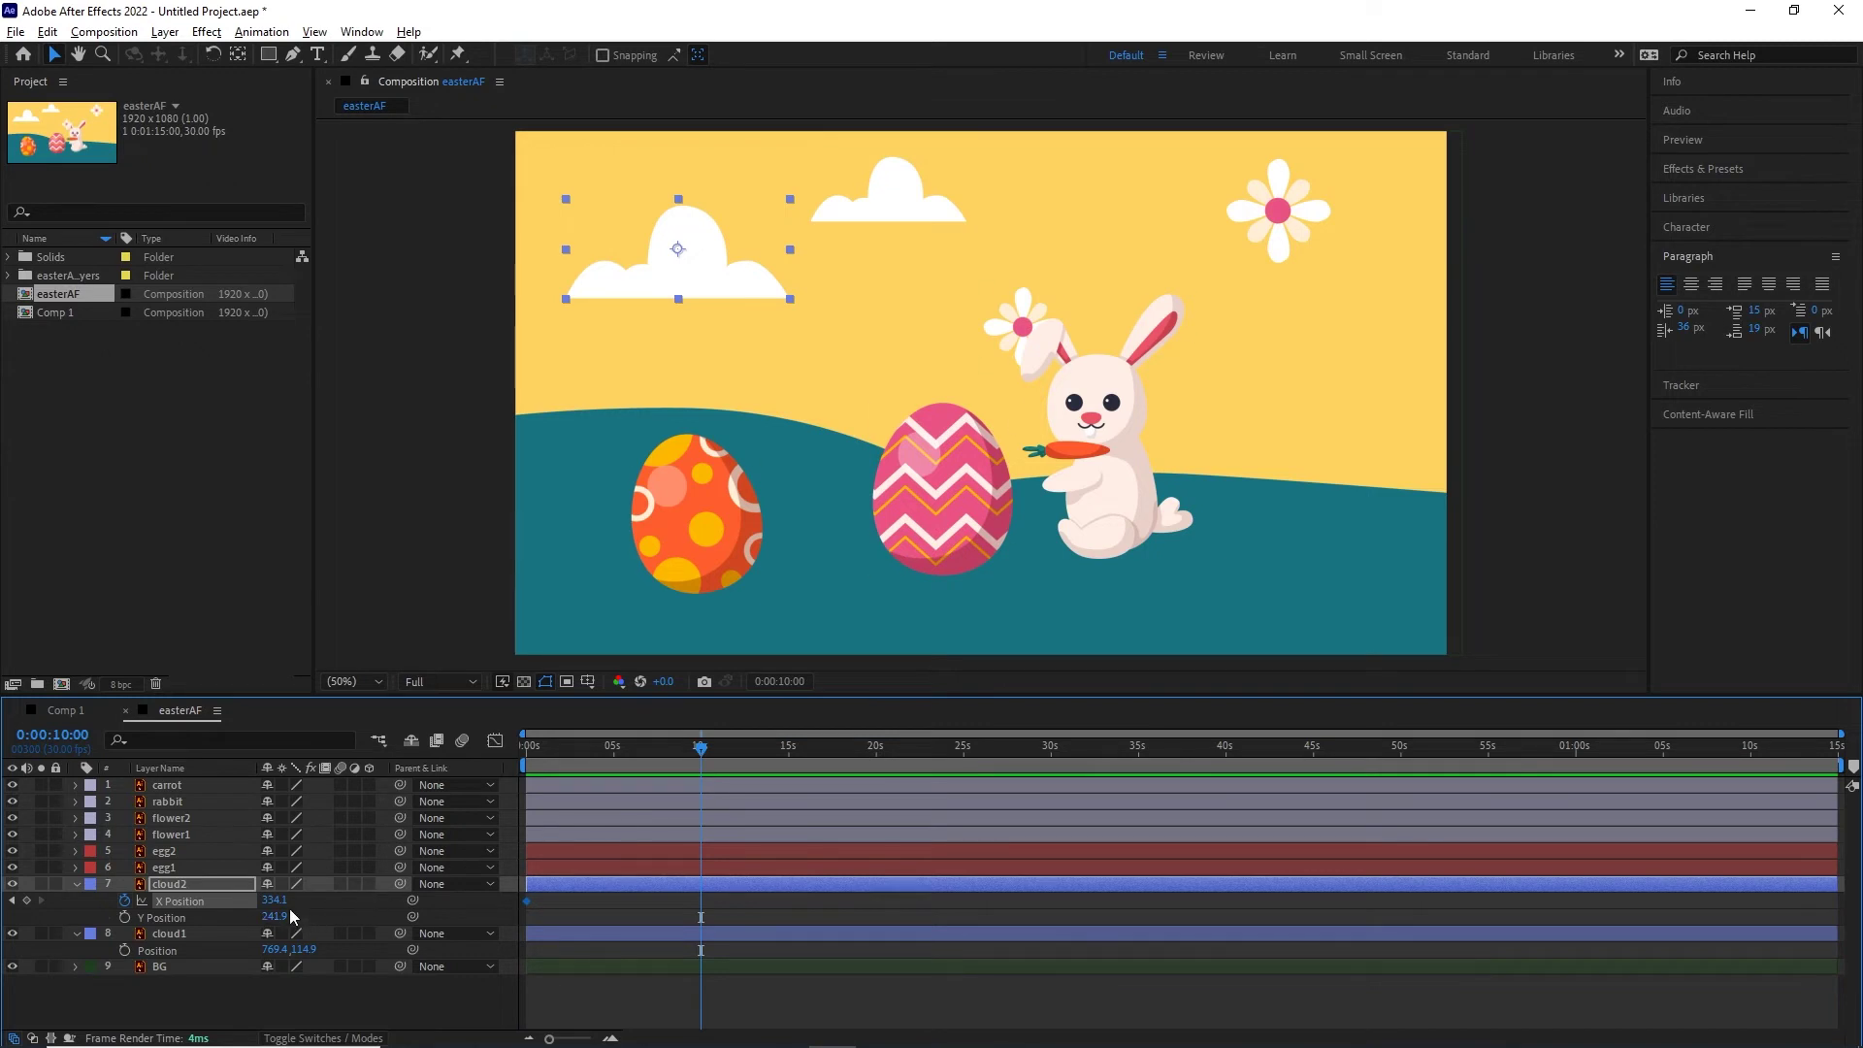
pyautogui.moveTo(277, 900); pyautogui.dragTo(1858, 899)
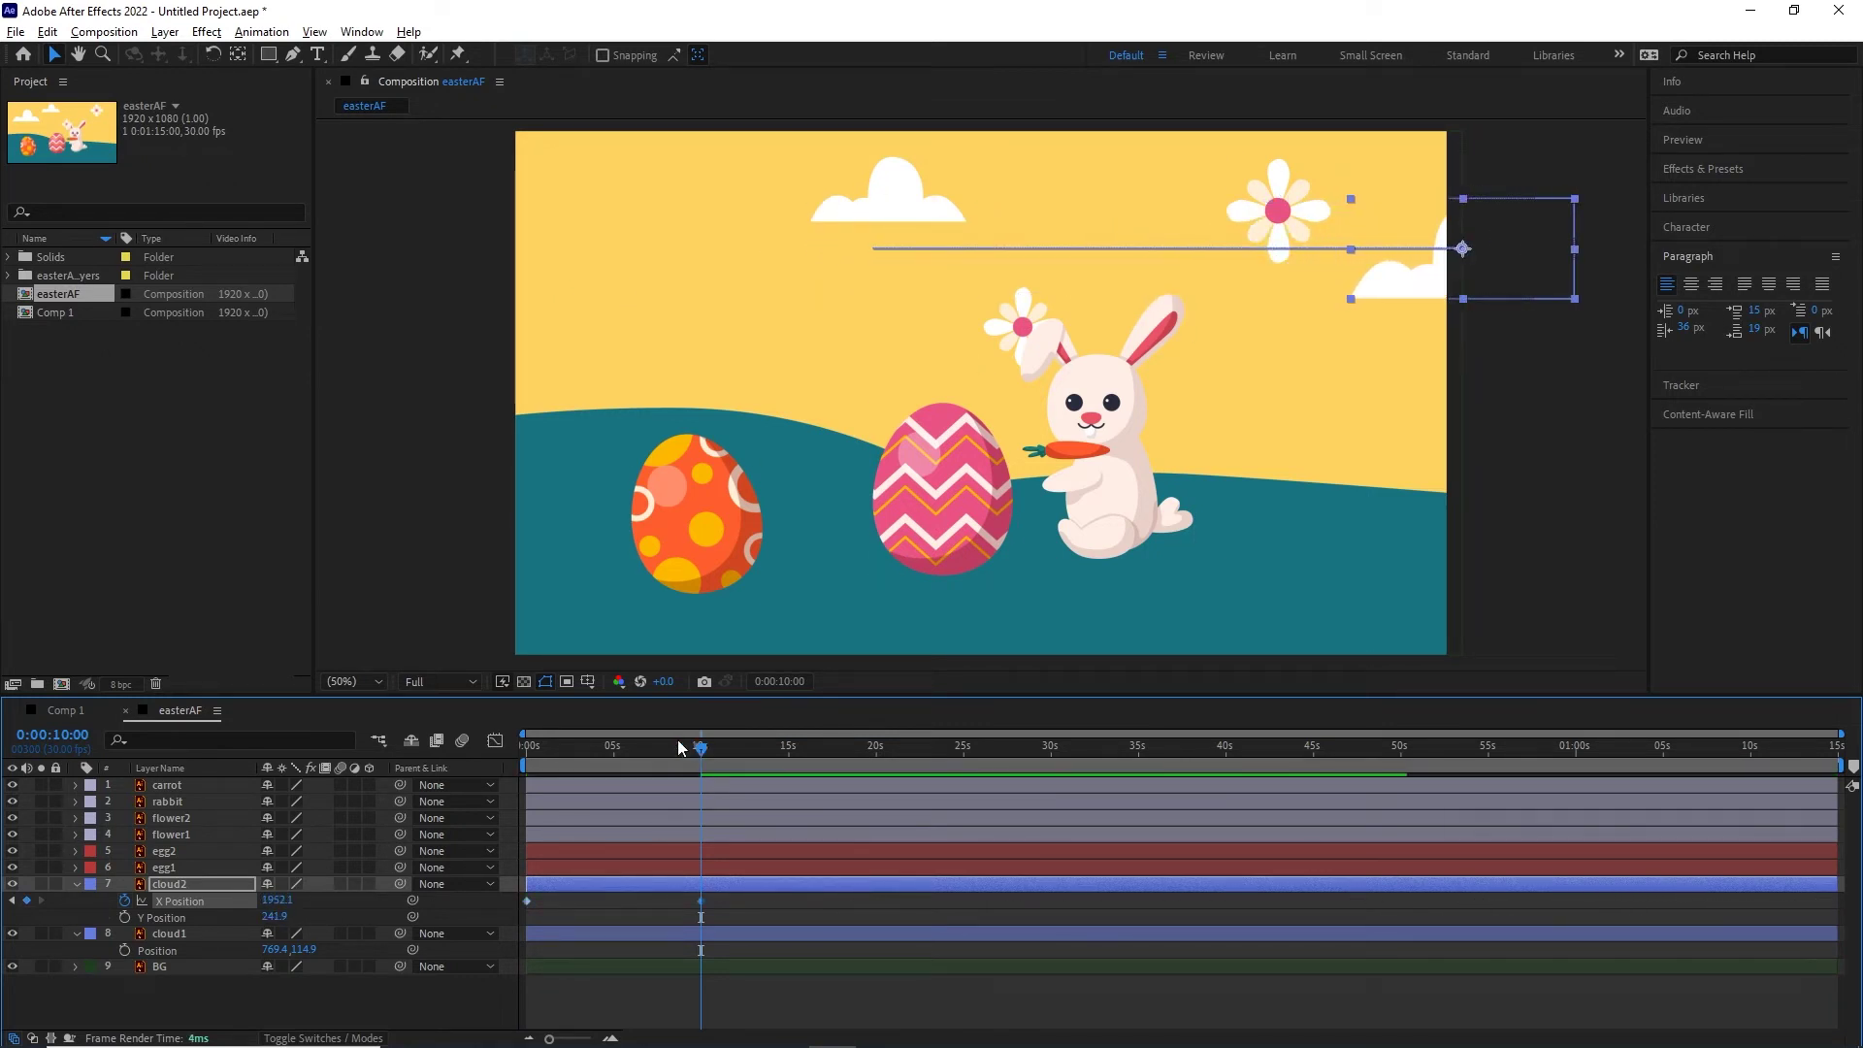
pyautogui.moveTo(677, 739); pyautogui.dragTo(608, 749)
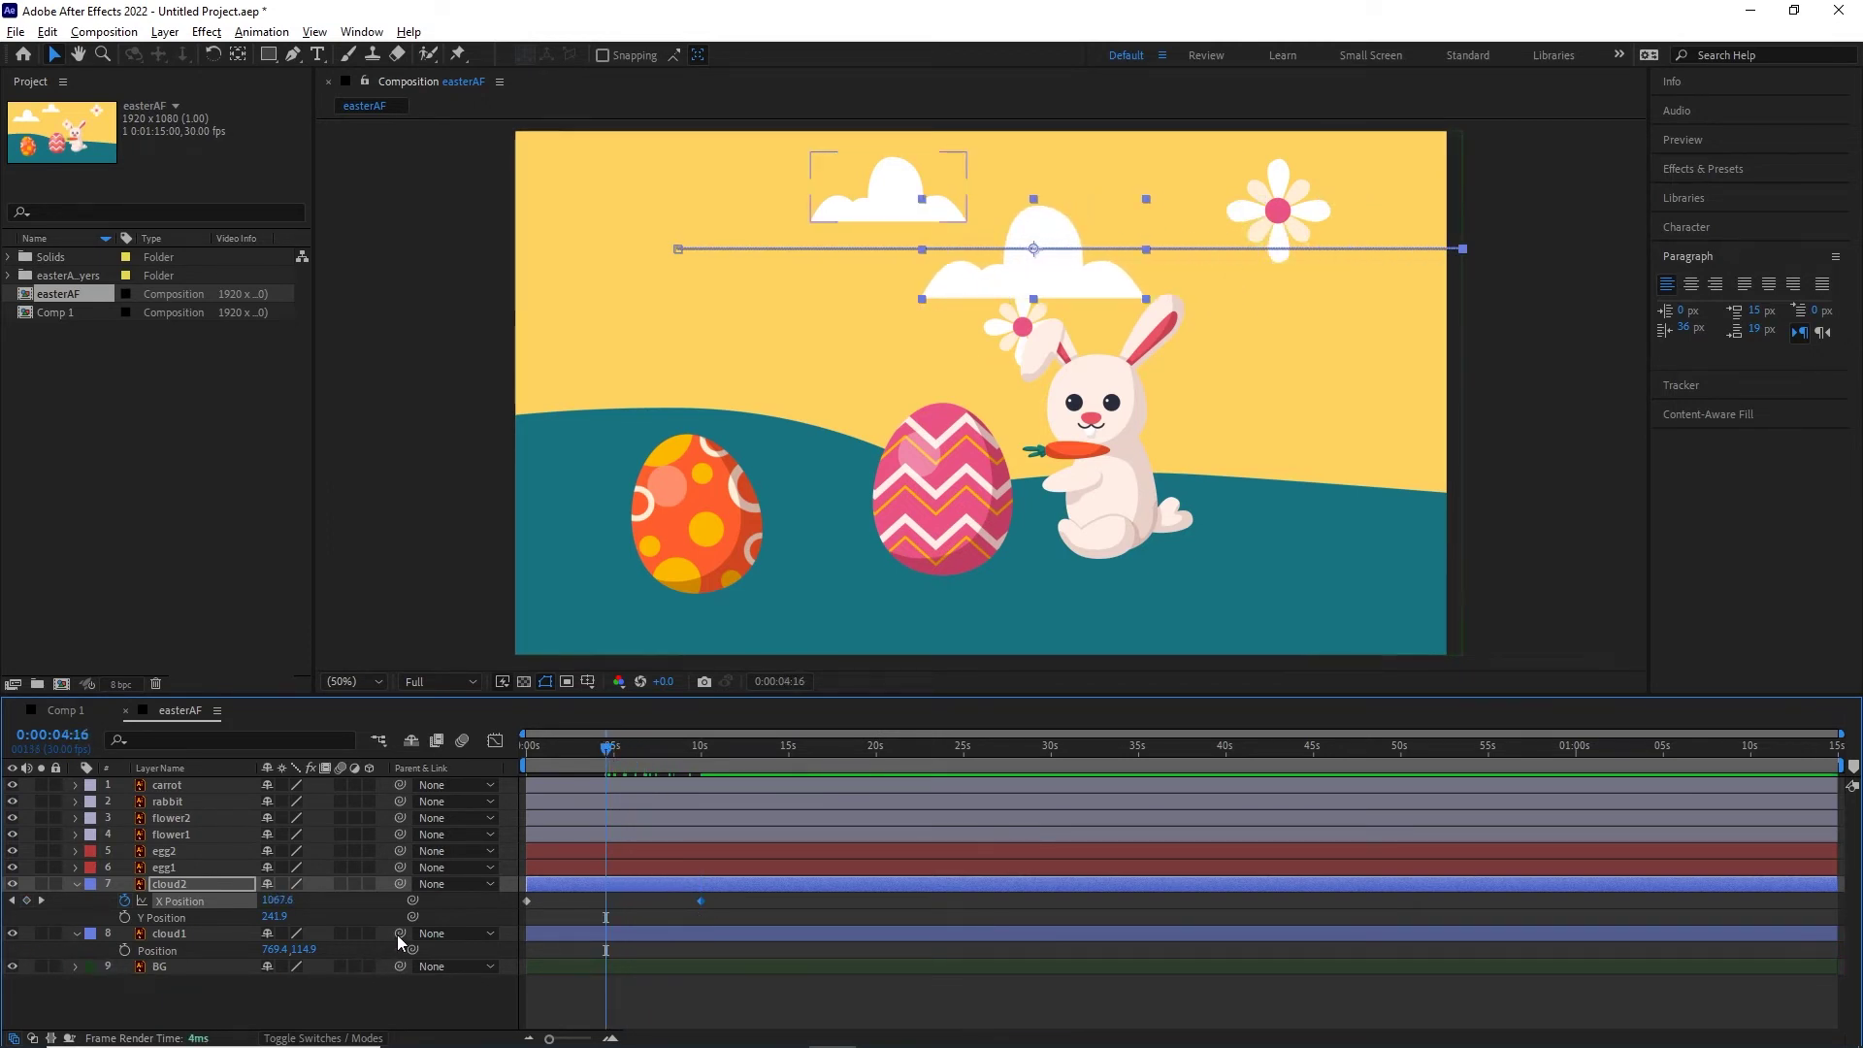
pyautogui.moveTo(398, 934); pyautogui.dragTo(171, 883)
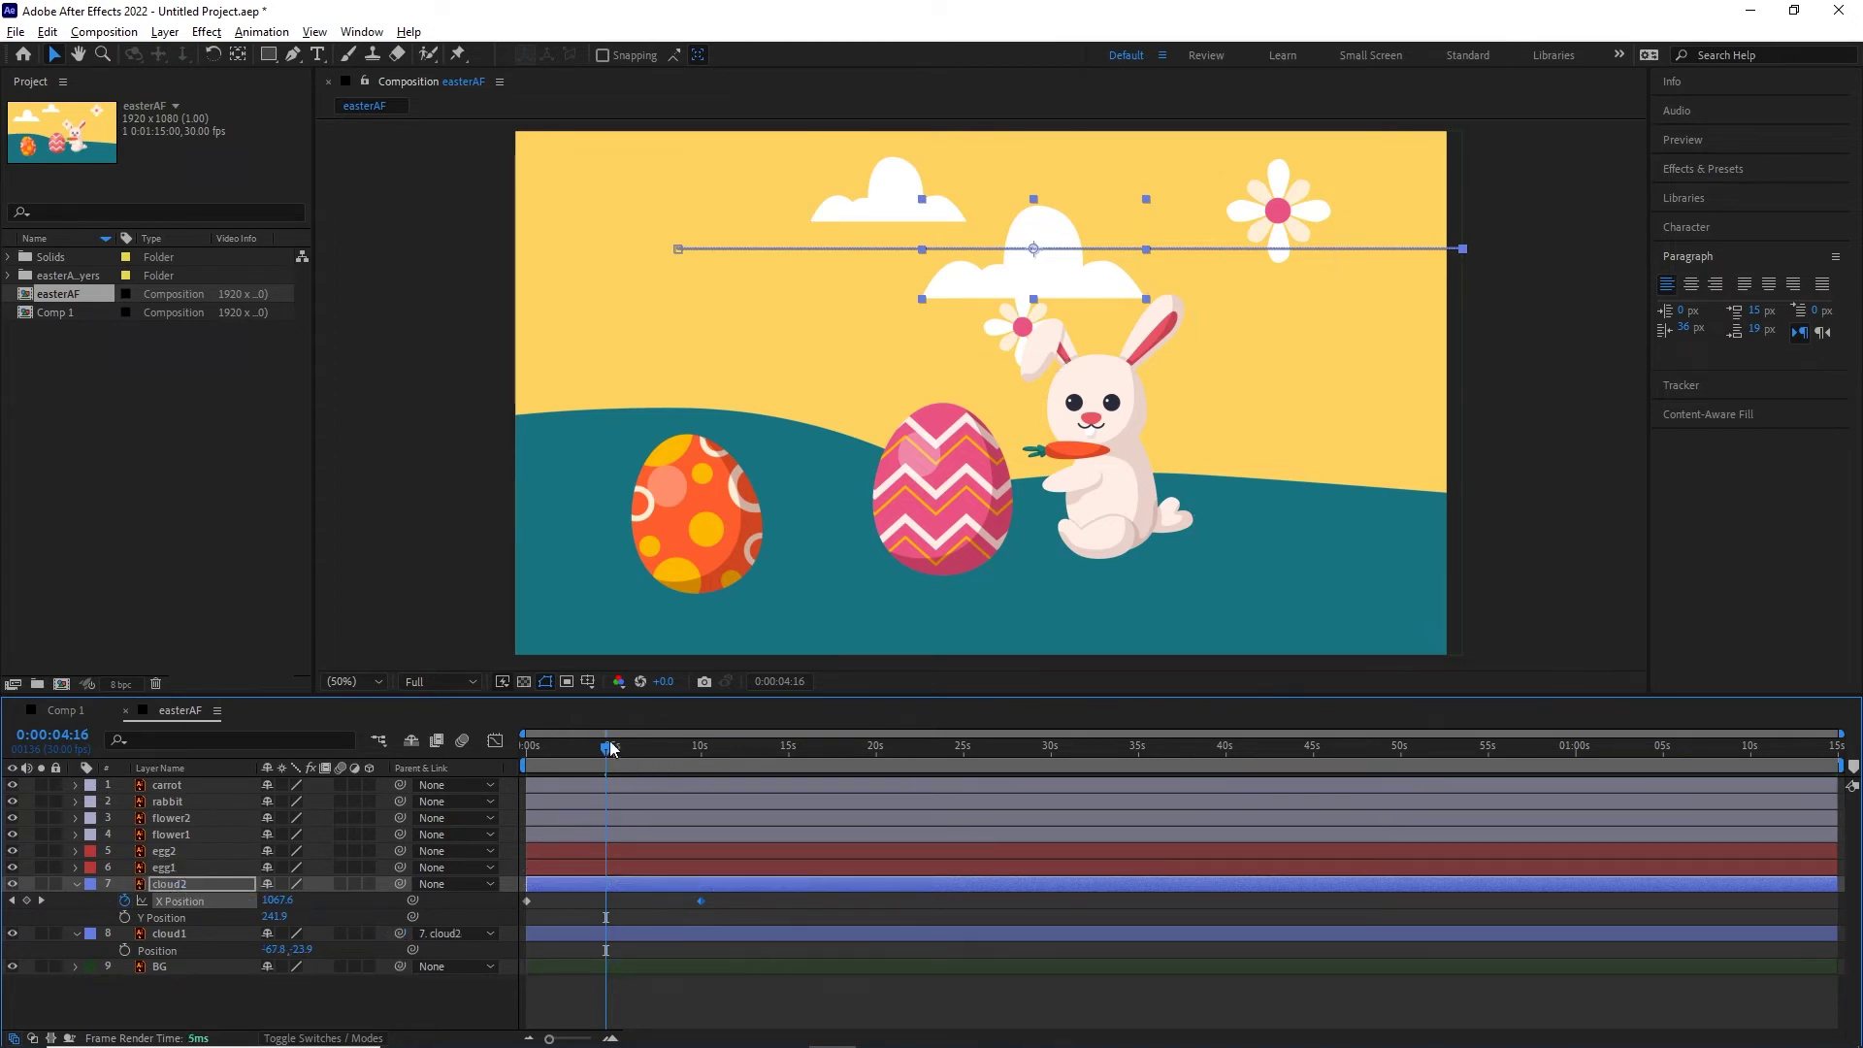
# - Return the playhead to 0 s, reveal the rabbit layer's Position, and start keyframing it there
pyautogui.moveTo(611, 749); pyautogui.dragTo(526, 790)
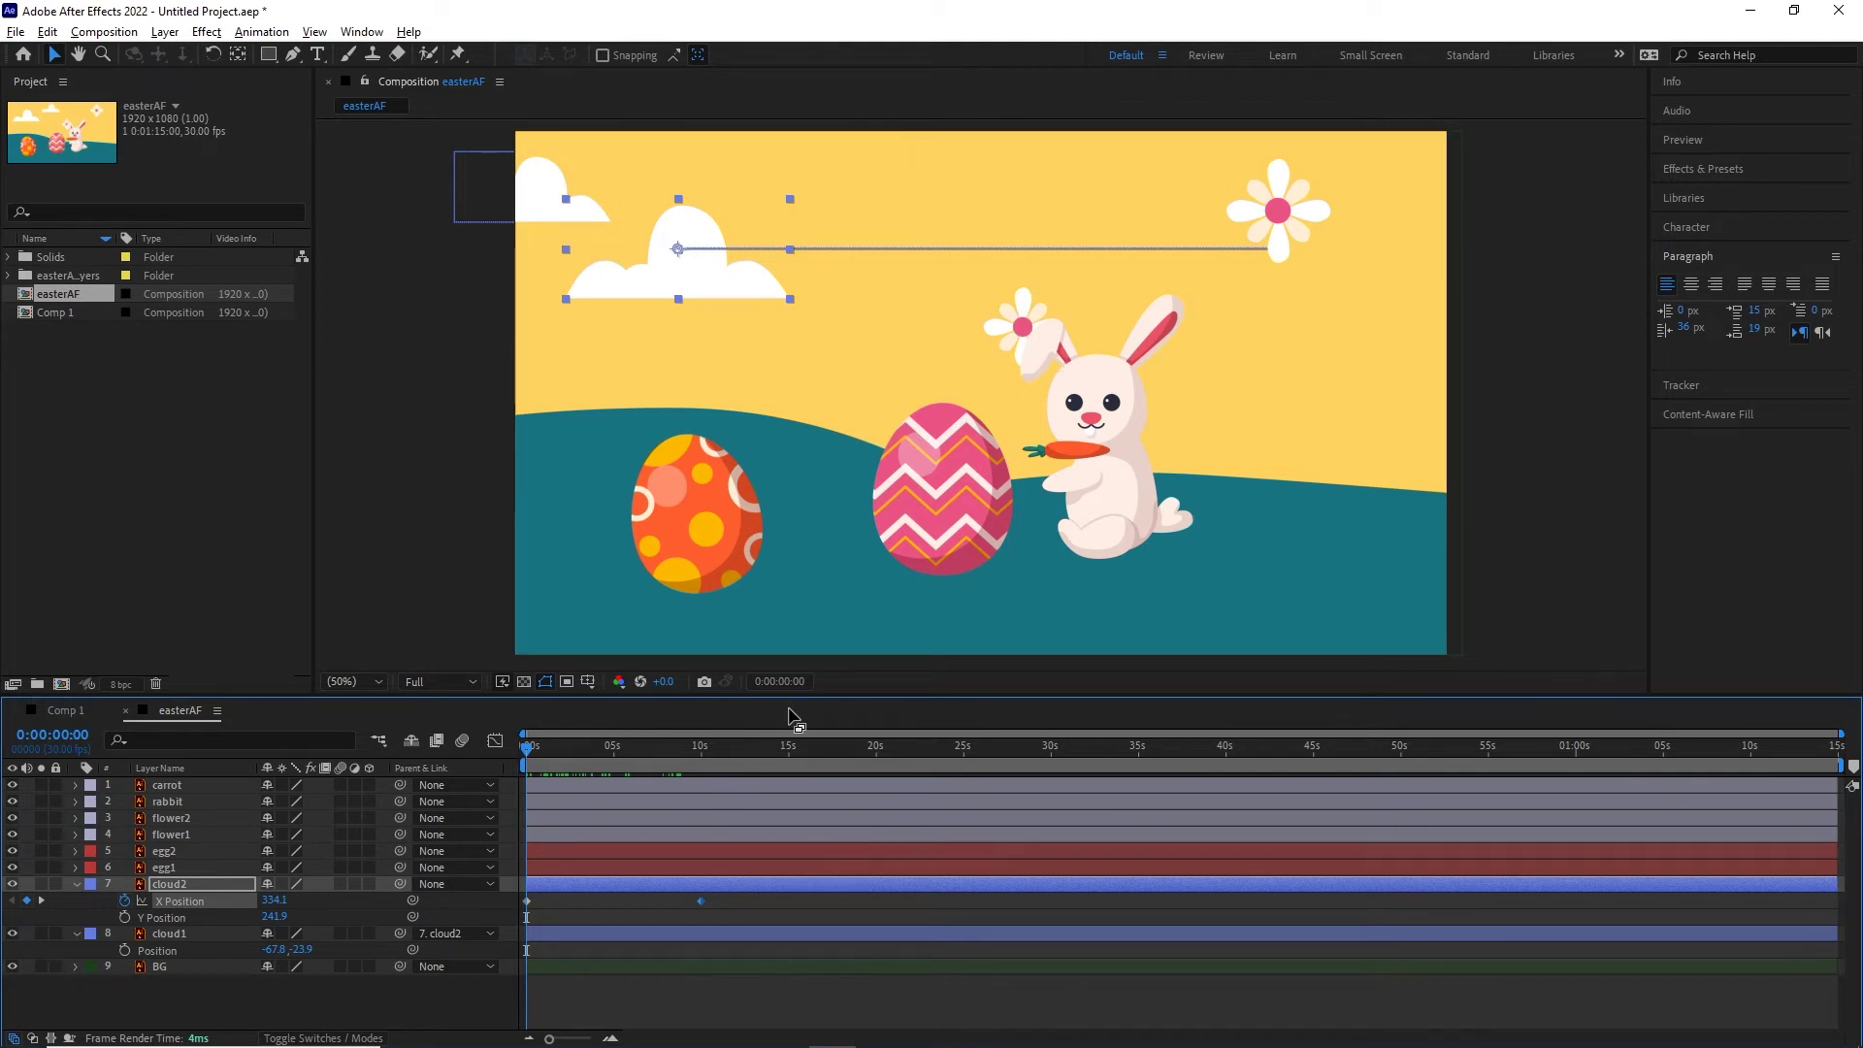
pyautogui.click(1116, 491)
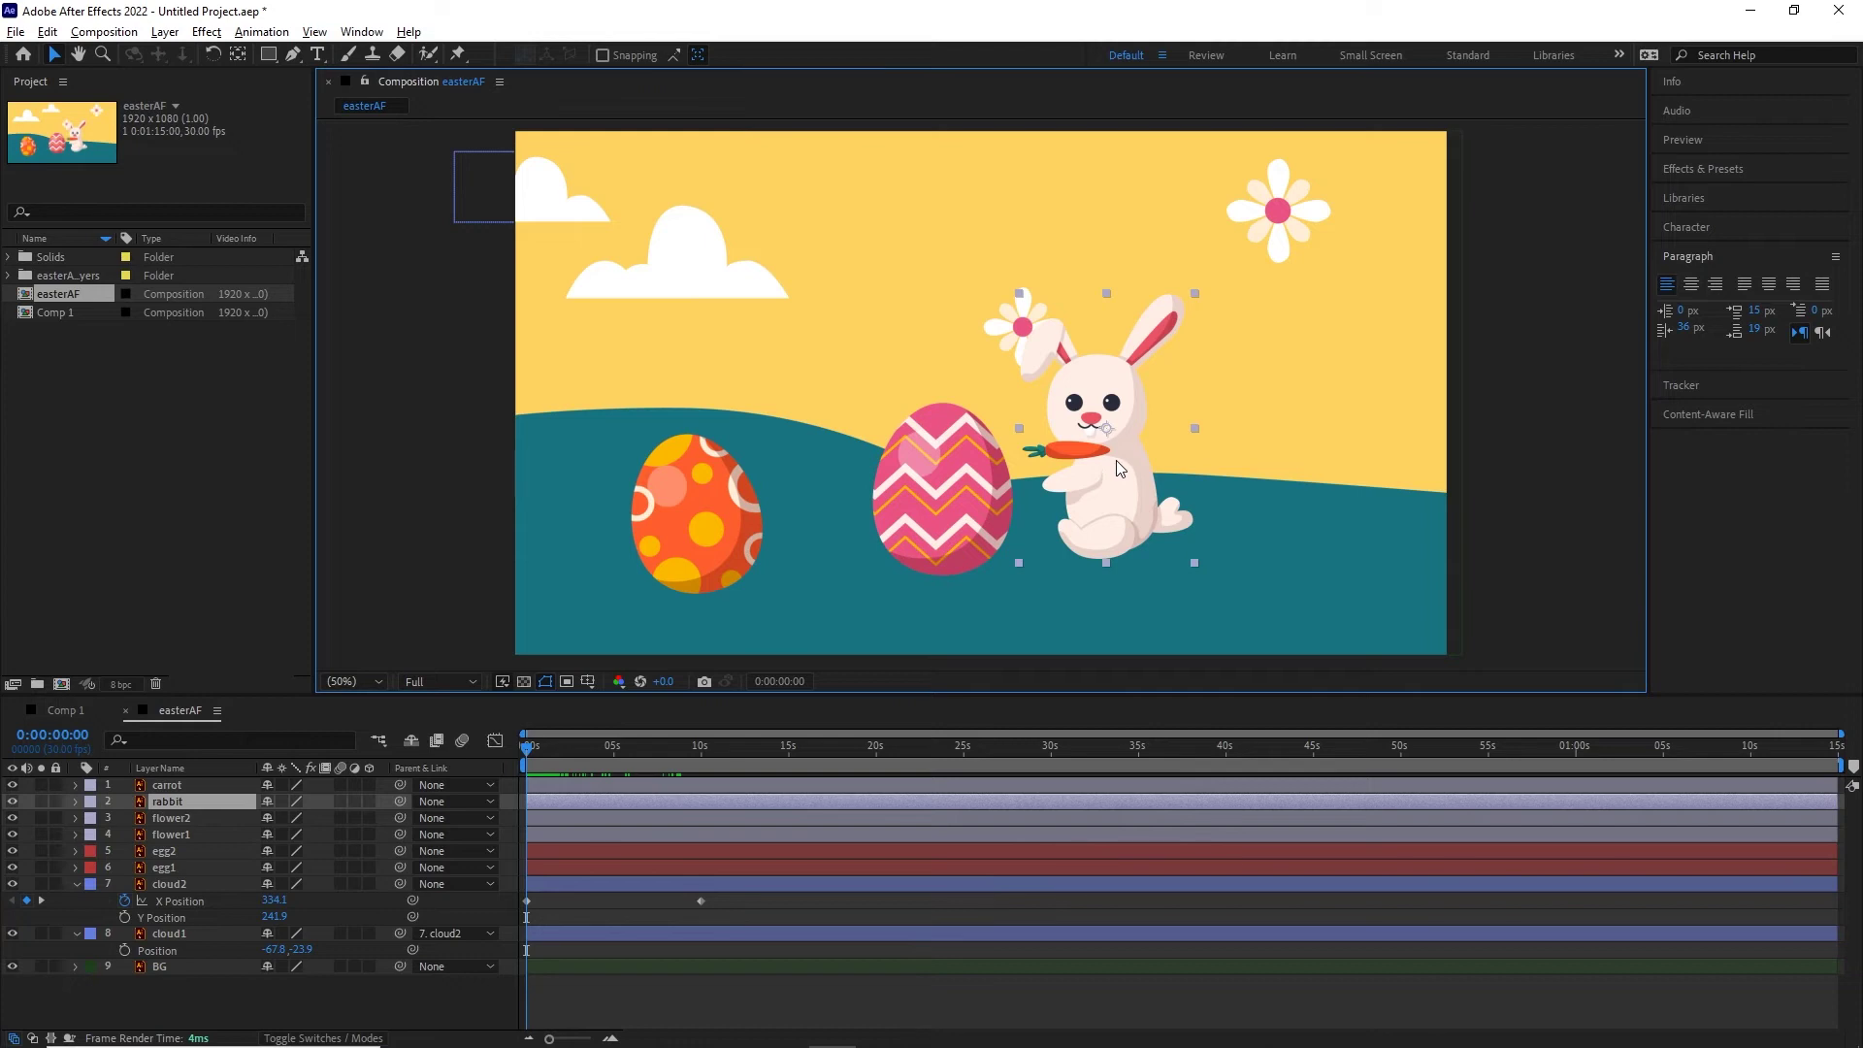
pyautogui.press('p')
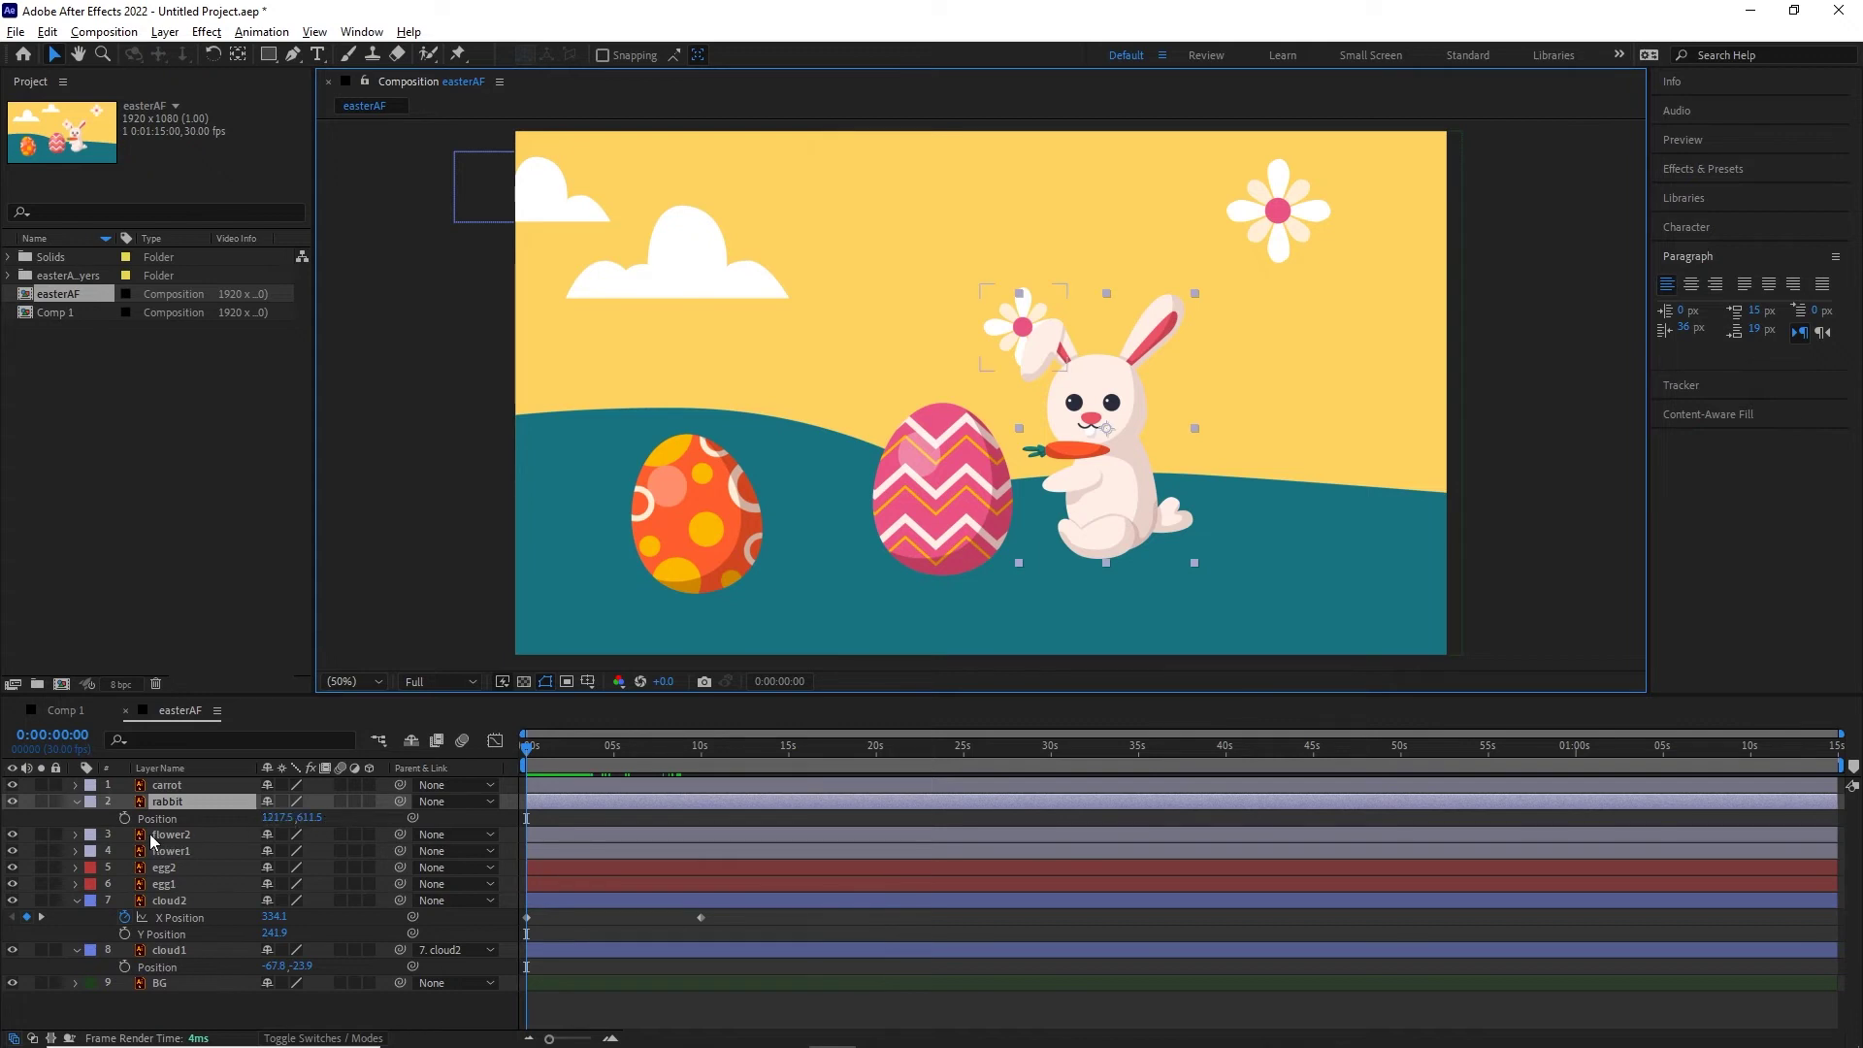
pyautogui.click(124, 819)
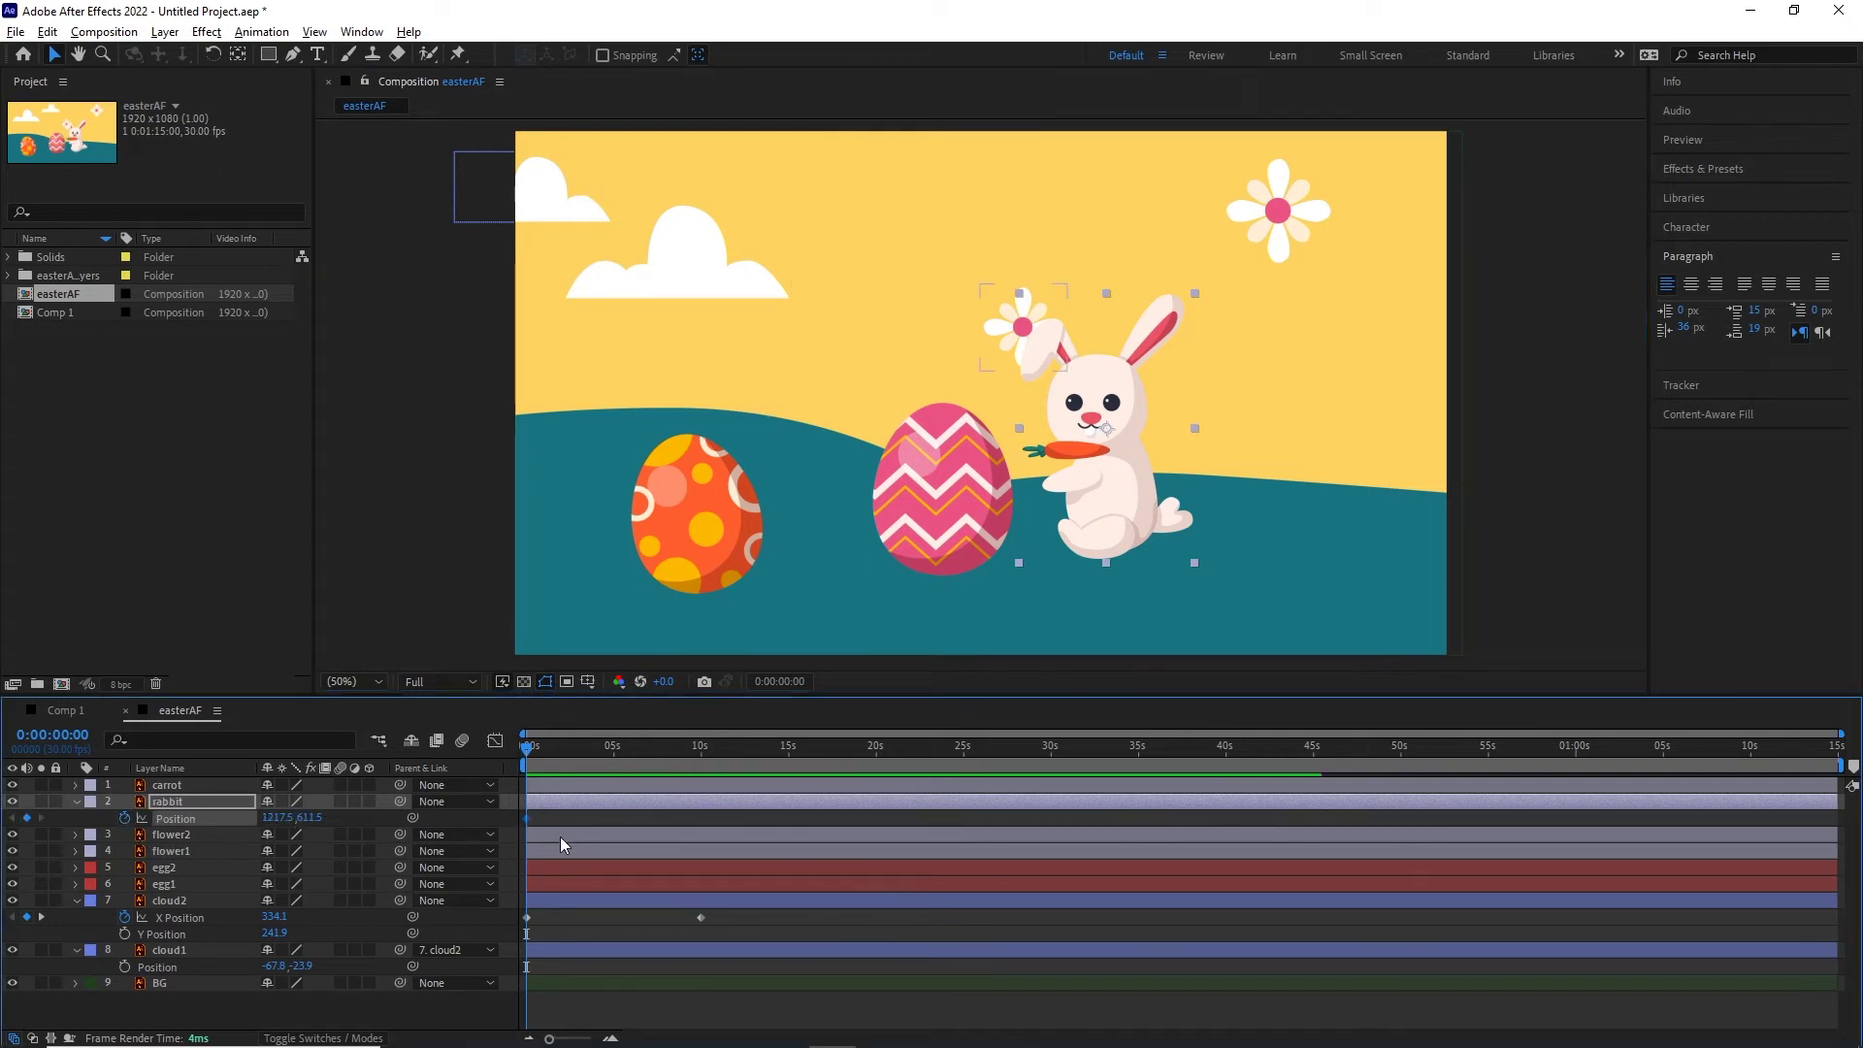
# - Step the playhead forward ten frames one frame at a time, and step back to 0 s
pyautogui.click(610, 1038)
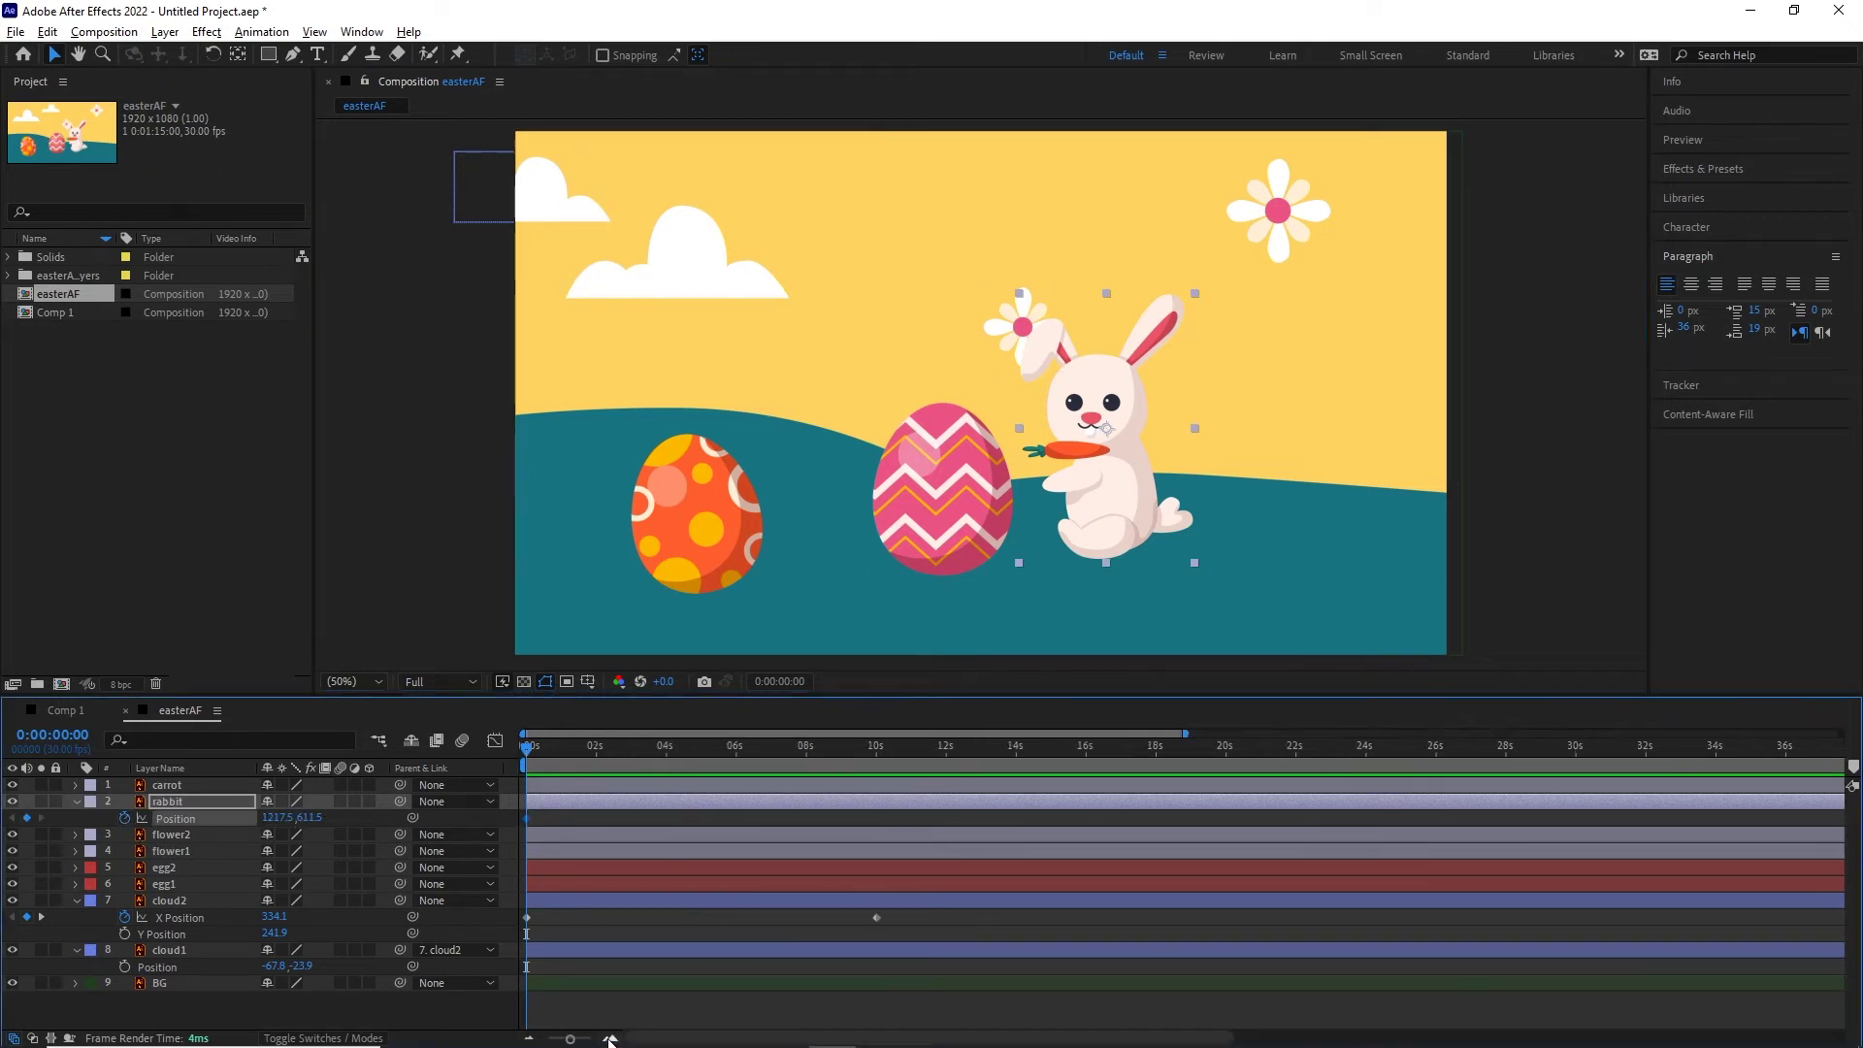
pyautogui.click(610, 1038)
pyautogui.click(611, 1038)
pyautogui.click(610, 1038)
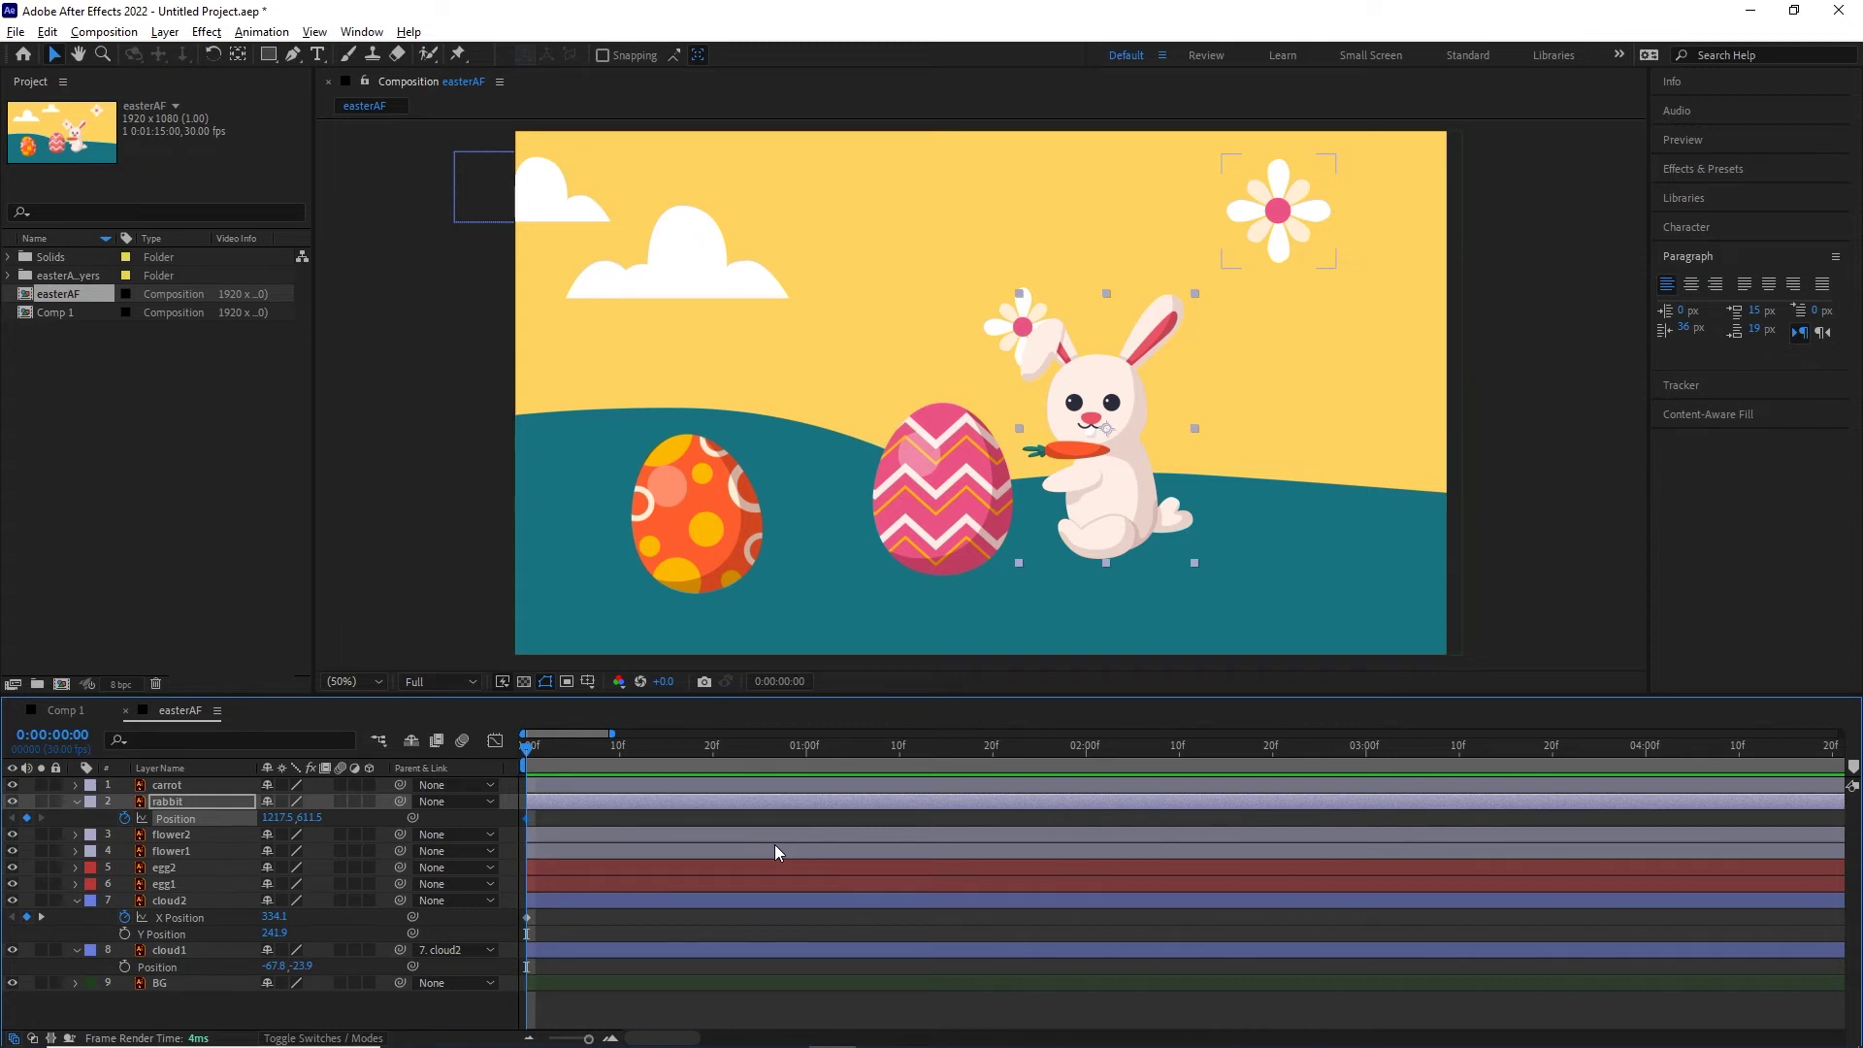
pyautogui.press('pagedown')
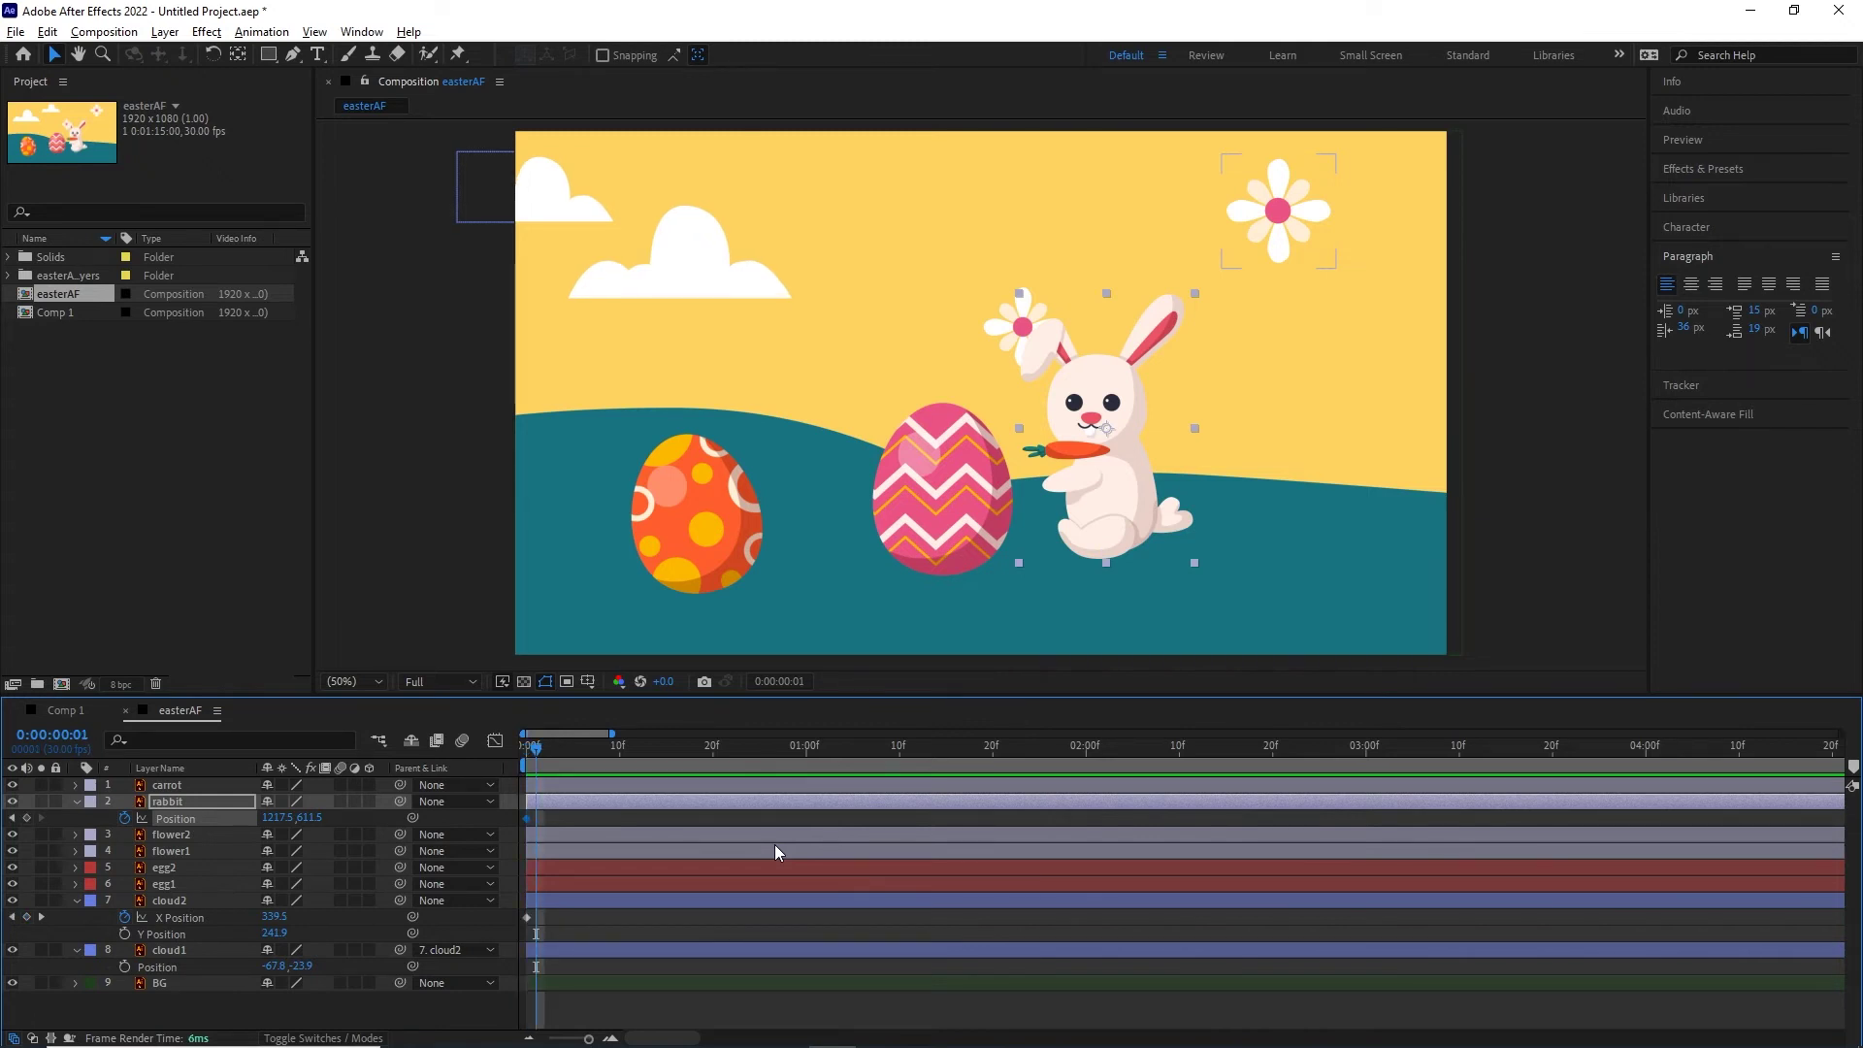
pyautogui.press('pagedown')
pyautogui.press('pagedown')
pyautogui.press('pagedown')
pyautogui.press('pagedown')
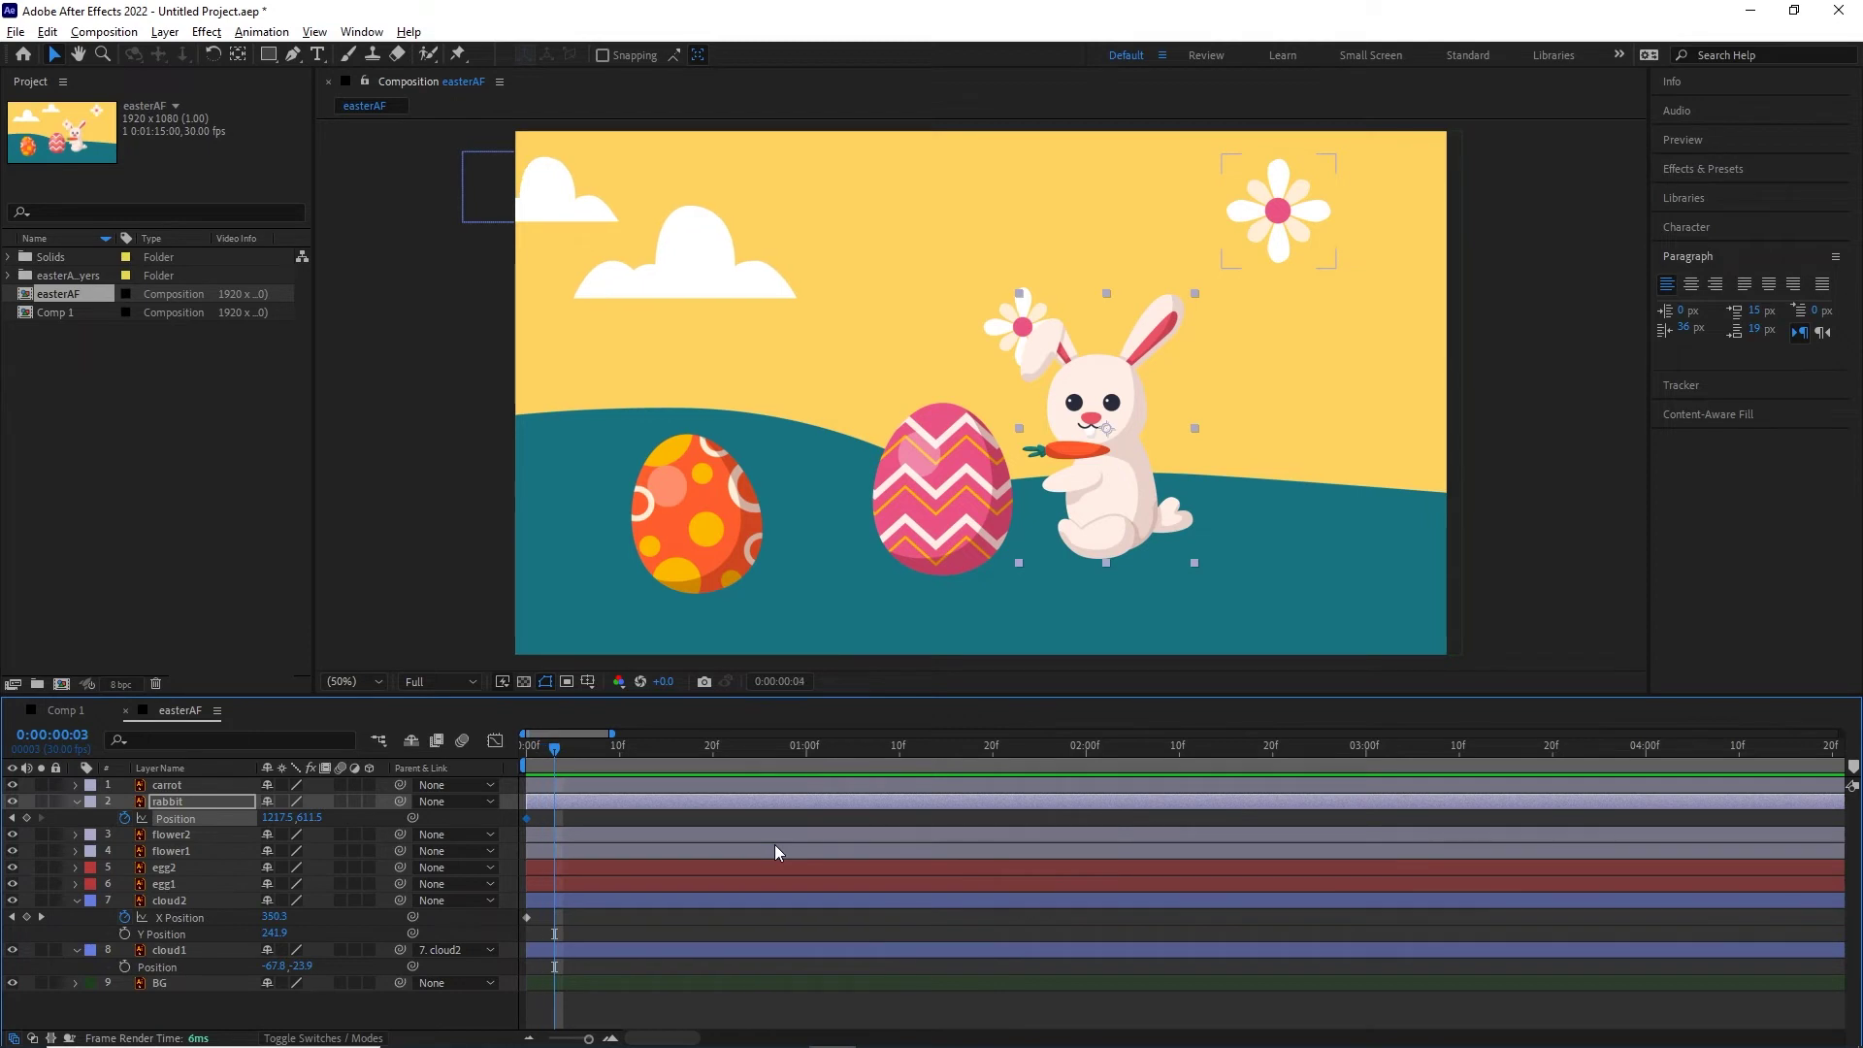
pyautogui.press('pagedown')
pyautogui.press('pagedown')
pyautogui.press('pagedown')
pyautogui.press('pagedown')
pyautogui.press('pagedown')
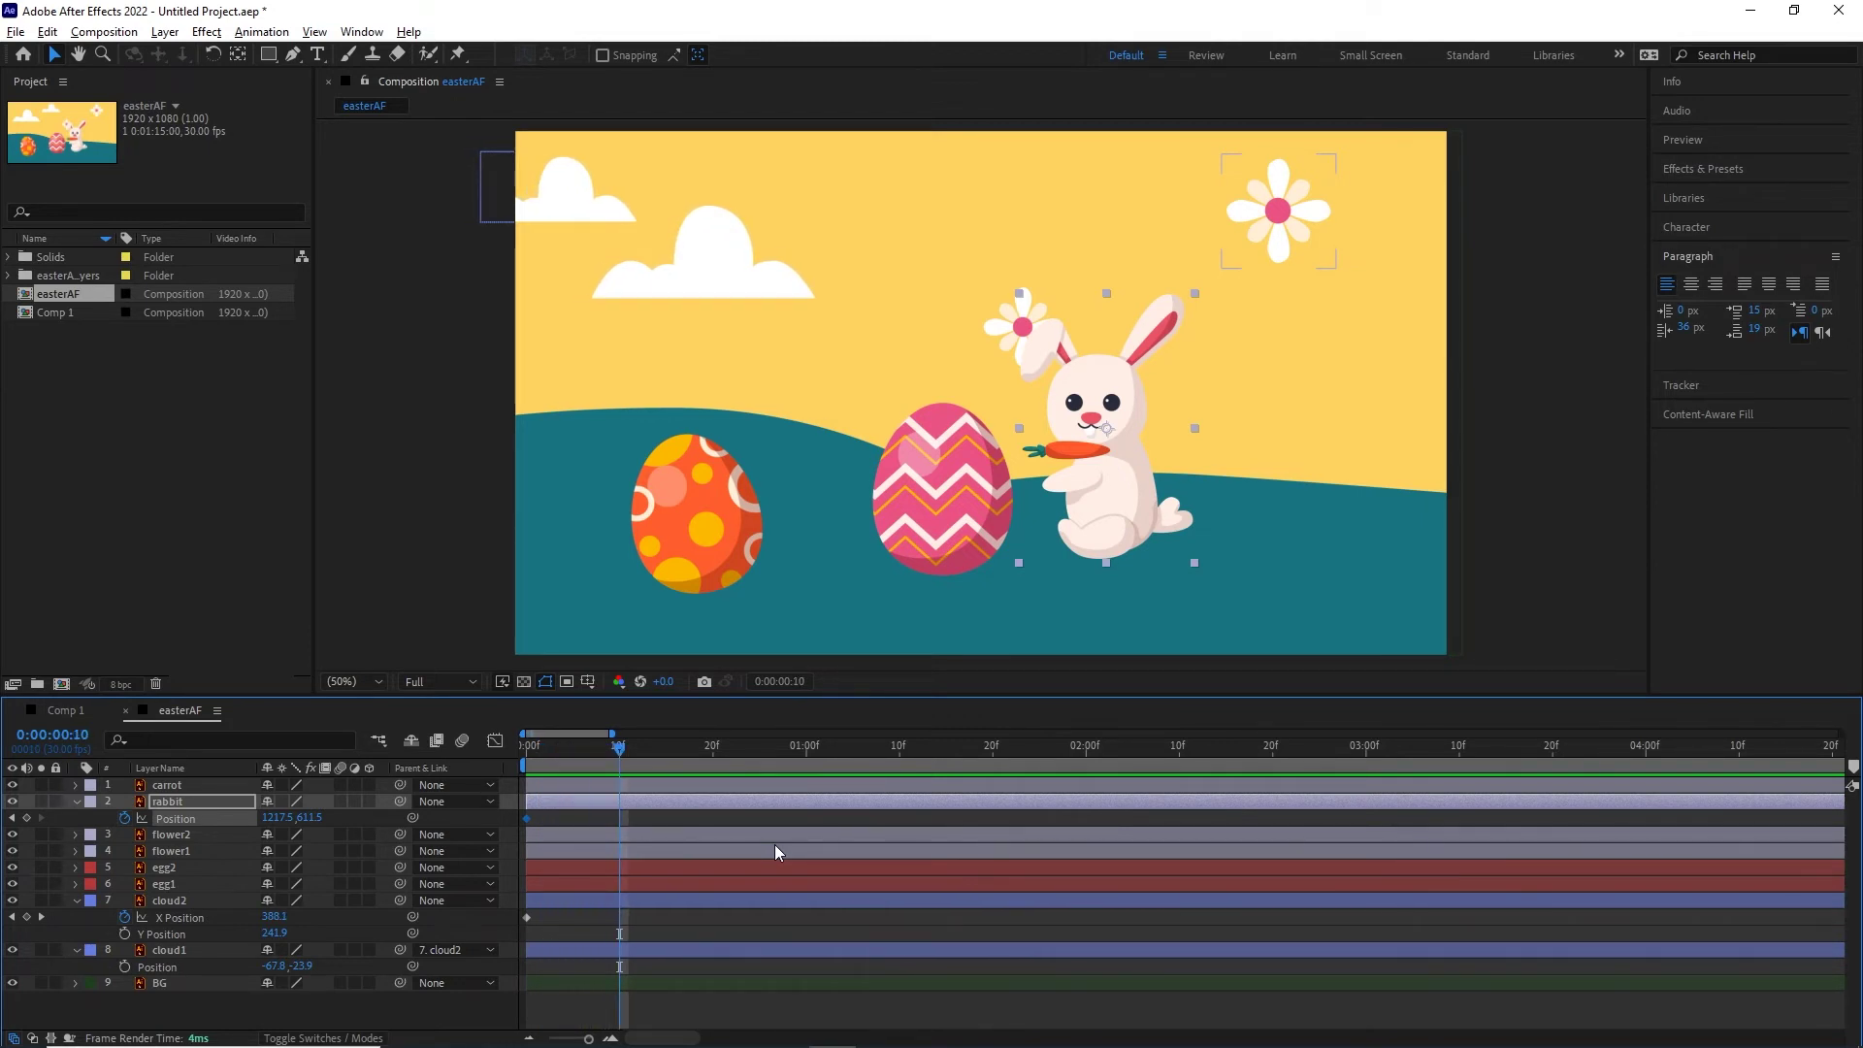
pyautogui.press('pageup')
pyautogui.press('pageup')
pyautogui.press('pageup')
pyautogui.press('pageup')
pyautogui.press('pageup')
pyautogui.press('pageup')
pyautogui.press('pageup')
pyautogui.press('pageup')
pyautogui.press('pageup')
pyautogui.press('pageup')
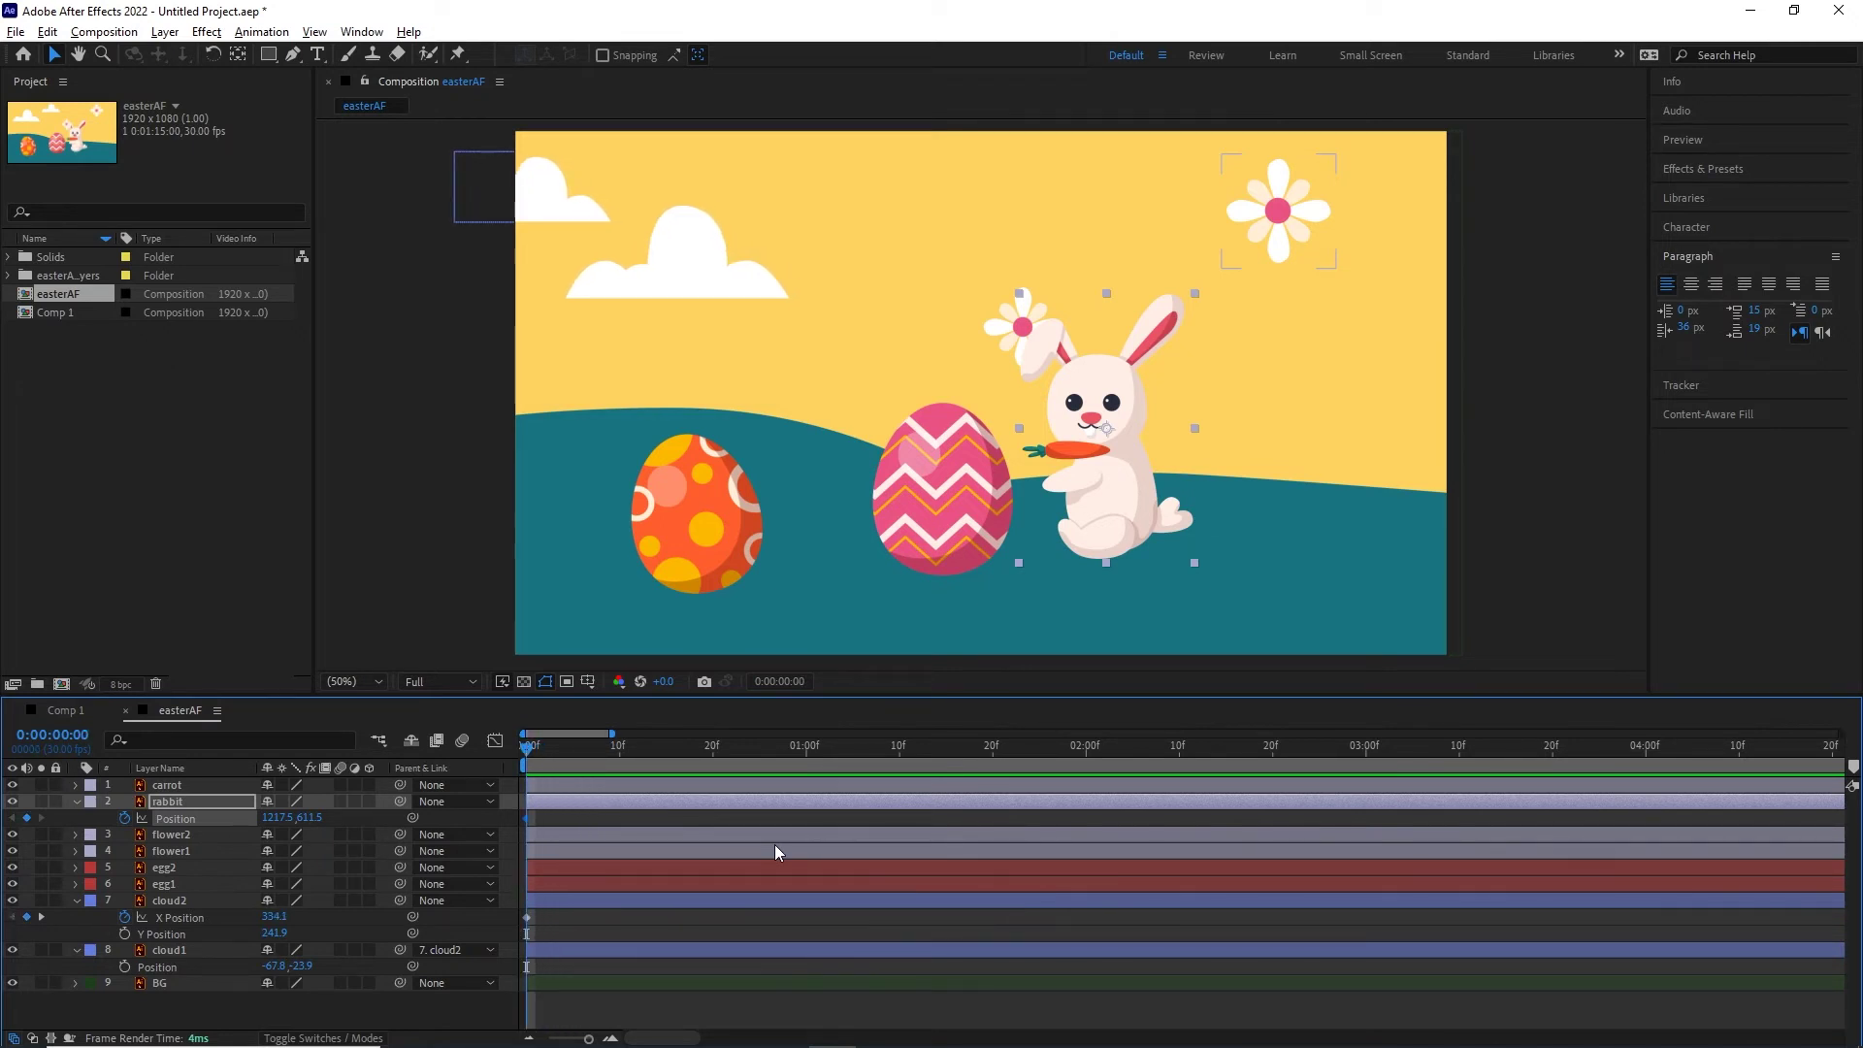
# - Move the playhead in ten-frame jumps from 0 s to 1 s and back to the start
pyautogui.hotkey('shift', 'pagedown')
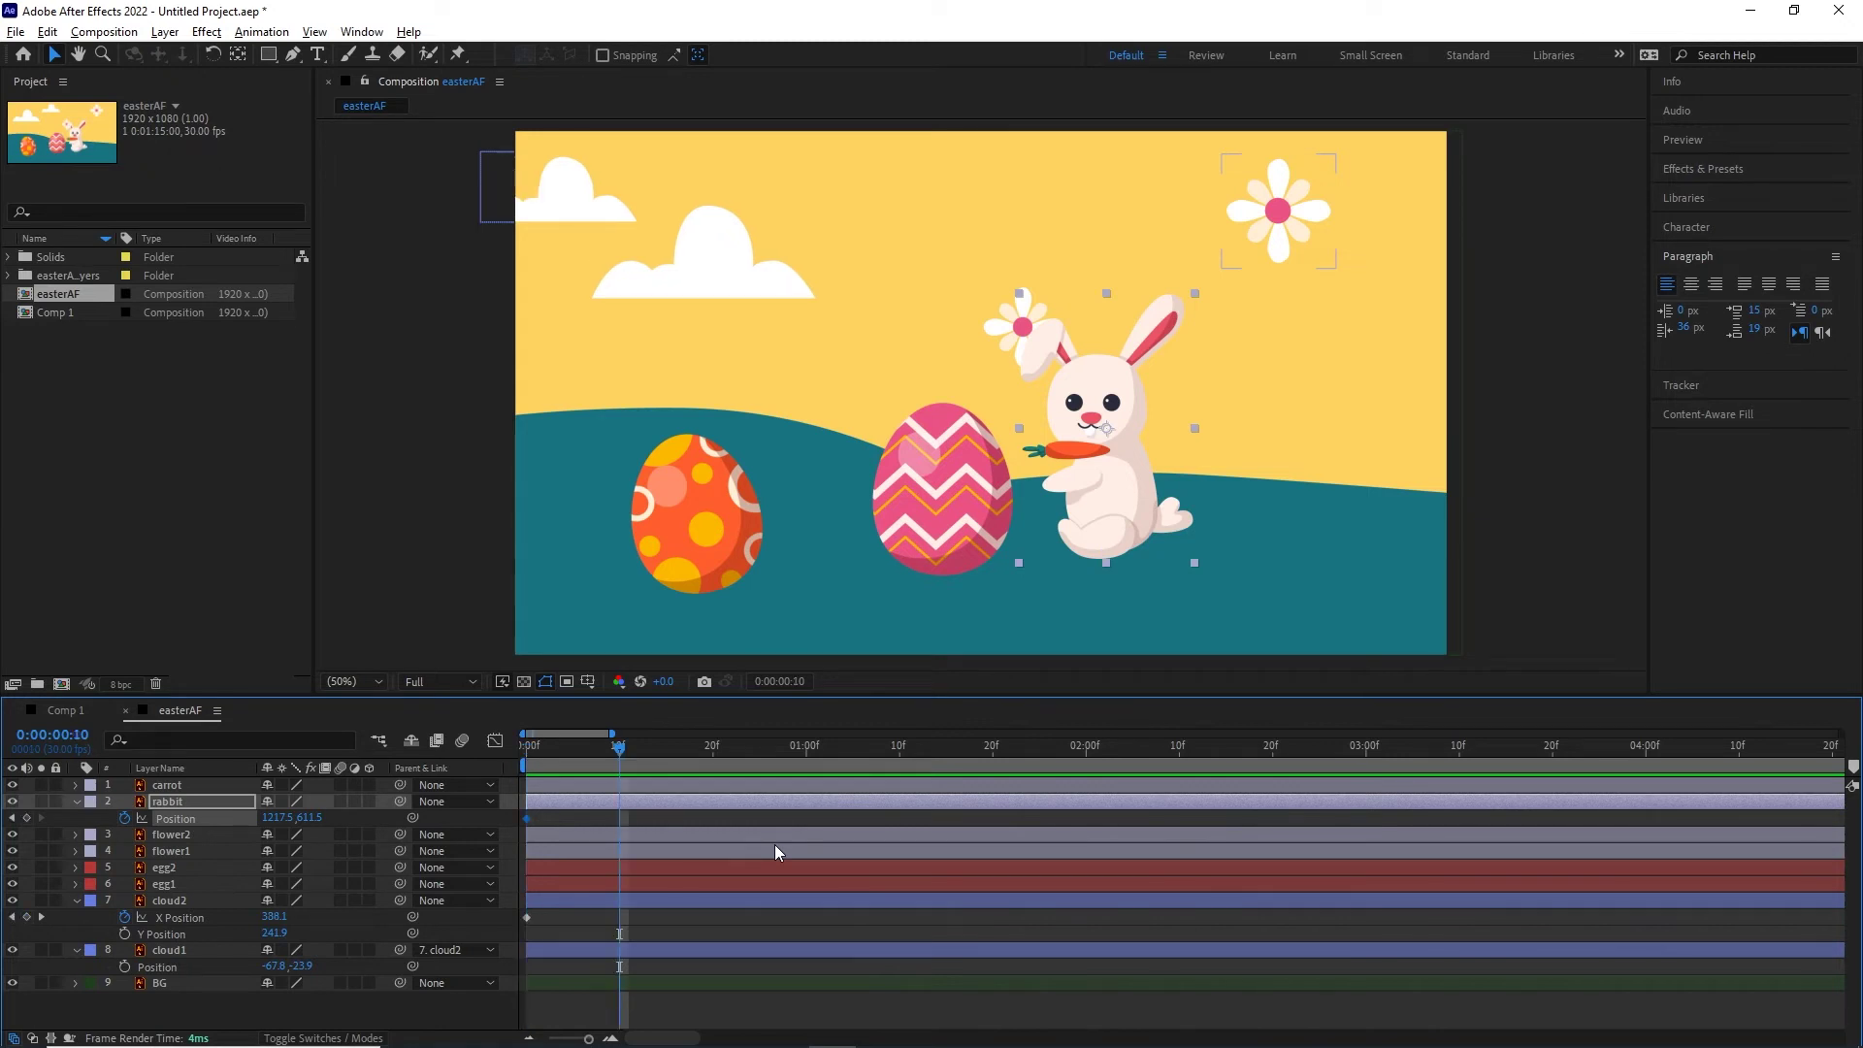
pyautogui.hotkey('shift', 'pagedown')
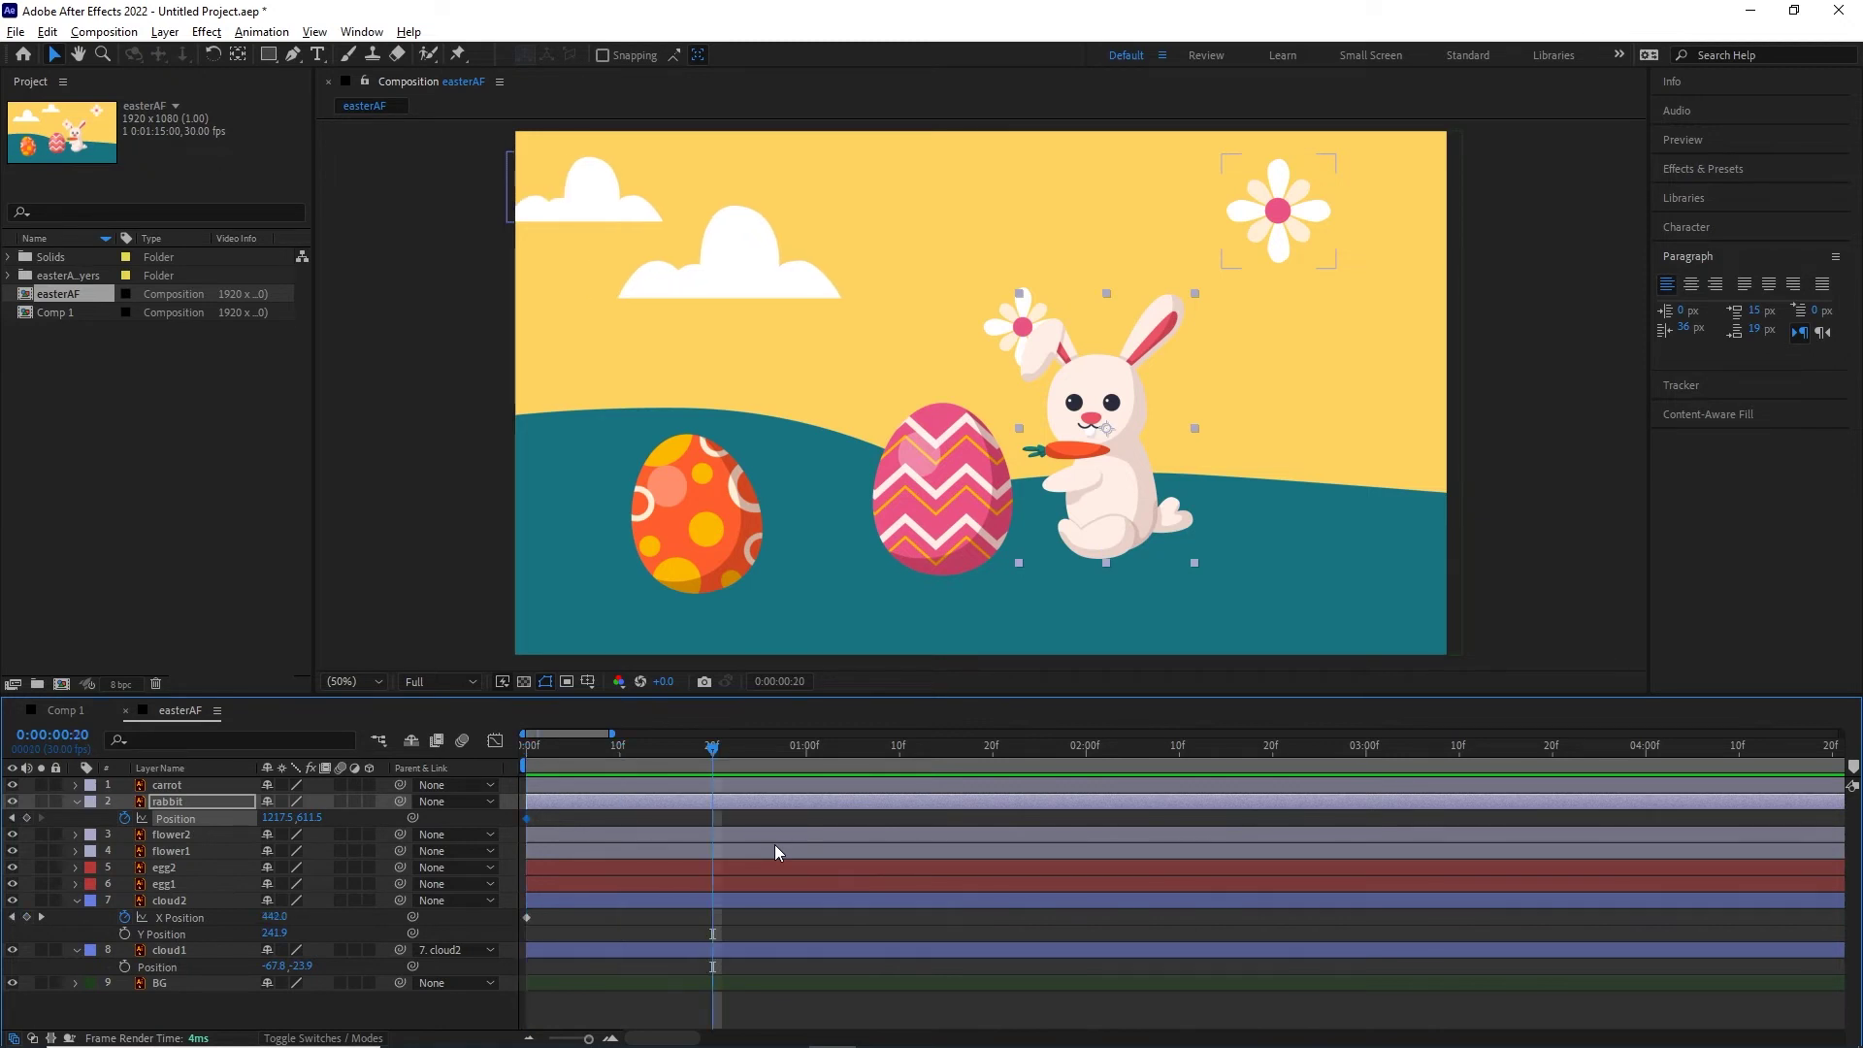
pyautogui.hotkey('shift', 'pagedown')
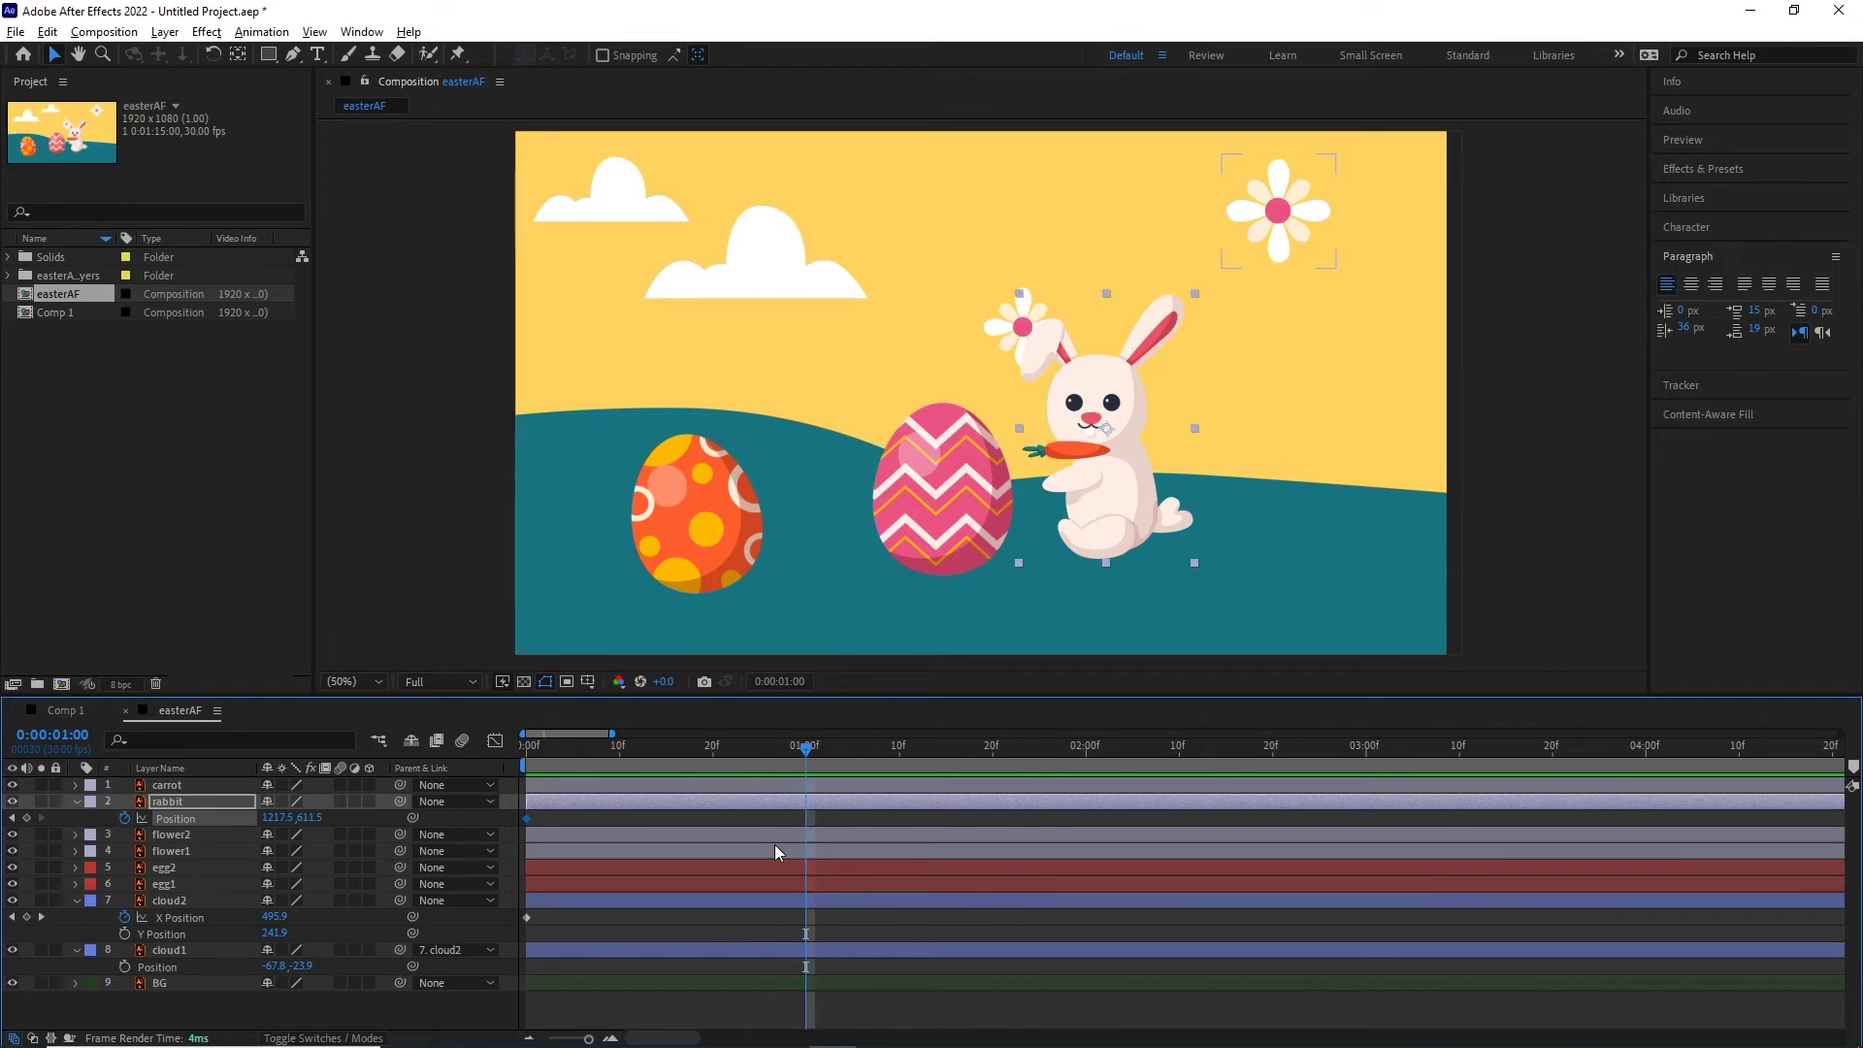
pyautogui.hotkey('shift', 'pageup')
pyautogui.hotkey('shift', 'pageup')
pyautogui.hotkey('shift', 'pageup')
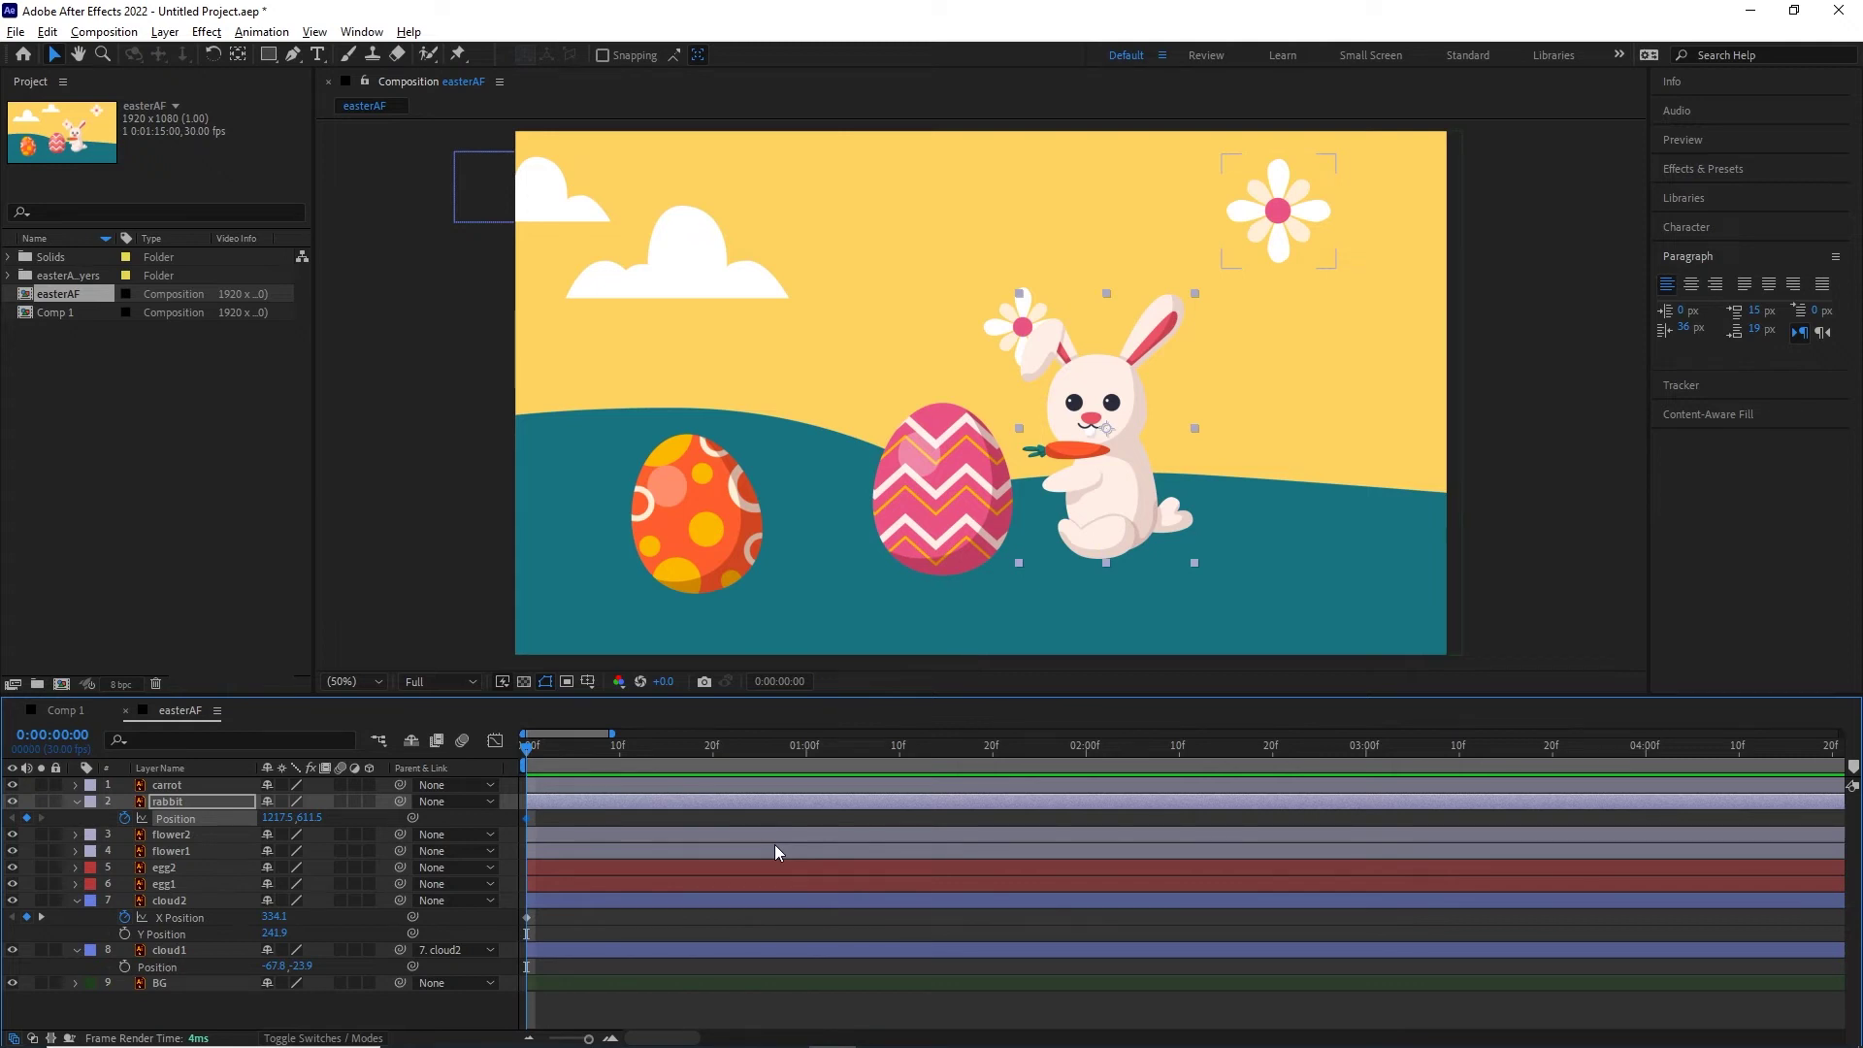
# - Advance the playhead to 1 s in ten-frame jumps, and add a Position keyframe to the rabbit layer
pyautogui.hotkey('shift', 'pagedown')
pyautogui.hotkey('shift', 'pagedown')
pyautogui.hotkey('shift', 'pagedown')
pyautogui.hotkey('shift', 'pagedown')
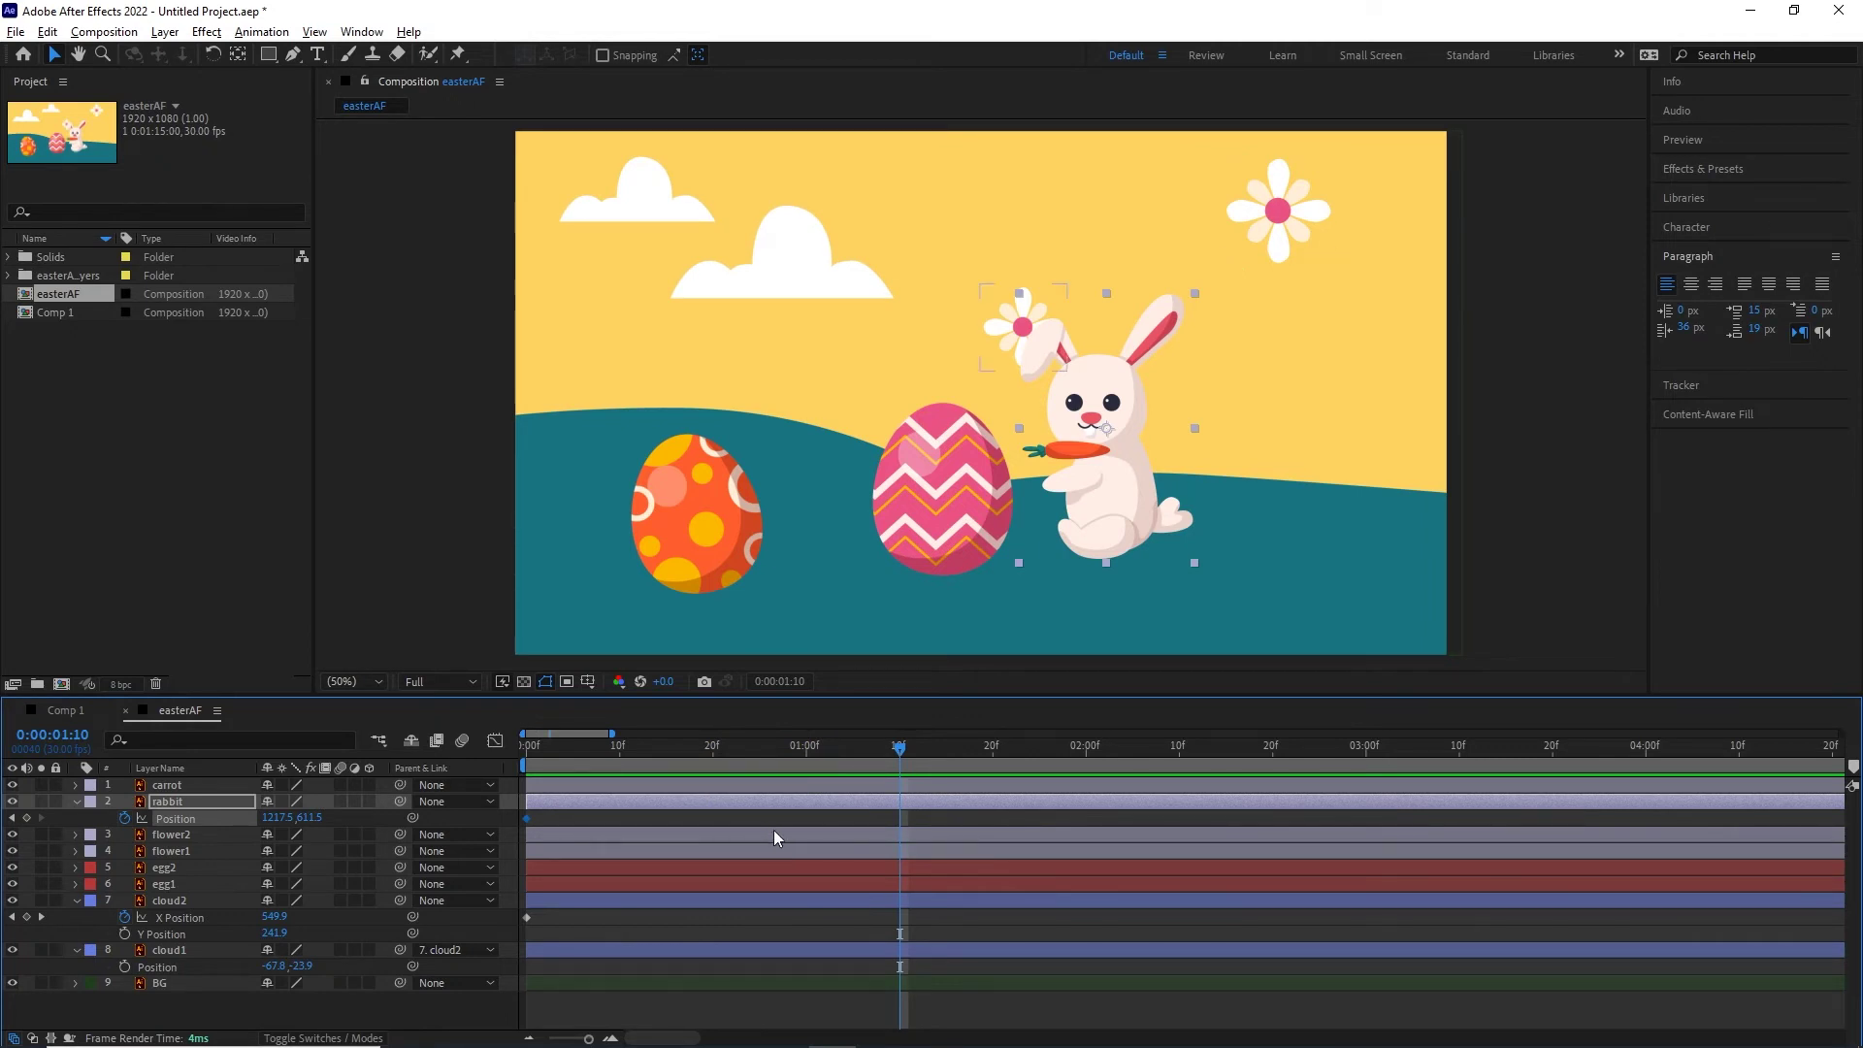
pyautogui.hotkey('shift', 'pageup')
pyautogui.hotkey('shift', 'pageup')
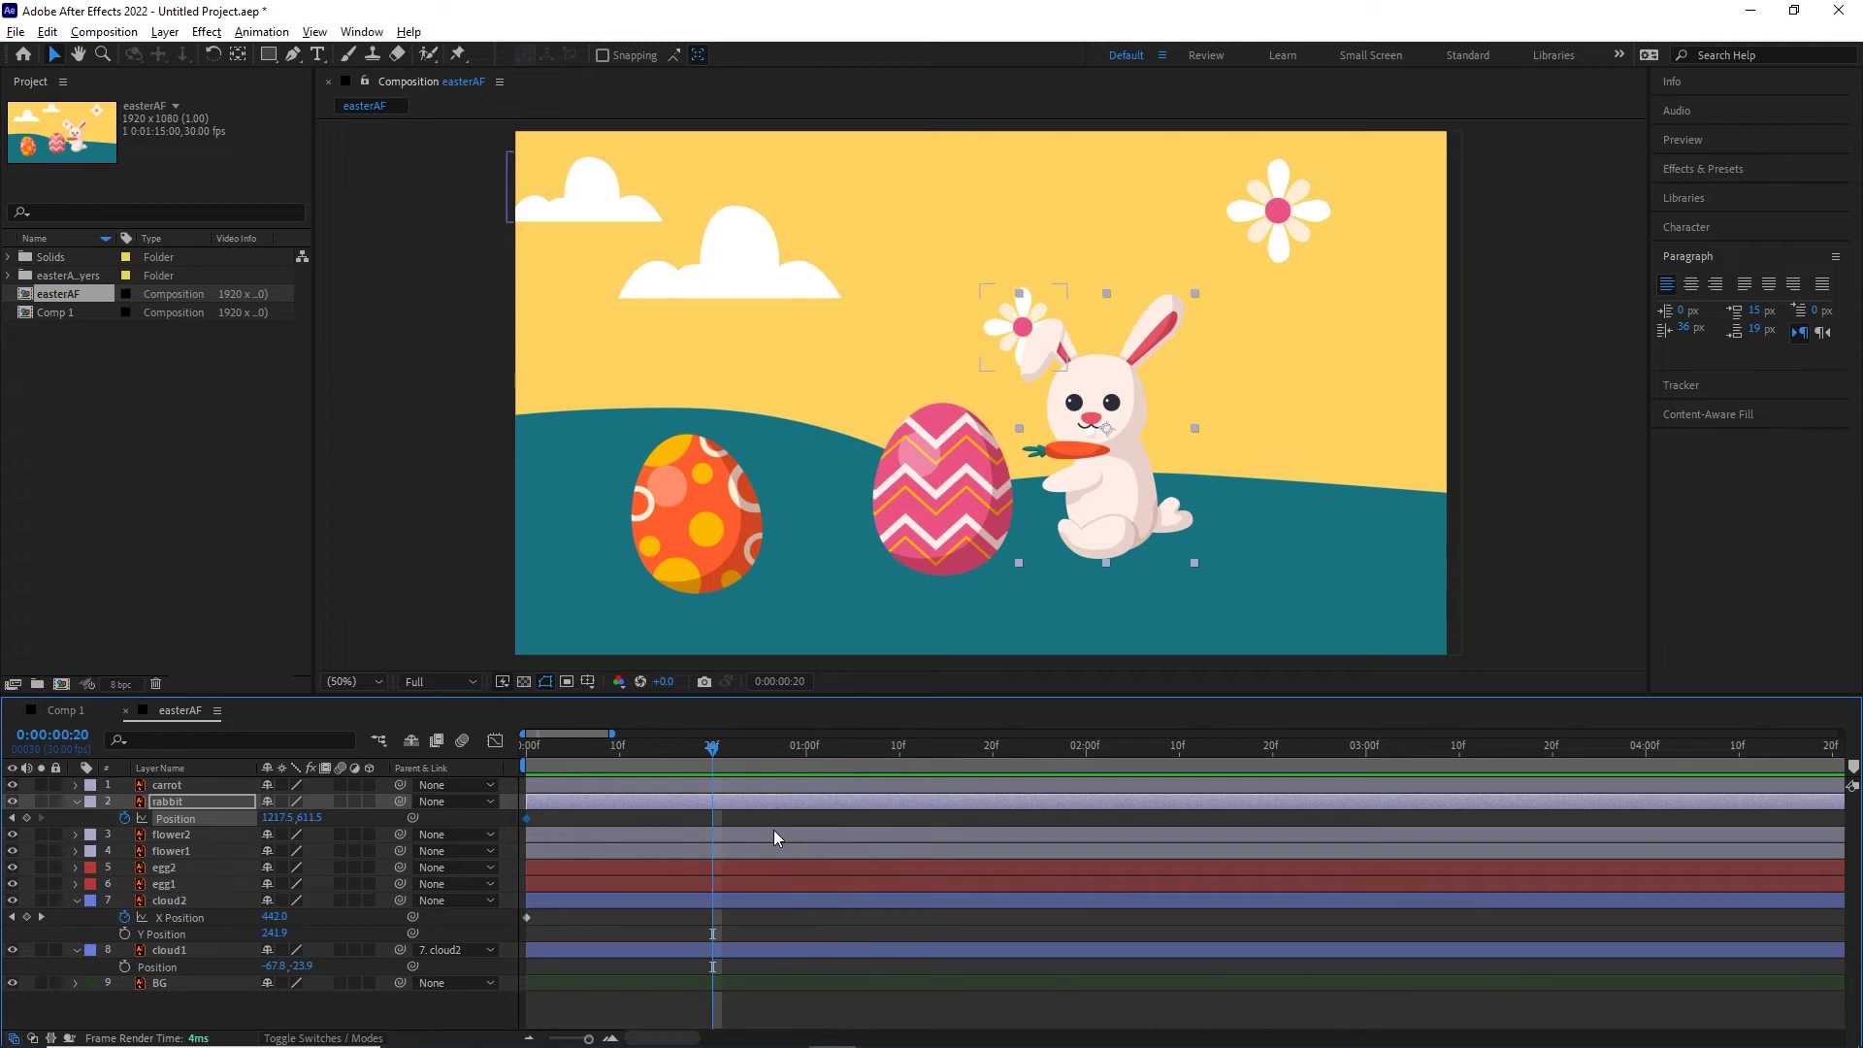
pyautogui.hotkey('shift', 'pagedown')
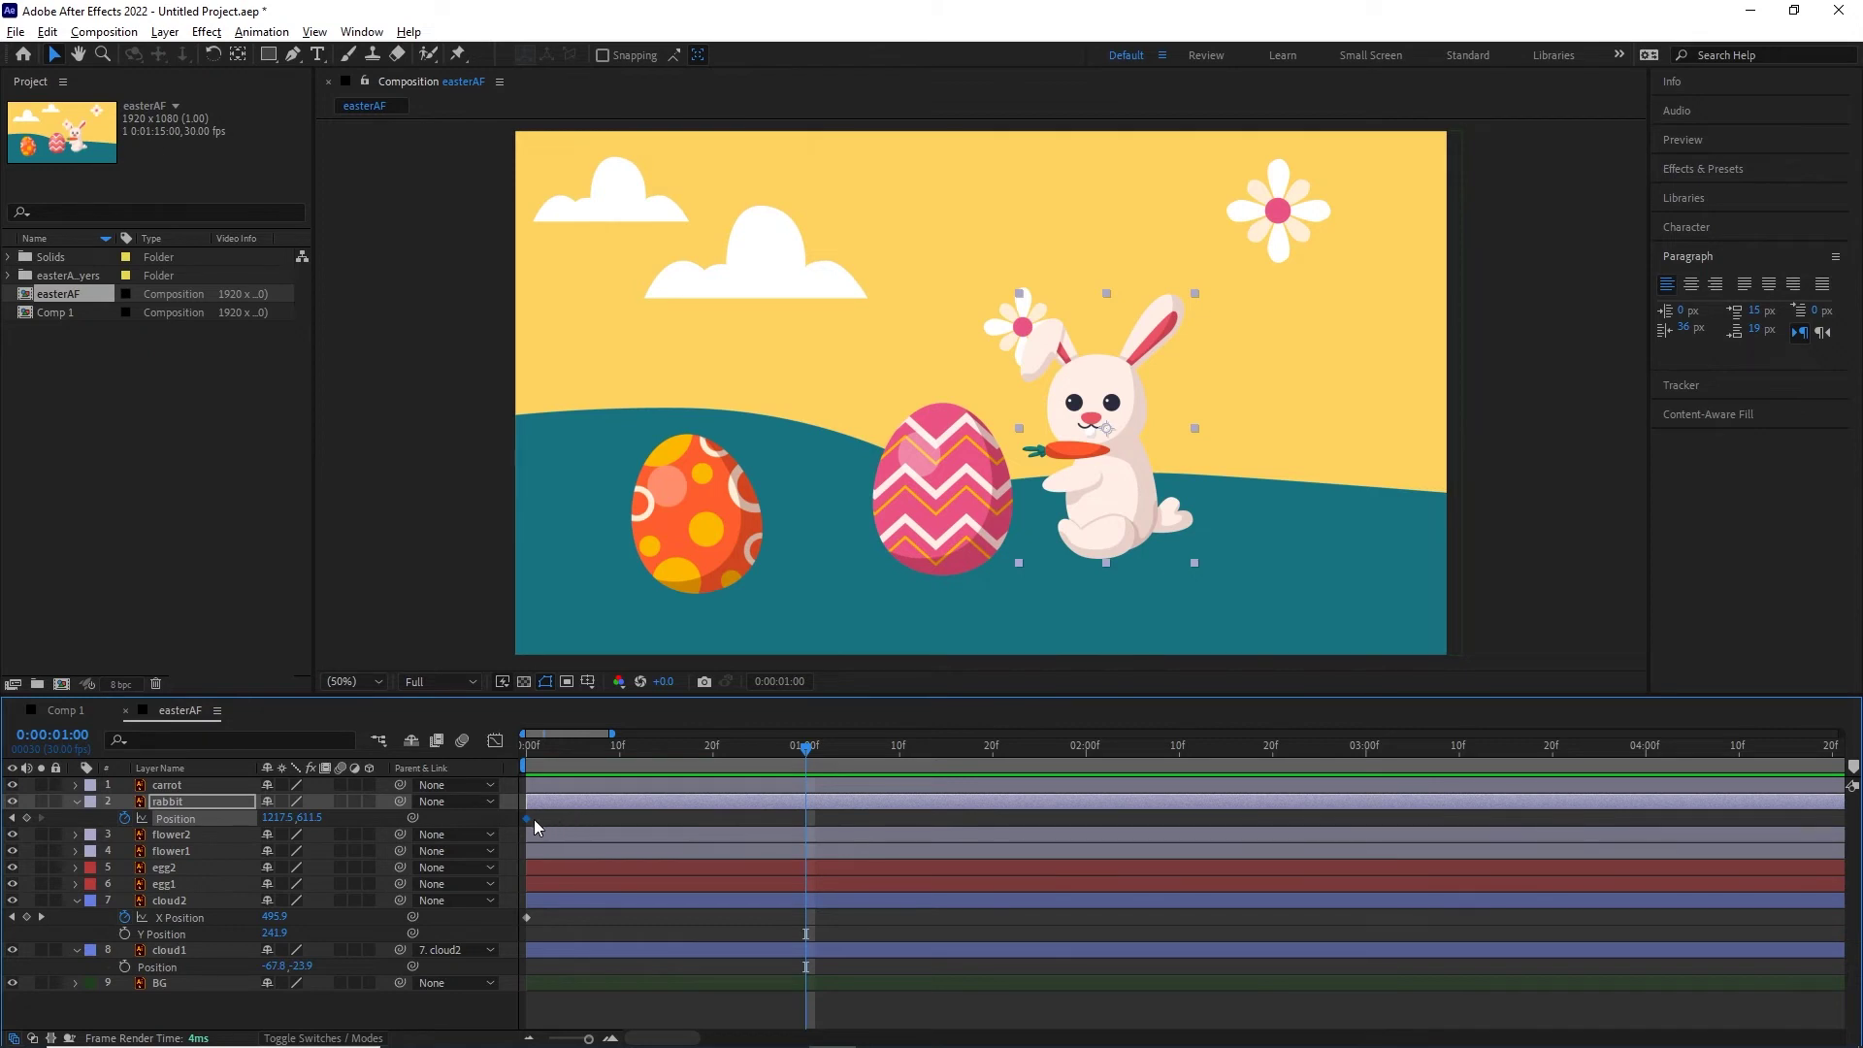
pyautogui.click(26, 819)
# - At 0 s, lower the rabbit by setting the Y value of its Position to 1009.5
pyautogui.moveTo(809, 756); pyautogui.dragTo(532, 771)
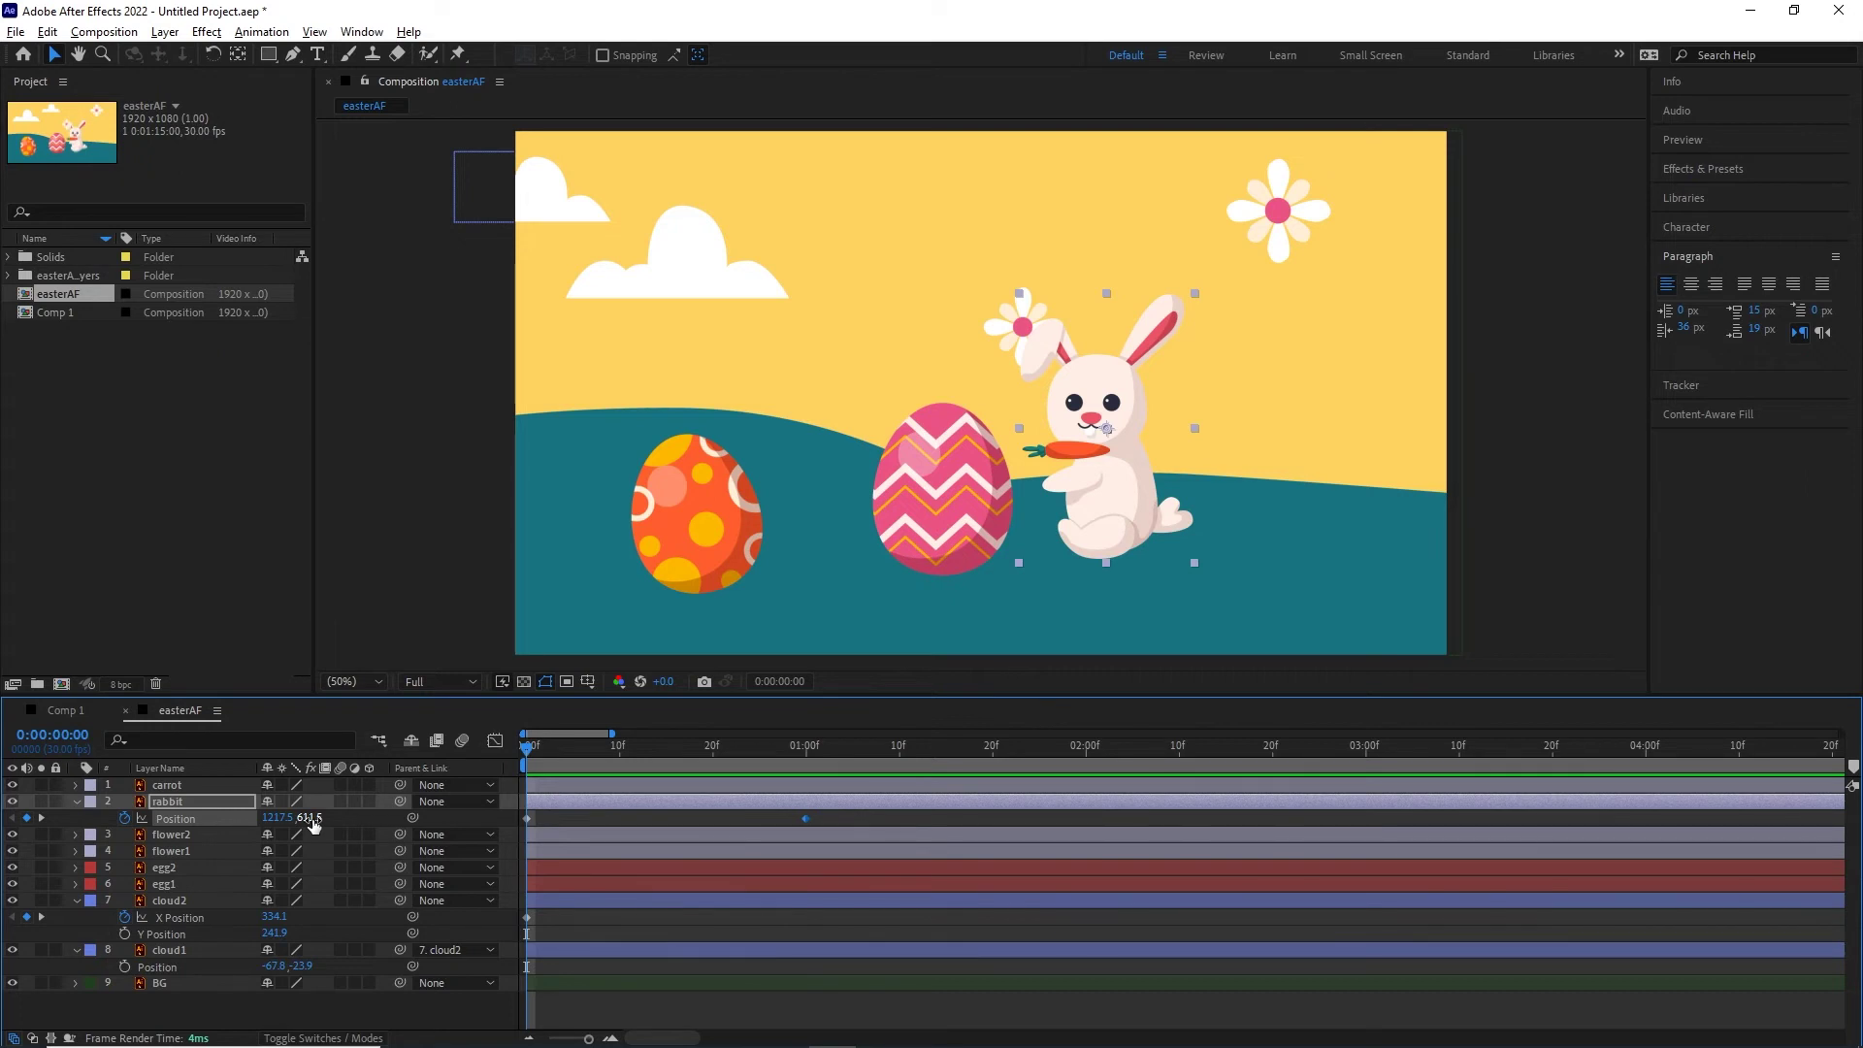
pyautogui.moveTo(308, 818); pyautogui.dragTo(703, 851)
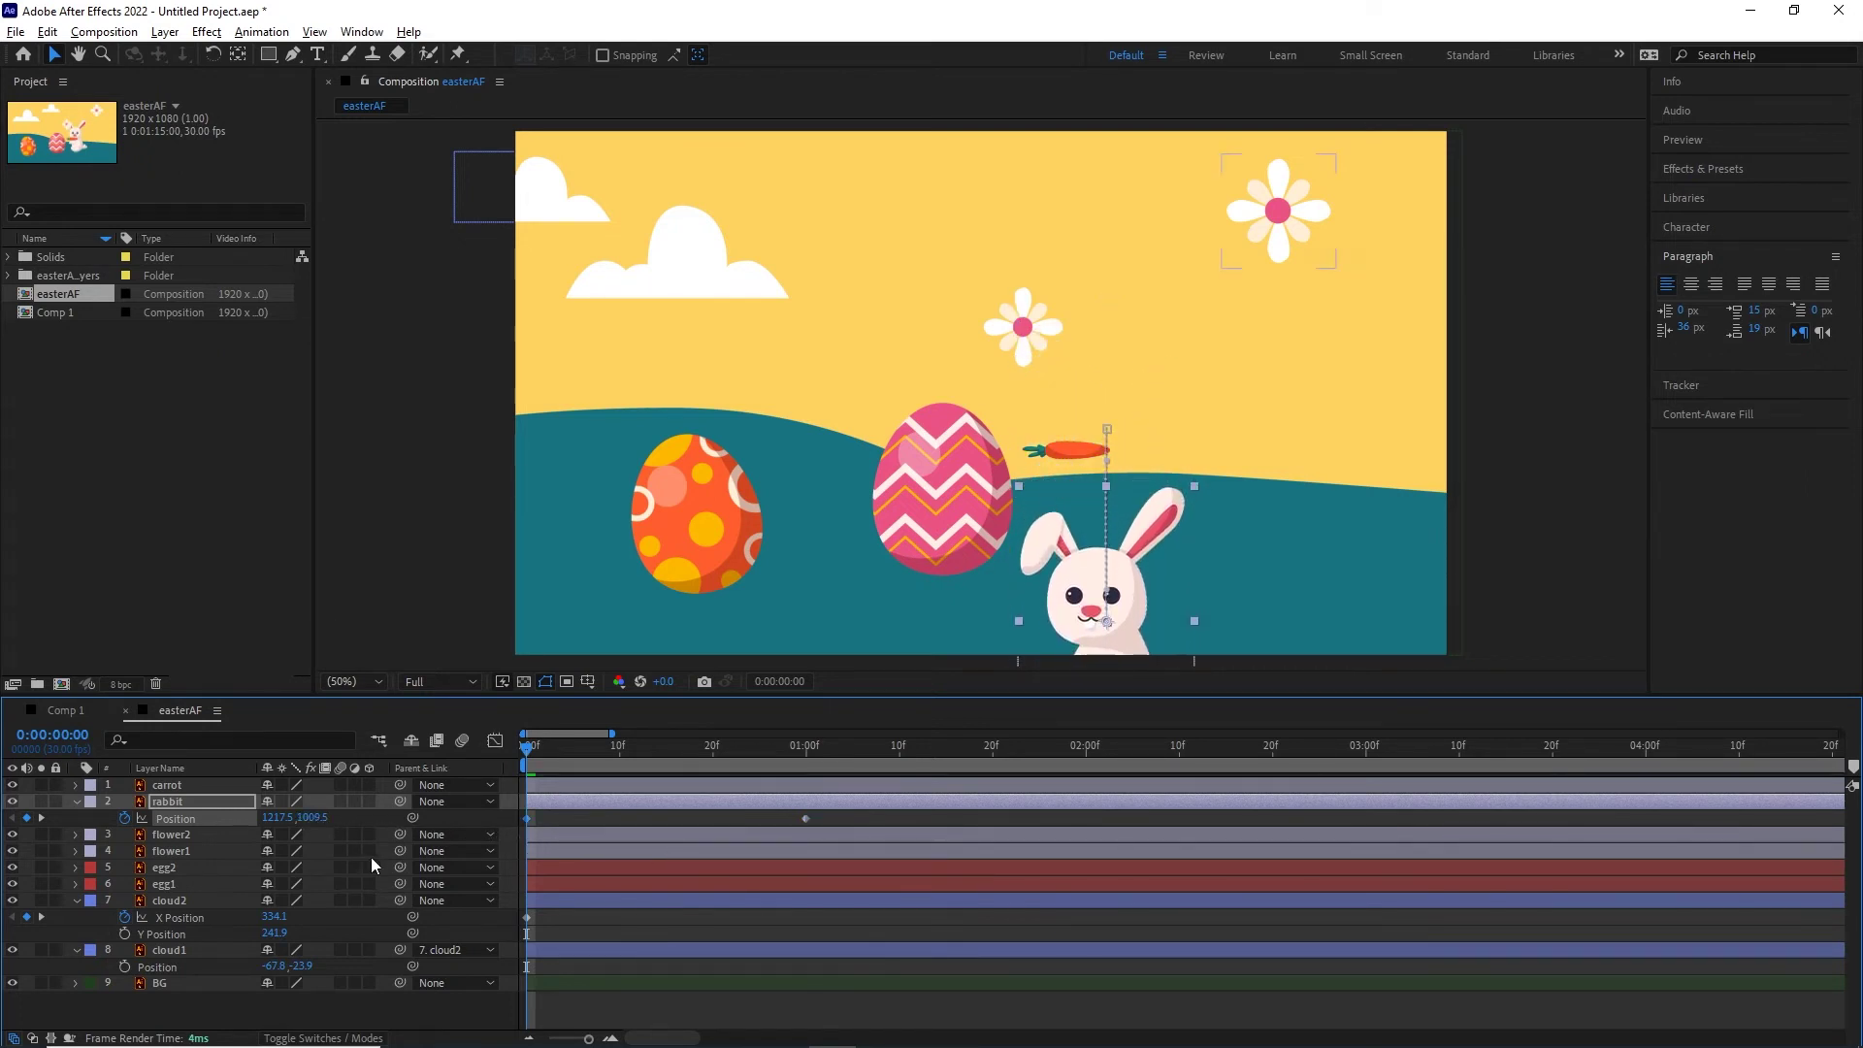
# - Separate the dimensions of the rabbit layer's Position property
pyautogui.rightClick(181, 818)
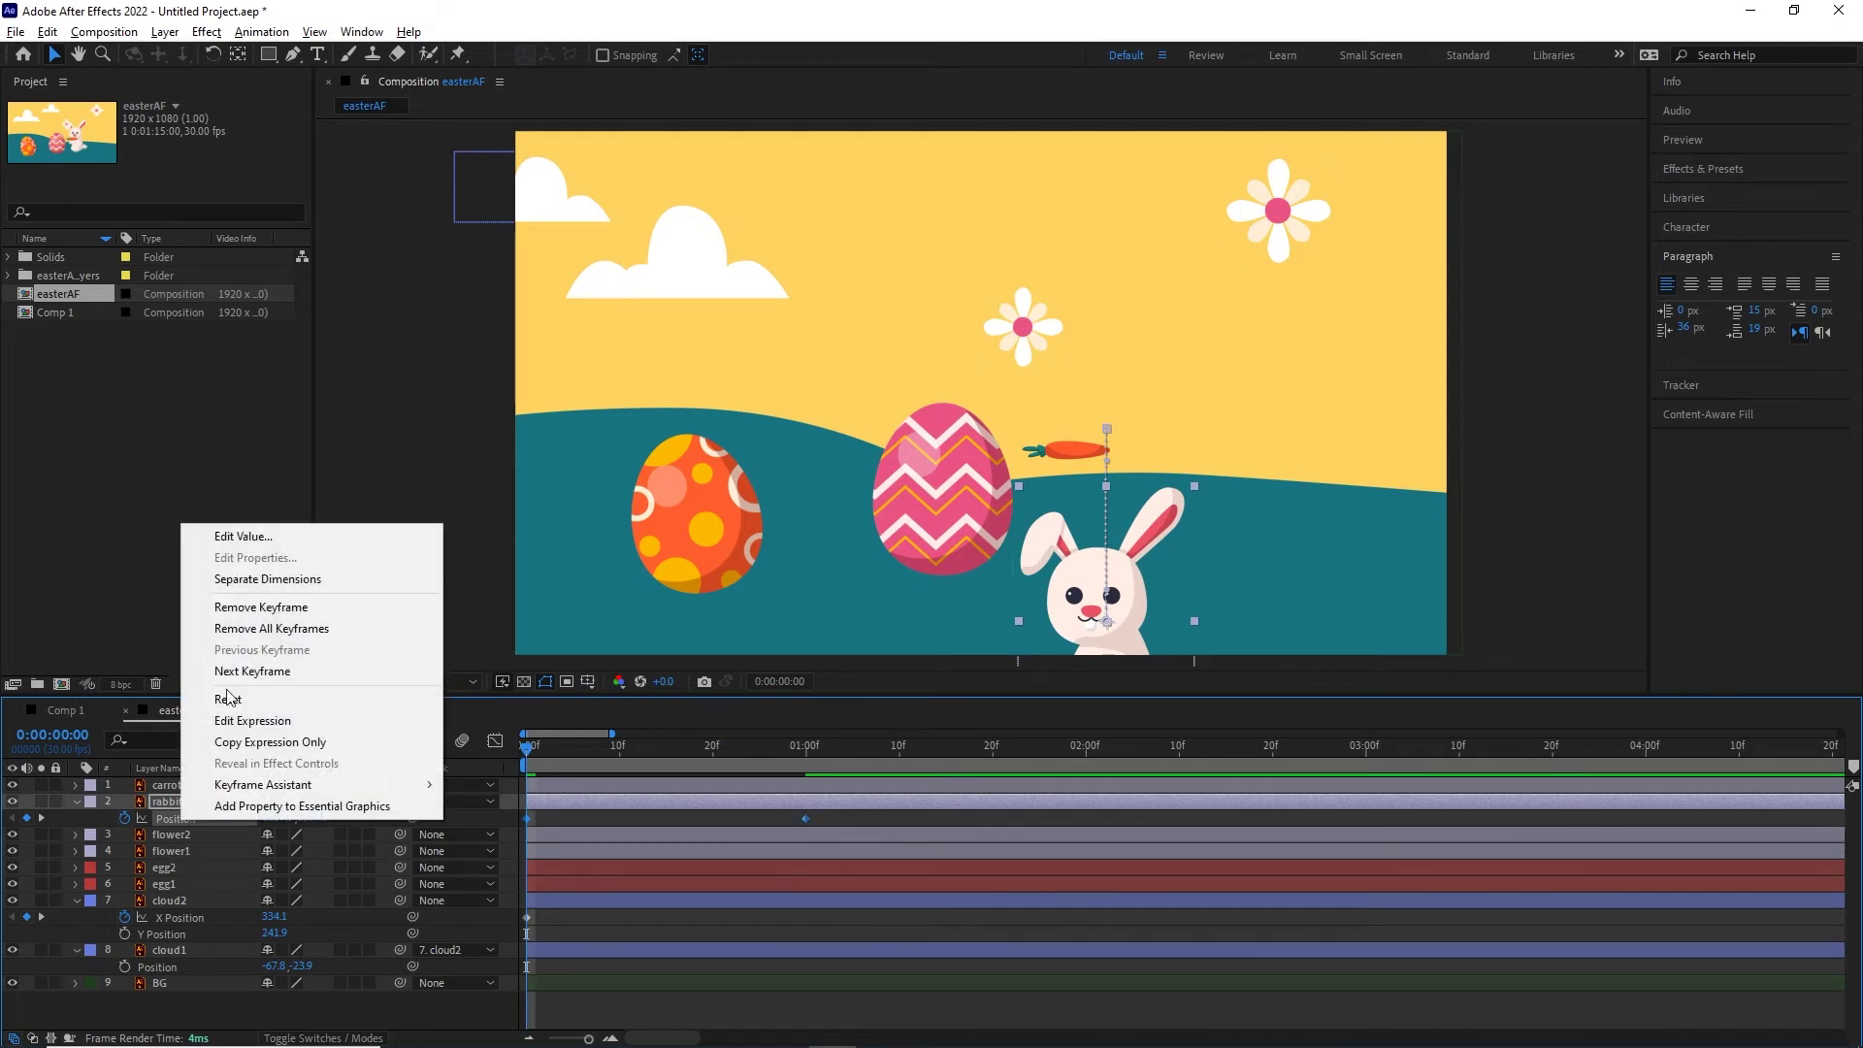
pyautogui.click(260, 578)
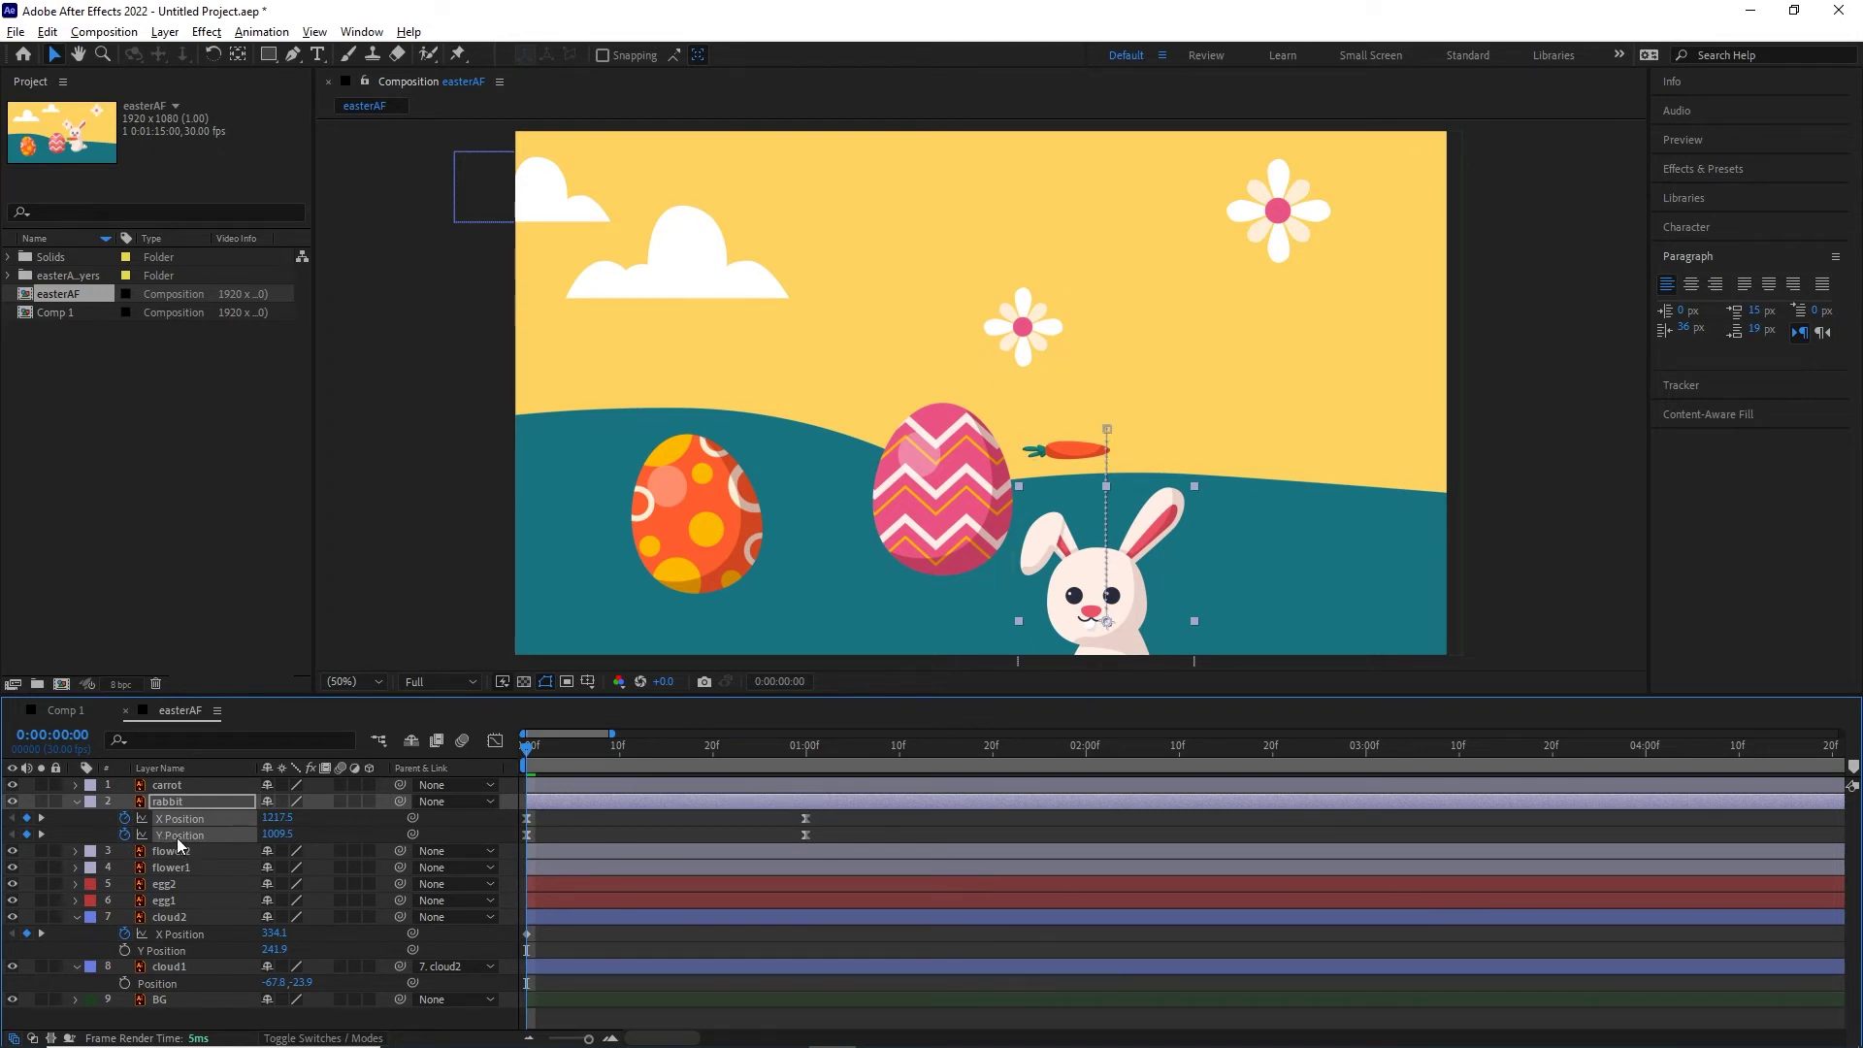
pyautogui.click(126, 836)
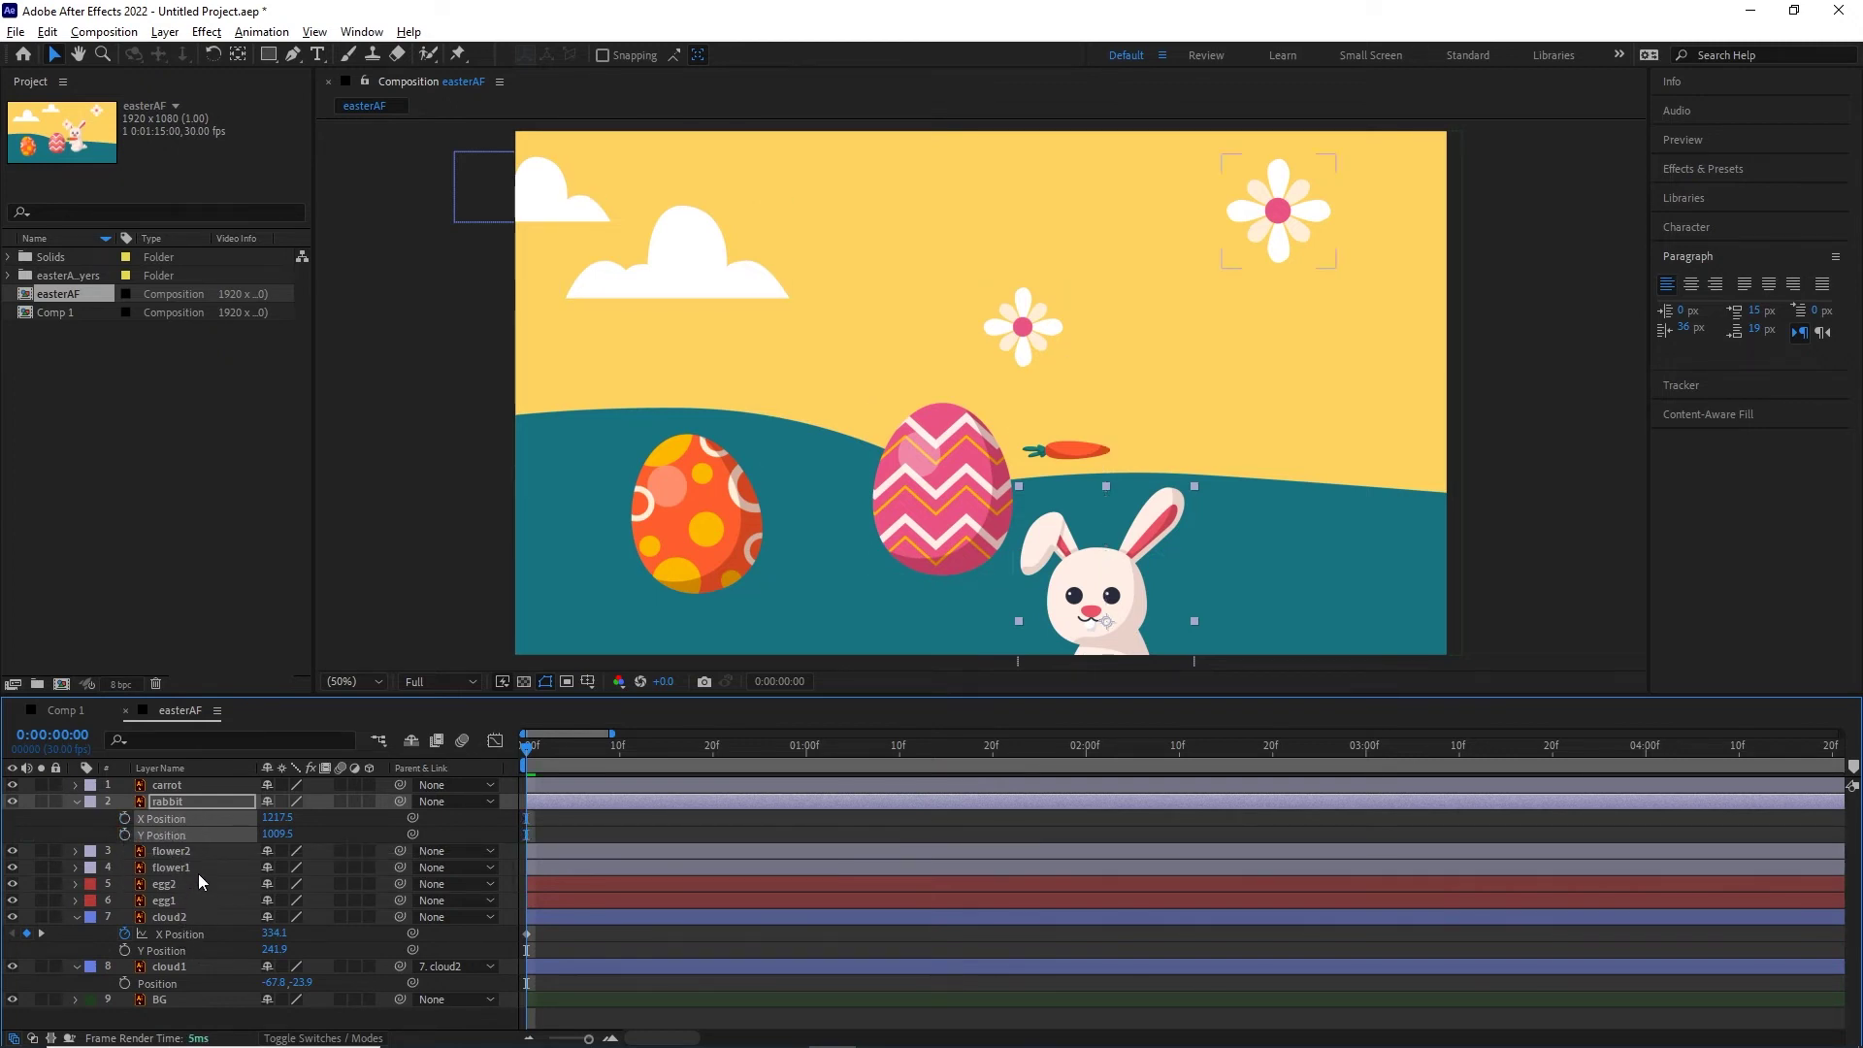
pyautogui.hotkey('ctrl', 'z')
pyautogui.click(876, 836)
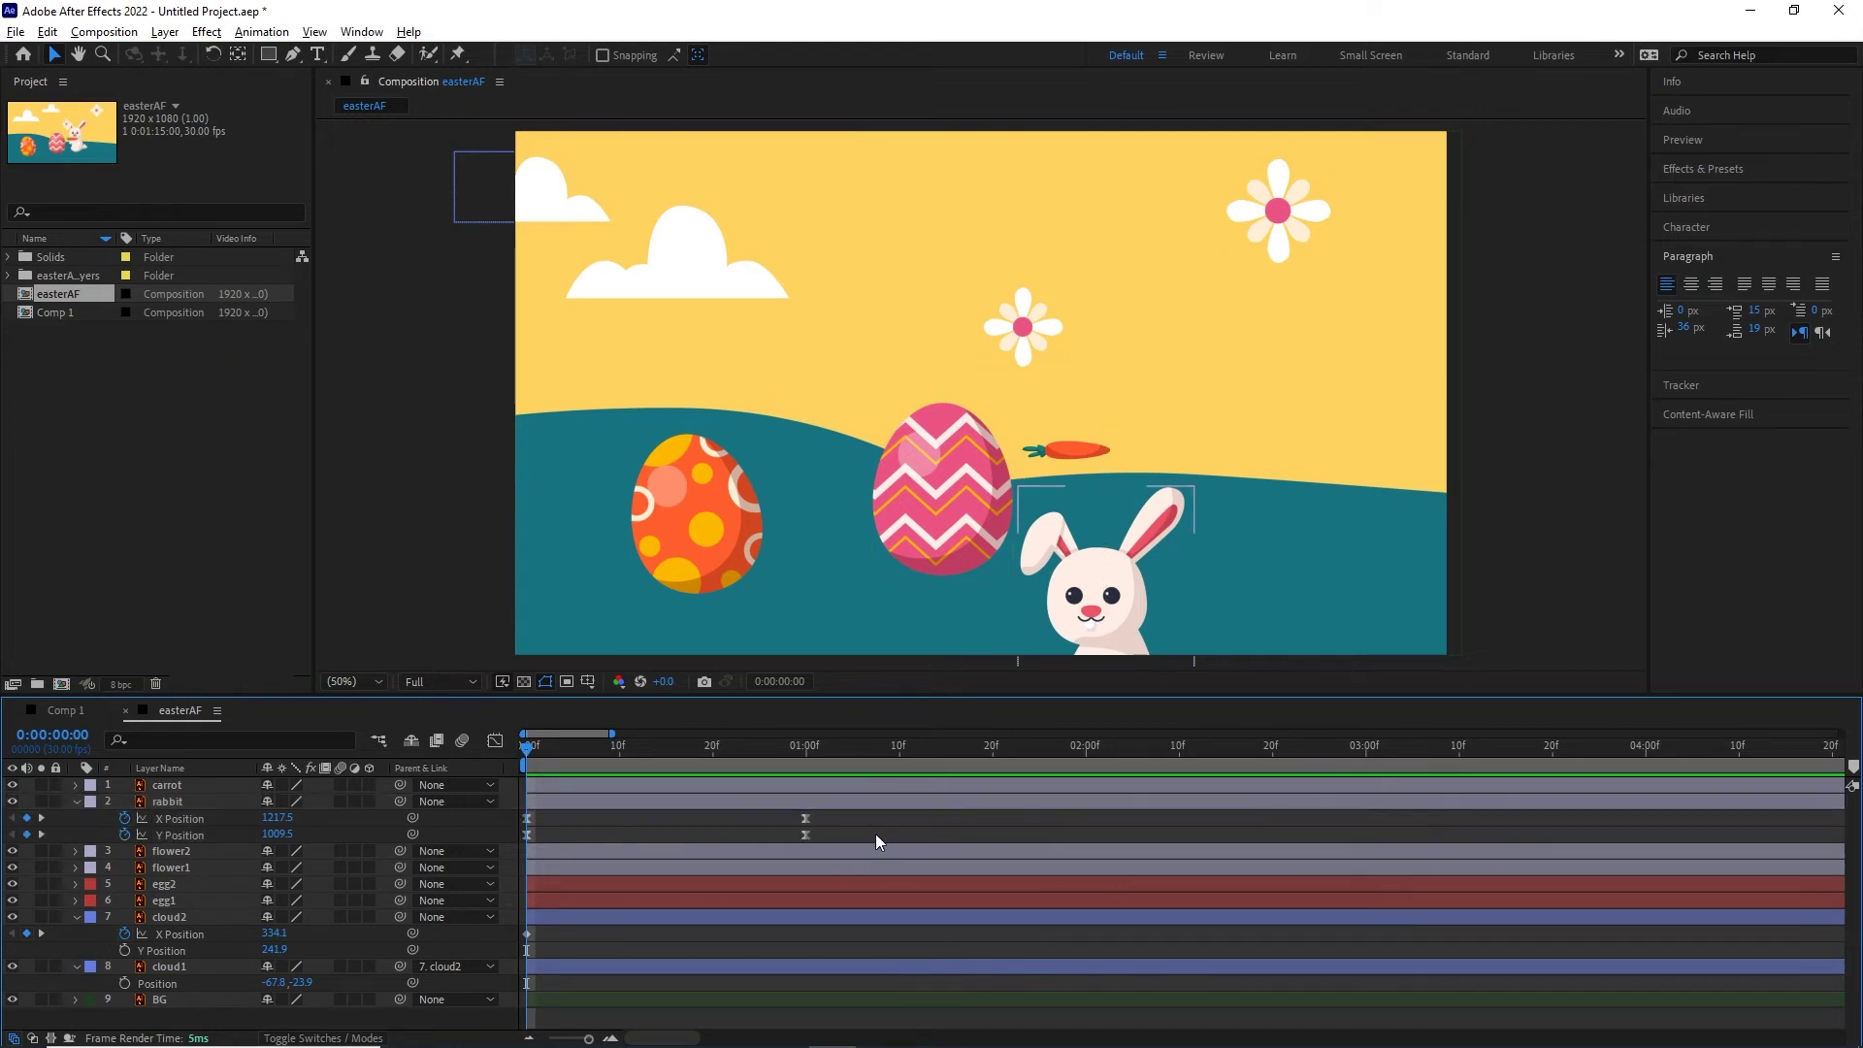
pyautogui.click(125, 835)
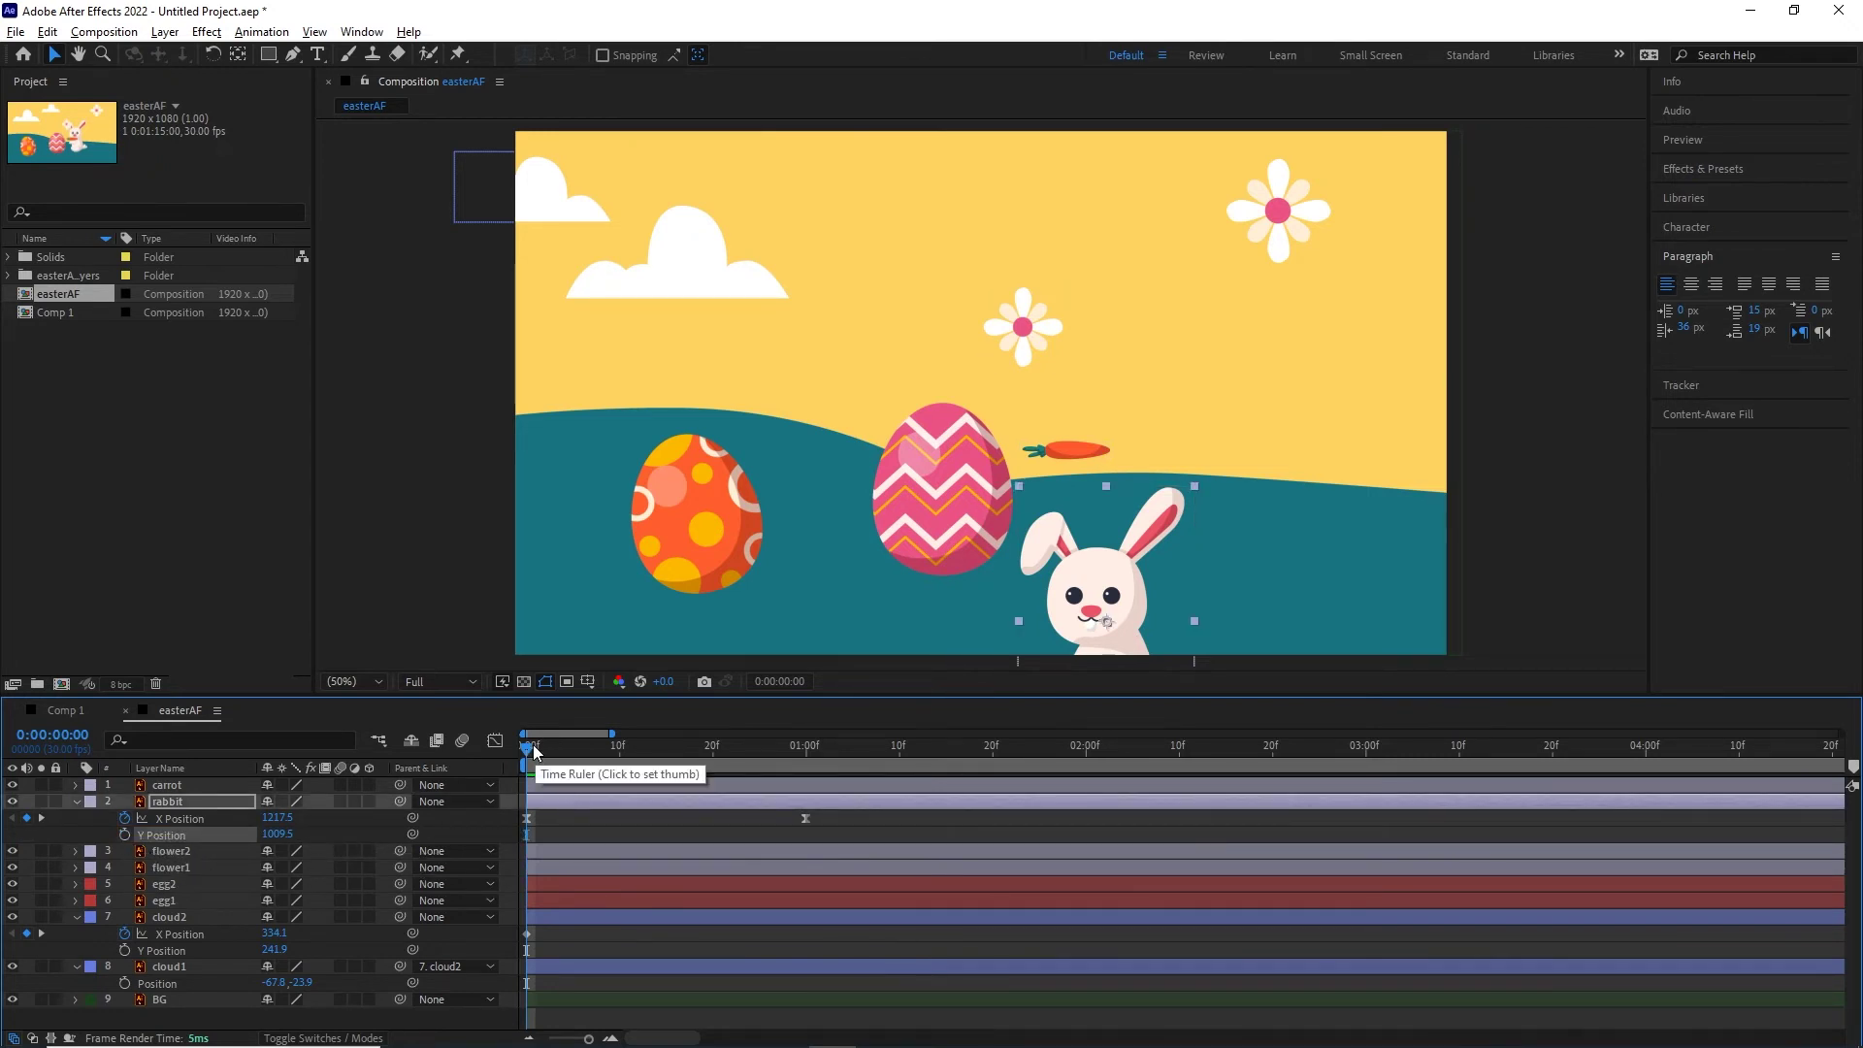
pyautogui.moveTo(535, 752); pyautogui.dragTo(591, 752)
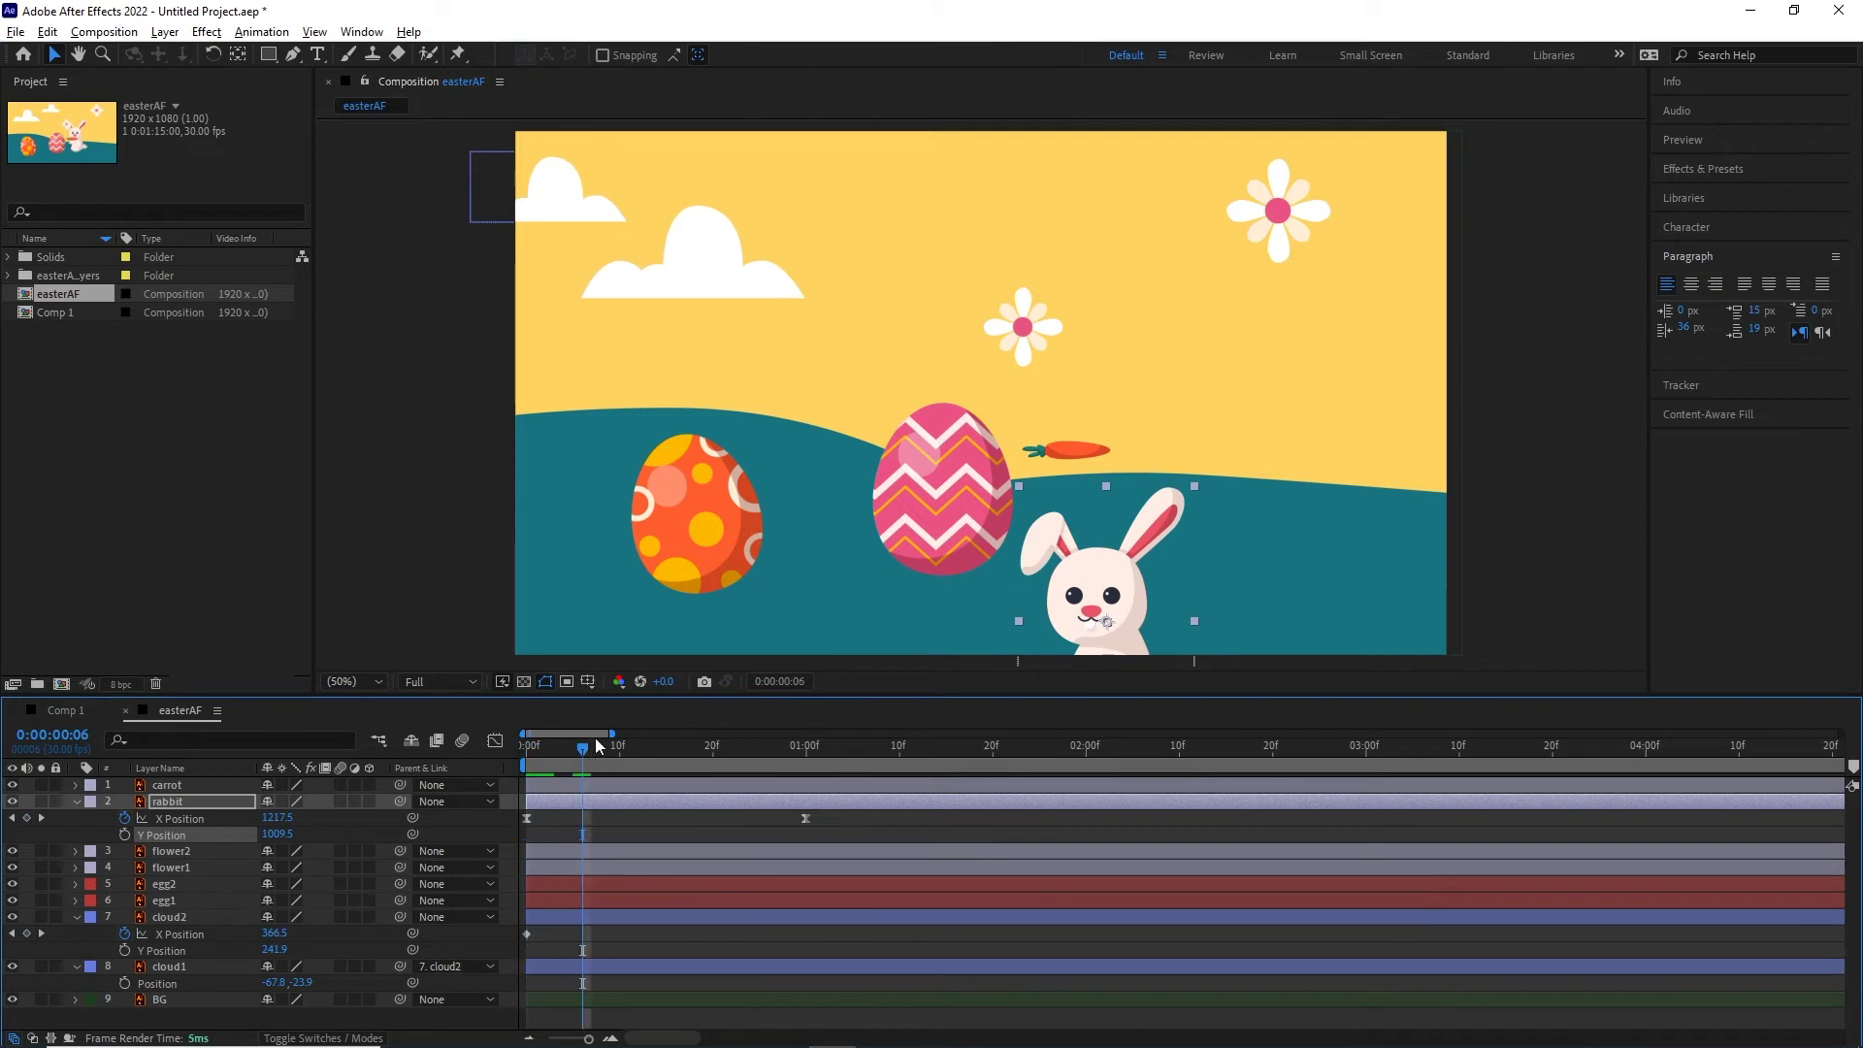
pyautogui.hotkey('ctrl', 'z')
pyautogui.hotkey('ctrl', 'z')
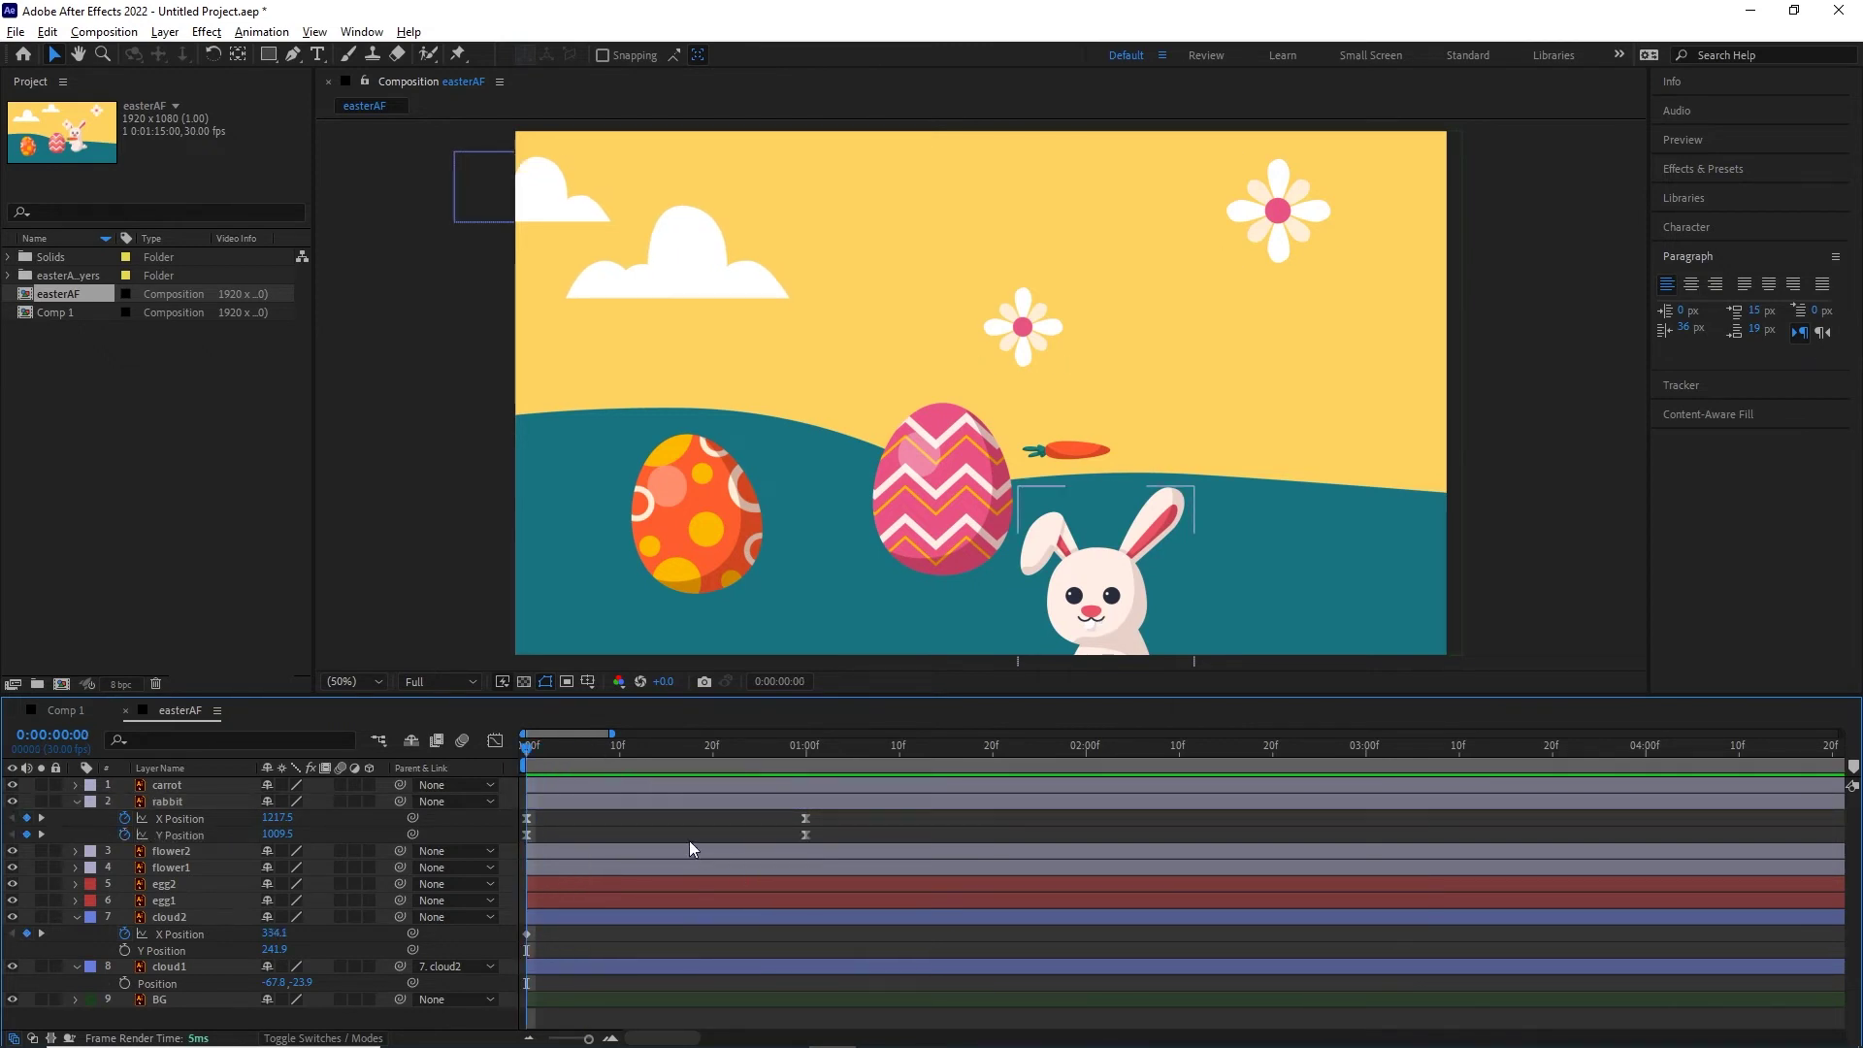
# - Remove the rabbit's X Position animation, keep the Y Position keyframes, and check the rise between 0 s and 1 s
pyautogui.click(239, 844)
pyautogui.click(116, 840)
pyautogui.click(125, 822)
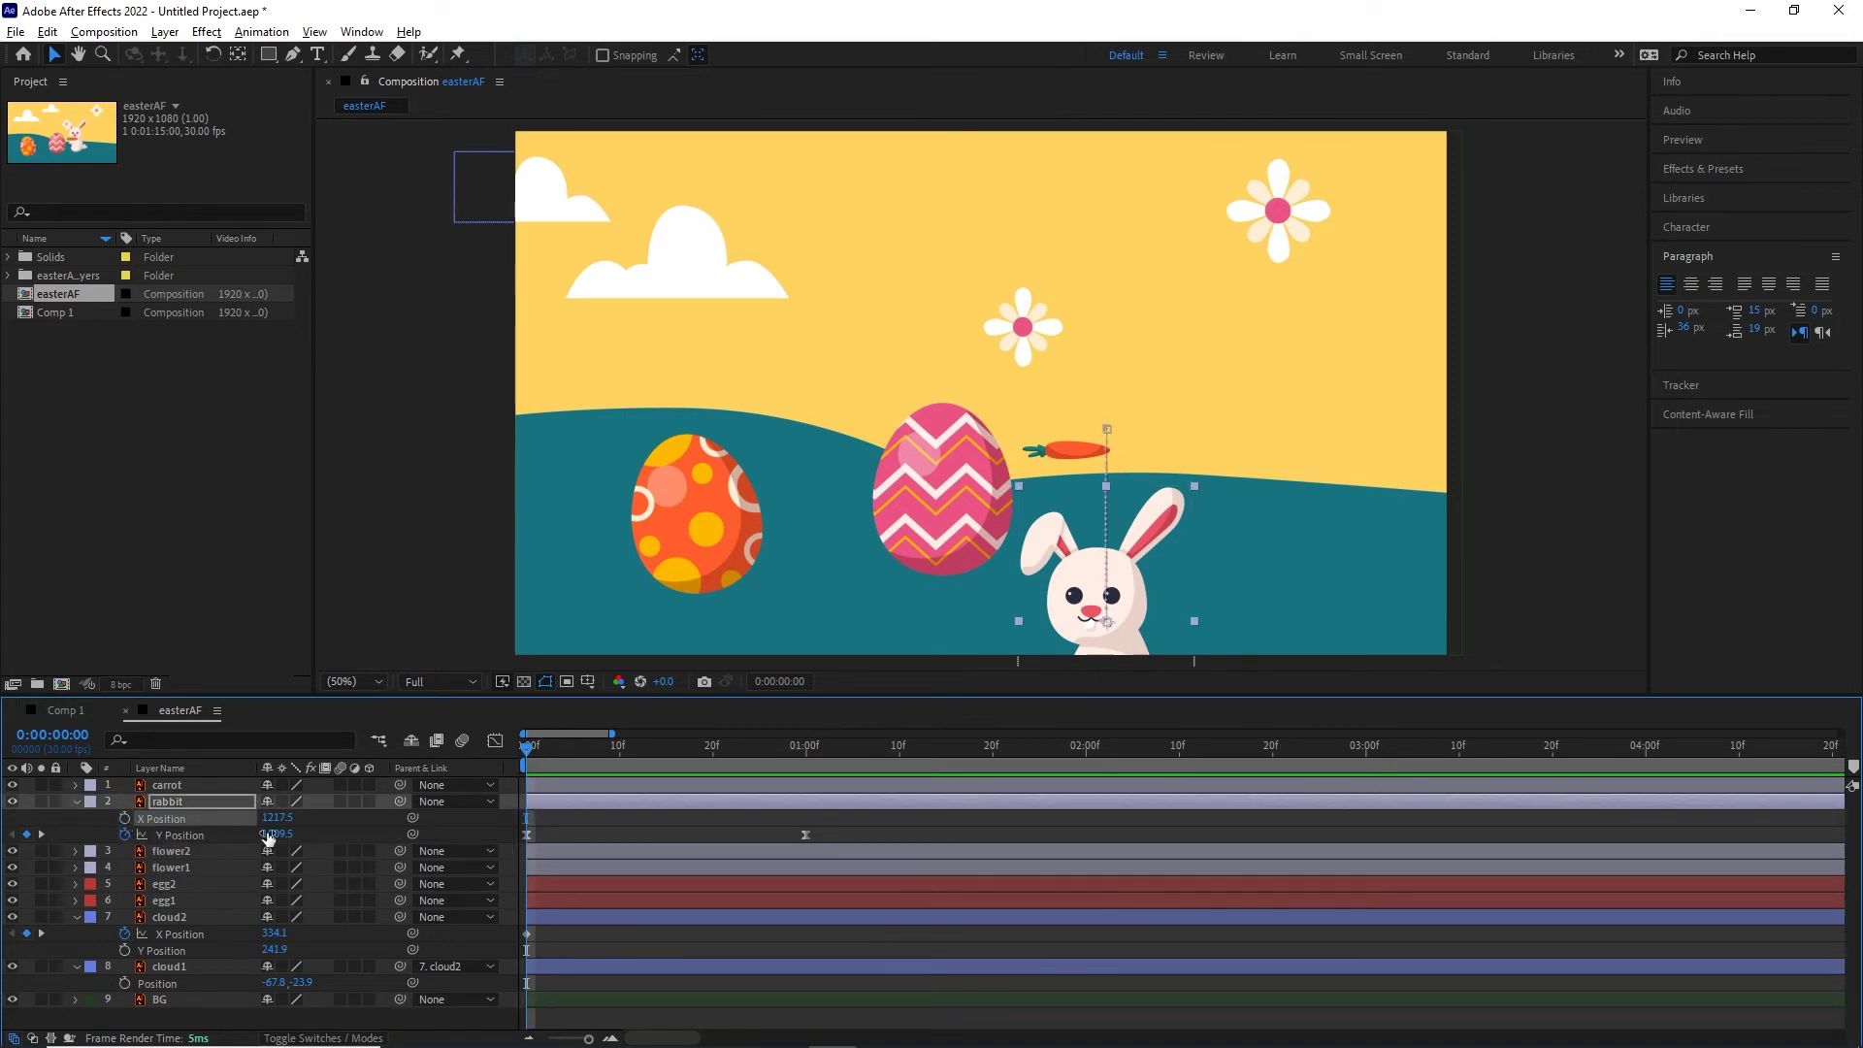
pyautogui.moveTo(529, 752); pyautogui.dragTo(812, 749)
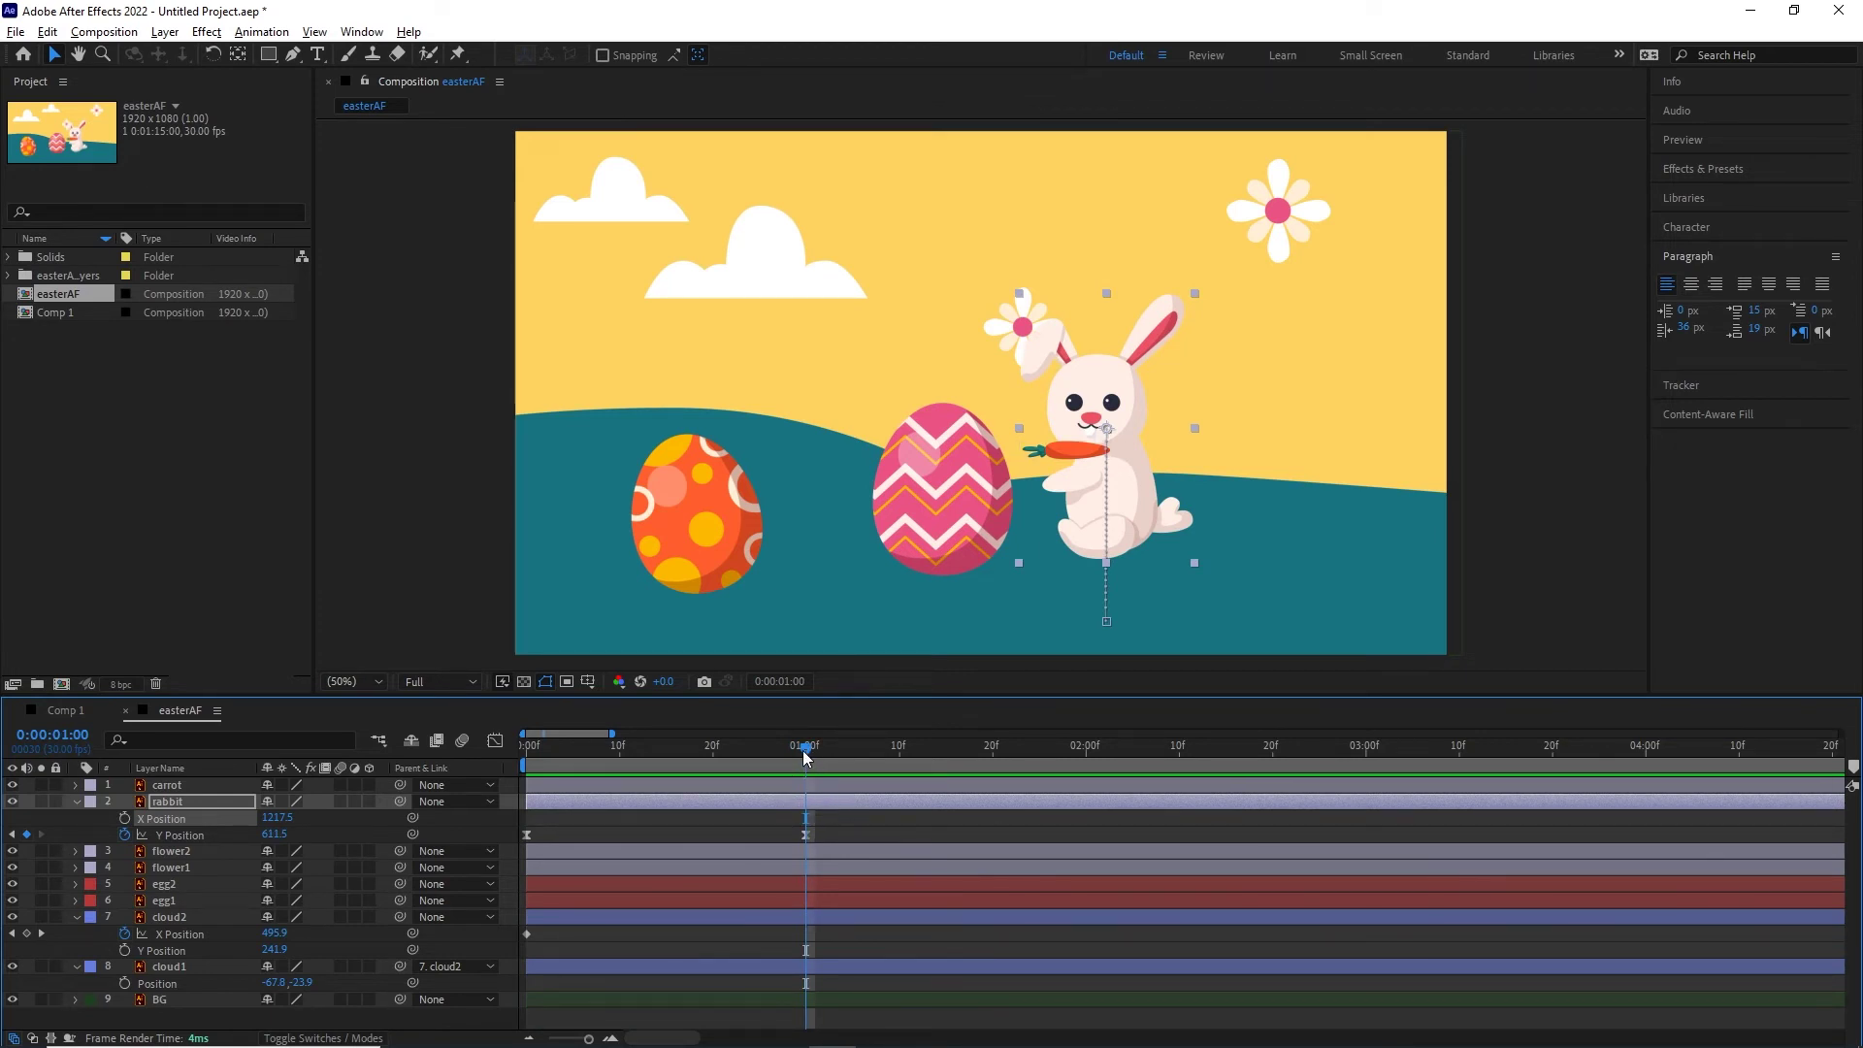
pyautogui.moveTo(806, 749); pyautogui.dragTo(542, 758)
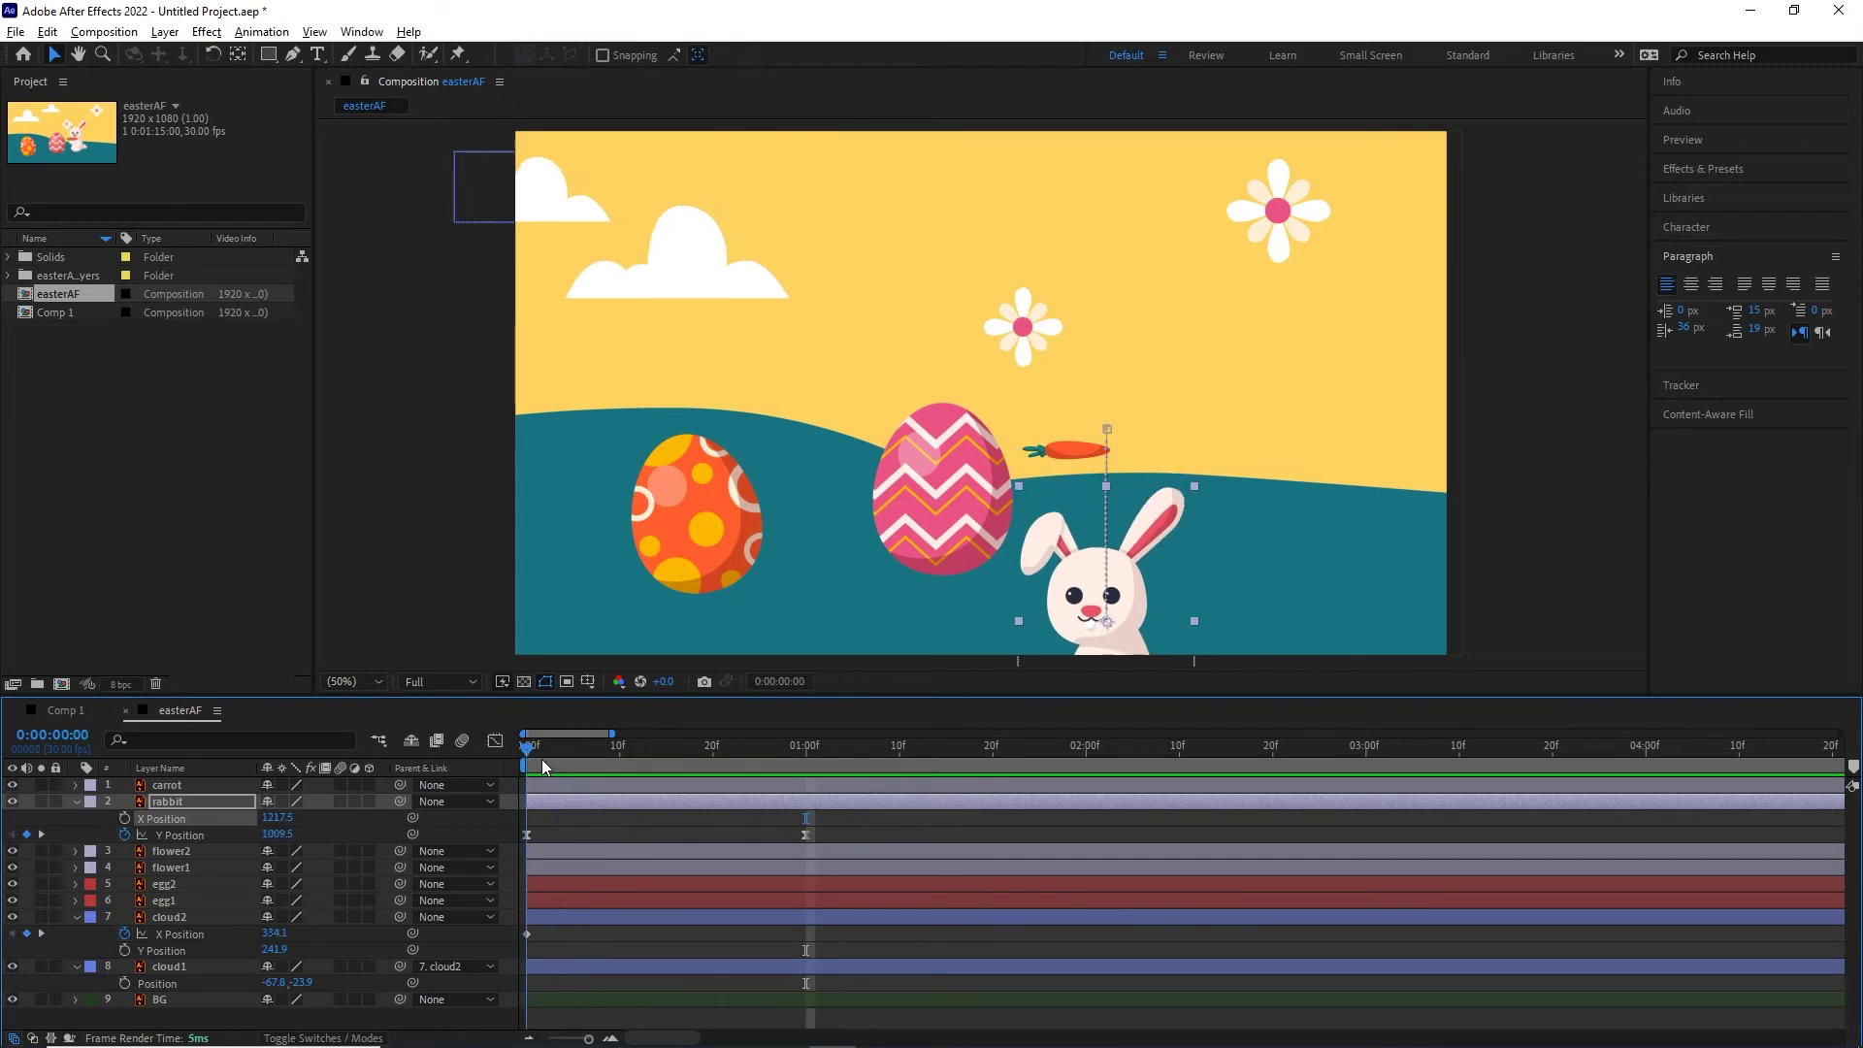
pyautogui.click(829, 825)
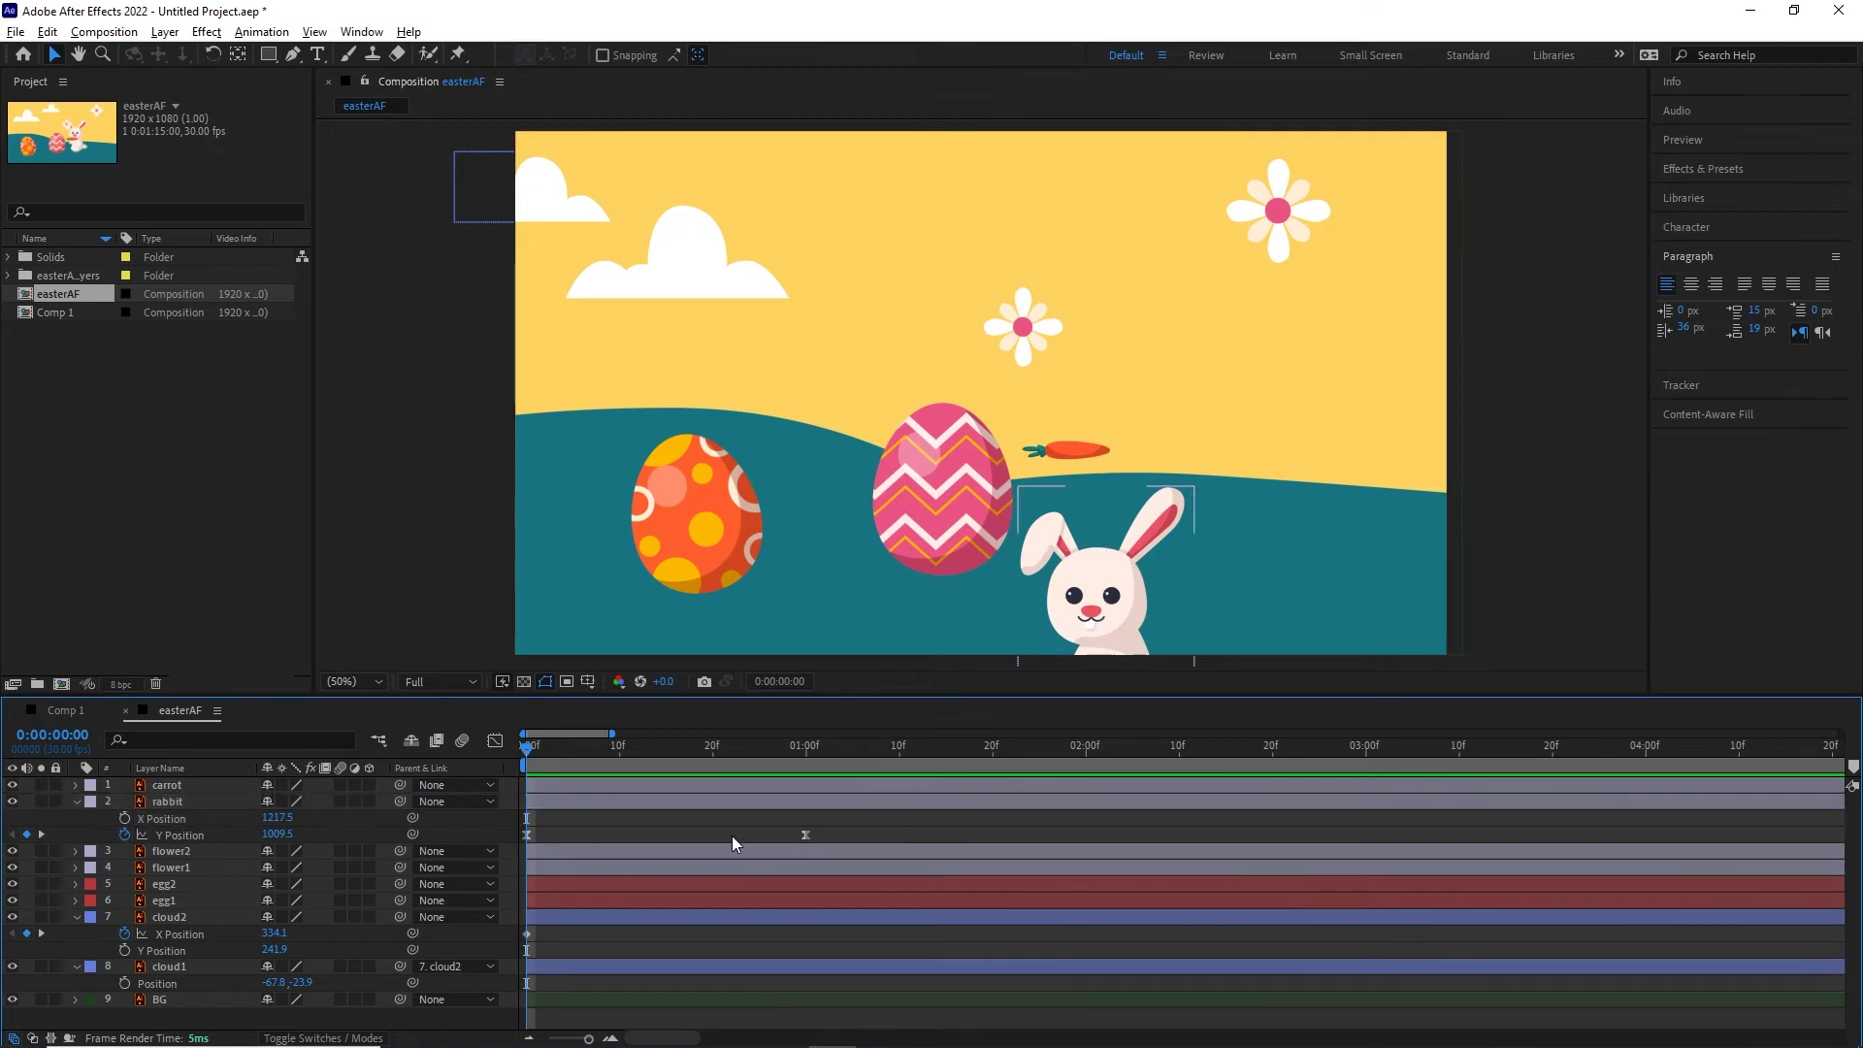
# - Convert both of the rabbit's Y Position keyframes to linear interpolation at 0 s
pyautogui.moveTo(818, 834); pyautogui.dragTo(512, 832)
pyautogui.moveTo(529, 747); pyautogui.dragTo(611, 749)
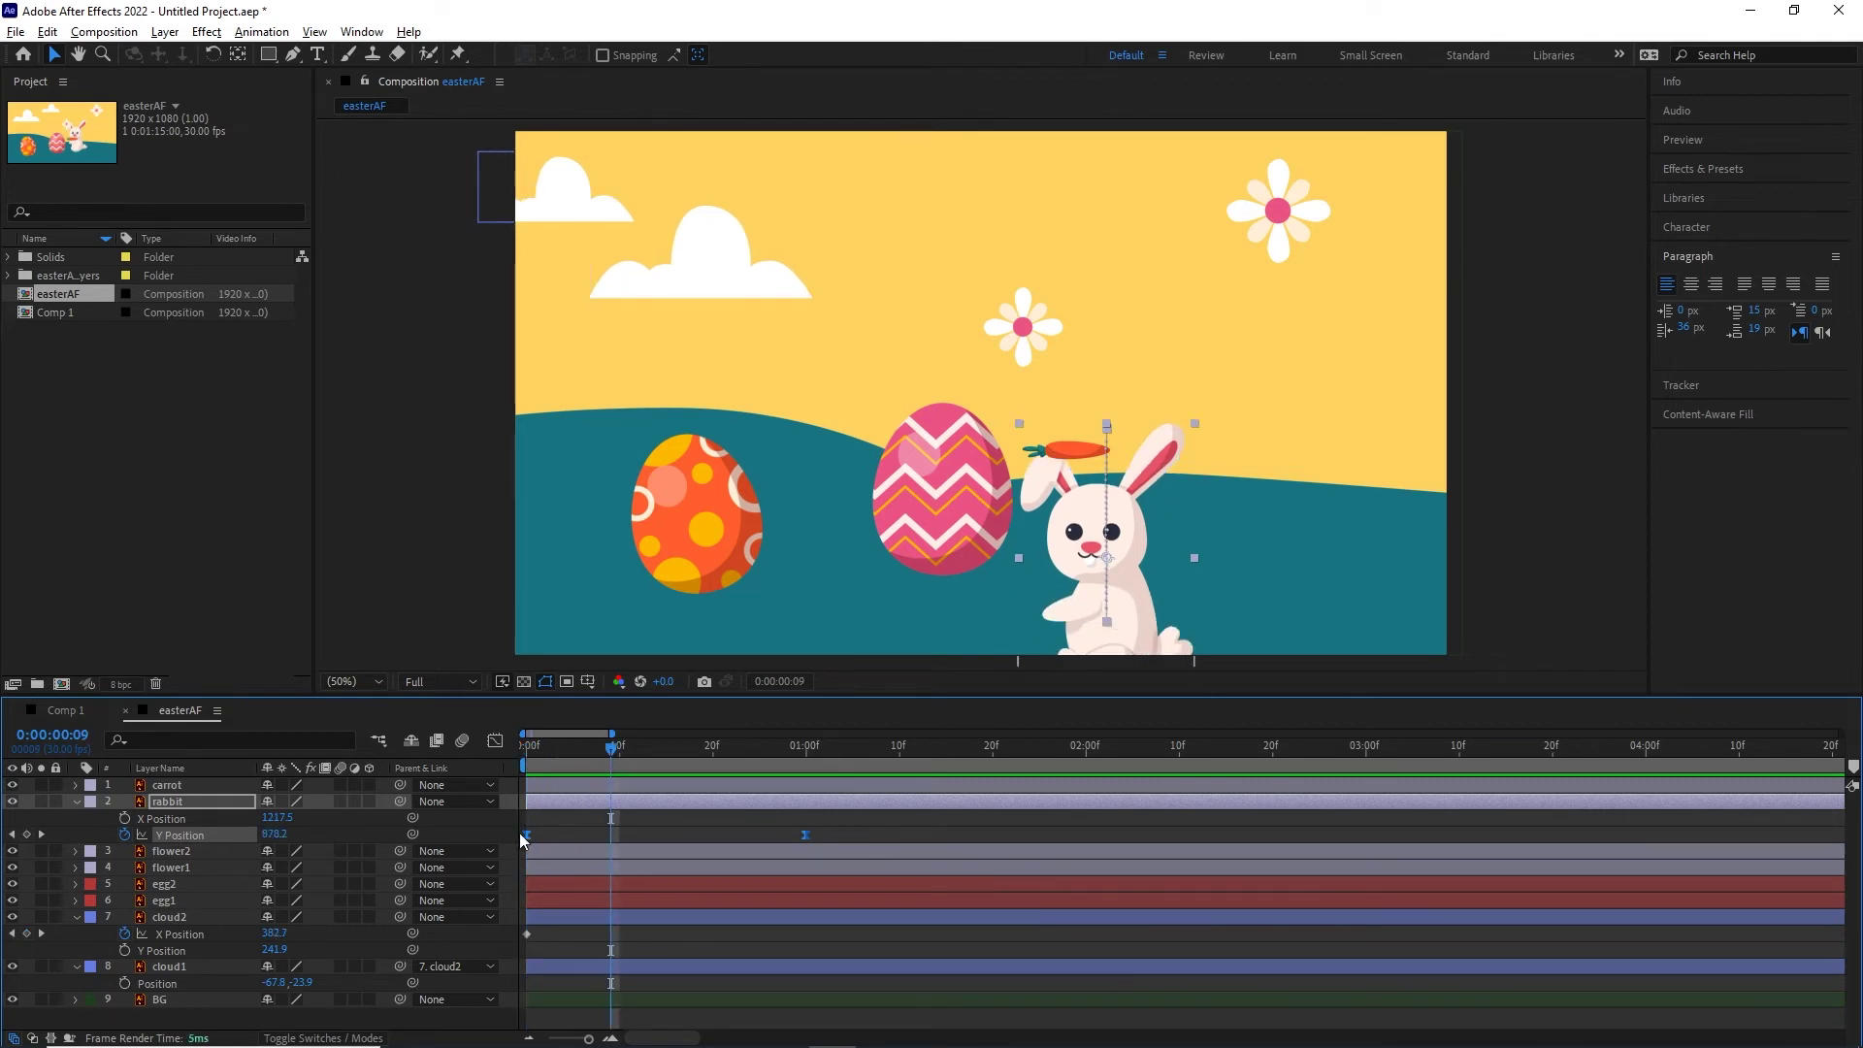
pyautogui.moveTo(614, 752); pyautogui.dragTo(539, 744)
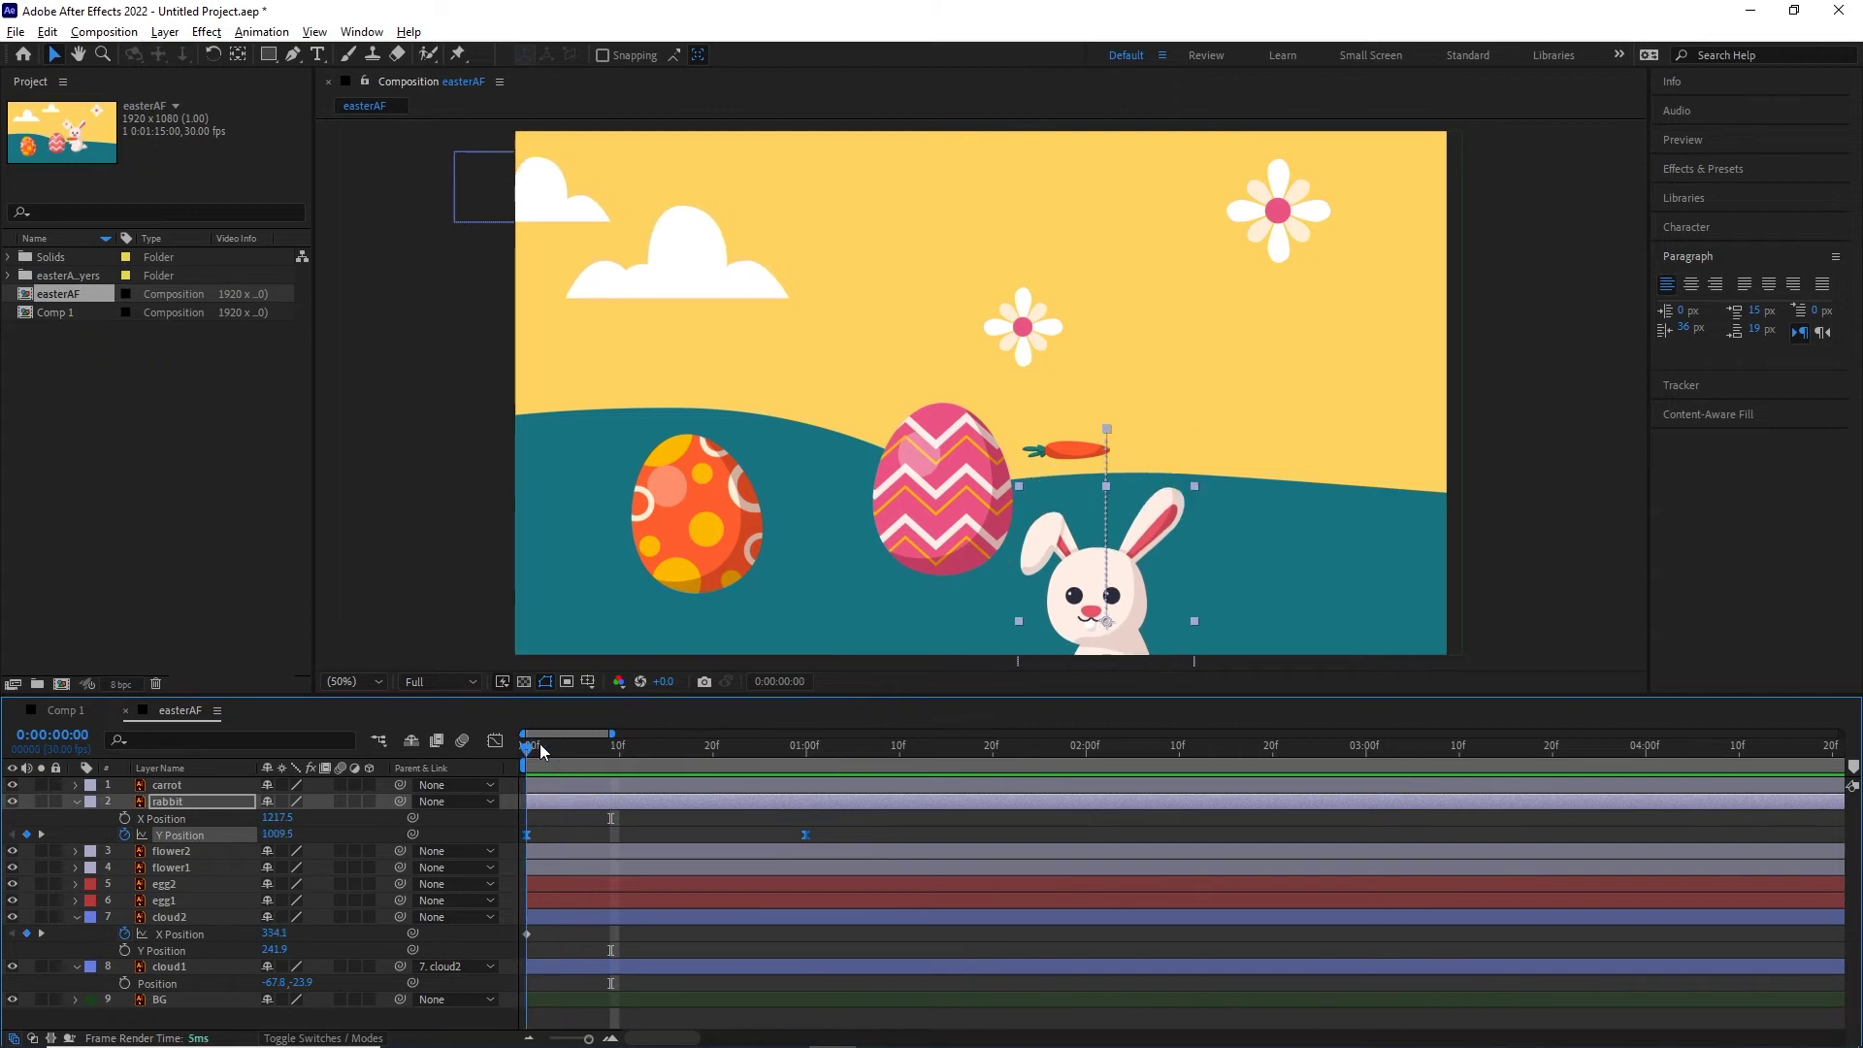
pyautogui.keyDown('ctrl'); pyautogui.click(526, 834); pyautogui.keyUp('ctrl')
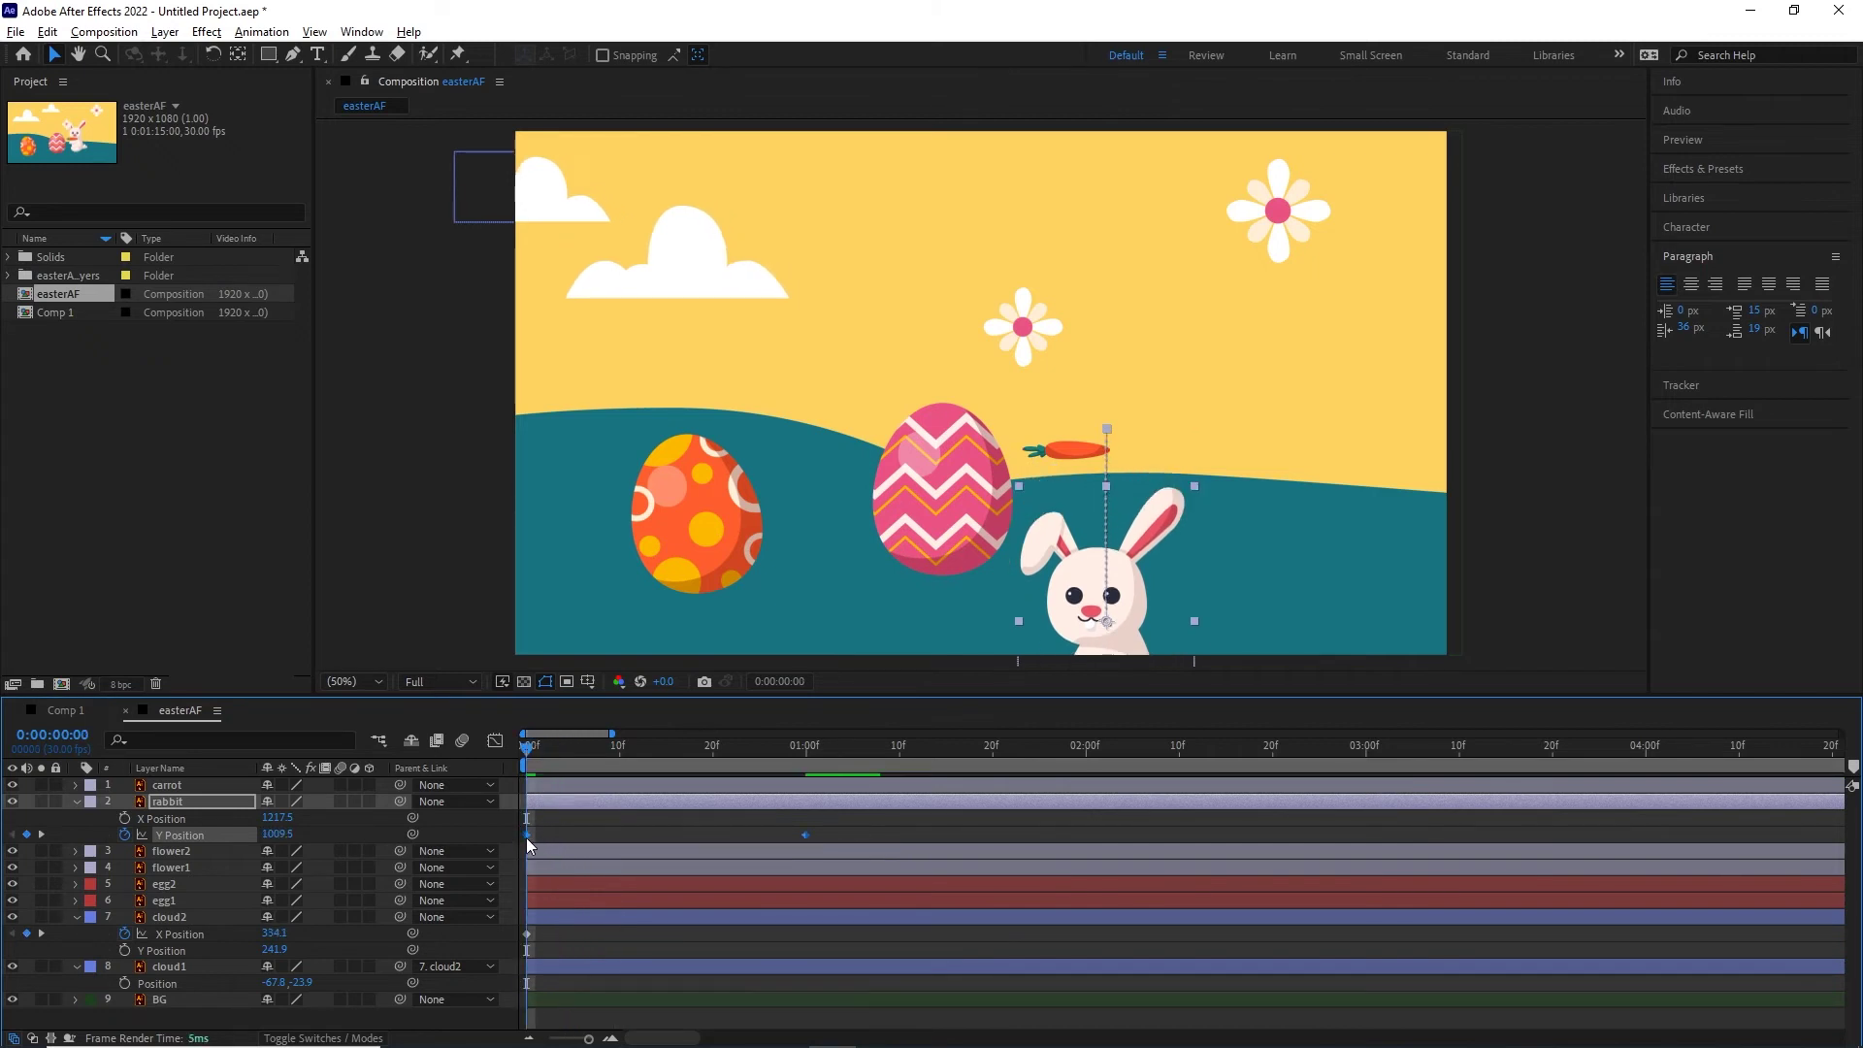
# - Scrub to frame 17 and examine the rabbit's linear Y Position curve in the Graph Editor
pyautogui.moveTo(529, 767); pyautogui.dragTo(684, 747)
pyautogui.click(846, 834)
pyautogui.moveTo(835, 836); pyautogui.dragTo(663, 835)
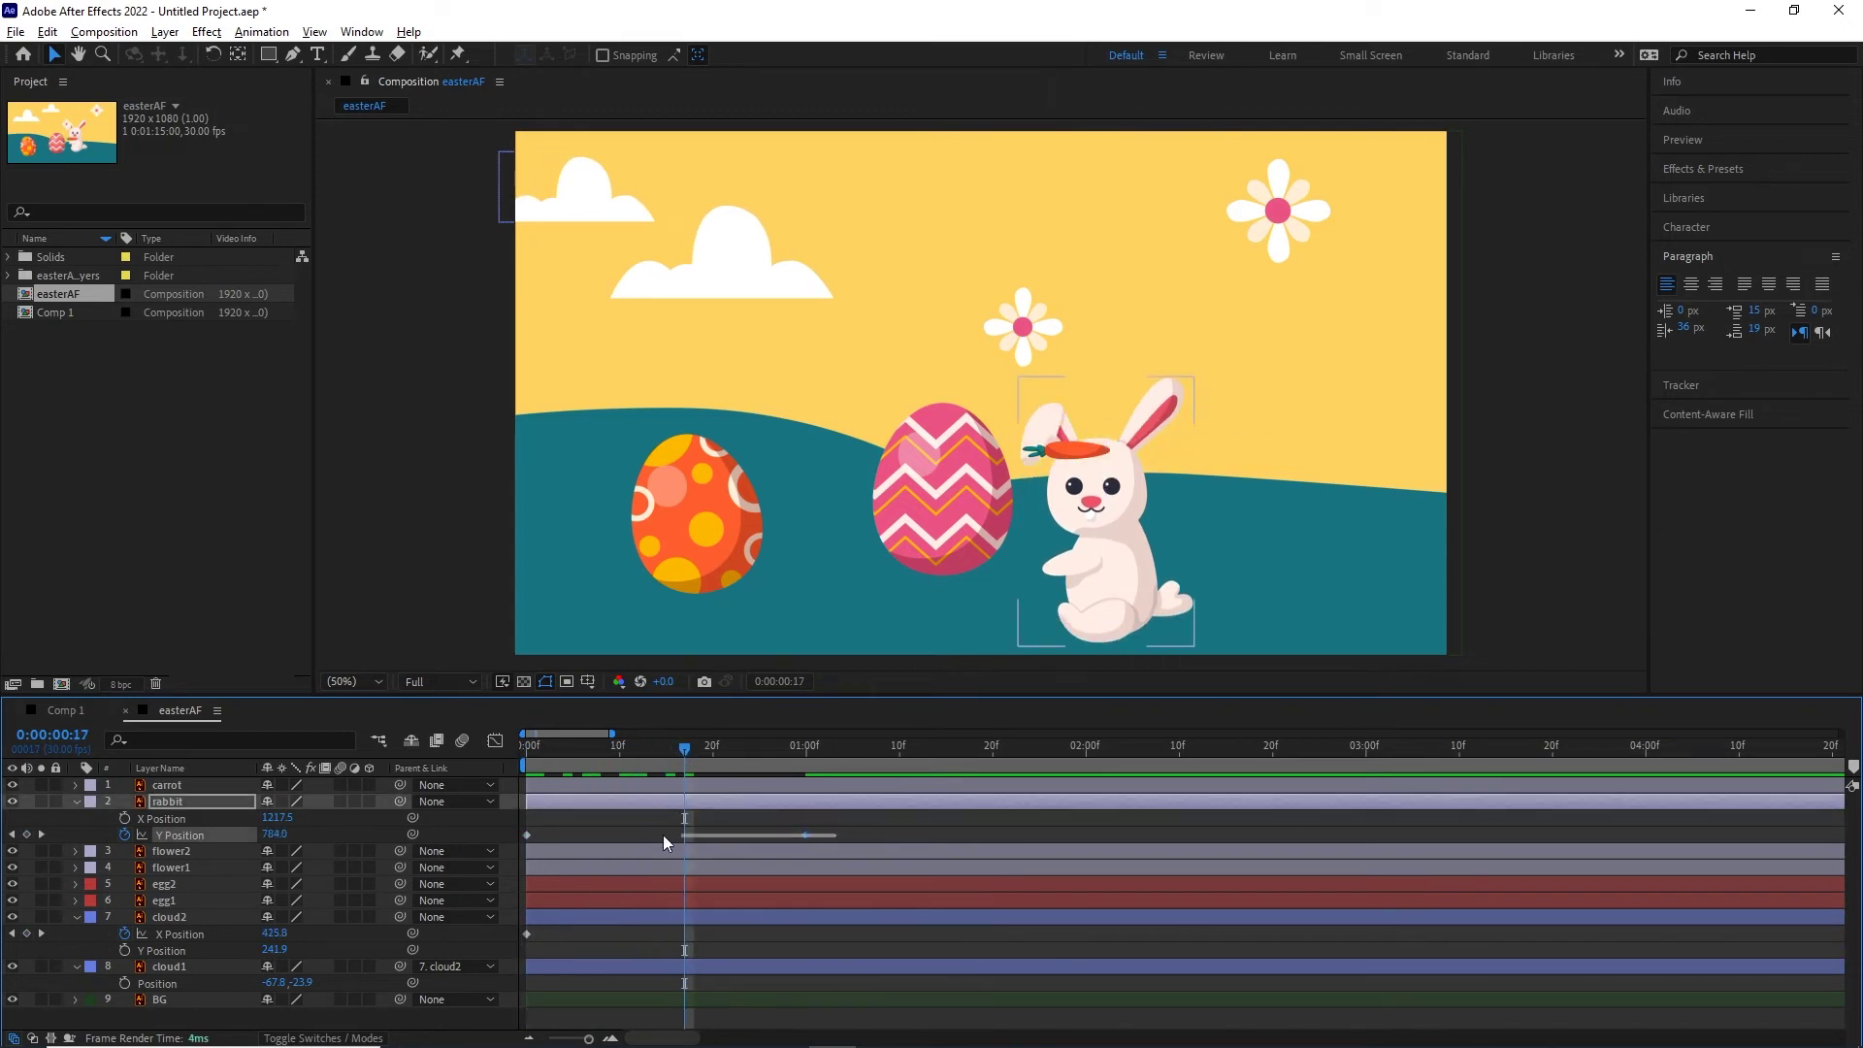
pyautogui.moveTo(536, 835); pyautogui.dragTo(522, 835)
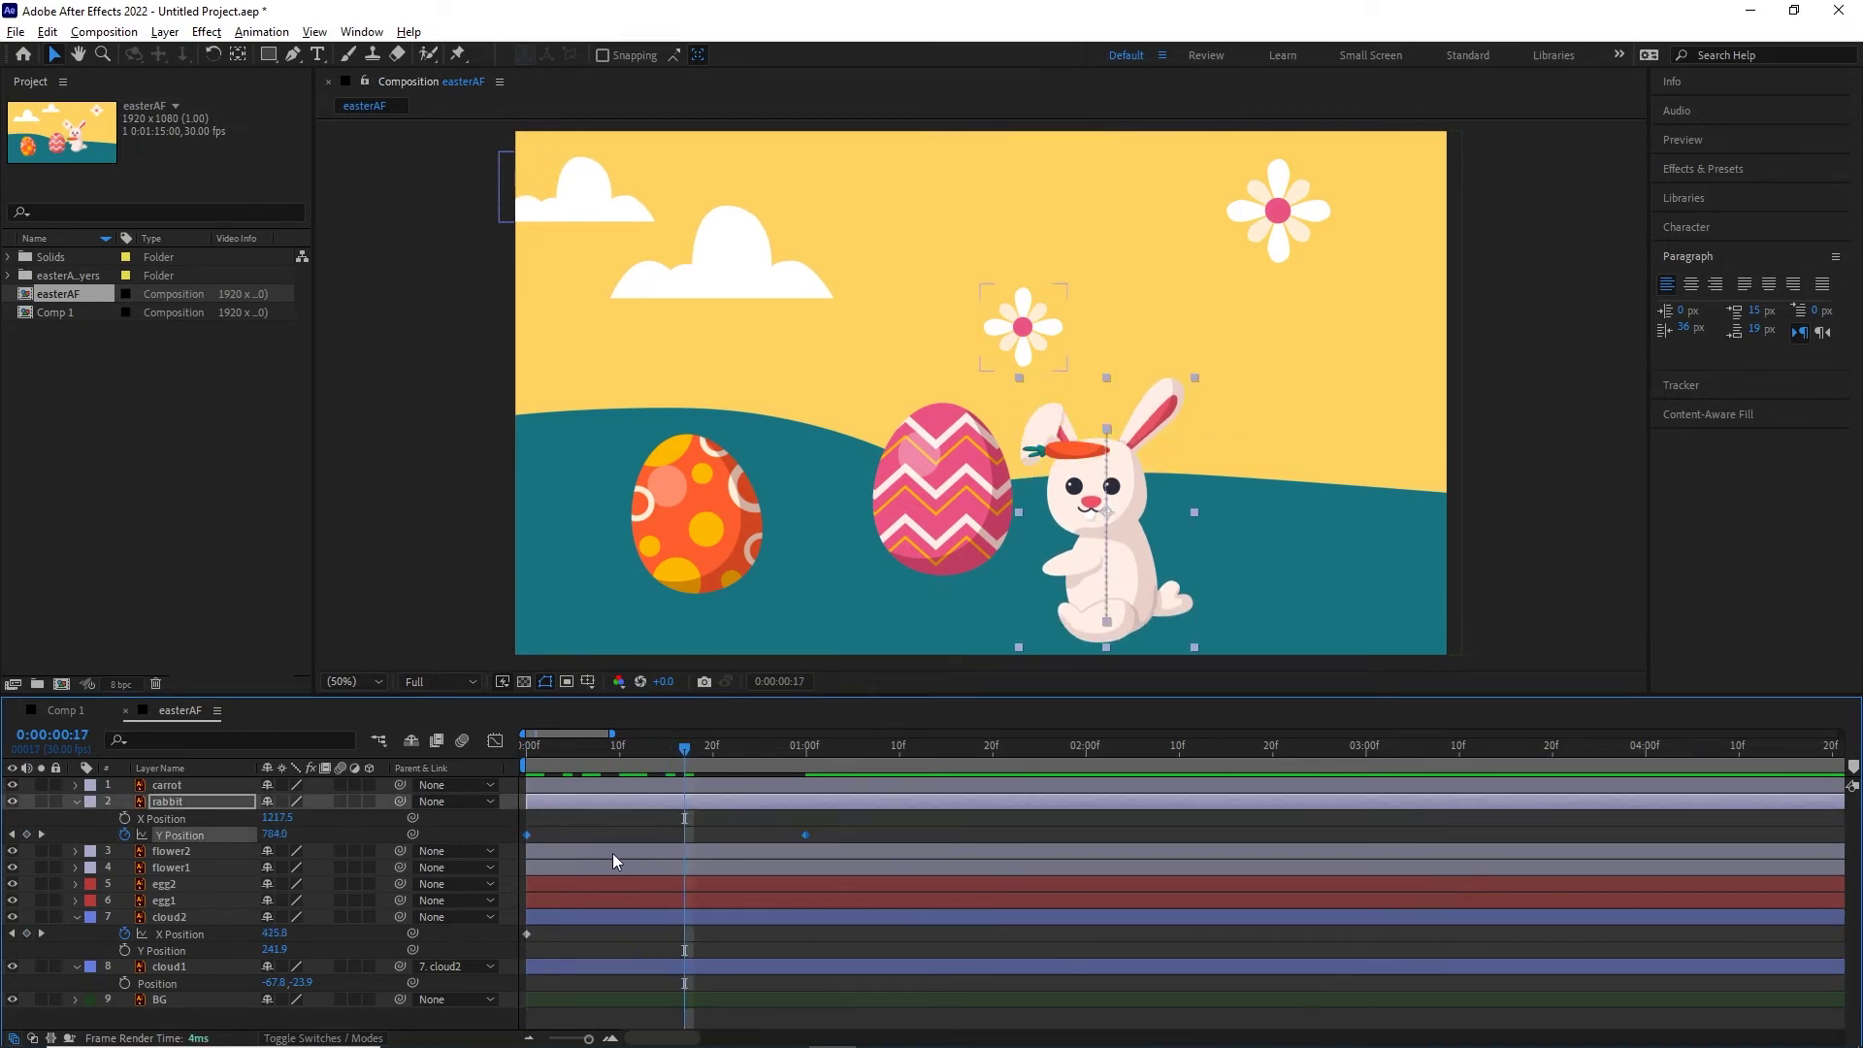
pyautogui.click(495, 746)
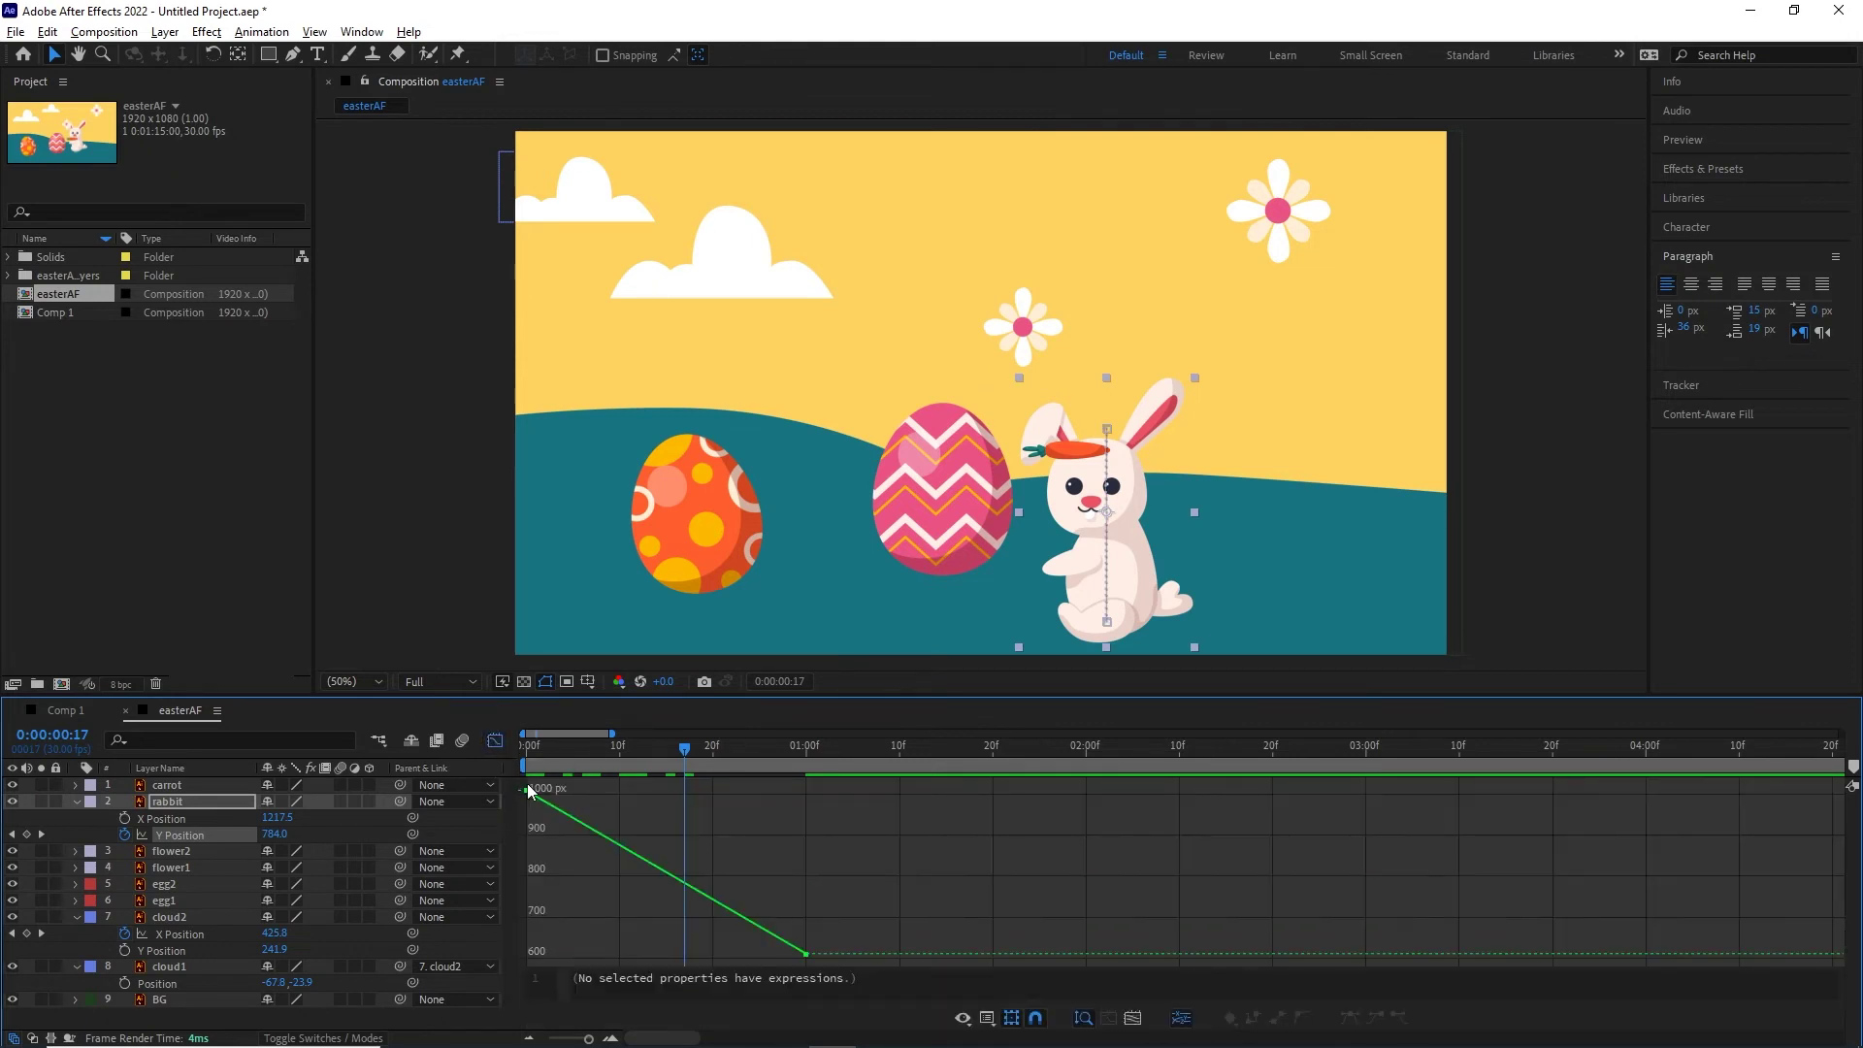
pyautogui.moveTo(818, 958)
pyautogui.click(495, 740)
# - Apply Easy Ease to both of the rabbit's Y Position keyframes and show their curve in the Graph Editor
pyautogui.click(831, 830)
pyautogui.moveTo(829, 828); pyautogui.dragTo(504, 837)
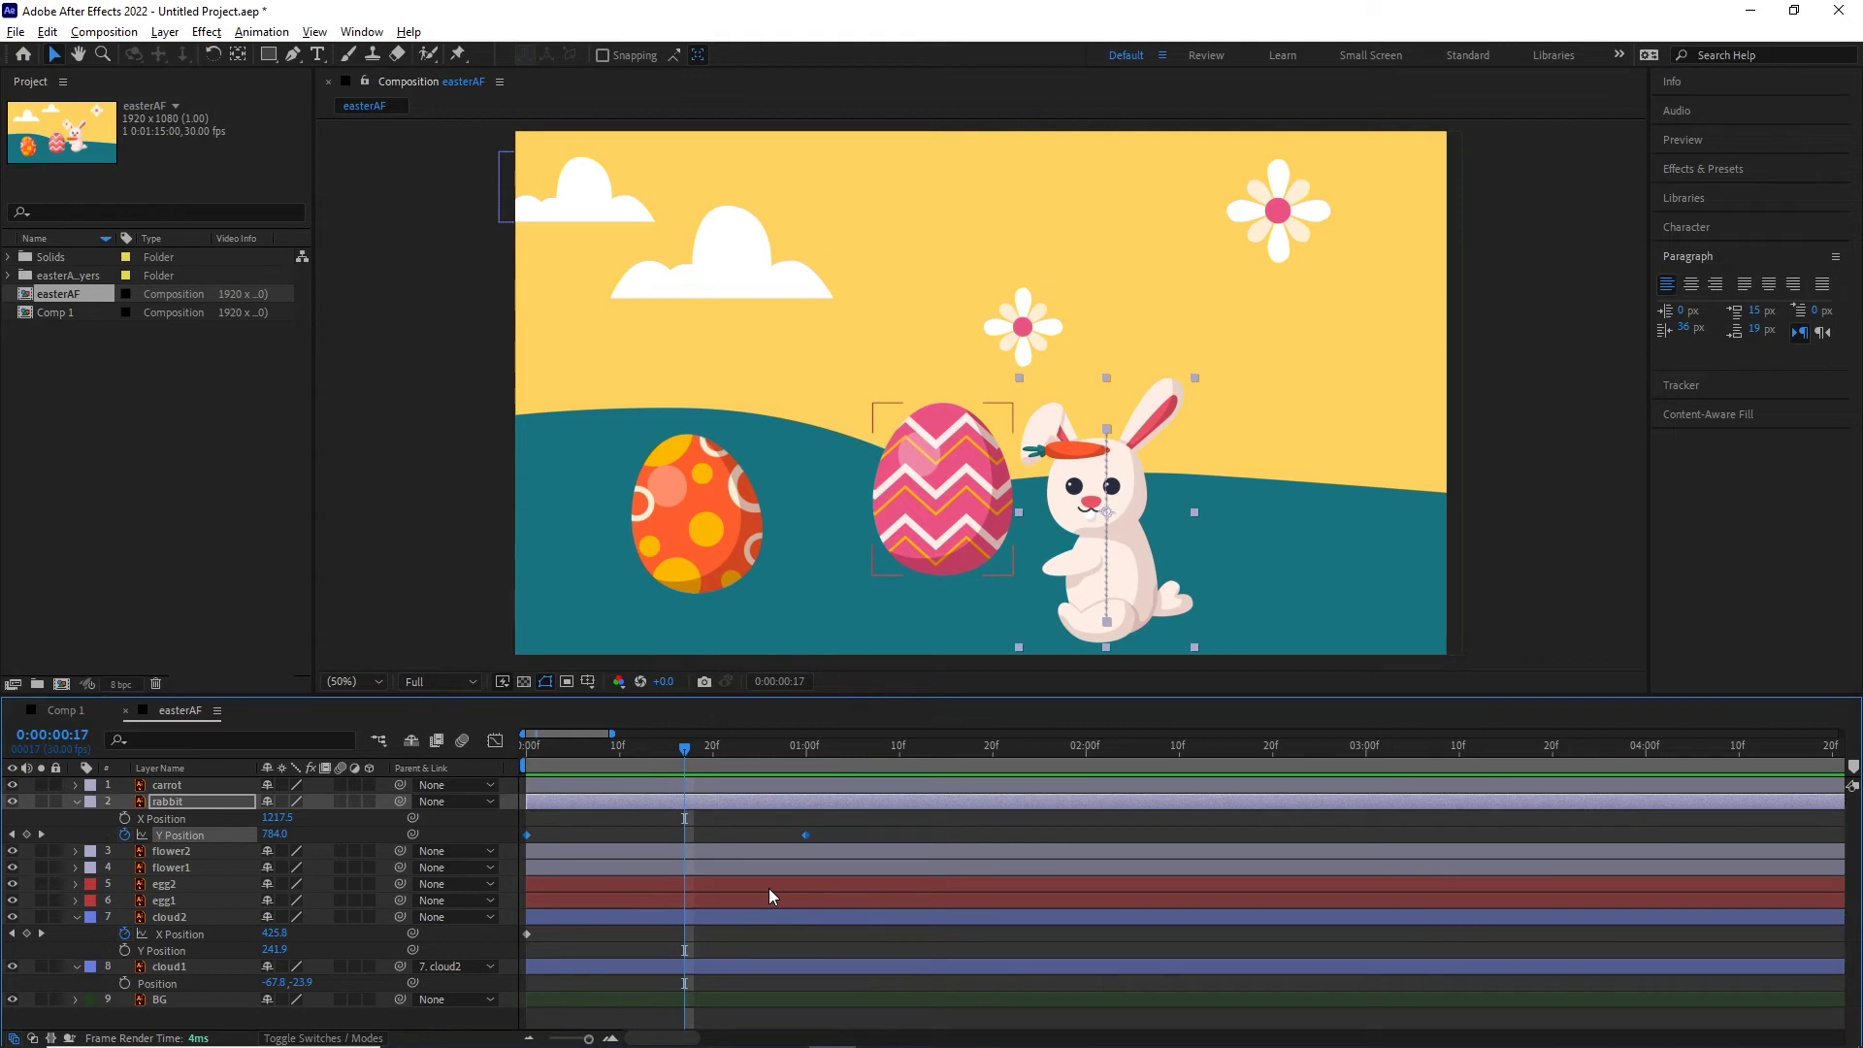
pyautogui.press('F9')
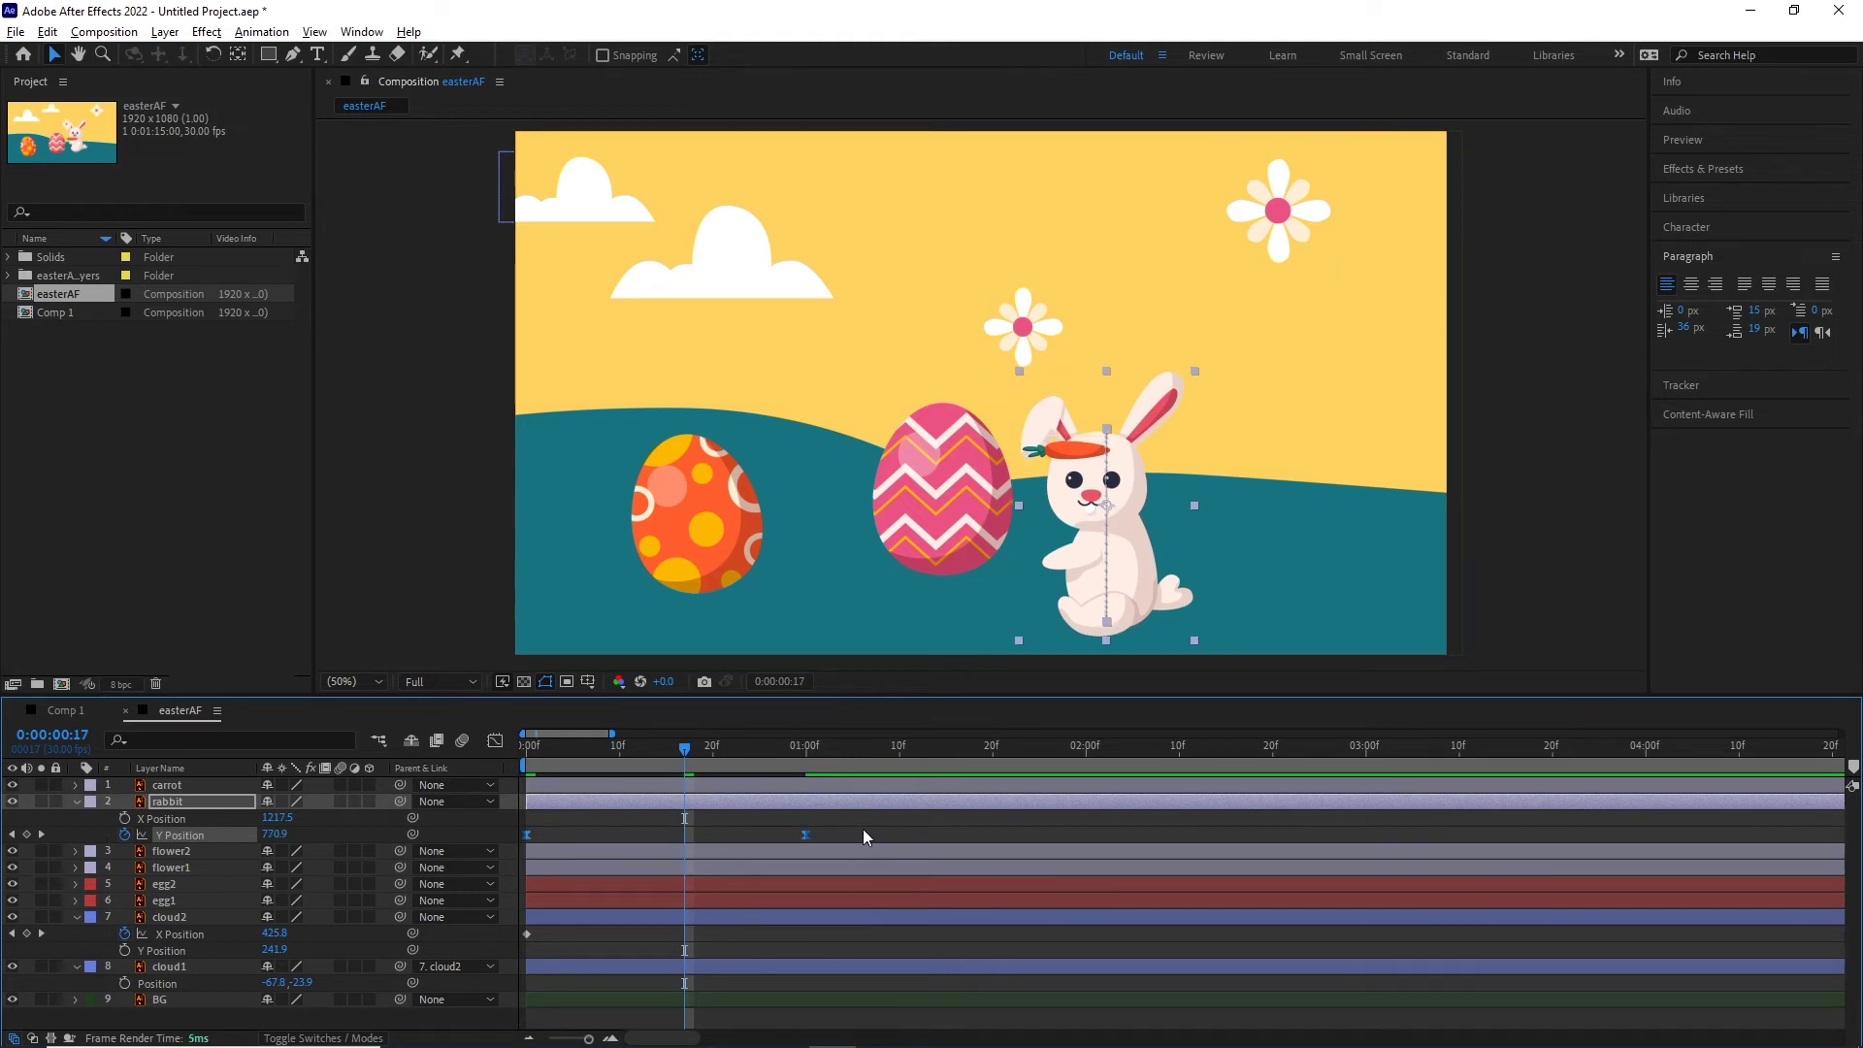
pyautogui.click(495, 741)
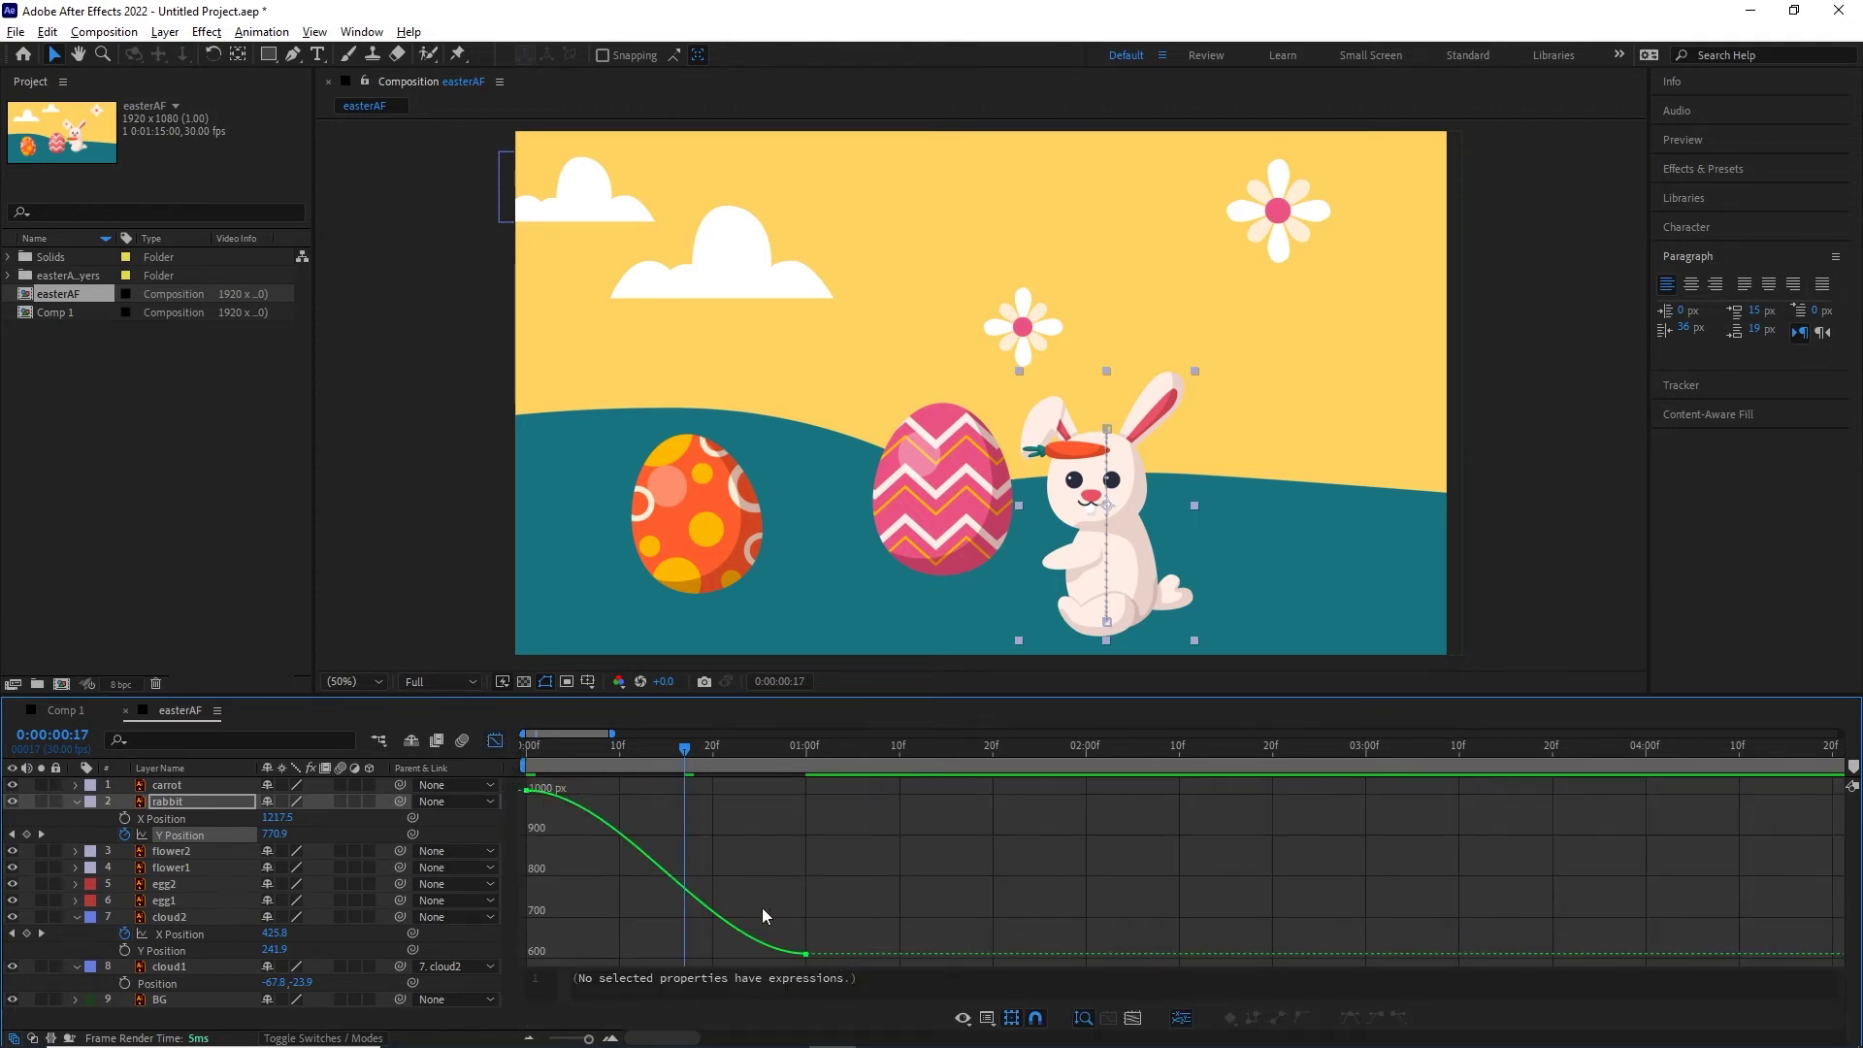
# - Try lengthening the first Y Position keyframe's ease handle, undo the change, and leave the Graph Editor
pyautogui.click(525, 789)
pyautogui.moveTo(580, 844); pyautogui.dragTo(477, 768)
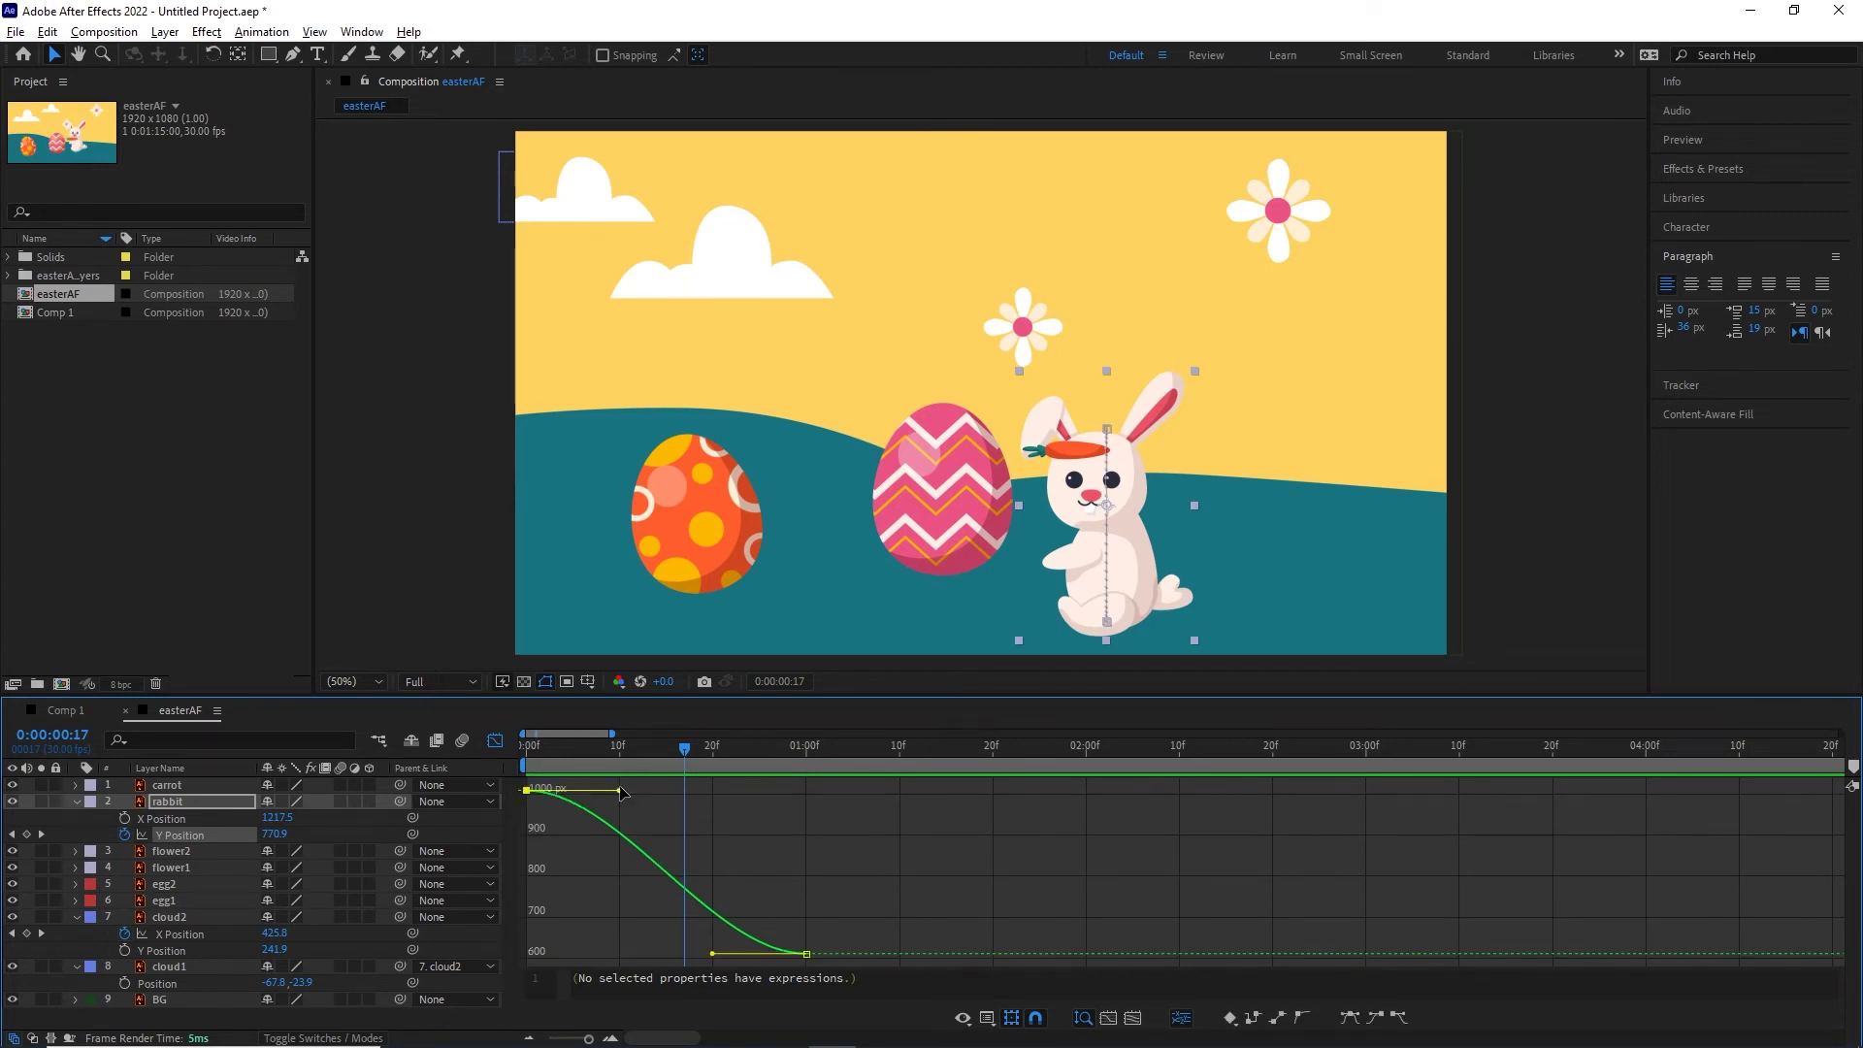
pyautogui.moveTo(622, 793); pyautogui.dragTo(653, 790)
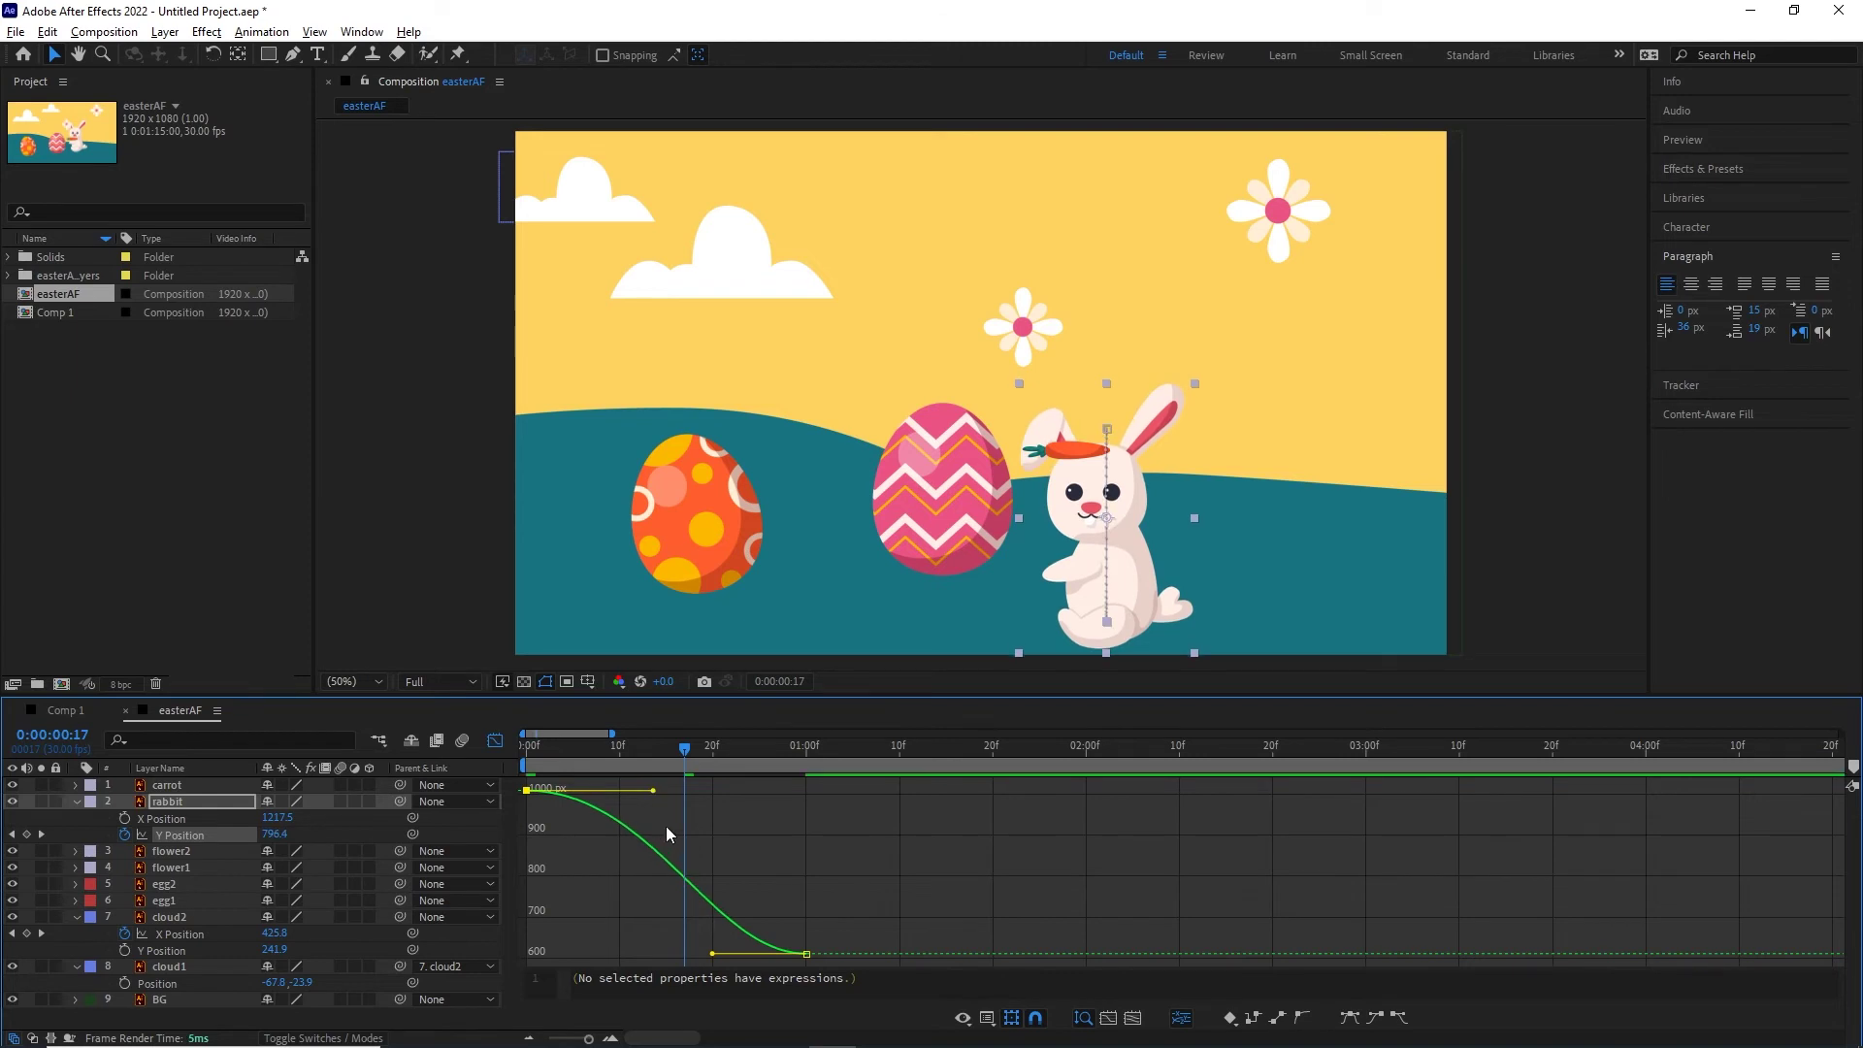
pyautogui.hotkey('ctrl', 'z')
pyautogui.click(494, 740)
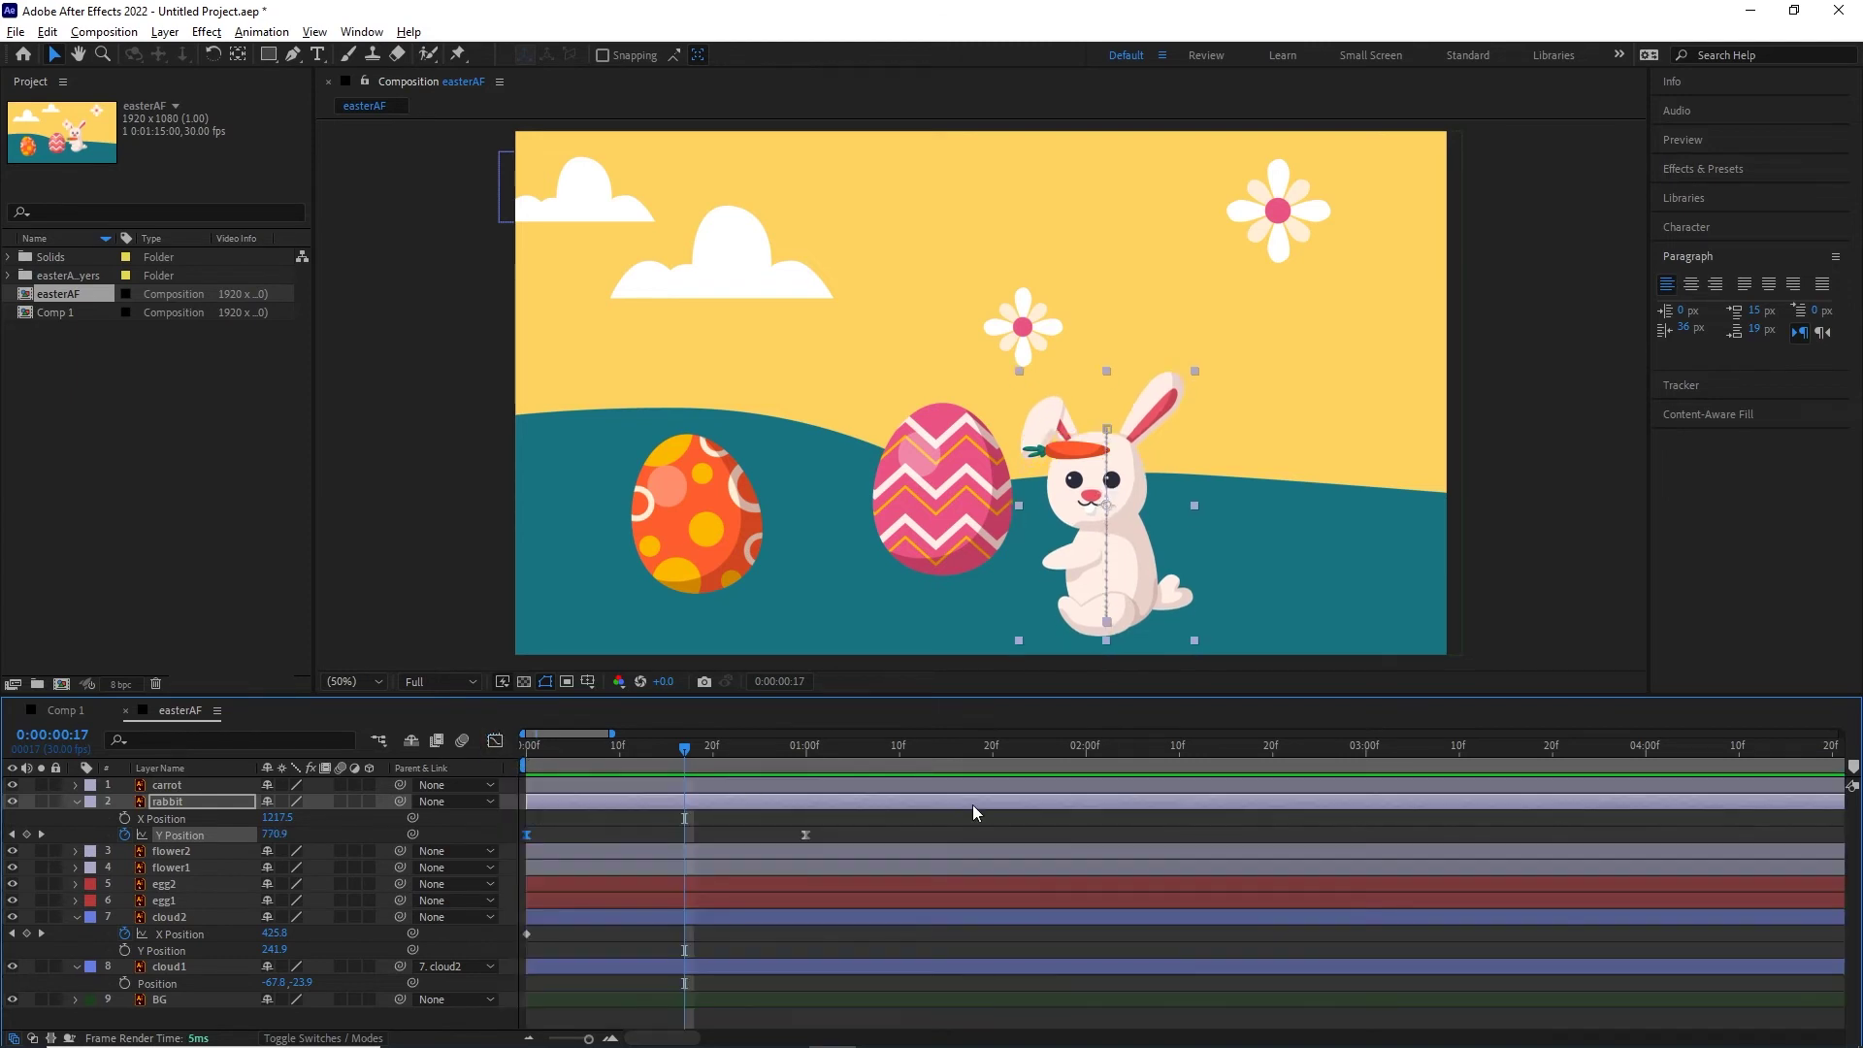
# - Return to 0 s, convert both rabbit Y Position keyframes back to linear, and check their curve in the Graph Editor
pyautogui.moveTo(685, 749); pyautogui.dragTo(586, 736)
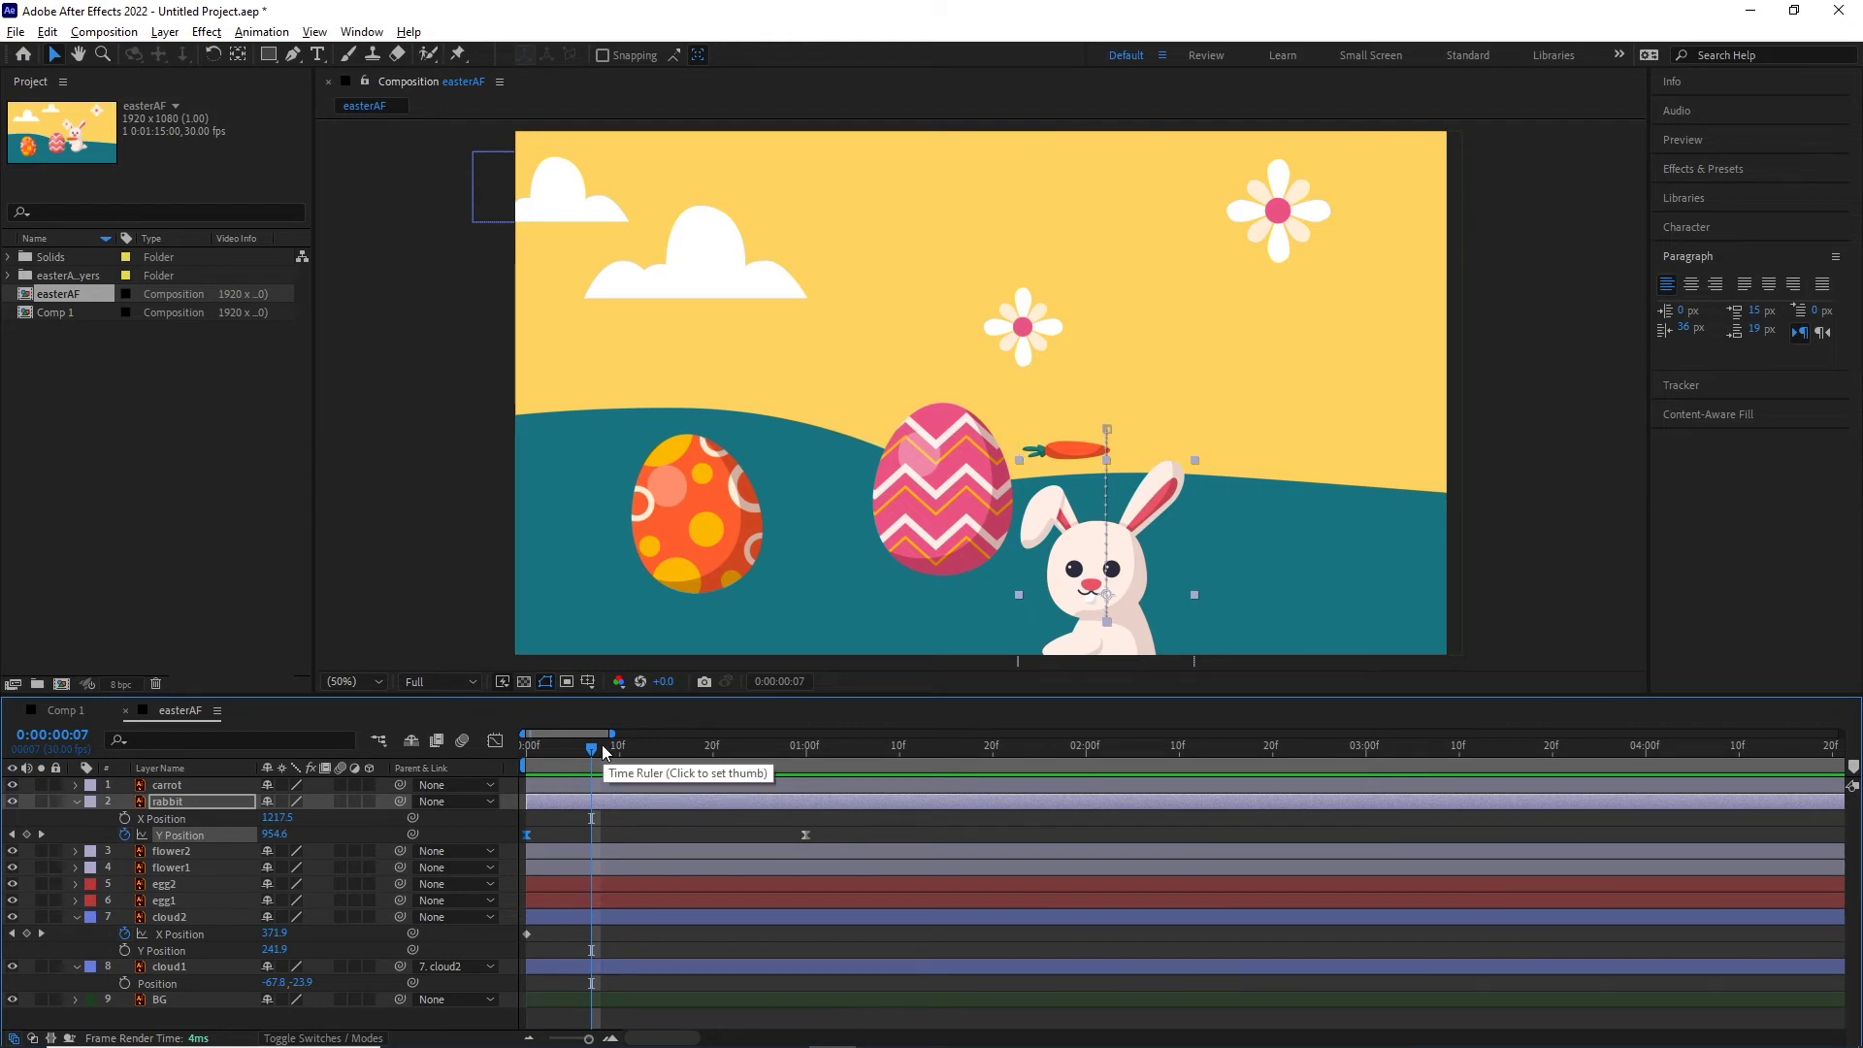
pyautogui.press('Home')
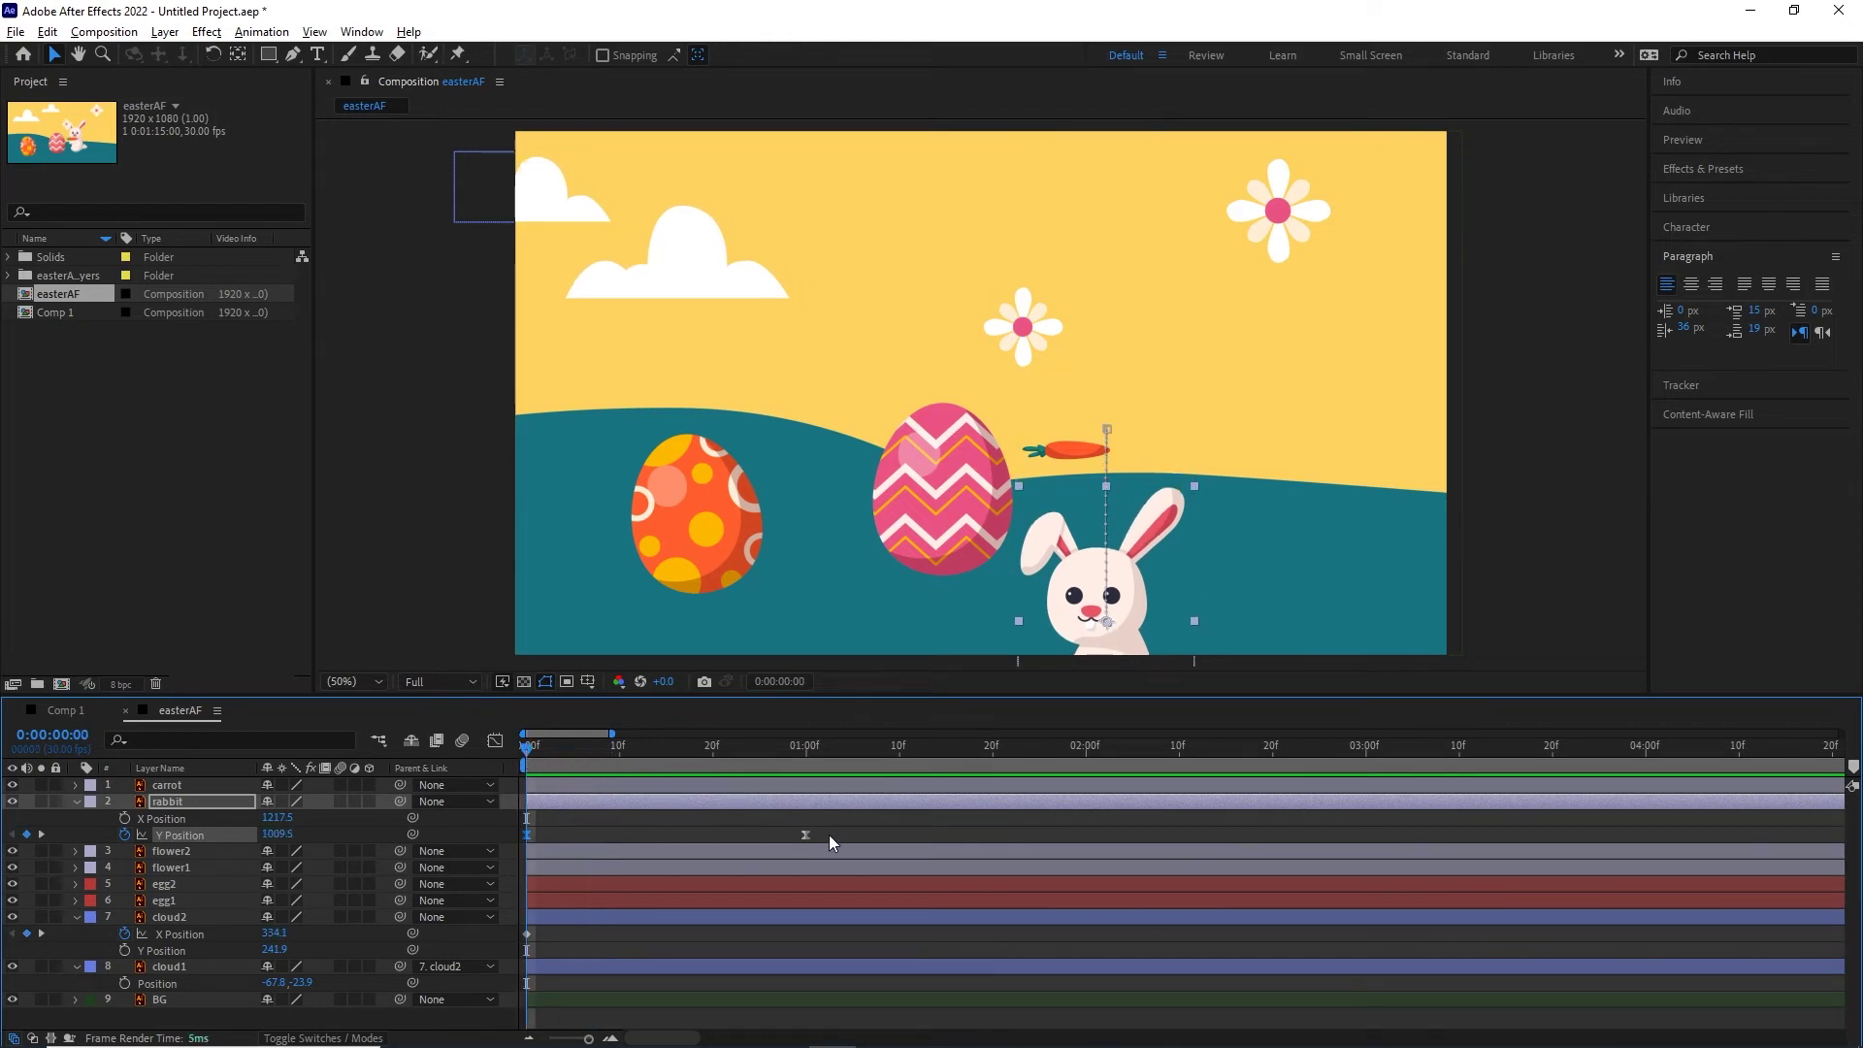
pyautogui.moveTo(826, 834); pyautogui.dragTo(518, 836)
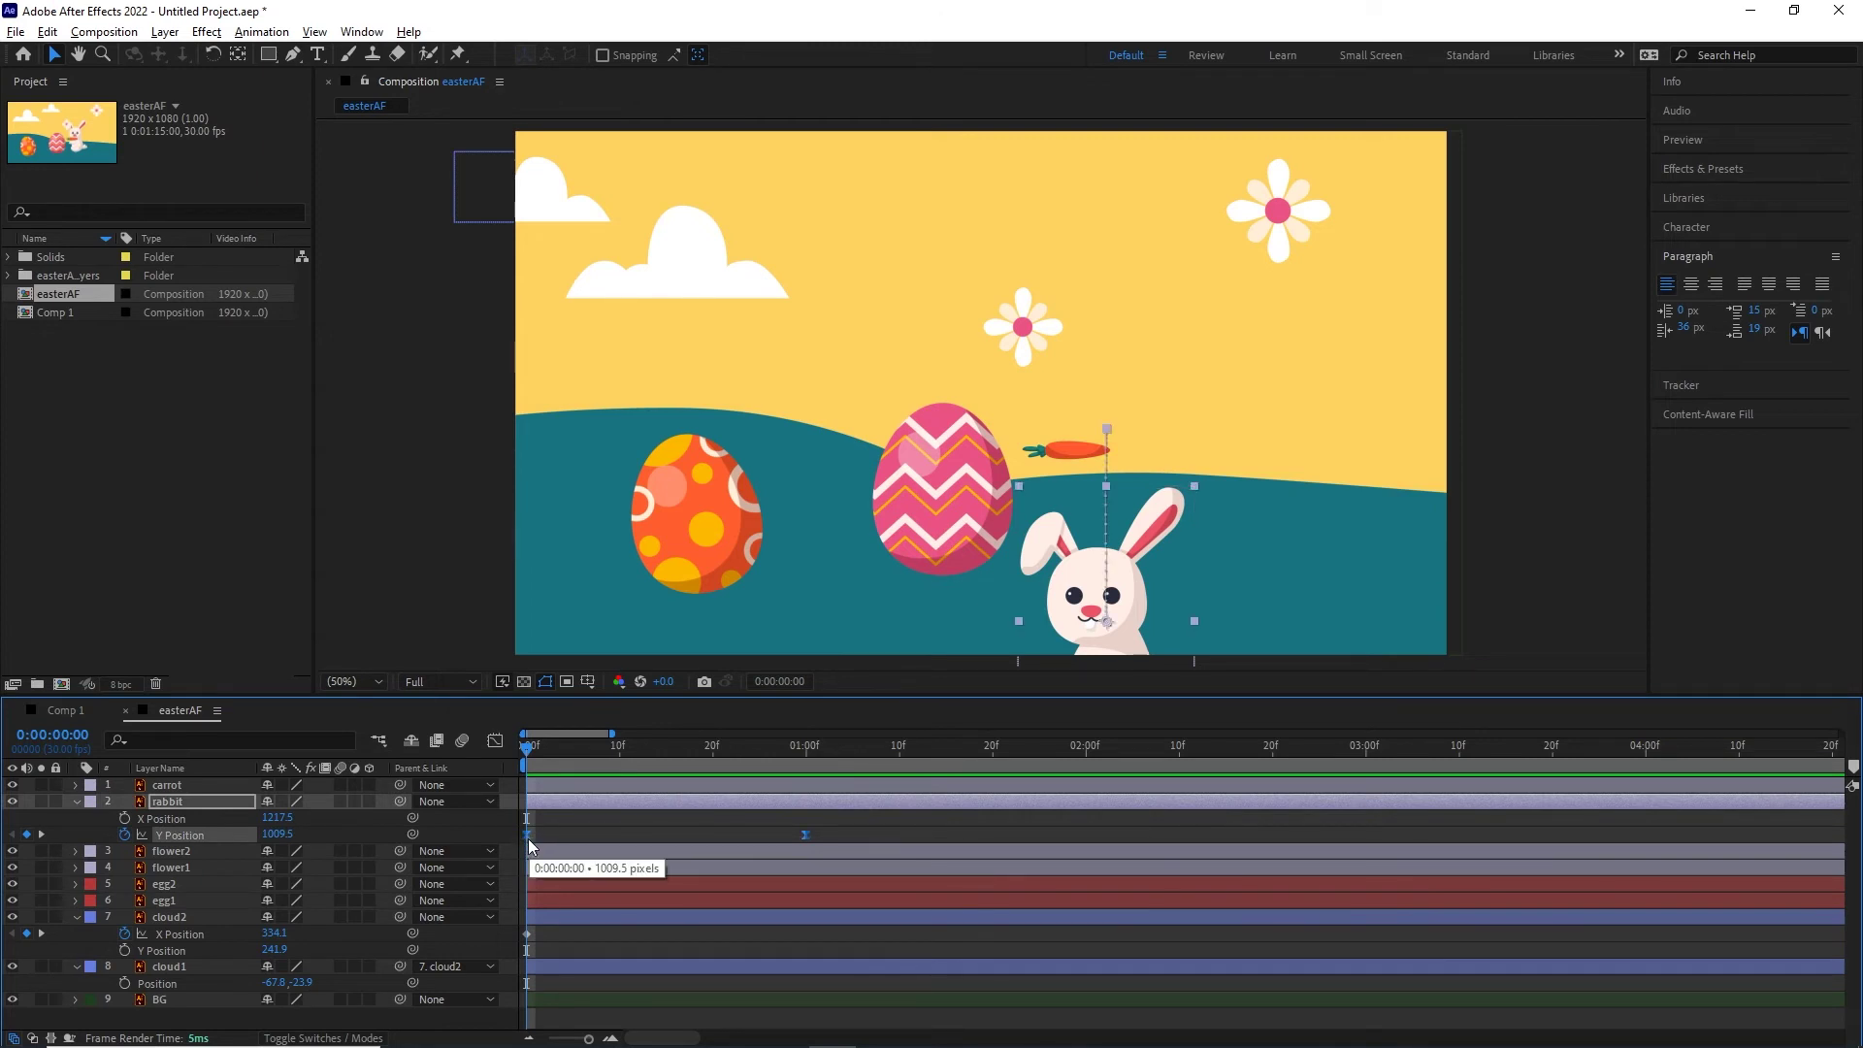
pyautogui.keyDown('ctrl'); pyautogui.click(528, 839); pyautogui.keyUp('ctrl')
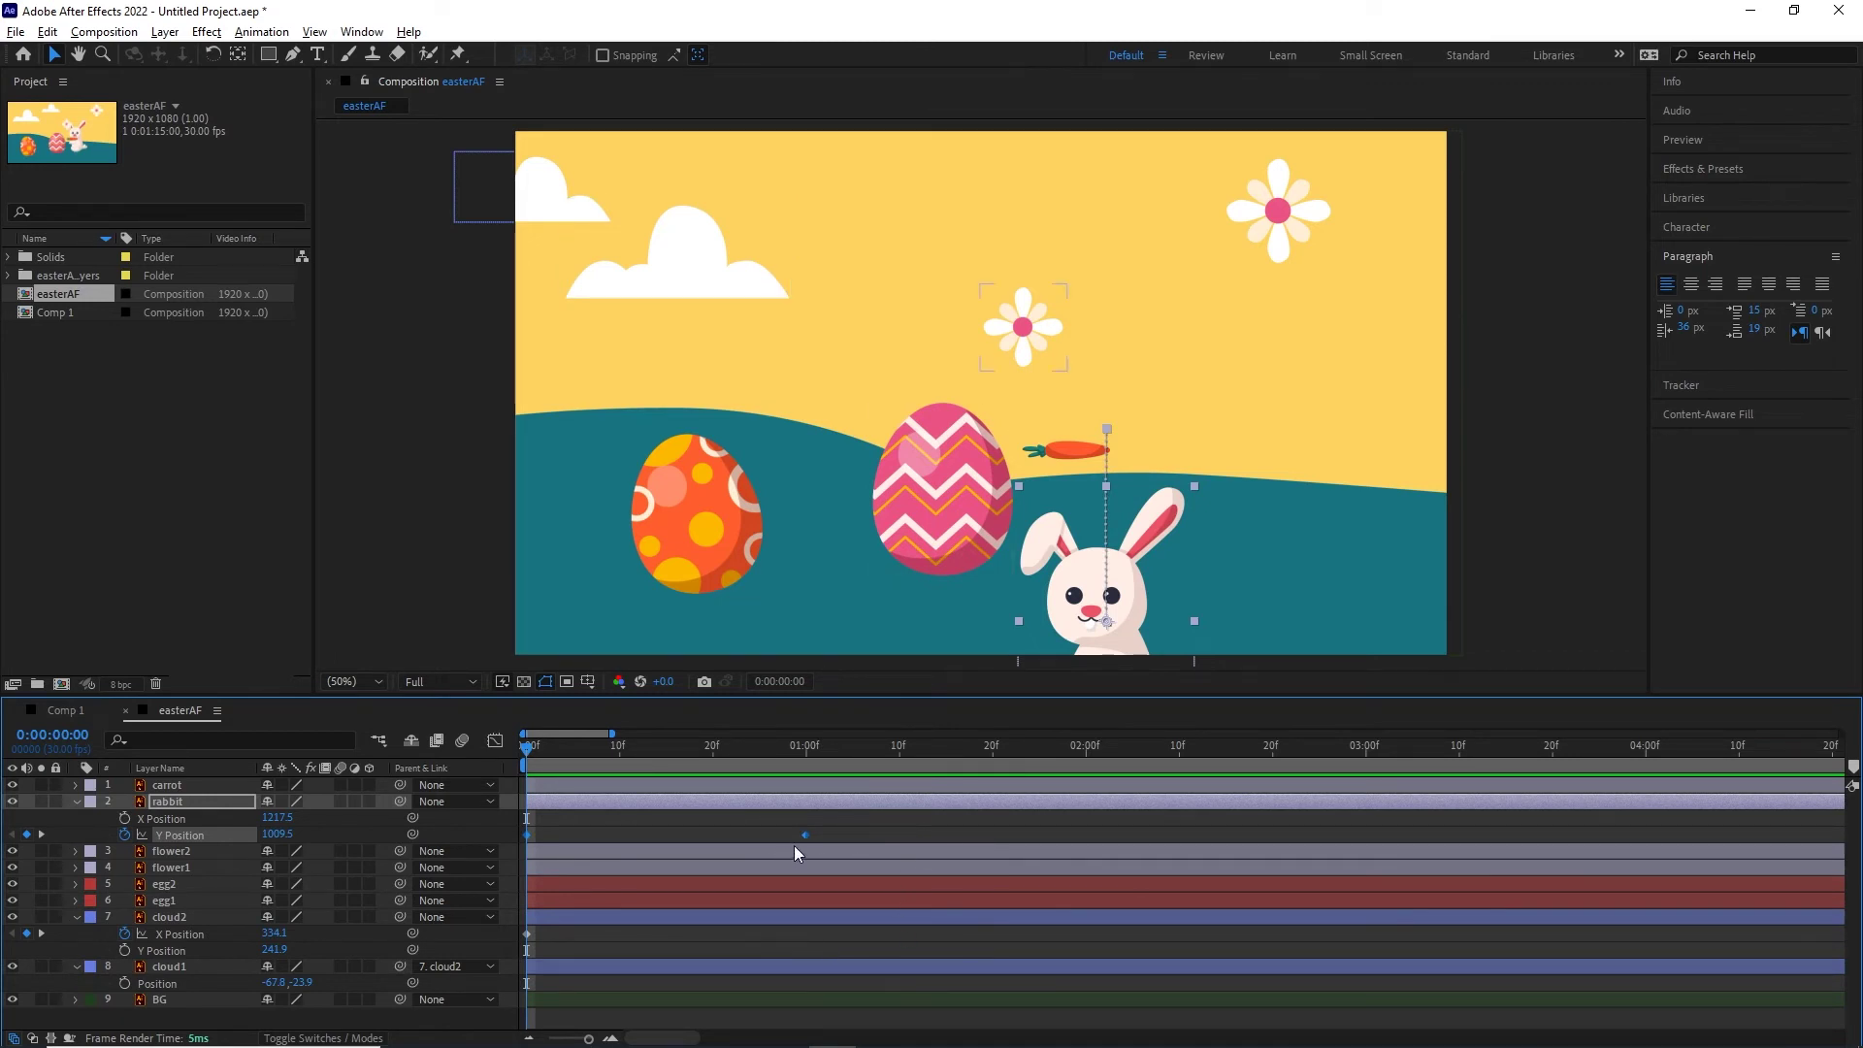
pyautogui.click(494, 741)
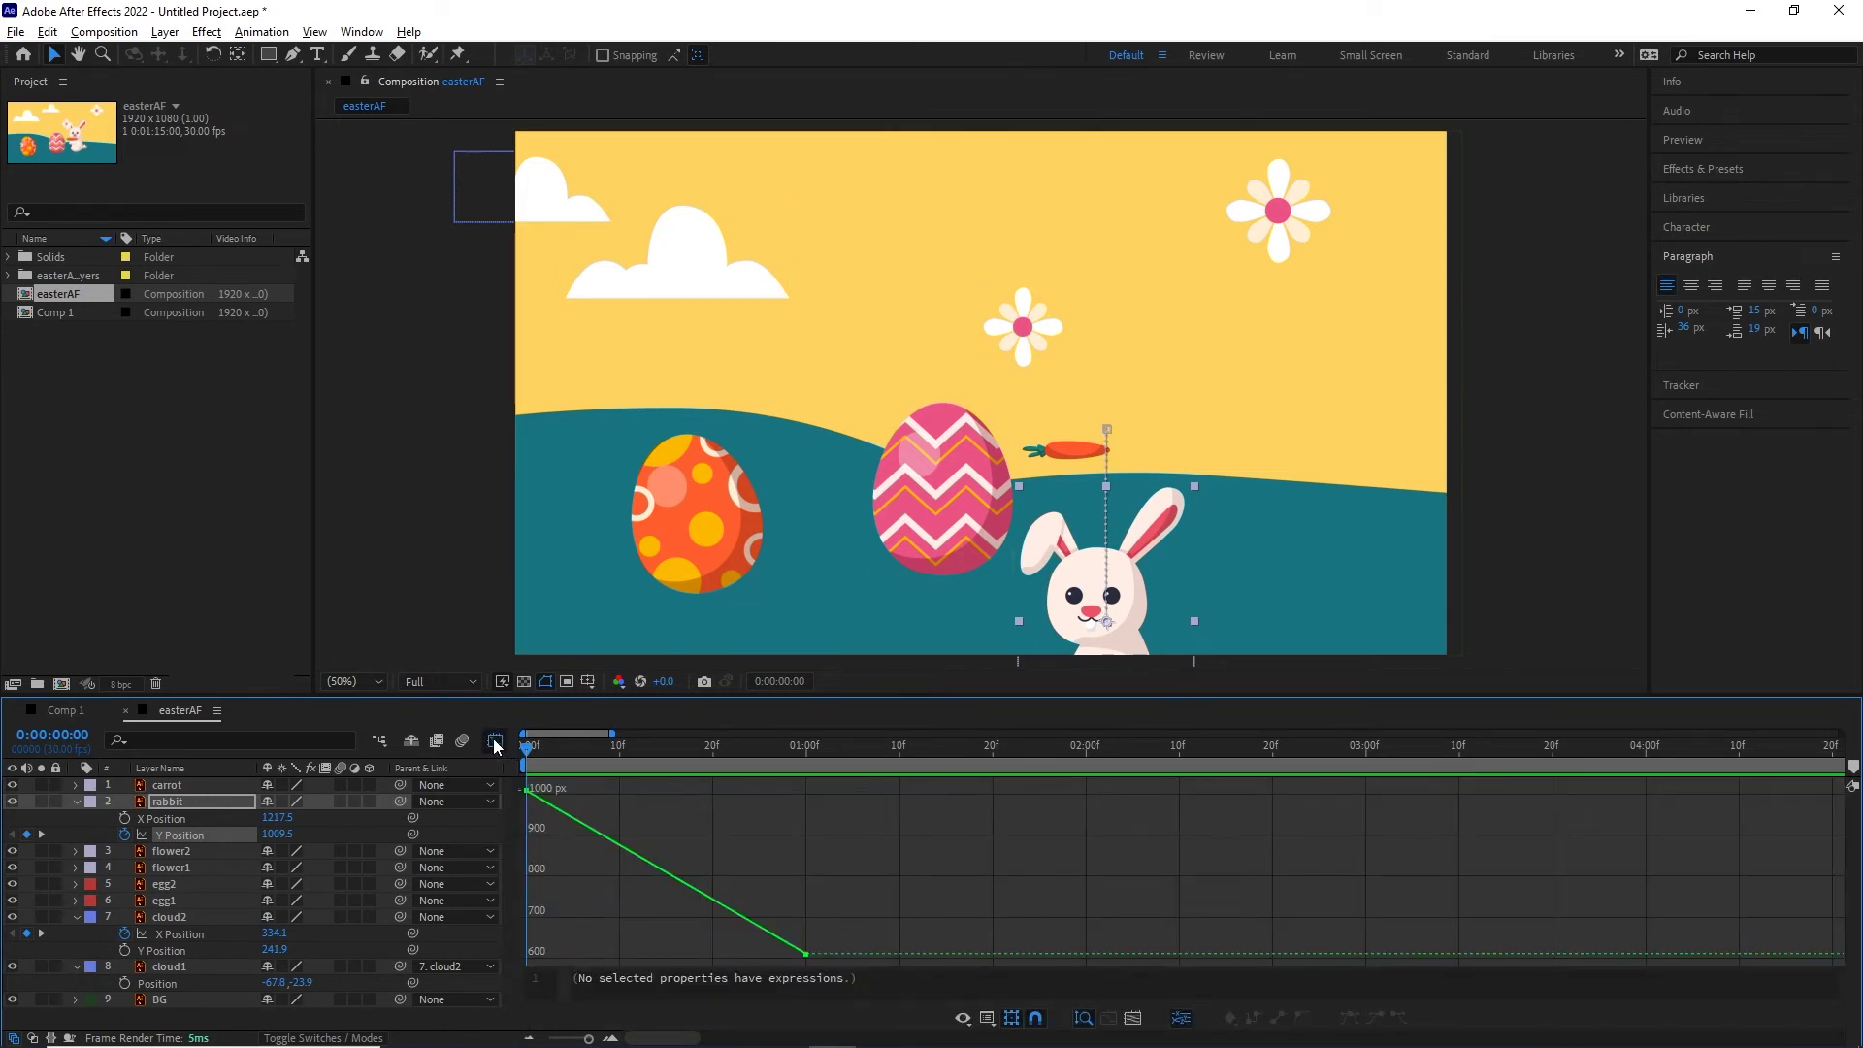
pyautogui.click(493, 740)
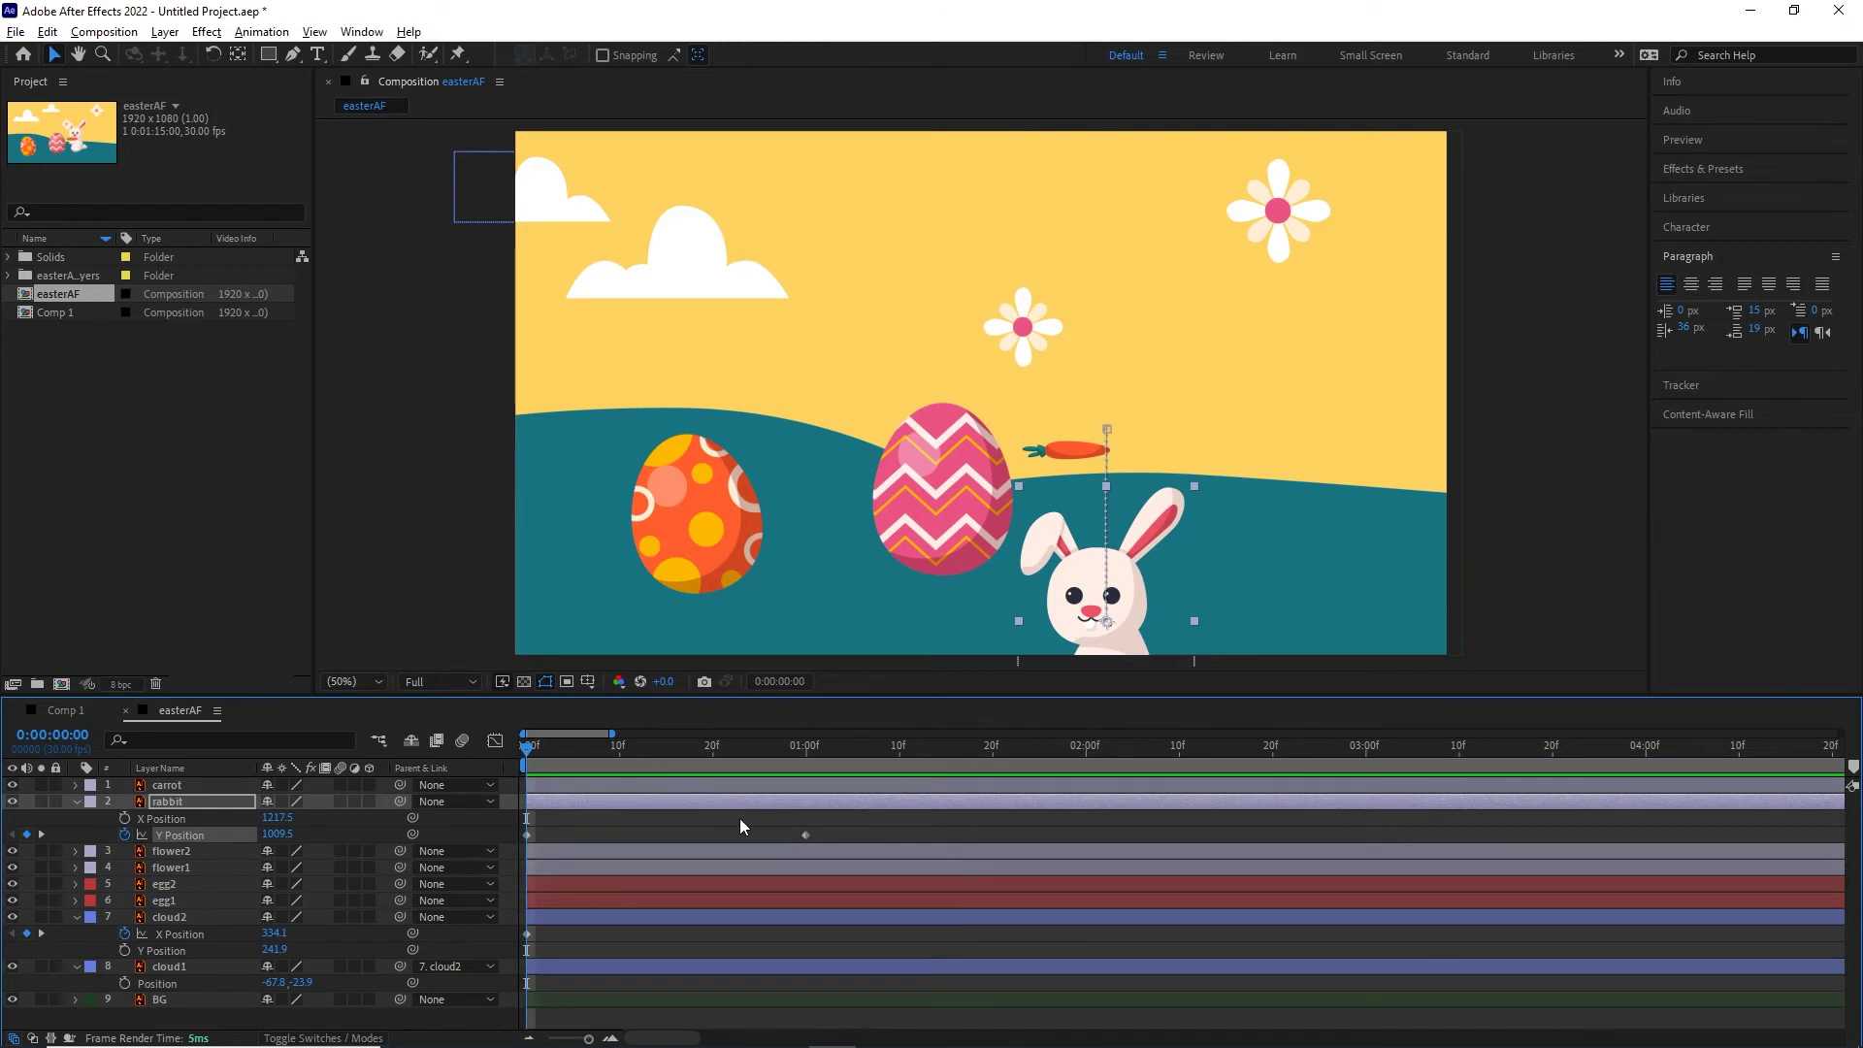
# - Select the rabbit's Y Position keyframes at 0 s and 1 s, and apply Easy Ease with the Keyframe Assistant
pyautogui.click(822, 834)
pyautogui.moveTo(562, 835); pyautogui.dragTo(521, 837)
pyautogui.moveTo(823, 834); pyautogui.dragTo(511, 843)
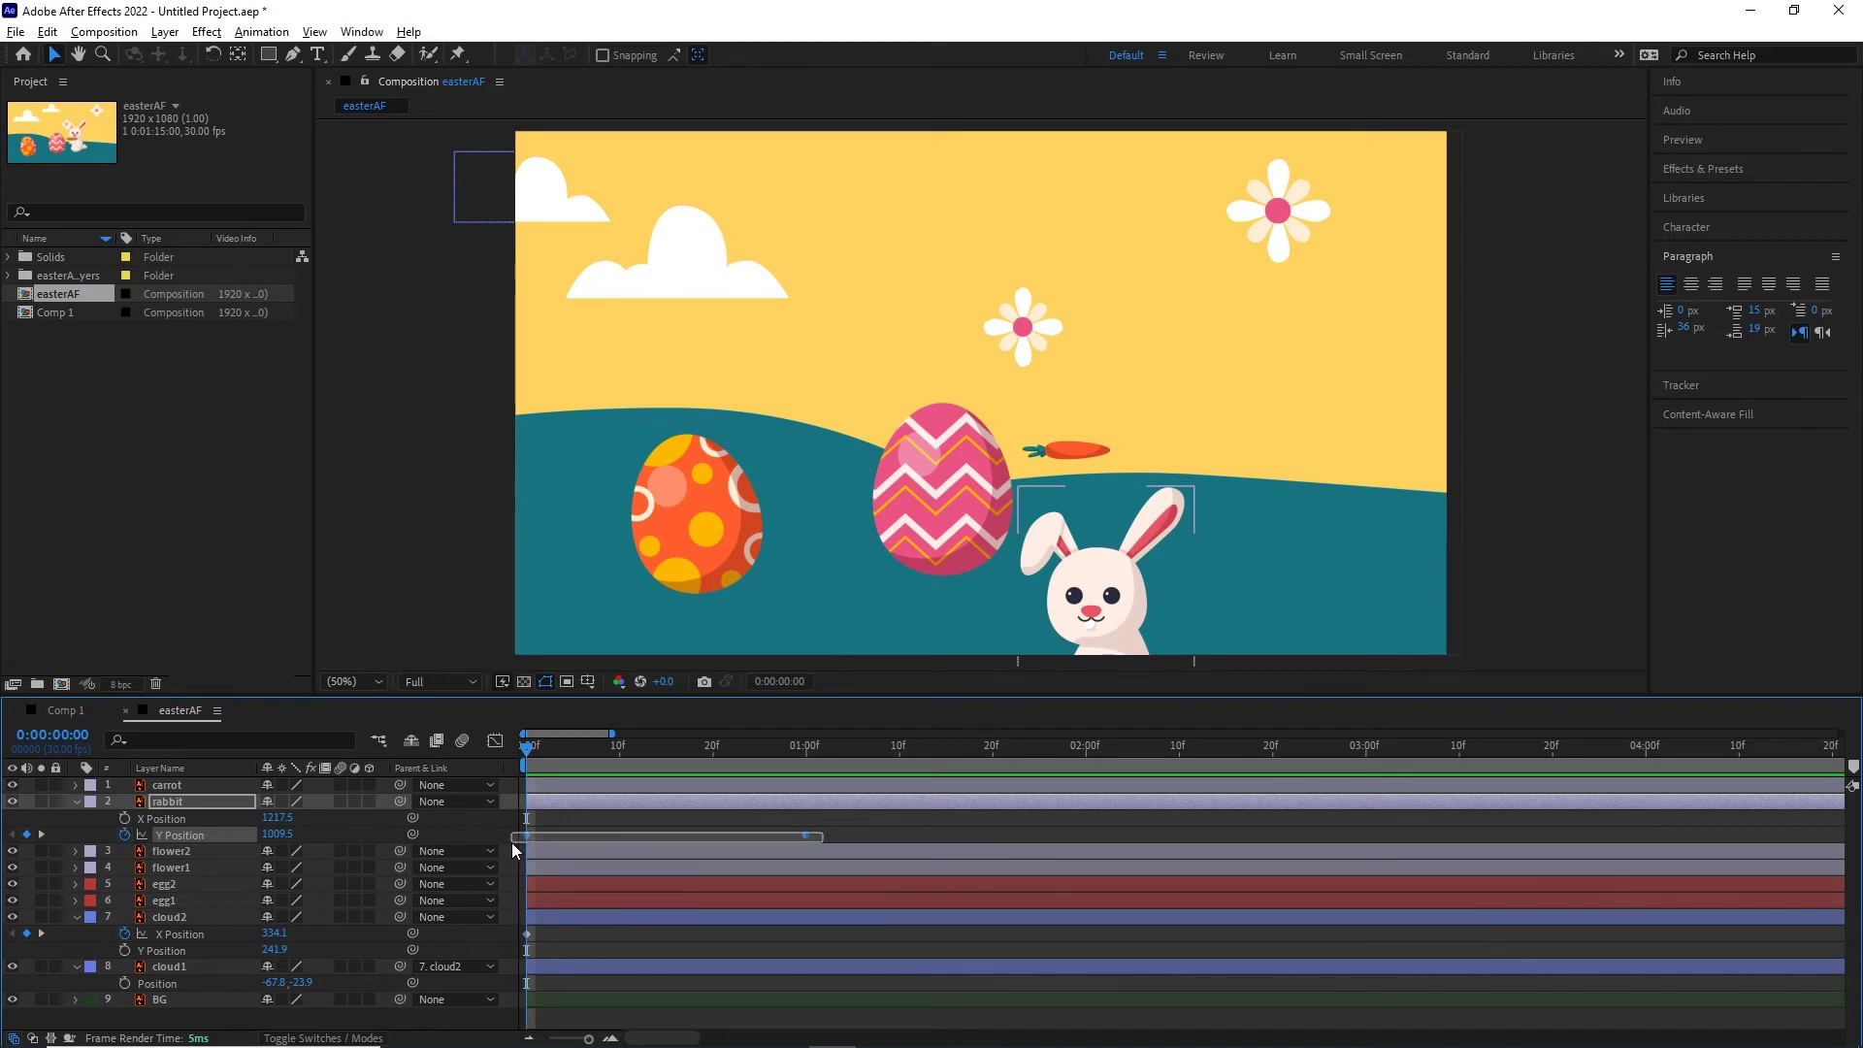
pyautogui.rightClick(807, 837)
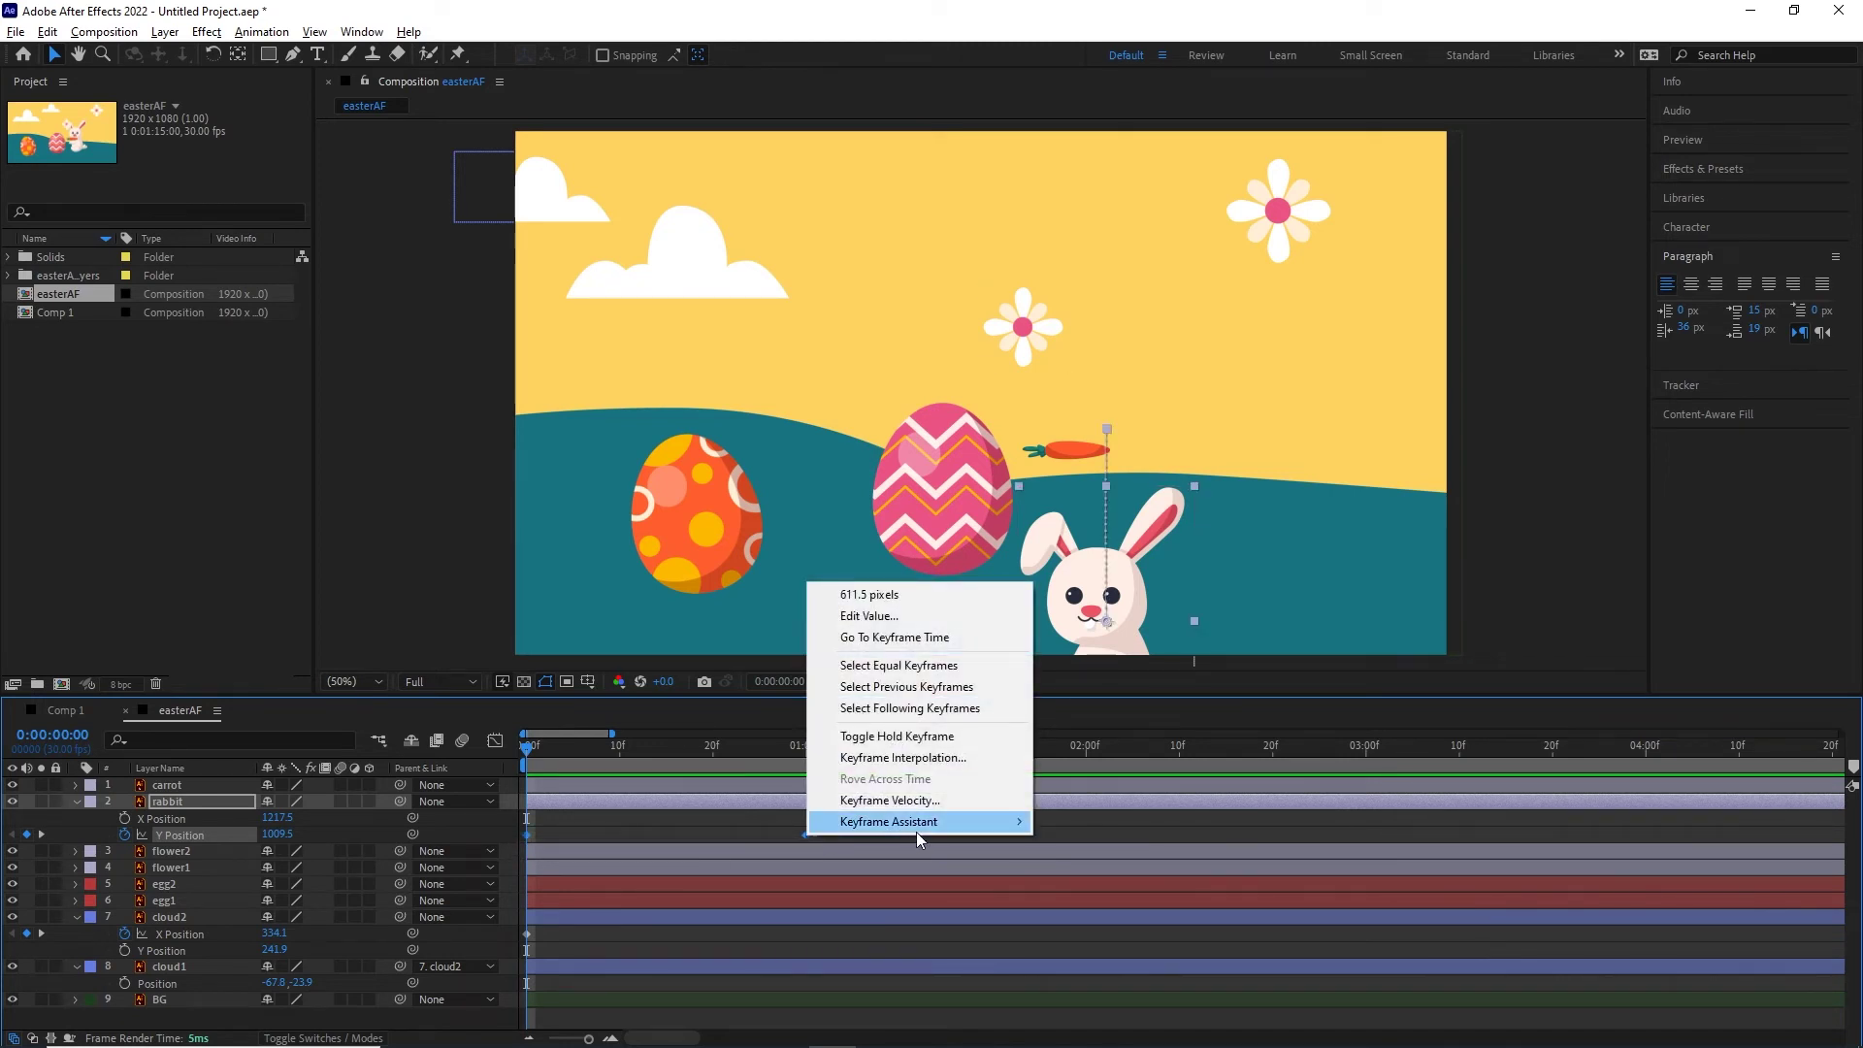
pyautogui.moveTo(950, 825)
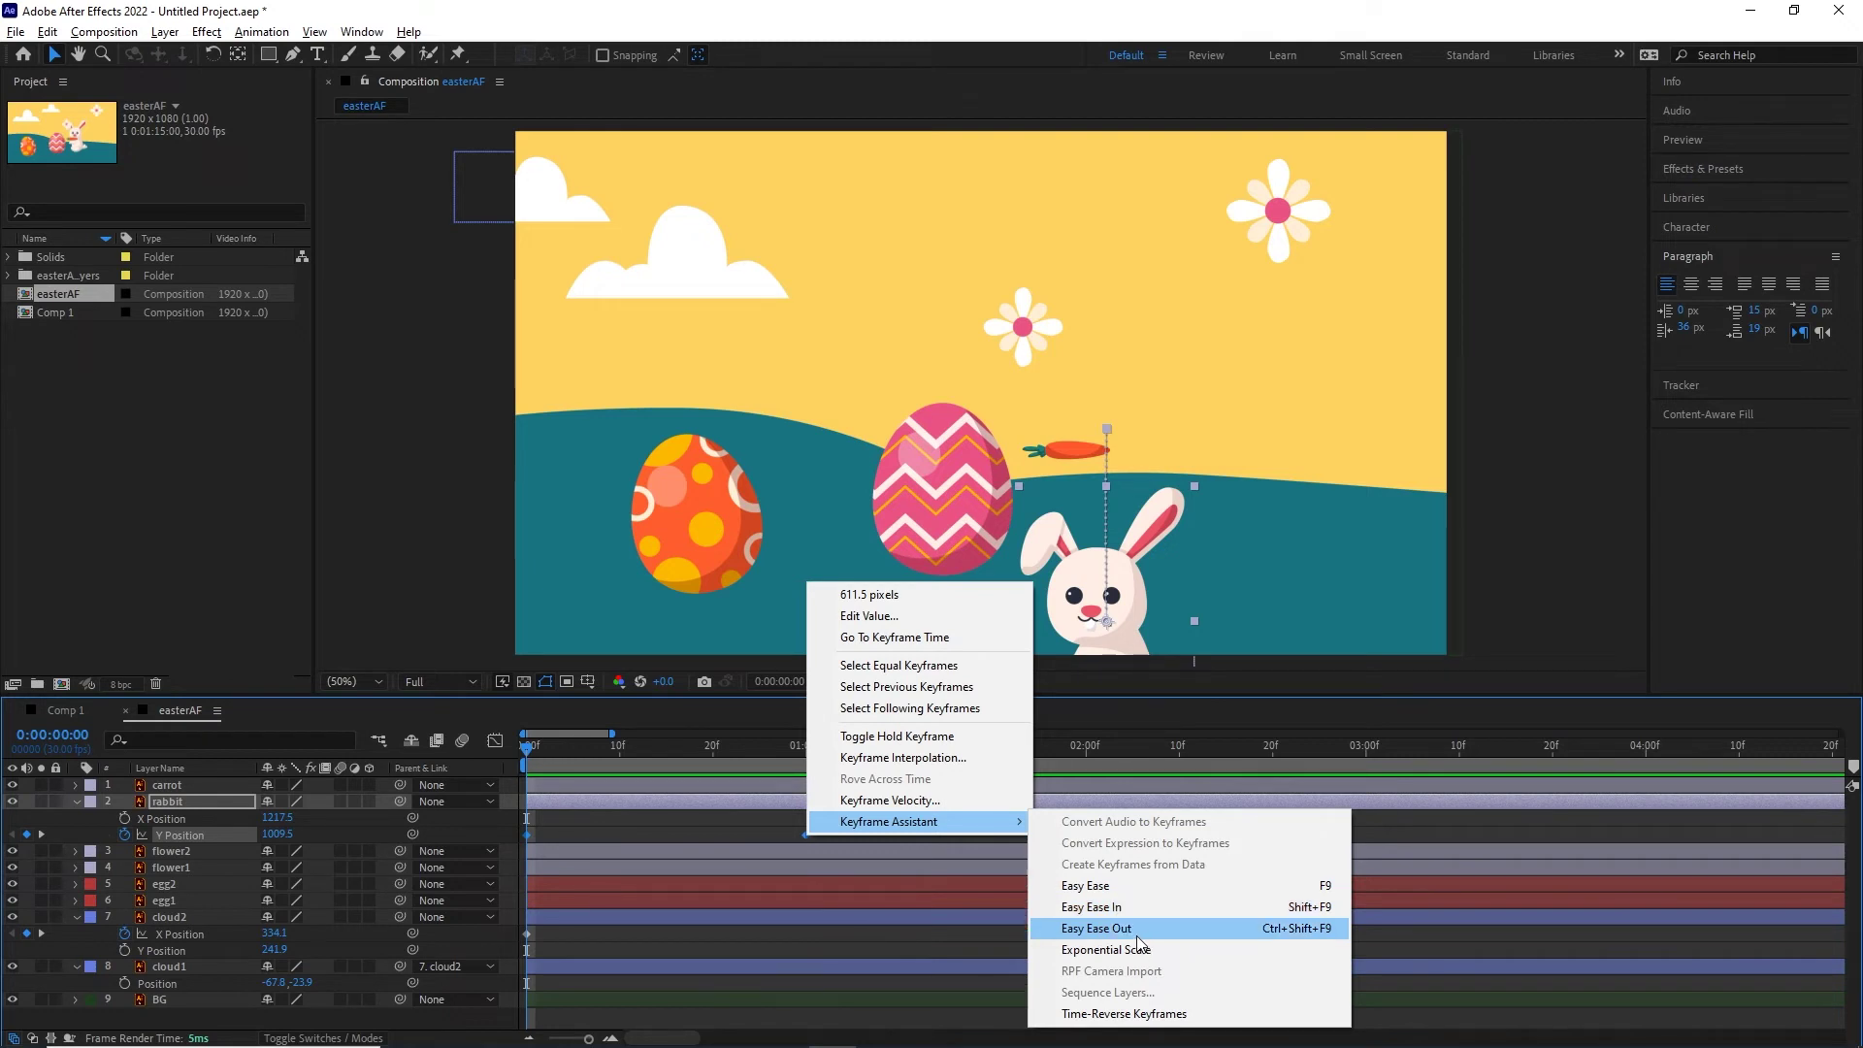
pyautogui.click(1104, 891)
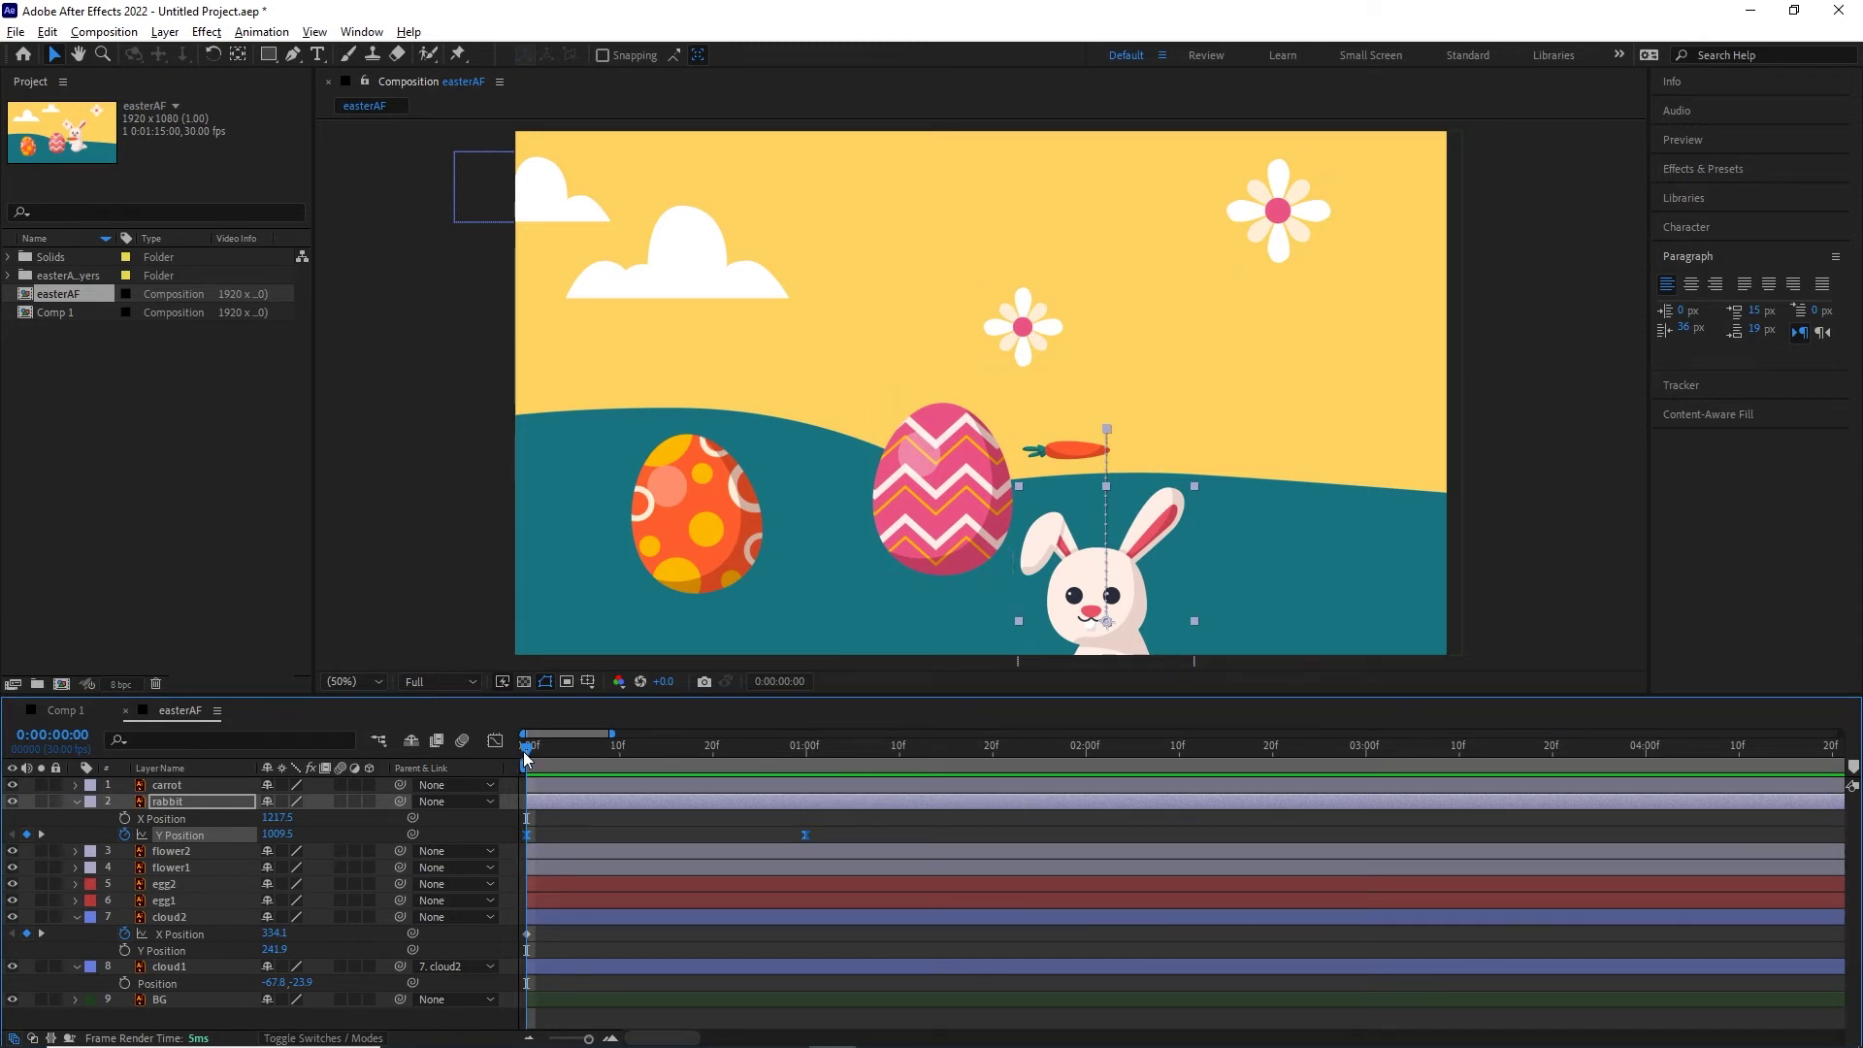
# - Keyframe the rabbit's opacity at 100% at frame 18 and at 0% at 0 s
pyautogui.moveTo(525, 755); pyautogui.dragTo(726, 771)
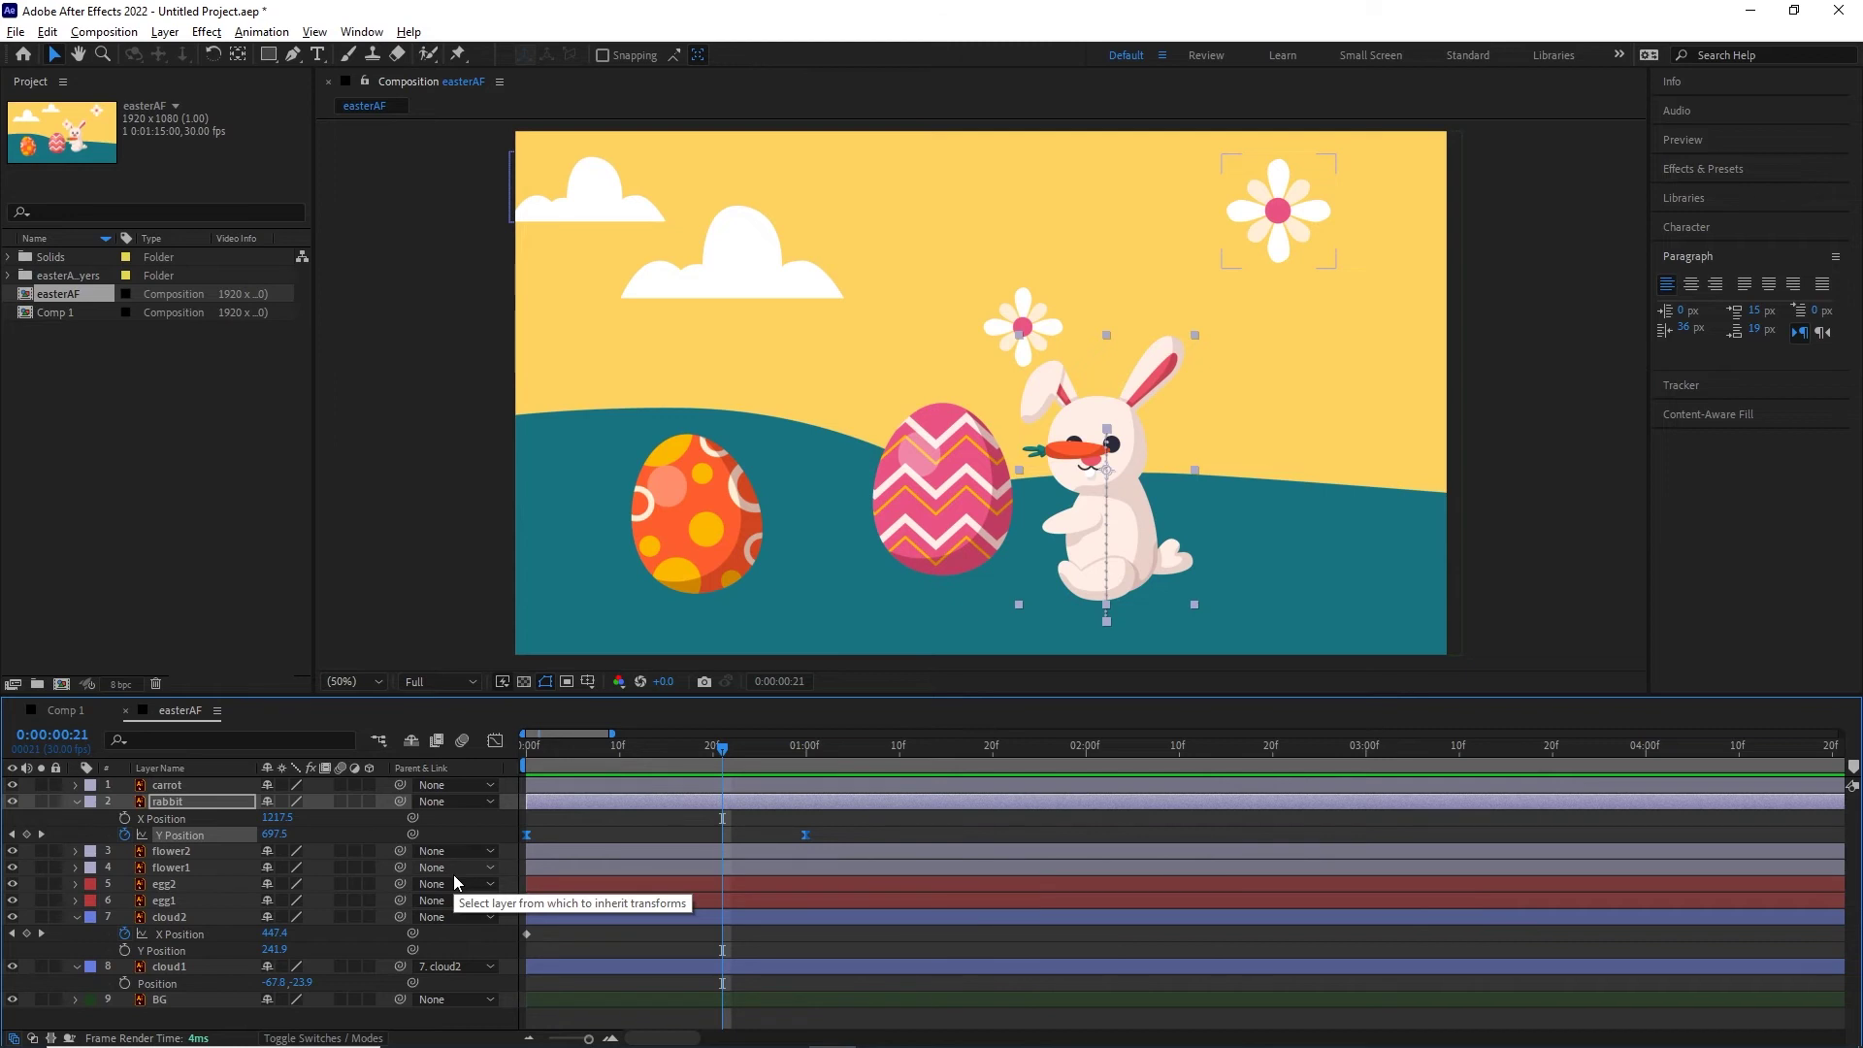
pyautogui.hotkey('shift', 't')
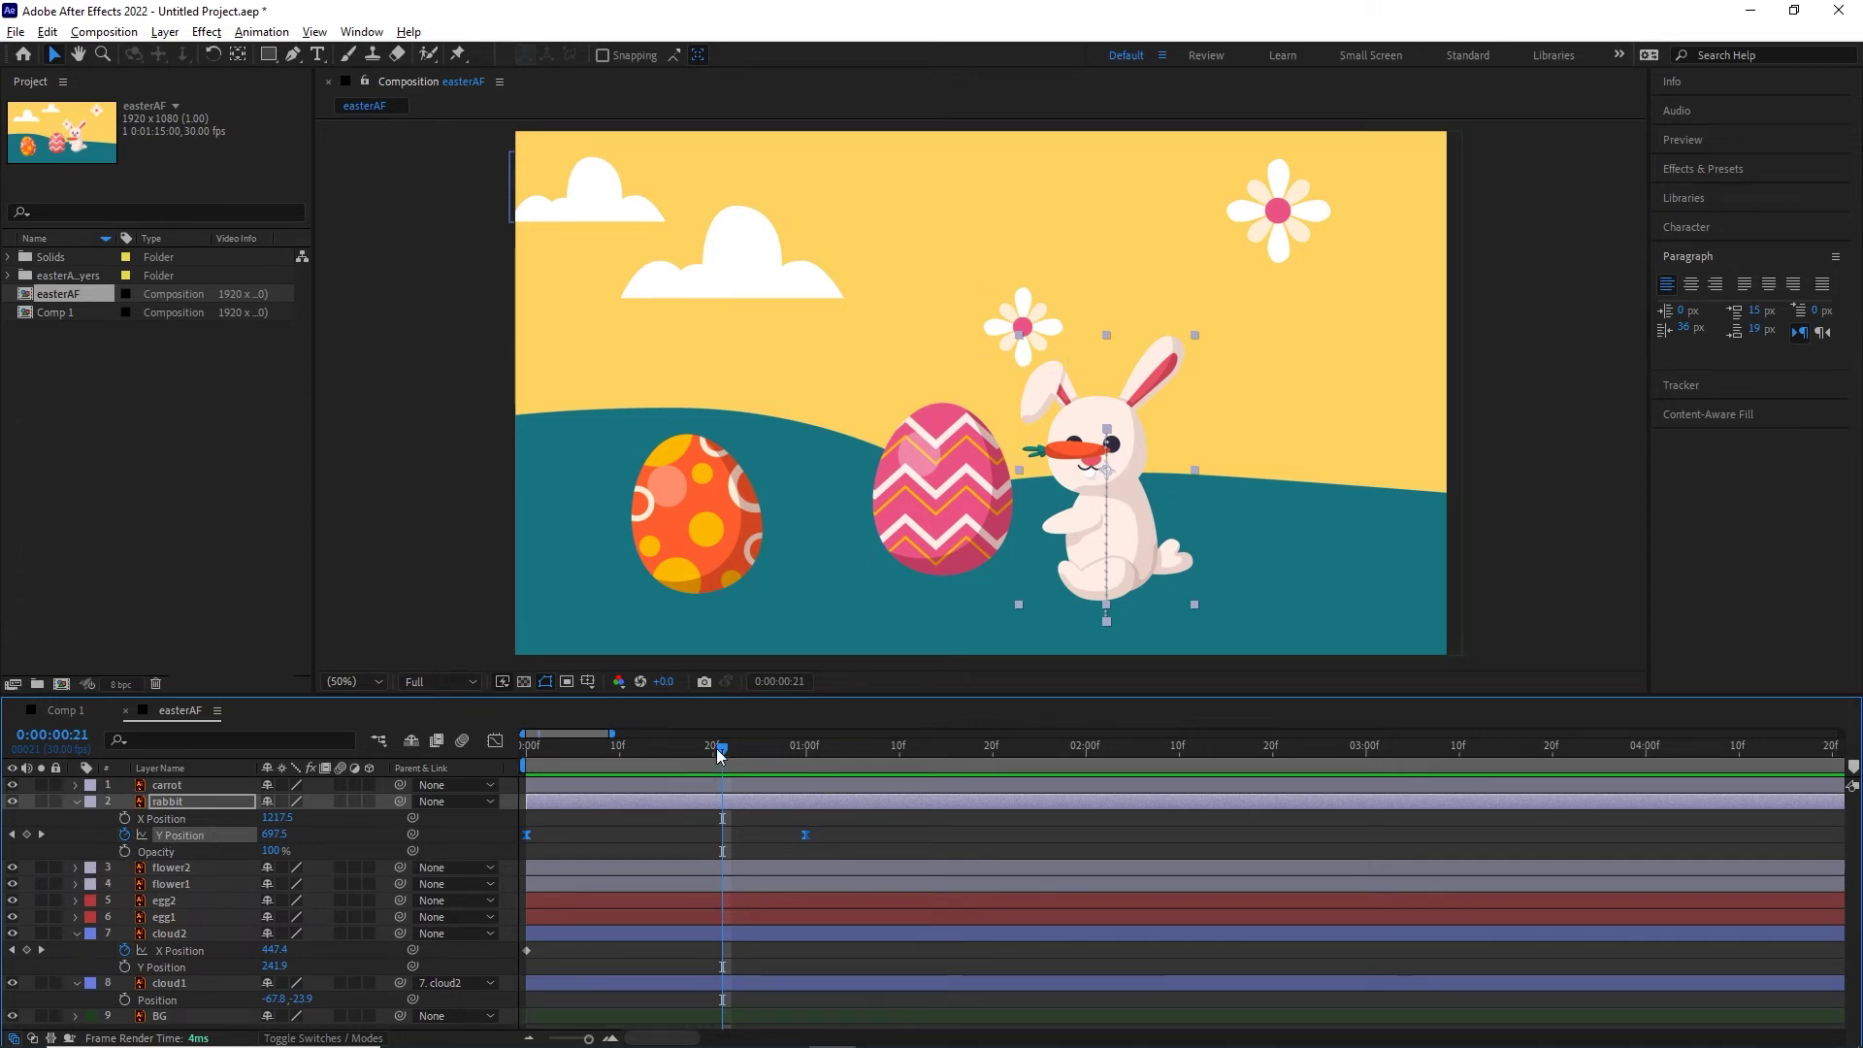
pyautogui.moveTo(719, 755); pyautogui.dragTo(693, 749)
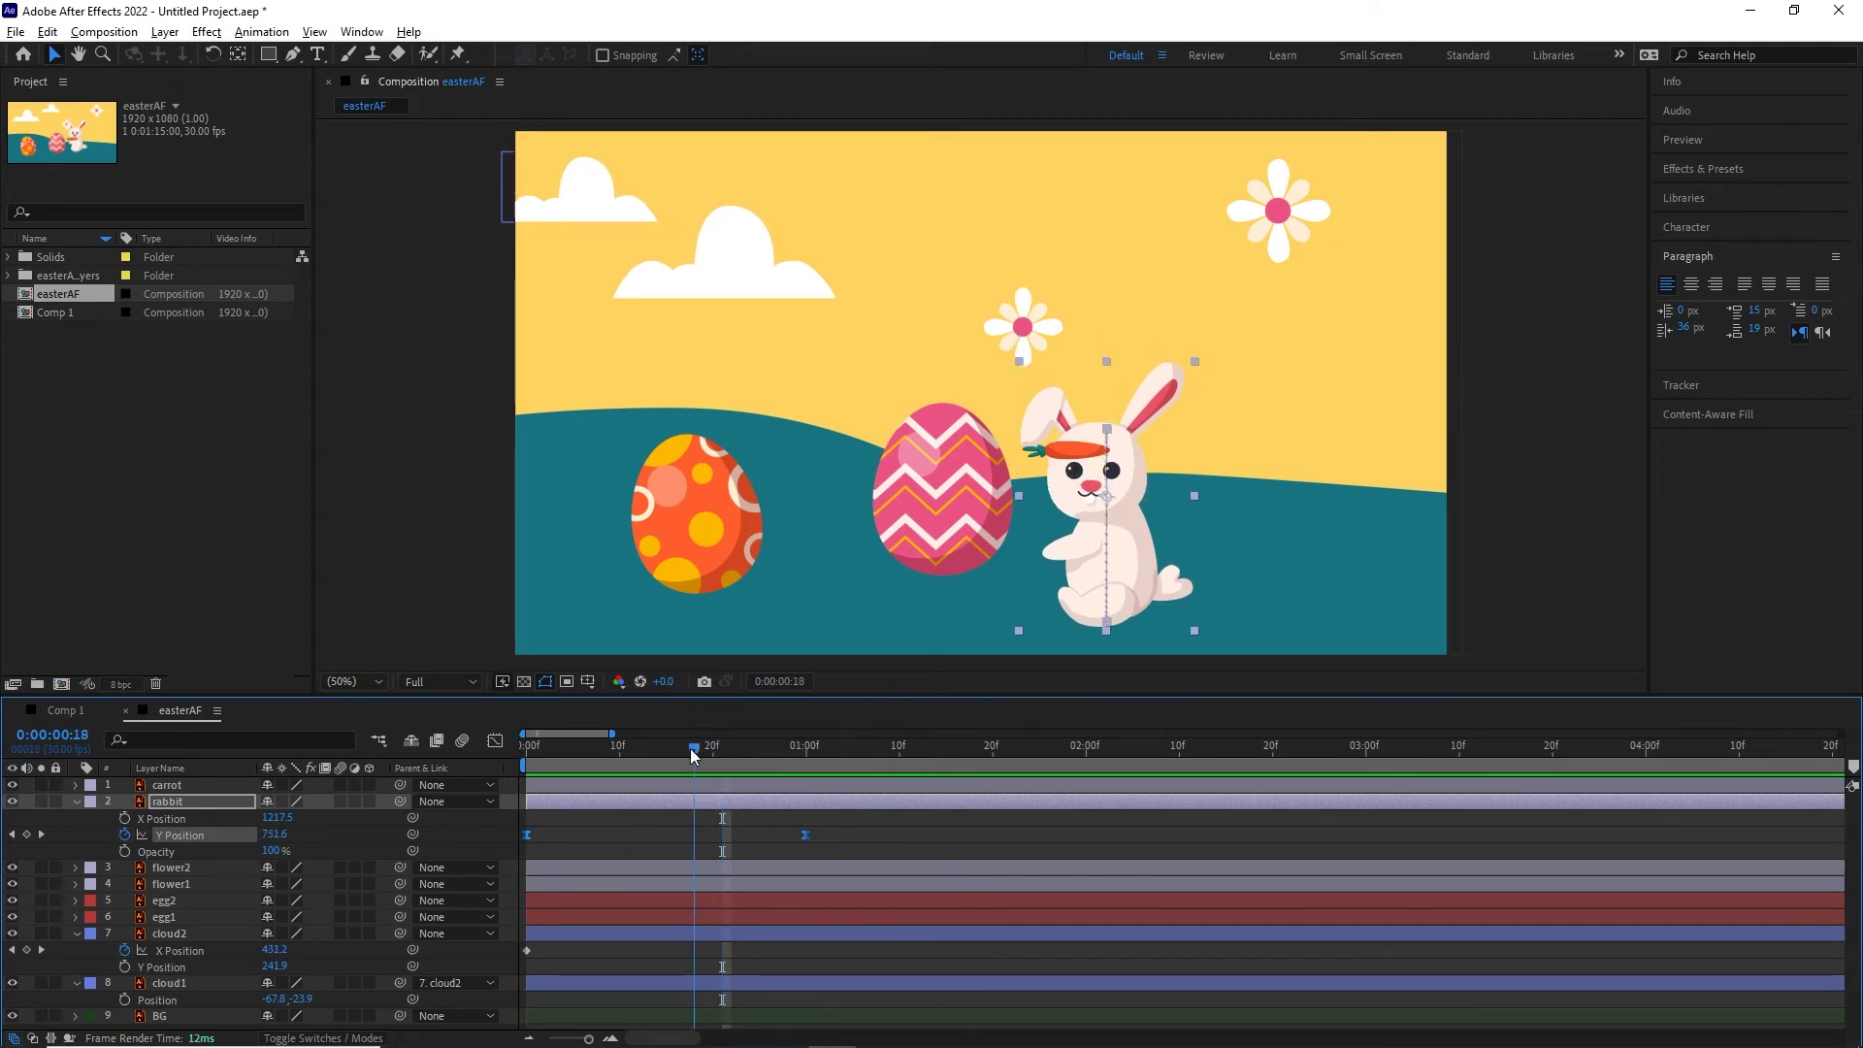
pyautogui.click(124, 851)
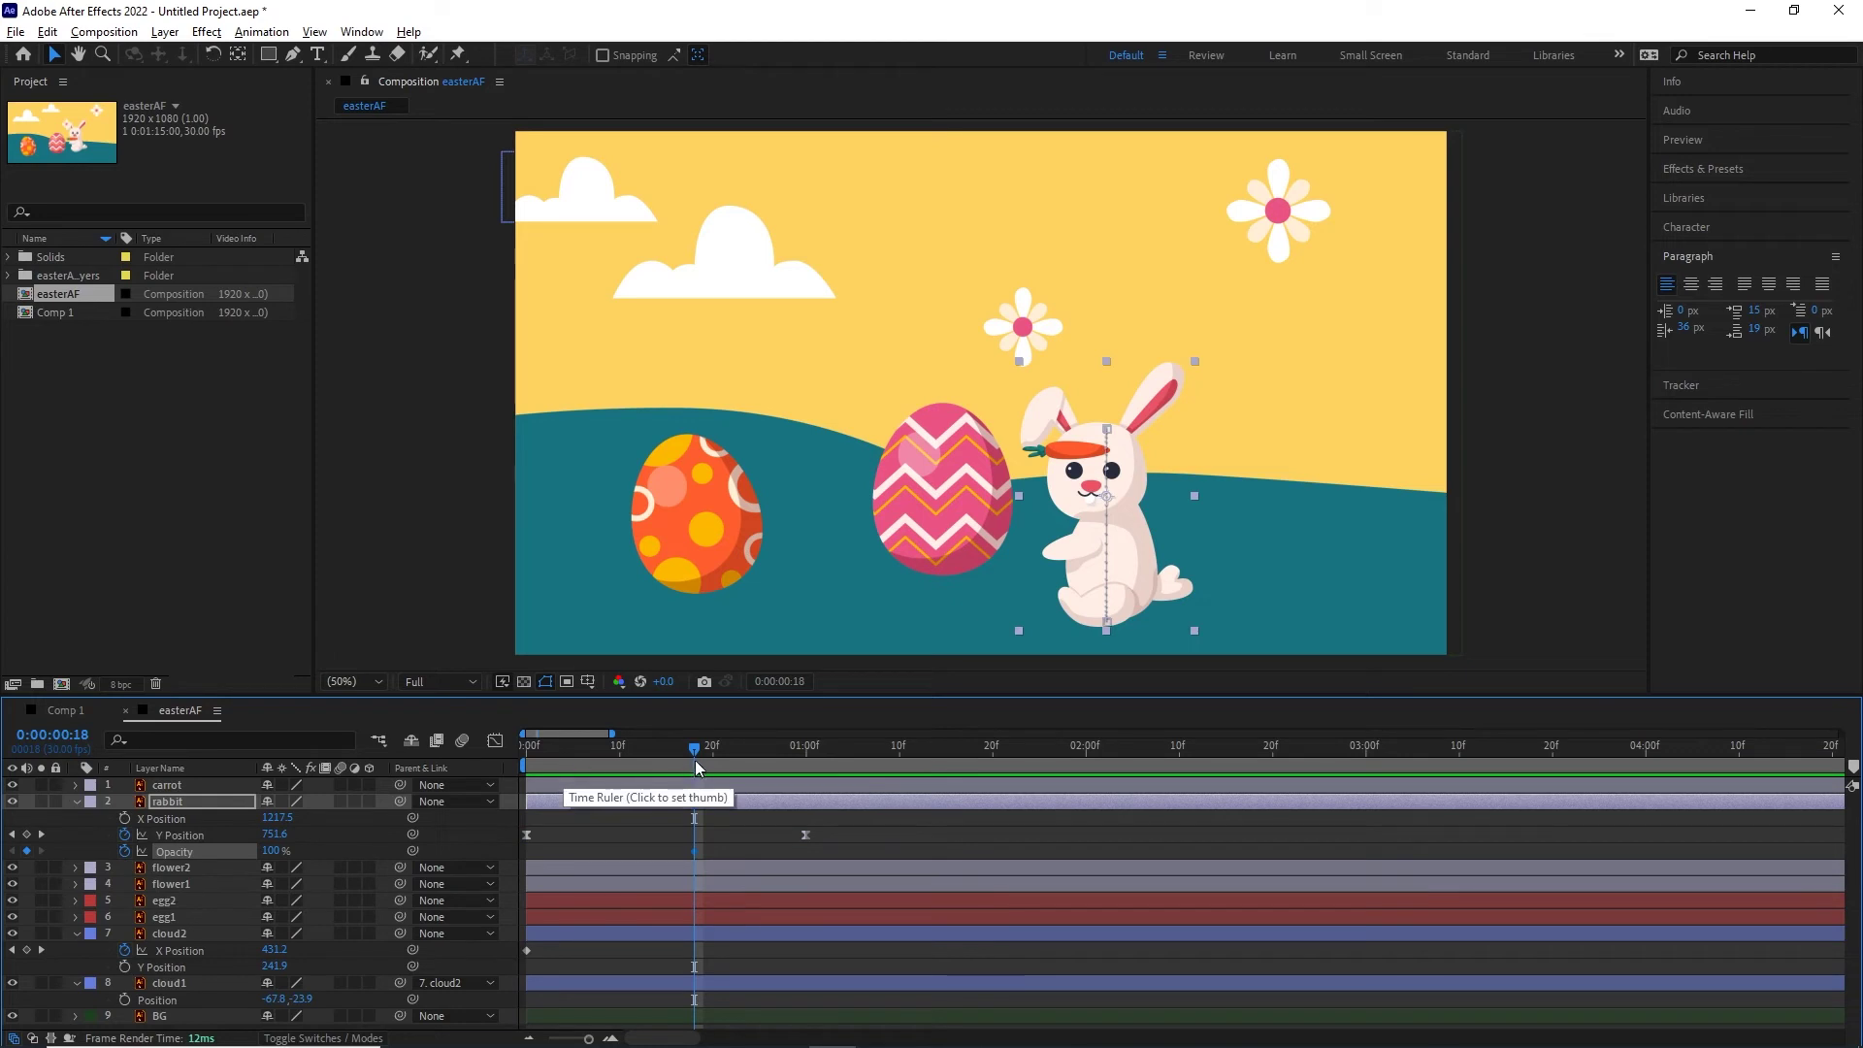
pyautogui.moveTo(694, 751); pyautogui.dragTo(549, 754)
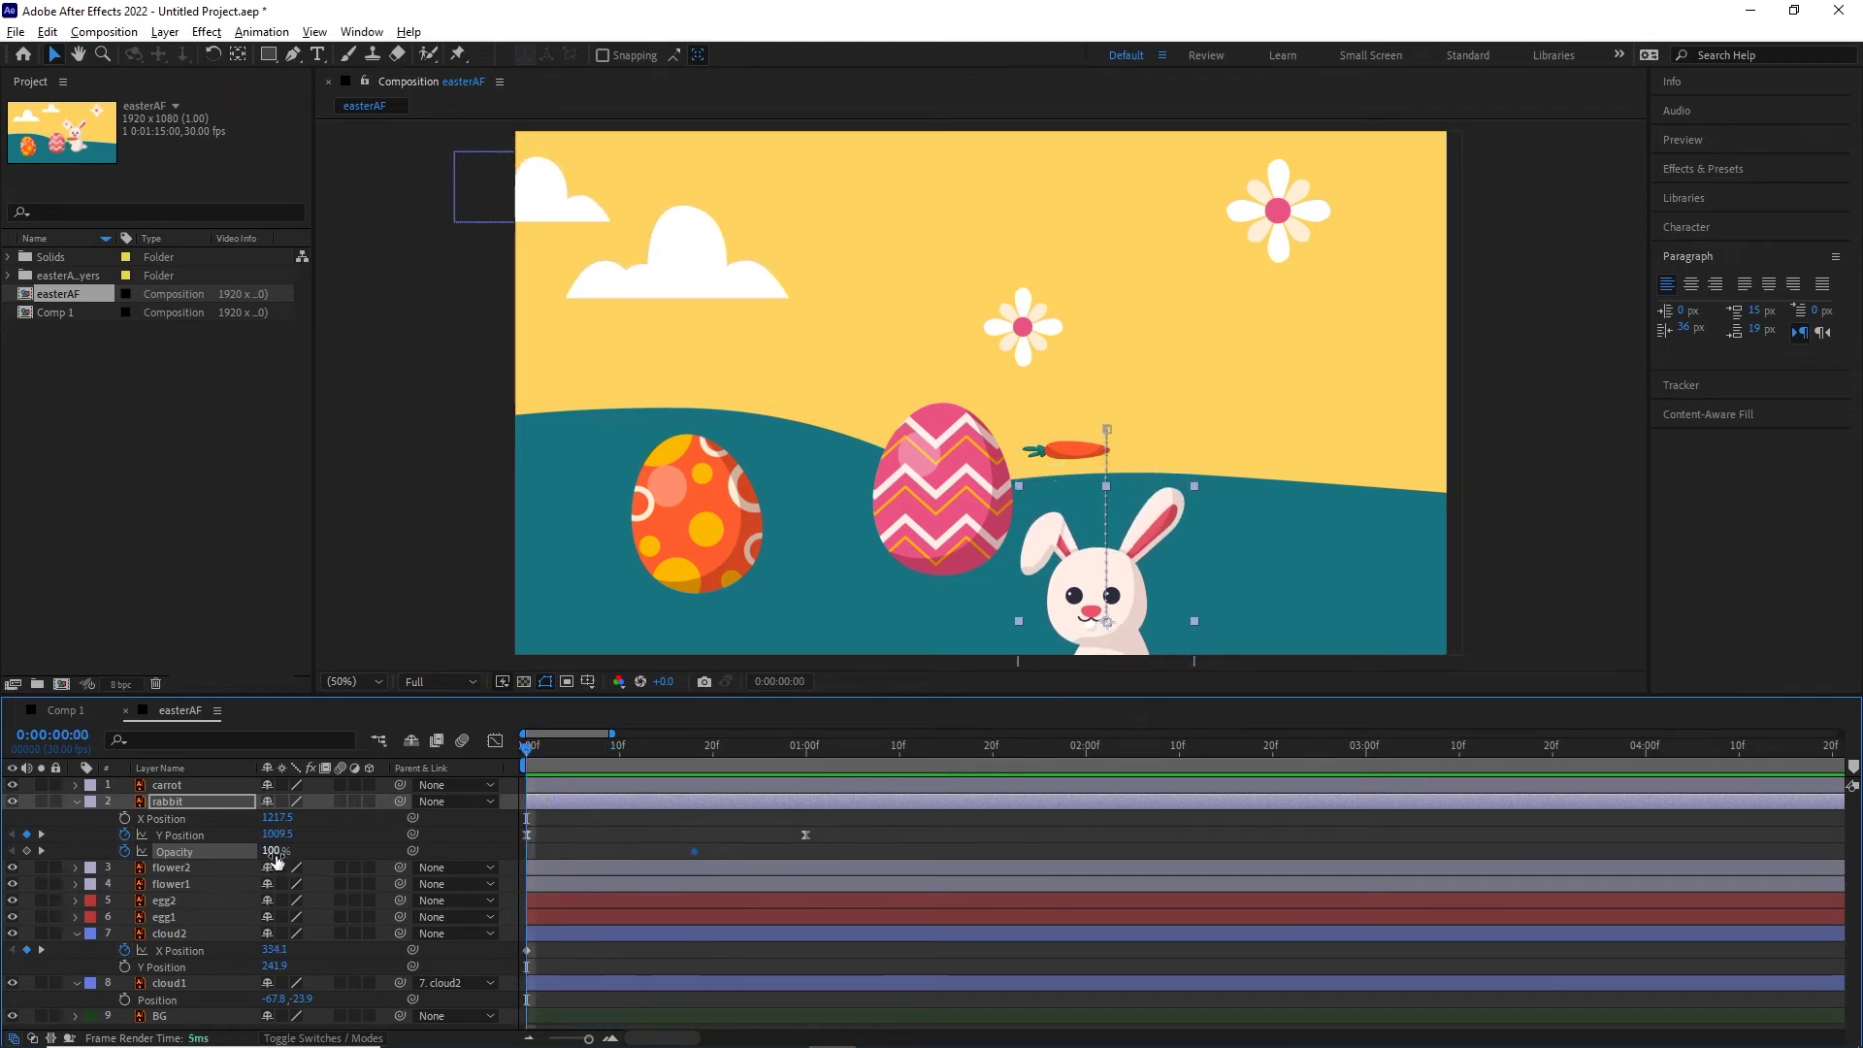
pyautogui.moveTo(277, 855); pyautogui.dragTo(4, 879)
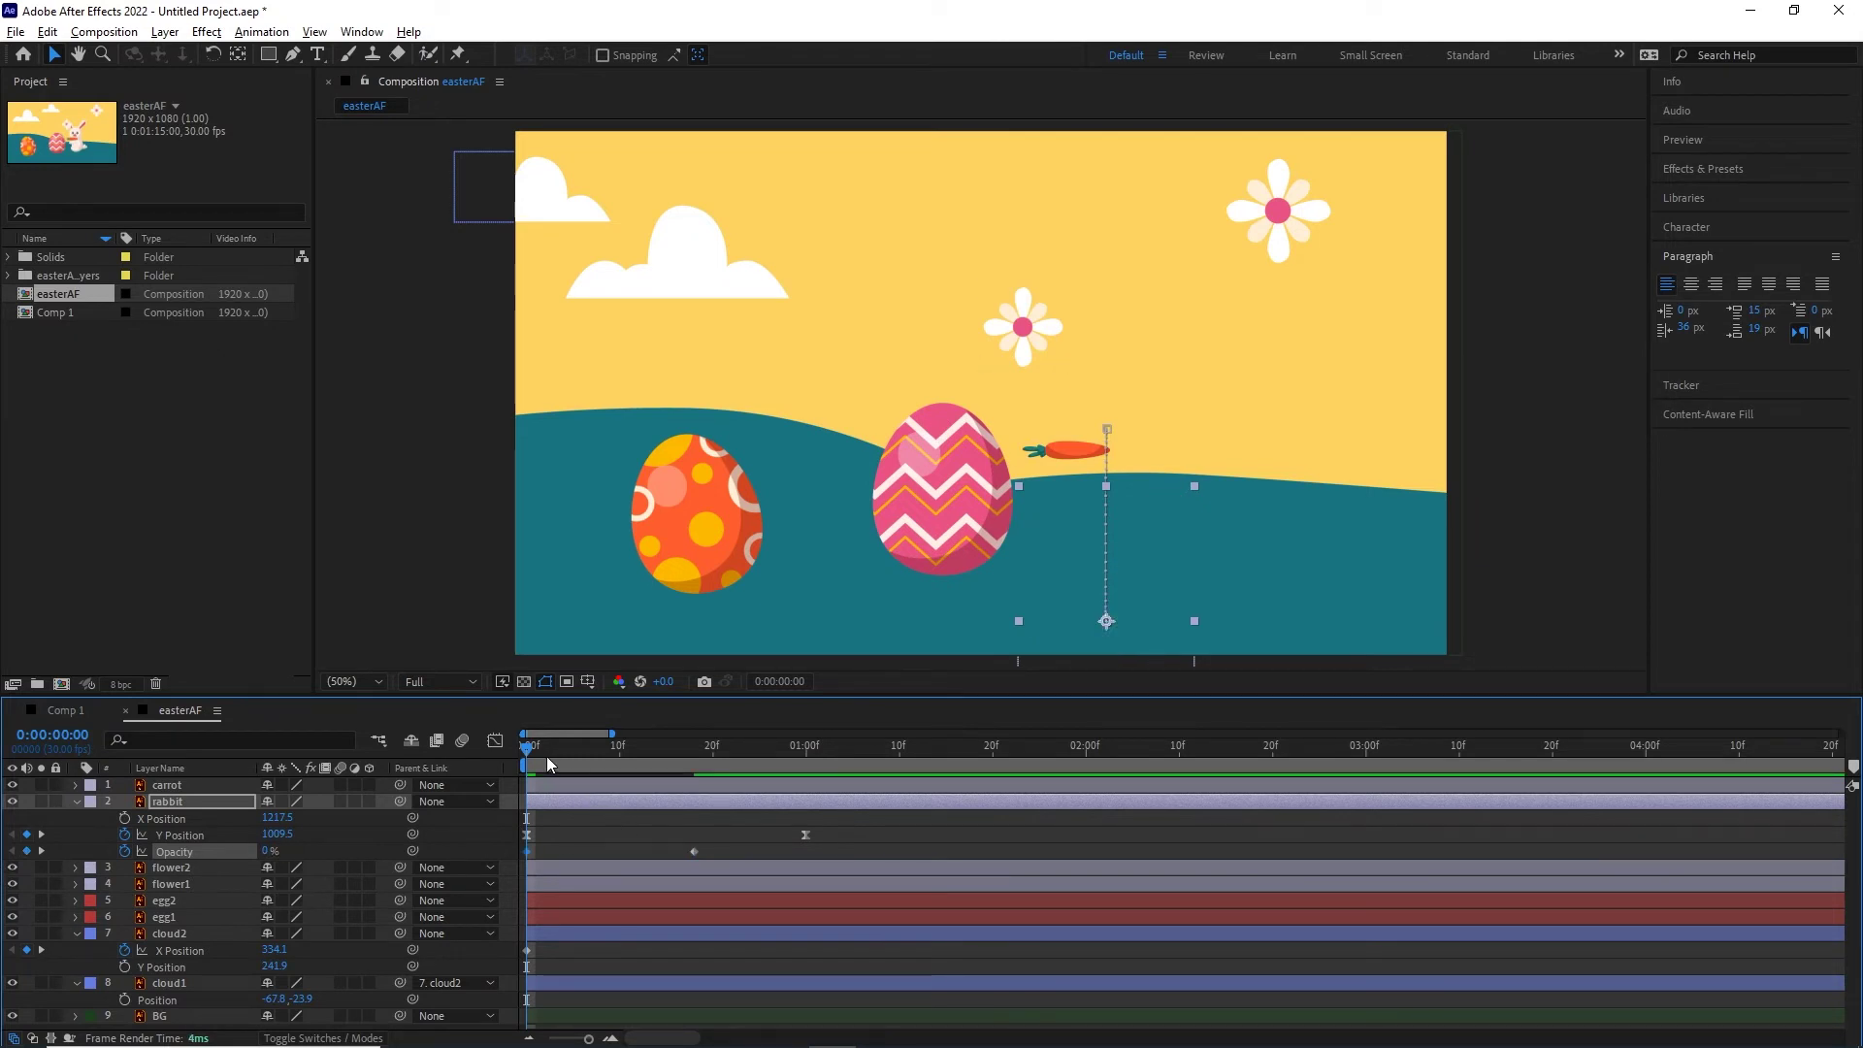
# - Preview the rabbit's fade-in from 0 s and scrub back to frame 11
pyautogui.moveTo(524, 757)
pyautogui.mouseDown()
pyautogui.moveTo(790, 744)
pyautogui.moveTo(515, 743)
pyautogui.mouseUp()
pyautogui.press('space')
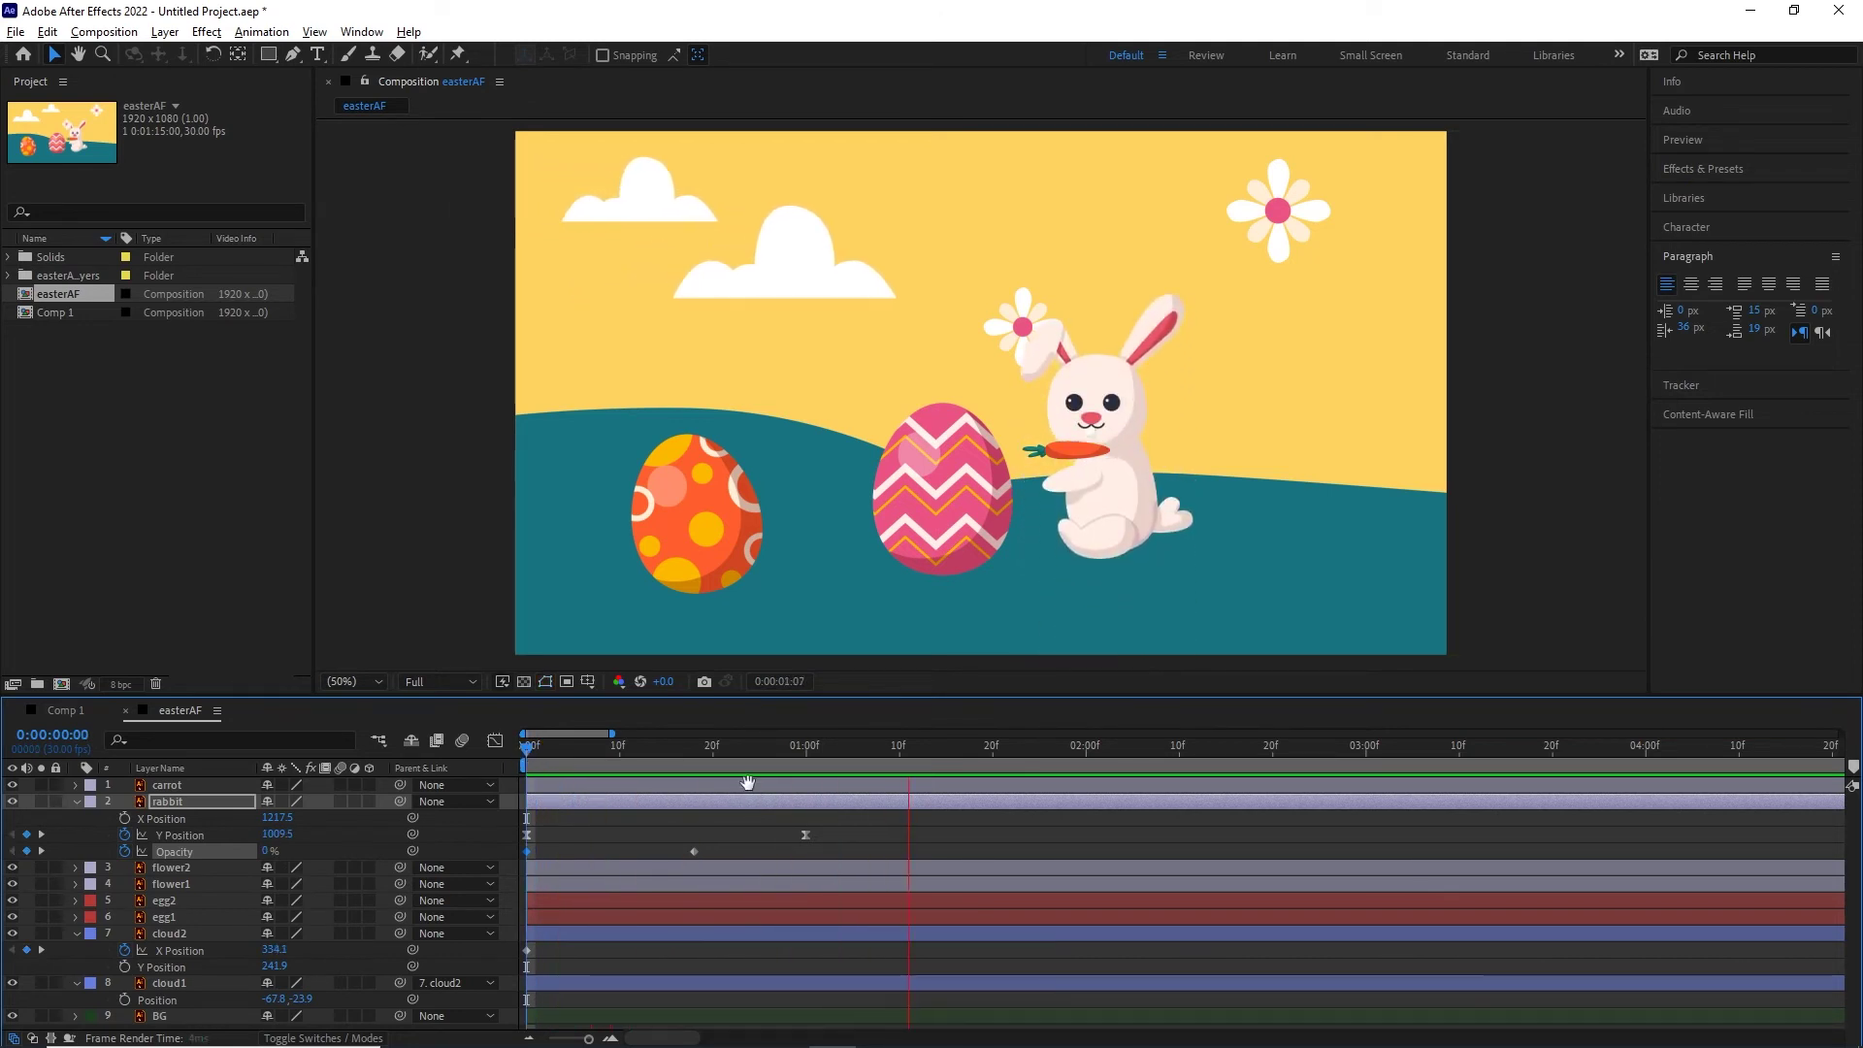
pyautogui.press('space')
pyautogui.moveTo(954, 747); pyautogui.dragTo(627, 757)
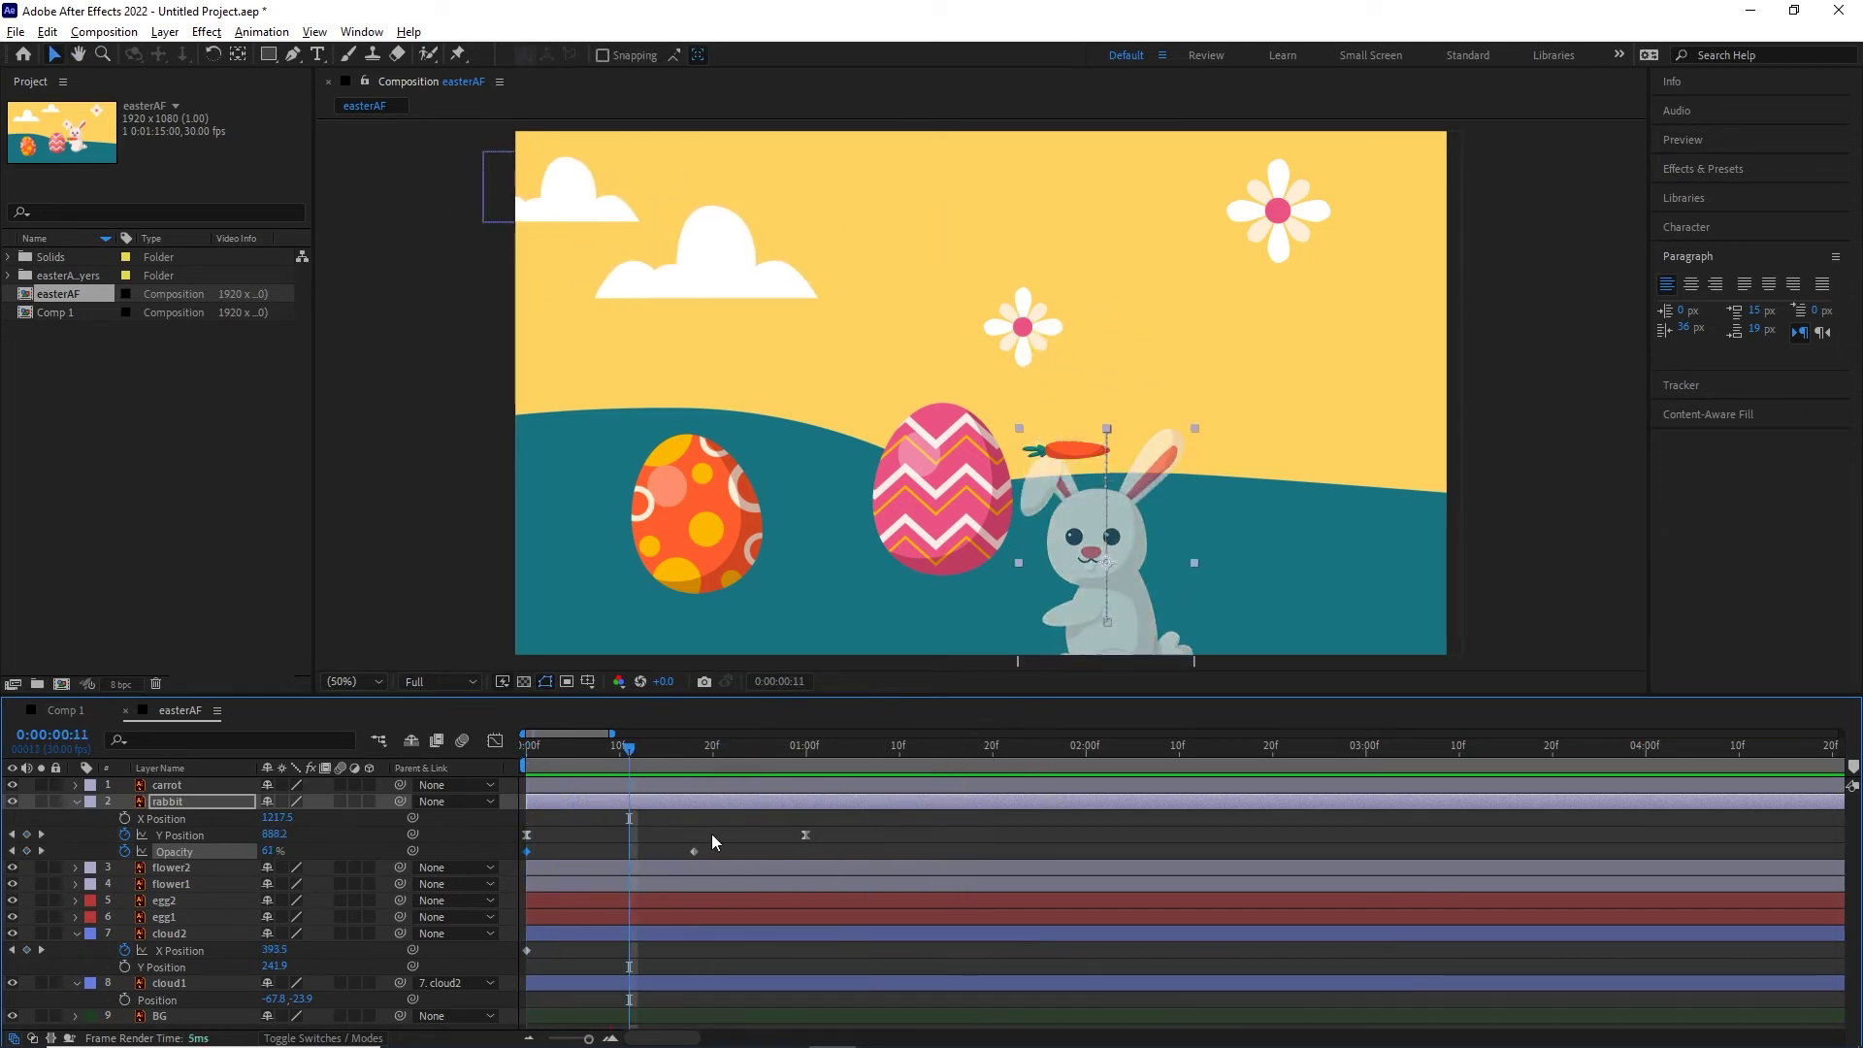
# - Shift the rabbit's opacity keyframes to frames 3 and 21, and preview the animation from 0 s
pyautogui.click(693, 850)
pyautogui.moveTo(695, 854); pyautogui.dragTo(723, 853)
pyautogui.moveTo(526, 854); pyautogui.dragTo(555, 852)
pyautogui.moveTo(619, 753); pyautogui.dragTo(526, 776)
pyautogui.press('space')
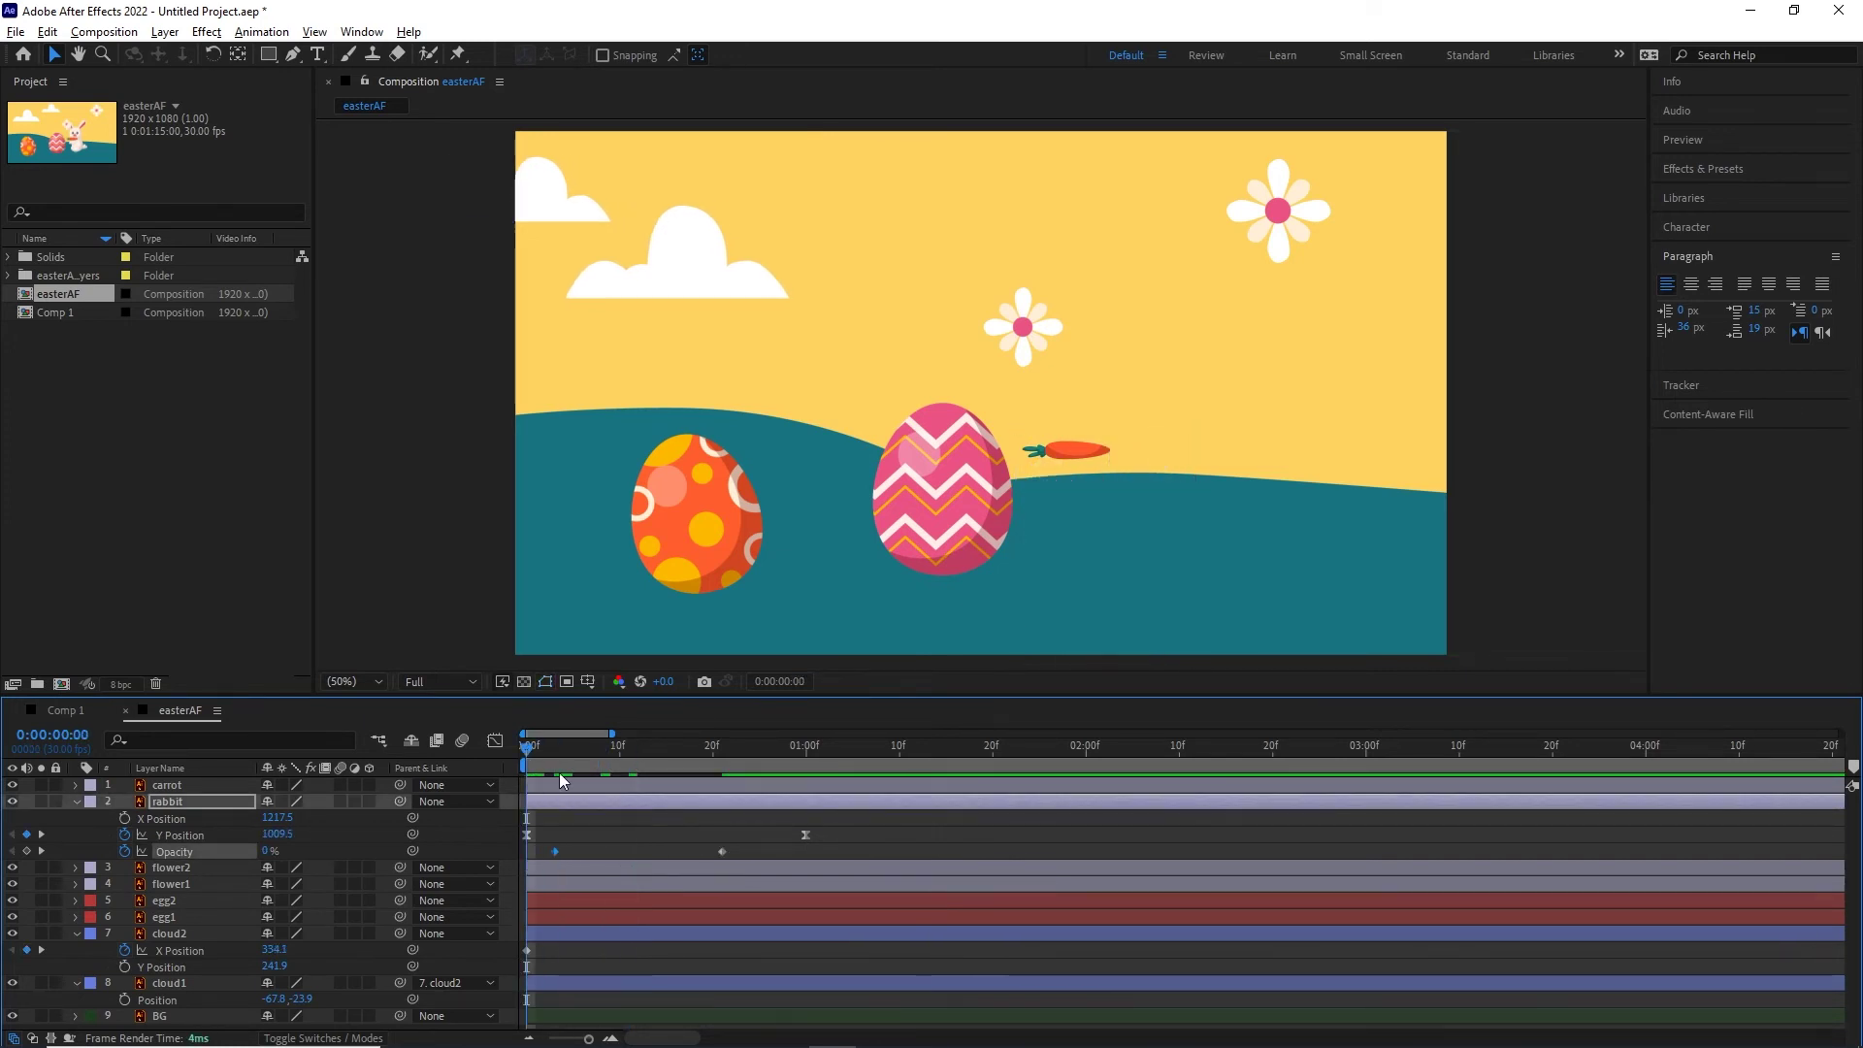
pyautogui.press('space')
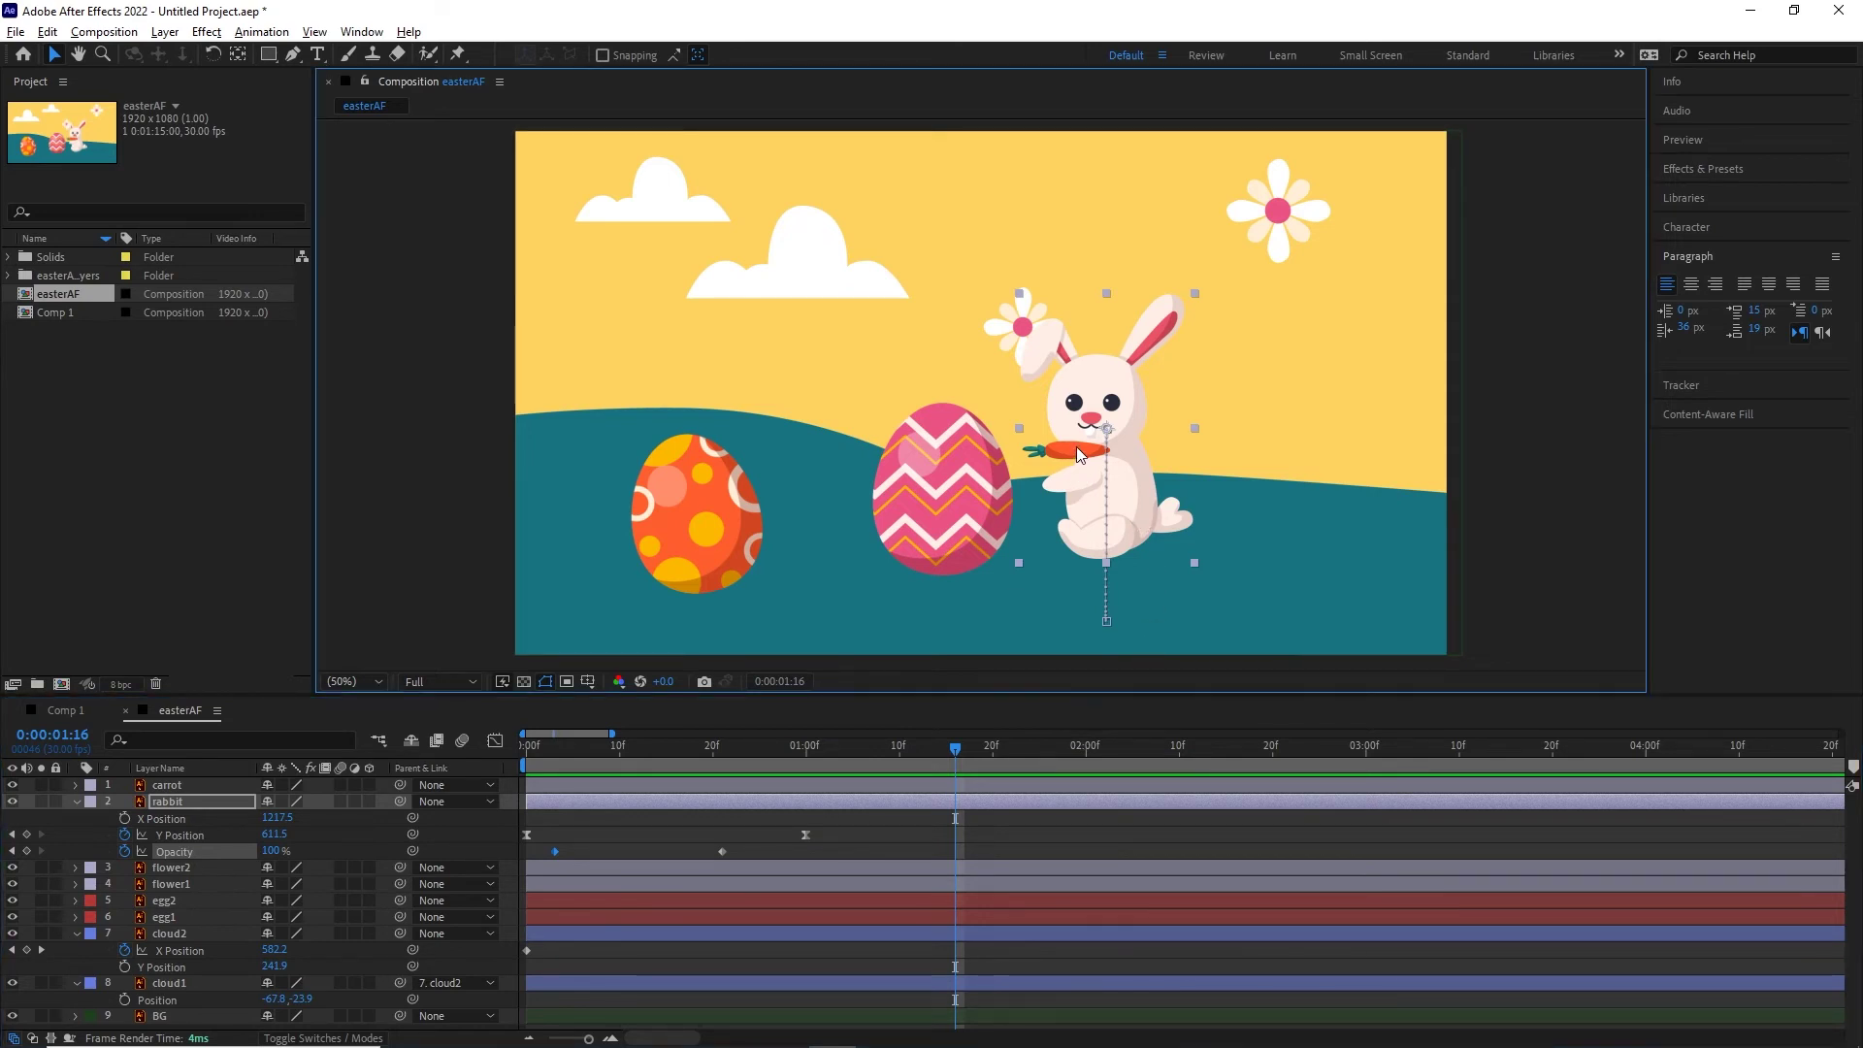
# - Collapse the rabbit layer's properties and briefly view the carrot layer's Position property
pyautogui.click(77, 801)
pyautogui.click(194, 787)
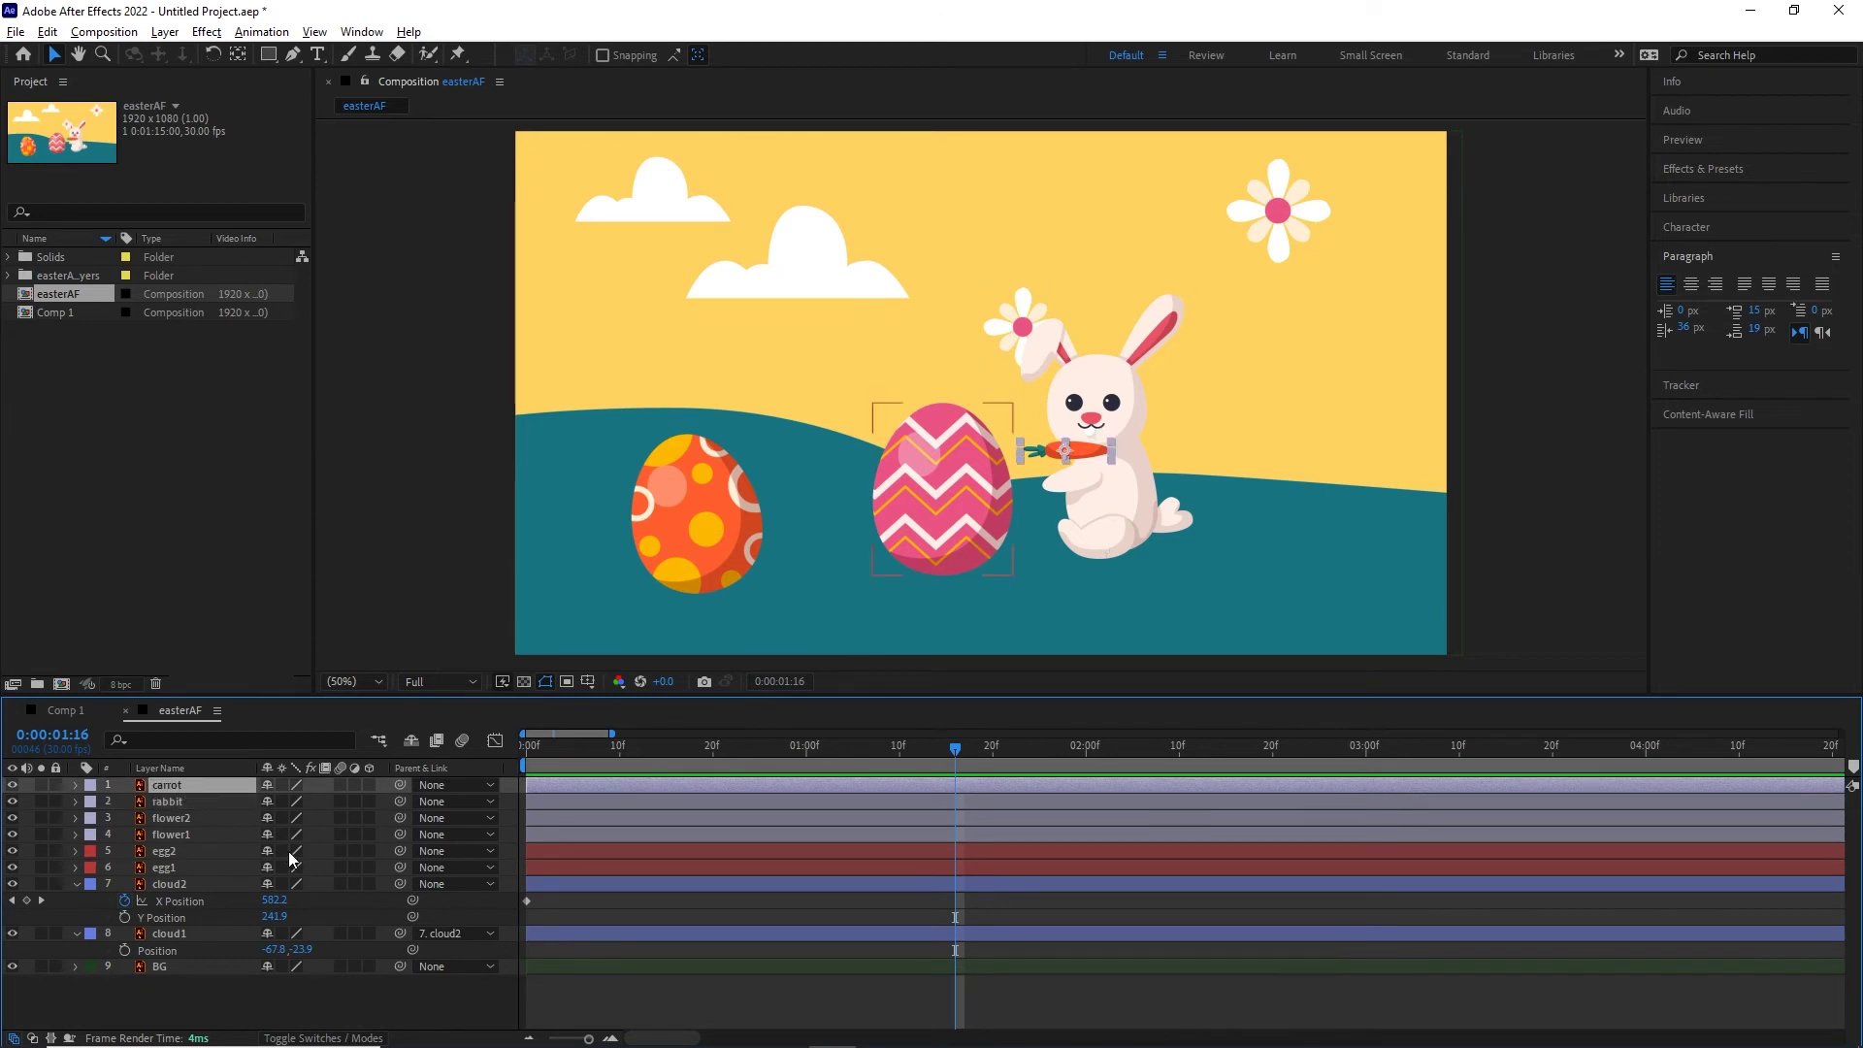
pyautogui.press('p')
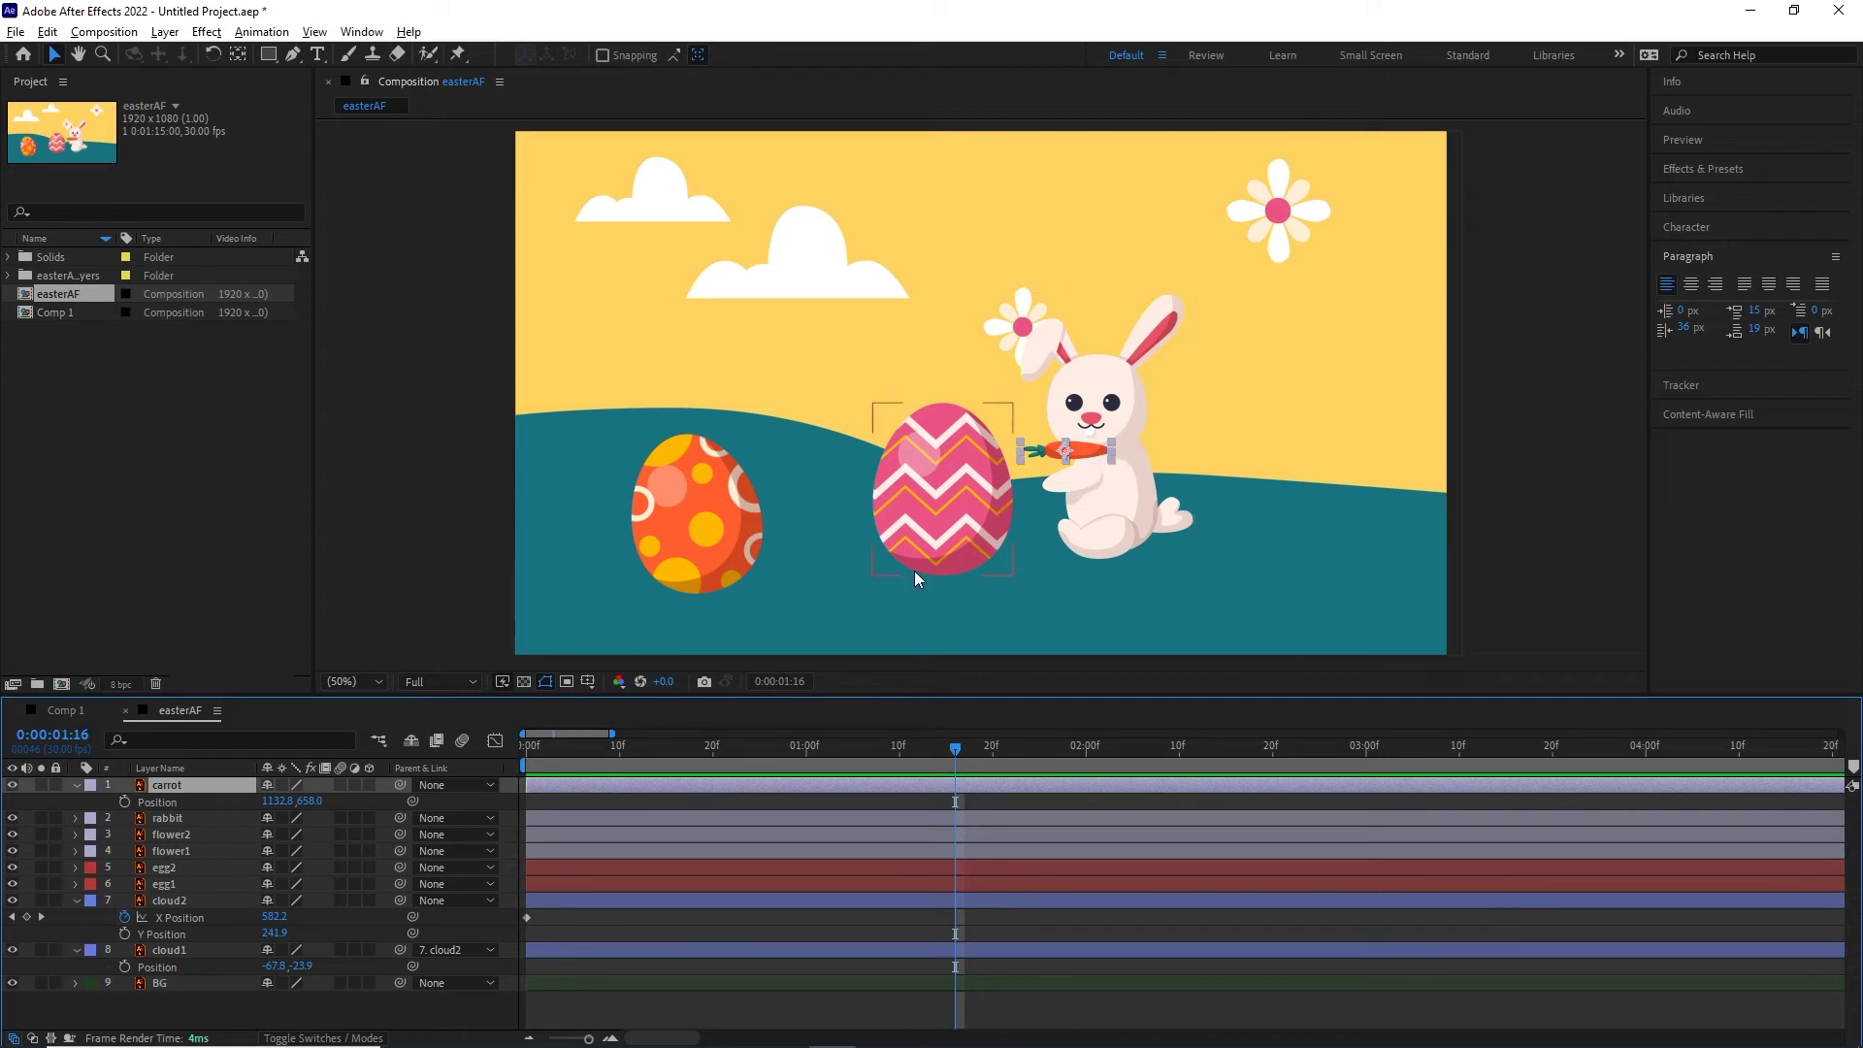
pyautogui.click(77, 785)
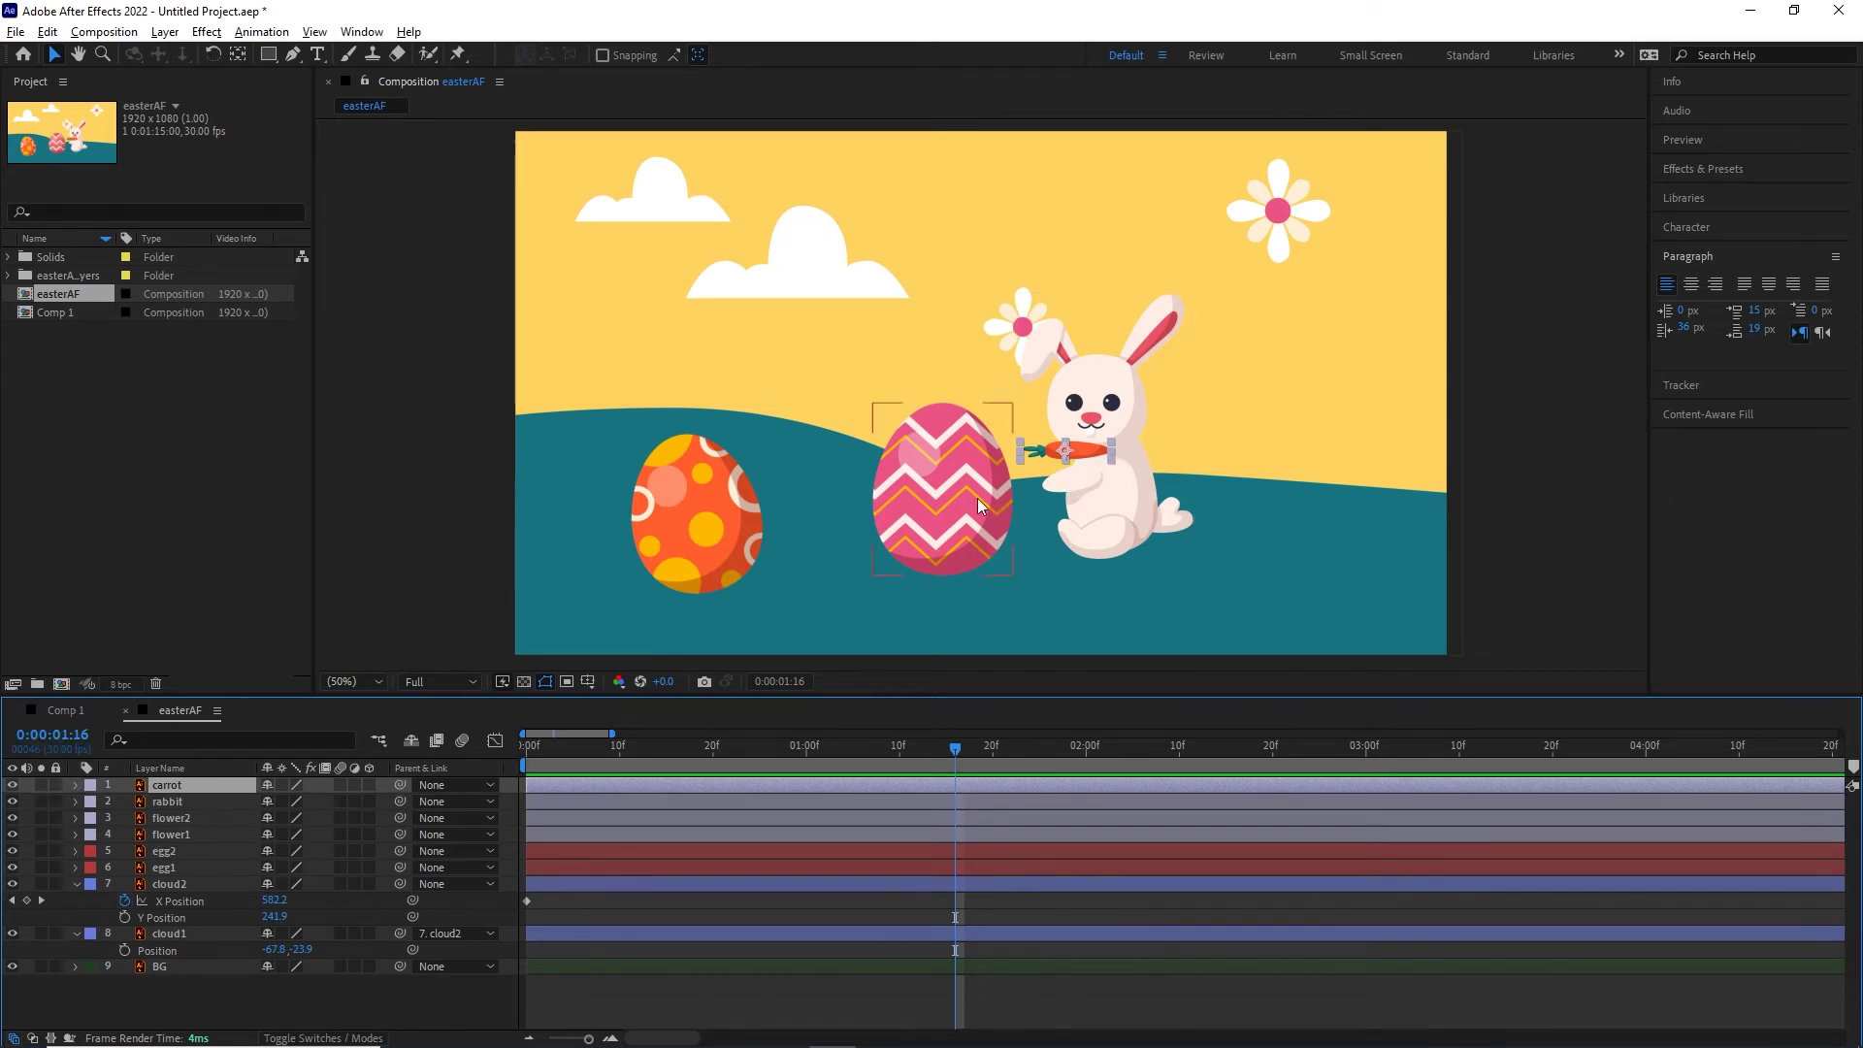
# - Try parenting the carrot to the rabbit layer at frame 16, and undo the link
pyautogui.moveTo(951, 747); pyautogui.dragTo(671, 758)
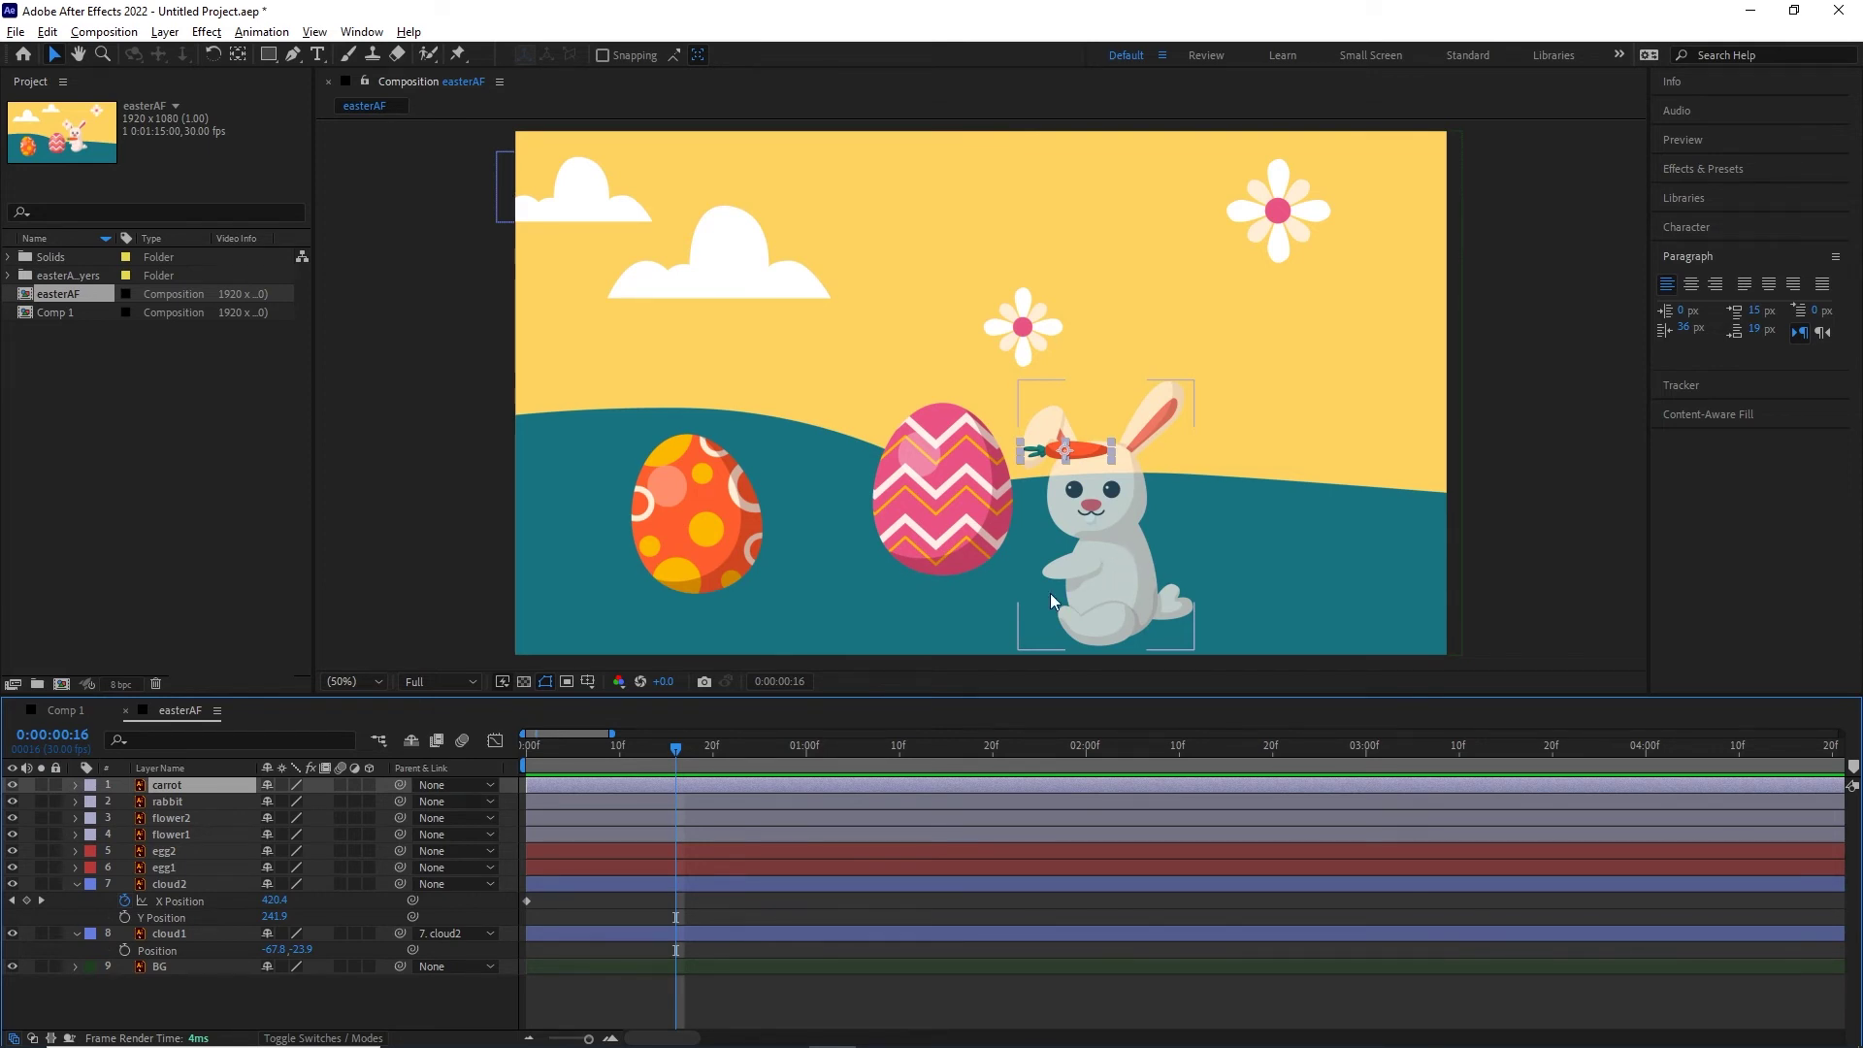
pyautogui.click(161, 801)
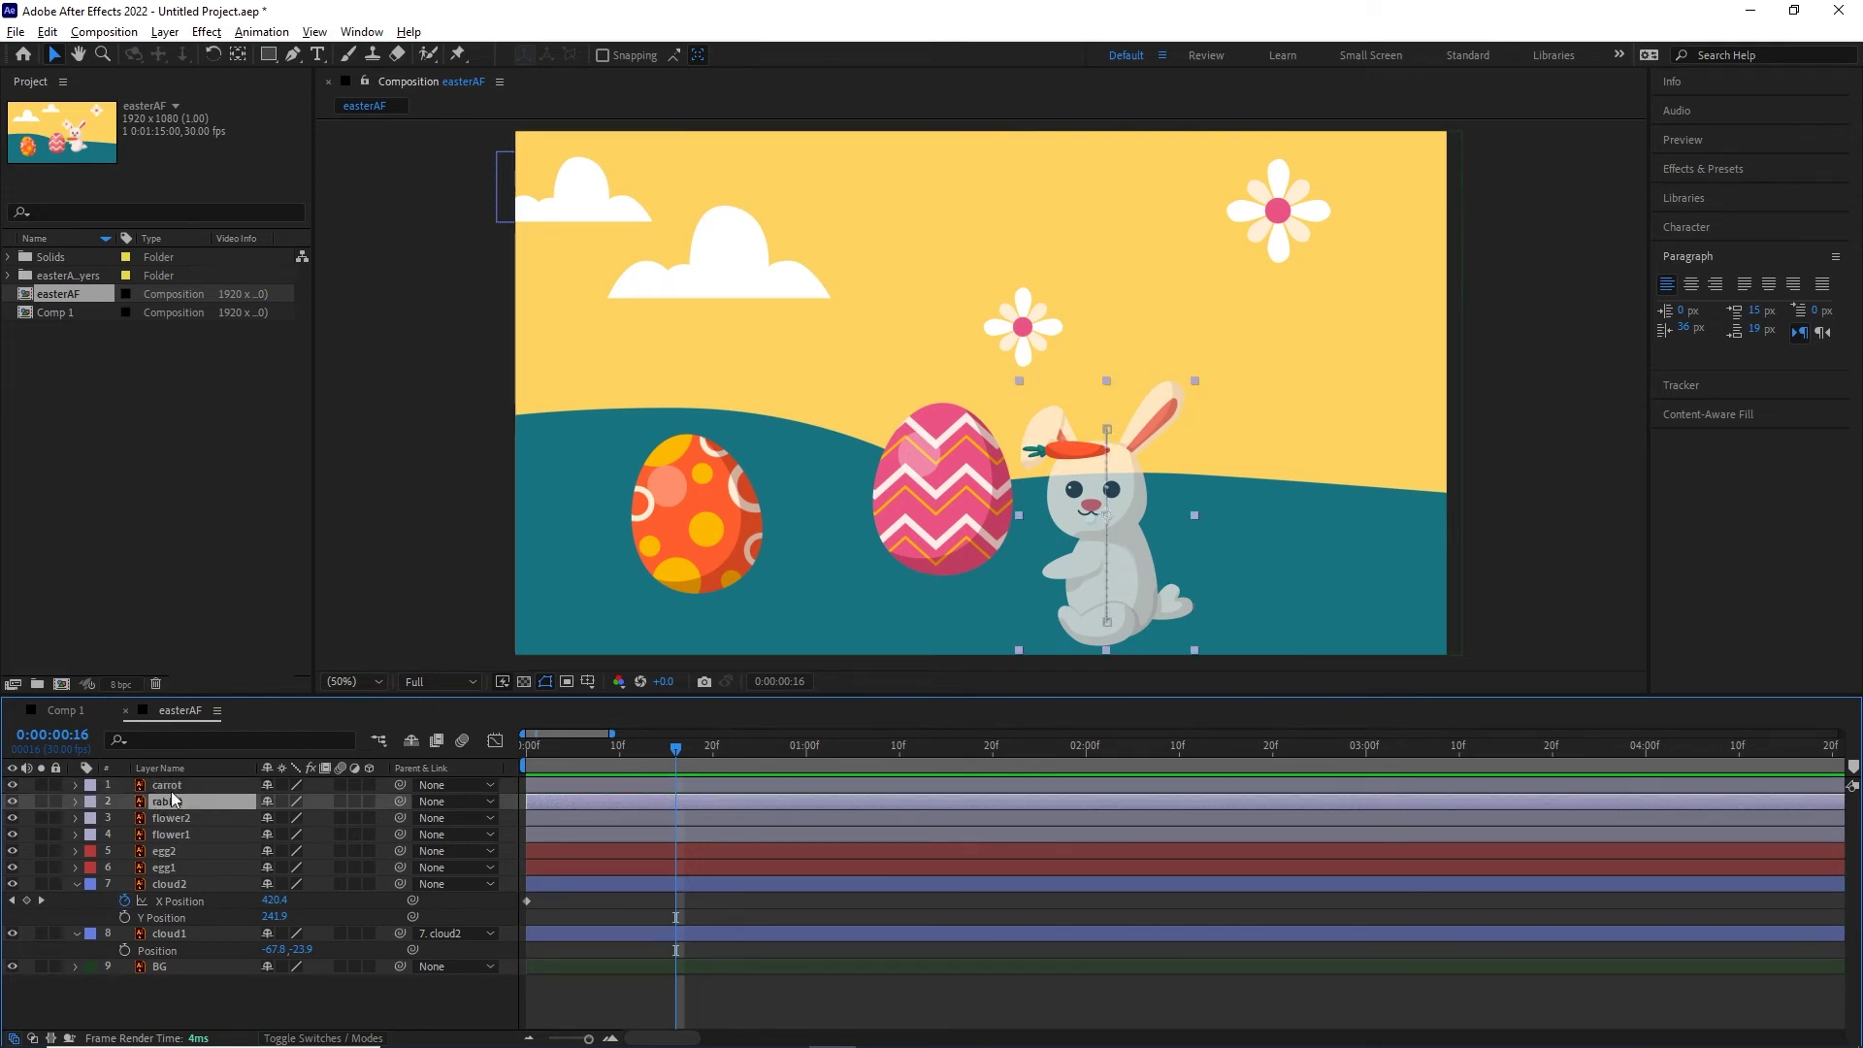
pyautogui.click(358, 786)
pyautogui.moveTo(401, 784); pyautogui.dragTo(176, 800)
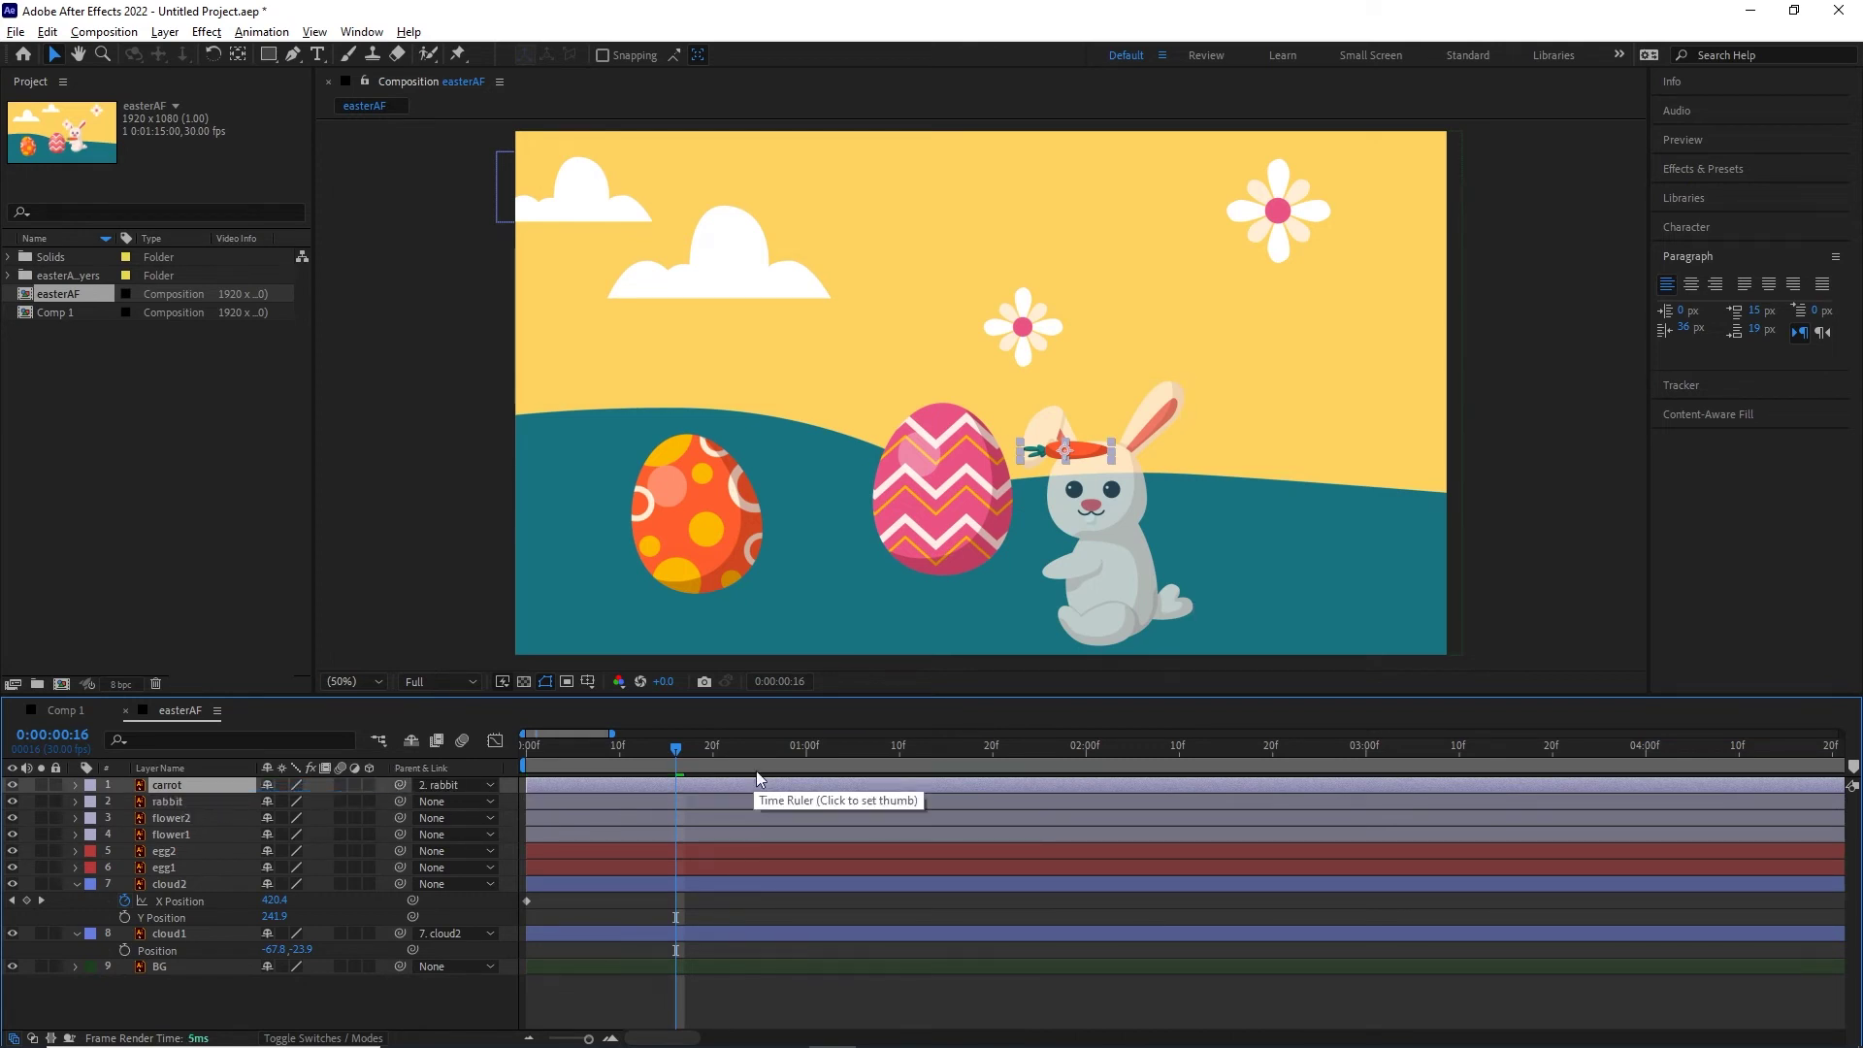
pyautogui.moveTo(687, 751); pyautogui.dragTo(849, 741)
pyautogui.hotkey('ctrl', 'z')
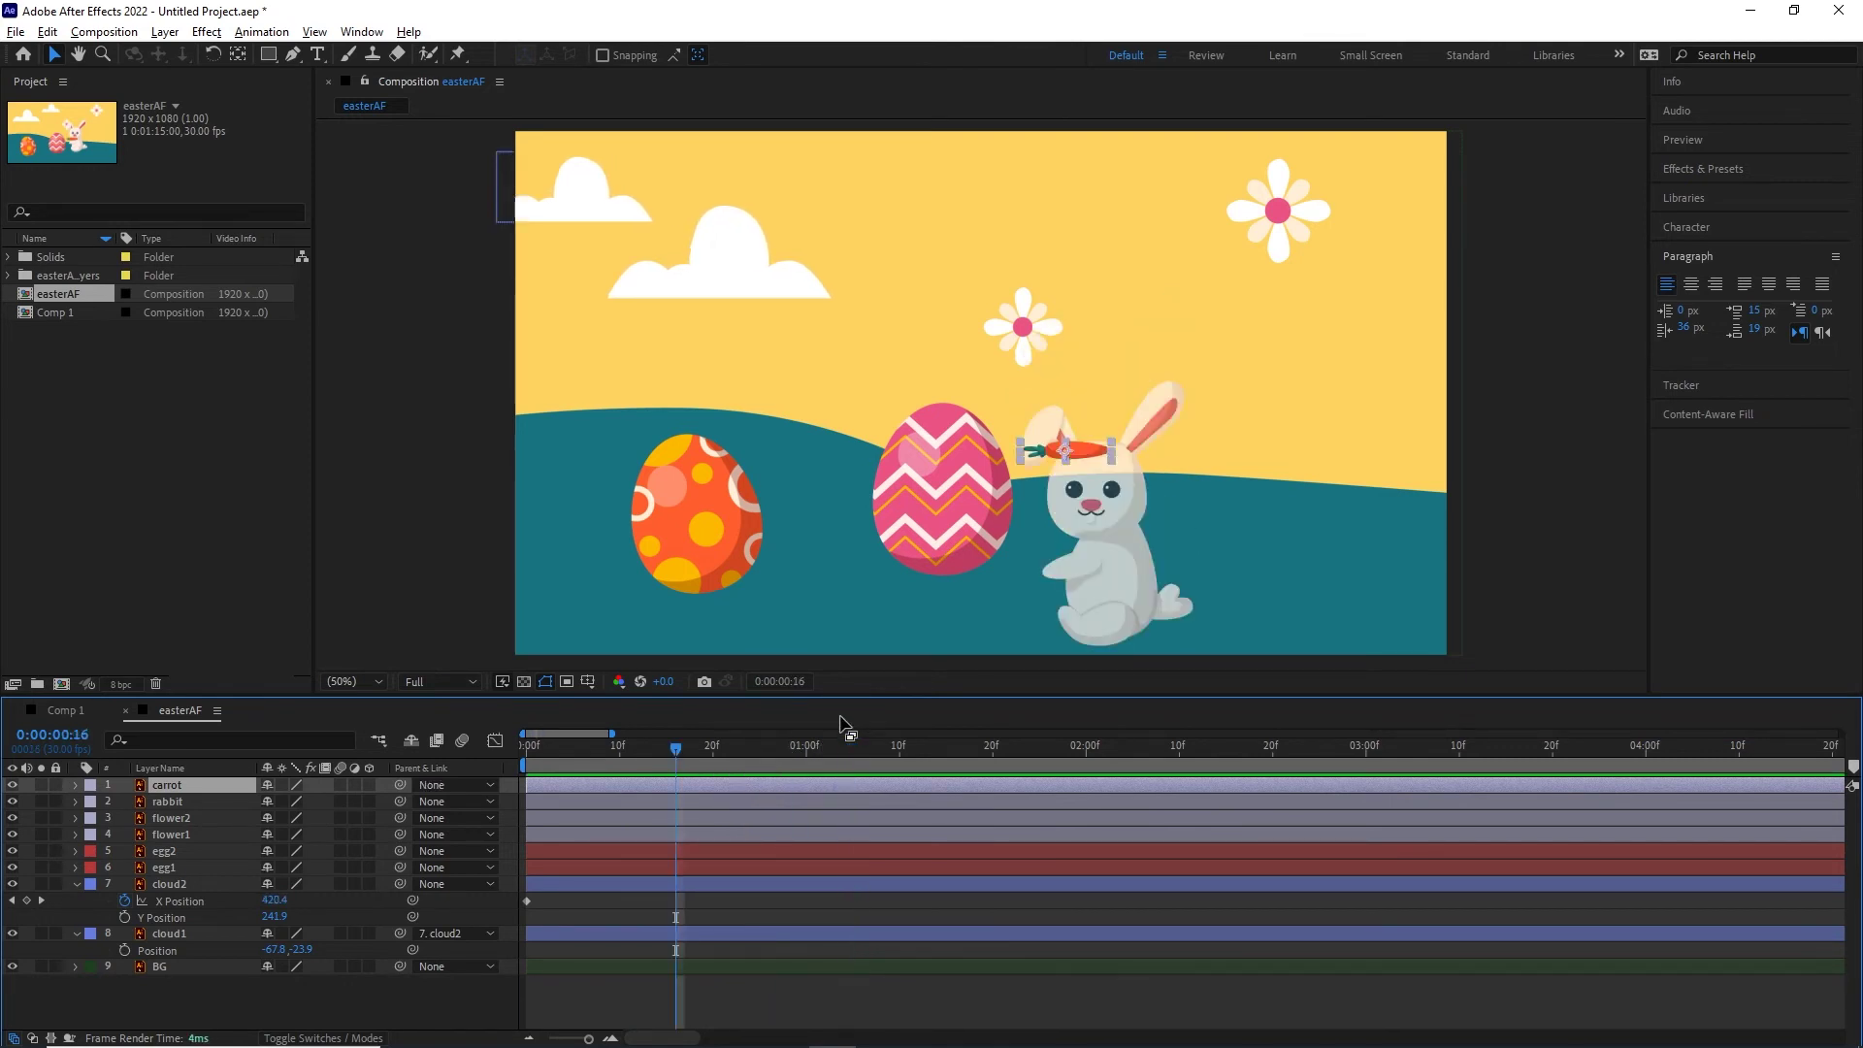
# - Parent the carrot to the rabbit layer at 1:06, where the rabbit is fully raised, and scrub back to check their movement
pyautogui.moveTo(679, 749); pyautogui.dragTo(864, 731)
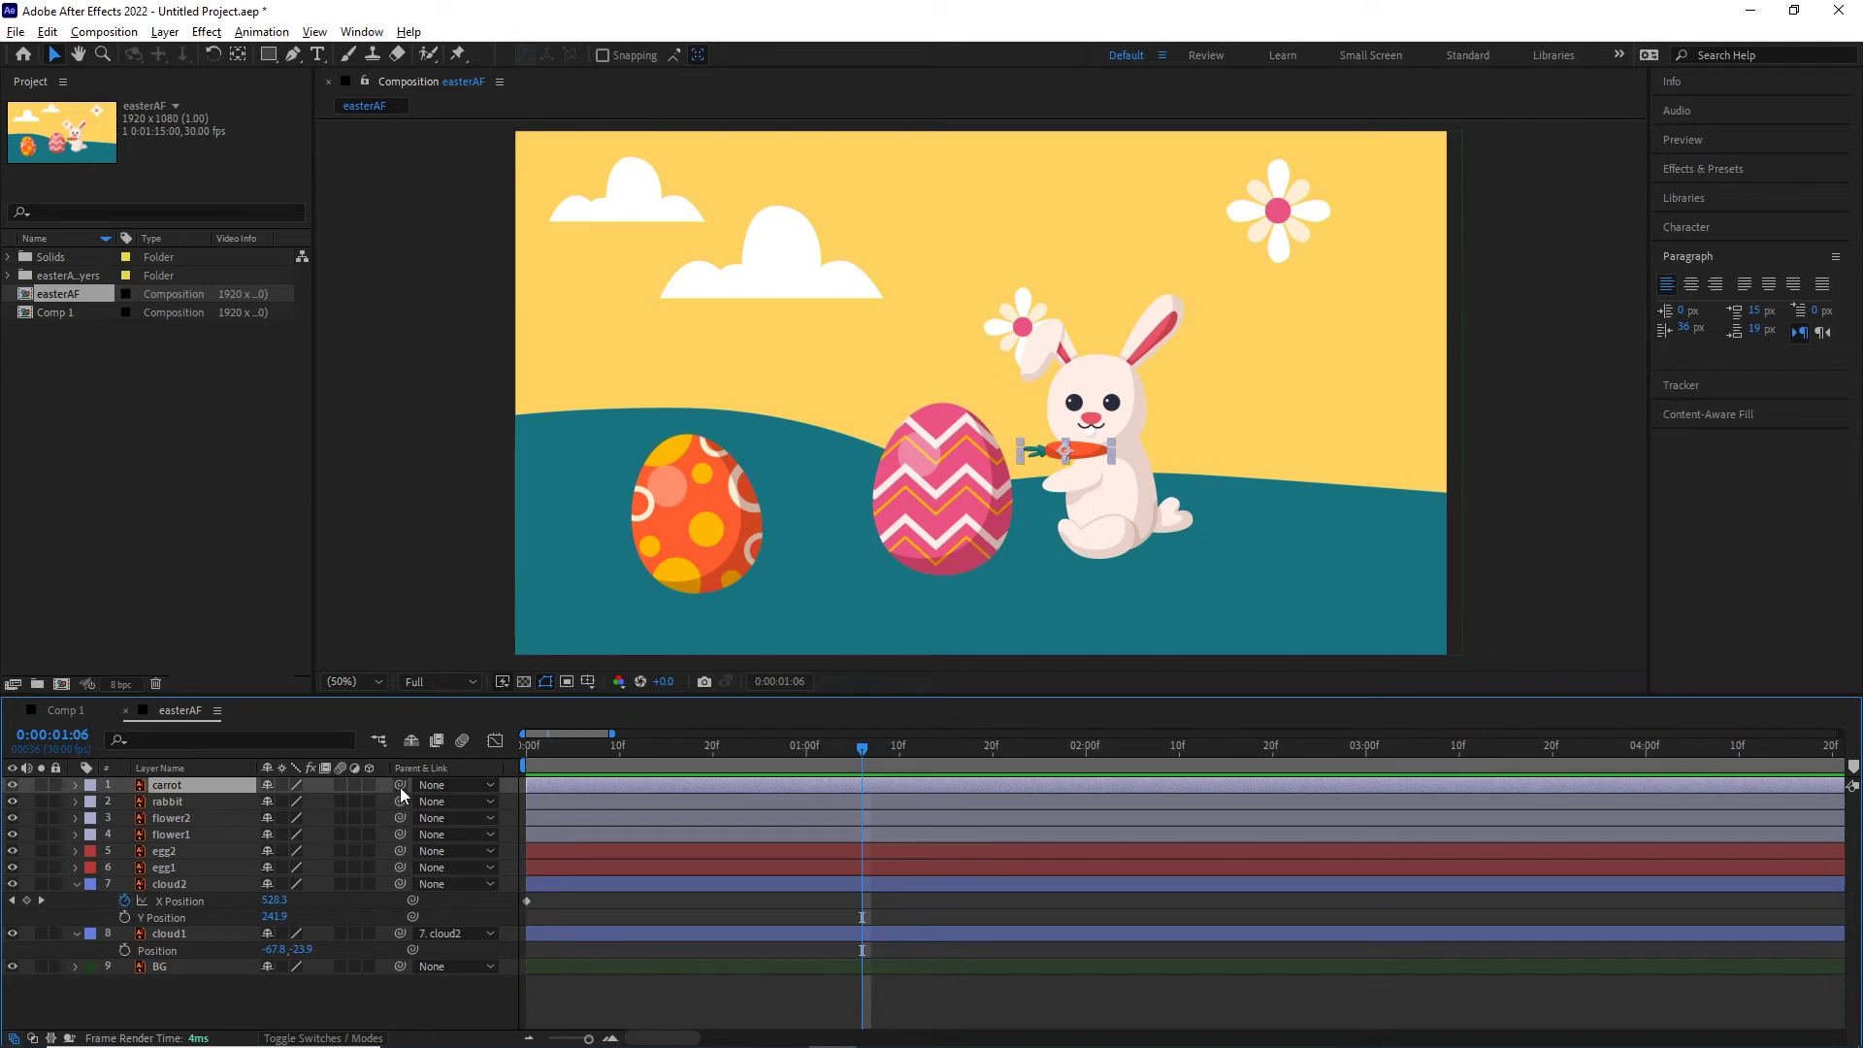
pyautogui.moveTo(394, 786); pyautogui.dragTo(172, 803)
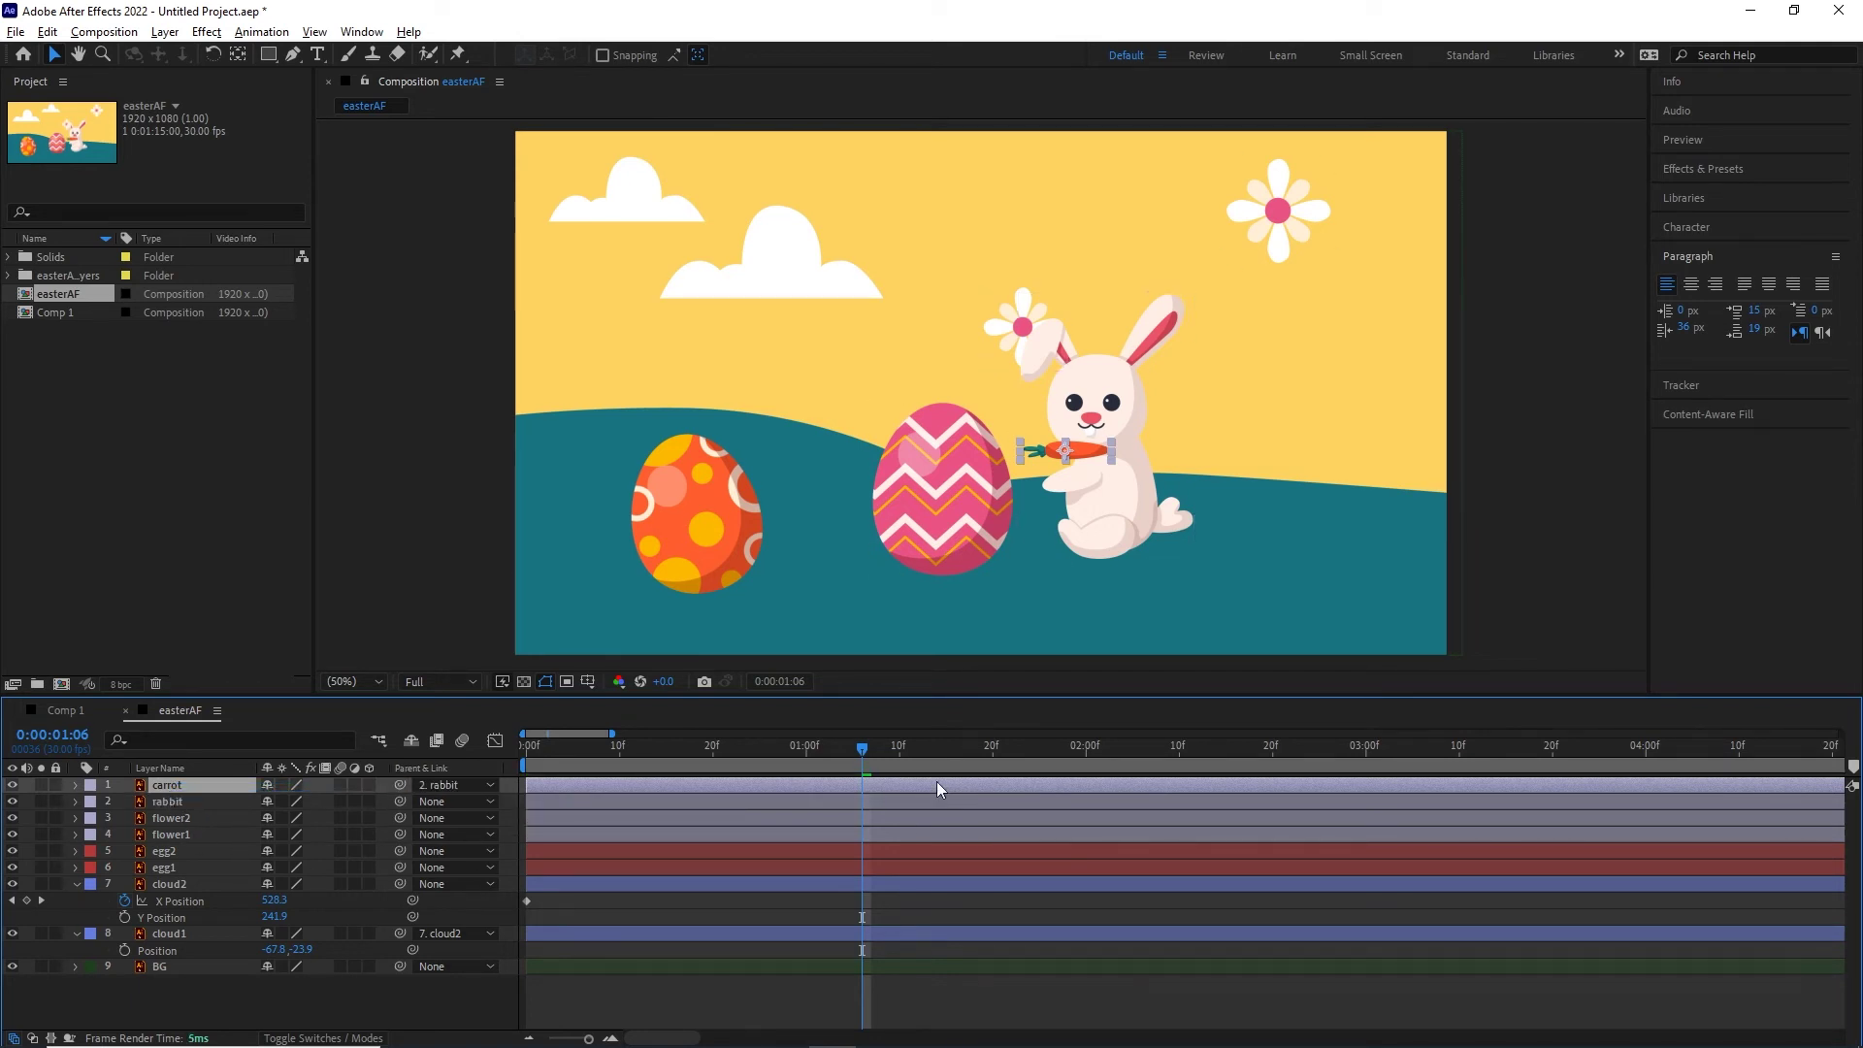
pyautogui.moveTo(852, 747); pyautogui.dragTo(657, 759)
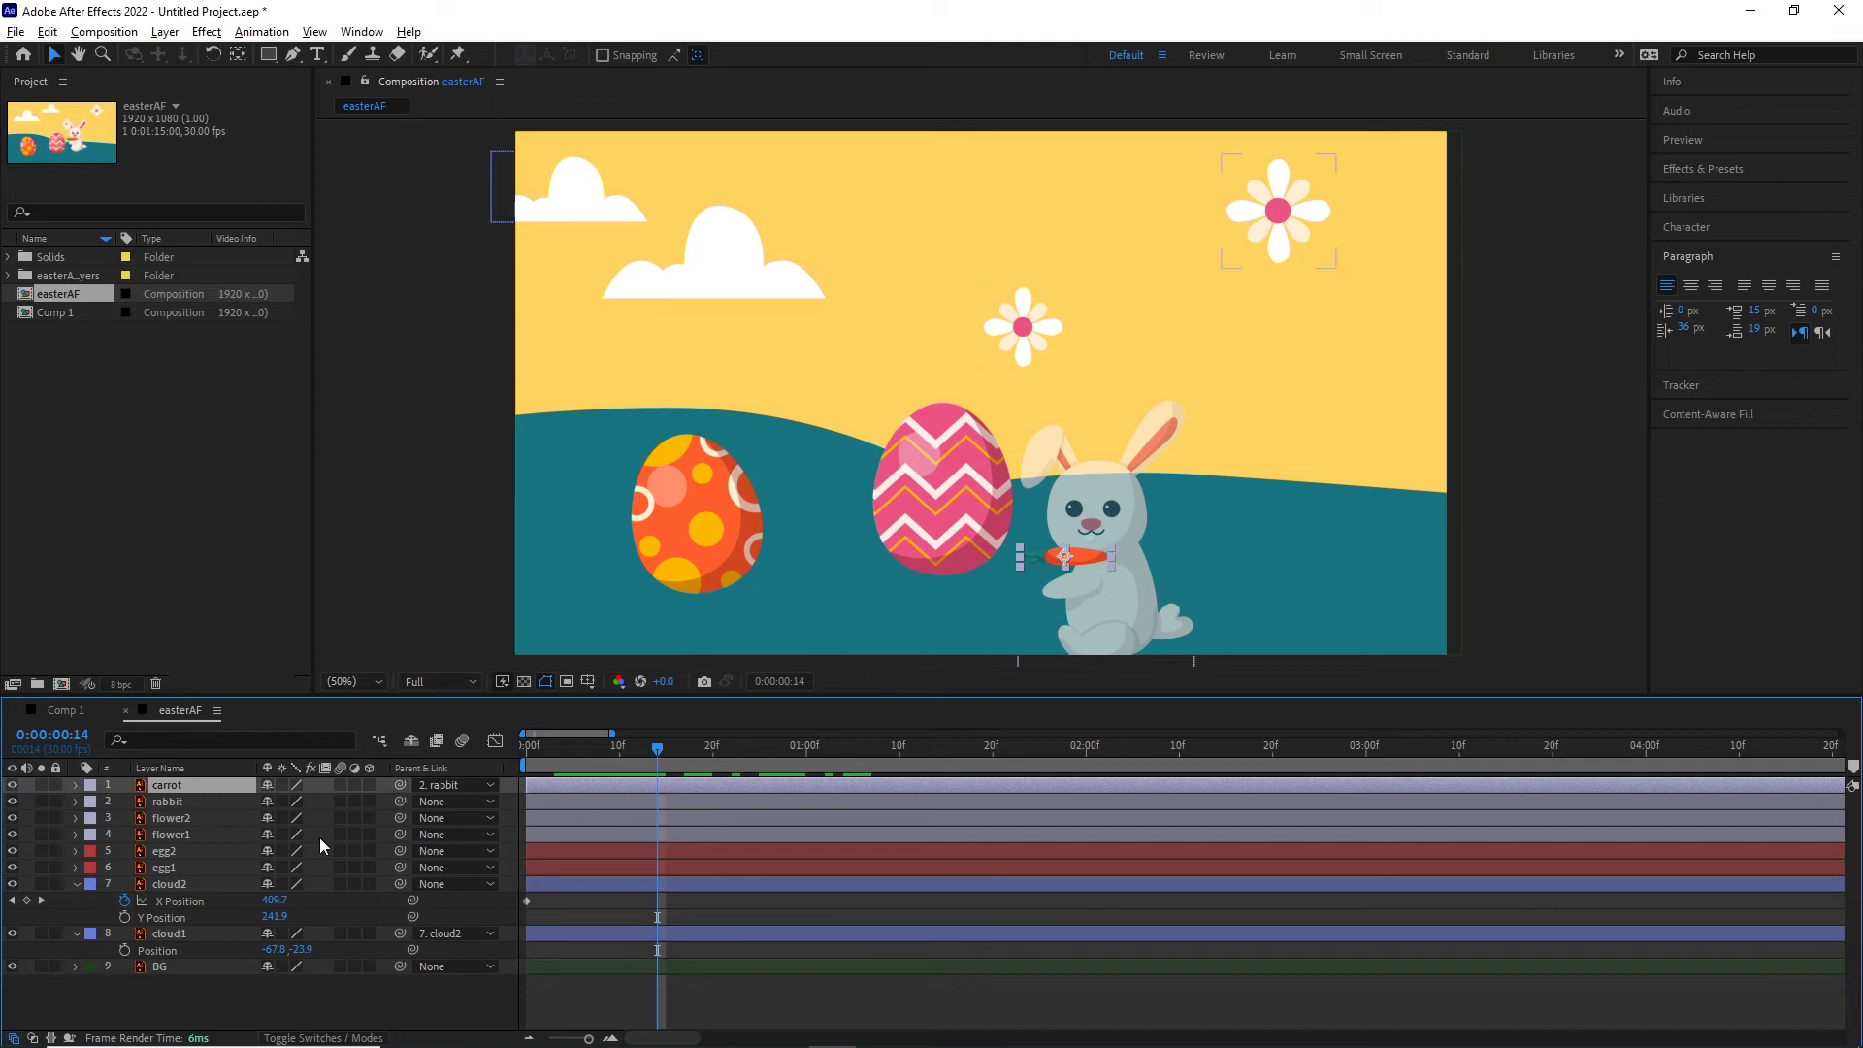
# - Copy the rabbit's two opacity keyframes onto the carrot layer, starting at frame 3
pyautogui.click(163, 800)
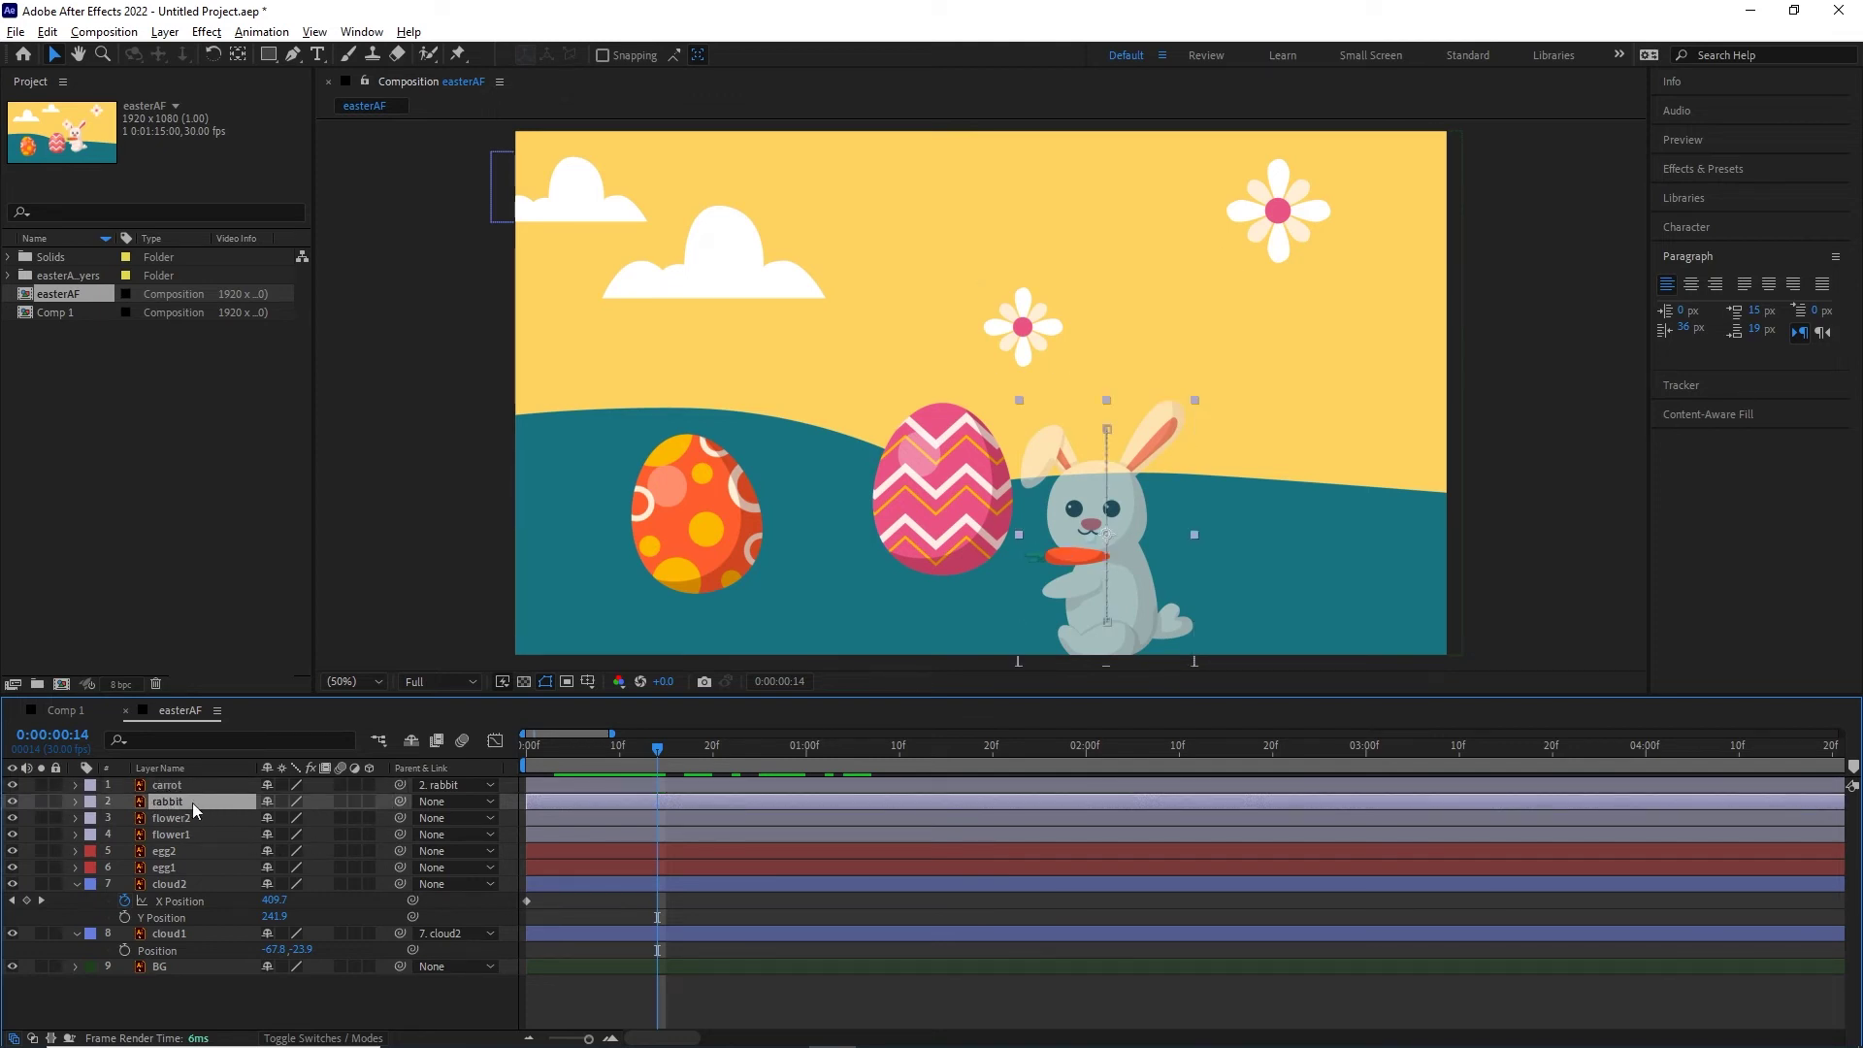
pyautogui.press('u')
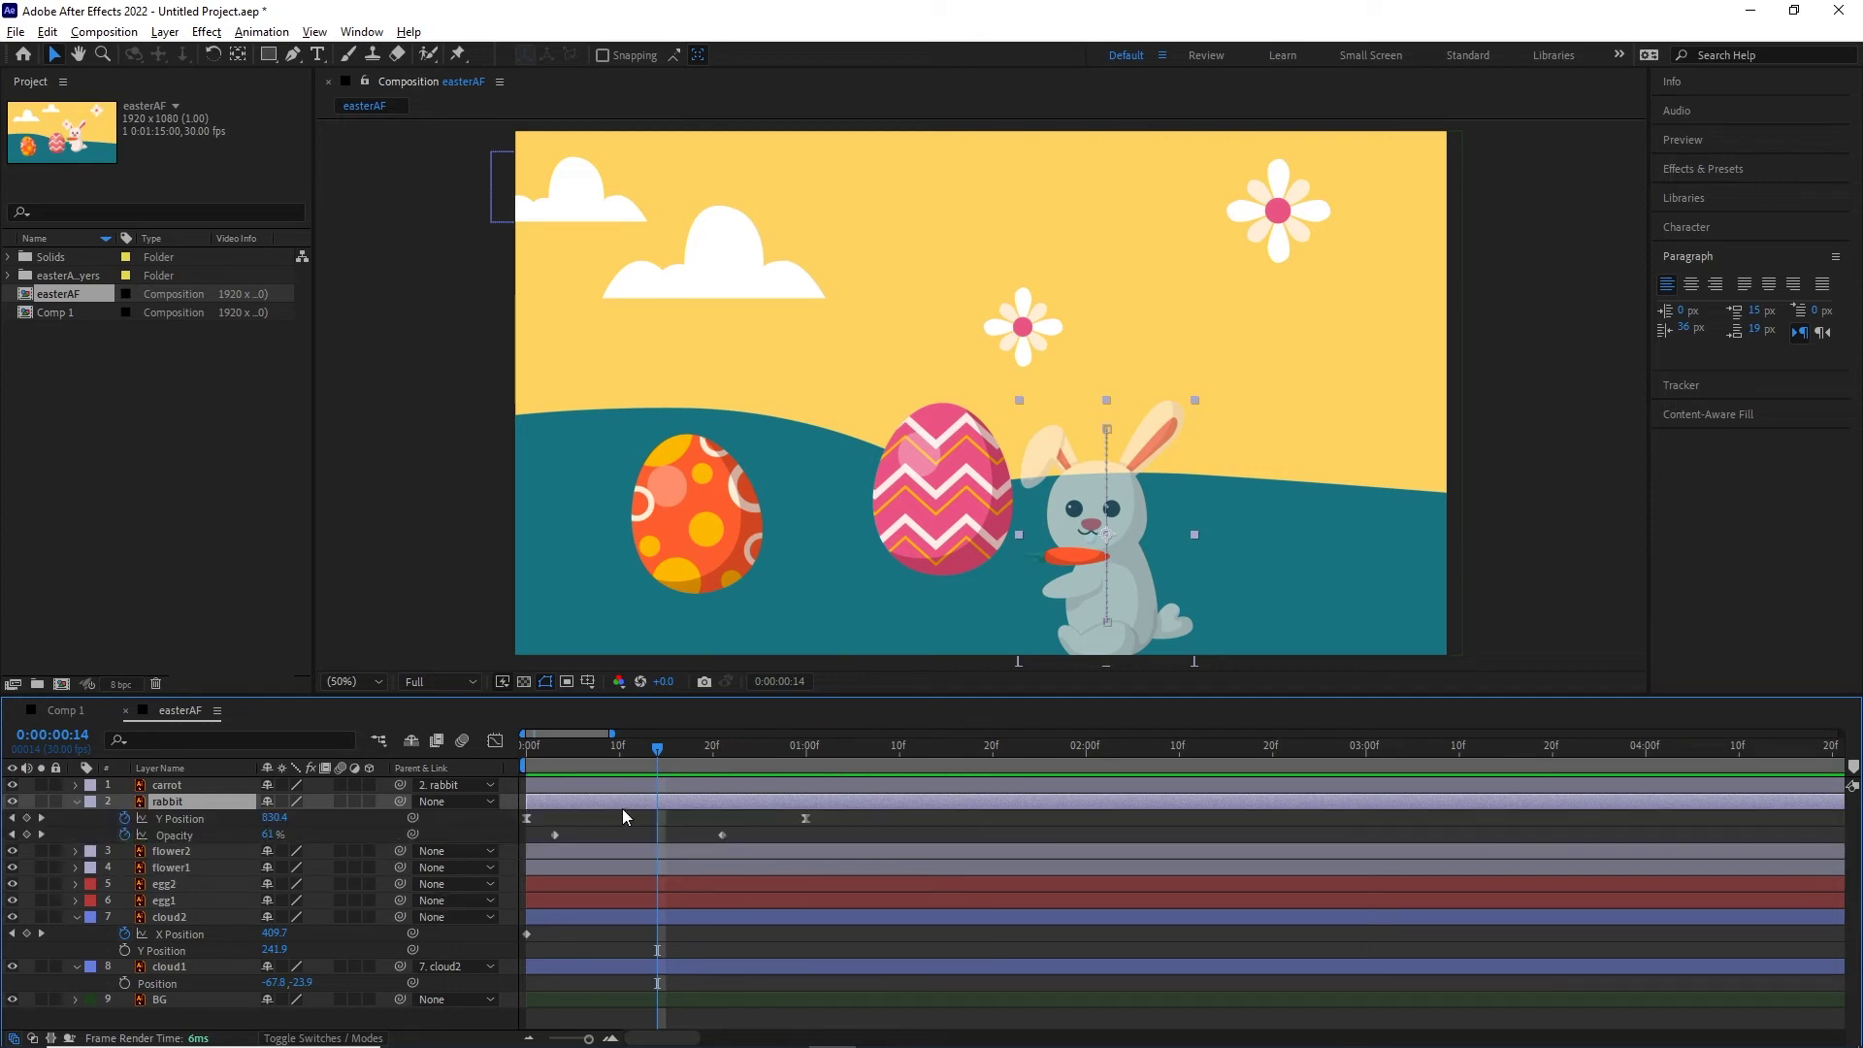
pyautogui.moveTo(658, 754); pyautogui.dragTo(554, 754)
pyautogui.click(199, 784)
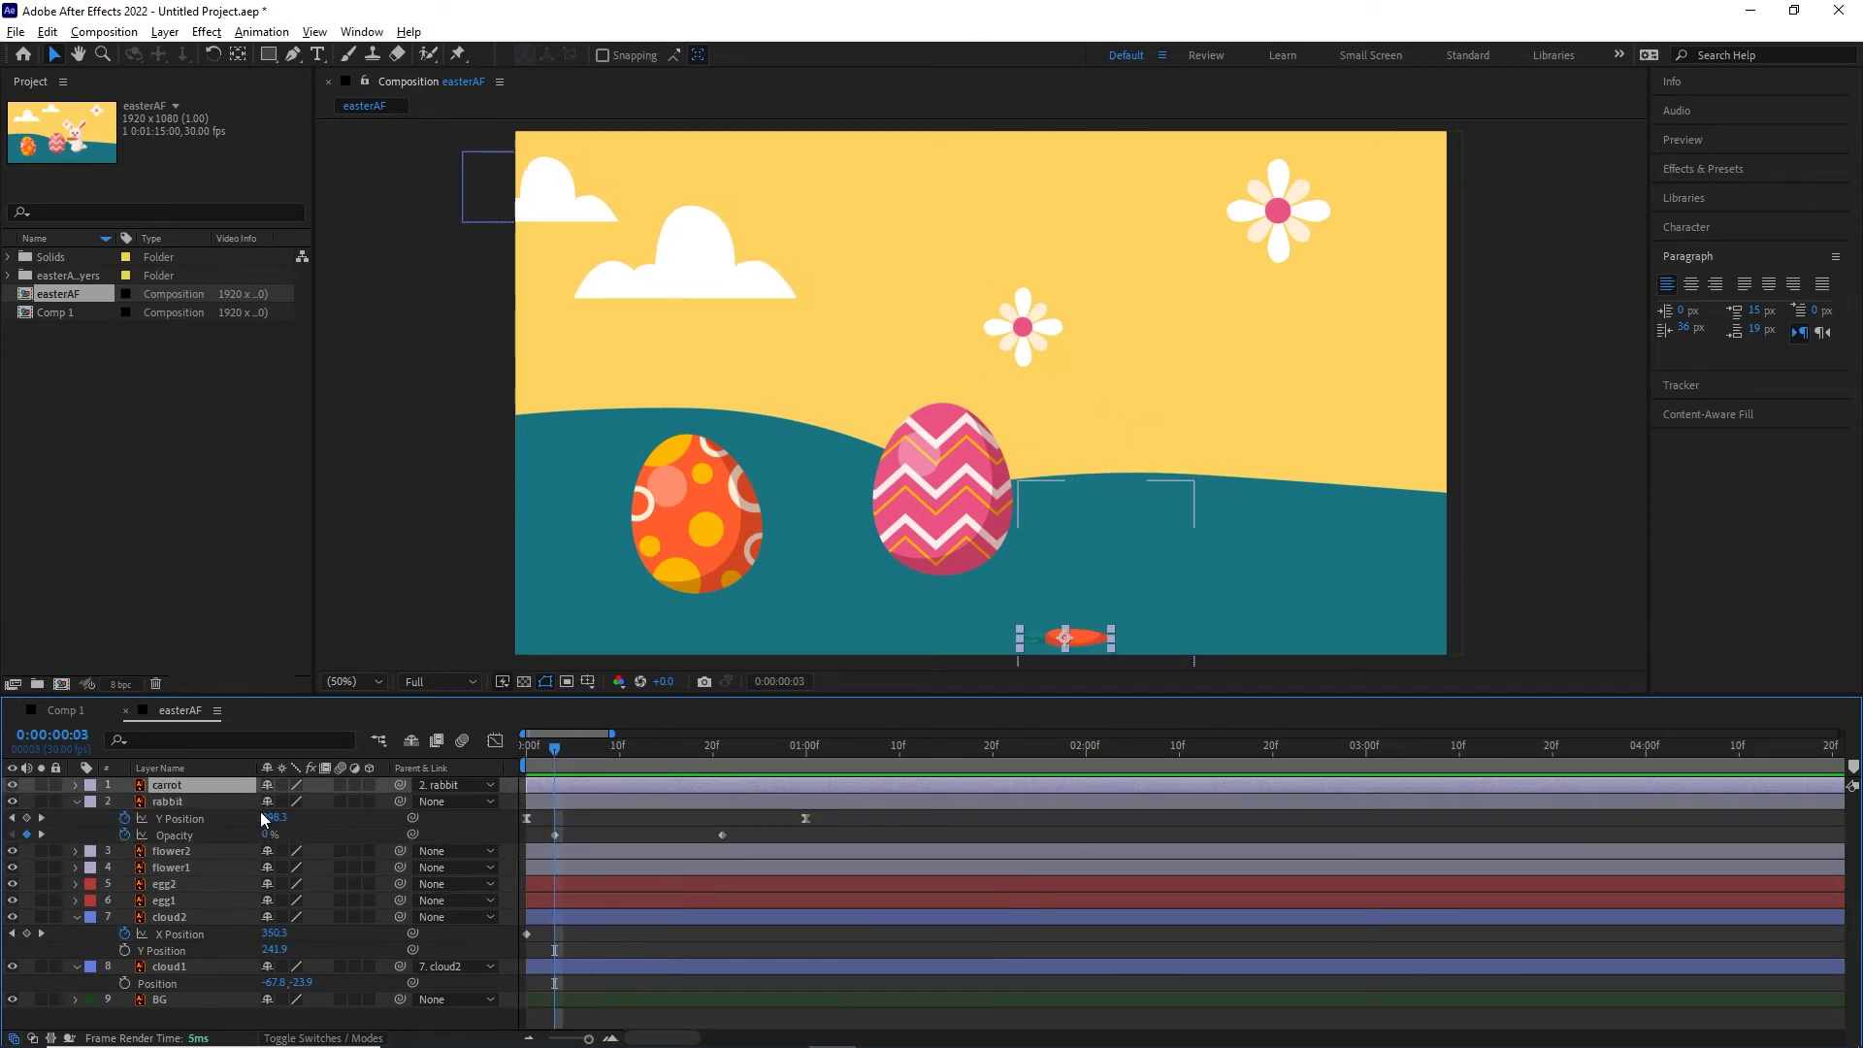
pyautogui.press('t')
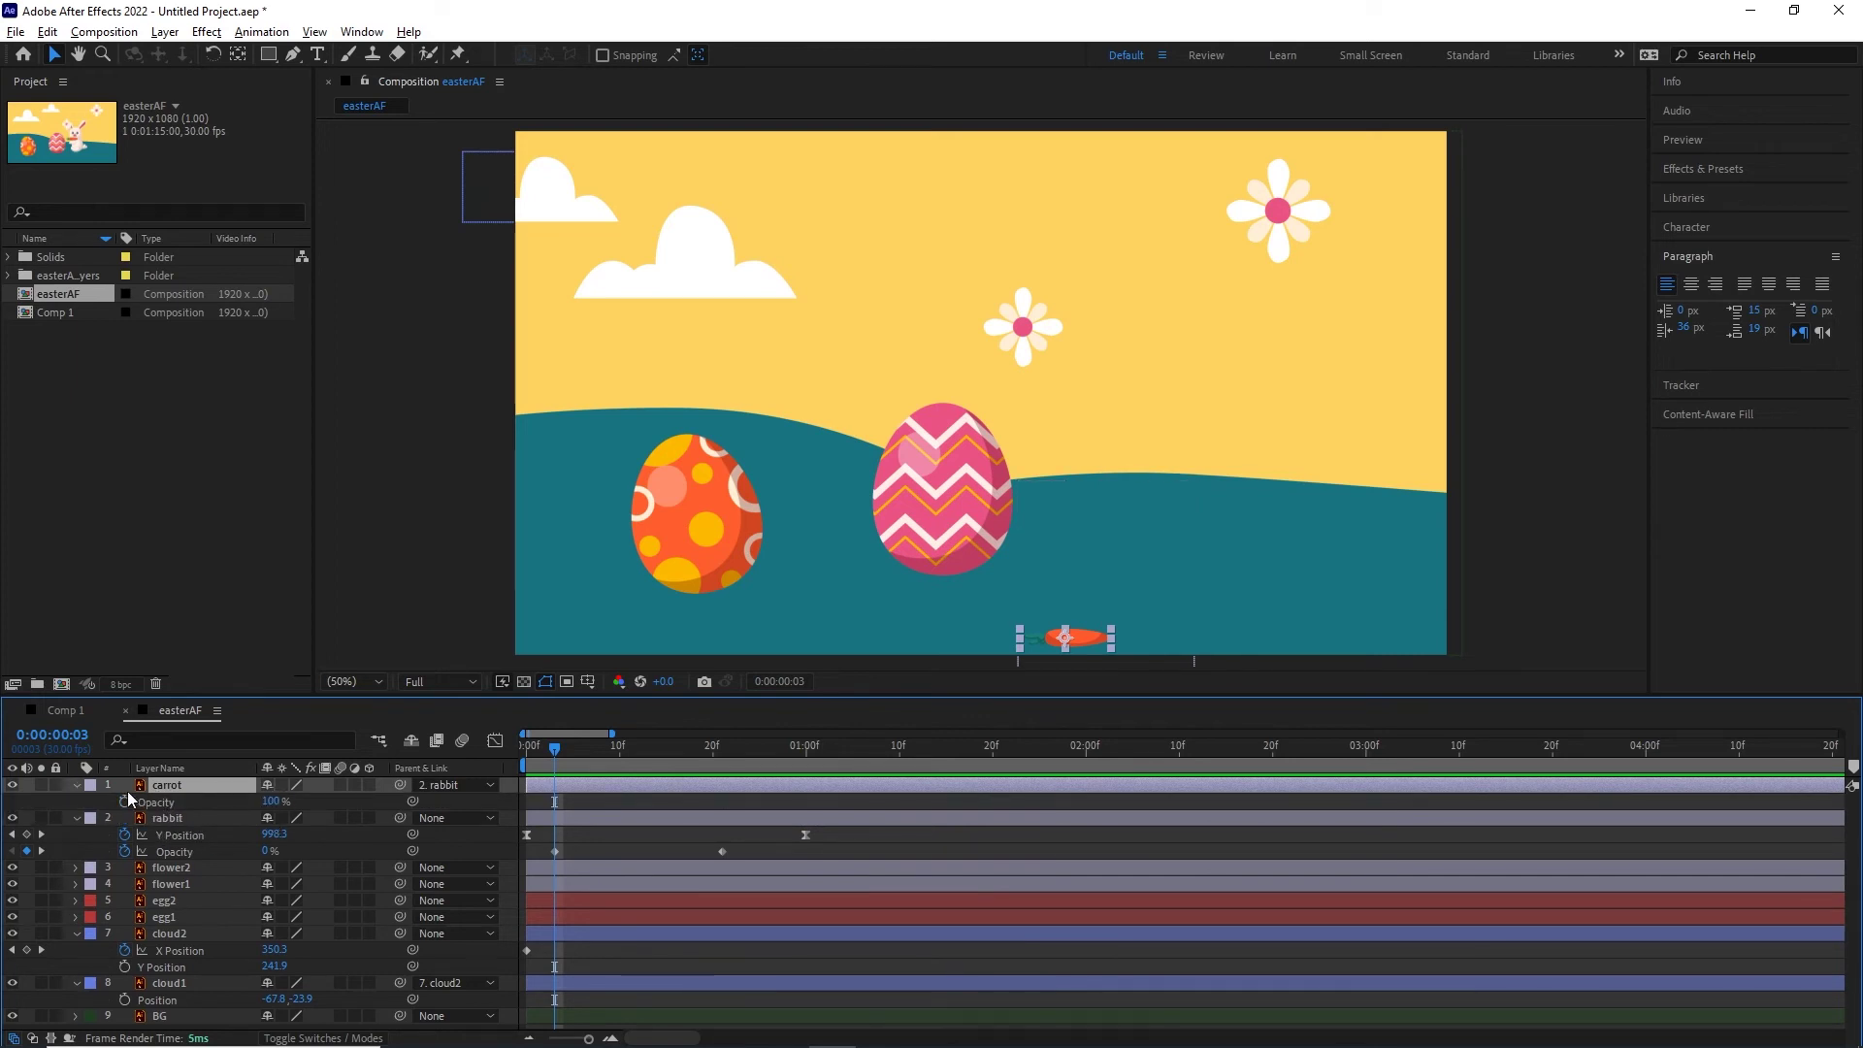
pyautogui.moveTo(743, 850); pyautogui.dragTo(550, 858)
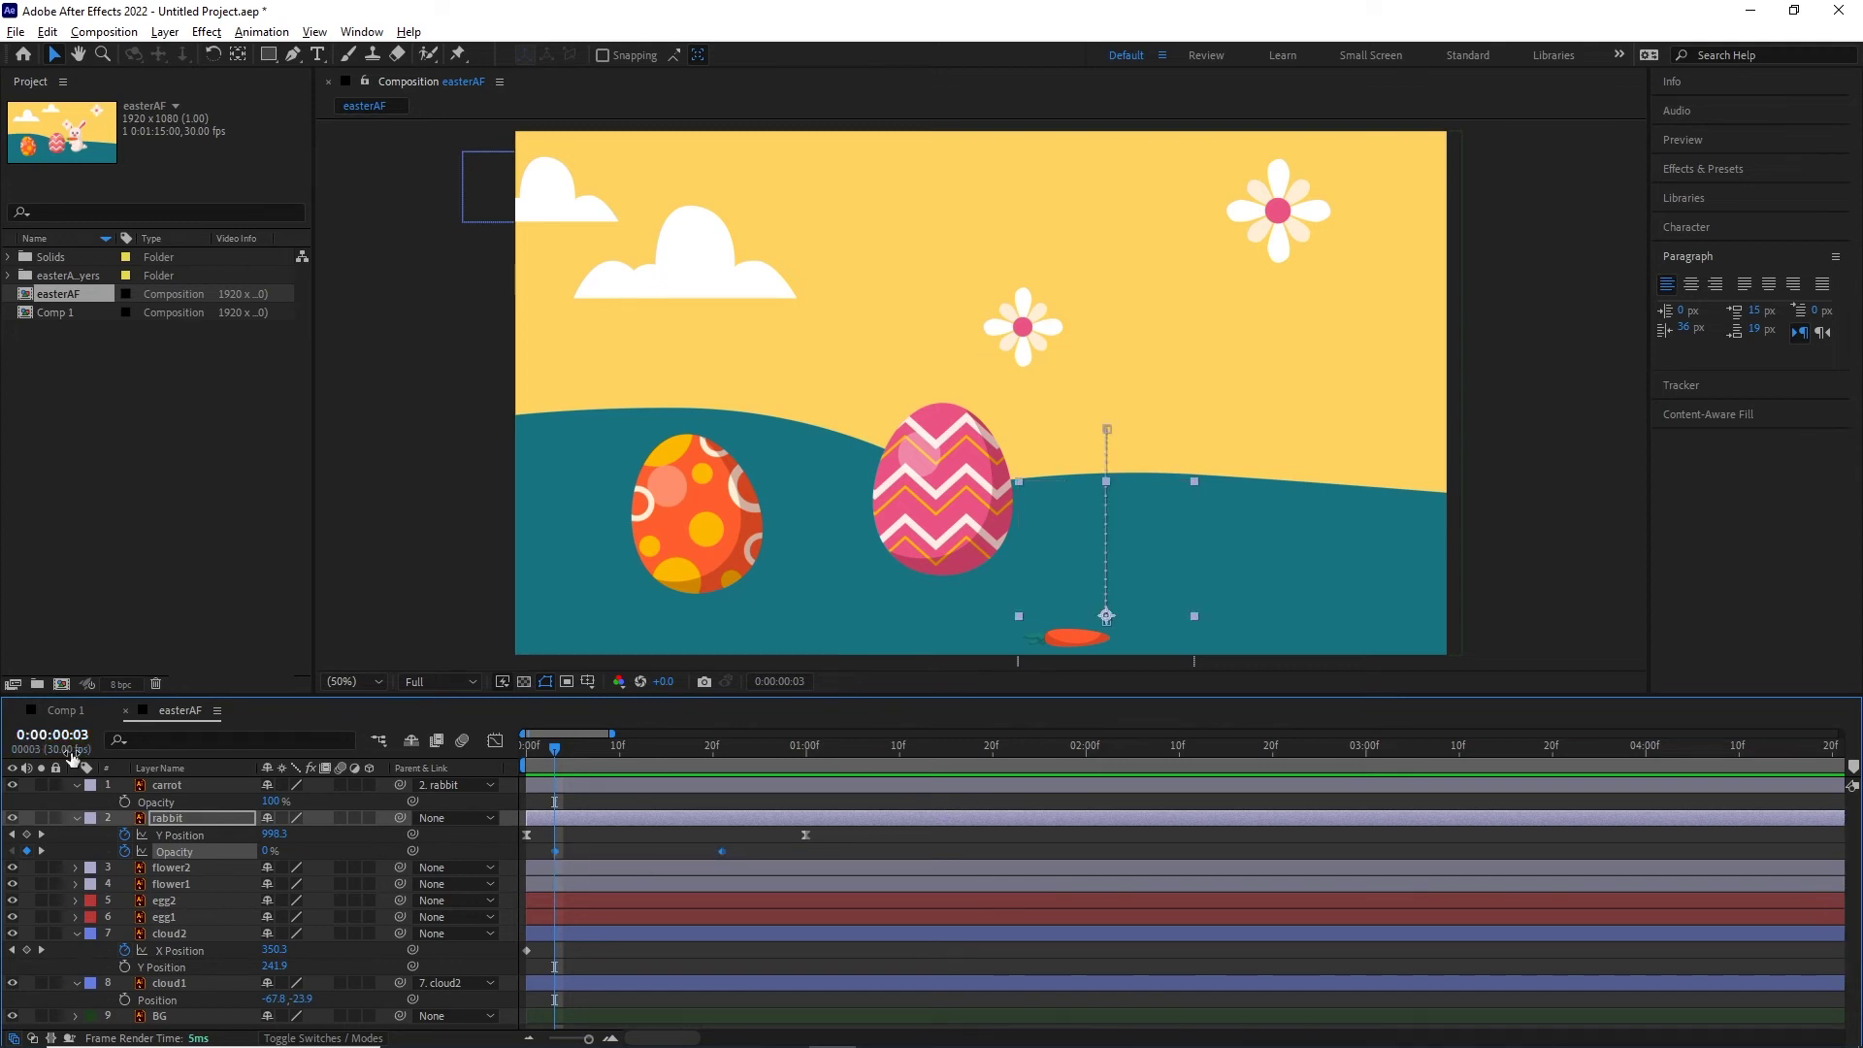
pyautogui.click(240, 781)
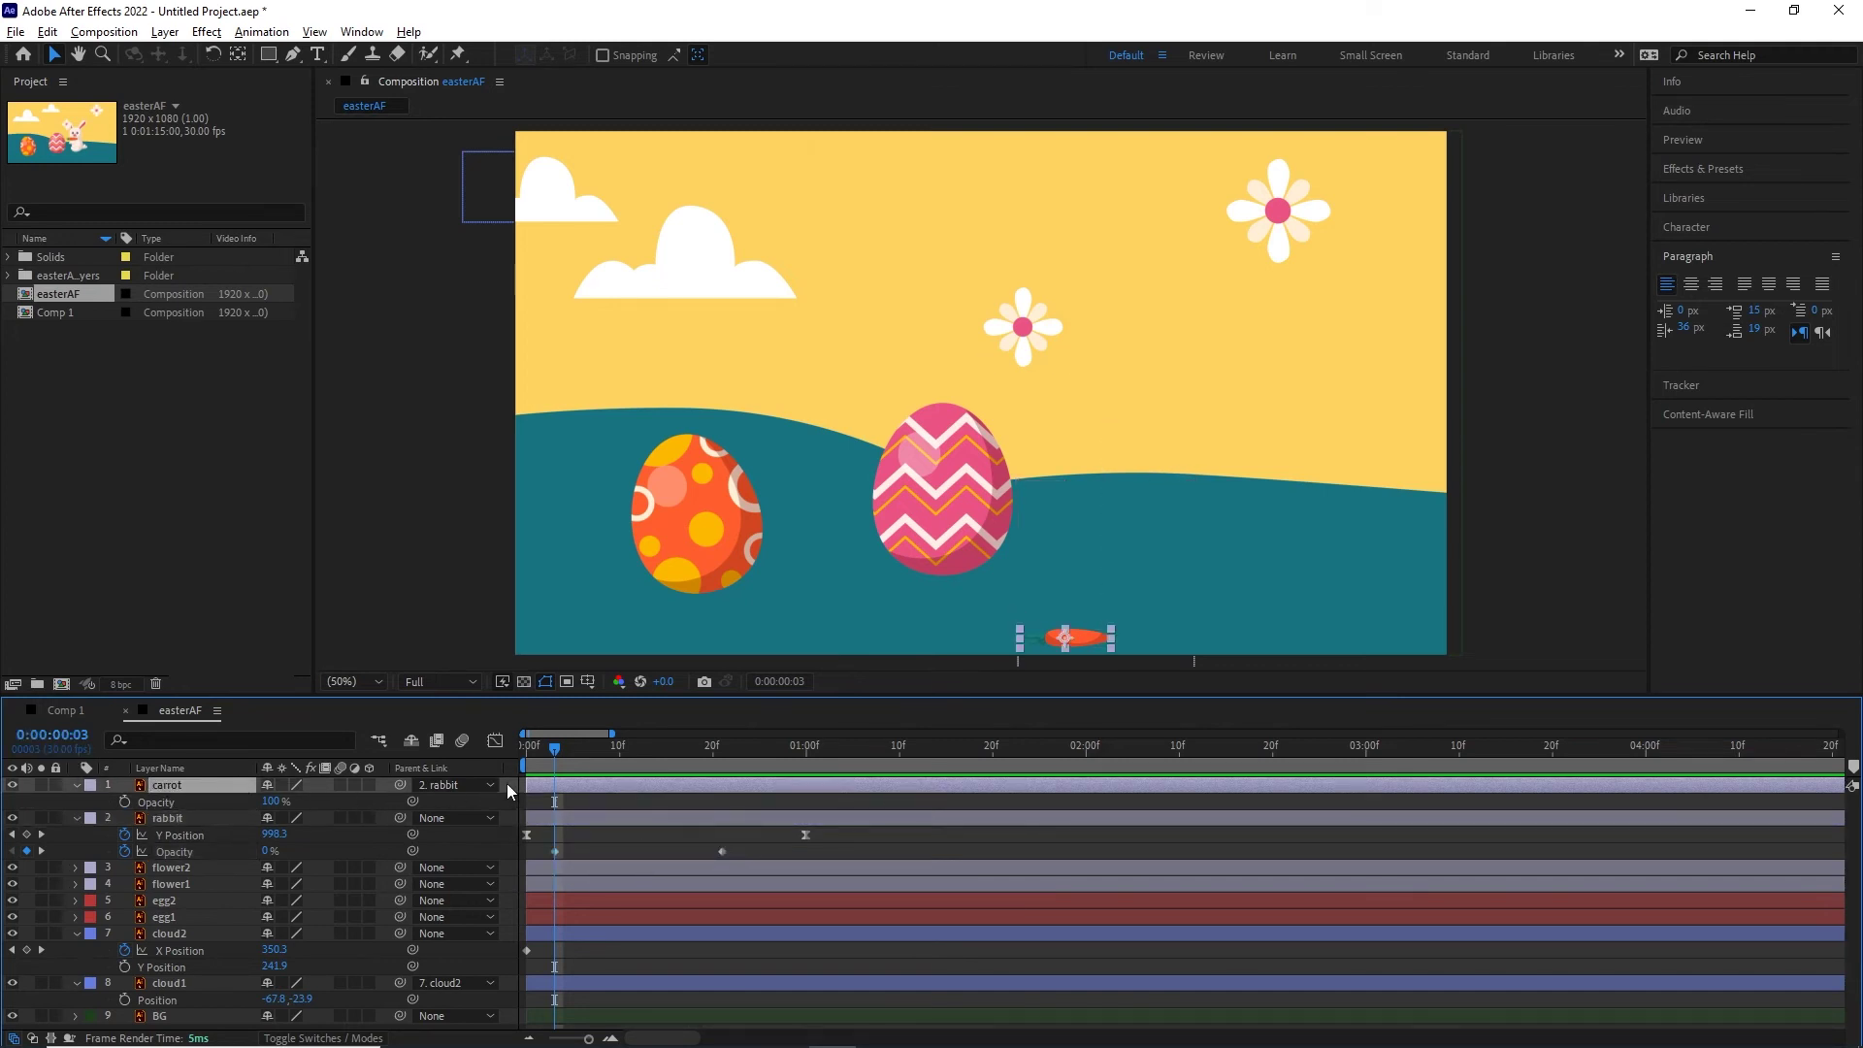
pyautogui.hotkey('ctrl', 'v')
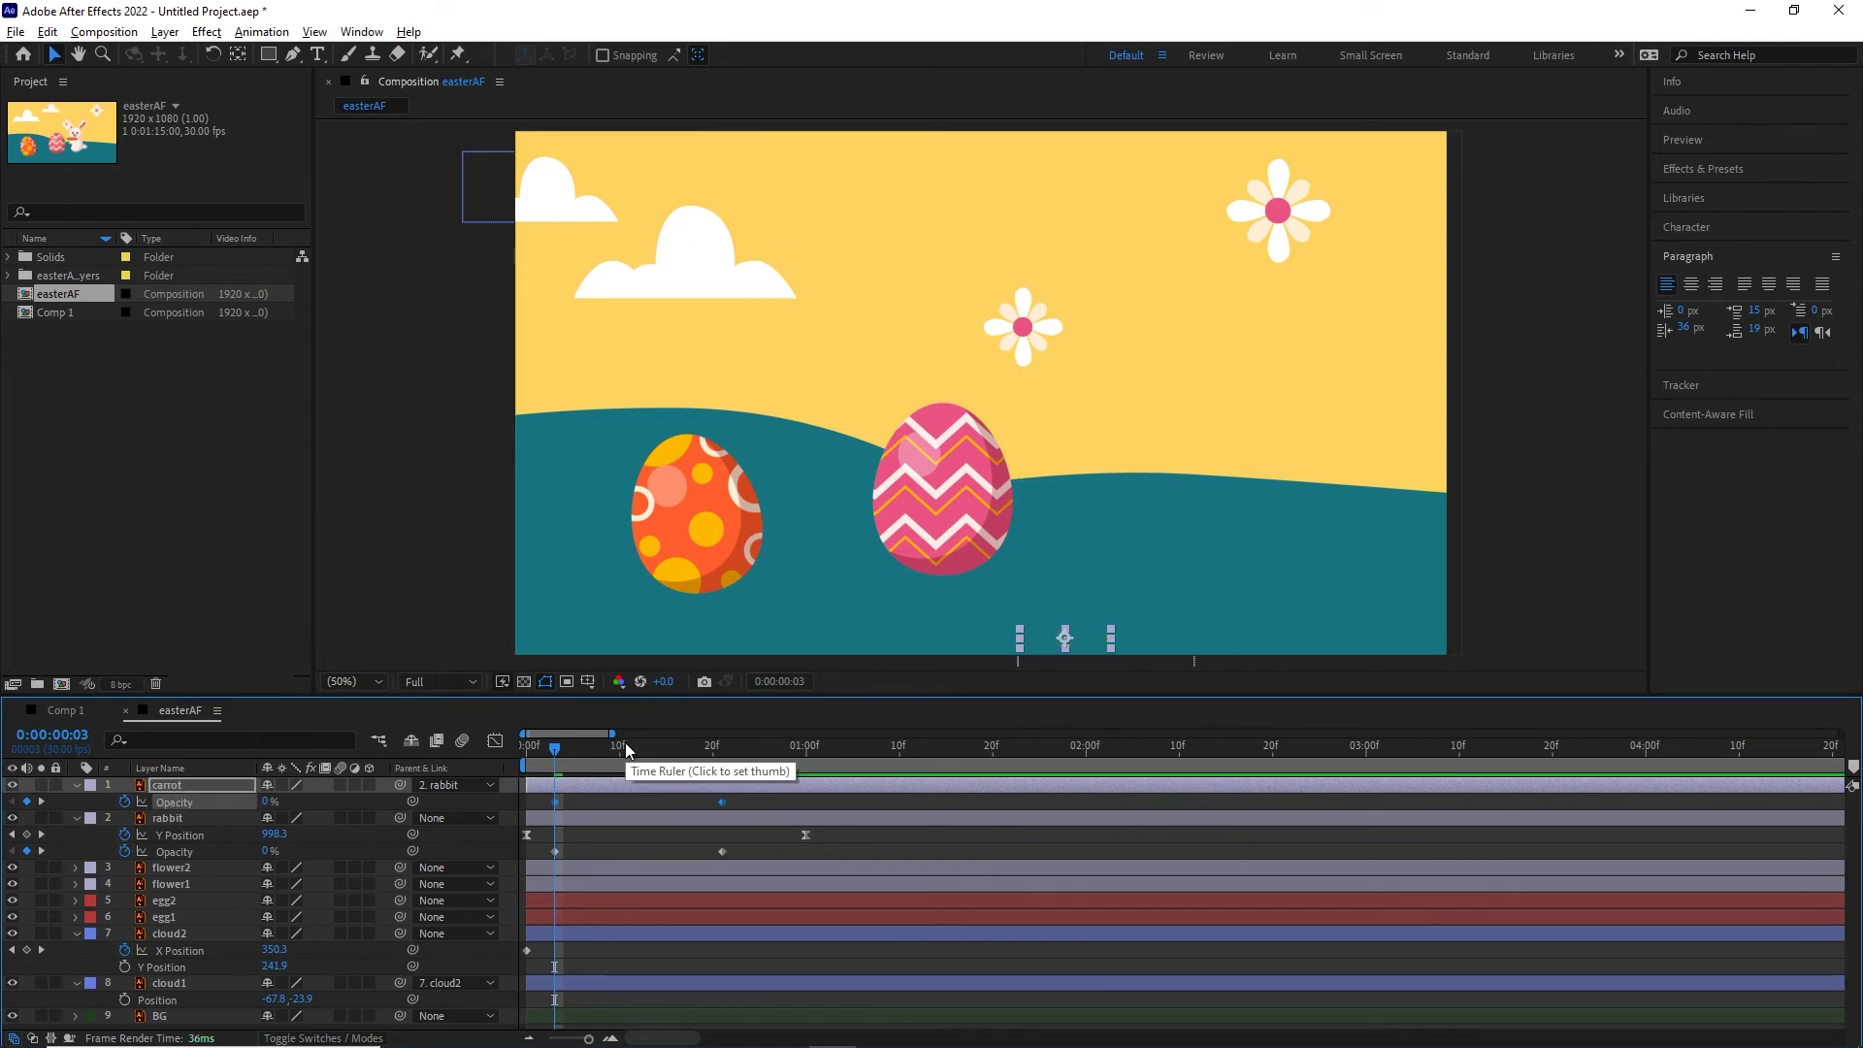
# - Scrub through the rabbit and carrot fade between frames 3 and 21, and preview the animation from 0 s
pyautogui.moveTo(562, 747); pyautogui.dragTo(725, 743)
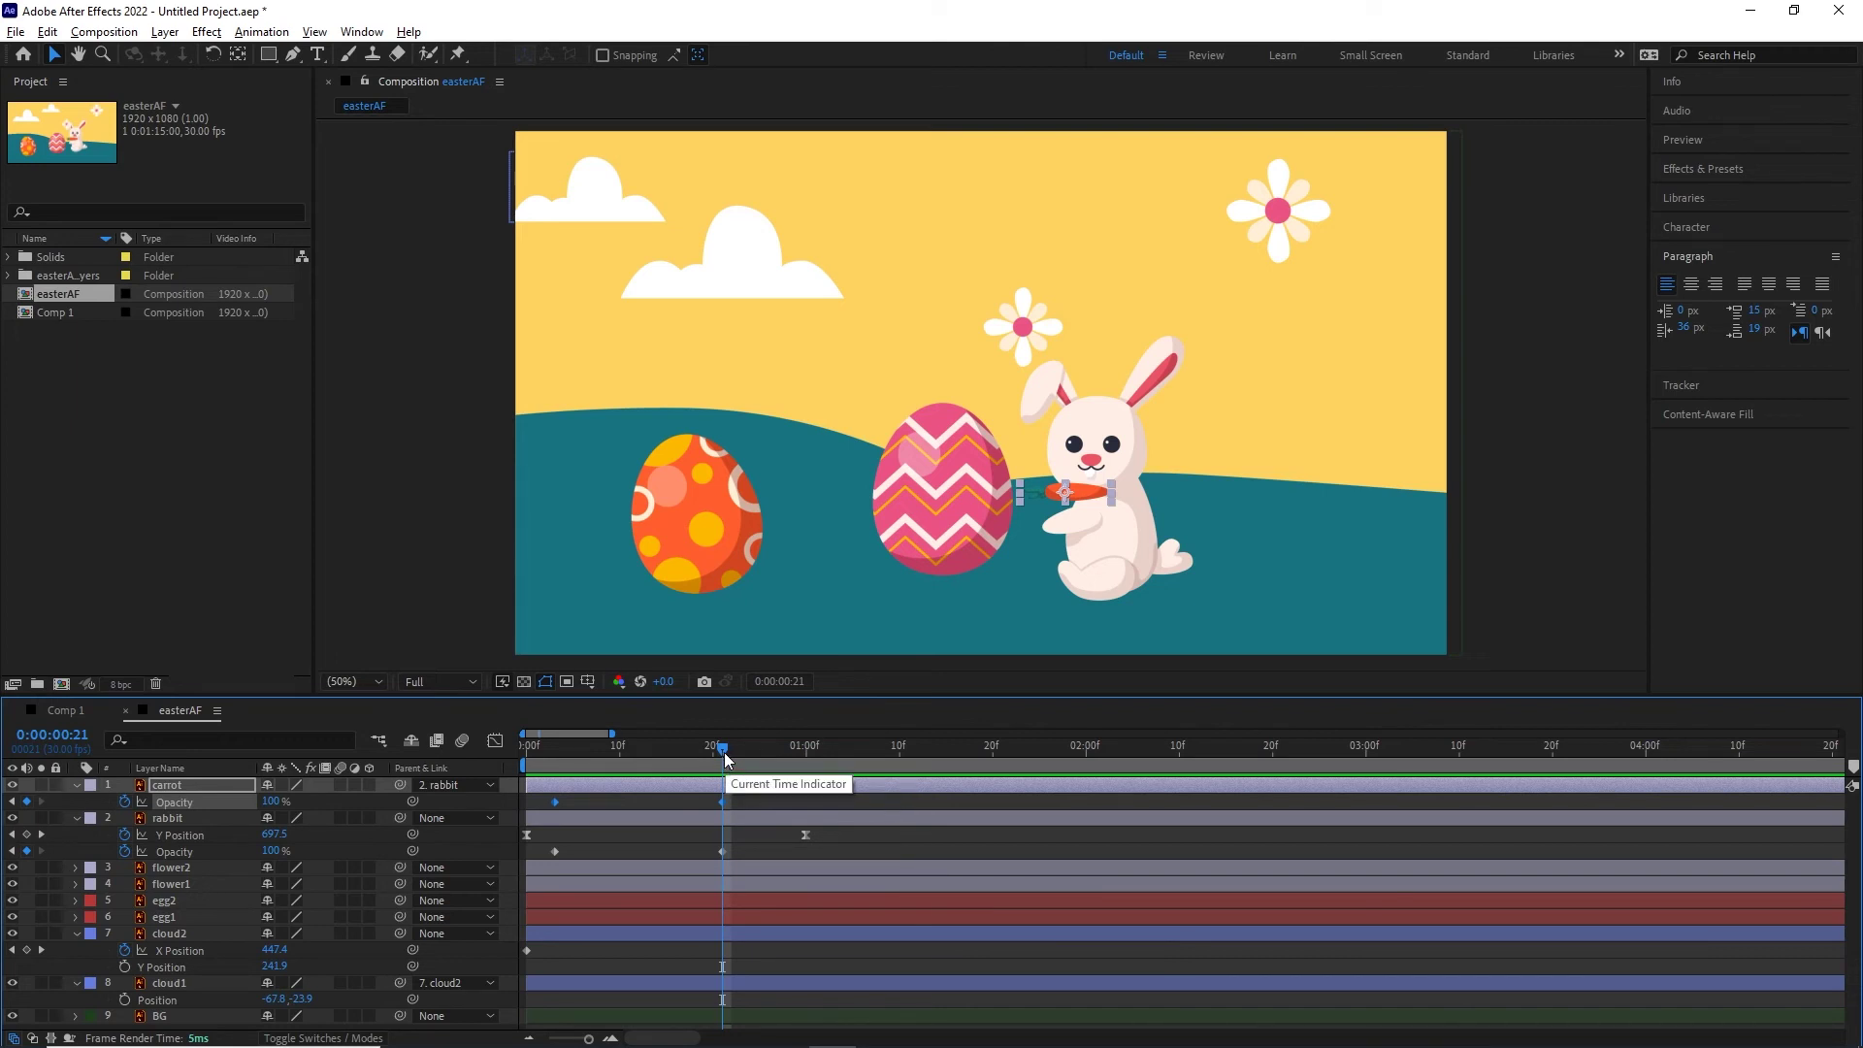
pyautogui.moveTo(727, 758); pyautogui.dragTo(666, 765)
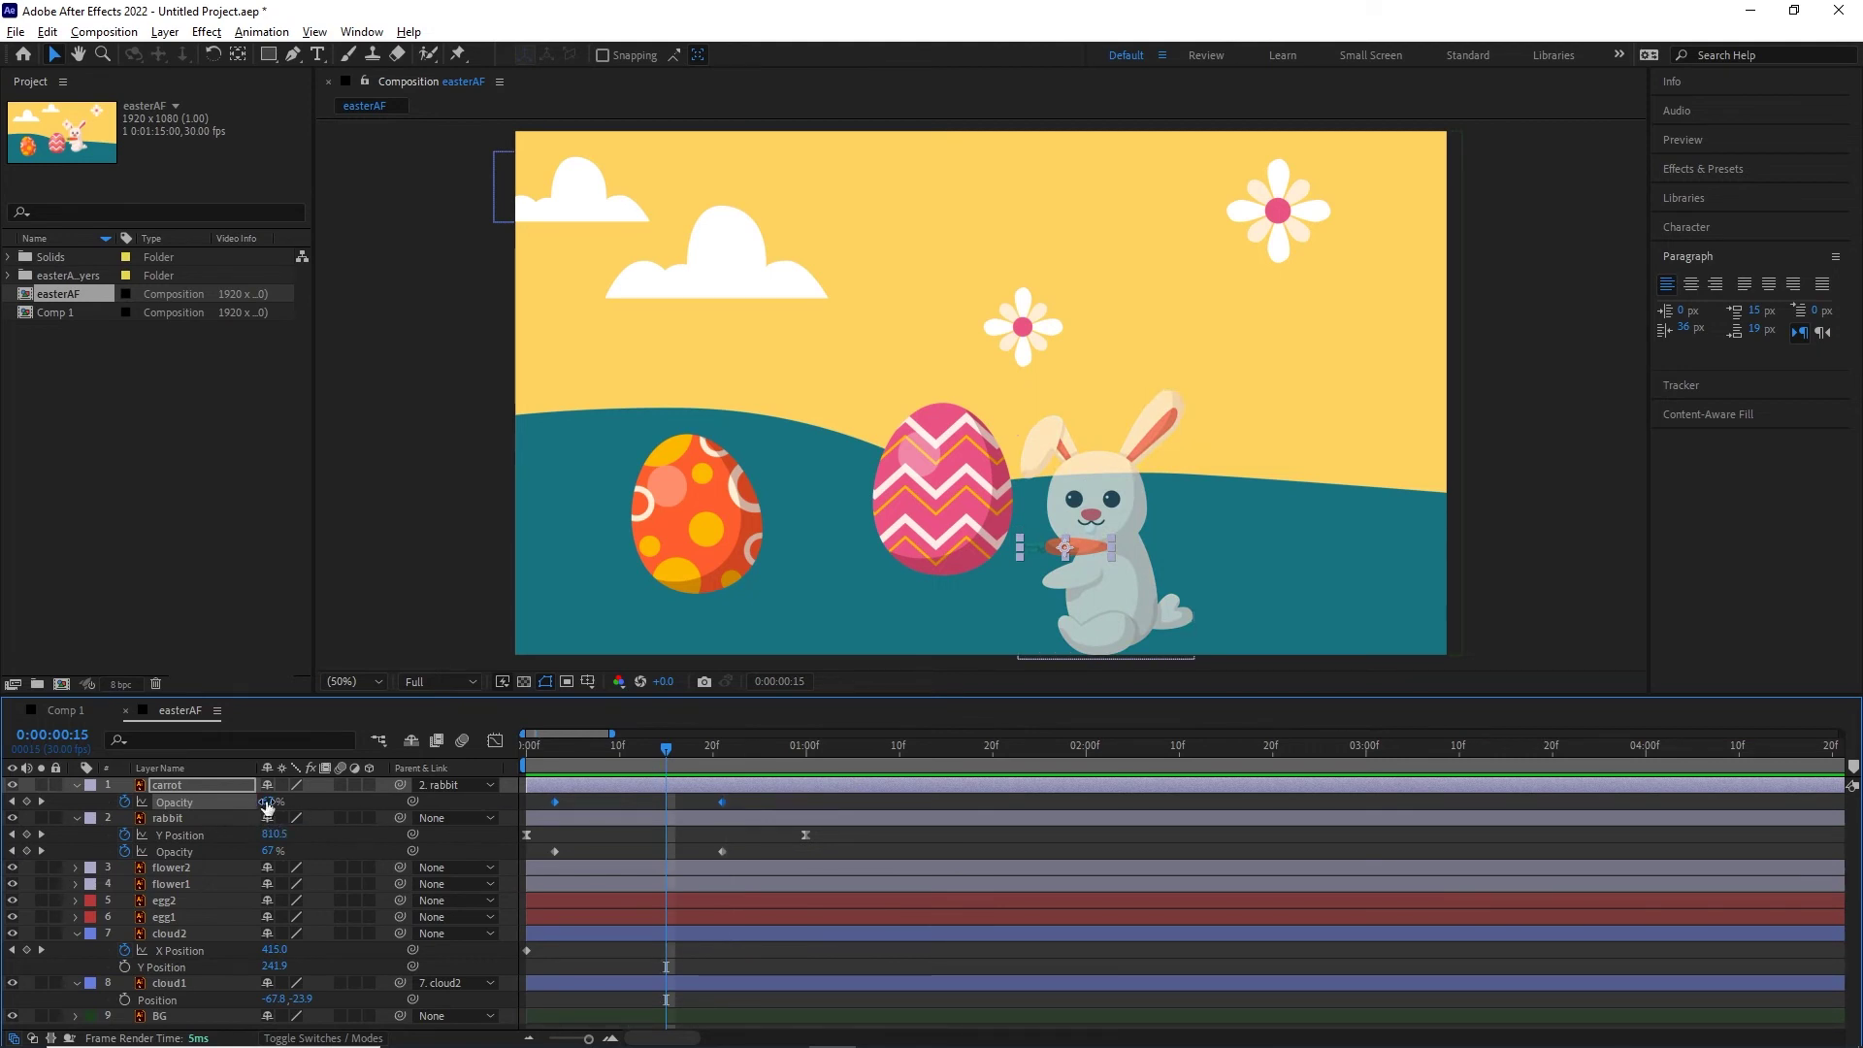
pyautogui.moveTo(671, 760); pyautogui.dragTo(724, 760)
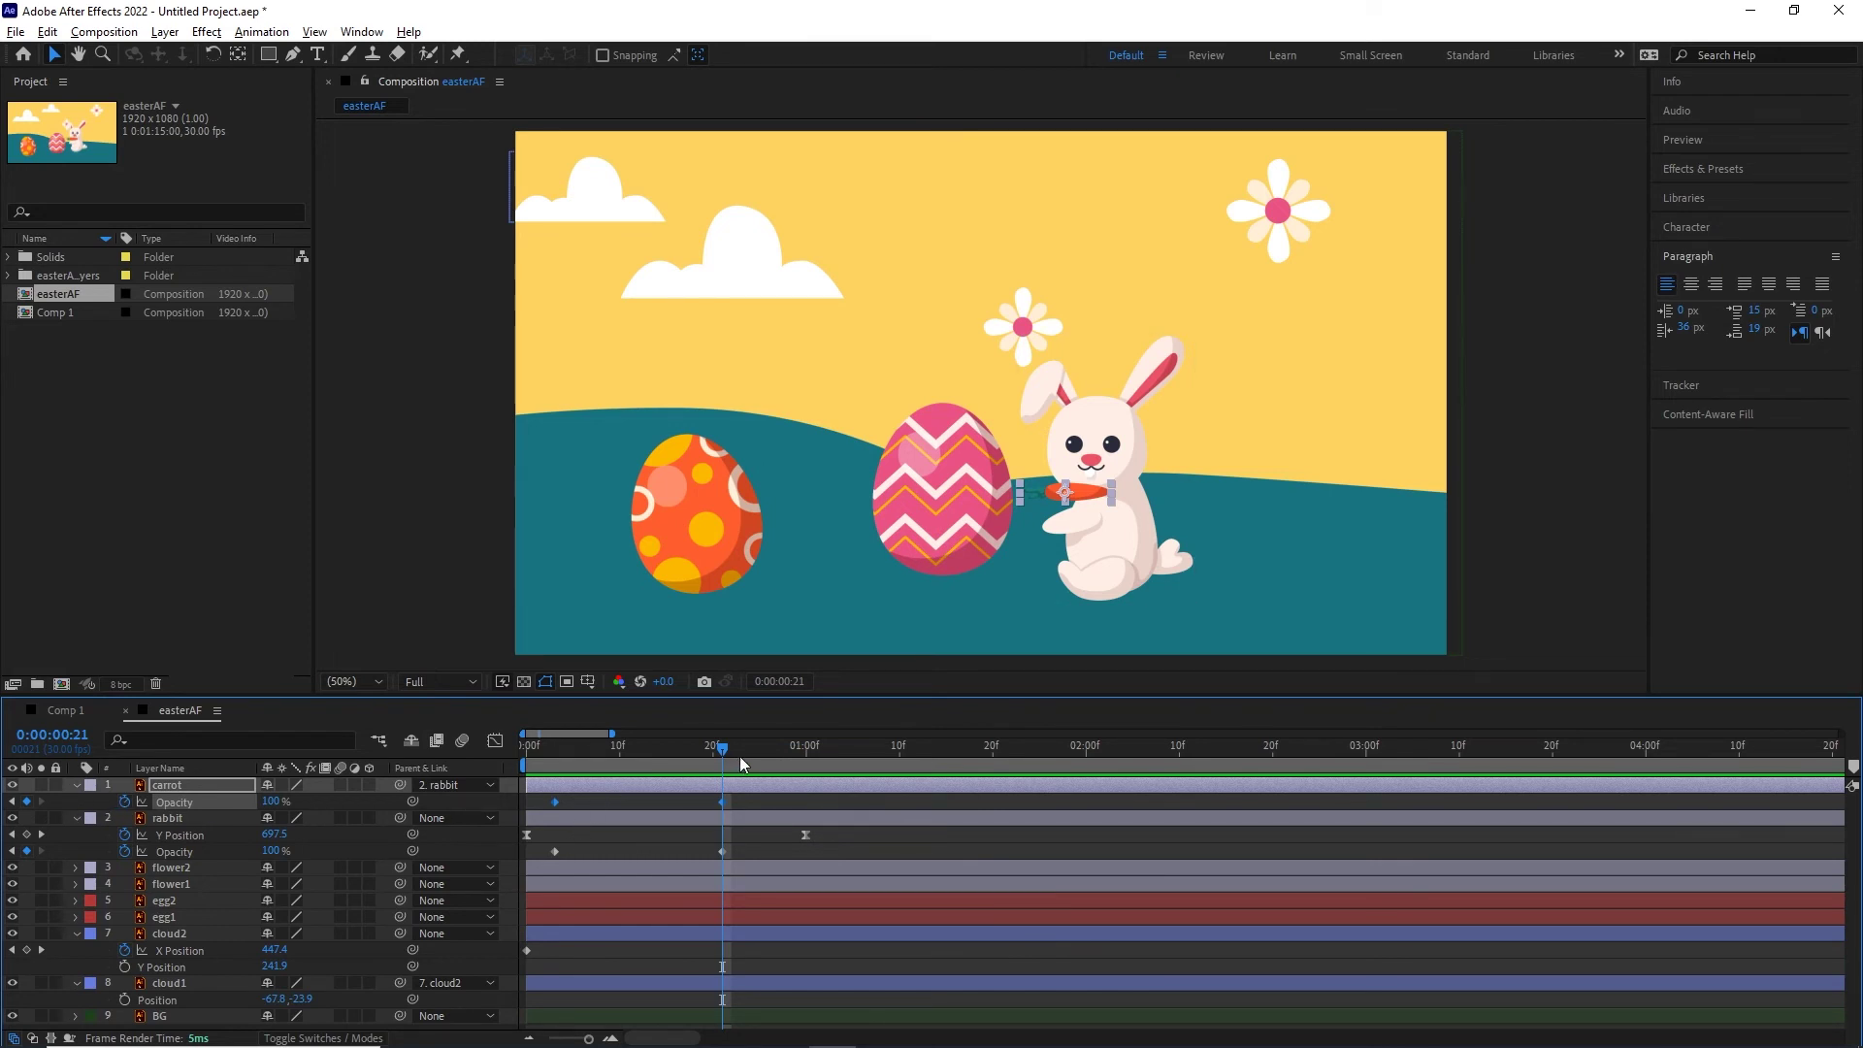
pyautogui.moveTo(720, 747); pyautogui.dragTo(502, 753)
pyautogui.press('space')
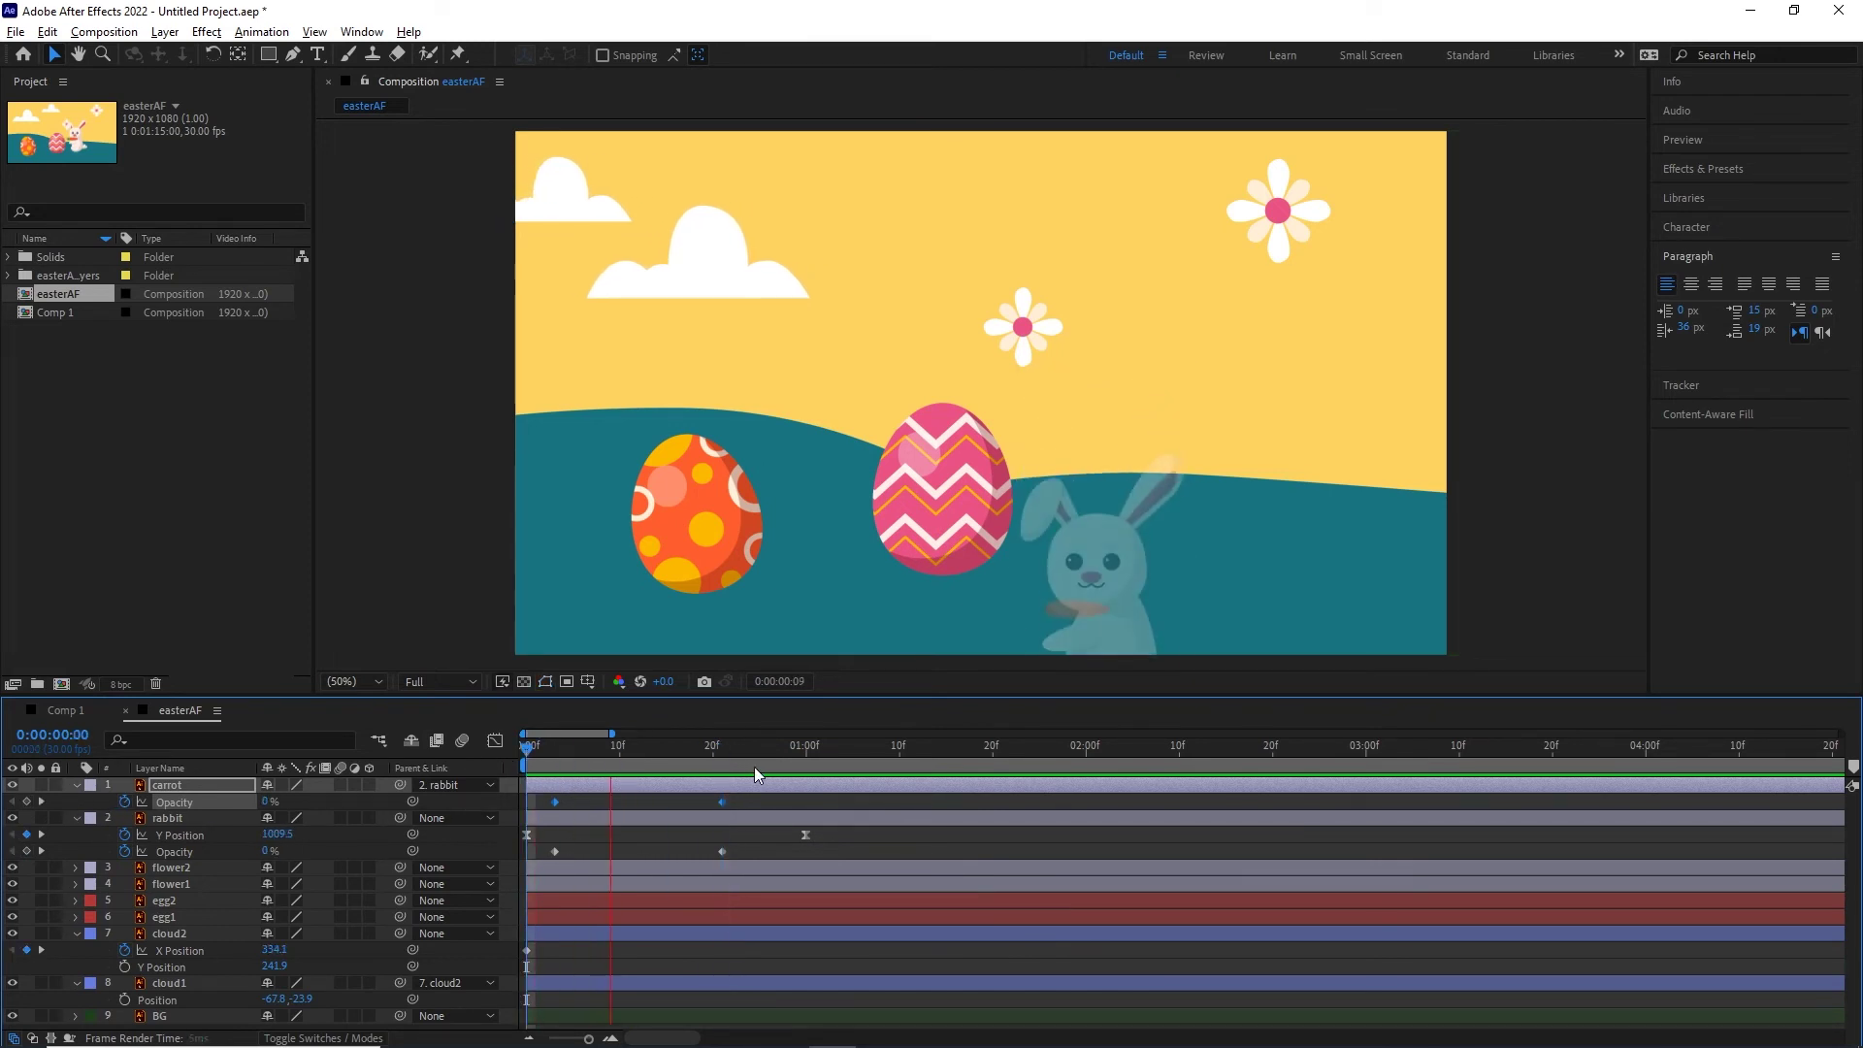
pyautogui.press('space')
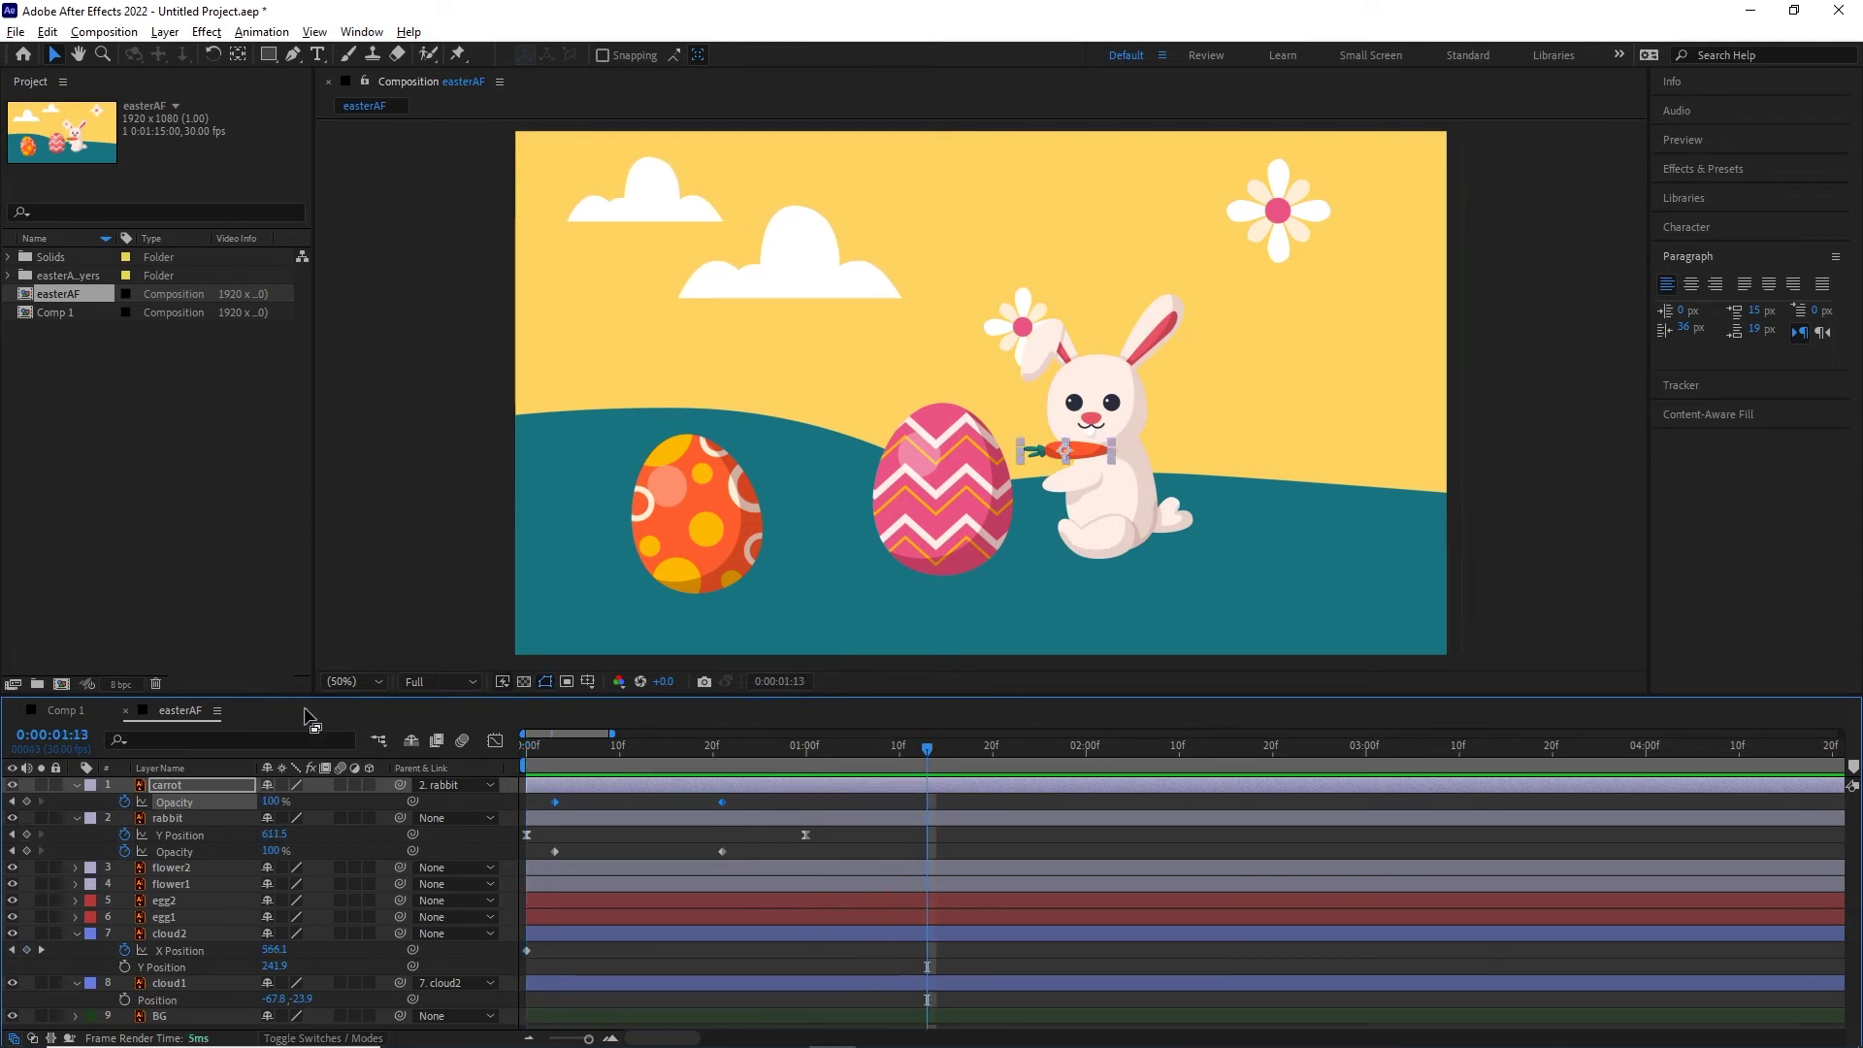
# - Set a 100% Scale keyframe on the egg2 layer at 1:13
pyautogui.click(956, 560)
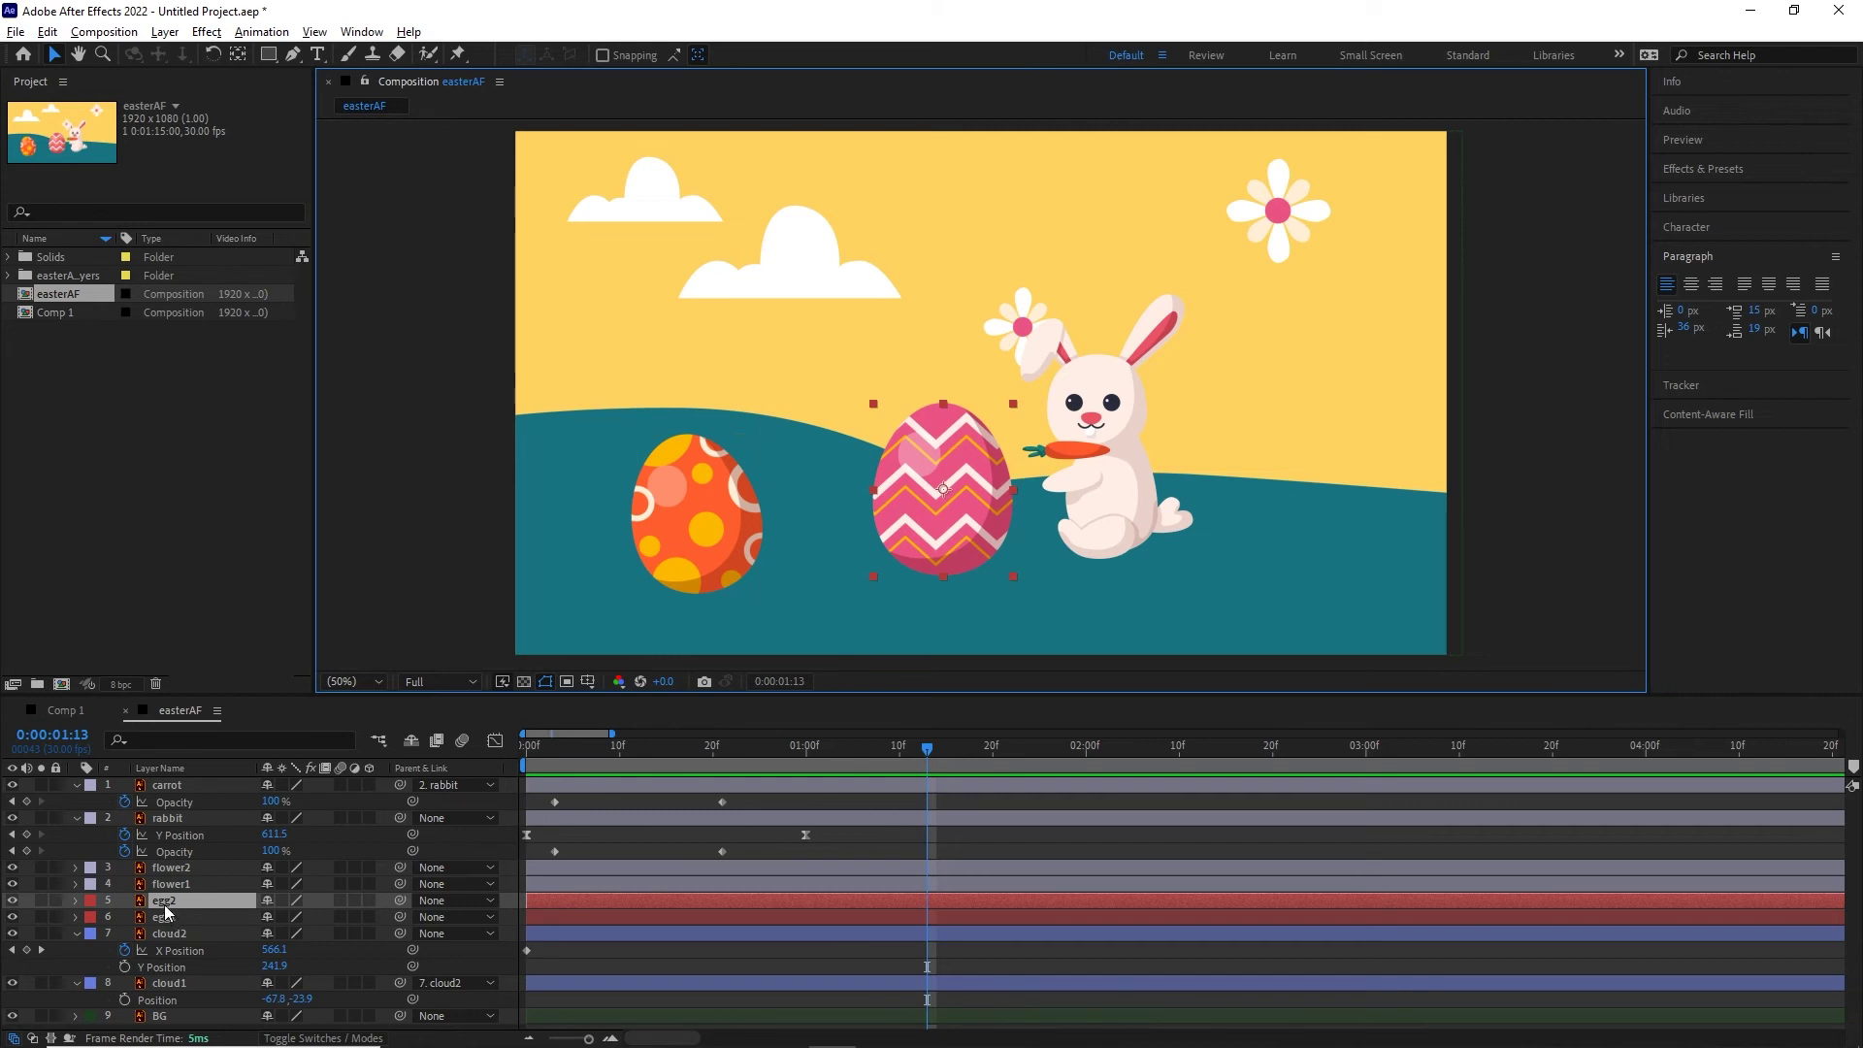
pyautogui.press('s')
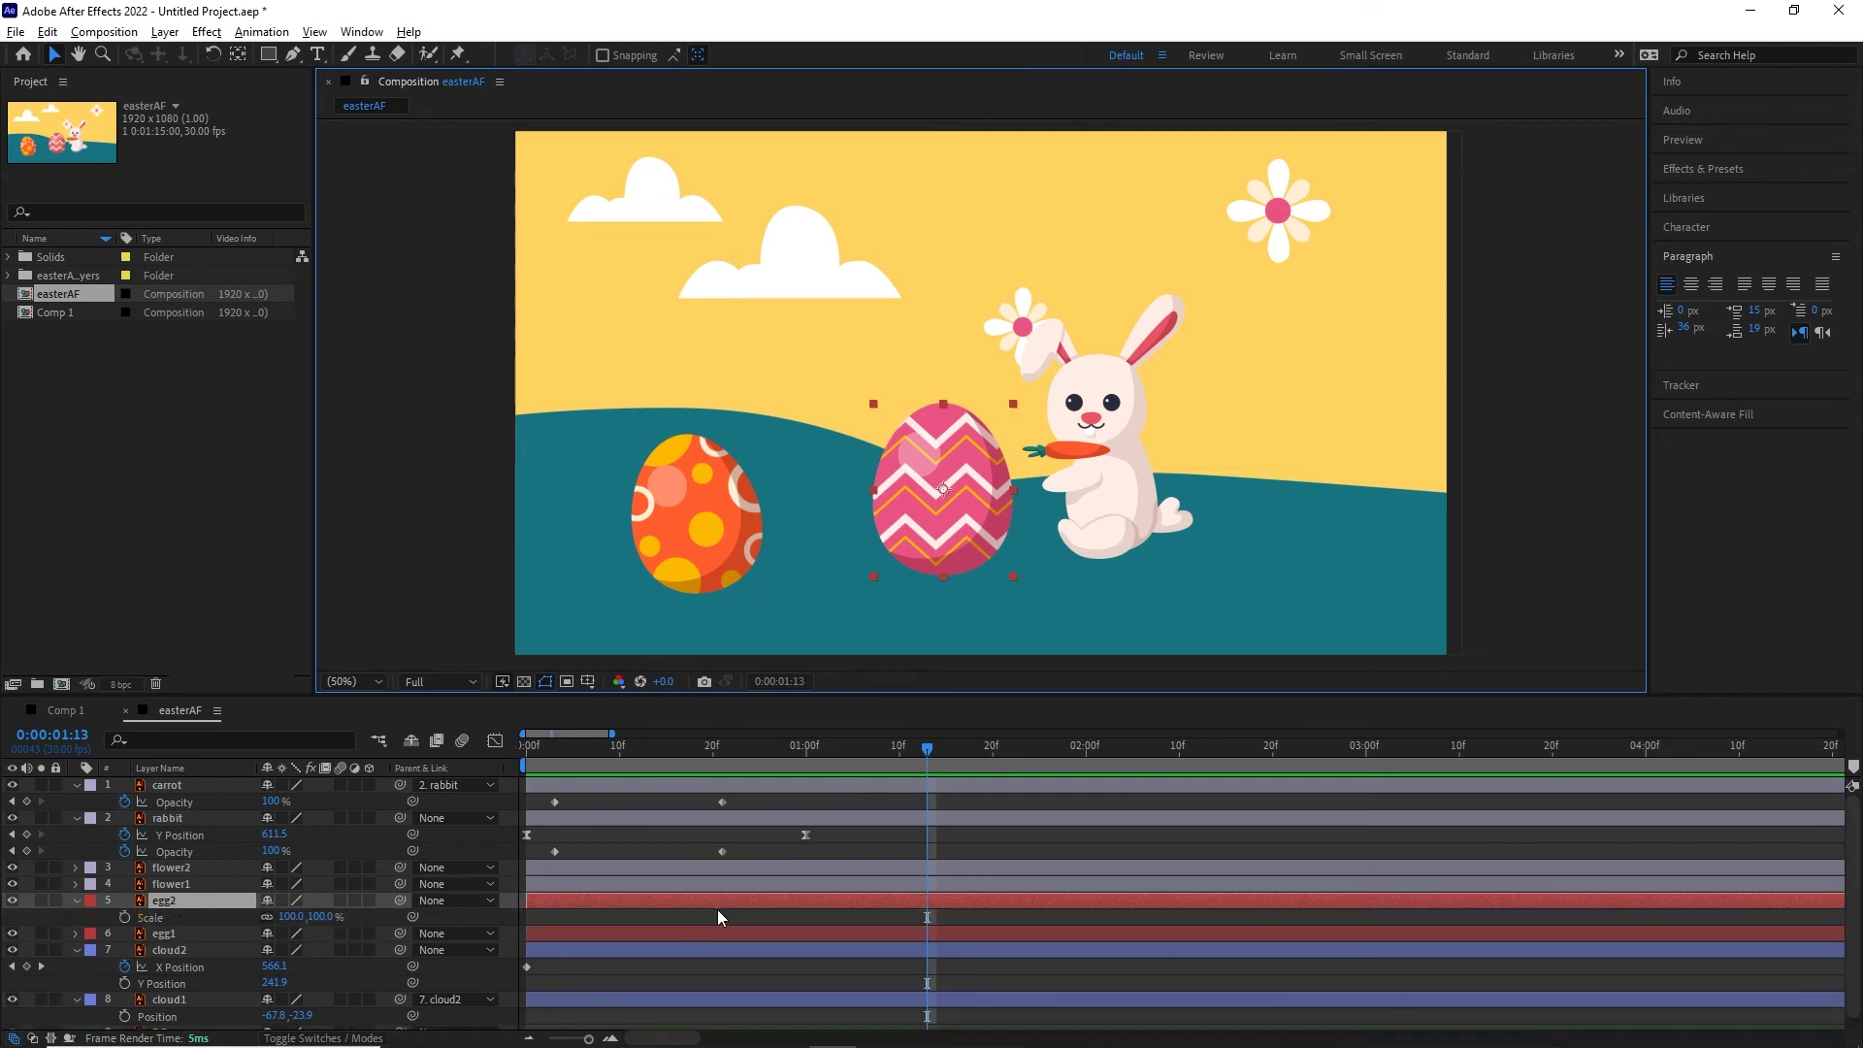
pyautogui.click(124, 918)
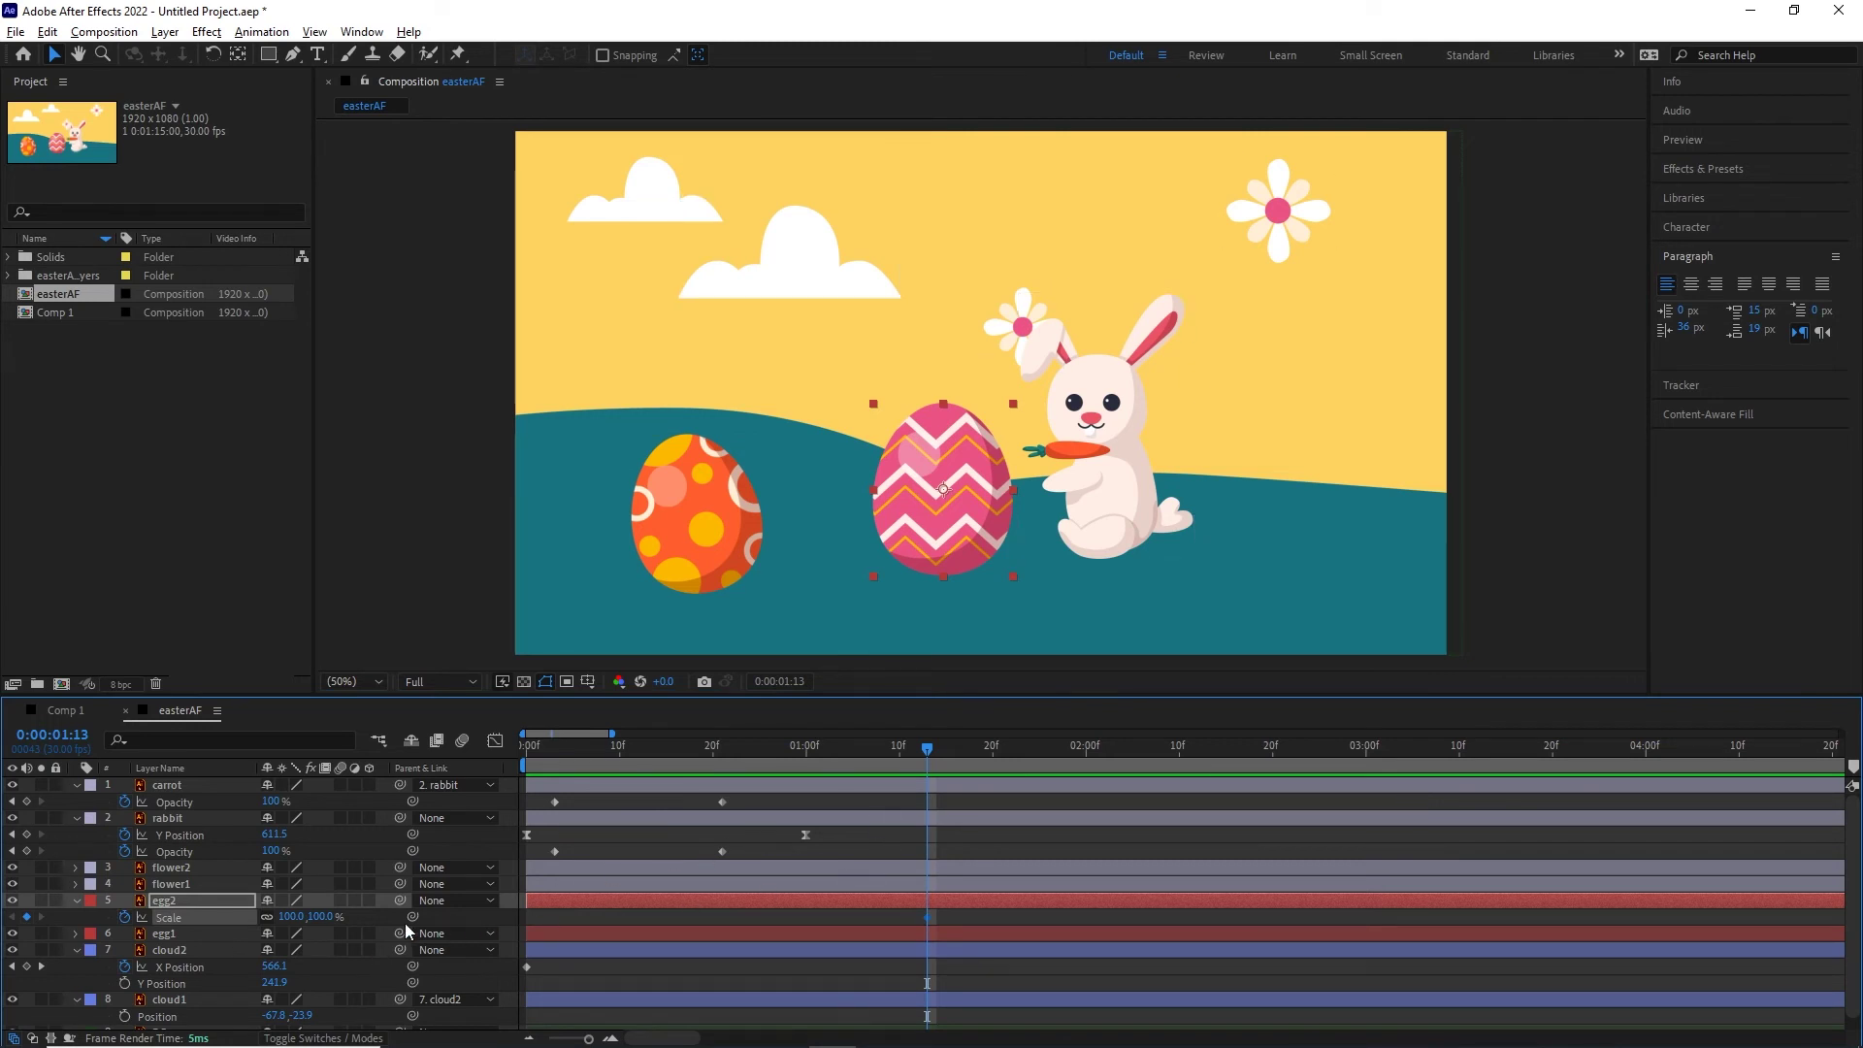
# - Animate the egg2 layer's Scale from 0% at 1:13 to 100% at 2:13
pyautogui.click(322, 917)
pyautogui.write('0')
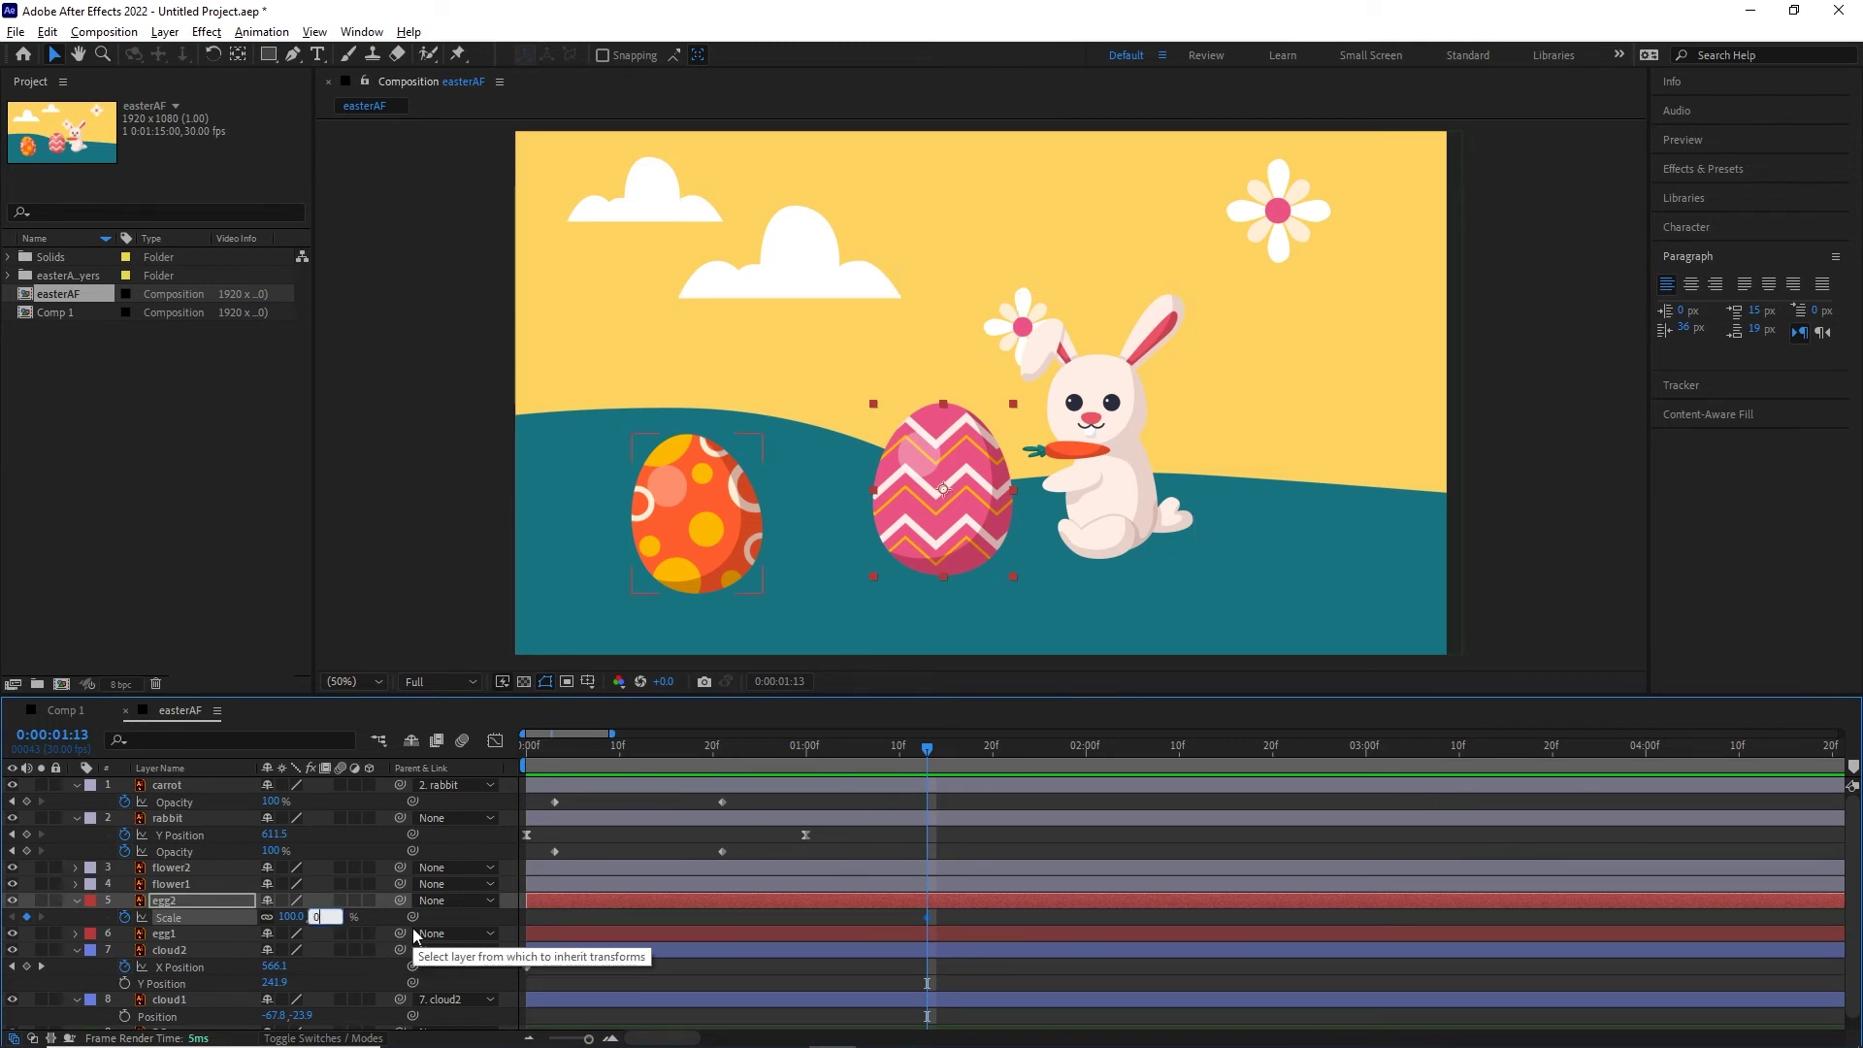
pyautogui.press('Return')
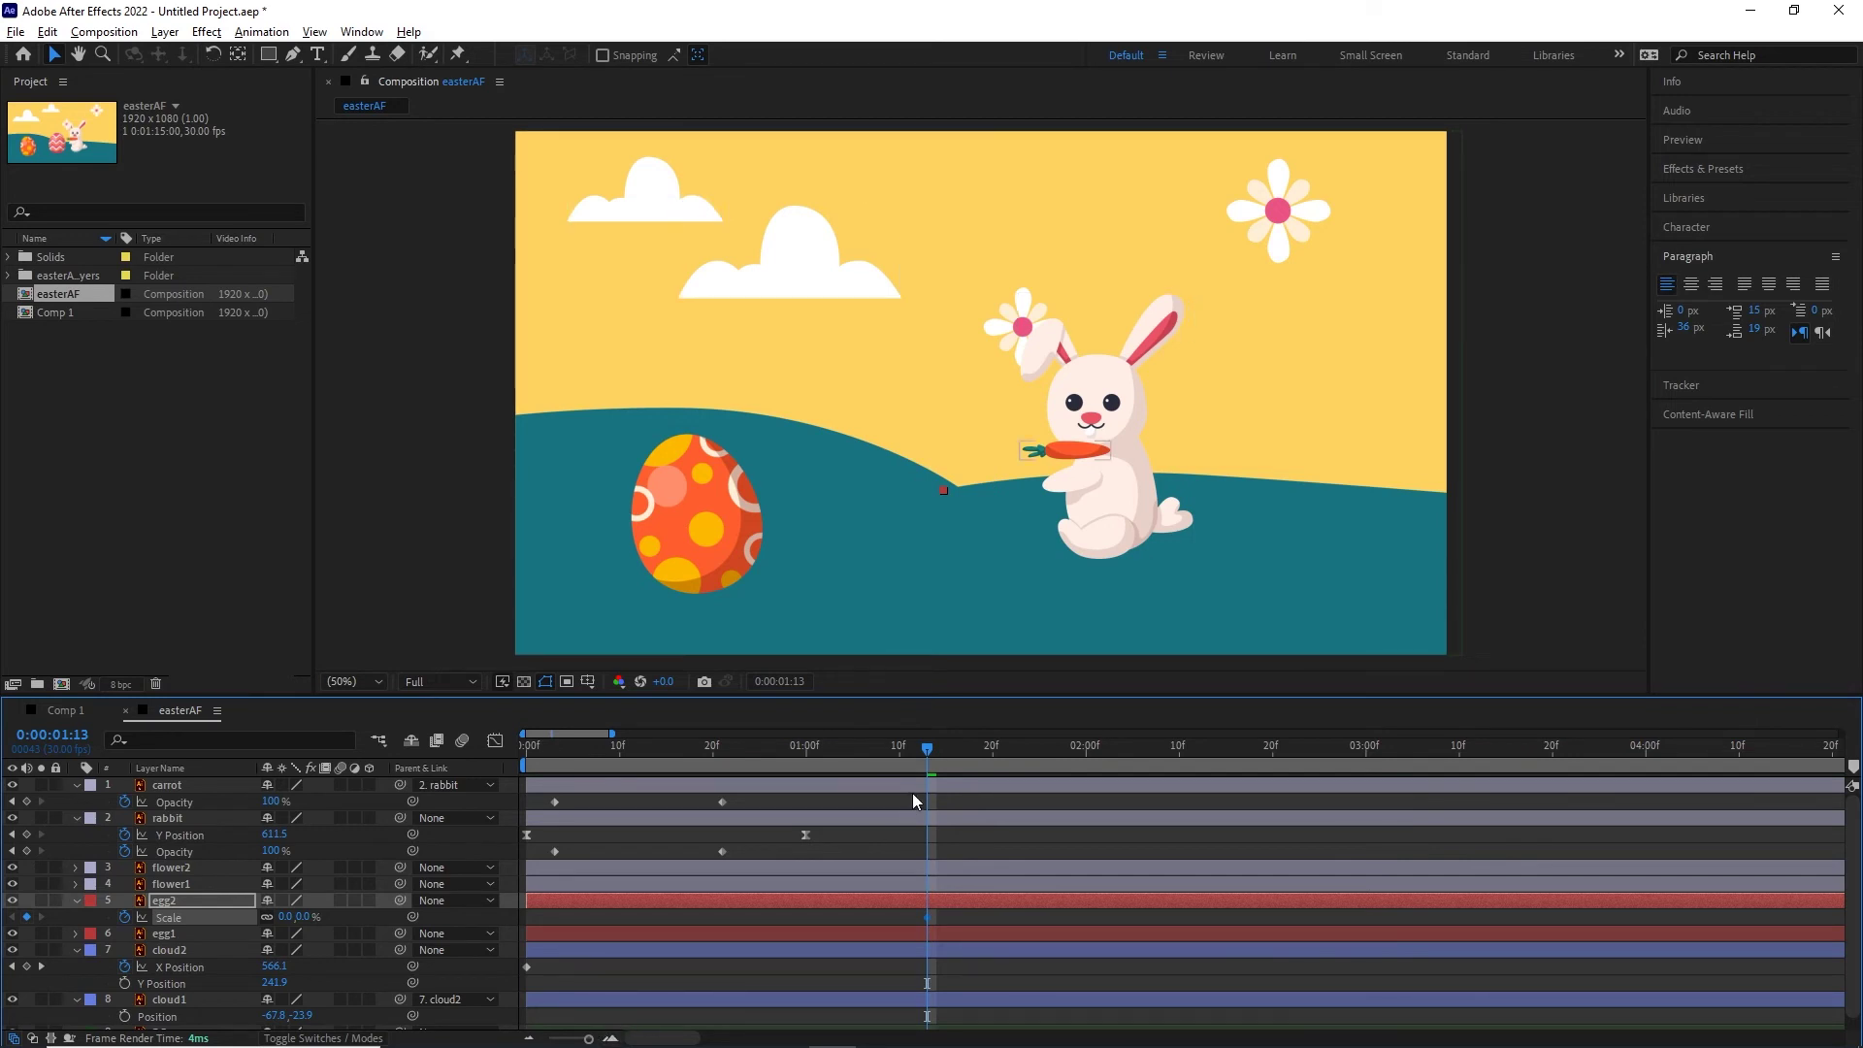
pyautogui.press('space')
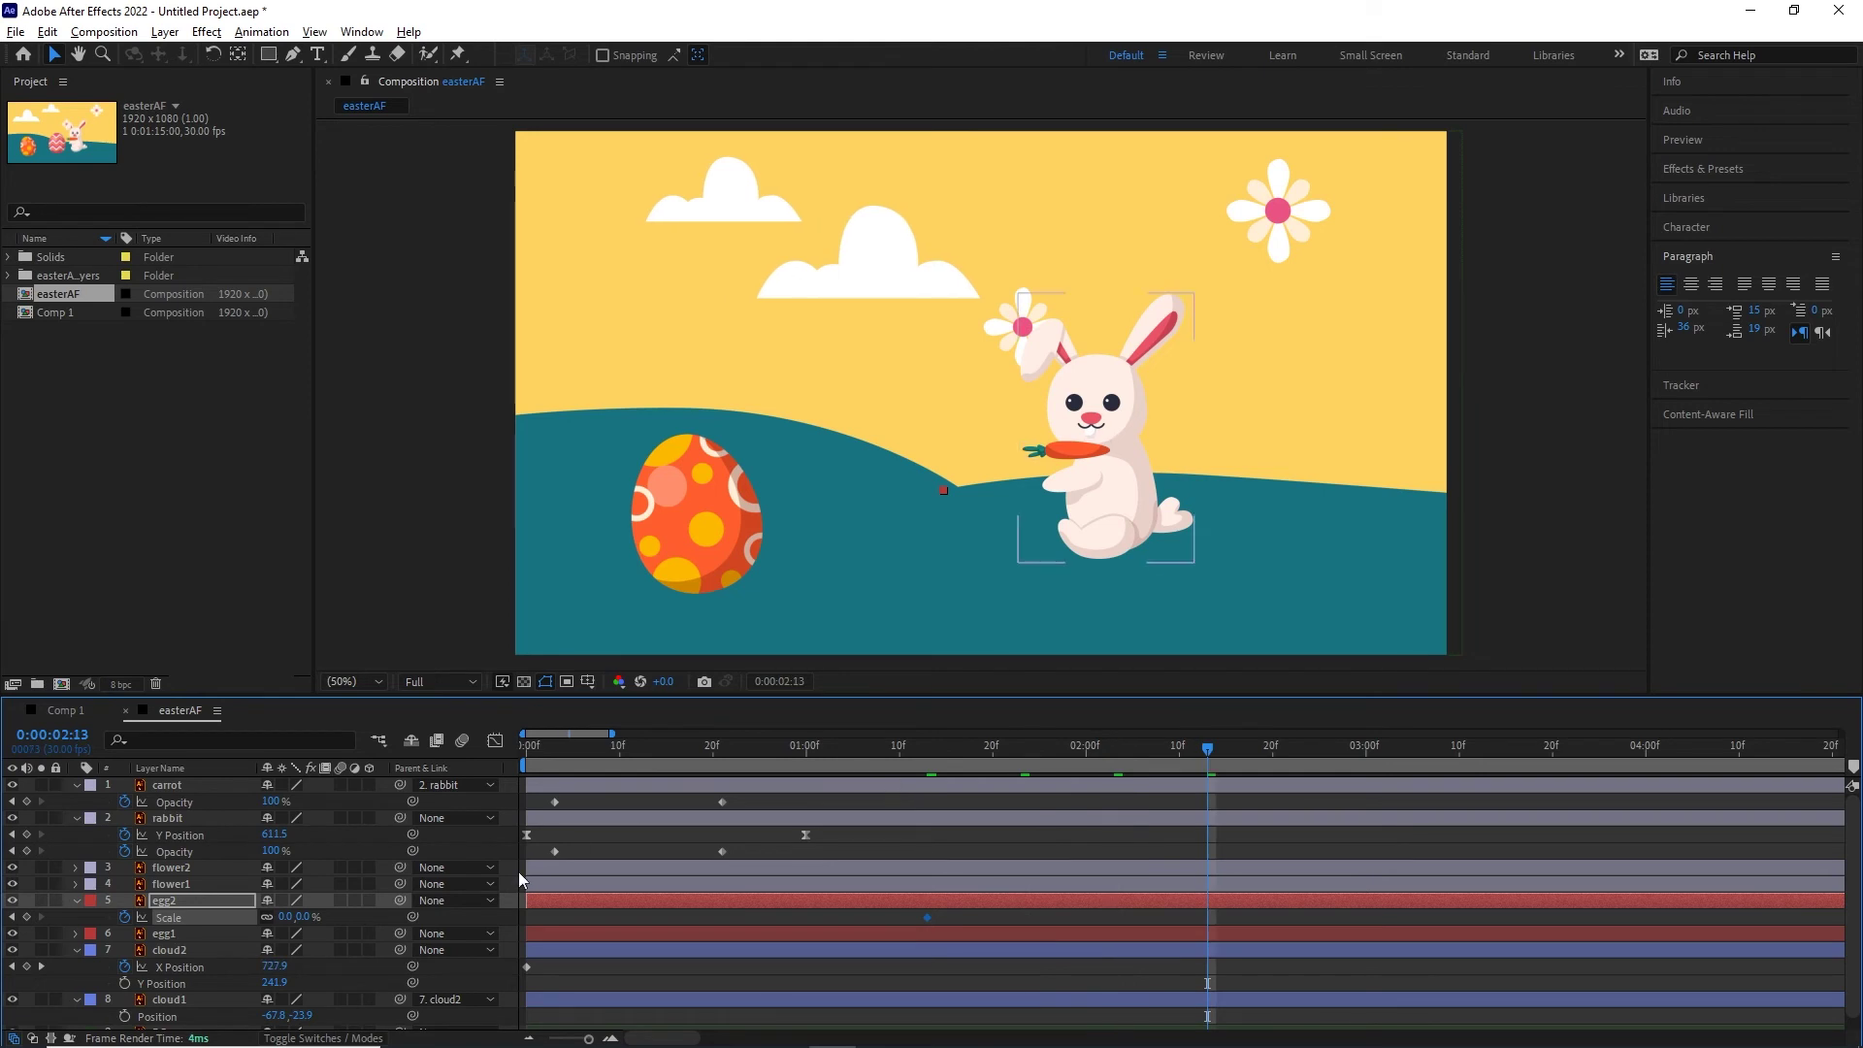
pyautogui.click(309, 917)
pyautogui.write('100')
pyautogui.press('Return')
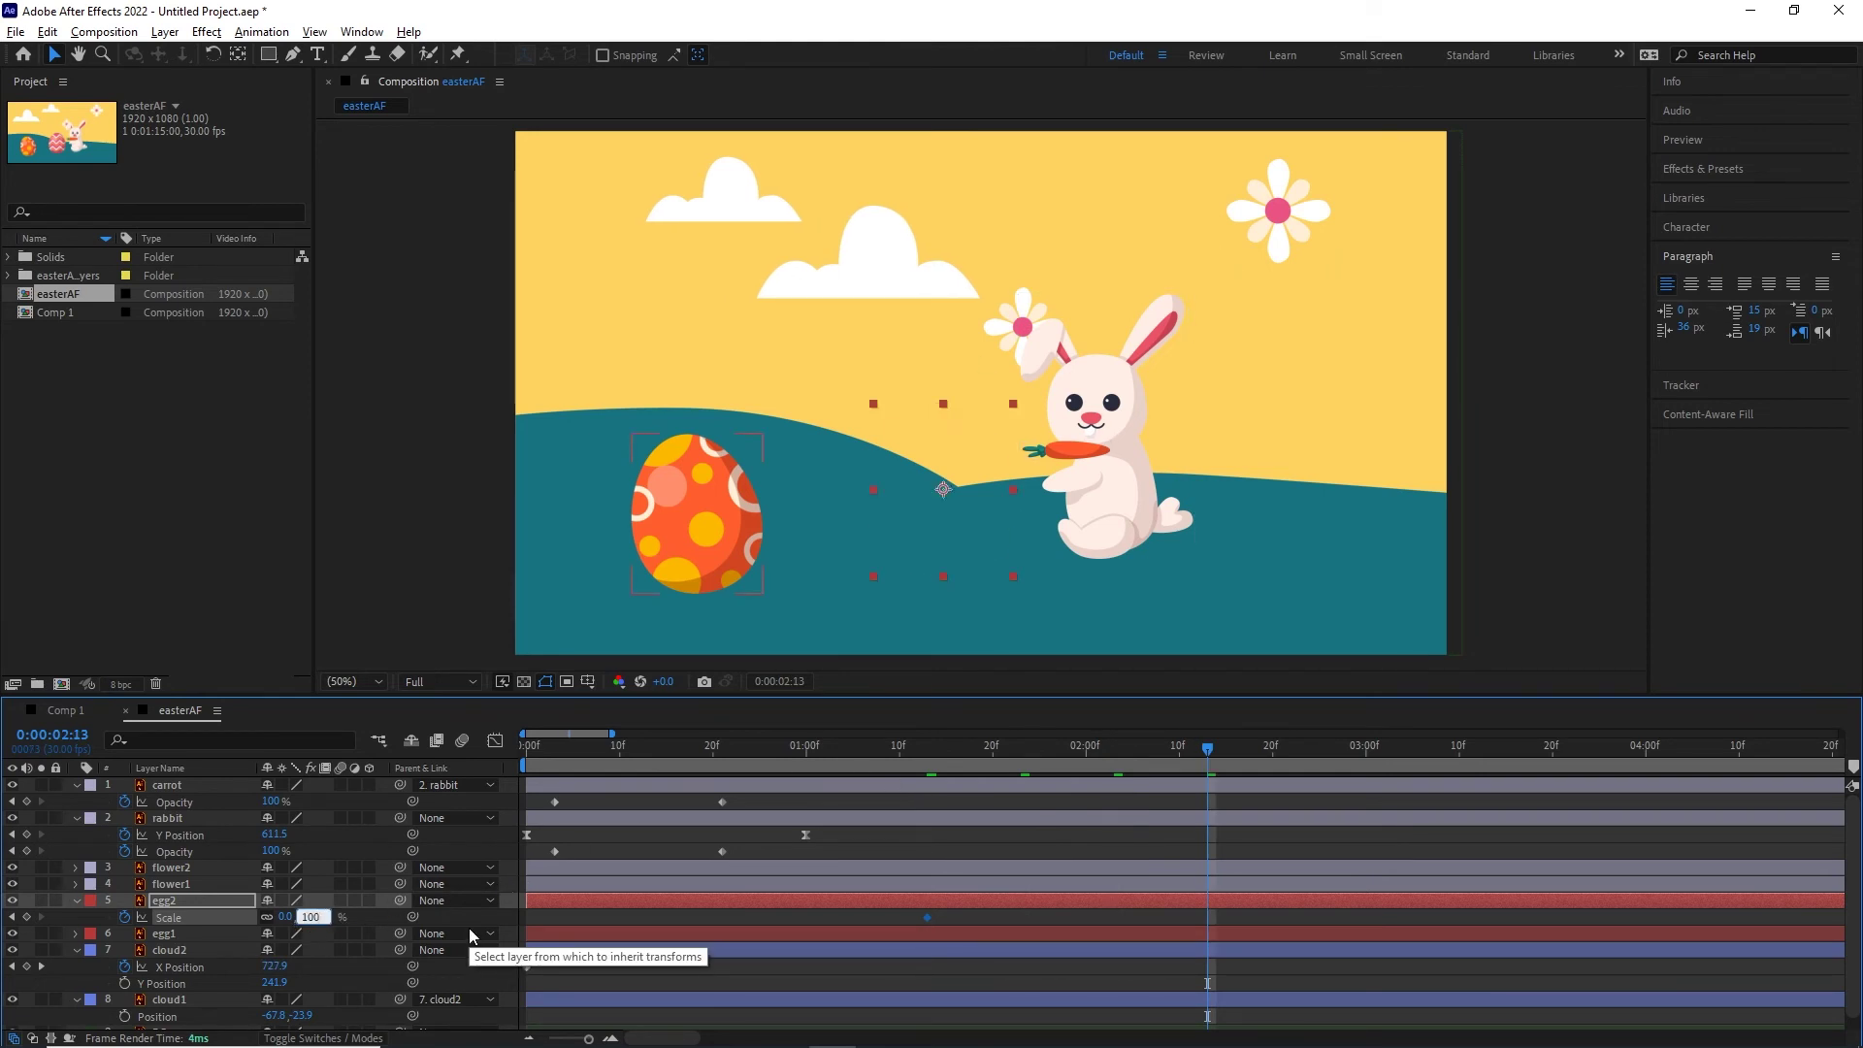
# - Preview egg2's scale animation from 1:13 until after its second keyframe
pyautogui.moveTo(1226, 749); pyautogui.dragTo(924, 789)
pyautogui.press('space')
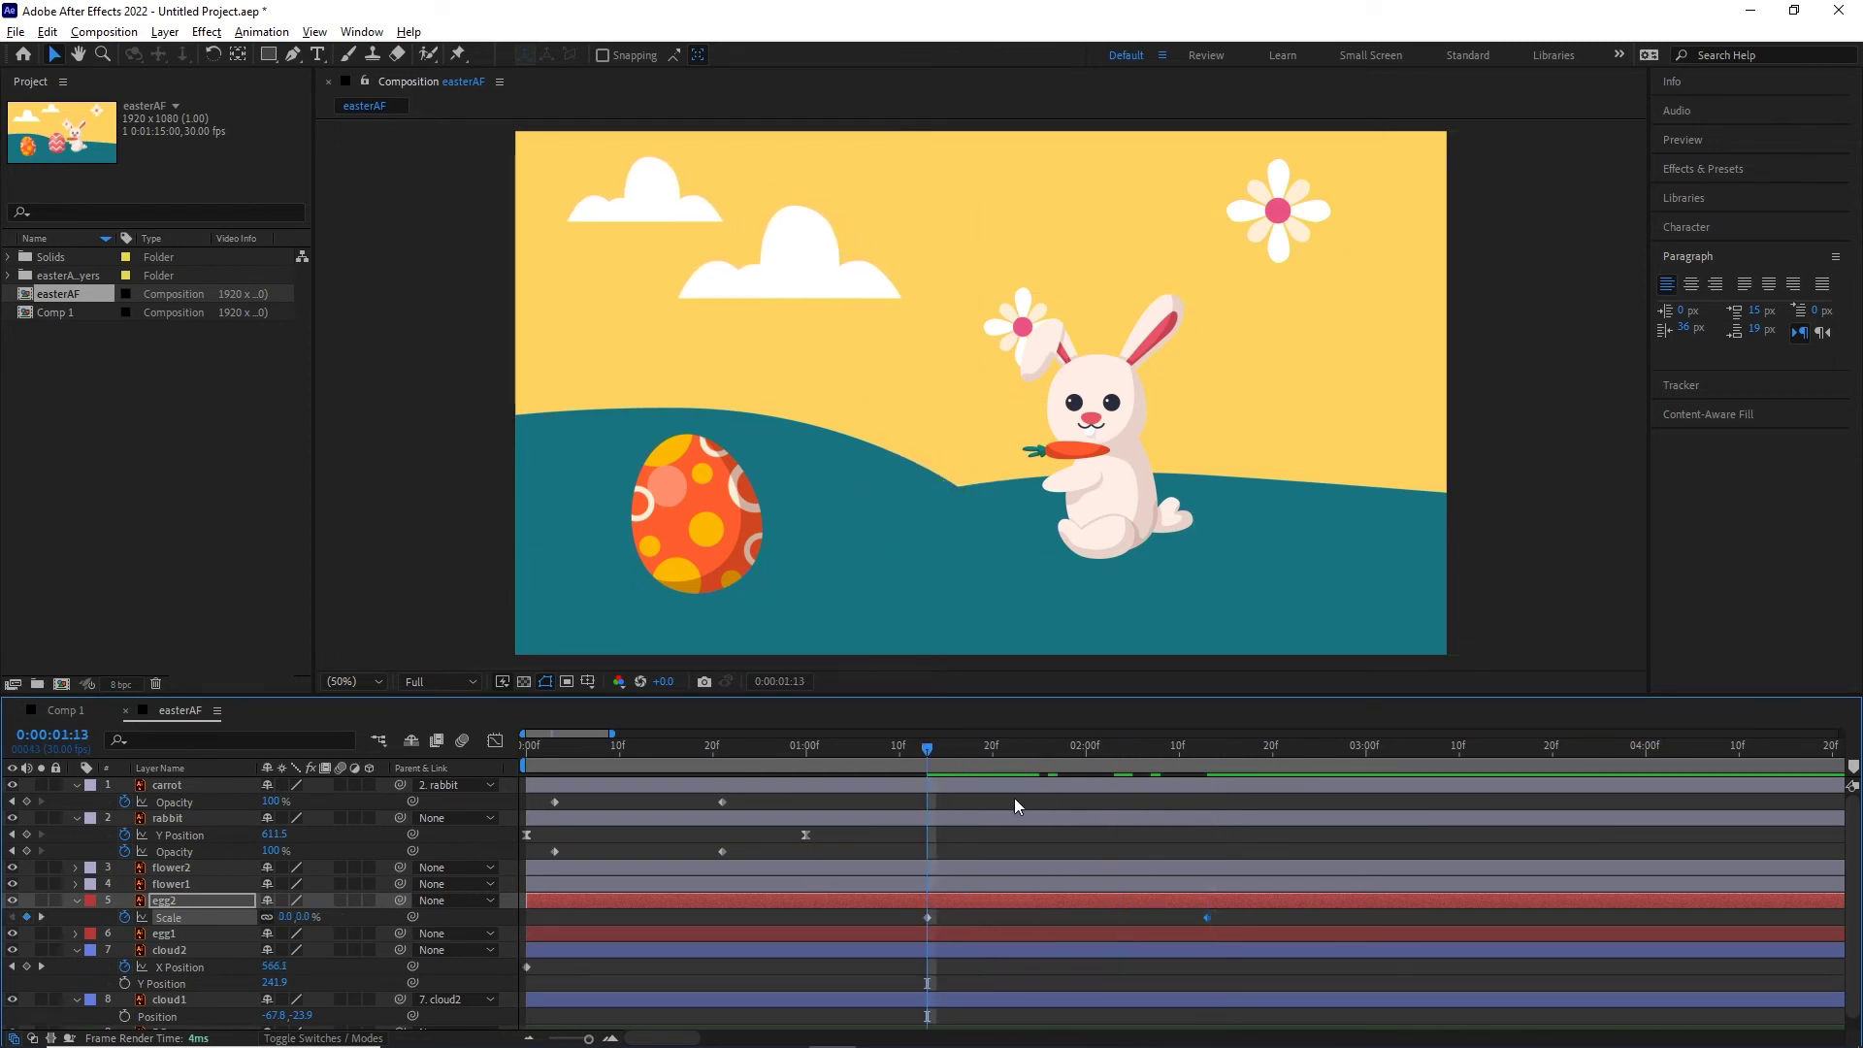
pyautogui.press('space')
pyautogui.press('v')
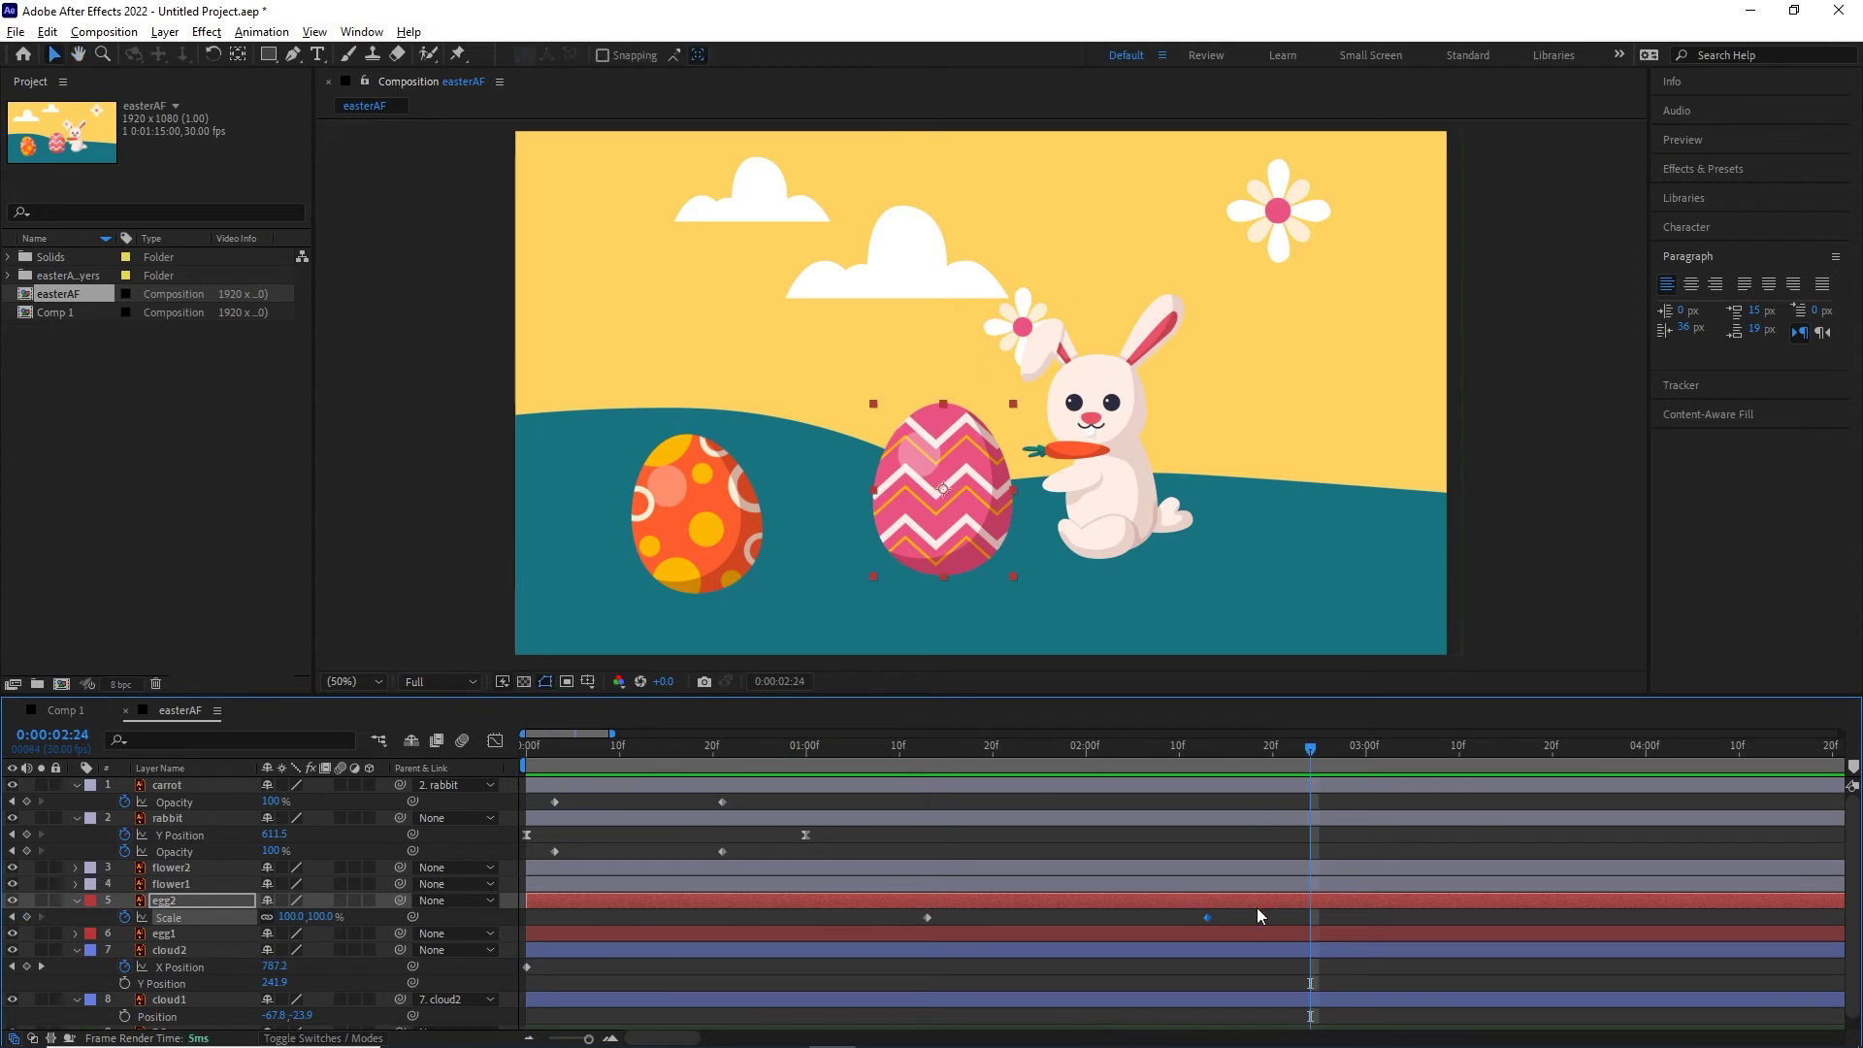
# - Apply Easy Ease to both of egg2's Scale keyframes and preview the eased growth from 1:13
pyautogui.moveTo(1249, 916); pyautogui.dragTo(898, 939)
pyautogui.press('F9')
pyautogui.moveTo(1316, 755); pyautogui.dragTo(921, 797)
pyautogui.press('space')
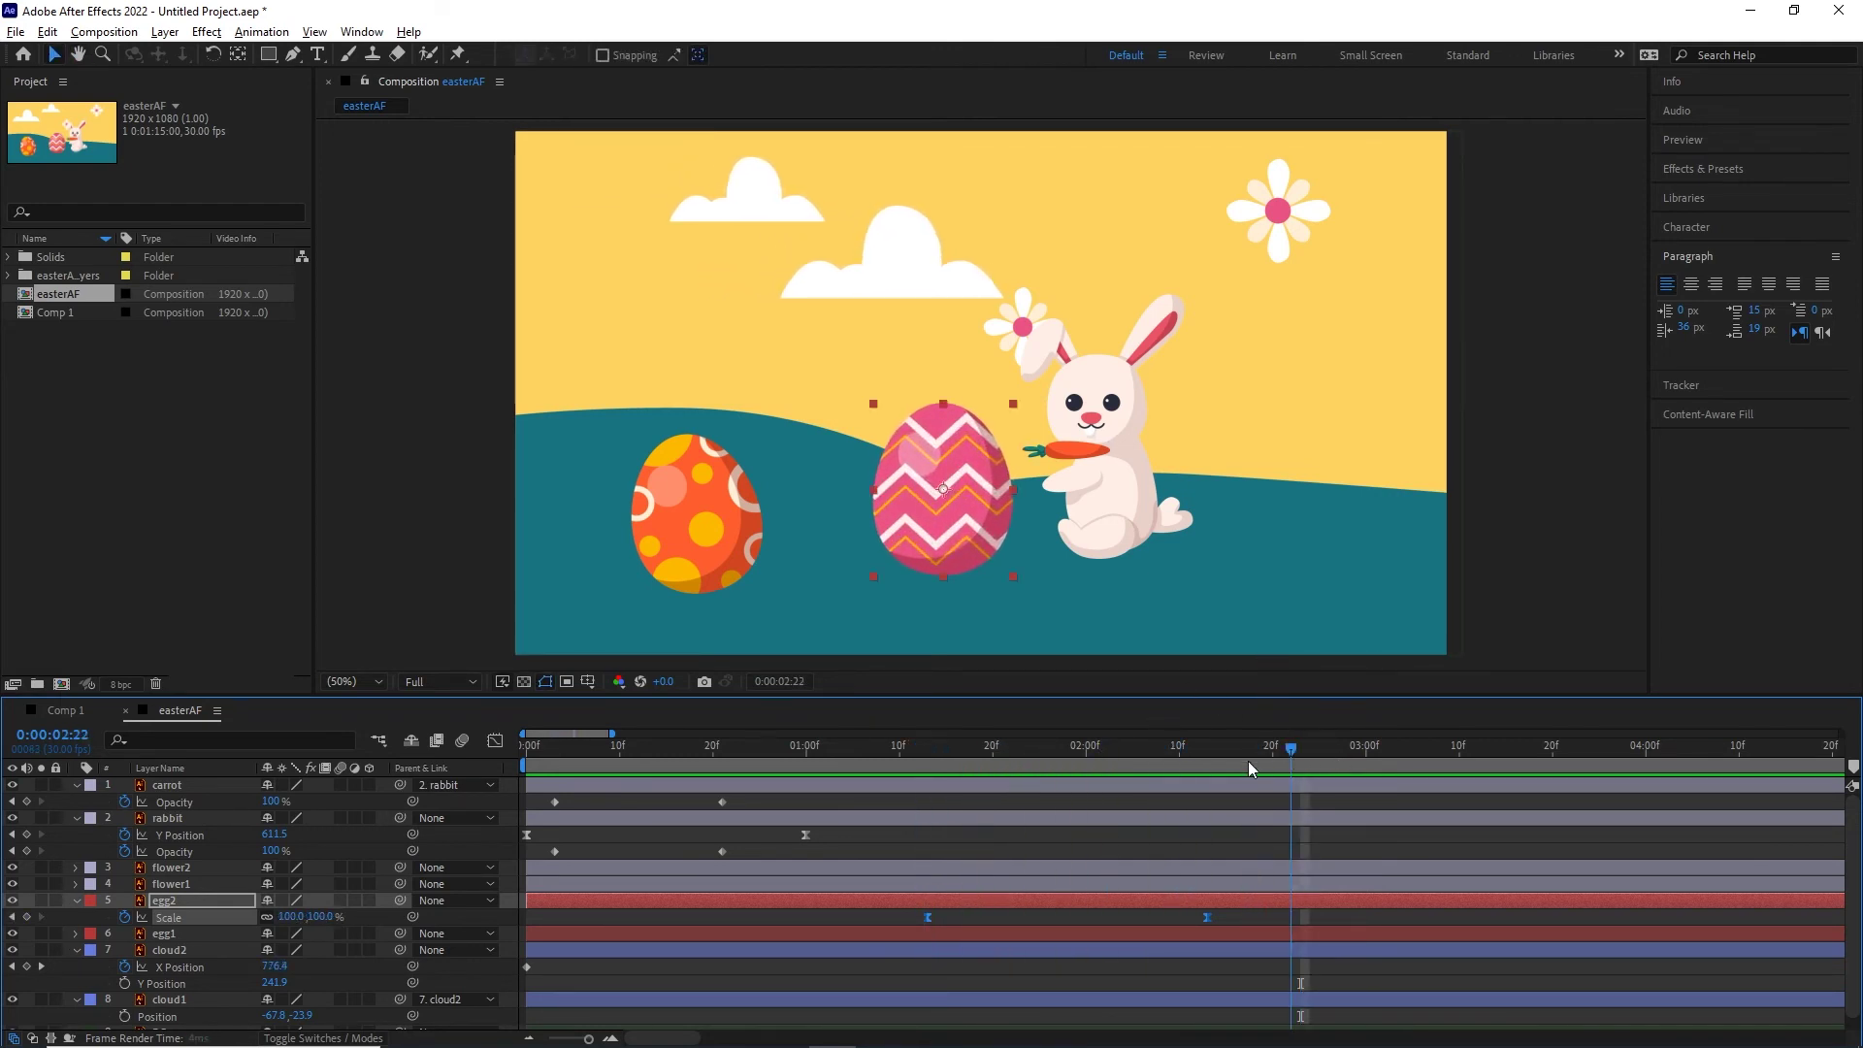
pyautogui.press('space')
pyautogui.moveTo(1085, 768); pyautogui.dragTo(1160, 761)
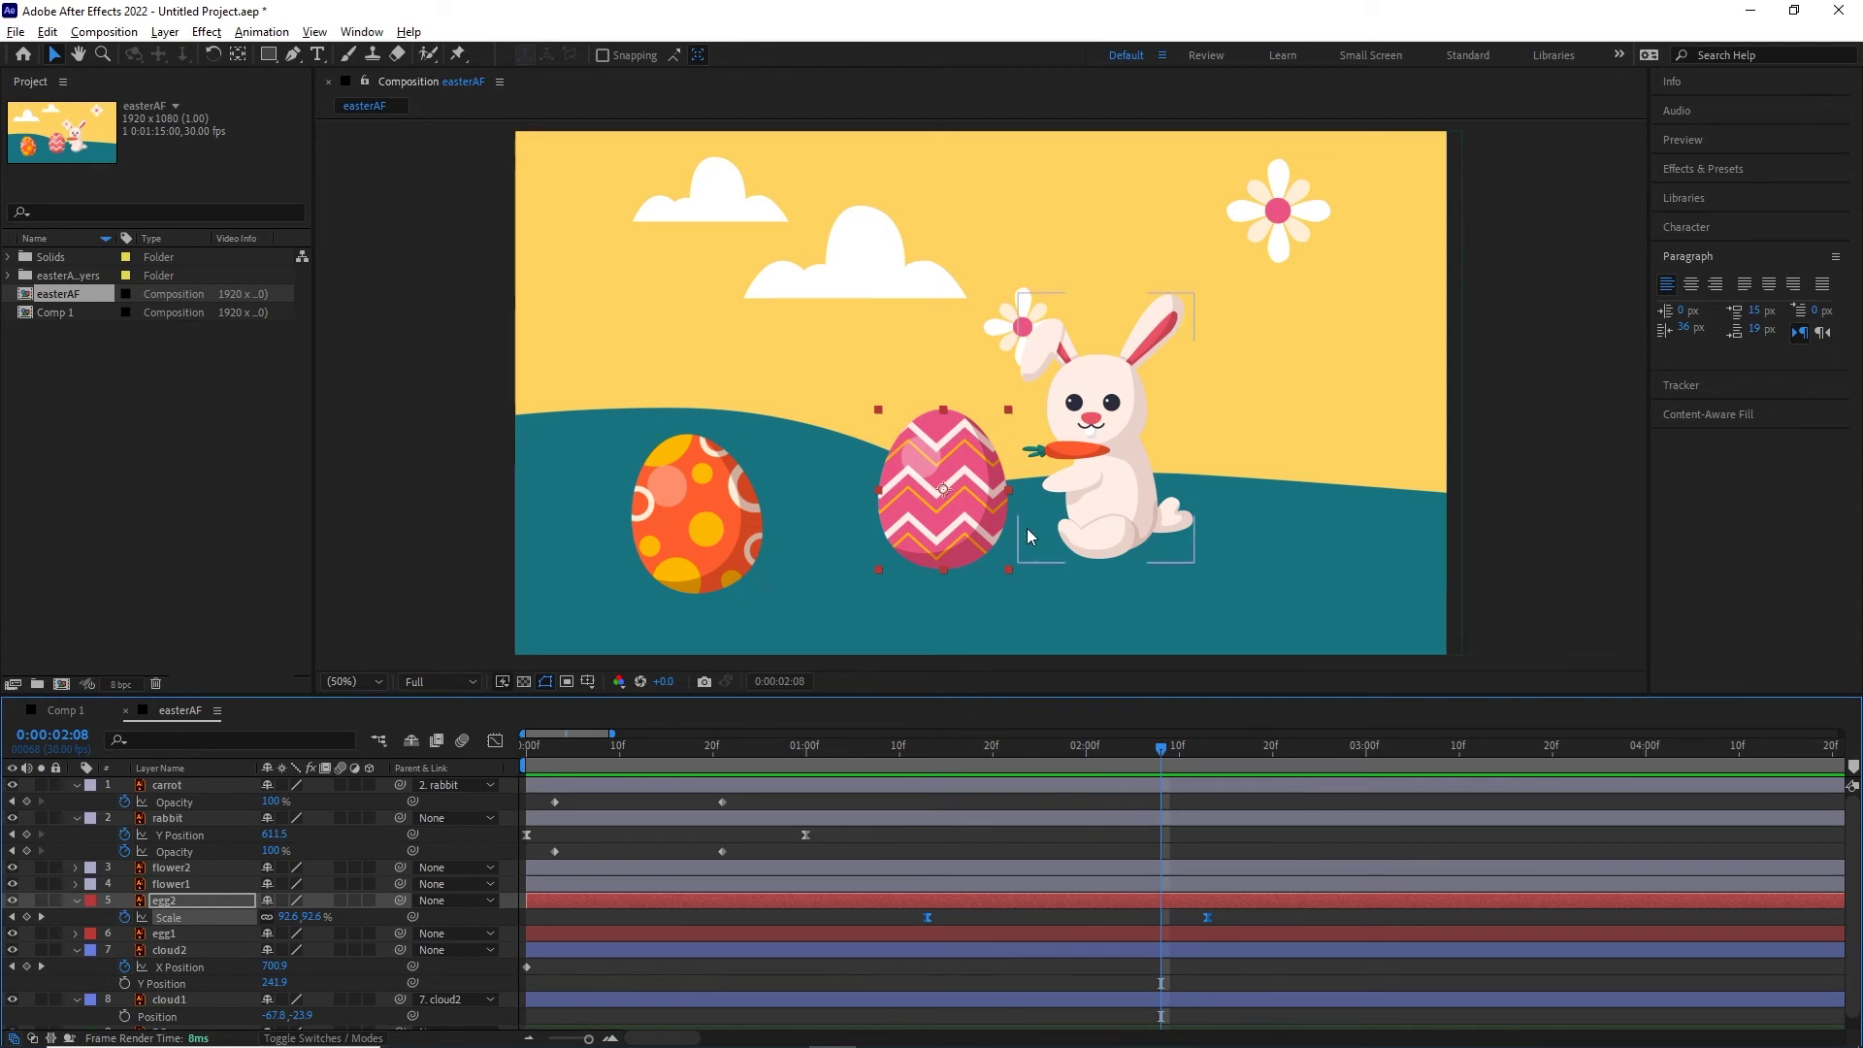
pyautogui.moveTo(1161, 750); pyautogui.dragTo(1207, 749)
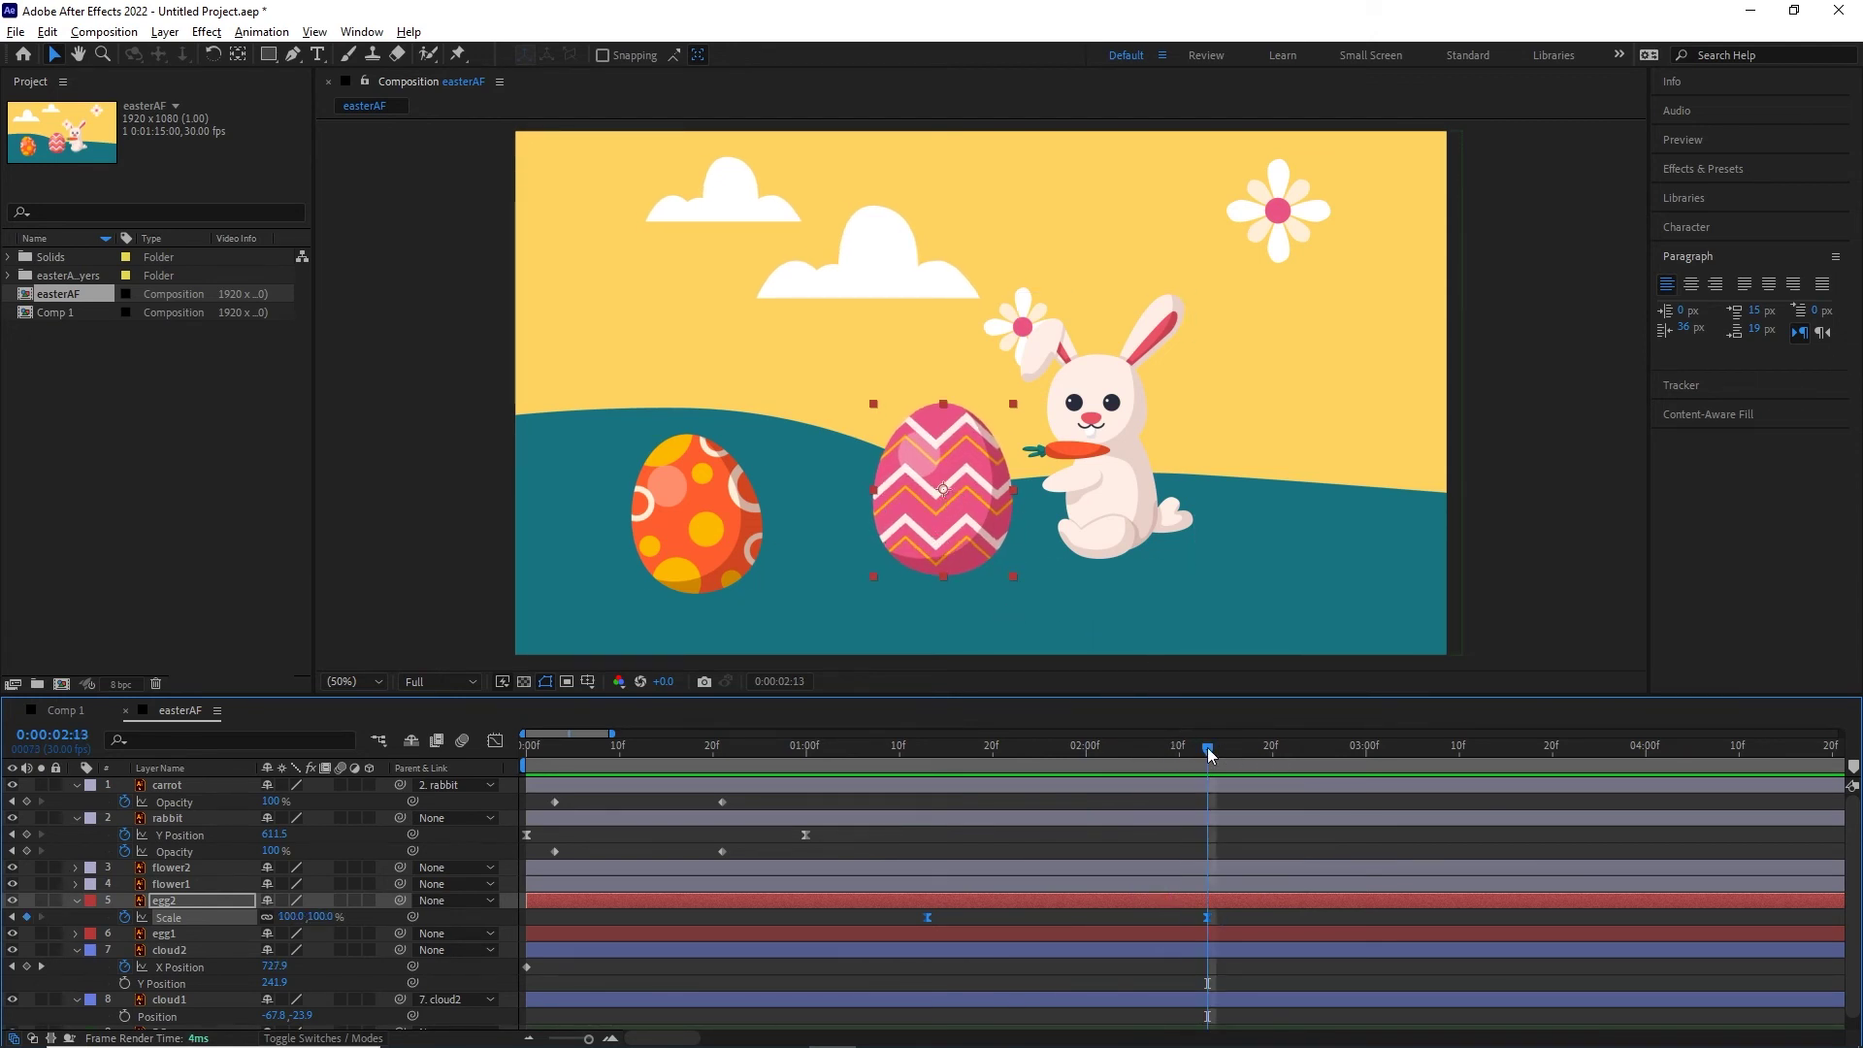
# - Try parenting the egg1 layer to egg2 at 2:20 and check how the two eggs scale together
pyautogui.click(1267, 749)
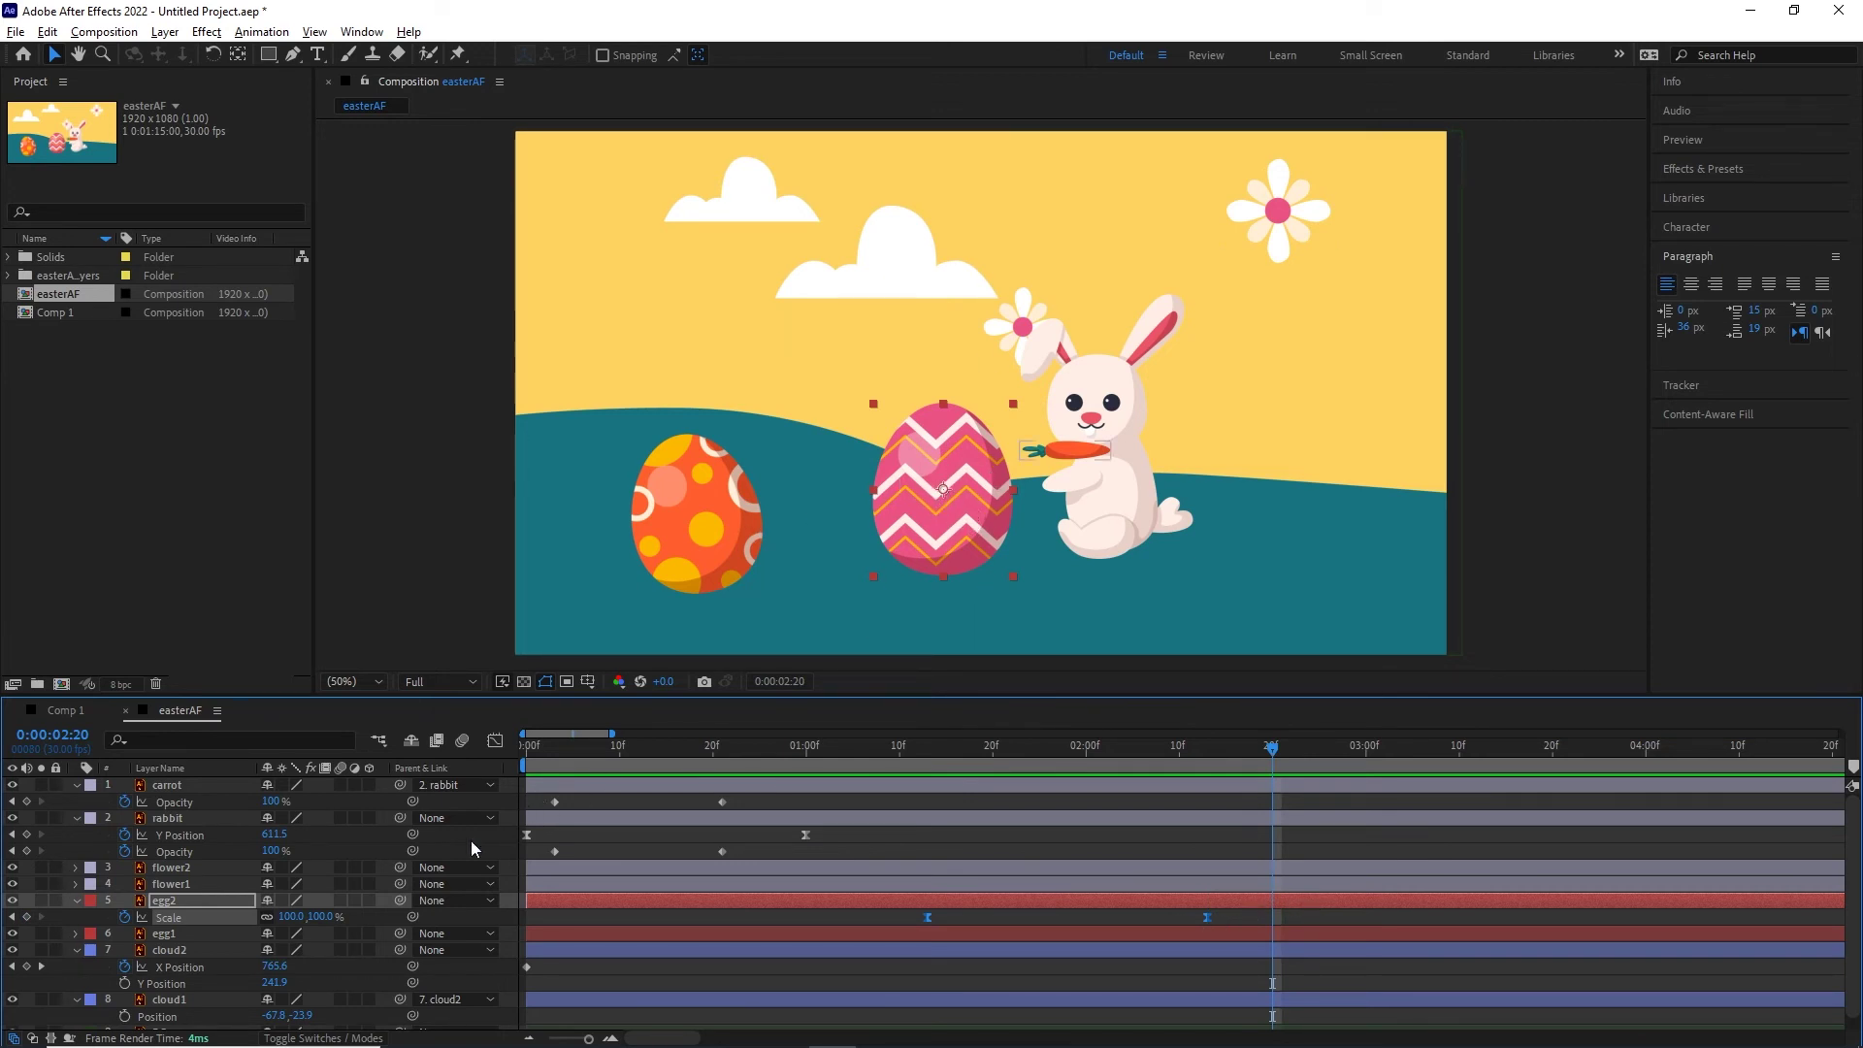
pyautogui.click(169, 937)
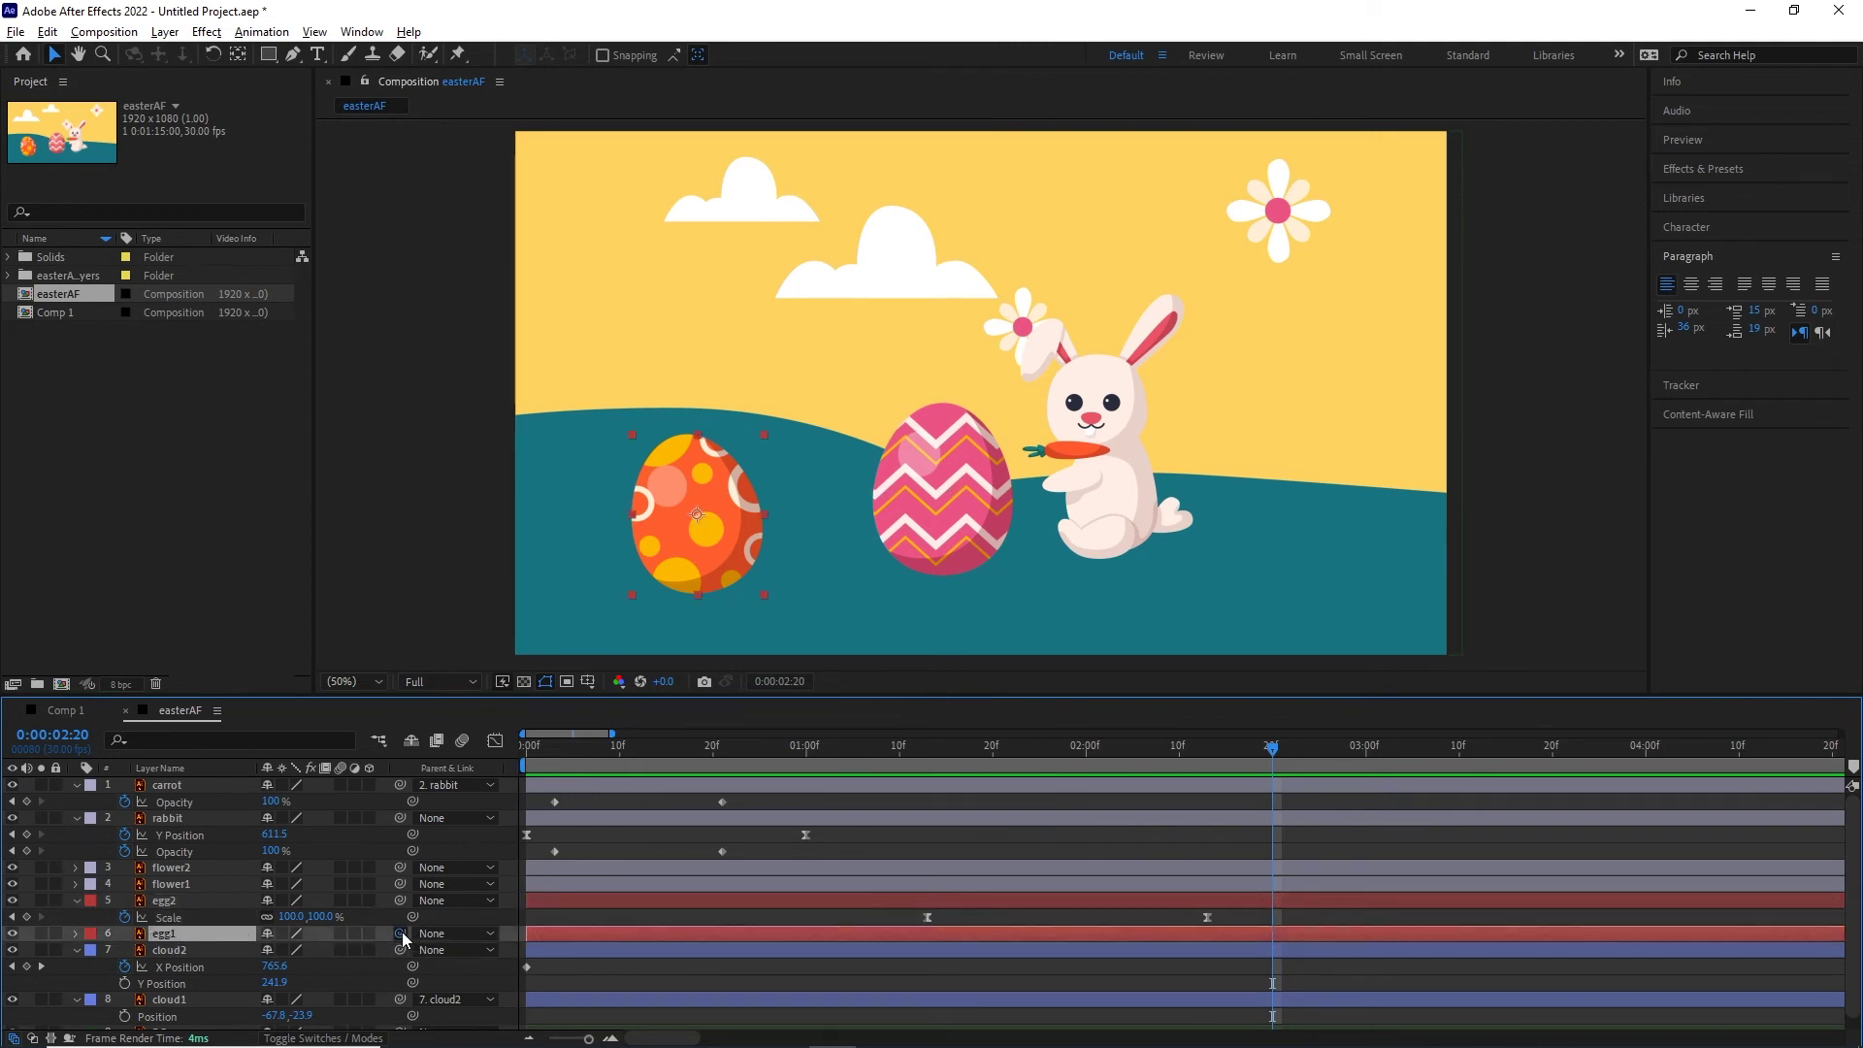
pyautogui.moveTo(400, 933); pyautogui.dragTo(176, 908)
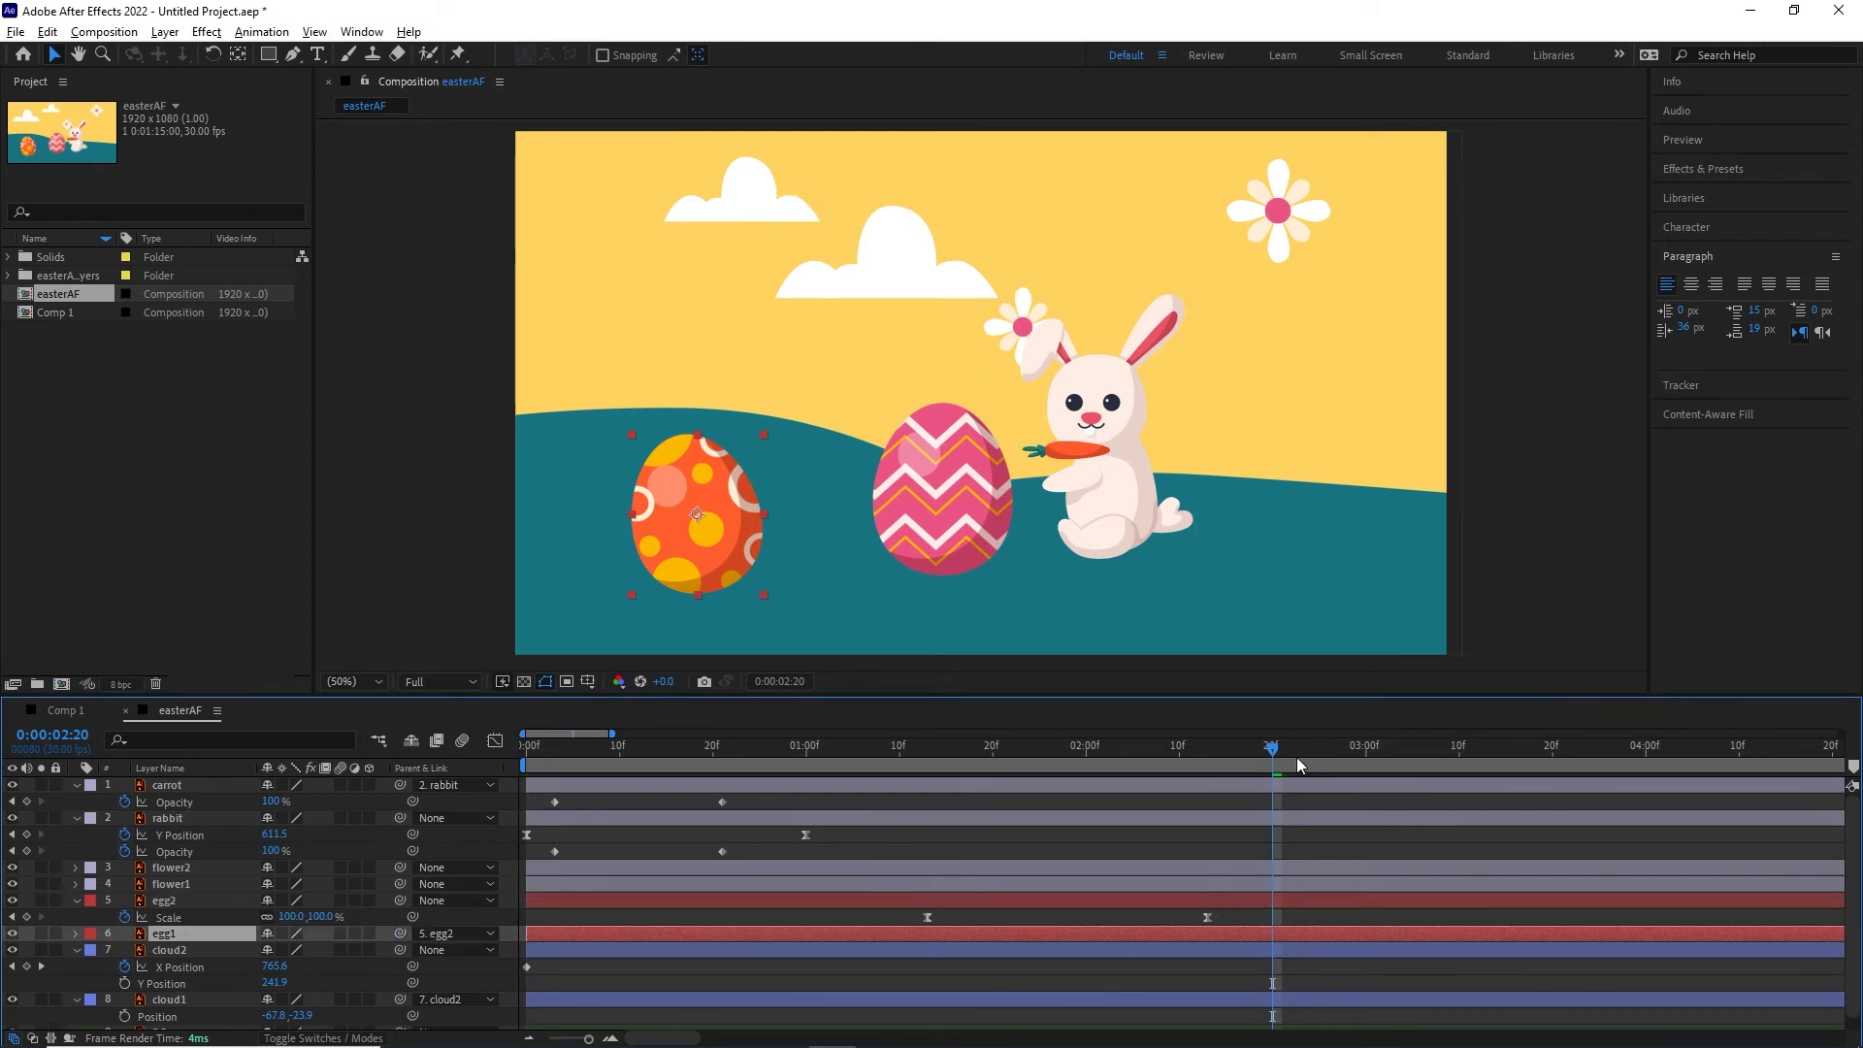
pyautogui.moveTo(1271, 755); pyautogui.dragTo(955, 765)
pyautogui.press('space')
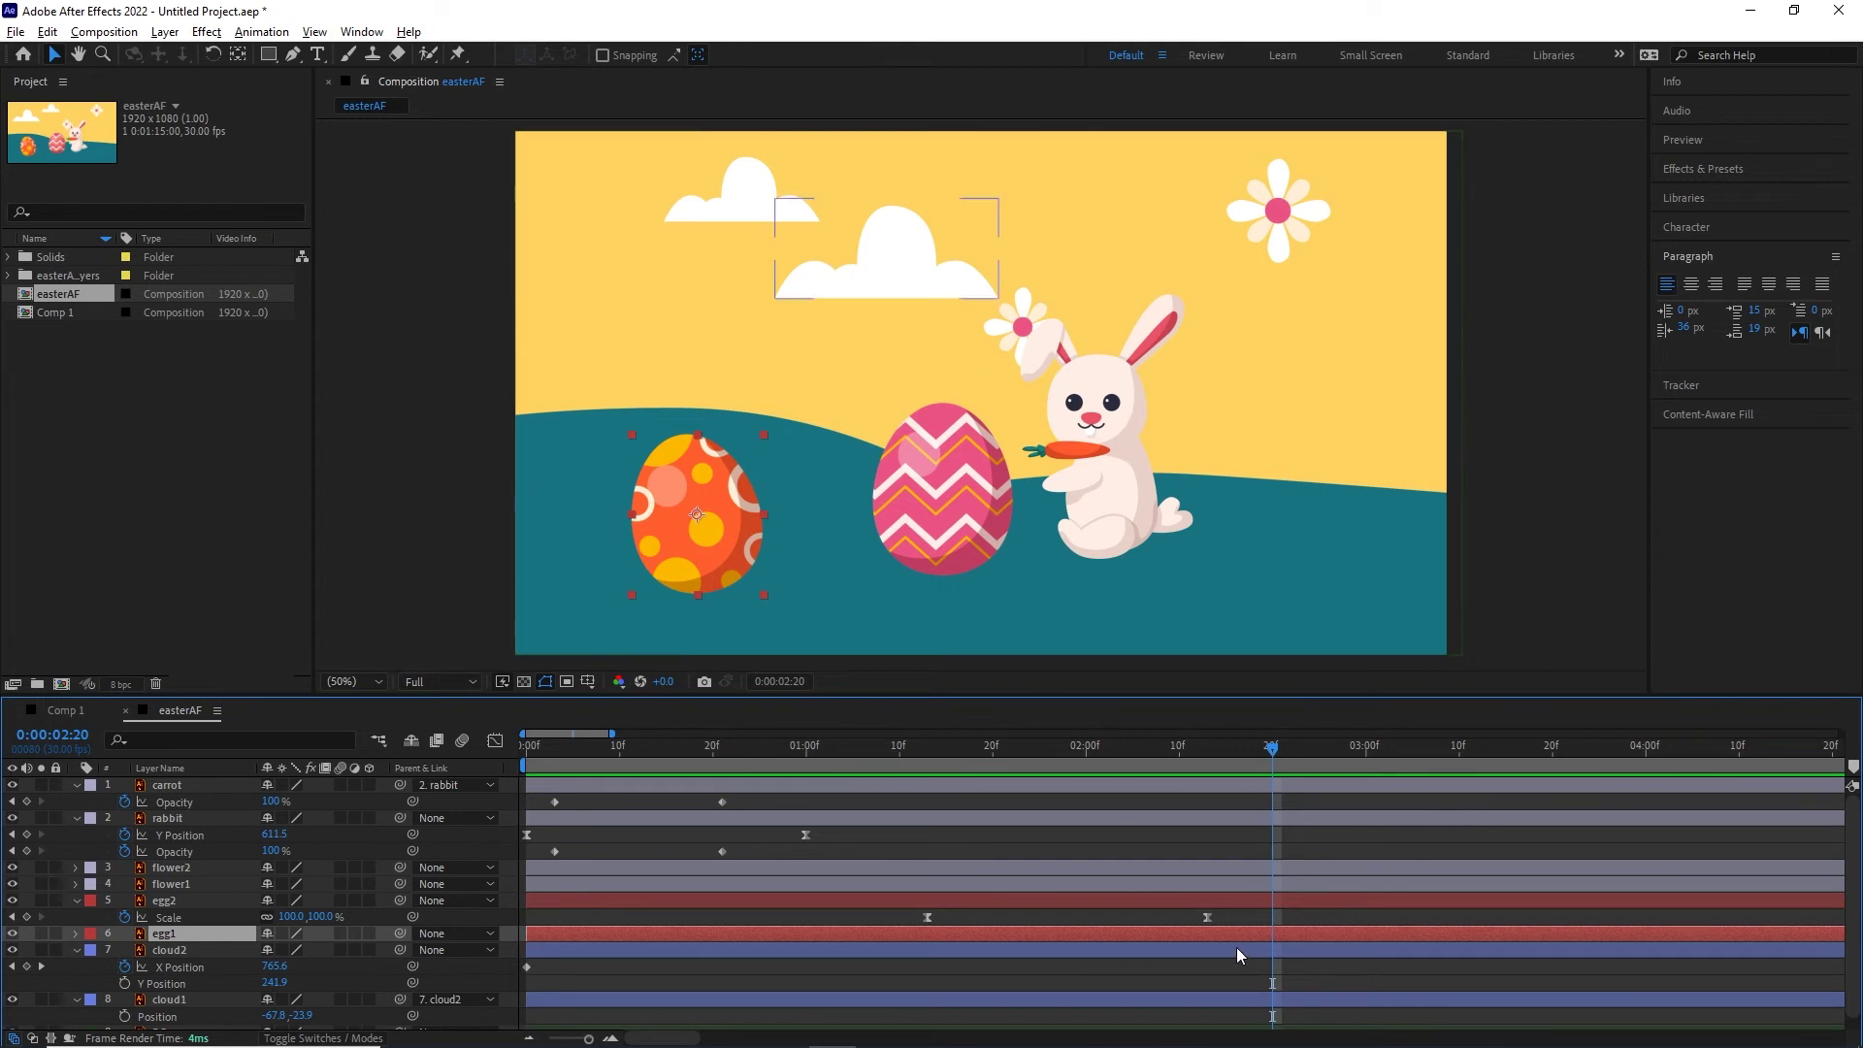
# - Try copying egg2's two Scale keyframes onto egg1 starting at 2:20, check the growth, and undo the paste
pyautogui.click(1226, 918)
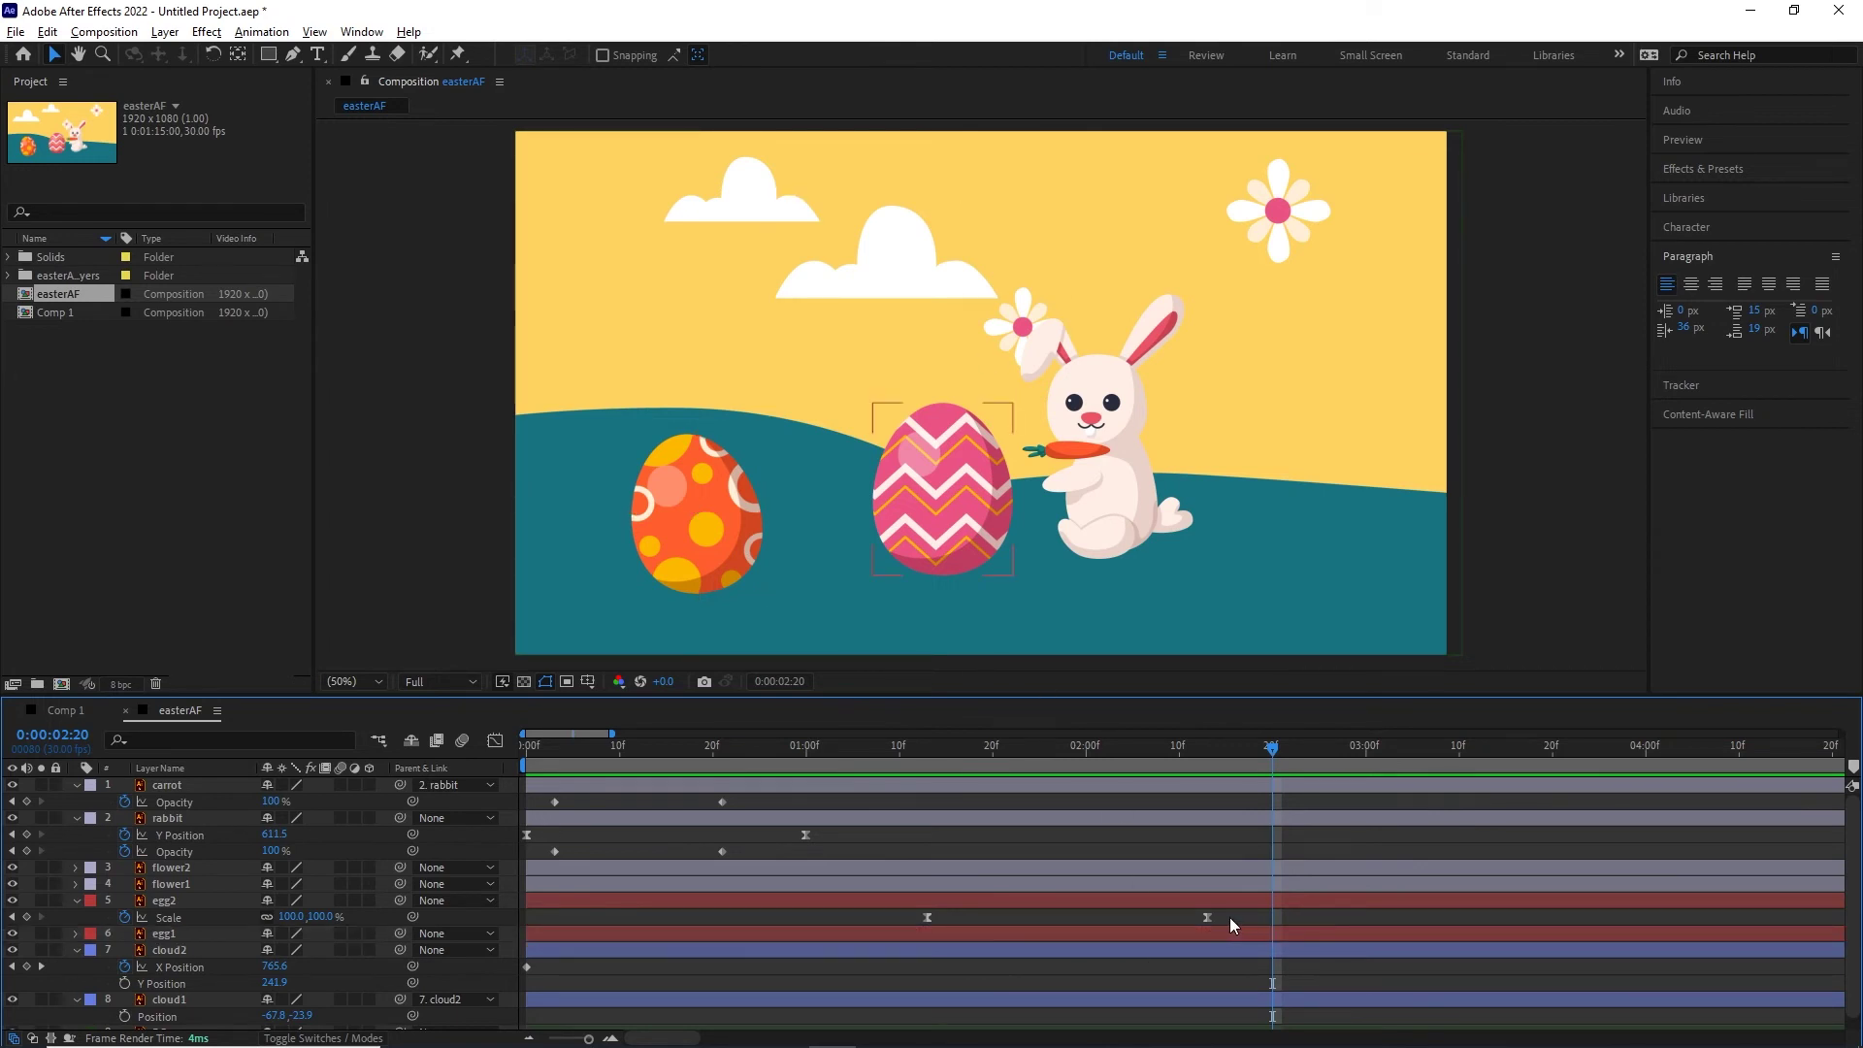
pyautogui.moveTo(1232, 916); pyautogui.dragTo(916, 924)
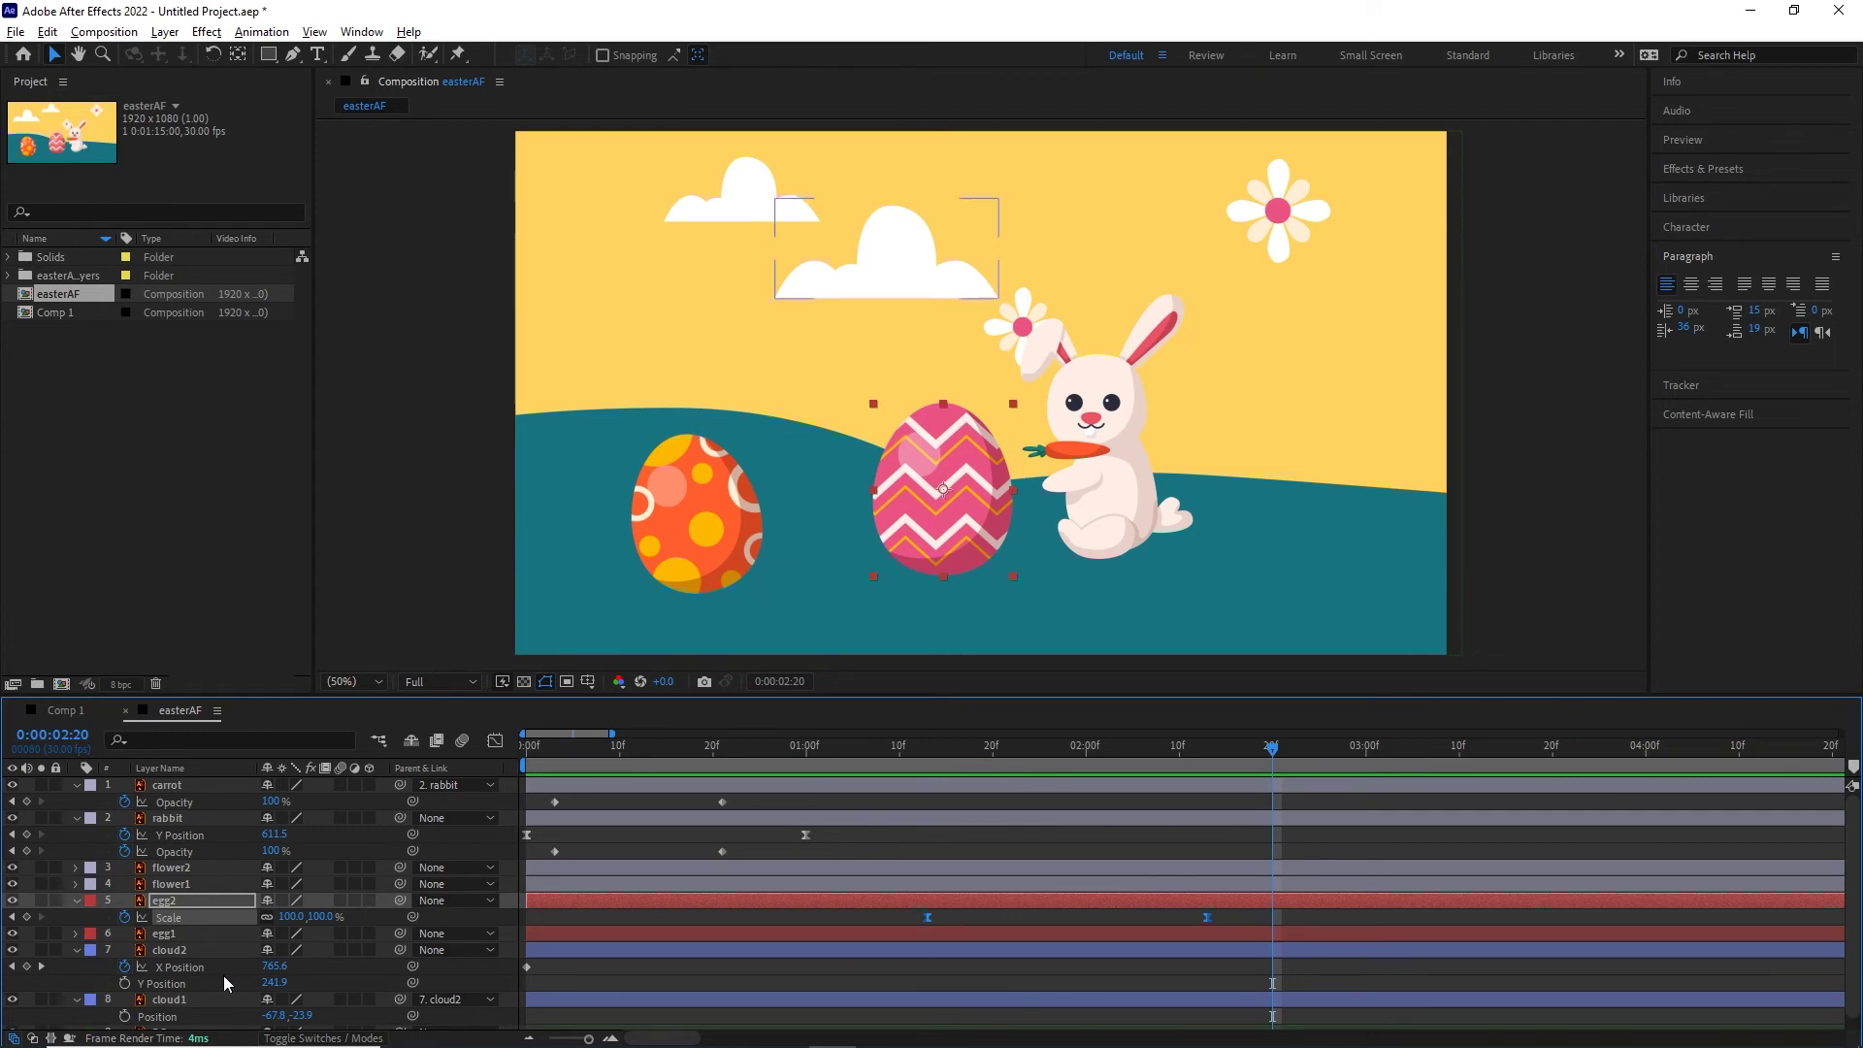
pyautogui.click(177, 935)
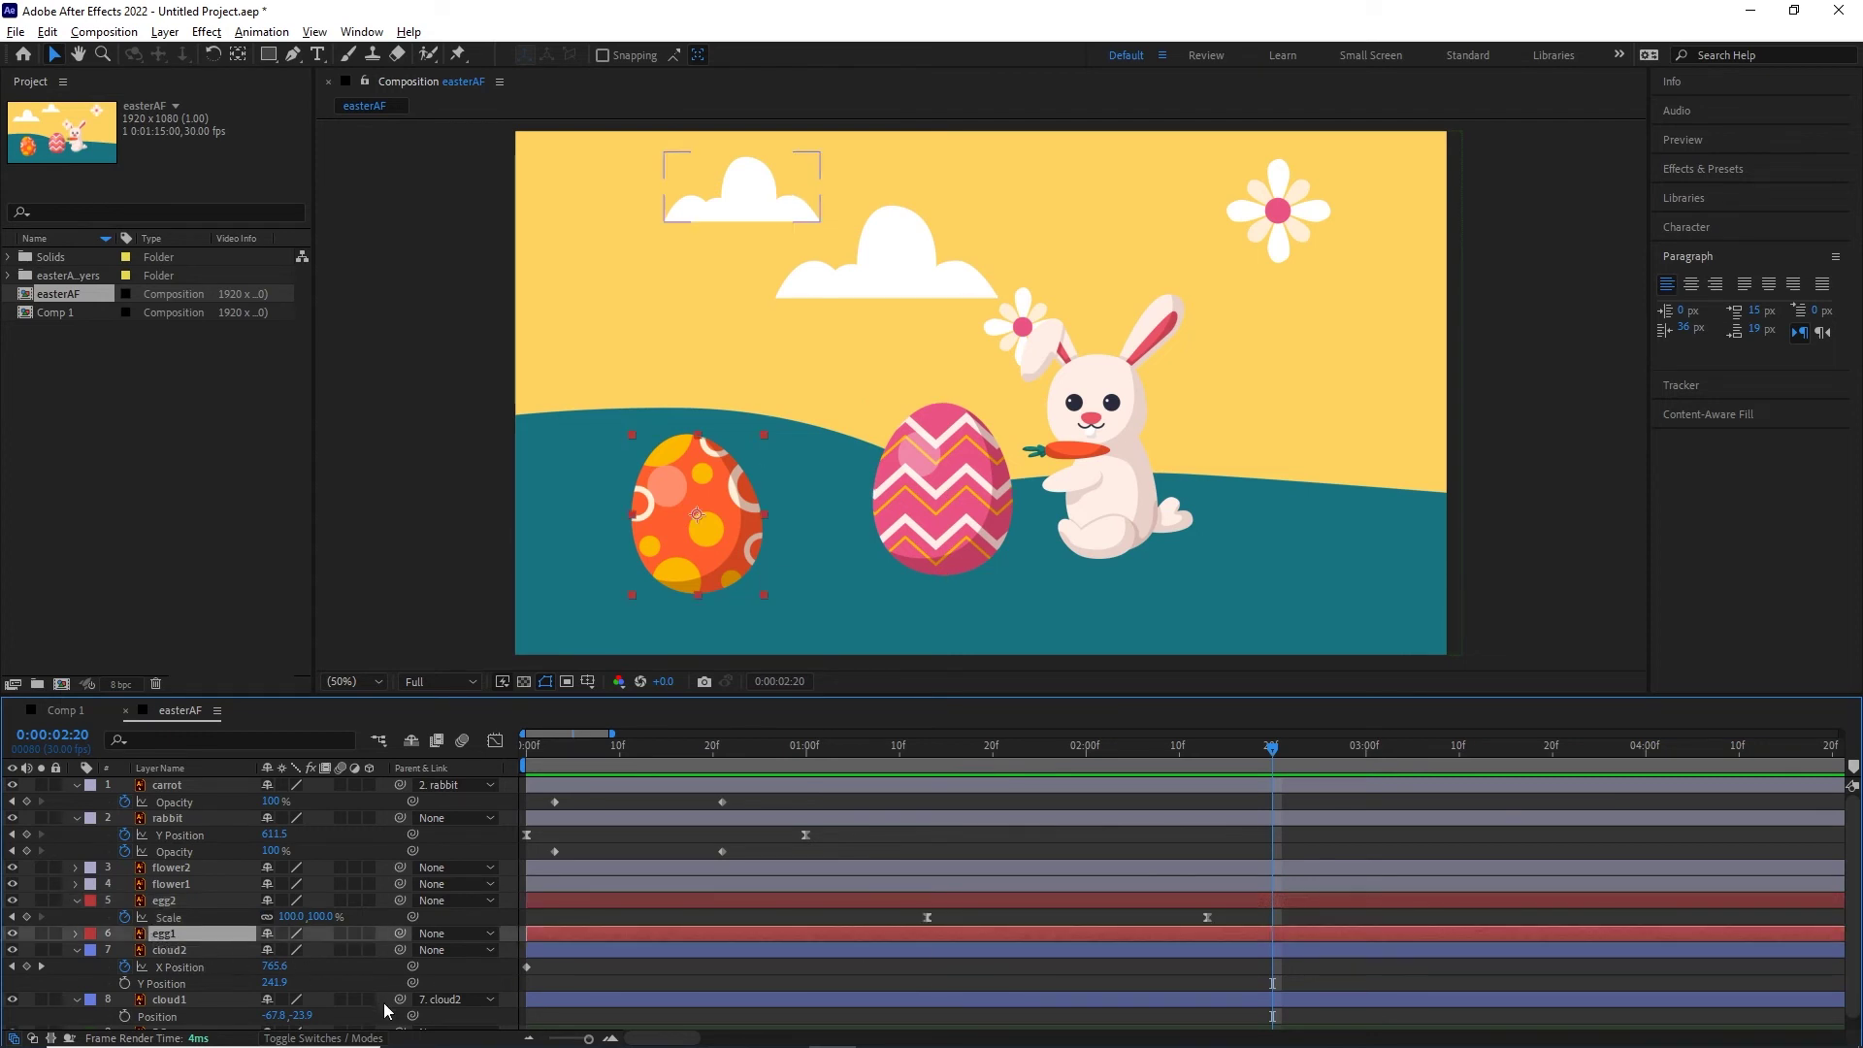
pyautogui.press('s')
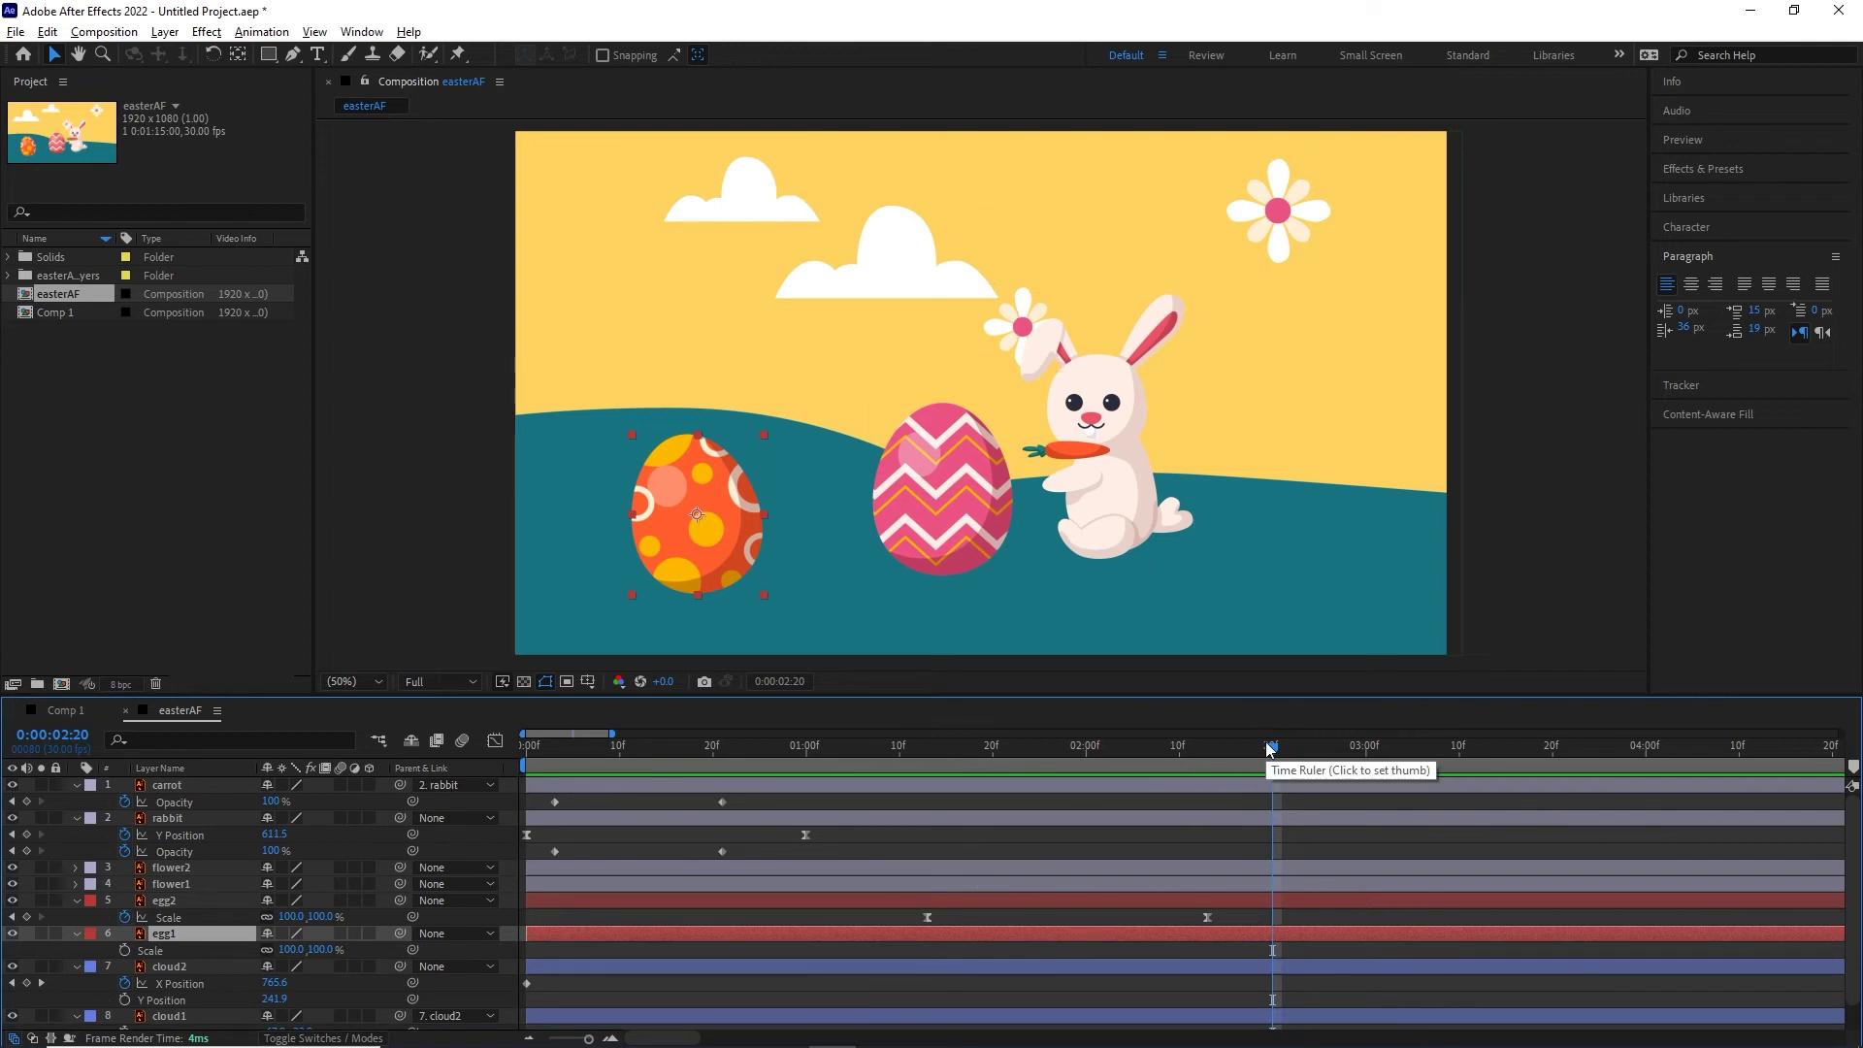
pyautogui.hotkey('ctrl', 'v')
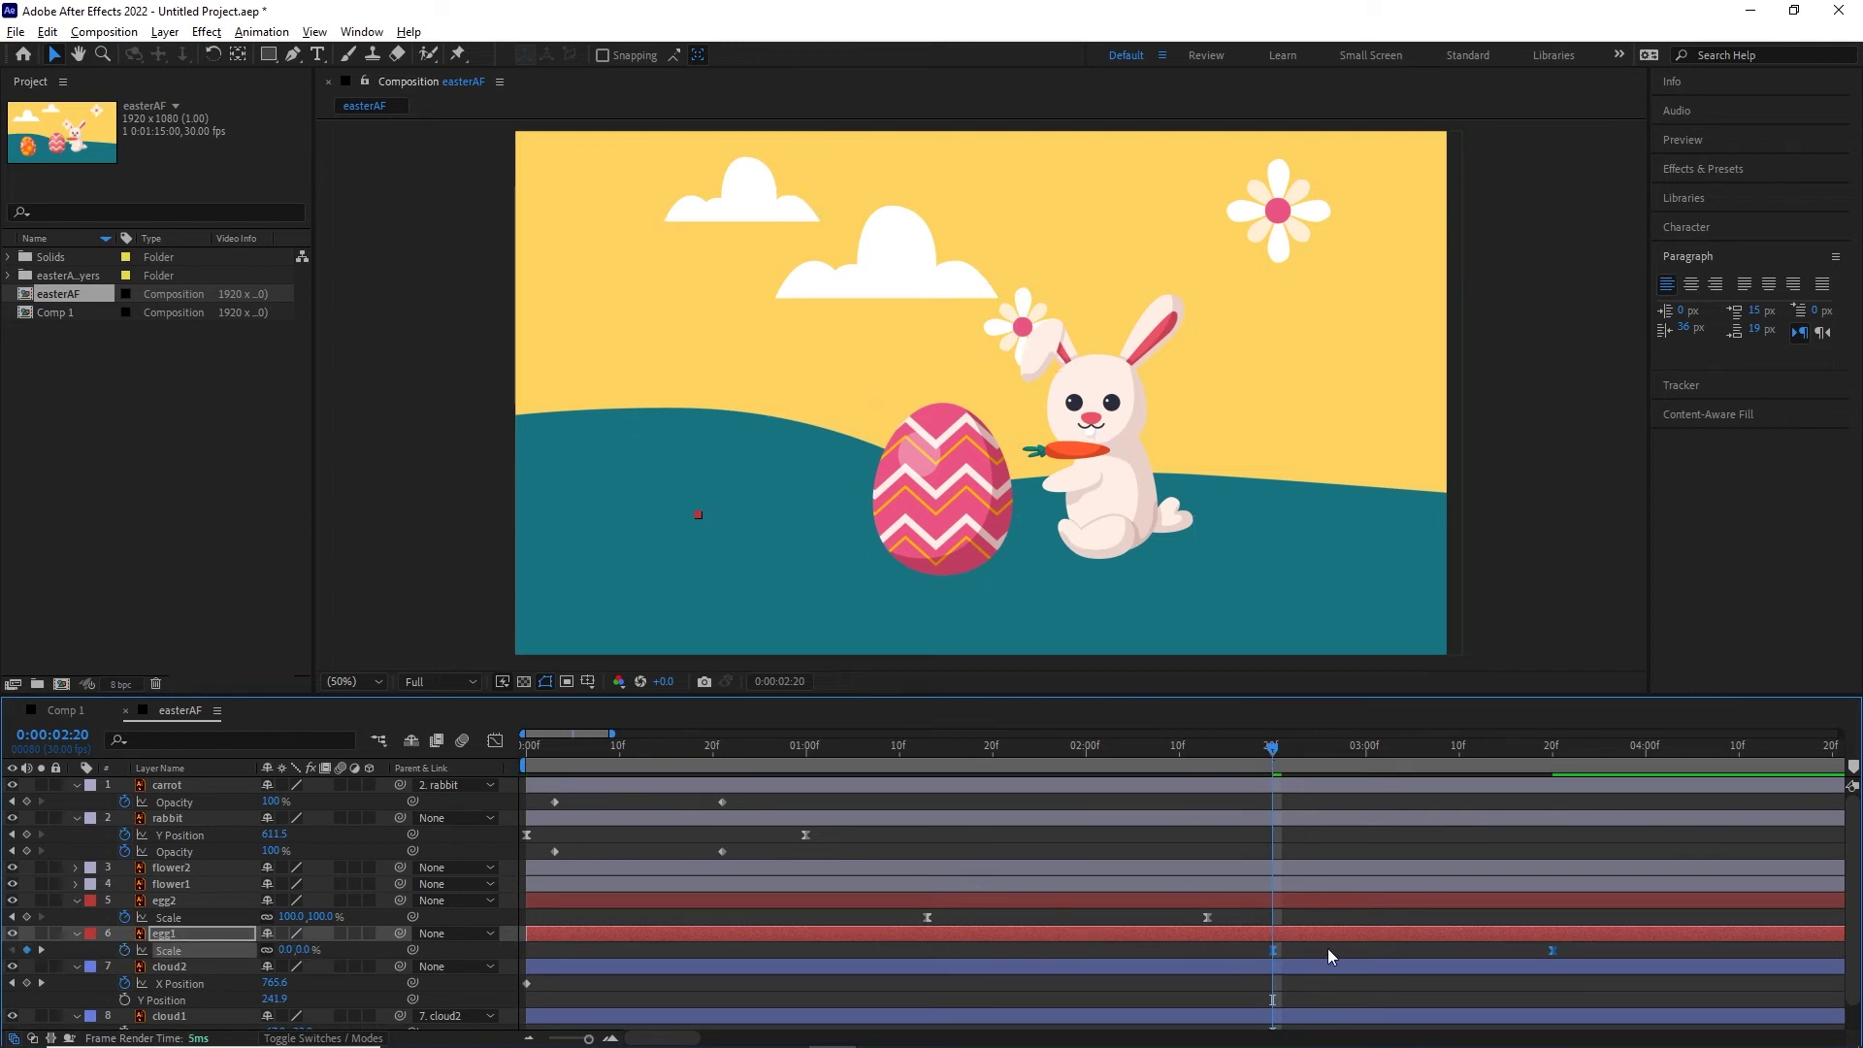
pyautogui.moveTo(1279, 752); pyautogui.dragTo(1432, 745)
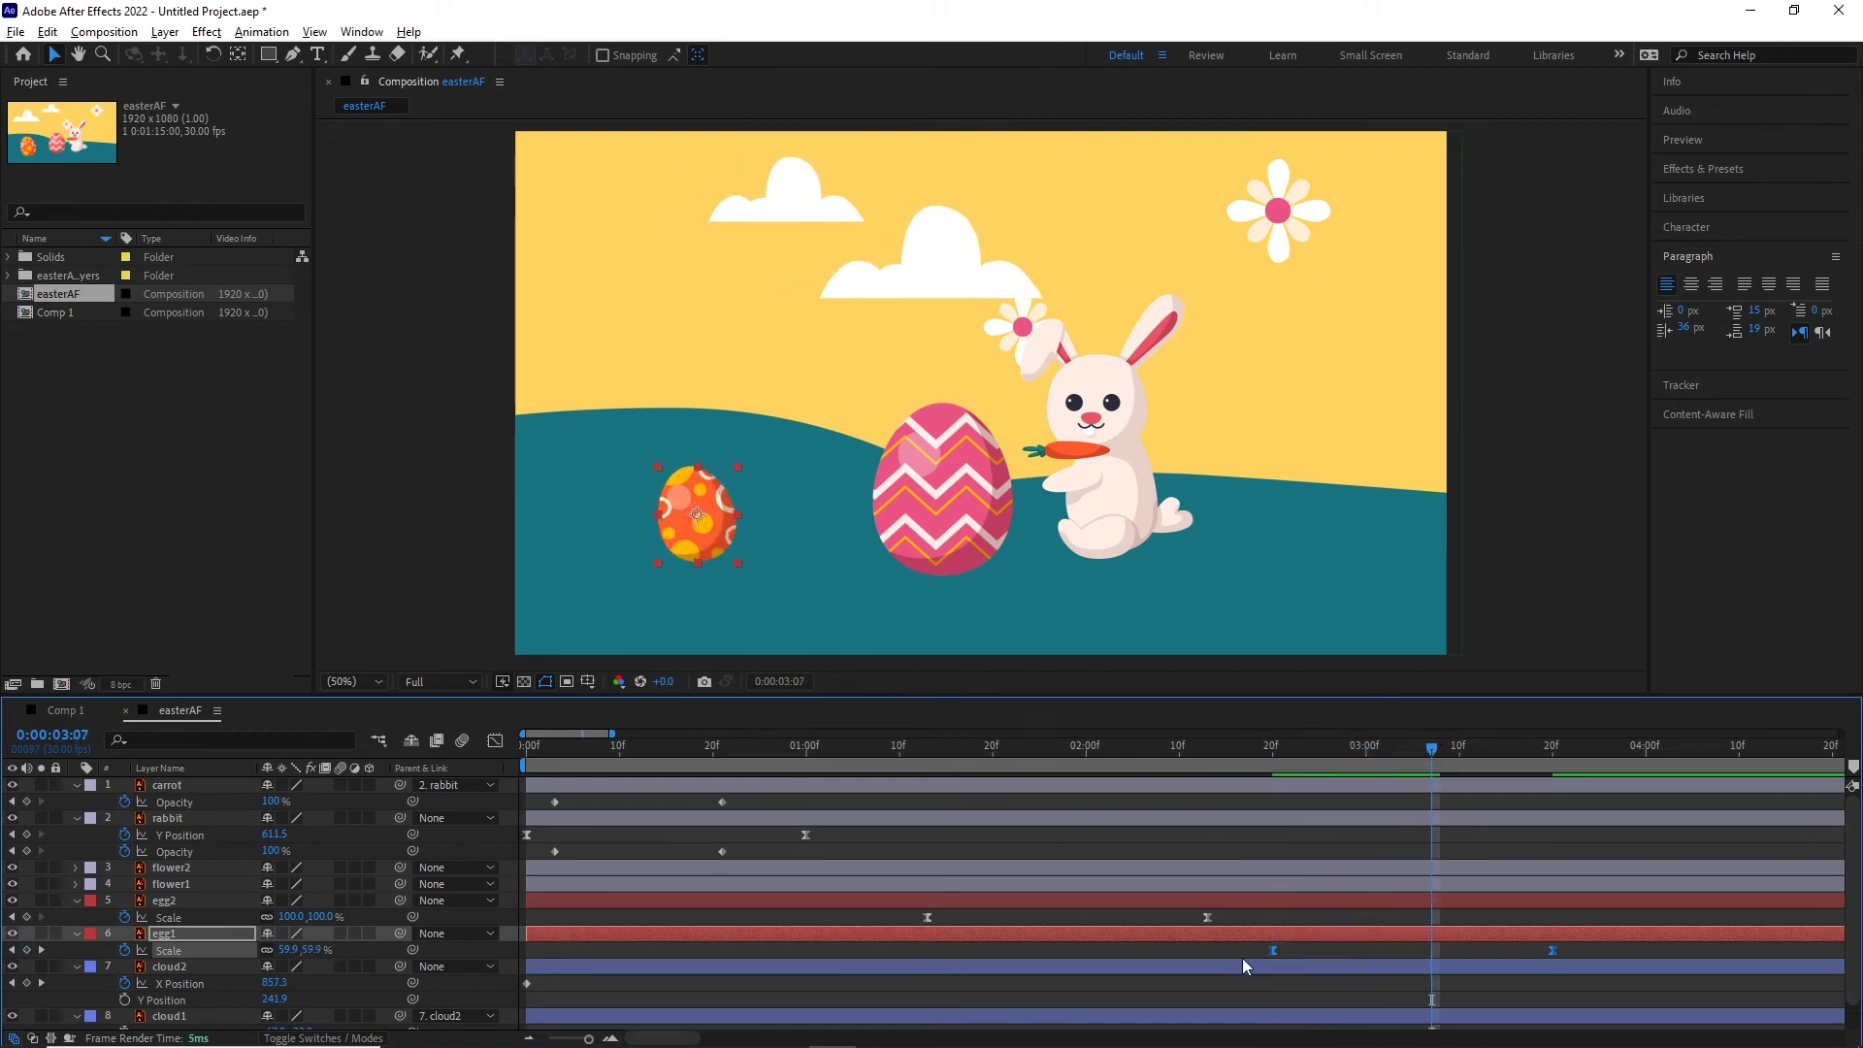
pyautogui.hotkey('ctrl', 'z')
# - Try pasting the copied Scale keyframes onto egg1 at 1:13, scrub through both eggs' growth, and undo the paste
pyautogui.moveTo(1278, 750); pyautogui.dragTo(910, 805)
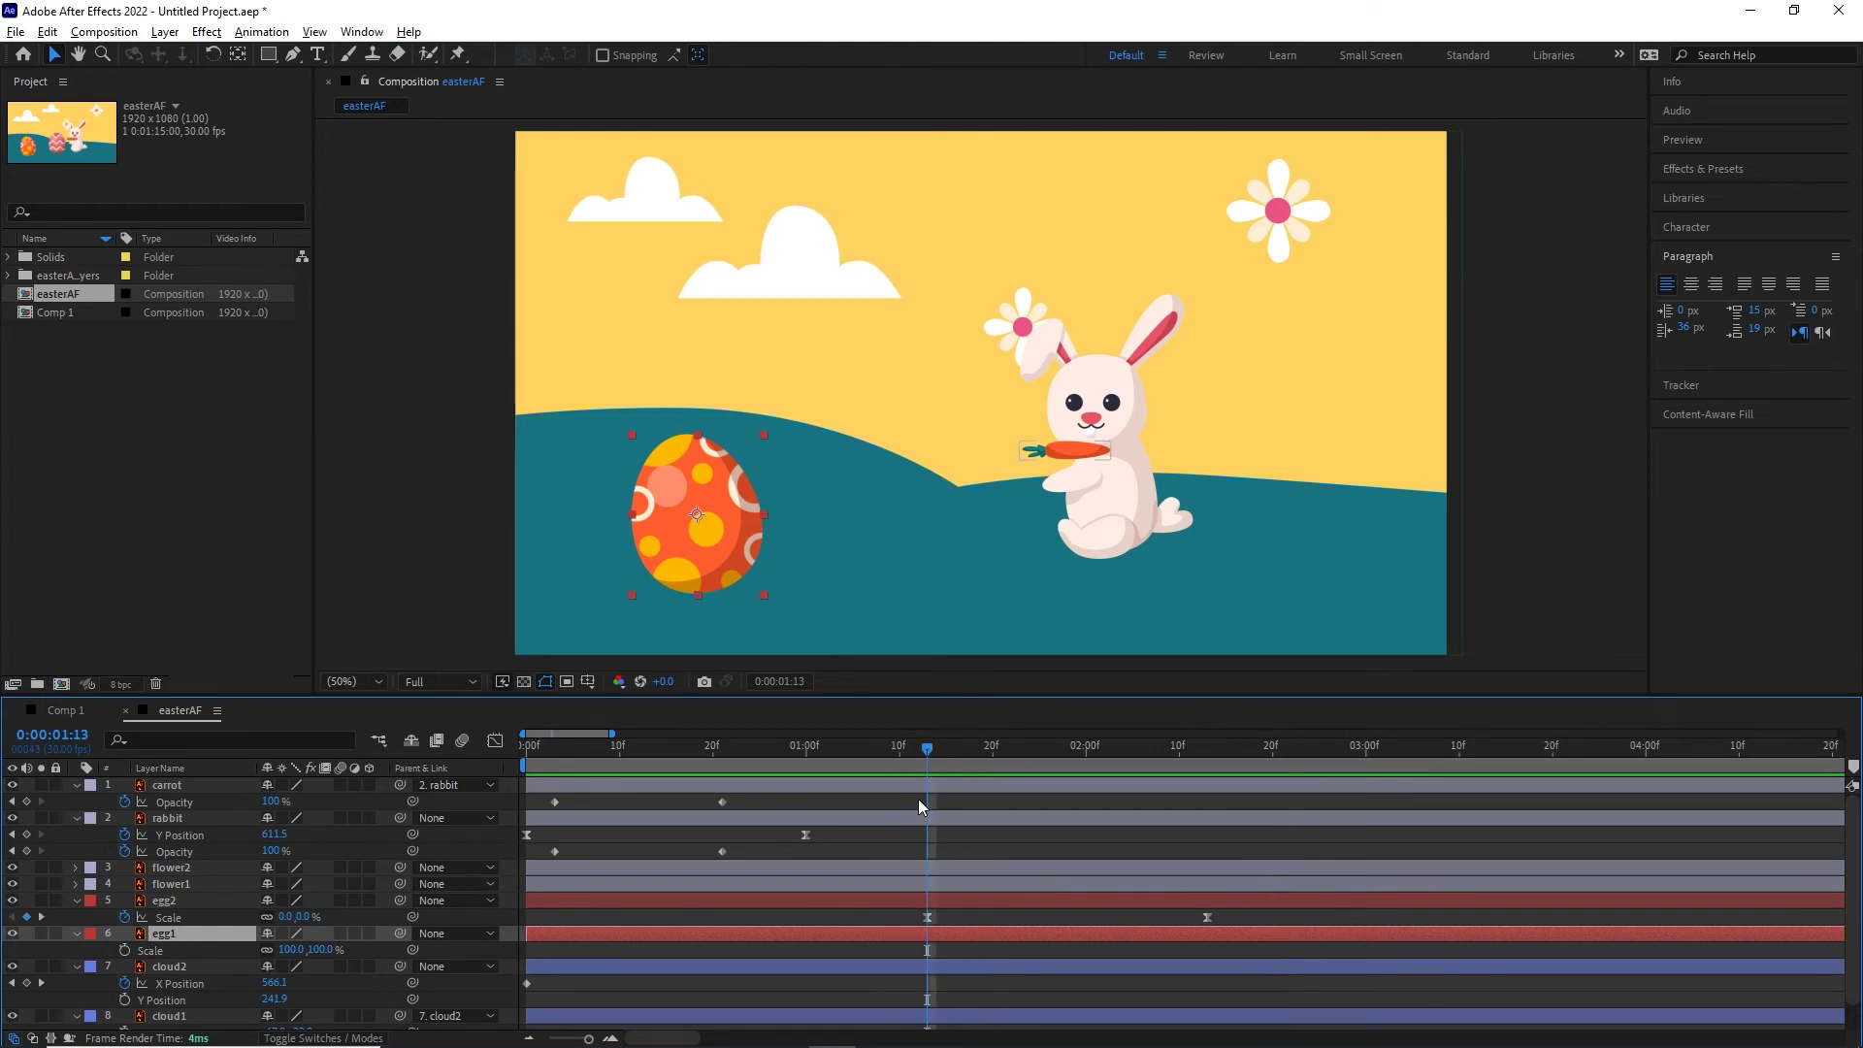
pyautogui.hotkey('ctrl', 'v')
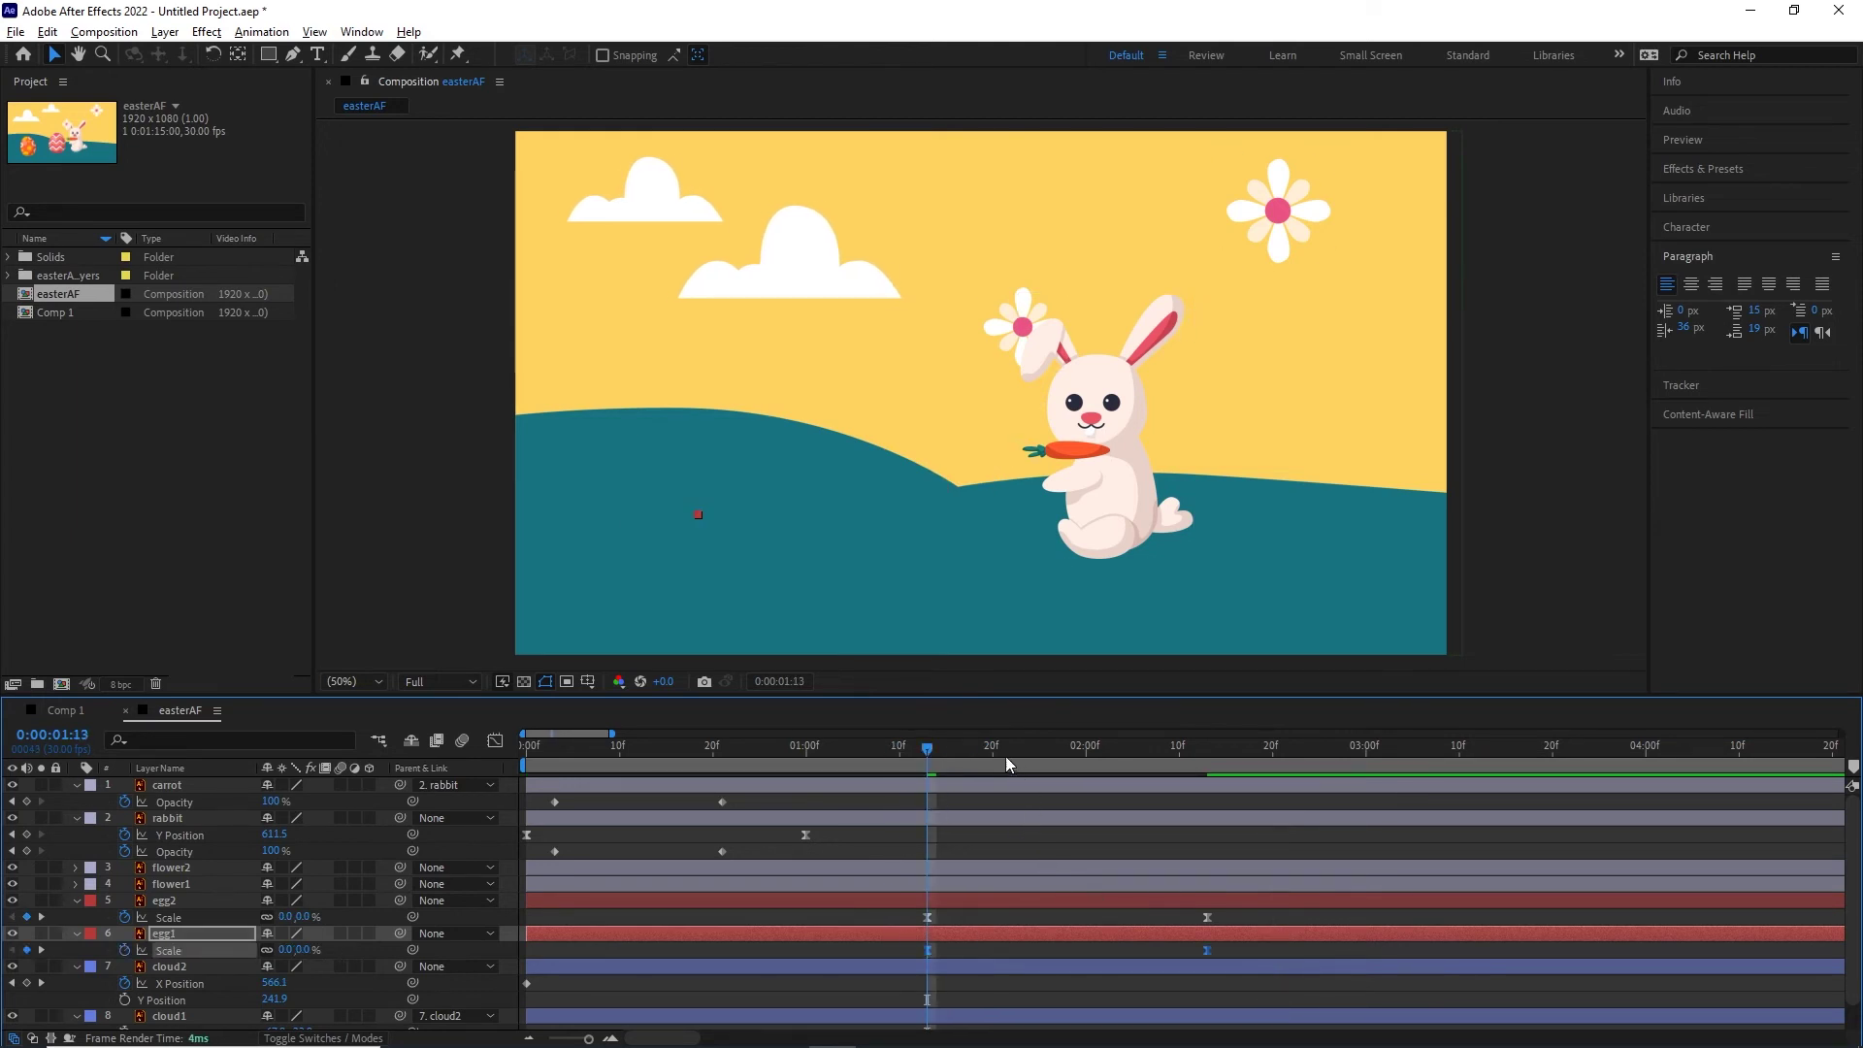
pyautogui.moveTo(933, 758); pyautogui.dragTo(1139, 760)
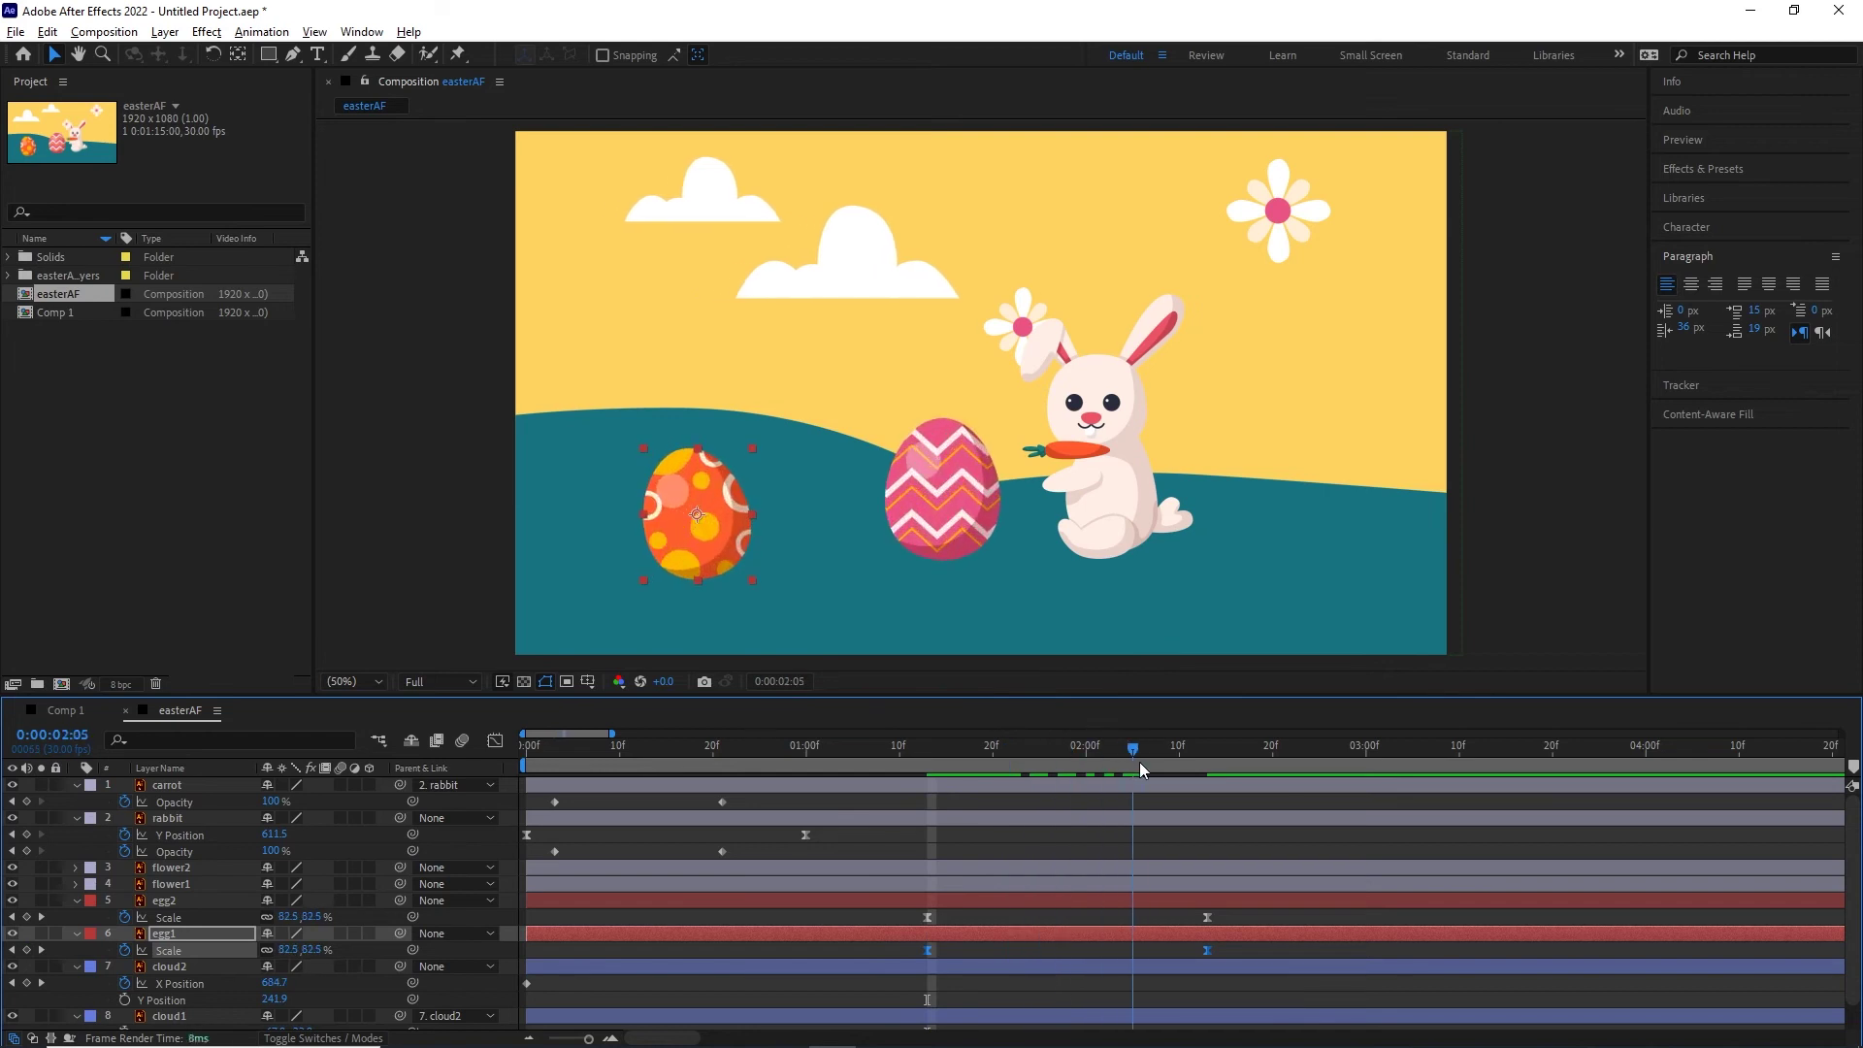
pyautogui.hotkey('ctrl', 'z')
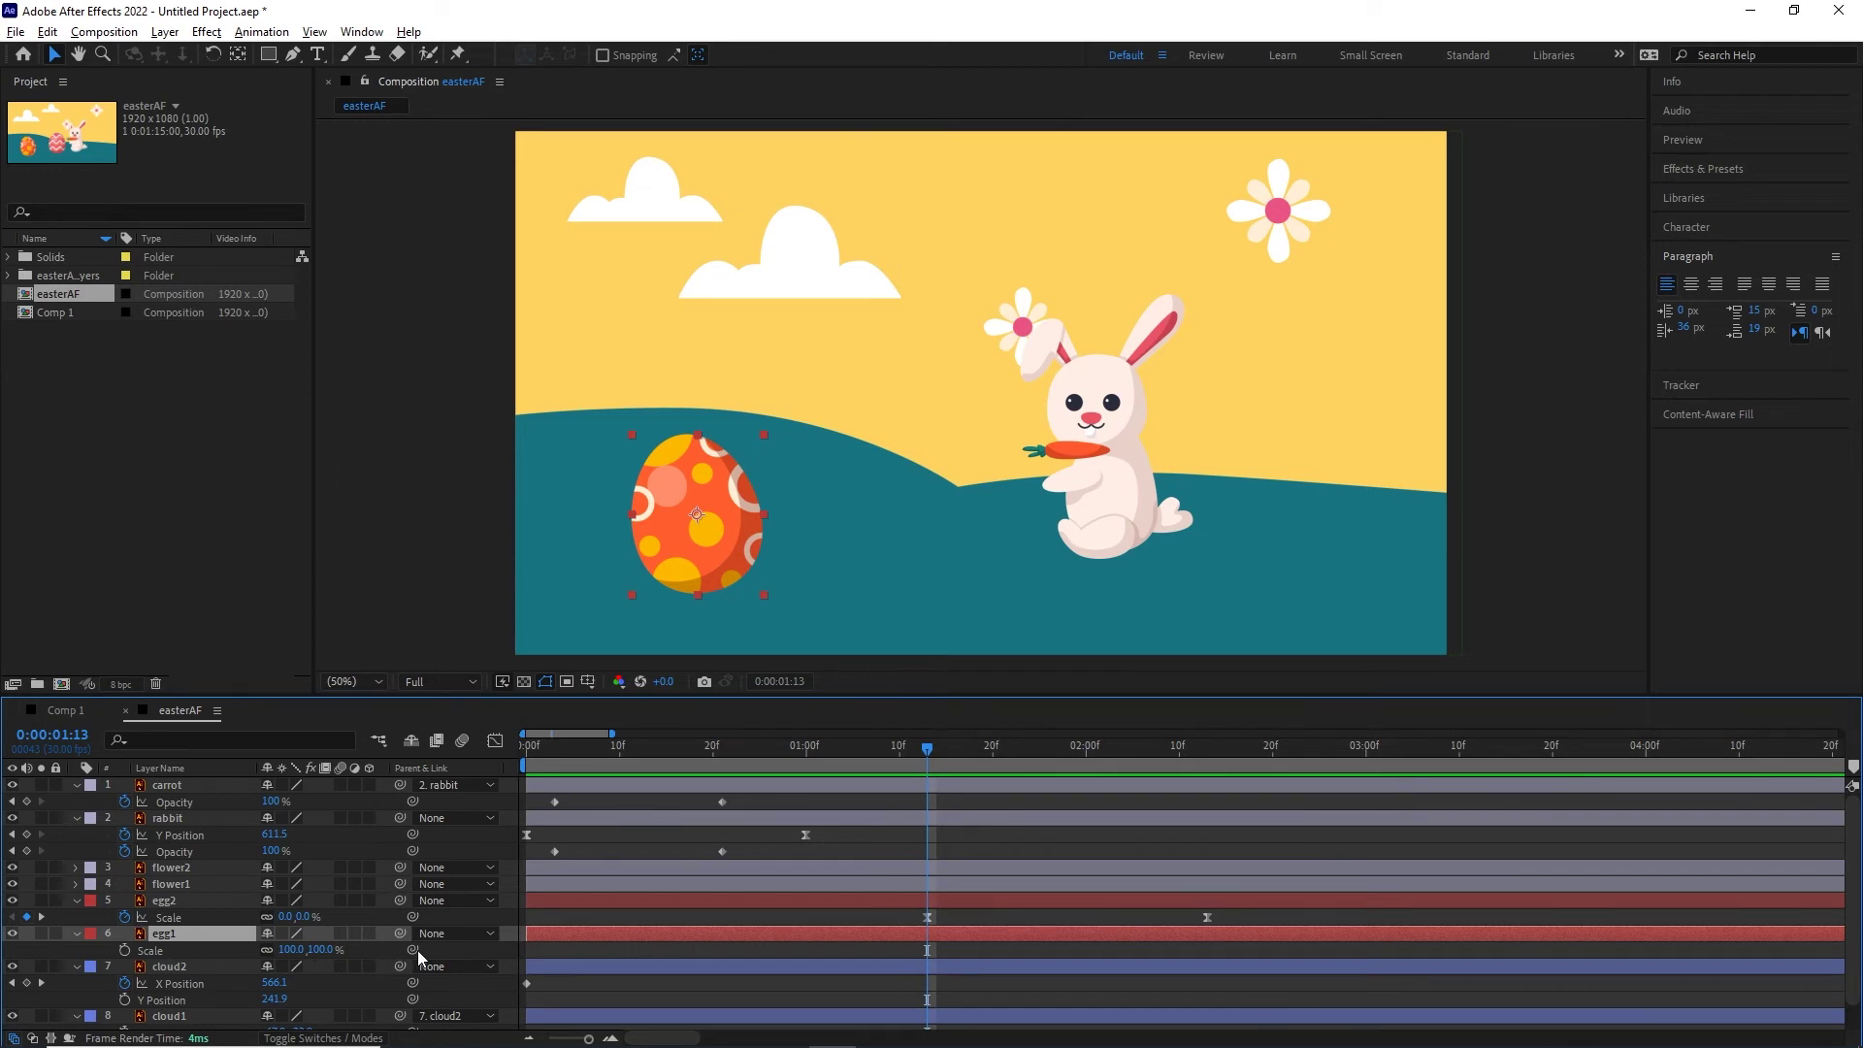
# - Link egg1's Scale property to egg2's Scale property at 2:13 and scrub back to check both eggs
pyautogui.click(955, 747)
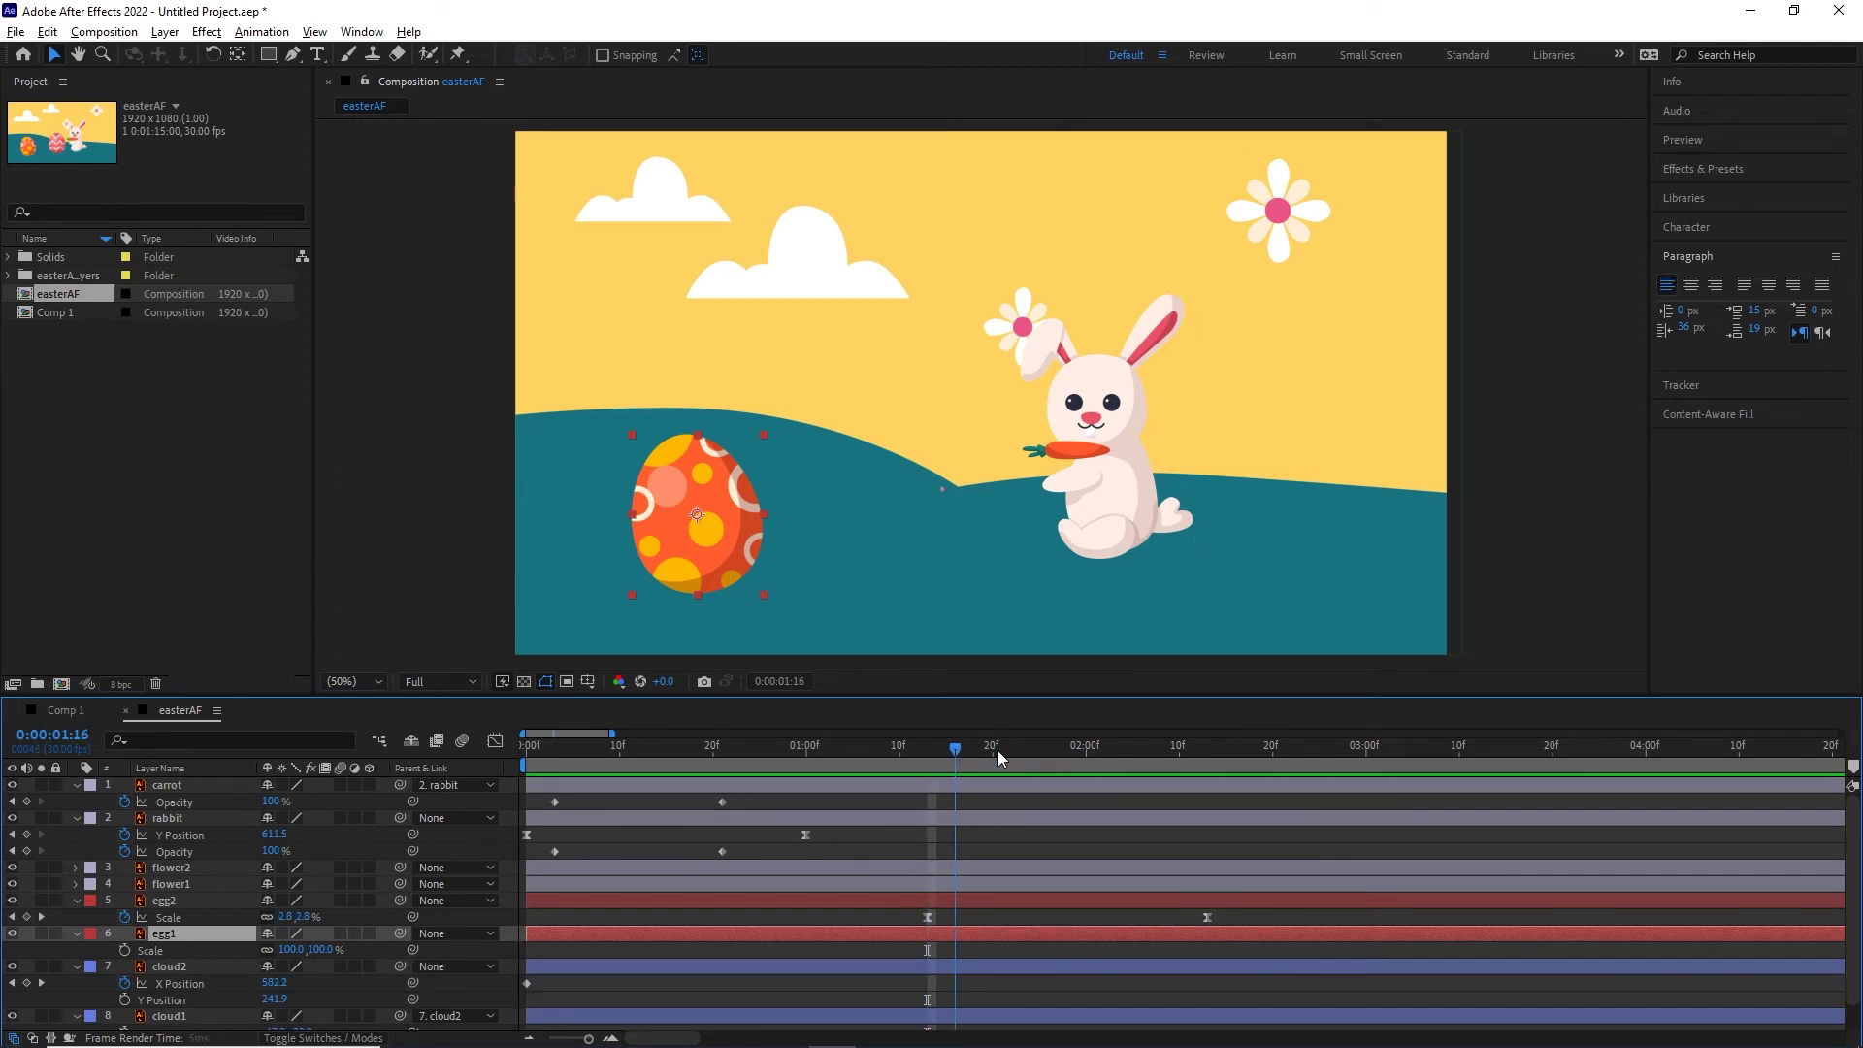
pyautogui.moveTo(998, 752); pyautogui.dragTo(1207, 759)
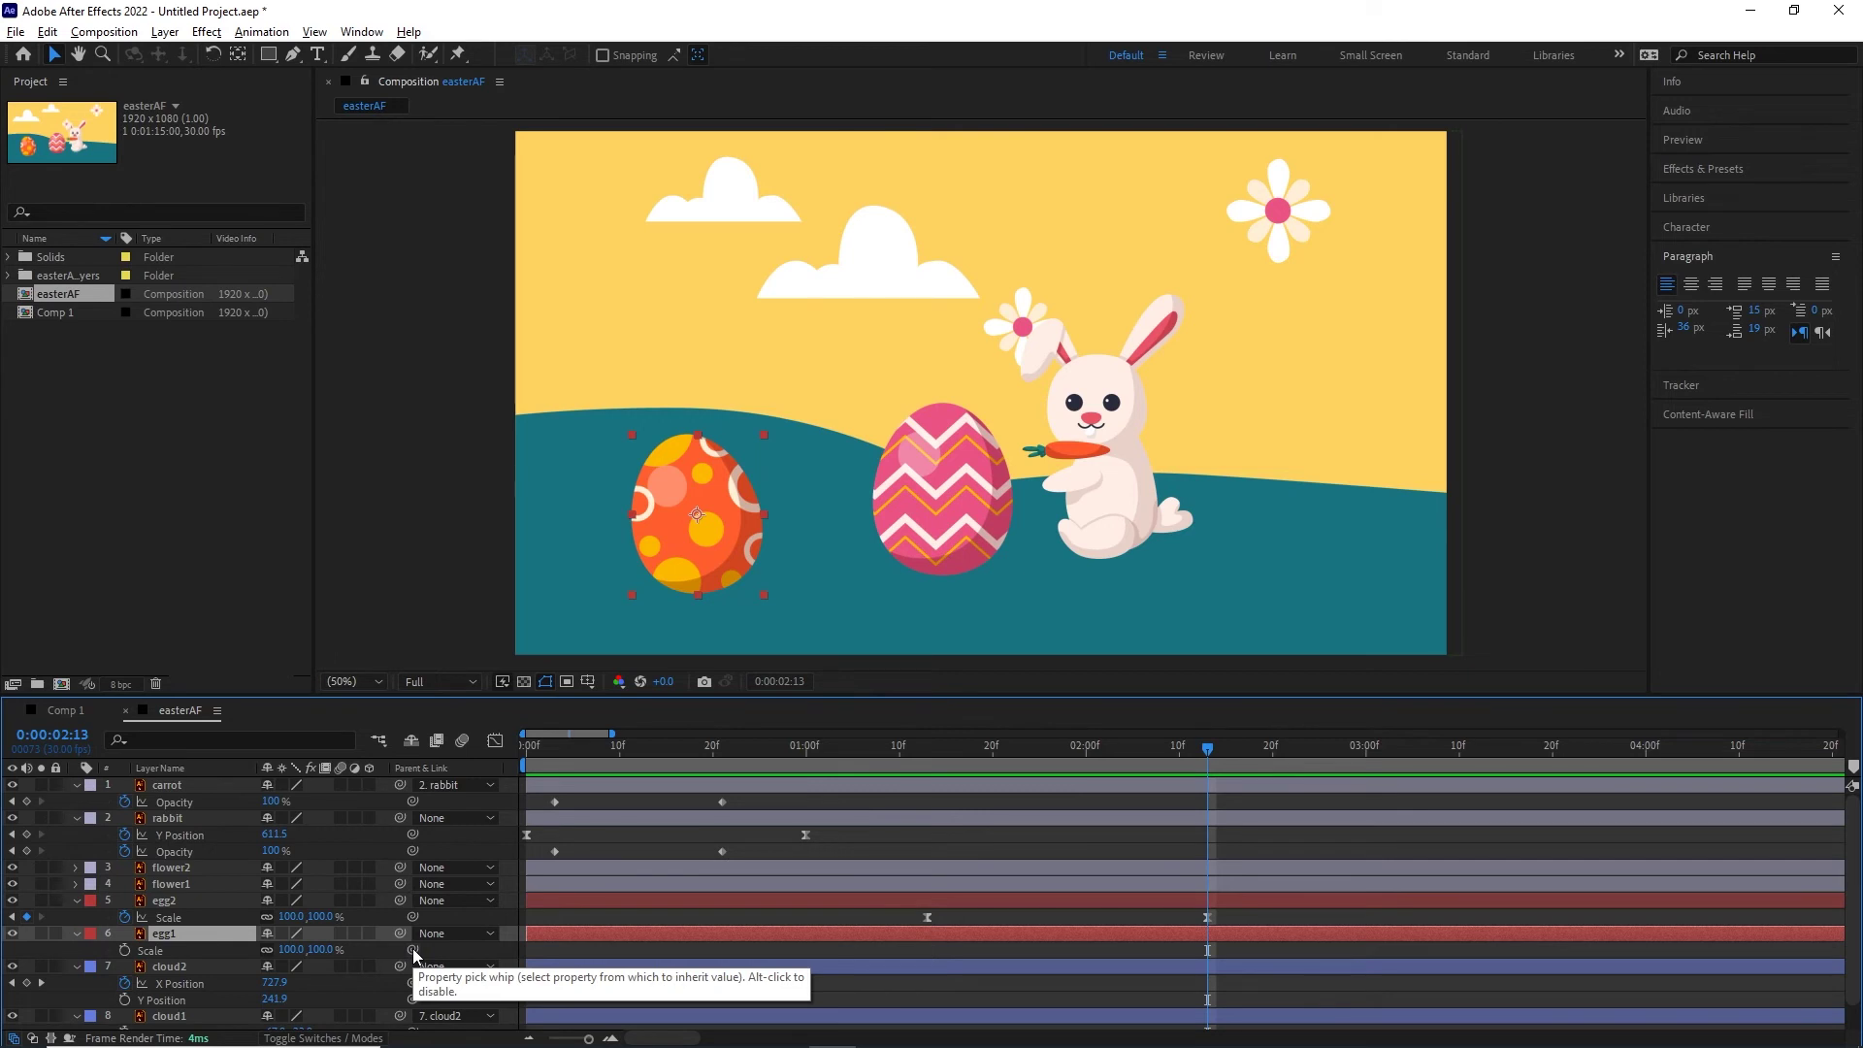
pyautogui.moveTo(414, 950); pyautogui.dragTo(183, 921)
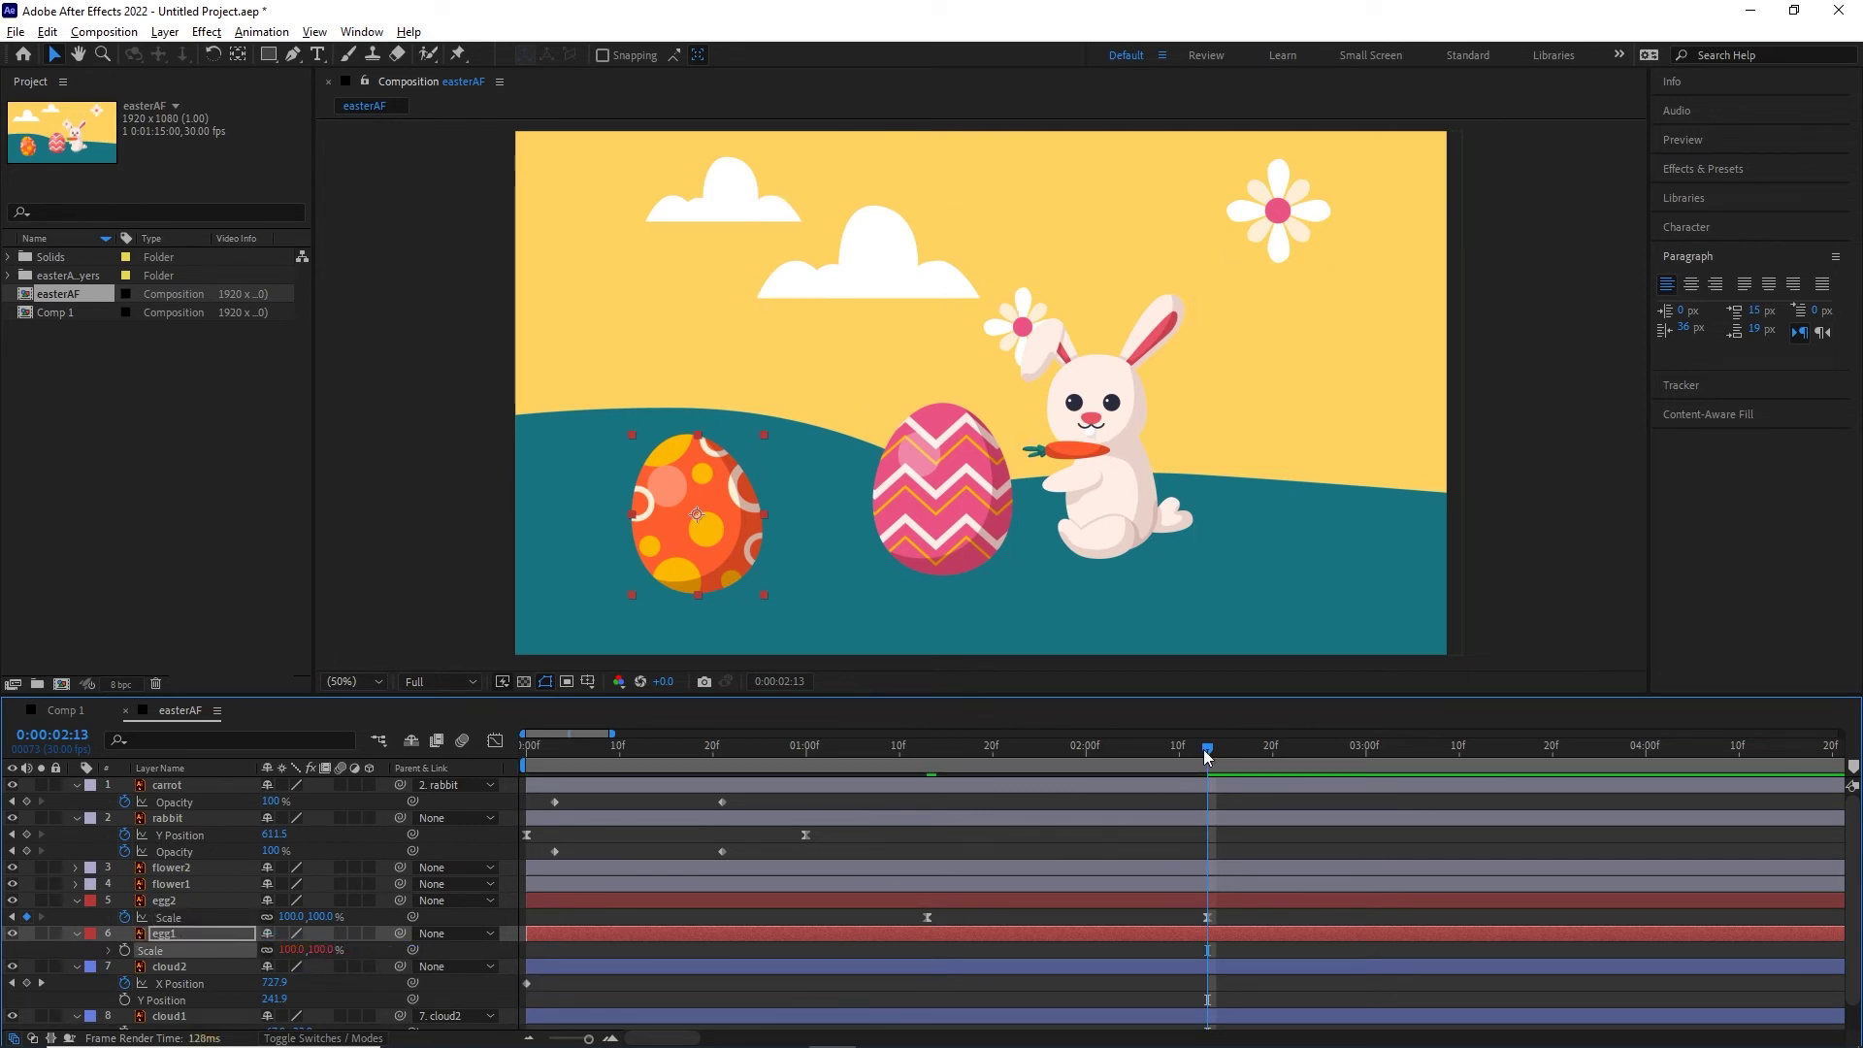
pyautogui.moveTo(1205, 750); pyautogui.dragTo(1176, 788)
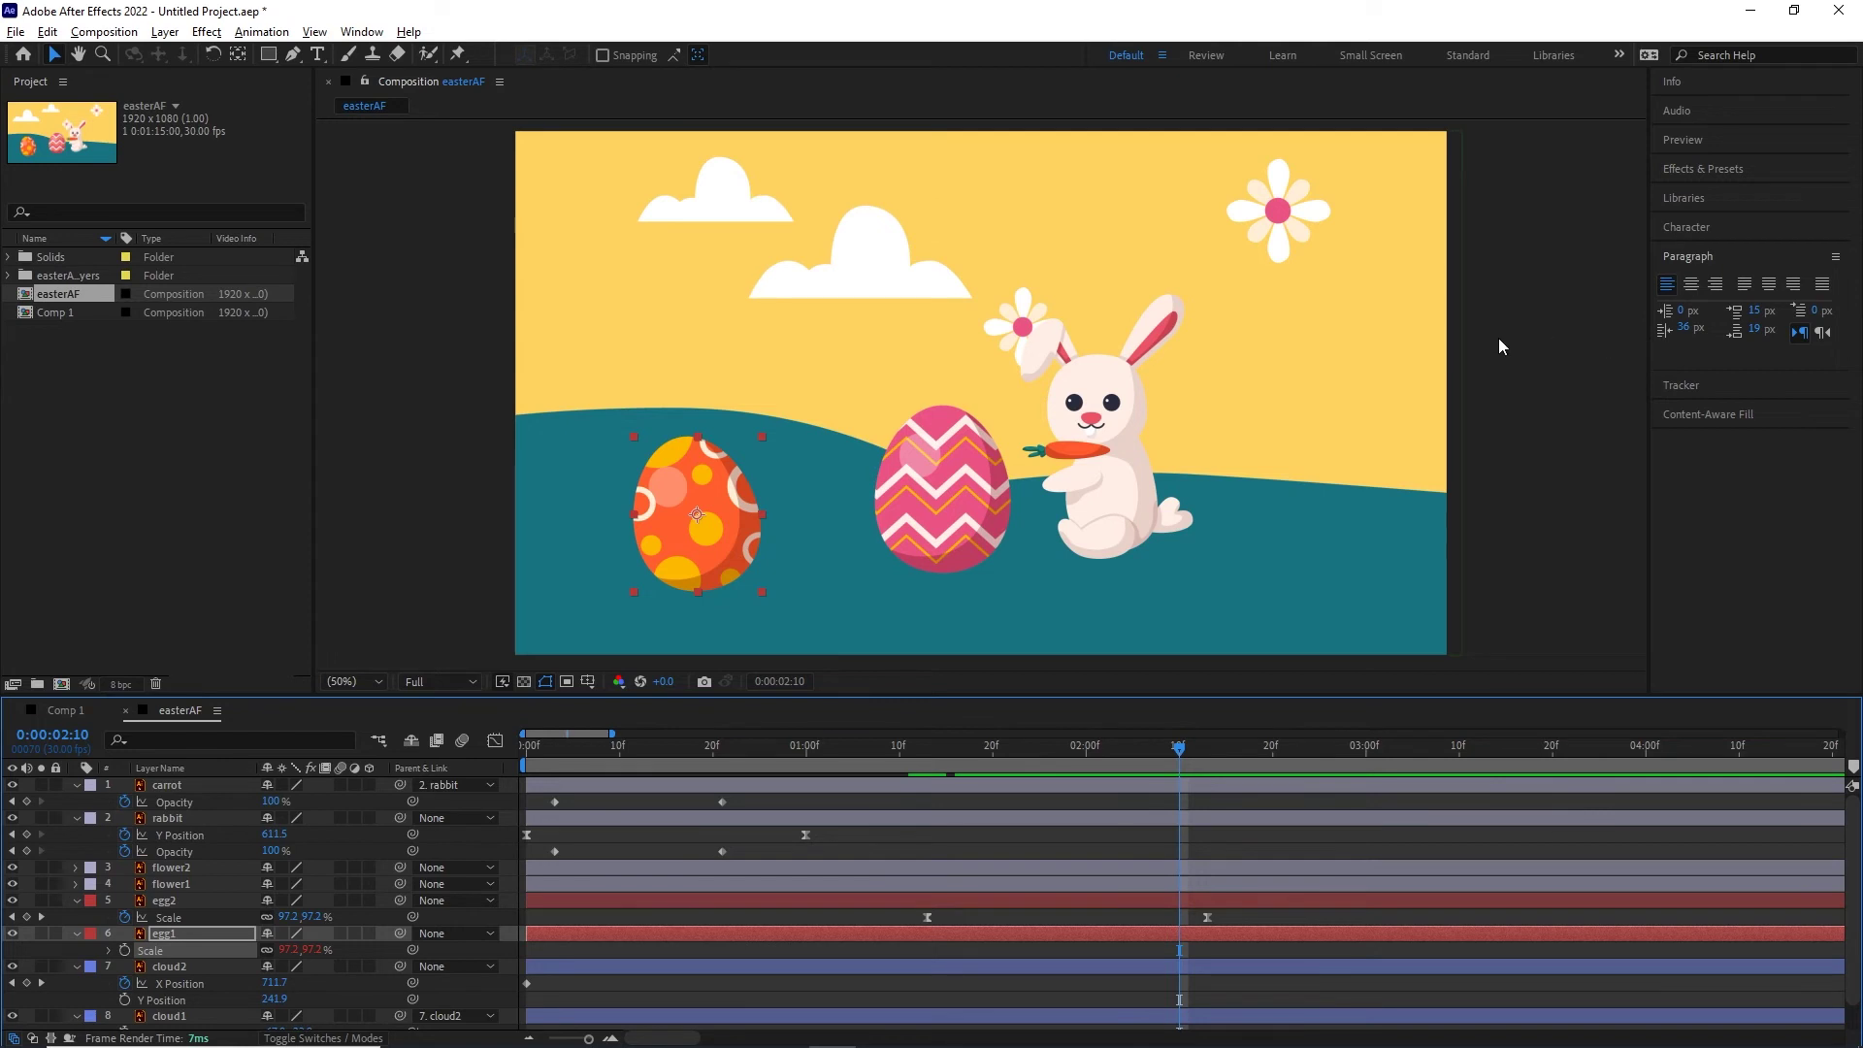
# - Delete the flower1 and flower2 layers from the composition
pyautogui.click(1603, 400)
pyautogui.click(1283, 221)
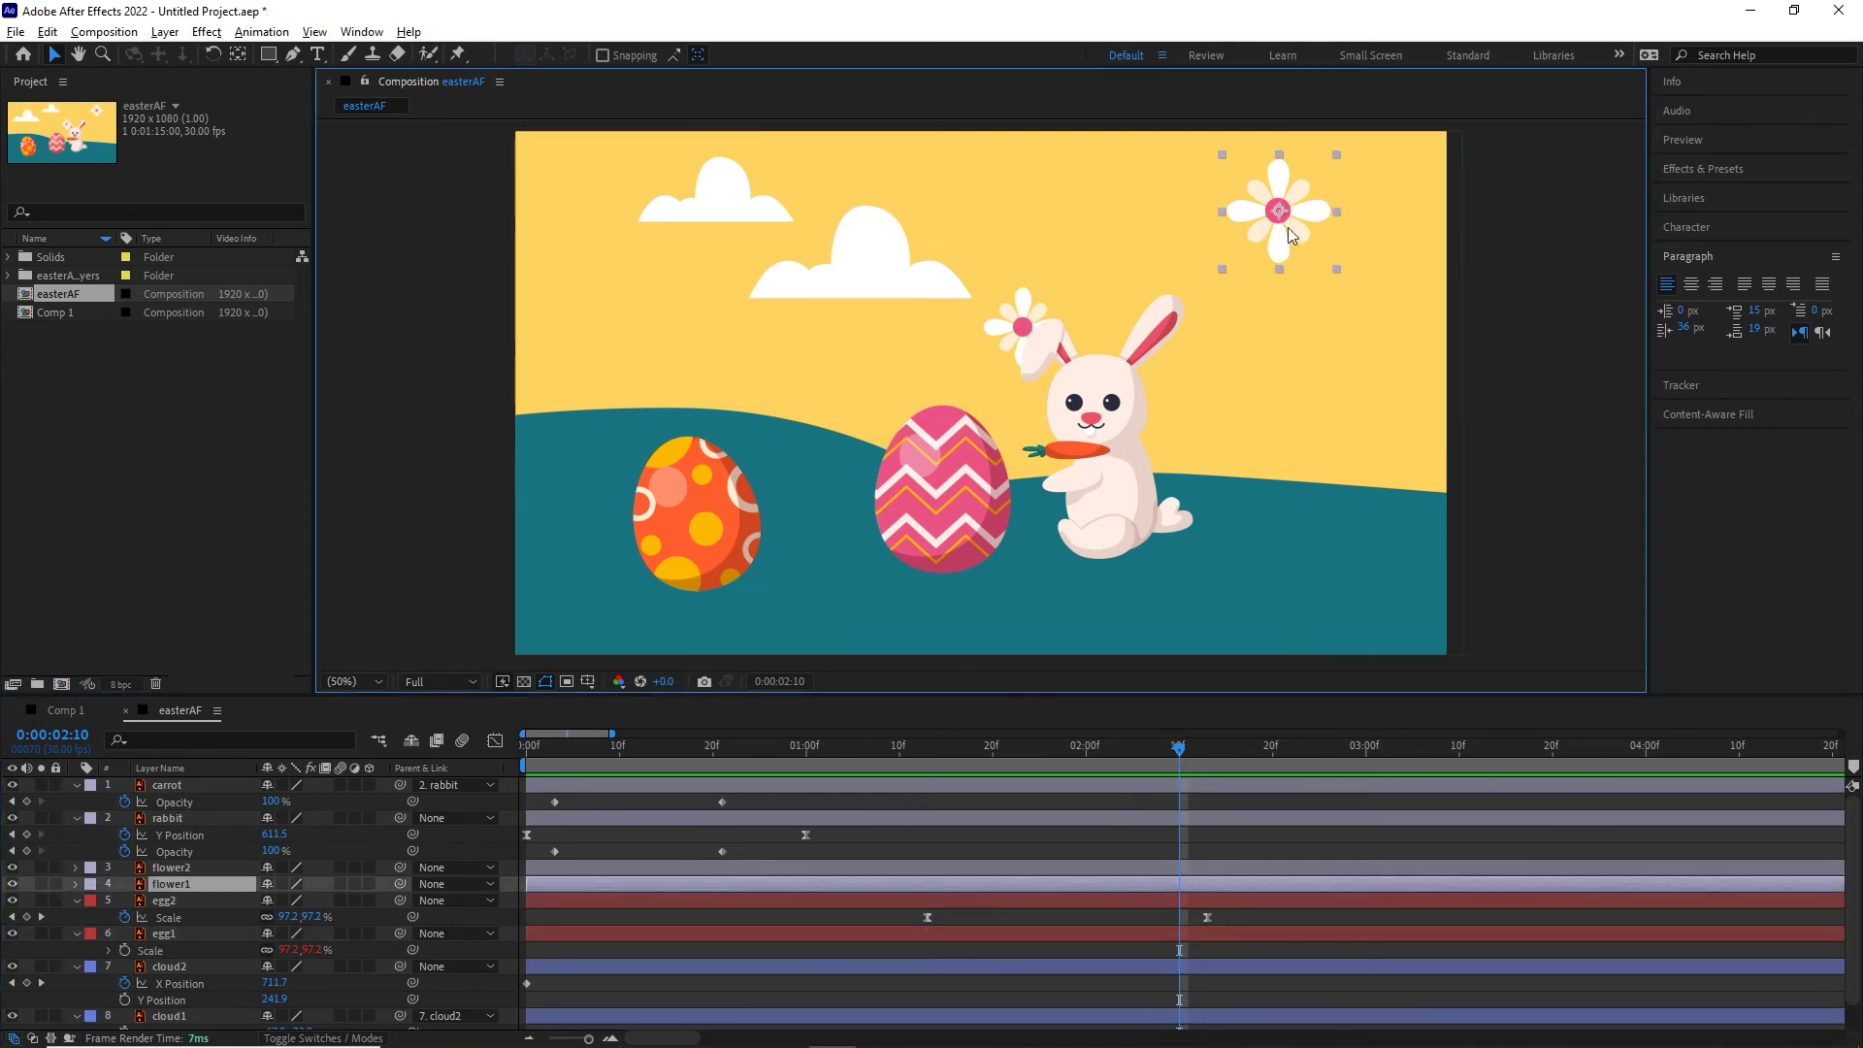
pyautogui.press('Delete')
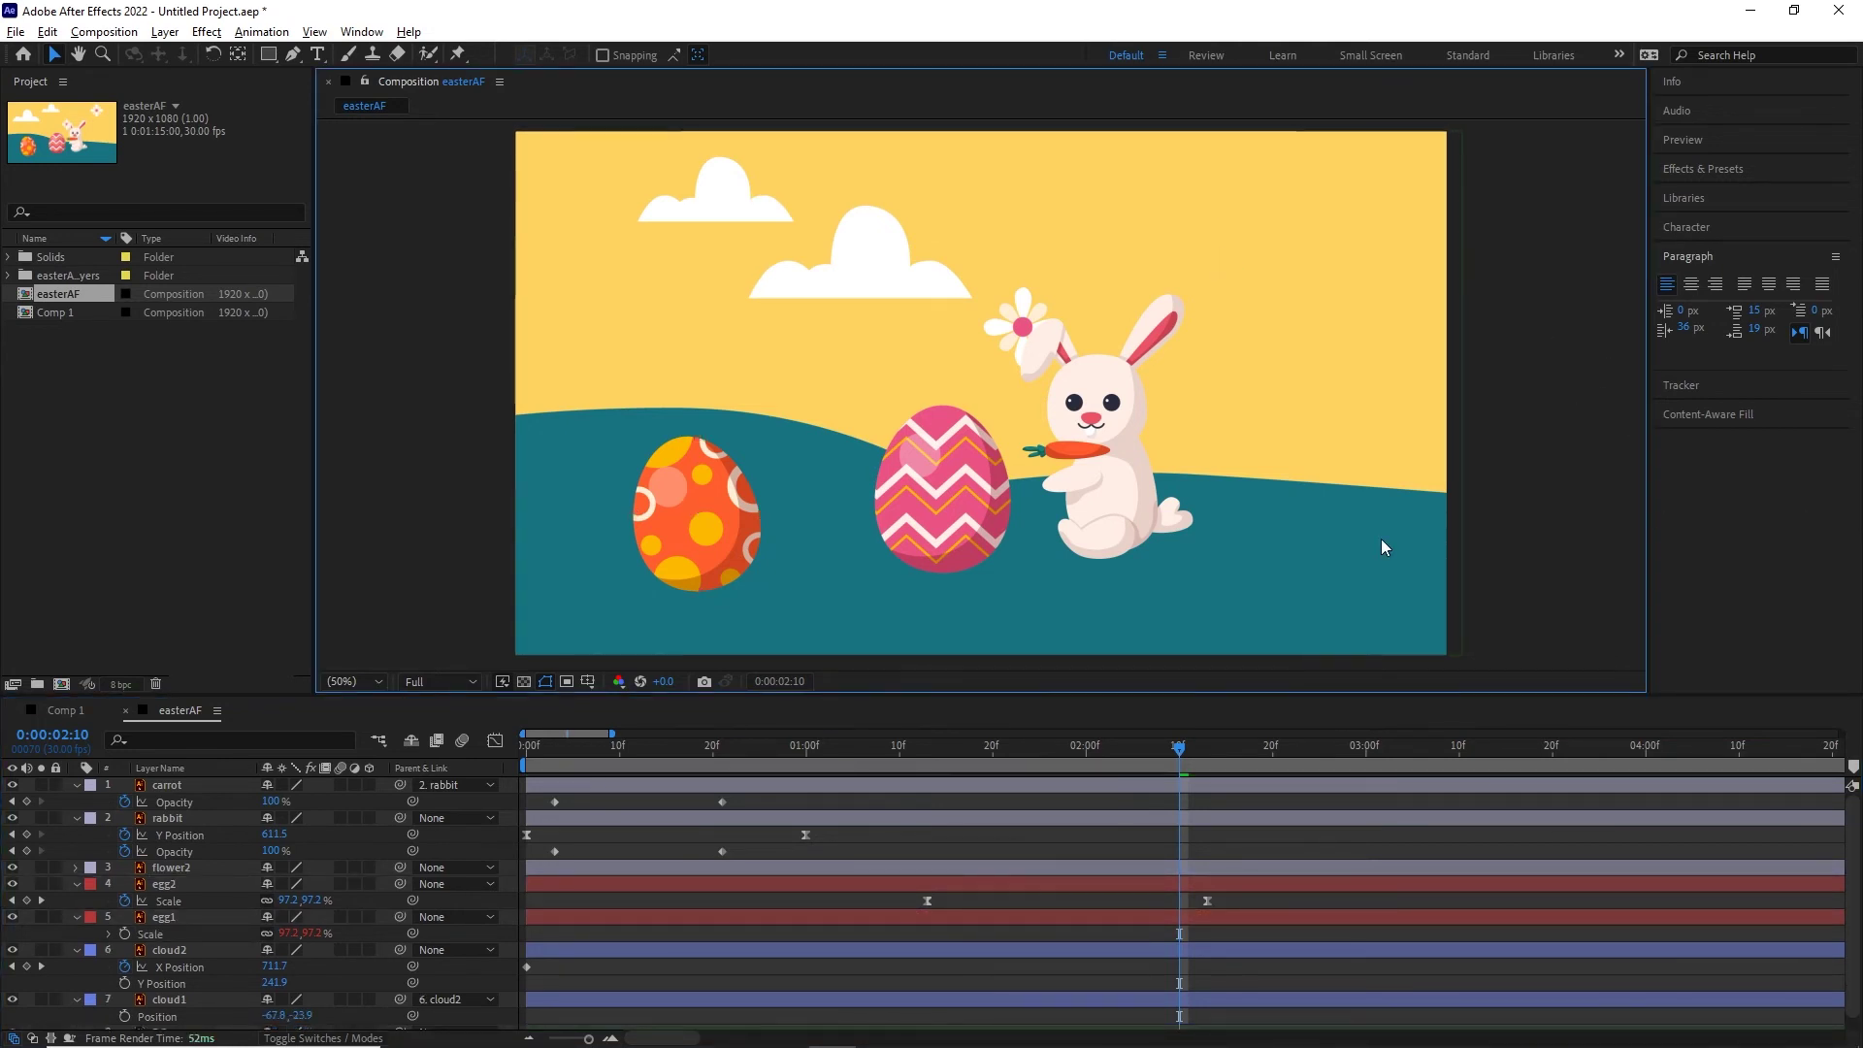
pyautogui.click(999, 328)
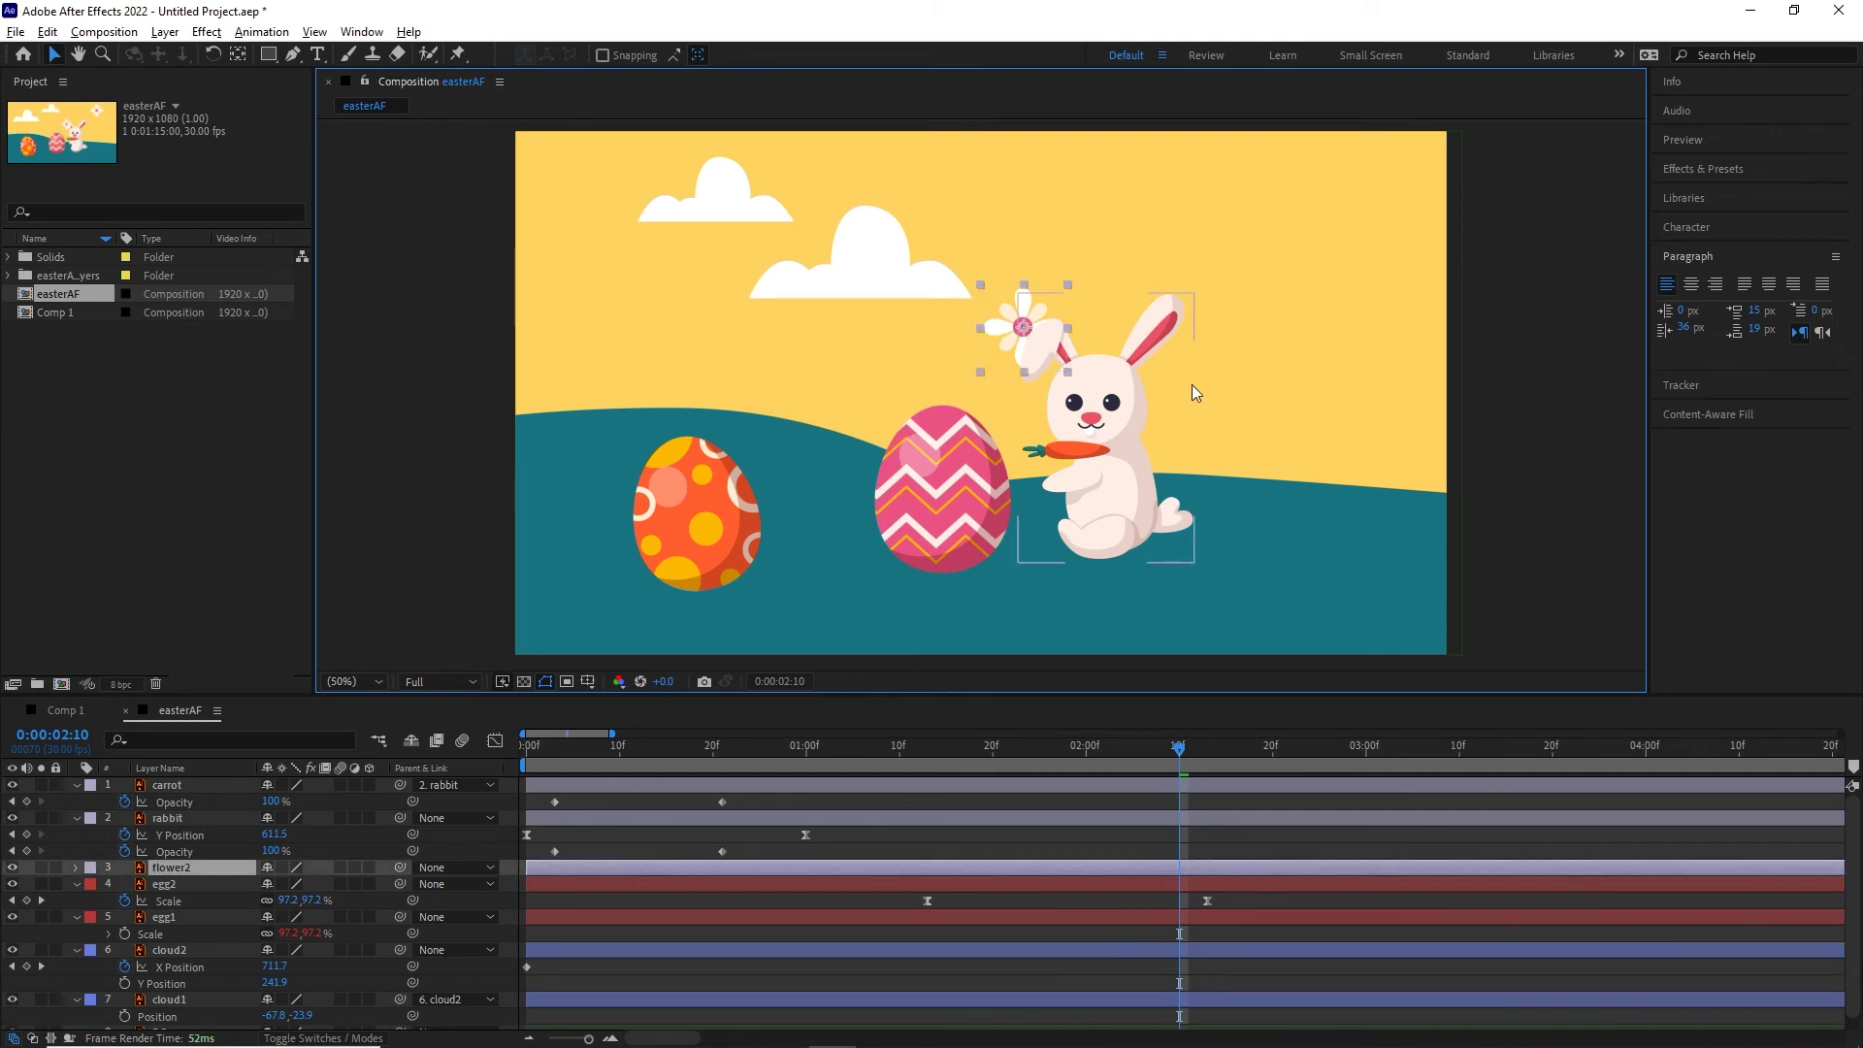
pyautogui.press('Delete')
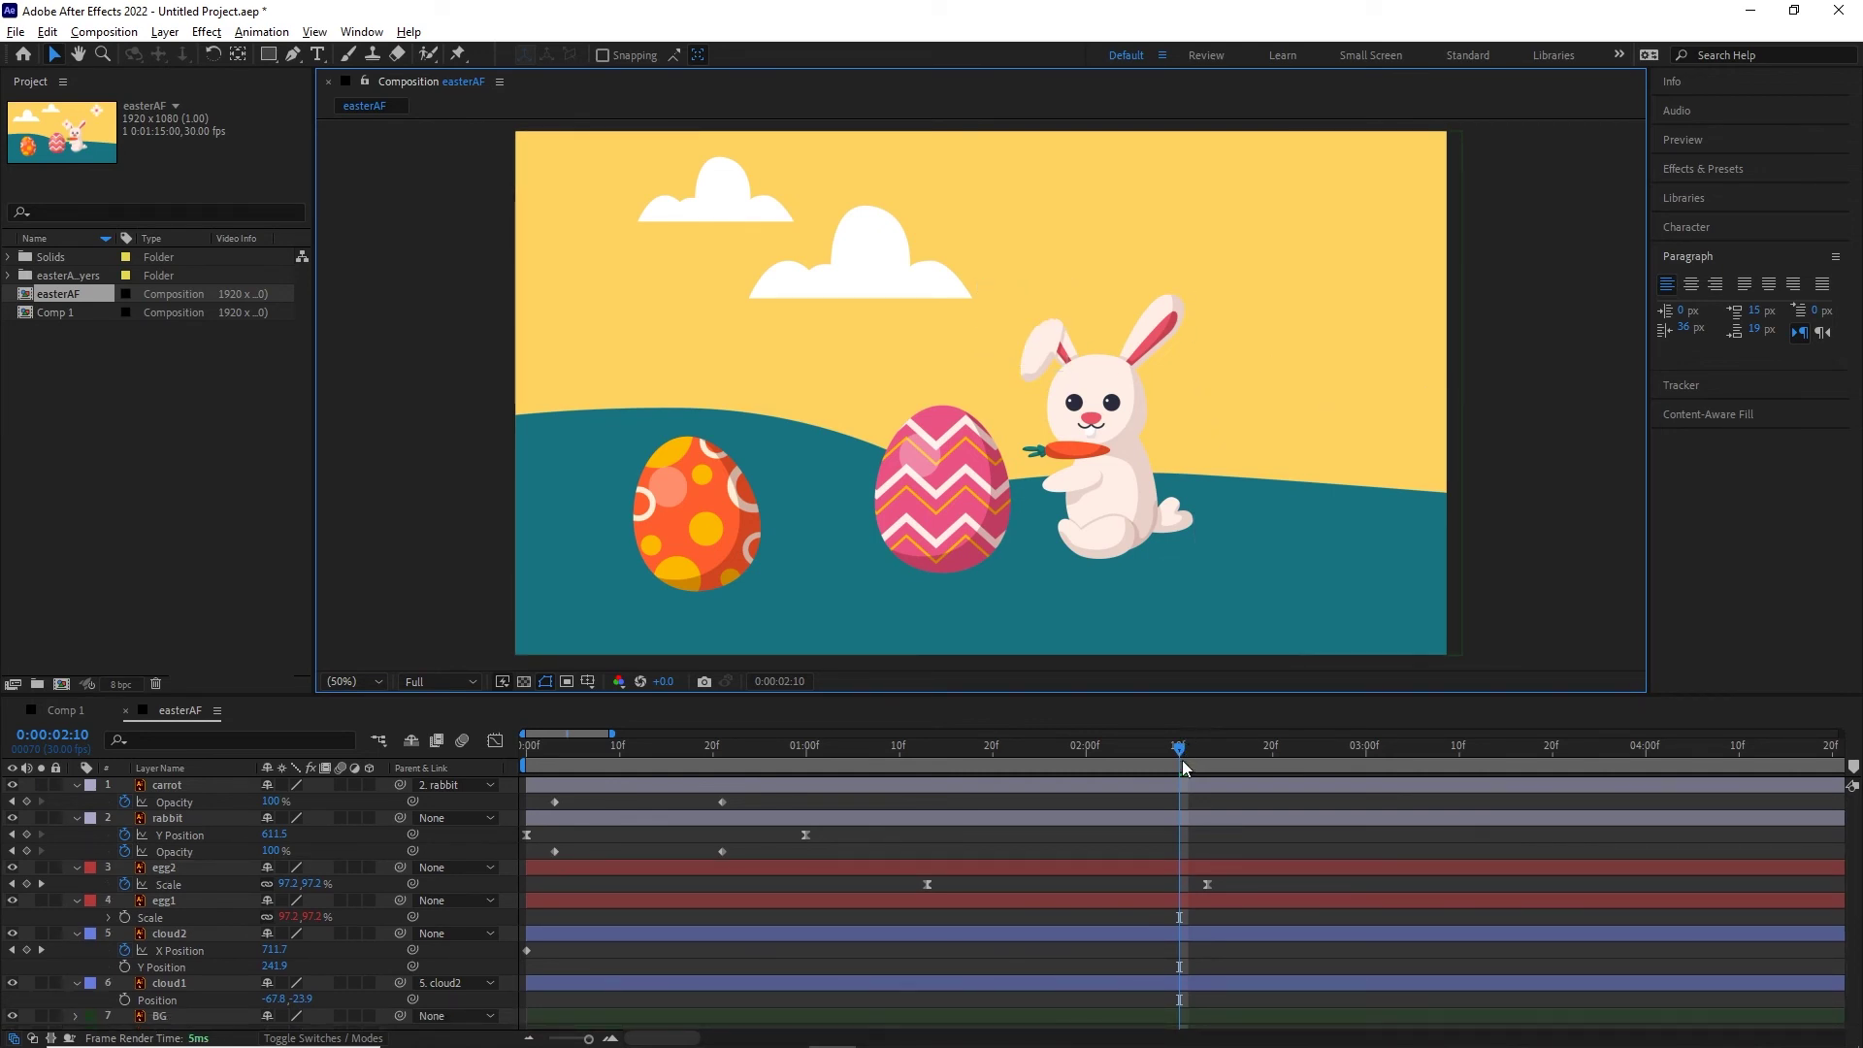
# - Collapse the expanded properties of all layers in the easterAF timeline
pyautogui.moveTo(1182, 761)
pyautogui.mouseDown()
pyautogui.moveTo(423, 728)
pyautogui.moveTo(1197, 774)
pyautogui.mouseUp()
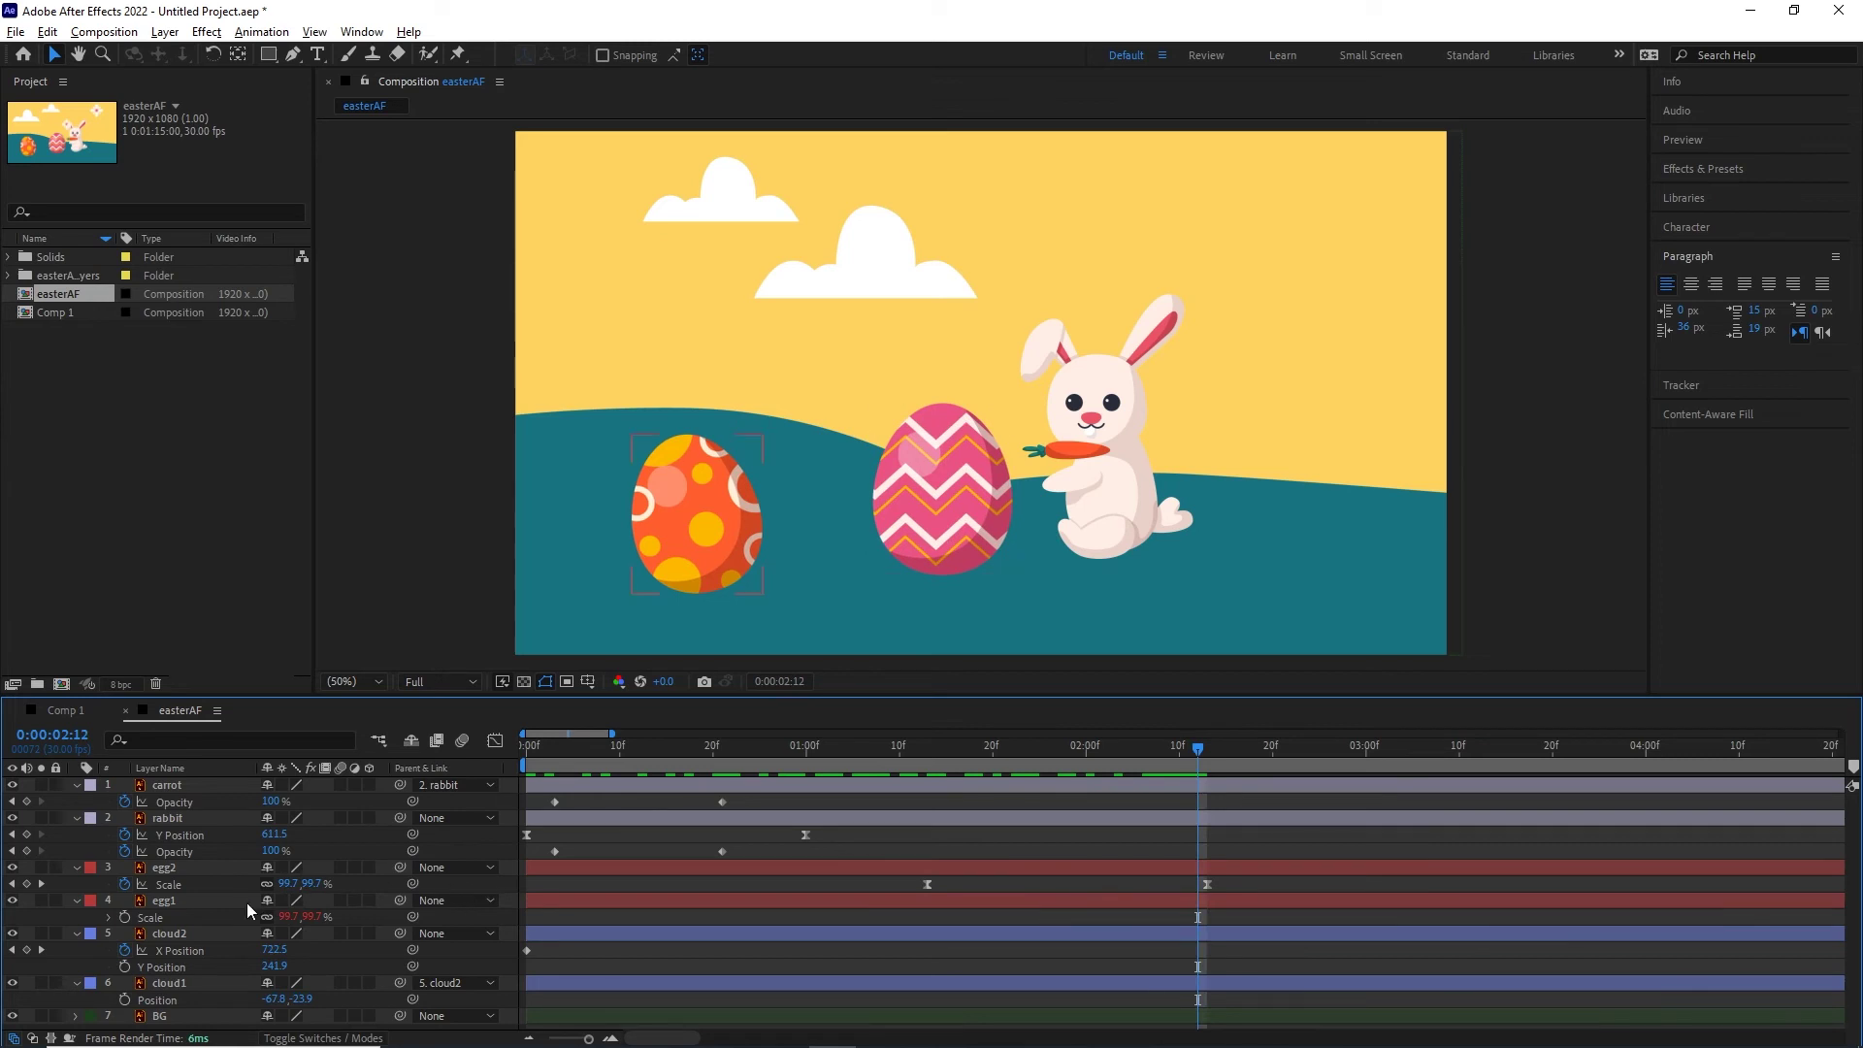
pyautogui.hotkey('ctrl', 'a')
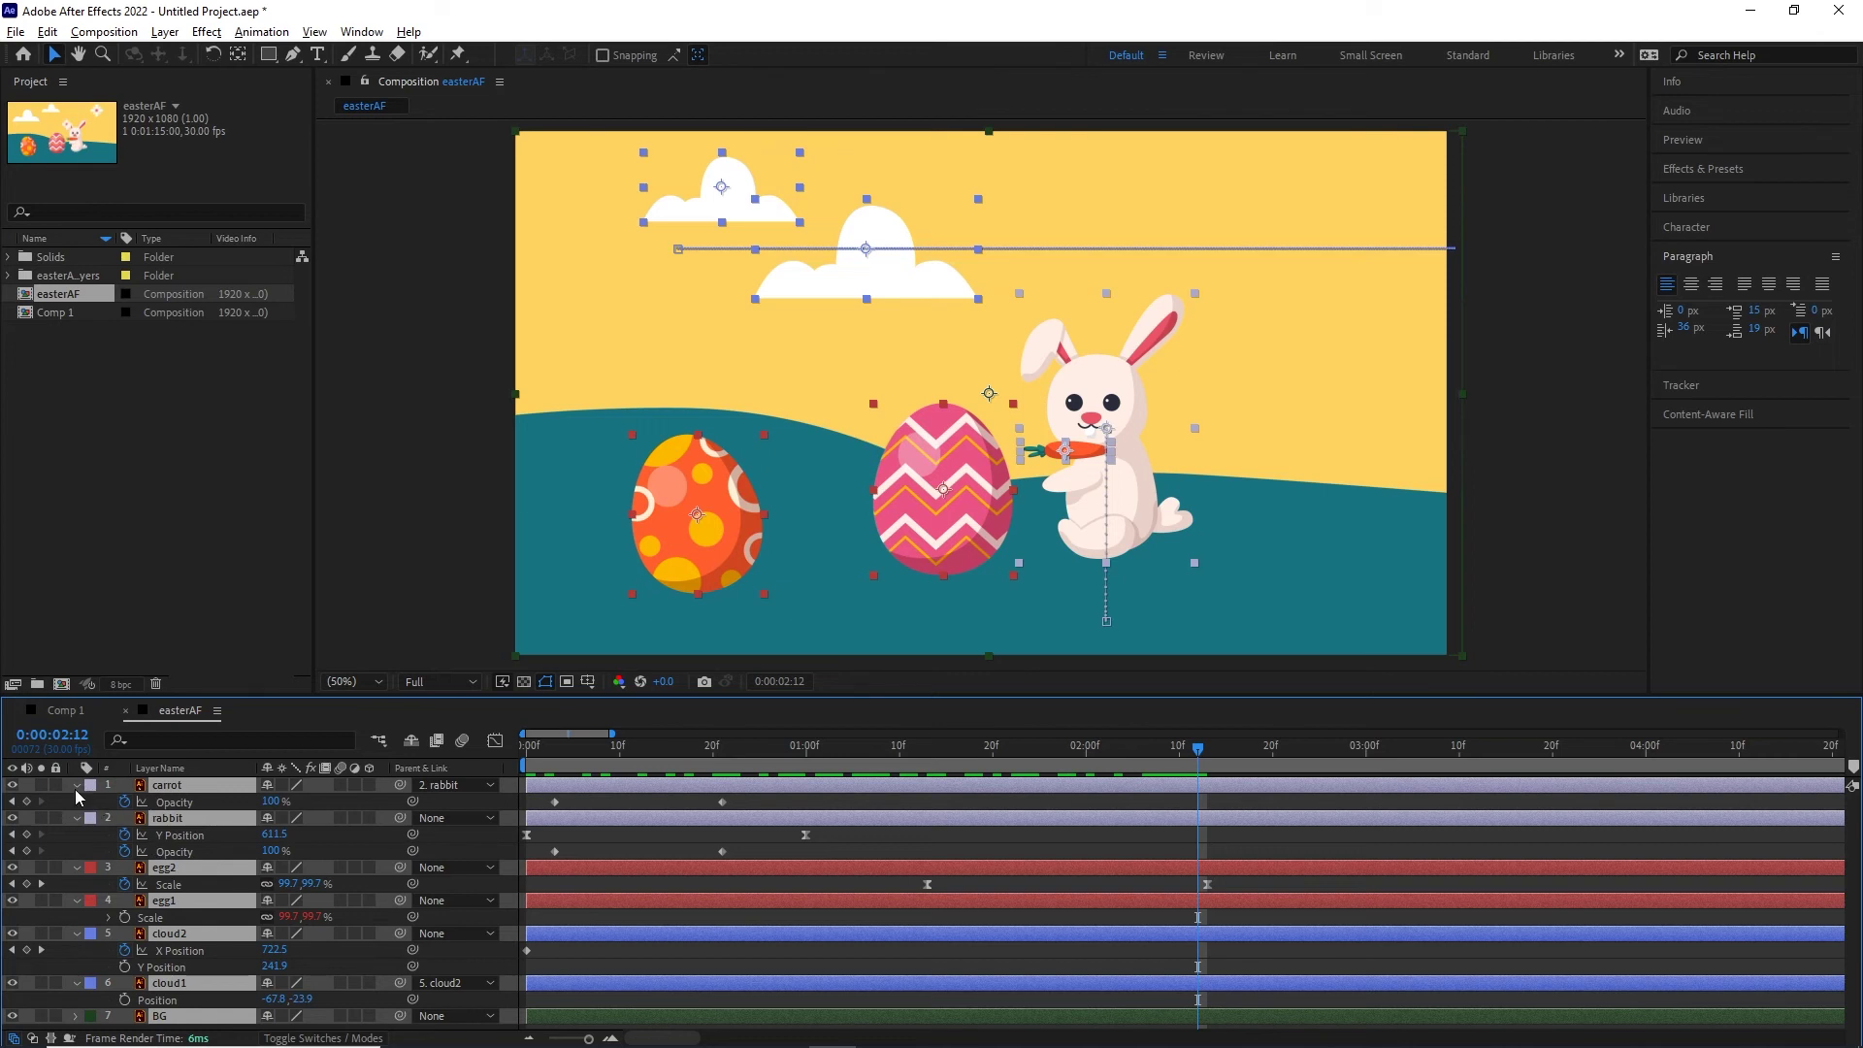
pyautogui.hotkey('ctrl', 'shift', 'a')
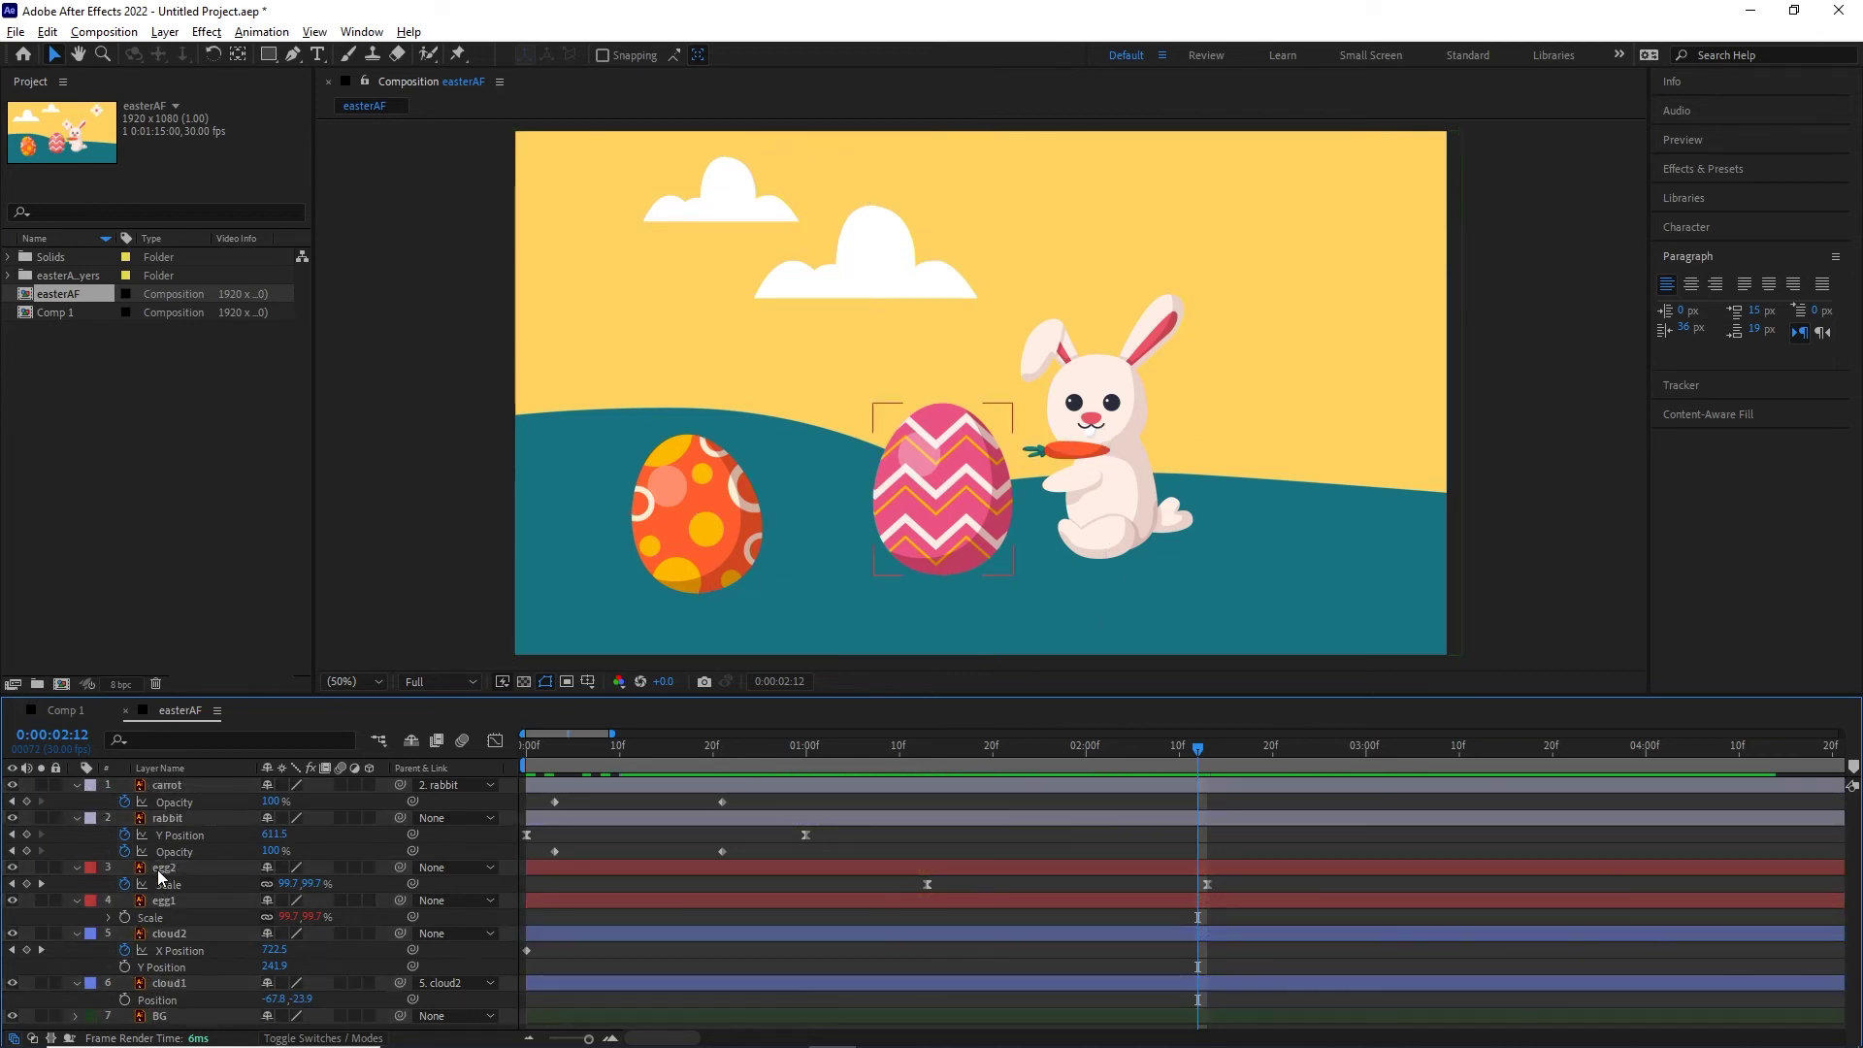
pyautogui.hotkey('ctrl', 'a')
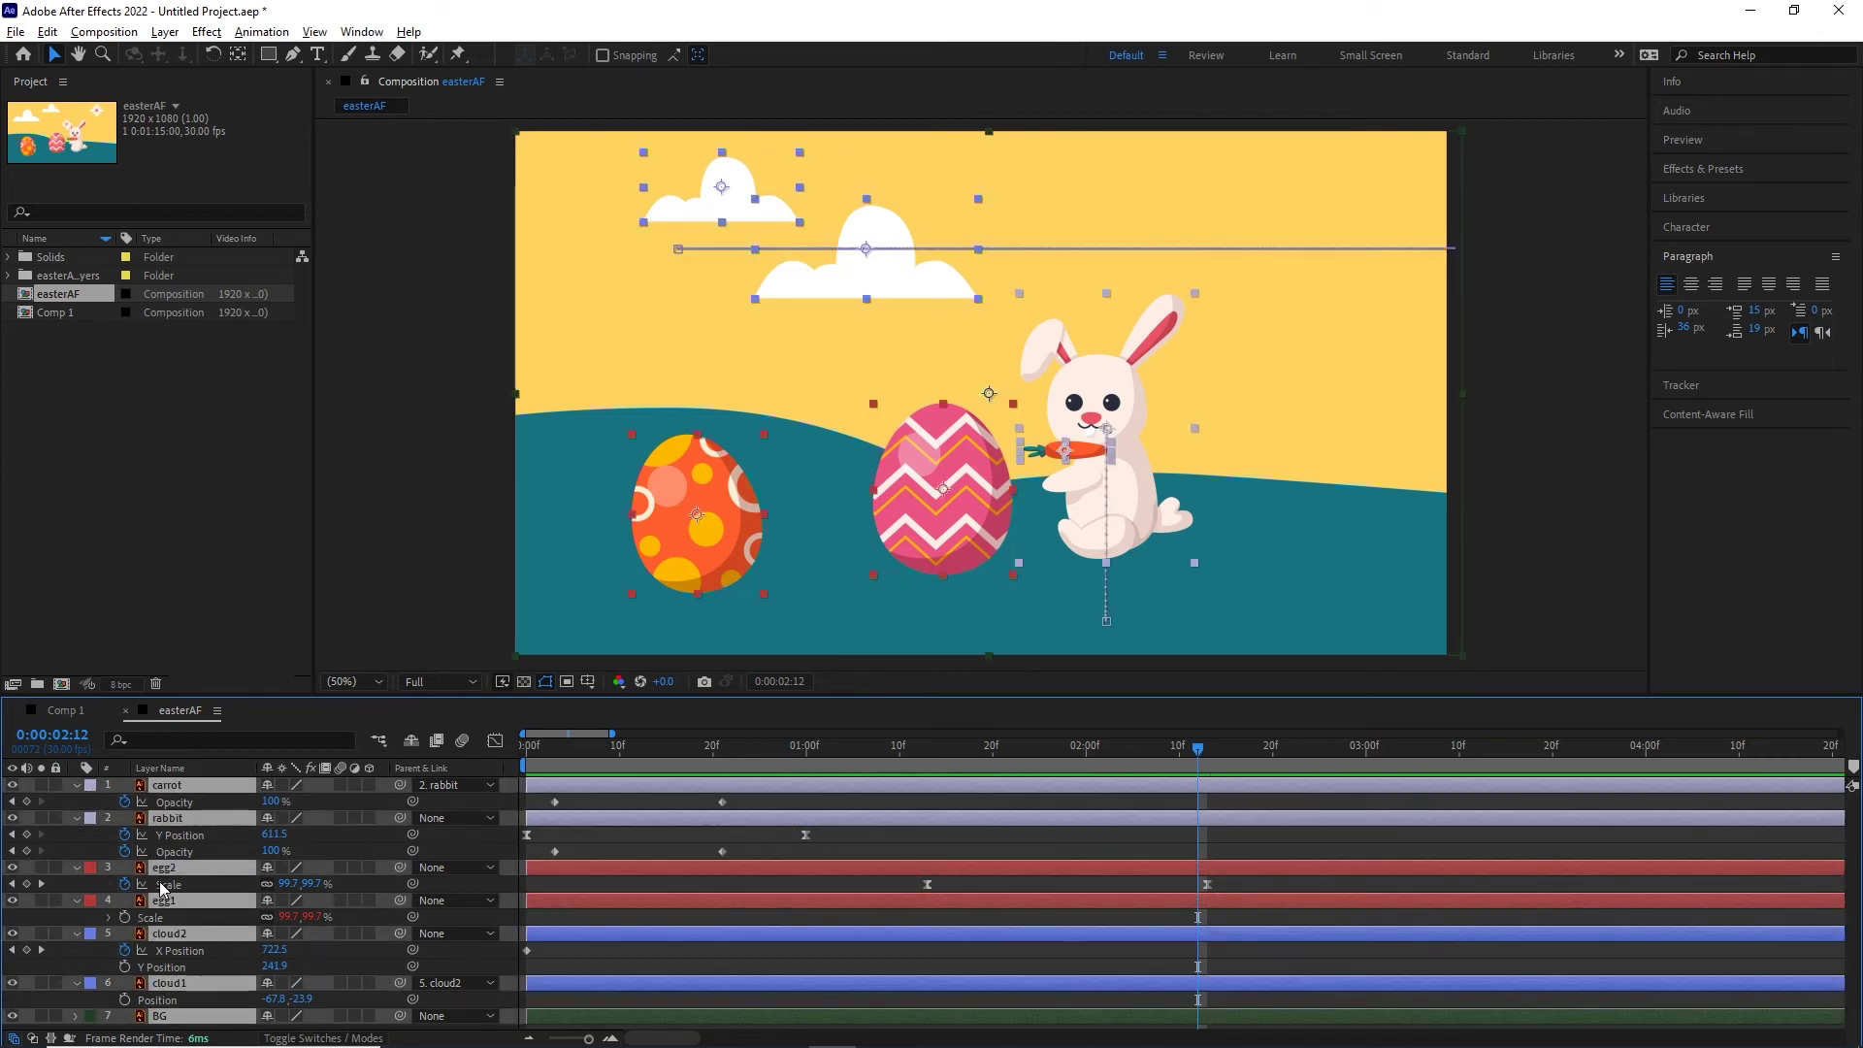
pyautogui.click(79, 785)
pyautogui.click(323, 997)
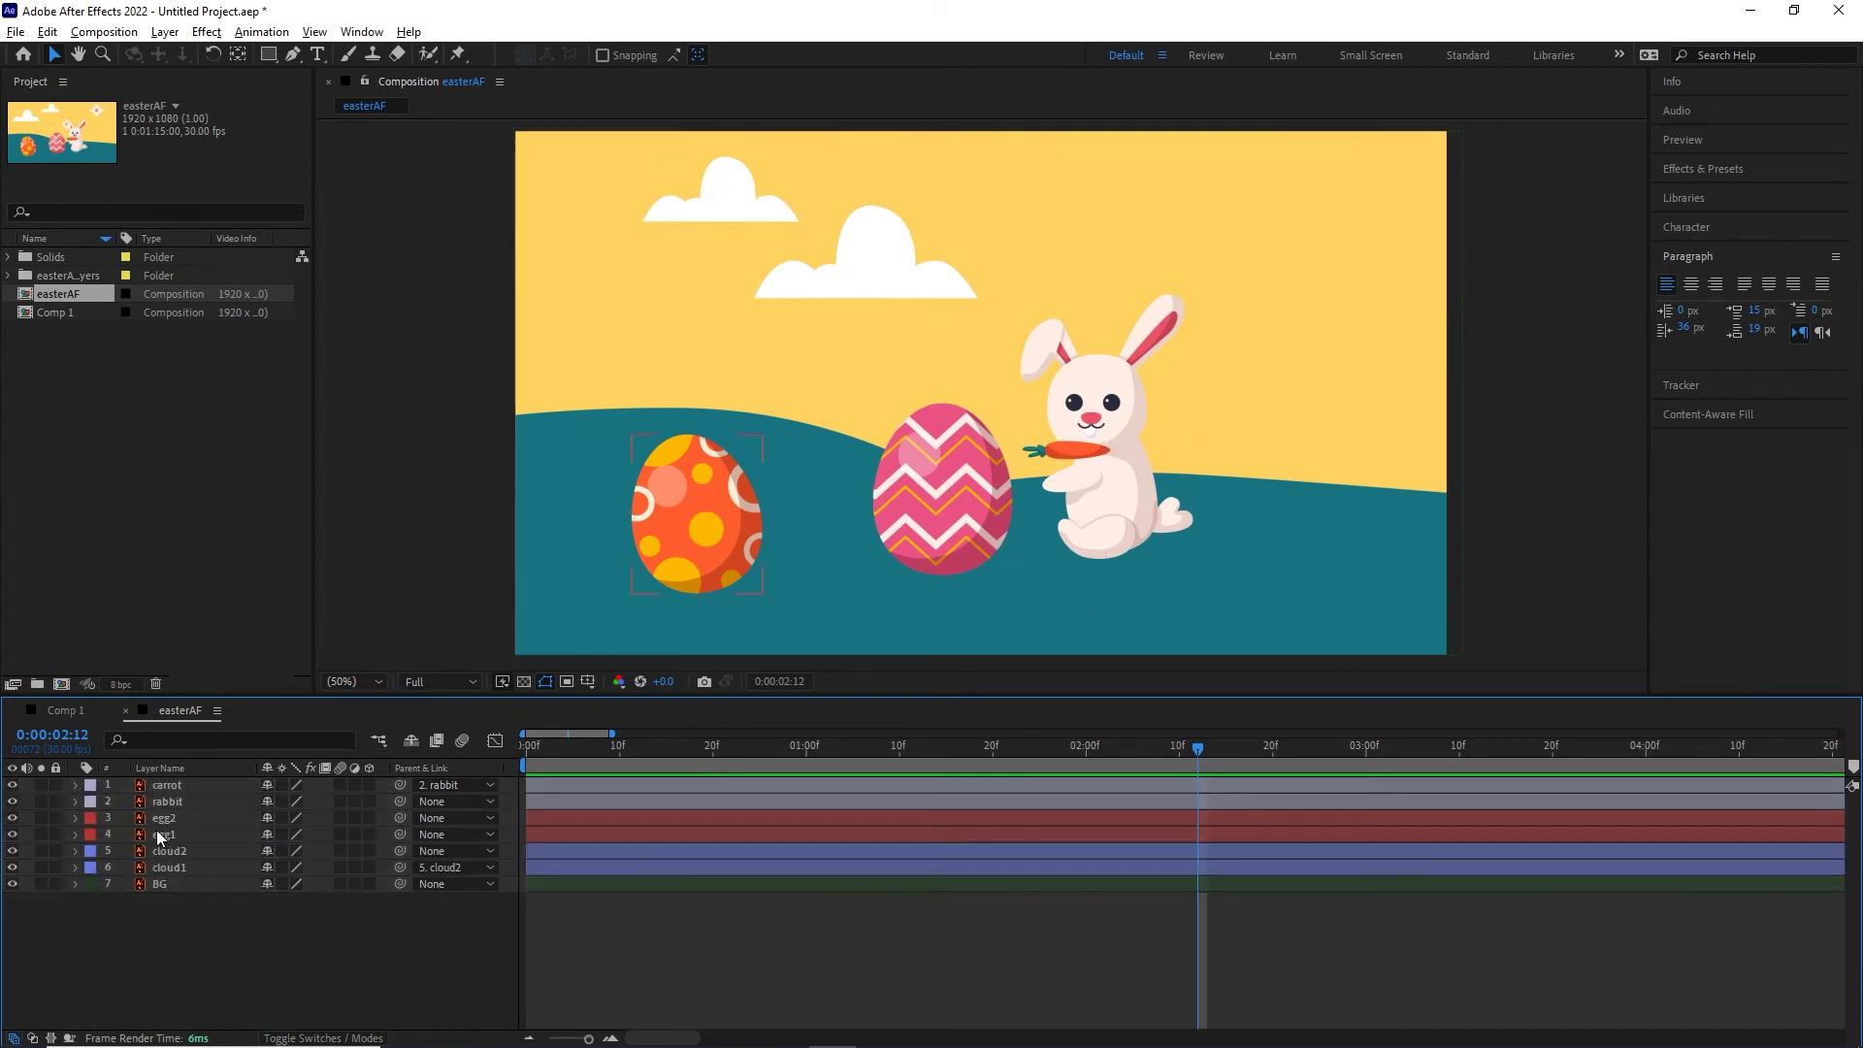
# - Reveal the keyframed properties of both eggs and delete egg2's two Scale keyframes
pyautogui.click(160, 835)
pyautogui.keyDown('shift'); pyautogui.click(164, 820); pyautogui.keyUp('shift')
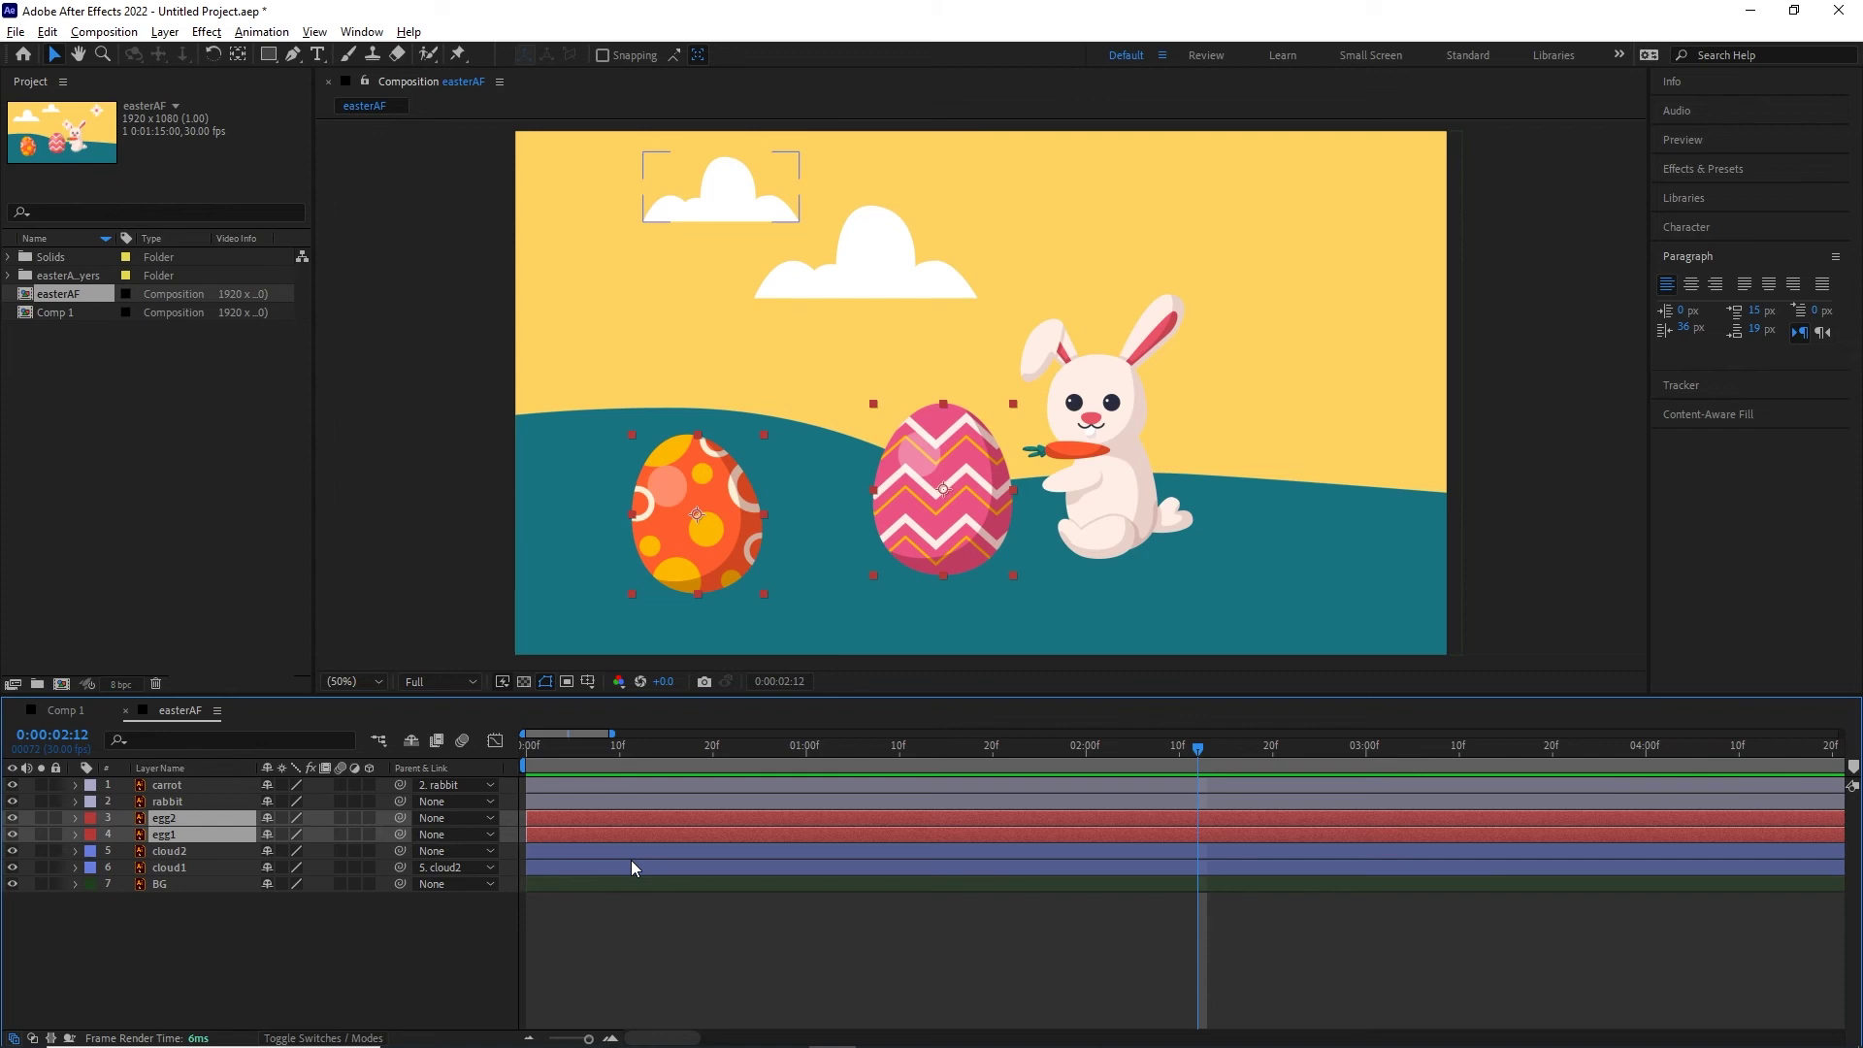
pyautogui.press('u')
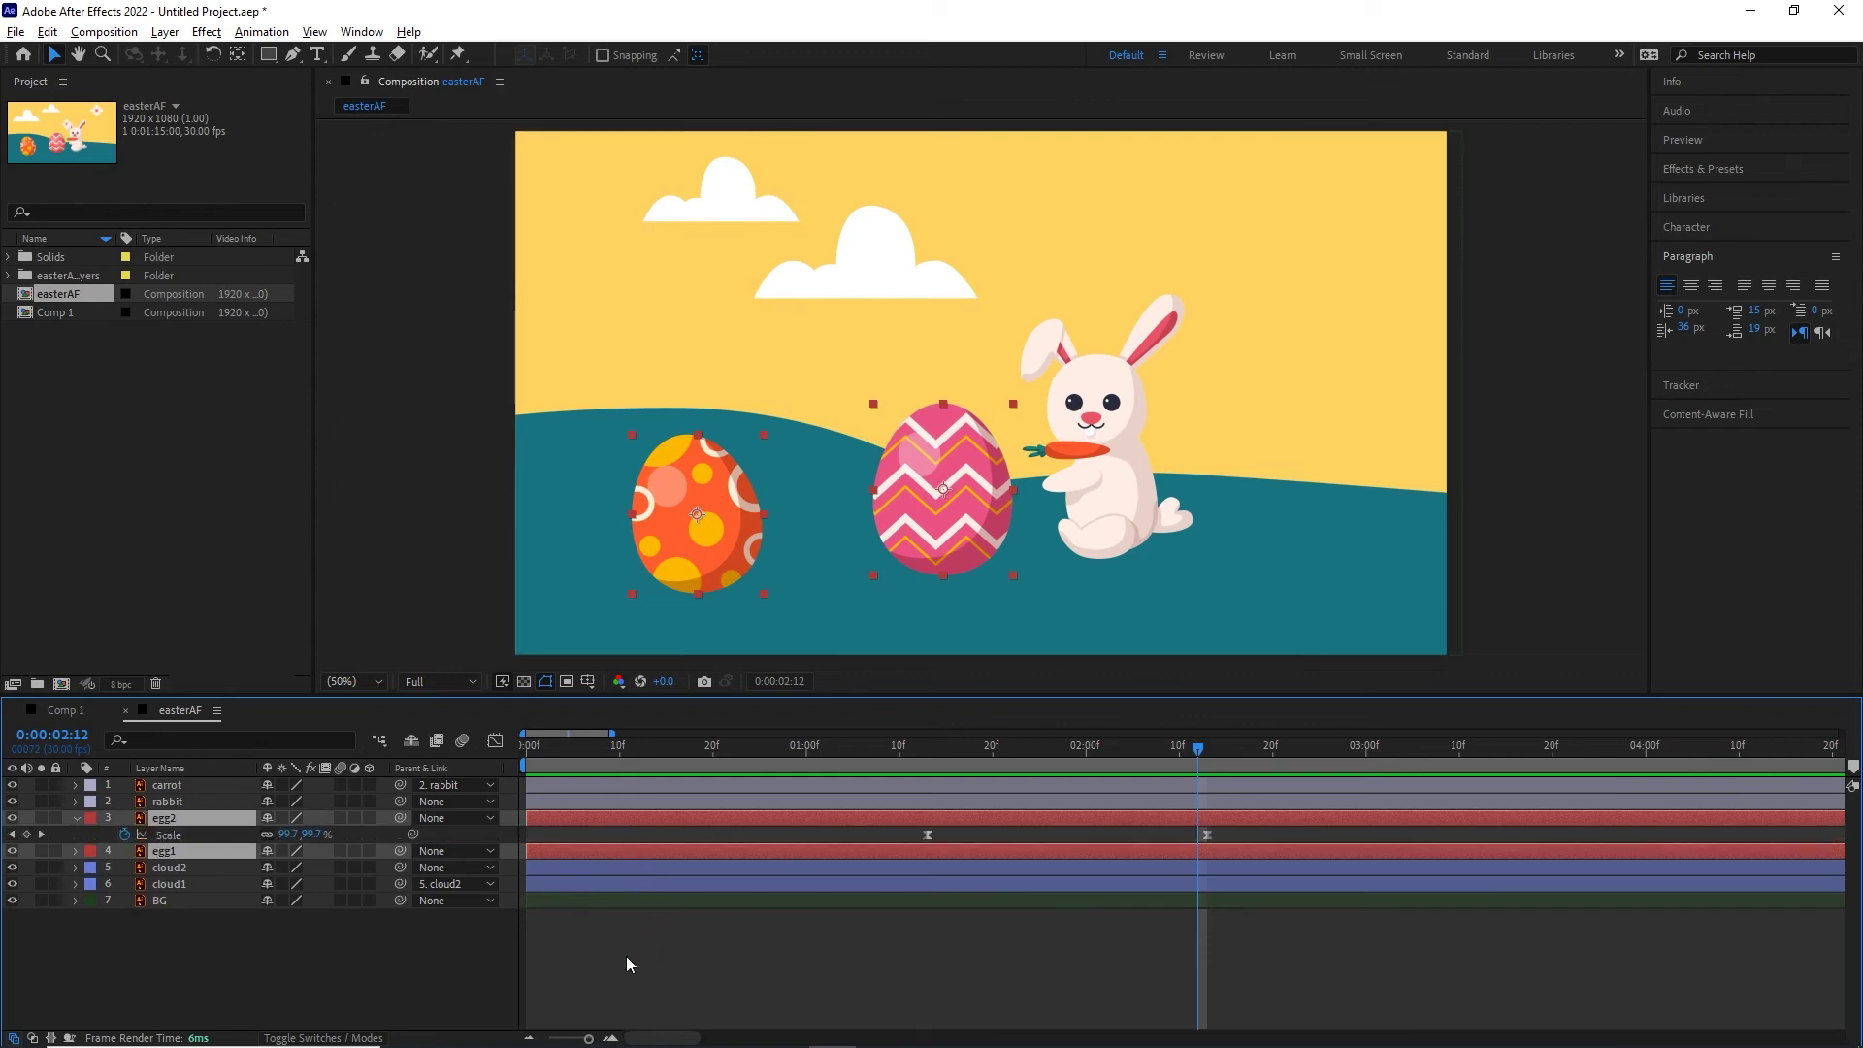
pyautogui.click(179, 965)
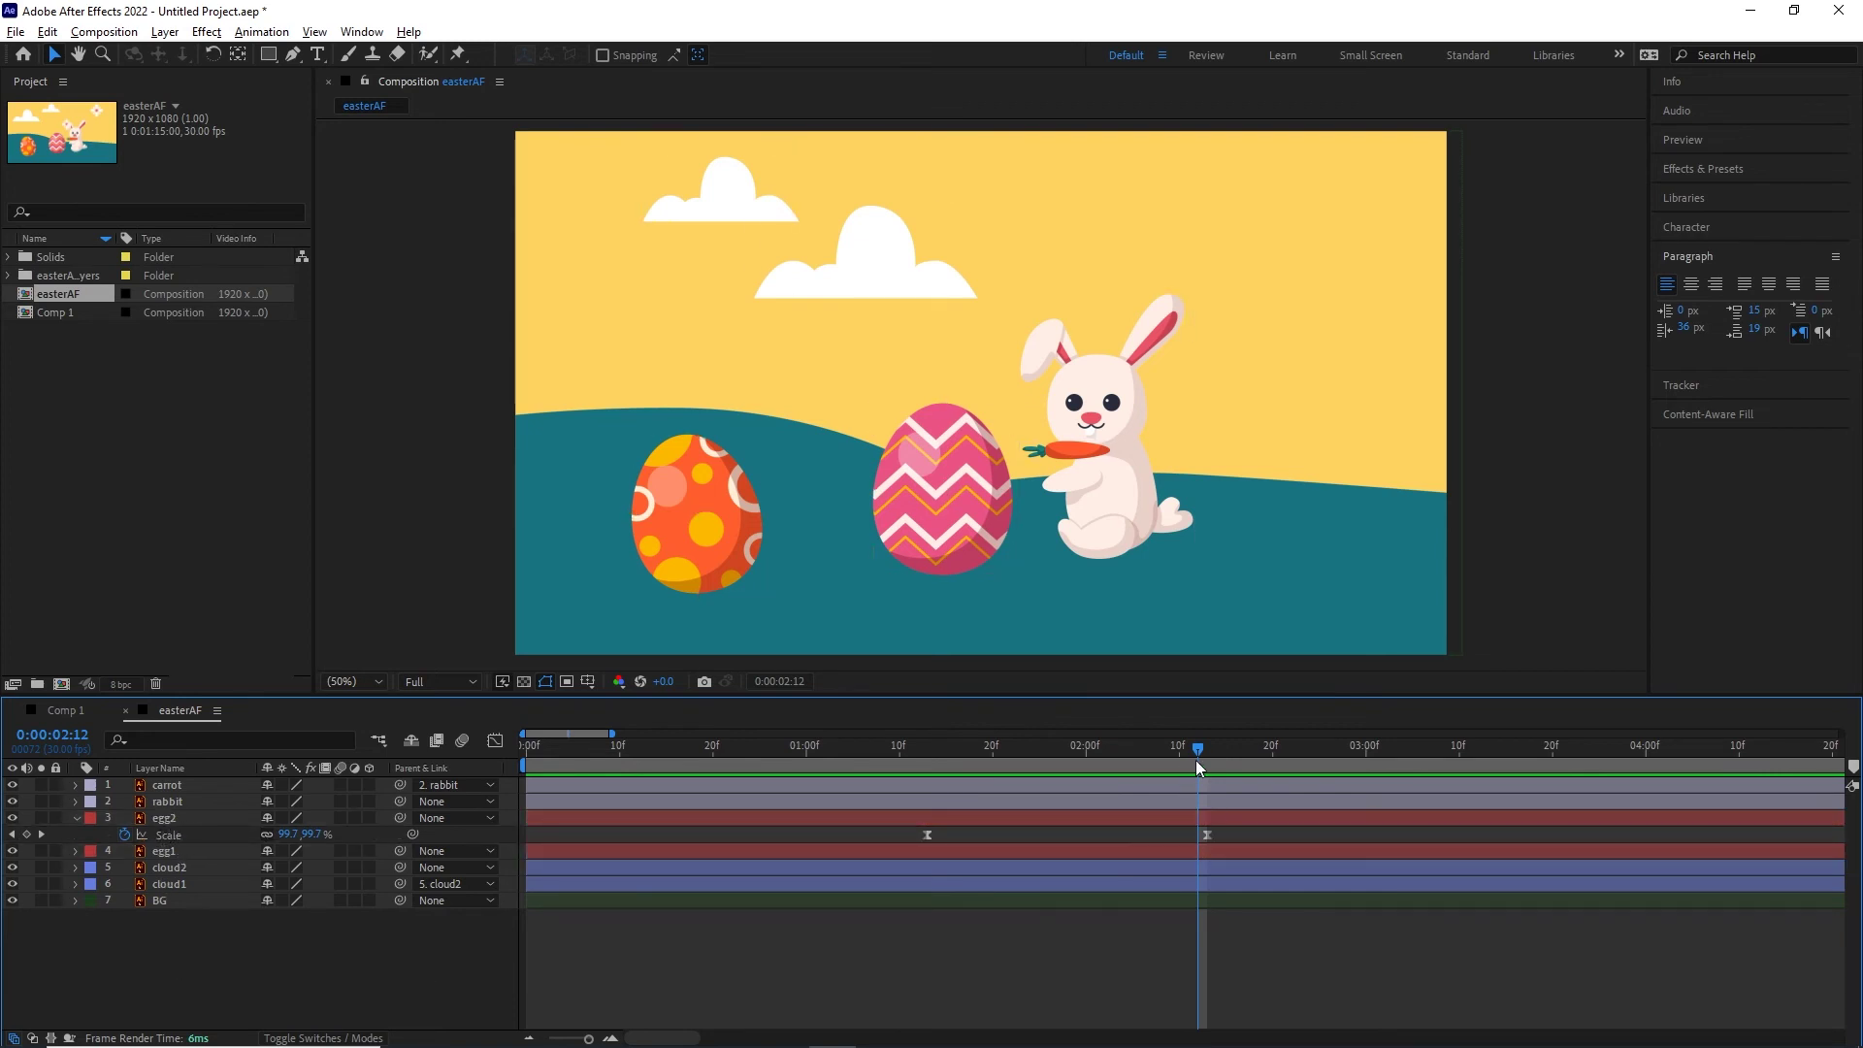
pyautogui.moveTo(1197, 751); pyautogui.dragTo(1234, 751)
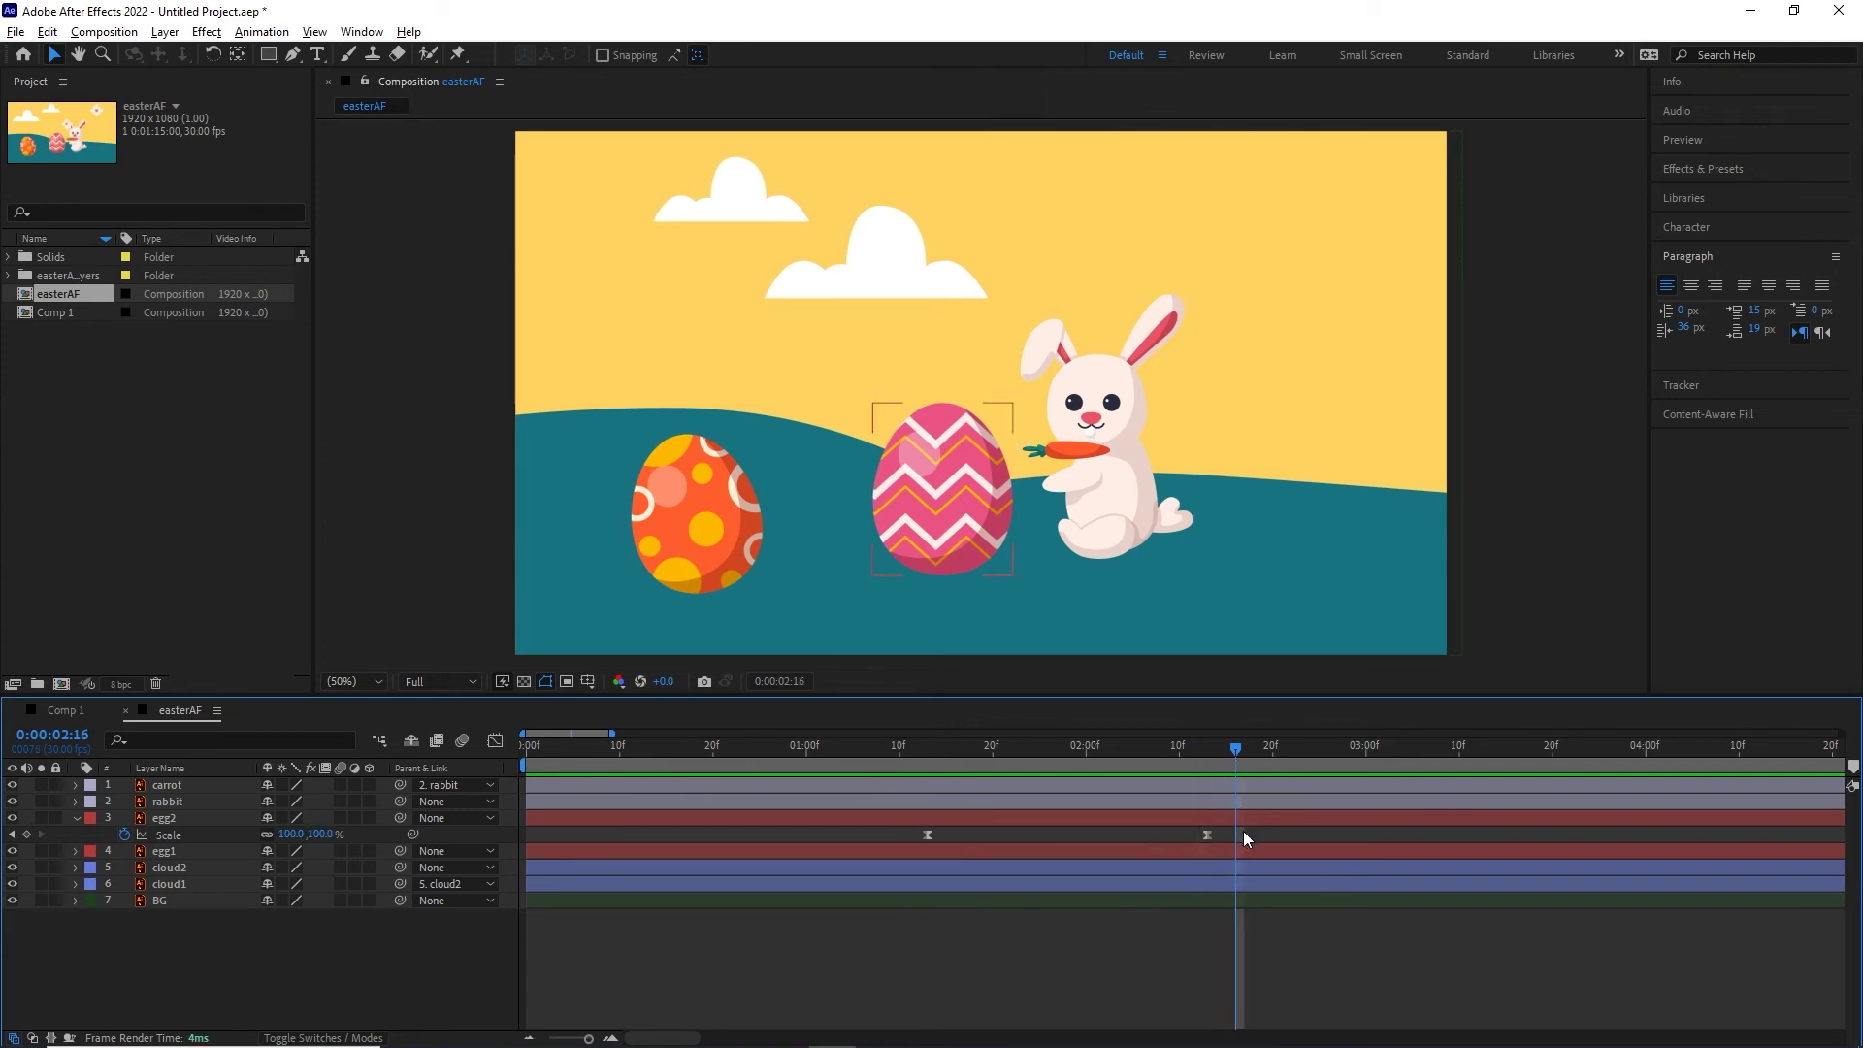
pyautogui.moveTo(1243, 827); pyautogui.dragTo(998, 847)
pyautogui.hotkey('ctrl', 'z')
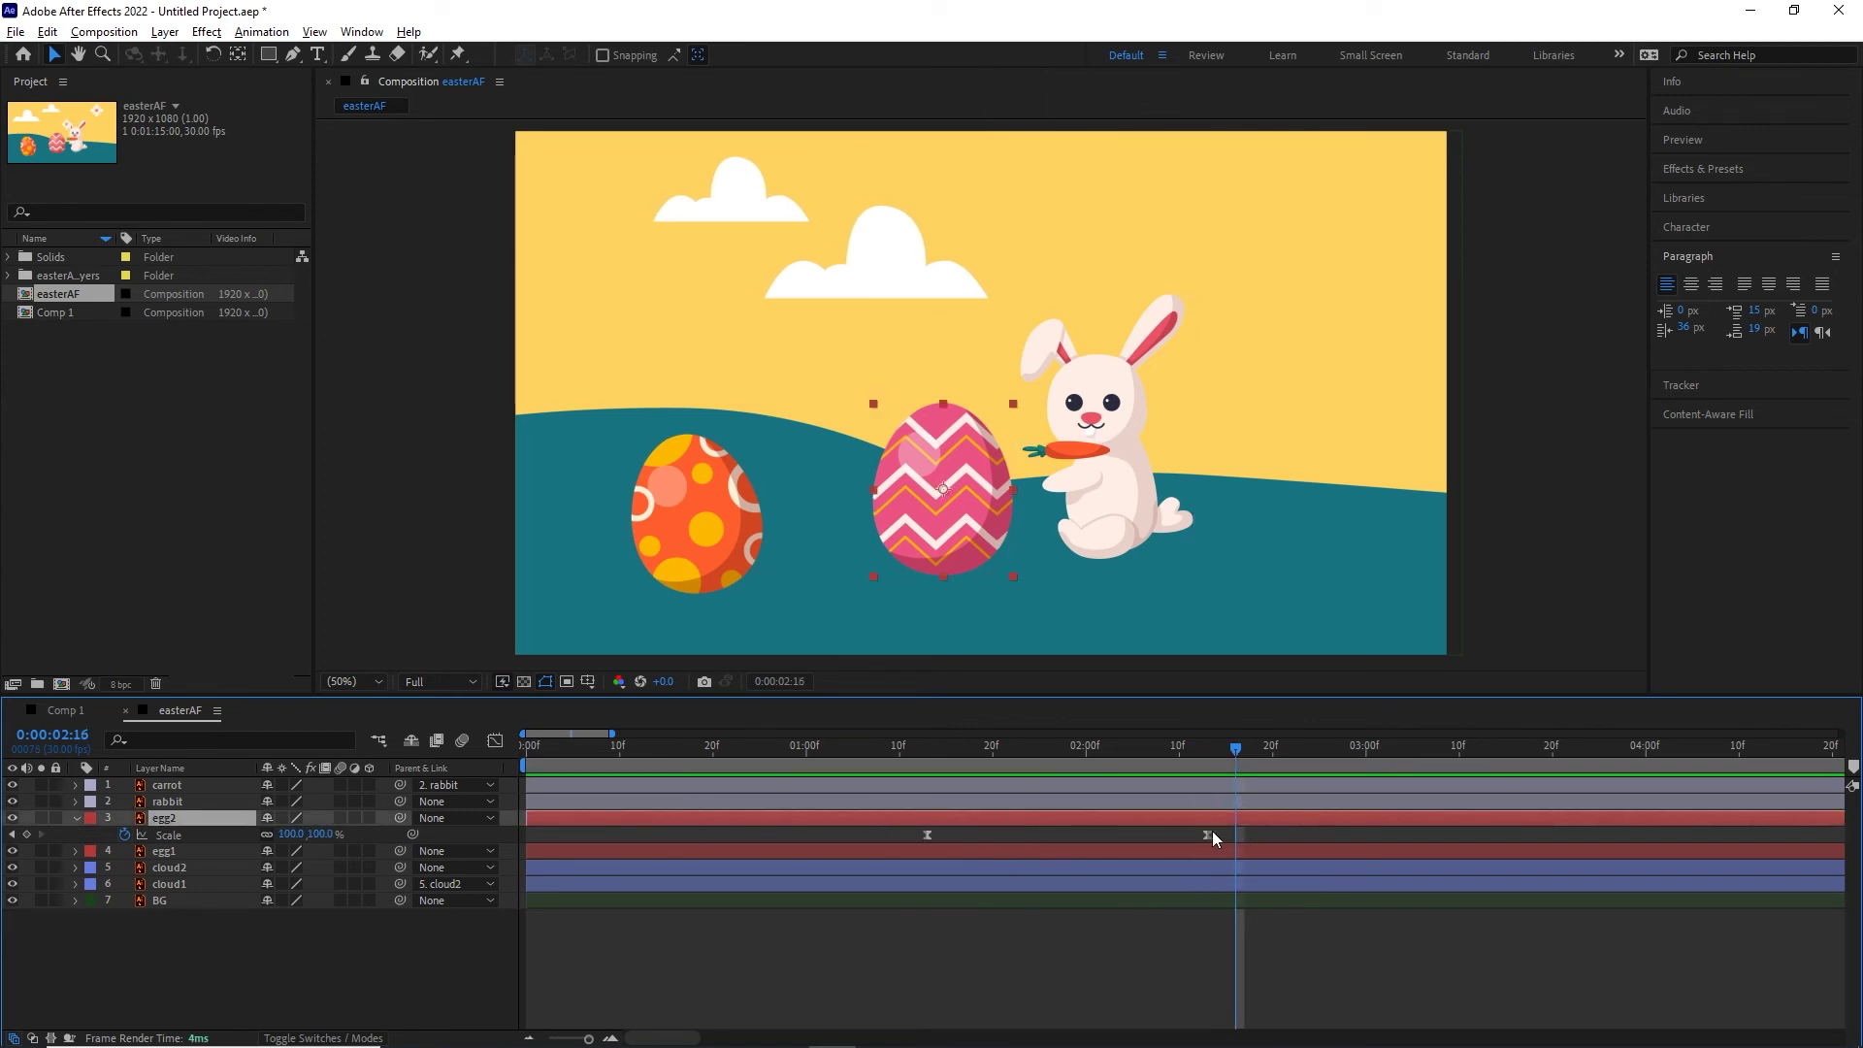
pyautogui.moveTo(1217, 830); pyautogui.dragTo(951, 860)
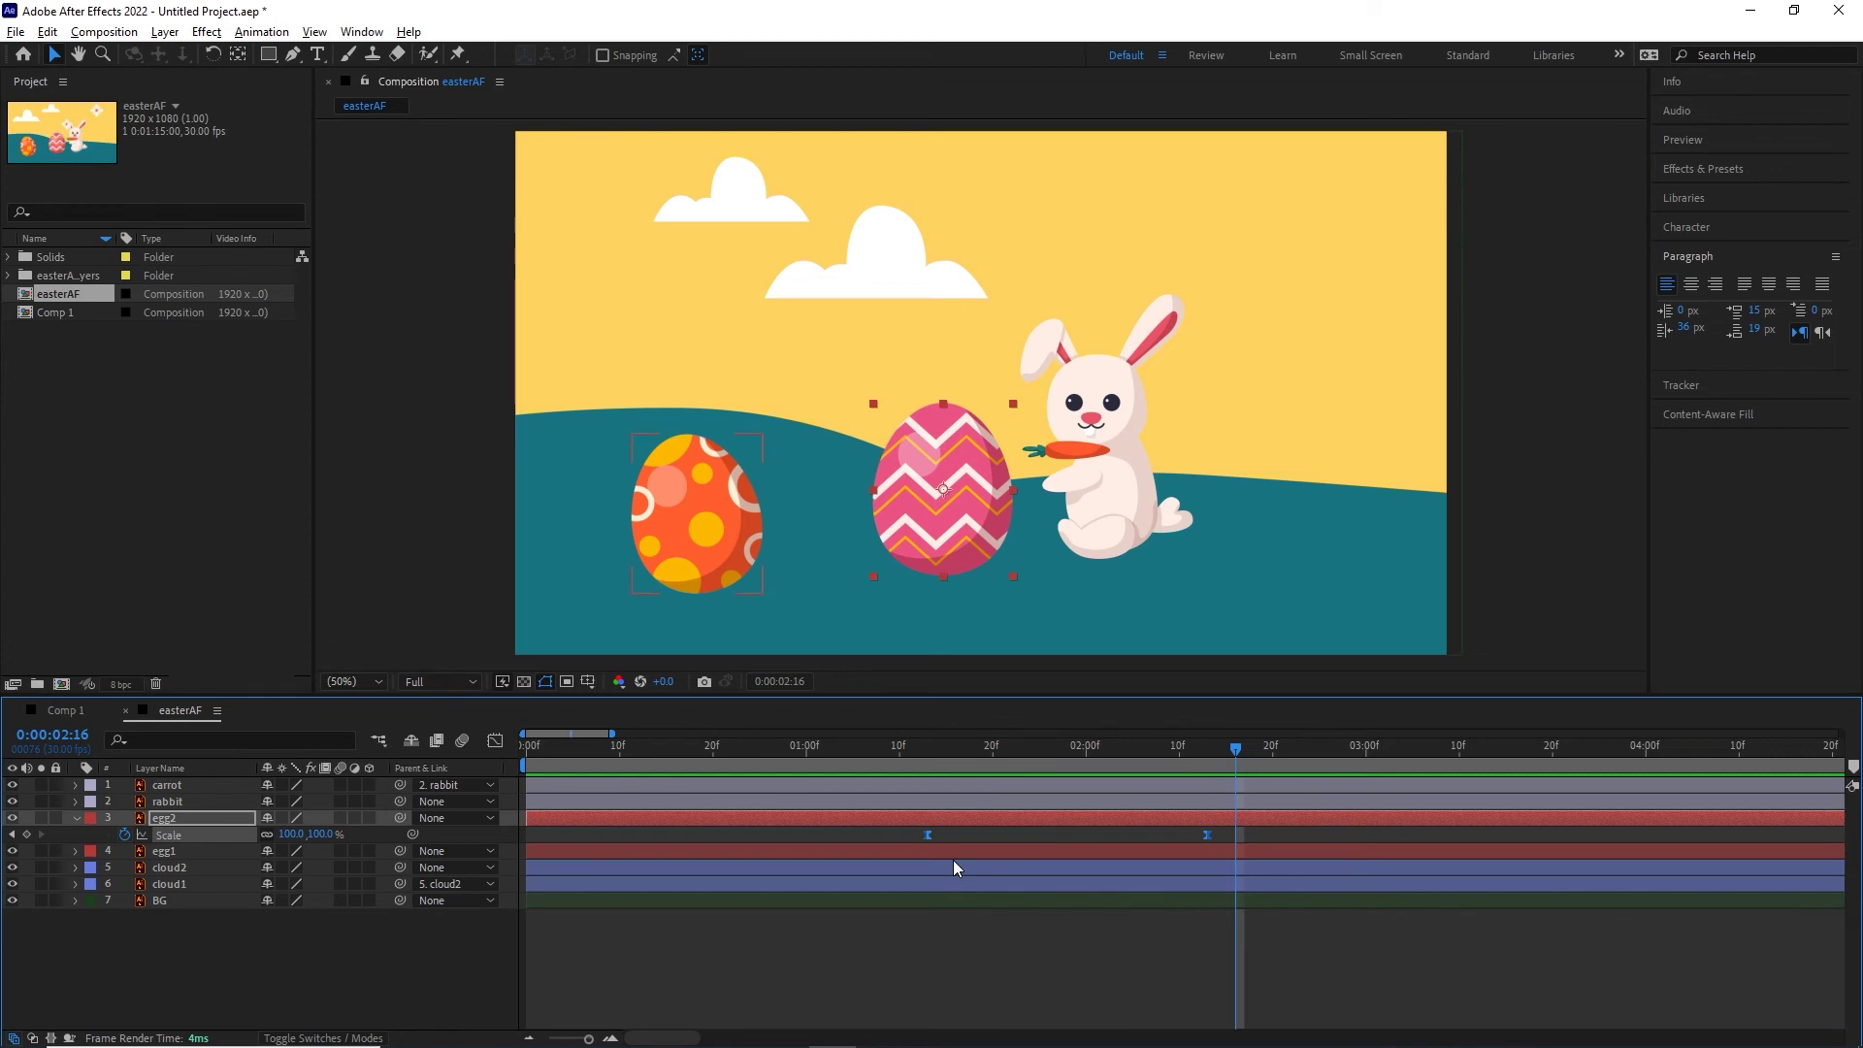
pyautogui.press('Delete')
# - Show egg1's Scale property and remove the expression linking it to egg2
pyautogui.click(176, 861)
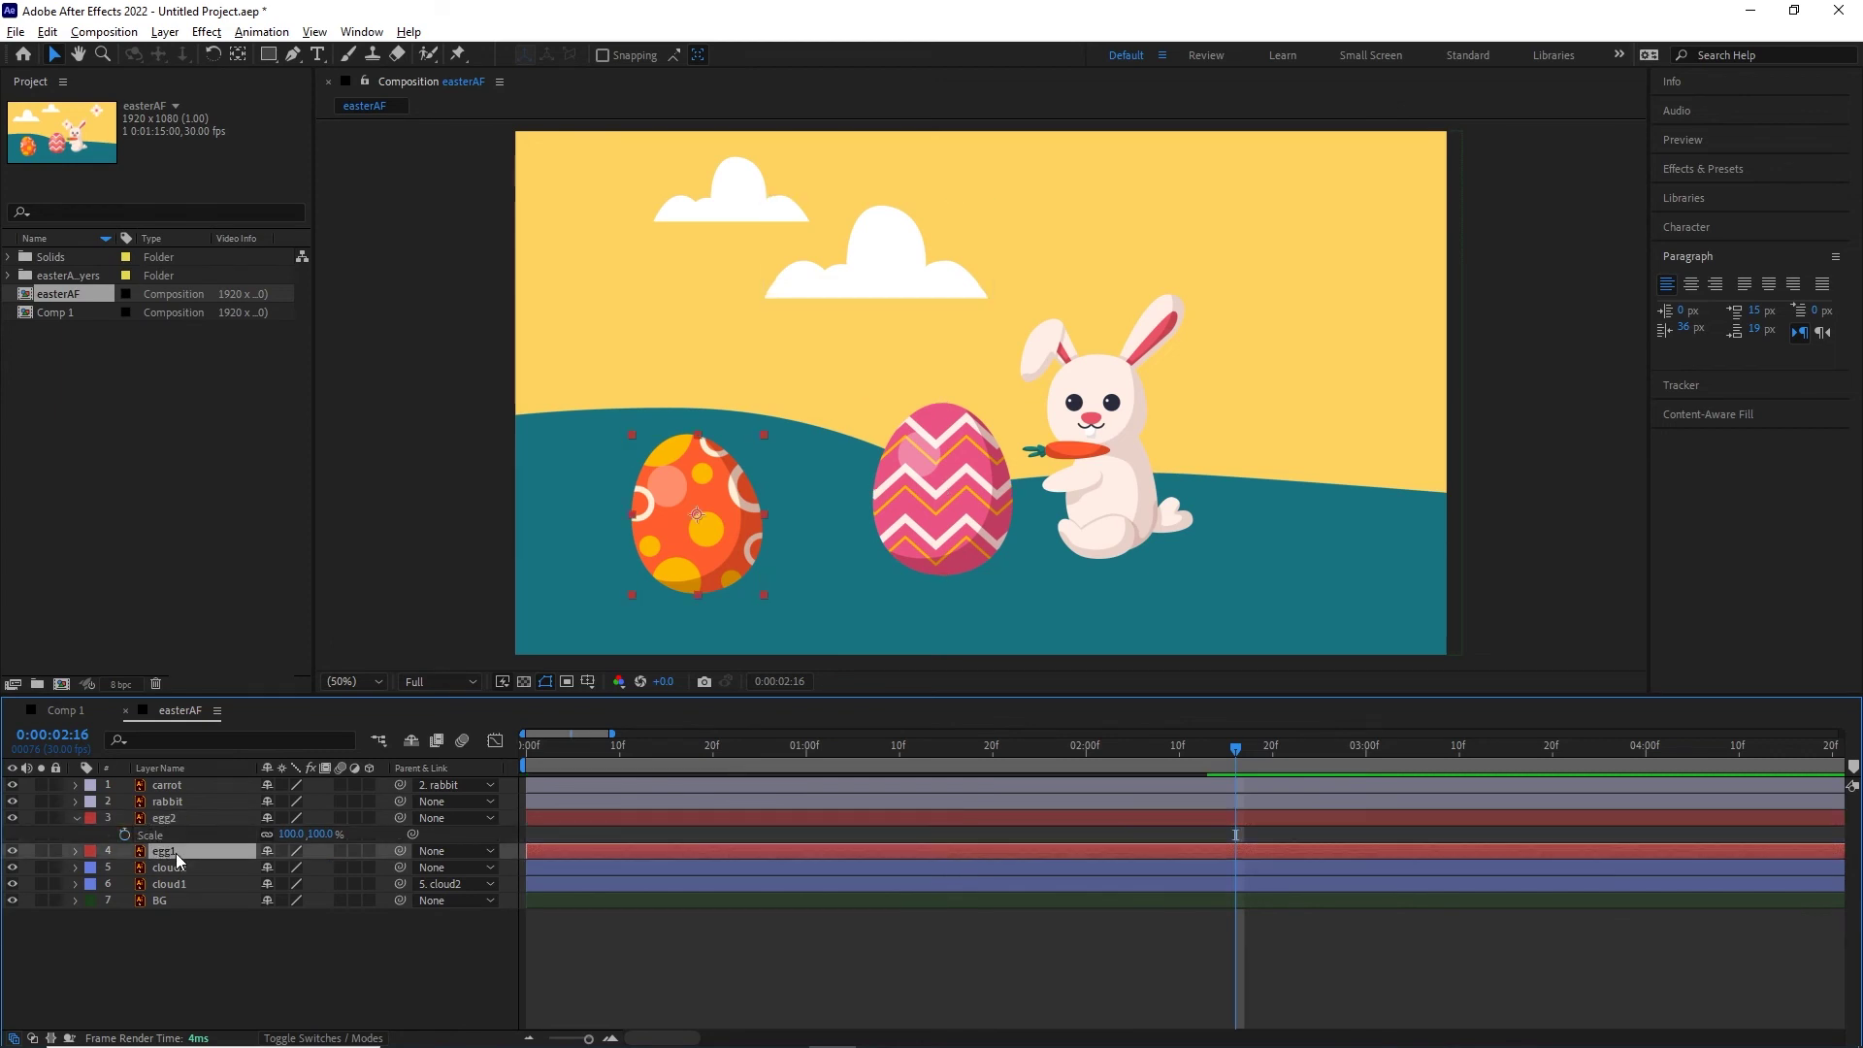
pyautogui.press('s')
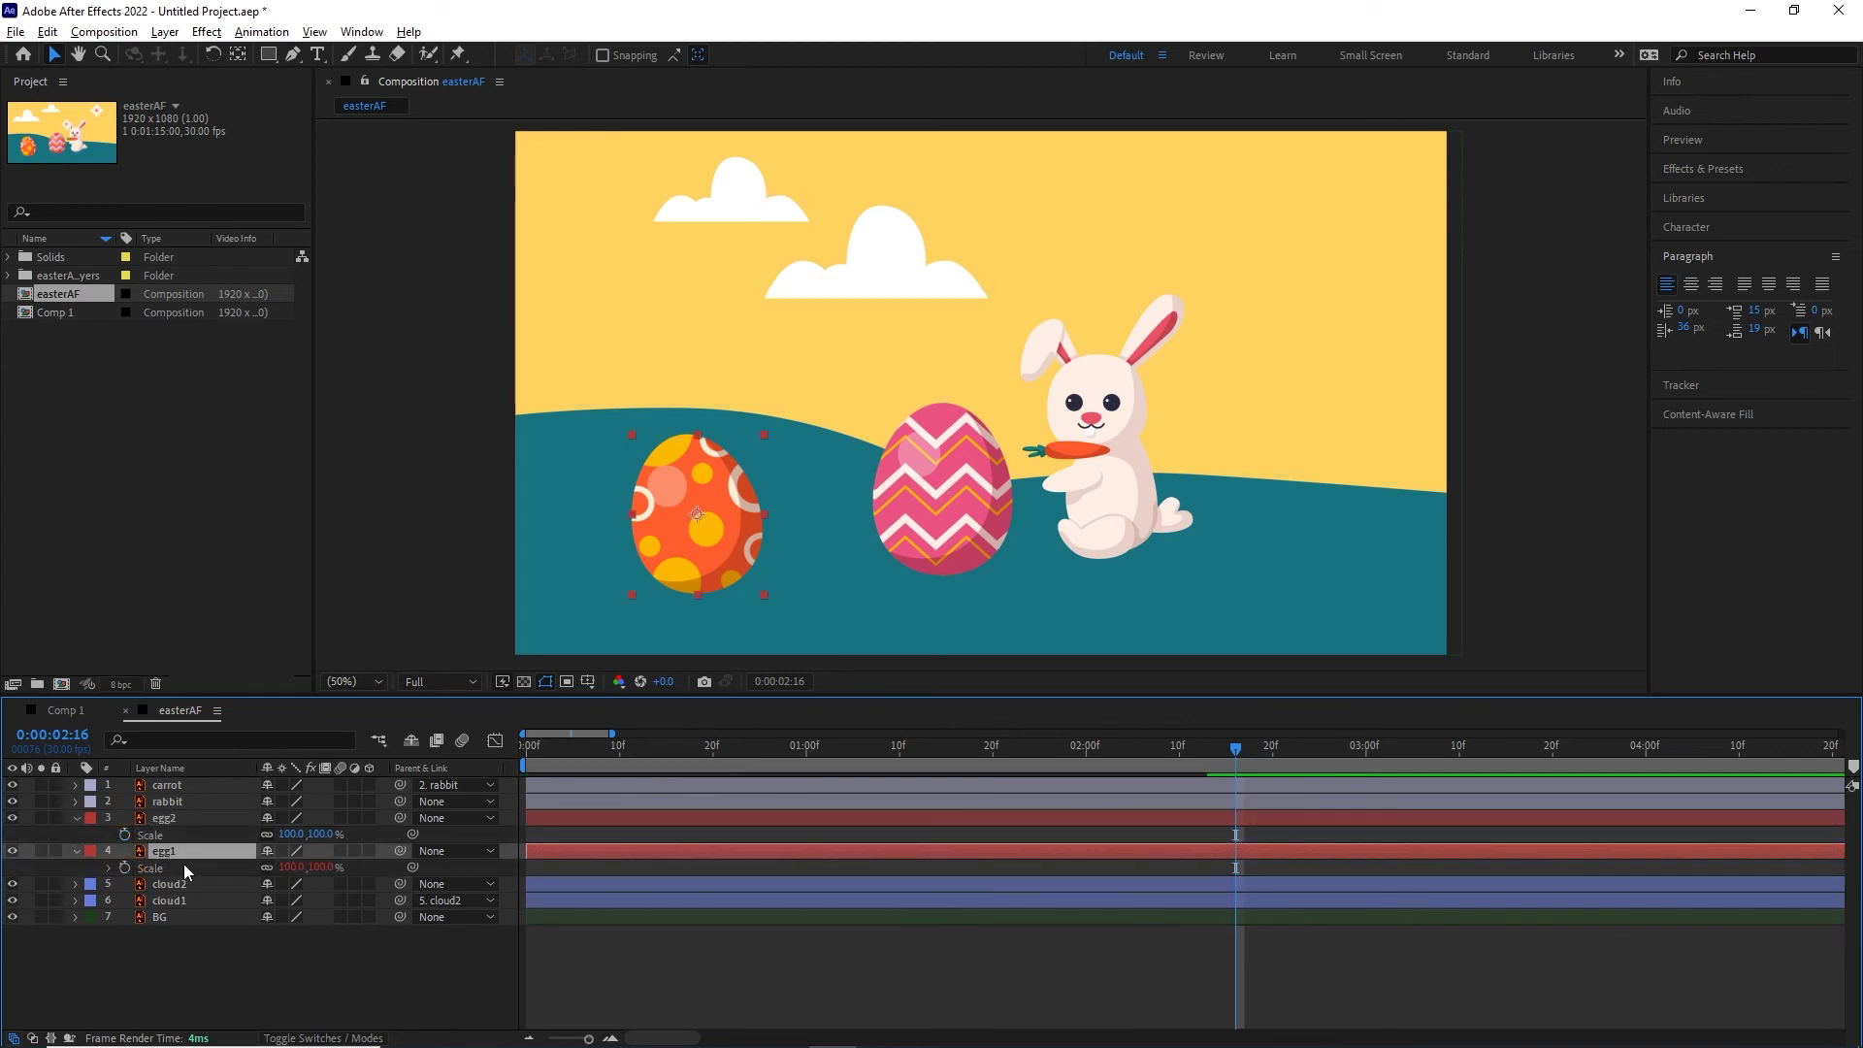
pyautogui.keyDown('alt'); pyautogui.click(125, 867); pyautogui.keyUp('alt')
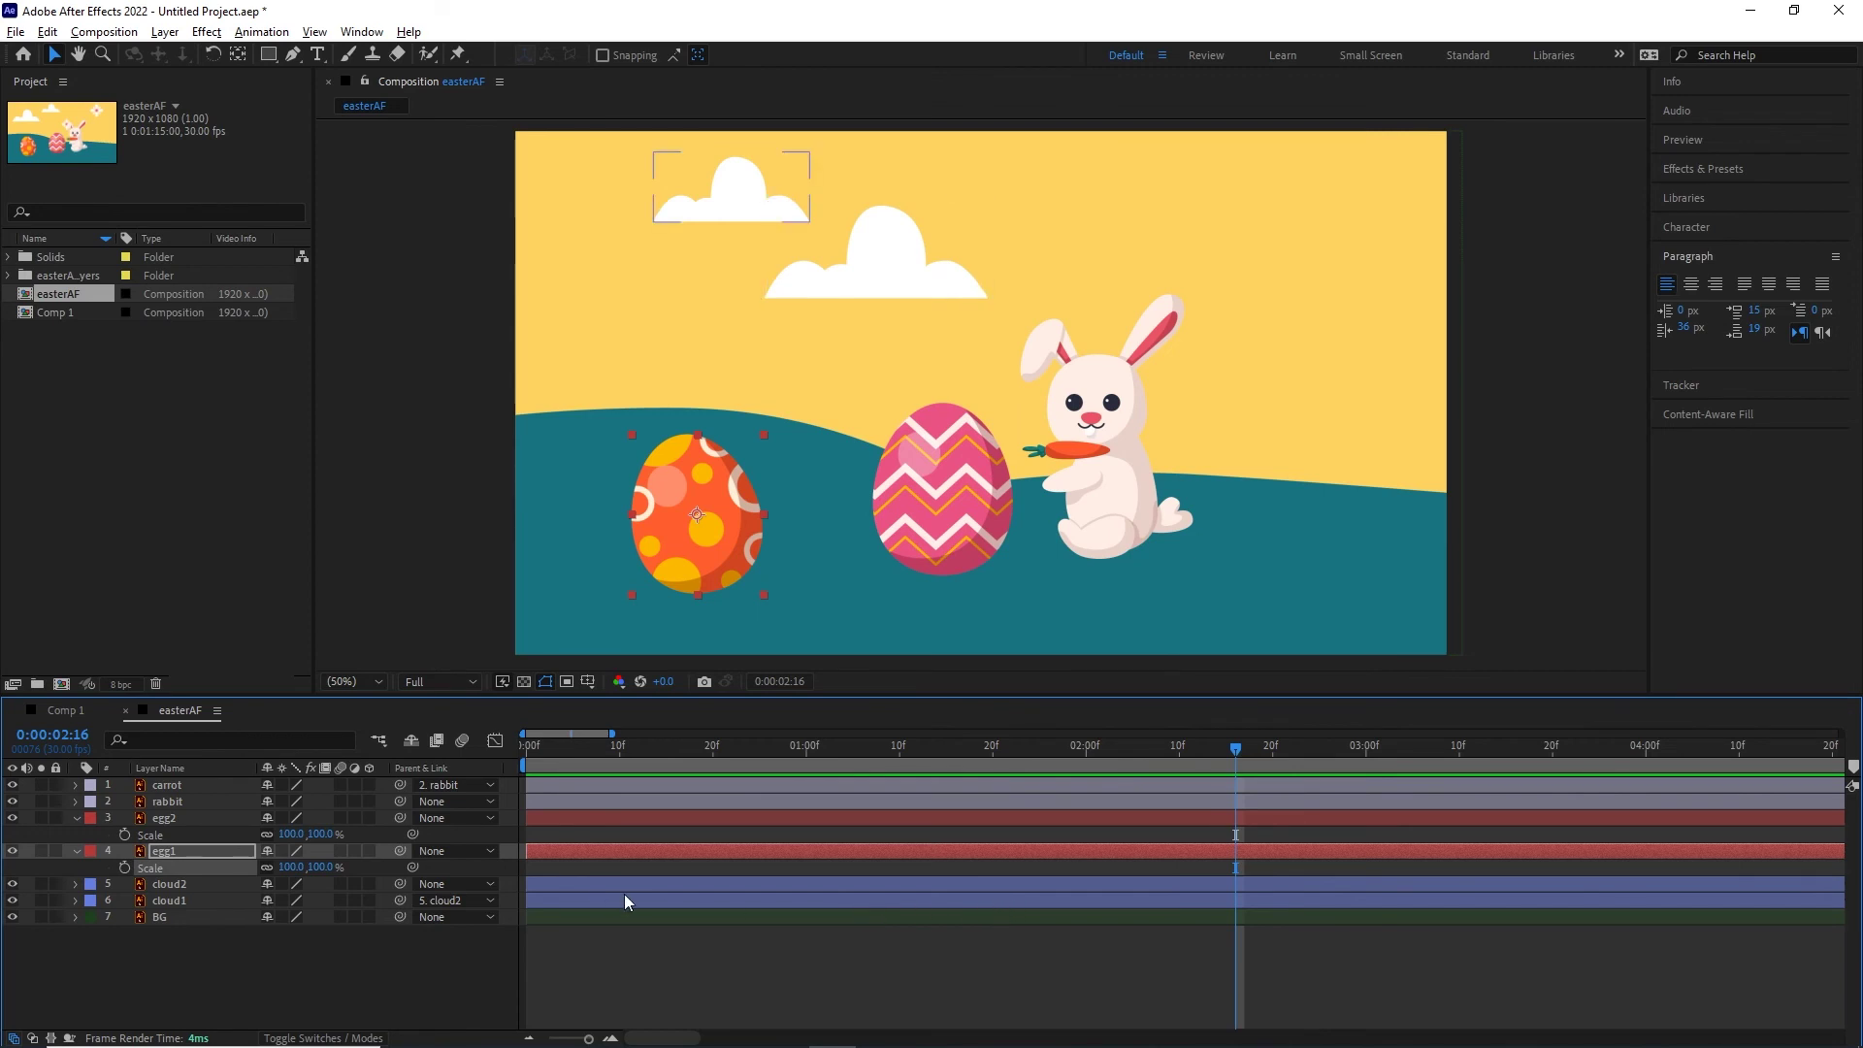
# - Keyframe egg2's current Position at 2:16 and set its Y position to 1326.2 at 1:16, then scrub through the egg's rise
pyautogui.click(951, 503)
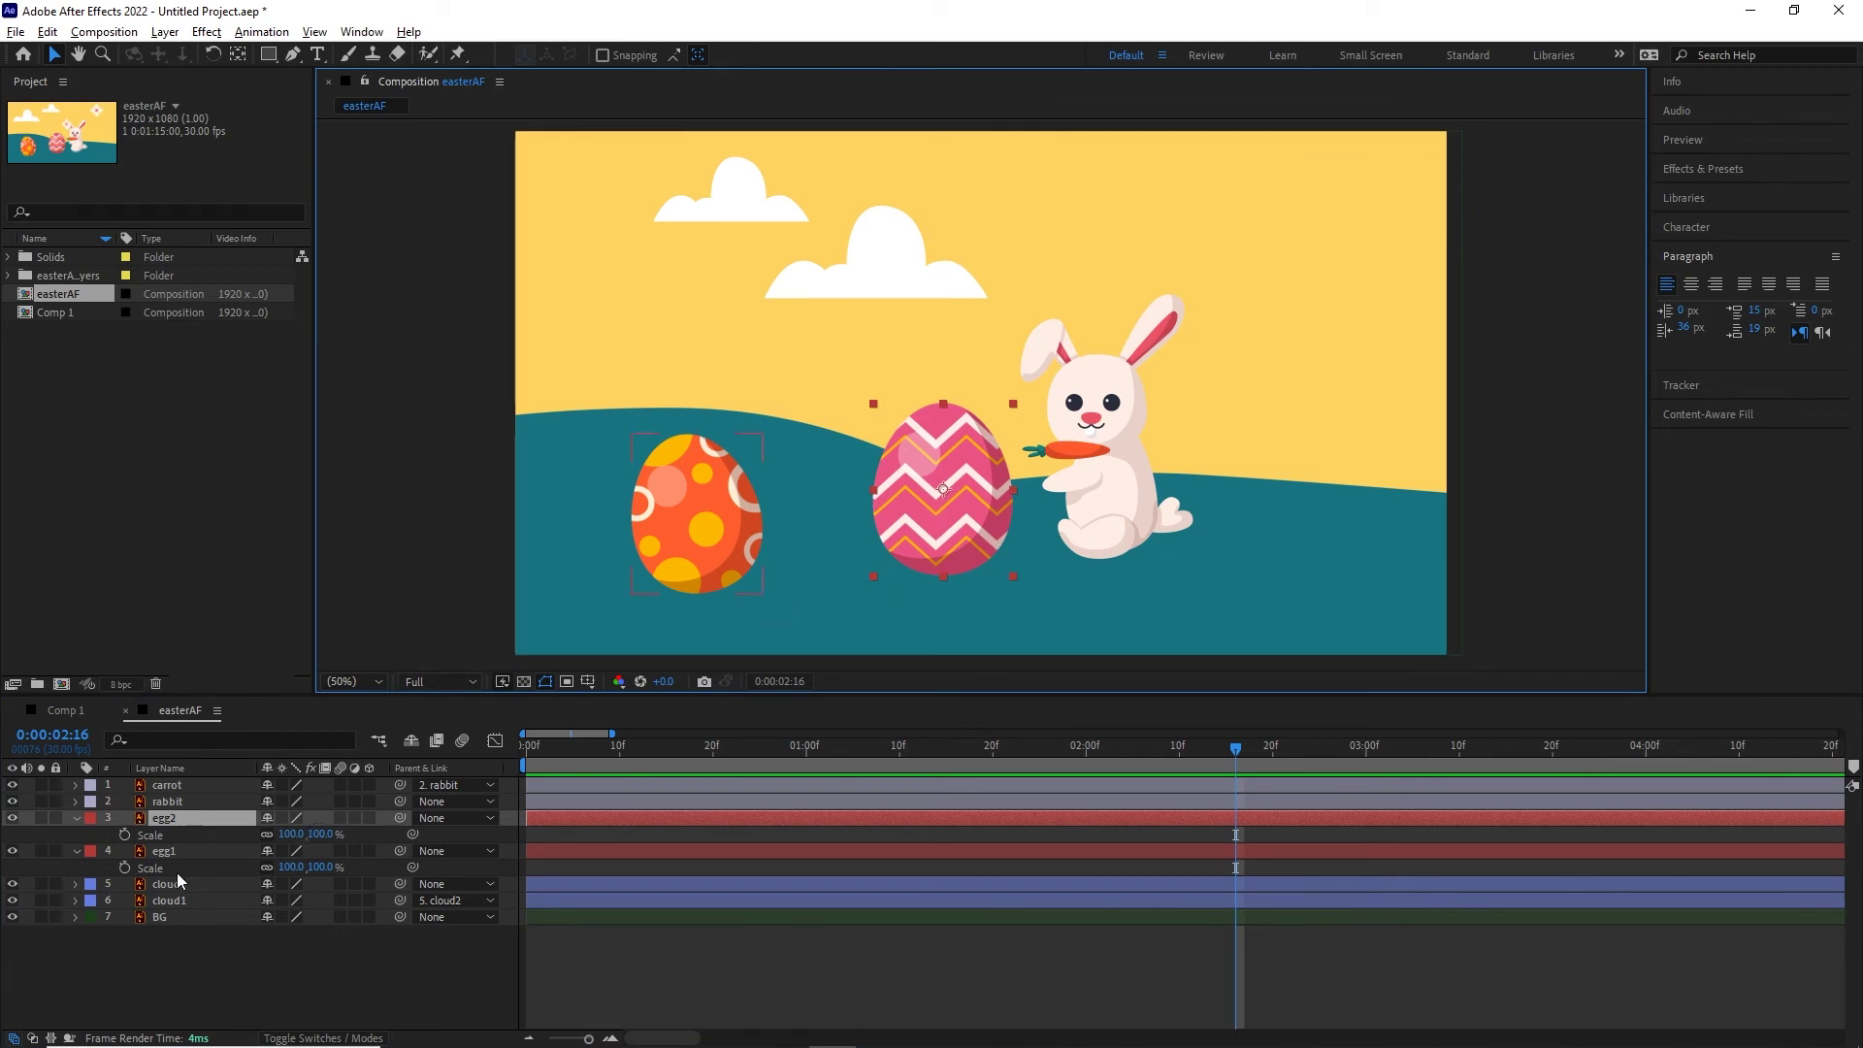
pyautogui.press('p')
pyautogui.click(124, 834)
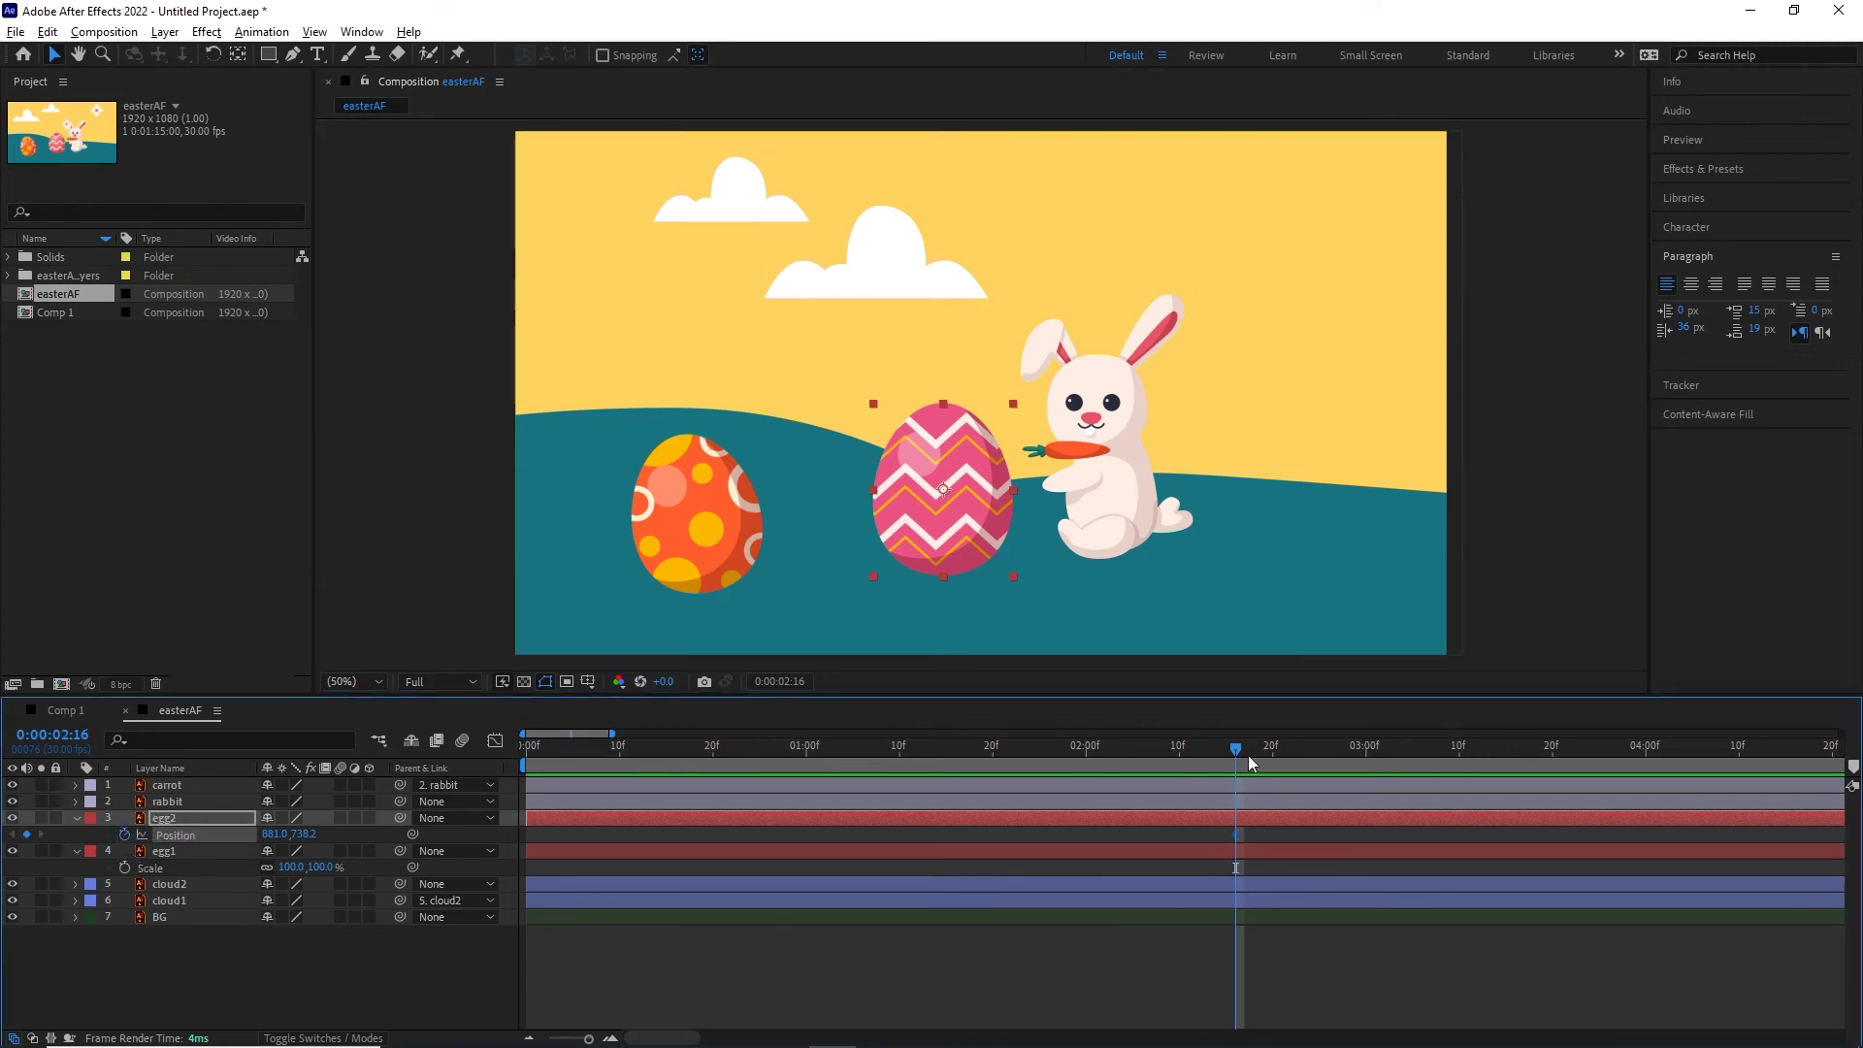
pyautogui.moveTo(1237, 747)
pyautogui.mouseDown()
pyautogui.moveTo(967, 747)
pyautogui.moveTo(1238, 743)
pyautogui.mouseUp()
pyautogui.hotkey('shift', 'pageup')
pyautogui.hotkey('shift', 'pageup')
pyautogui.hotkey('shift', 'pageup')
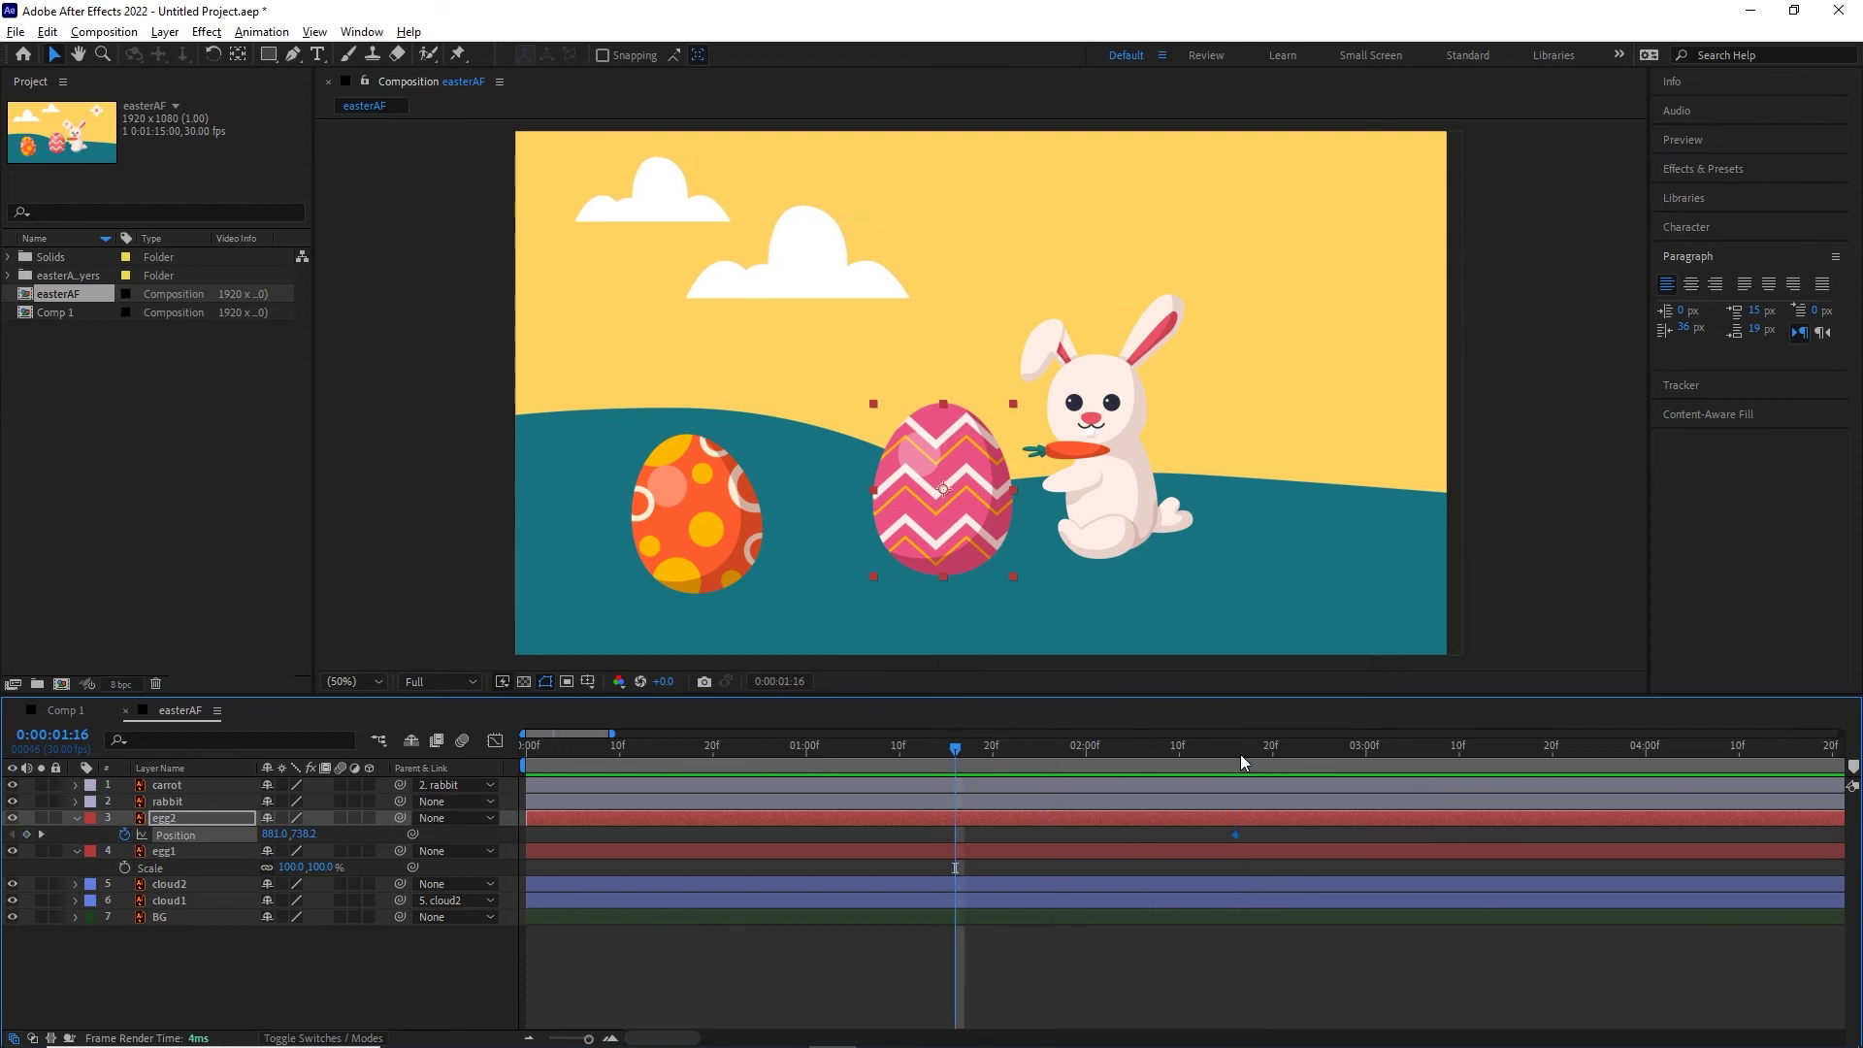
pyautogui.moveTo(314, 841); pyautogui.dragTo(838, 836)
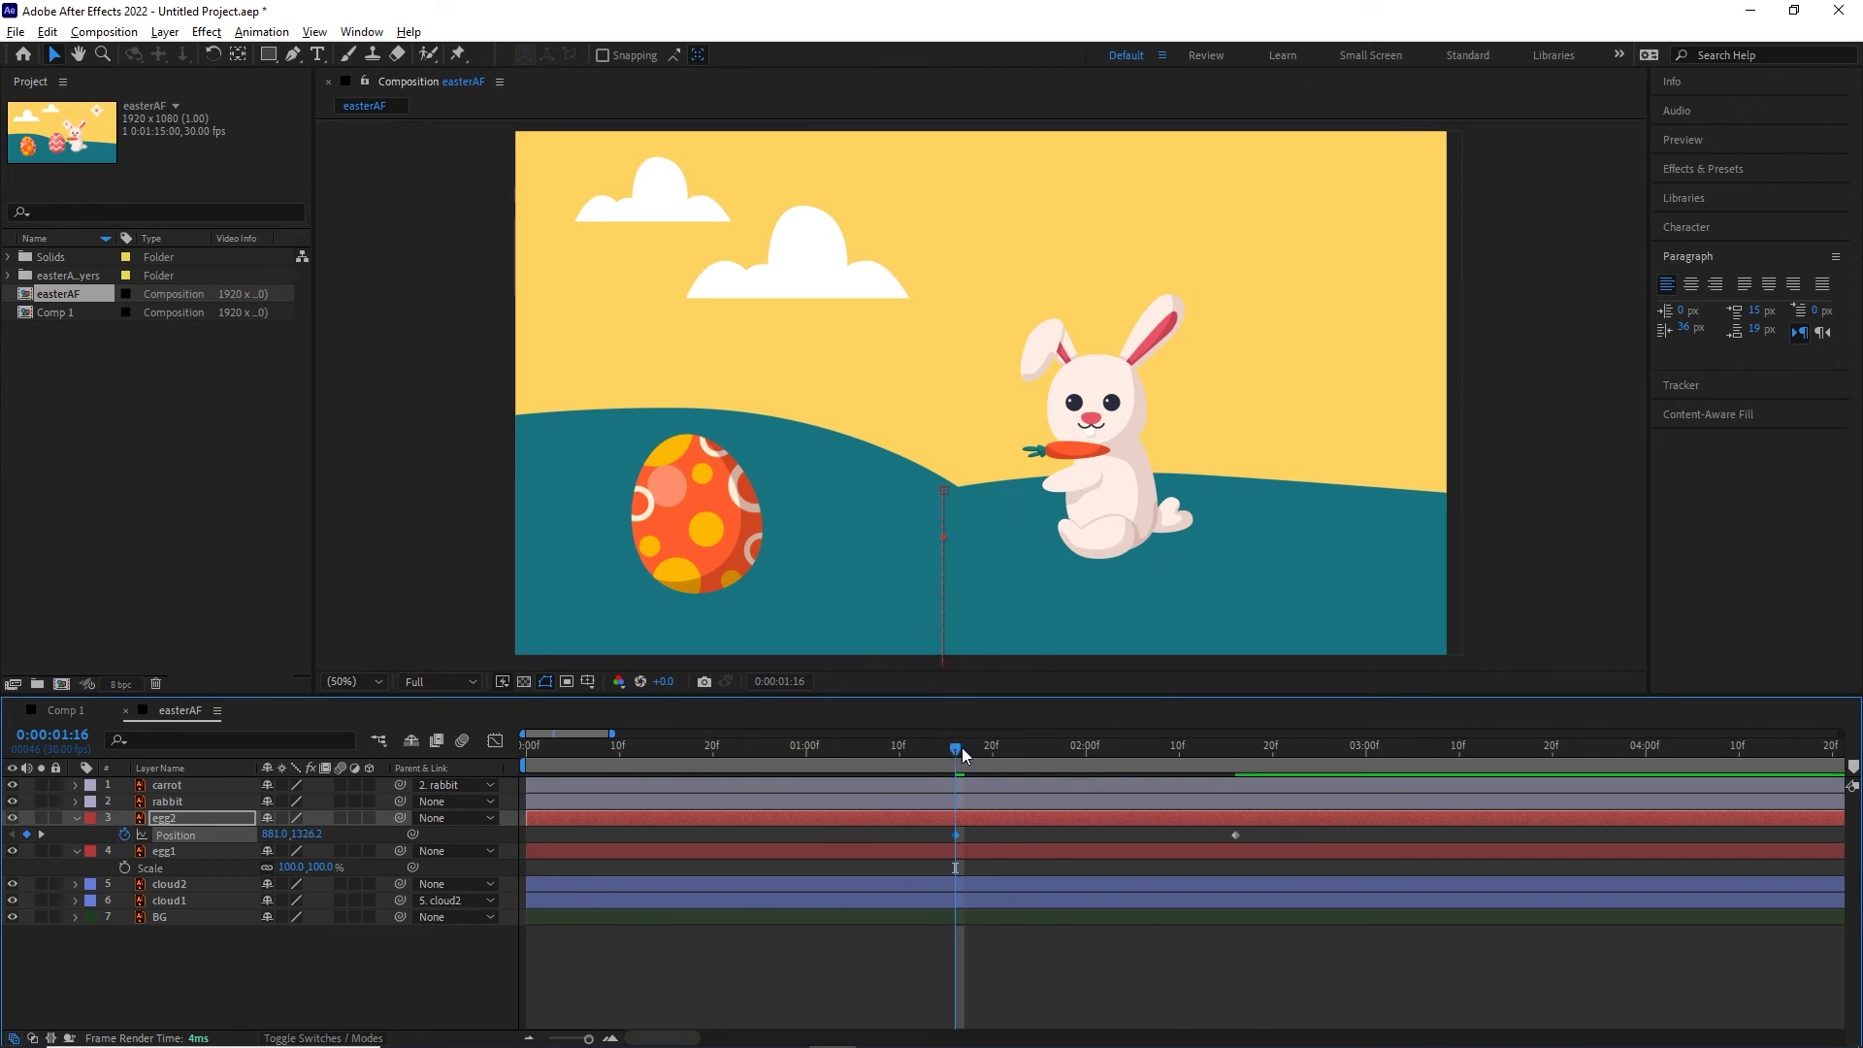
pyautogui.moveTo(962, 747); pyautogui.dragTo(1236, 727)
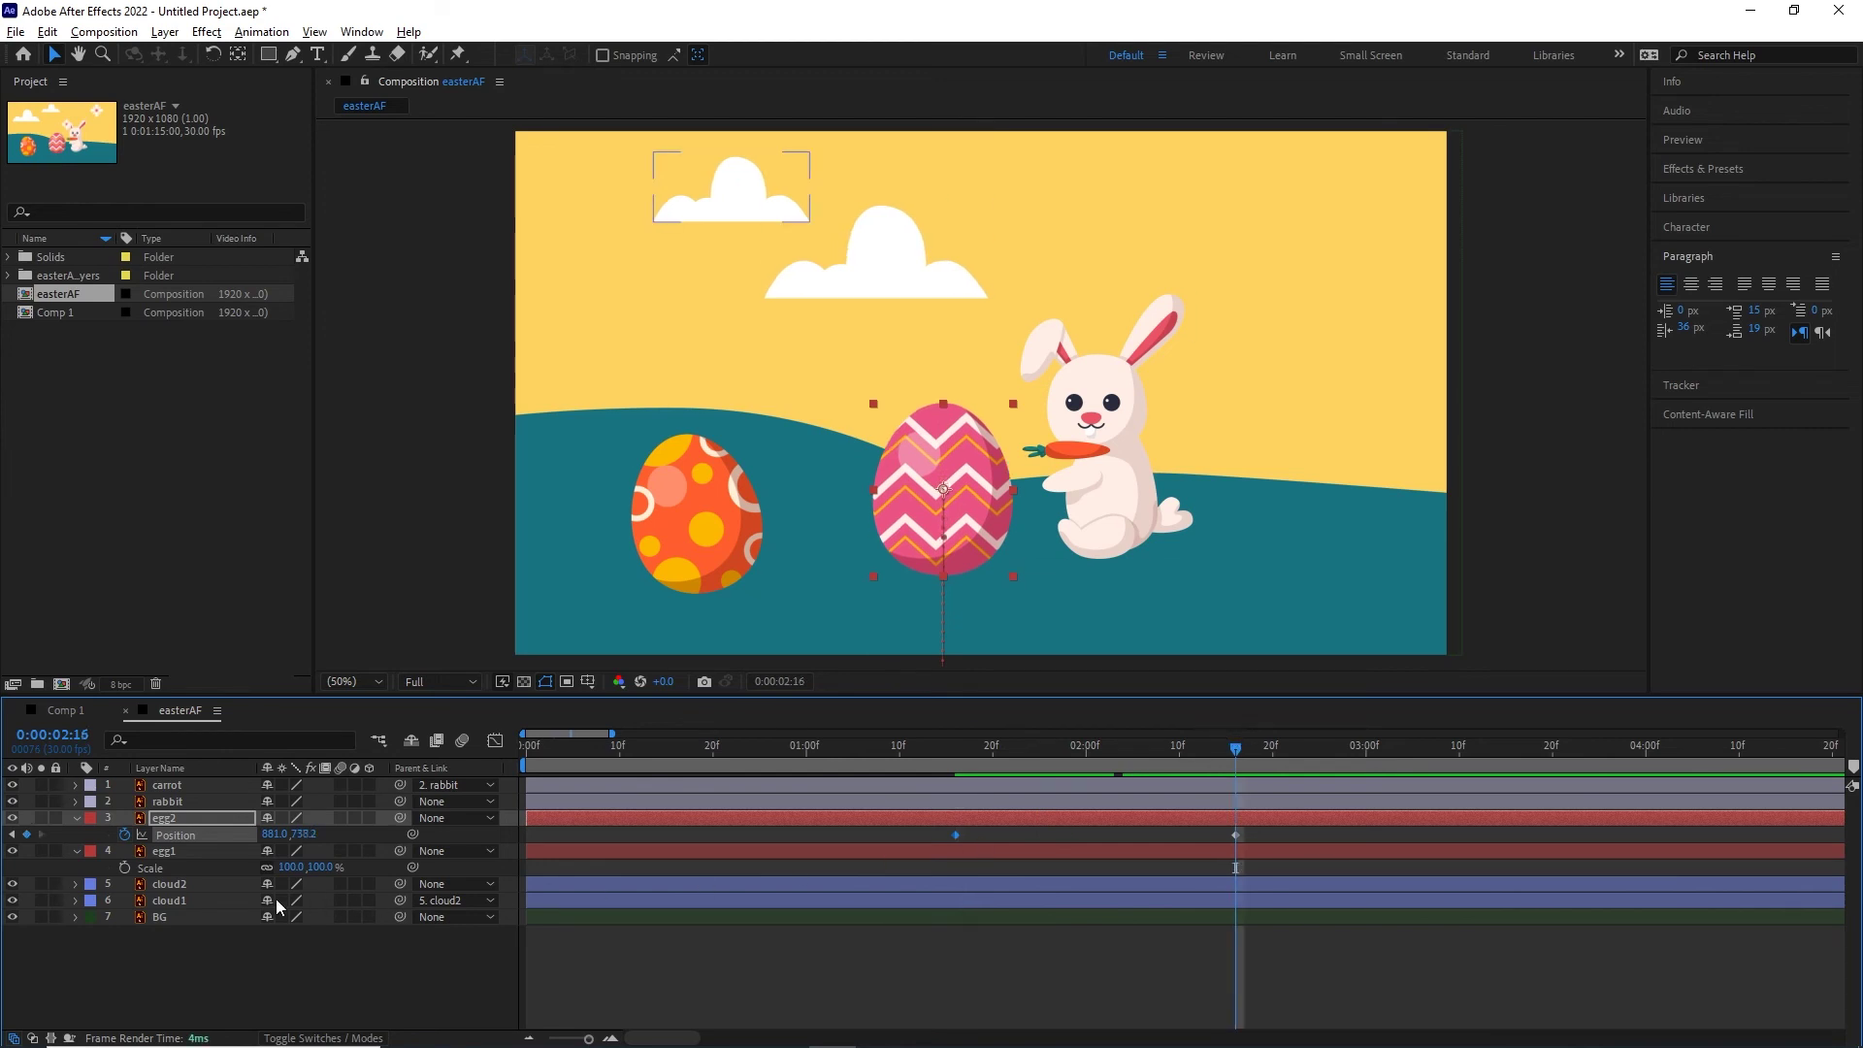
# - Try parenting egg1 to egg2, scrub to check the shared movement, and undo the parenting
pyautogui.click(171, 883)
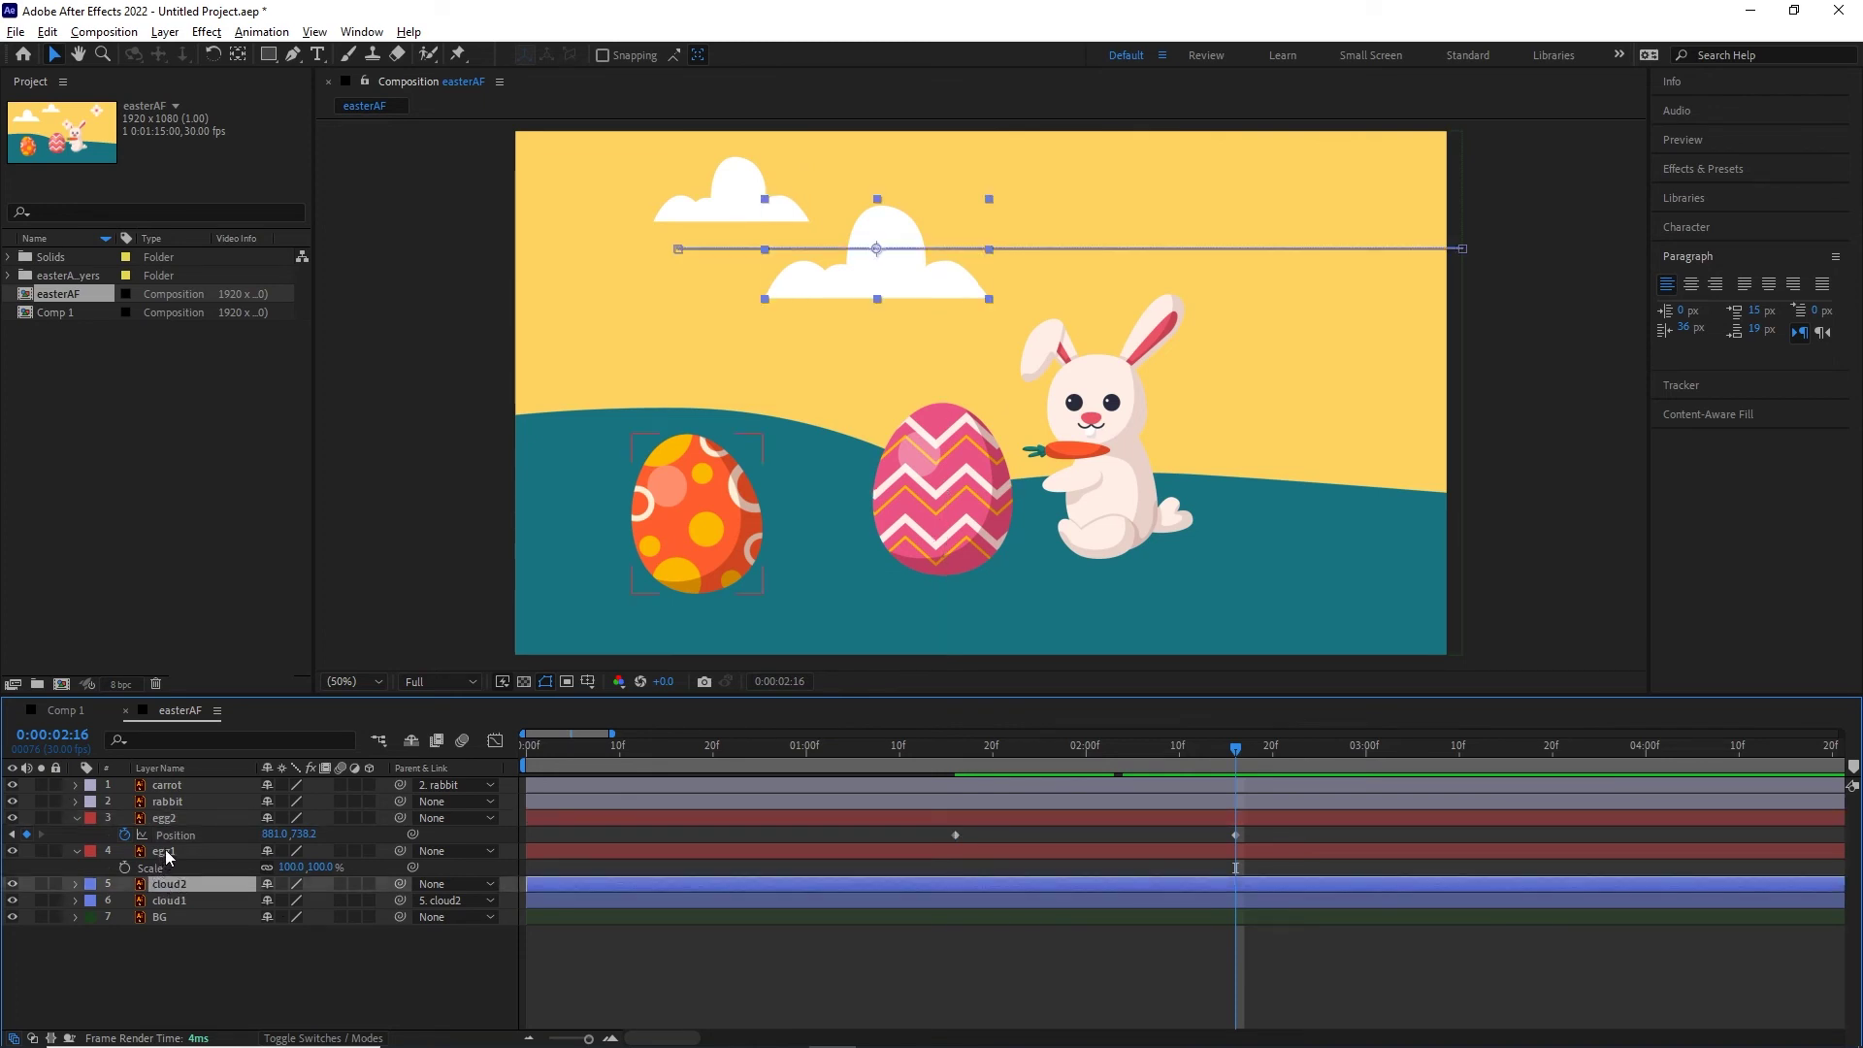
pyautogui.click(165, 850)
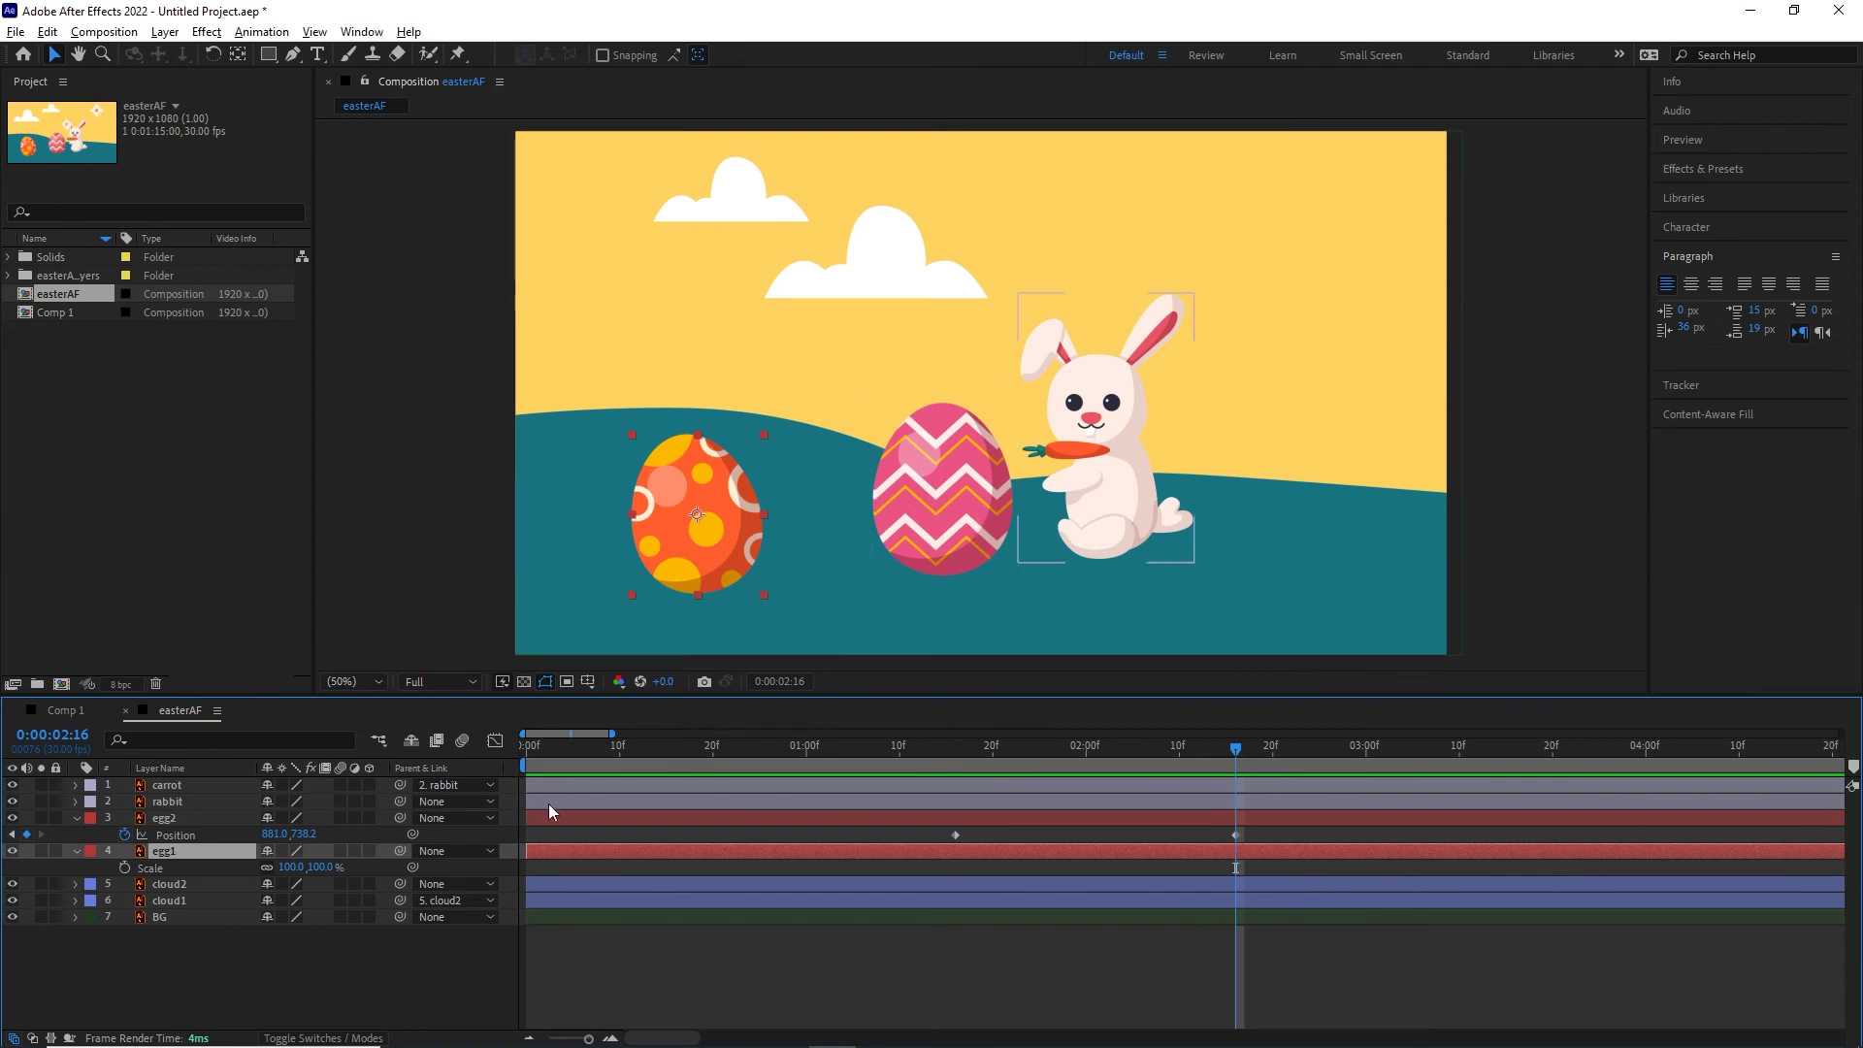
pyautogui.moveTo(196, 822); pyautogui.dragTo(173, 817)
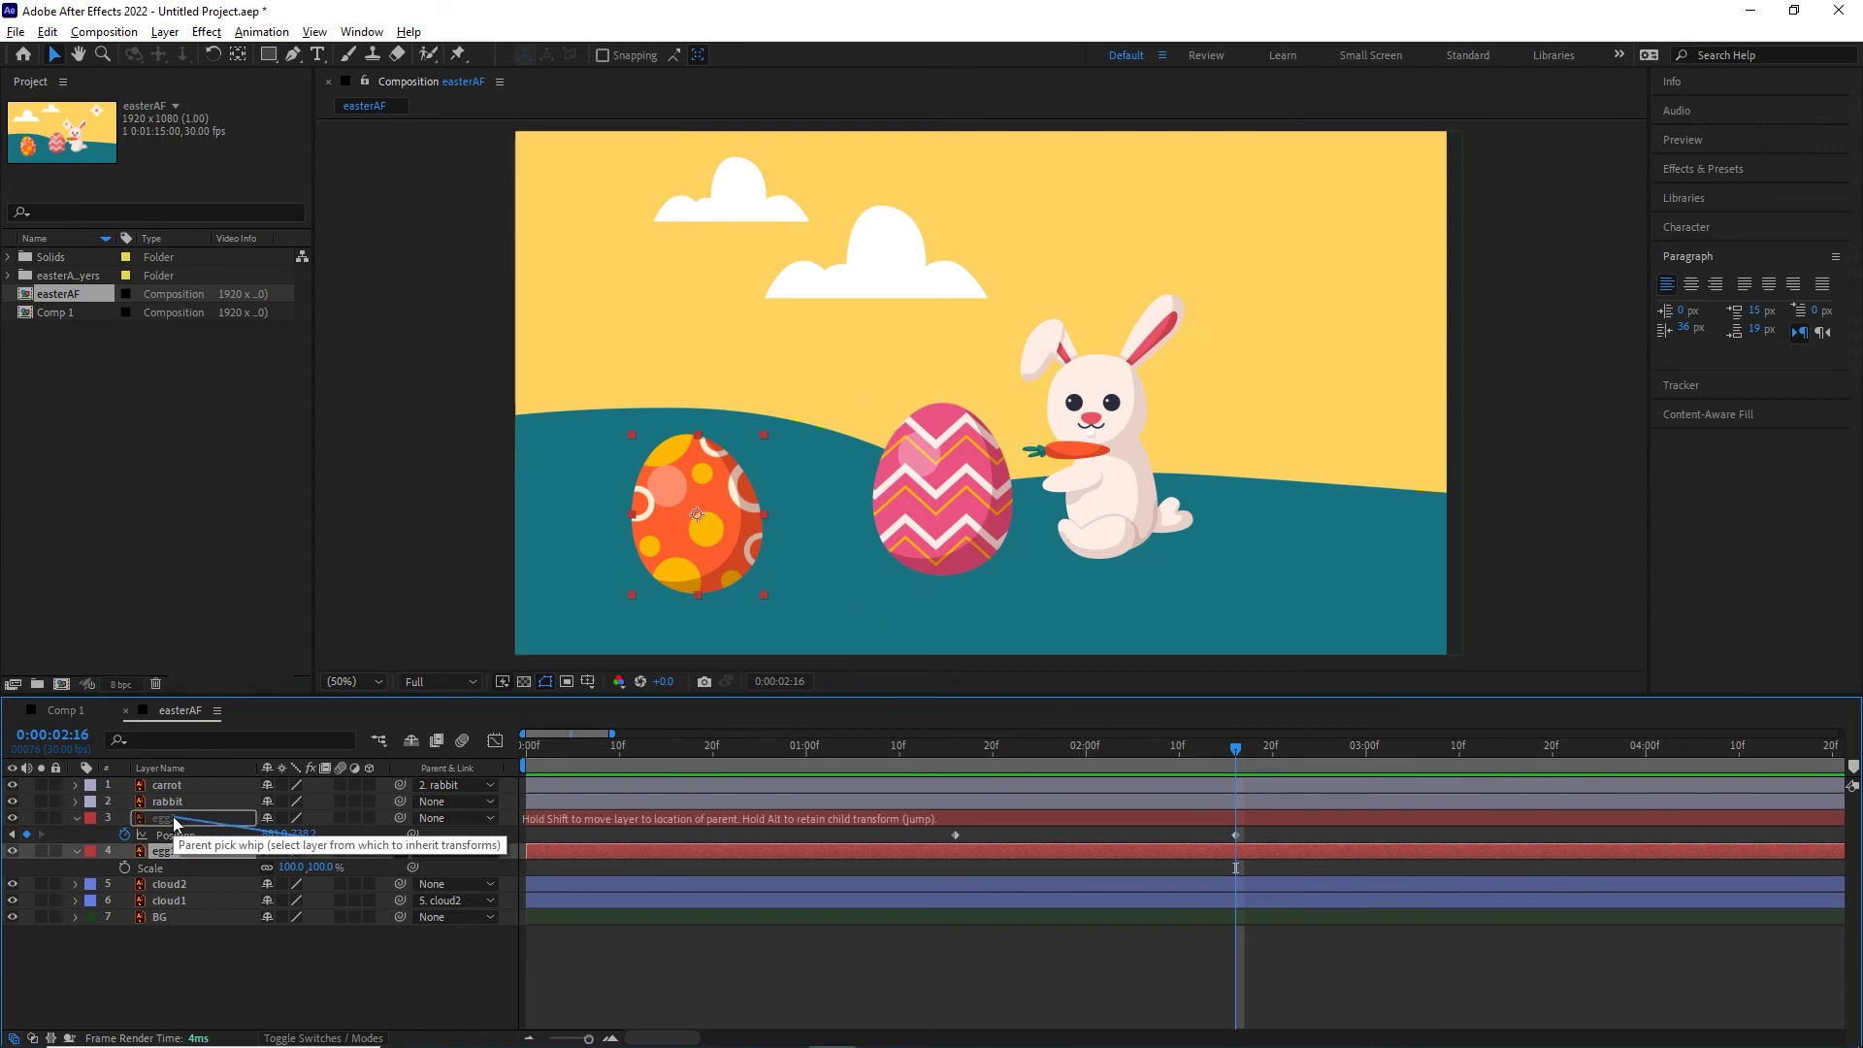
pyautogui.moveTo(1228, 742)
pyautogui.mouseDown()
pyautogui.moveTo(947, 778)
pyautogui.moveTo(1213, 773)
pyautogui.mouseUp()
pyautogui.hotkey('ctrl', 'z')
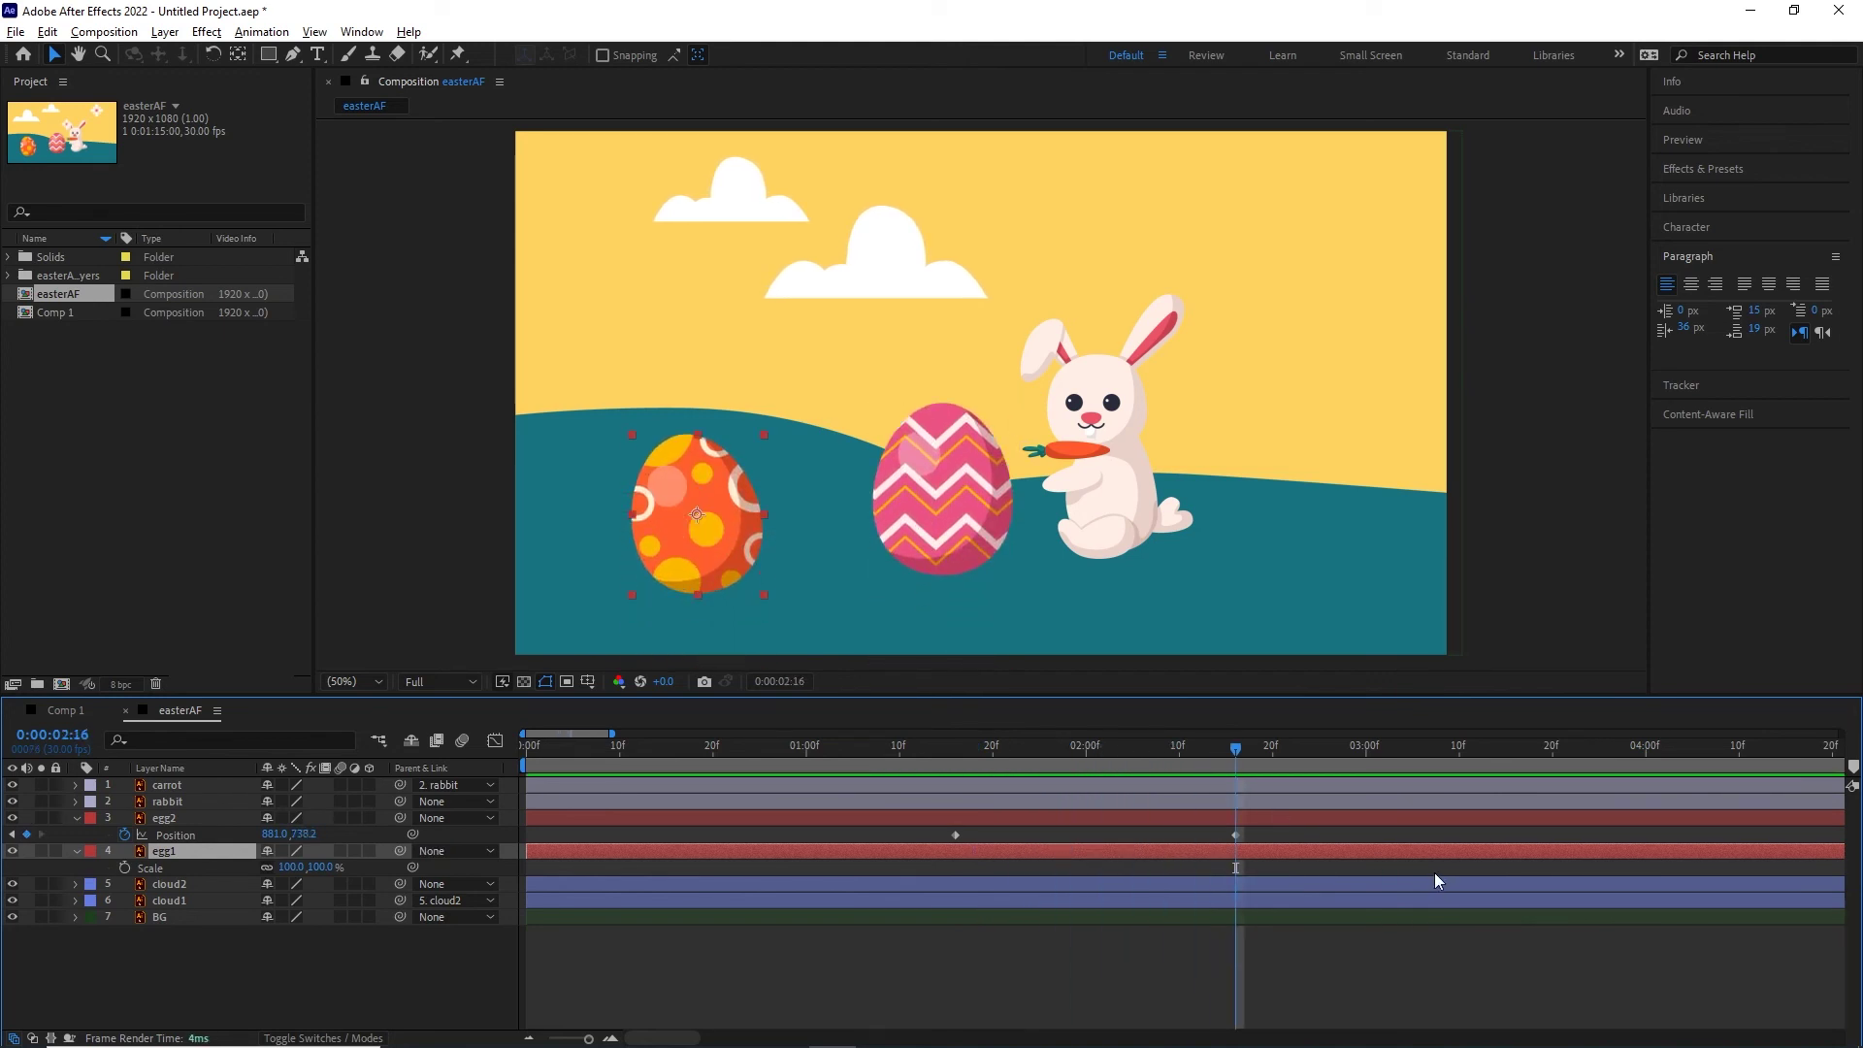
# - Try copying egg2's two Position keyframes onto egg1 starting at 1:16, and scrub through the movement
pyautogui.click(1262, 832)
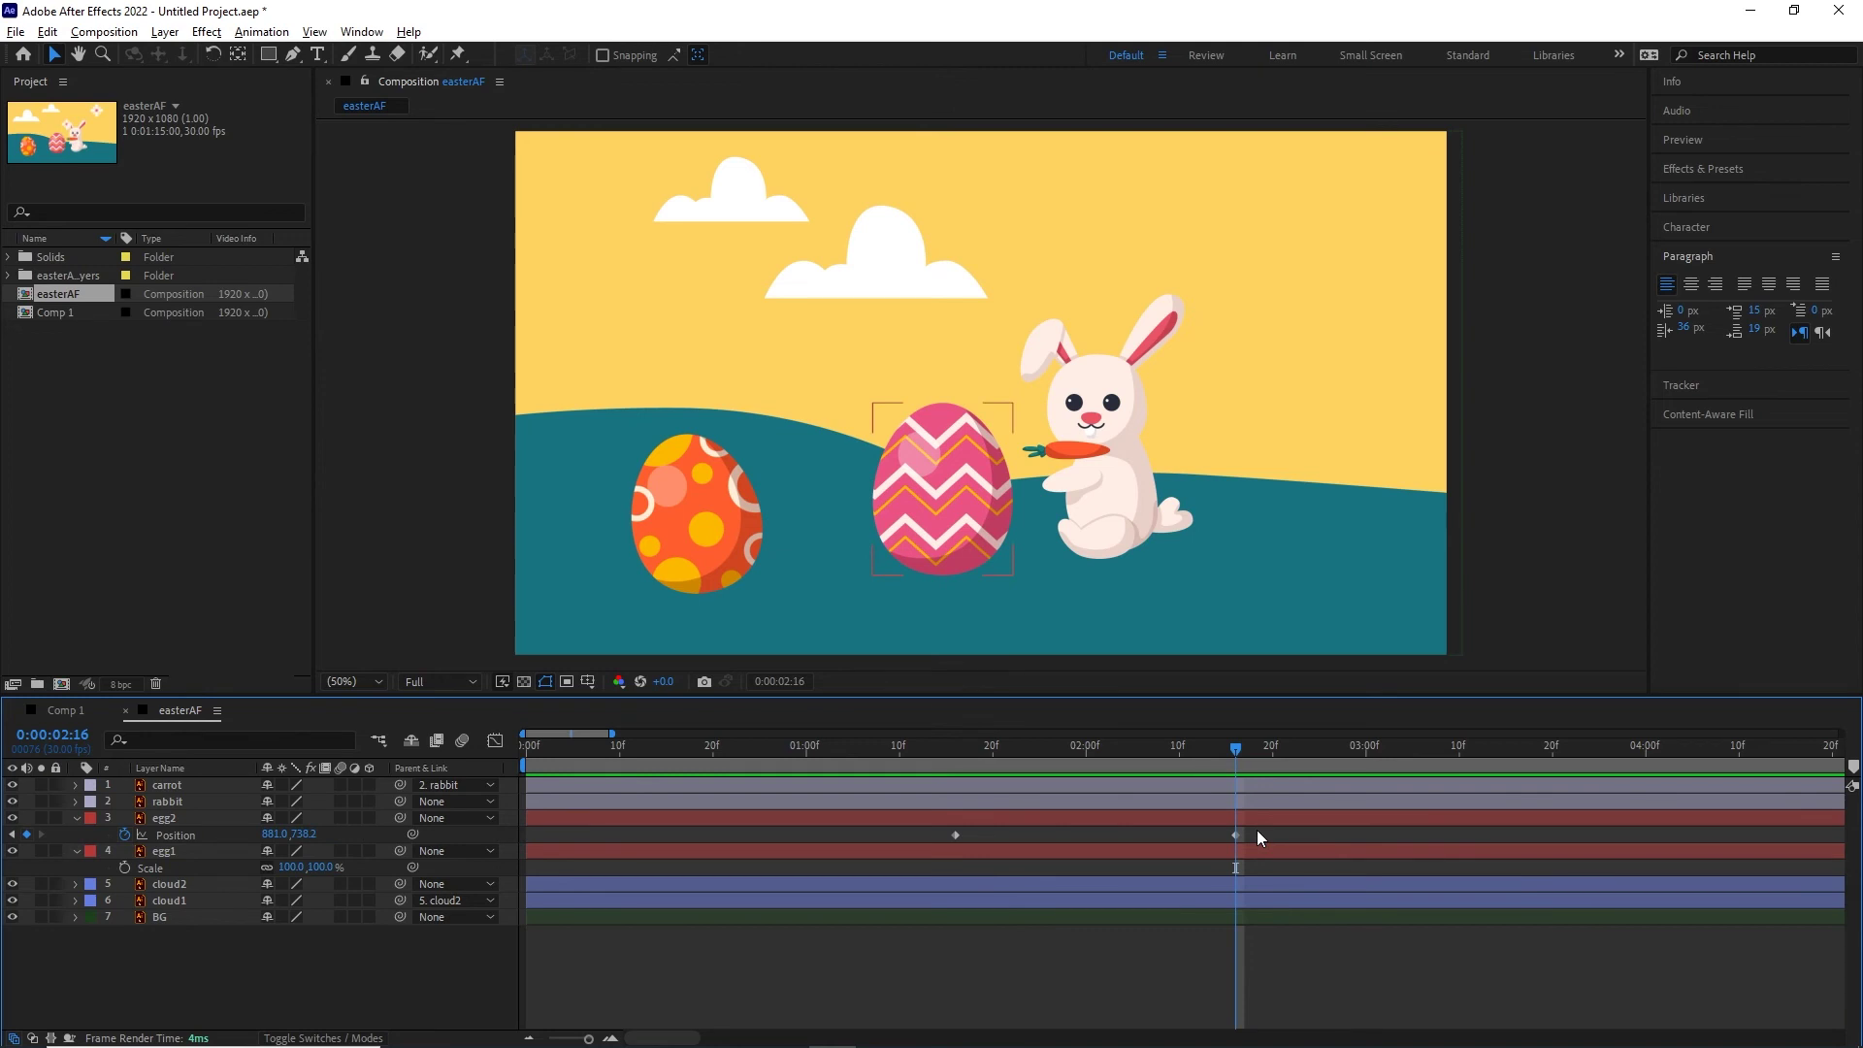
pyautogui.moveTo(1256, 829); pyautogui.dragTo(937, 836)
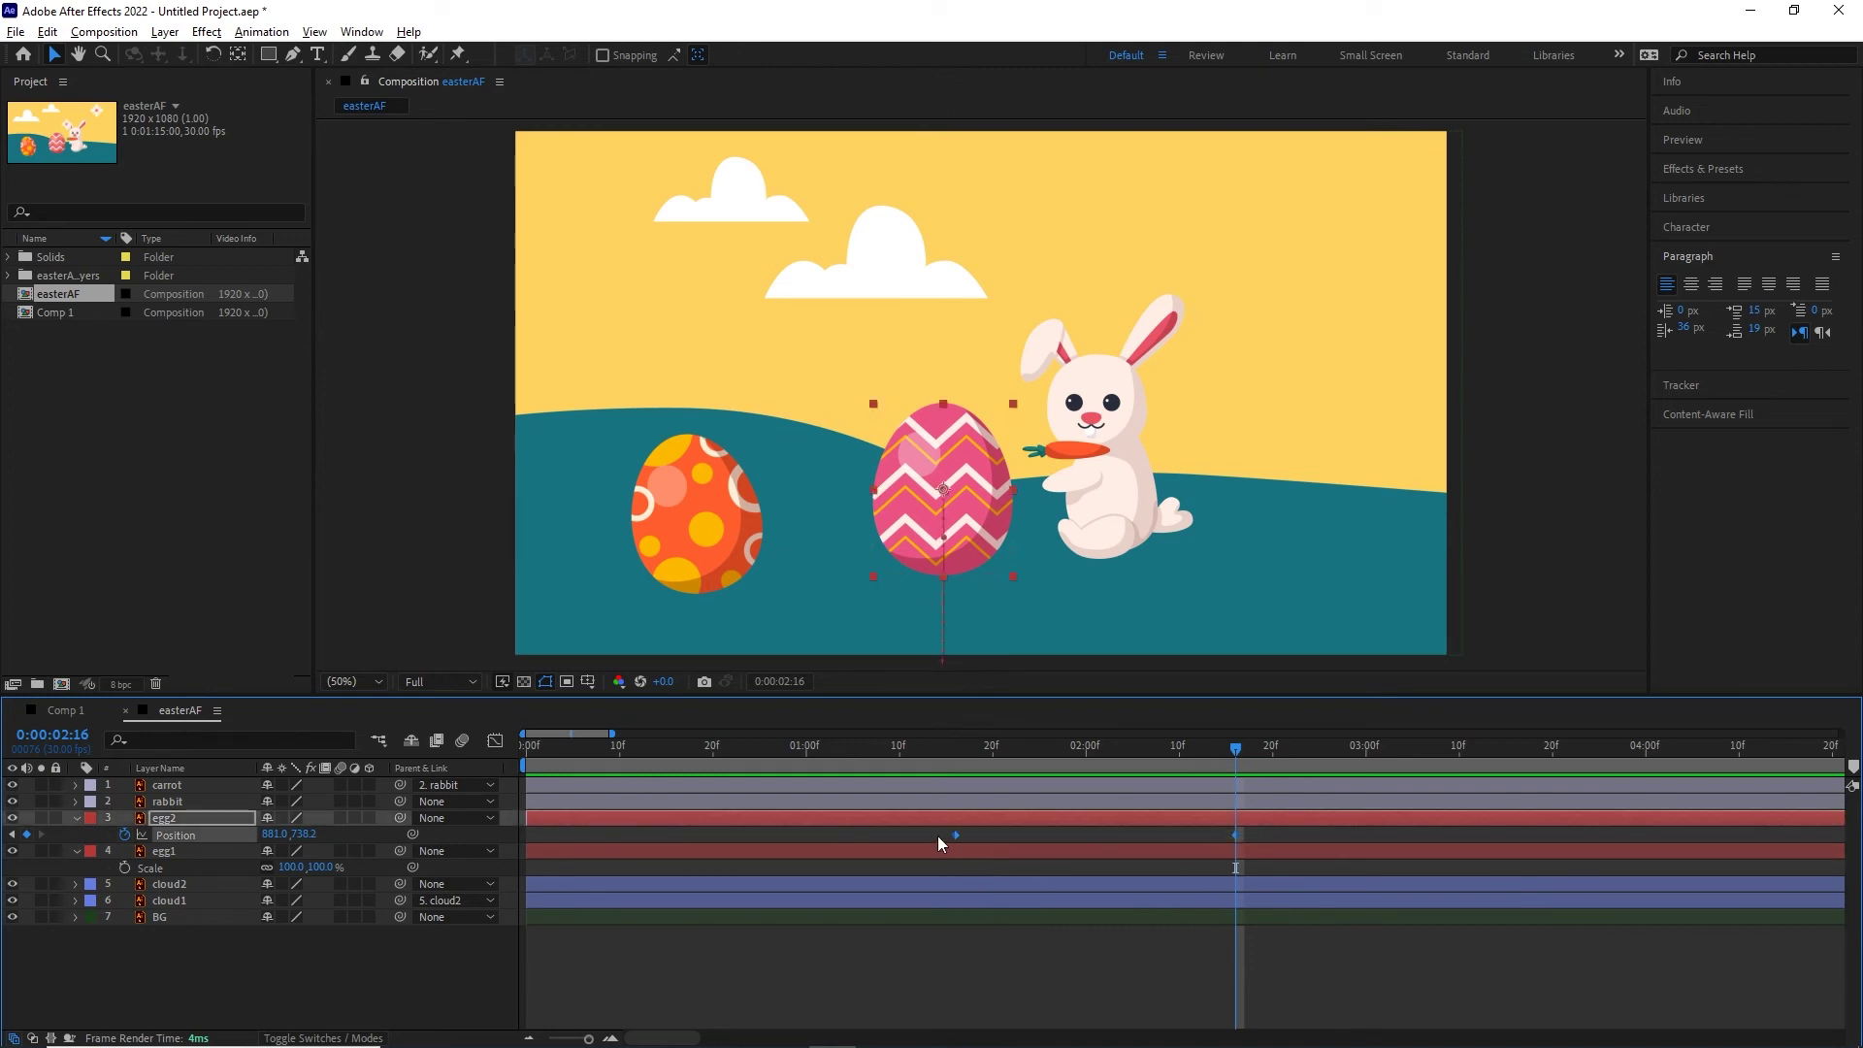
pyautogui.click(154, 852)
pyautogui.press('p')
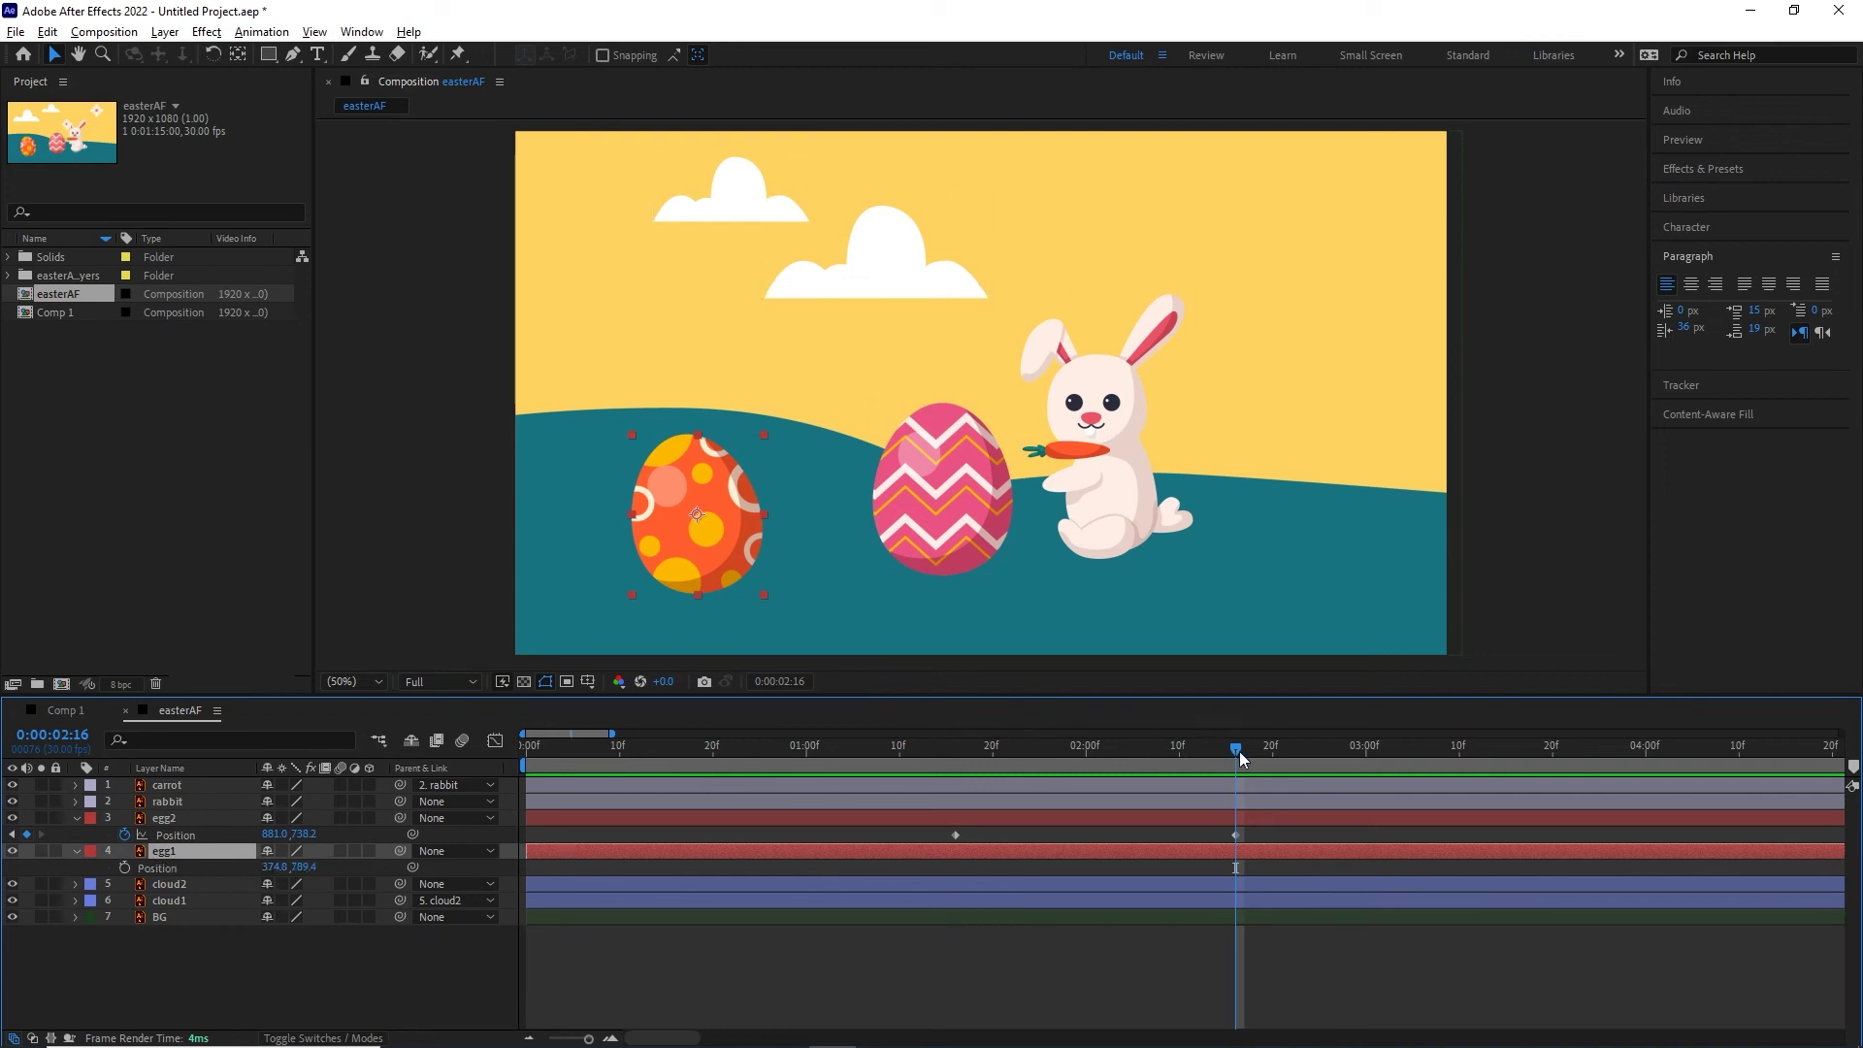
pyautogui.moveTo(1238, 751); pyautogui.dragTo(959, 752)
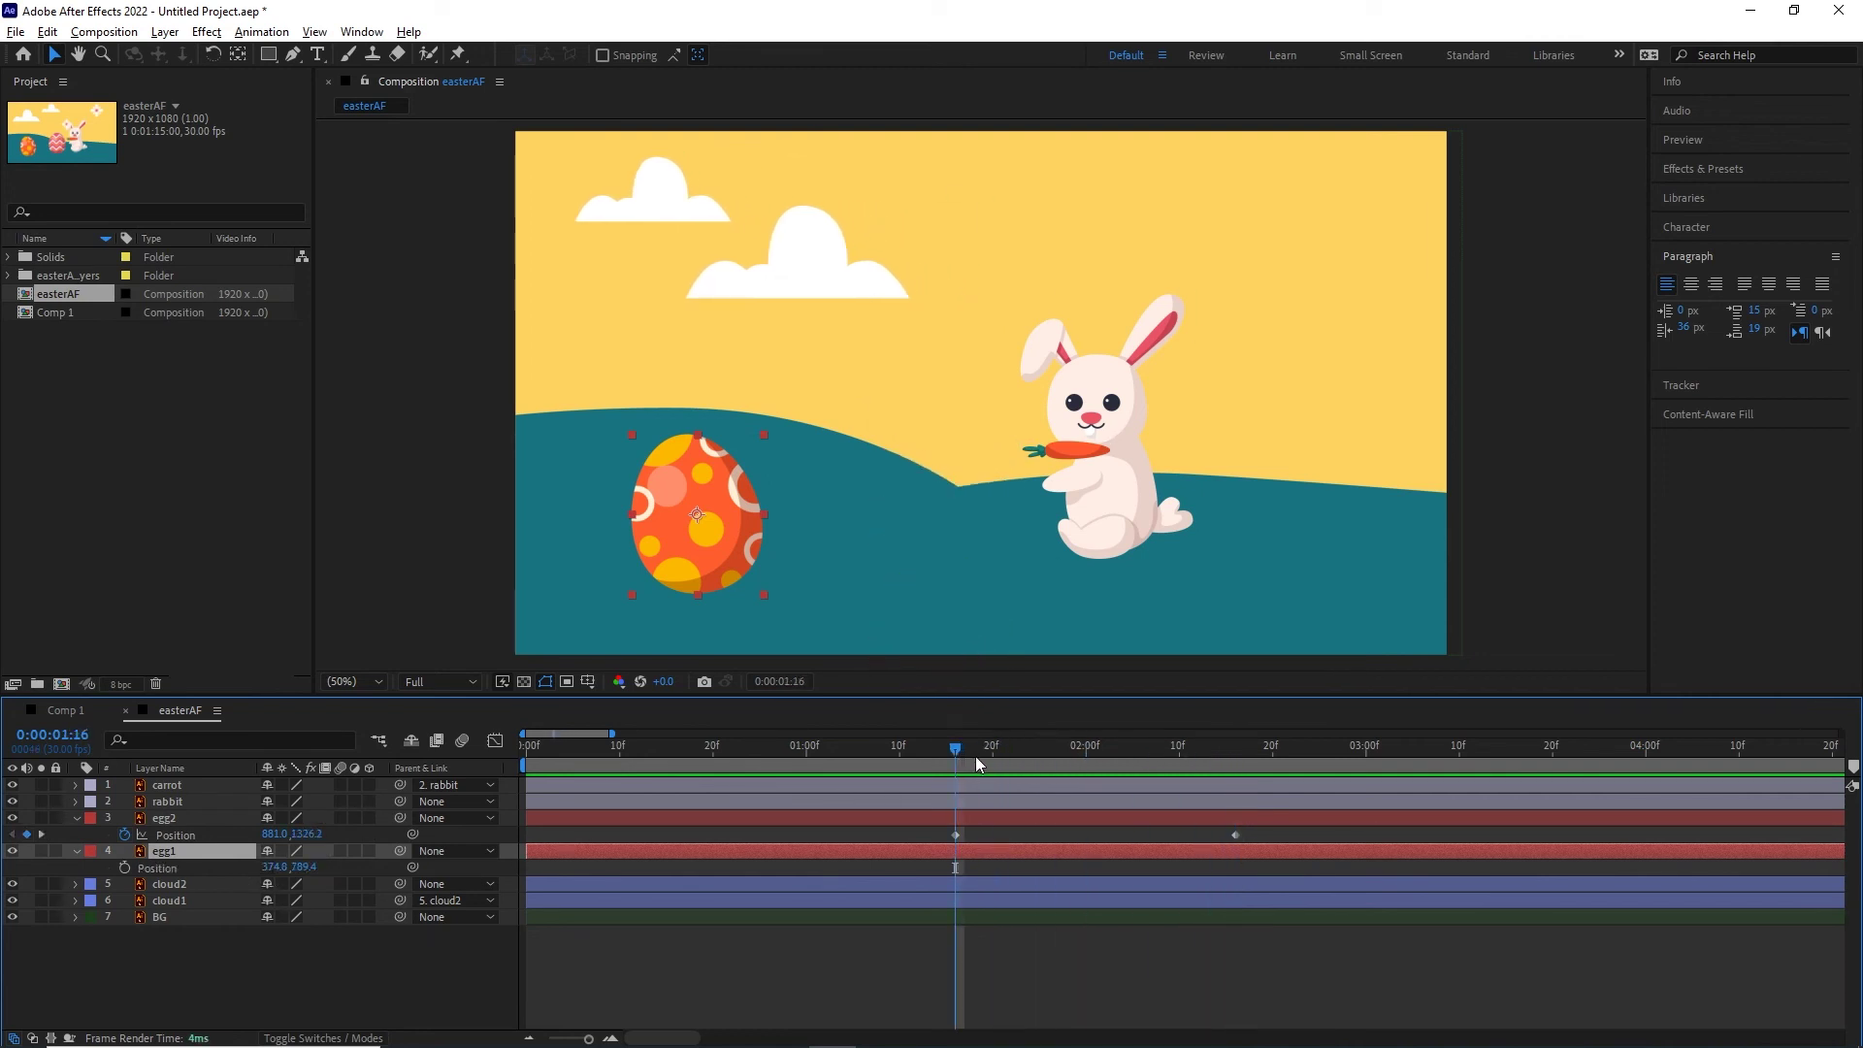
pyautogui.hotkey('ctrl', 'v')
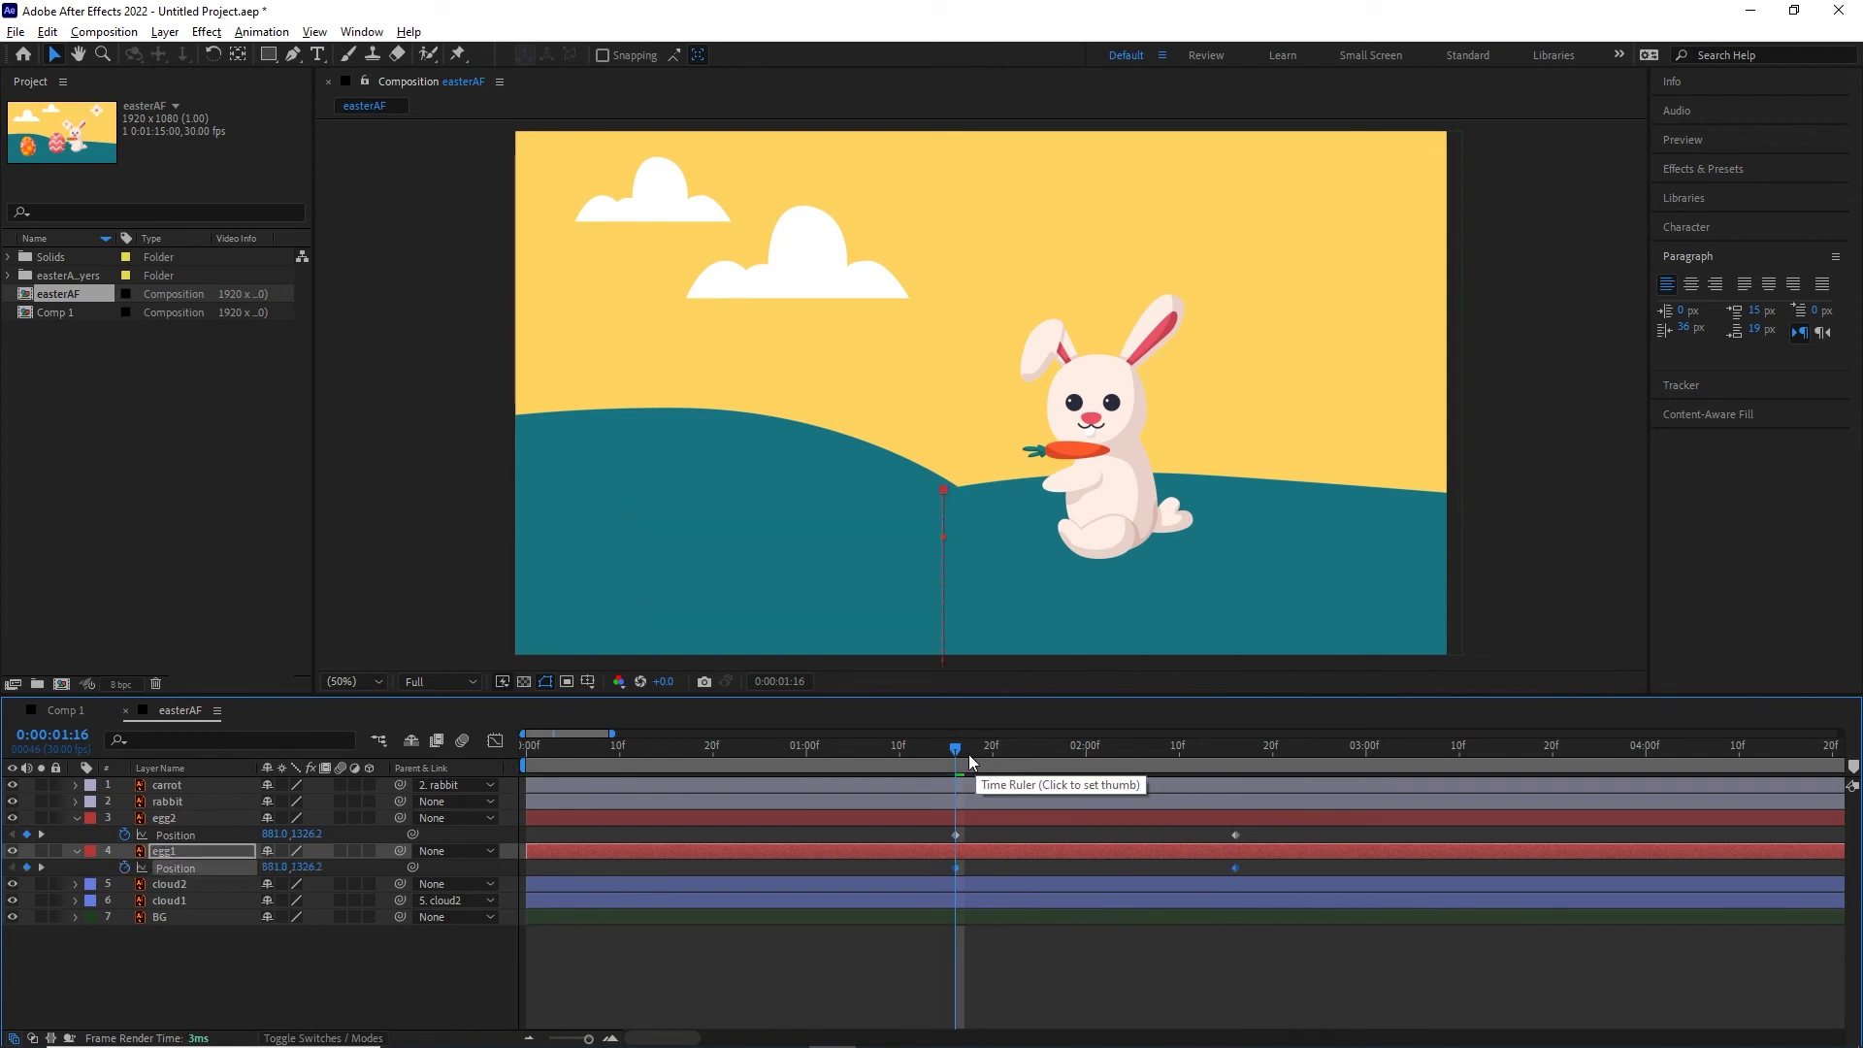
pyautogui.moveTo(959, 749); pyautogui.dragTo(1203, 725)
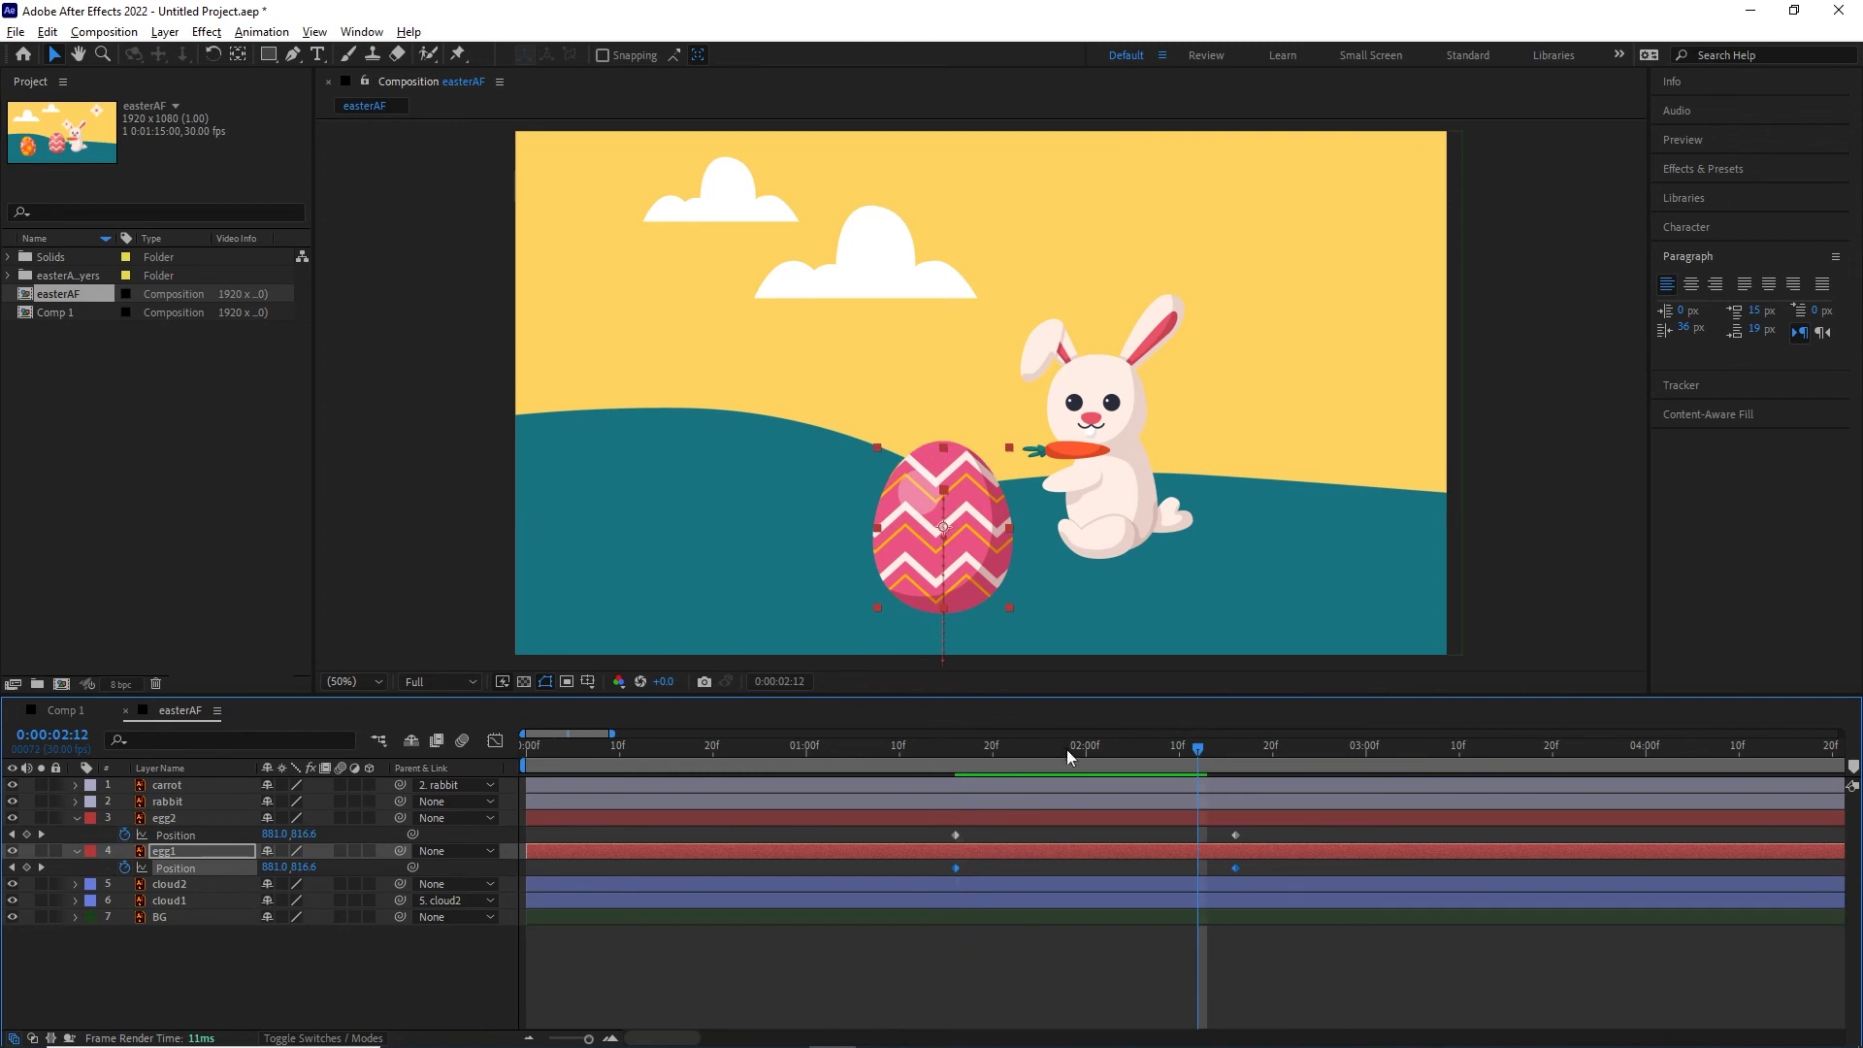
# - Hide and reshow egg2 to check egg1 behind it, undo the Position keyframe paste on egg1, and scrub ahead to 2:18
pyautogui.click(165, 818)
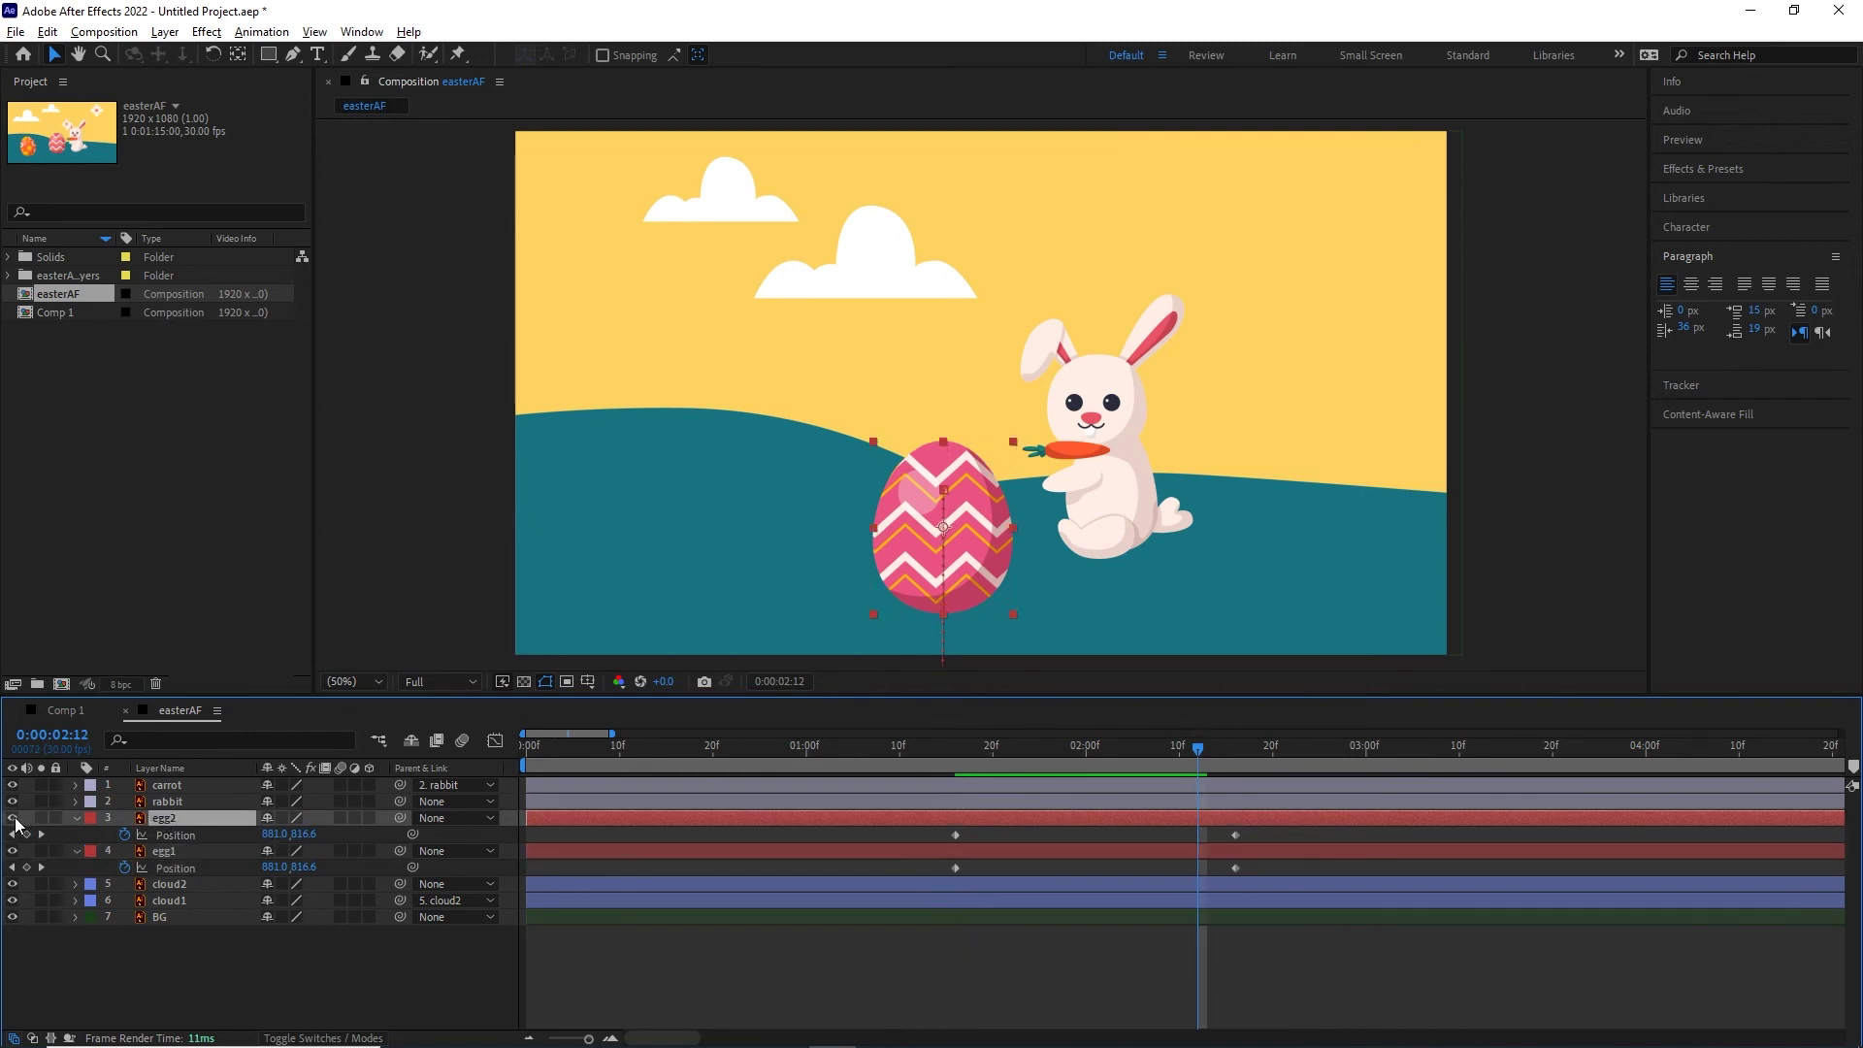
pyautogui.click(12, 818)
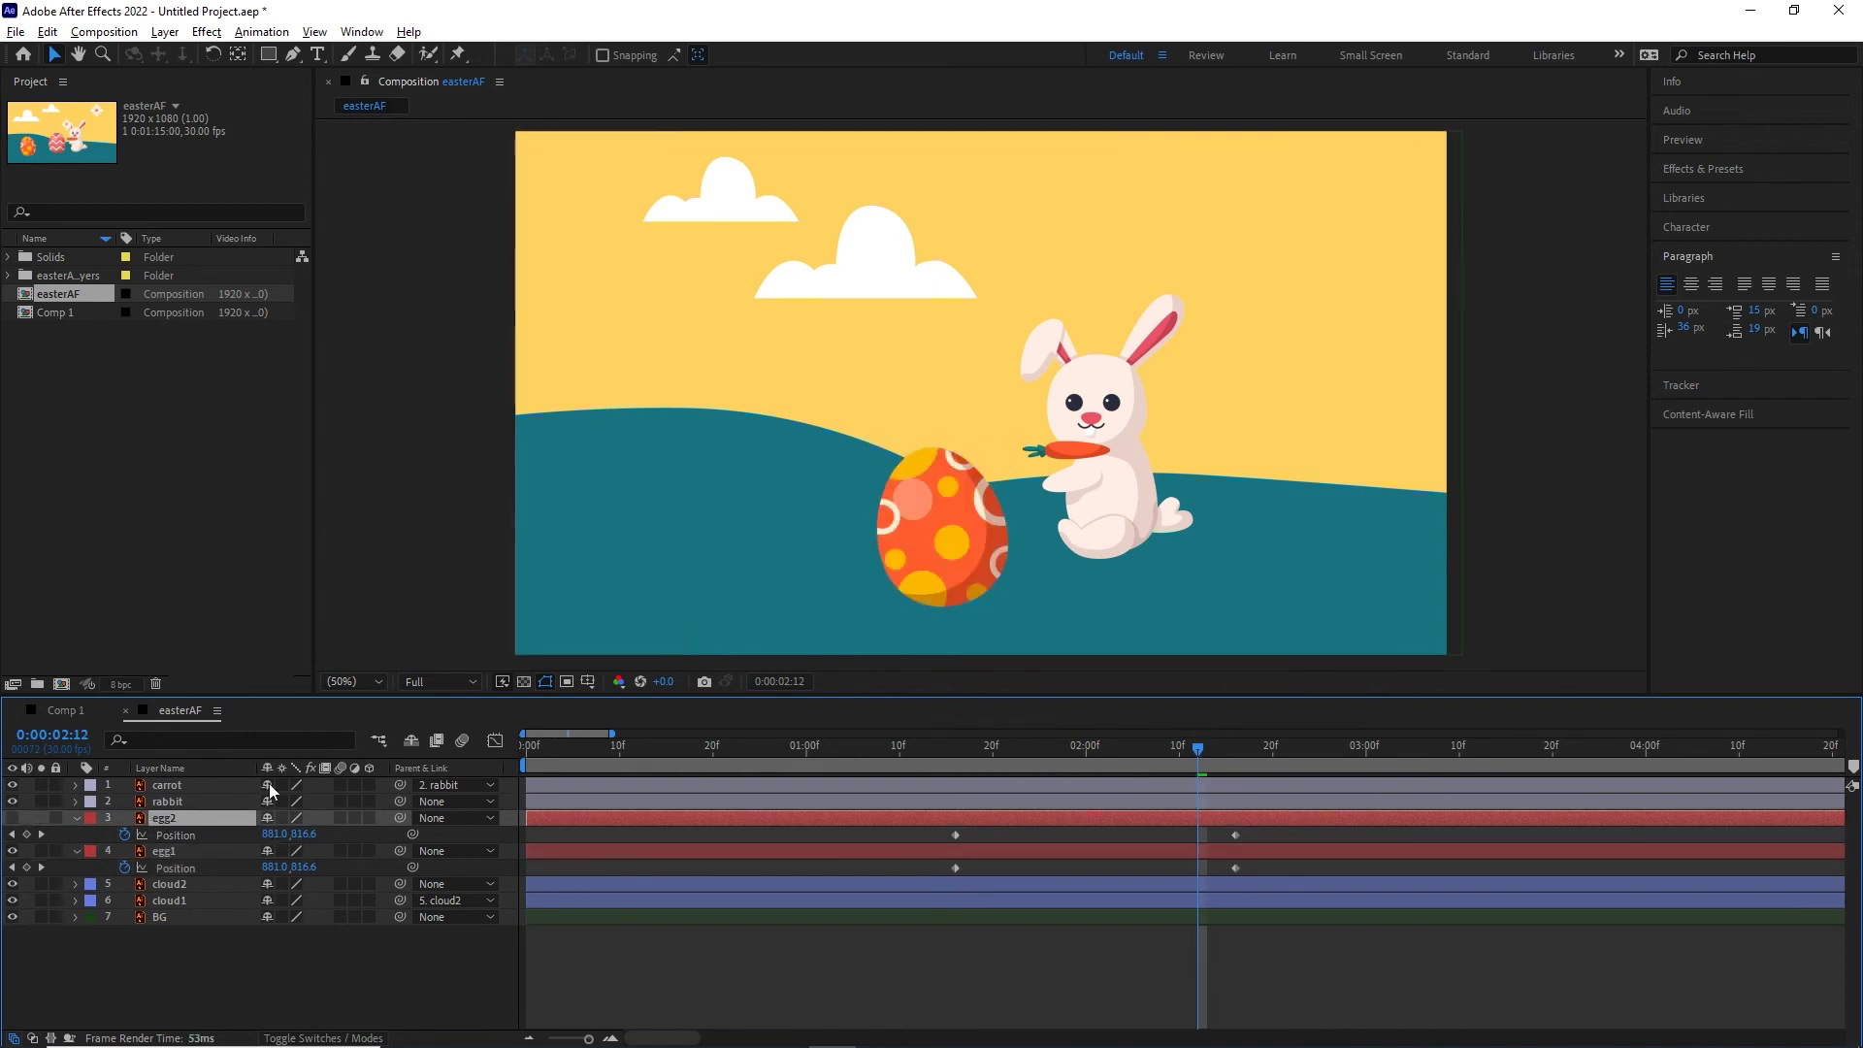
pyautogui.click(12, 818)
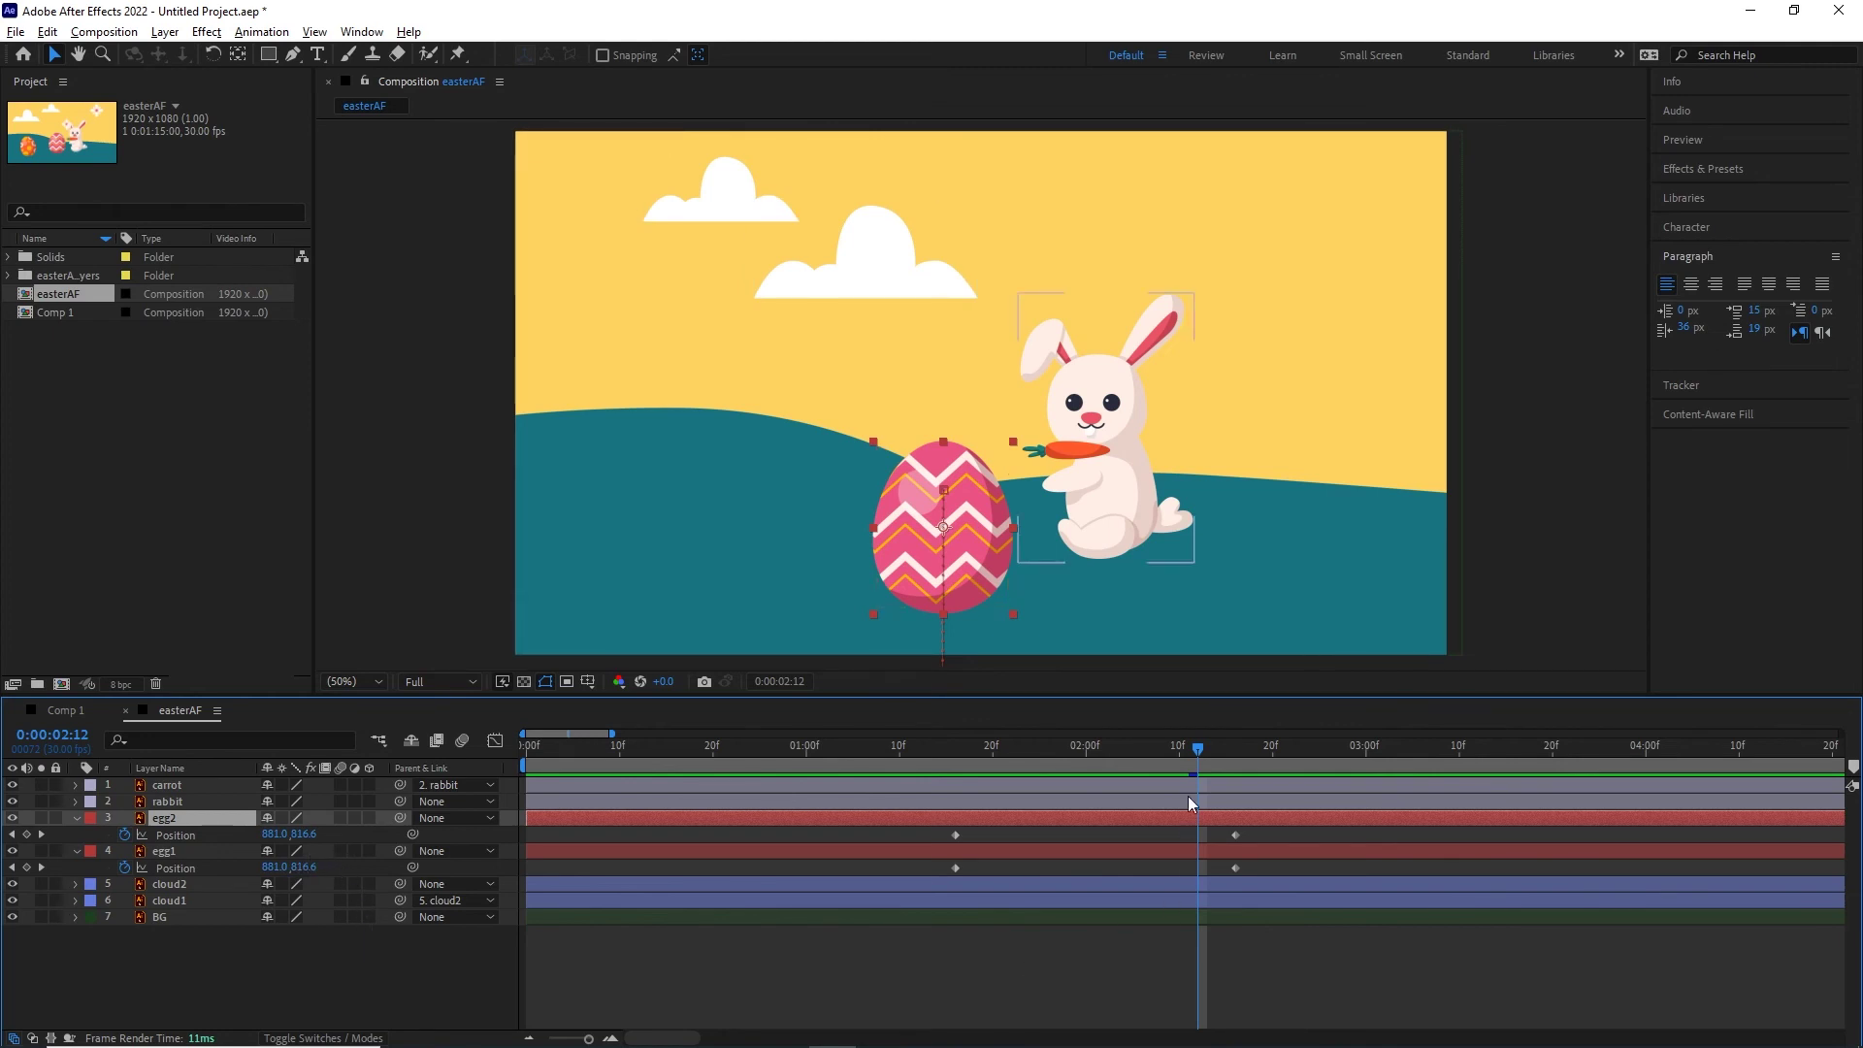
pyautogui.click(1020, 763)
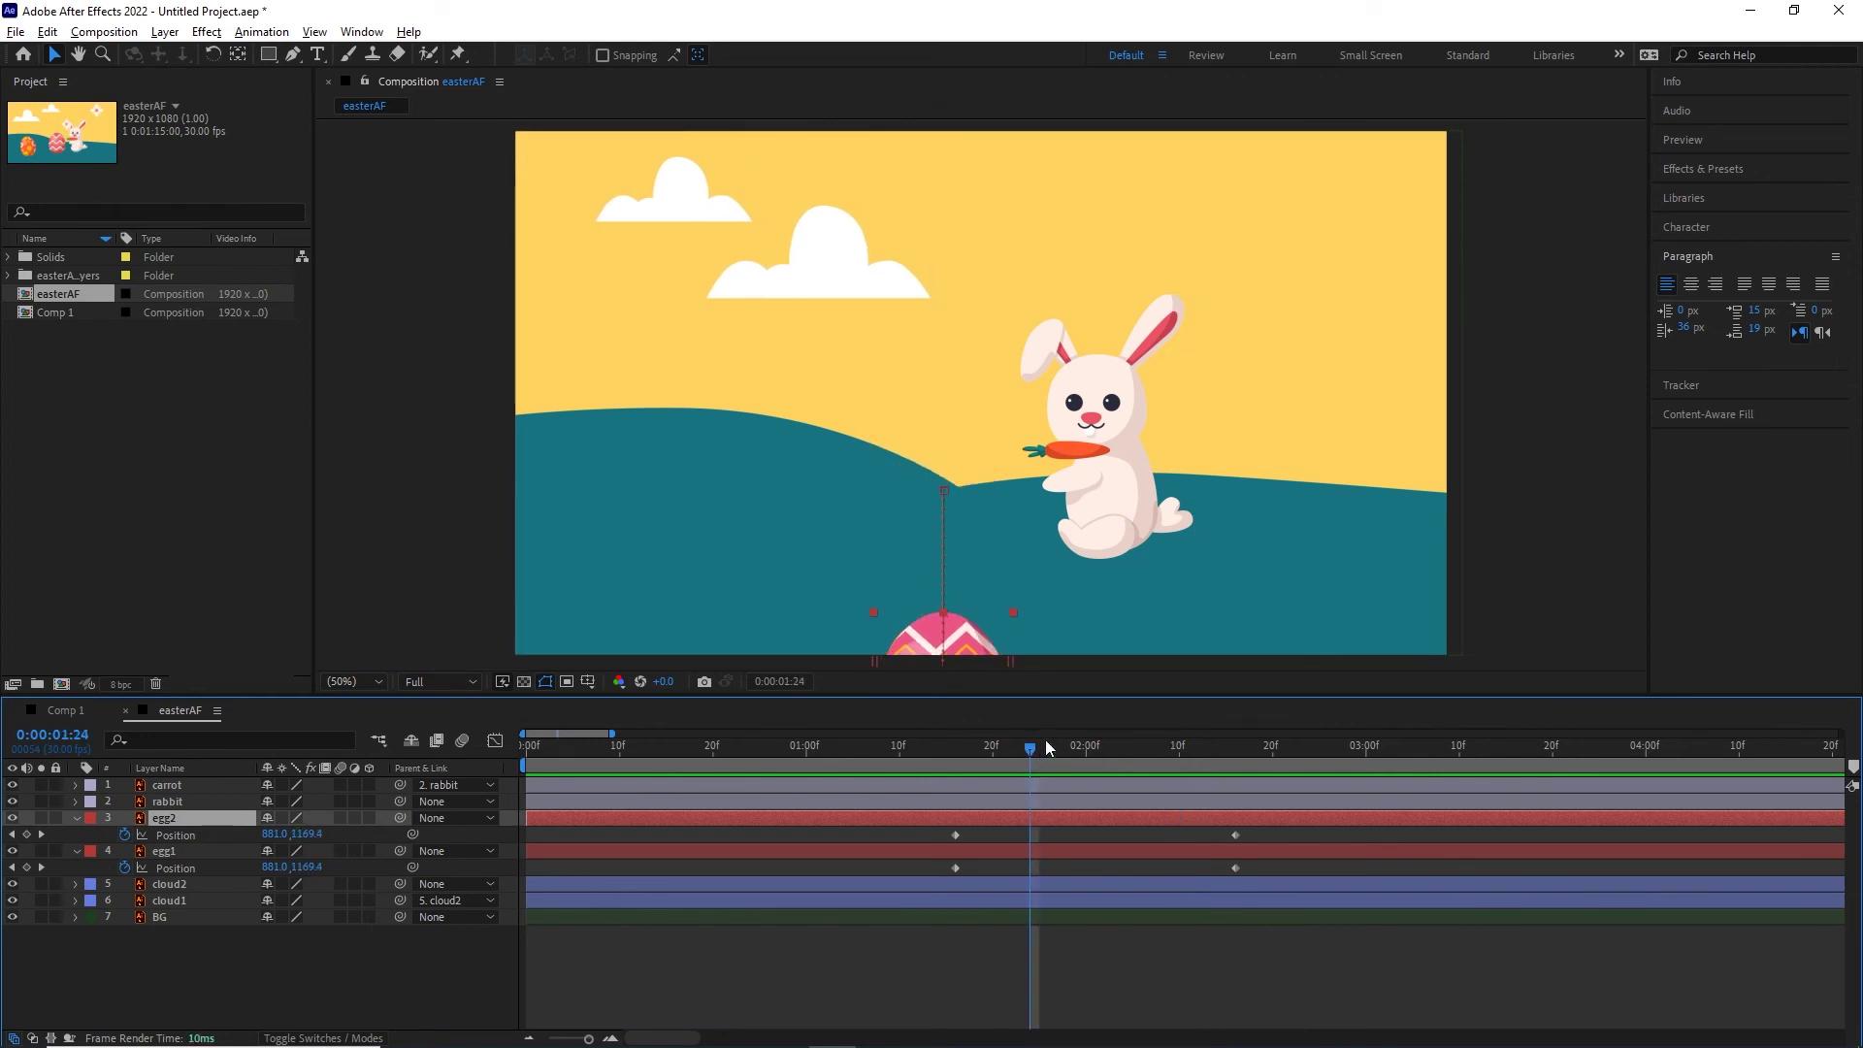
pyautogui.hotkey('ctrl', 'z')
pyautogui.hotkey('ctrl', 'z')
pyautogui.hotkey('ctrl', 'z')
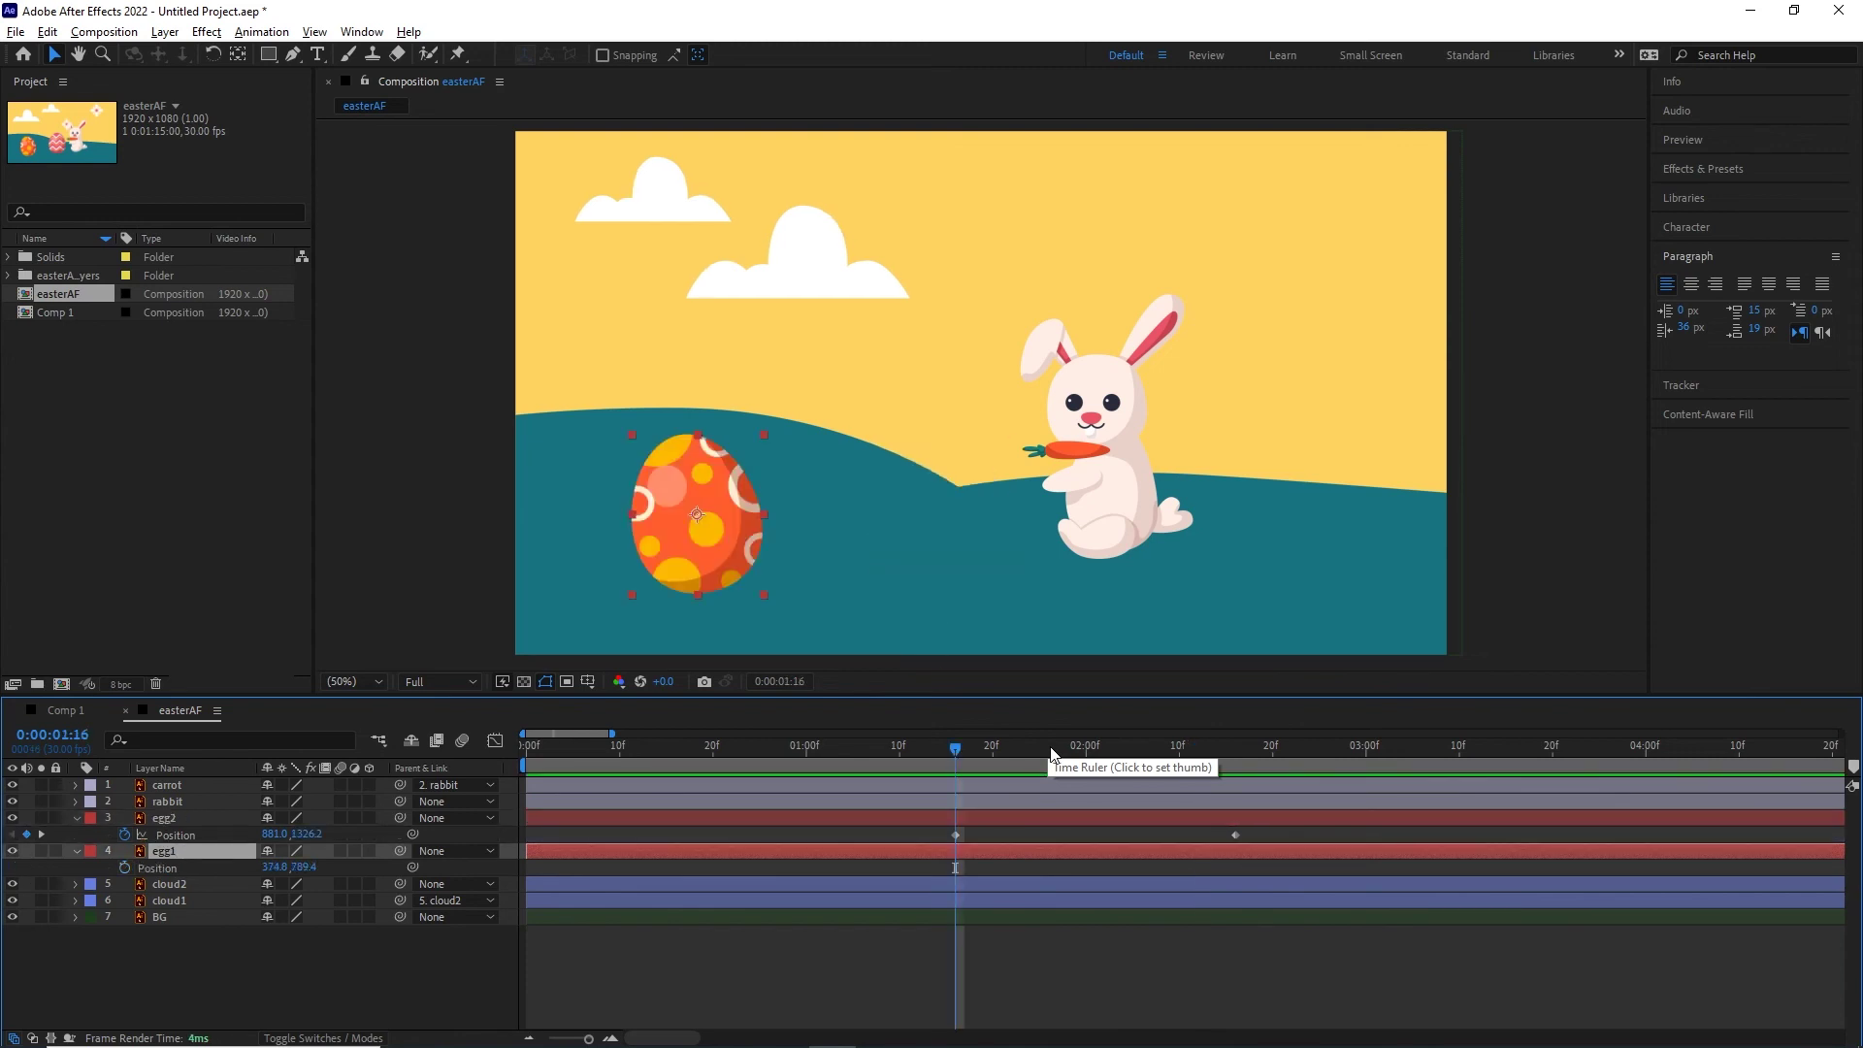
pyautogui.moveTo(961, 763); pyautogui.dragTo(1253, 754)
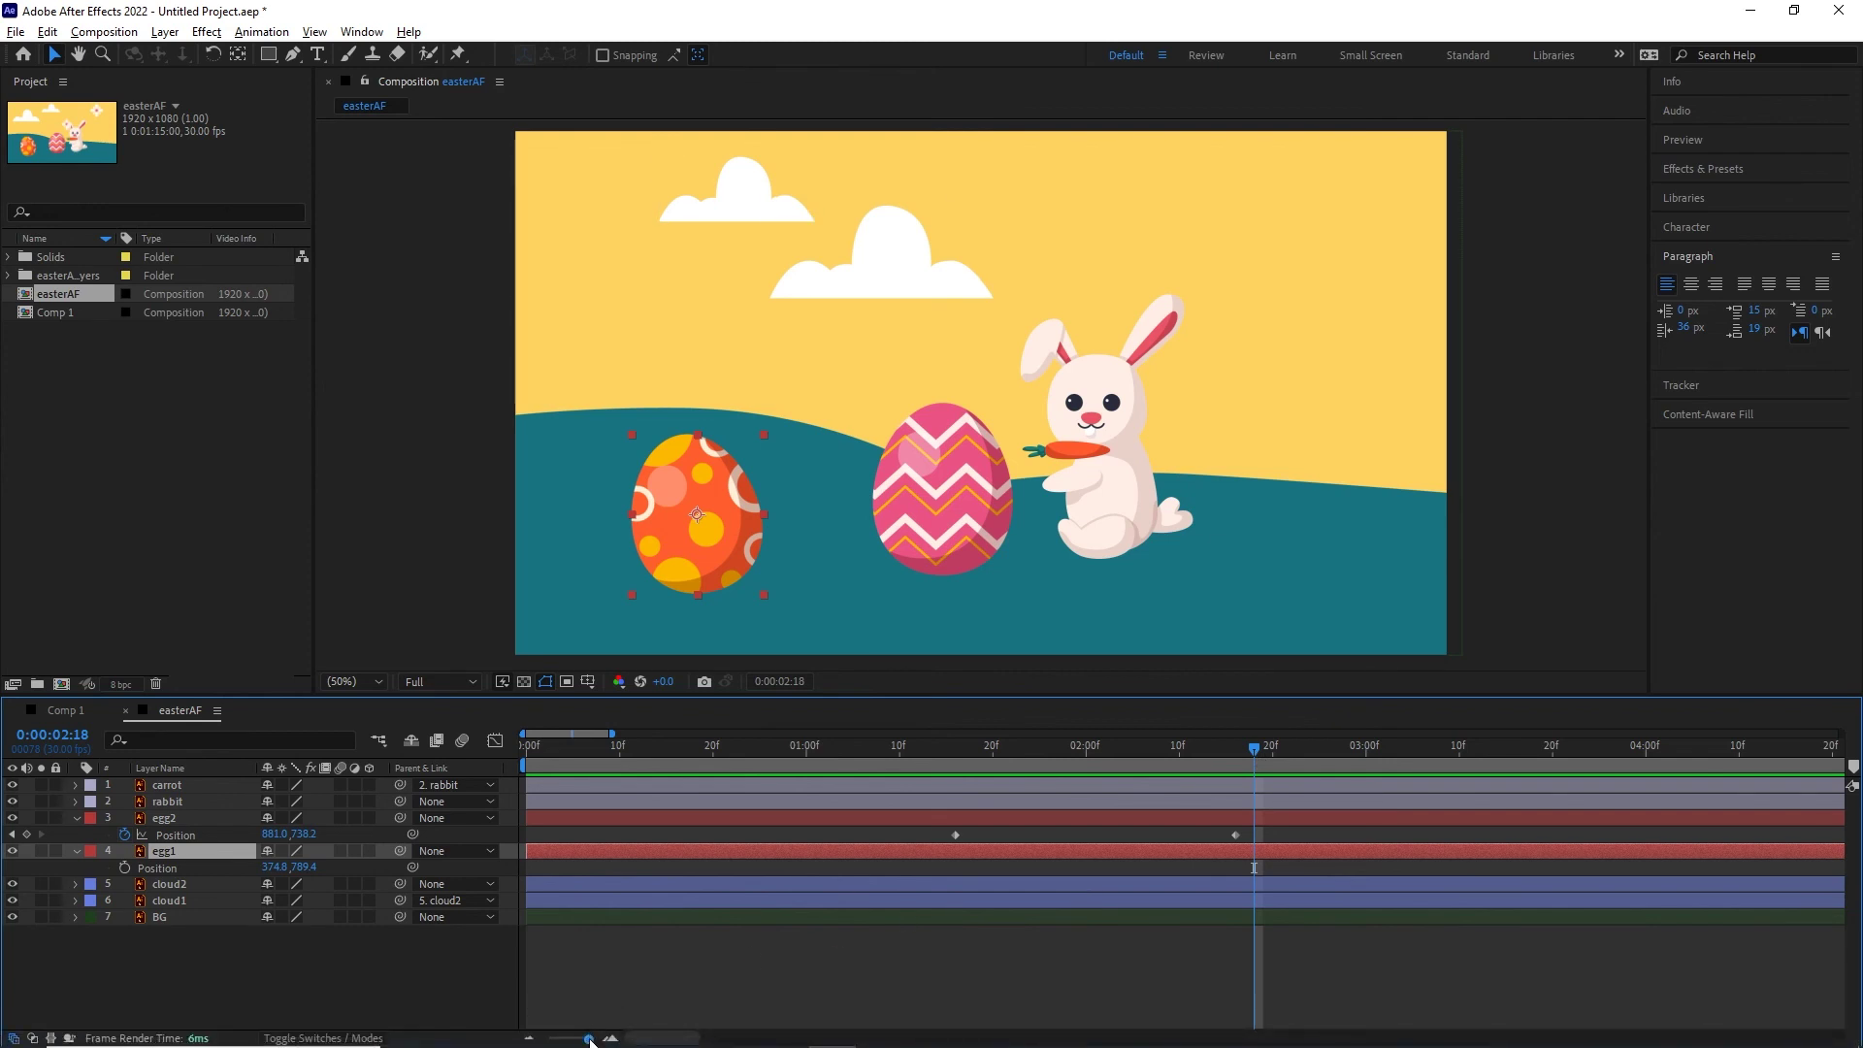
# - Parent egg1 to egg2 with the playhead at 0:00:02:25, after egg2's rise has finished
pyautogui.moveTo(593, 1036); pyautogui.dragTo(499, 1043)
pyautogui.moveTo(572, 745); pyautogui.dragTo(494, 755)
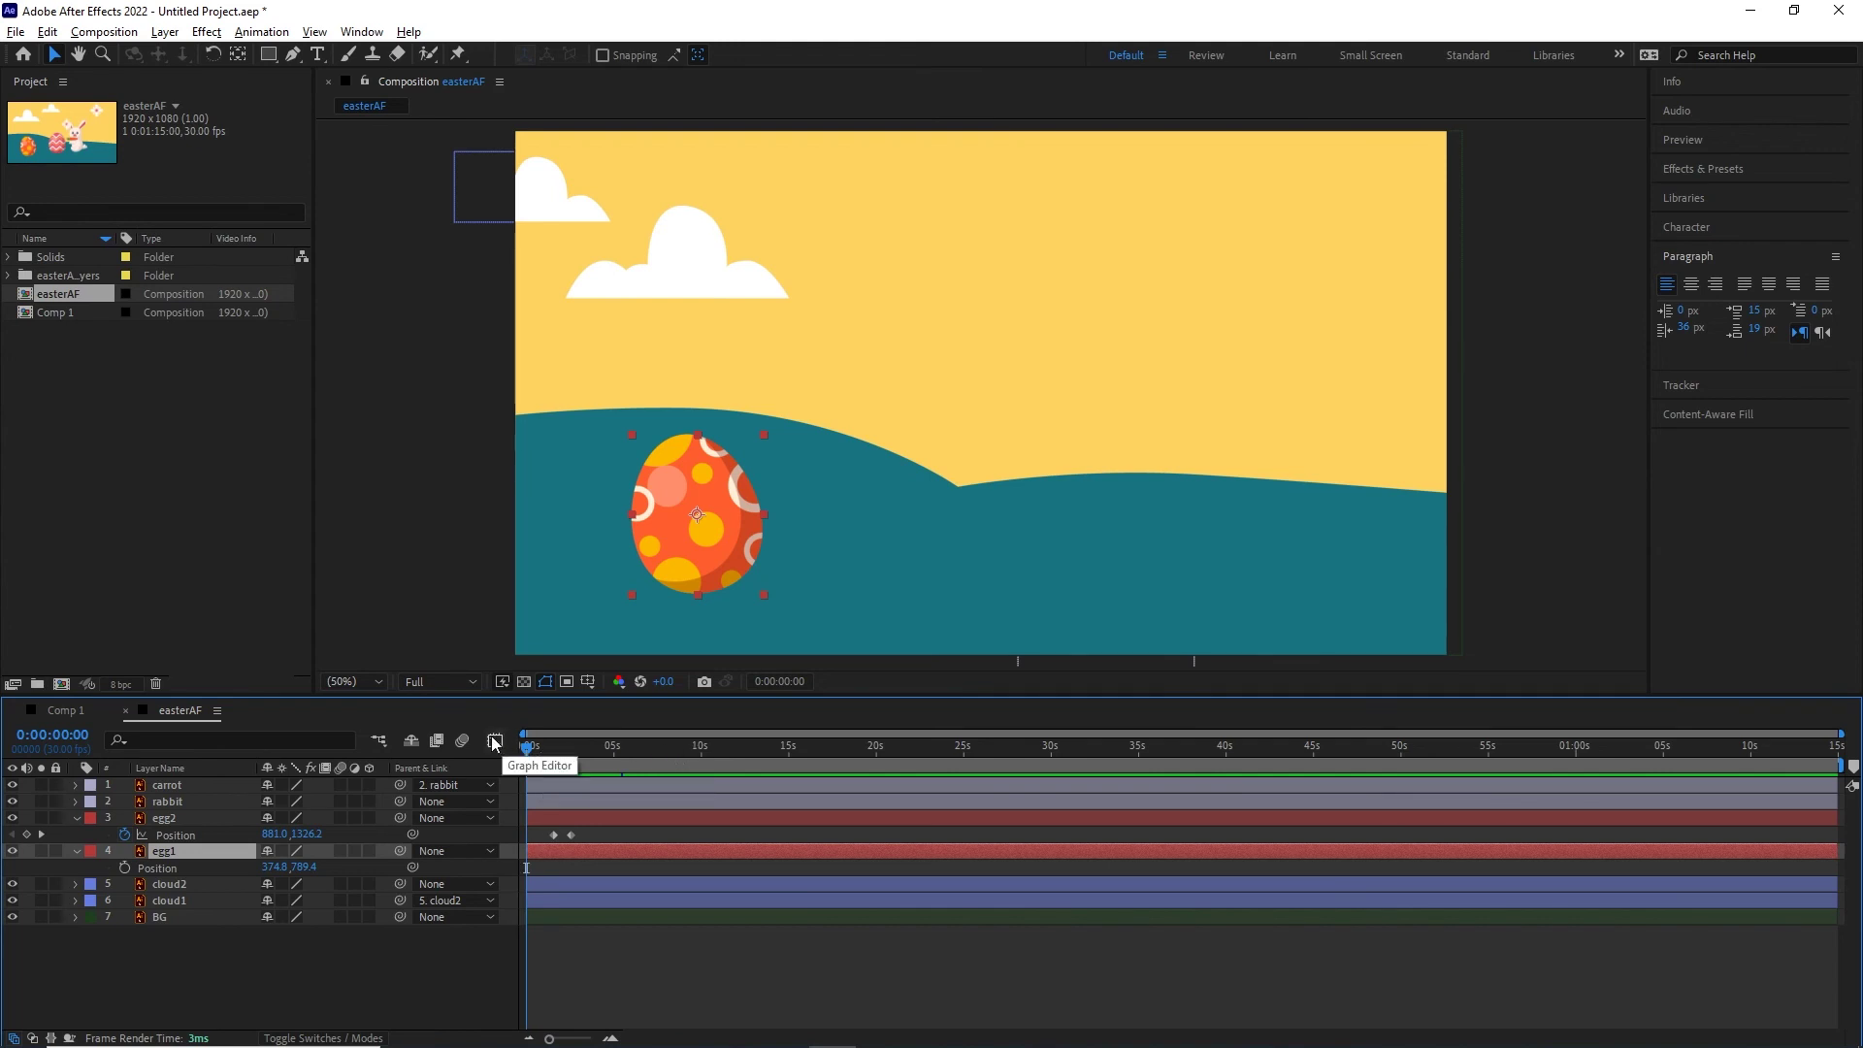
pyautogui.moveTo(527, 748); pyautogui.dragTo(576, 757)
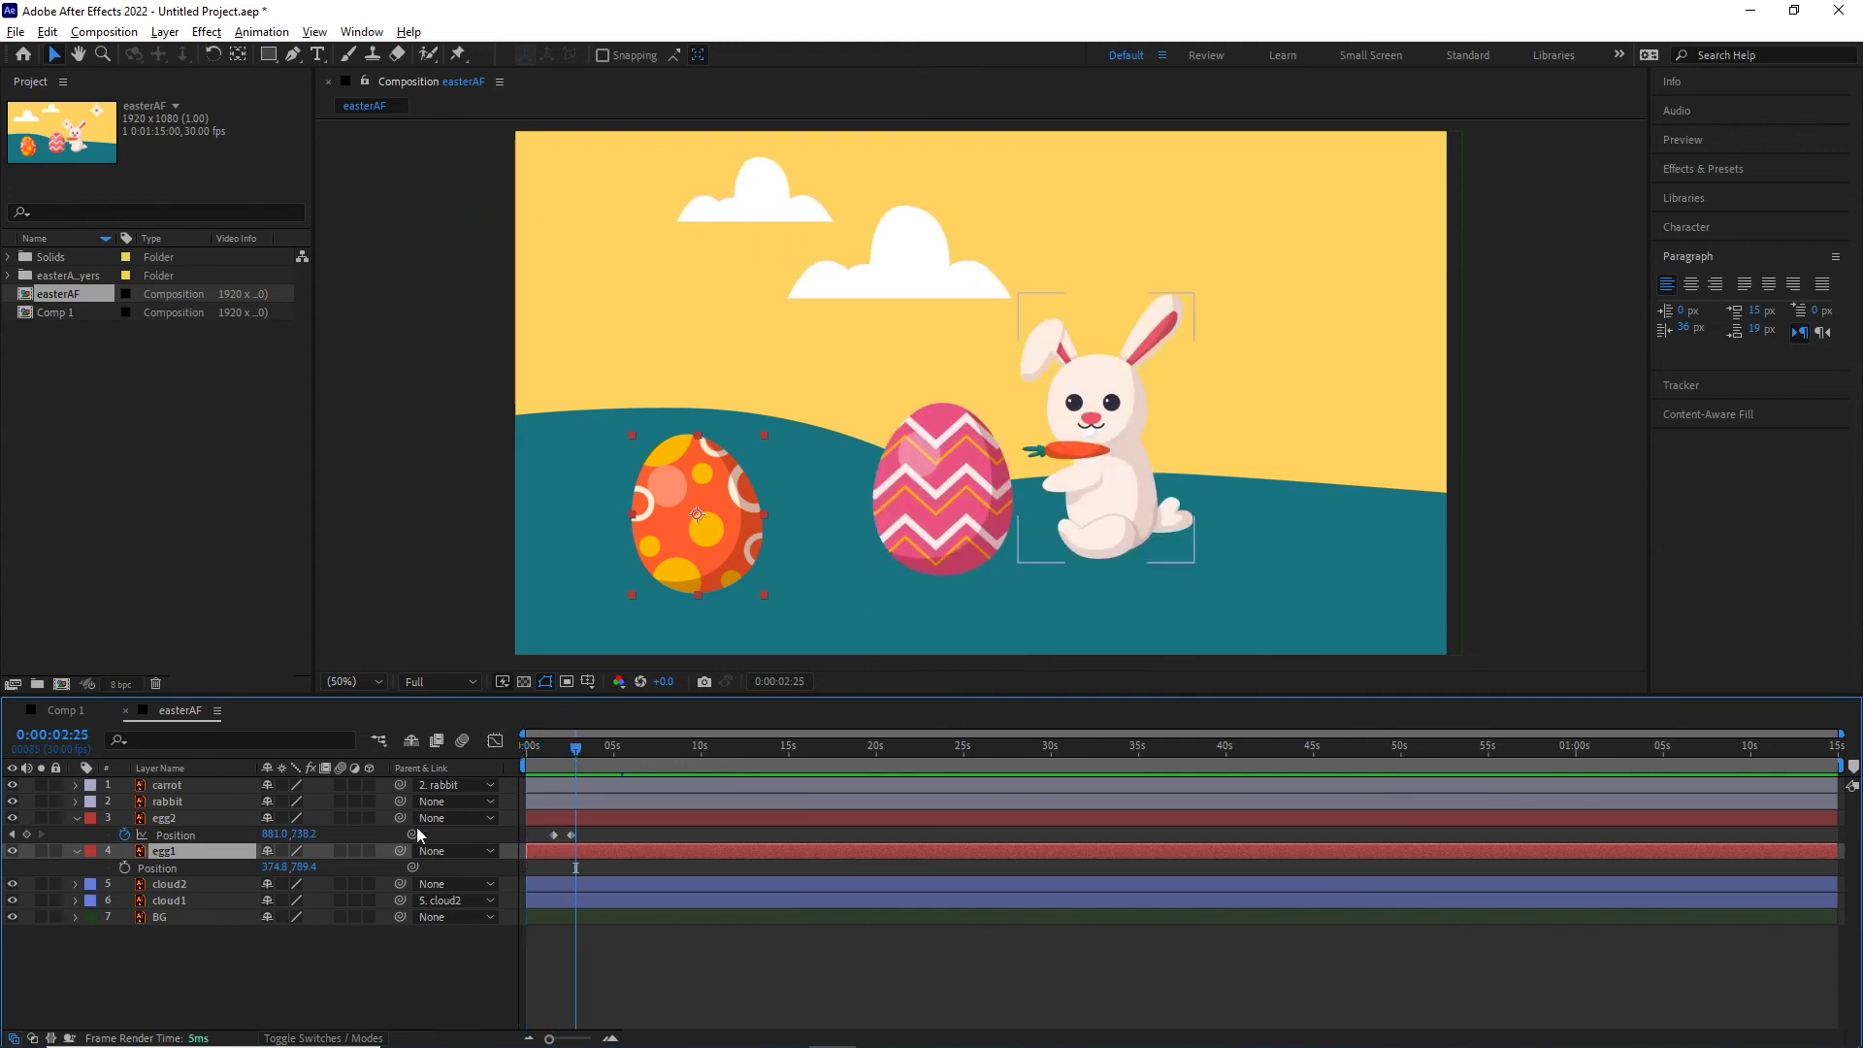
pyautogui.click(172, 817)
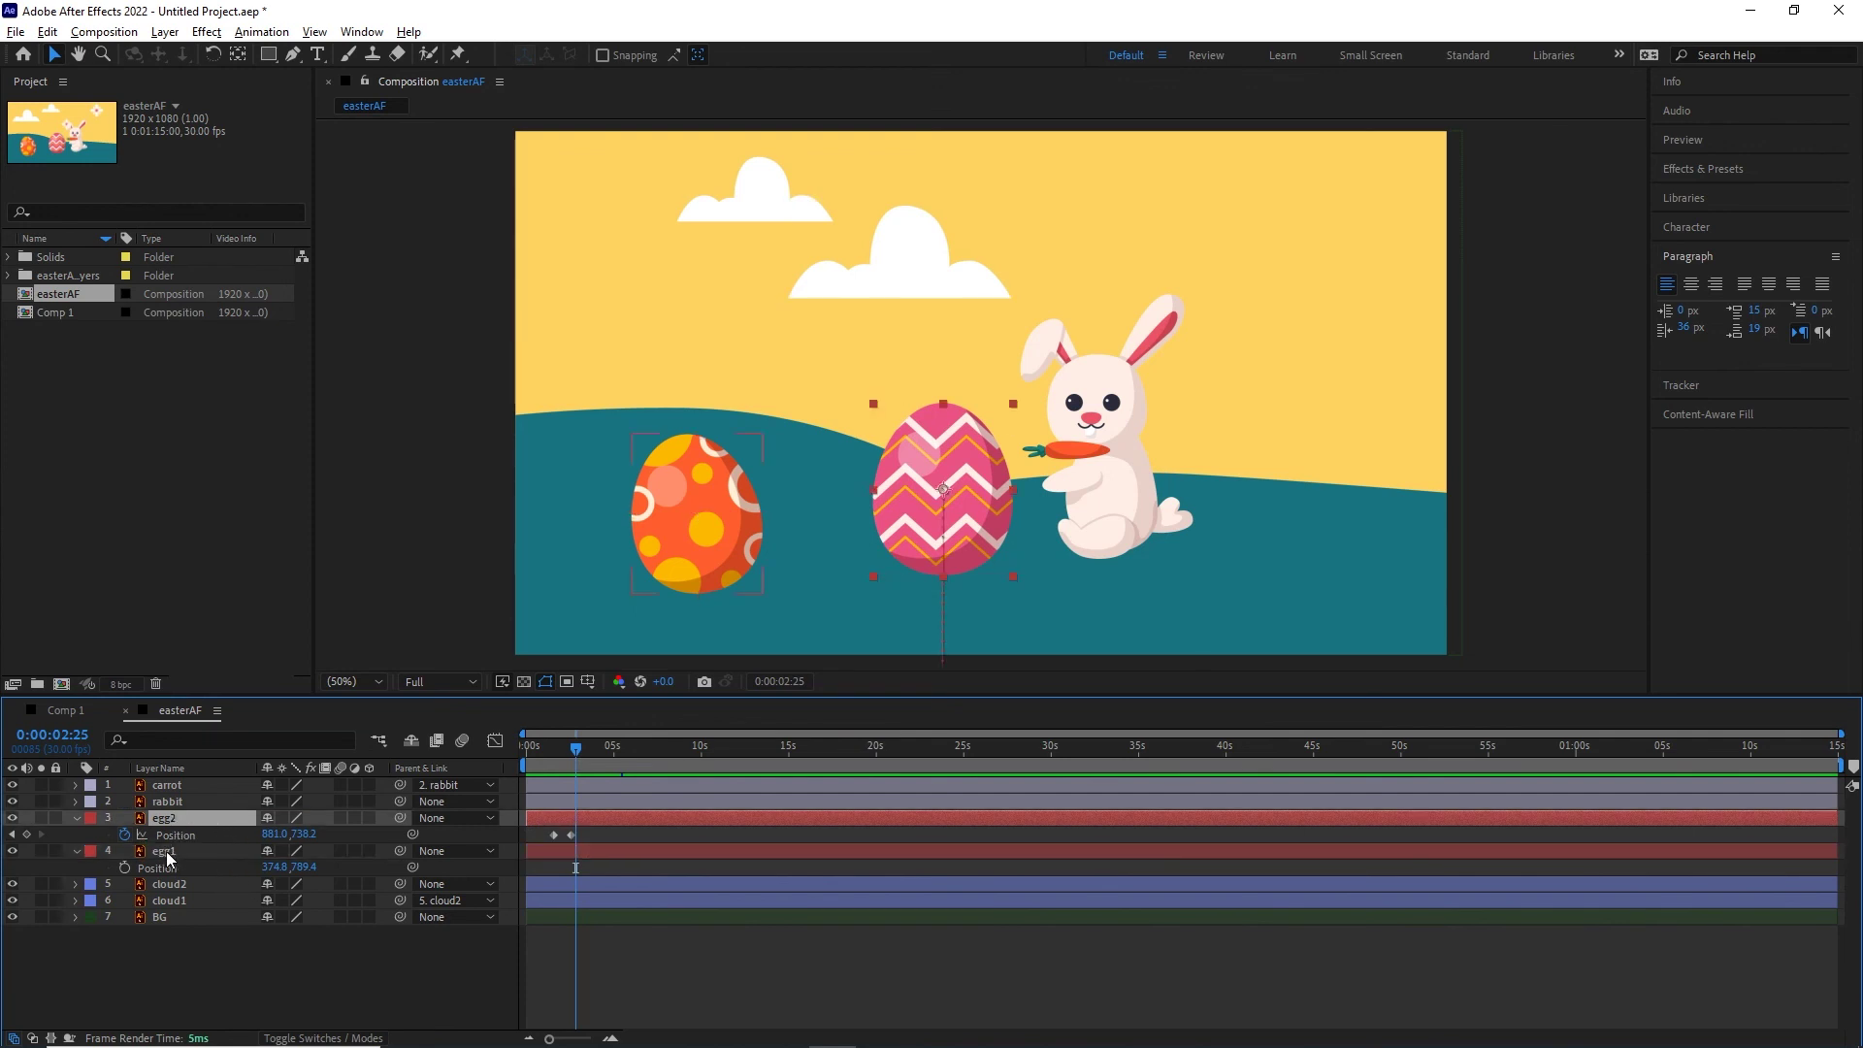
pyautogui.click(165, 851)
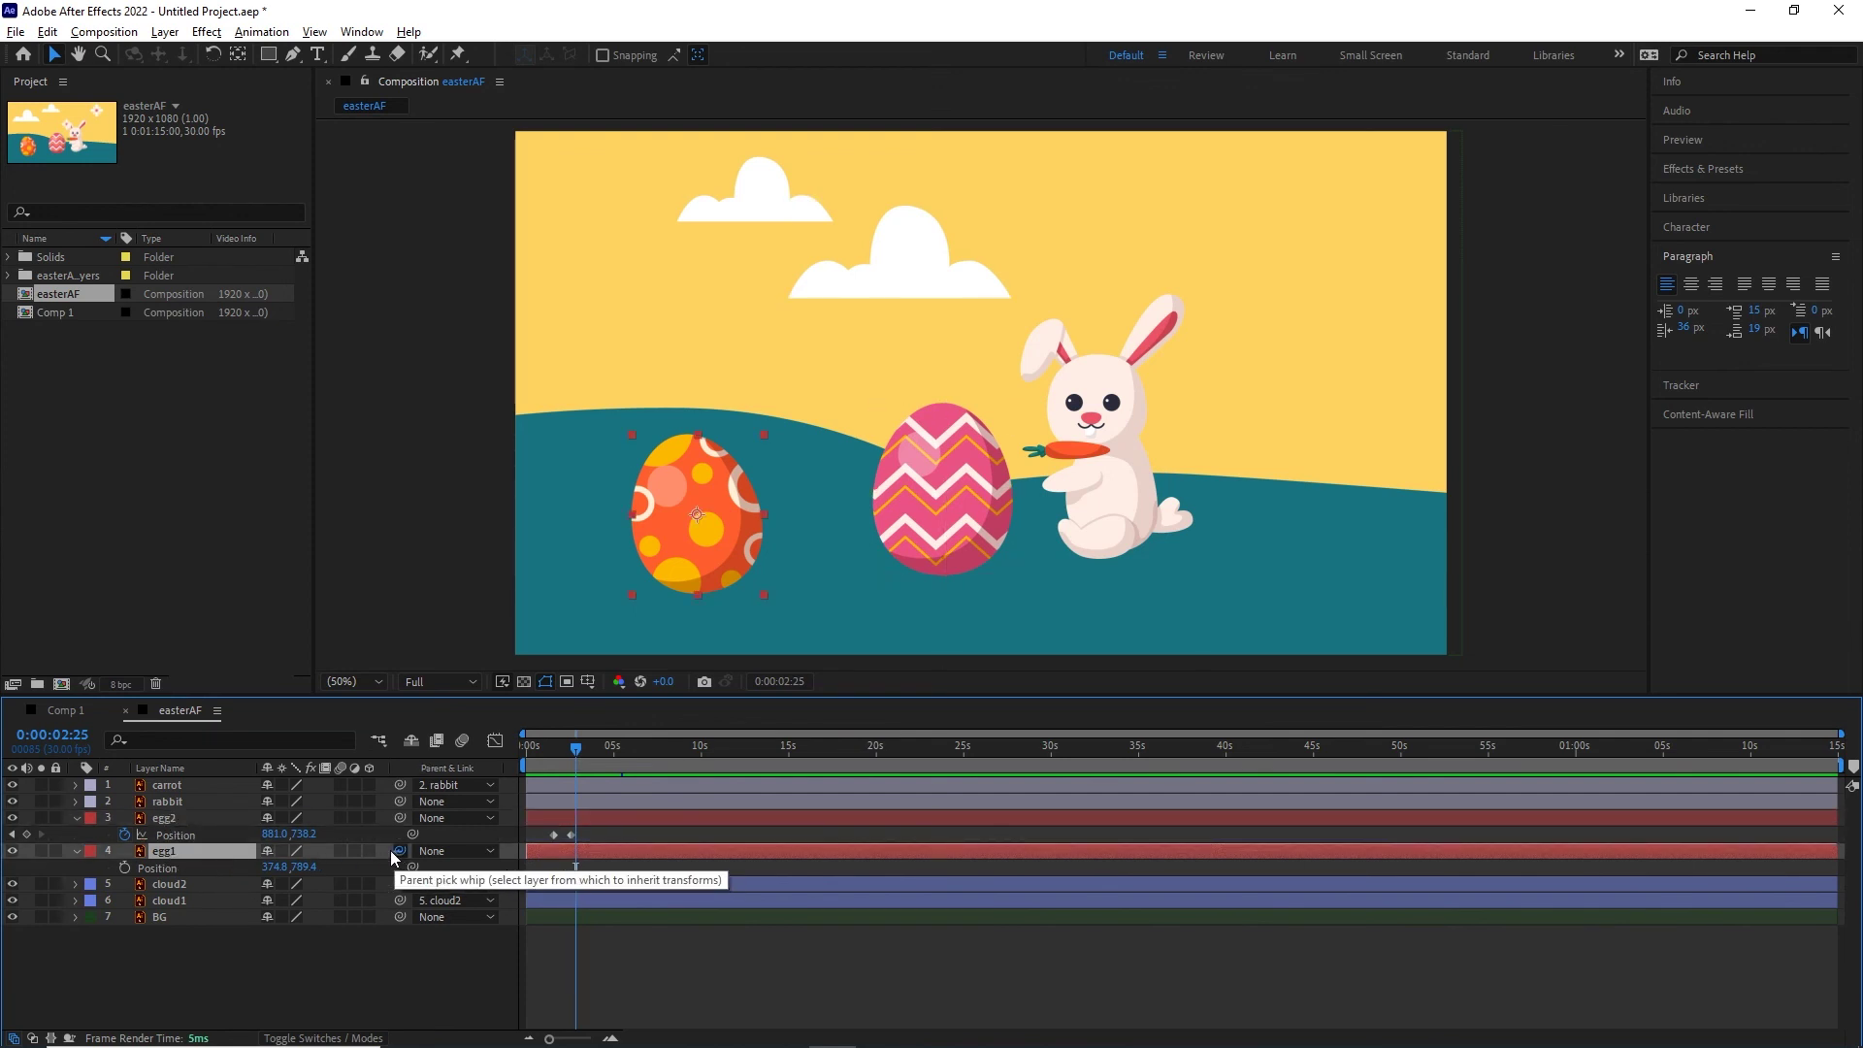
pyautogui.moveTo(400, 851); pyautogui.dragTo(163, 818)
# - Scrub through the later part of the animation, set the work area's end at 0:00:14:23, and scrub back
pyautogui.moveTo(575, 753); pyautogui.dragTo(744, 758)
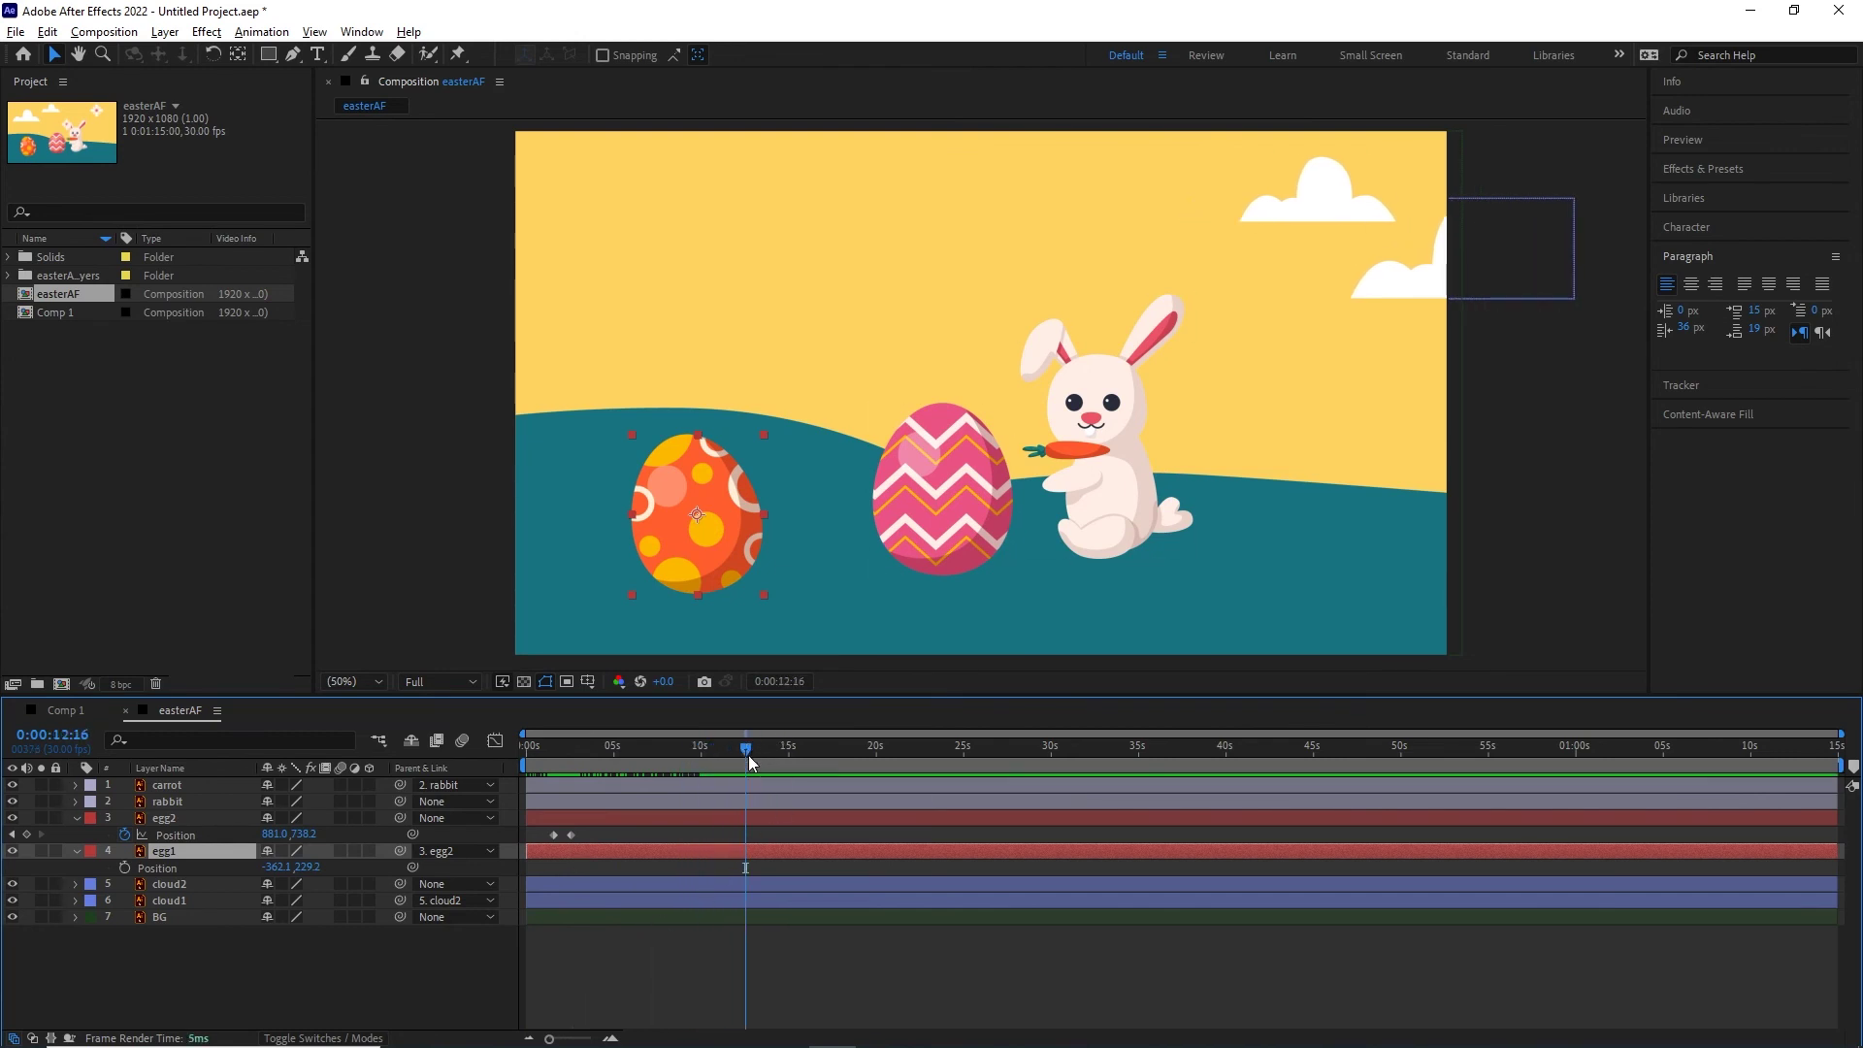
pyautogui.moveTo(748, 753); pyautogui.dragTo(975, 801)
pyautogui.moveTo(975, 752); pyautogui.dragTo(838, 788)
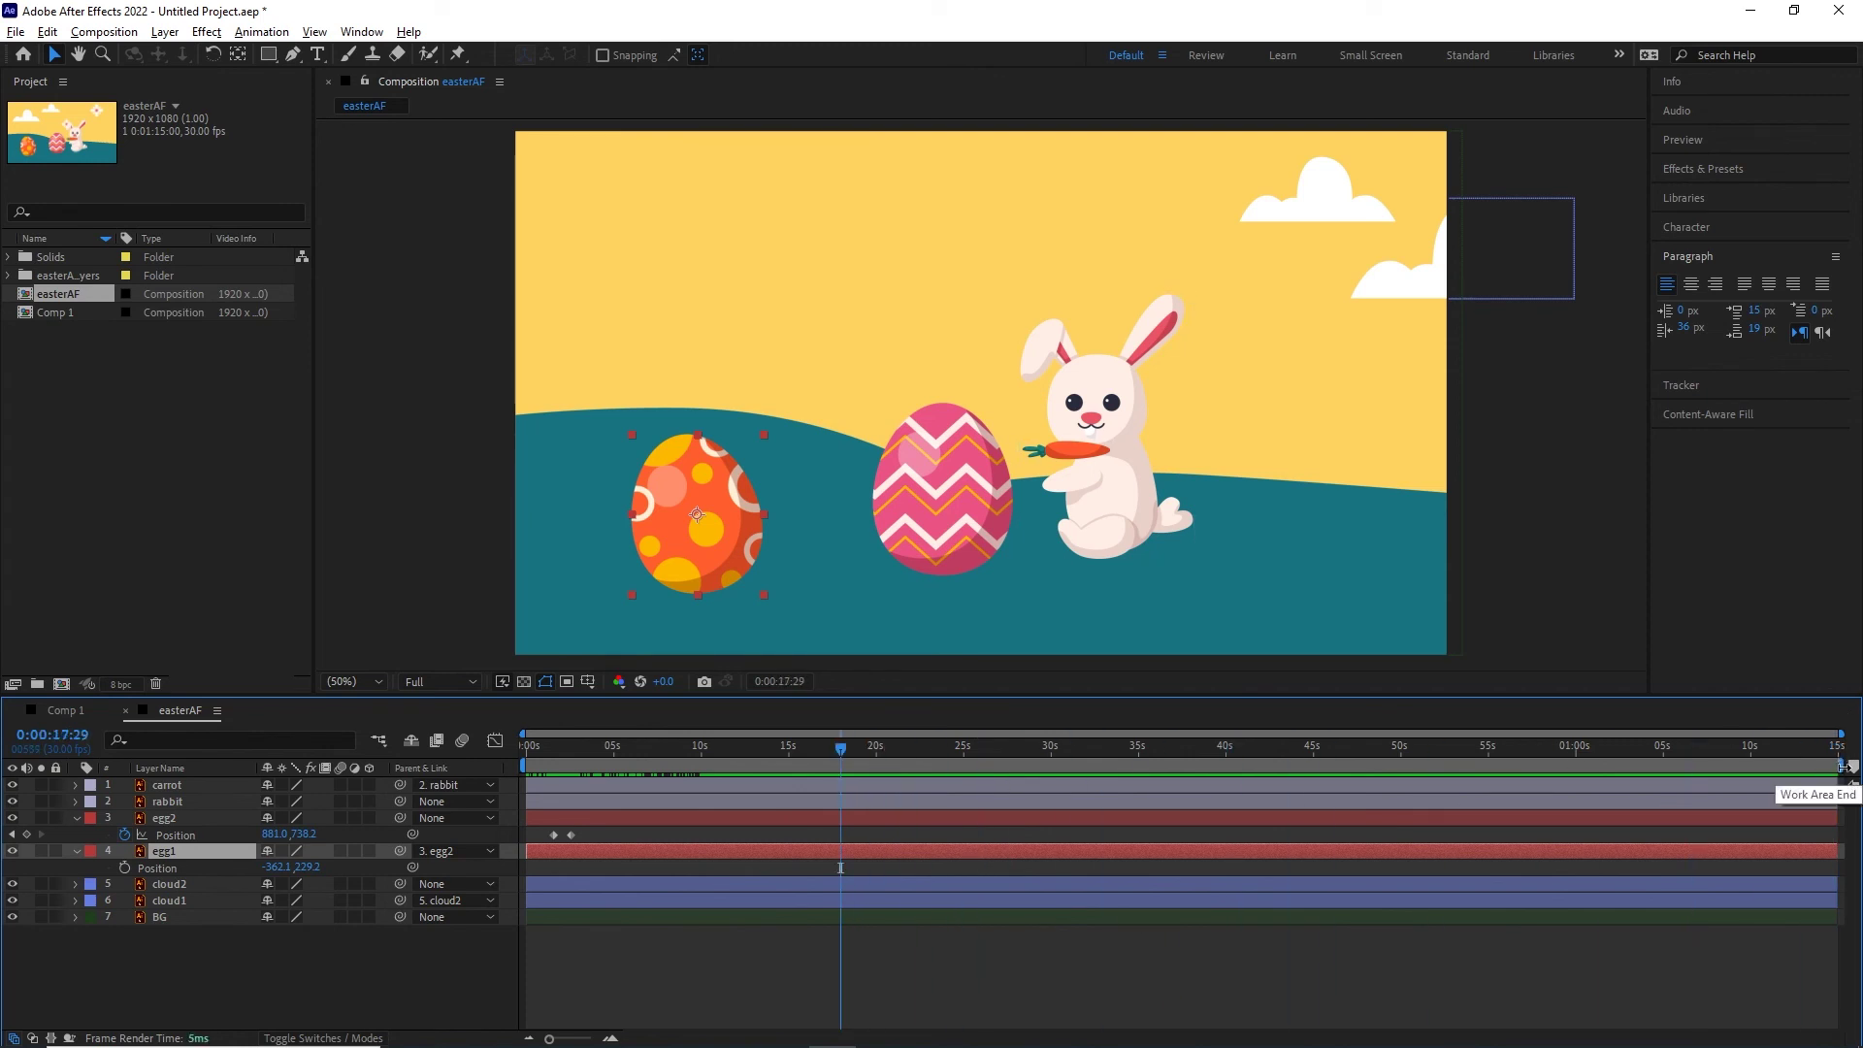
pyautogui.moveTo(1843, 767)
pyautogui.mouseDown()
pyautogui.moveTo(1125, 790)
pyautogui.moveTo(712, 753)
pyautogui.moveTo(1836, 765)
pyautogui.mouseUp()
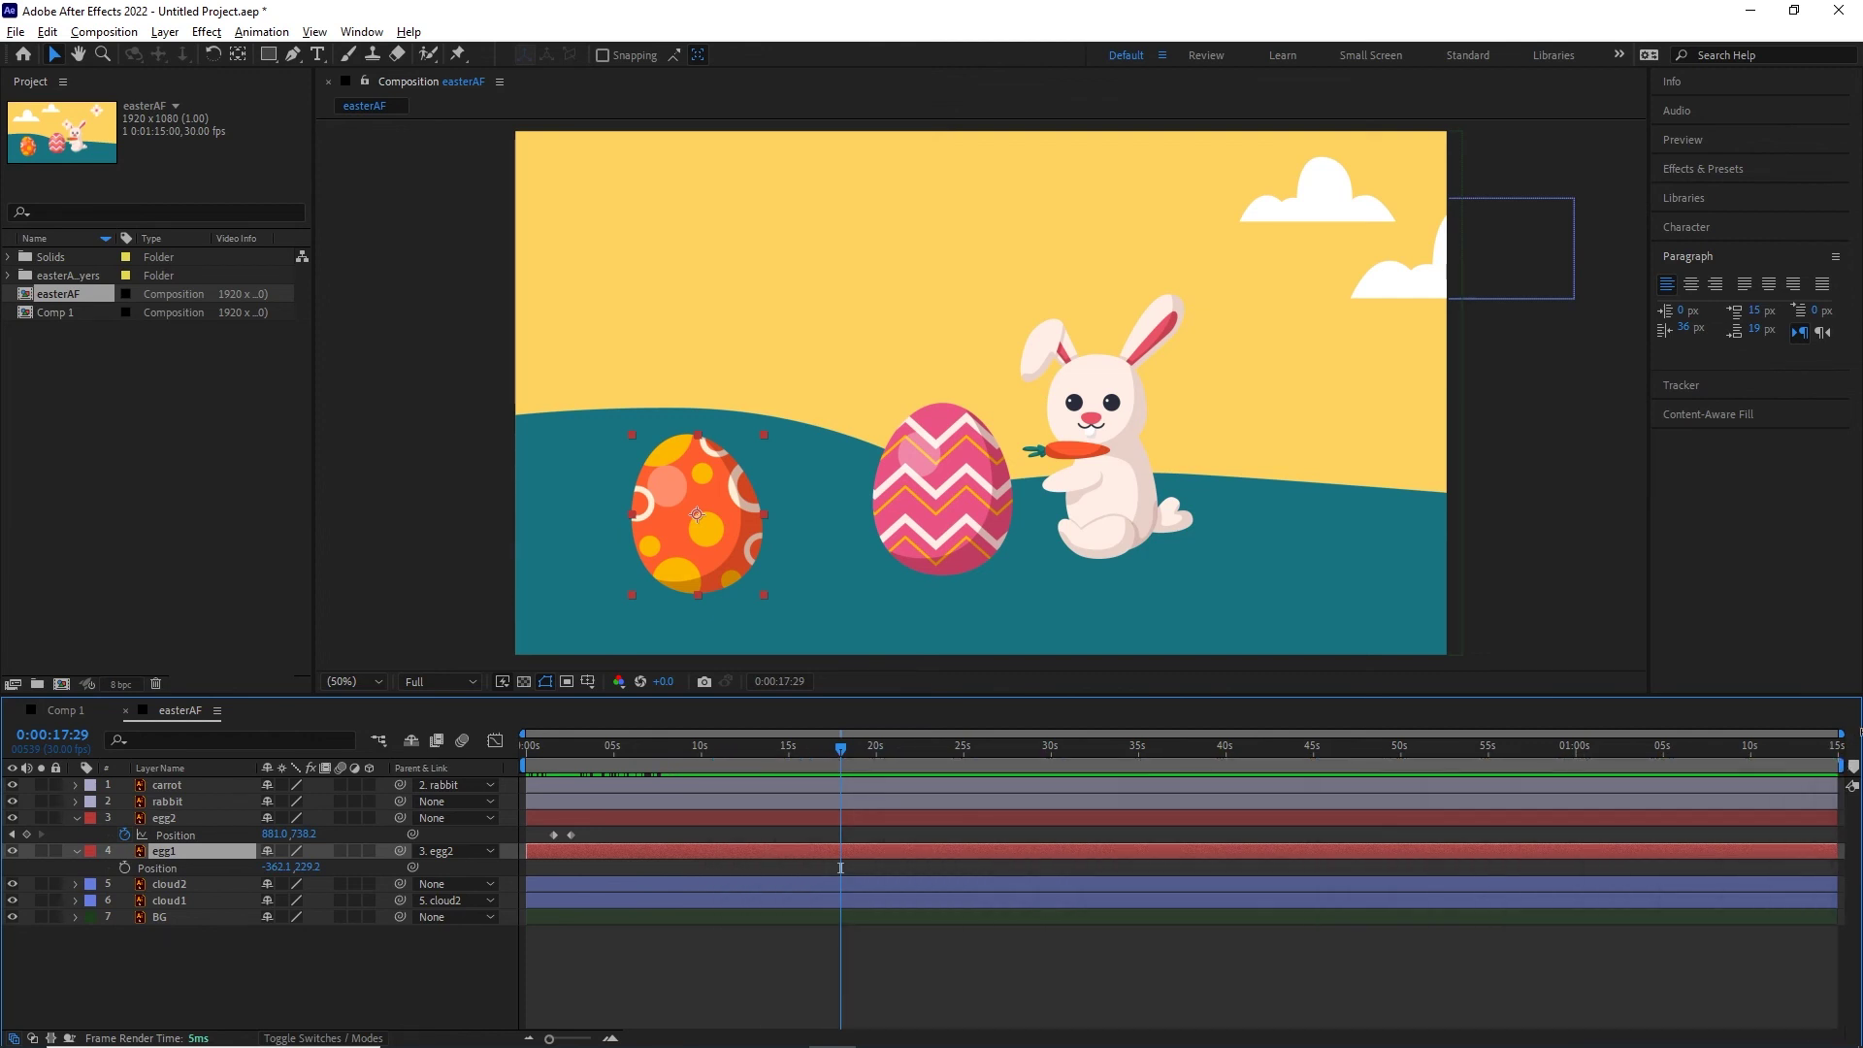
pyautogui.moveTo(831, 747); pyautogui.dragTo(784, 747)
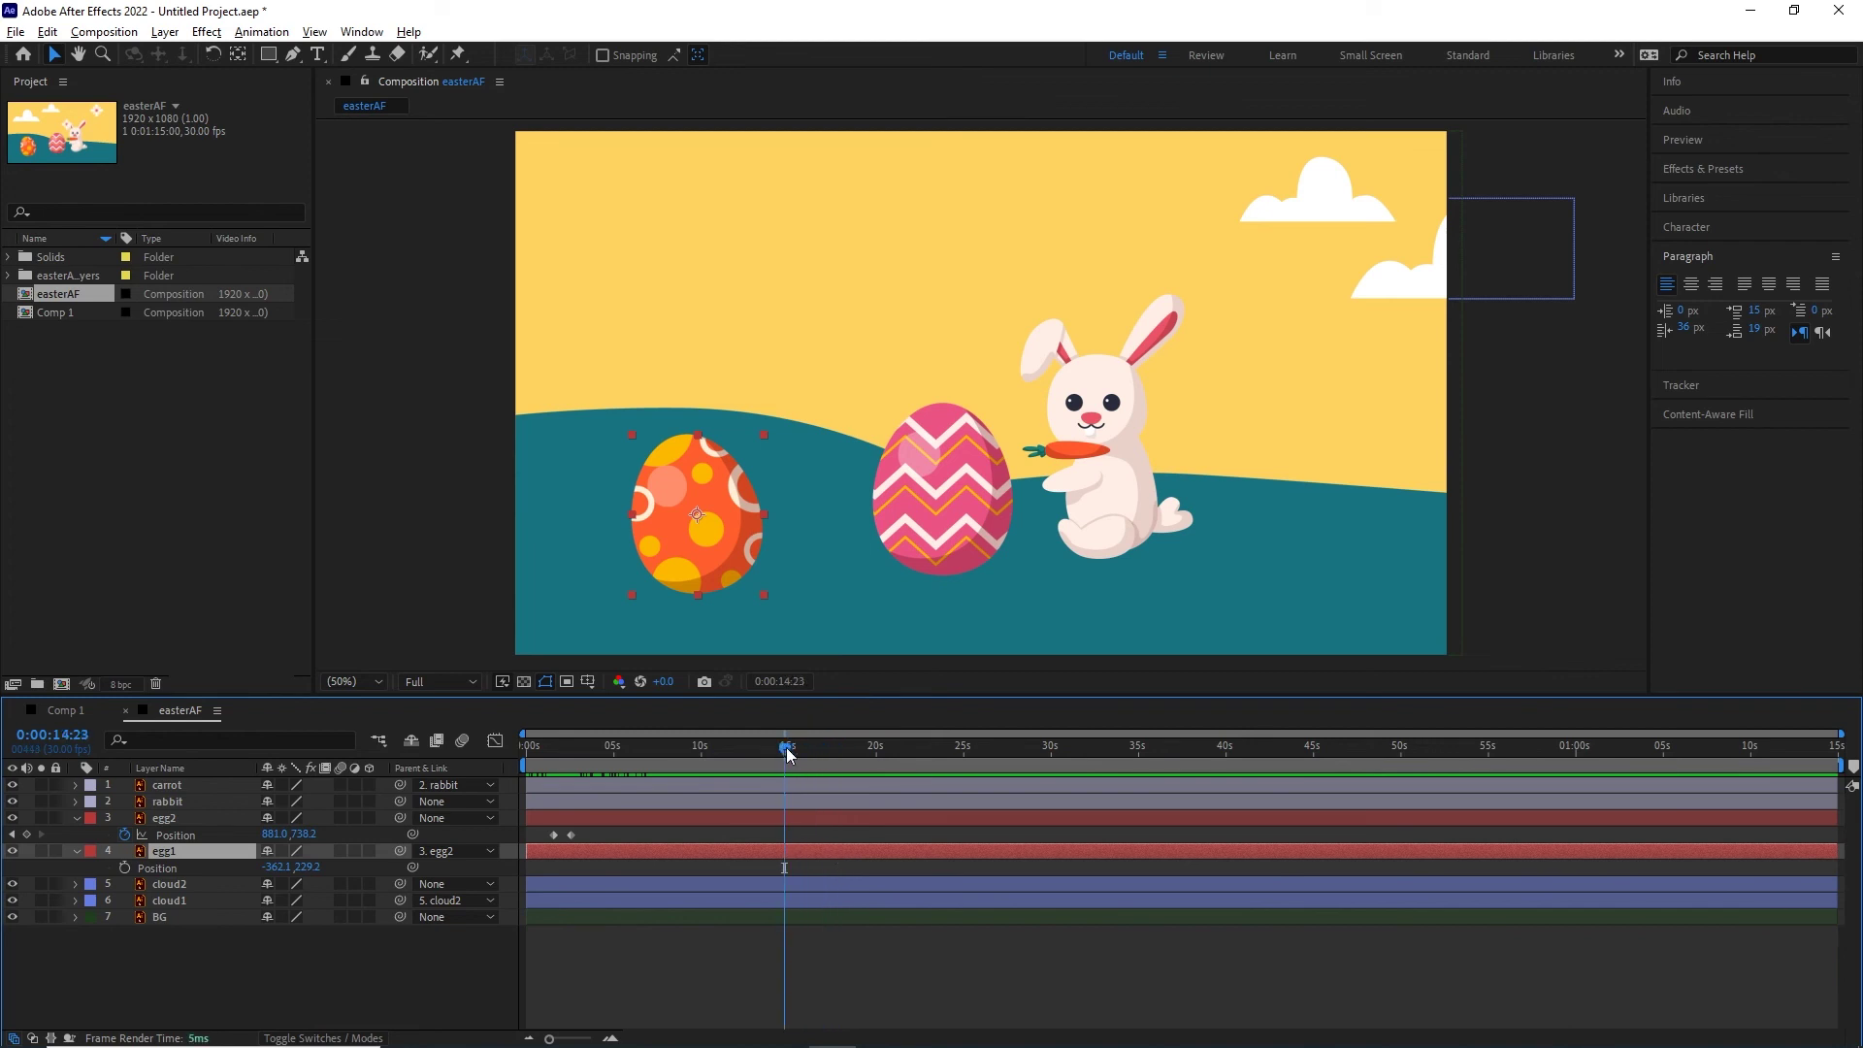
pyautogui.press('n')
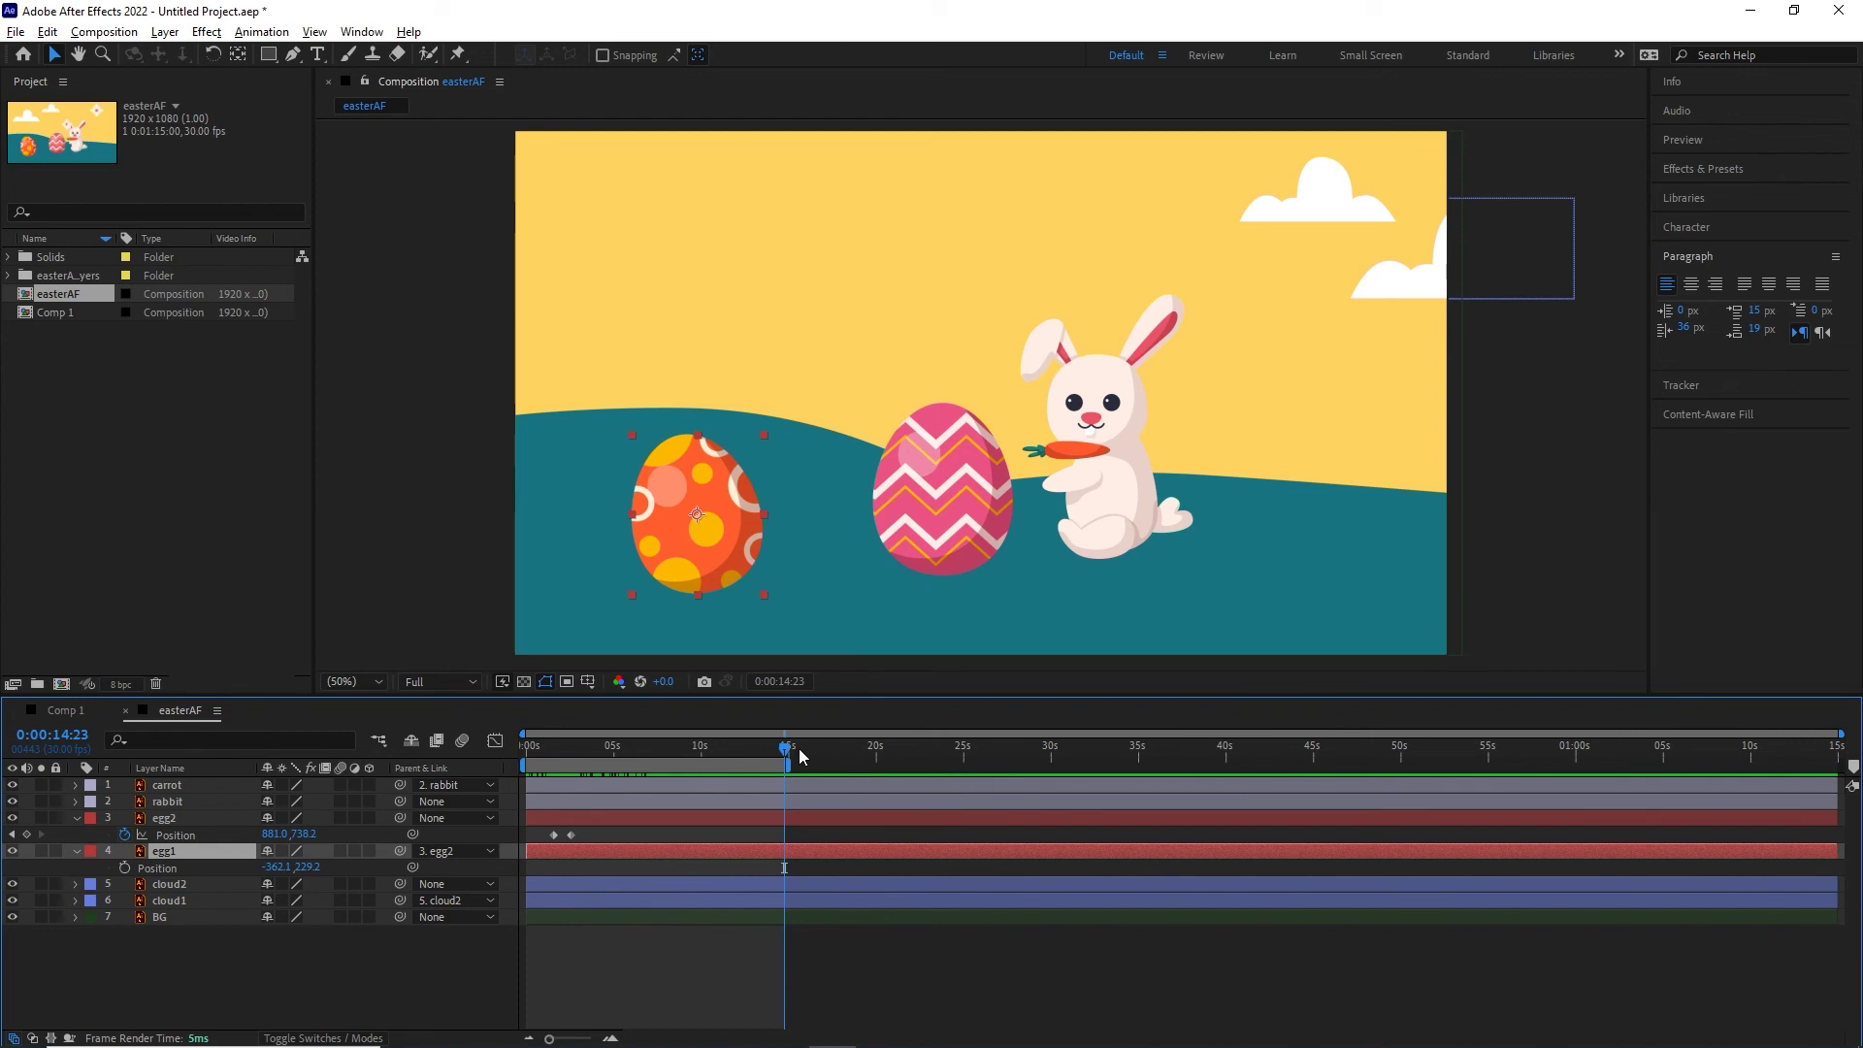
pyautogui.moveTo(786, 750); pyautogui.dragTo(517, 768)
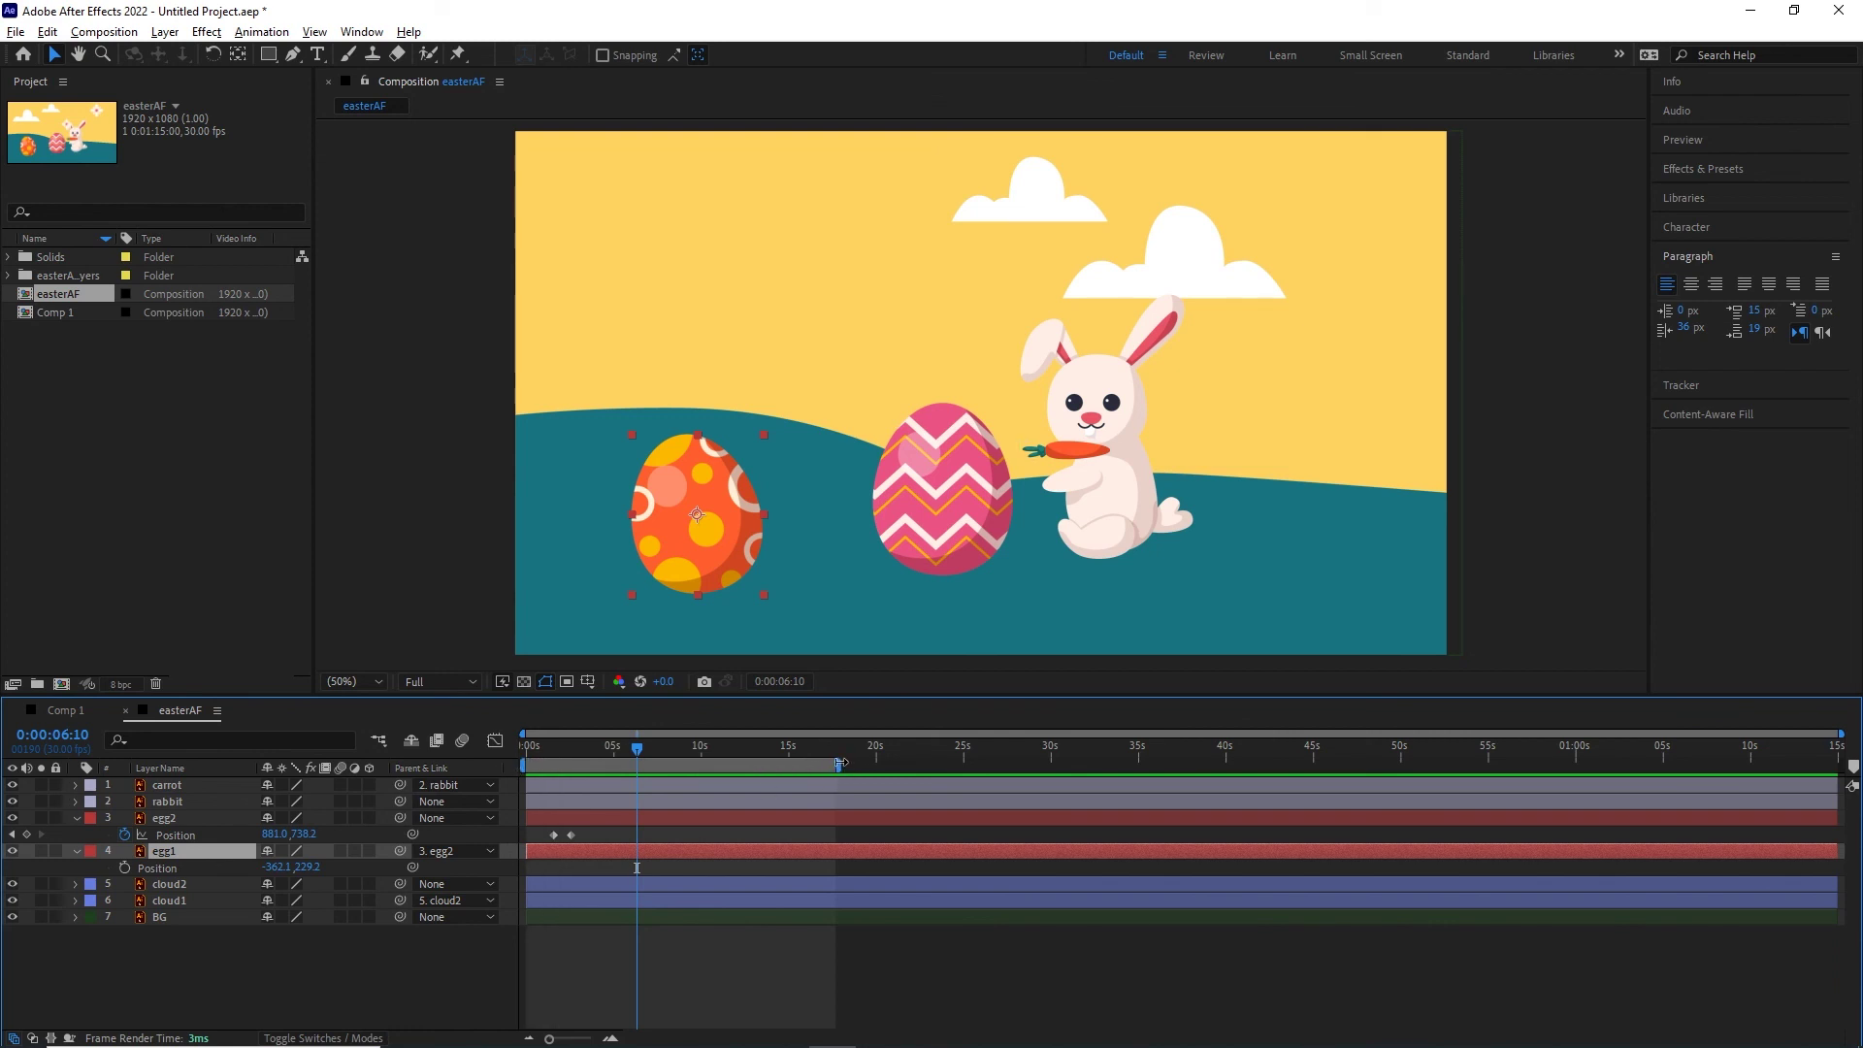
# - Shorten the work area to end at about 10 seconds and trim the composition to it
pyautogui.moveTo(840, 766); pyautogui.dragTo(701, 762)
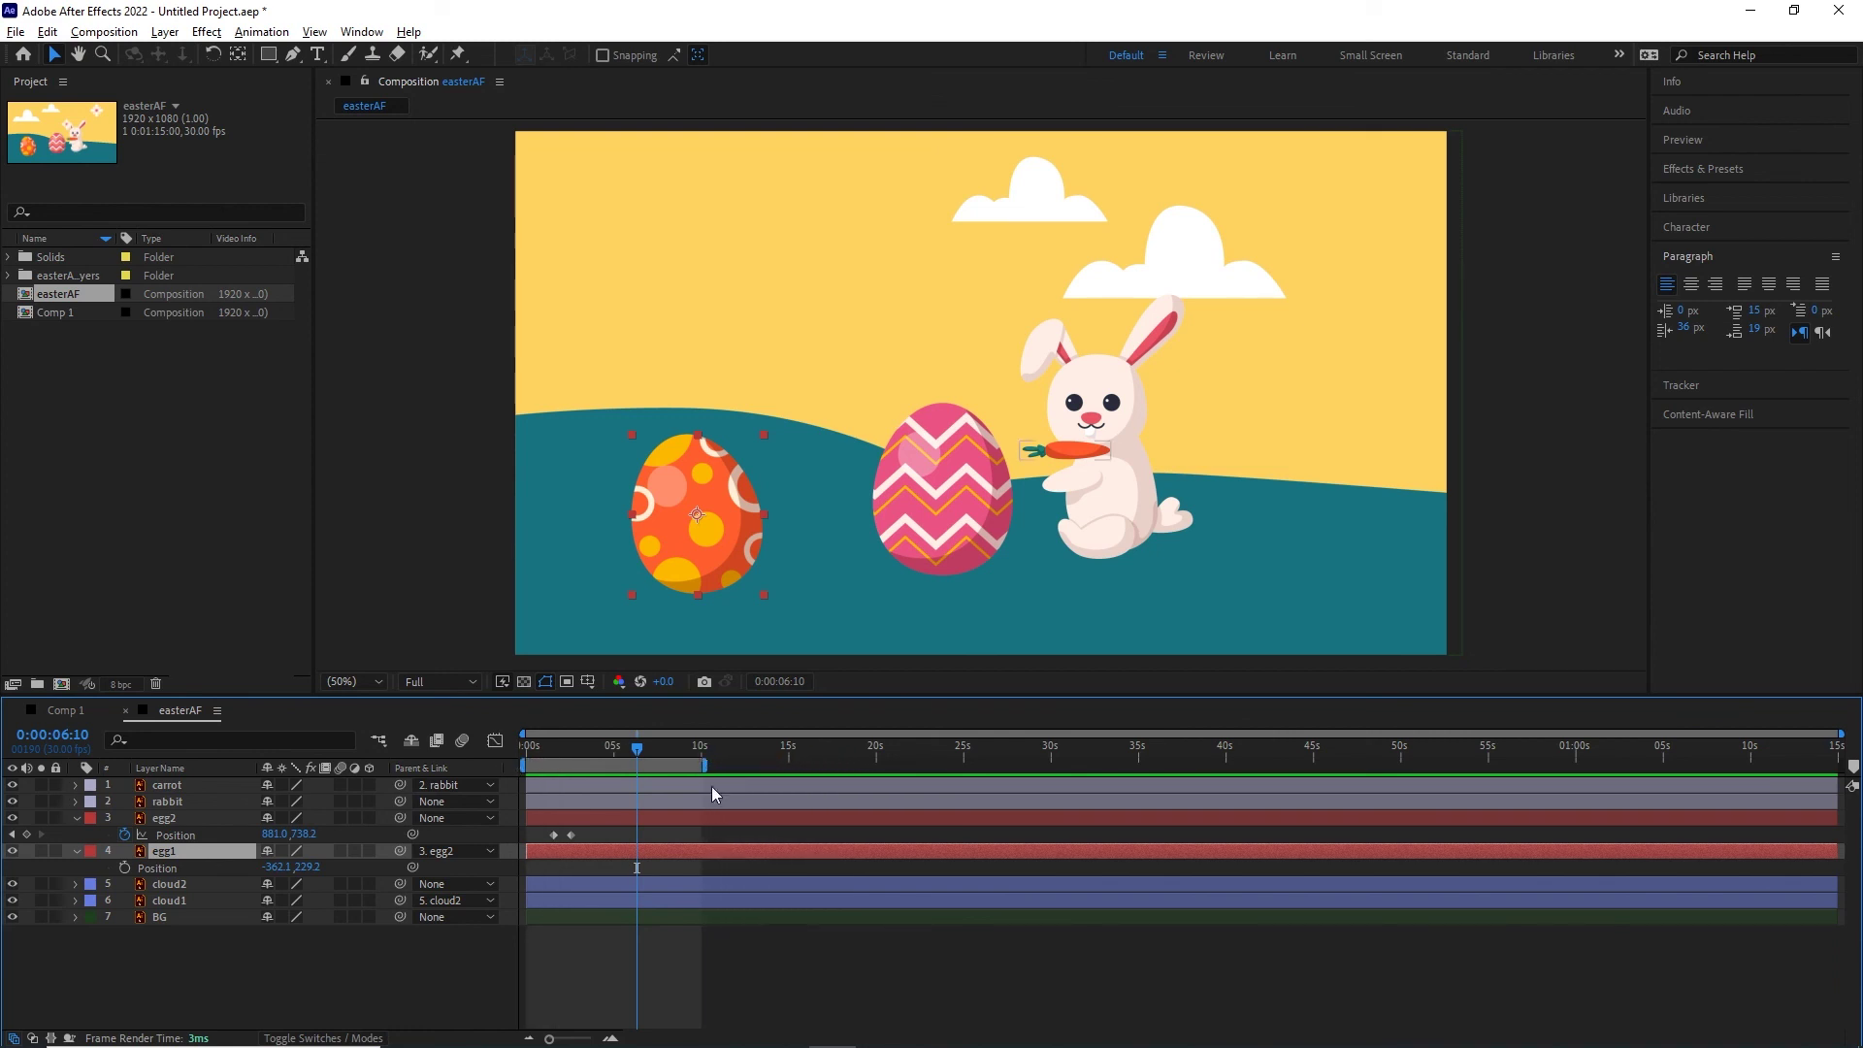
pyautogui.rightClick(661, 765)
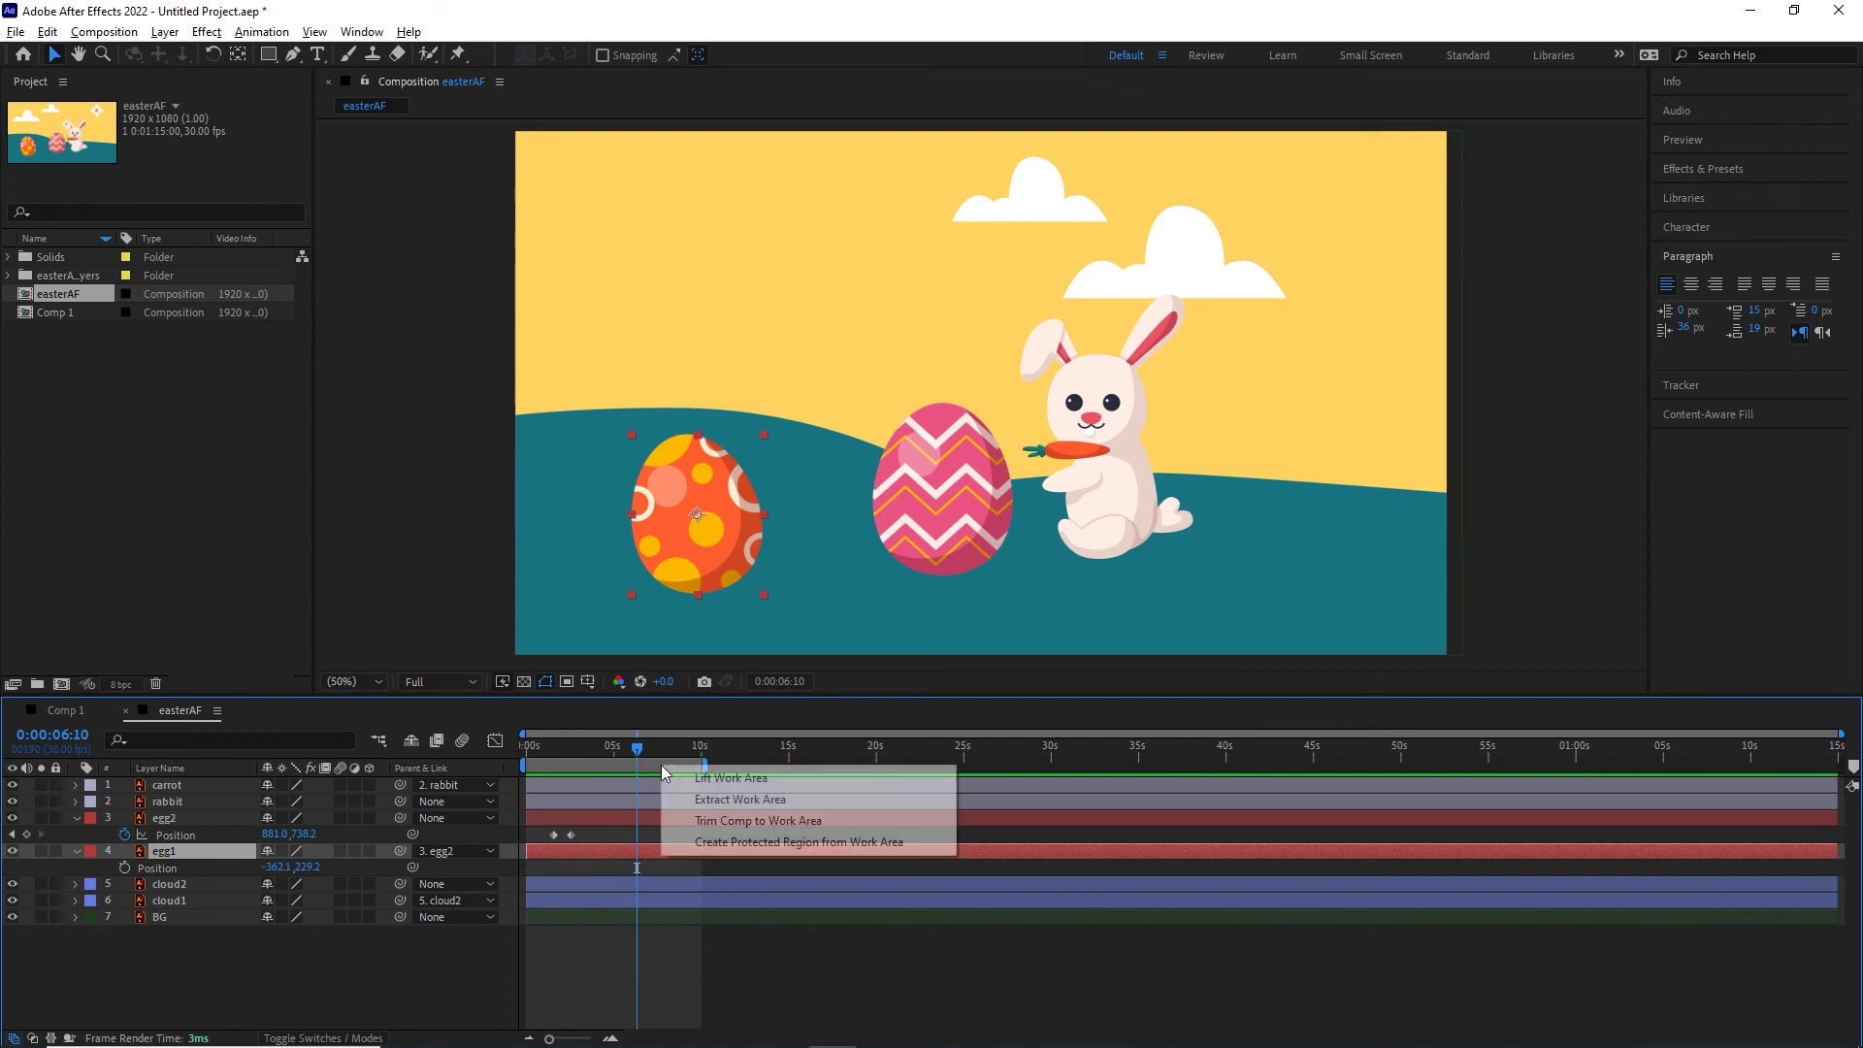
pyautogui.click(770, 823)
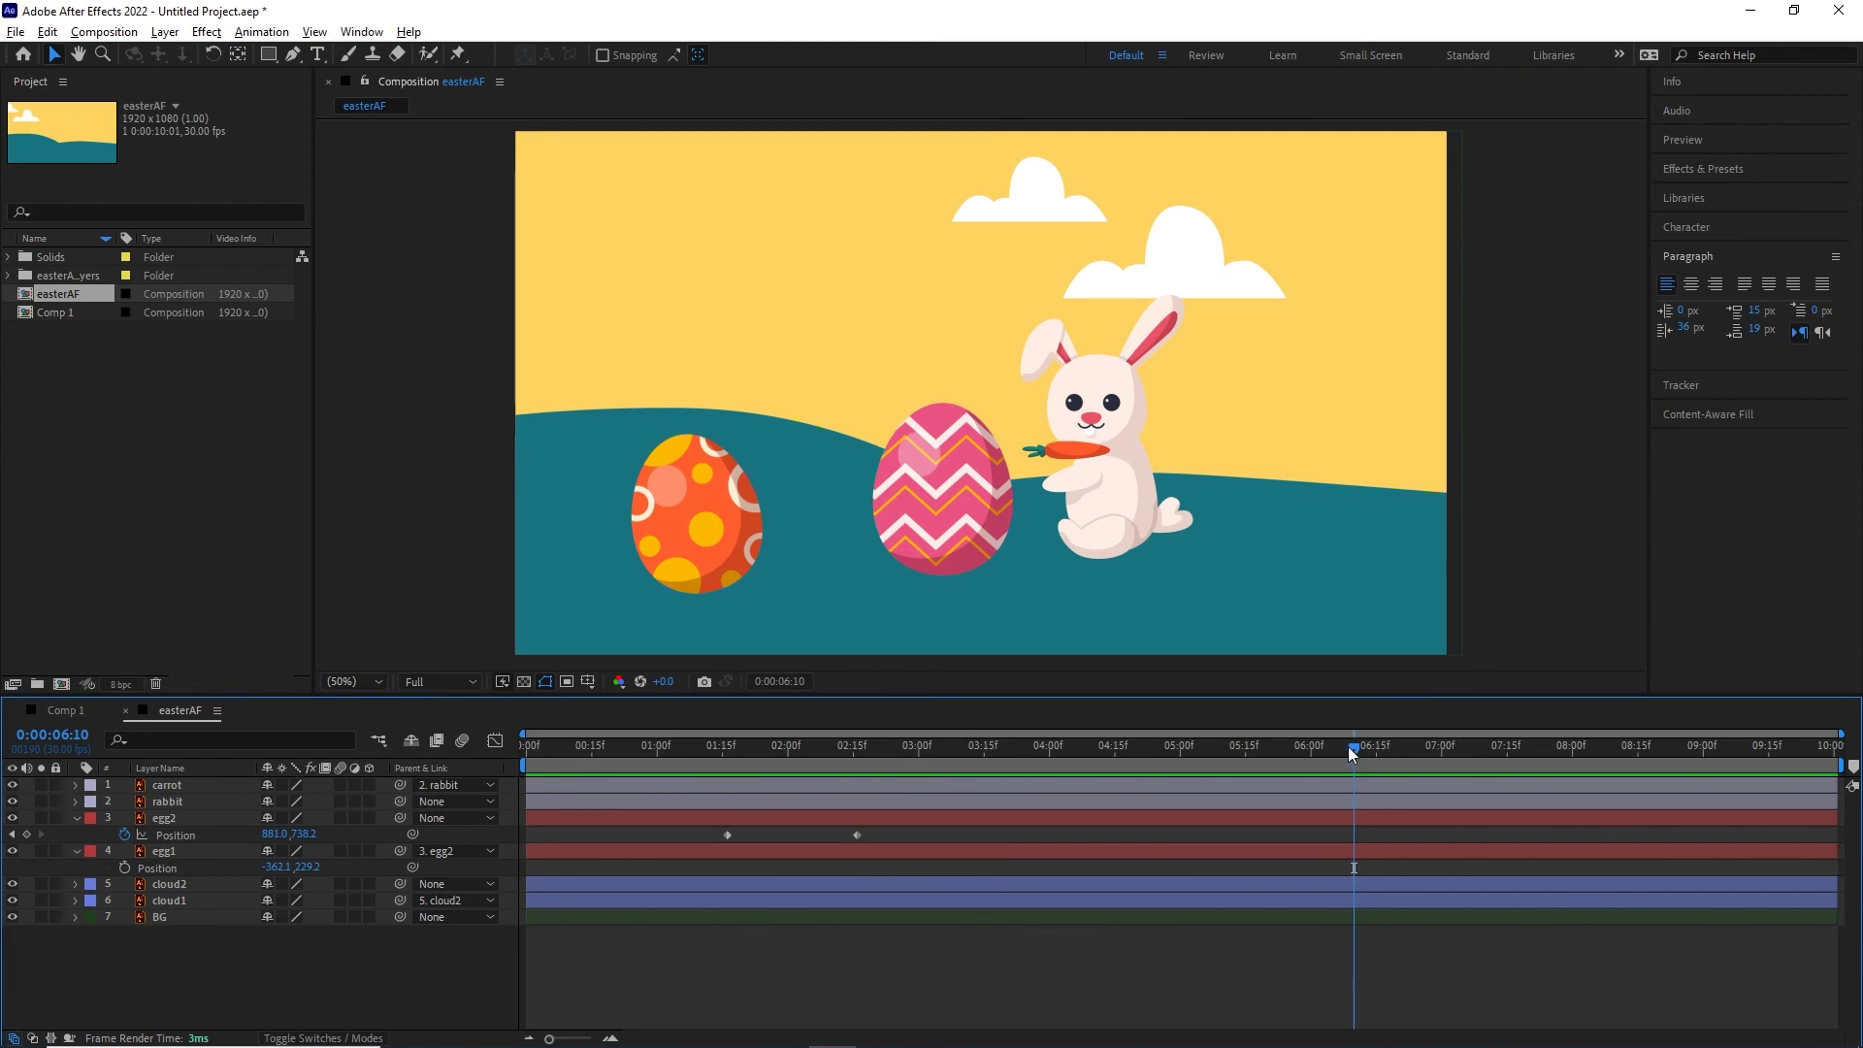
# - Set the easterAF composition's duration to 0:01:10:01 in its composition settings
pyautogui.moveTo(1353, 754); pyautogui.dragTo(1193, 770)
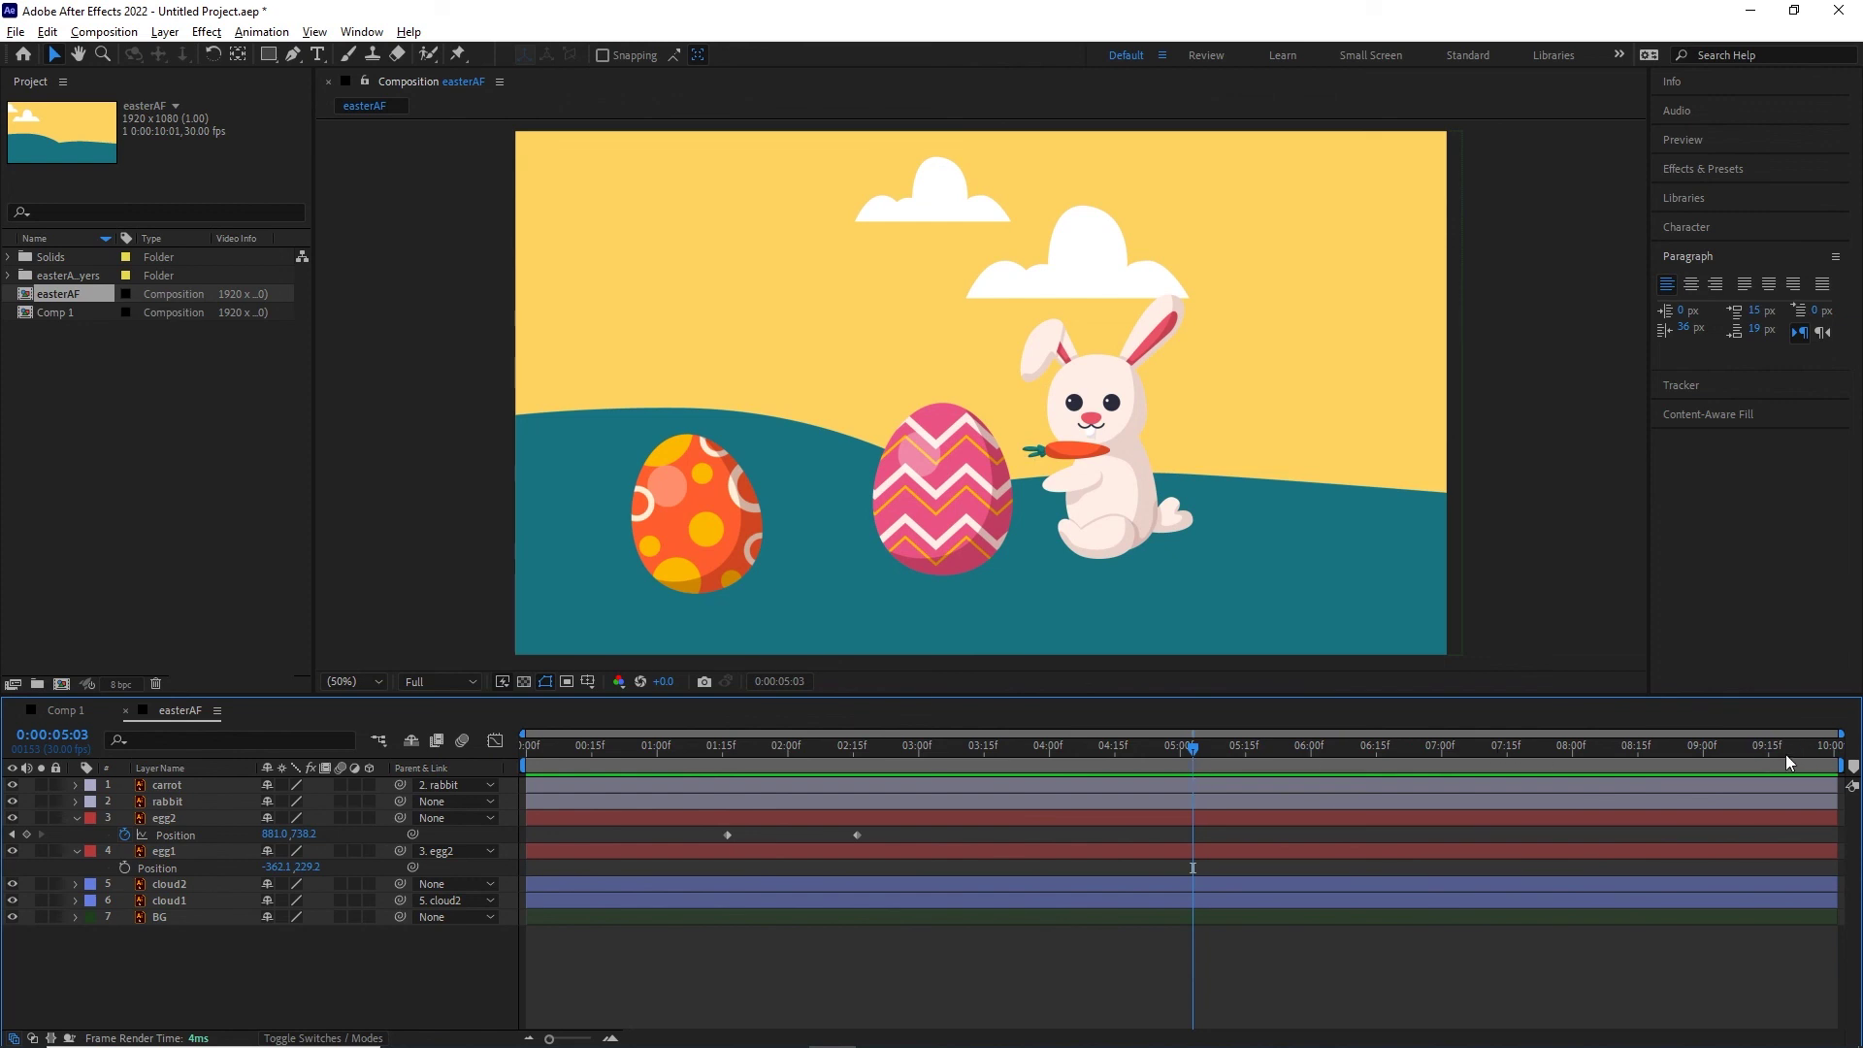
pyautogui.click(105, 524)
pyautogui.rightClick(46, 300)
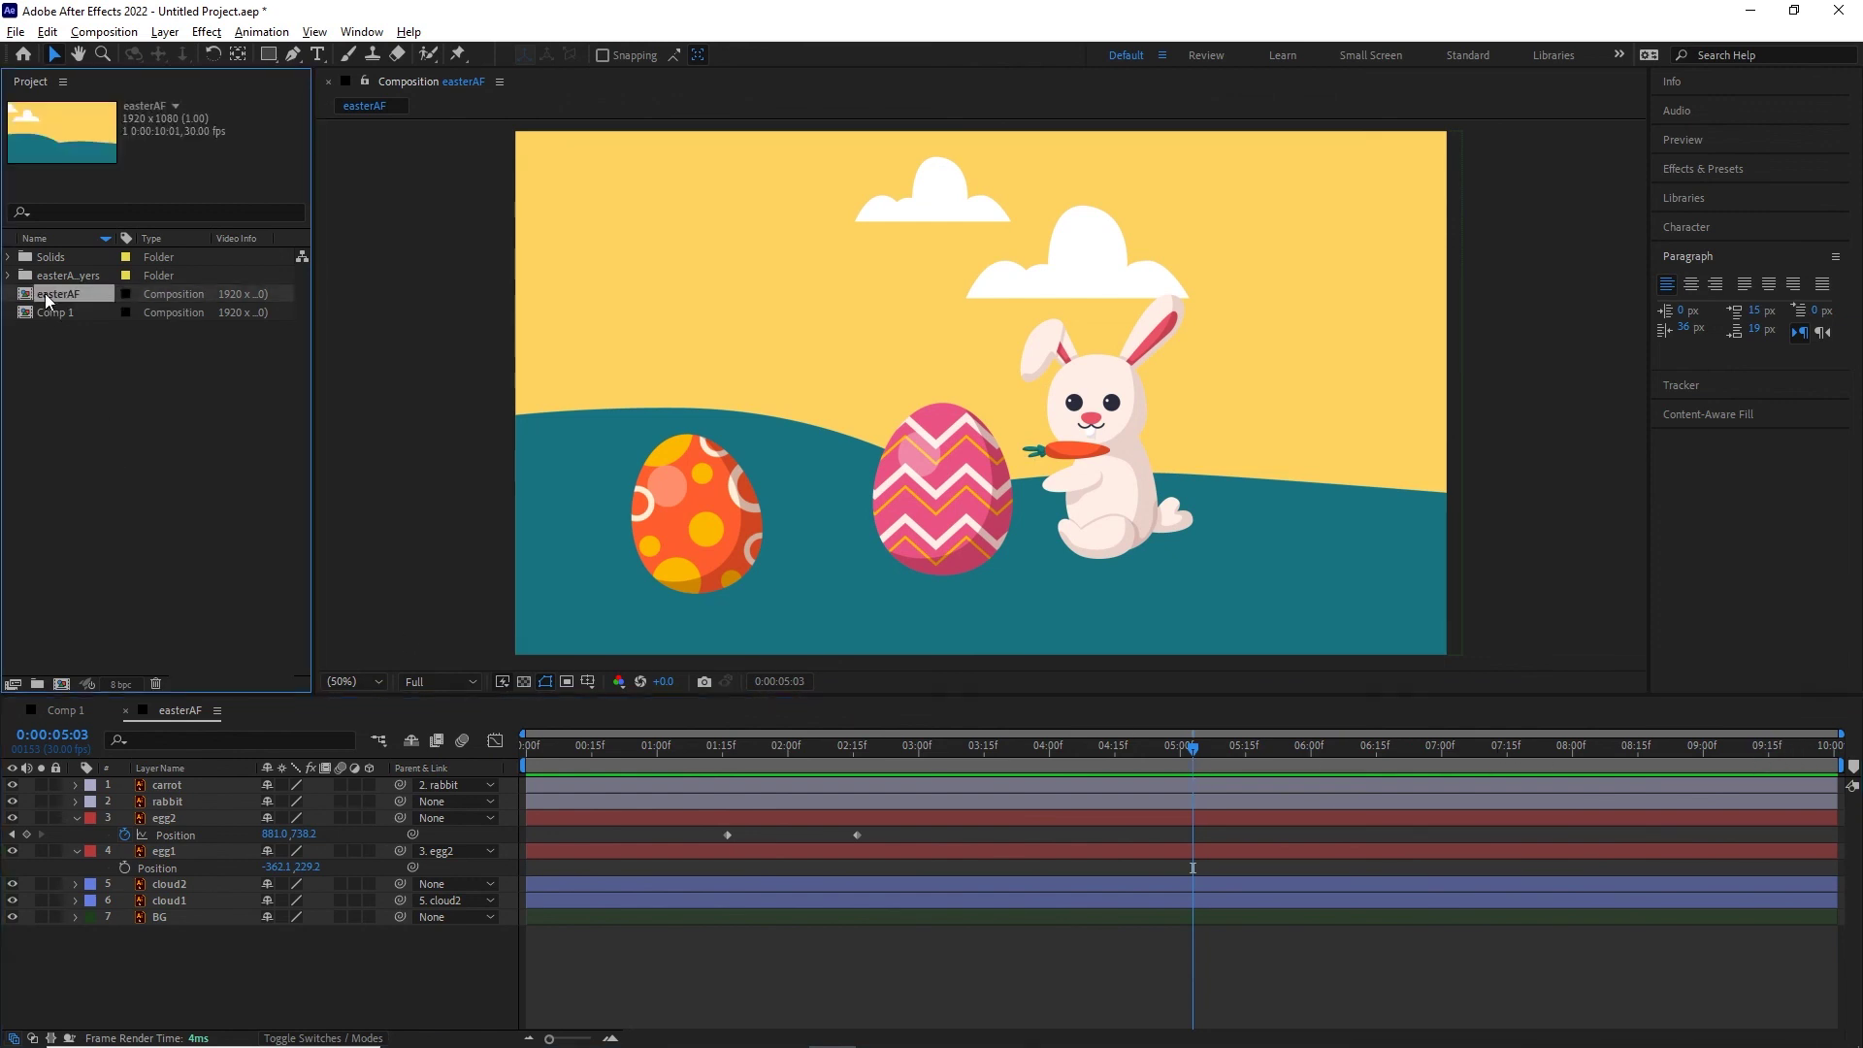
pyautogui.click(97, 307)
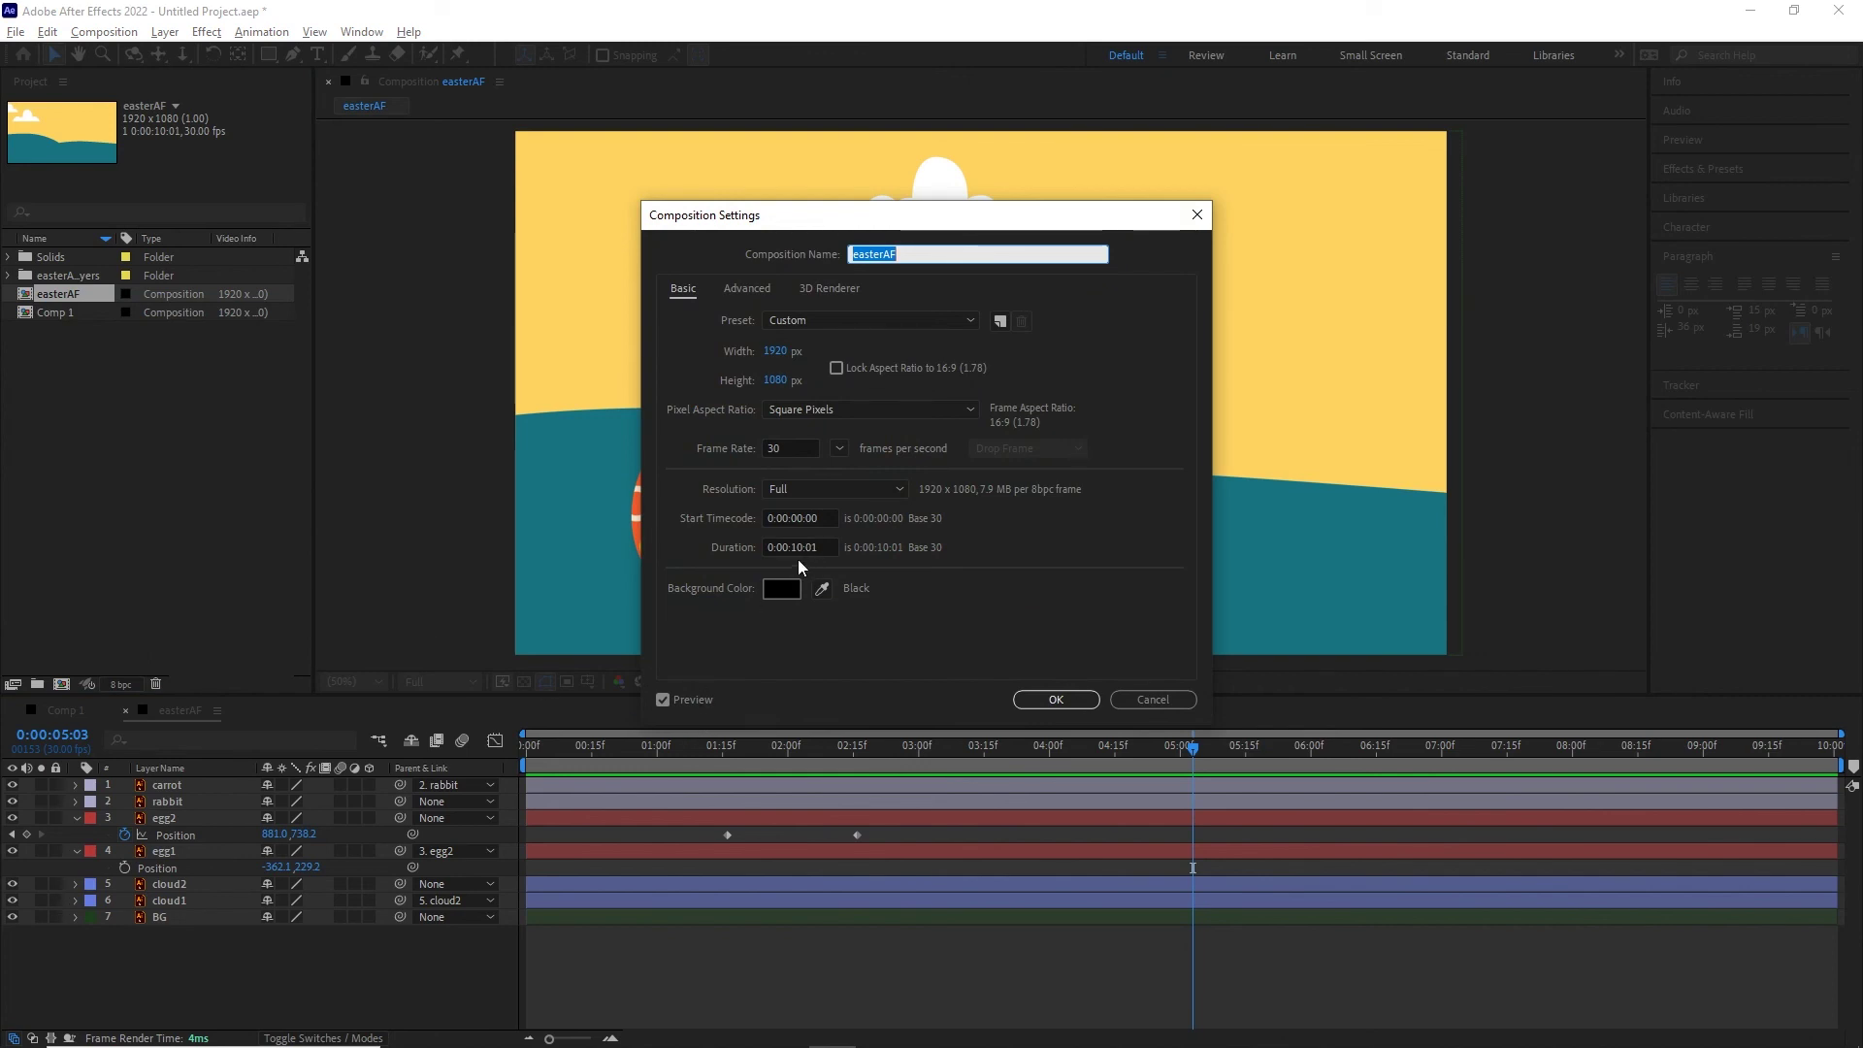
pyautogui.click(822, 547)
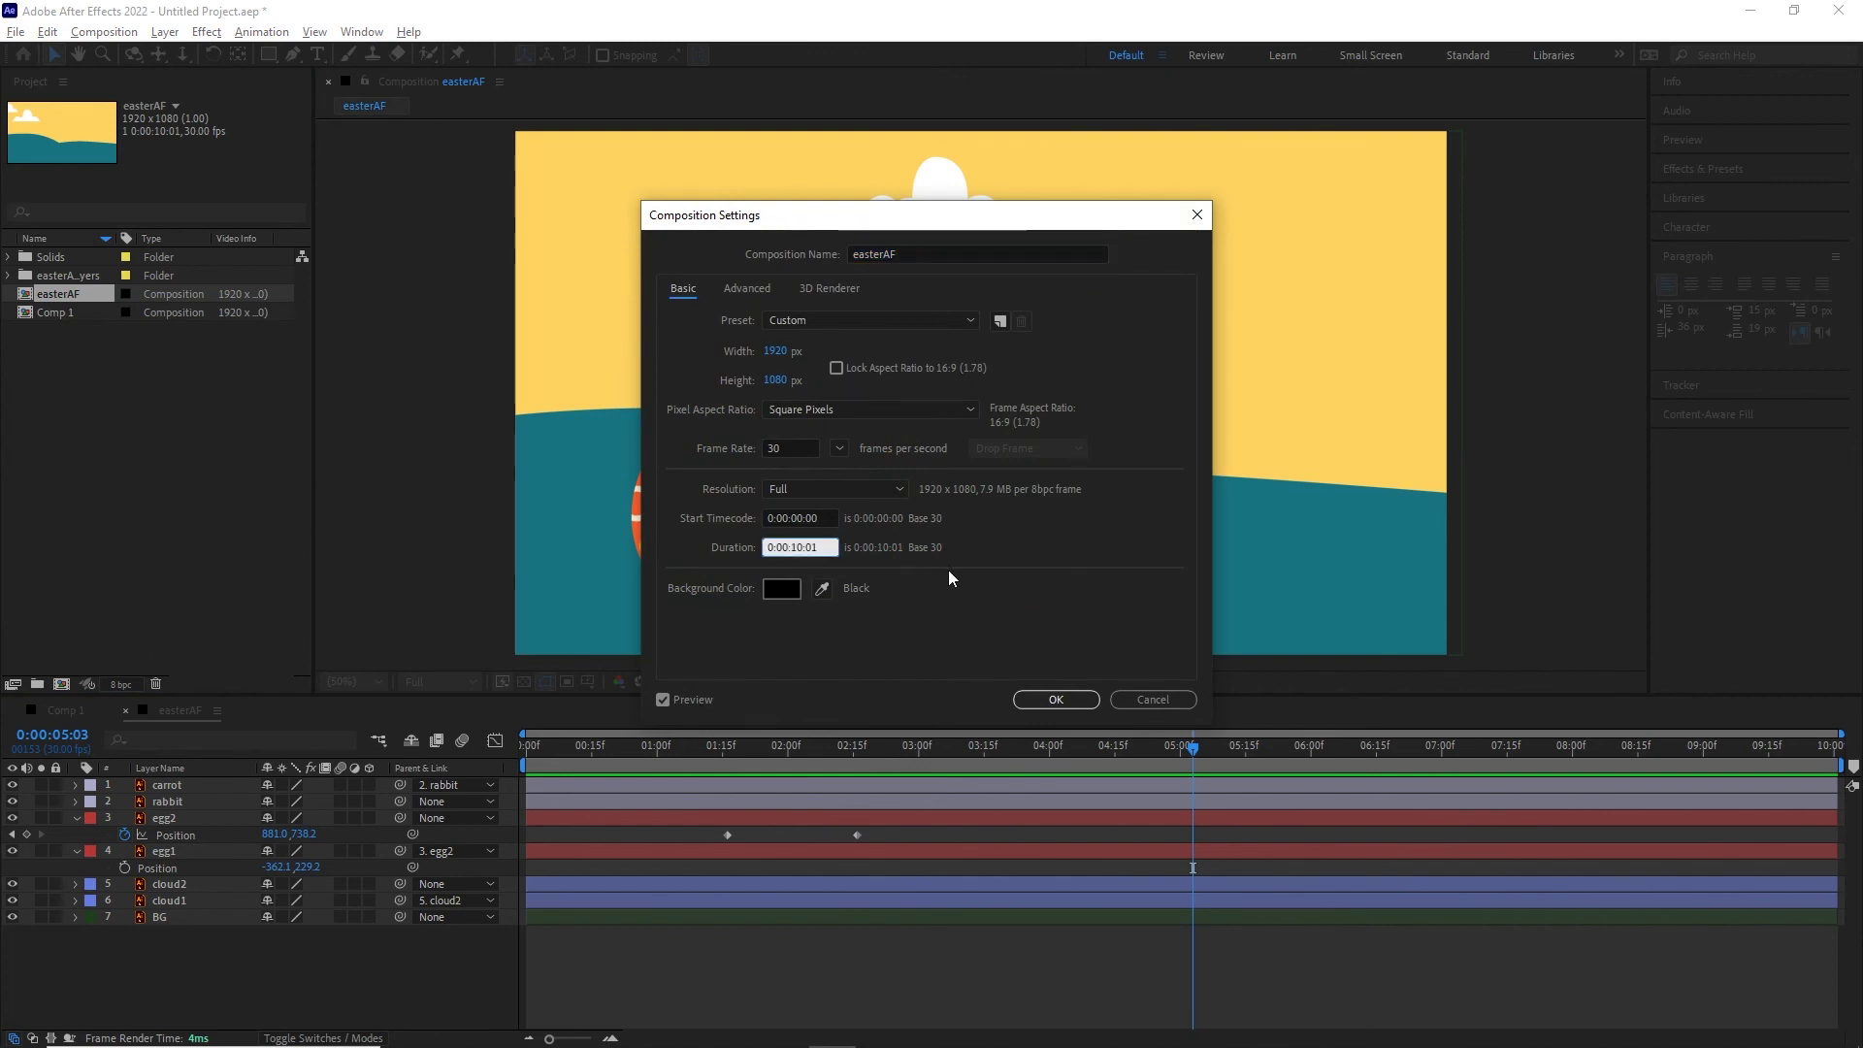
pyautogui.press('BackSpace')
pyautogui.write('1')
pyautogui.click(1023, 699)
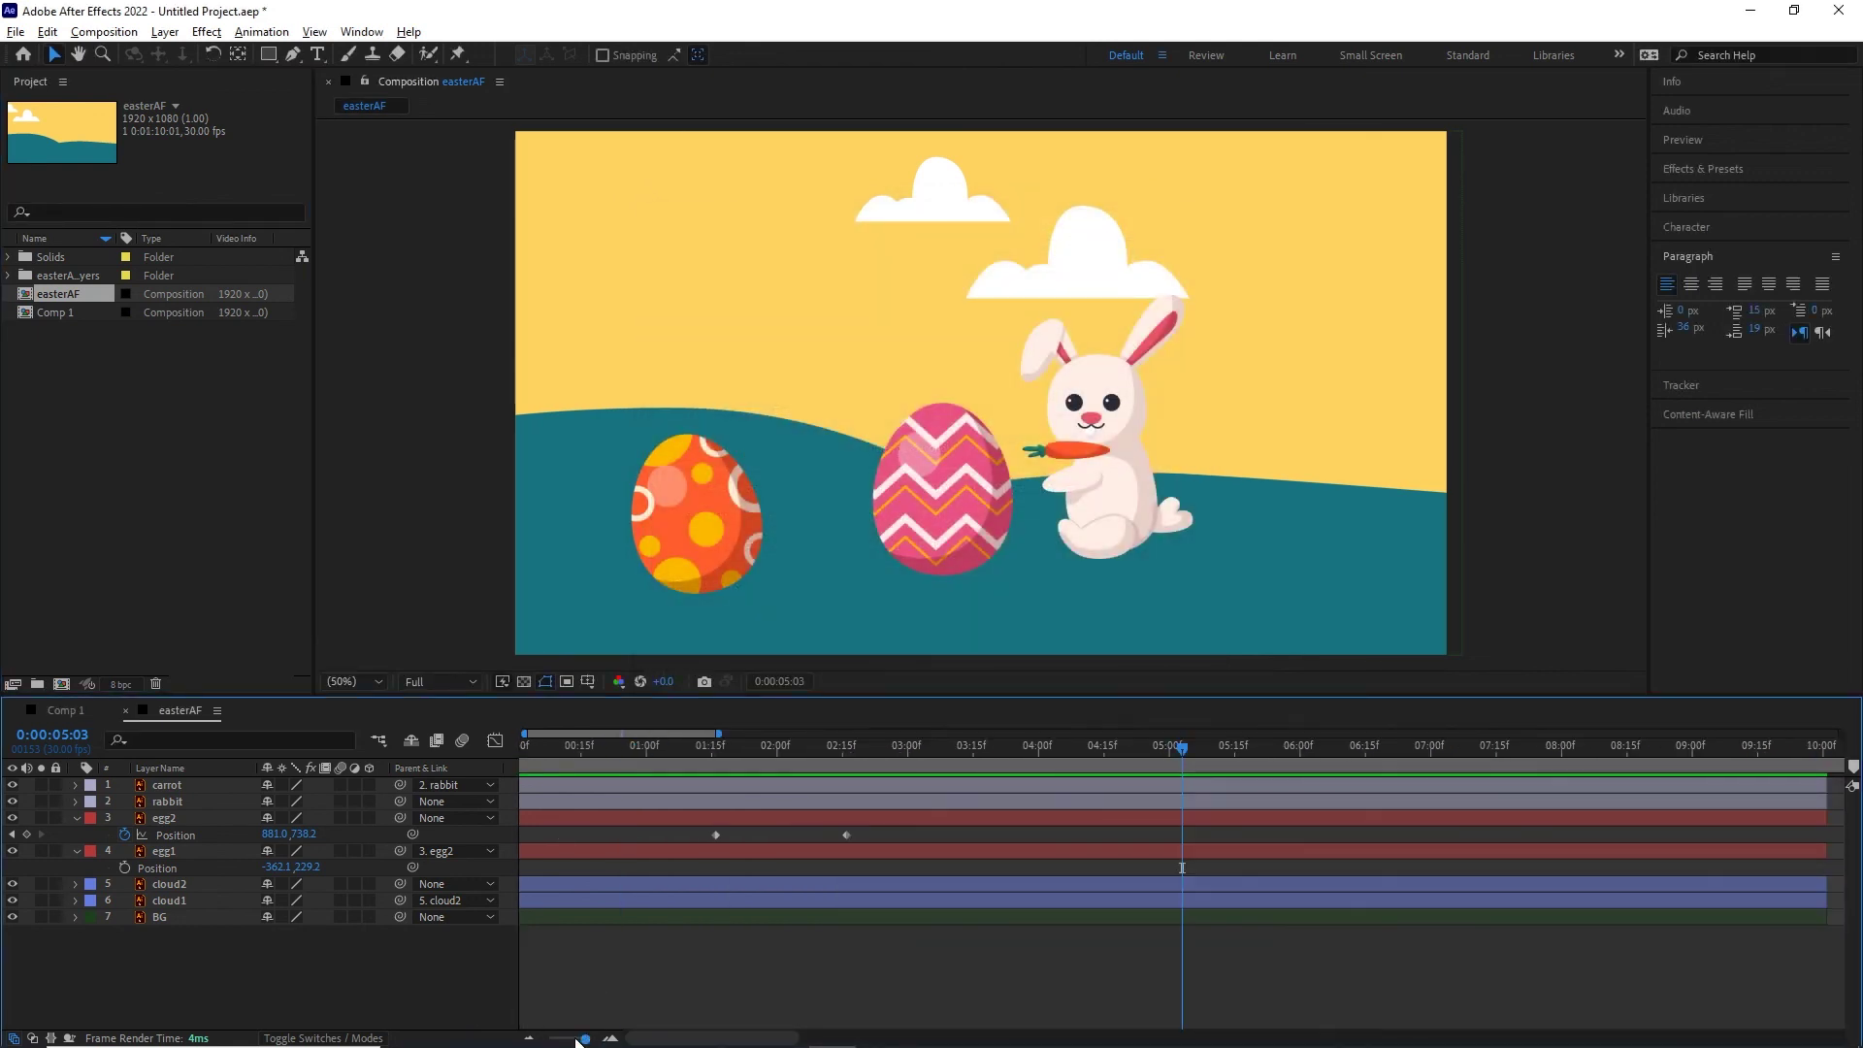
# - Set the work area's end at 0:00:09:21 and trim the composition to the work area
pyautogui.moveTo(585, 1038); pyautogui.dragTo(532, 1042)
pyautogui.moveTo(622, 749); pyautogui.dragTo(708, 749)
pyautogui.press('n')
pyautogui.rightClick(684, 765)
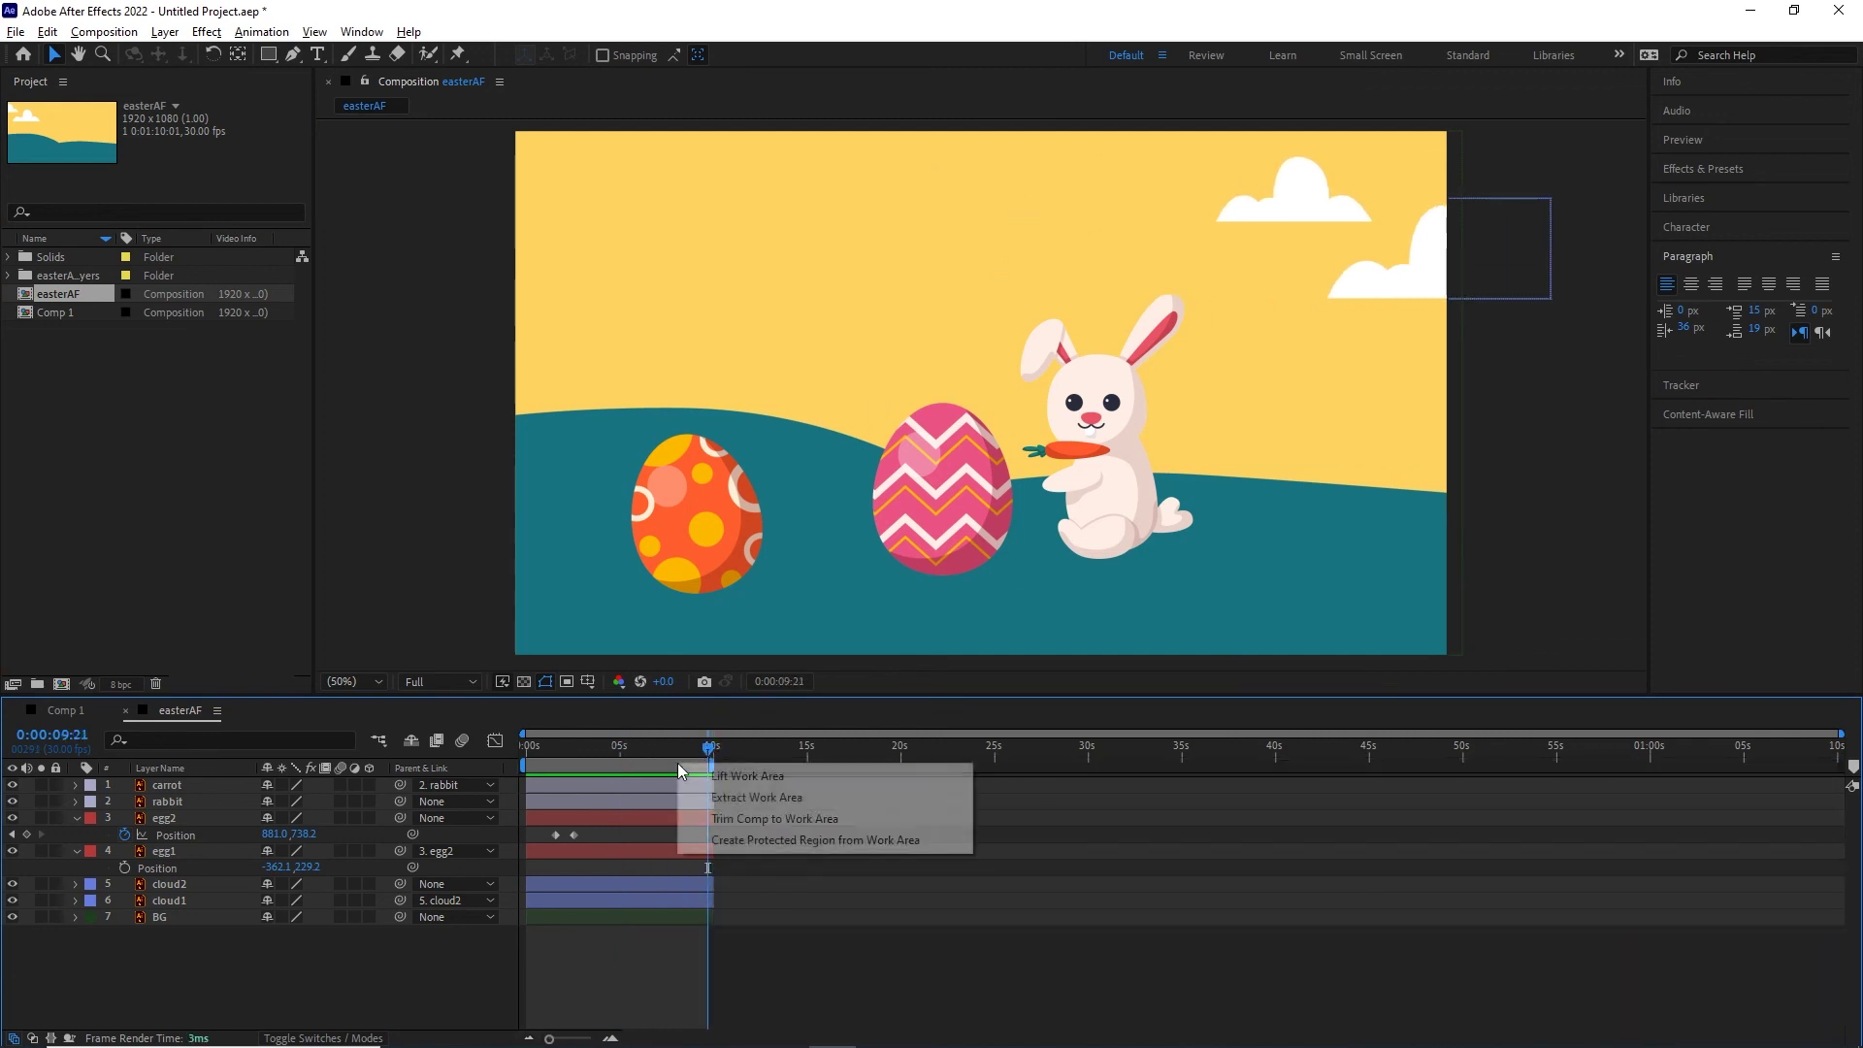
pyautogui.click(747, 818)
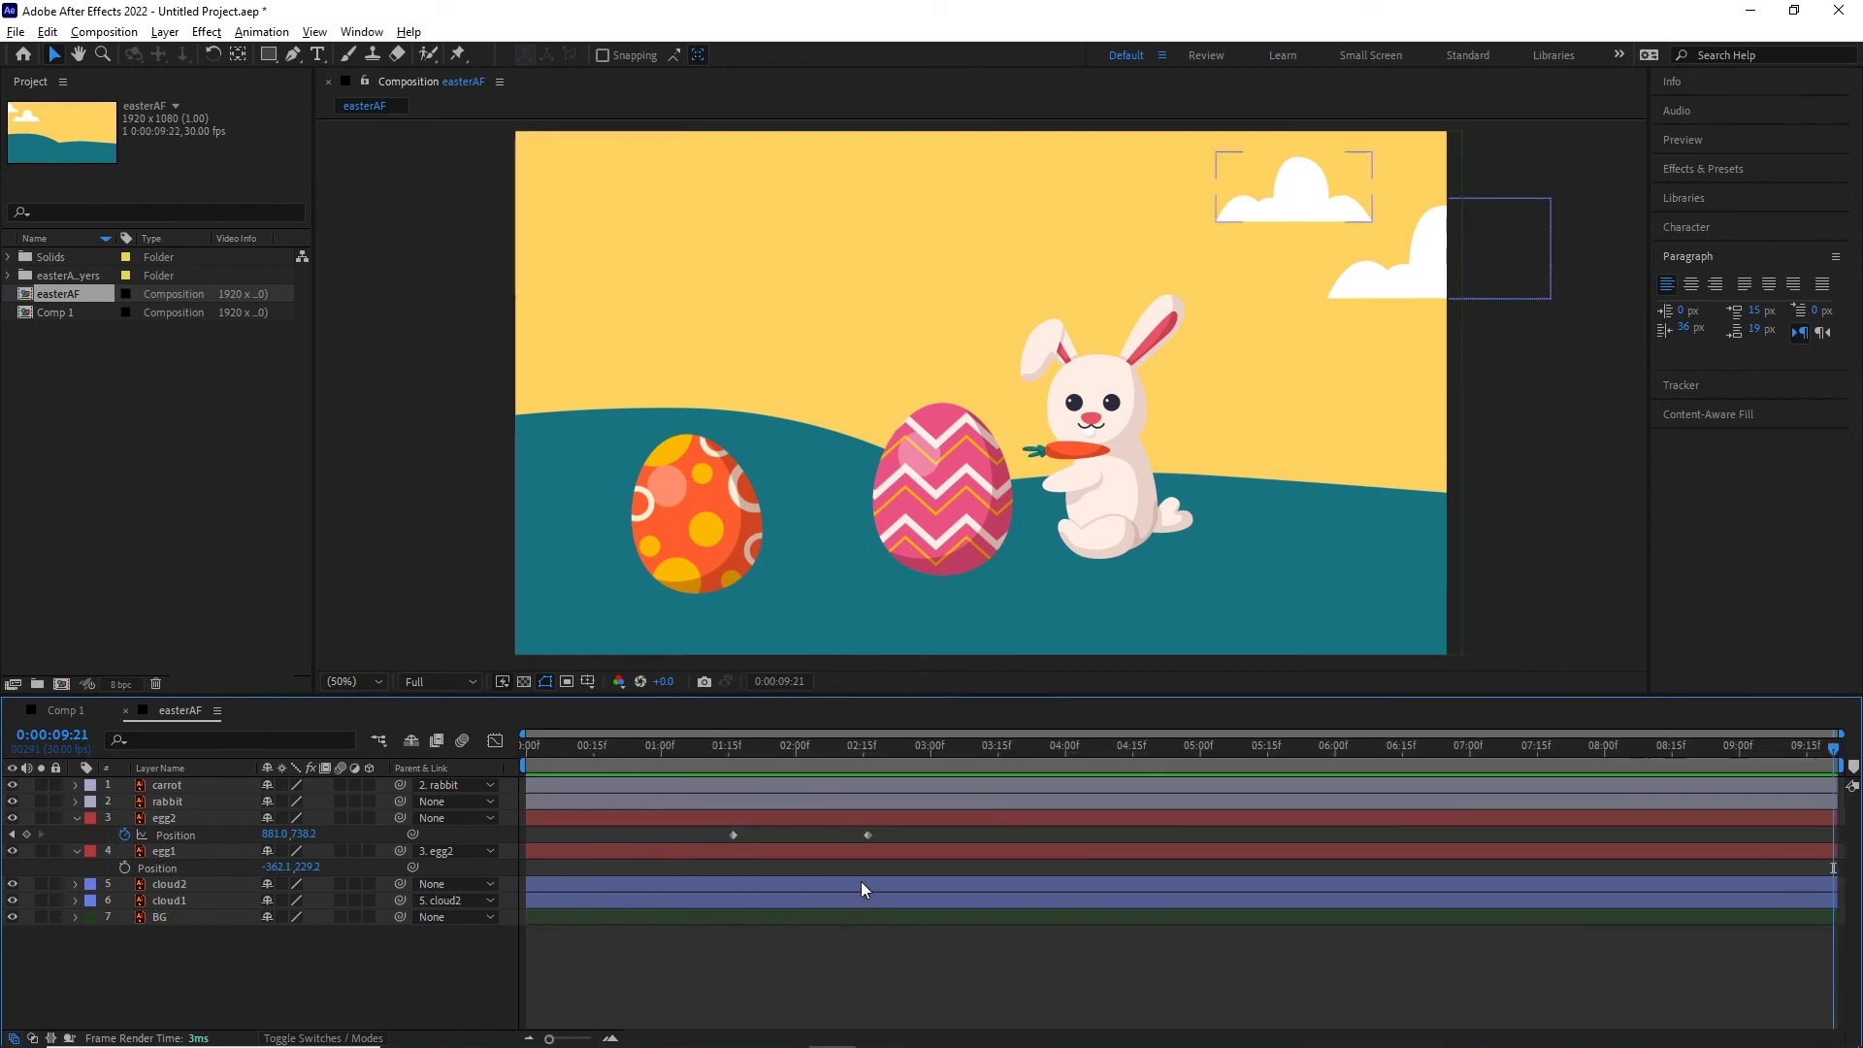
pyautogui.click(791, 836)
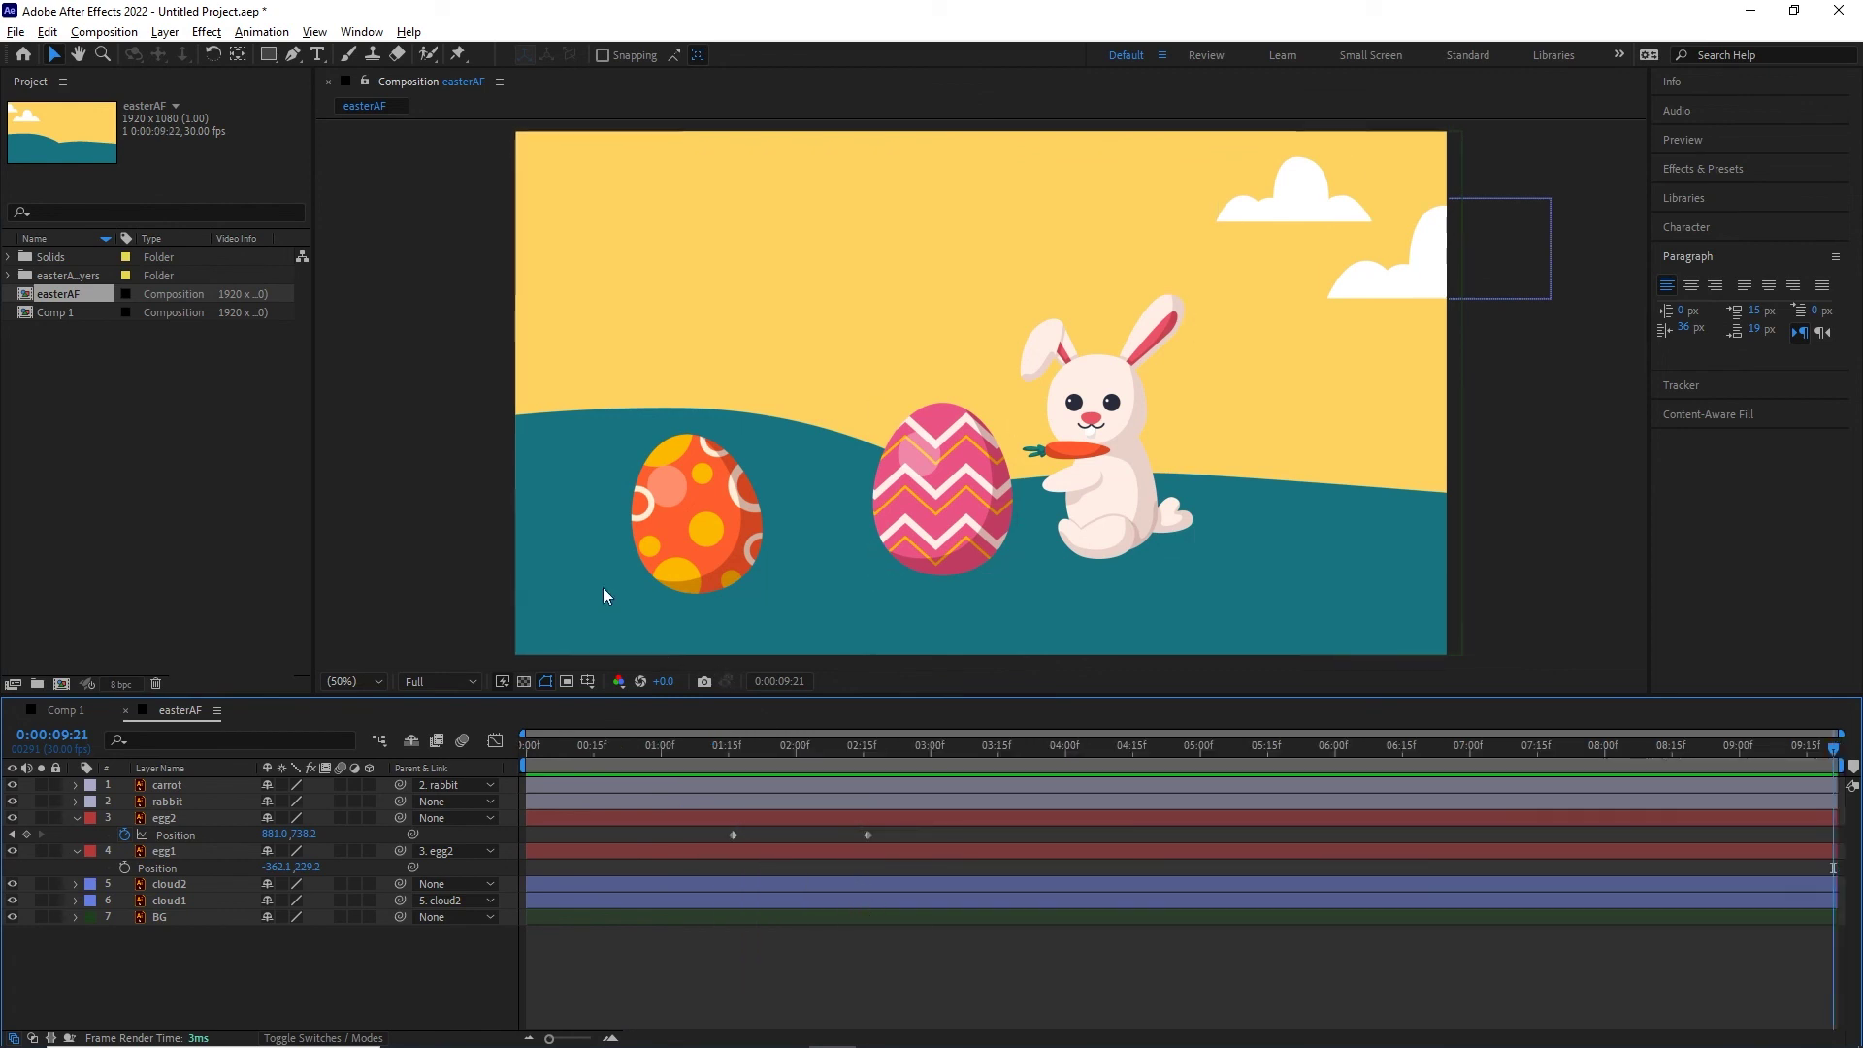
# - Add the easterAF composition to the Adobe Media Encoder queue, review the queueing command in After Effects, and return to Media Encoder
pyautogui.click(103, 32)
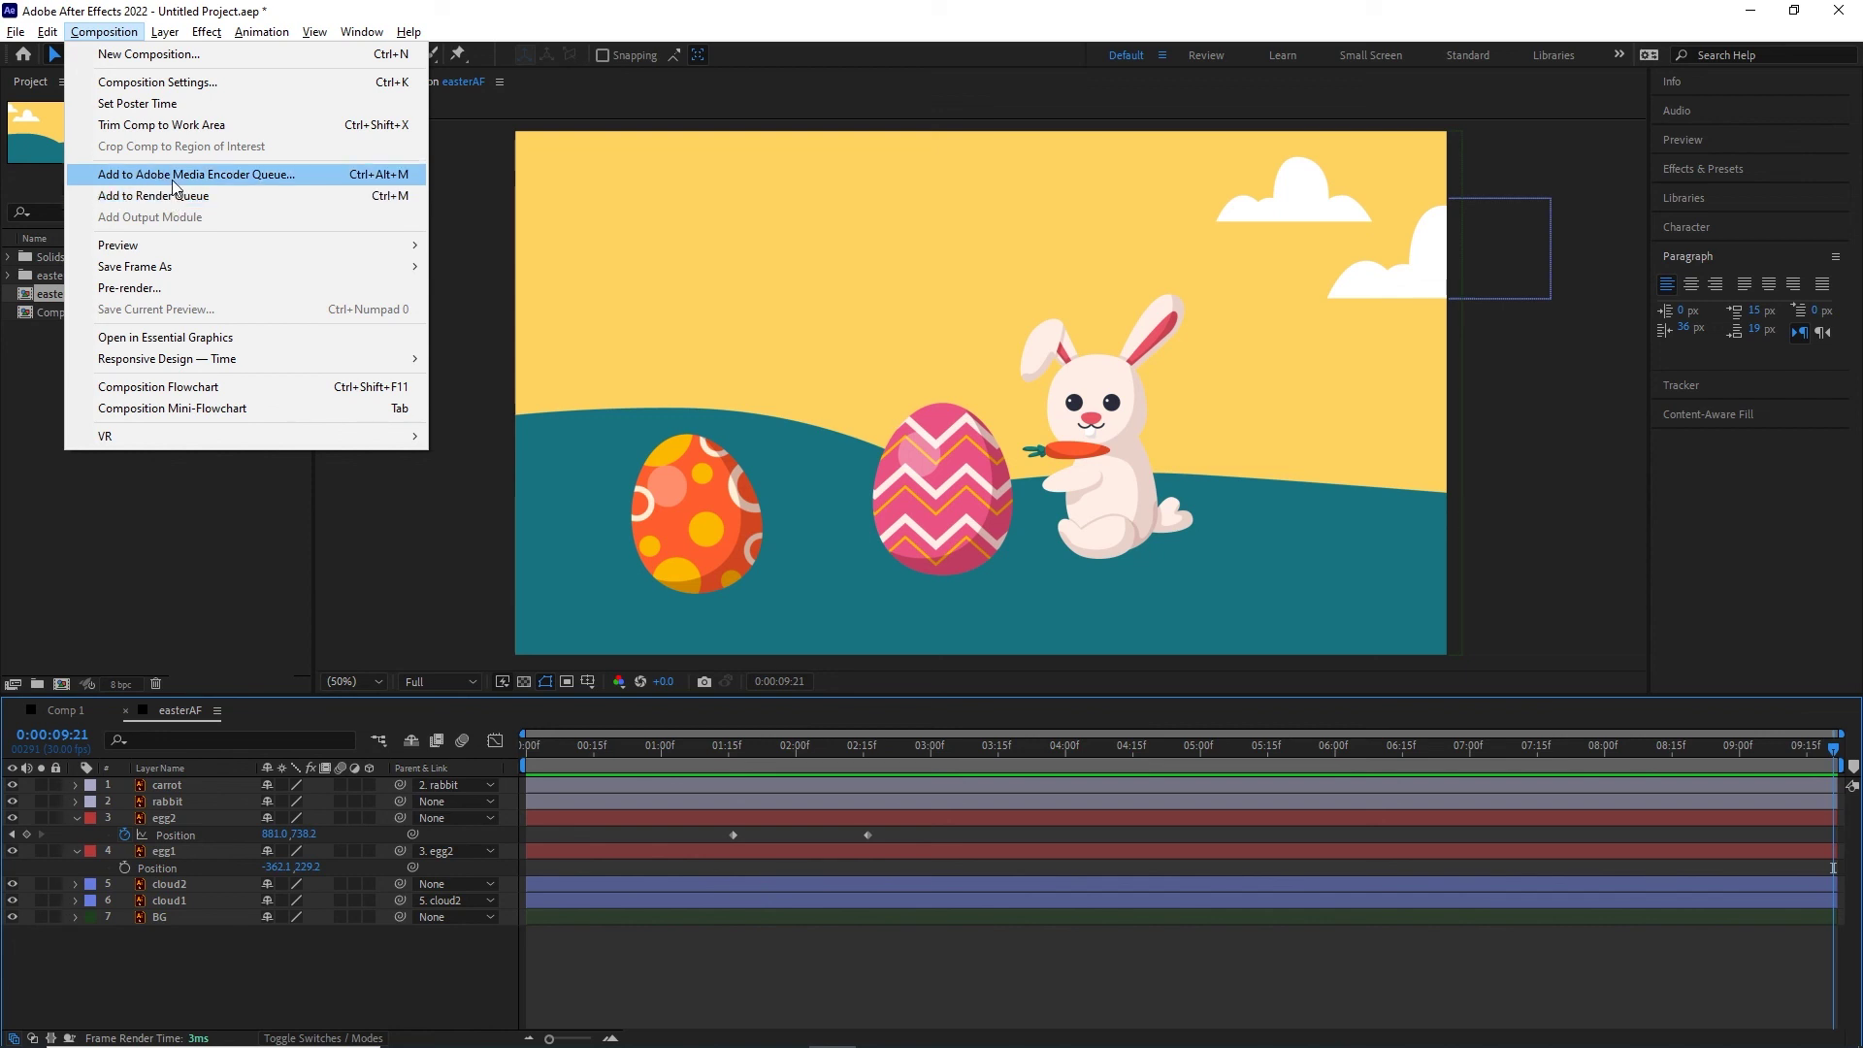
pyautogui.click(248, 175)
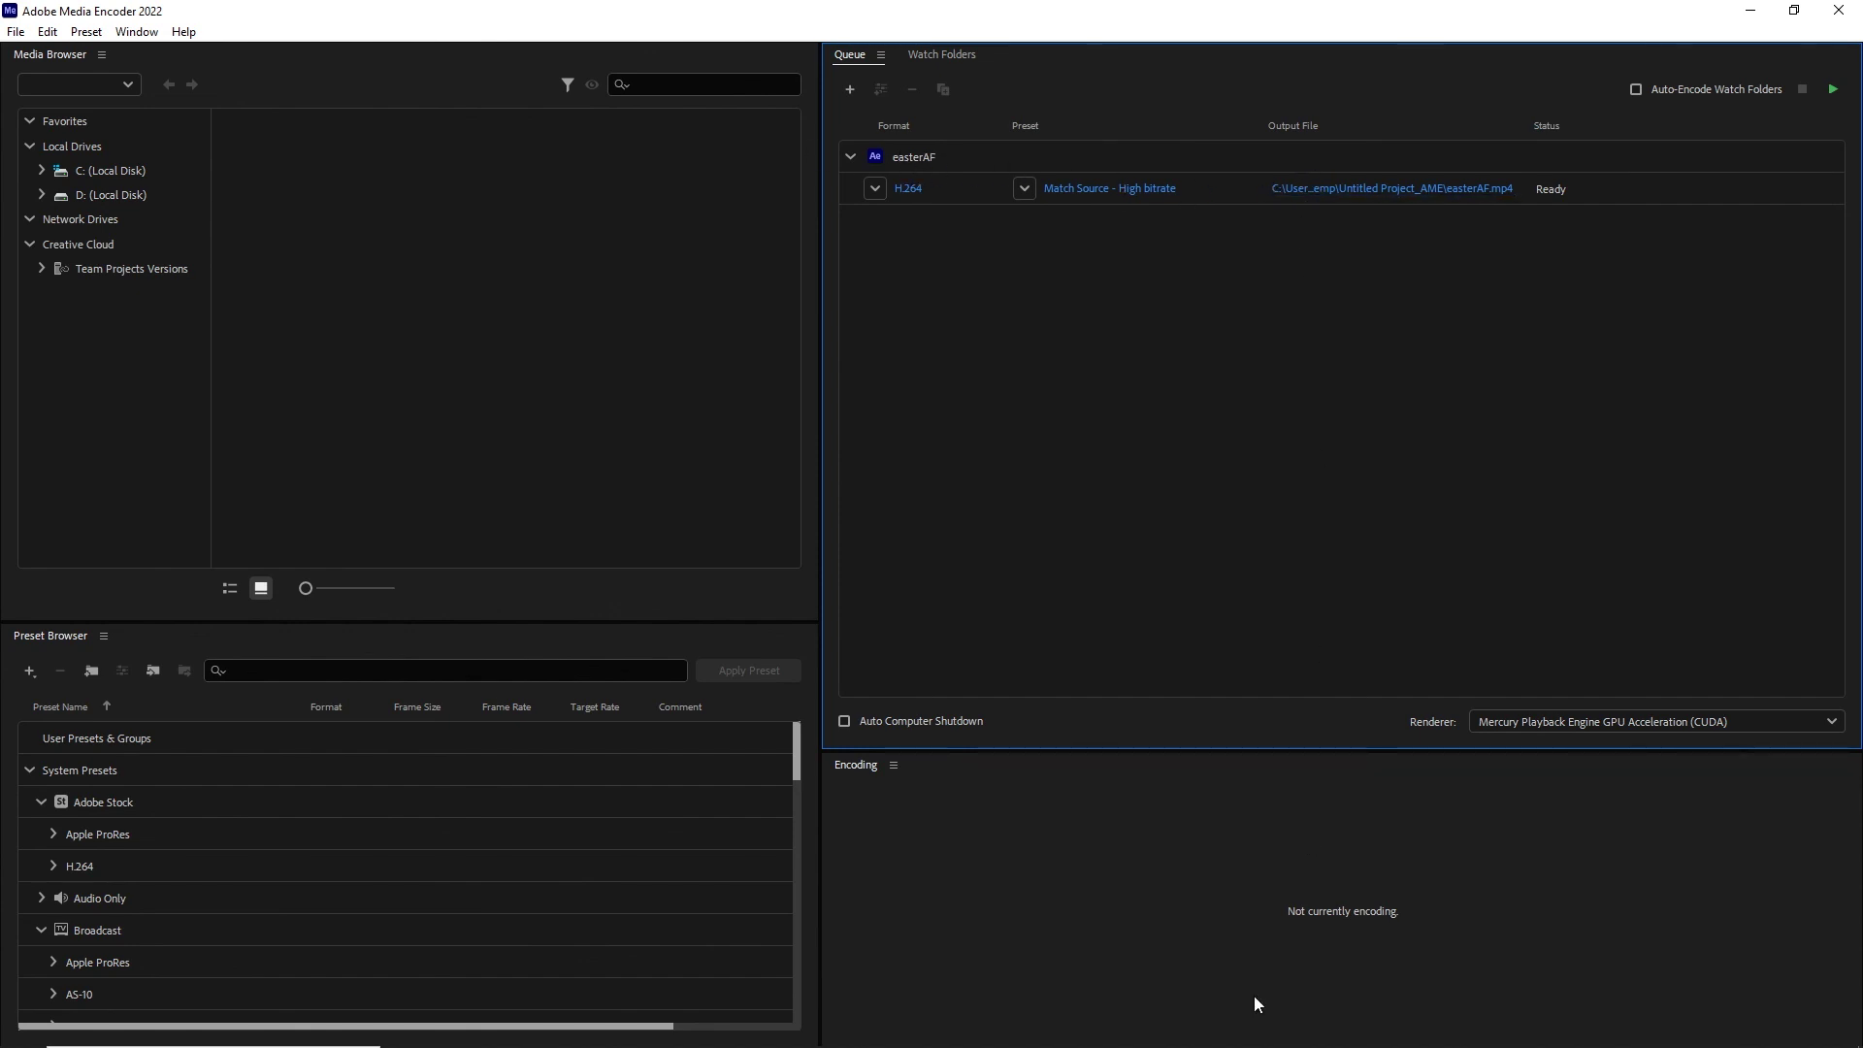
pyautogui.moveTo(1021, 1030)
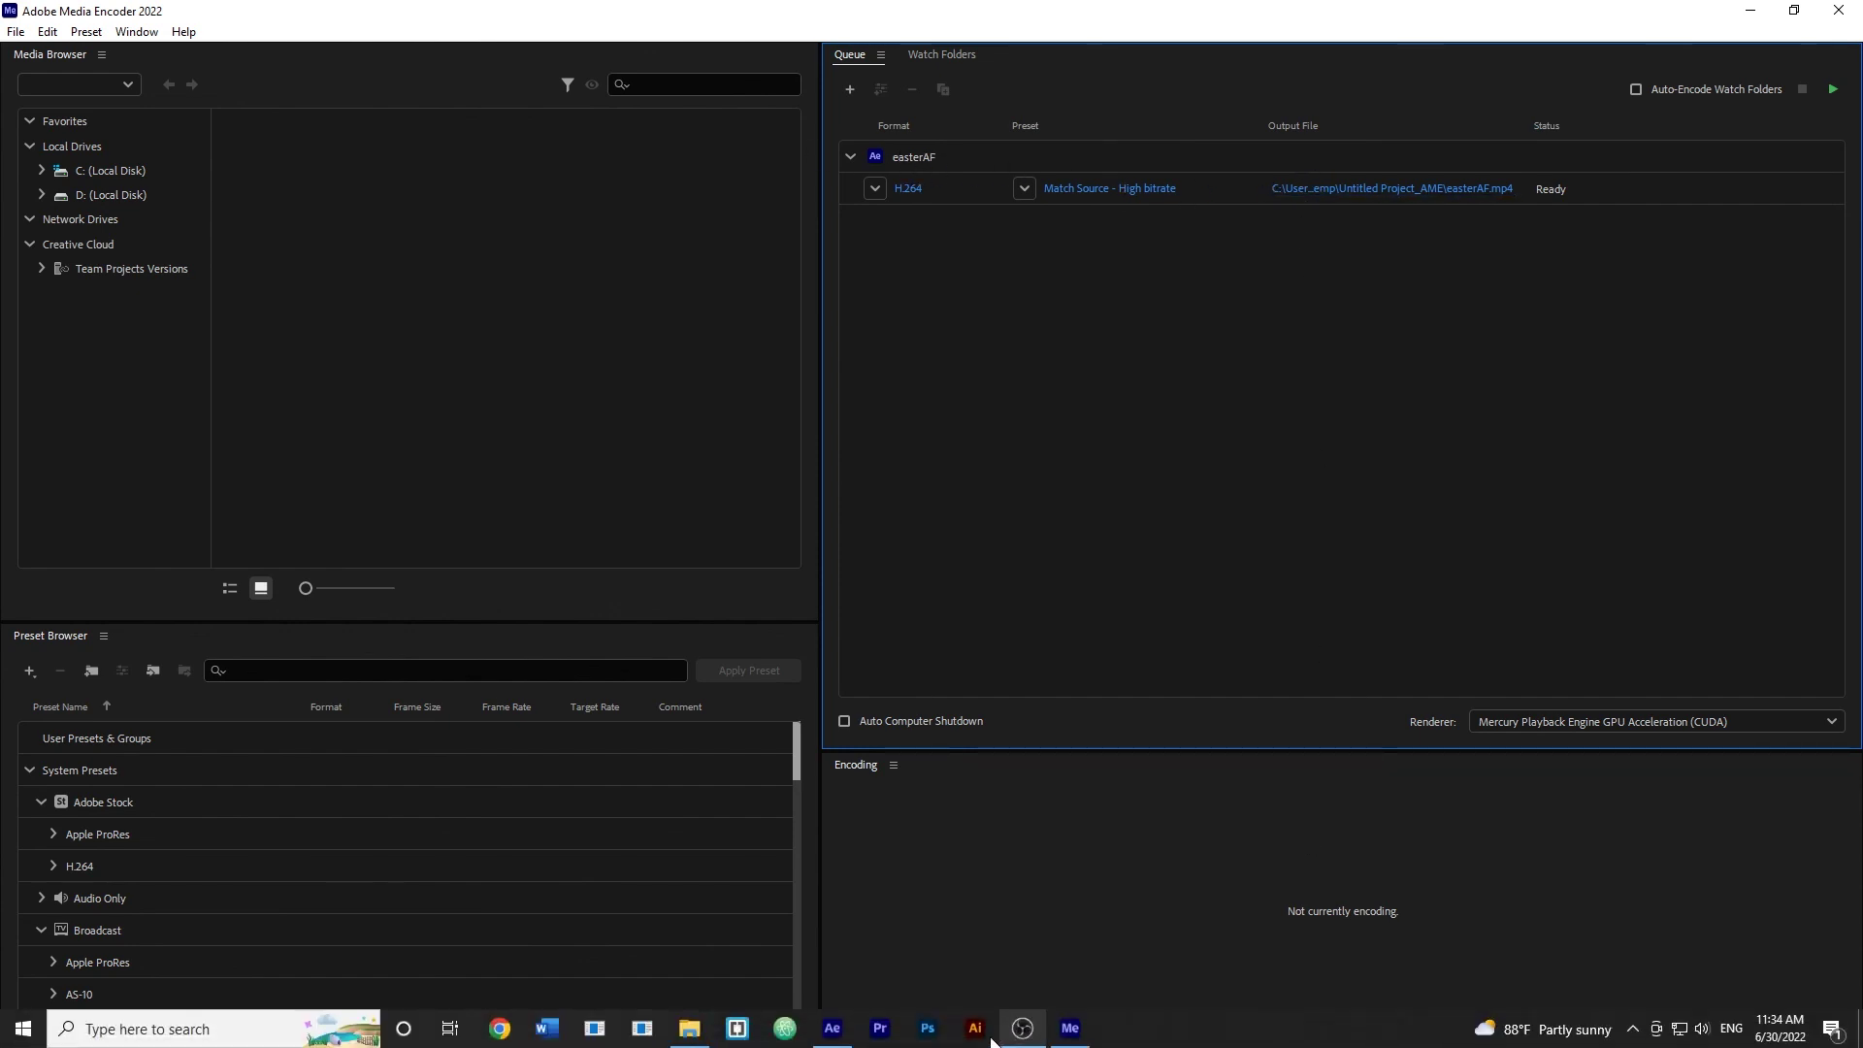
pyautogui.click(831, 1027)
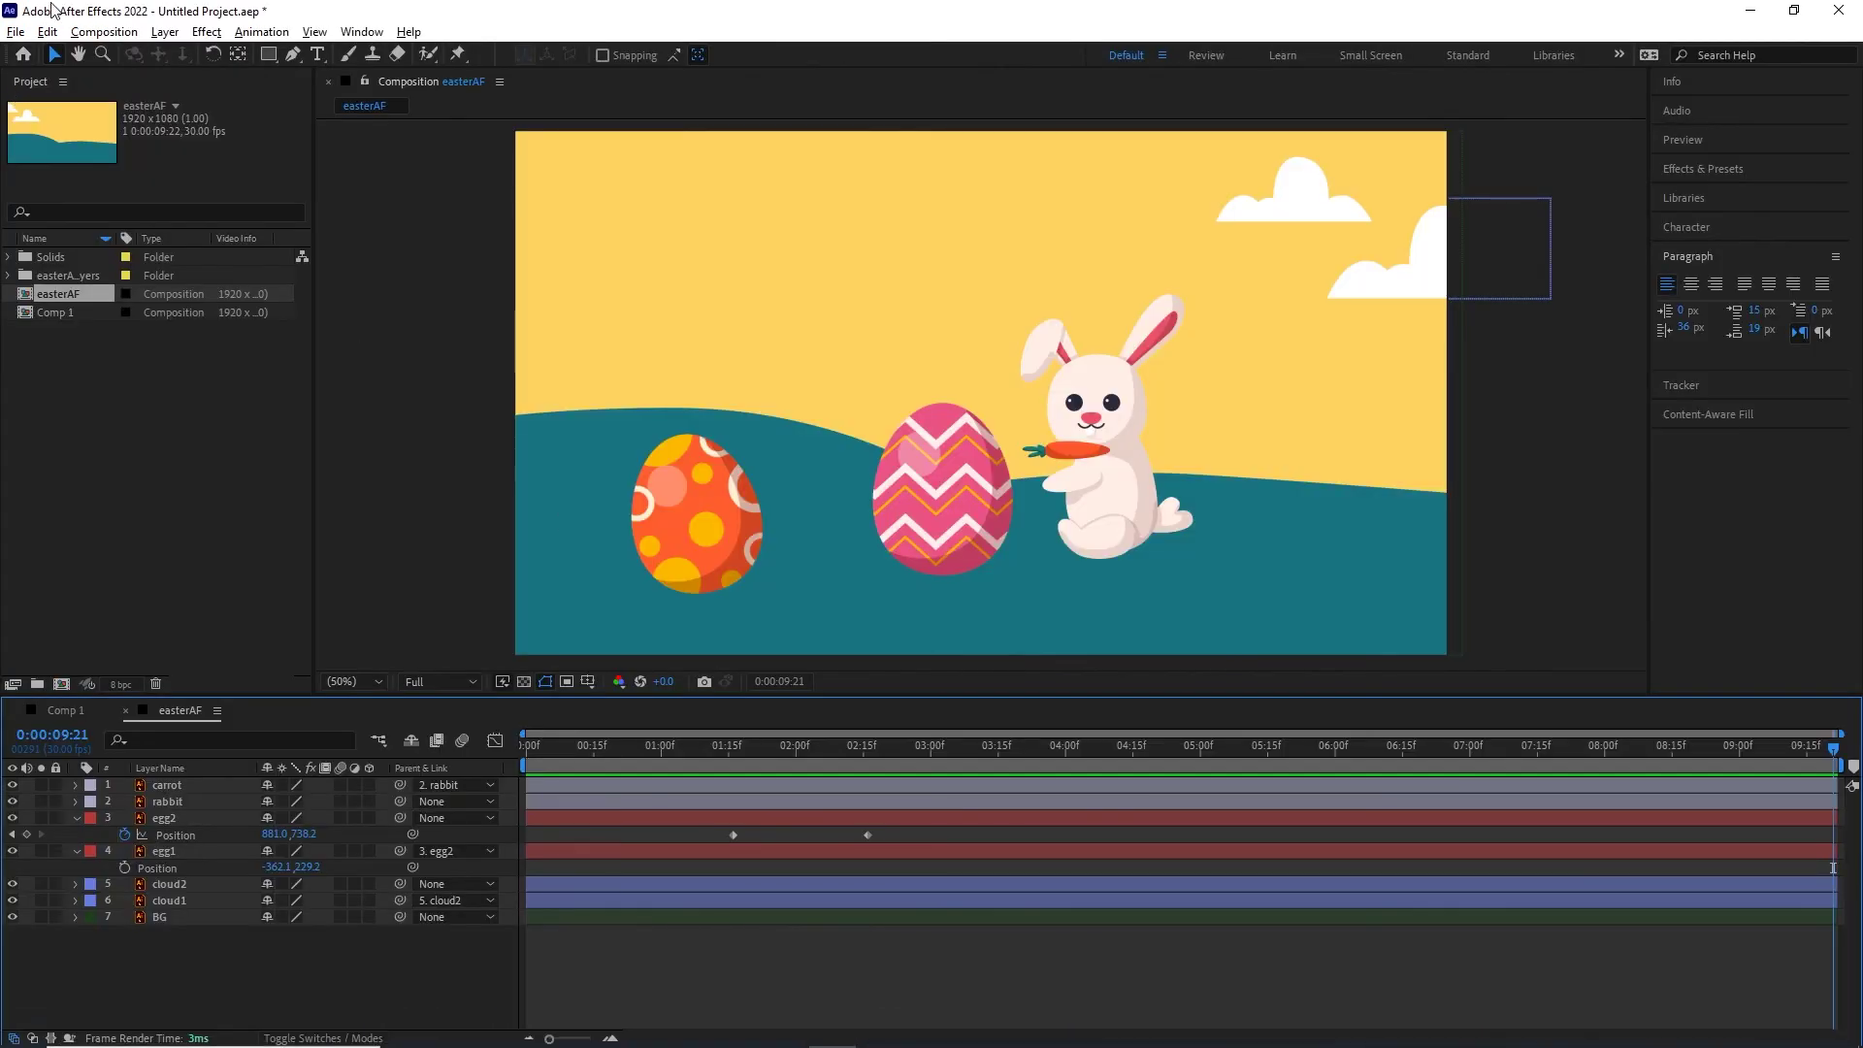
pyautogui.click(103, 31)
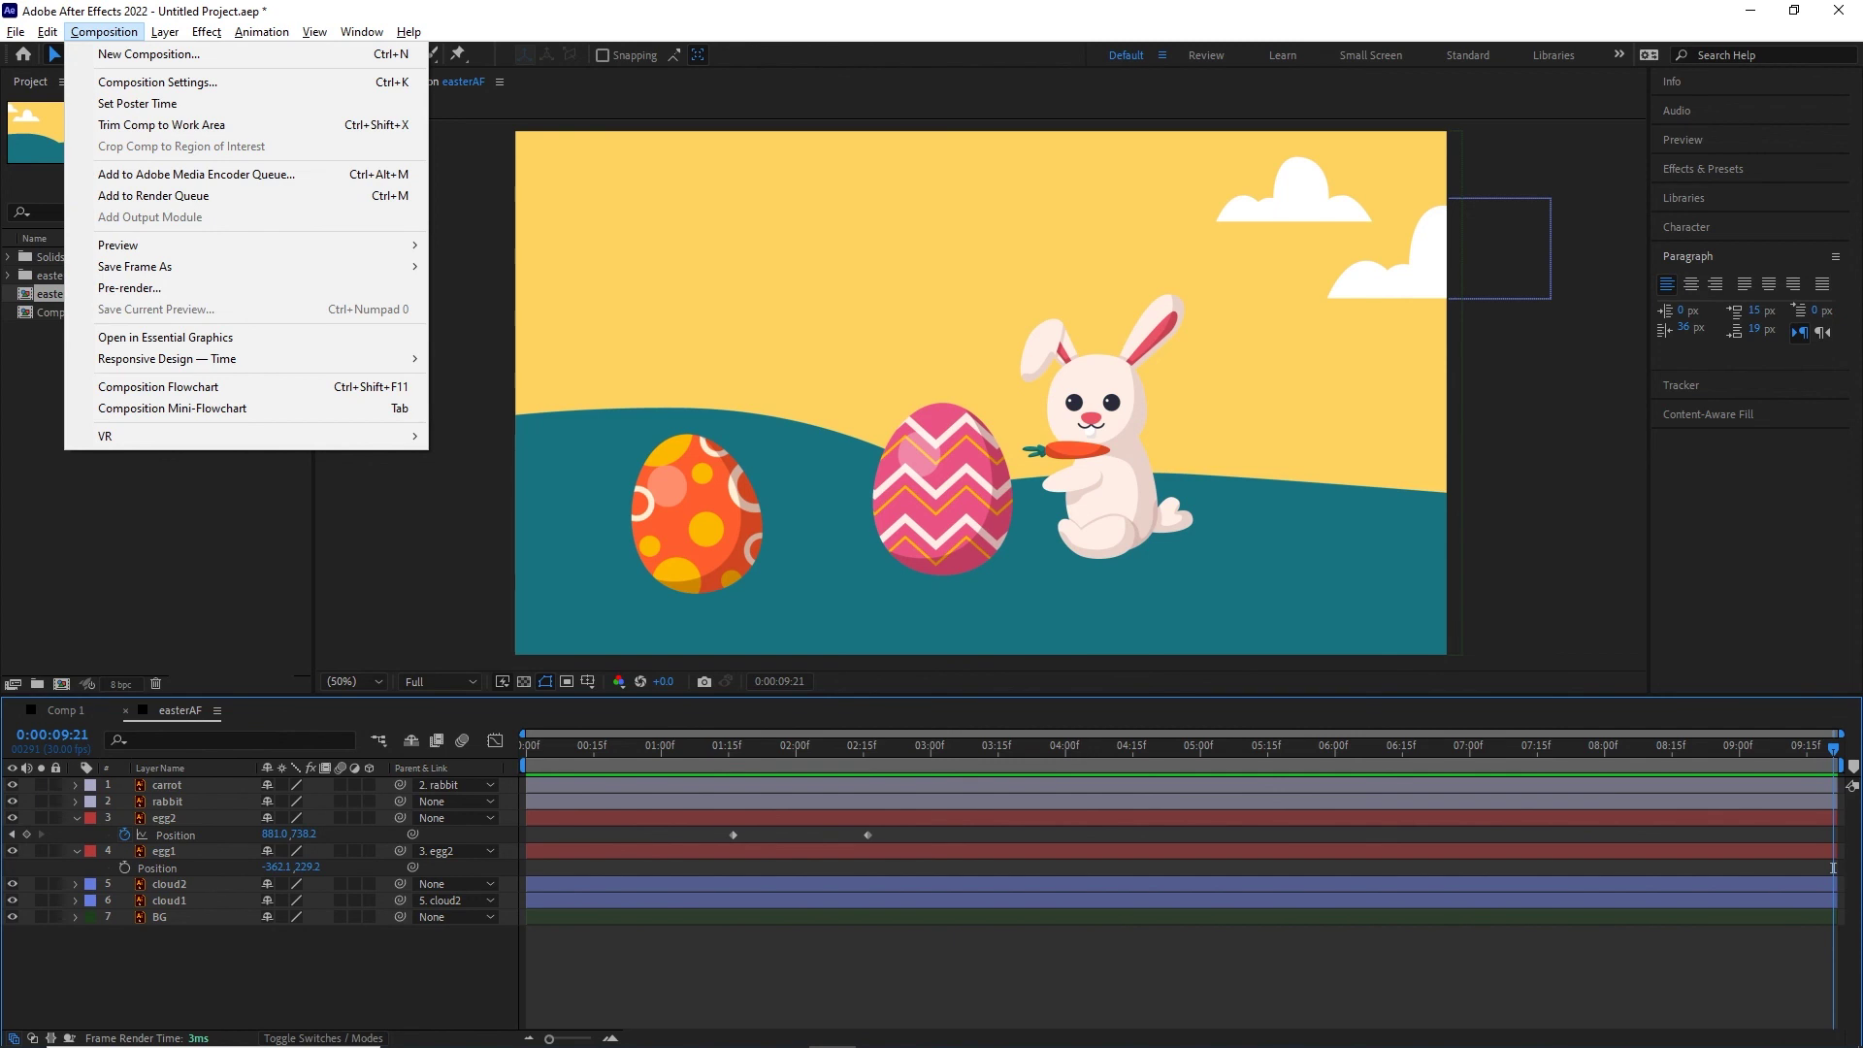
pyautogui.moveTo(996, 1042)
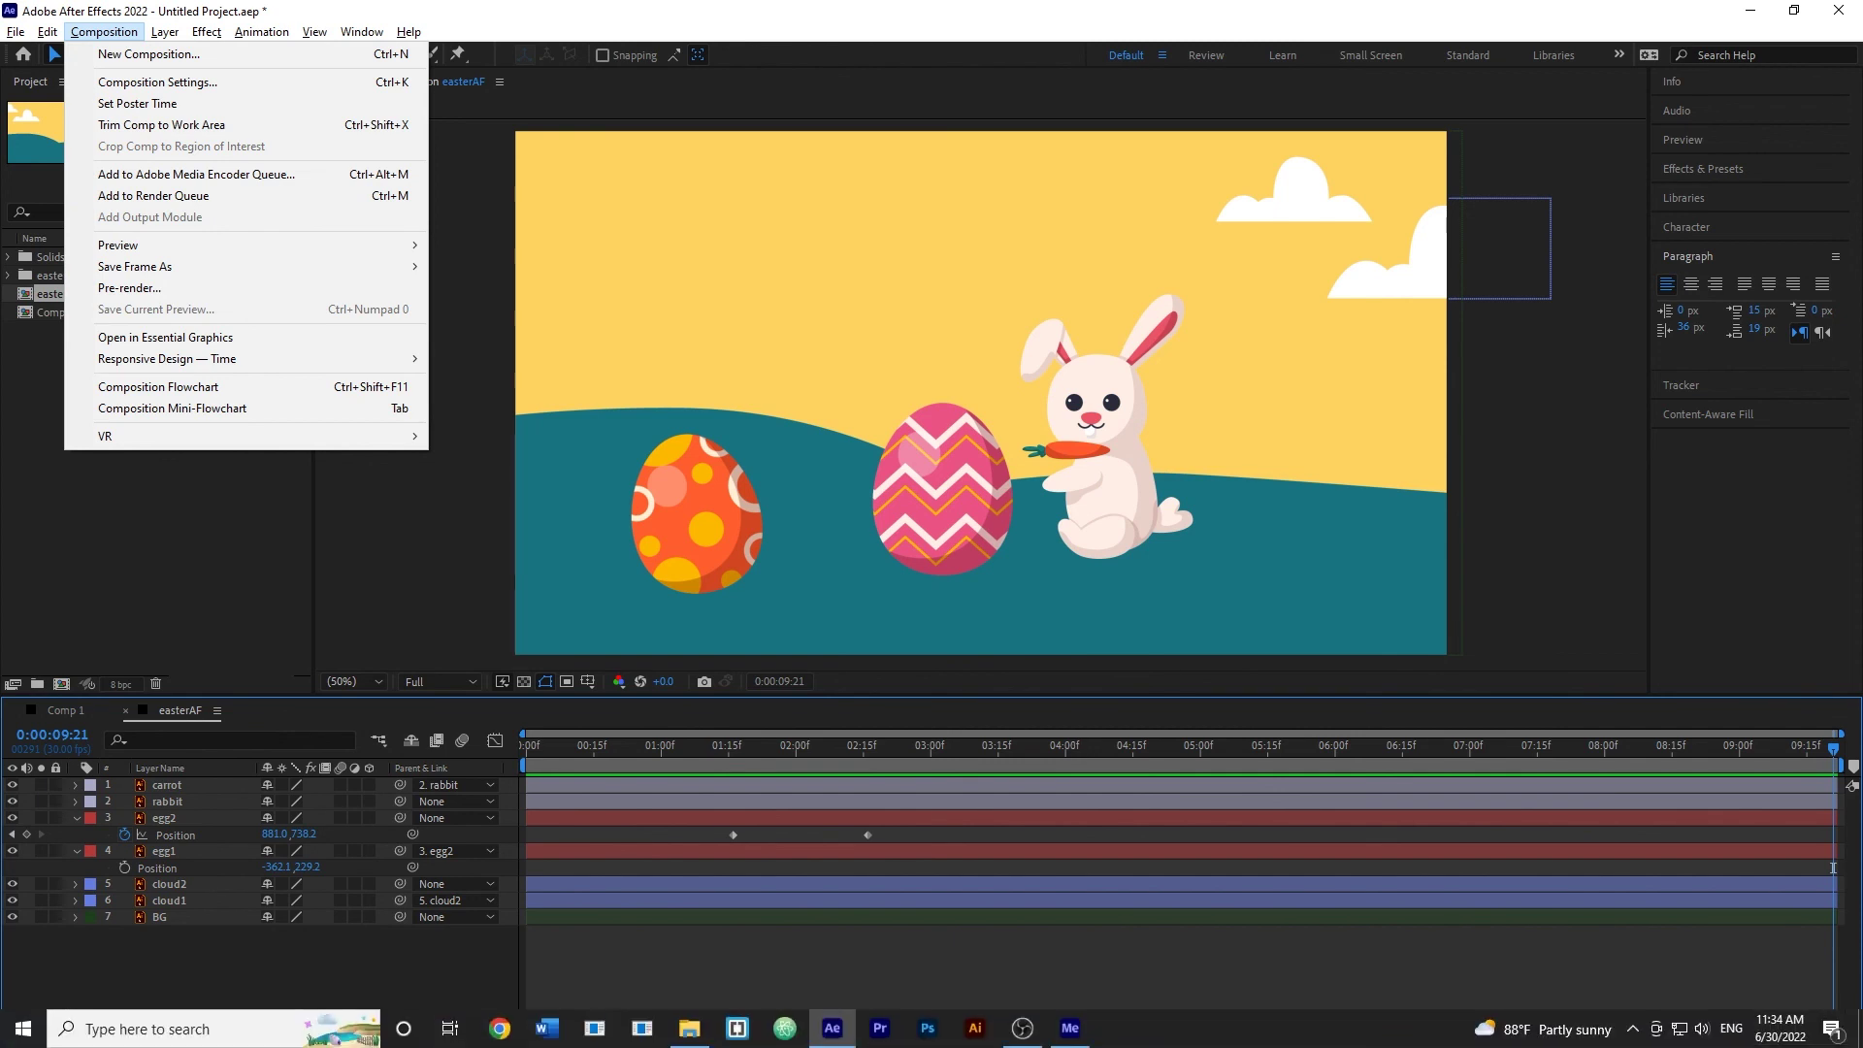
pyautogui.click(1070, 1028)
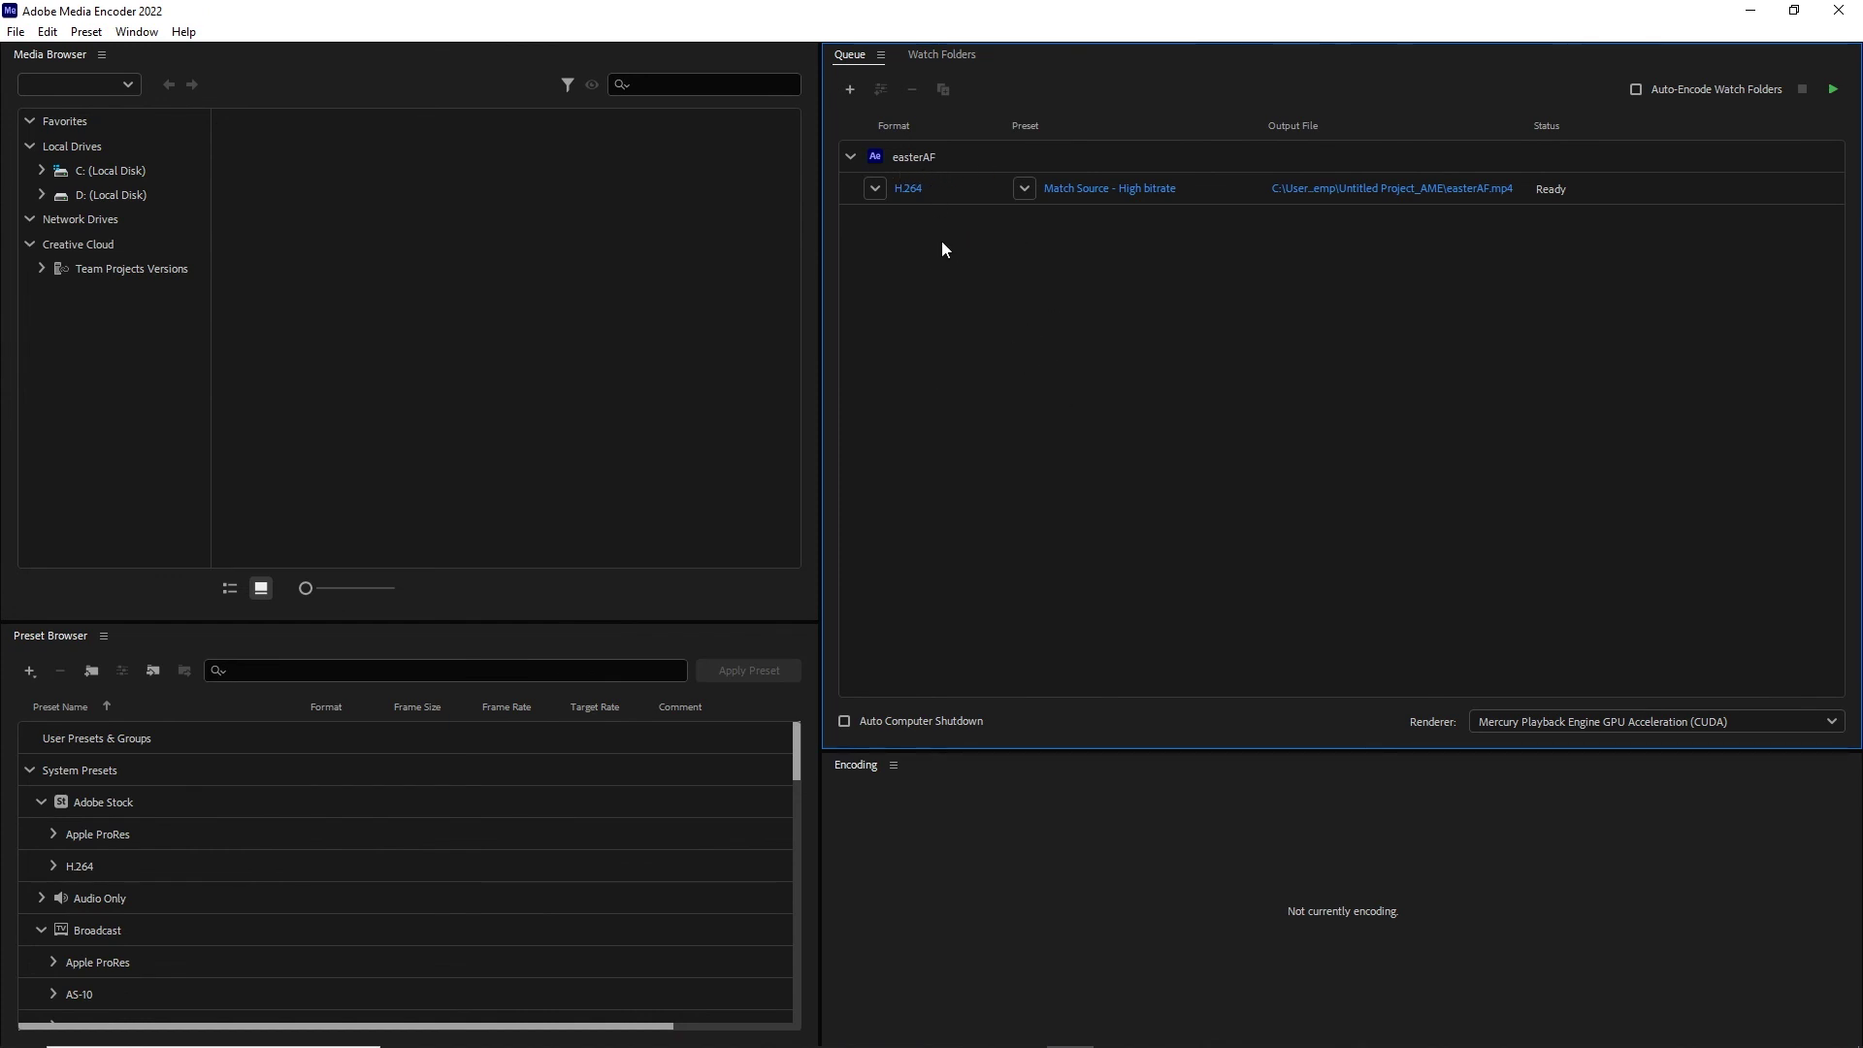
# - Choose H.264 as the output format for the queued easterAF composition
pyautogui.rightClick(895, 155)
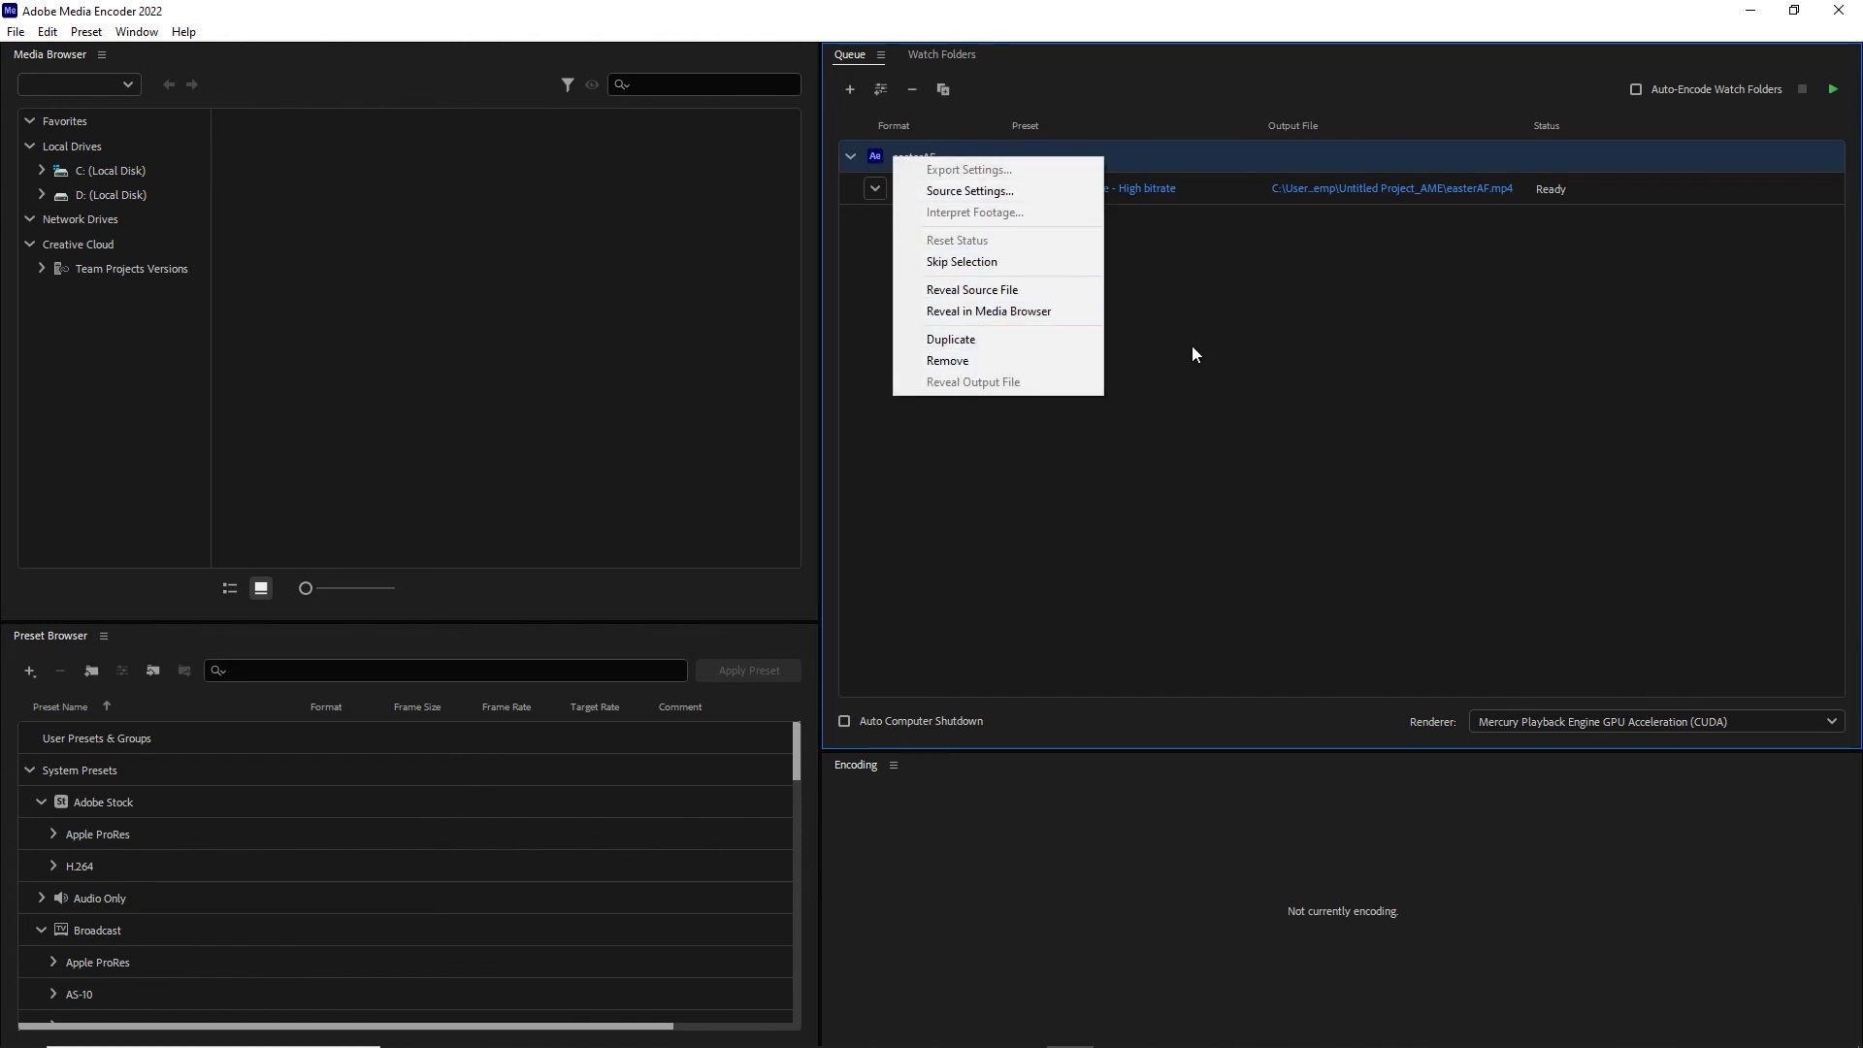
pyautogui.click(853, 248)
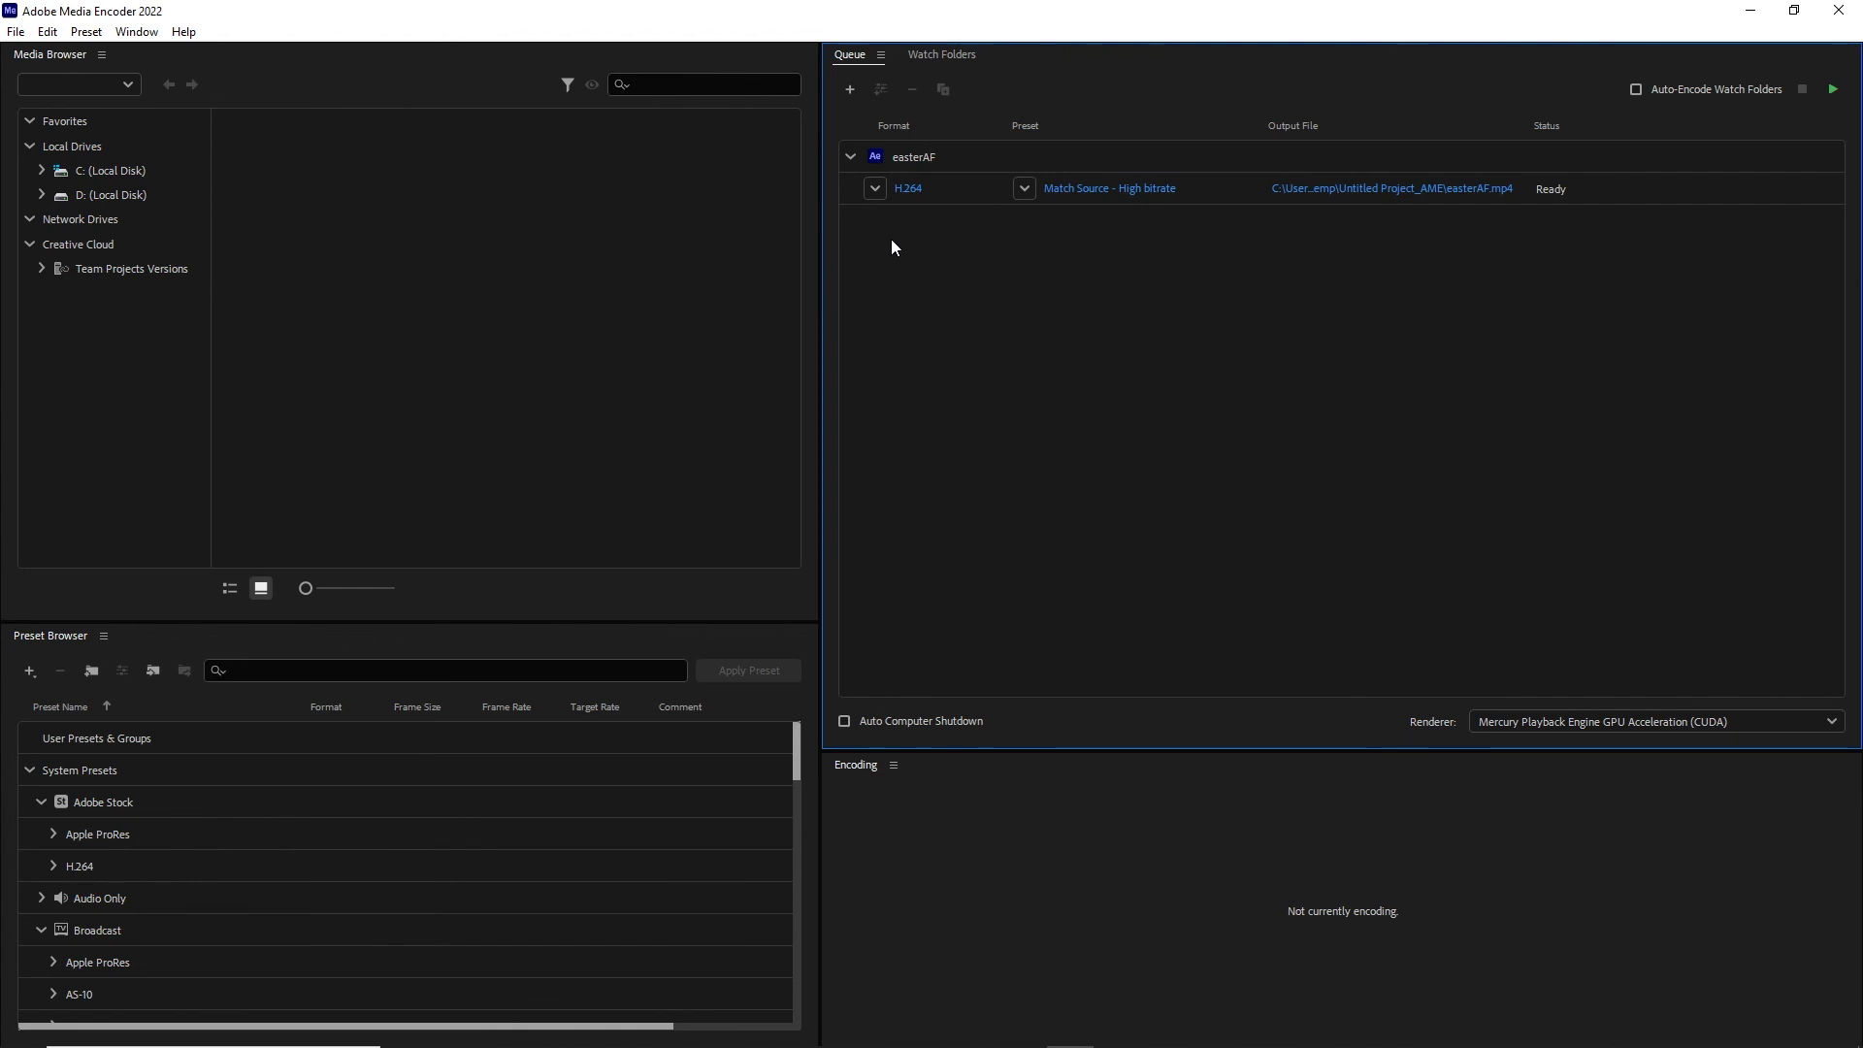
pyautogui.click(874, 187)
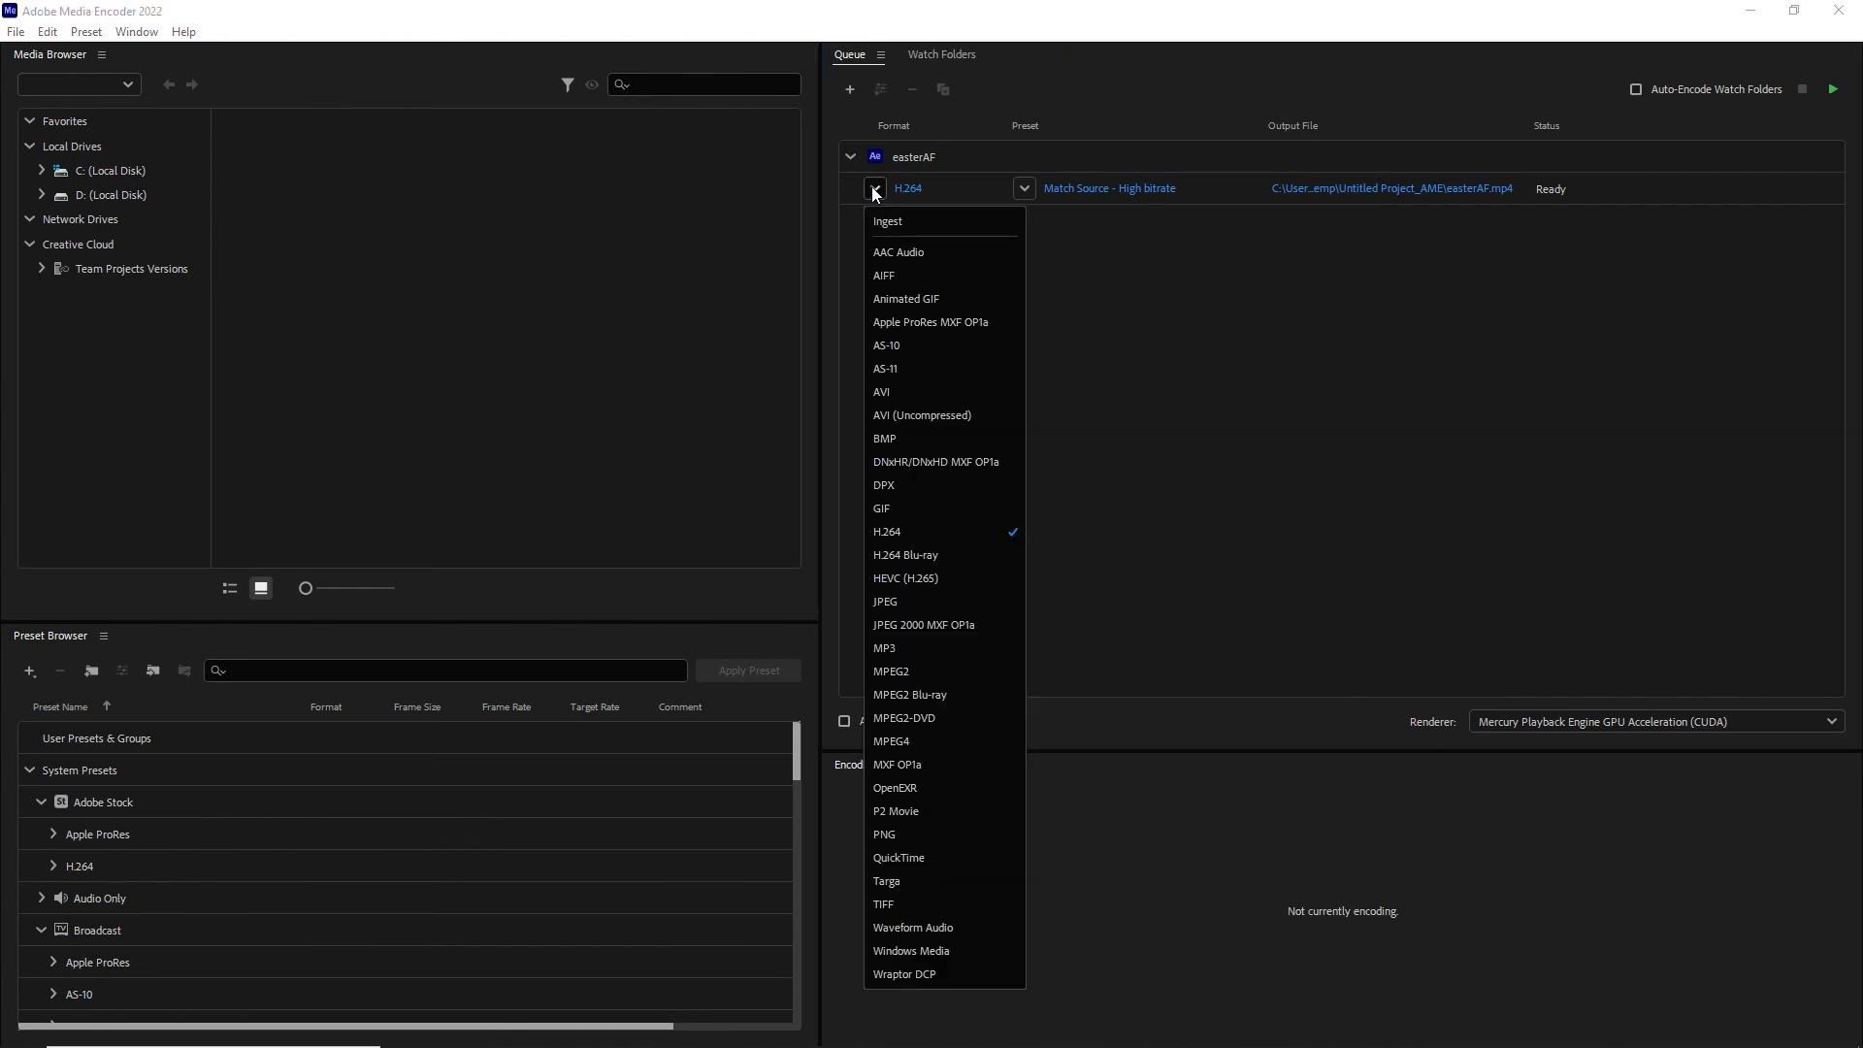
pyautogui.click(898, 536)
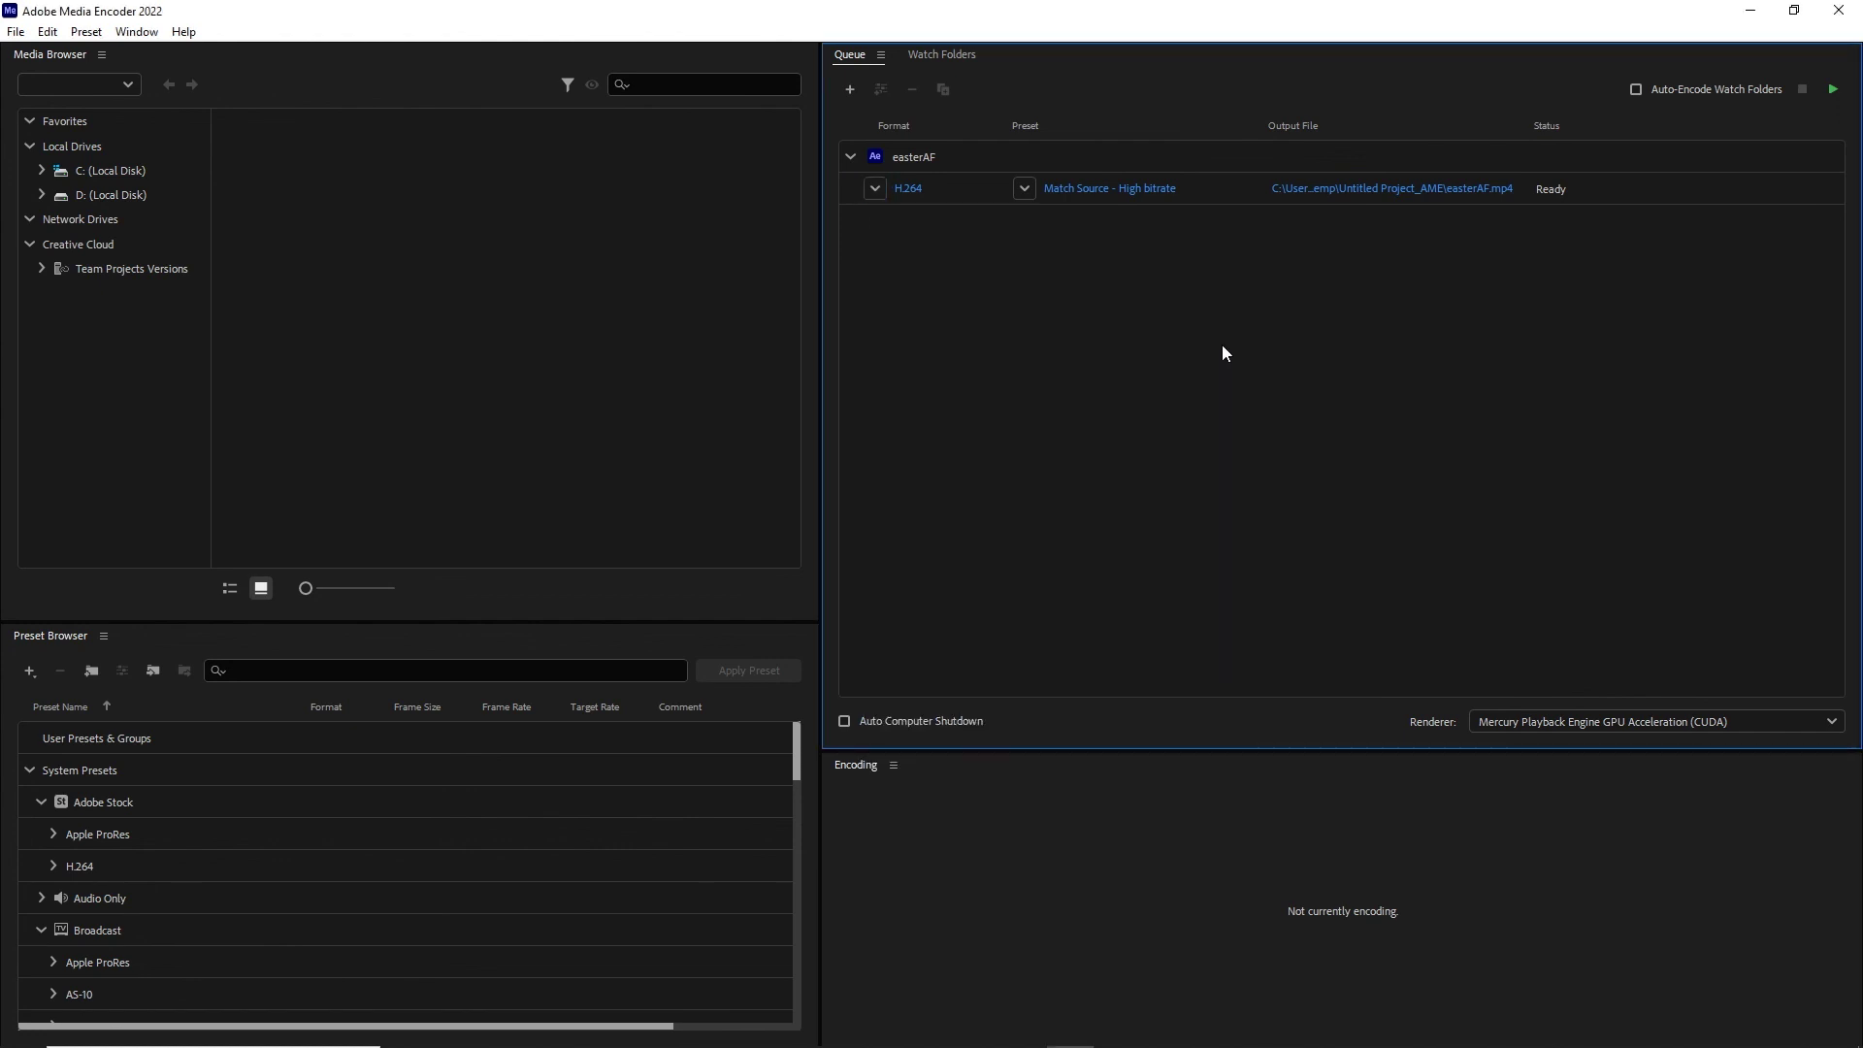
# - Set the queued easterAF export to save as easterAF.mp4 on the Desktop, replacing the existing file
pyautogui.click(1082, 192)
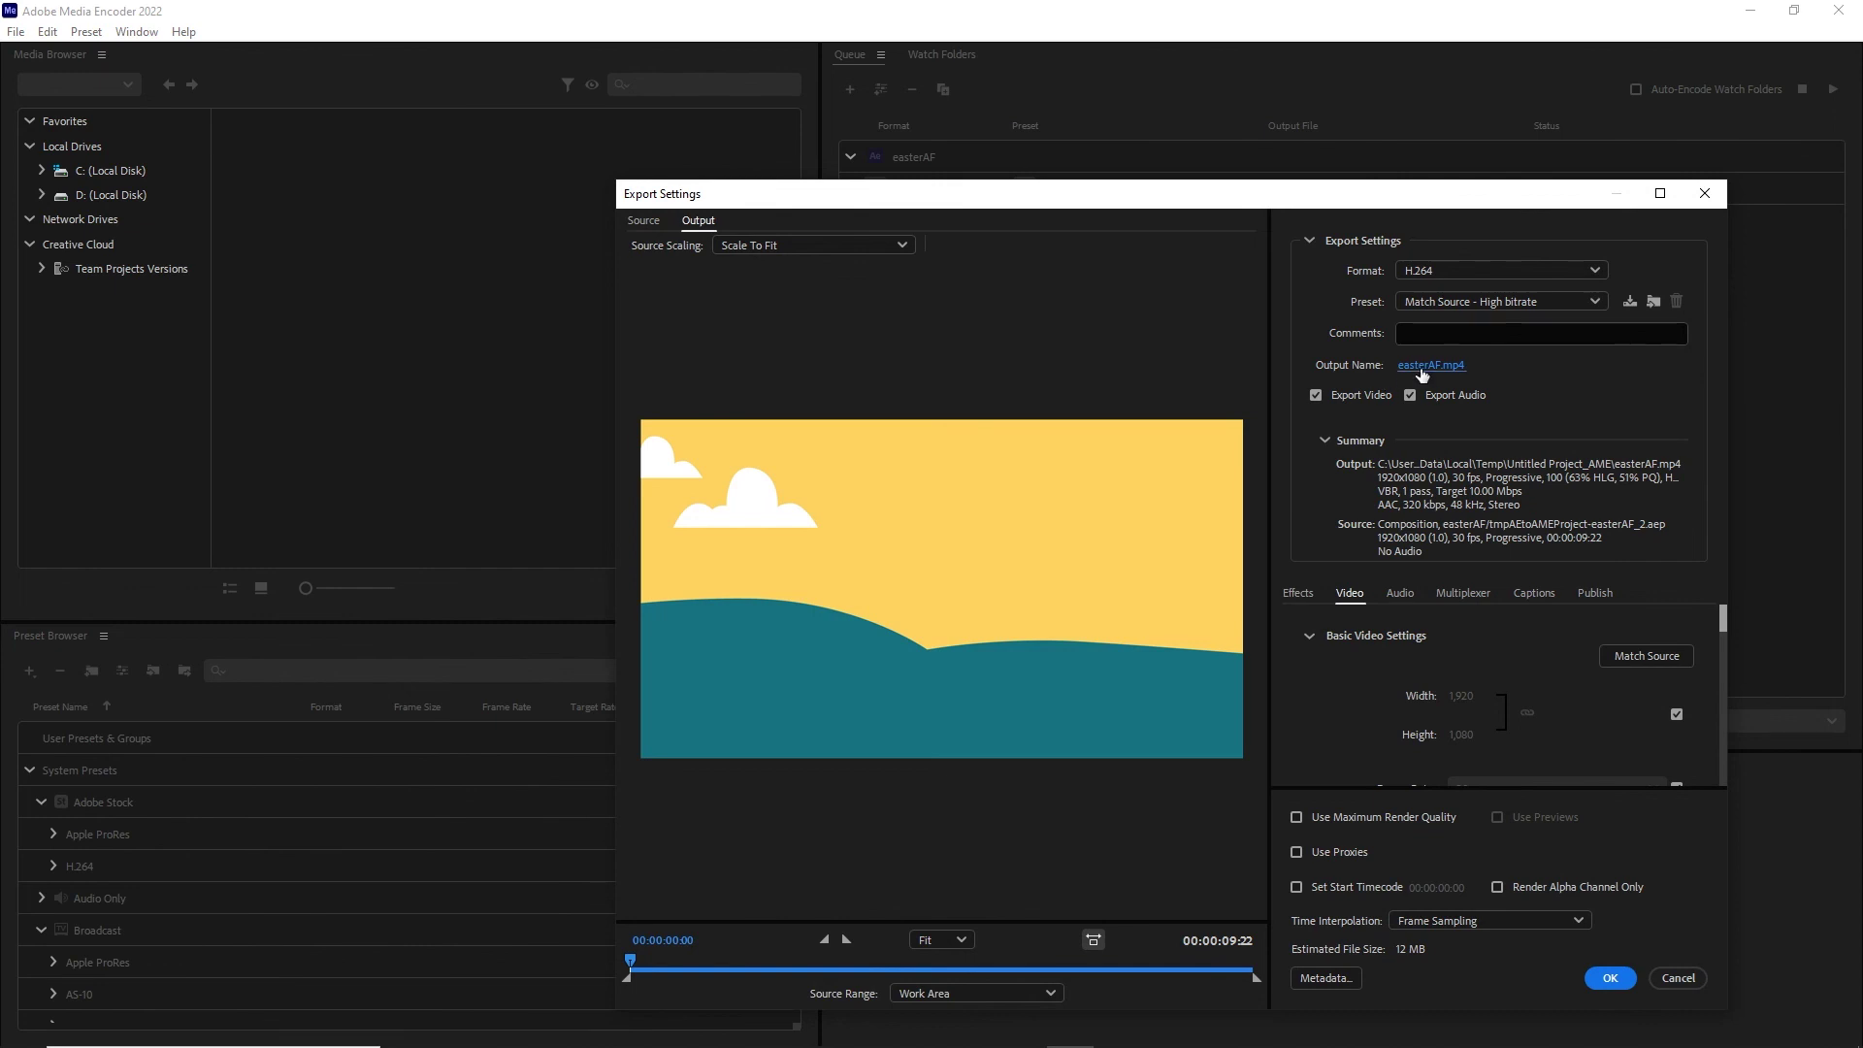
pyautogui.click(1419, 369)
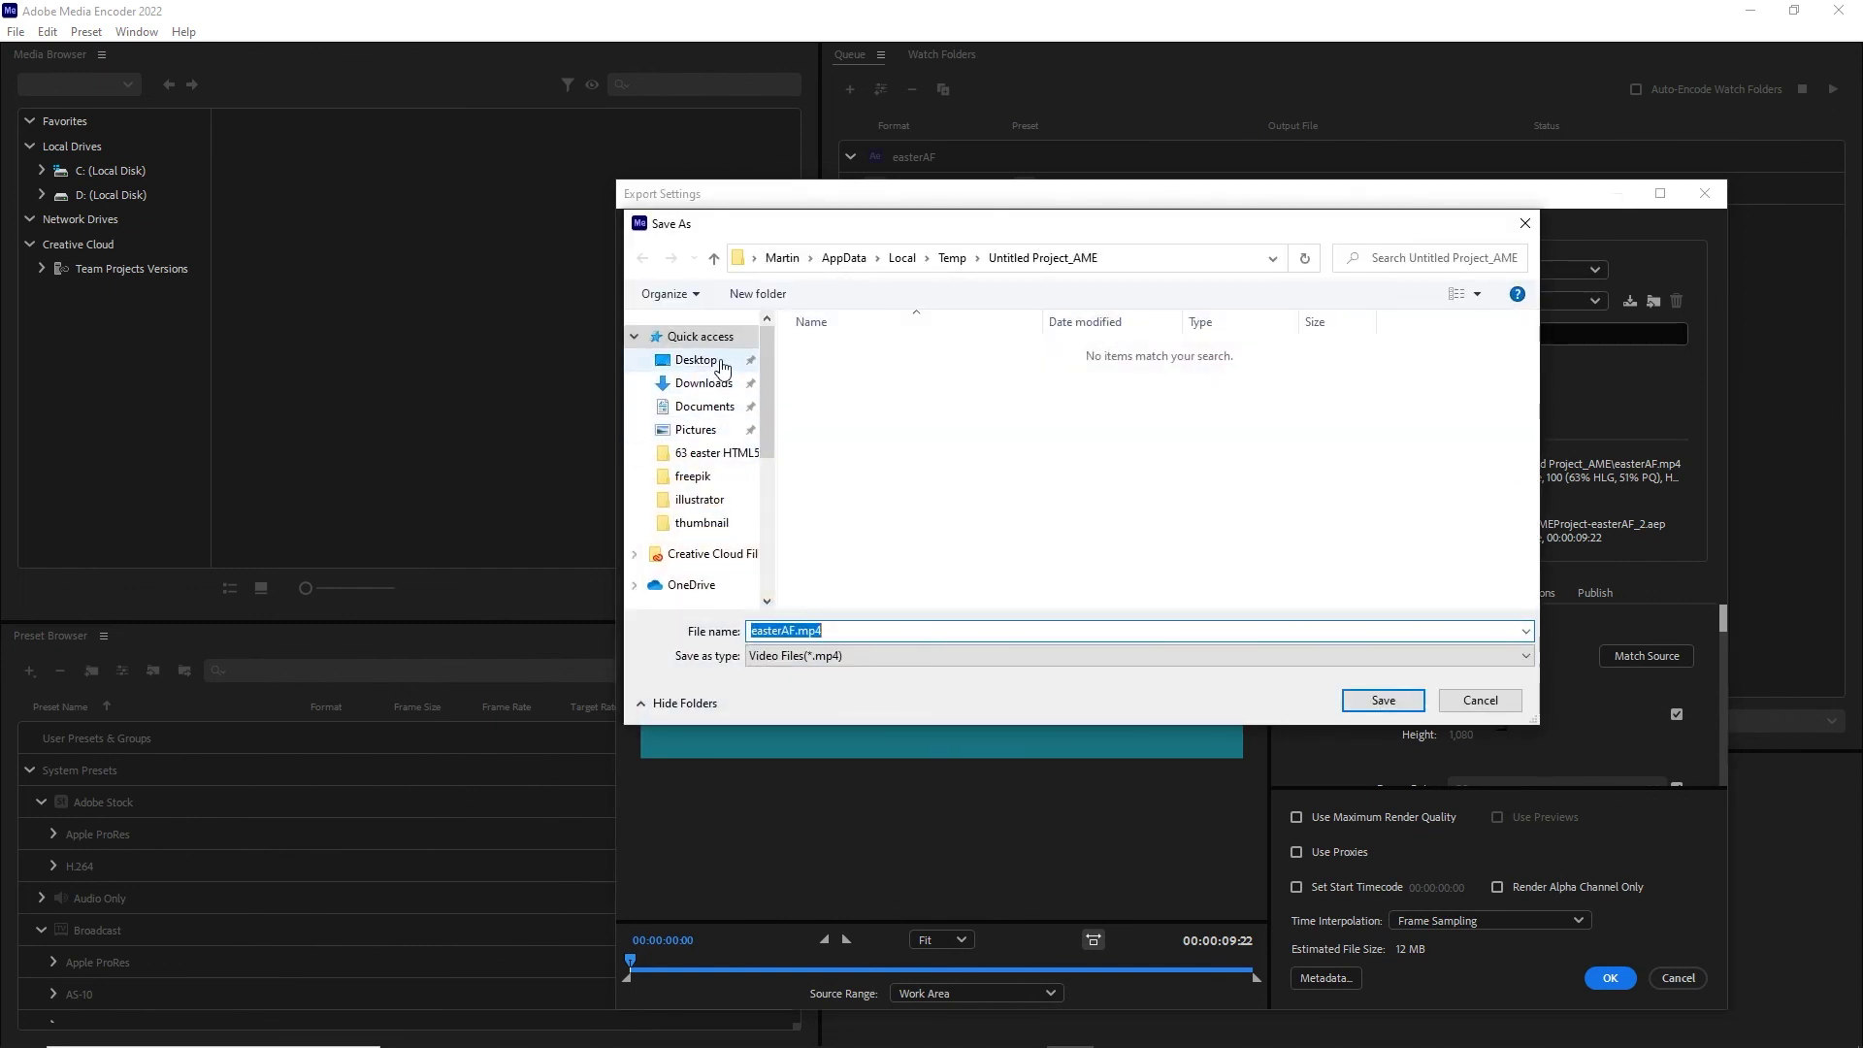
pyautogui.click(722, 363)
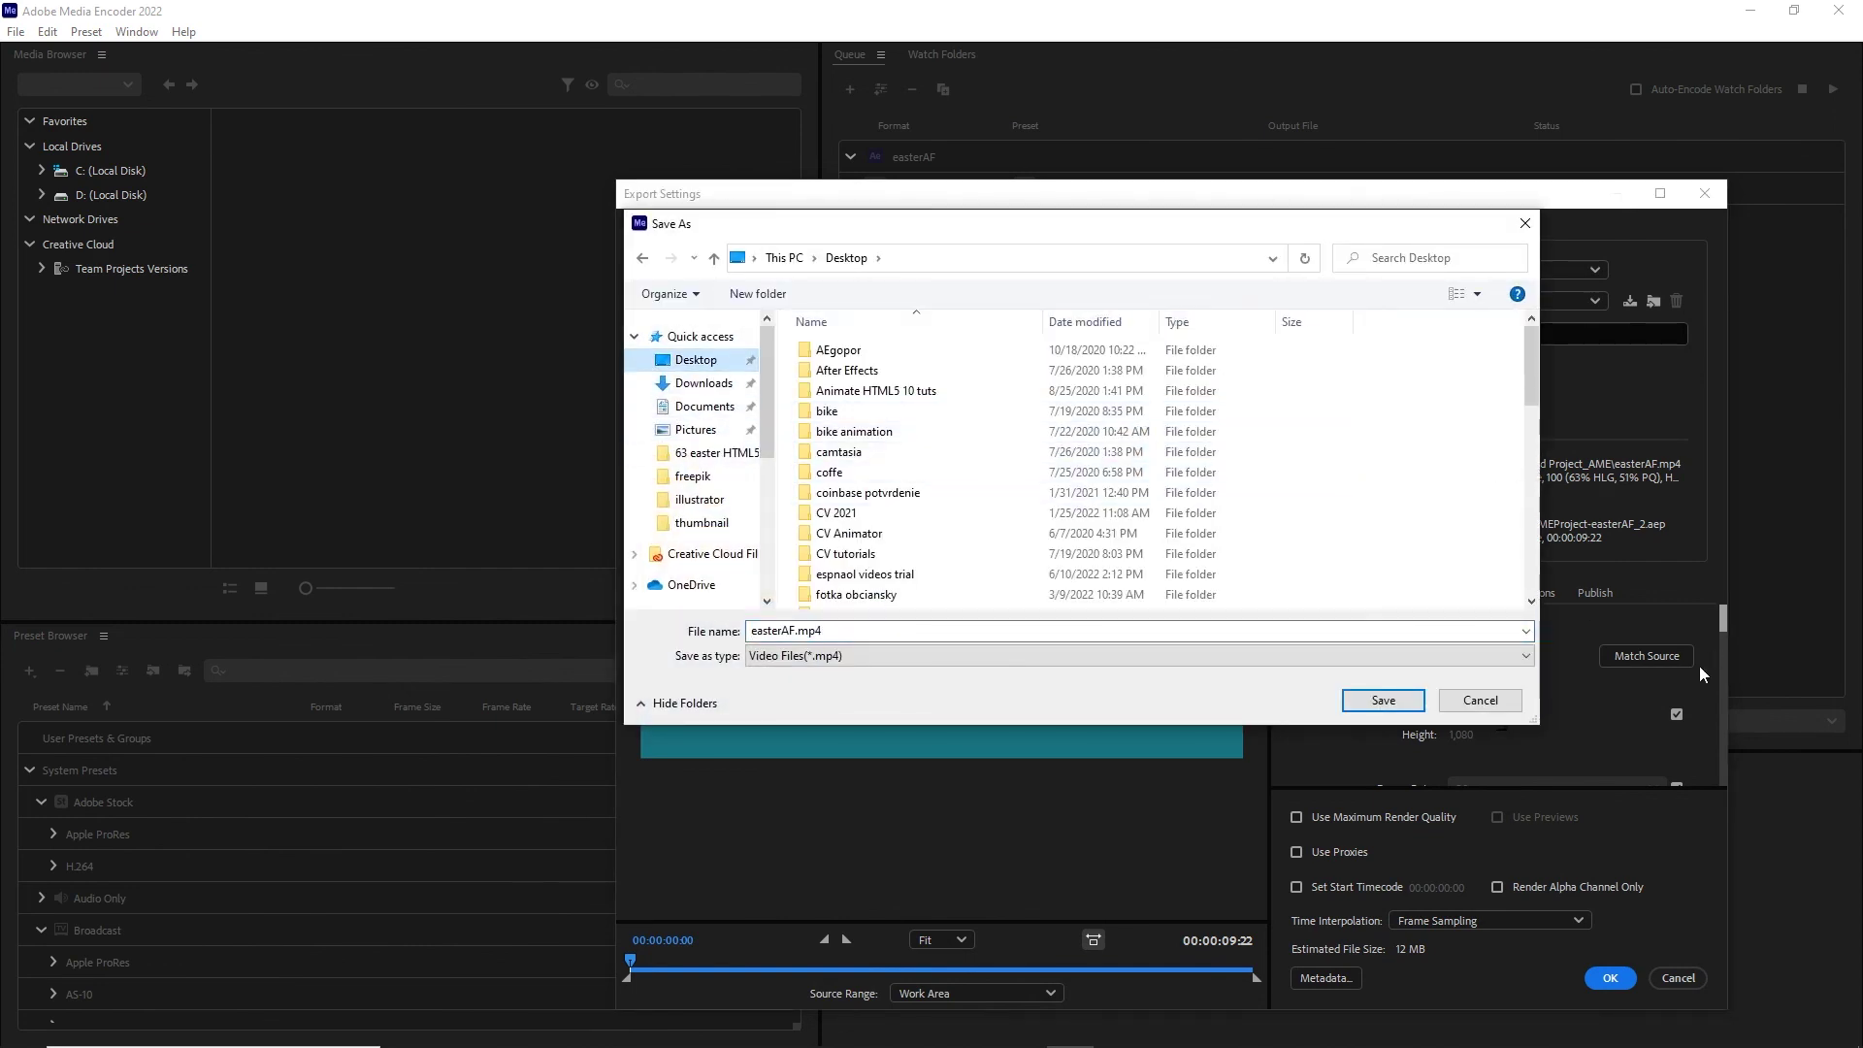
pyautogui.click(1397, 704)
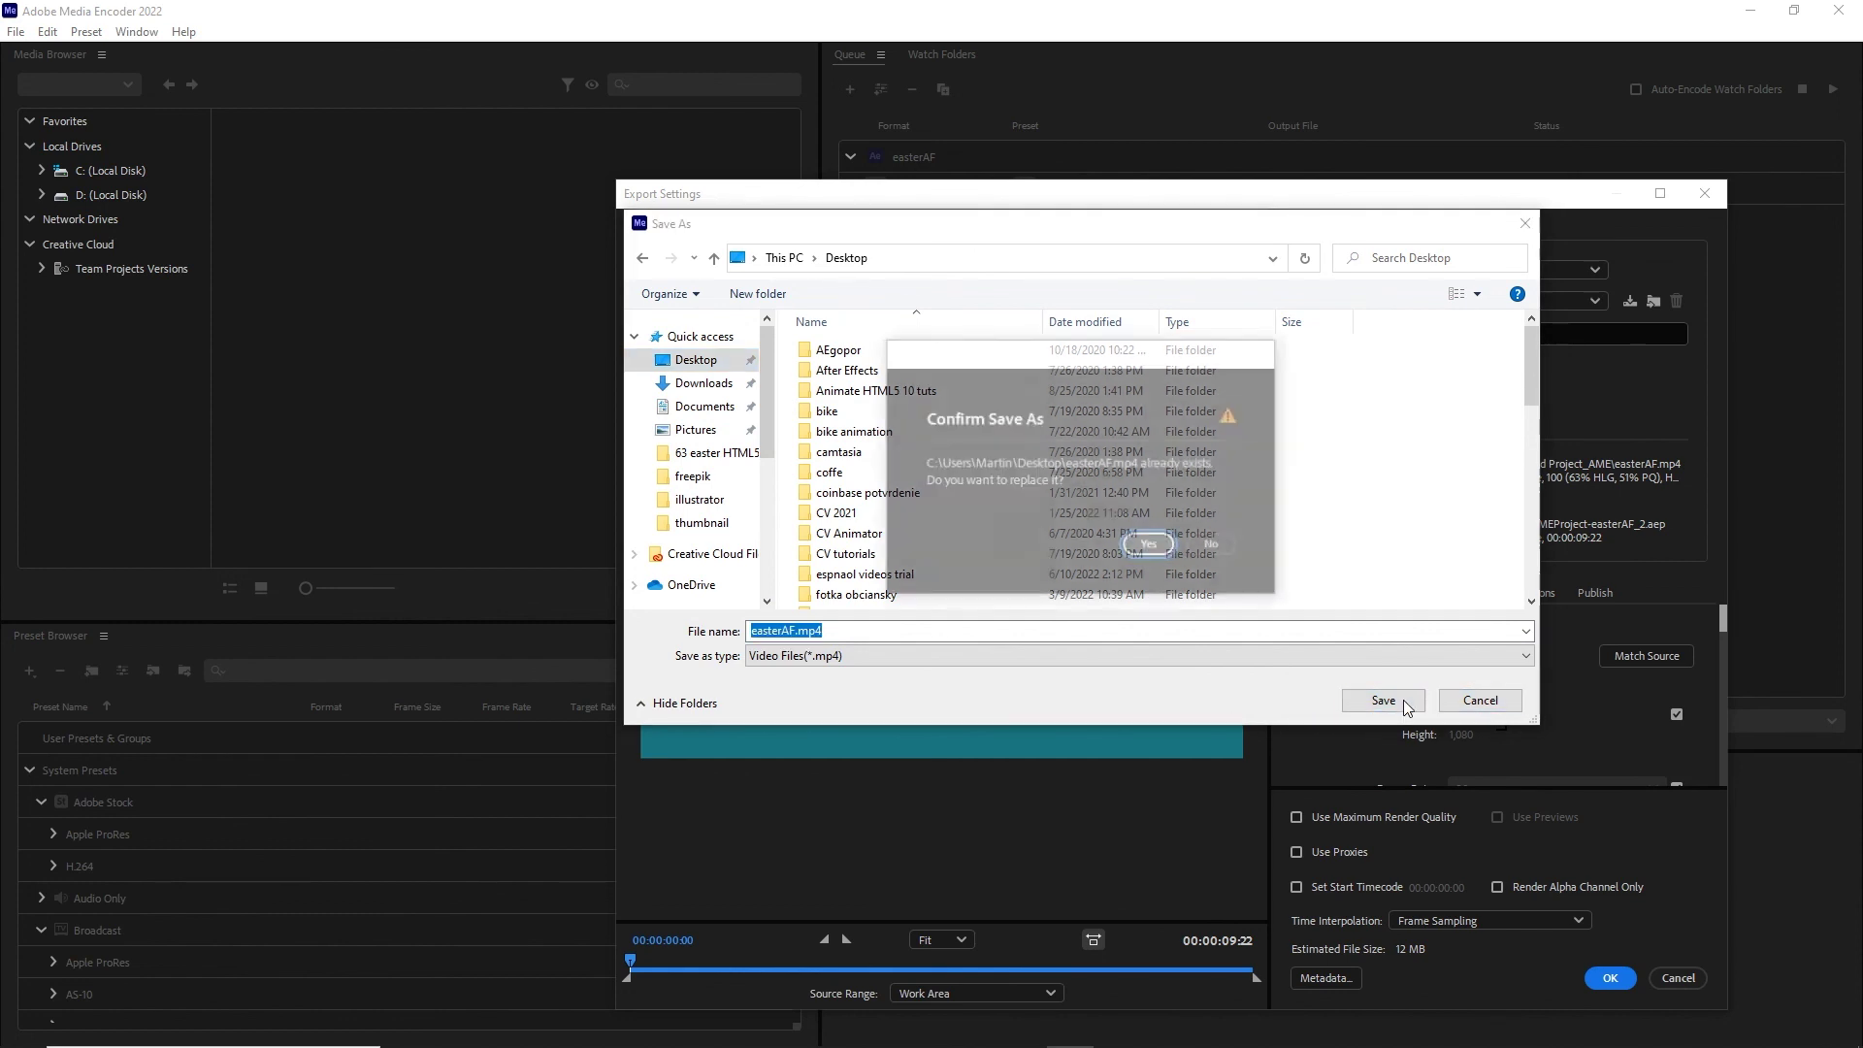
pyautogui.click(1154, 548)
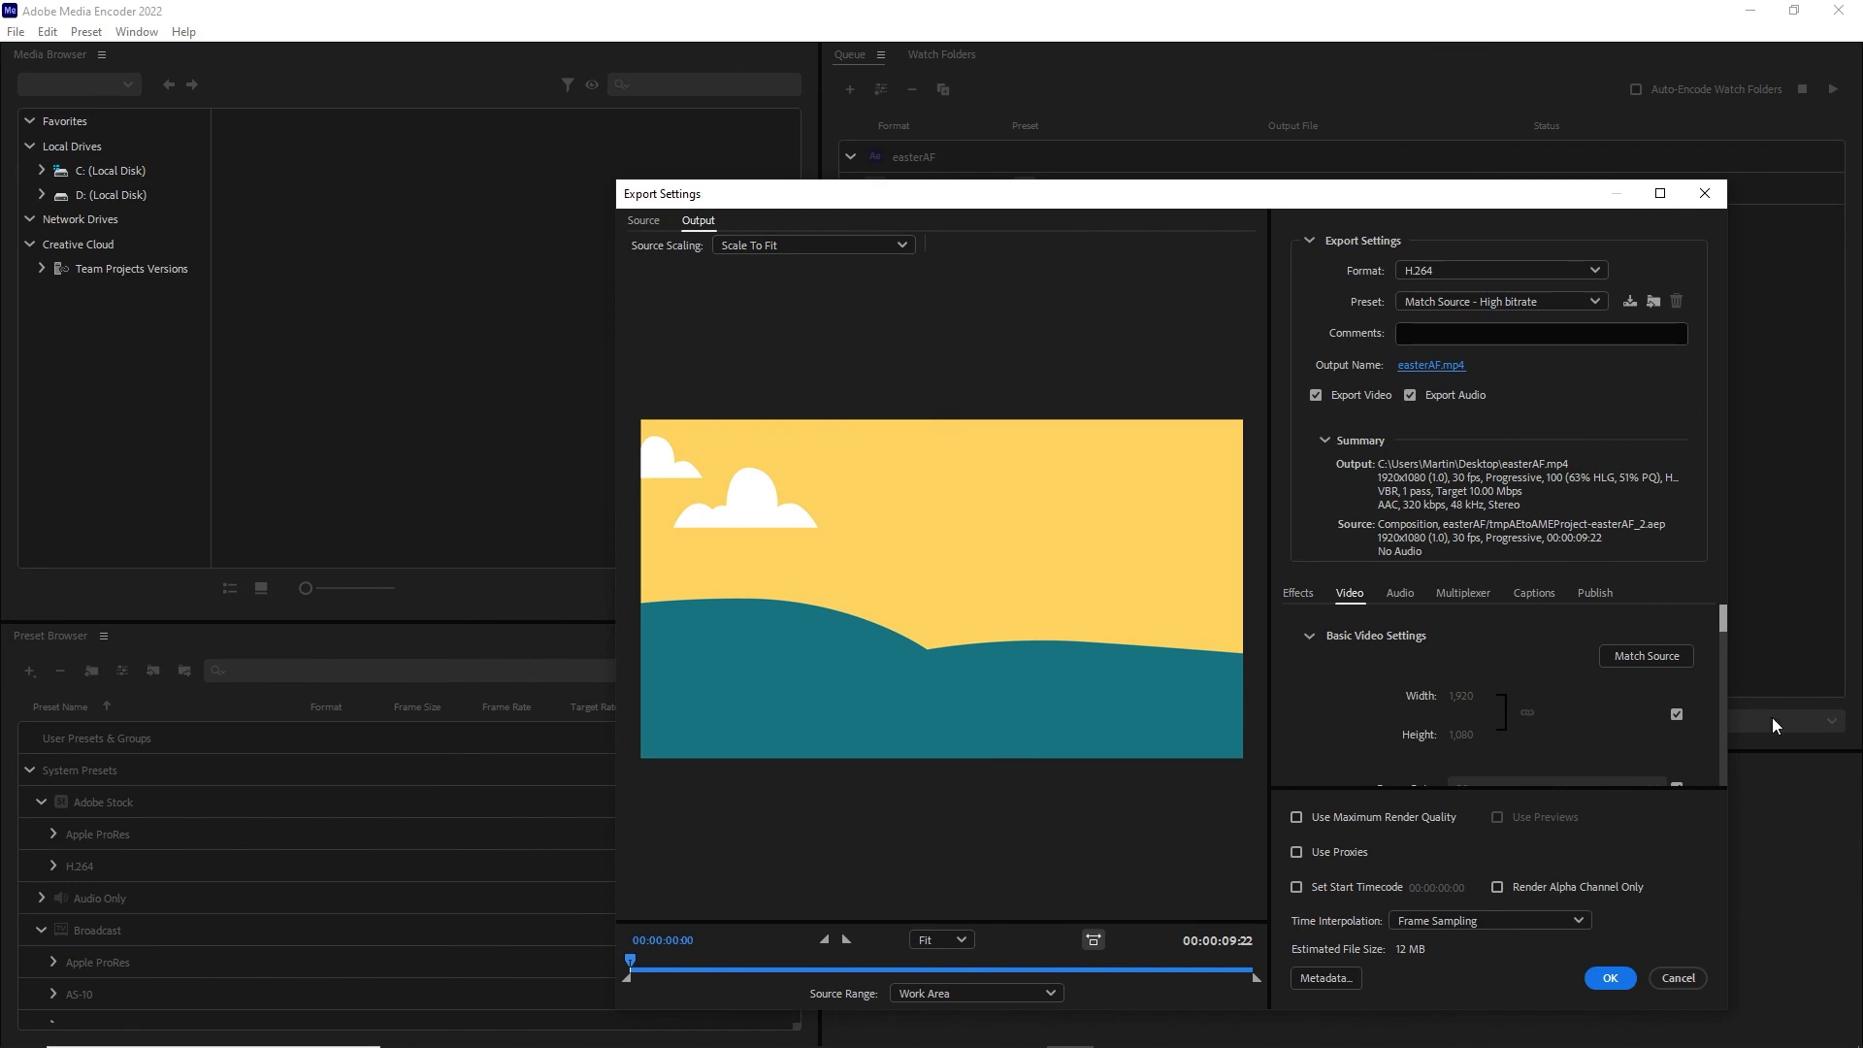
# - Set the export's bitrate encoding to VBR, 2 pass and accept the export settings
pyautogui.scroll(-2, 1634, 767)
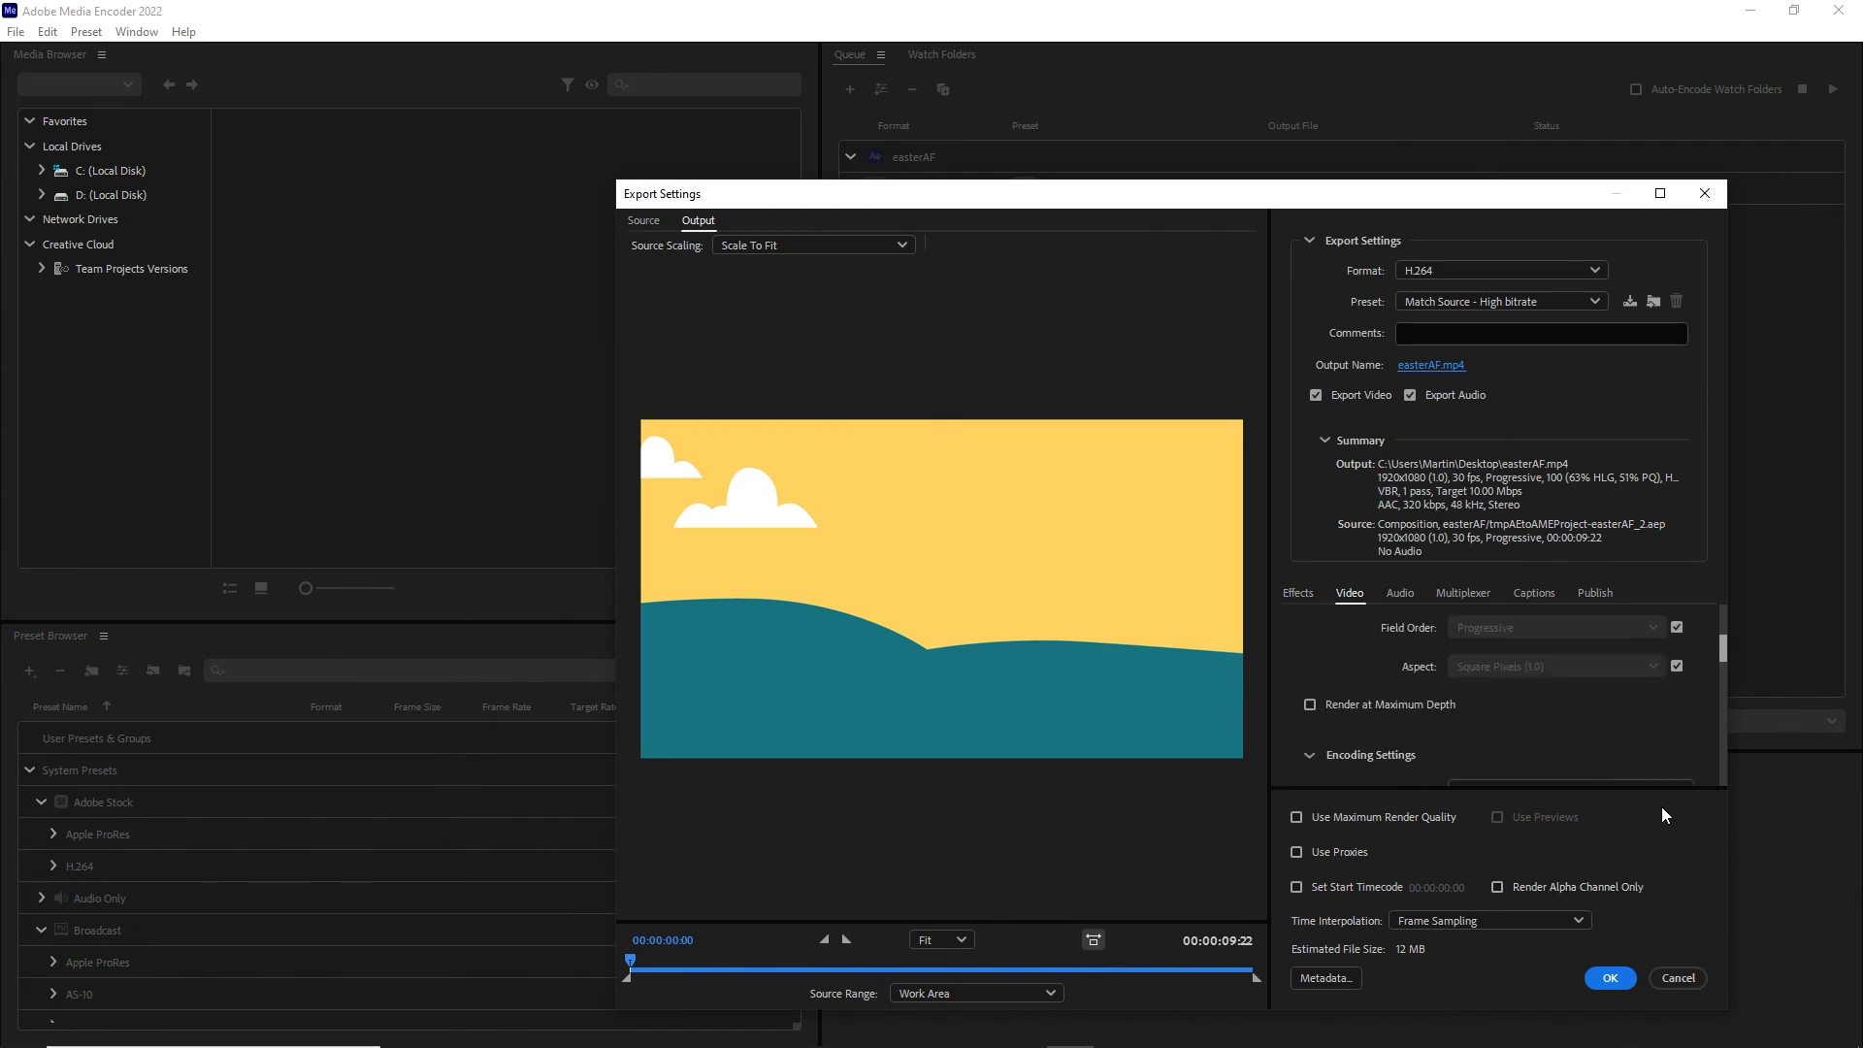
pyautogui.scroll(-3, 1669, 756)
pyautogui.scroll(-3, 1671, 747)
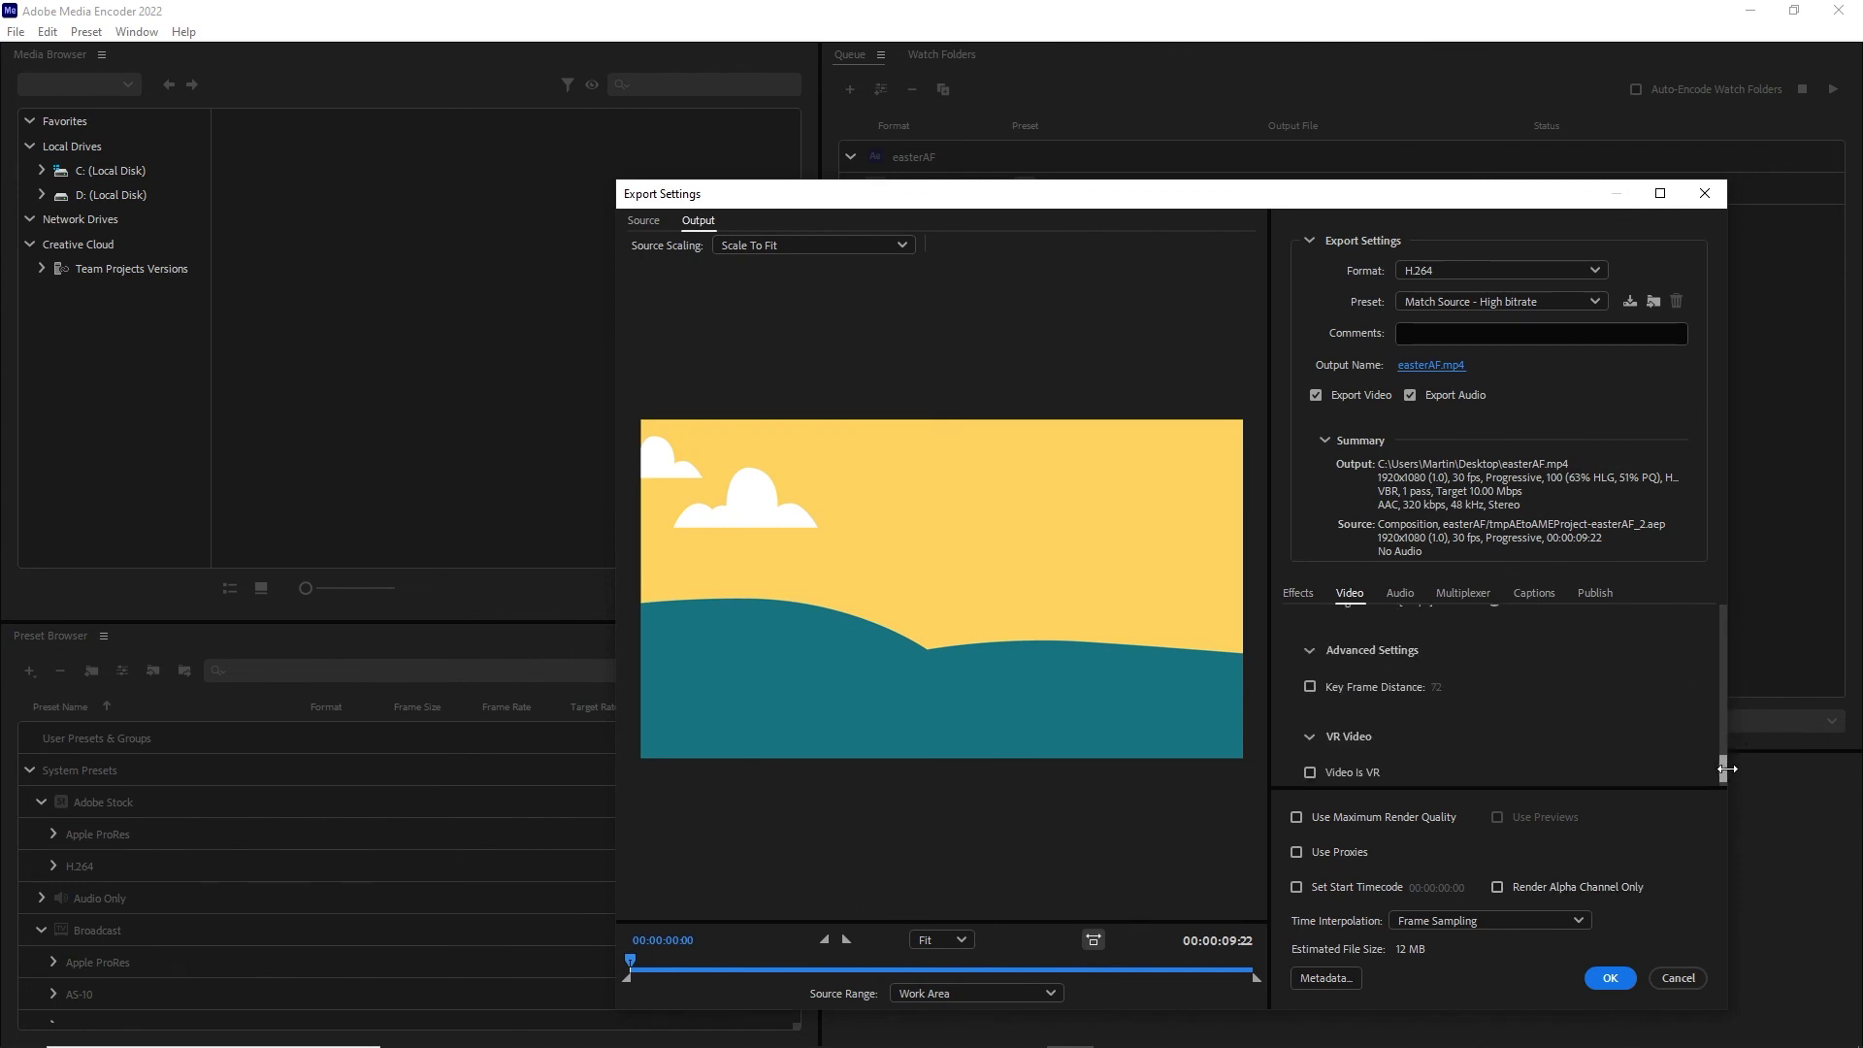
pyautogui.moveTo(1726, 772); pyautogui.dragTo(1723, 762)
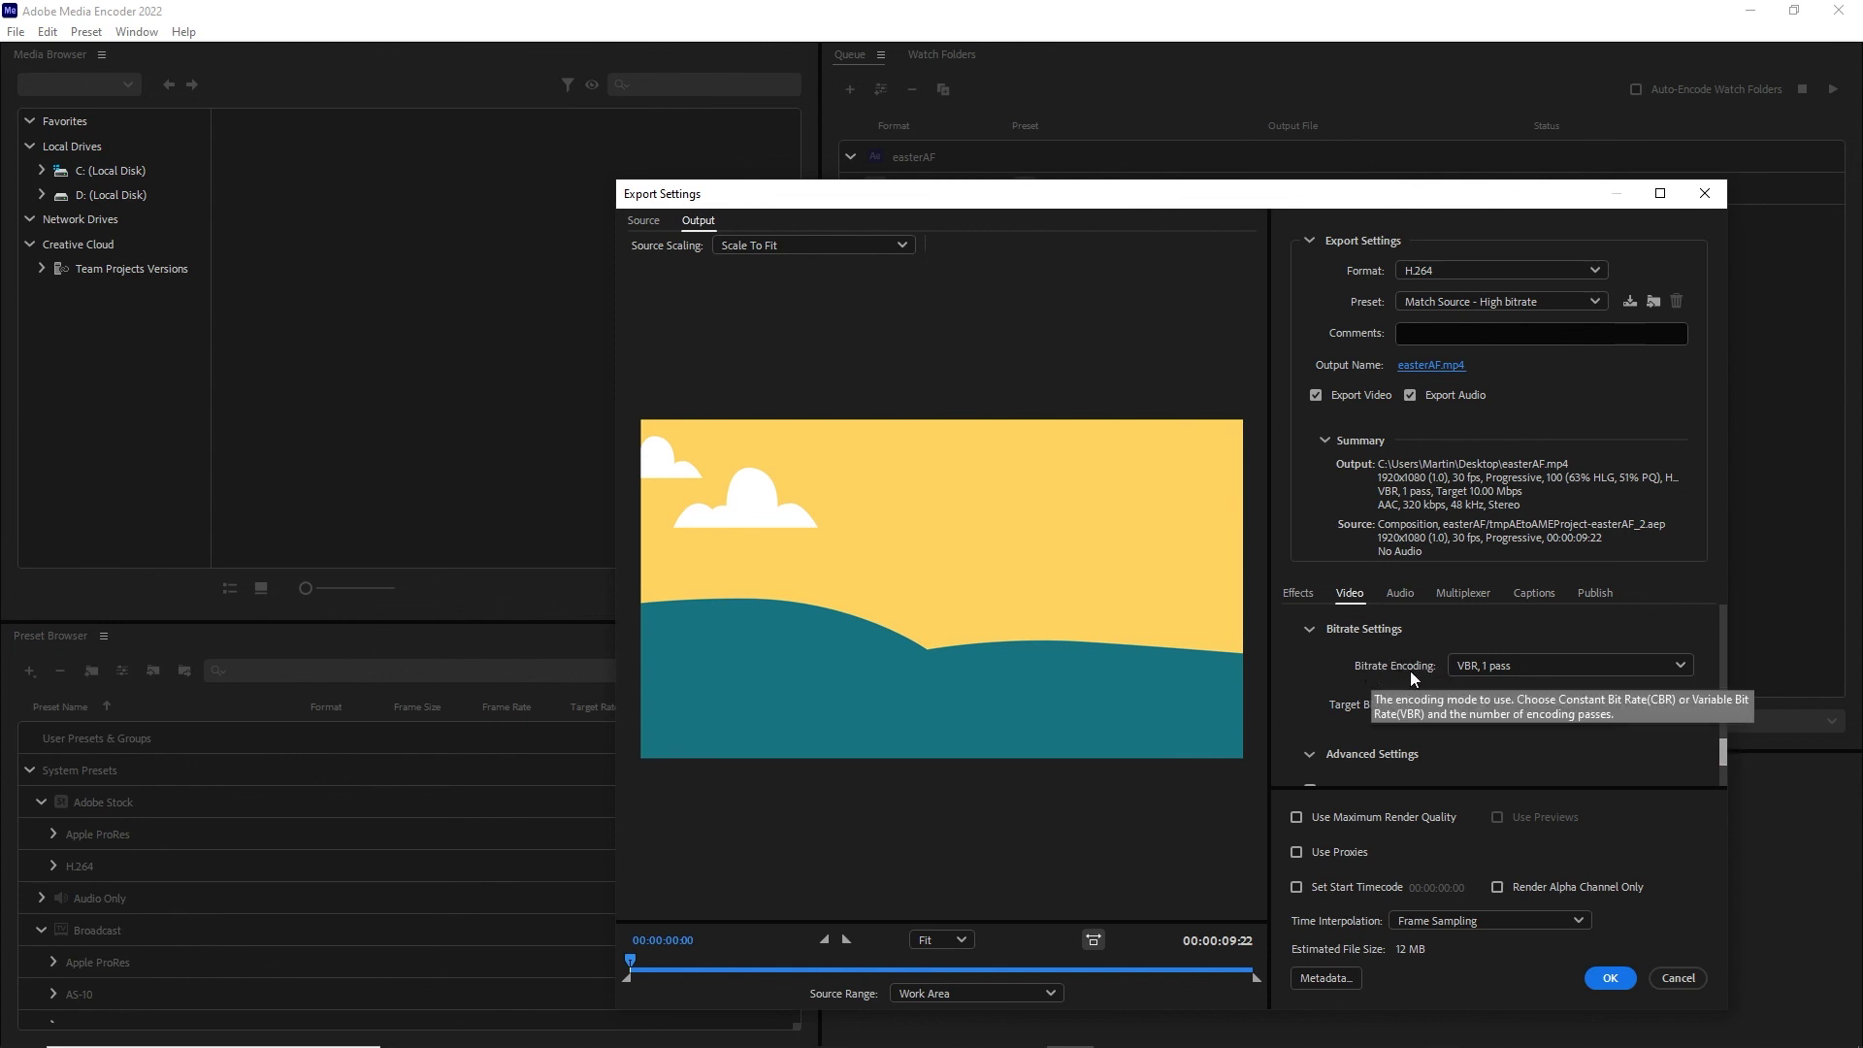
pyautogui.click(1679, 666)
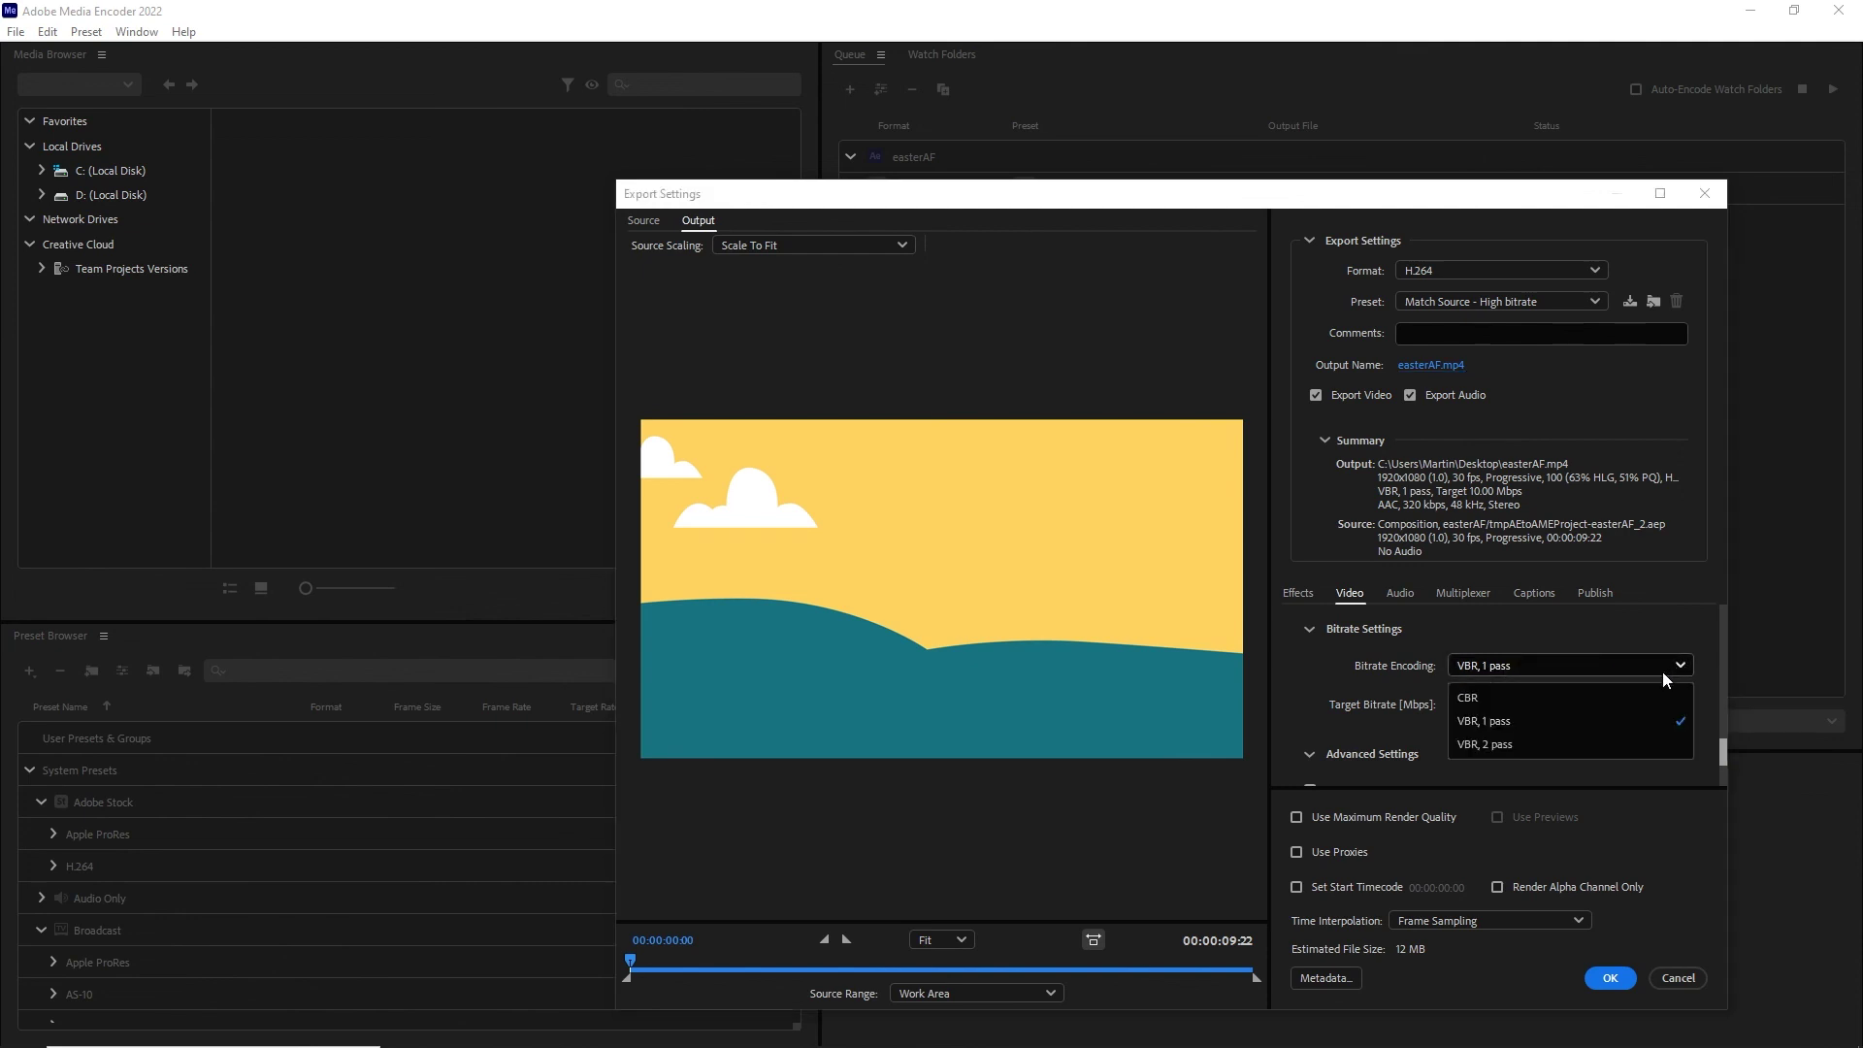
pyautogui.click(1506, 745)
pyautogui.moveTo(1723, 747); pyautogui.dragTo(1723, 759)
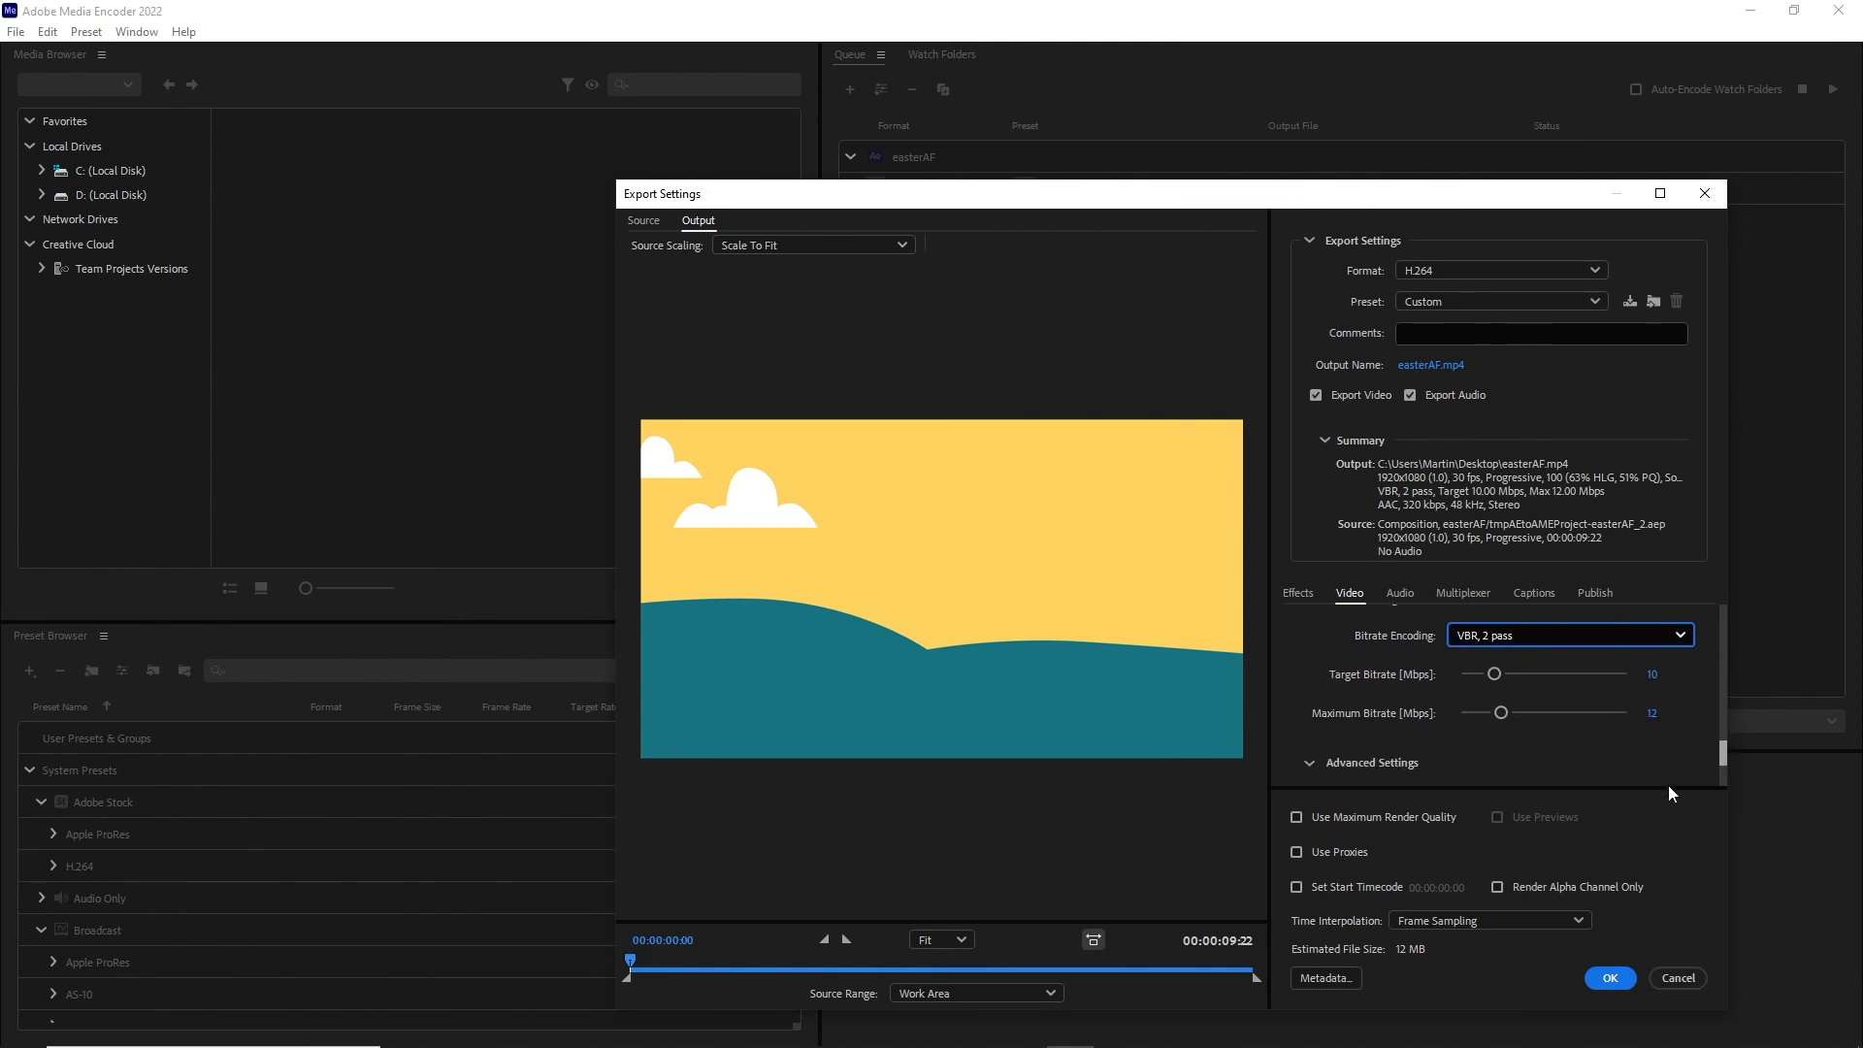
pyautogui.click(1610, 978)
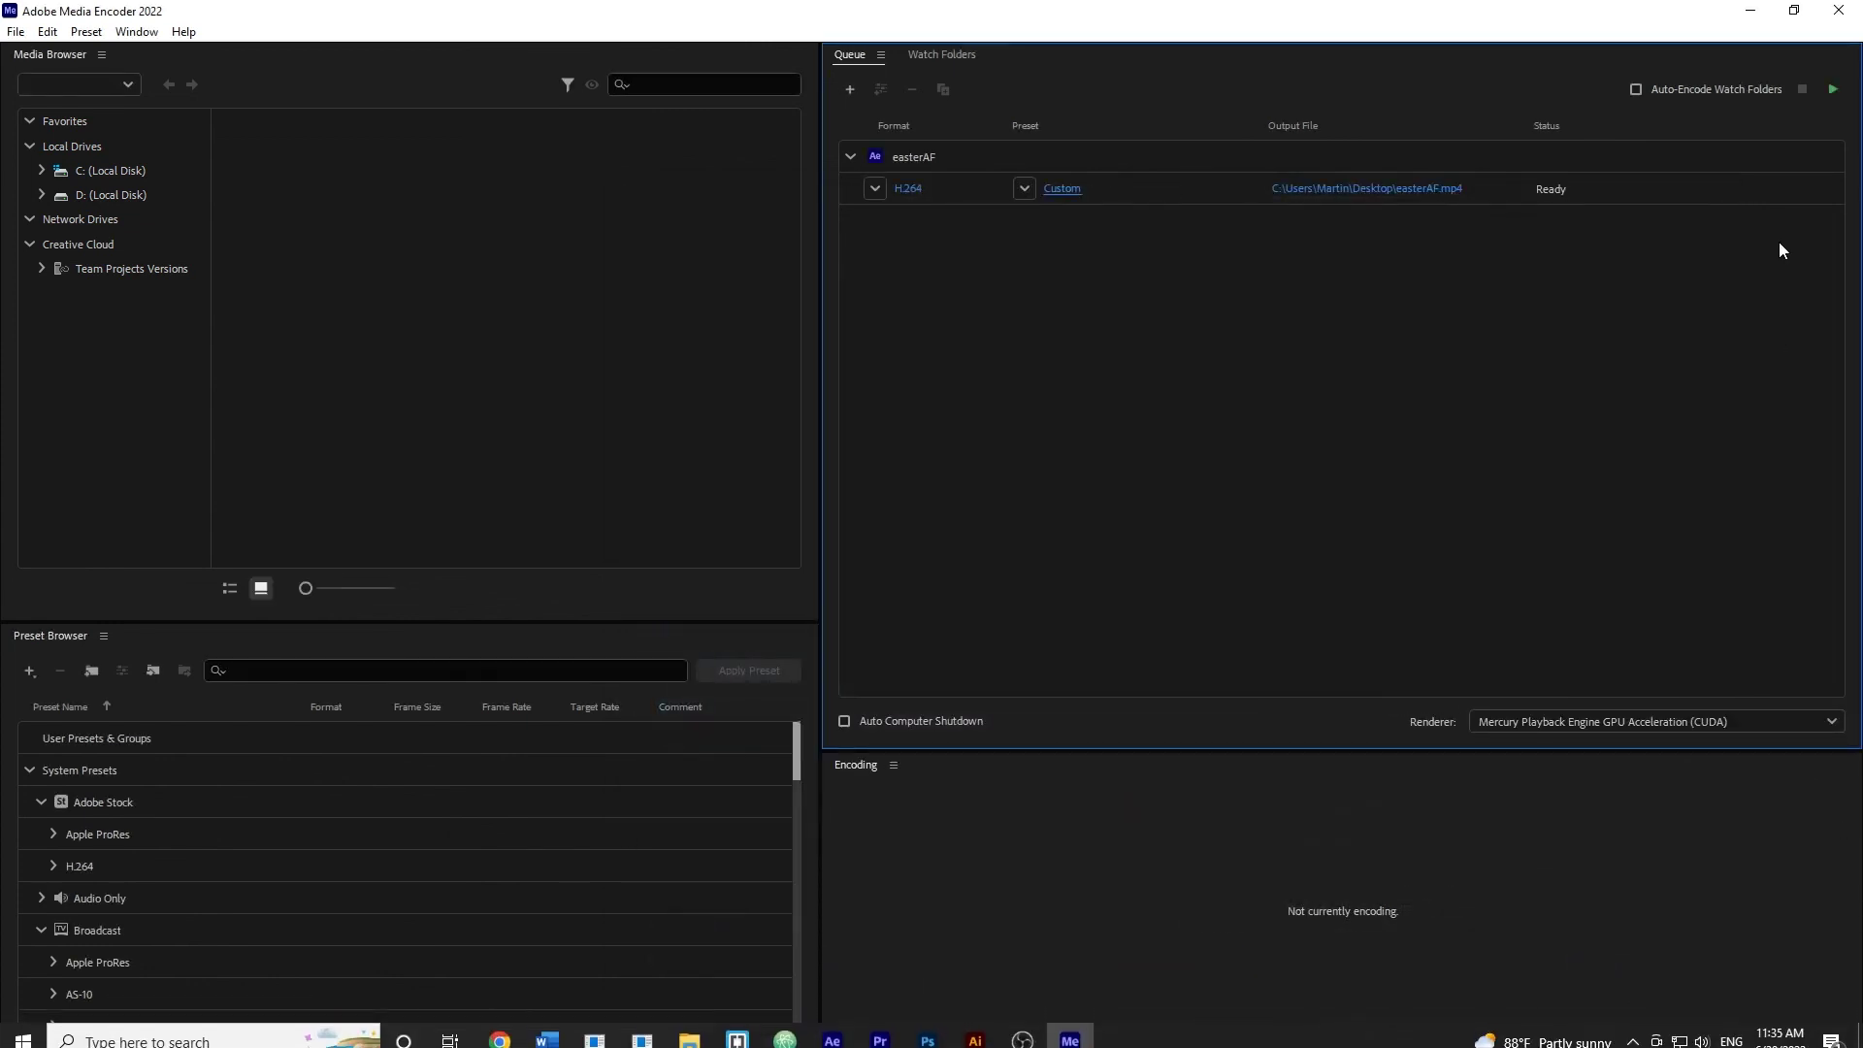
# - Render the queued easterAF video, switch to After Effects, and dismiss the disk cache warning
pyautogui.click(1833, 91)
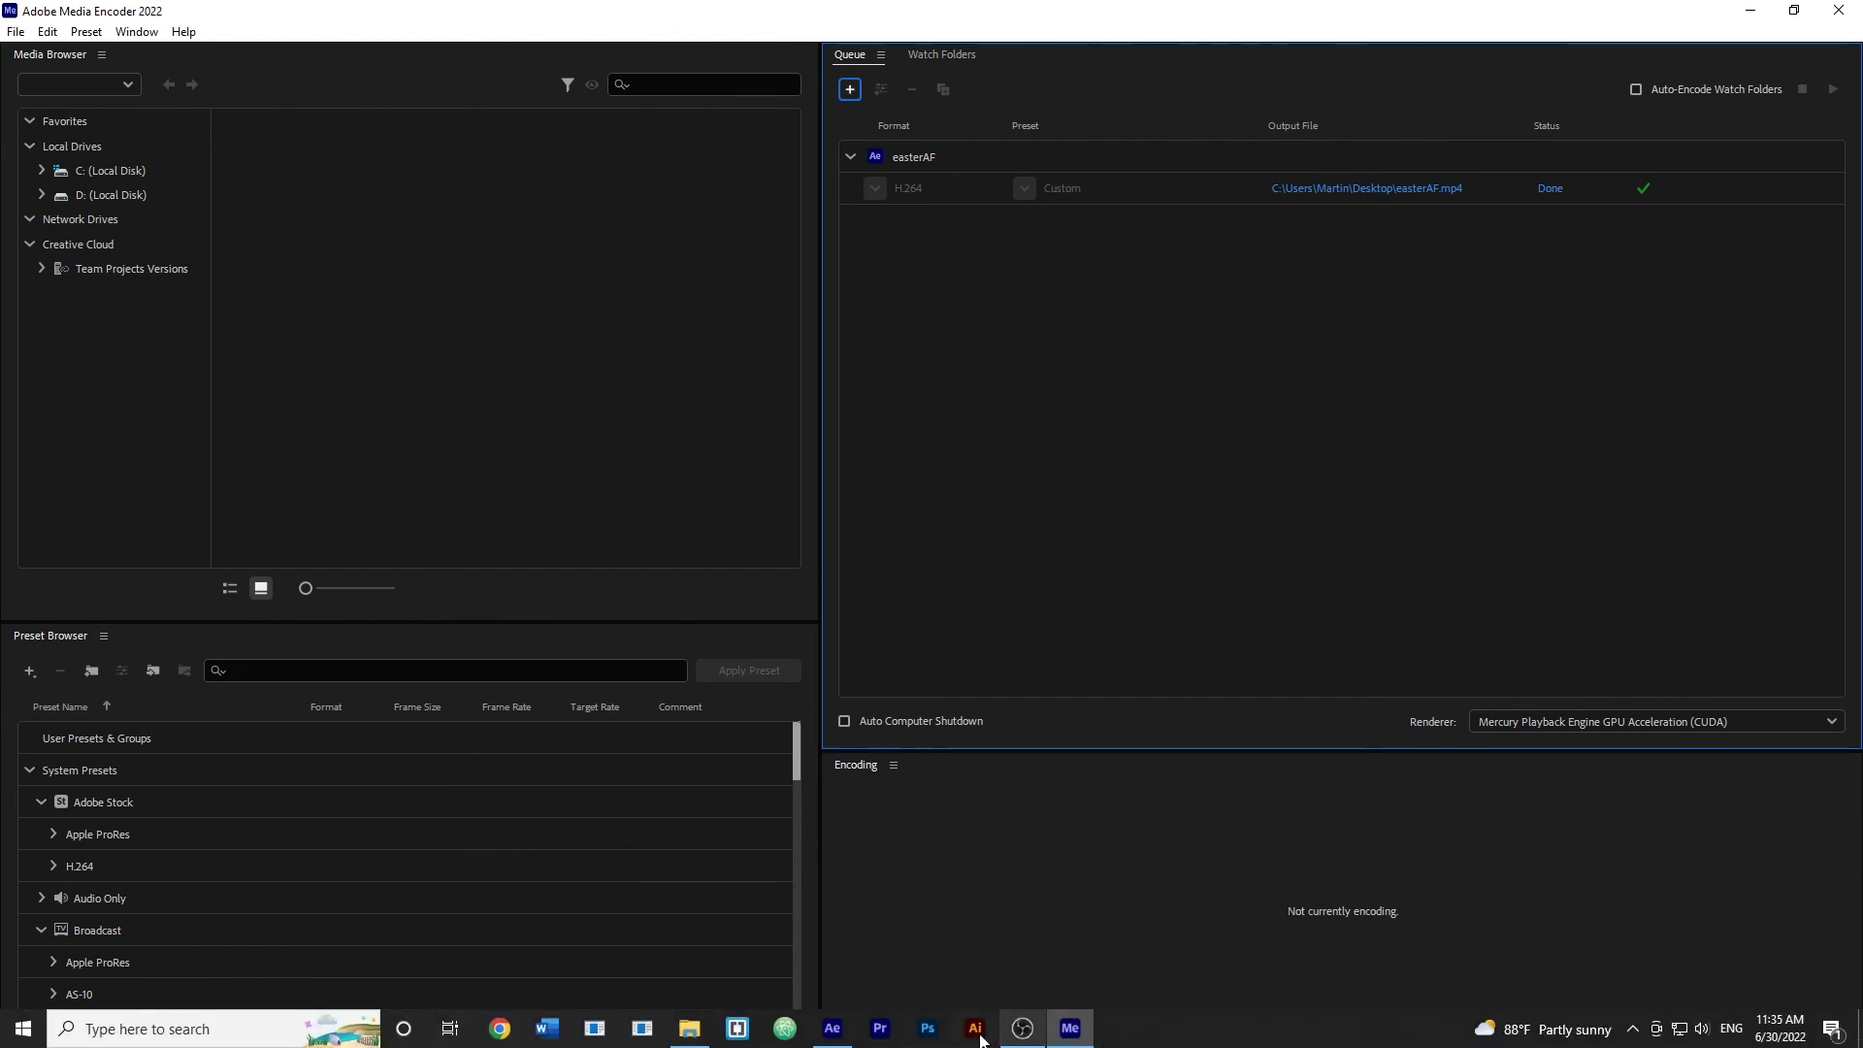
pyautogui.click(834, 1030)
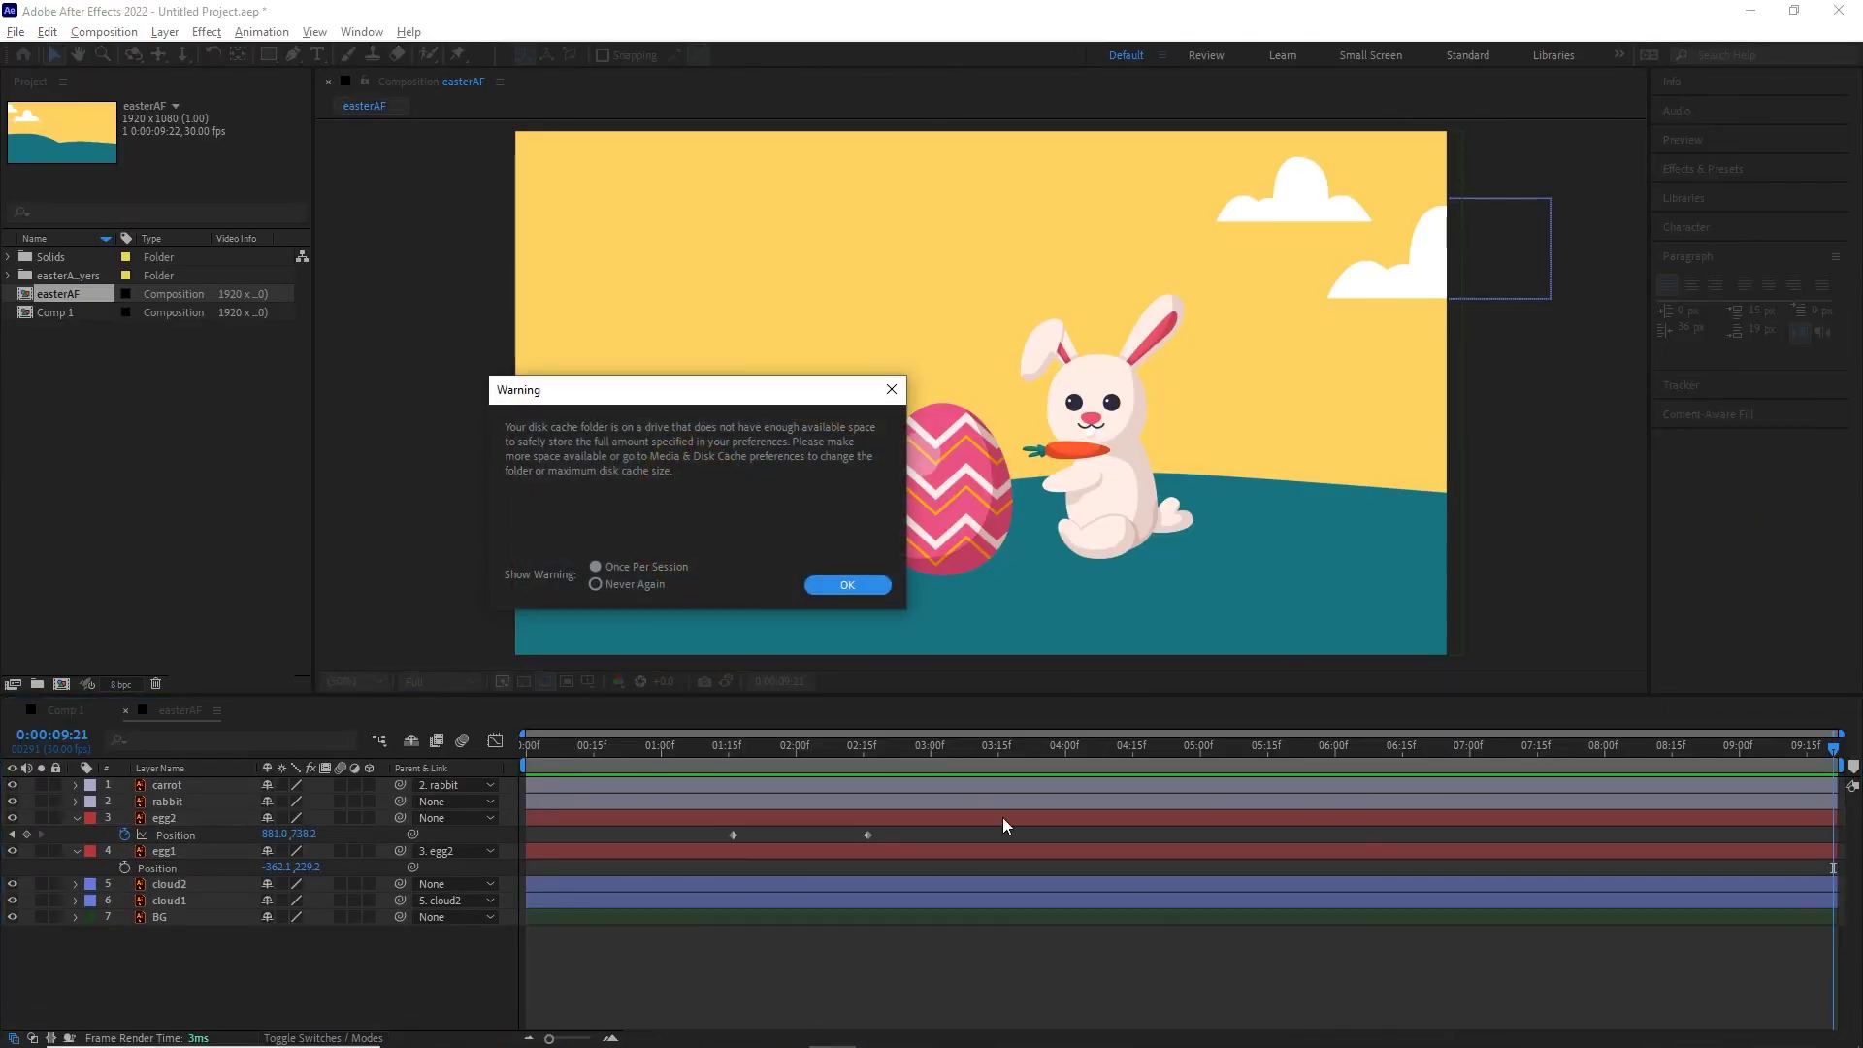
pyautogui.click(889, 391)
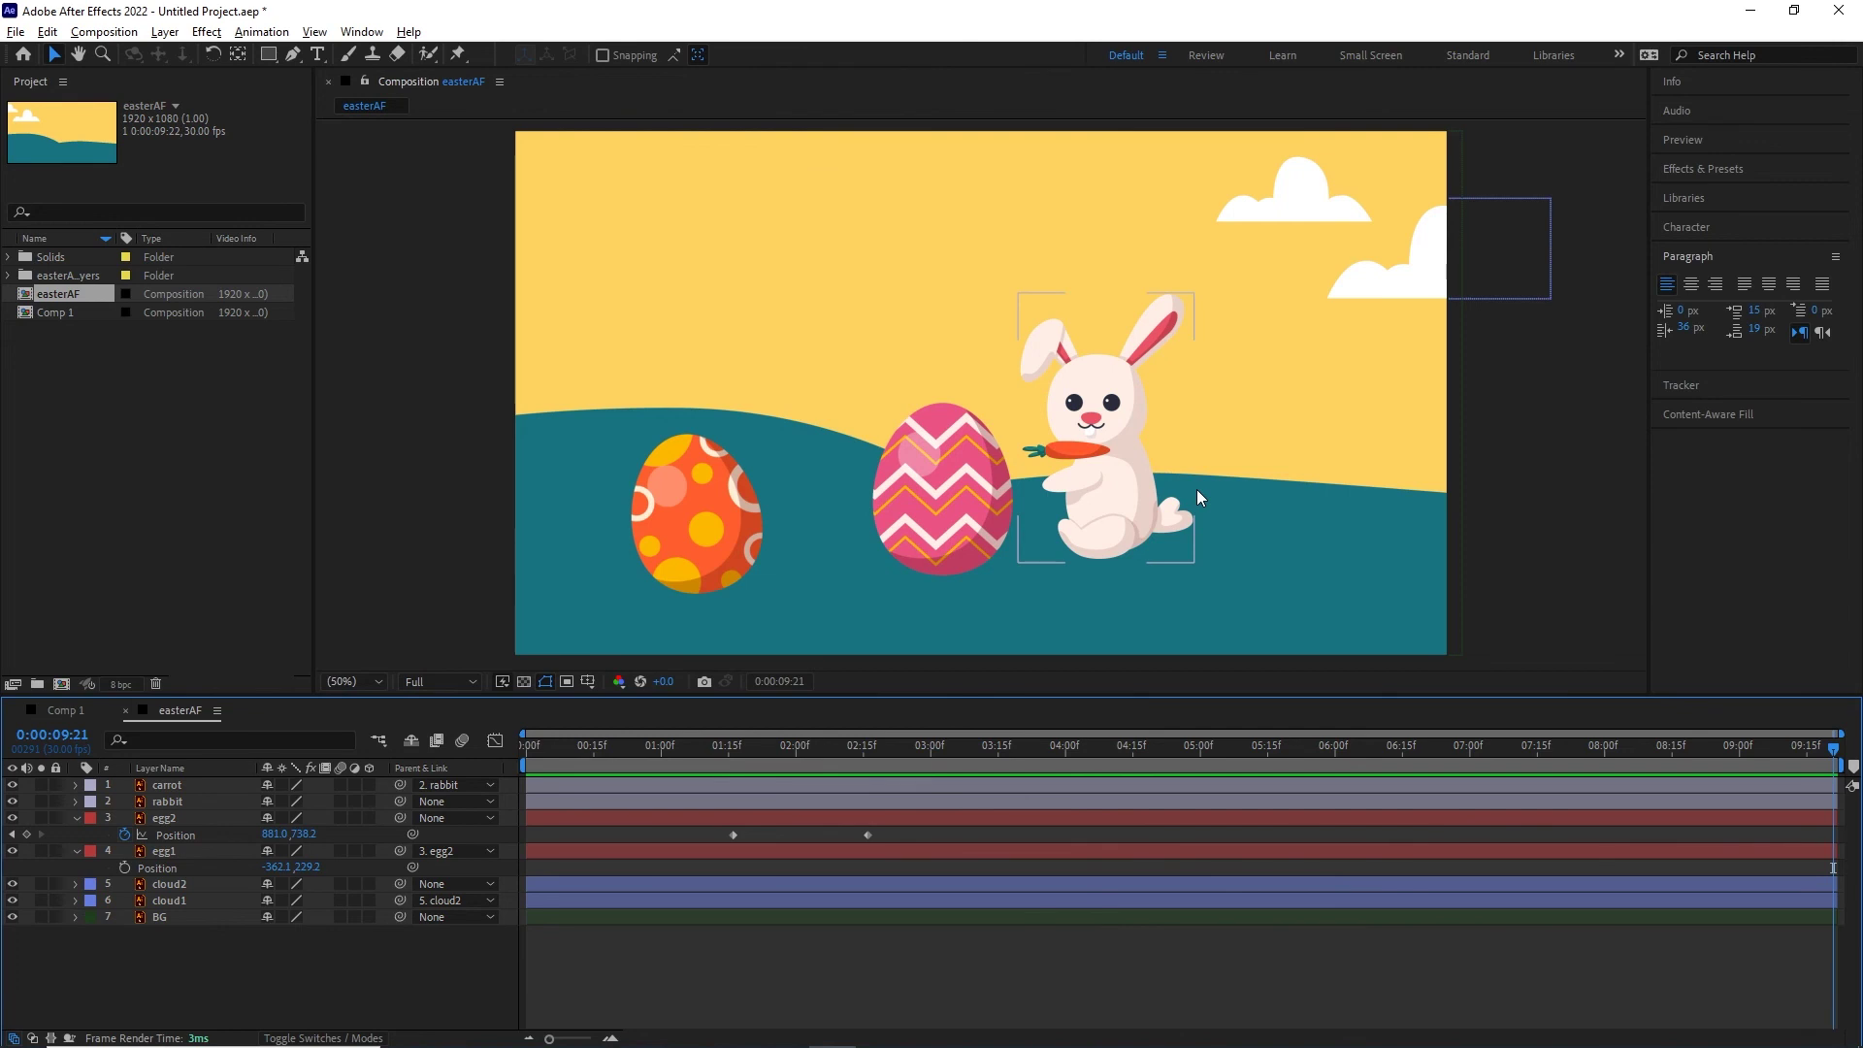